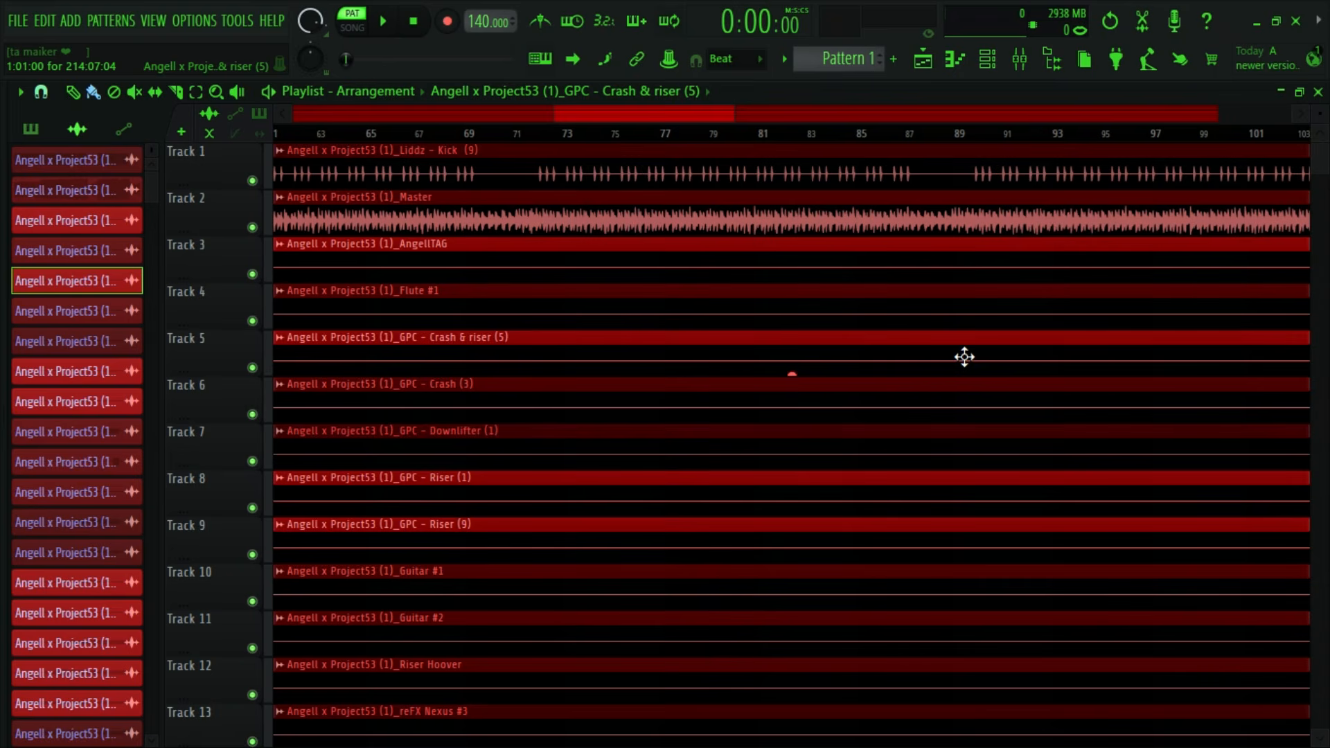
# - Look through all the imported stems across the full arrangement, from the Kick on Track 1 down to the Vox on Track 42
pyautogui.moveTo(555, 114); pyautogui.dragTo(315, 115)
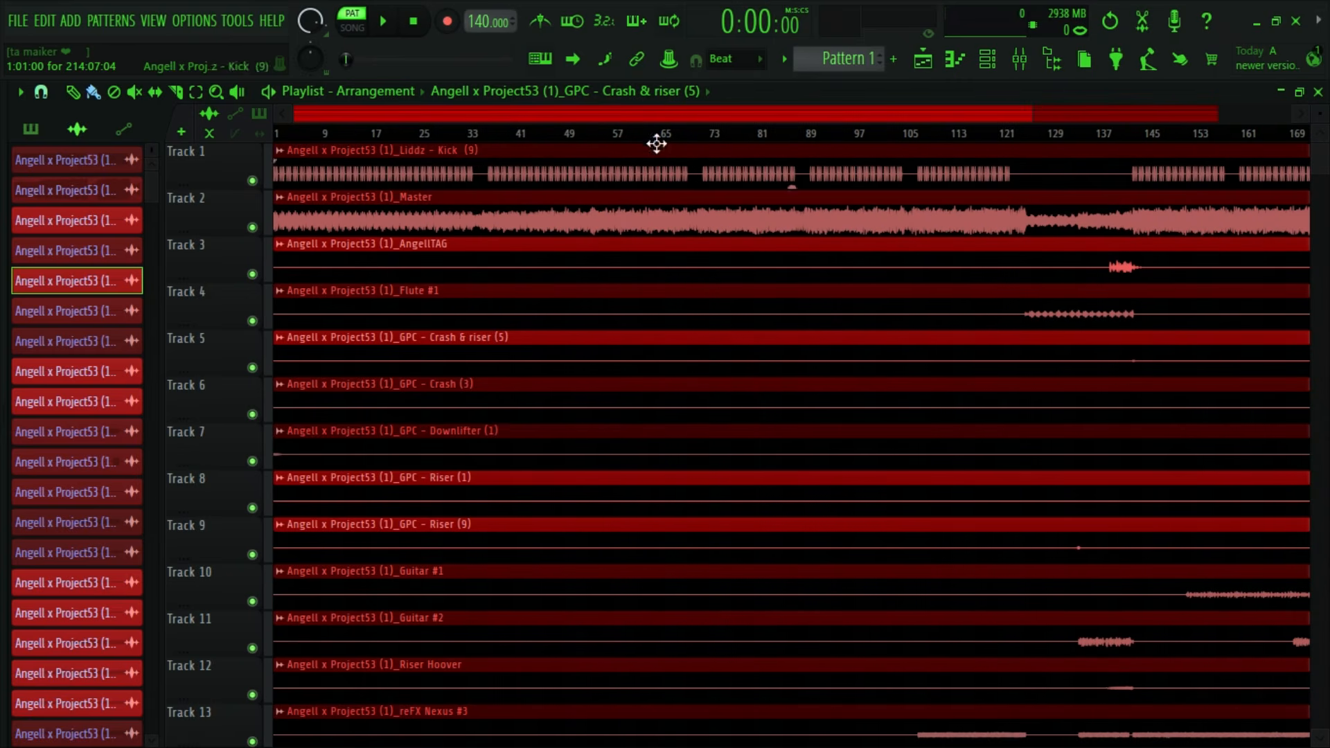
pyautogui.scroll(3, 657, 143)
pyautogui.scroll(-8, 522, 289)
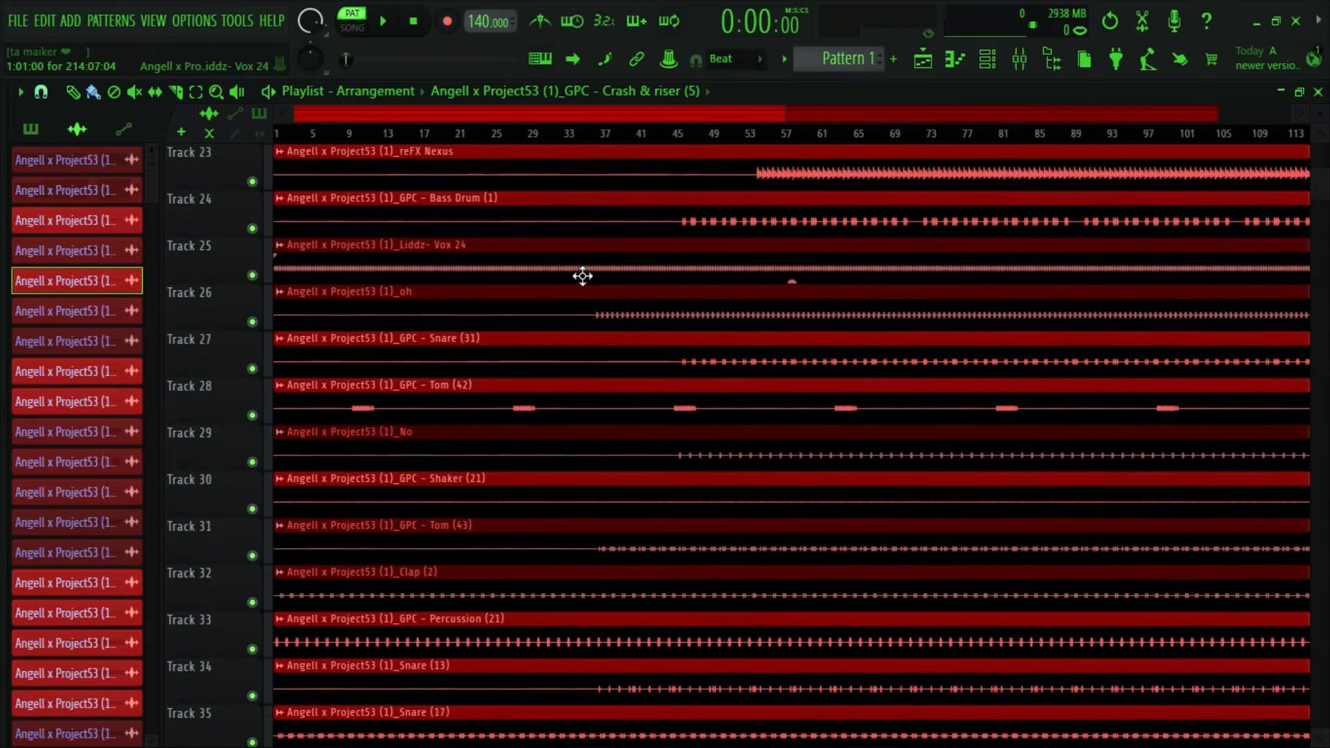
pyautogui.scroll(-5, 582, 277)
pyautogui.scroll(4, 637, 335)
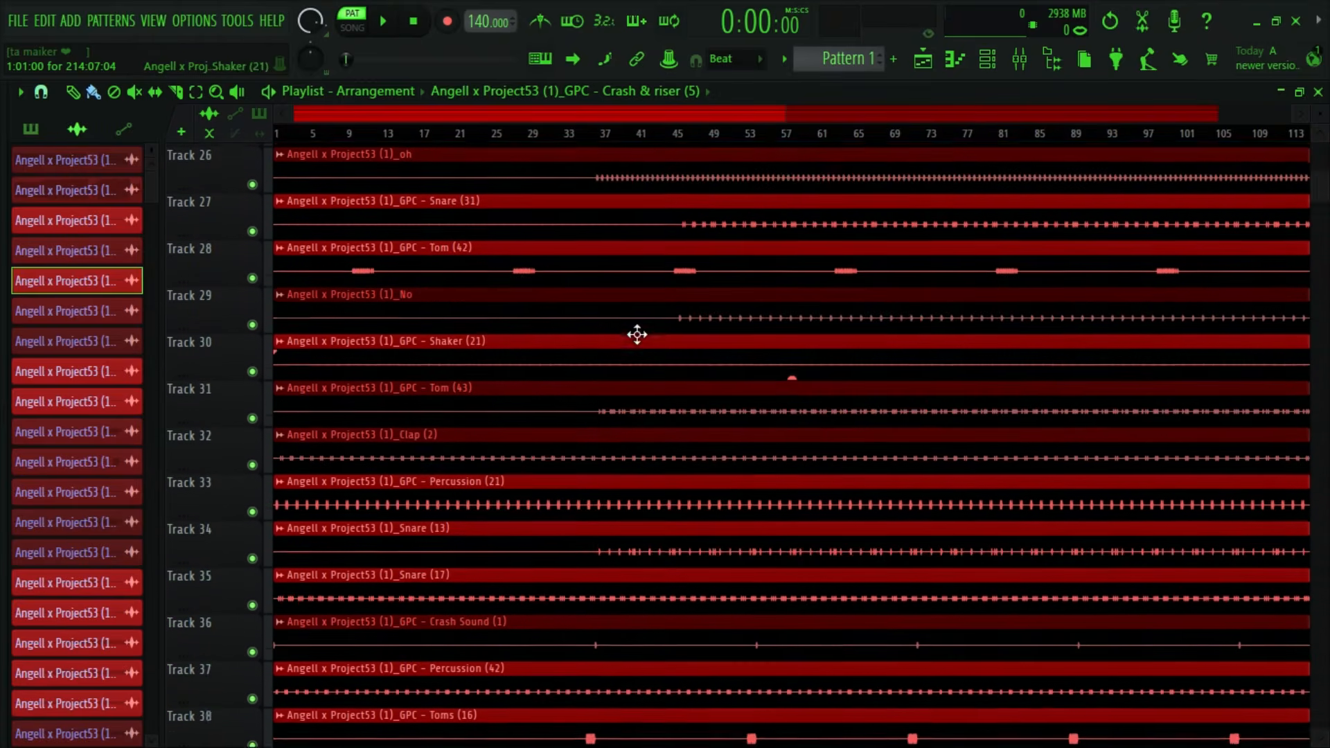
pyautogui.scroll(4, 596, 418)
pyautogui.scroll(-4, 659, 446)
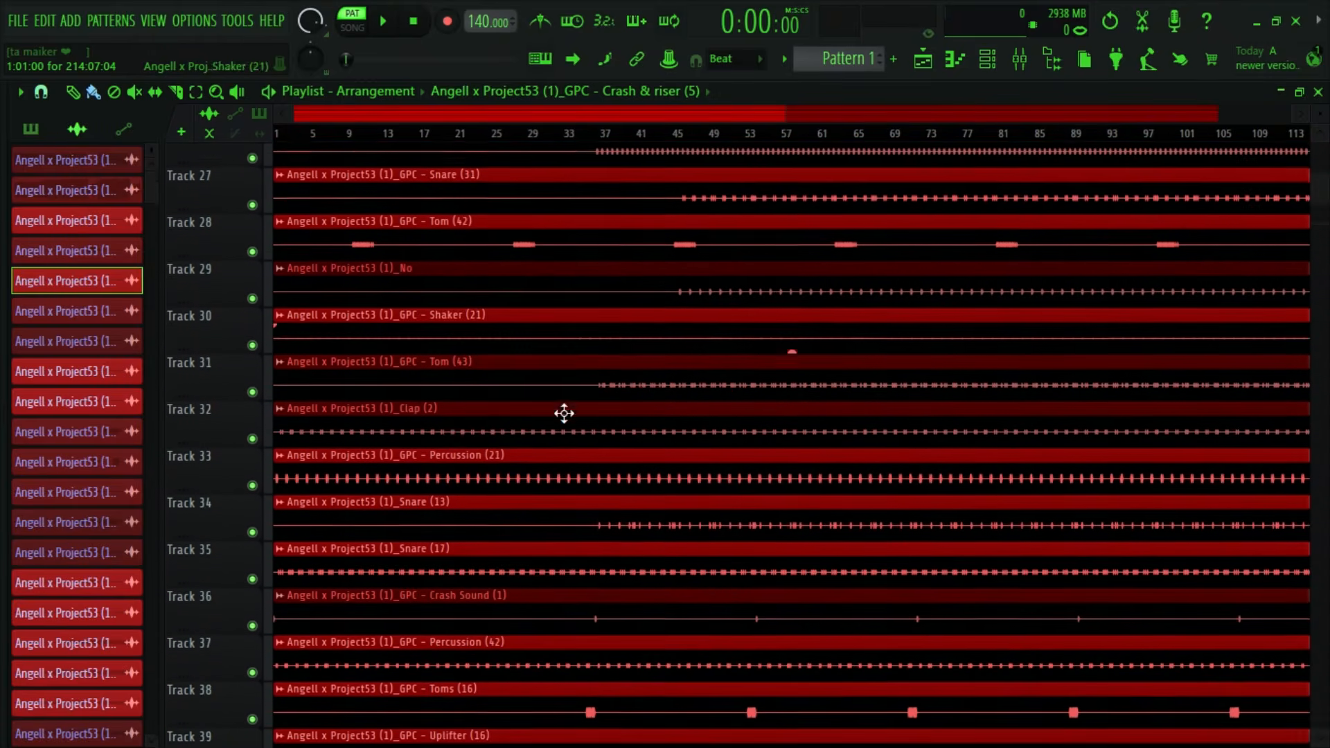
pyautogui.scroll(-4, 586, 434)
pyautogui.scroll(-3, 518, 114)
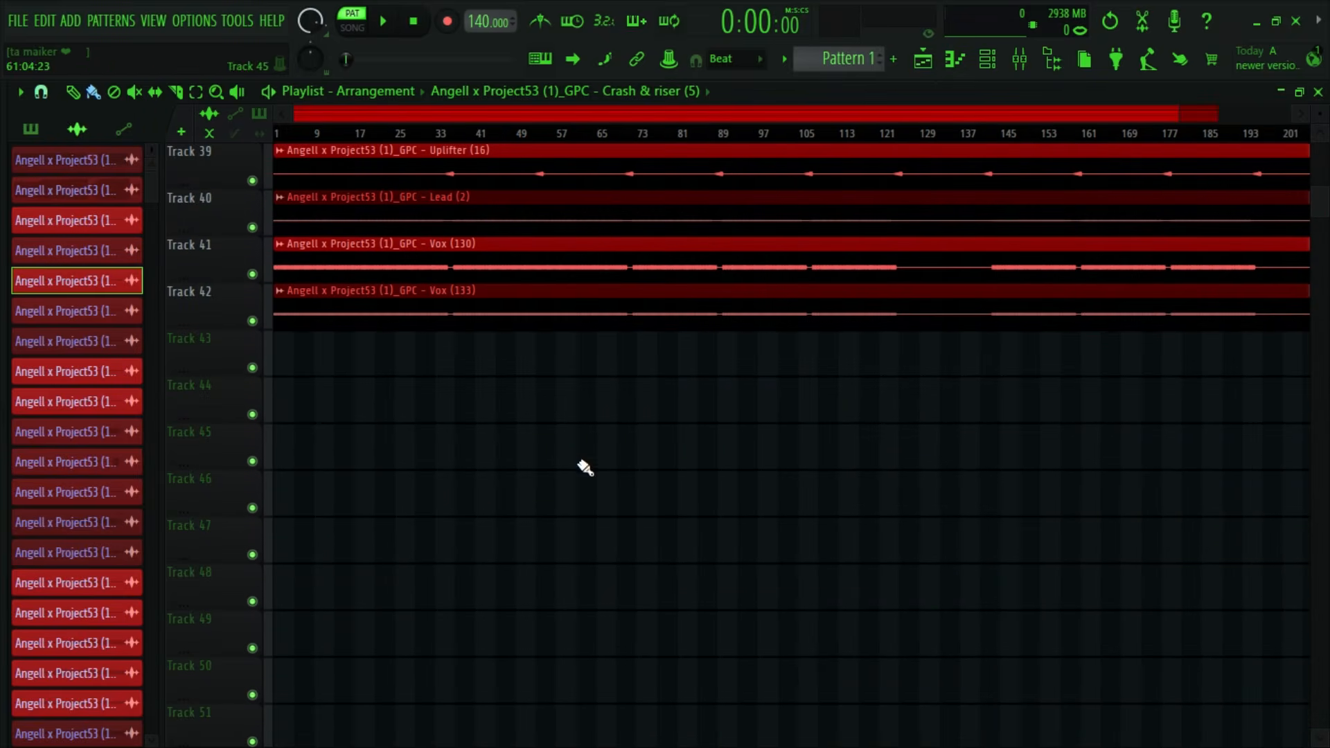
pyautogui.scroll(10, 584, 458)
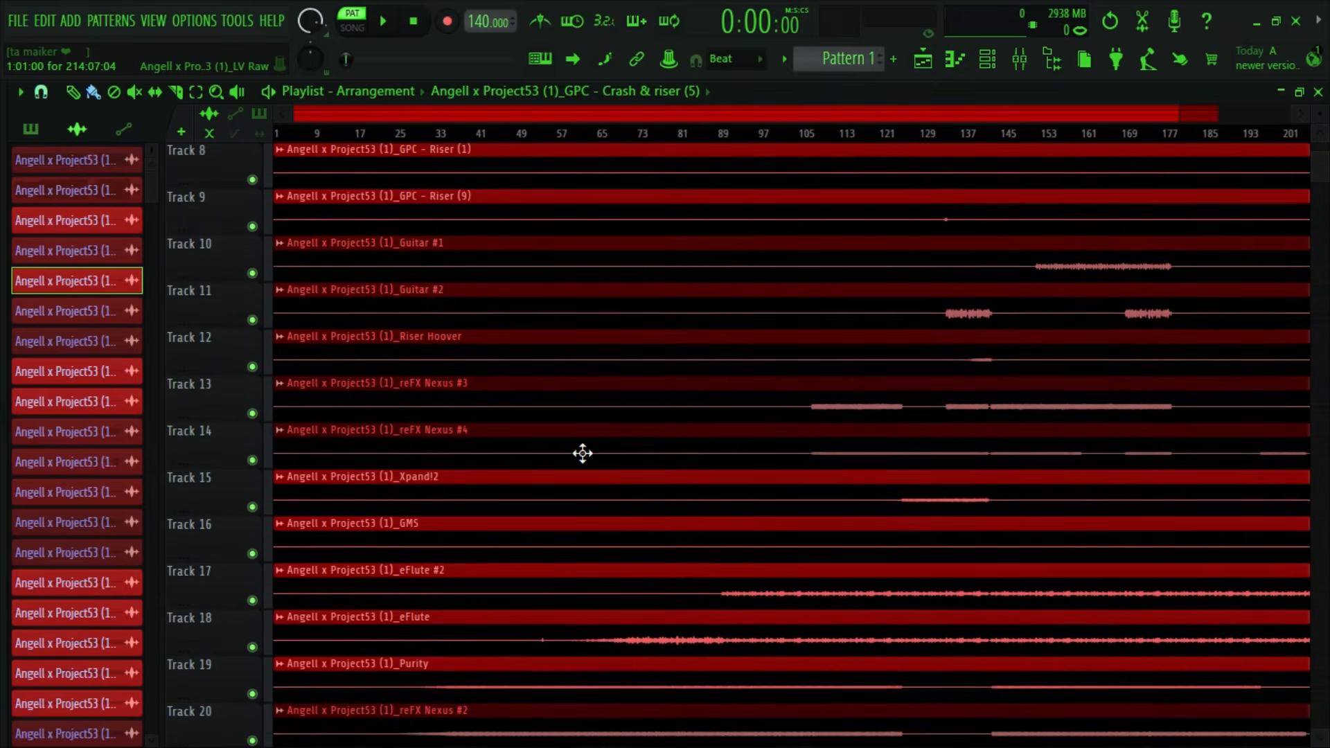
pyautogui.scroll(3, 583, 454)
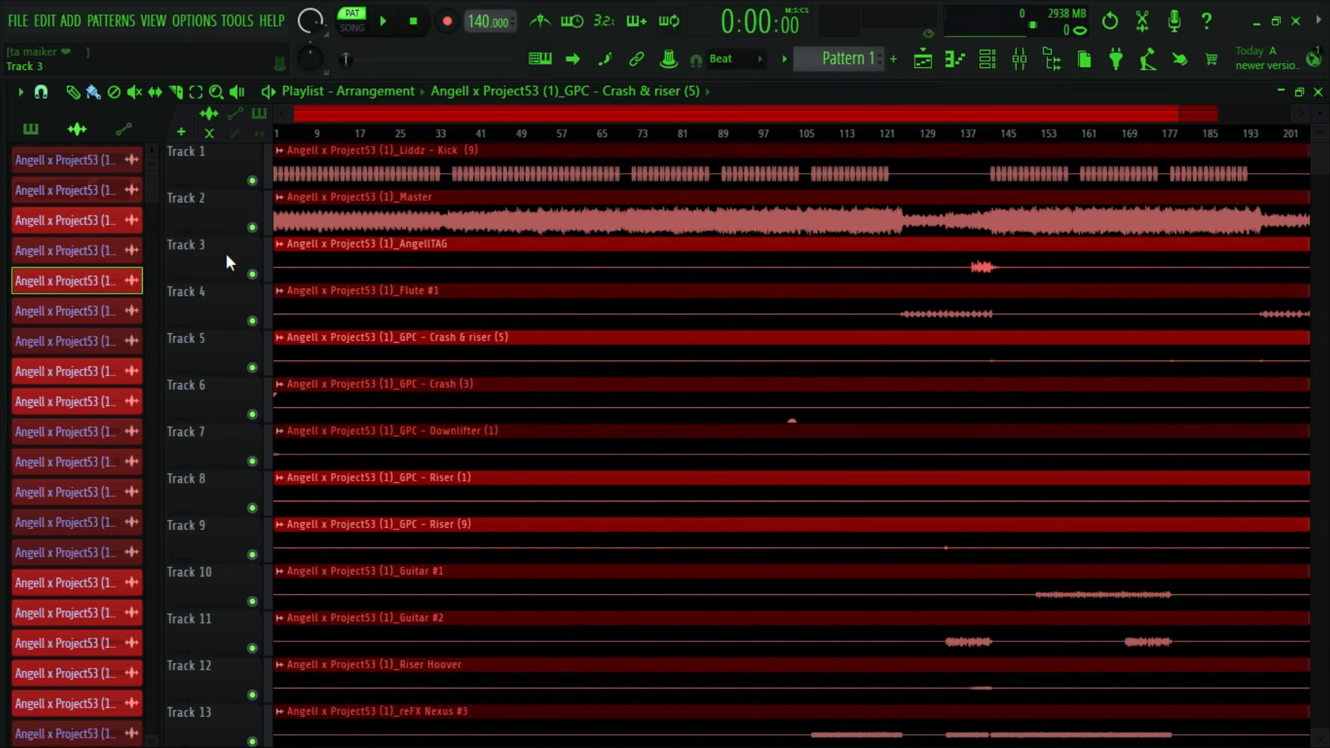
# - Solo the Master stem on Track 2
pyautogui.rightClick(250, 237)
pyautogui.click(235, 223)
pyautogui.keyDown('ctrl'); pyautogui.click(252, 229); pyautogui.keyUp('ctrl')
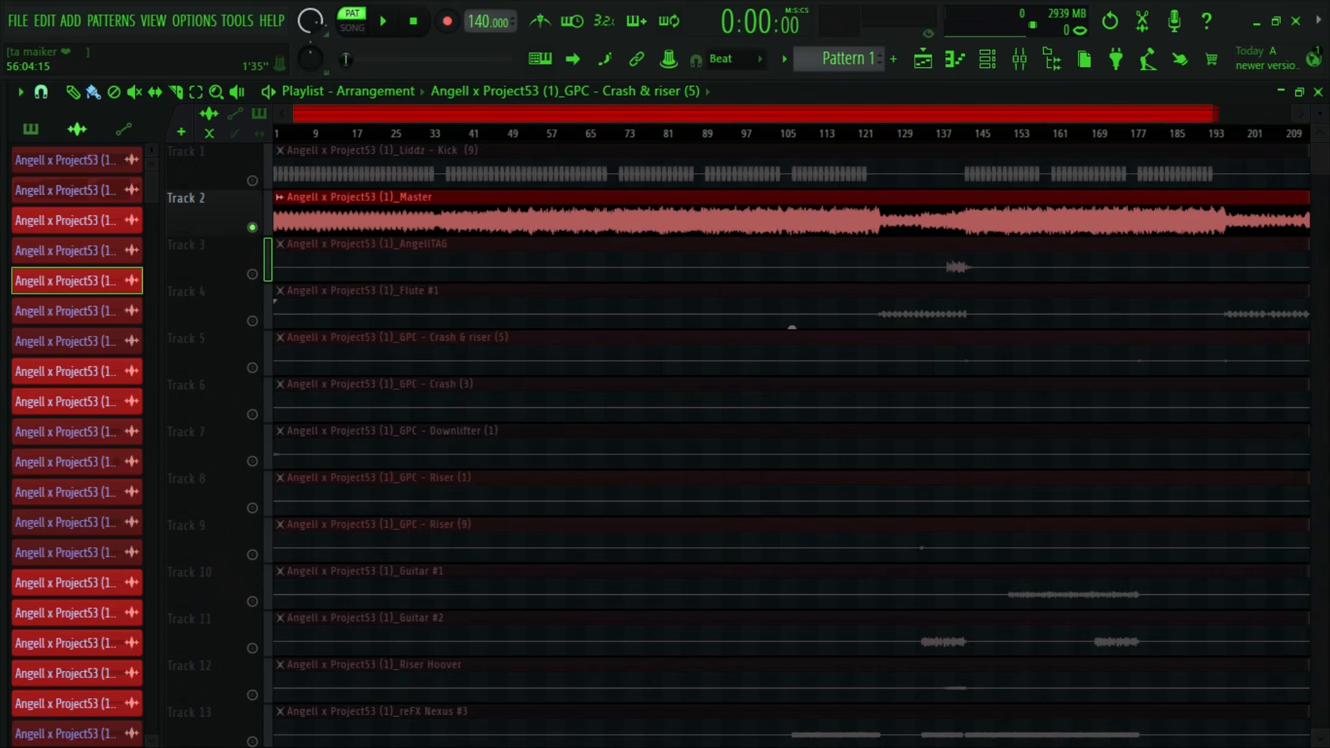
# - Select the timeline range from bar 73 to just before bar 90
pyautogui.scroll(1, 555, 110)
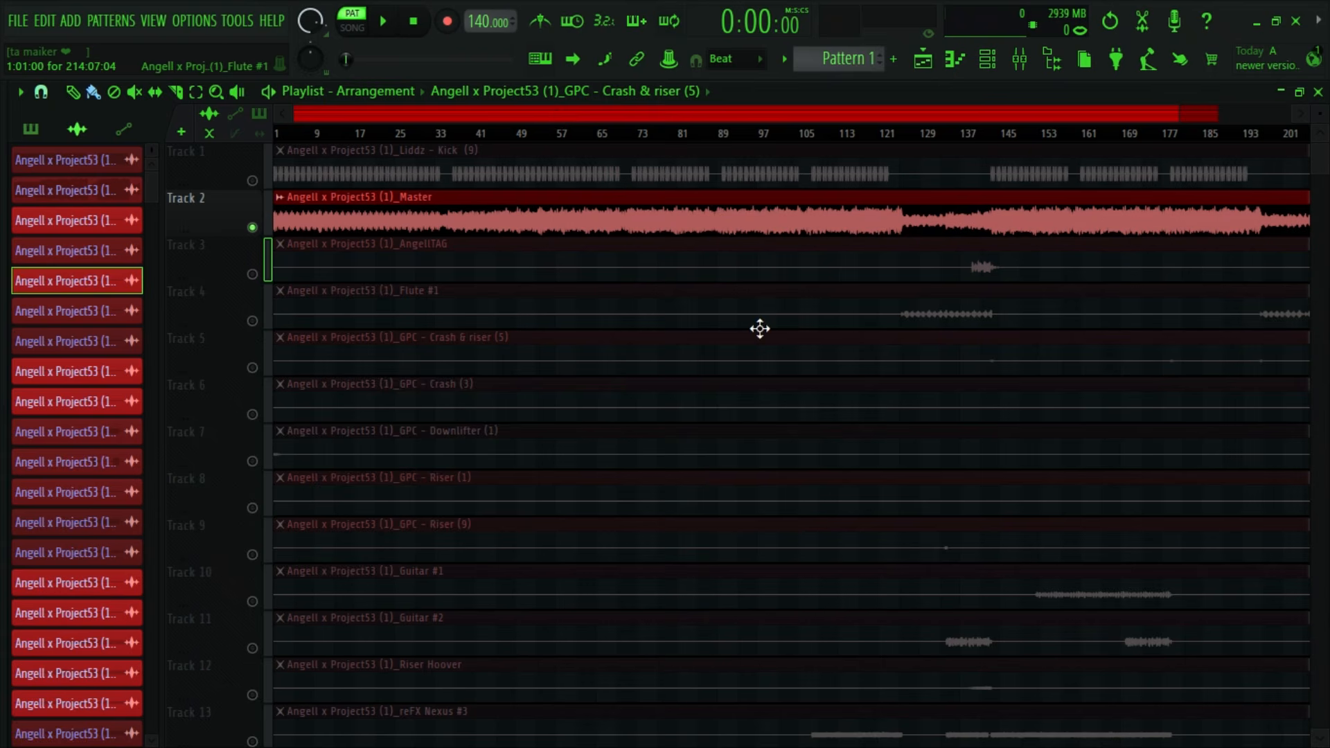
pyautogui.scroll(-10, 748, 329)
pyautogui.scroll(10, 741, 330)
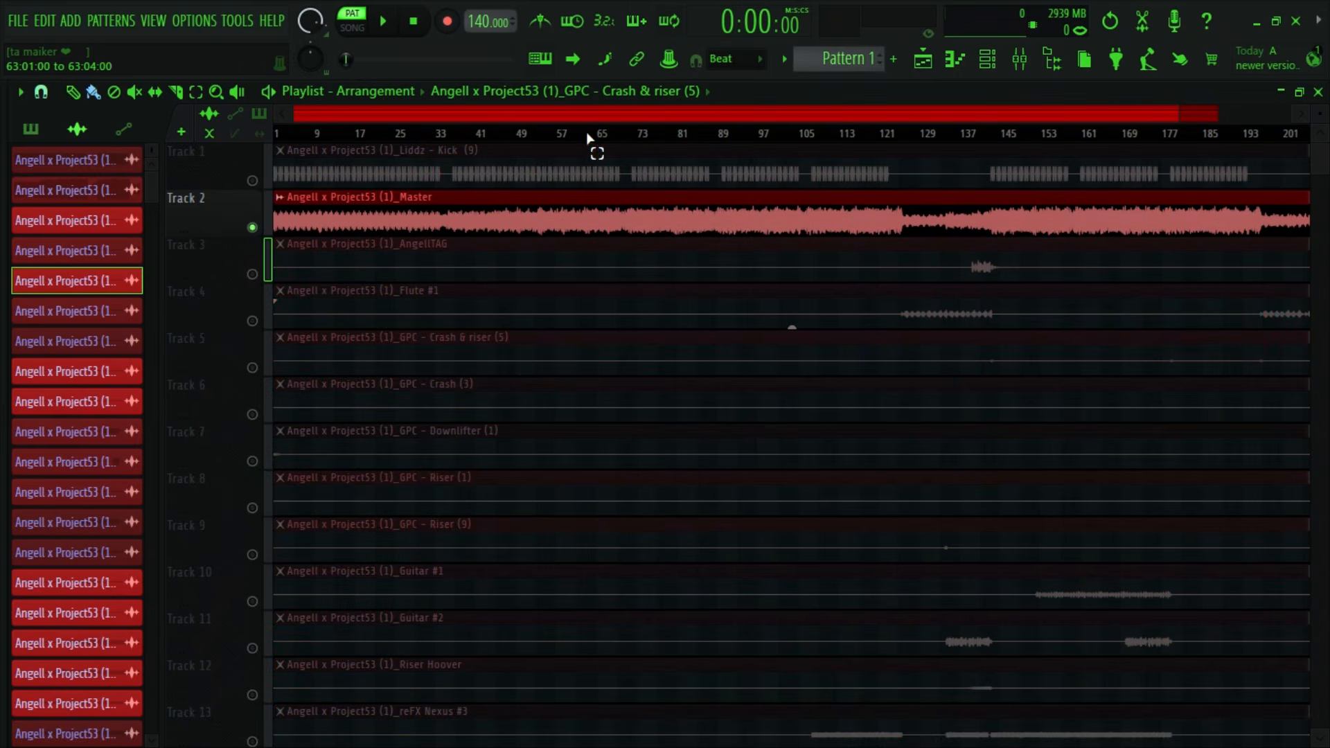
pyautogui.scroll(3, 610, 116)
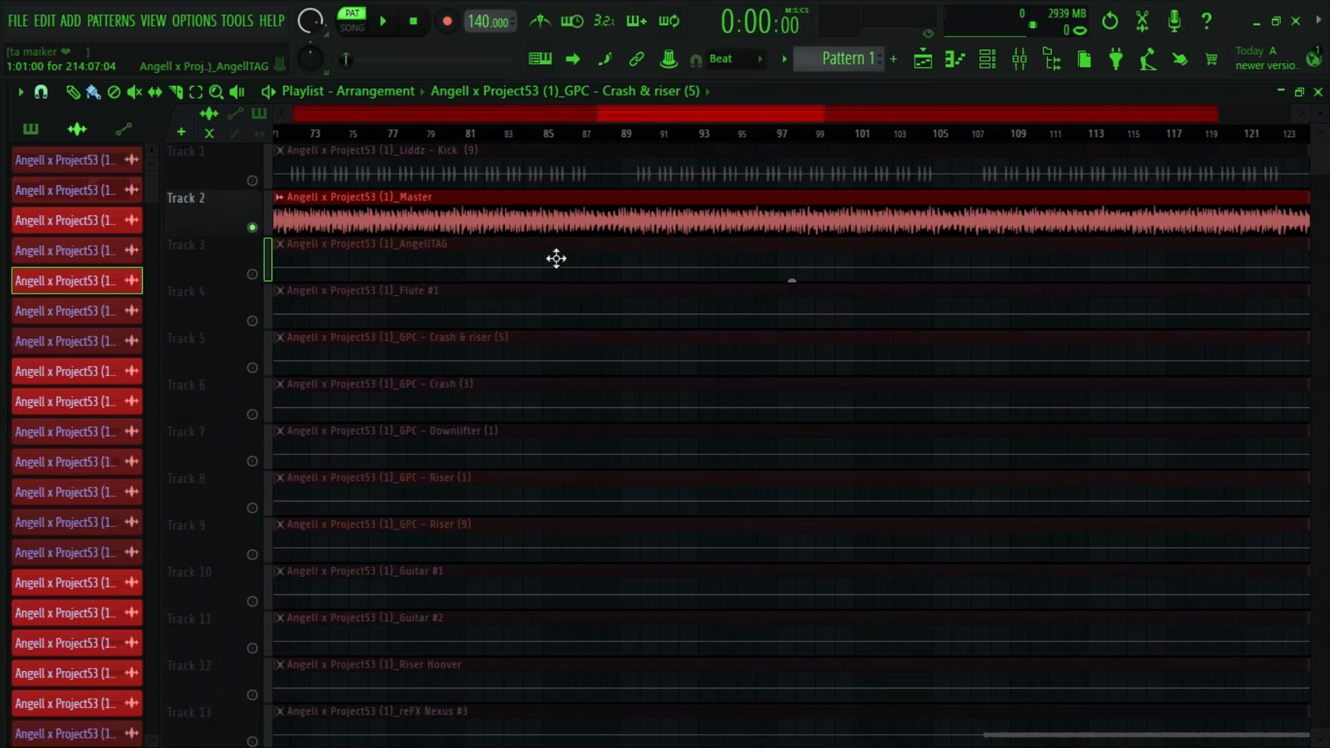
pyautogui.scroll(-3, 555, 258)
pyautogui.scroll(1, 483, 110)
pyautogui.scroll(3, 653, 407)
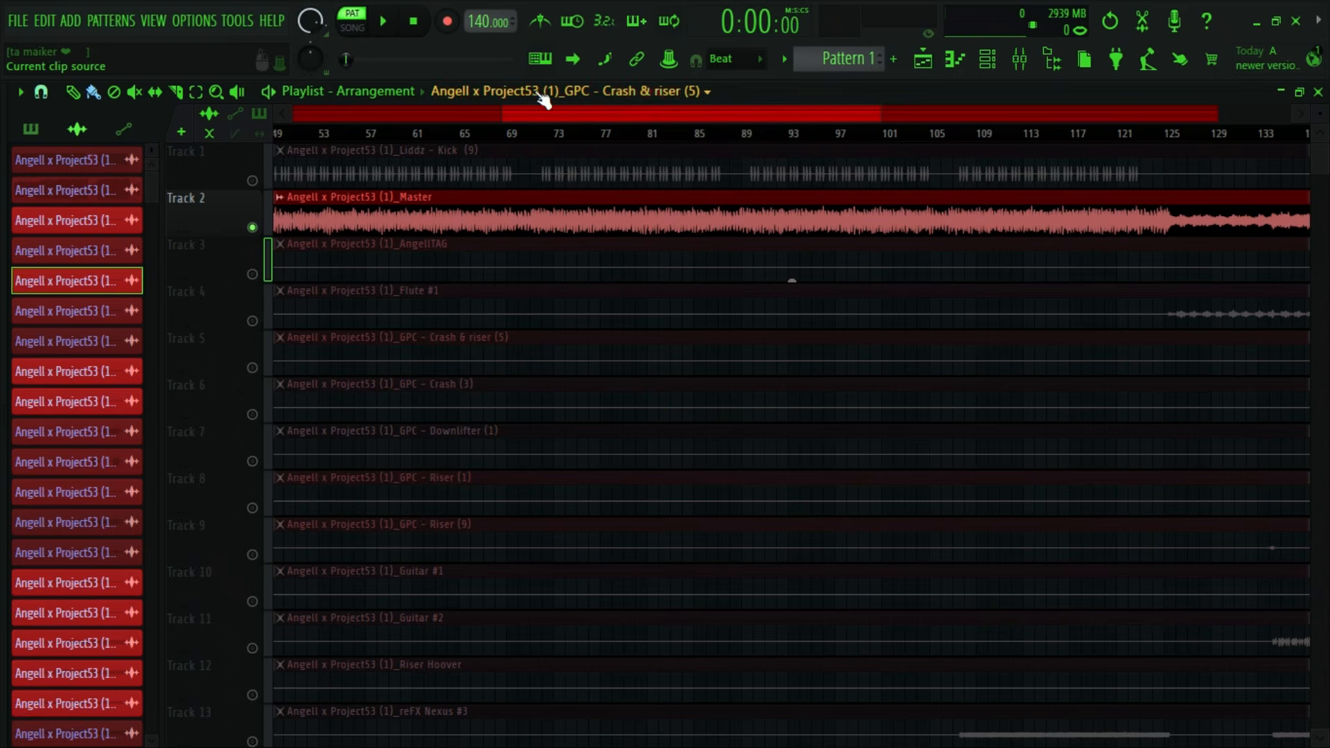
pyautogui.moveTo(552, 137); pyautogui.dragTo(753, 144)
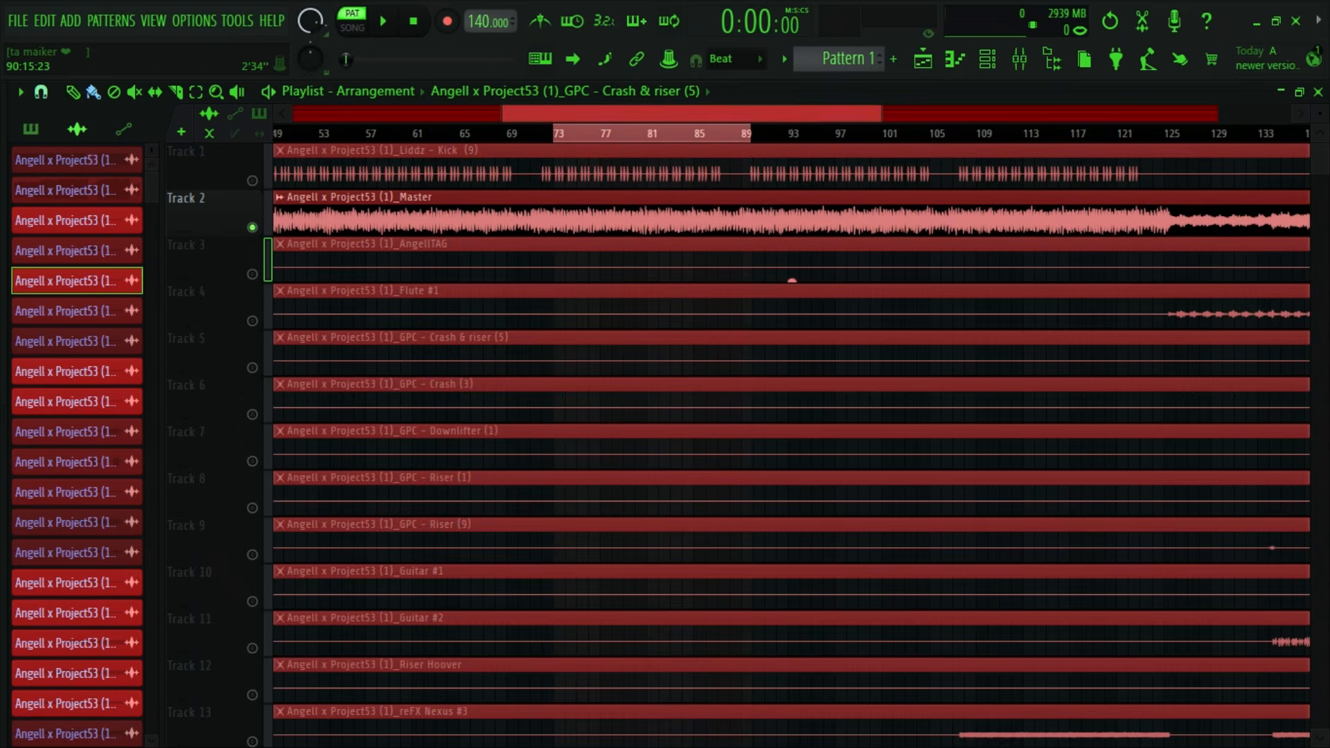
# - Undo the deletion of the kick clip on Track 1 and shorten the timeline selection to end at bar 89
pyautogui.scroll(8, 764, 135)
pyautogui.rightClick(767, 154)
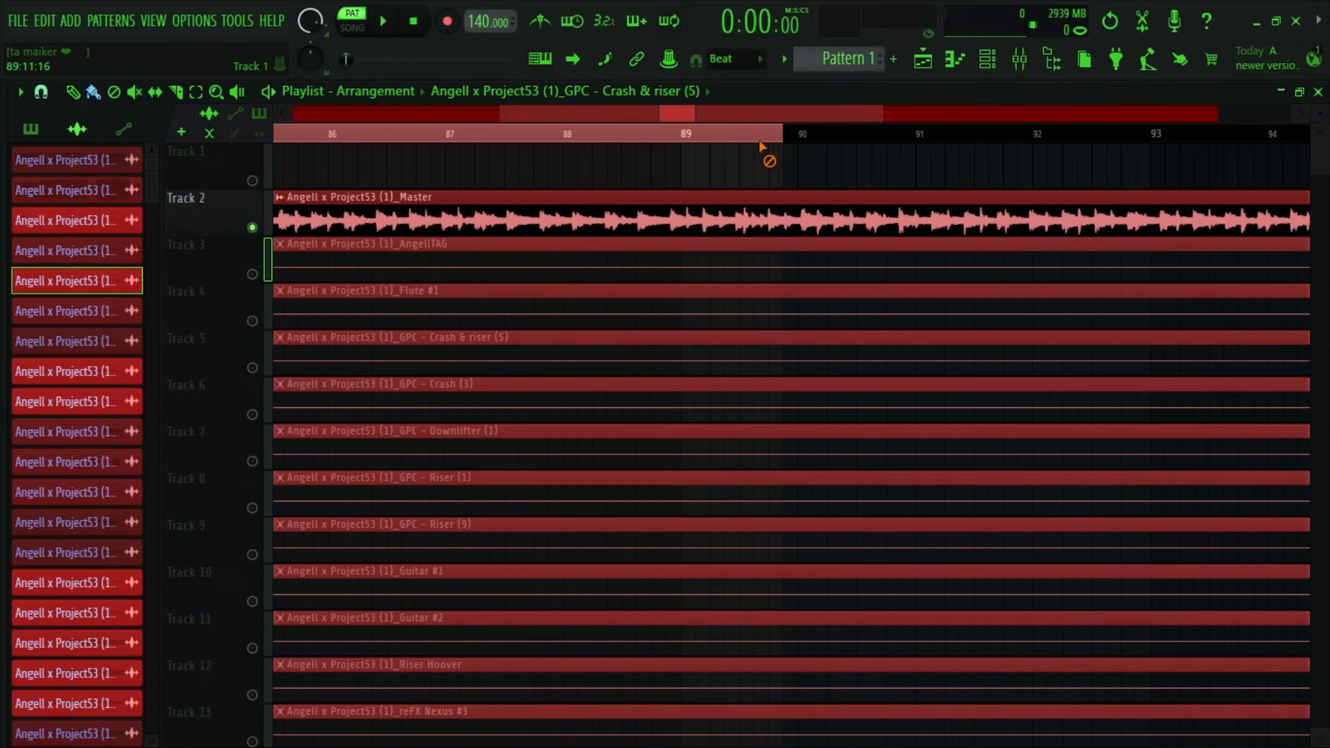
pyautogui.hotkey('ctrl', 'z')
pyautogui.moveTo(781, 140); pyautogui.dragTo(688, 158)
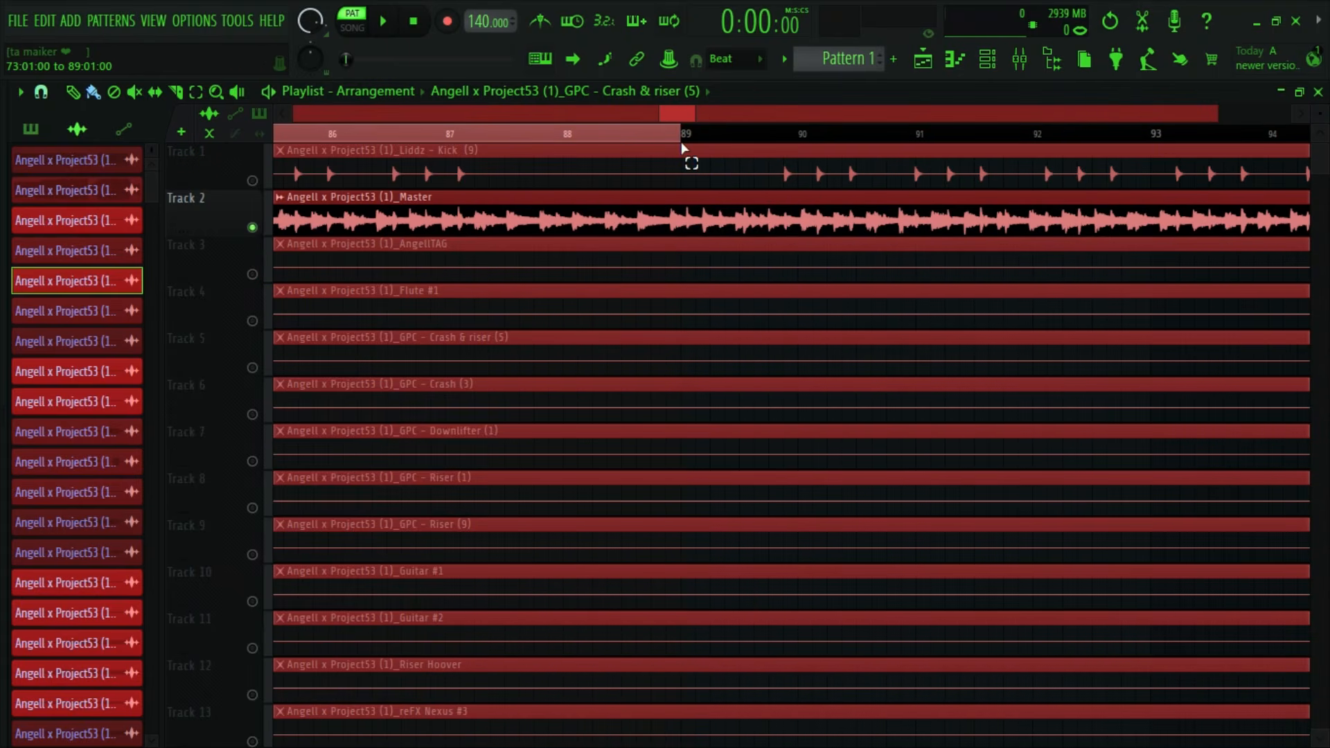
pyautogui.scroll(-6, 707, 137)
pyautogui.scroll(6, 644, 135)
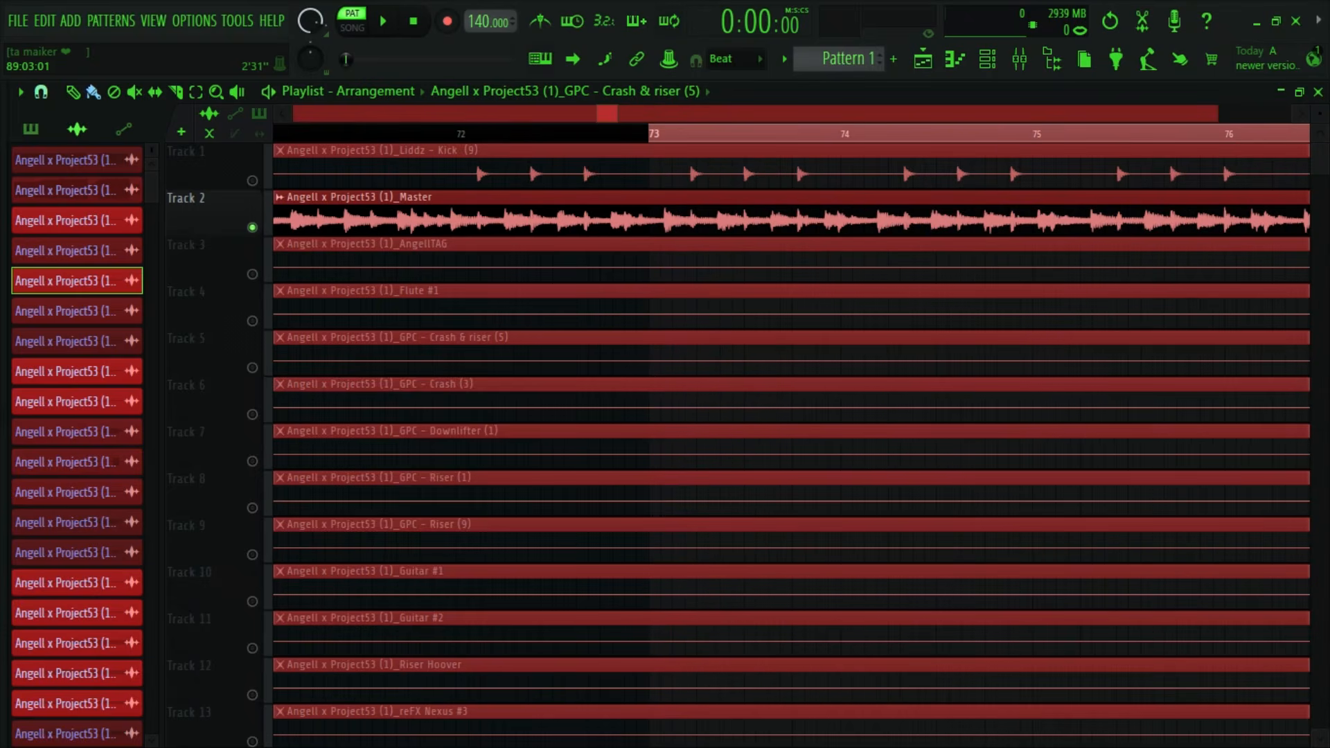
pyautogui.scroll(-9, 444, 136)
pyautogui.scroll(3, 433, 135)
pyautogui.moveTo(745, 114); pyautogui.dragTo(702, 115)
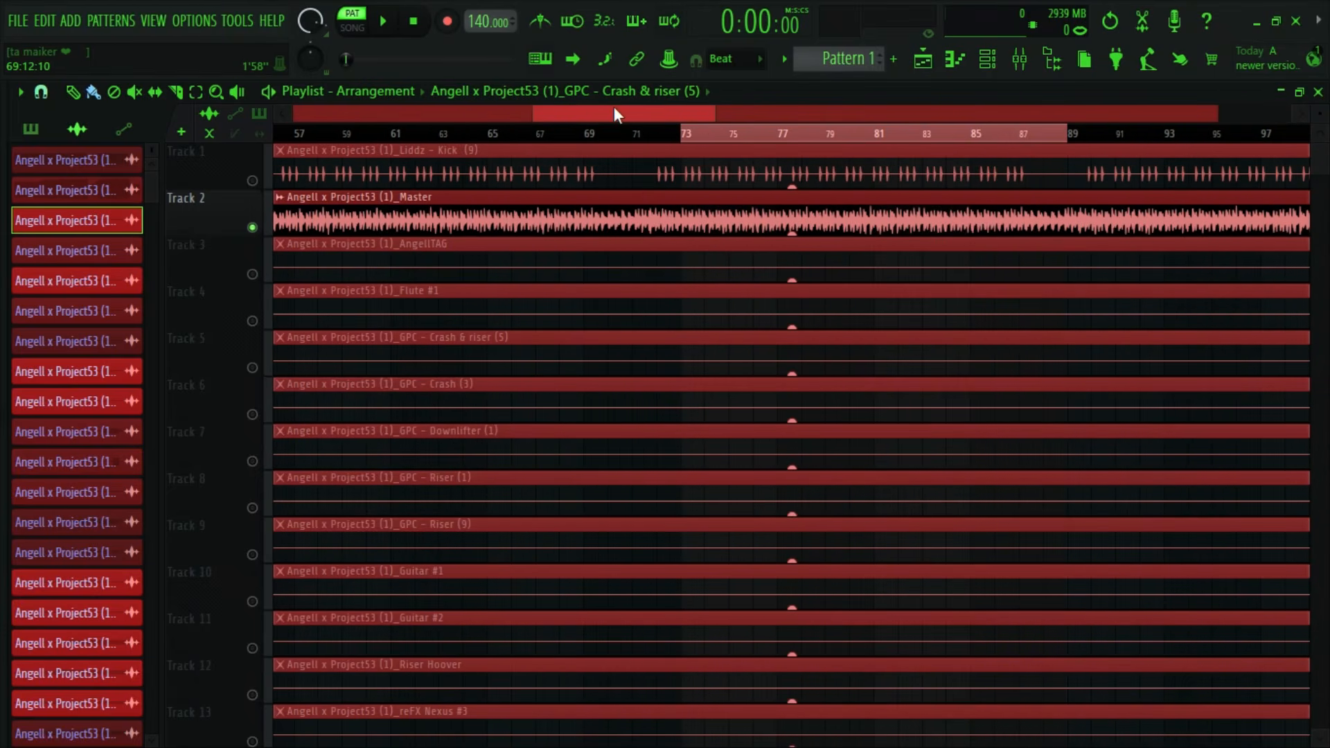
# - Set the playlist snap to Bar
pyautogui.scroll(-3, 614, 110)
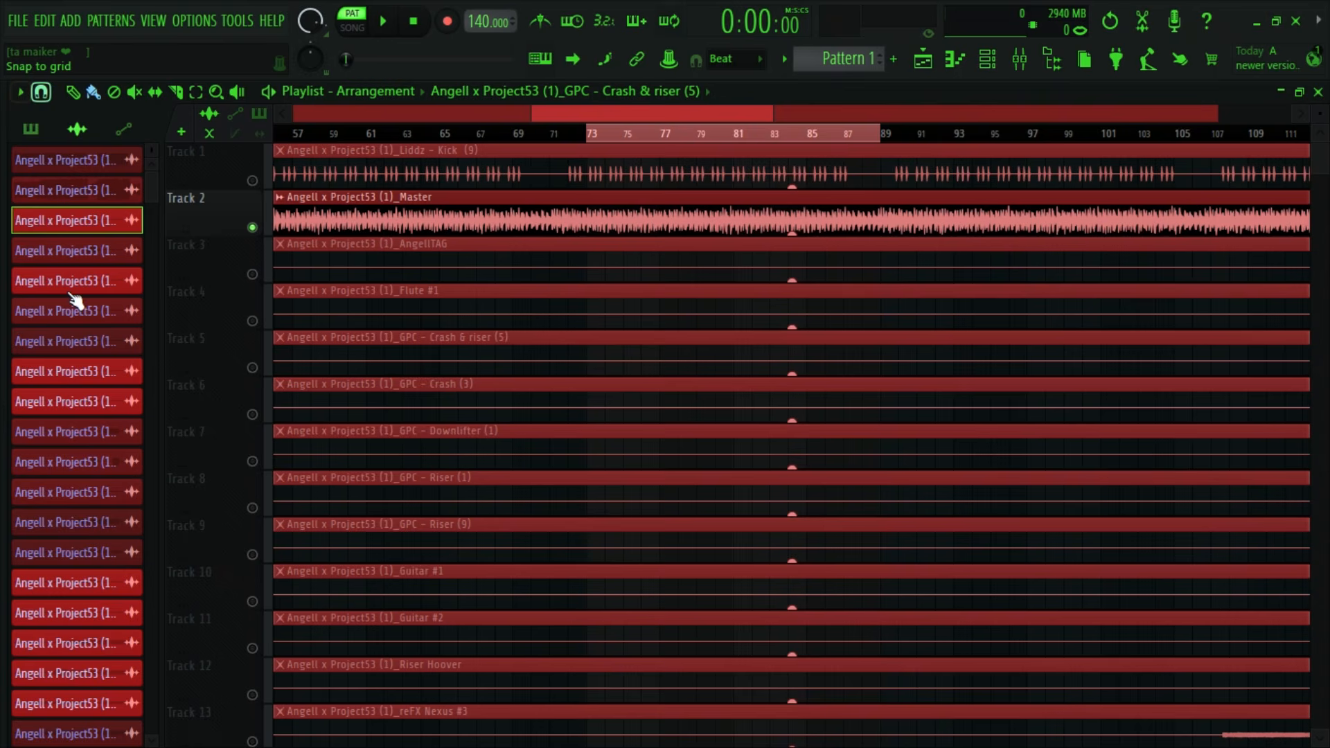
pyautogui.click(41, 91)
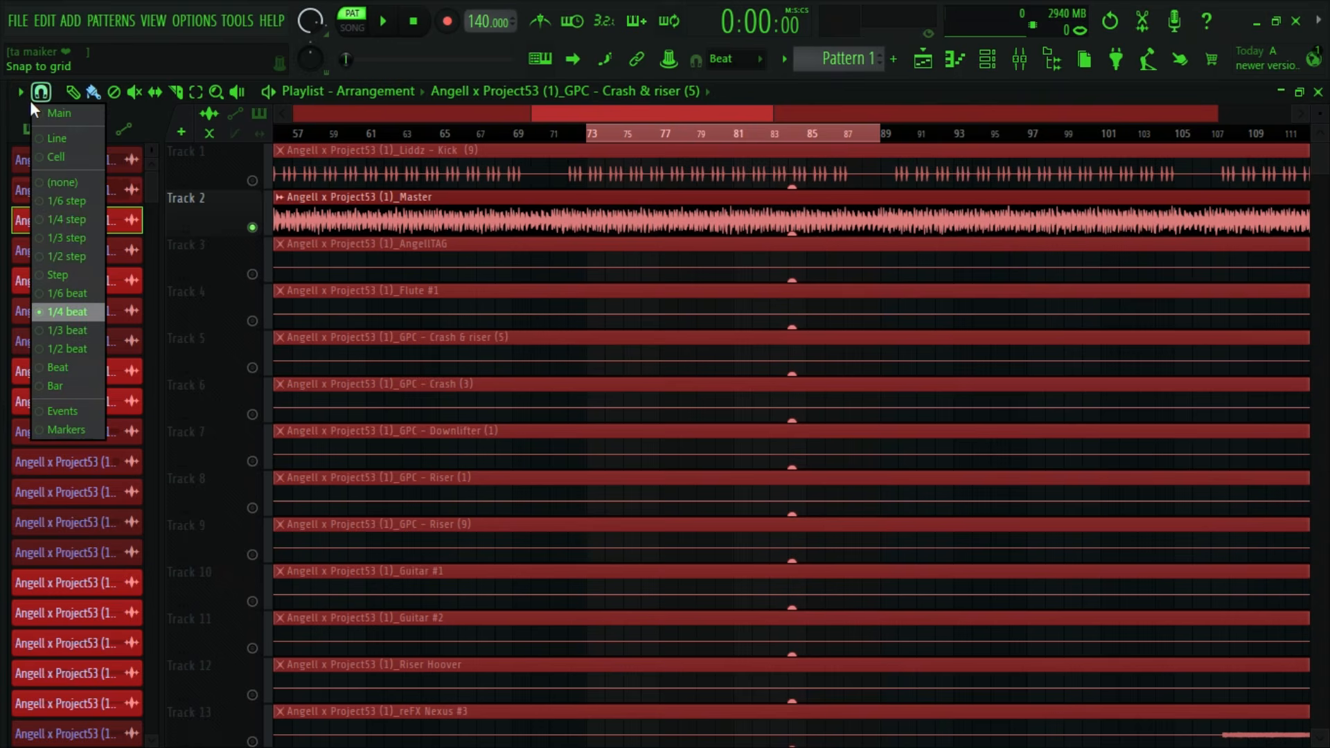
pyautogui.click(64, 386)
# - Deselect the clips on all tracks while keeping the bar 73 to 89 timeline range
pyautogui.scroll(-9, 959, 298)
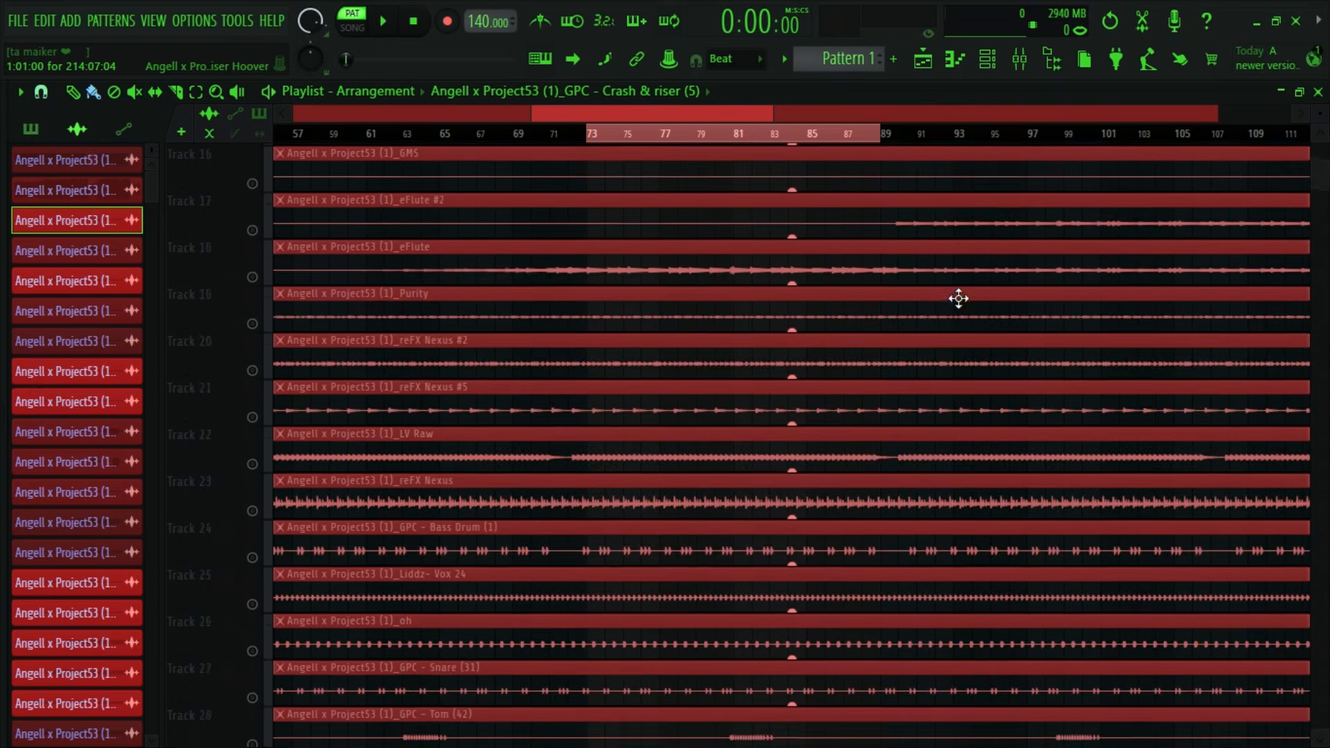
pyautogui.scroll(-6, 959, 299)
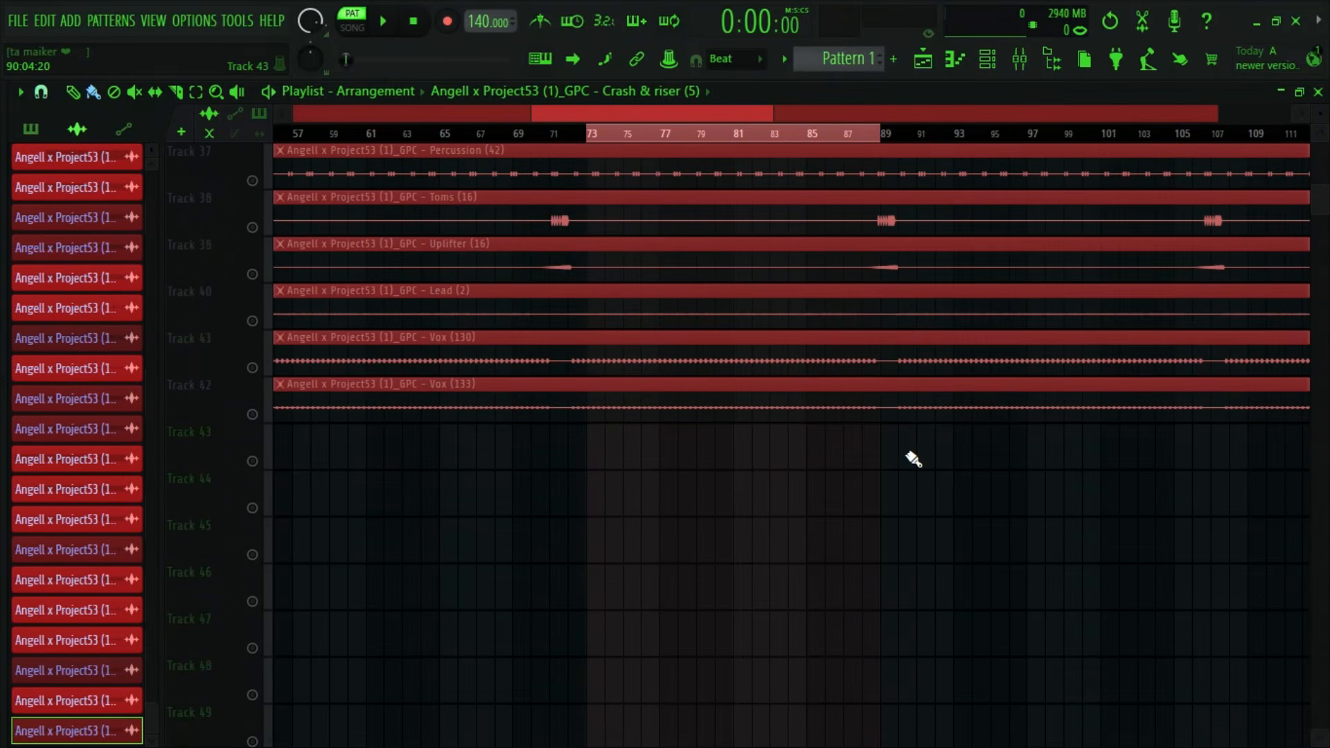
pyautogui.click(997, 479)
pyautogui.rightClick(998, 480)
pyautogui.scroll(8, 955, 495)
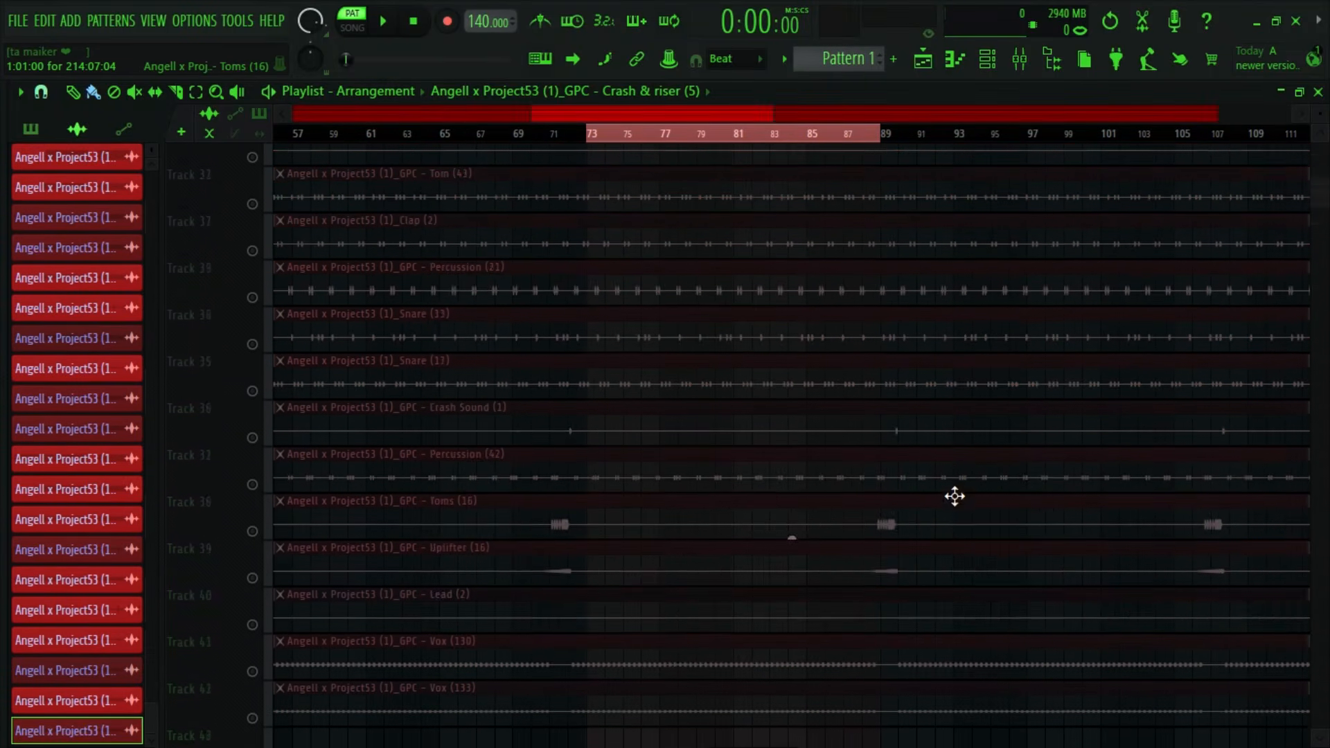
pyautogui.scroll(9, 955, 496)
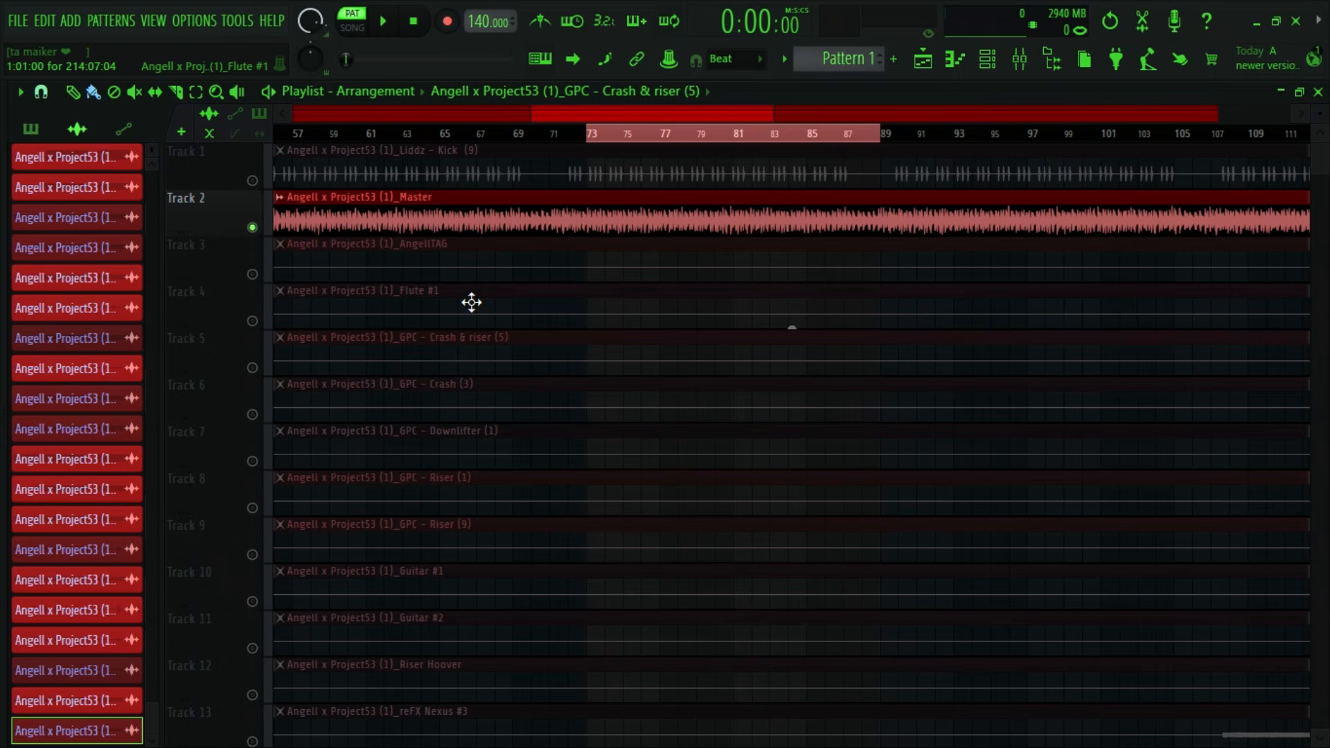
pyautogui.moveTo(773, 115); pyautogui.dragTo(803, 115)
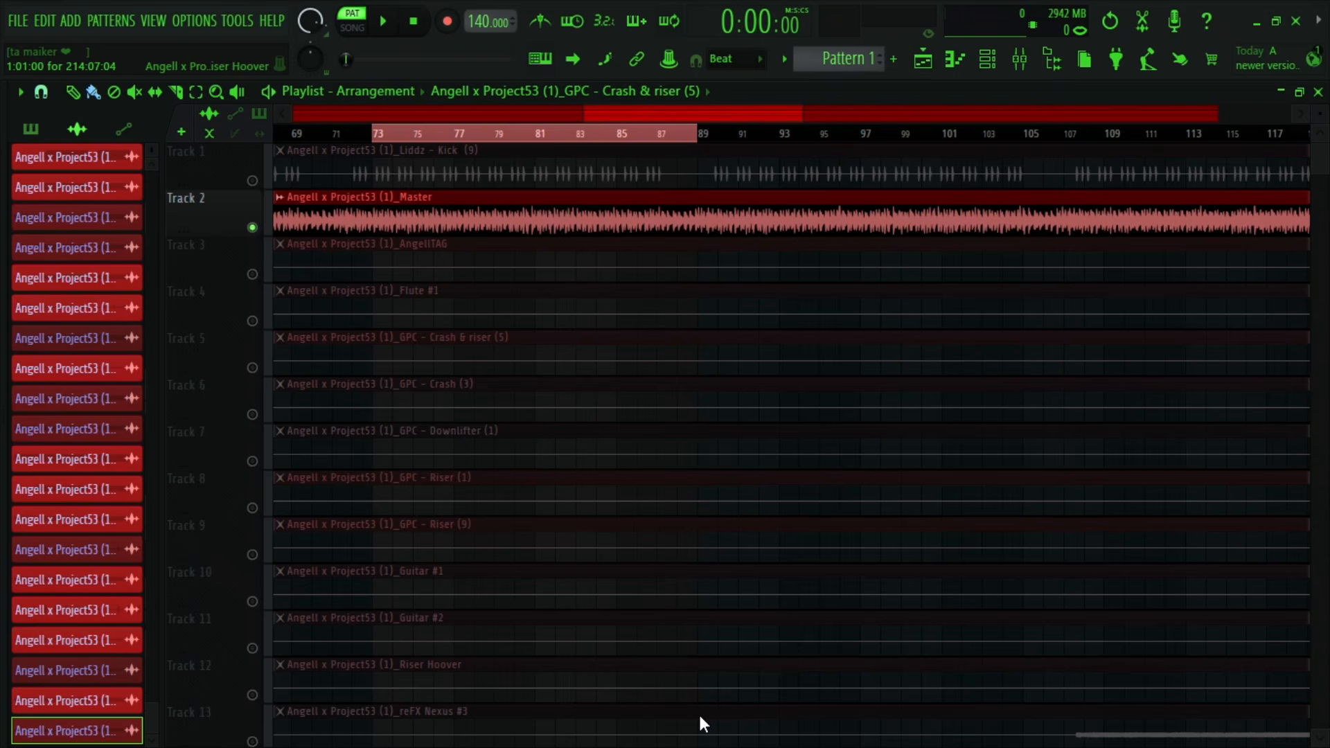
# - Switch to song mode and audition the Master stem over the bar 89 to 105 range
pyautogui.press('l')
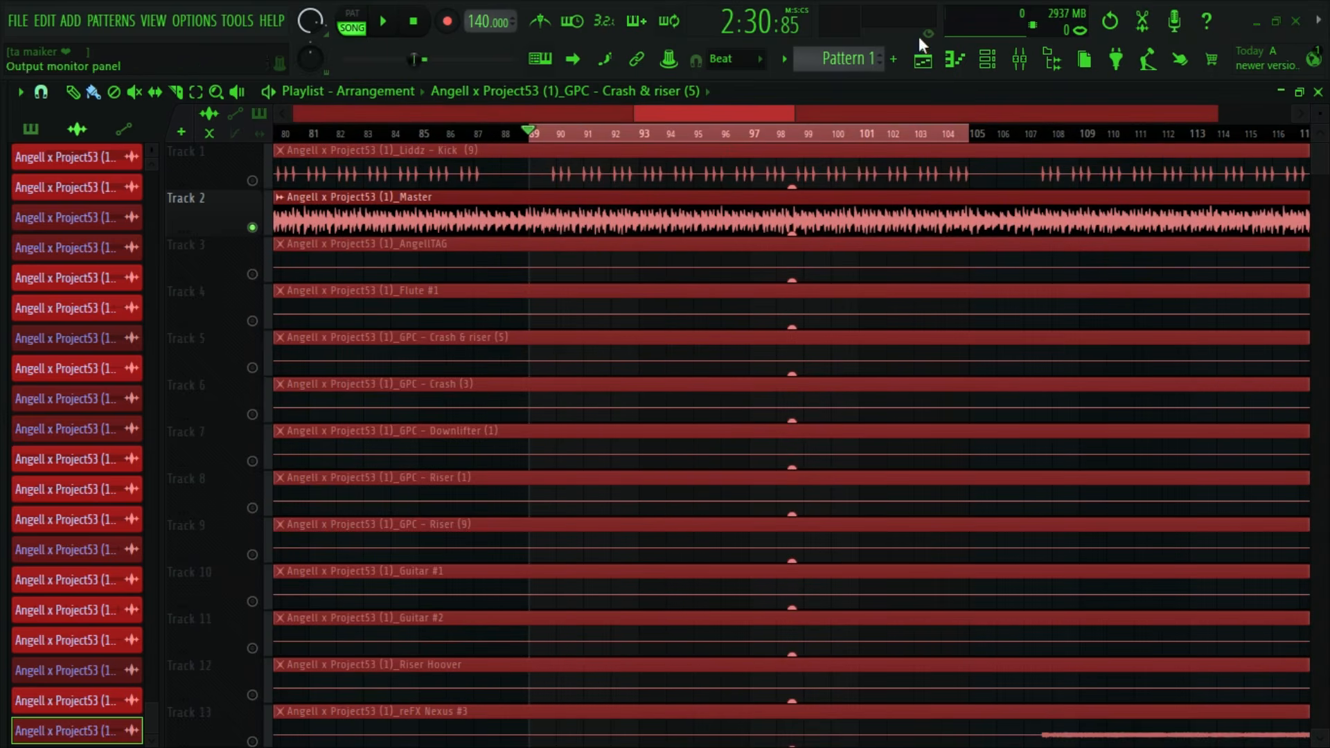
pyautogui.press('space')
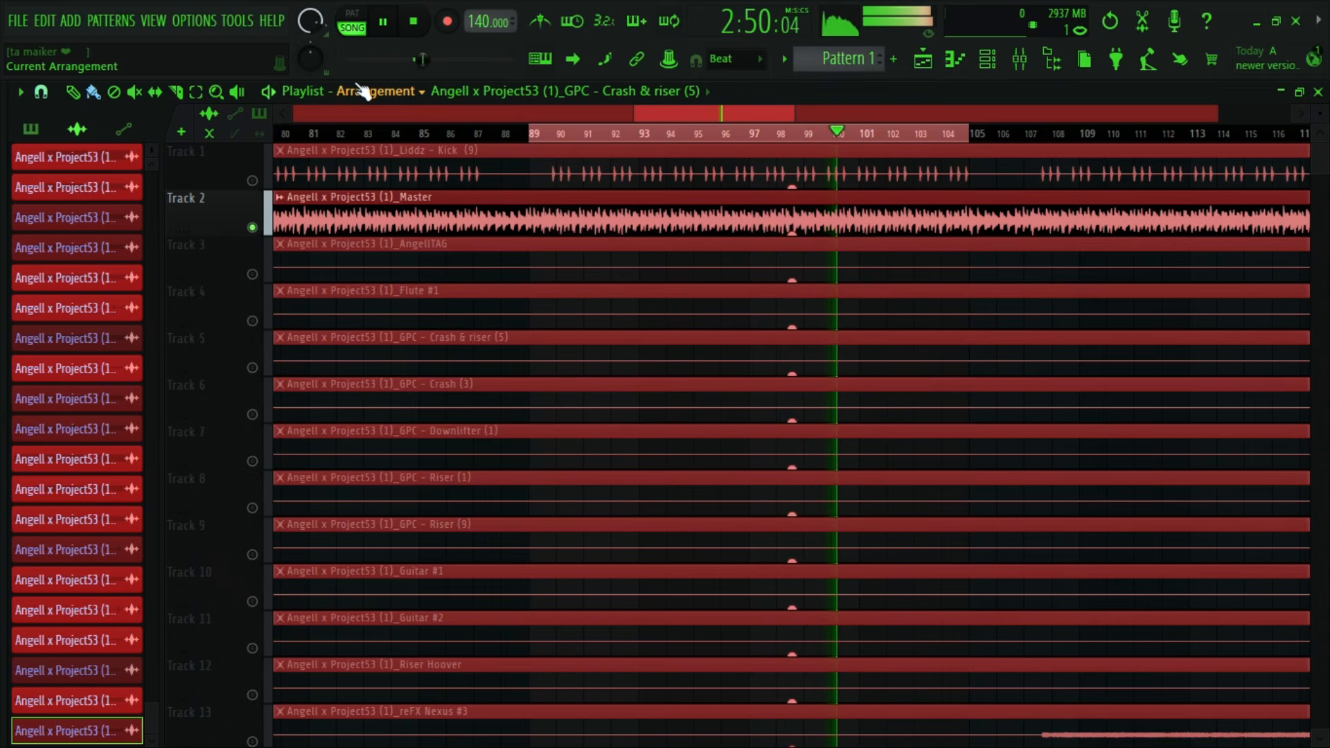
pyautogui.press('space')
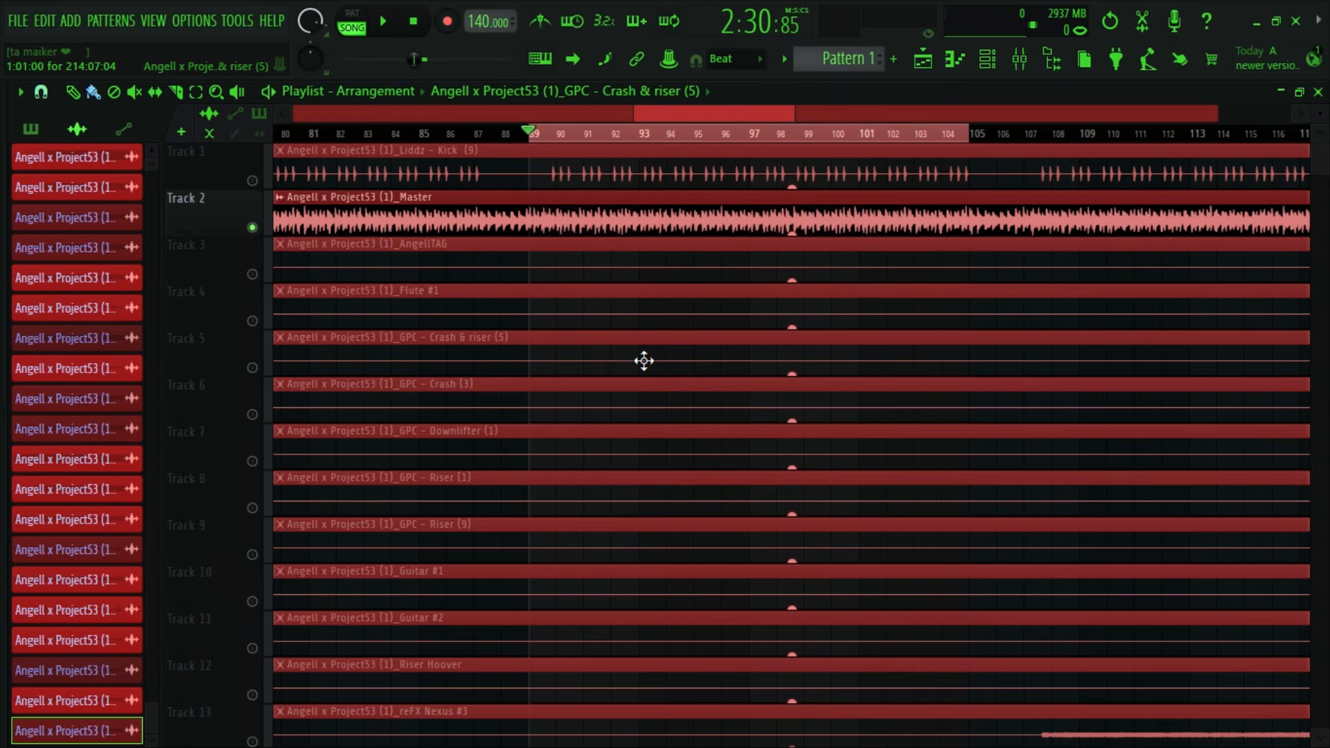
# - Select the timeline range from bar 105 to bar 118 and start playing it
pyautogui.scroll(-6, 1033, 238)
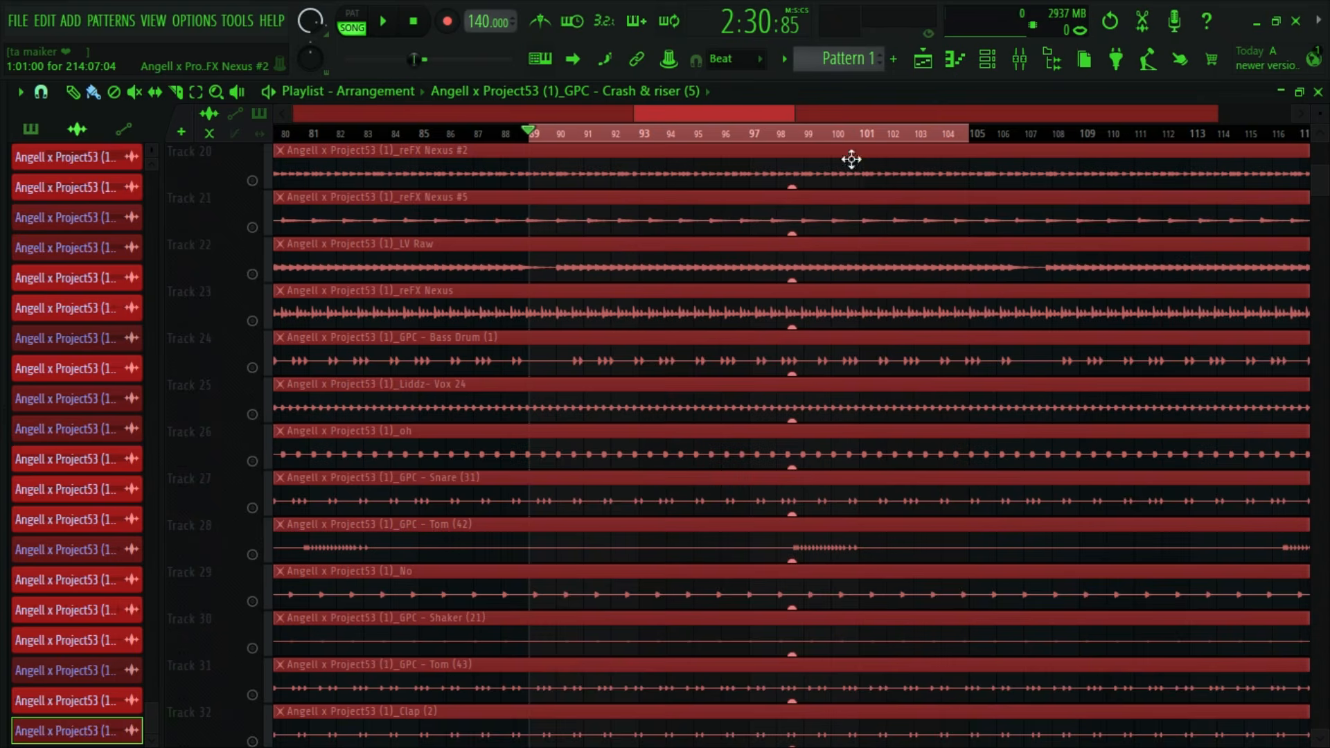
pyautogui.scroll(-7, 852, 159)
pyautogui.scroll(-2, 965, 407)
pyautogui.scroll(12, 963, 392)
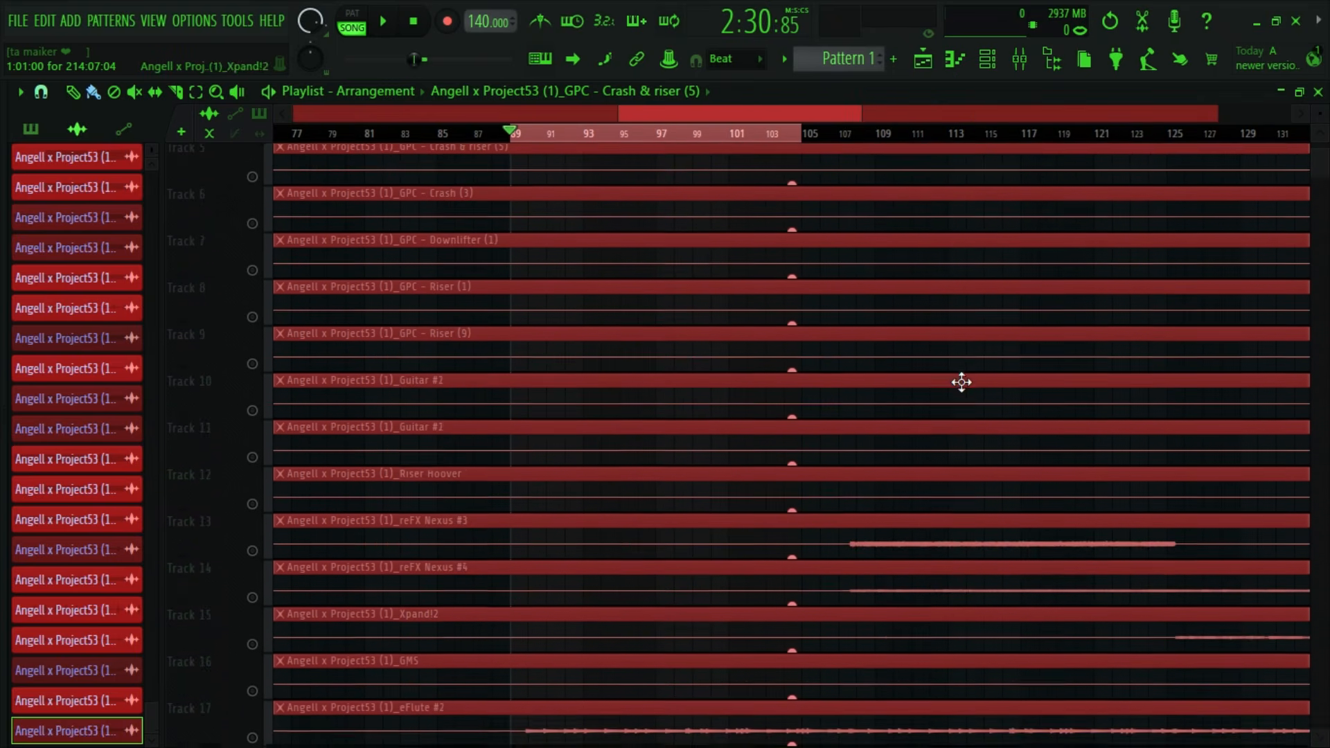
pyautogui.moveTo(800, 134); pyautogui.dragTo(1043, 139)
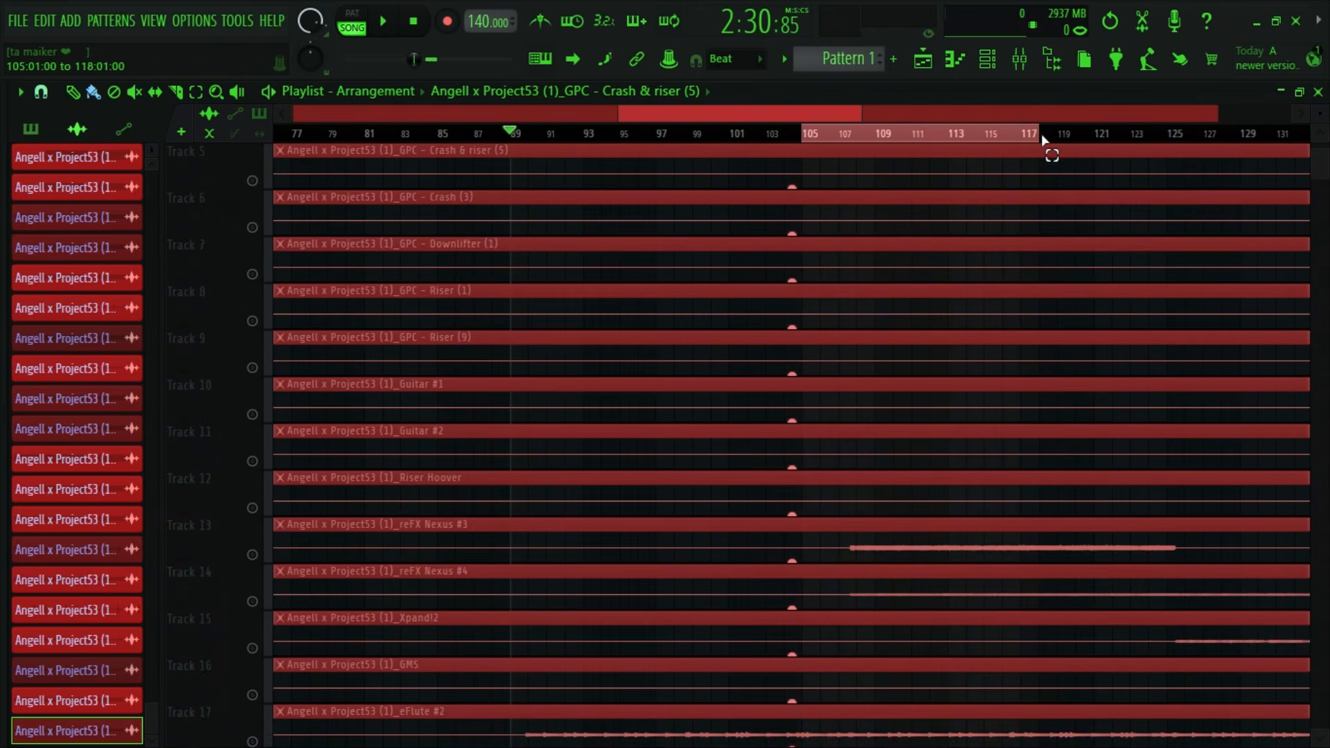
pyautogui.press('space')
# - Extend the timeline selection to end at bar 126 while the section plays
pyautogui.moveTo(848, 115); pyautogui.dragTo(925, 149)
pyautogui.scroll(1, 658, 165)
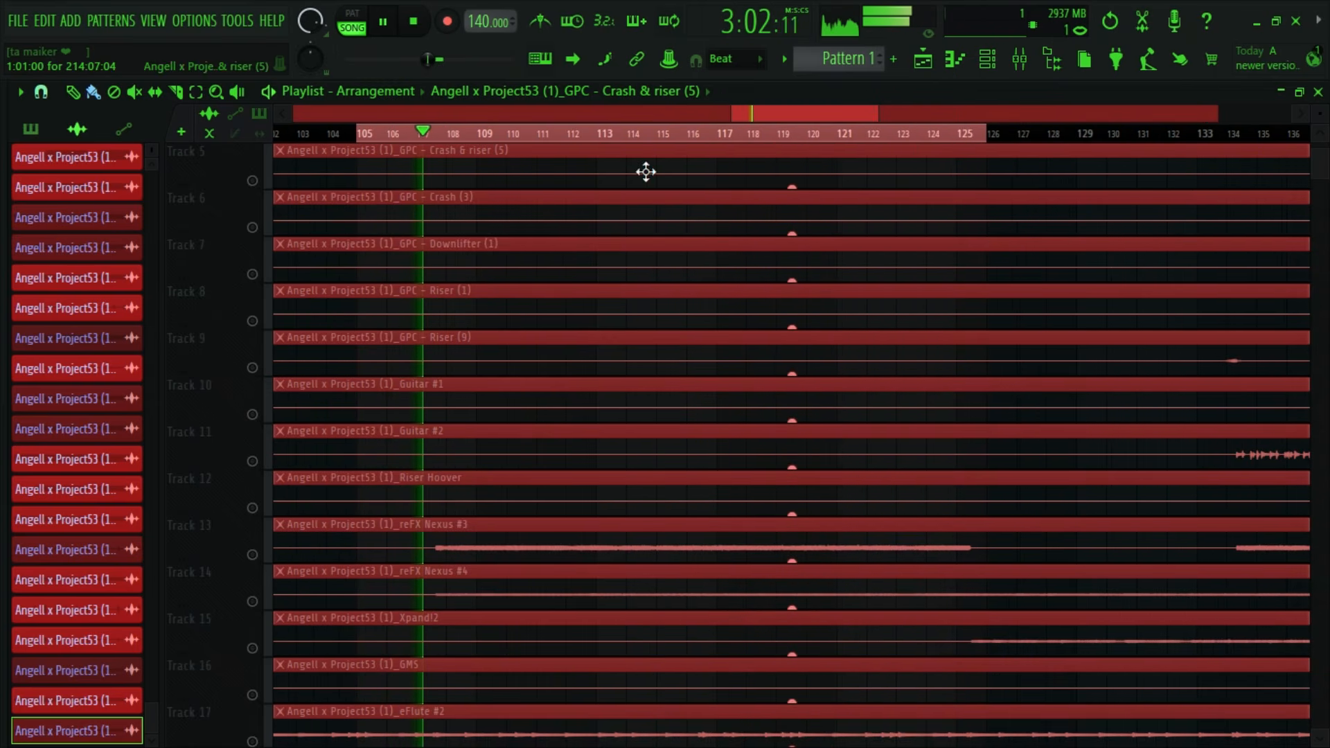
pyautogui.scroll(4, 610, 318)
pyautogui.scroll(-5, 727, 117)
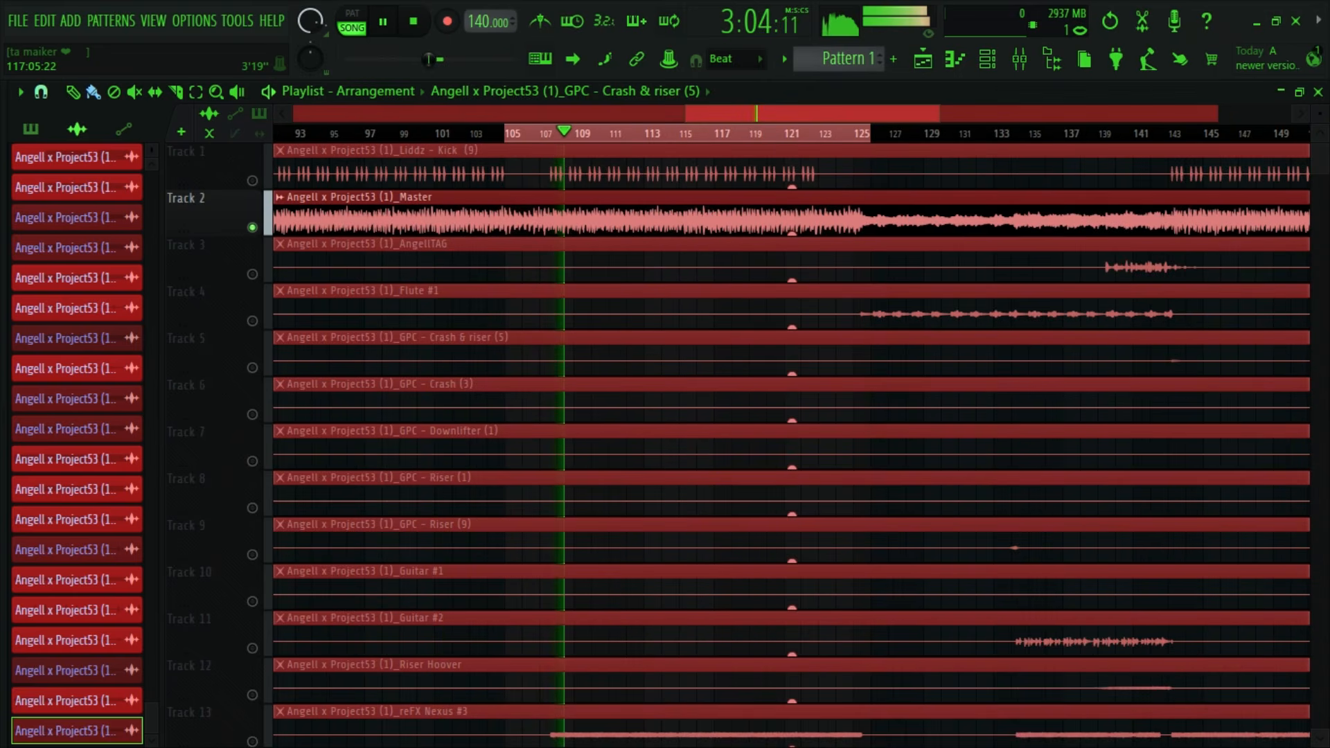
# - Move the song position back to bar 93 and stop playback
pyautogui.moveTo(728, 117); pyautogui.dragTo(623, 118)
pyautogui.click(719, 132)
pyautogui.moveTo(735, 115); pyautogui.dragTo(859, 37)
pyautogui.press('space')
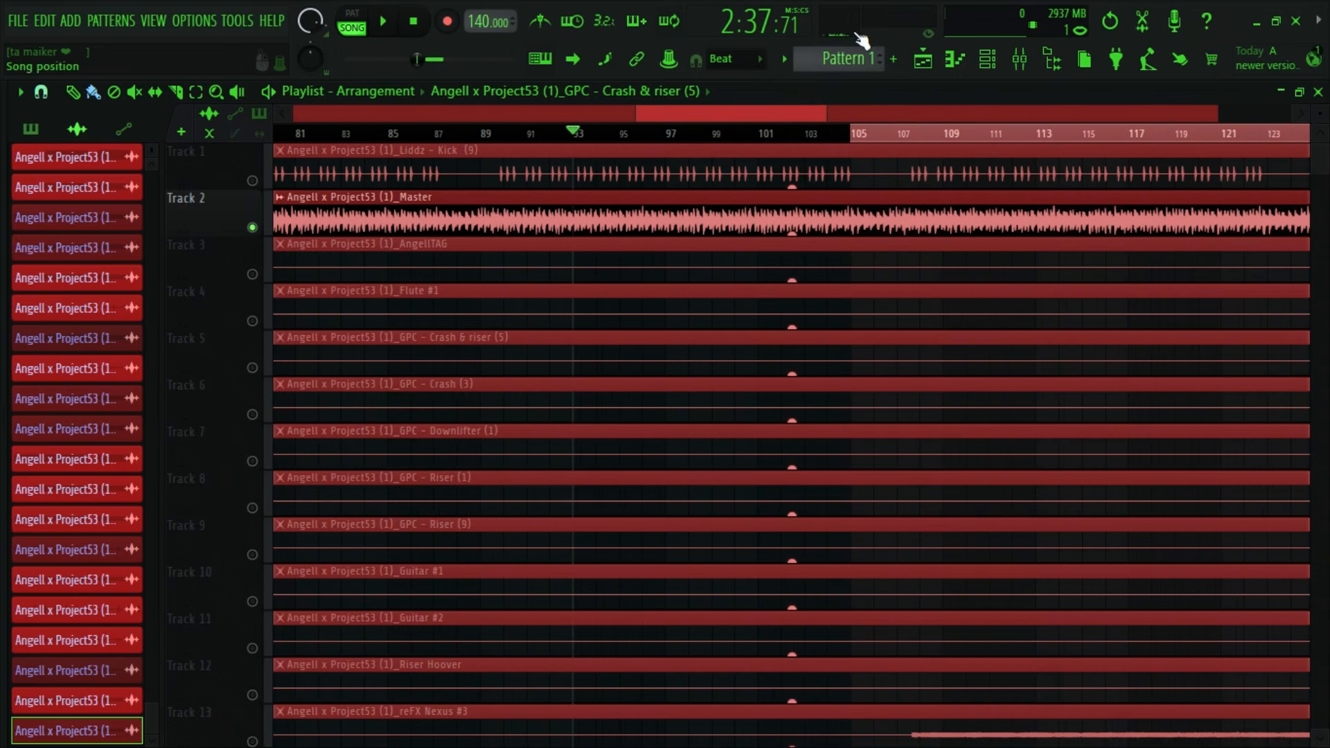
# - Look over all the stem tracks across the full arrangement, from the kick down to the vox tracks
pyautogui.scroll(-6, 662, 114)
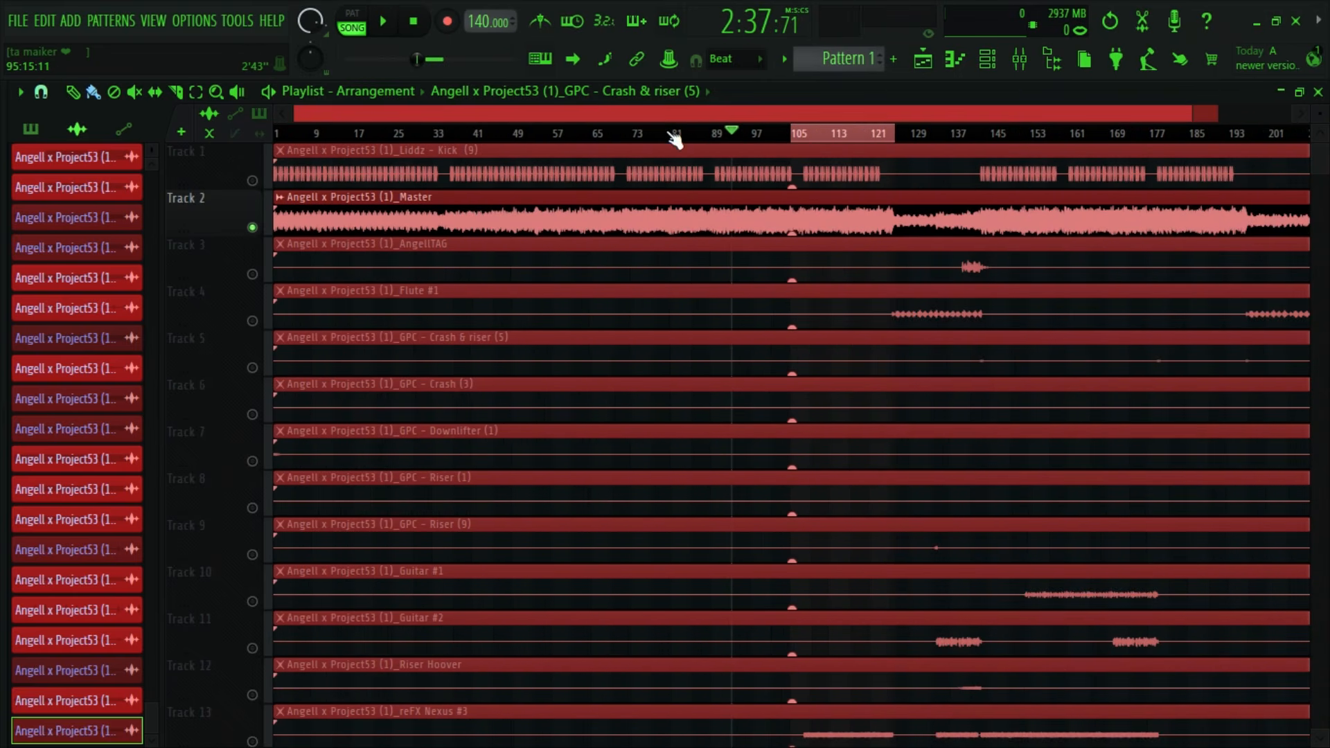
pyautogui.scroll(-5, 823, 374)
pyautogui.scroll(-6, 829, 380)
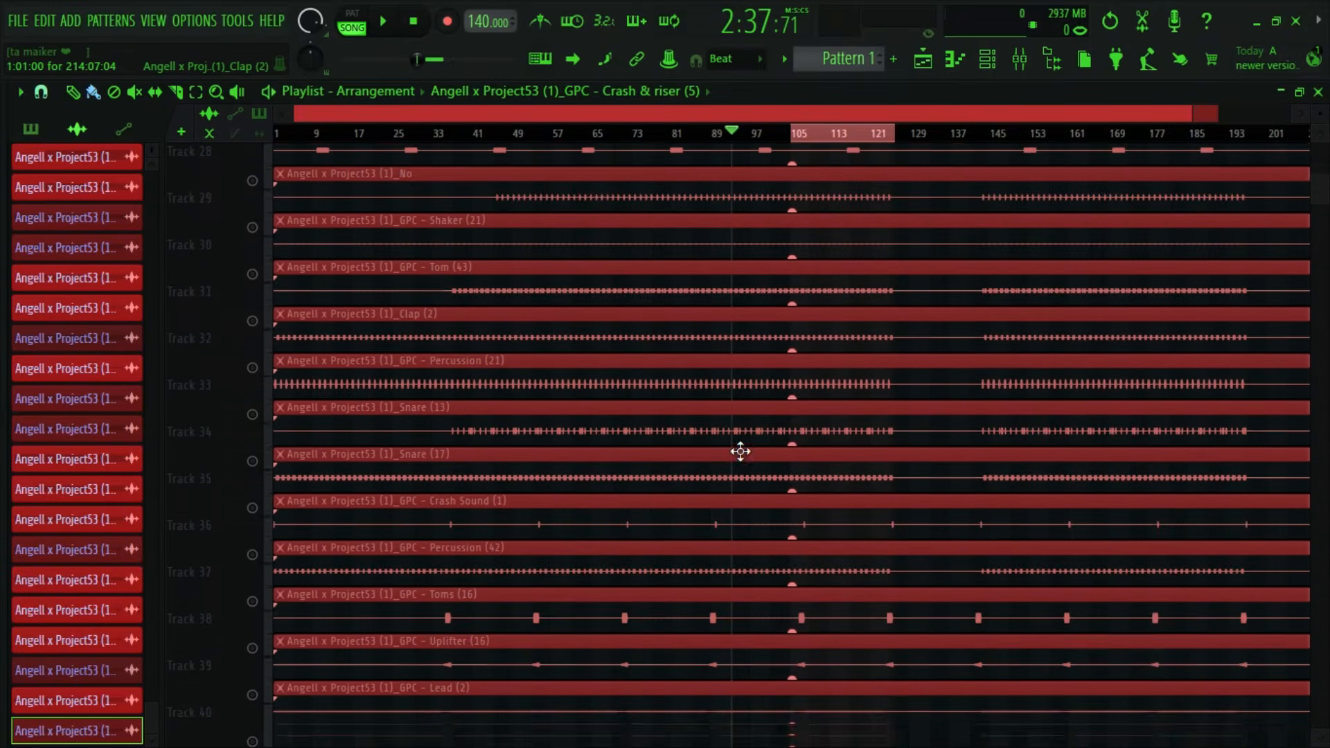
pyautogui.scroll(5, 744, 448)
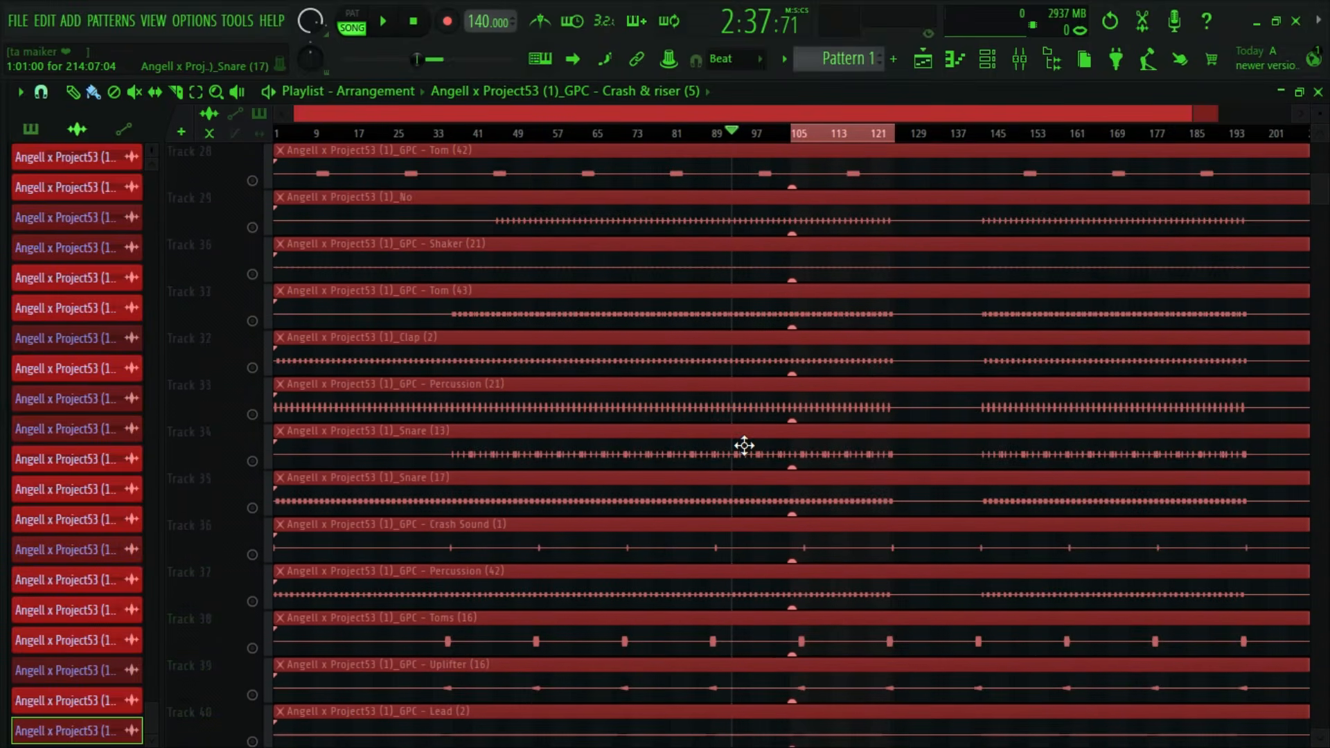
pyautogui.scroll(2, 744, 441)
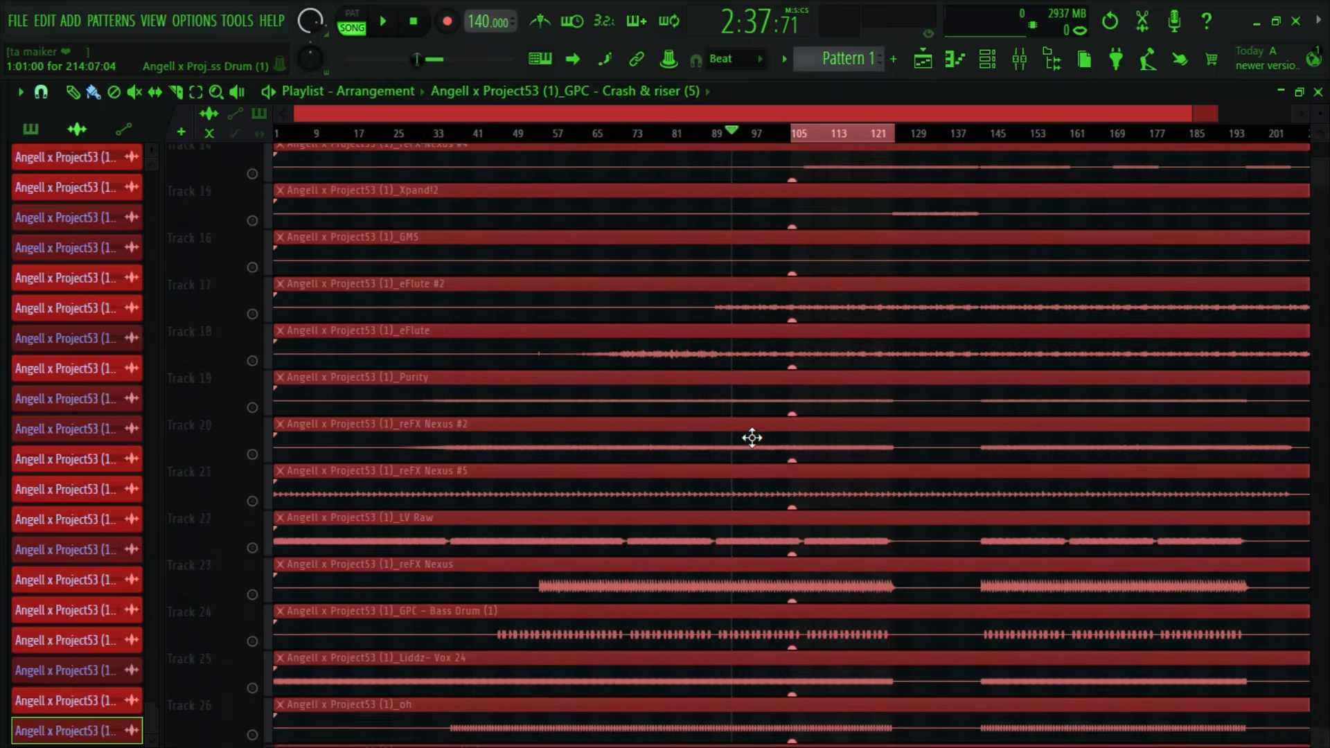
pyautogui.scroll(5, 752, 438)
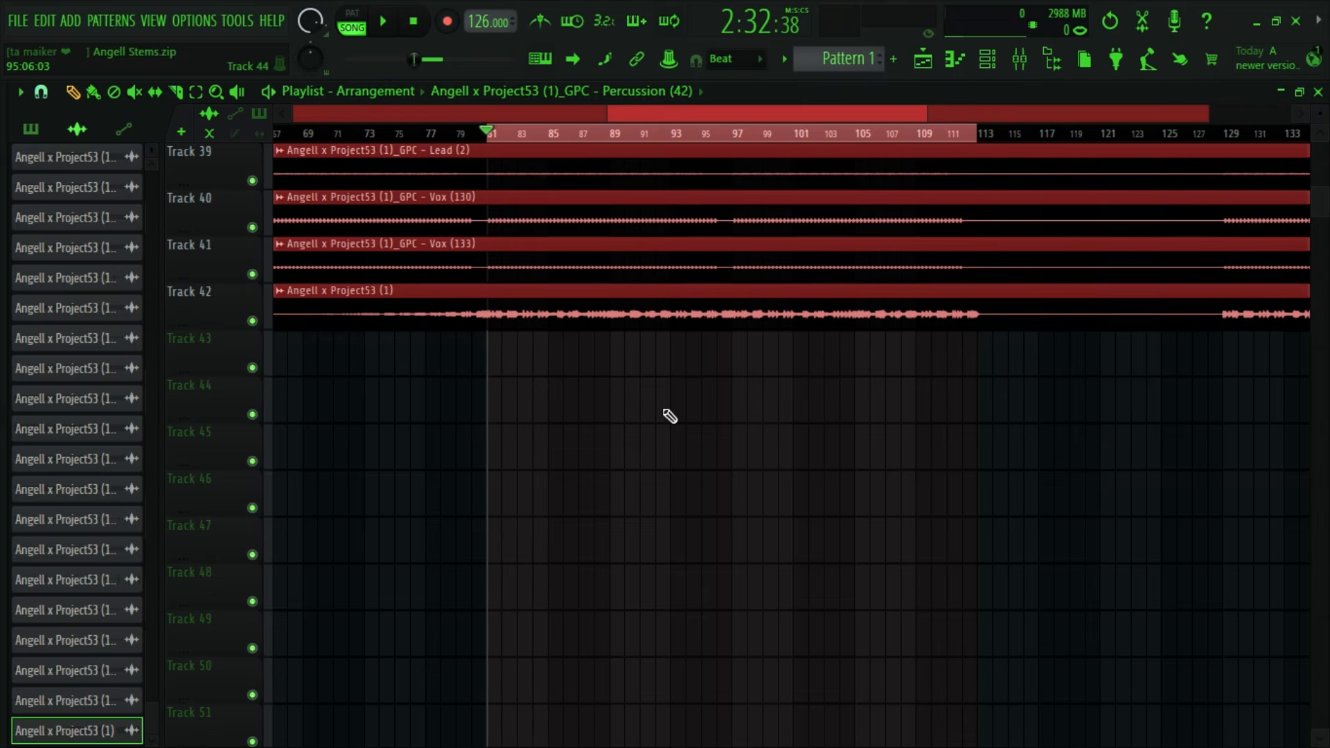
pyautogui.scroll(2, 623, 409)
pyautogui.scroll(-2, 575, 471)
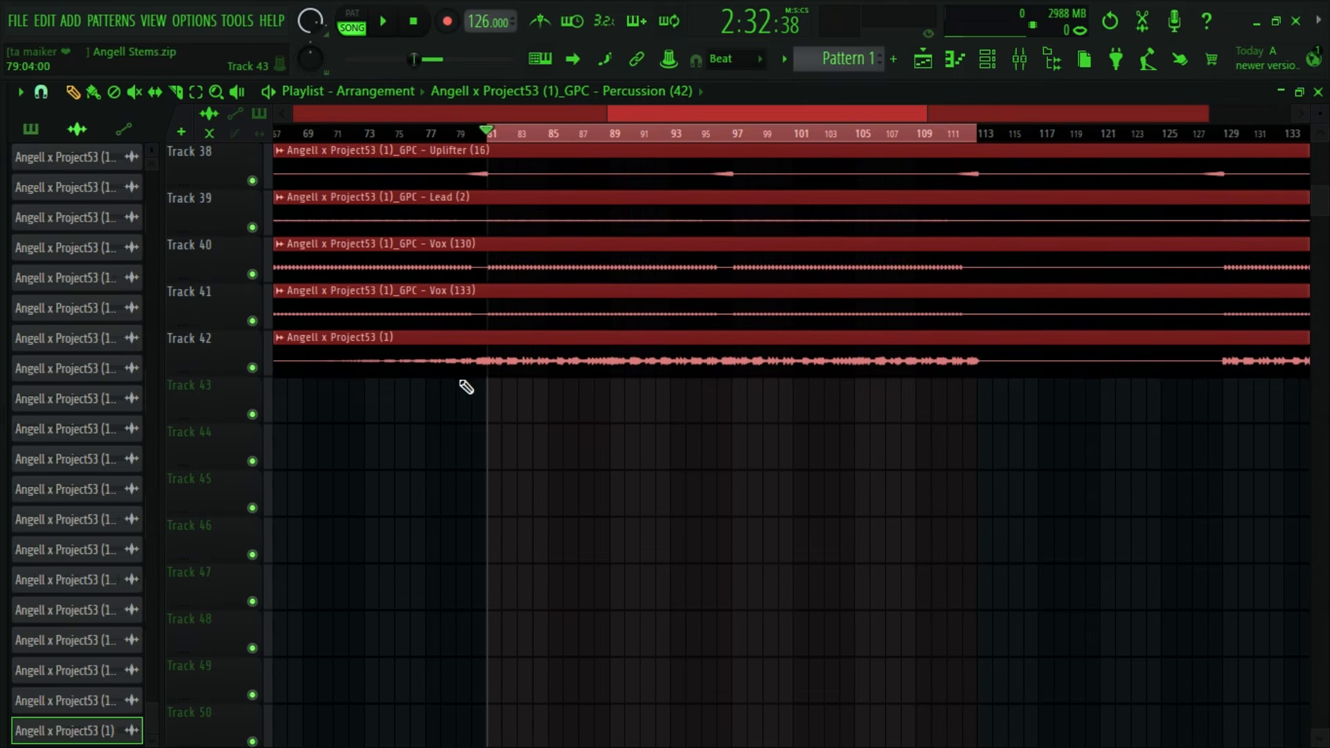
# - Deselect the playlist clips and play the bar 81 to 113 section while reviewing the stem tracks
pyautogui.click(267, 353)
pyautogui.click(735, 431)
pyautogui.rightClick(736, 430)
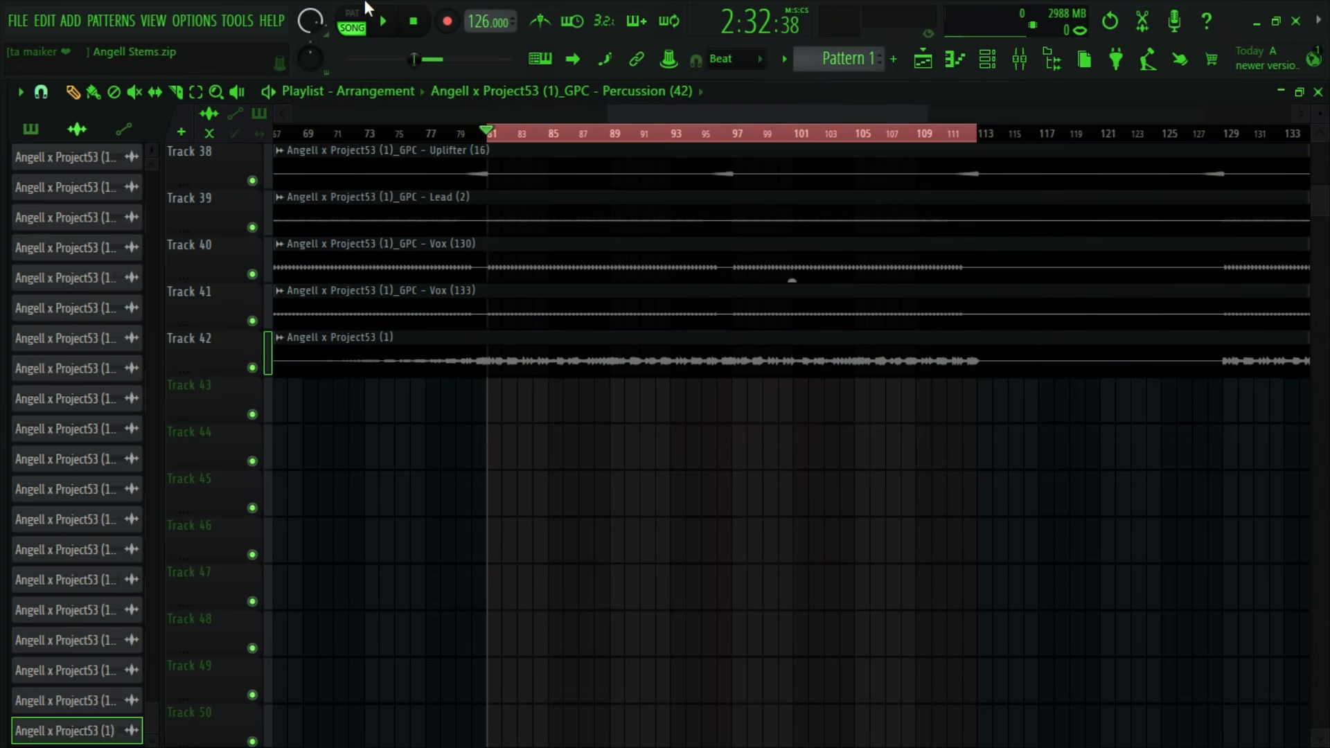
pyautogui.click(383, 22)
pyautogui.scroll(6, 901, 402)
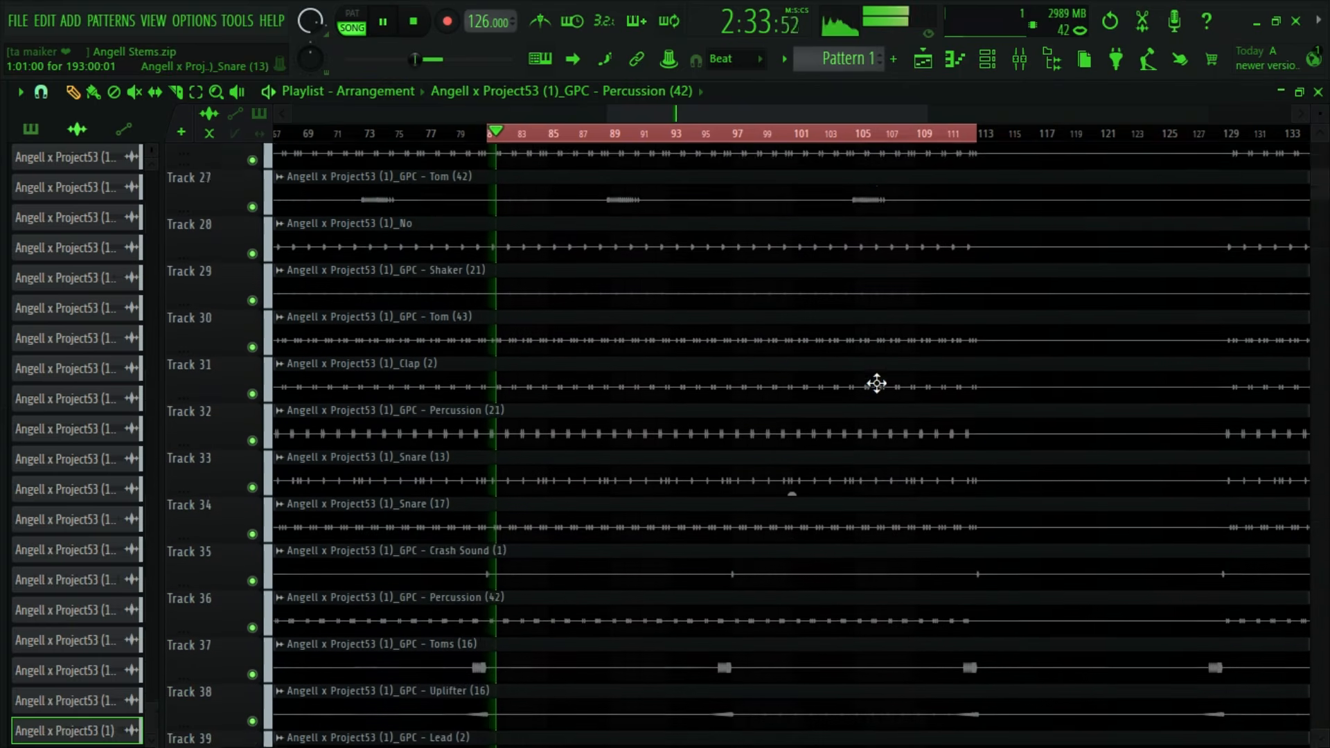
pyautogui.scroll(12, 876, 383)
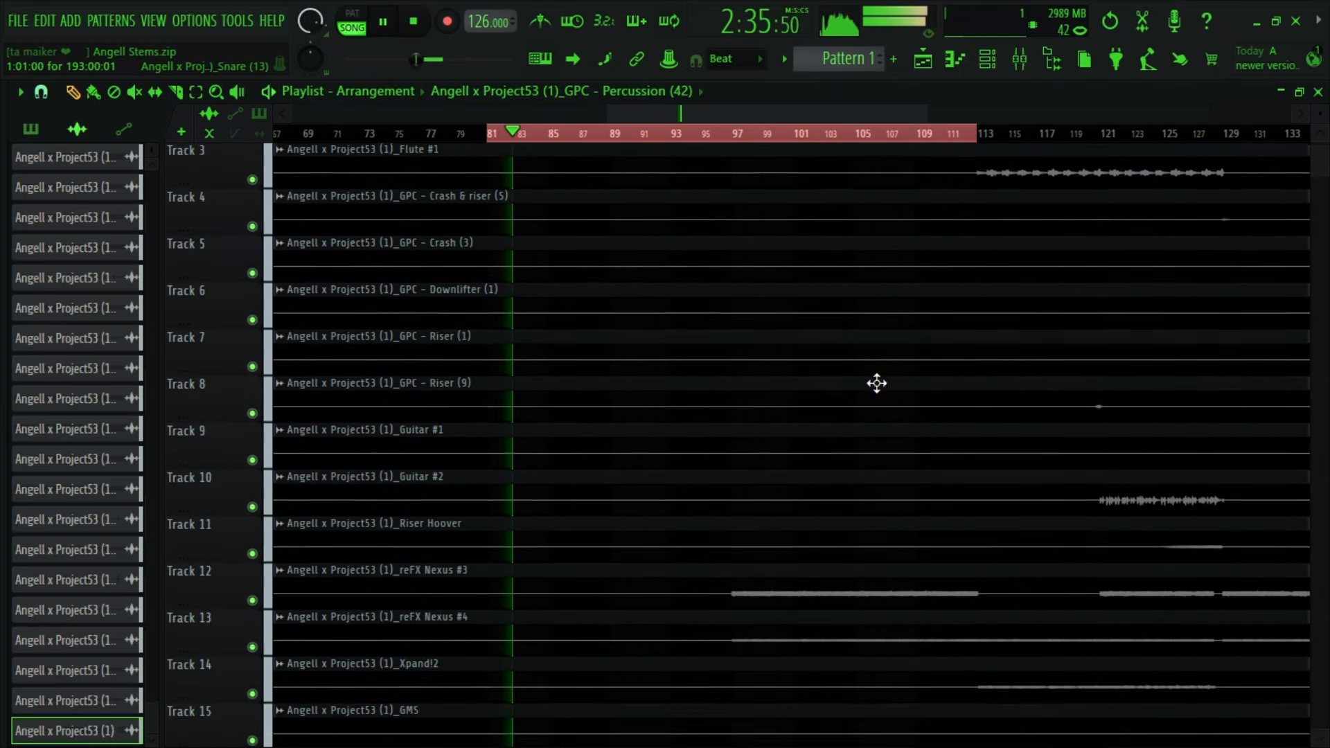
pyautogui.scroll(-5, 876, 384)
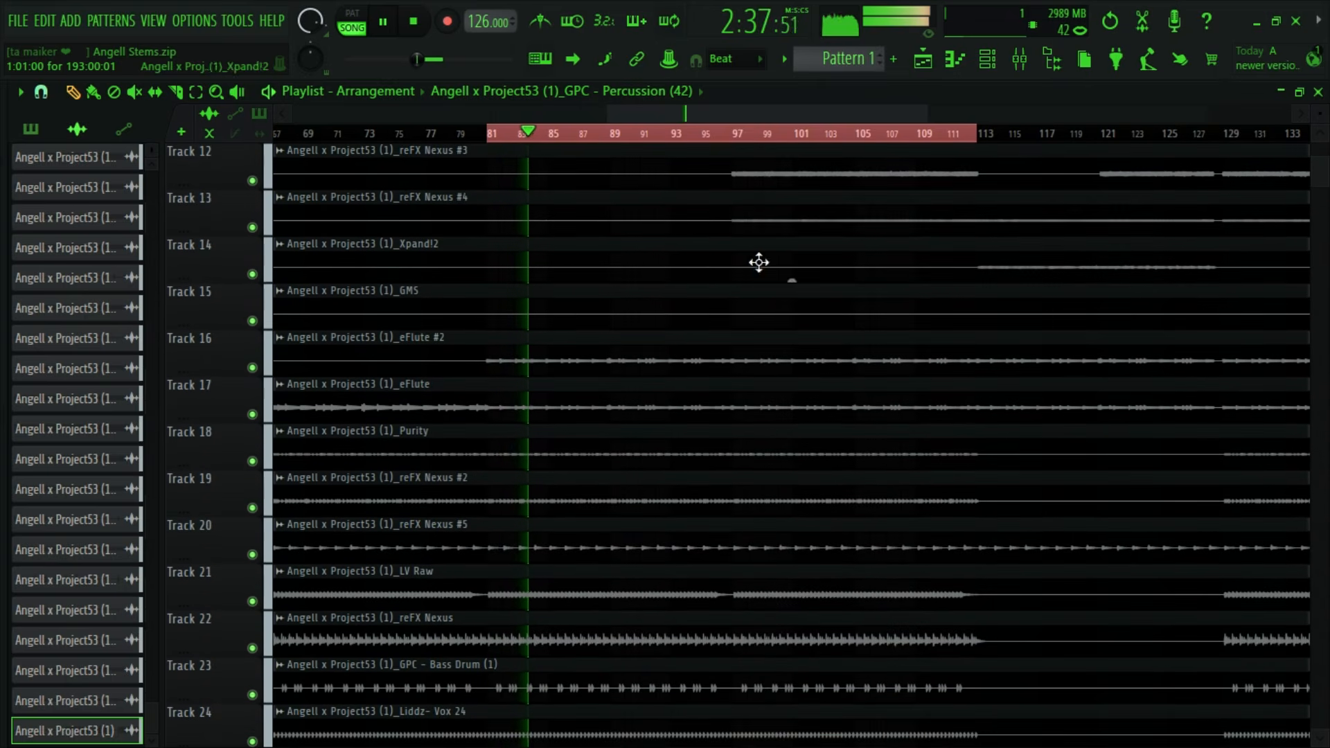
pyautogui.scroll(-2, 759, 260)
pyautogui.scroll(-7, 751, 247)
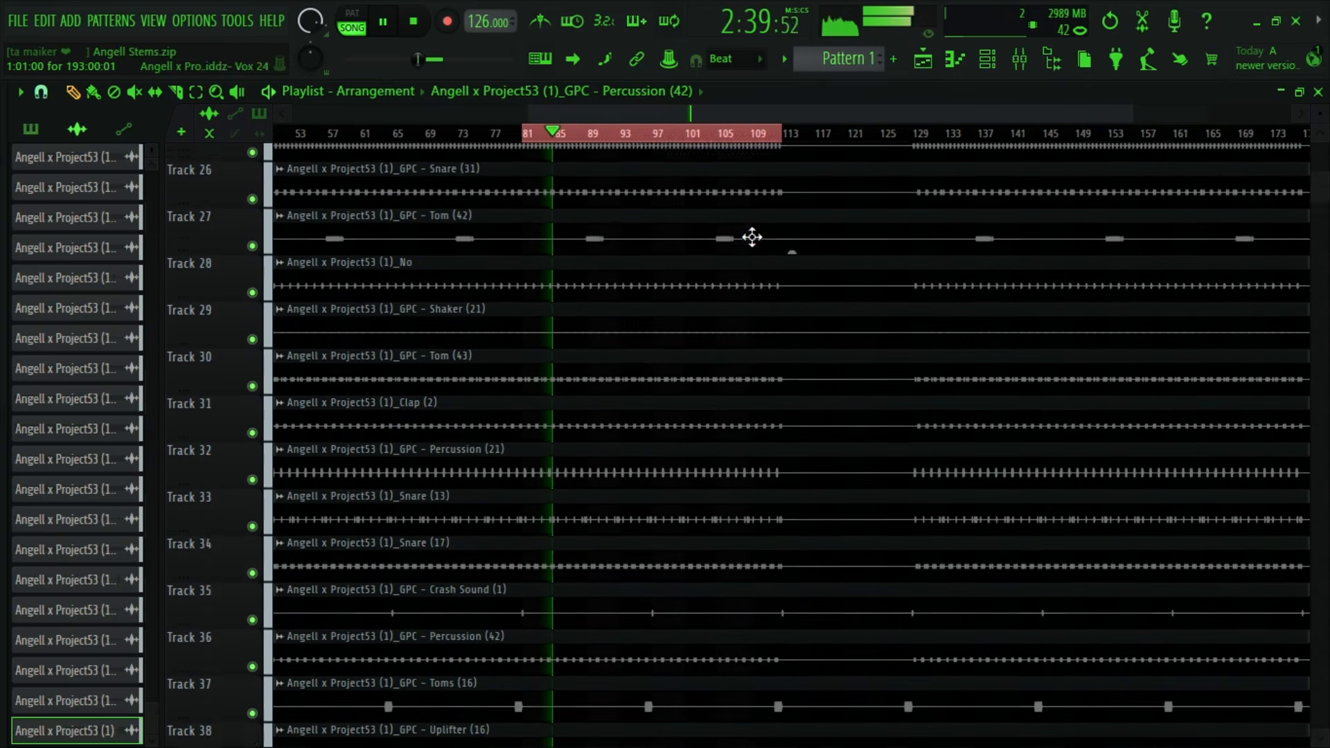
pyautogui.scroll(-3, 752, 237)
pyautogui.press('space')
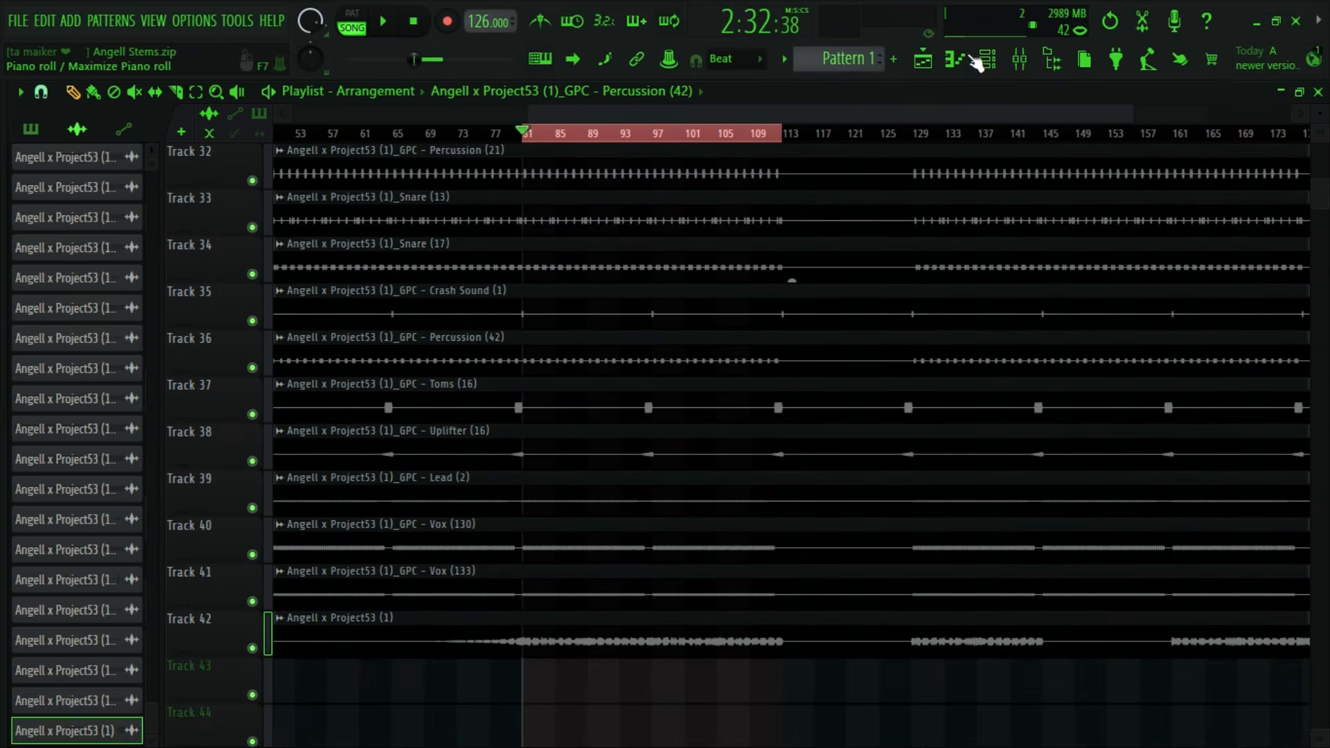
# - Select all stem channels in the channel rack and route them to consecutive mixer tracks starting from Insert 1
pyautogui.click(1019, 59)
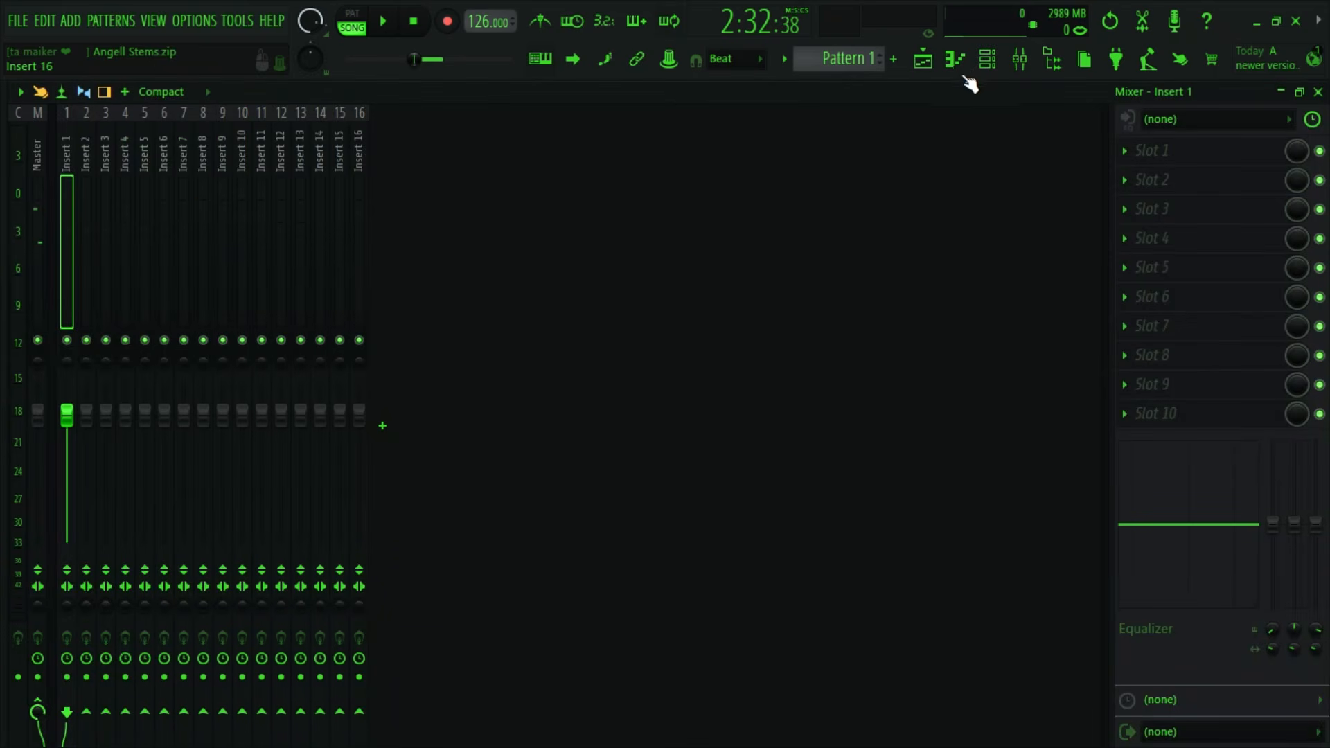
pyautogui.click(927, 61)
pyautogui.doubleClick(716, 336)
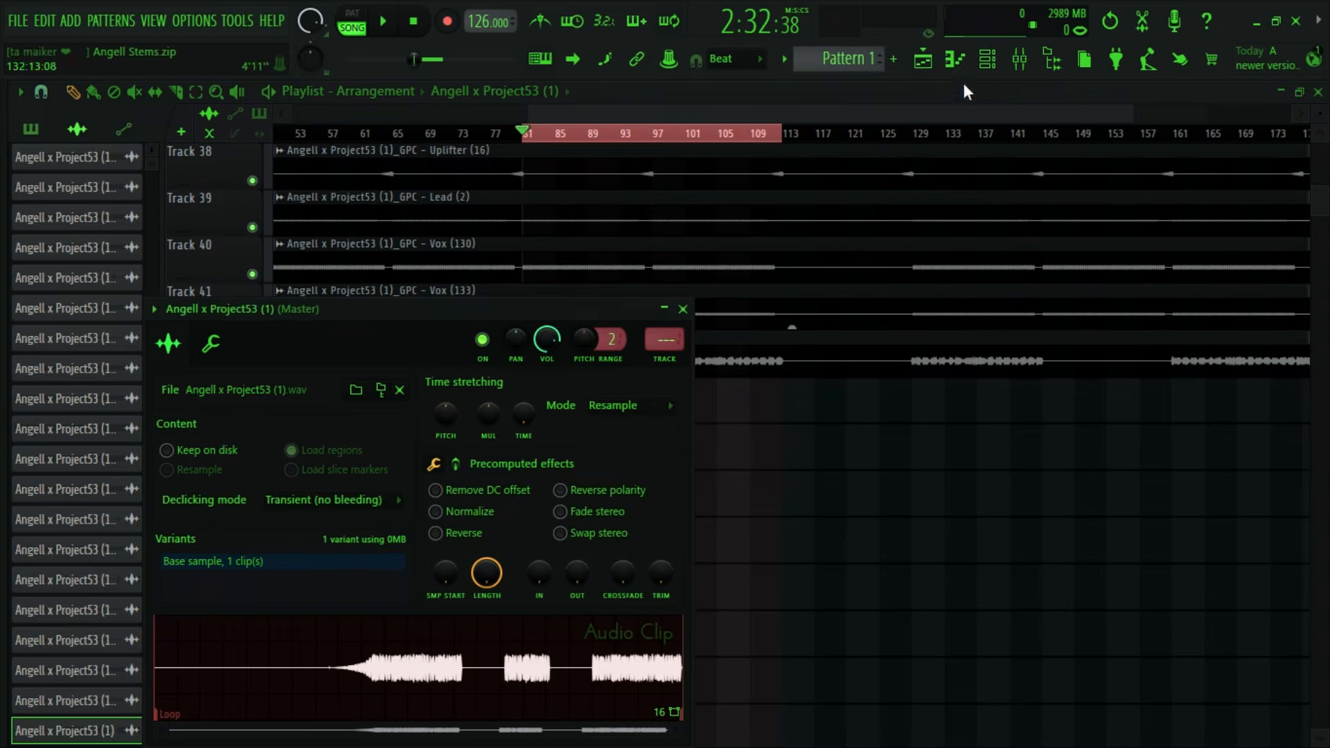
pyautogui.click(988, 59)
pyautogui.doubleClick(212, 228)
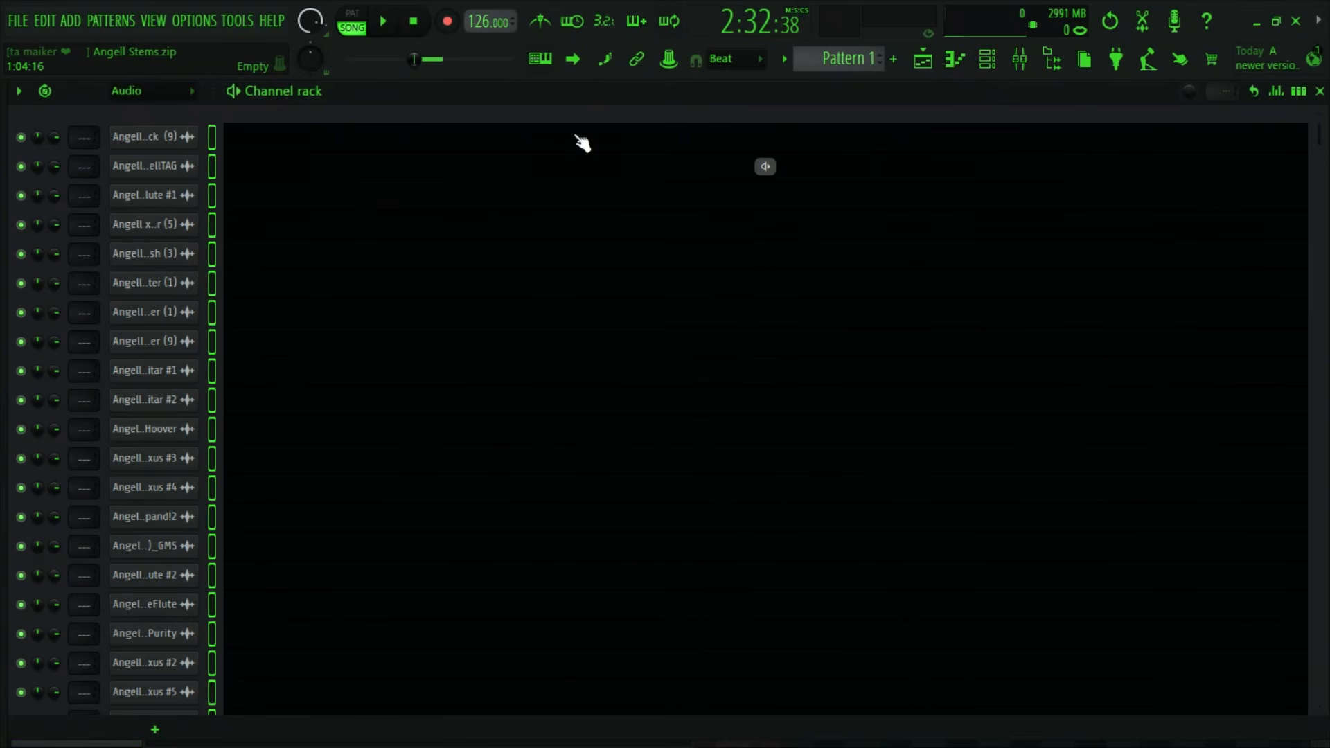
pyautogui.click(1019, 59)
pyautogui.rightClick(75, 255)
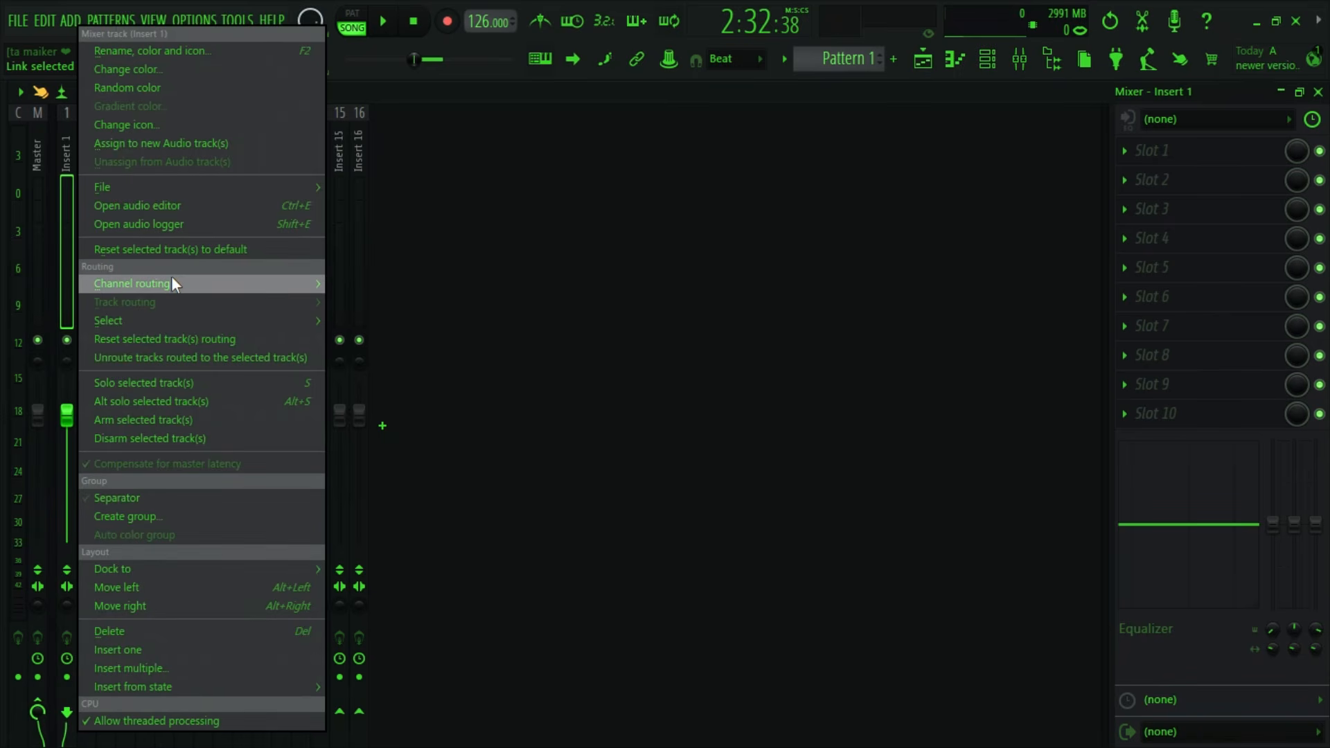
pyautogui.moveTo(172, 284)
pyautogui.click(430, 302)
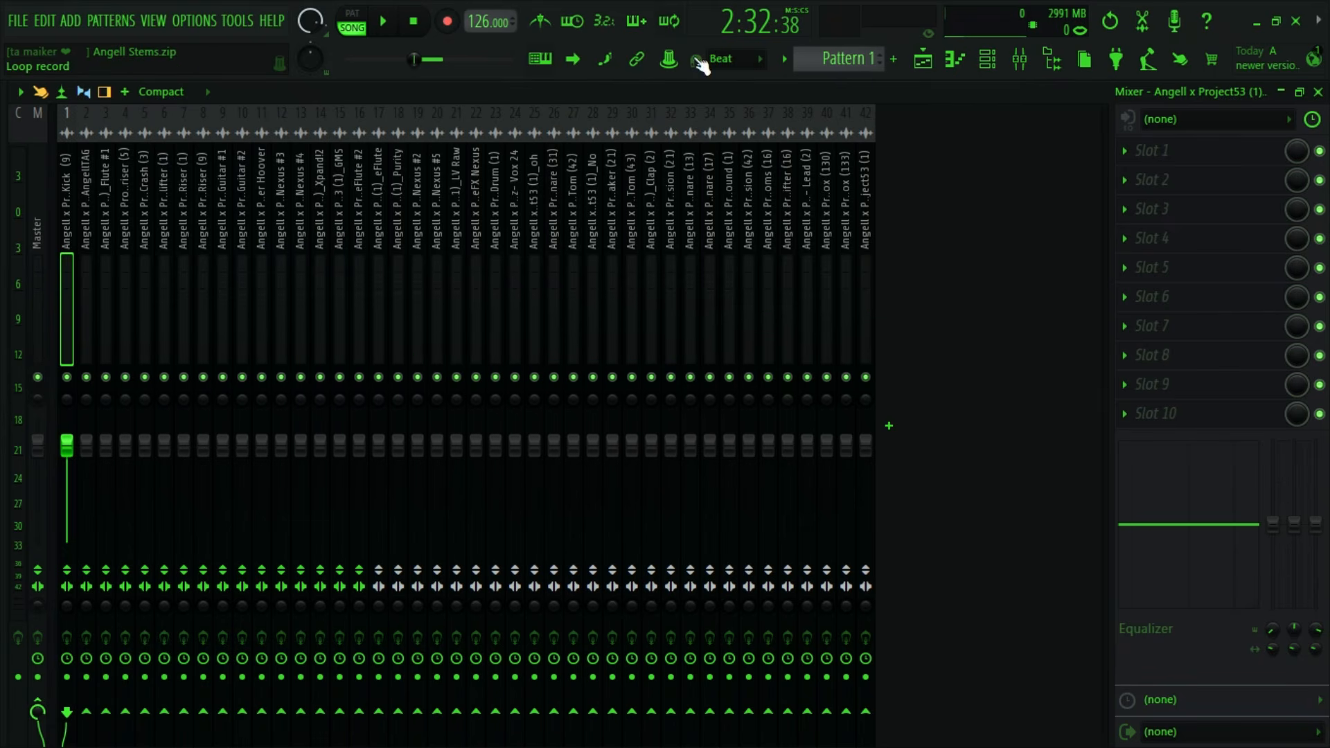
# - Review the stem clips in the playlist and check their newly routed tracks in the mixer
pyautogui.click(925, 60)
pyautogui.scroll(3, 698, 306)
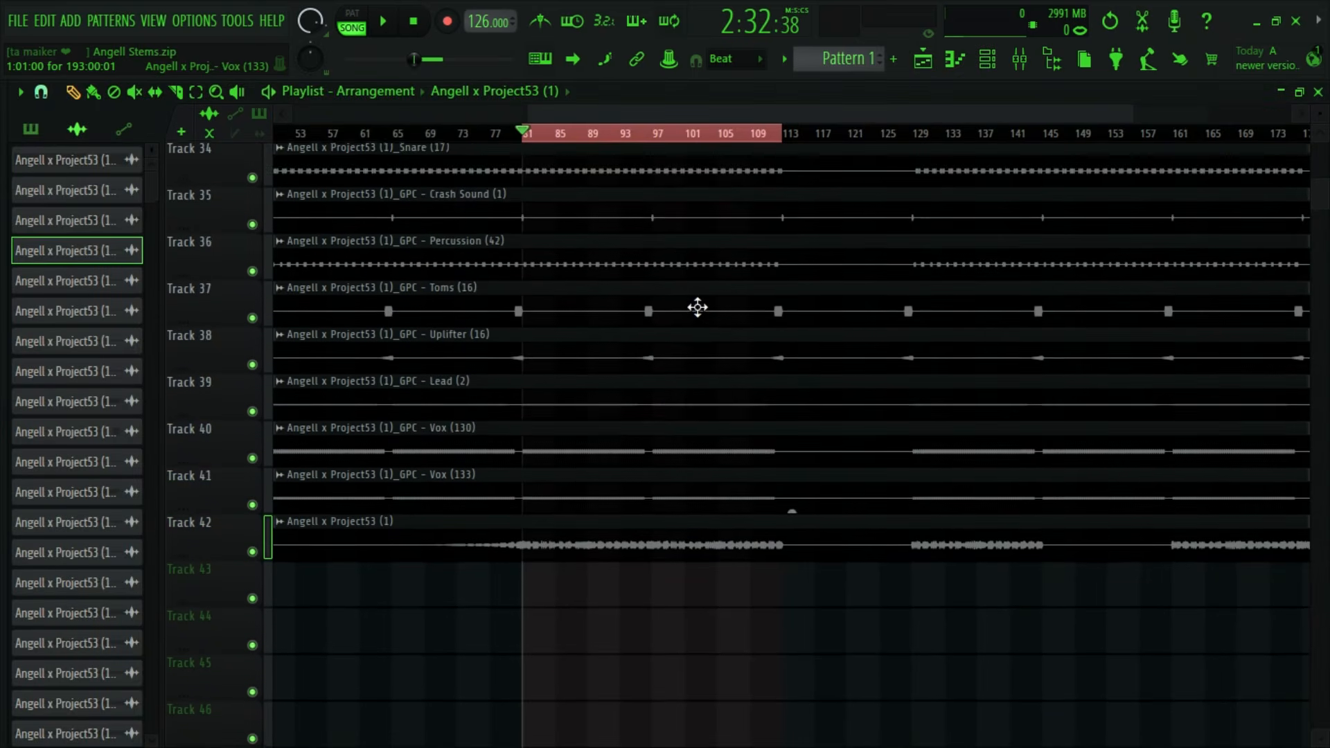
pyautogui.scroll(-4, 309, 303)
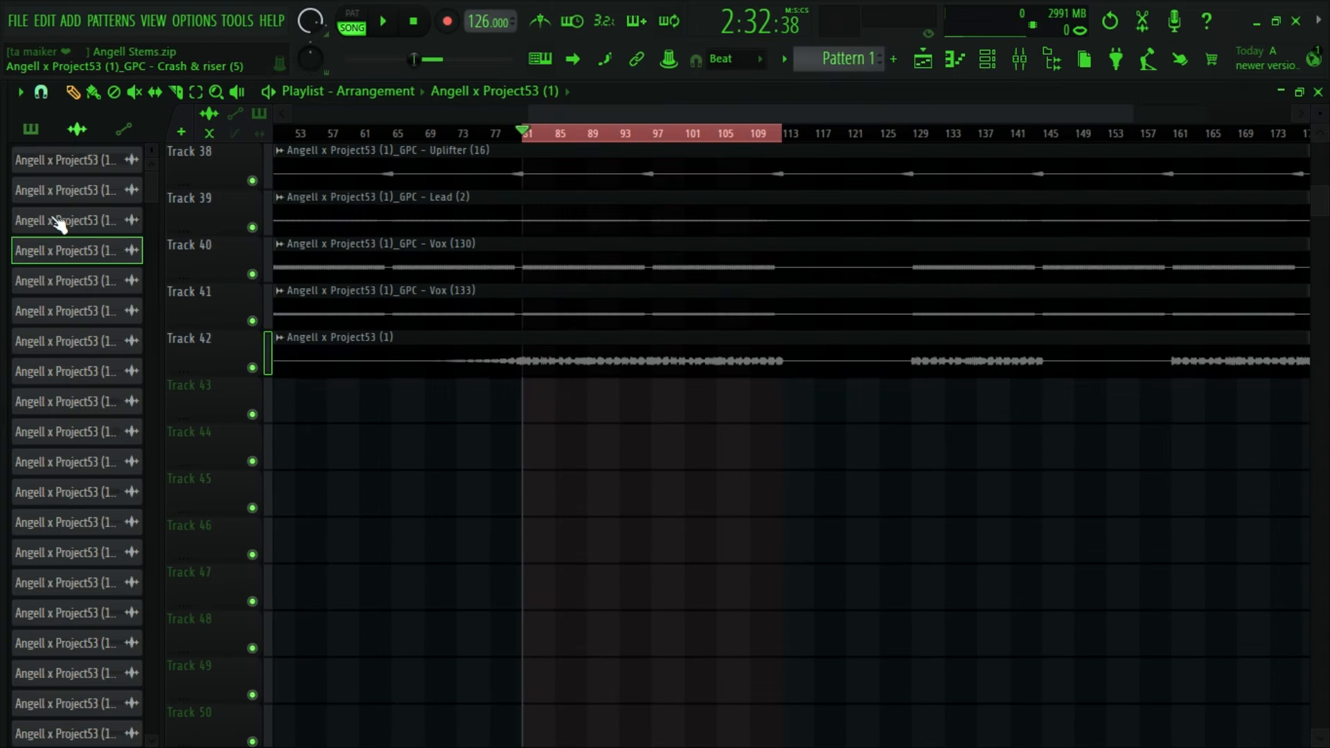
pyautogui.scroll(10, 616, 323)
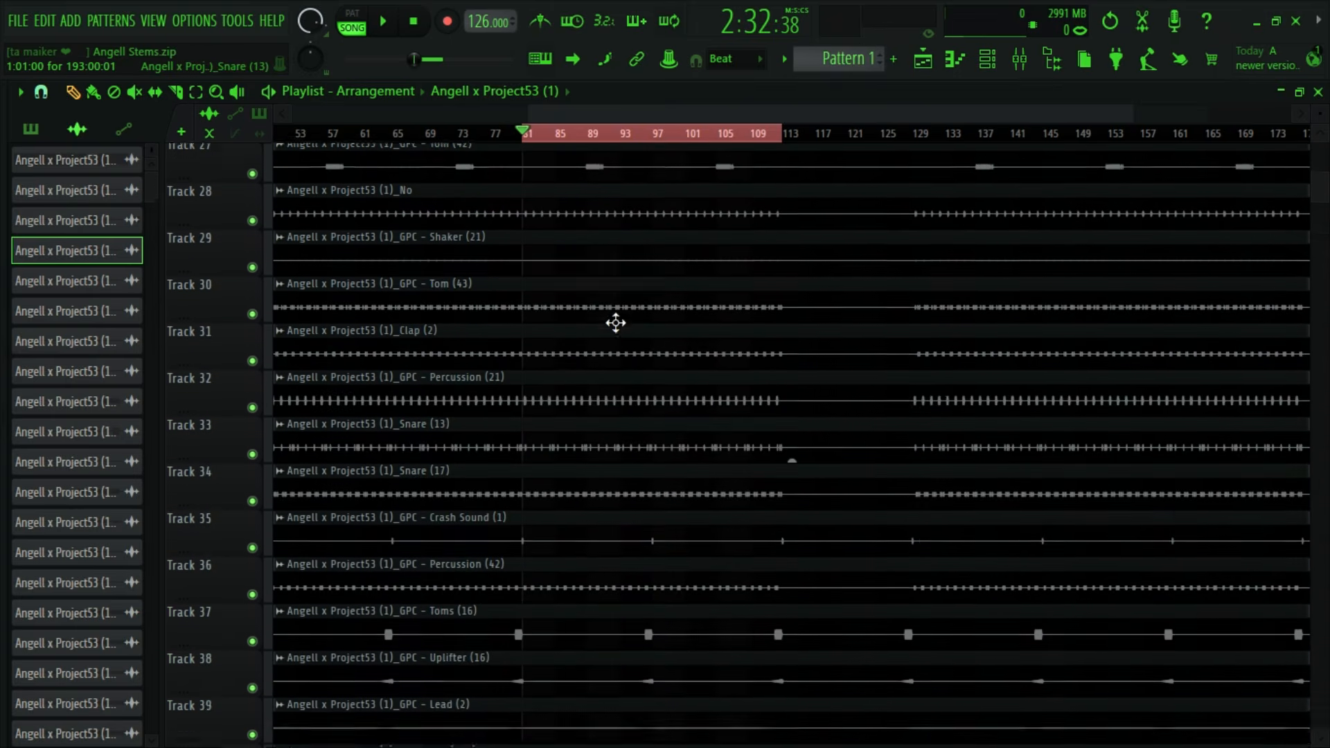
pyautogui.scroll(13, 616, 323)
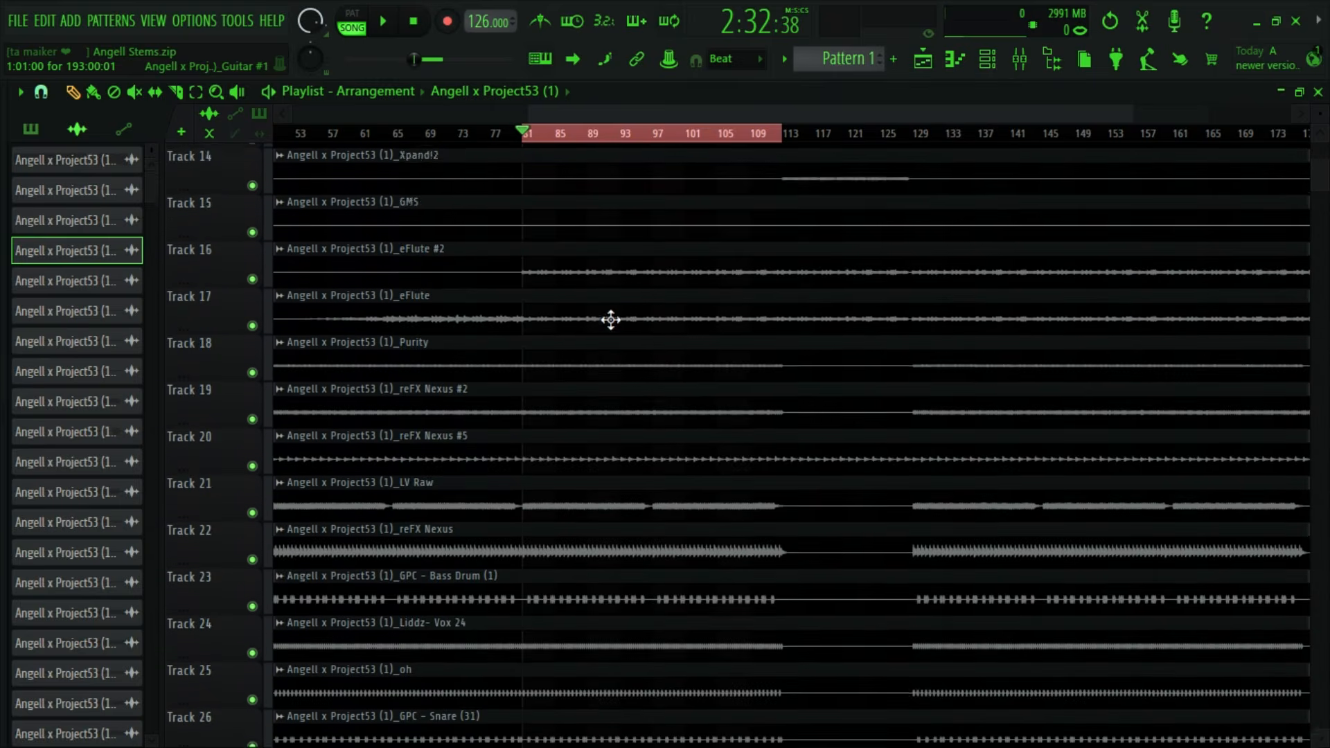
pyautogui.scroll(-4, 611, 319)
pyautogui.click(1019, 59)
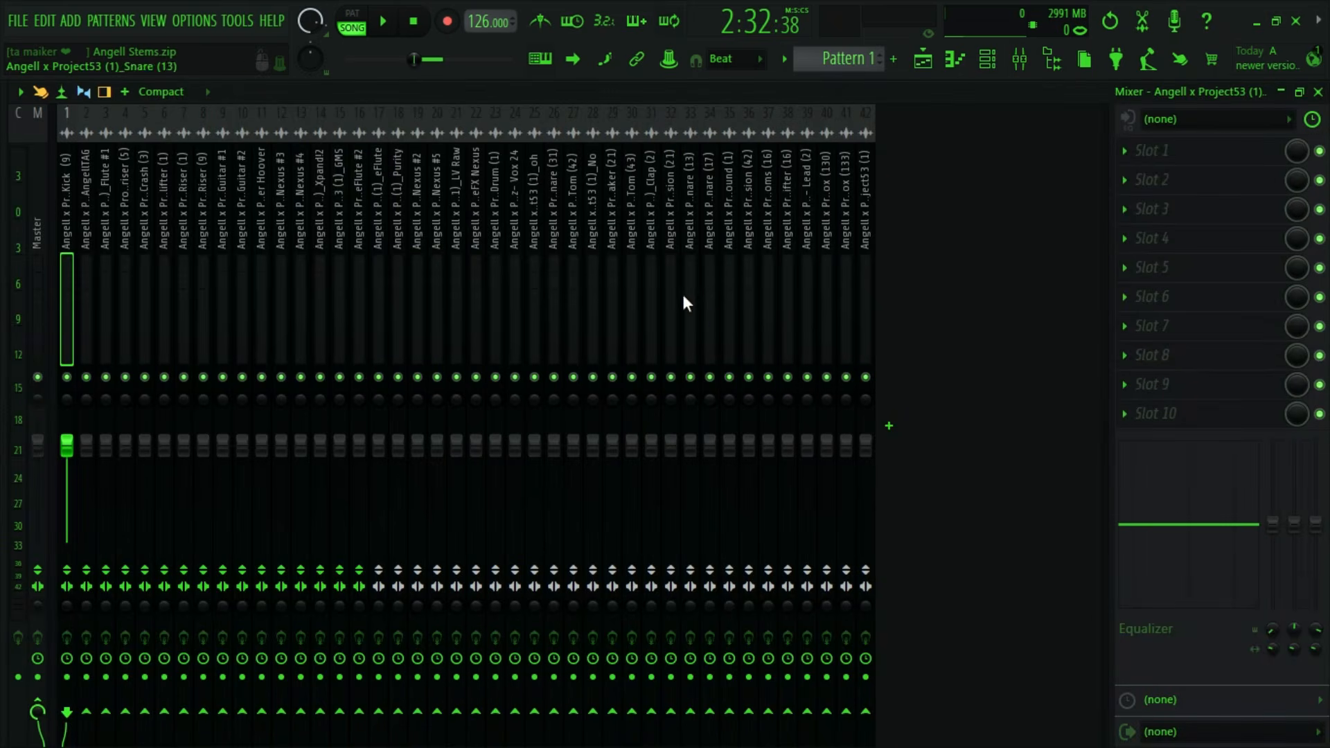
pyautogui.click(923, 61)
# - Set the timeline selection in the playlist to run from bar 97 to bar 113
pyautogui.moveTo(793, 133); pyautogui.dragTo(605, 131)
pyautogui.scroll(5, 683, 236)
pyautogui.scroll(-16, 816, 256)
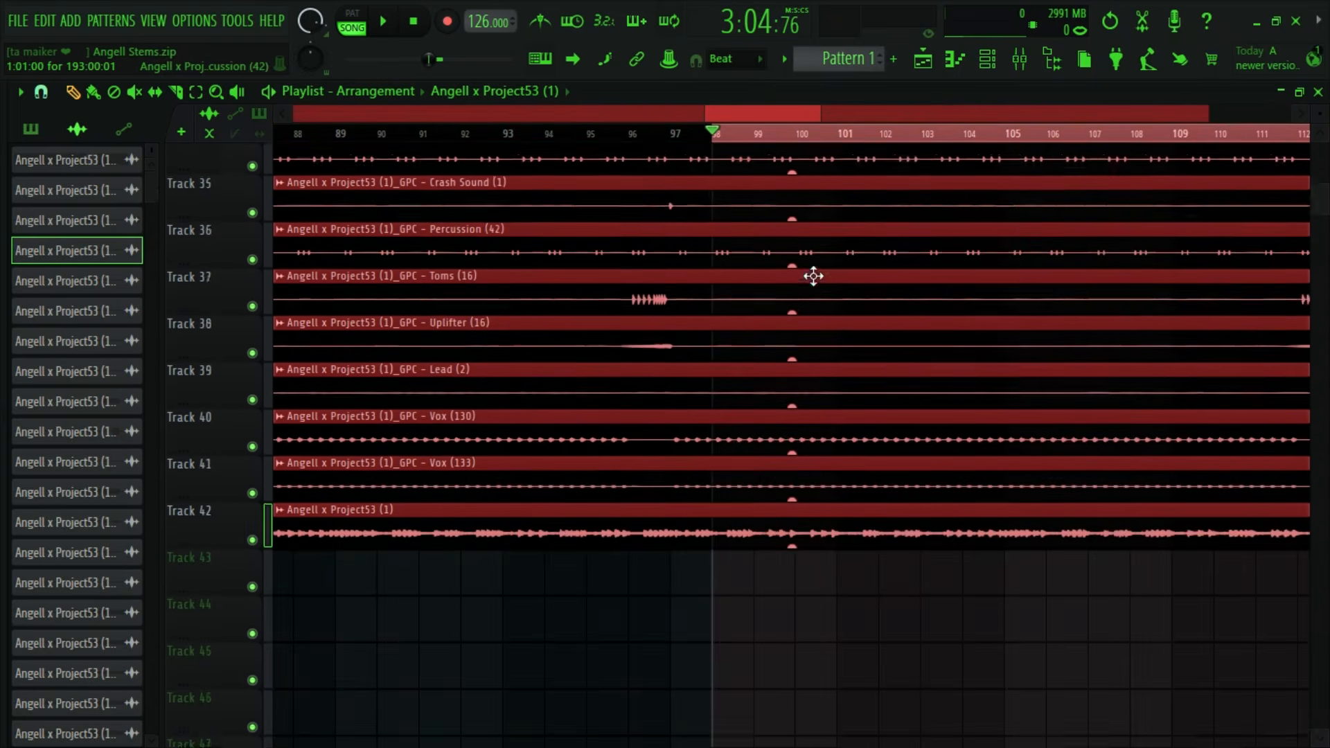
pyautogui.scroll(-7, 813, 276)
pyautogui.moveTo(721, 139); pyautogui.dragTo(665, 142)
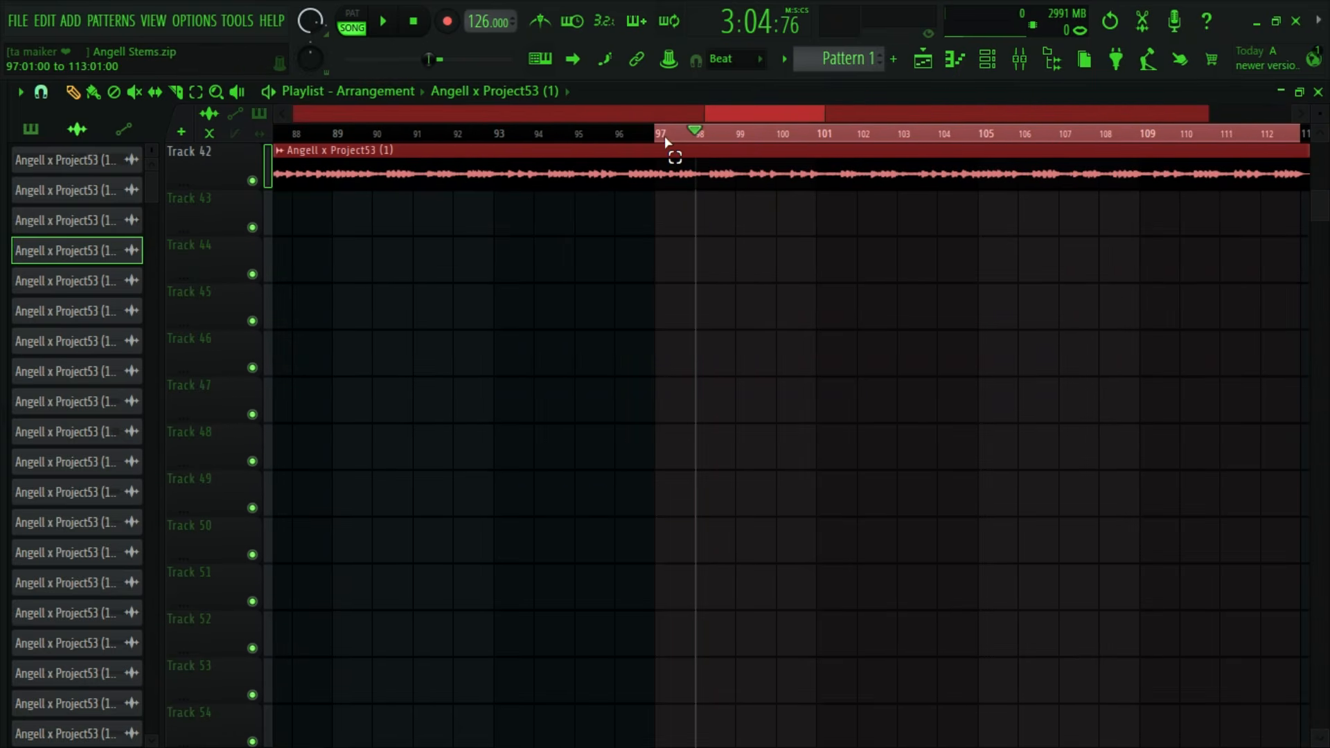
# - Look over the stem tracks around the selected section and briefly play it from bar 97
pyautogui.scroll(-5, 693, 116)
pyautogui.scroll(20, 616, 351)
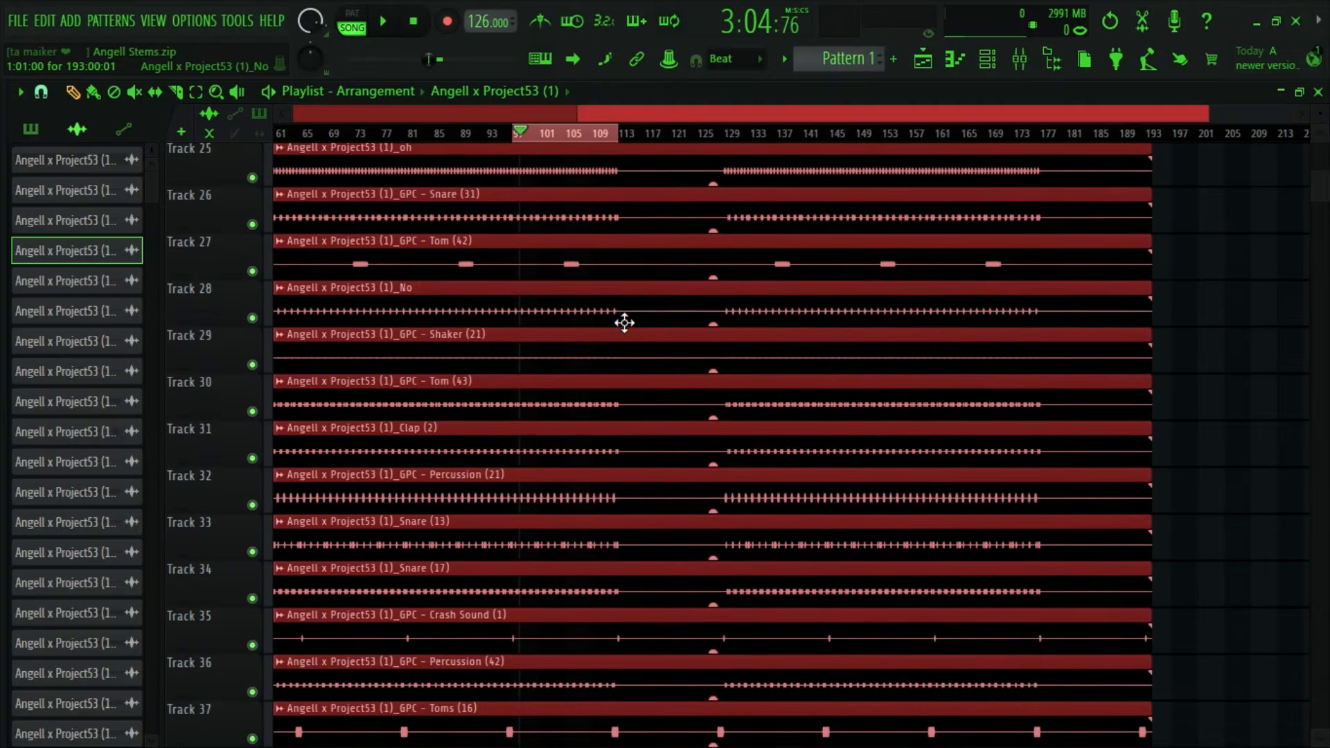
pyautogui.scroll(13, 639, 321)
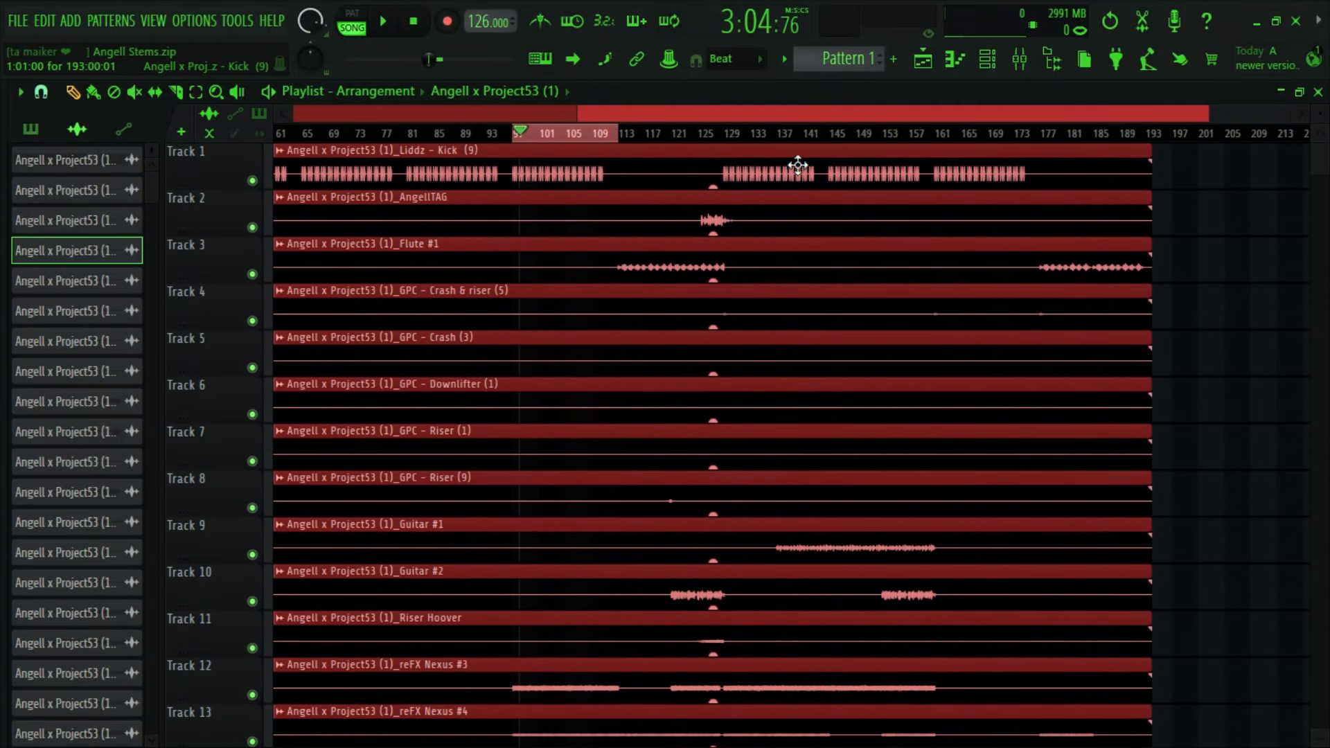
pyautogui.scroll(2, 738, 123)
pyautogui.scroll(-20, 775, 374)
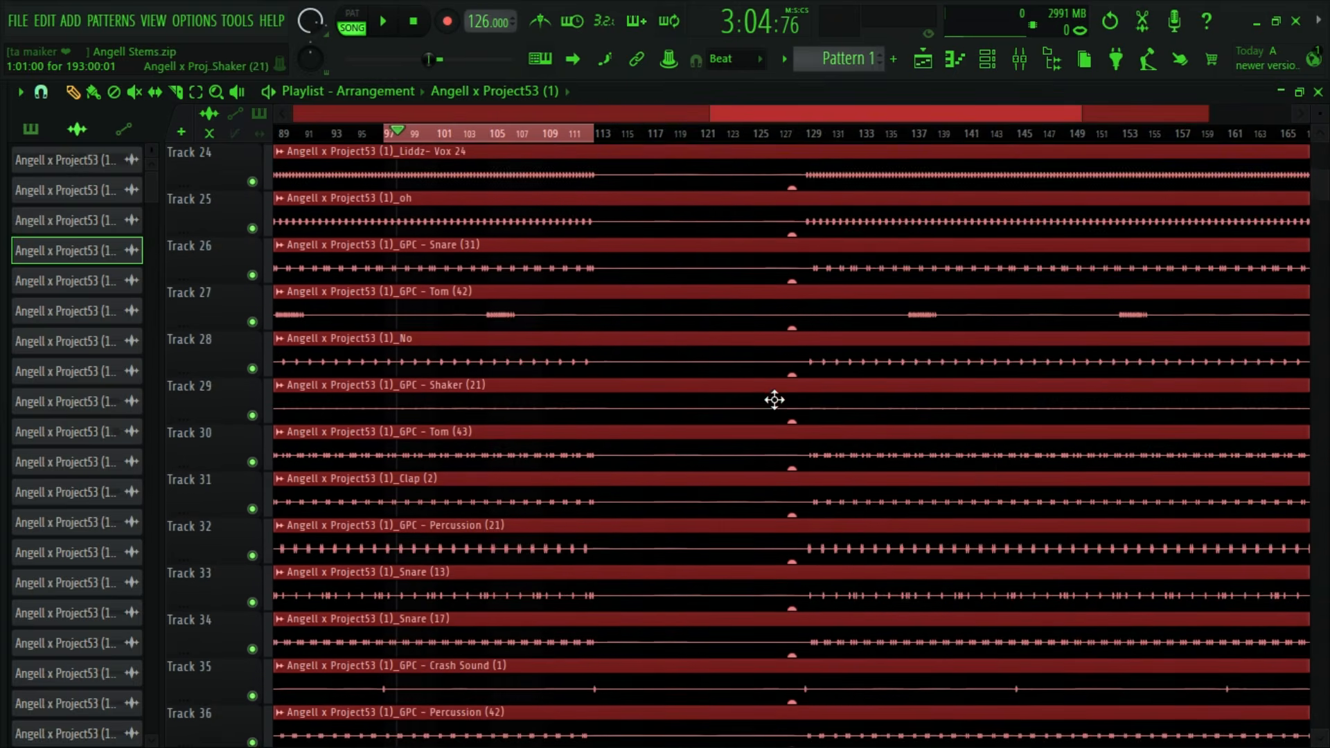
pyautogui.scroll(-4, 764, 409)
pyautogui.press('space')
pyautogui.scroll(1, 511, 135)
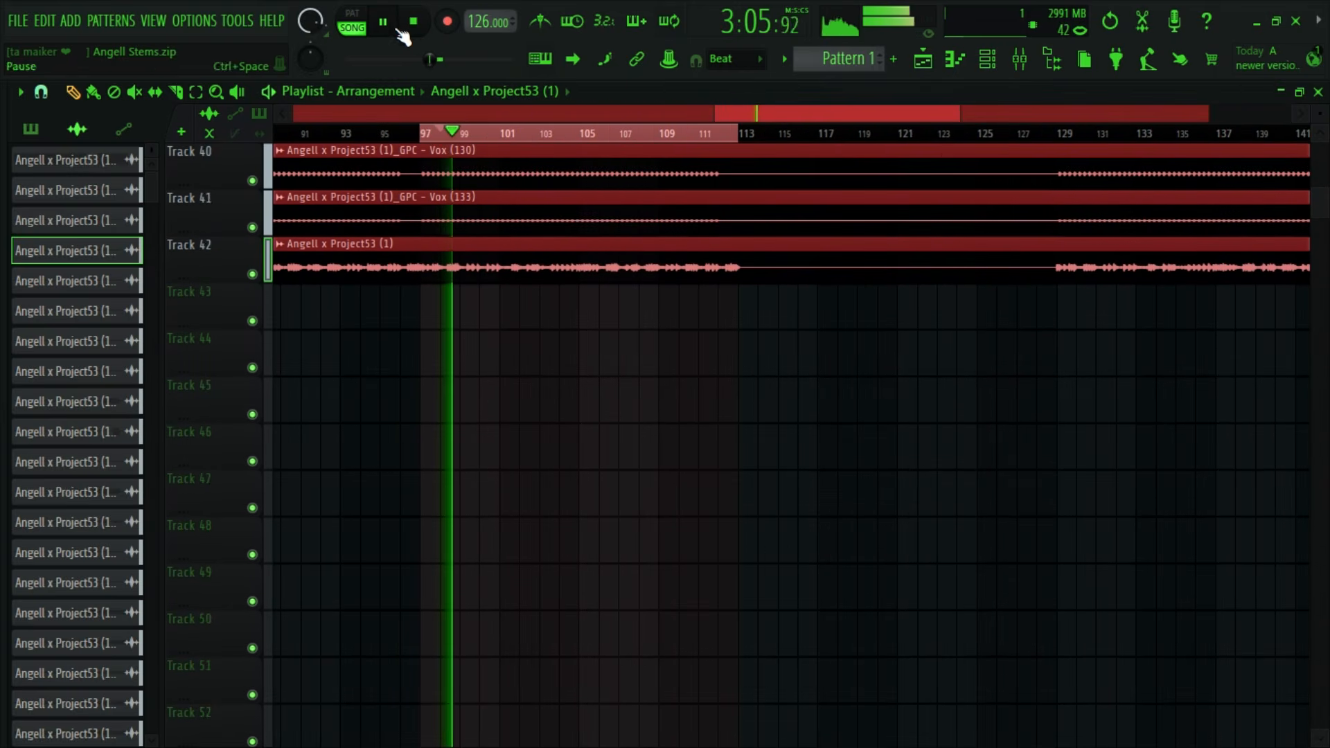
pyautogui.click(416, 23)
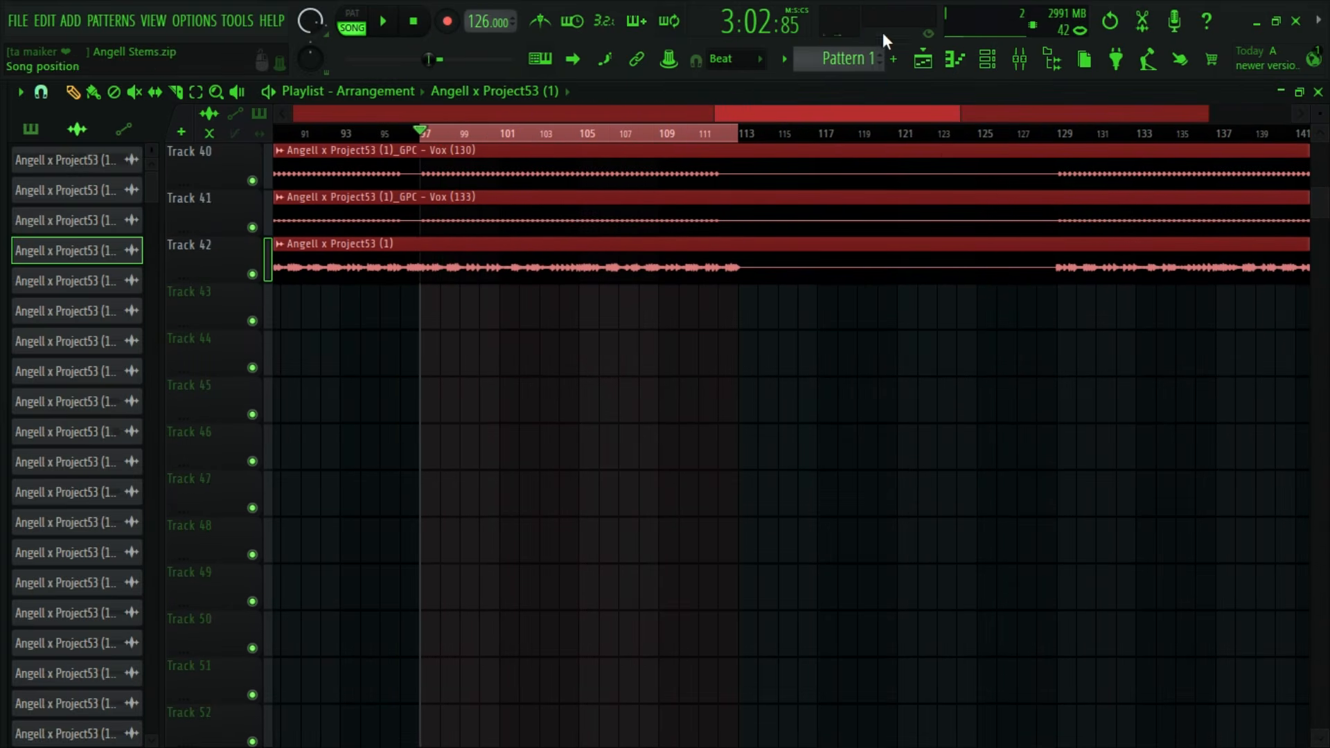
# - Lower the volume of all 42 stem mixer tracks together and audition the section at the reduced level
pyautogui.click(1020, 60)
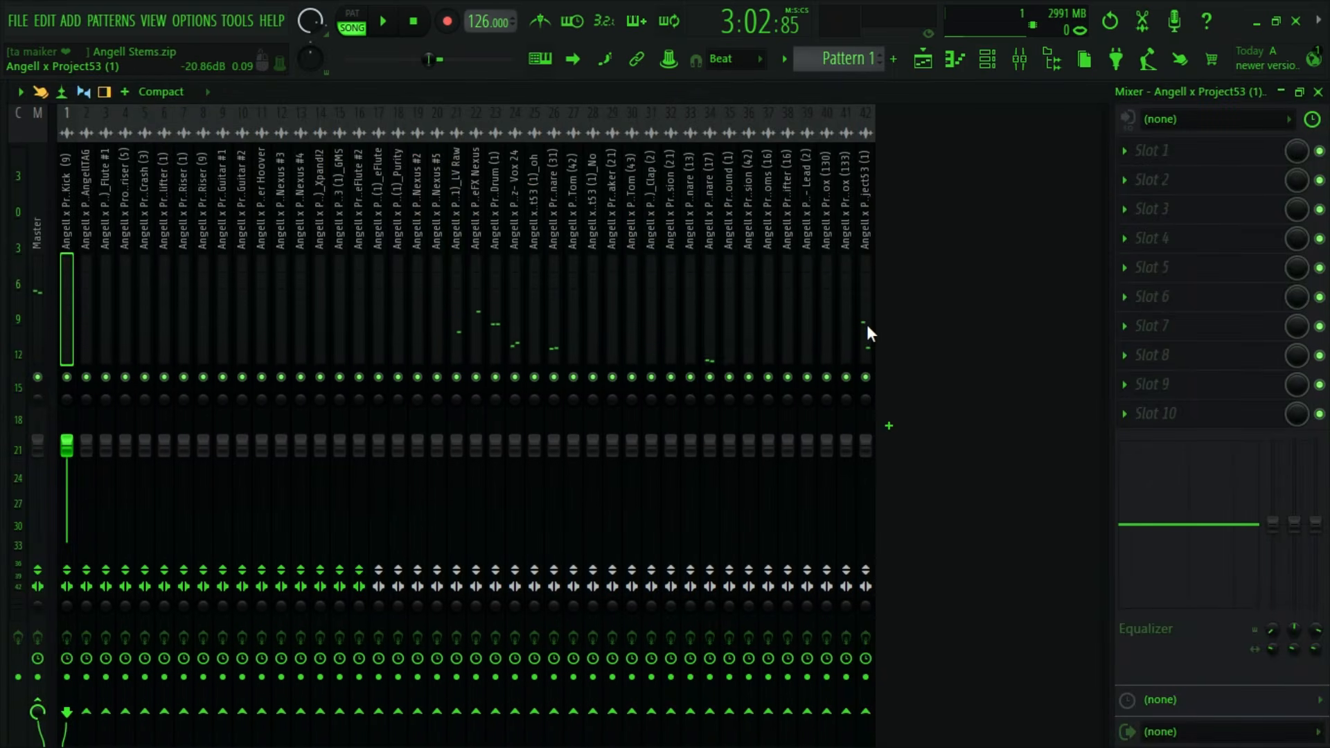
pyautogui.moveTo(867, 324); pyautogui.dragTo(53, 351)
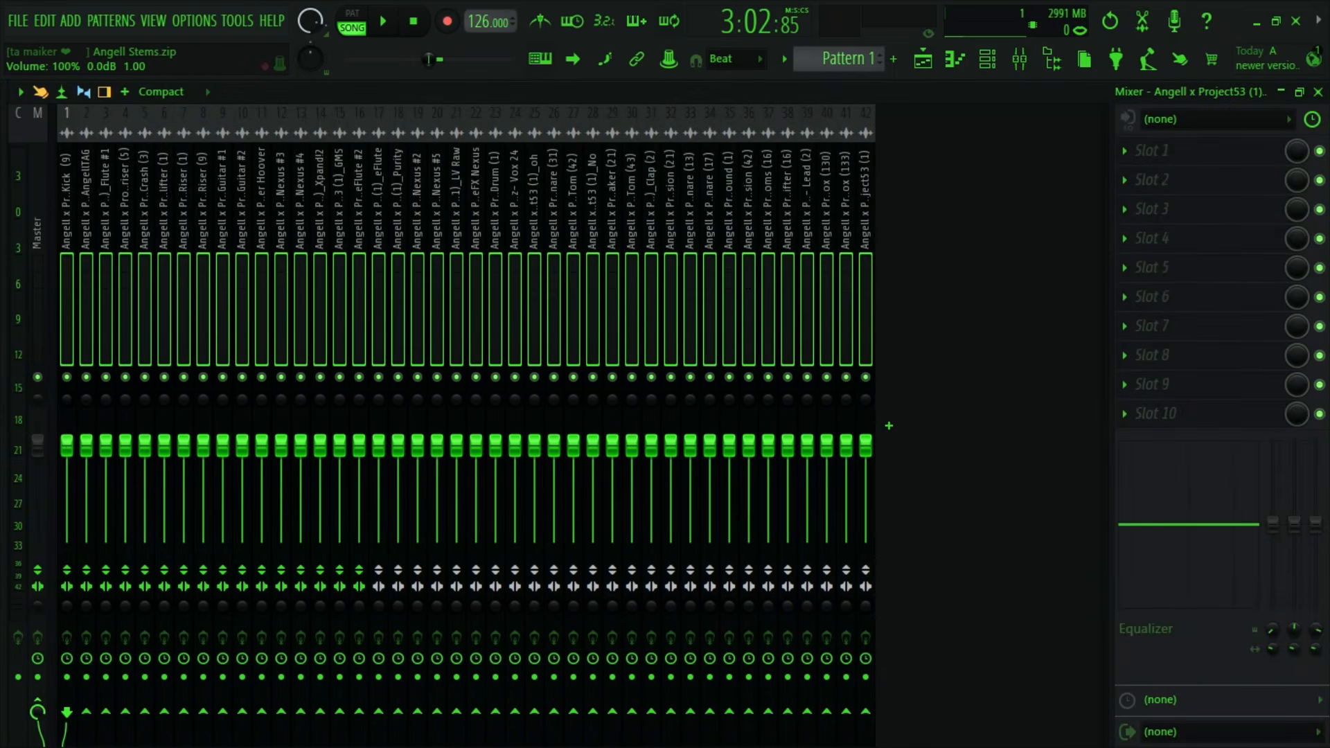
pyautogui.moveTo(79, 451); pyautogui.dragTo(77, 507)
pyautogui.press('space')
pyautogui.click(513, 285)
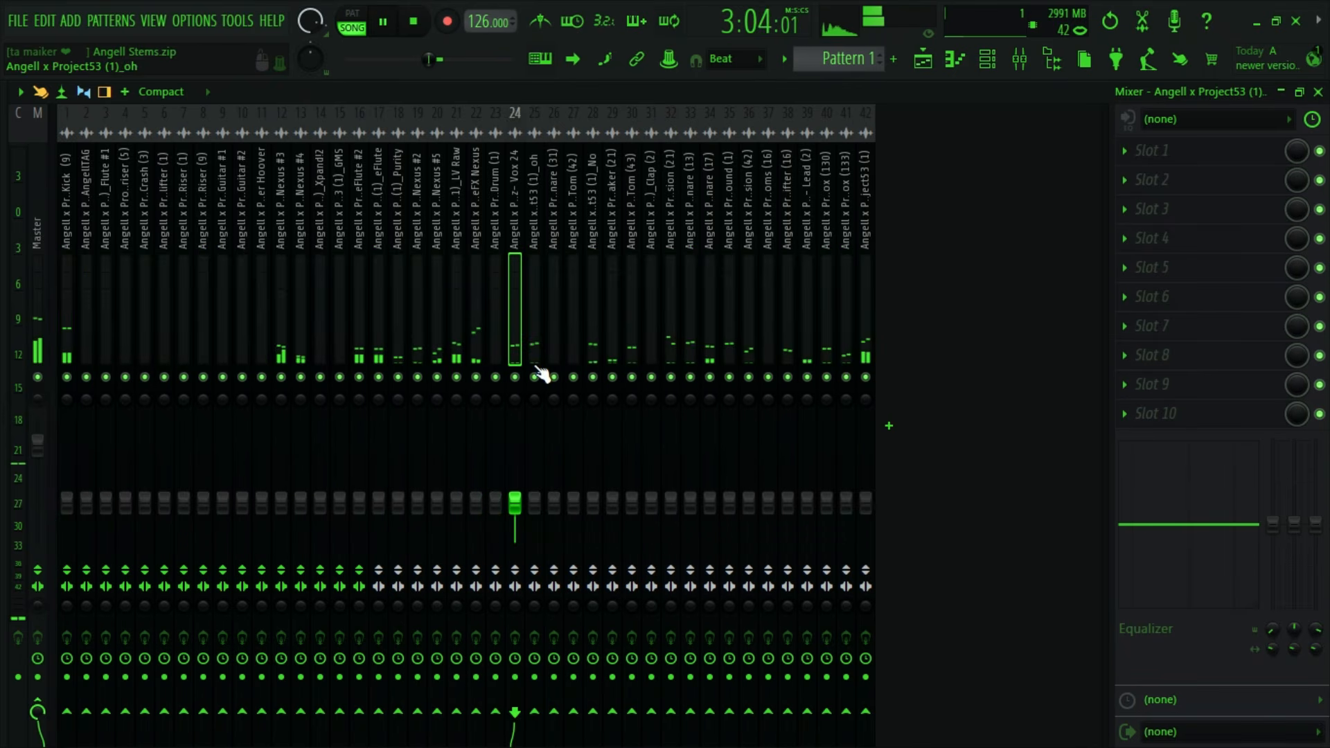
pyautogui.press('space')
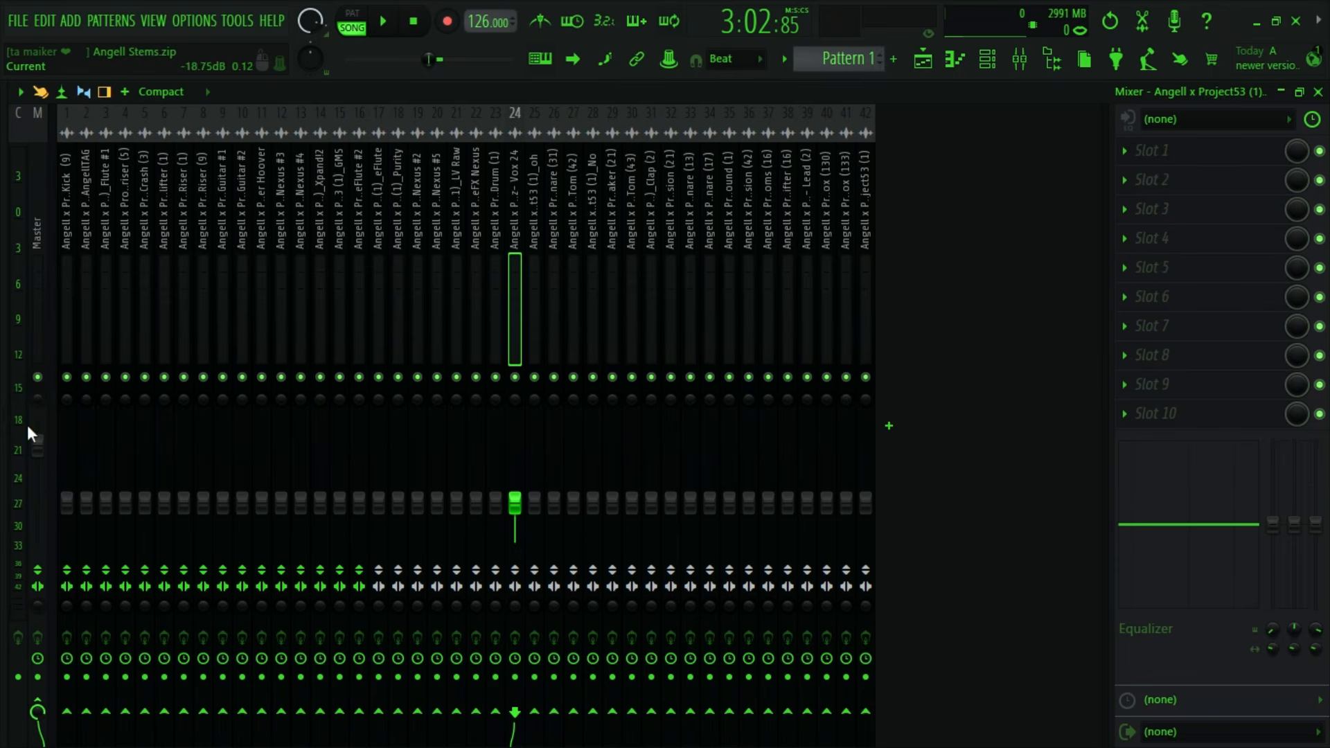
# - Solo the Kick (9) mixer track and play it from bar 97, stopping playback once it has been heard
pyautogui.rightClick(67, 377)
pyautogui.press('space')
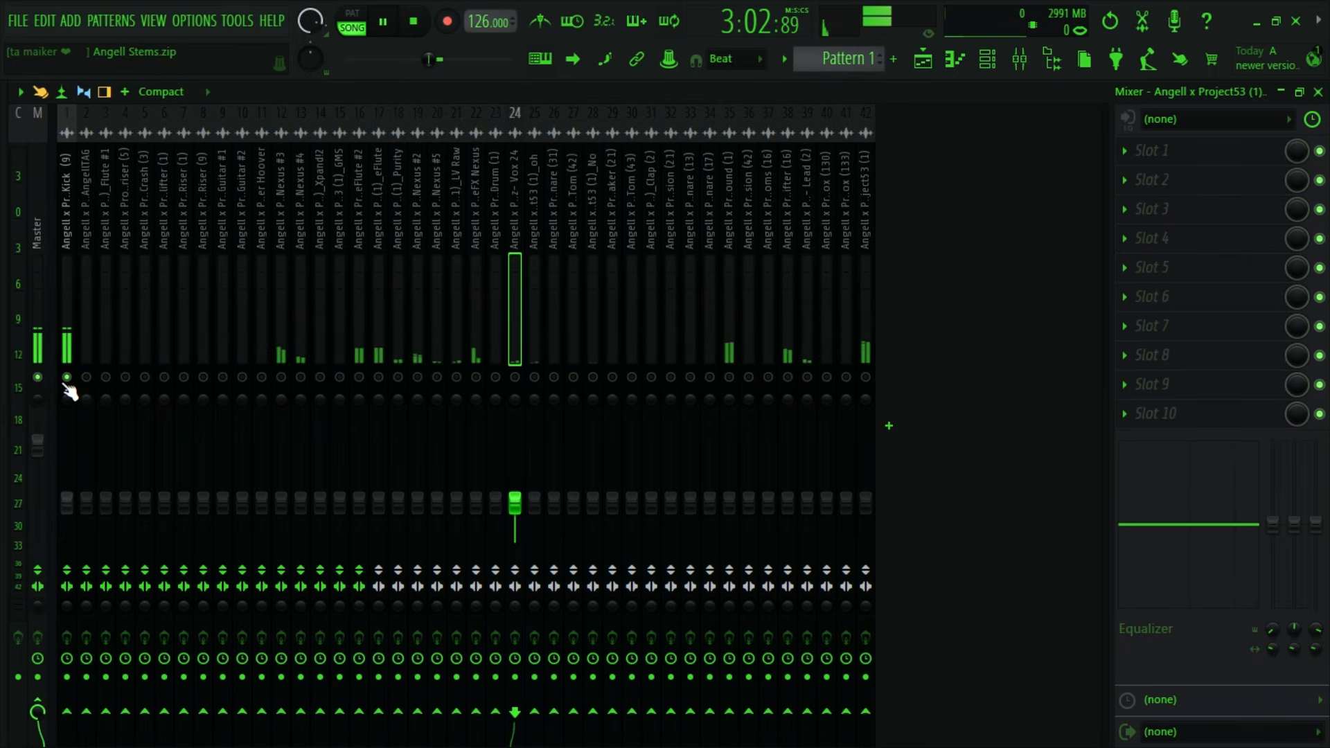
pyautogui.press('space')
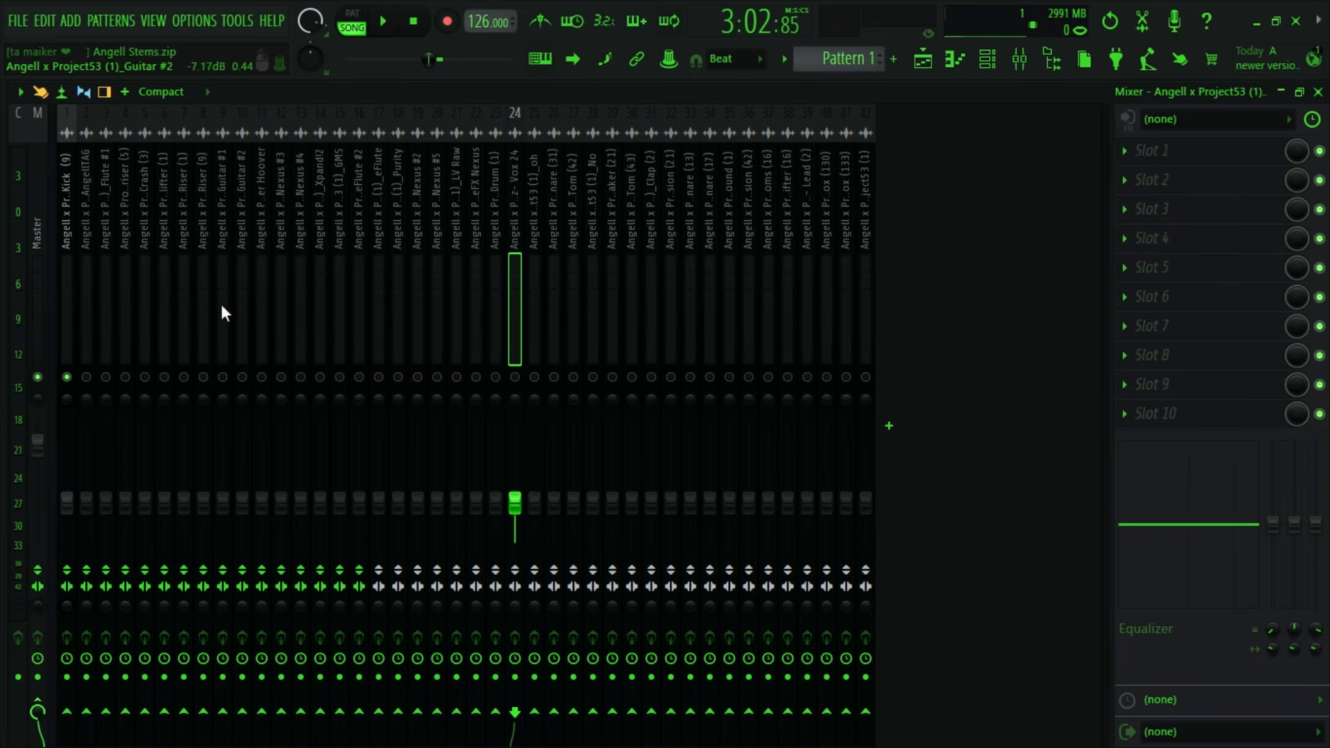
# - Try raising the Kick (9), Guitar #1, GMS and Nexus #5 mixer volumes by different amounts, and undo those changes
pyautogui.click(71, 290)
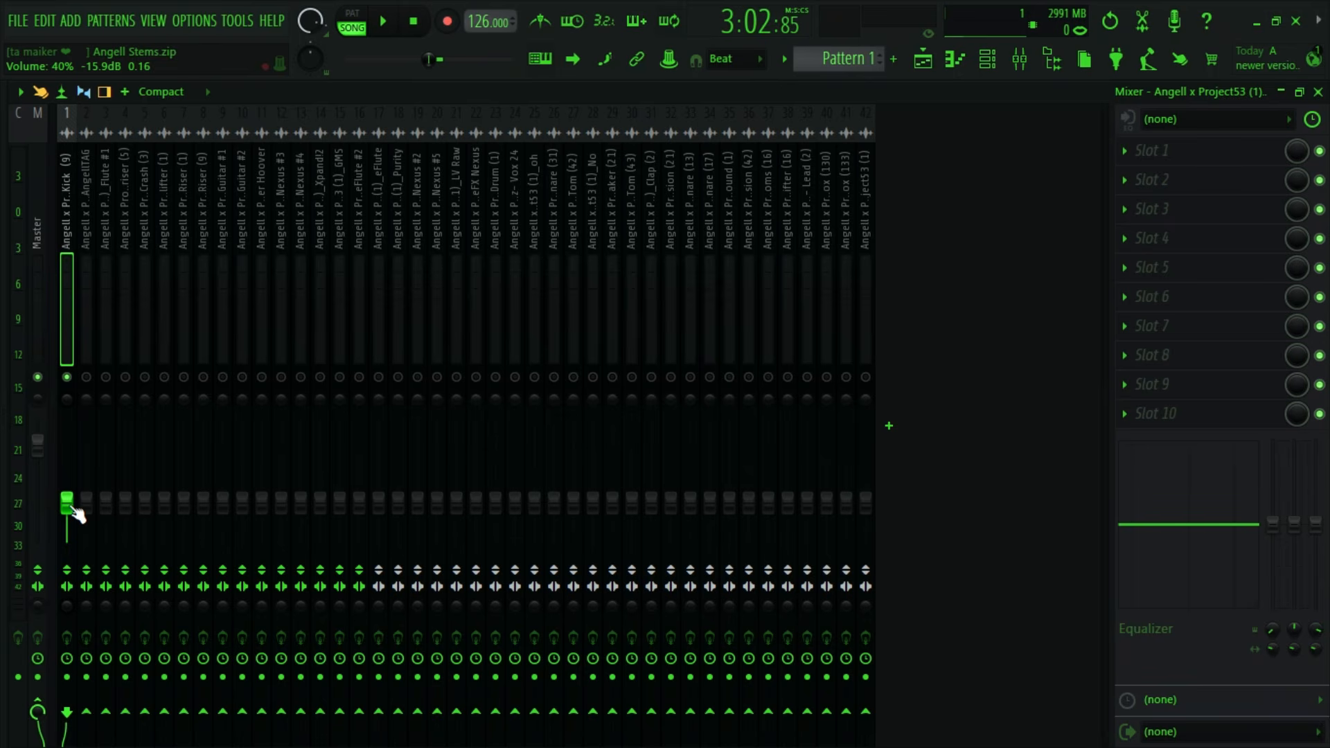
pyautogui.moveTo(69, 506); pyautogui.dragTo(70, 488)
pyautogui.moveTo(223, 505); pyautogui.dragTo(224, 488)
pyautogui.moveTo(340, 504); pyautogui.dragTo(340, 480)
pyautogui.moveTo(438, 504); pyautogui.dragTo(437, 462)
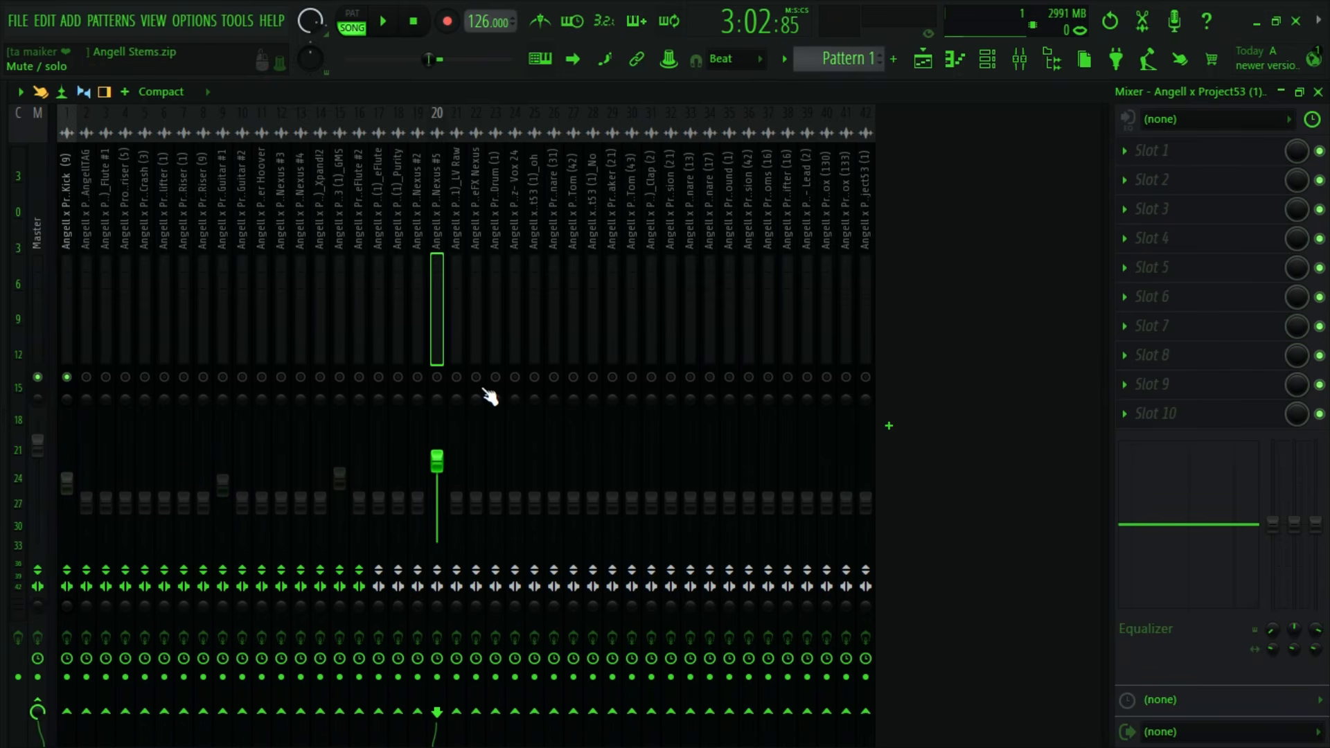
pyautogui.hotkey('ctrl', 'alt', 'z')
pyautogui.hotkey('ctrl', 'alt', 'z')
pyautogui.hotkey('ctrl', 'alt', 'z')
pyautogui.hotkey('ctrl', 'alt', 'z')
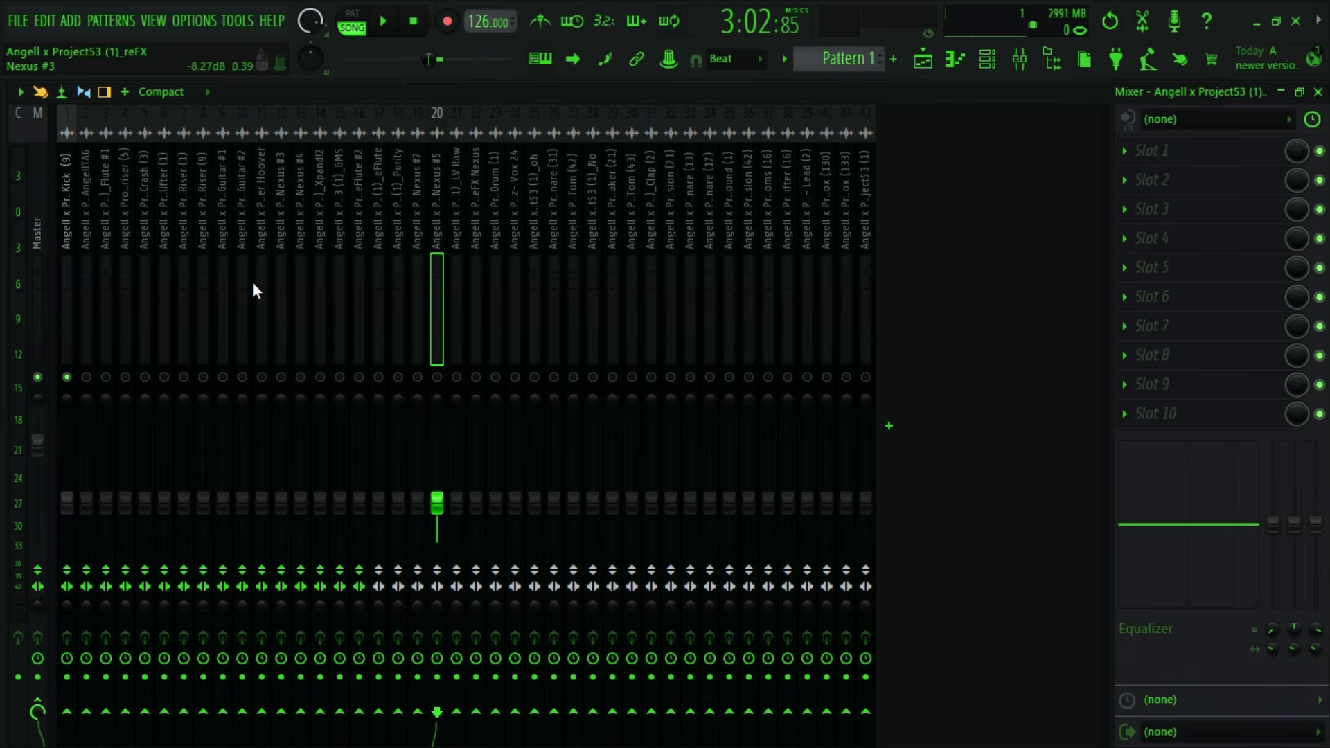
# - Raise the Kick (9) mixer track's volume to about 89% and audition it from bar 97
pyautogui.click(61, 219)
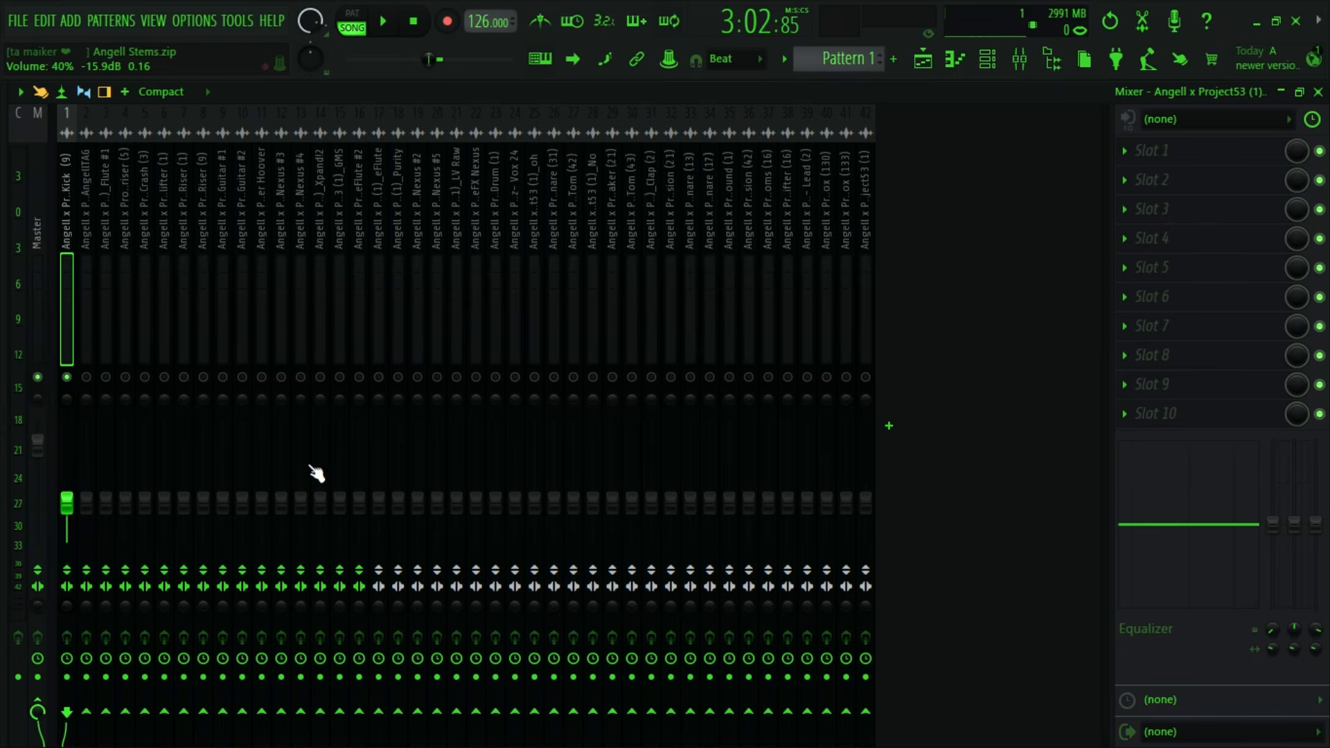
pyautogui.moveTo(67, 504); pyautogui.dragTo(67, 454)
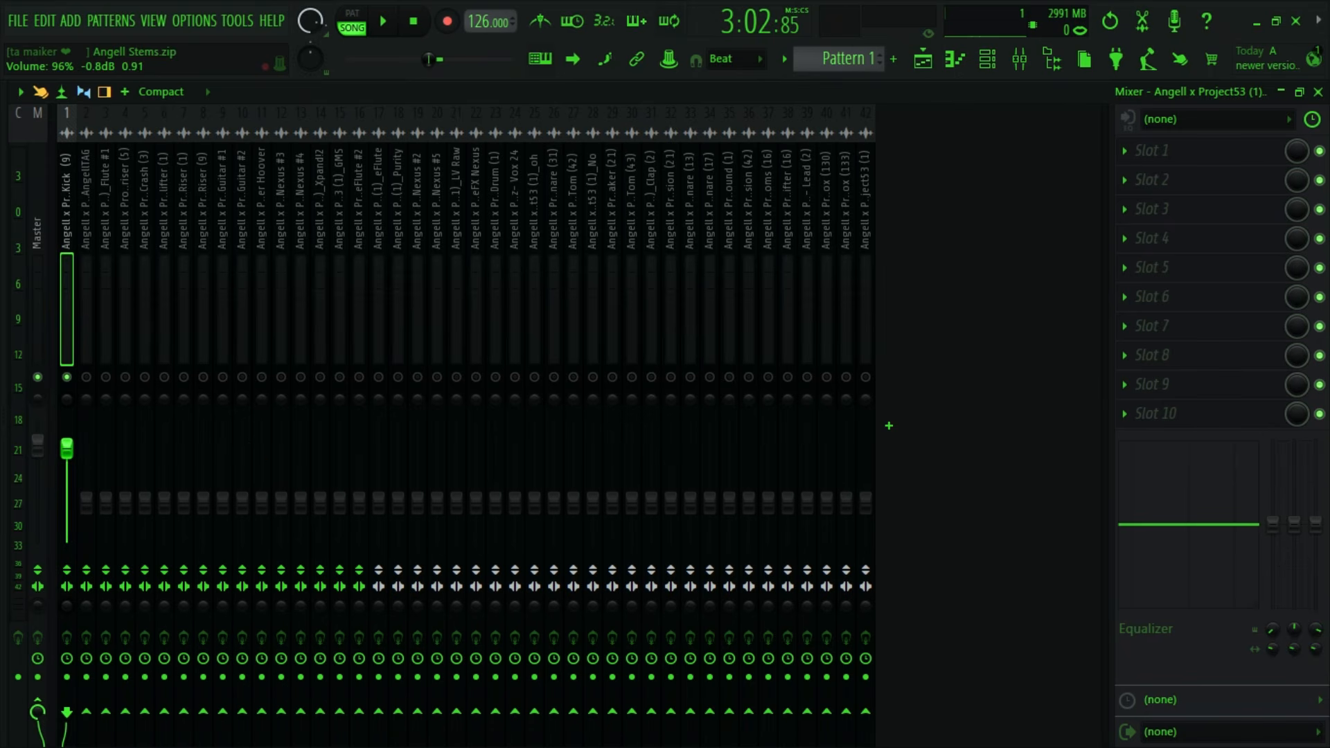
pyautogui.press('space')
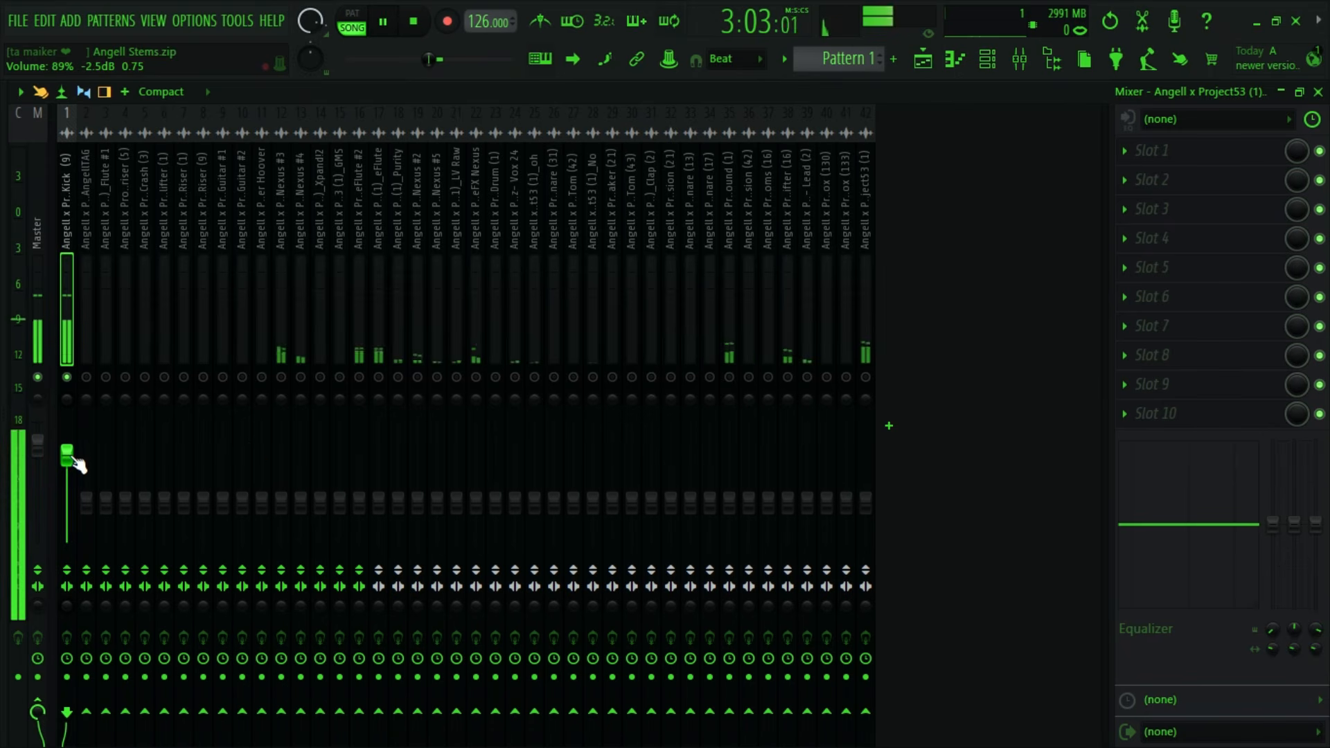
pyautogui.press('space')
pyautogui.press('space')
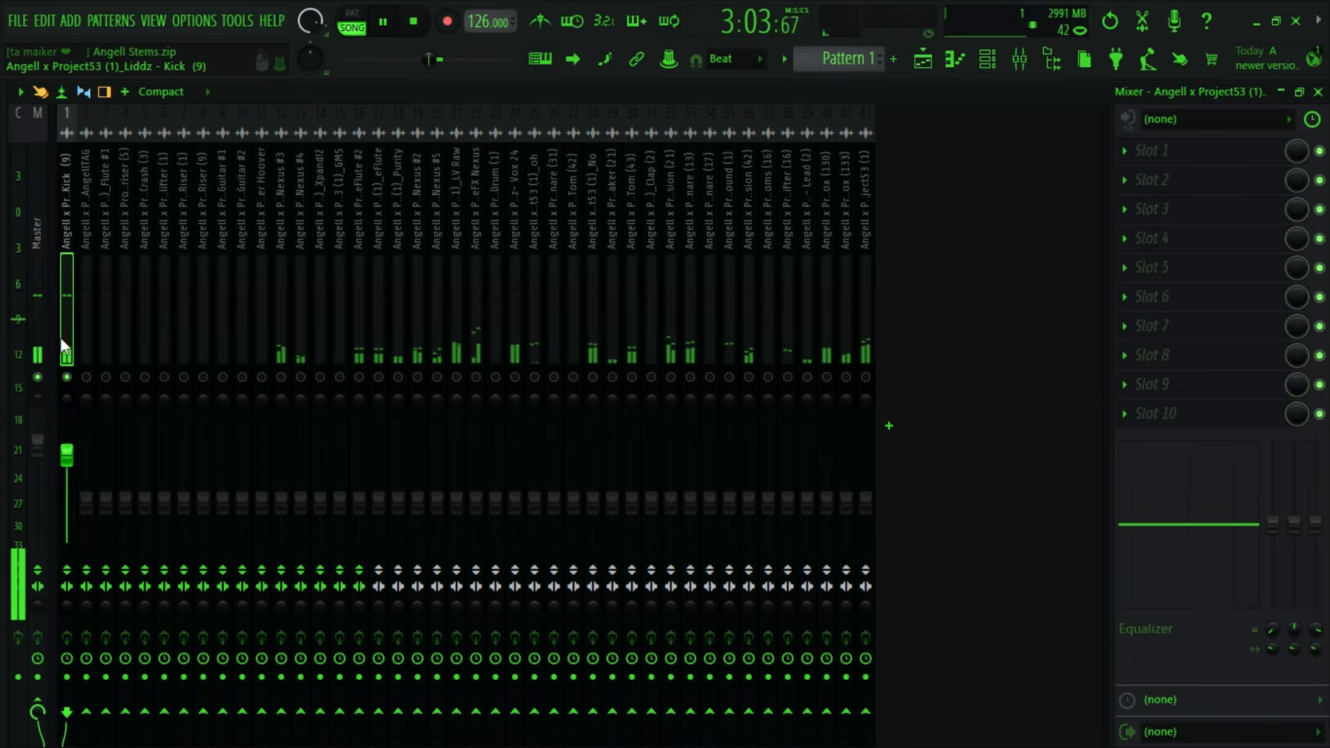
pyautogui.press('space')
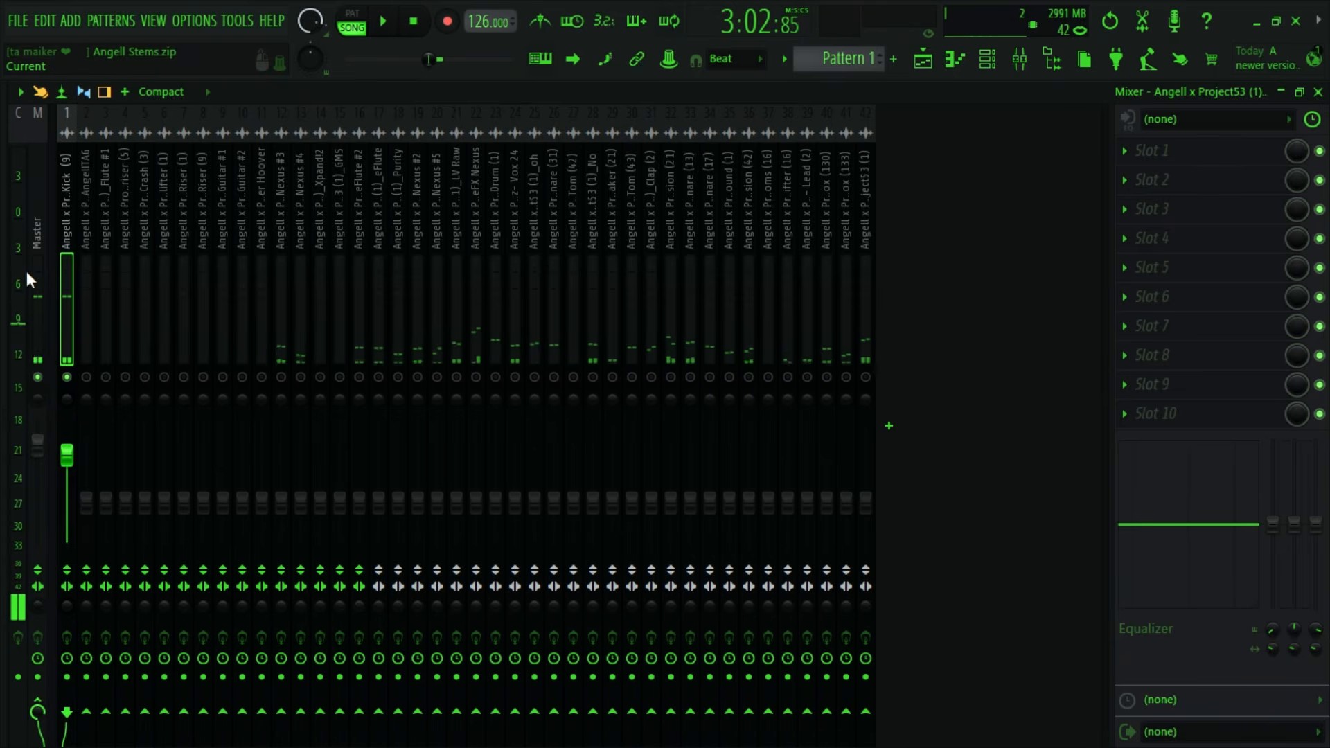
pyautogui.press('space')
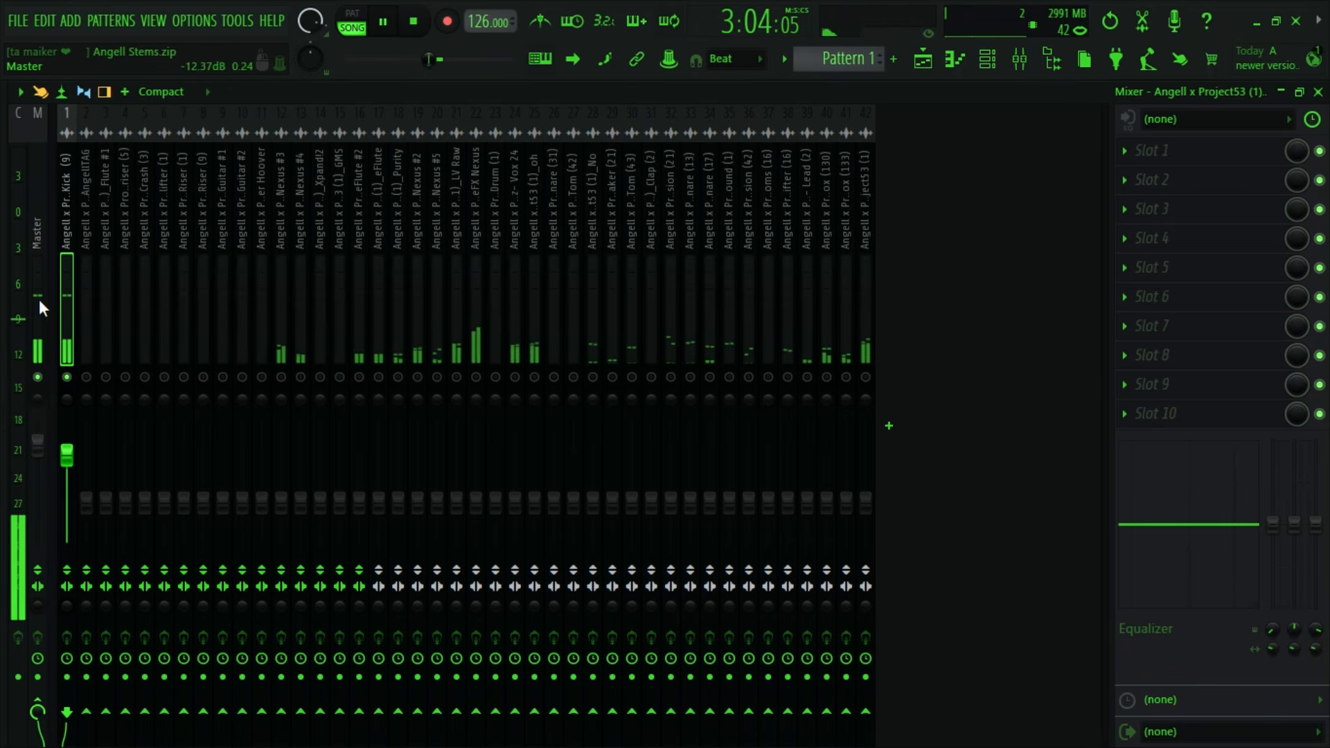
# - Stop playback, look through the stem tracks in the playlist and check the Lead (2) clip on track 39
pyautogui.click(923, 59)
pyautogui.press('space')
pyautogui.scroll(10, 794, 380)
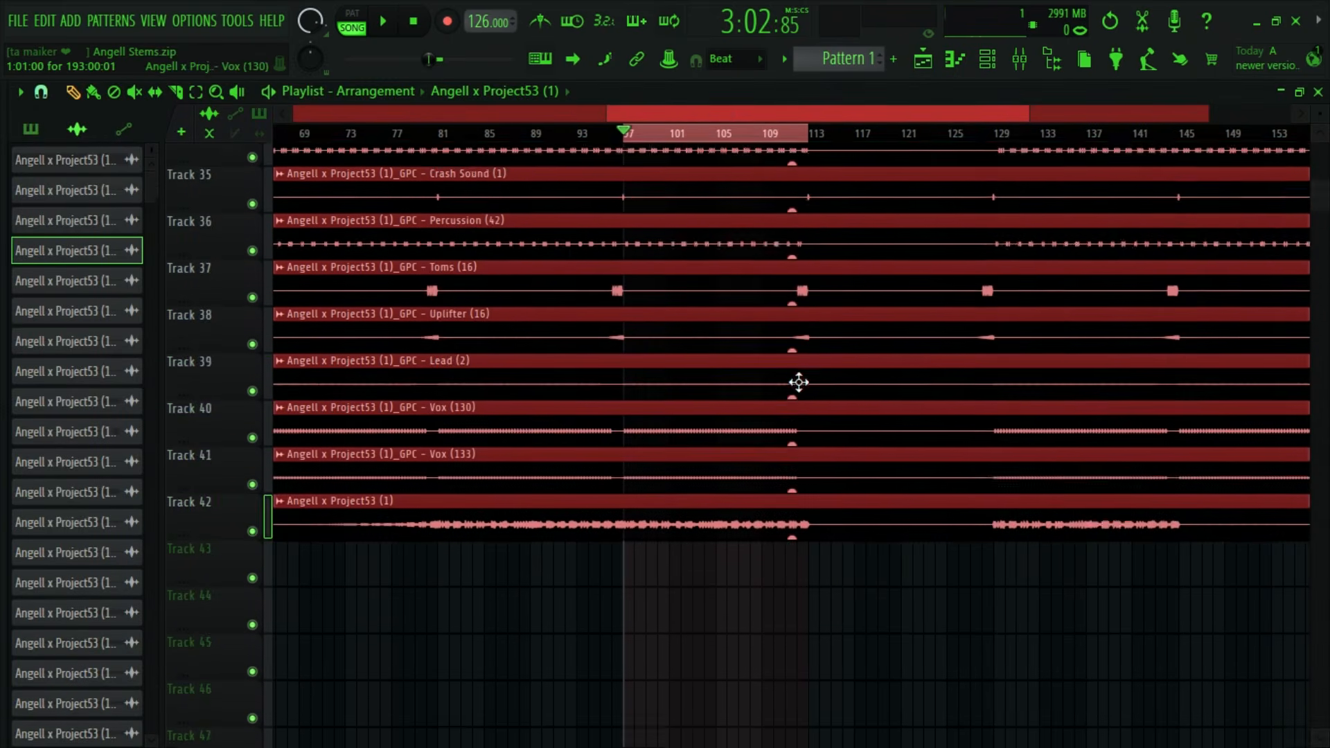
pyautogui.scroll(3, 786, 380)
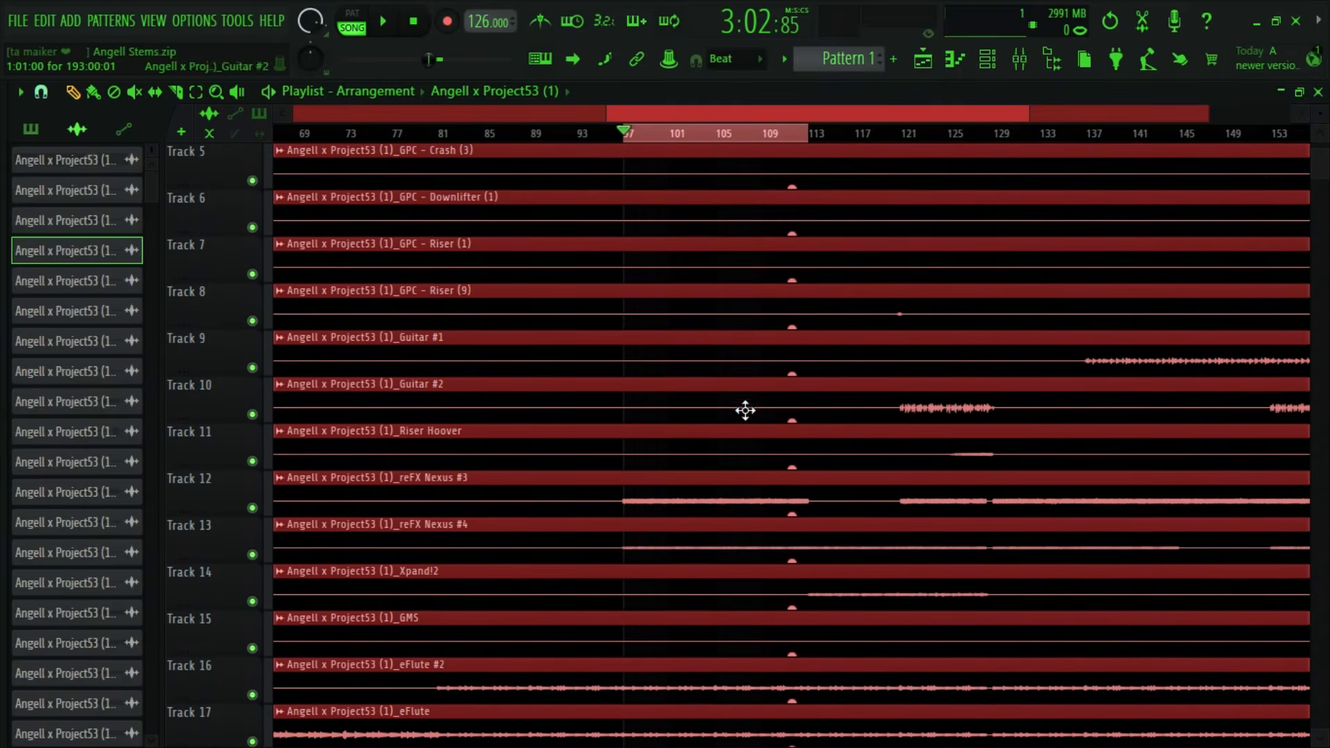
pyautogui.scroll(-3, 444, 236)
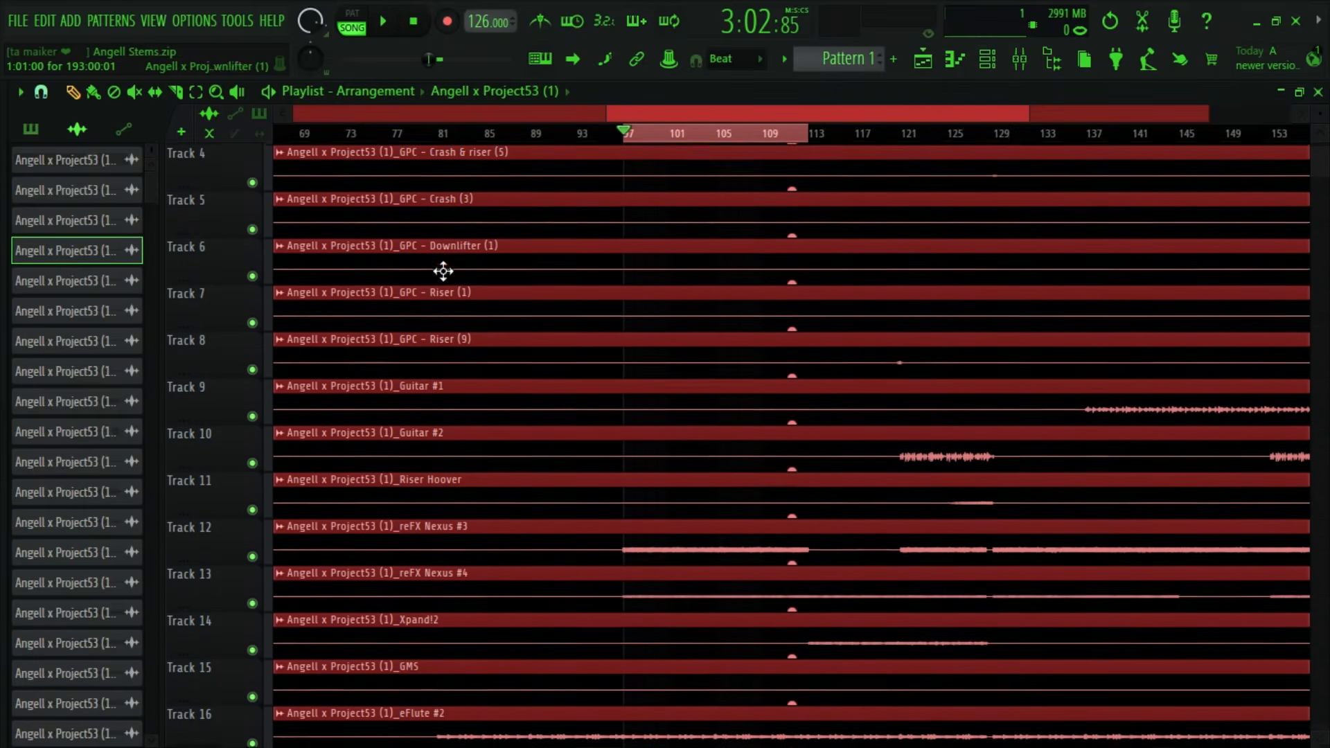
pyautogui.scroll(-3, 450, 416)
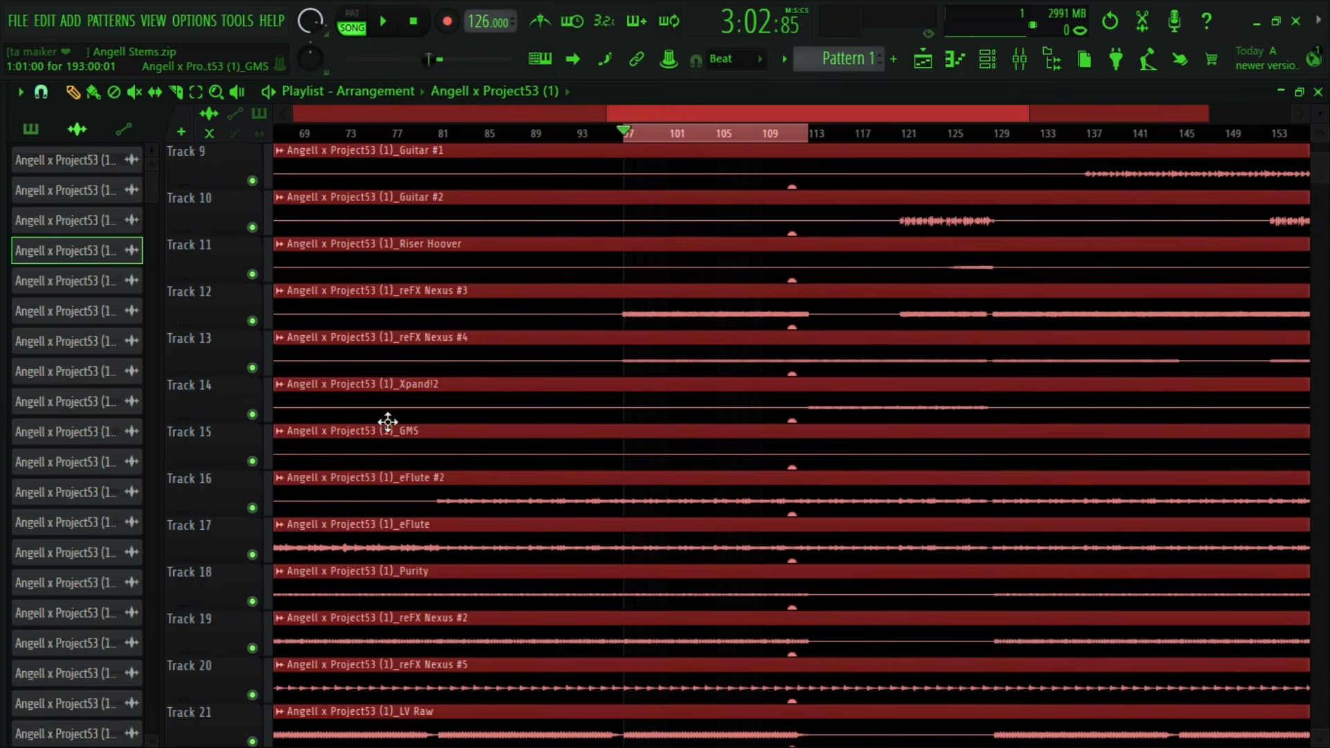
pyautogui.scroll(-10, 388, 422)
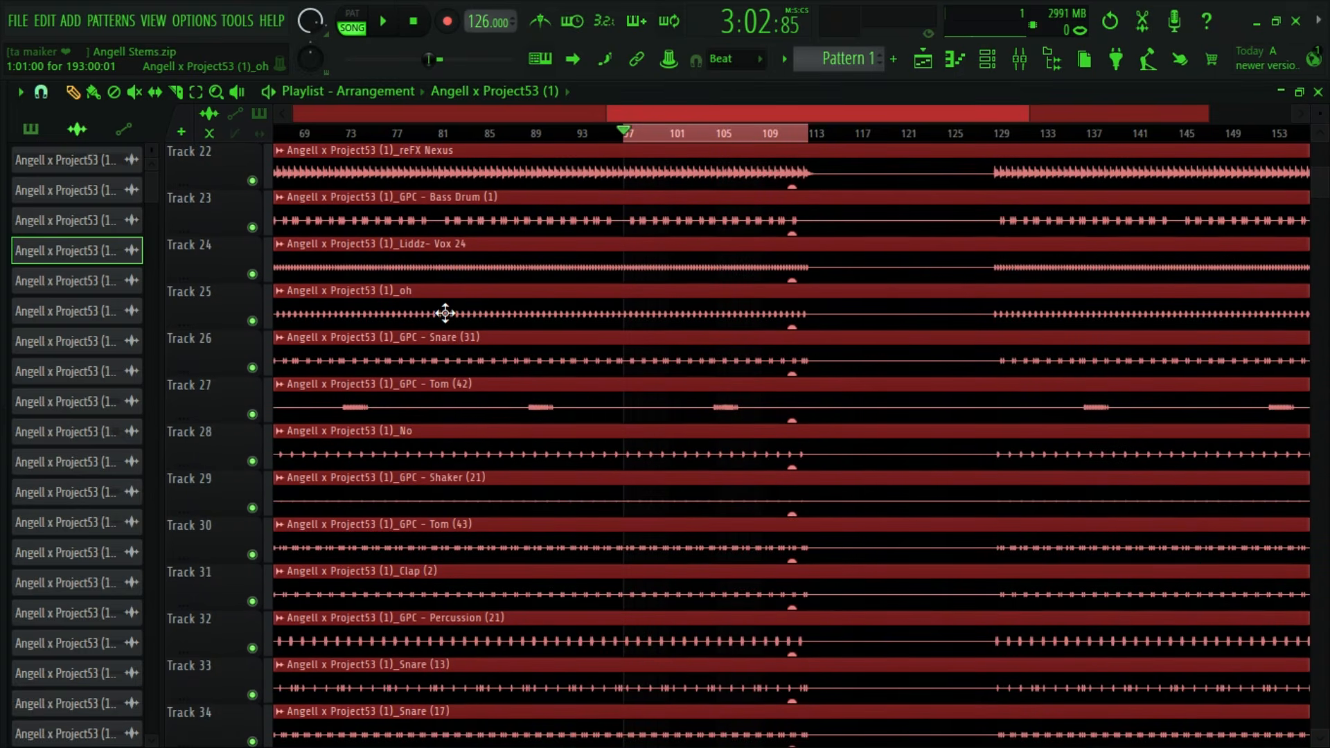
pyautogui.scroll(-8, 445, 313)
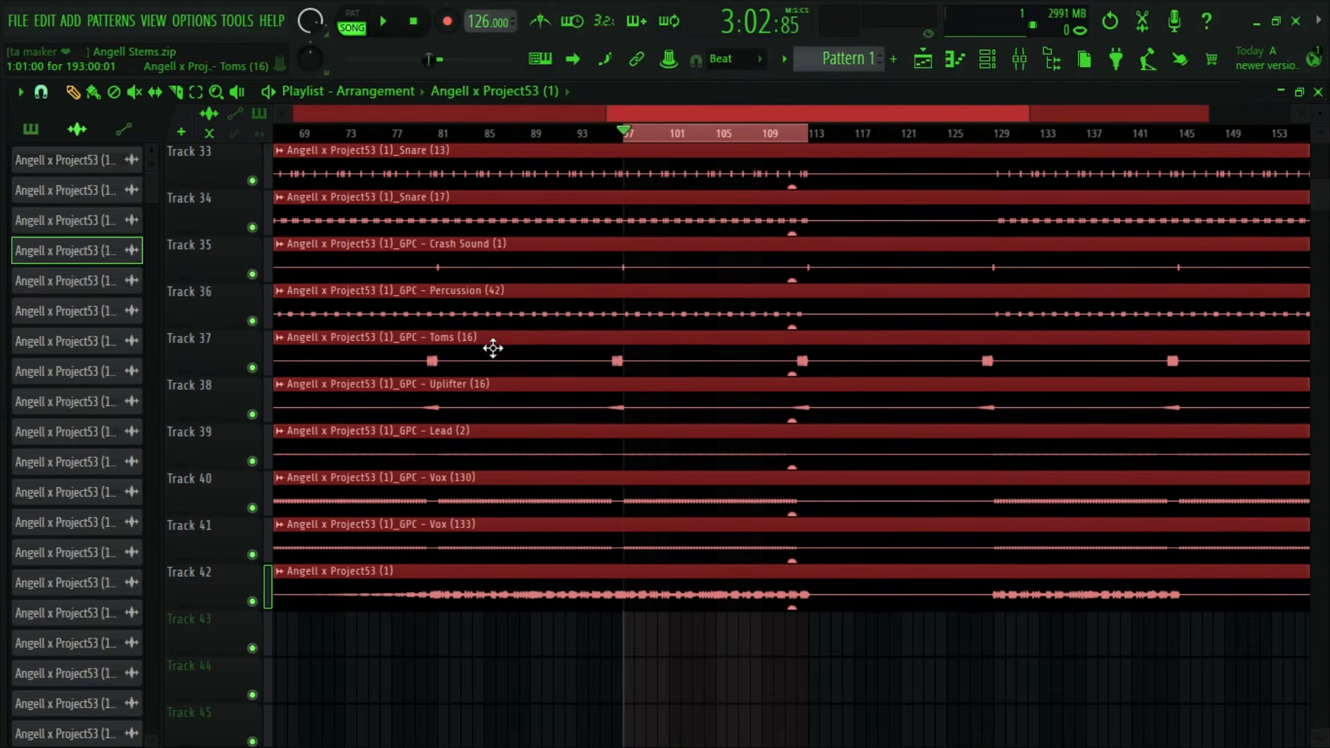
pyautogui.doubleClick(462, 451)
pyautogui.click(607, 233)
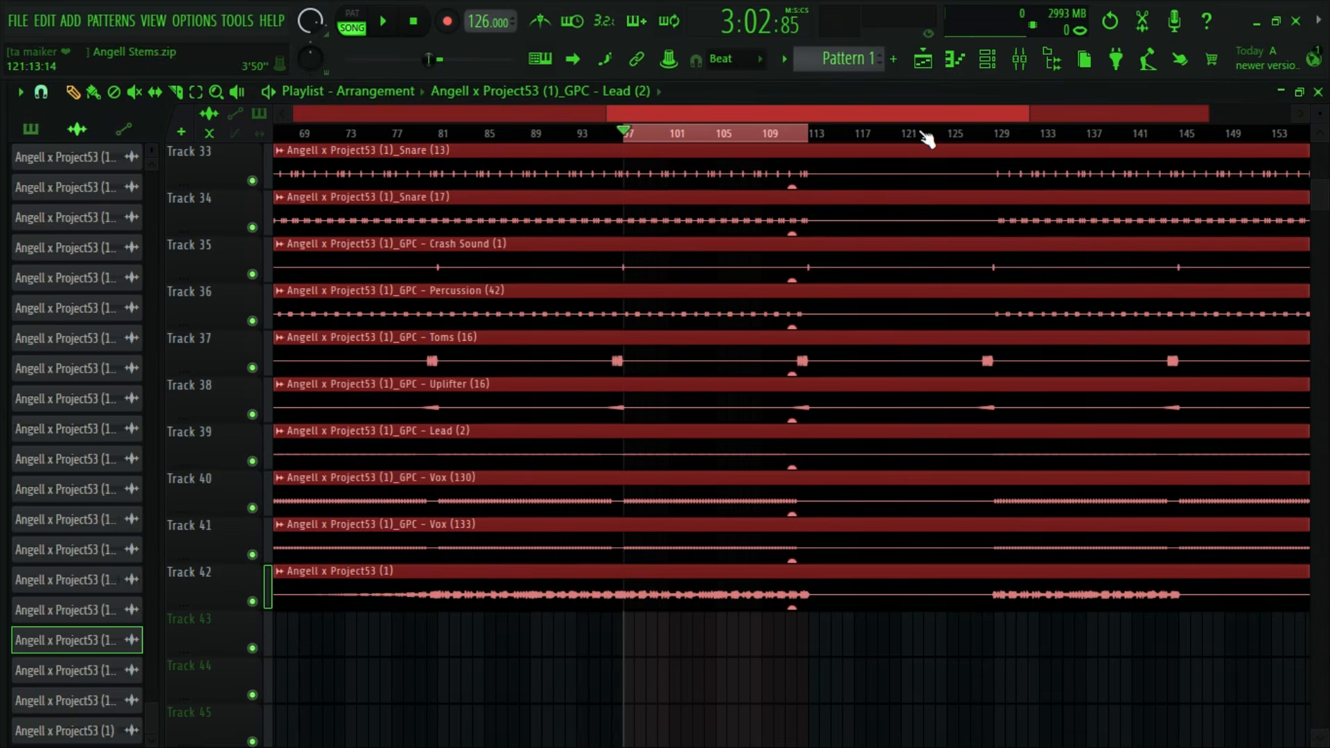
# - Enable the Lead (2) mixer track alongside the soloed kick and raise its volume to about 92% while auditioning both
pyautogui.click(1019, 59)
pyautogui.moveTo(558, 211); pyautogui.dragTo(812, 168)
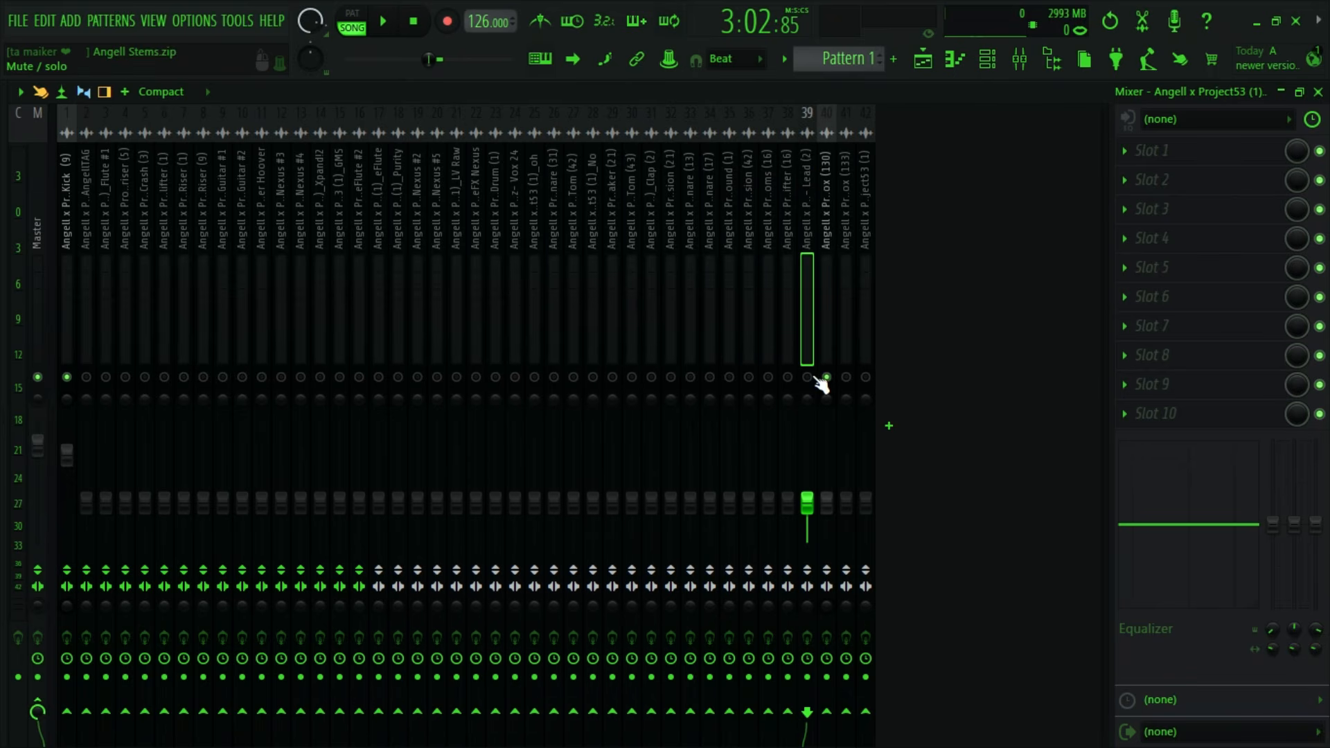
pyautogui.press('space')
pyautogui.moveTo(807, 500); pyautogui.dragTo(807, 452)
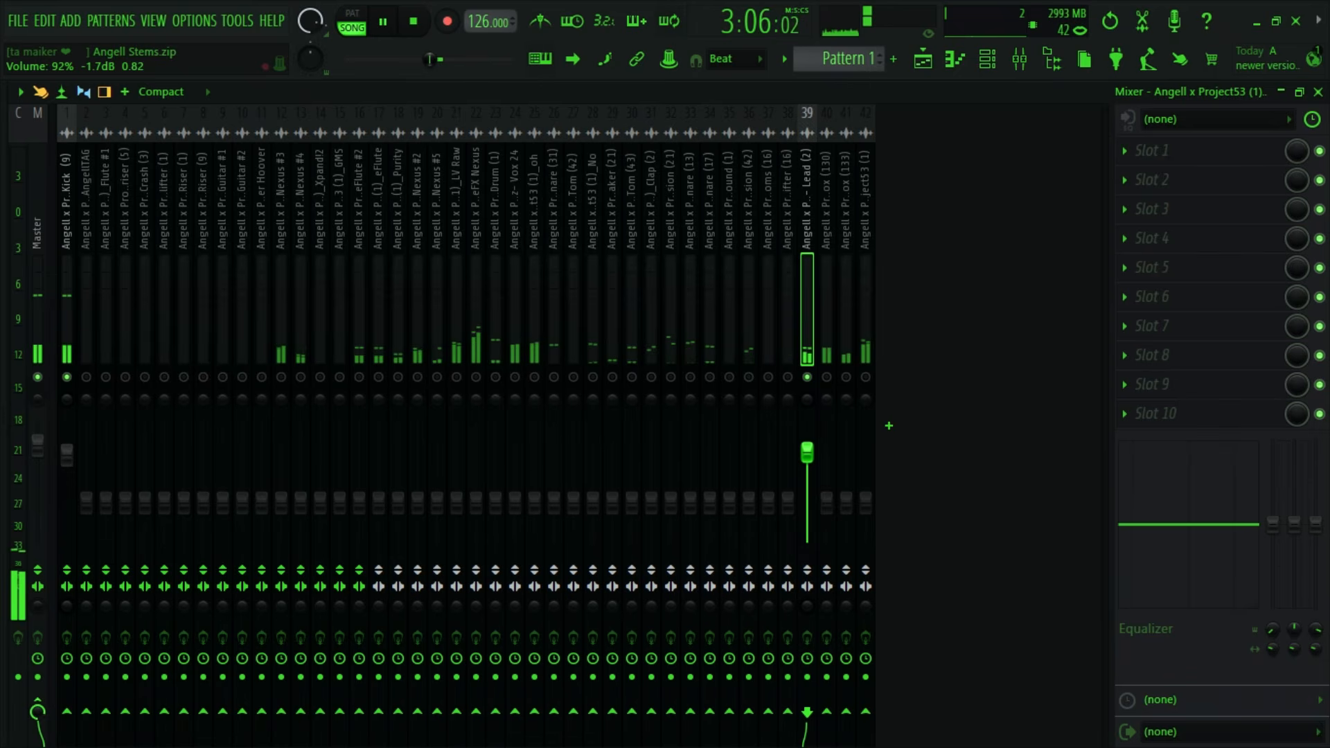
pyautogui.press('space')
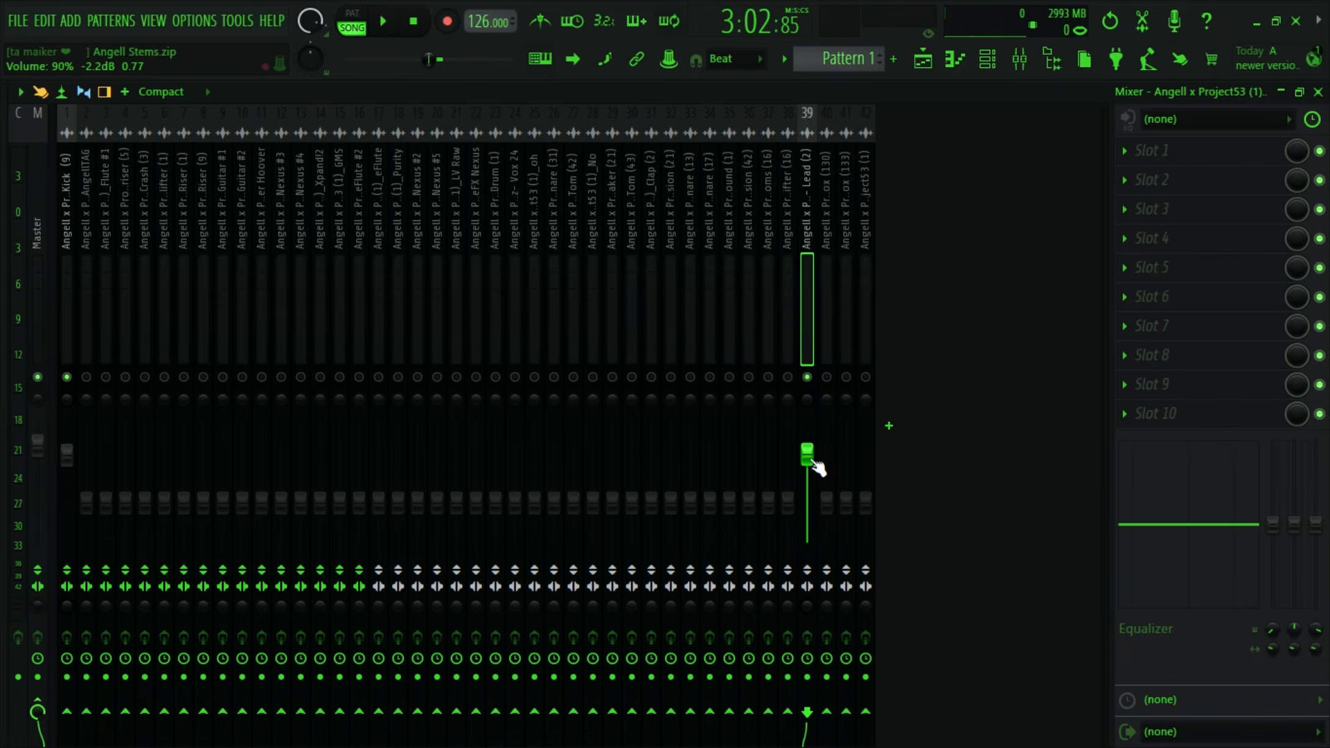
pyautogui.press('space')
pyautogui.moveTo(814, 463); pyautogui.dragTo(813, 461)
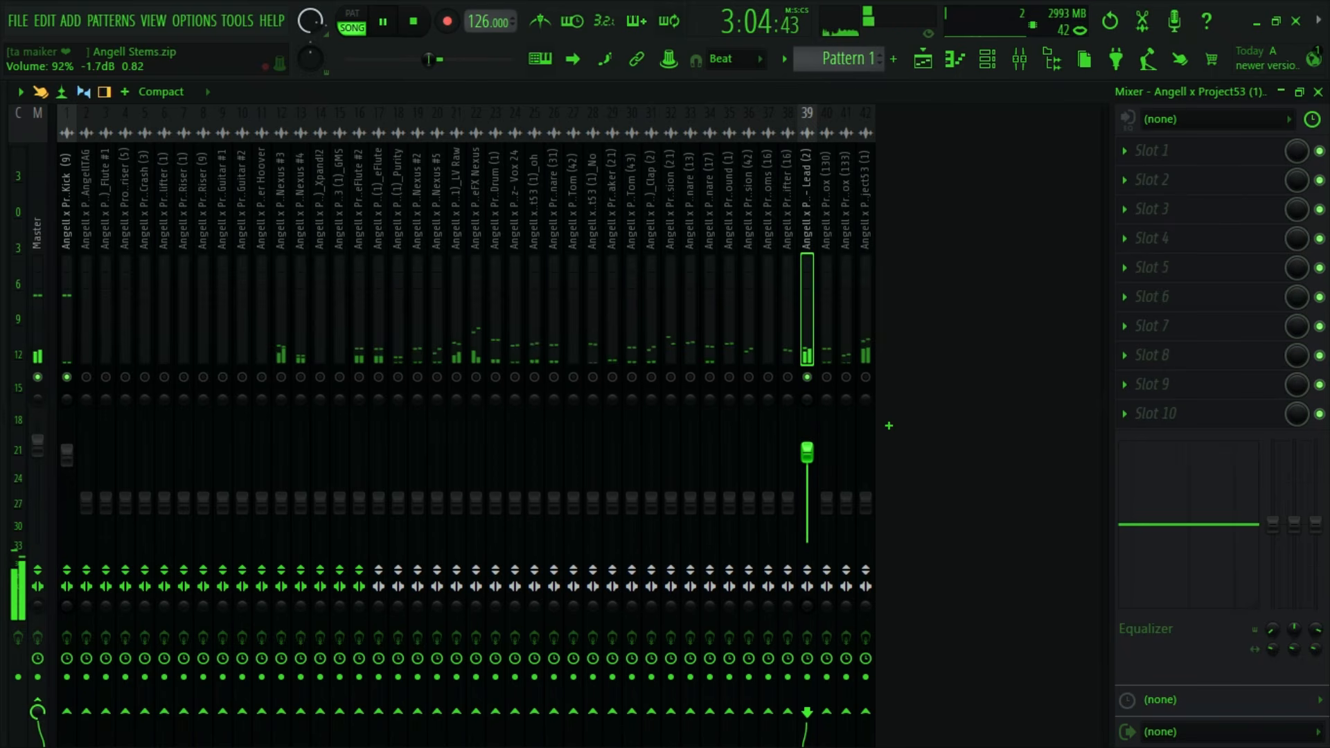
pyautogui.press('space')
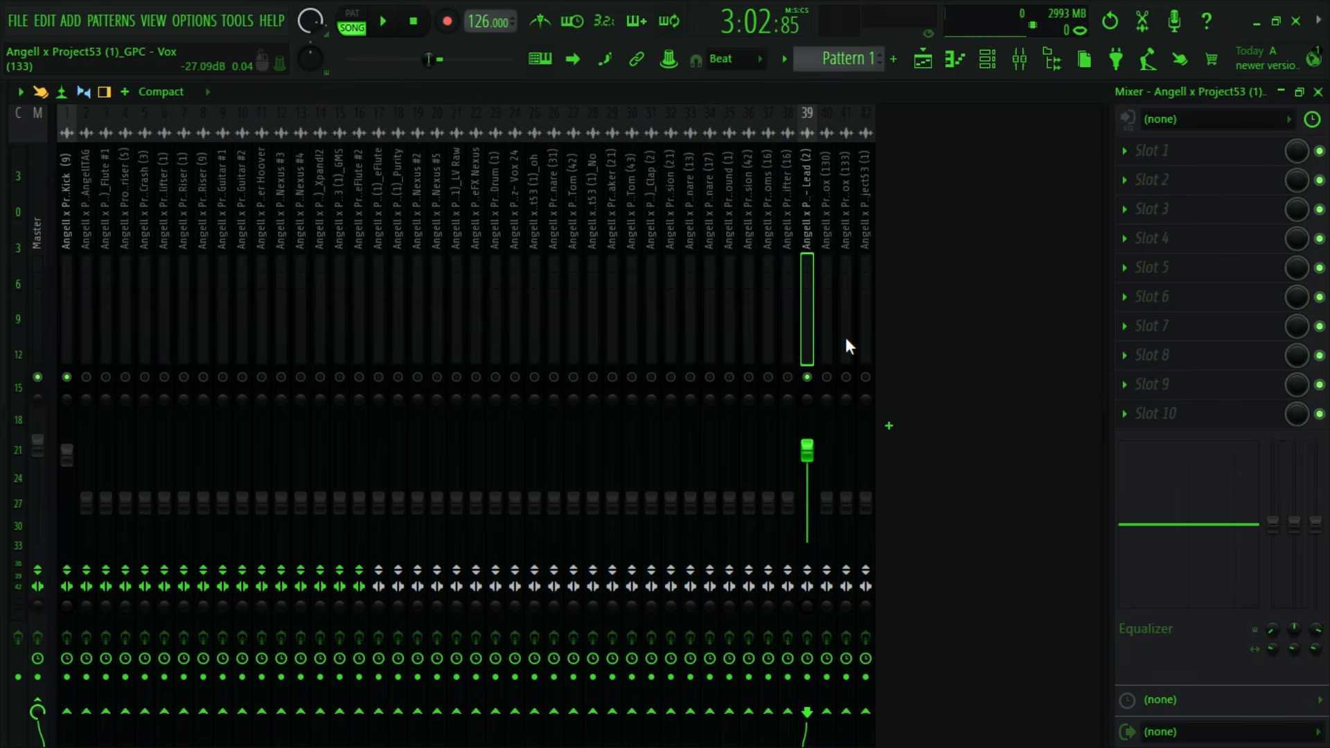
# - Load the saved mixer track state "Mastering (Nlead) [Nande Yasenzisa]" onto the Lead (2) mixer track
pyautogui.rightClick(815, 259)
pyautogui.moveTo(871, 186)
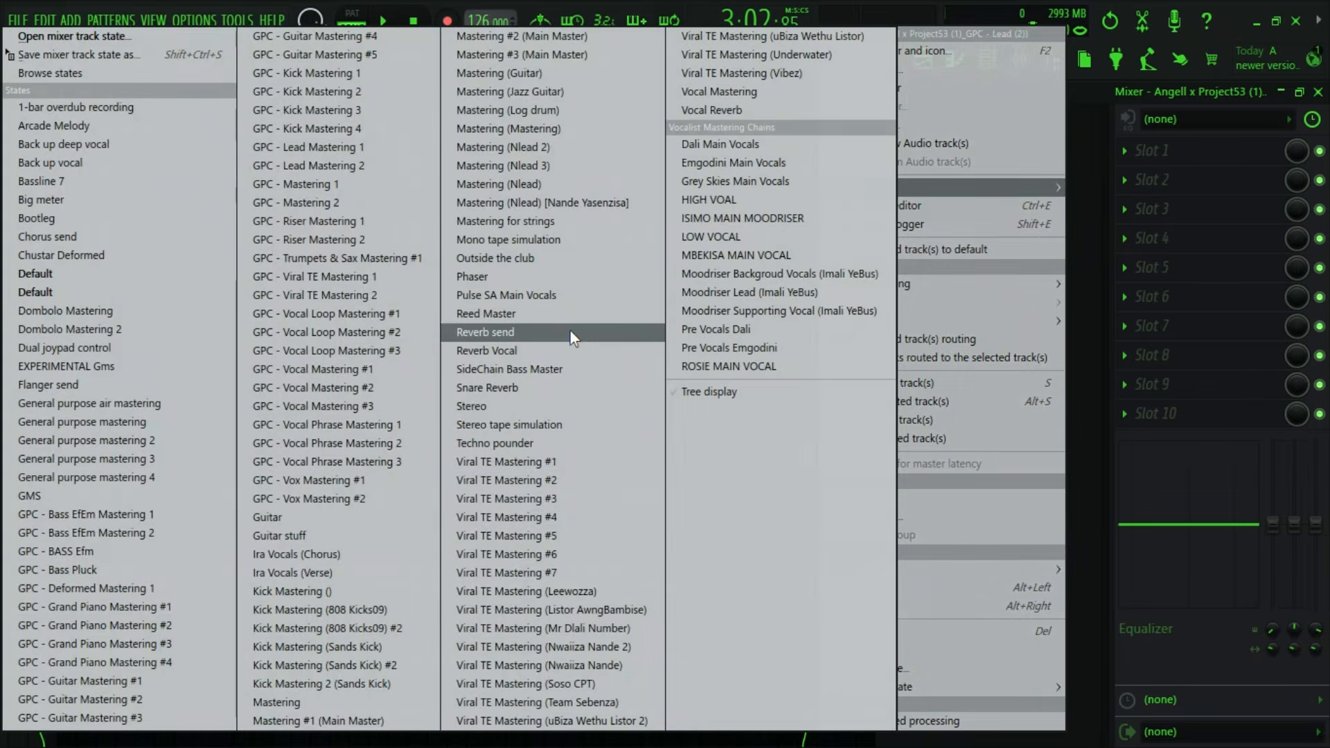
pyautogui.click(631, 200)
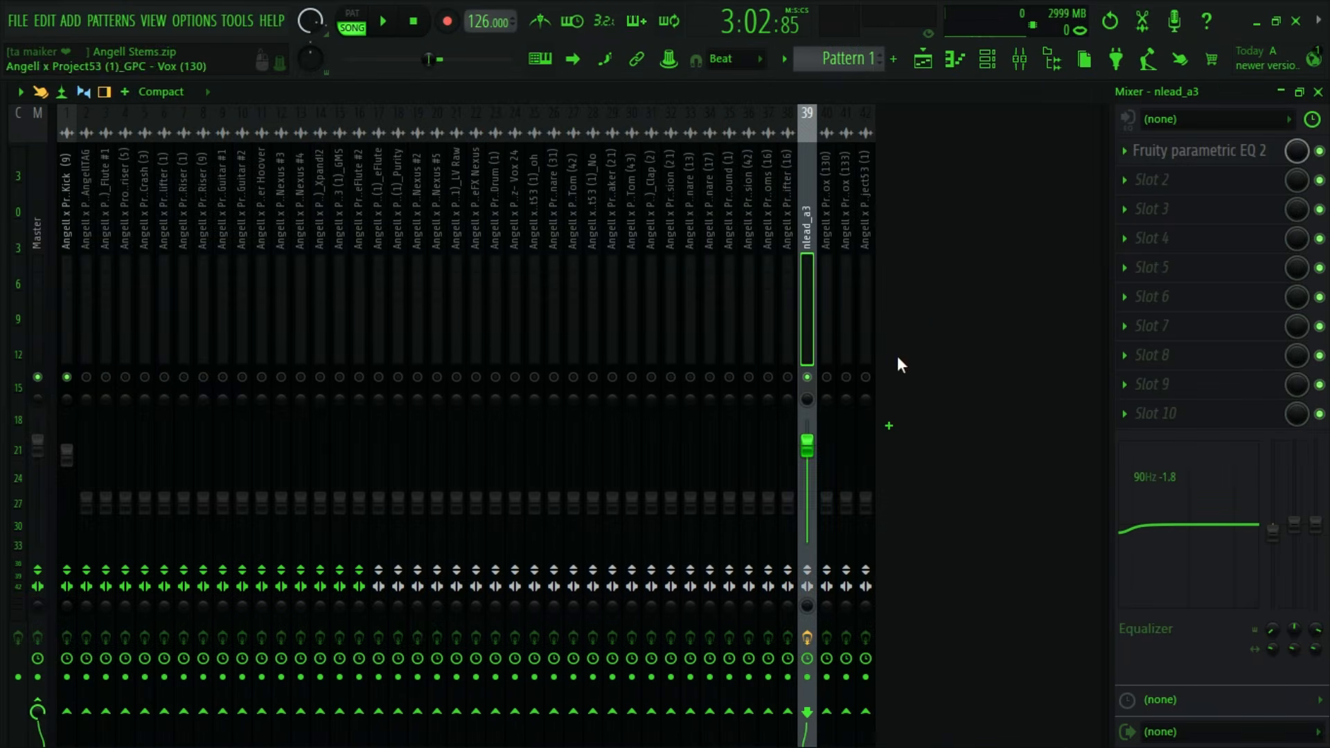
# - Change the color of mixer track 39 (nlead_a3) to Dark Slate Gray, #292C2D
pyautogui.rightClick(812, 263)
pyautogui.click(873, 69)
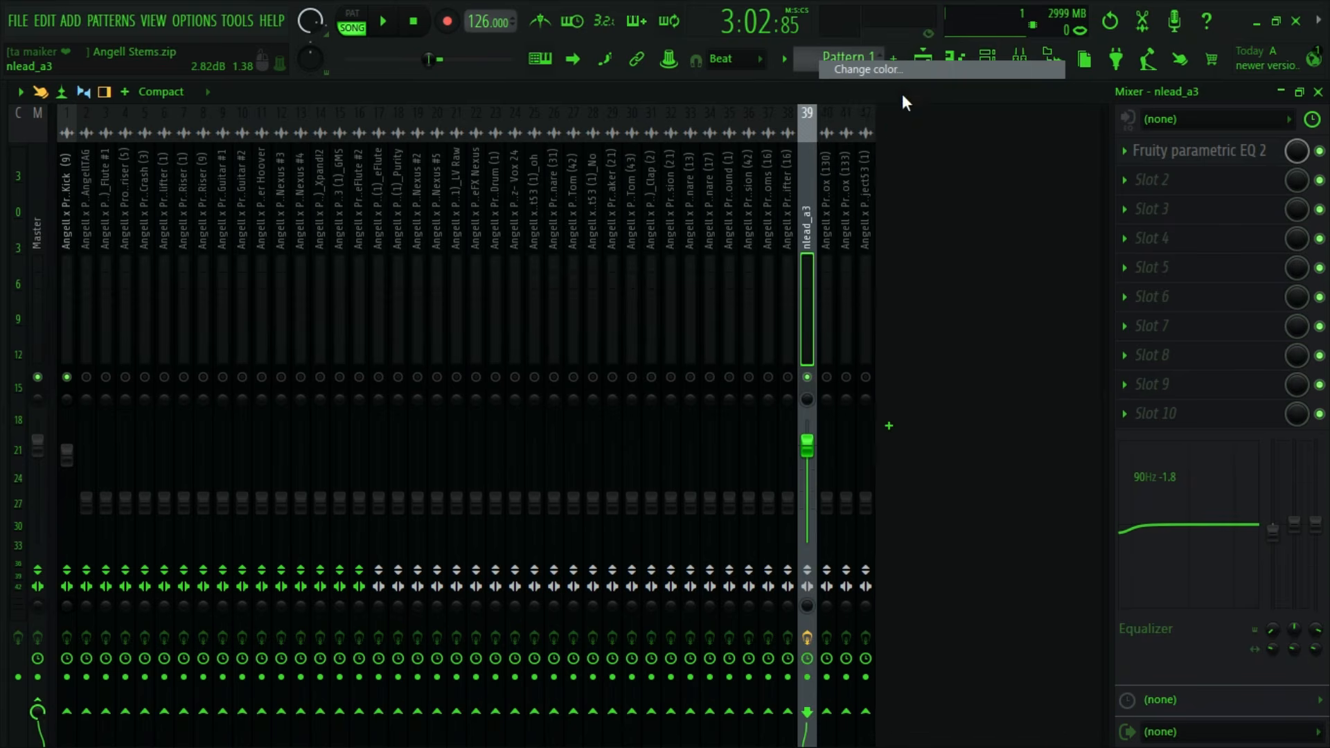
pyautogui.click(746, 555)
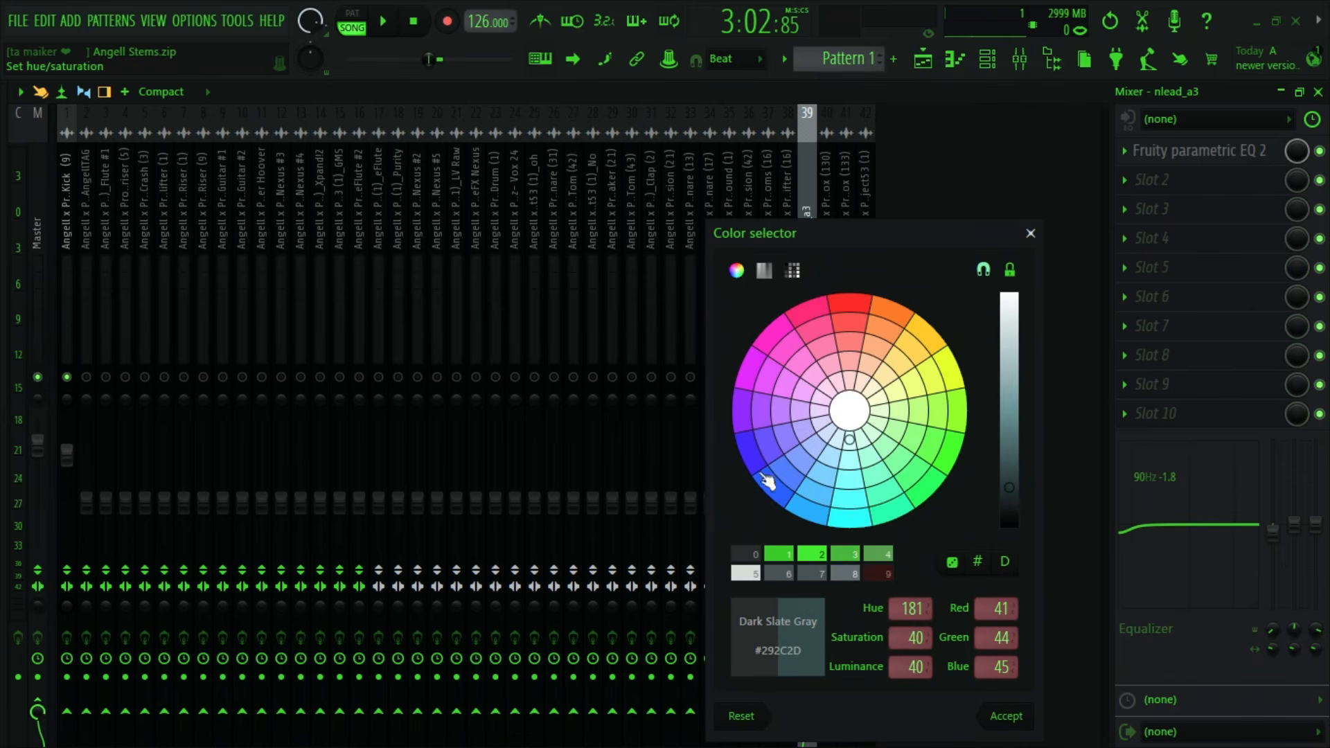
pyautogui.moveTo(830, 242); pyautogui.dragTo(631, 187)
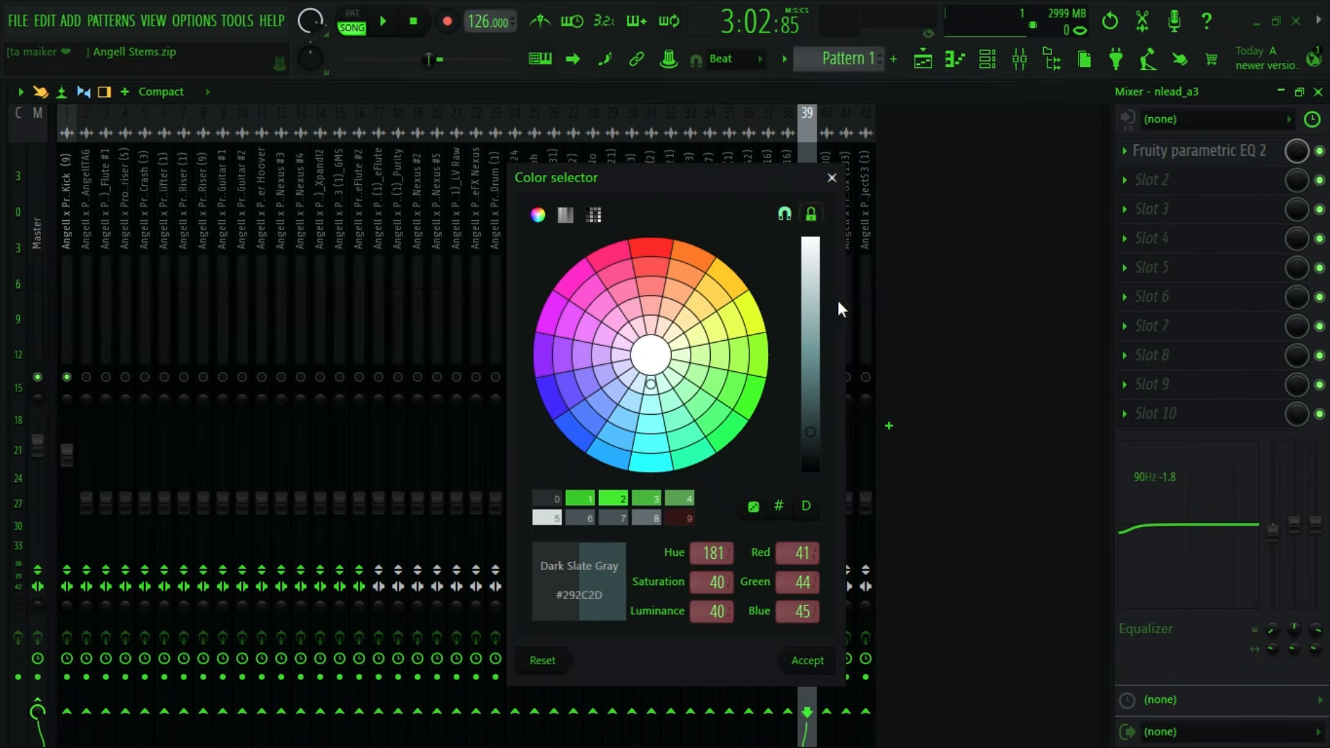
pyautogui.click(808, 660)
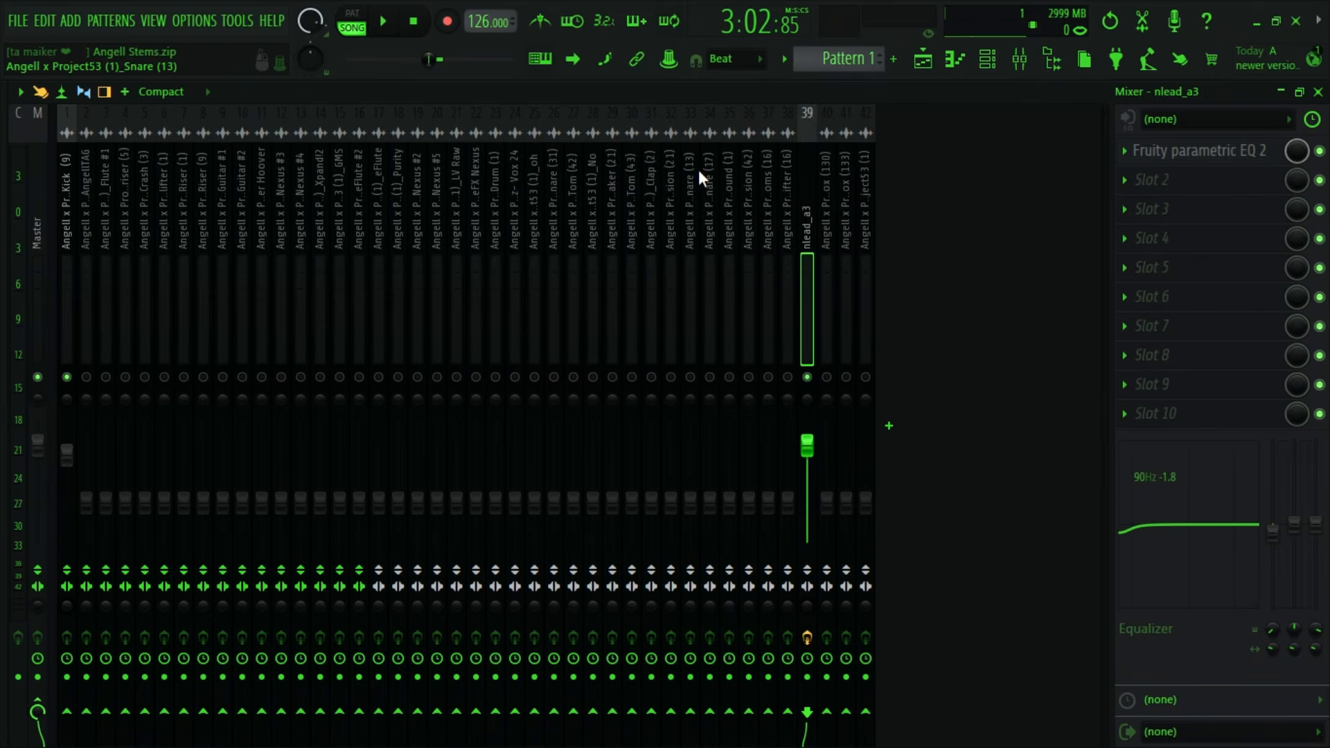
# - Audition the kick together with the processed lead from bar 97 several times, stopping playback at the end
pyautogui.press('space')
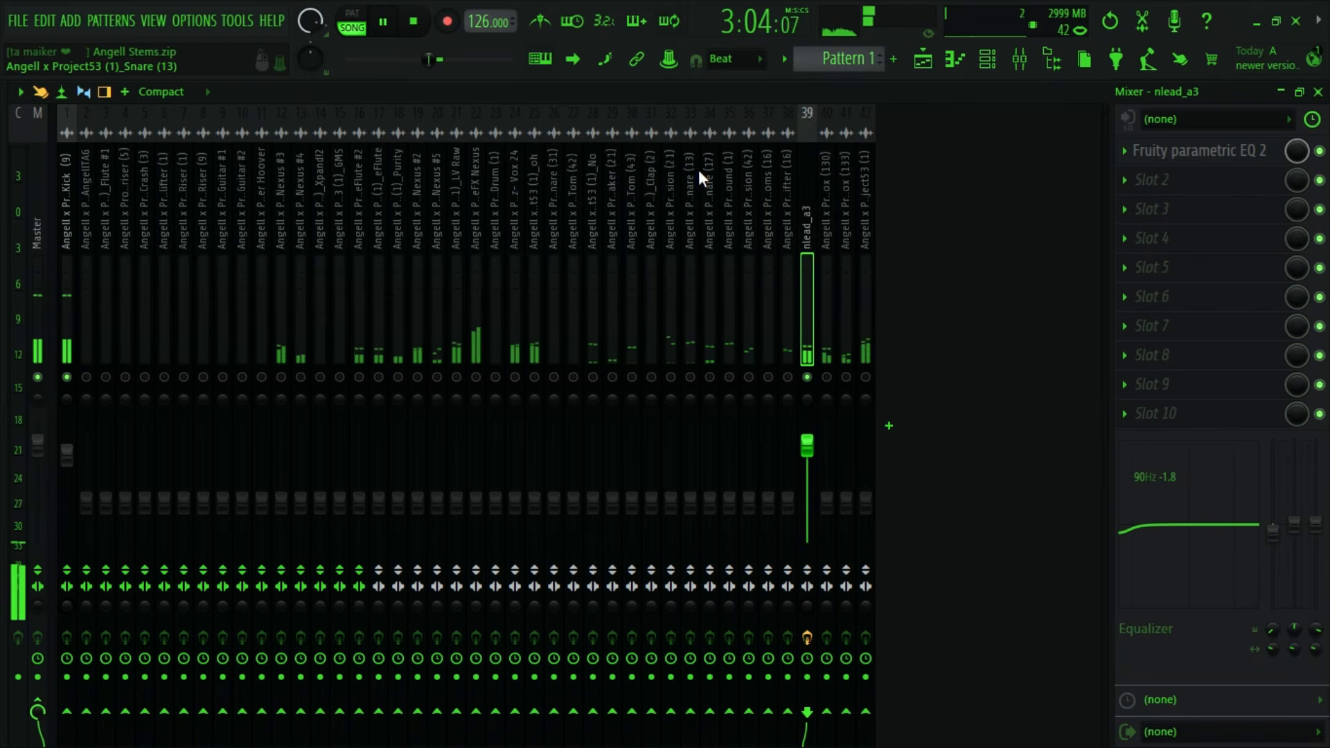
pyautogui.press('space')
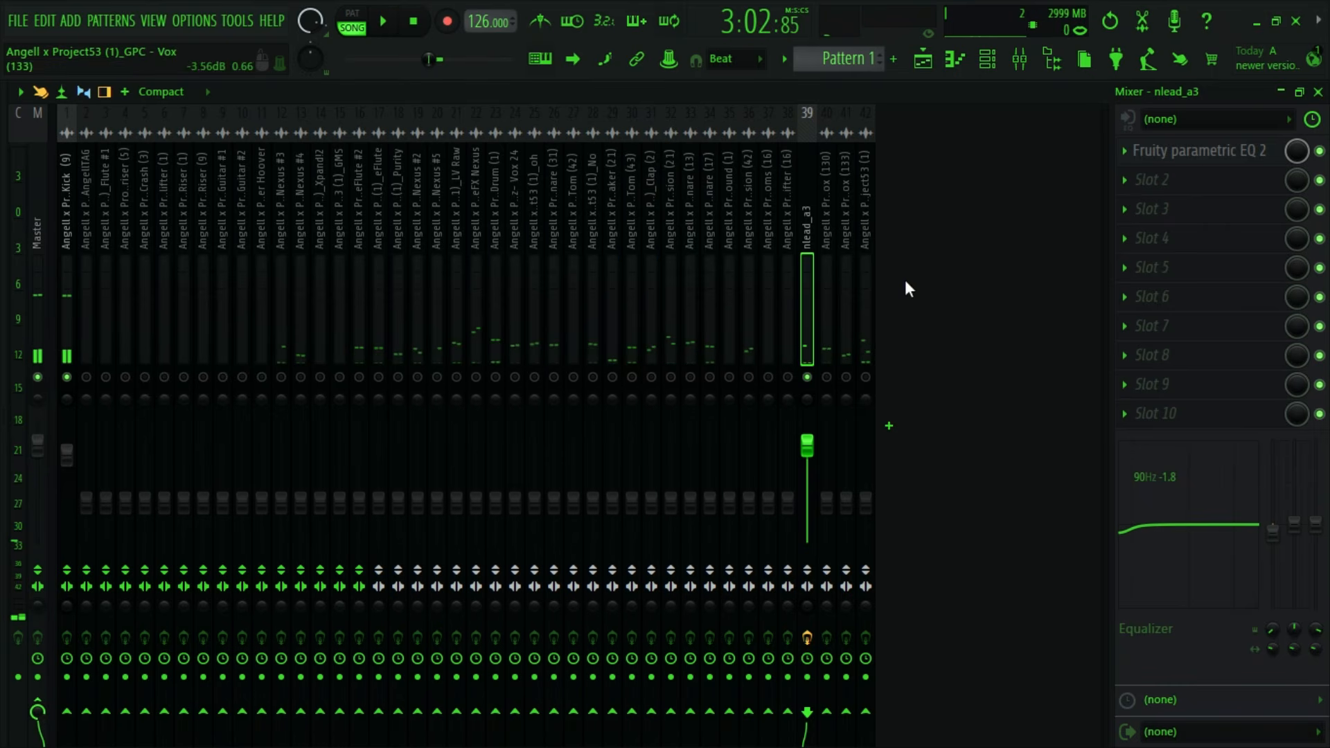
pyautogui.press('space')
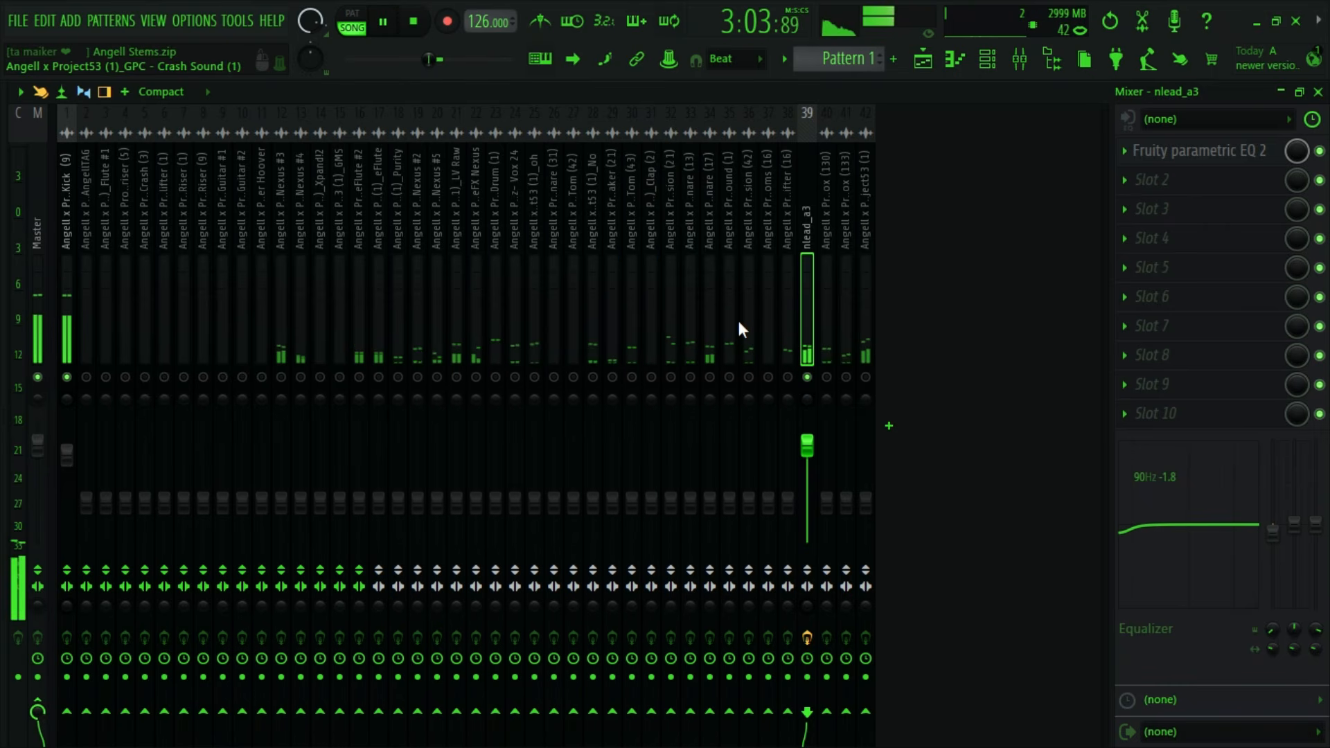
pyautogui.press('space')
pyautogui.press('space')
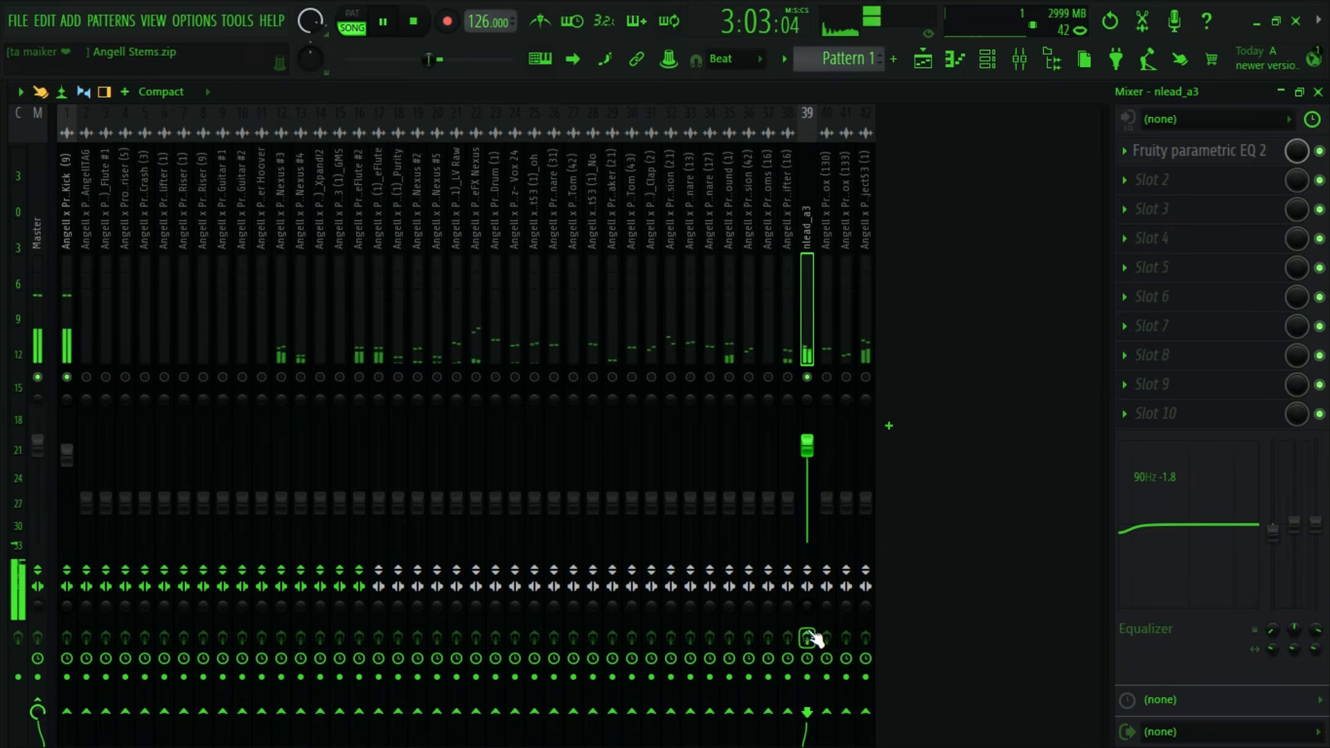
pyautogui.press('space')
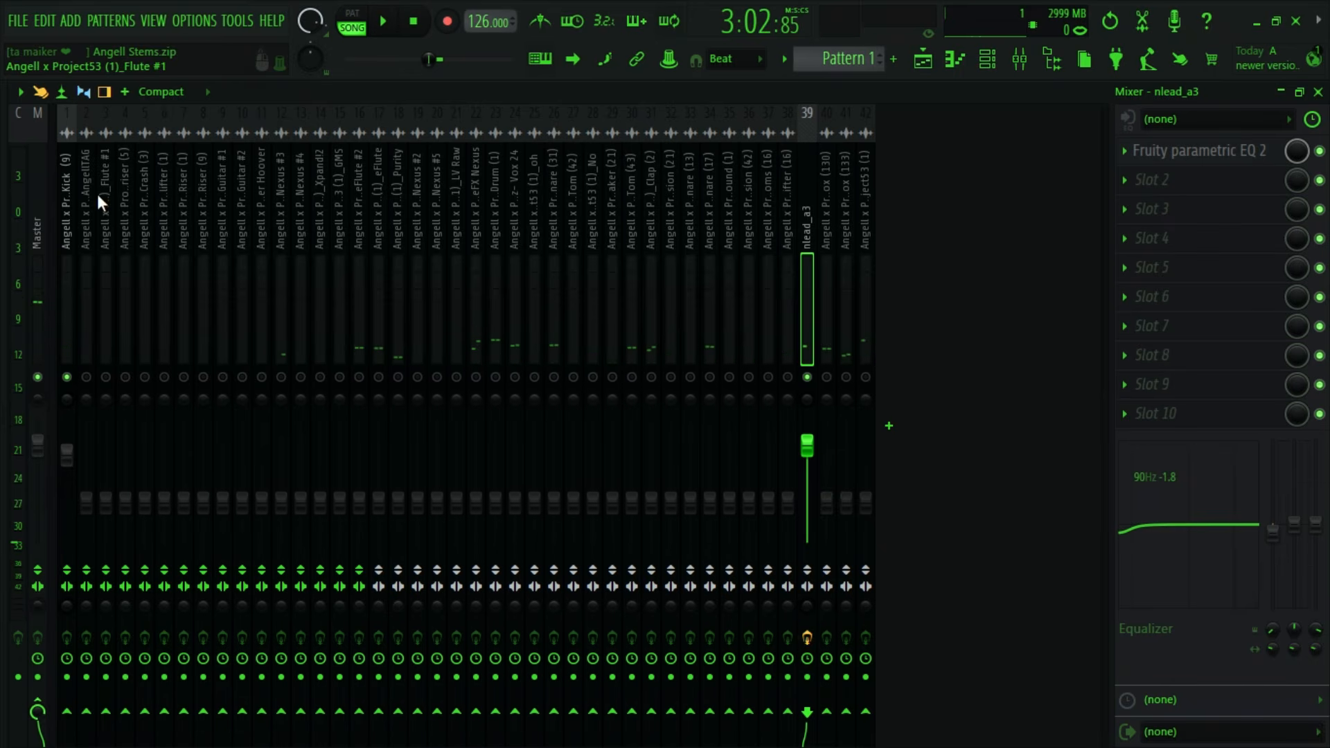
# - Load FabFilter Pro-Q 4 into slot 1 of the Kick (9) mixer track and play the section to view the kick's spectrum
pyautogui.click(66, 208)
pyautogui.click(1128, 164)
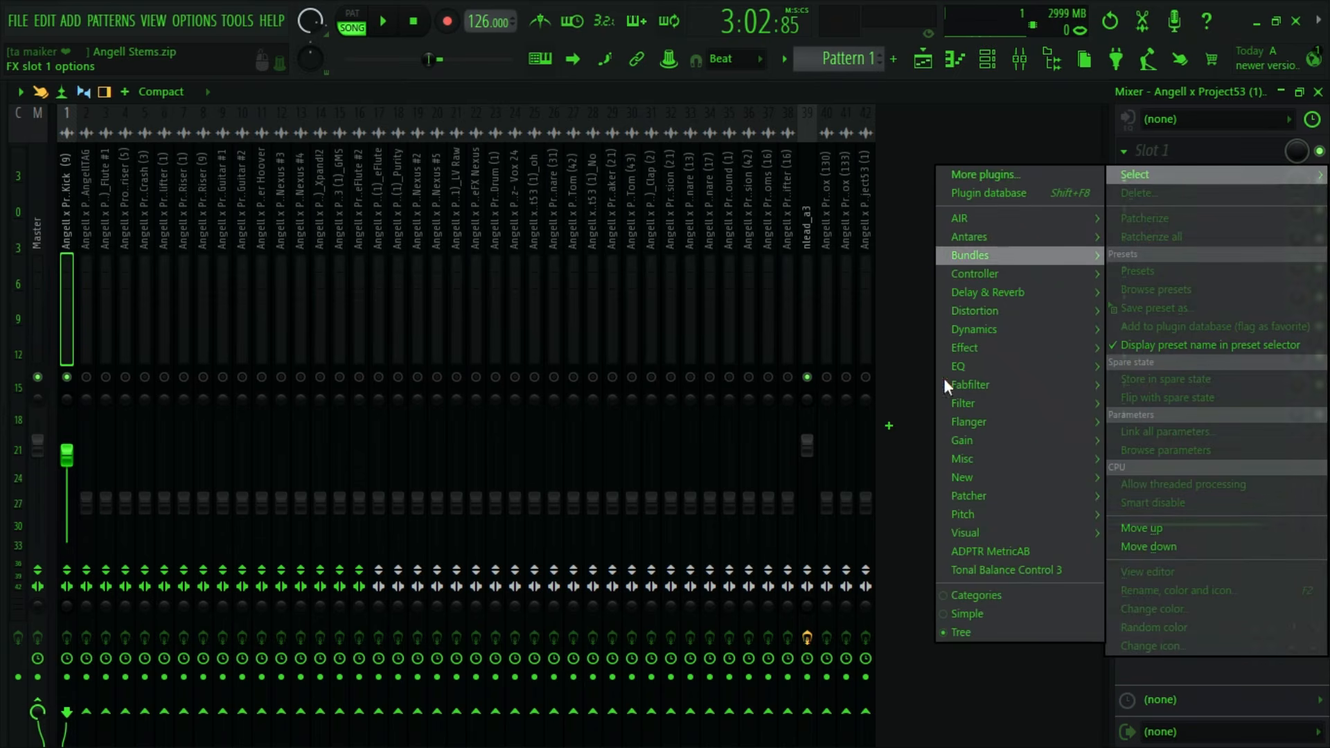
pyautogui.moveTo(971, 362)
pyautogui.click(898, 385)
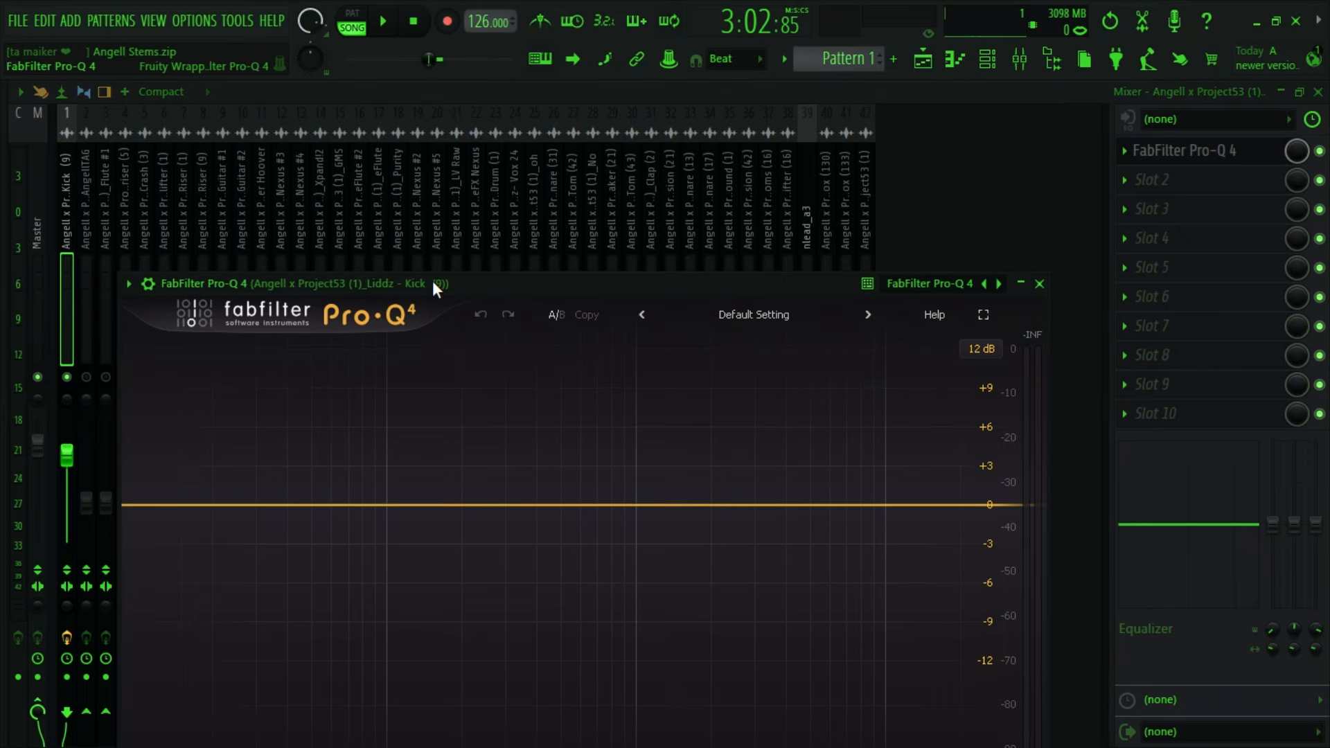
pyautogui.moveTo(432, 281); pyautogui.dragTo(505, 135)
pyautogui.click(383, 21)
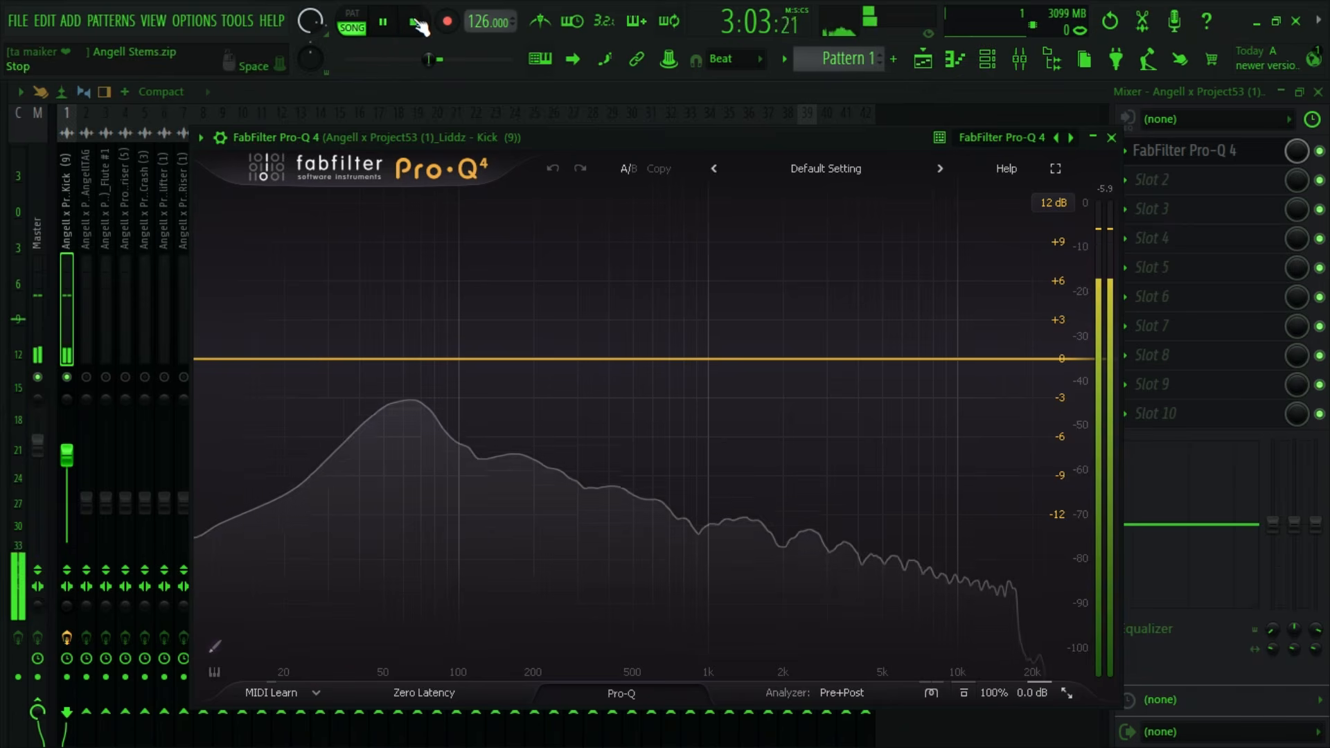
# - Add a bell band at about 533 Hz with roughly 6.4 dB of boost to the kick's EQ curve
pyautogui.click(415, 22)
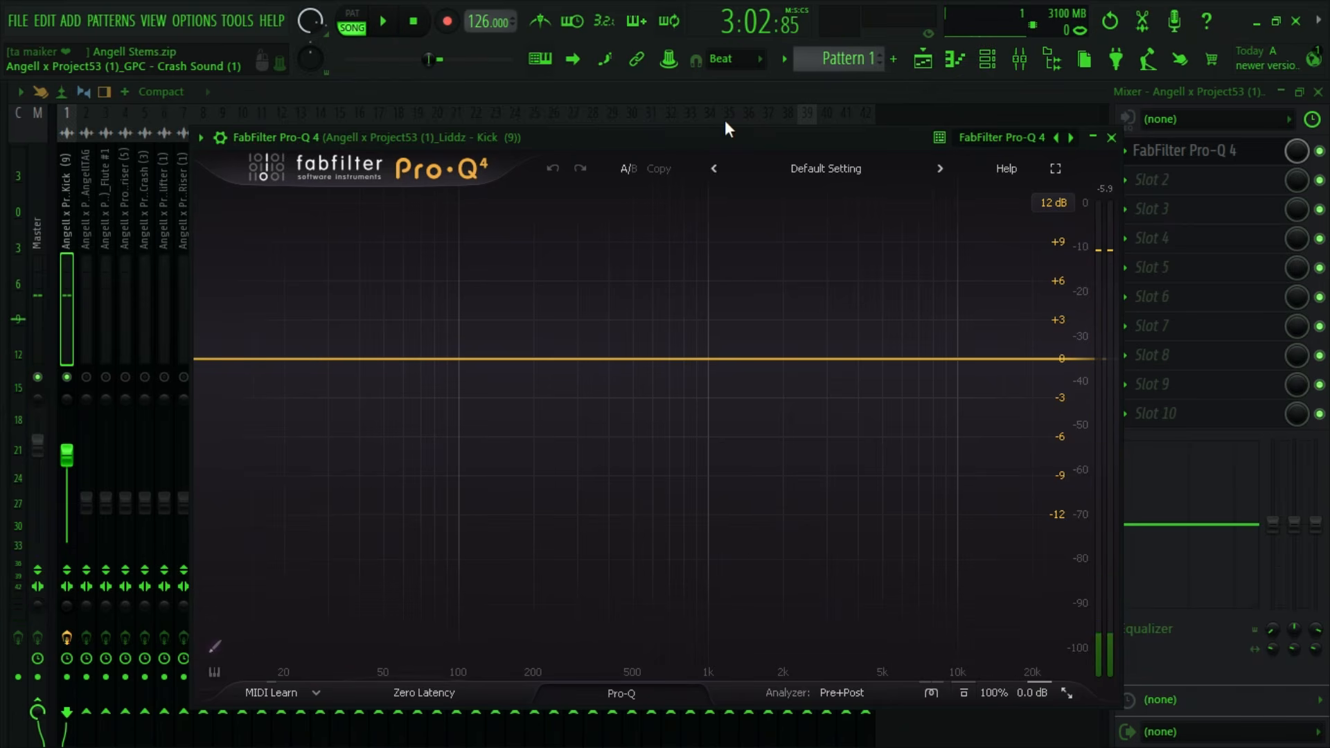
pyautogui.moveTo(627, 137); pyautogui.dragTo(498, 147)
pyautogui.press('space')
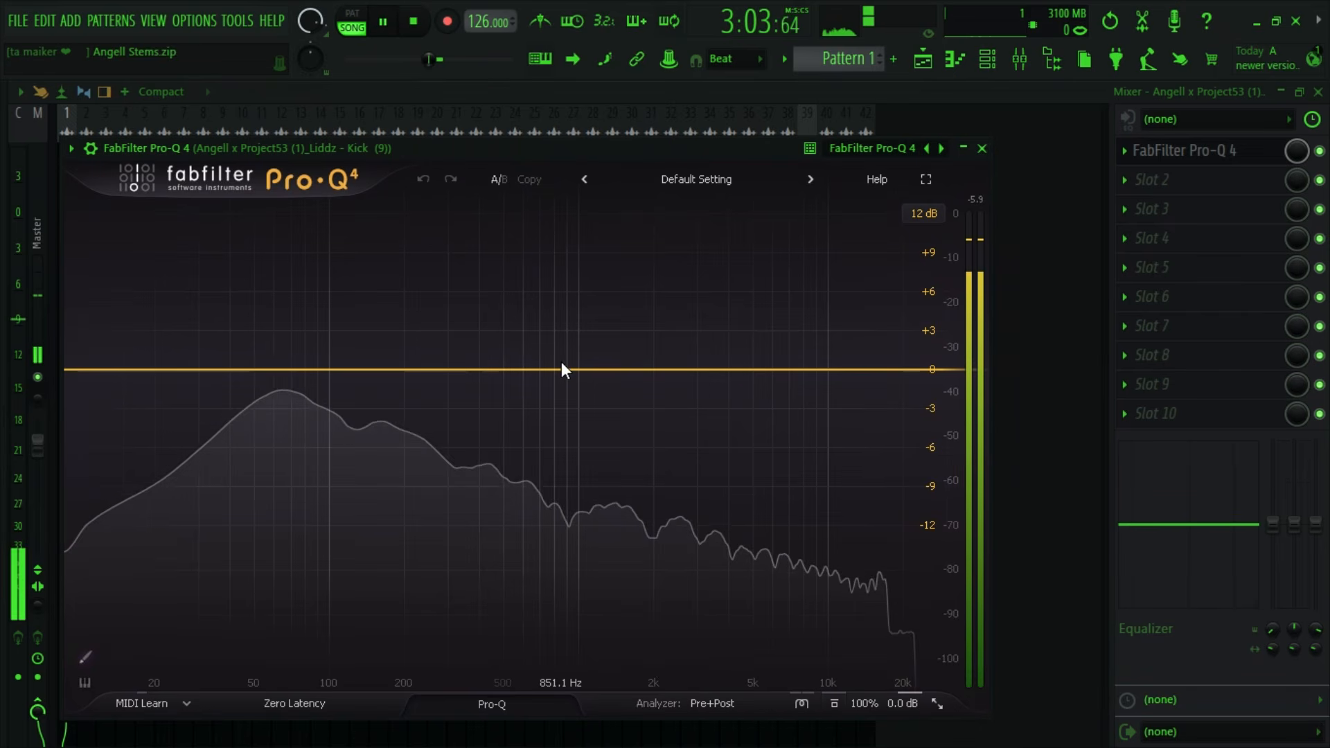
pyautogui.press('space')
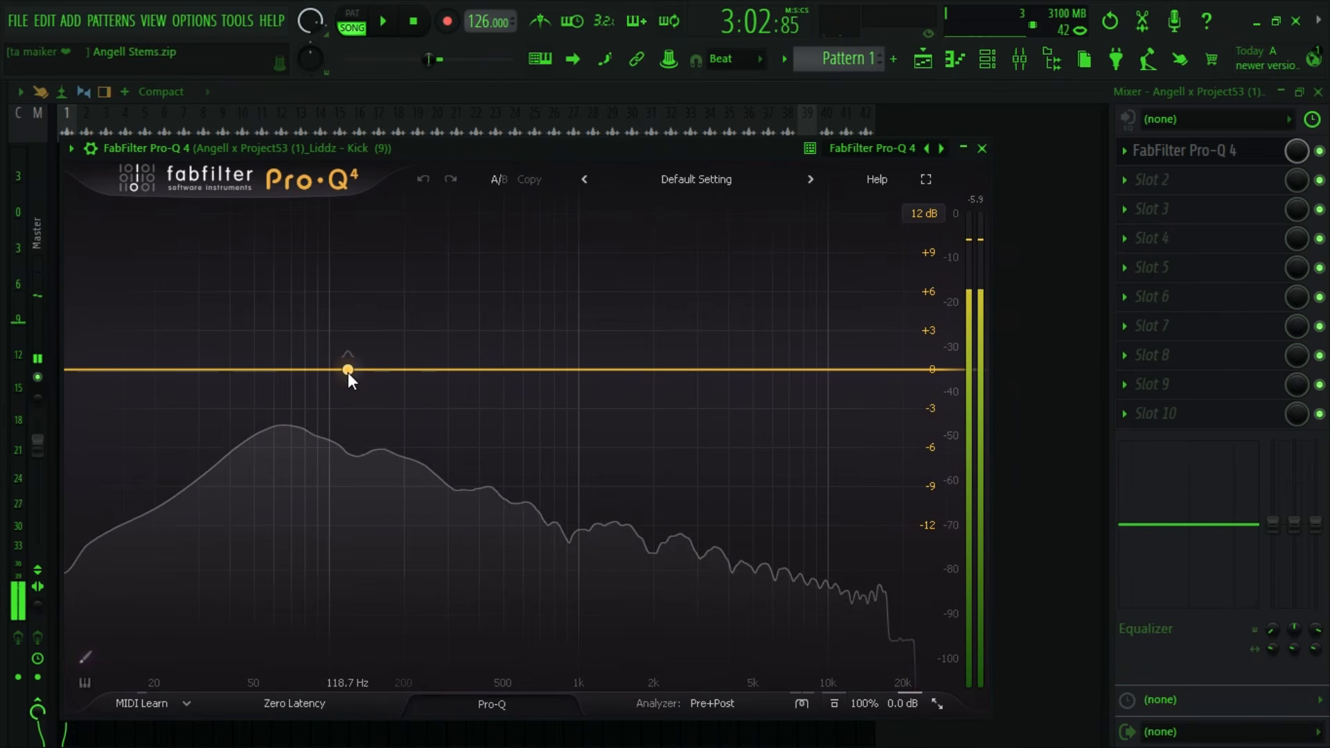
pyautogui.press('space')
pyautogui.moveTo(348, 372); pyautogui.dragTo(510, 290)
pyautogui.press('space')
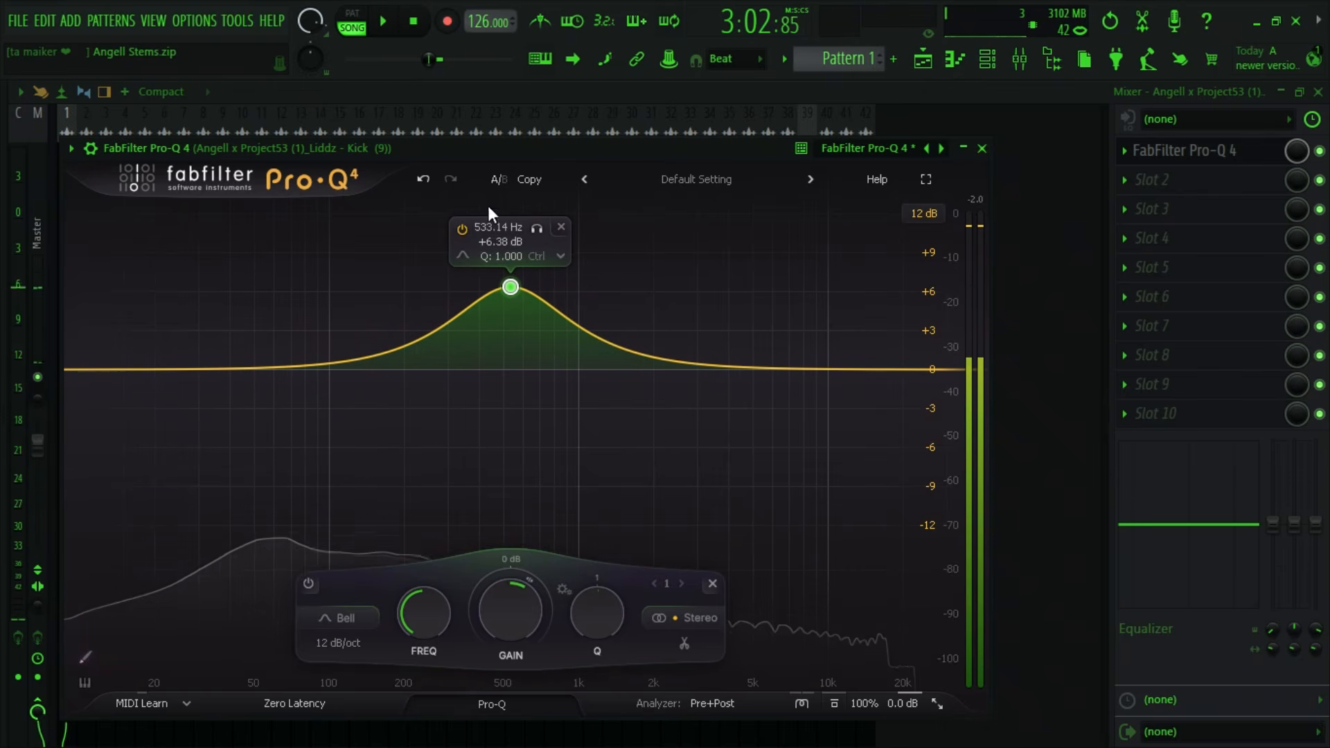
# - Set the 533 Hz band to a -2.84 dB gain with further dynamic reduction and a Q of about 0.79 while playing the section
pyautogui.moveTo(505, 151); pyautogui.dragTo(508, 95)
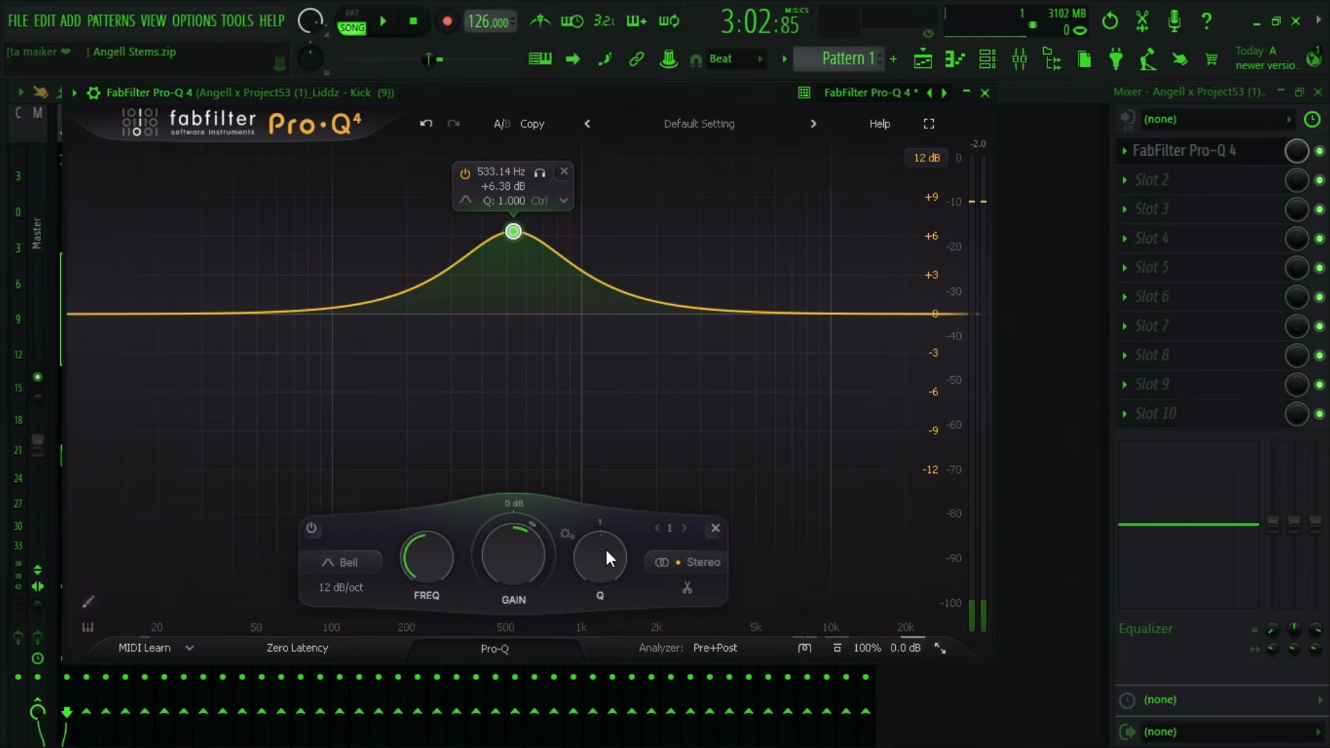
pyautogui.moveTo(605, 547)
pyautogui.mouseDown()
pyautogui.moveTo(580, 588)
pyautogui.moveTo(596, 523)
pyautogui.moveTo(597, 538)
pyautogui.mouseUp()
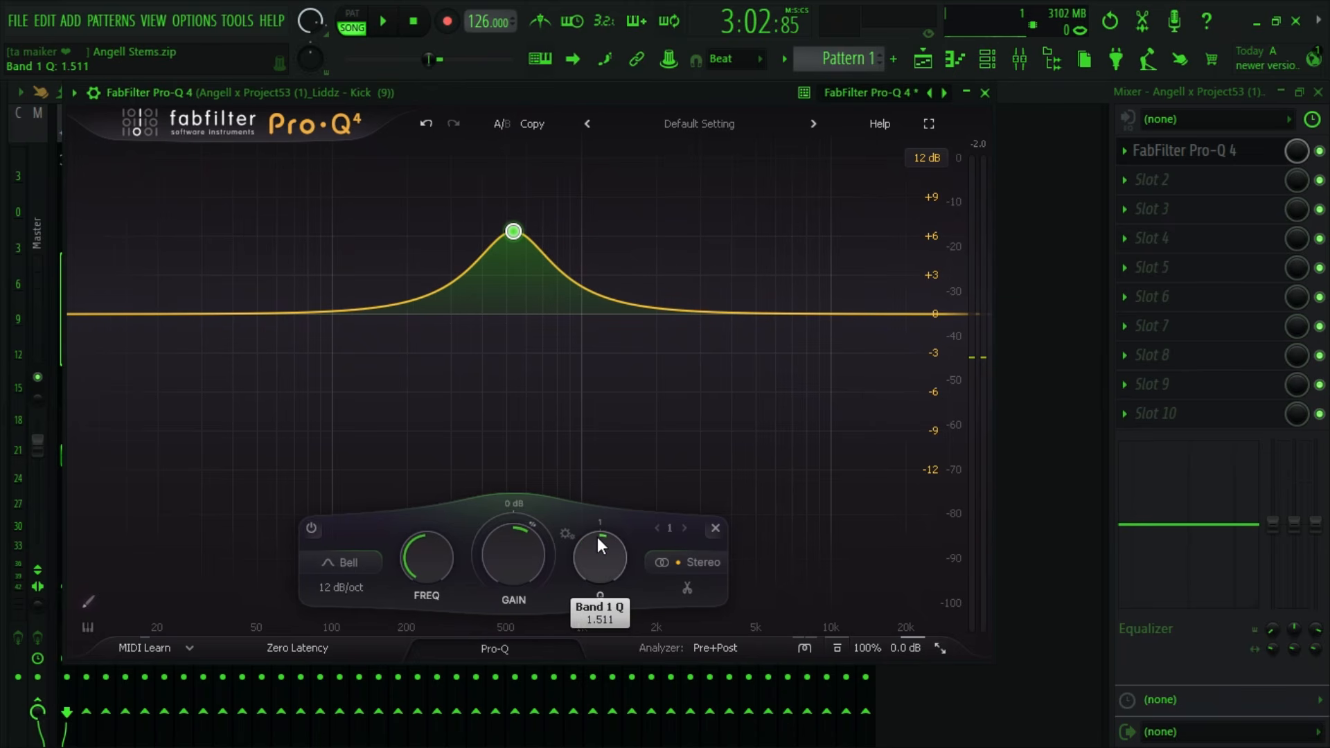
pyautogui.moveTo(513, 579); pyautogui.dragTo(506, 647)
pyautogui.press('space')
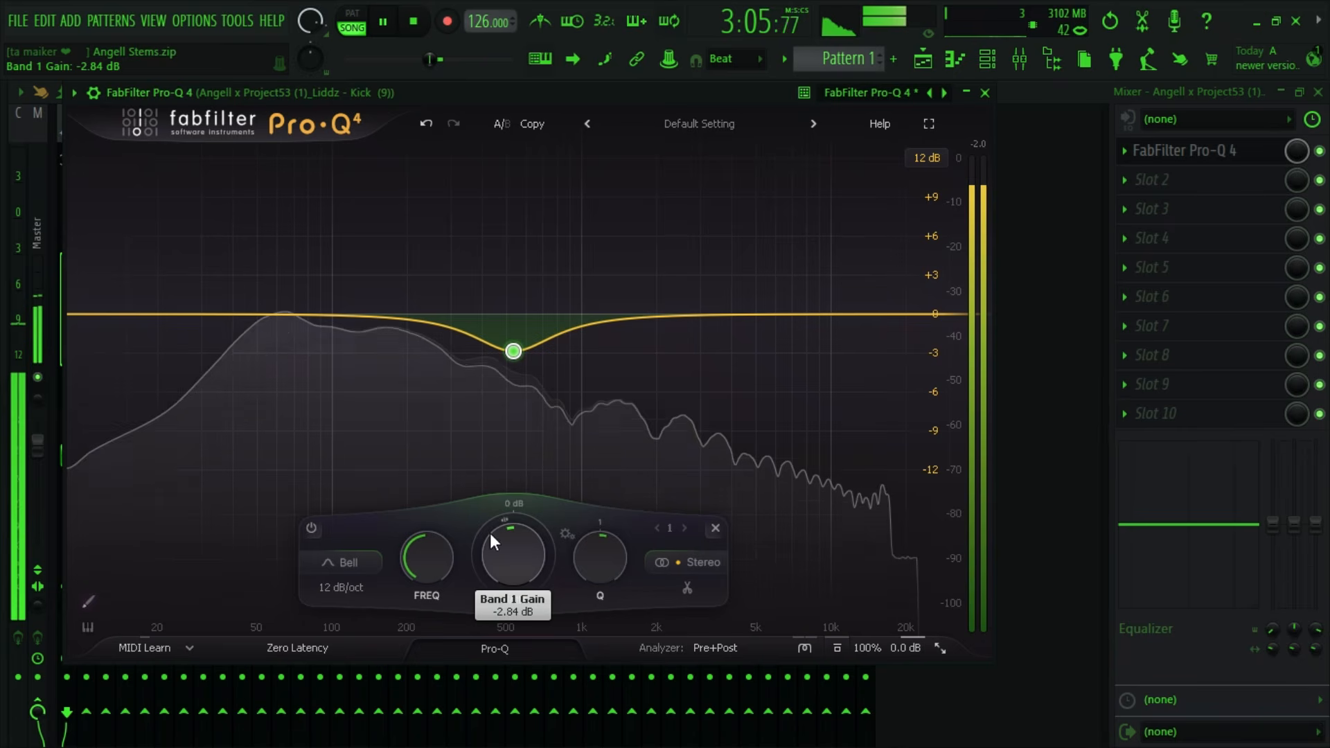
pyautogui.moveTo(480, 545); pyautogui.dragTo(478, 562)
pyautogui.moveTo(604, 557); pyautogui.dragTo(612, 585)
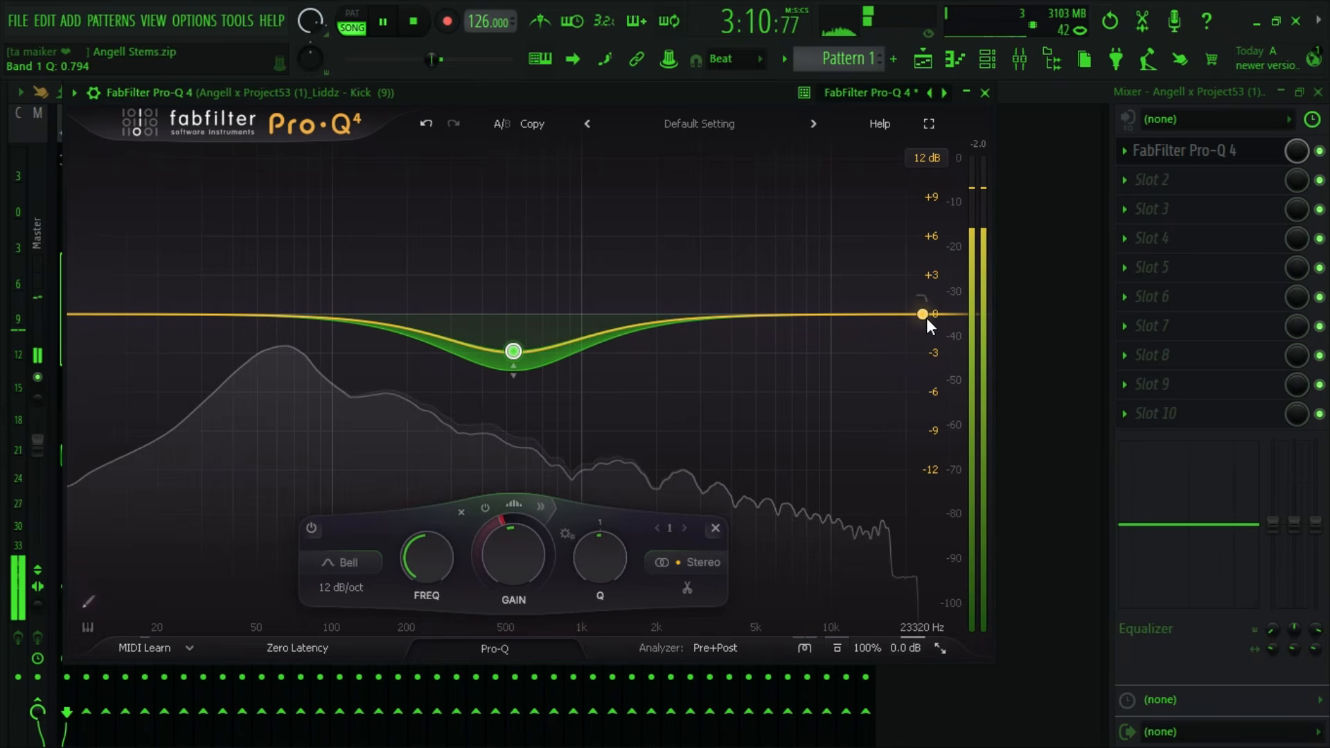
pyautogui.press('space')
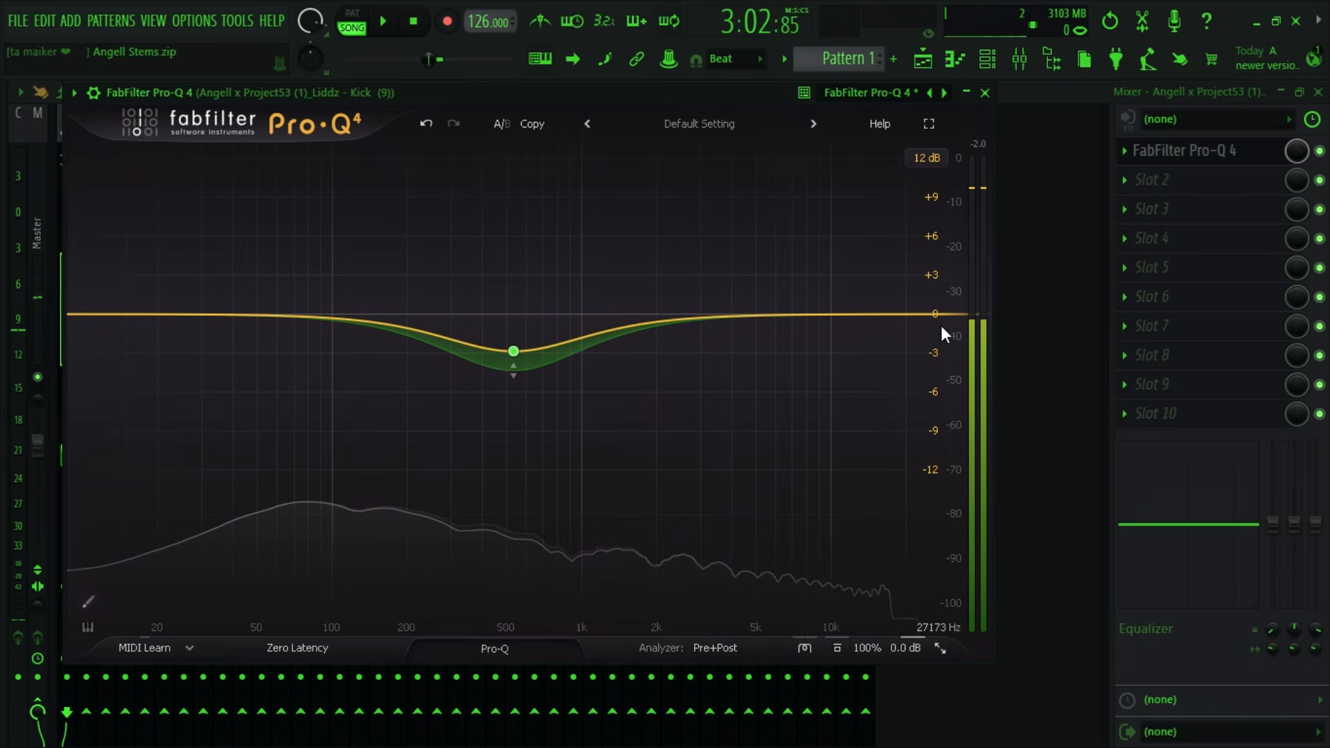
# - Add an 18 dB/oct High Cut band to the kick's EQ and tune it to about 17068 Hz with a Q of 0.407
pyautogui.moveTo(941, 327); pyautogui.dragTo(944, 363)
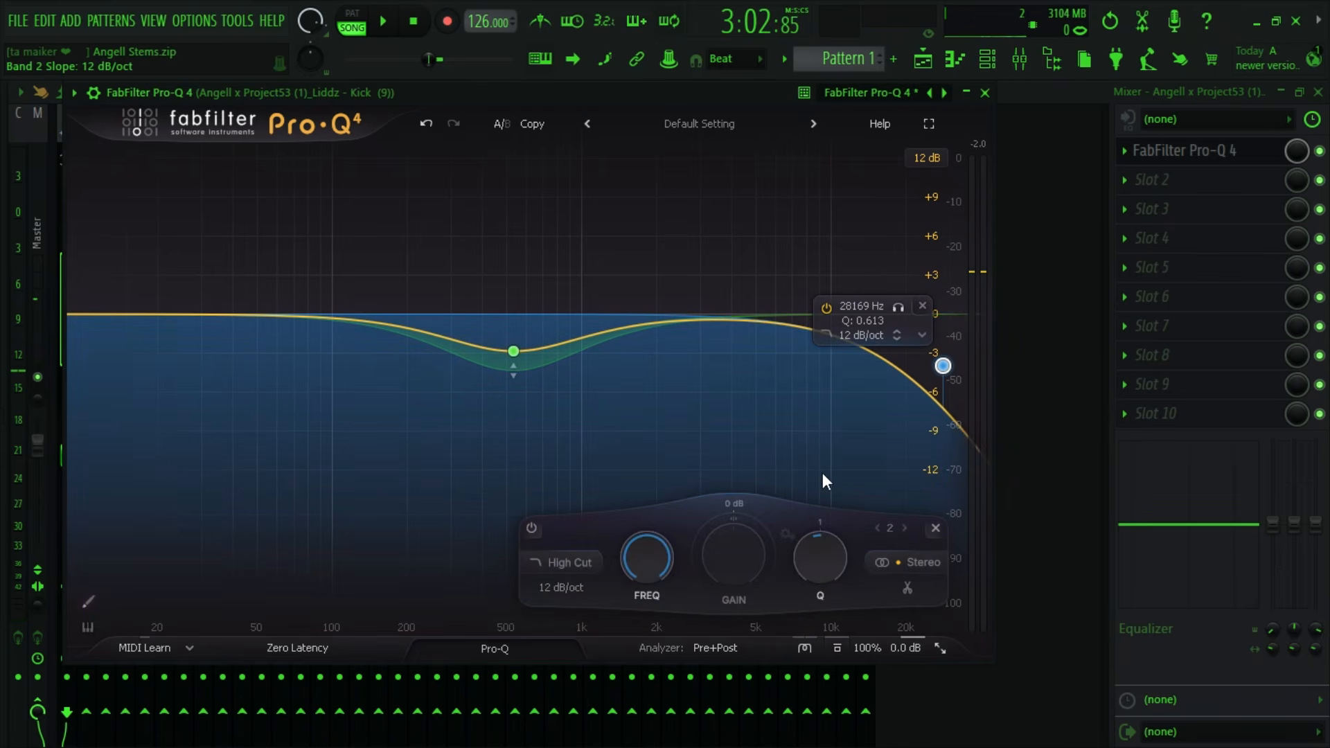
pyautogui.moveTo(816, 557)
pyautogui.mouseDown()
pyautogui.moveTo(809, 601)
pyautogui.moveTo(816, 567)
pyautogui.mouseUp()
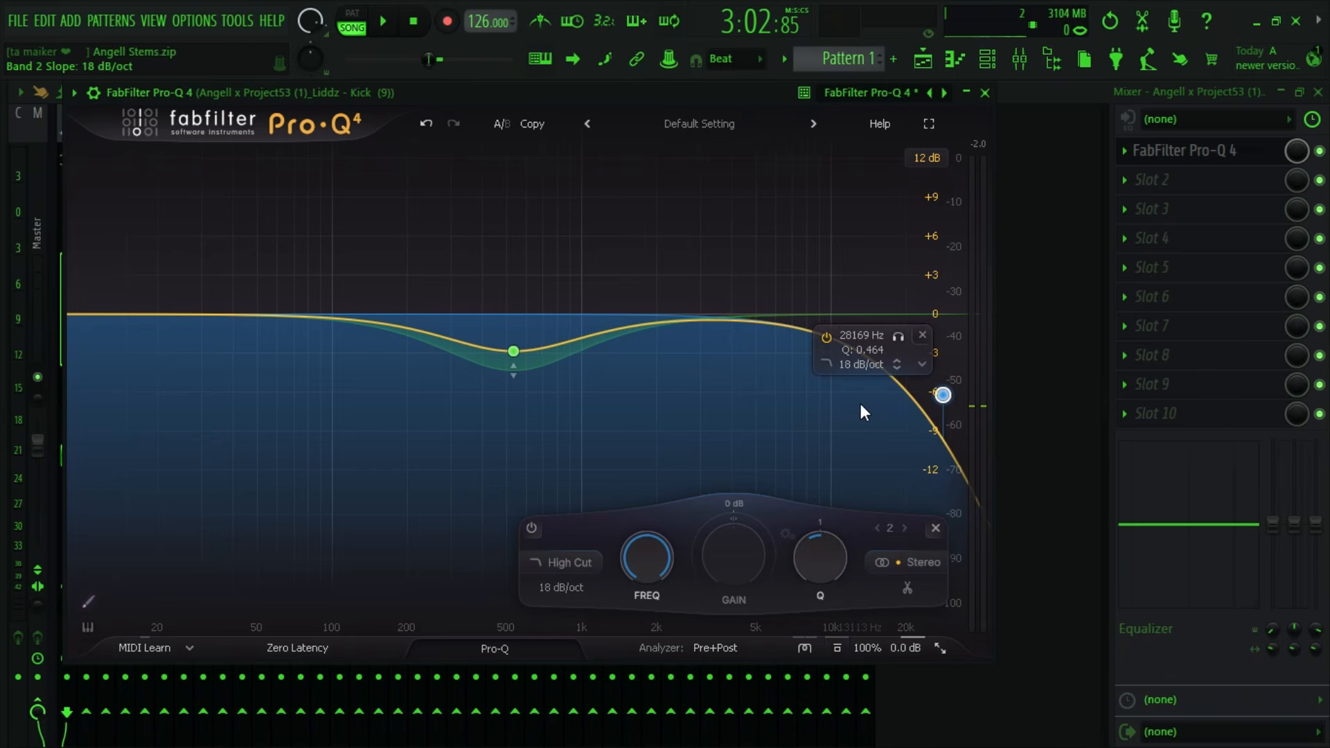
pyautogui.scroll(-10, 648, 559)
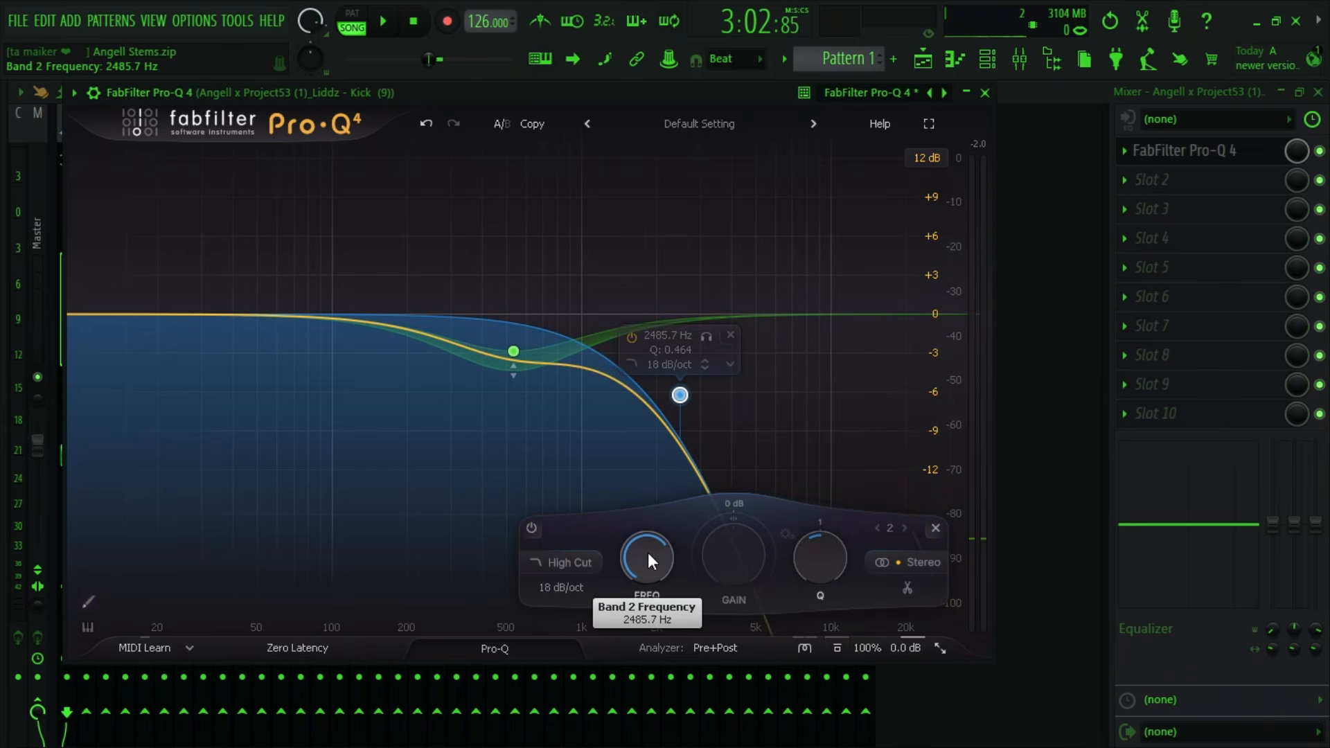
pyautogui.moveTo(647, 552); pyautogui.dragTo(662, 504)
pyautogui.press('space')
pyautogui.scroll(-3, 820, 550)
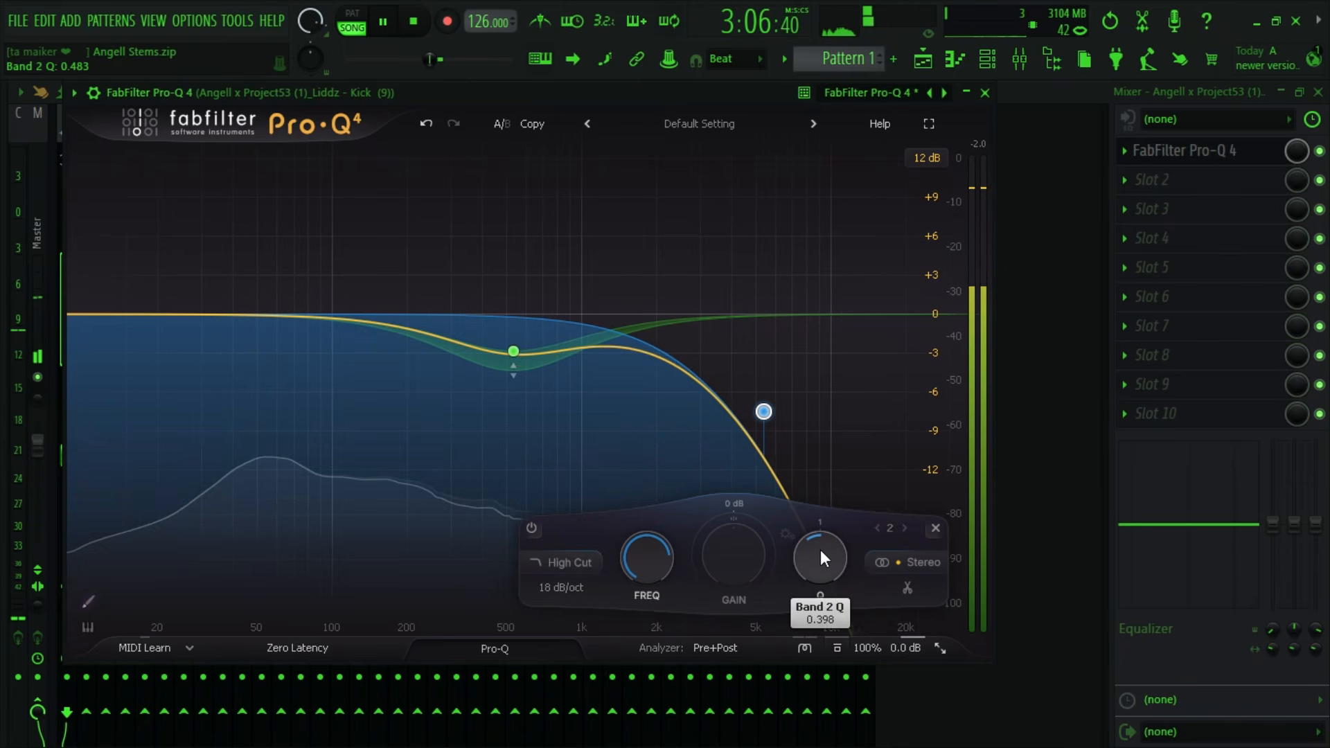
pyautogui.scroll(3, 821, 555)
pyautogui.moveTo(649, 566); pyautogui.dragTo(664, 540)
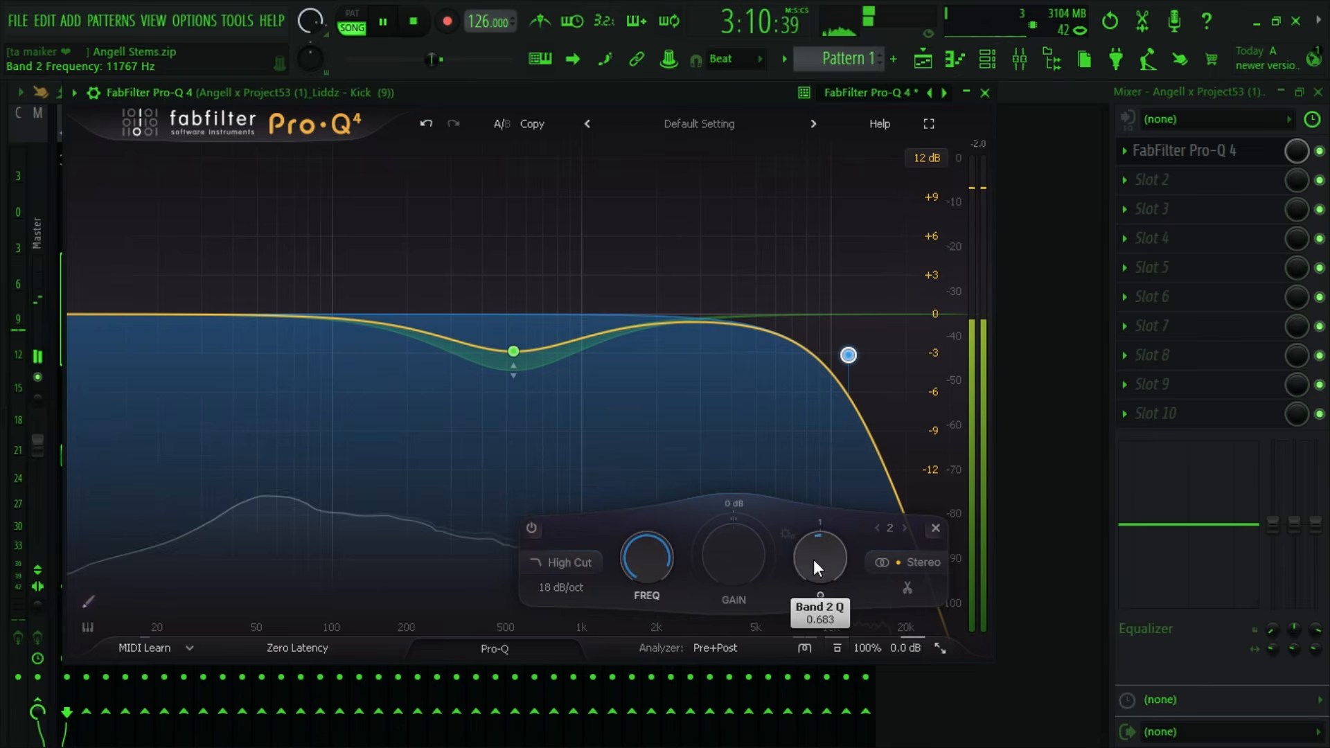
pyautogui.moveTo(815, 561); pyautogui.dragTo(804, 592)
pyautogui.moveTo(662, 552); pyautogui.dragTo(667, 538)
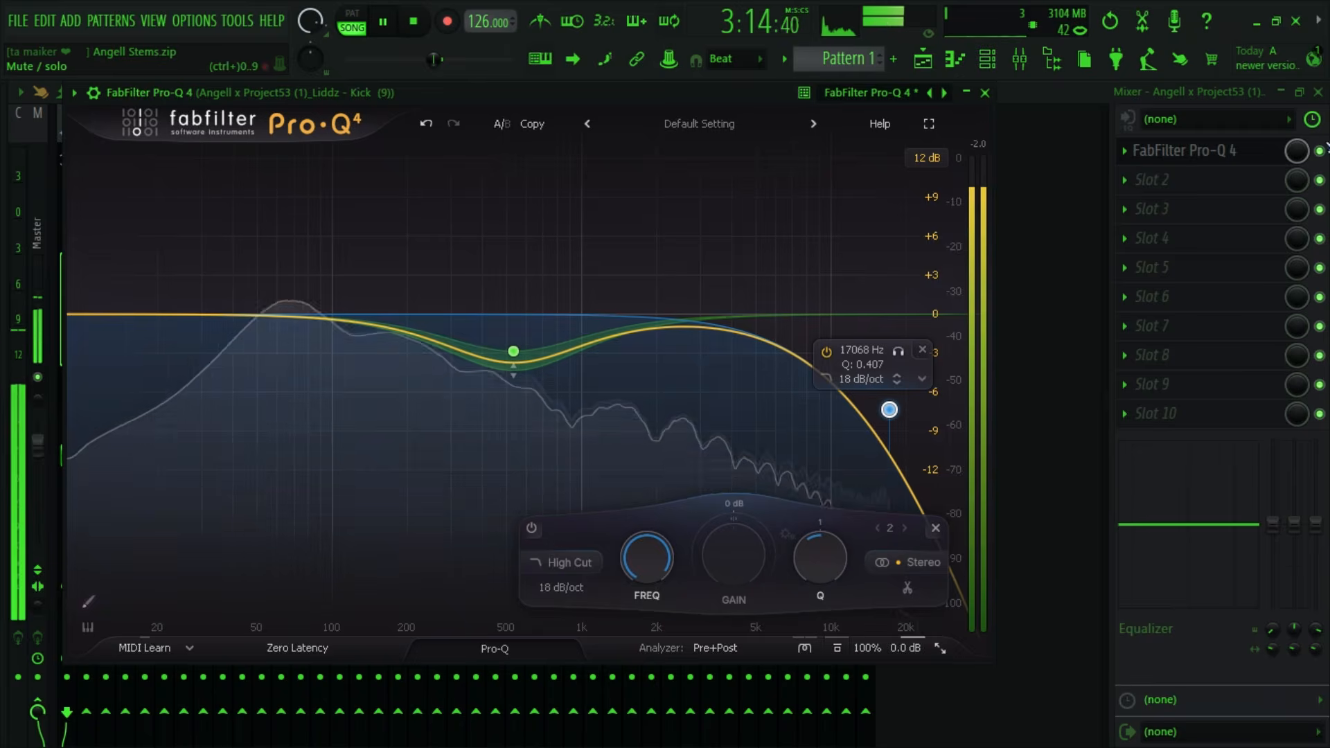
# - Compare the kick with Pro-Q 4 bypassed and enabled during playback, leaving the EQ on and playback stopped
pyautogui.click(1318, 154)
pyautogui.click(1317, 156)
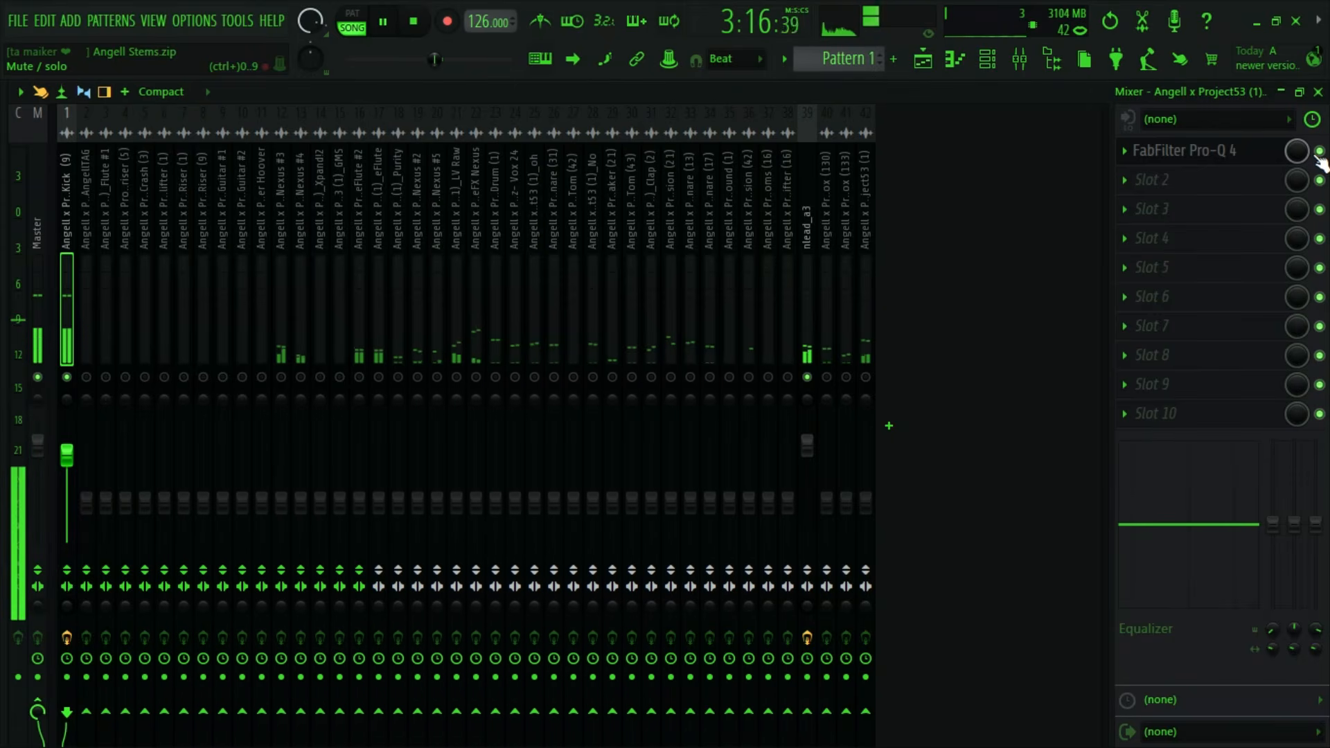
pyautogui.click(1318, 154)
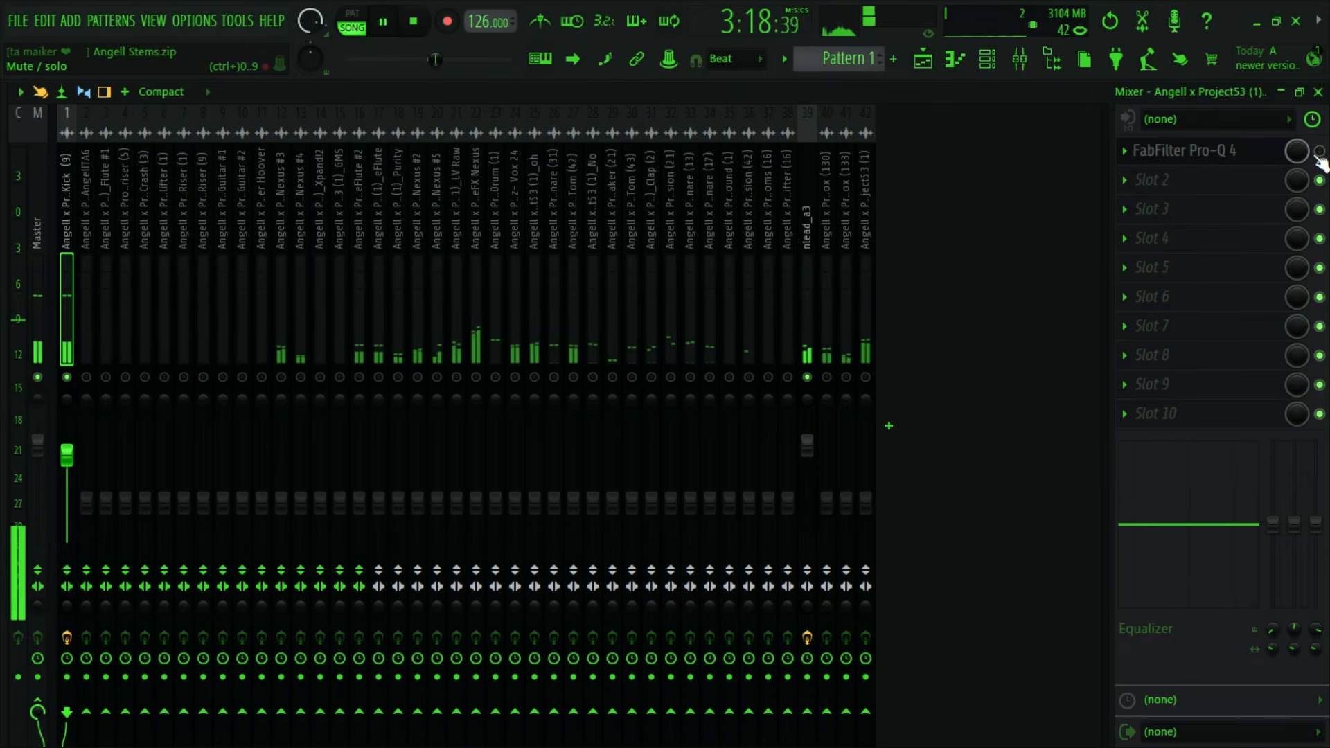
pyautogui.click(1319, 154)
pyautogui.press('space')
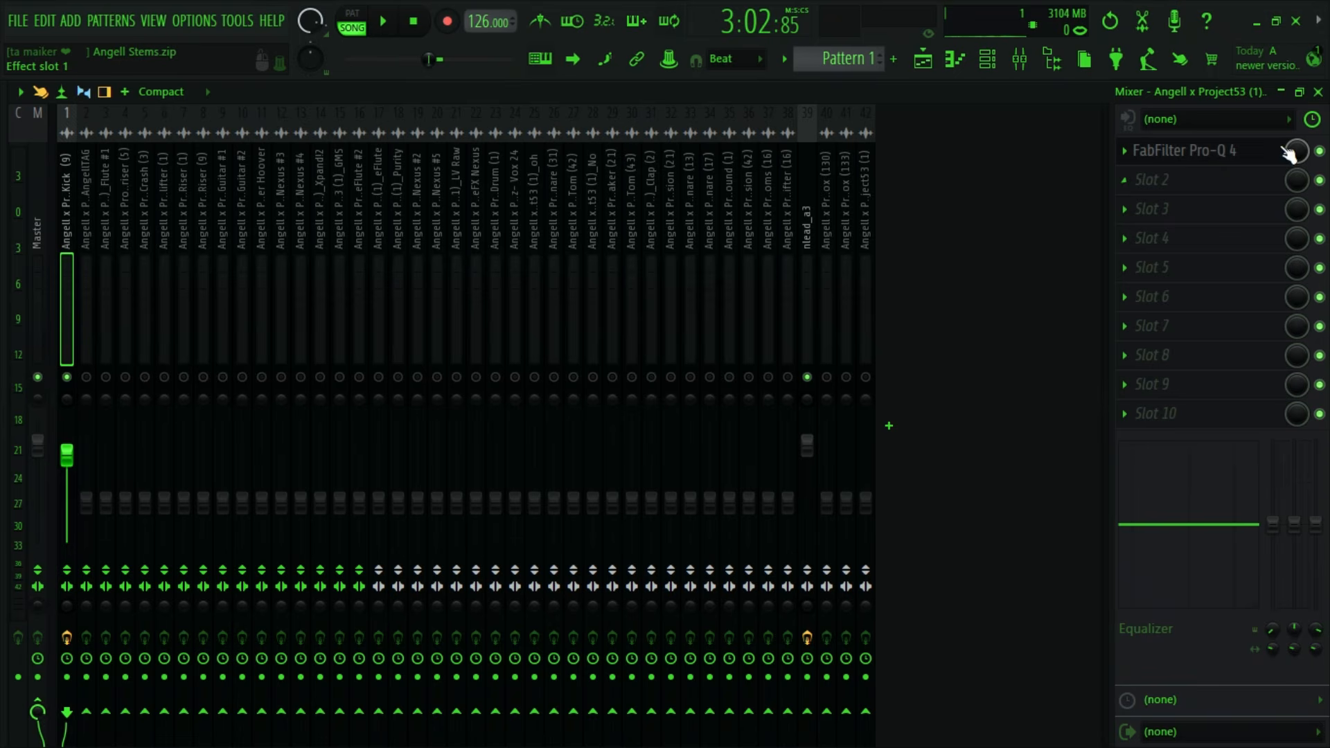
pyautogui.click(1320, 151)
pyautogui.click(1320, 151)
pyautogui.press('space')
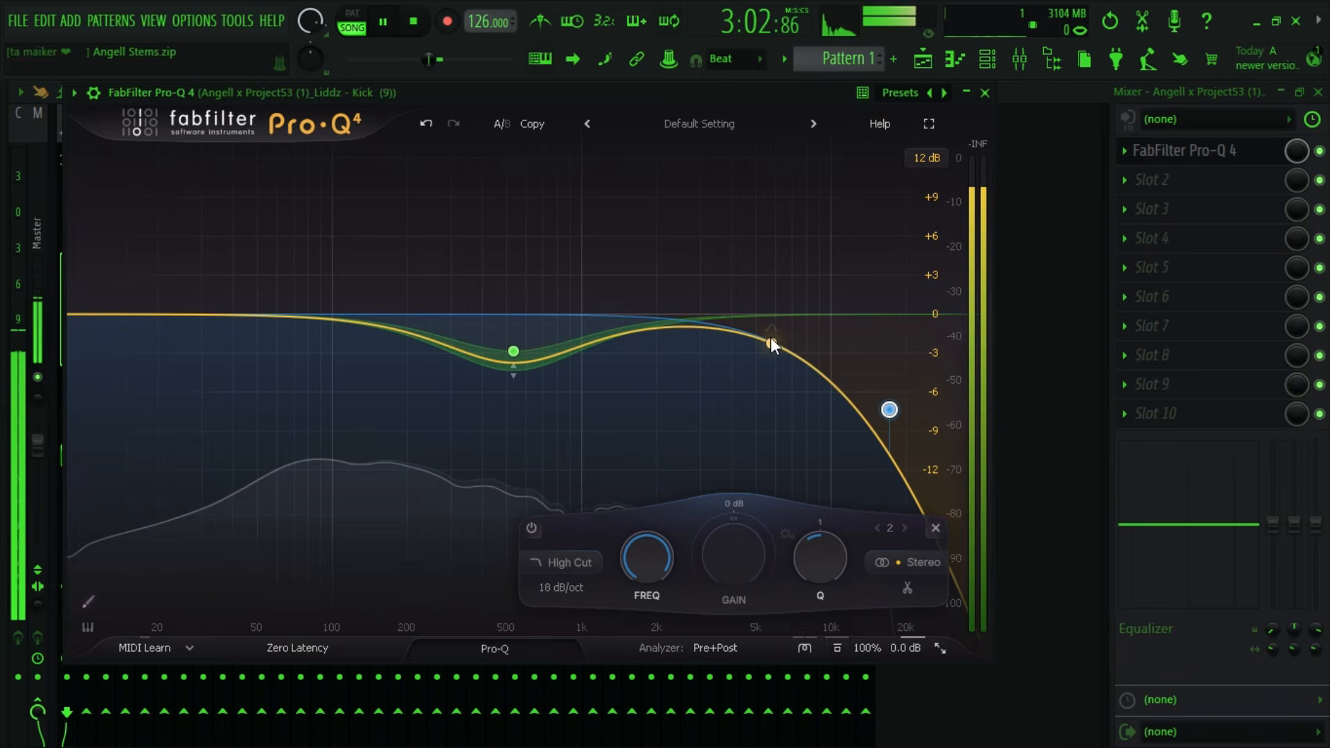
pyautogui.click(1240, 151)
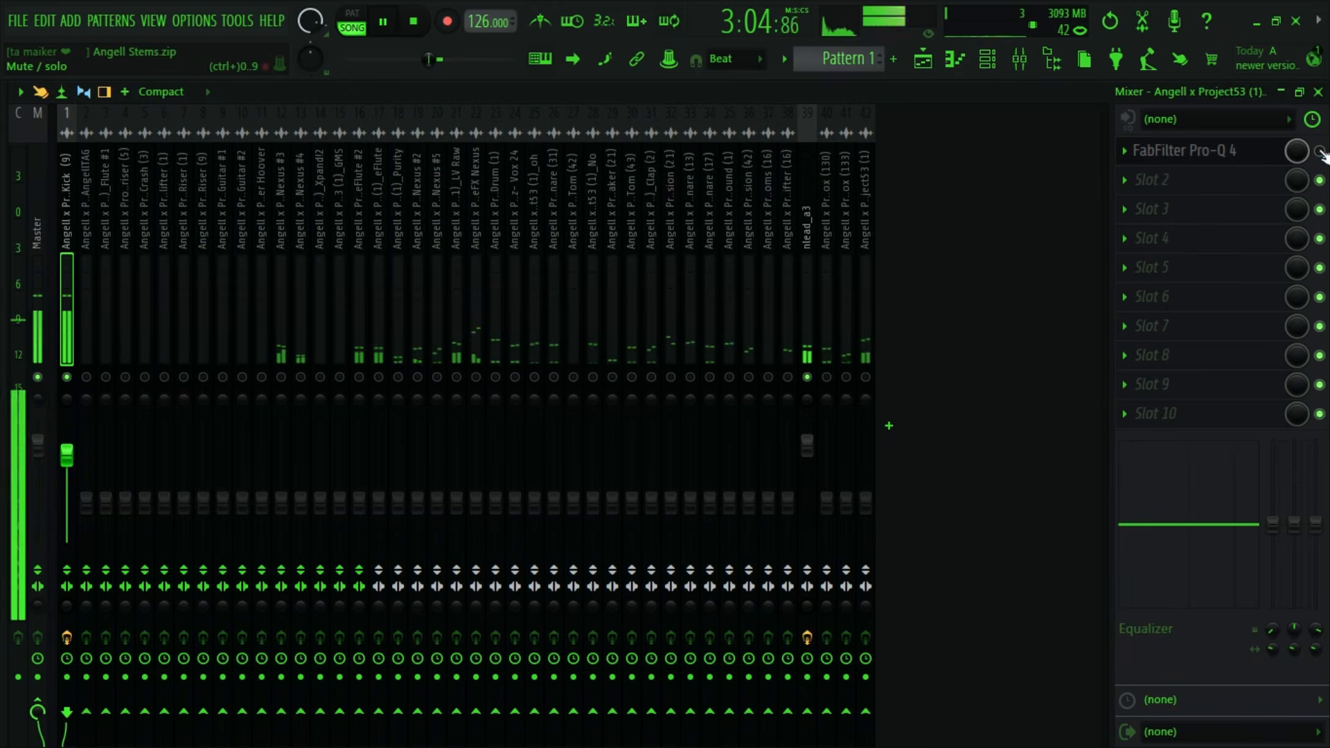
pyautogui.click(1240, 151)
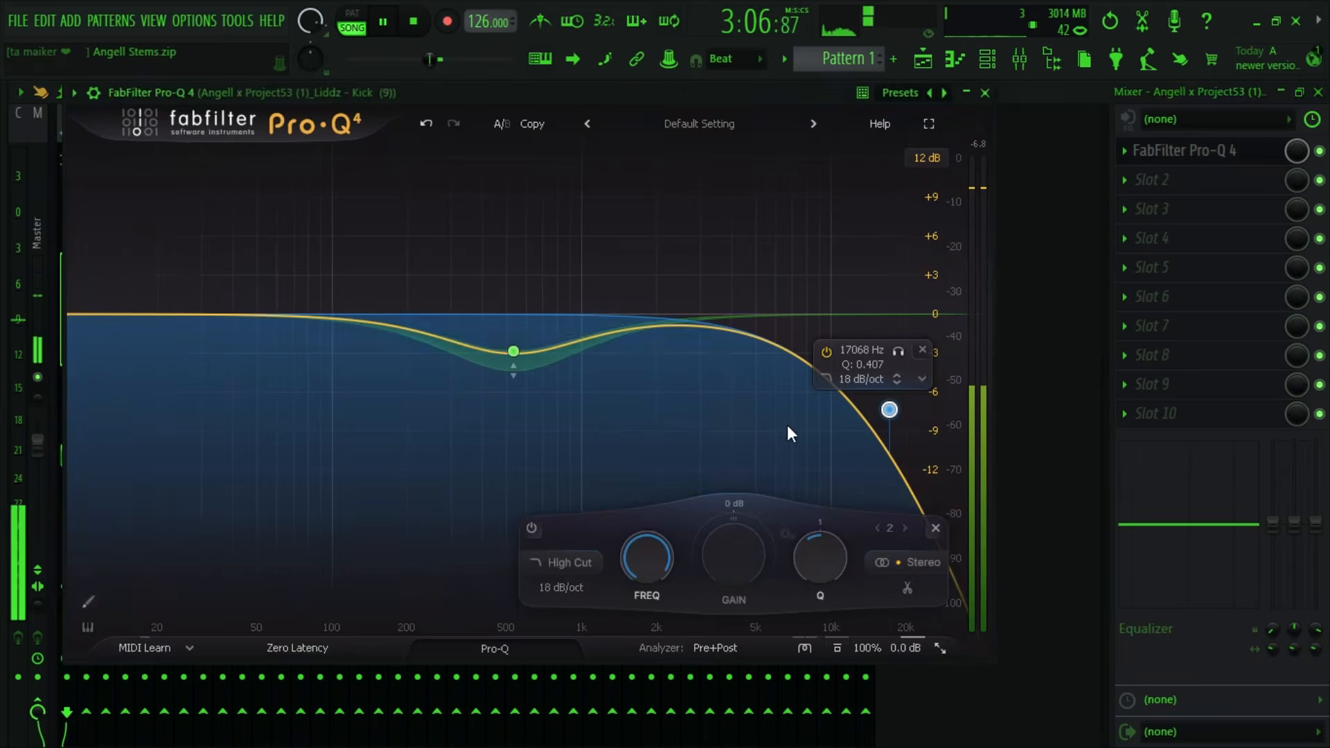
pyautogui.press('space')
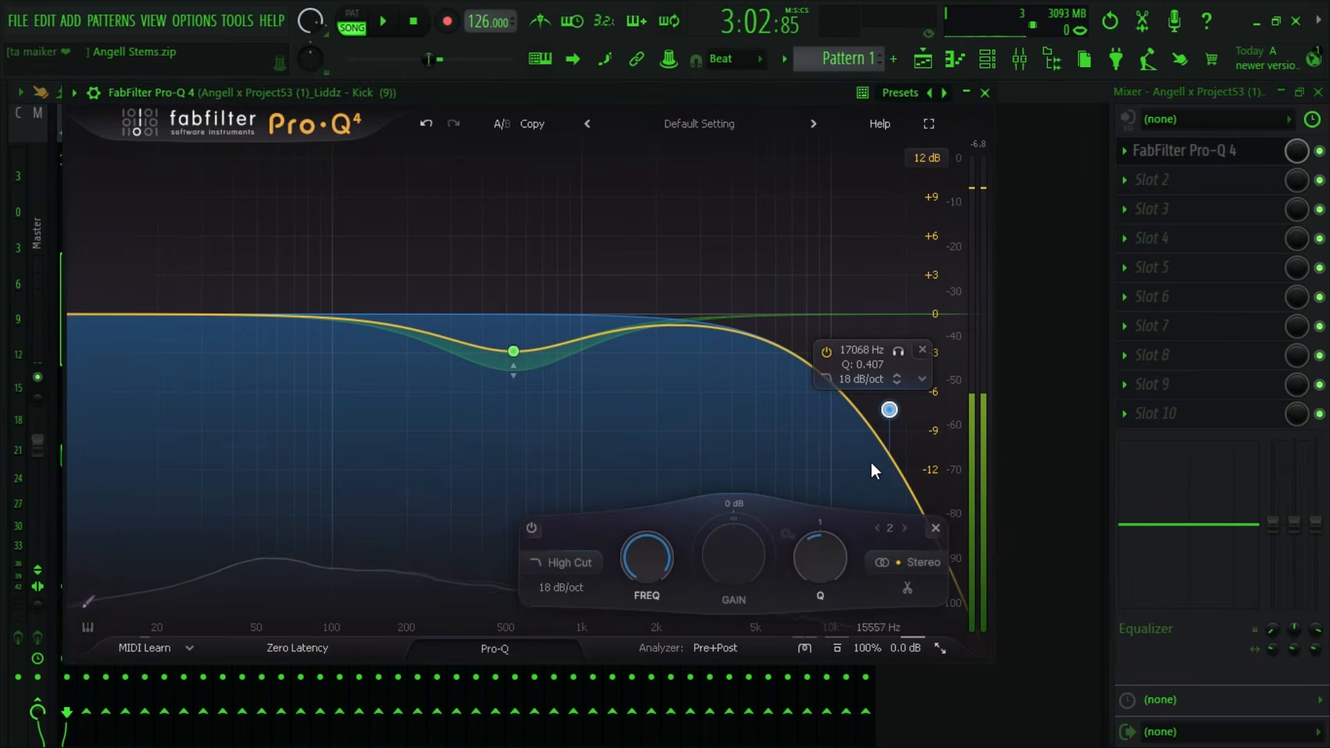
# - Lower the High Cut band to about 13640 Hz with a Q of 0.333
pyautogui.scroll(-1, 646, 568)
pyautogui.scroll(-2, 646, 568)
pyautogui.scroll(-3, 821, 559)
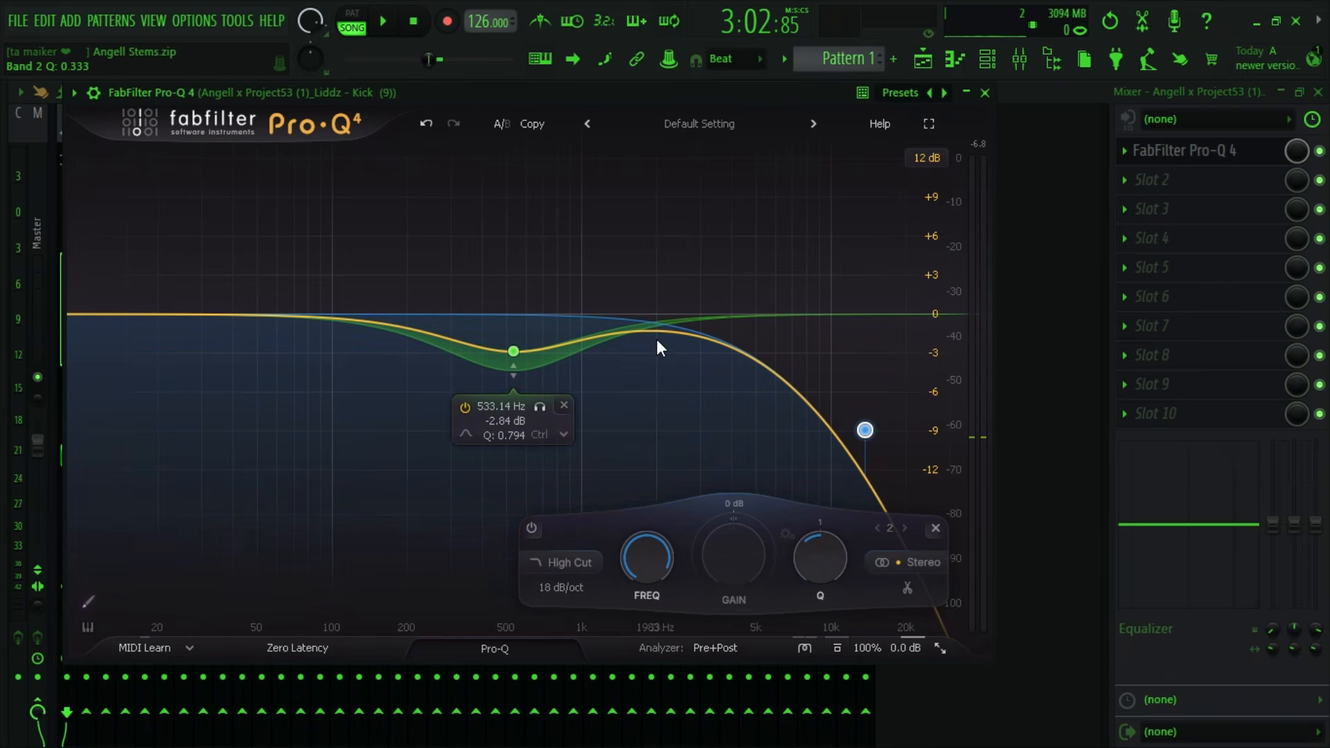
# - Add a third bell band at about 2550 Hz and shape it into a narrow cut of about 3.5 dB with a Q of about 2
pyautogui.press('space')
pyautogui.moveTo(659, 335); pyautogui.dragTo(683, 213)
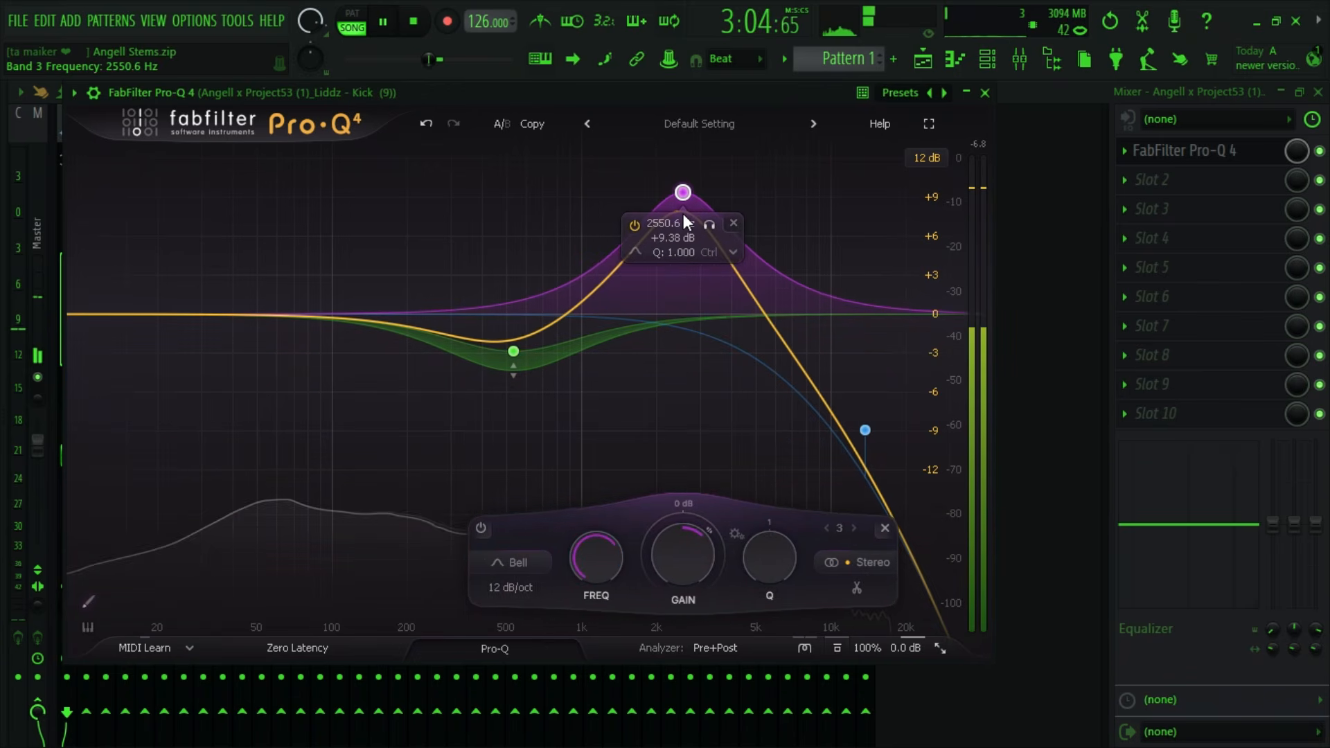
pyautogui.press('space')
pyautogui.moveTo(779, 578); pyautogui.dragTo(784, 501)
pyautogui.press('space')
pyautogui.moveTo(693, 570); pyautogui.dragTo(691, 669)
pyautogui.moveTo(783, 557); pyautogui.dragTo(783, 604)
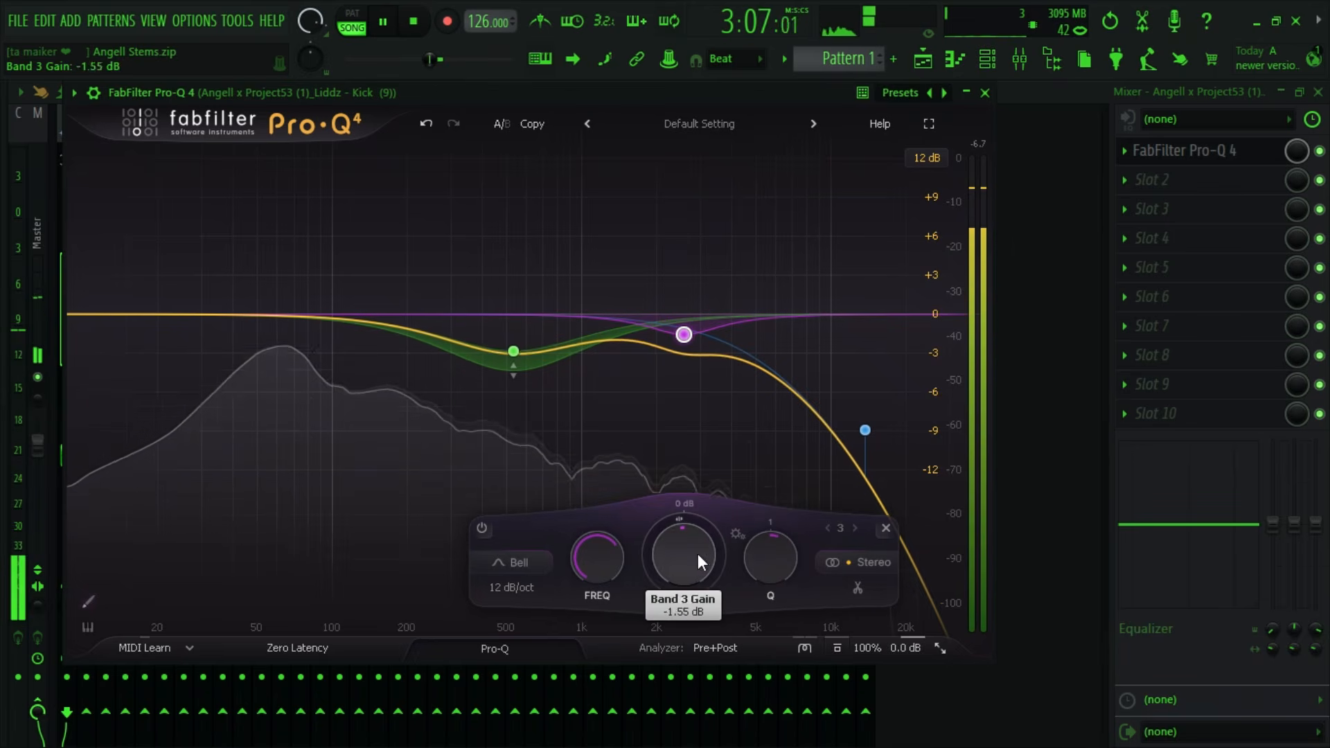
pyautogui.moveTo(697, 554); pyautogui.dragTo(775, 572)
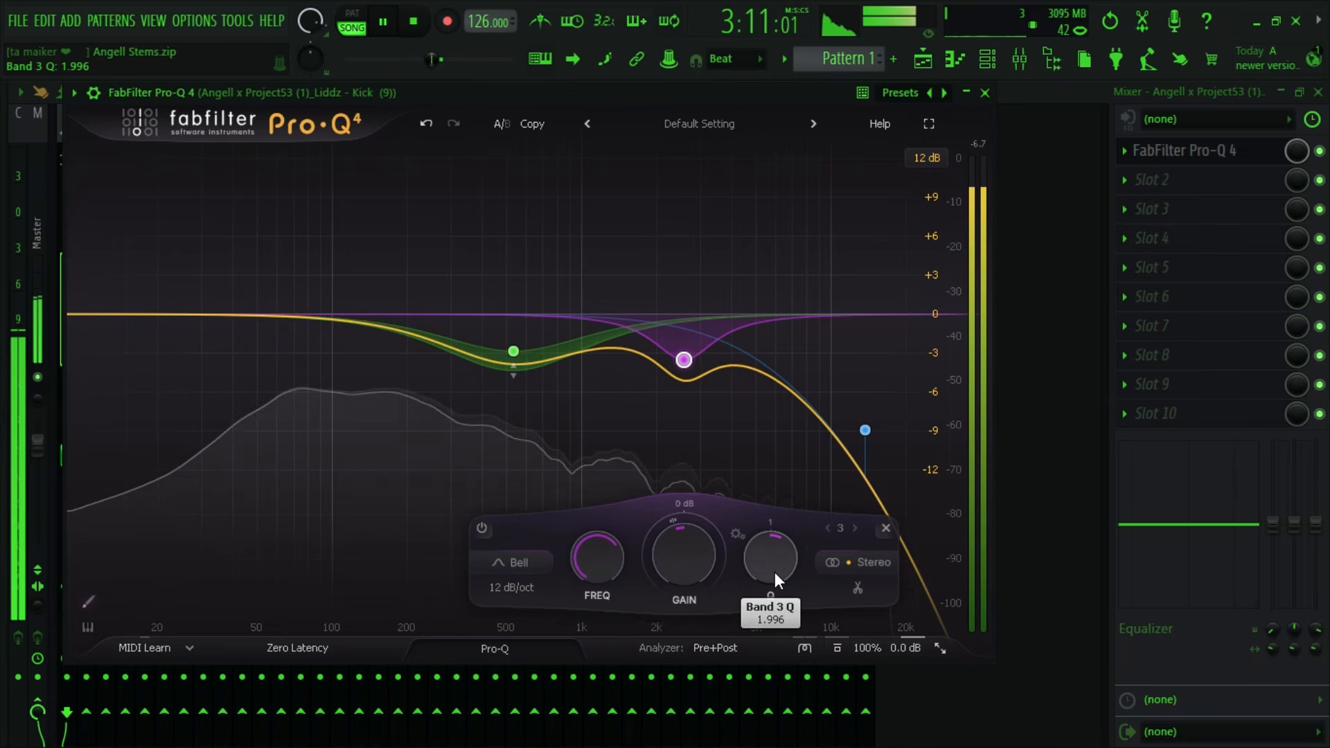
# - Compare the kick with the EQ bypassed and enabled, and replay the section while viewing its spectrum
pyautogui.click(1320, 150)
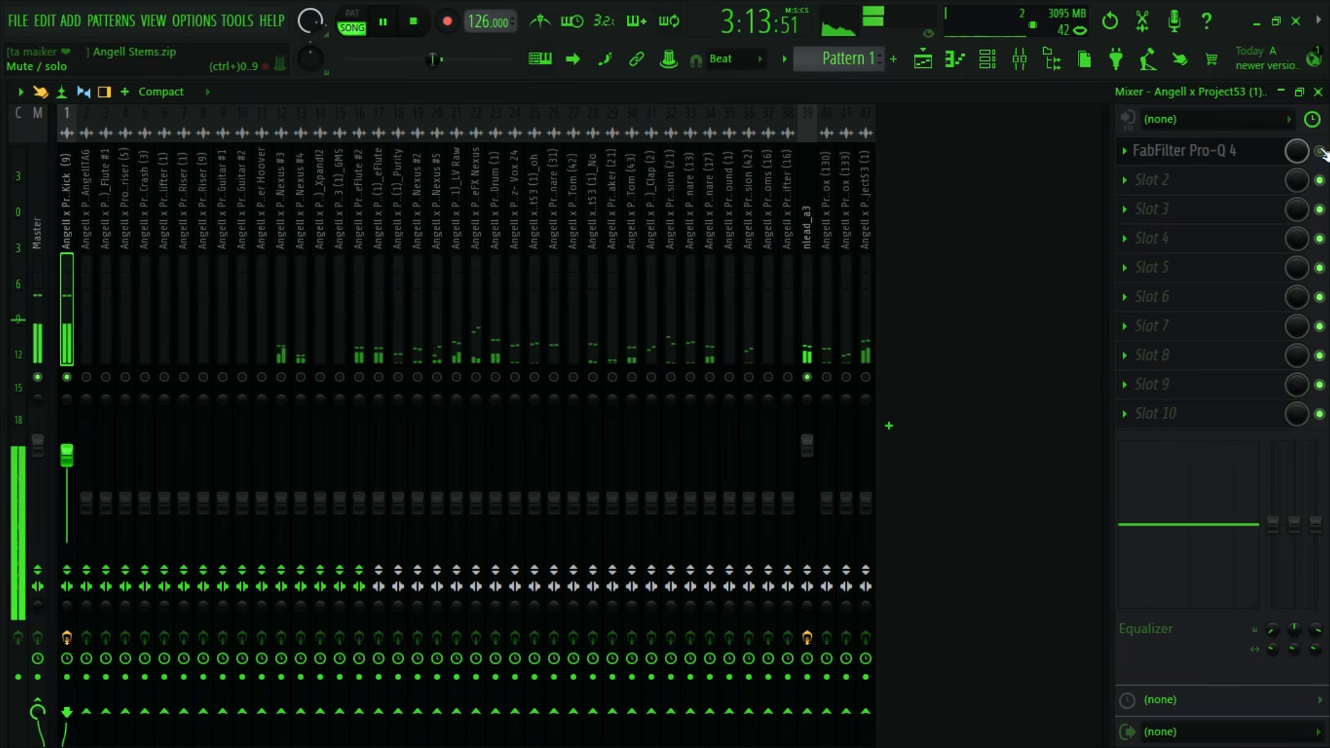
pyautogui.press('space')
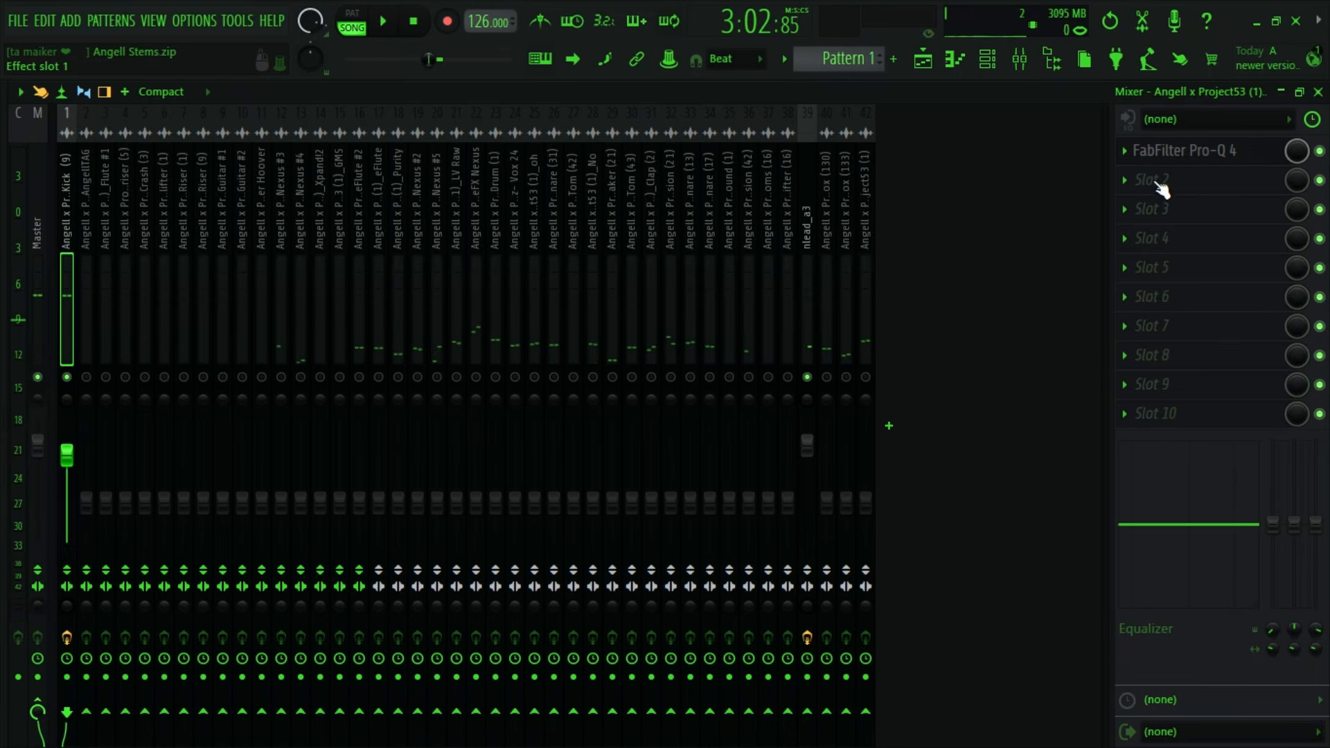
pyautogui.click(1165, 154)
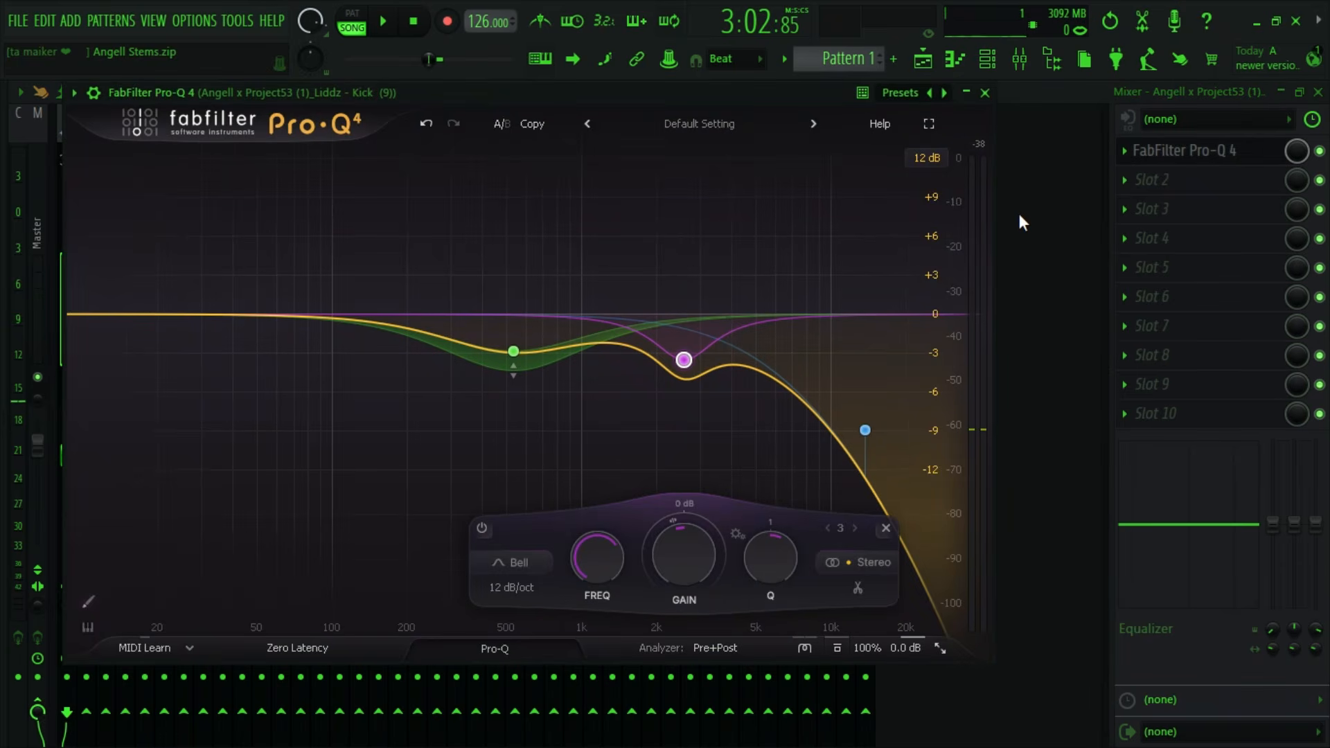
pyautogui.press('space')
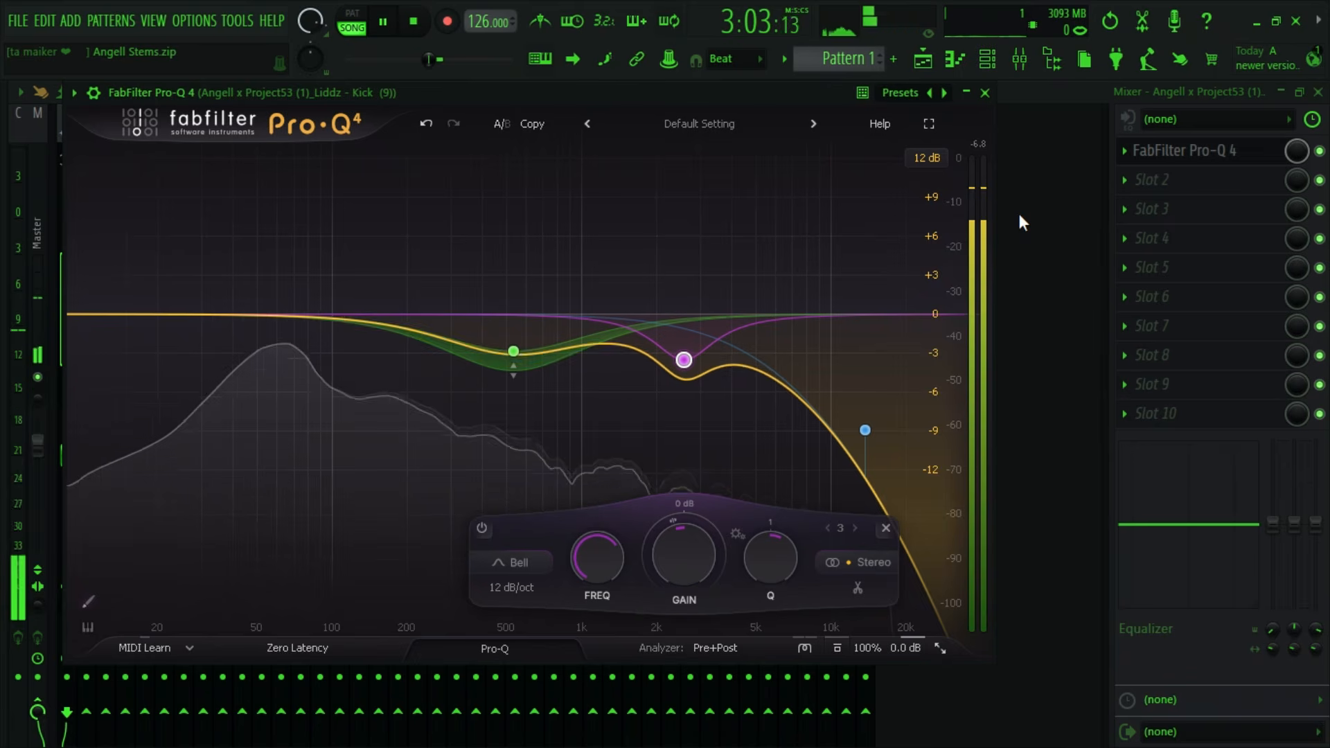
pyautogui.press('space')
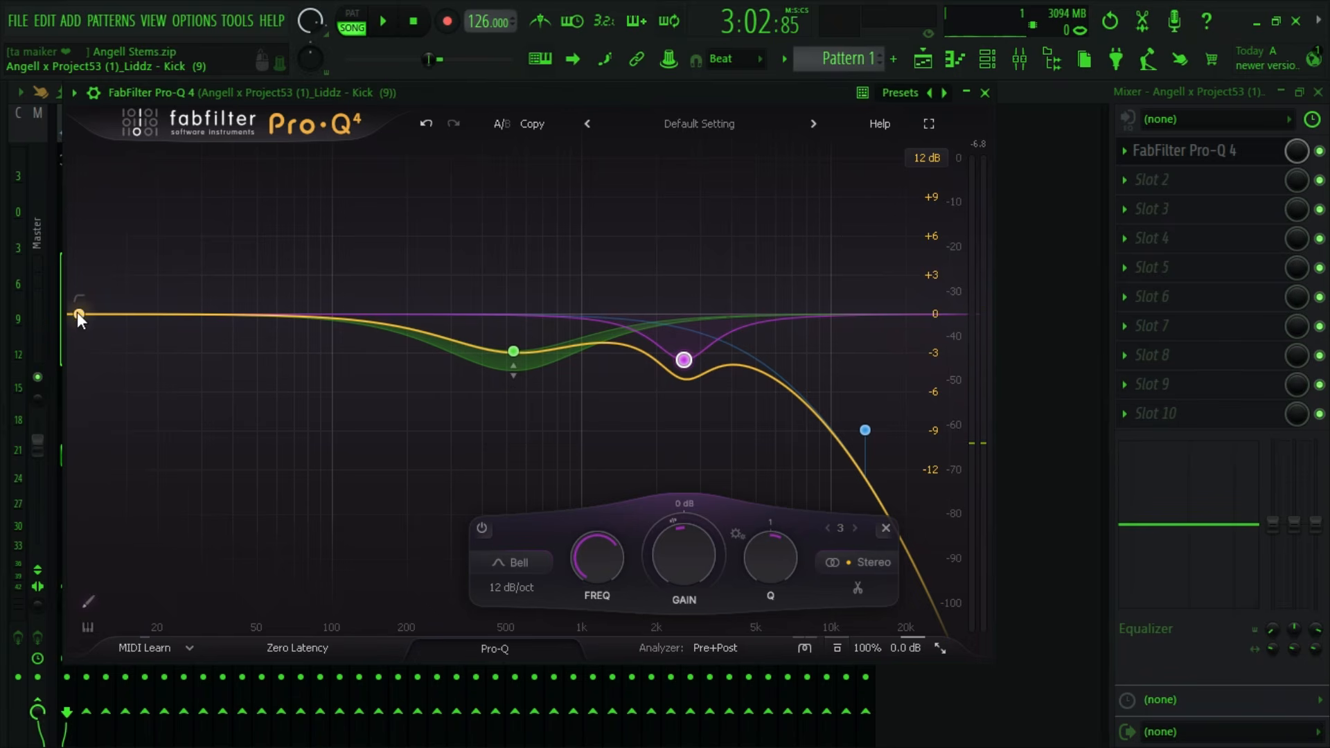
# - Add a 36 dB/oct Low Cut band at 10 Hz with a Q of 0.863, audition it and close the kick's EQ
pyautogui.click(77, 313)
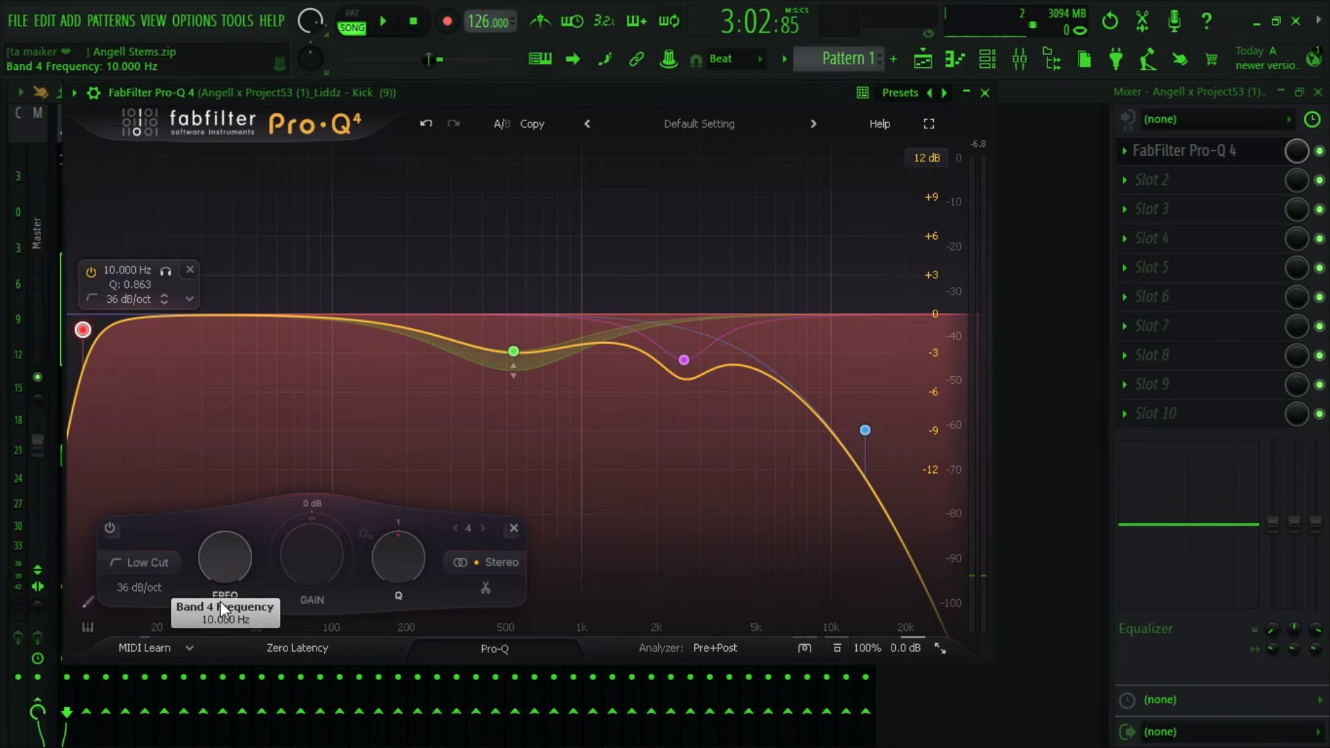
pyautogui.press('space')
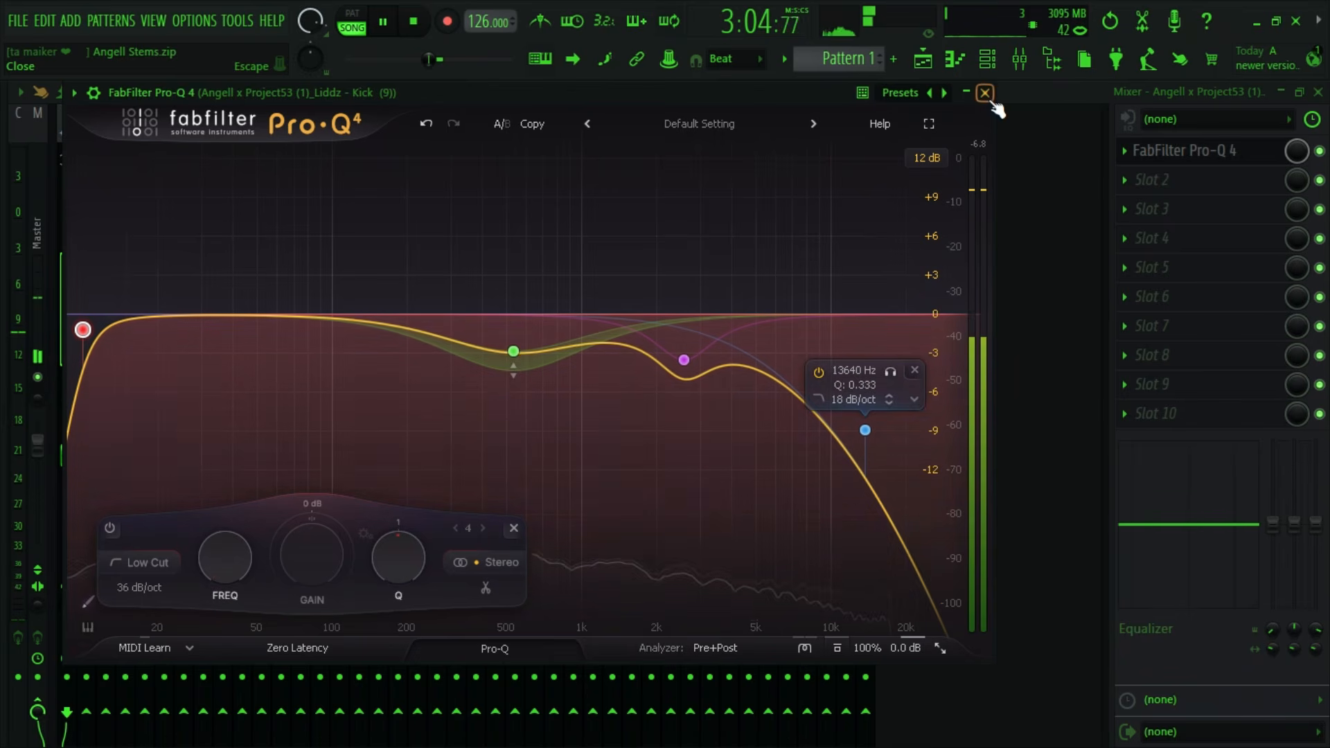
pyautogui.press('space')
pyautogui.click(986, 93)
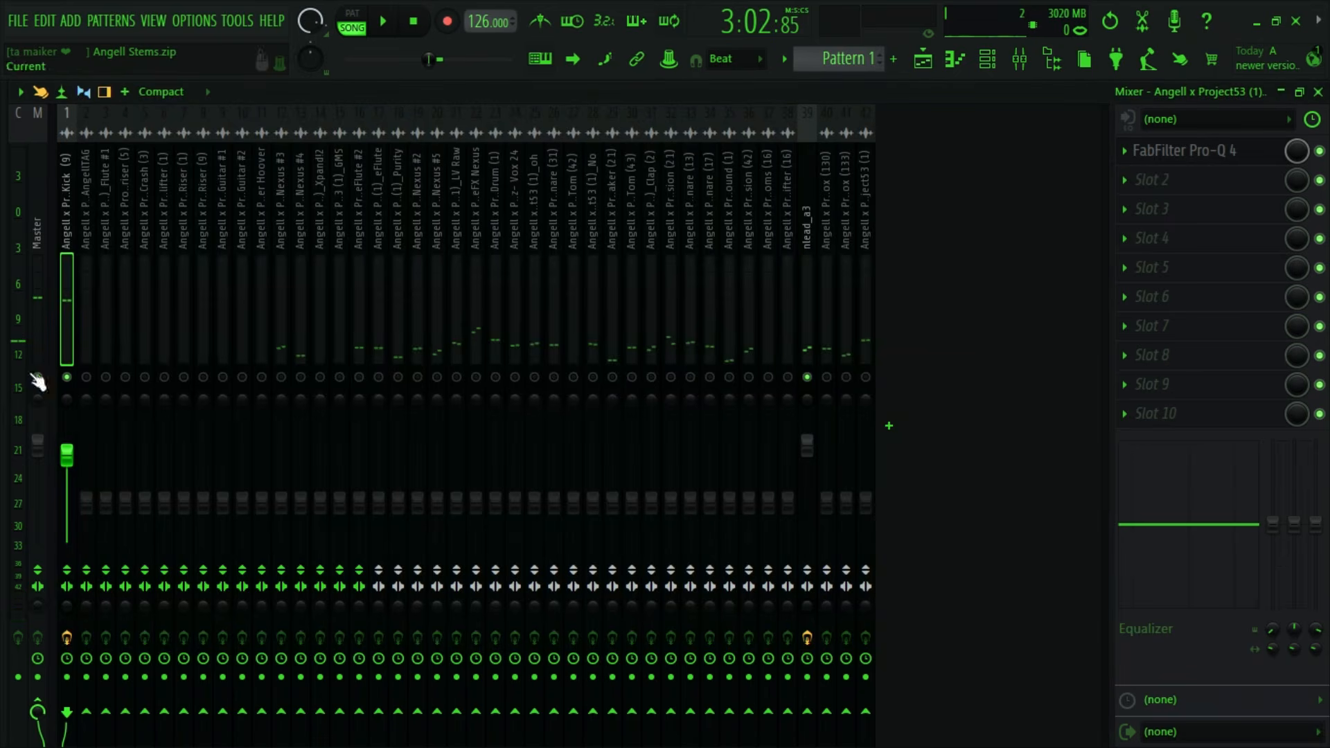
# - Load Fruity Parametric EQ 2 with its Kick preset in the kick track's second effect slot and audition it
pyautogui.click(1140, 186)
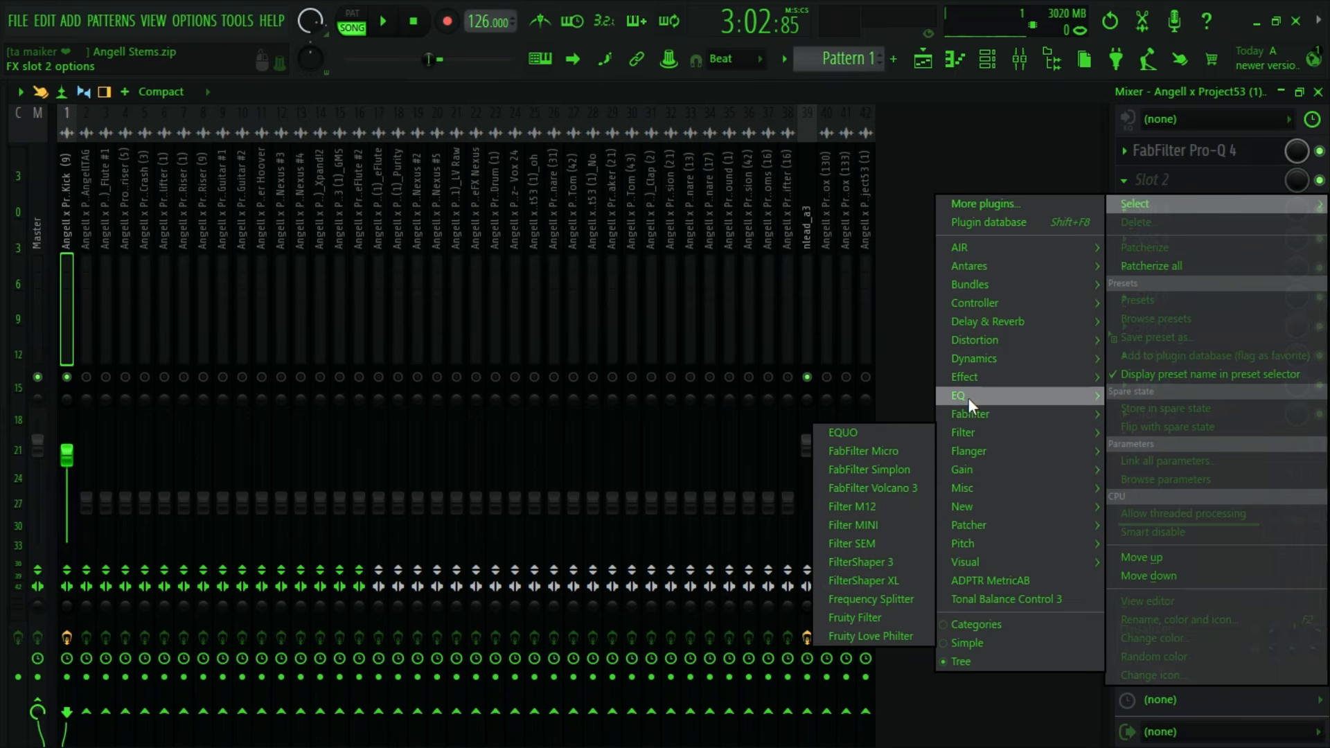
pyautogui.moveTo(968, 398)
pyautogui.click(912, 451)
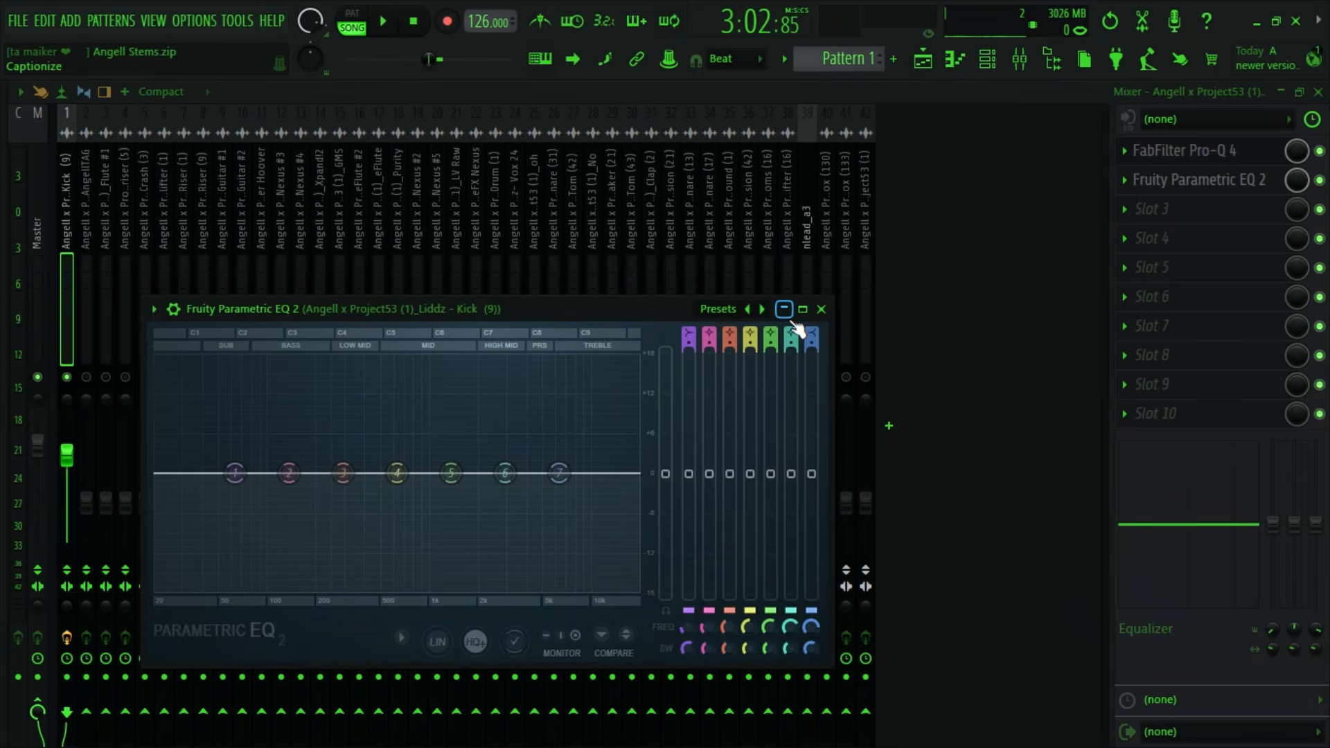
pyautogui.click(762, 309)
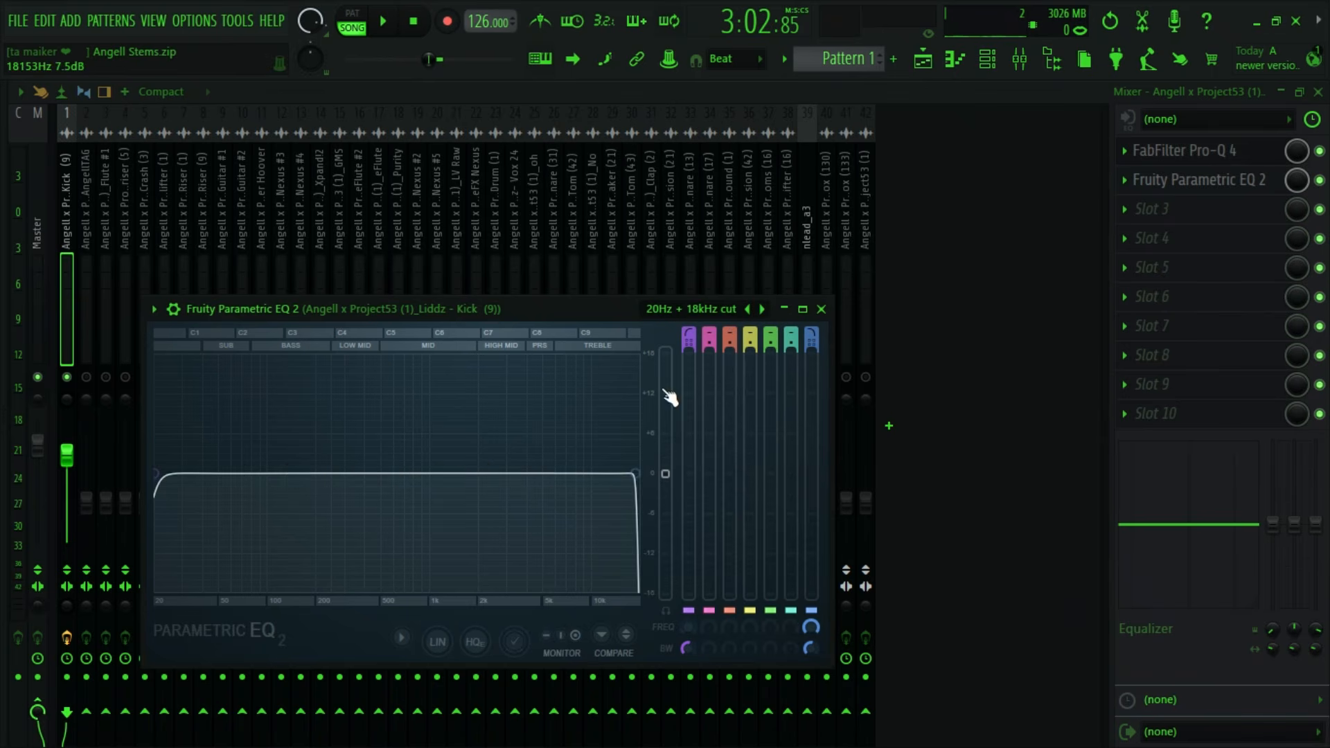
pyautogui.click(762, 309)
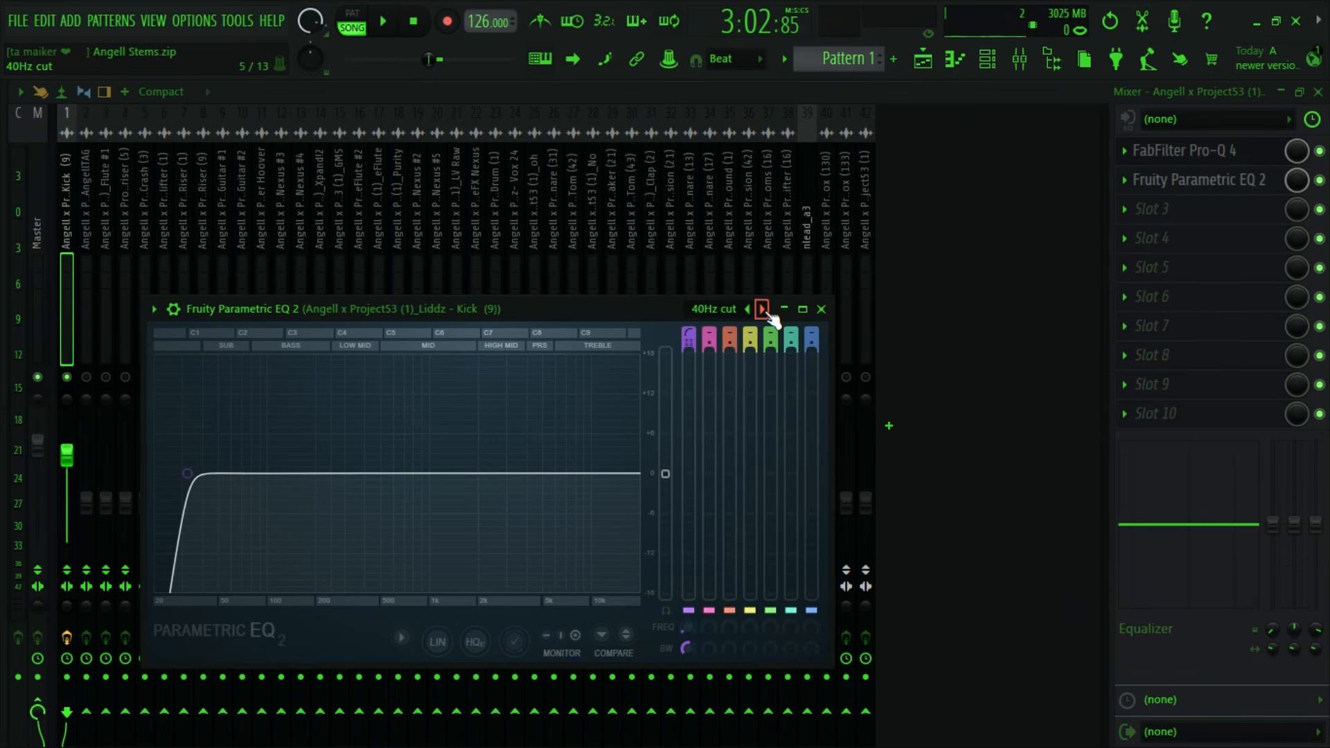
pyautogui.click(762, 309)
pyautogui.click(762, 309)
pyautogui.press('space')
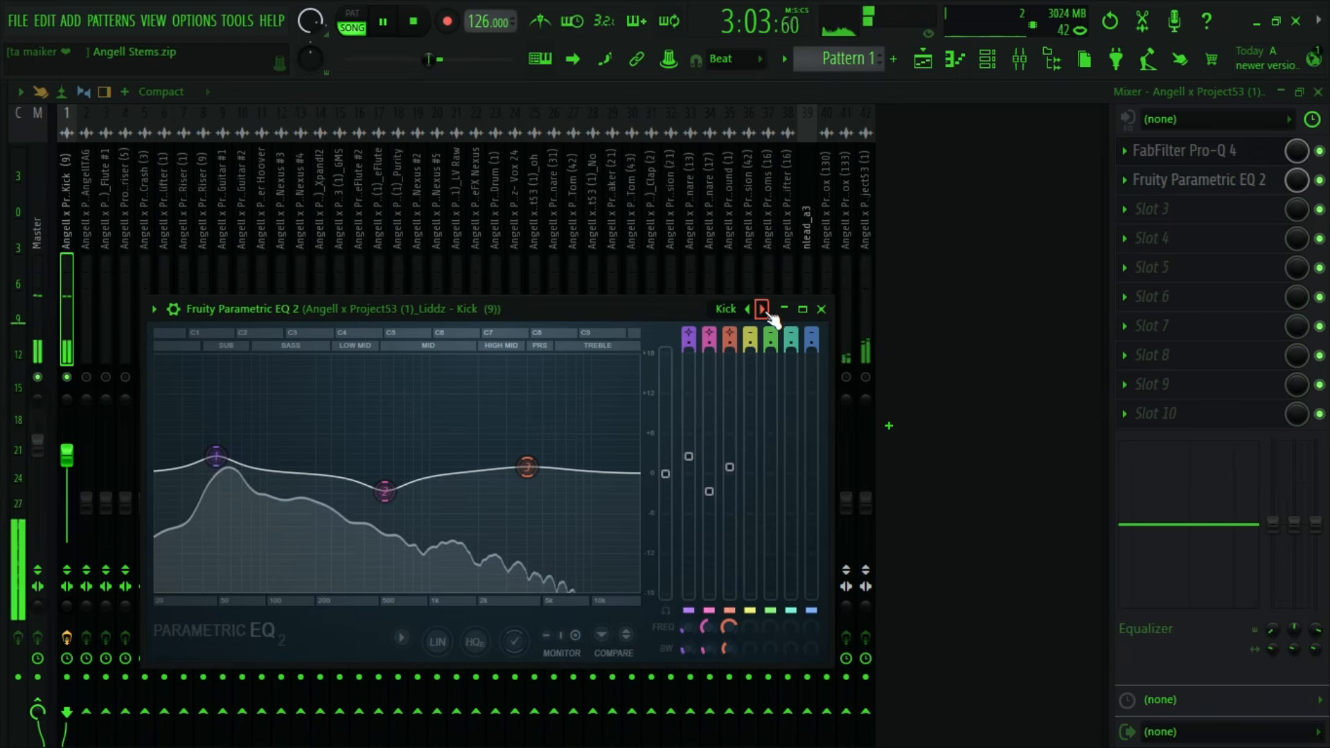
pyautogui.press('space')
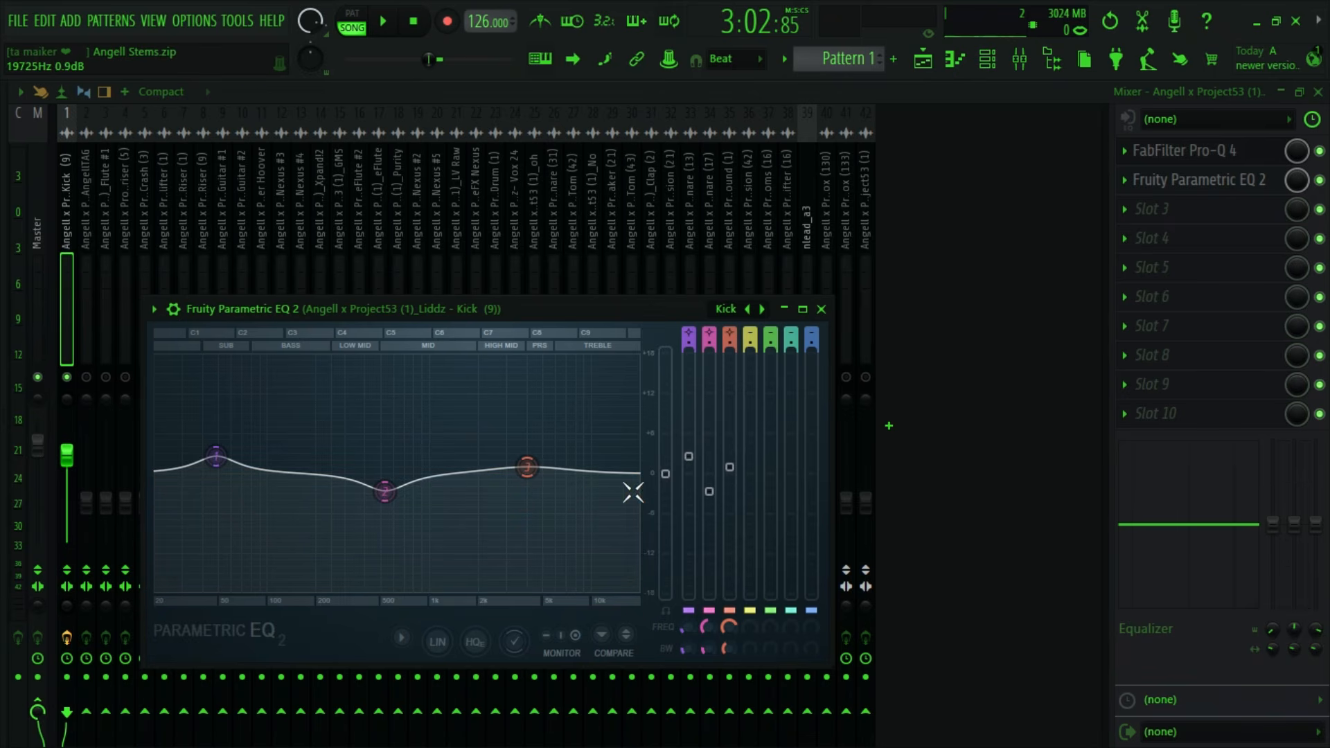
pyautogui.press('space')
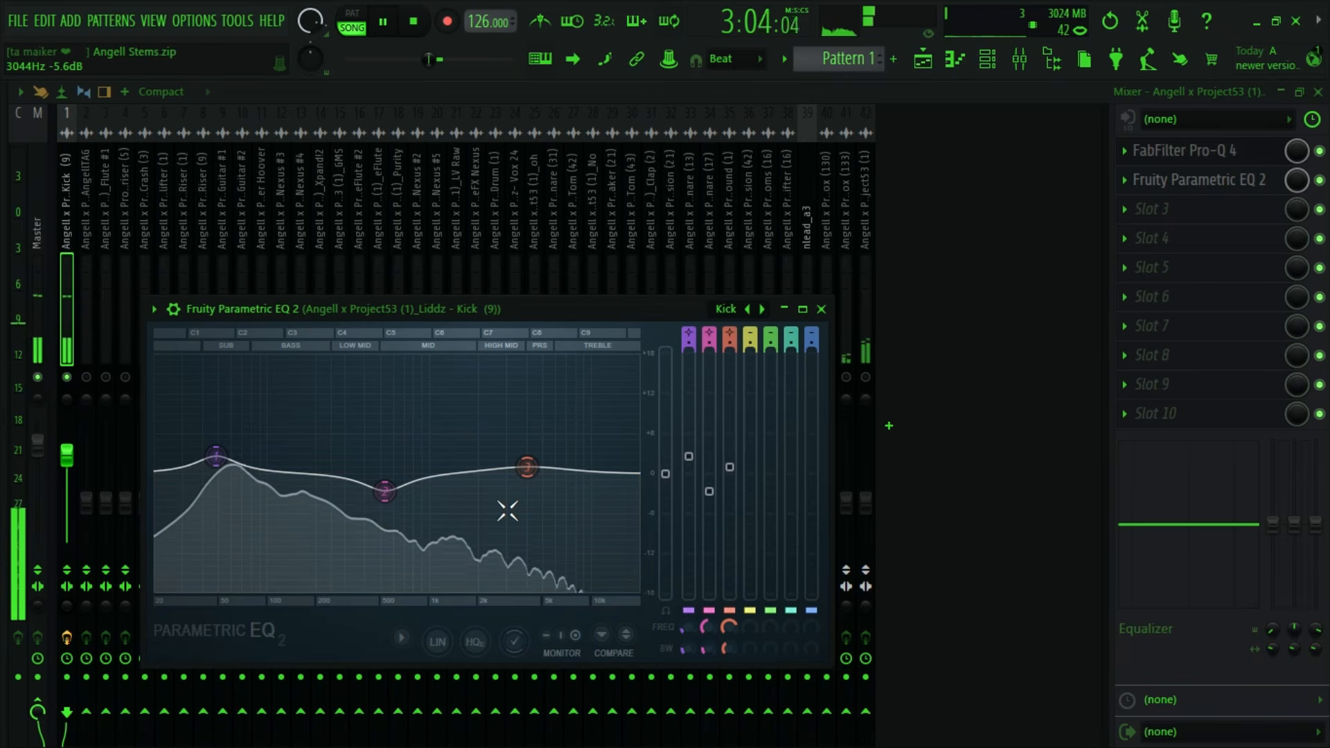
pyautogui.press('space')
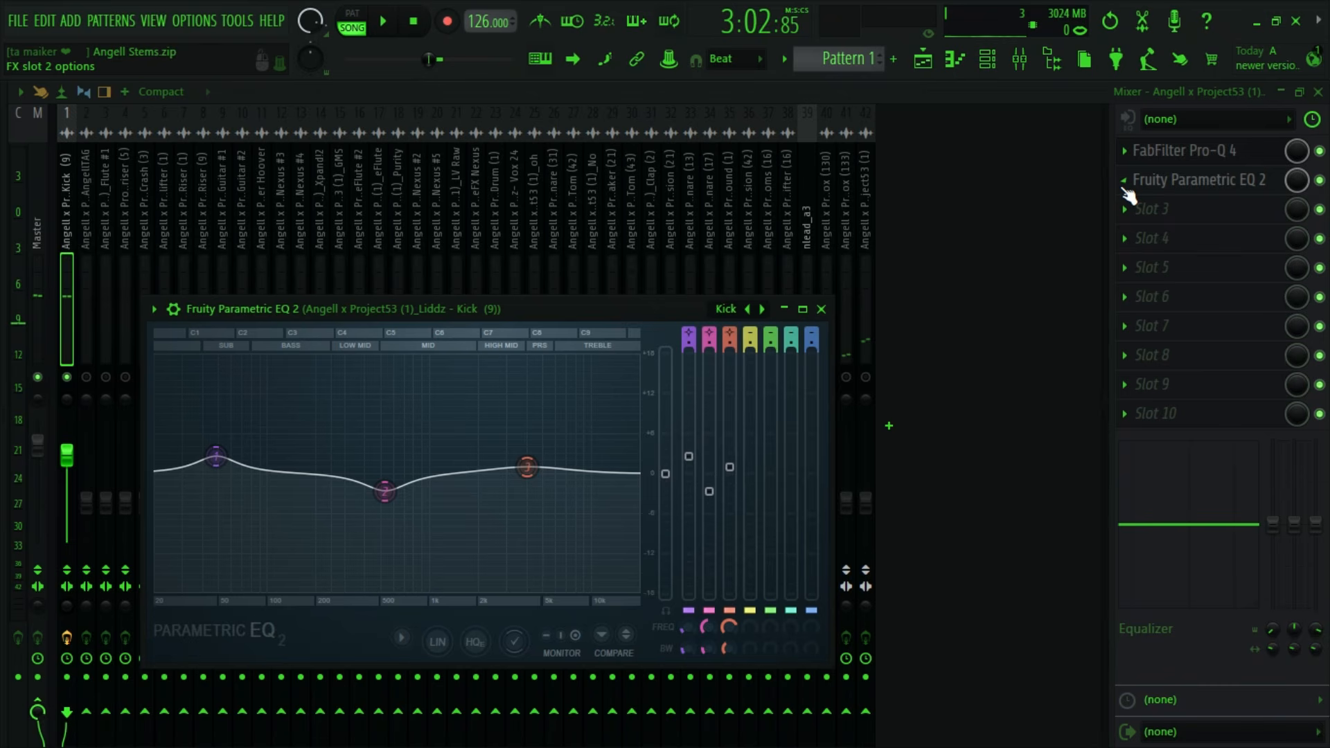
# - Replace the kick's Fruity Parametric EQ 2 with Soundgoodizer, choose mode C and audition it
pyautogui.click(1123, 185)
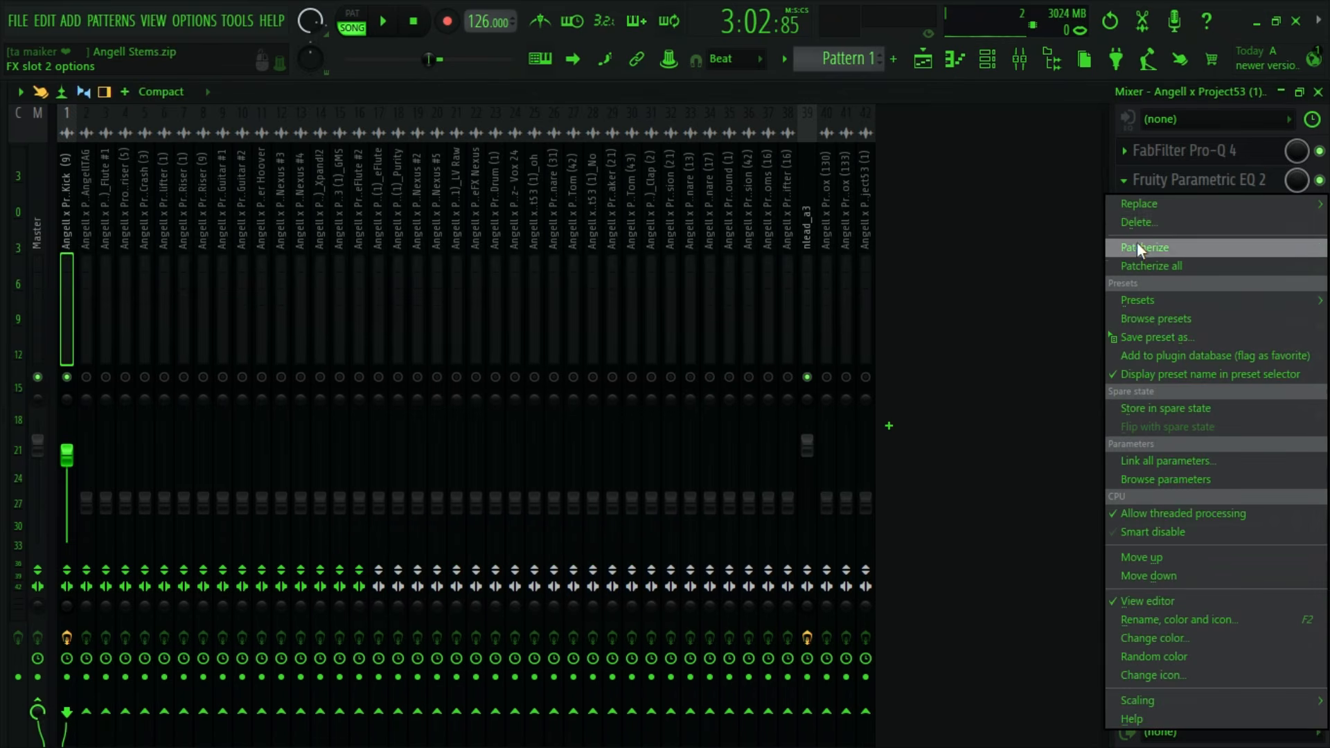
pyautogui.moveTo(1140, 203)
pyautogui.moveTo(972, 396)
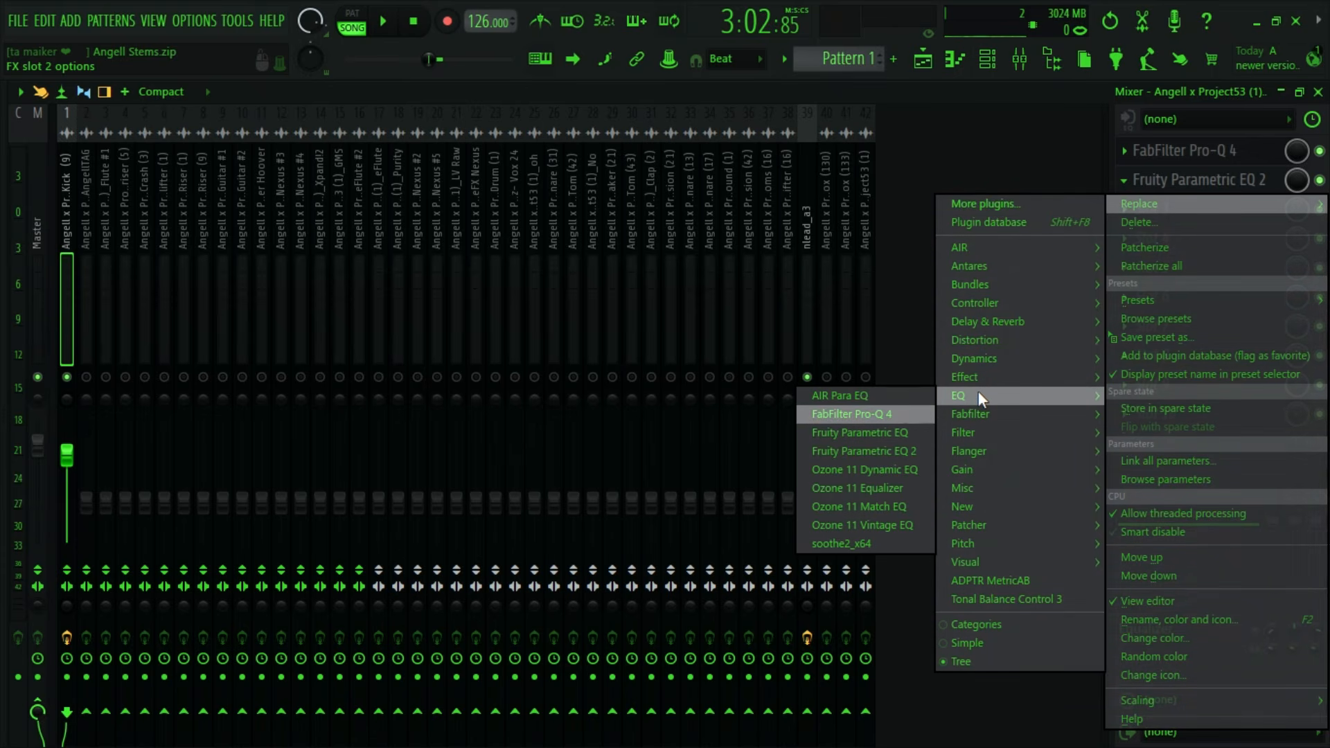
pyautogui.moveTo(981, 357)
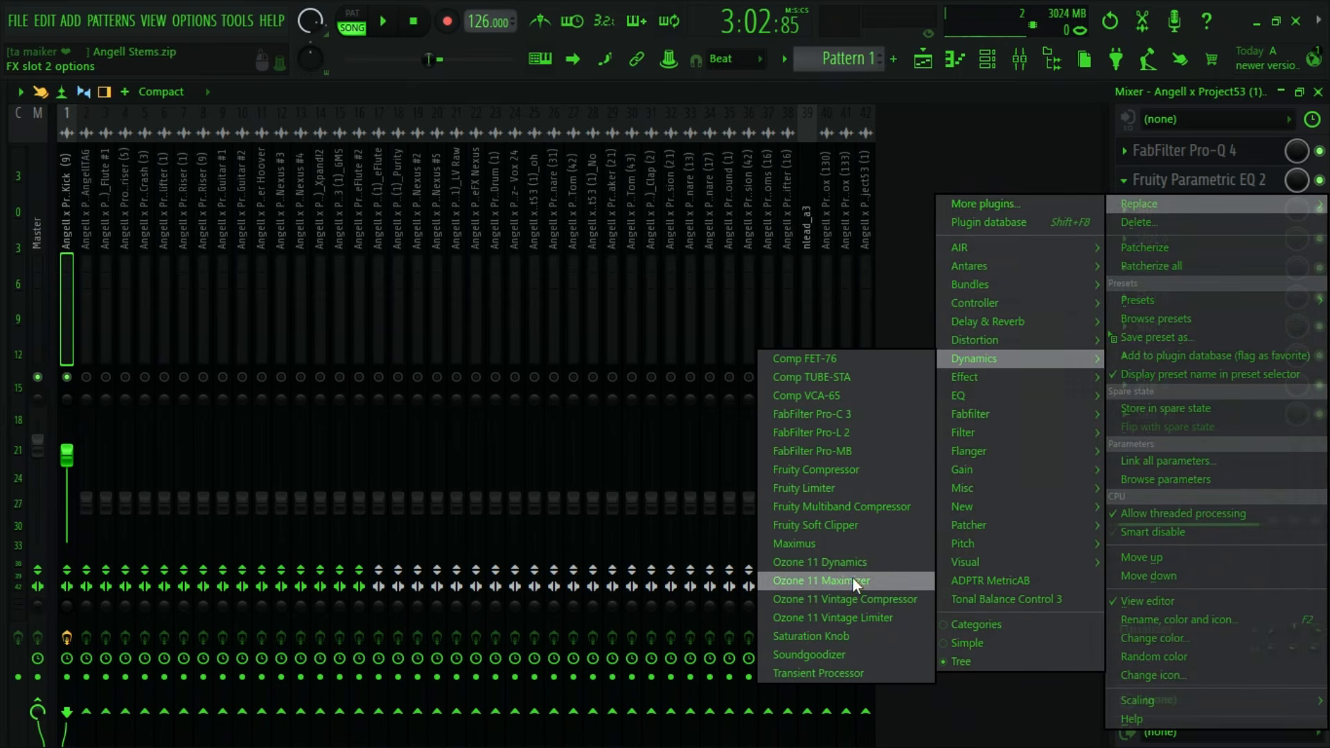
pyautogui.click(789, 648)
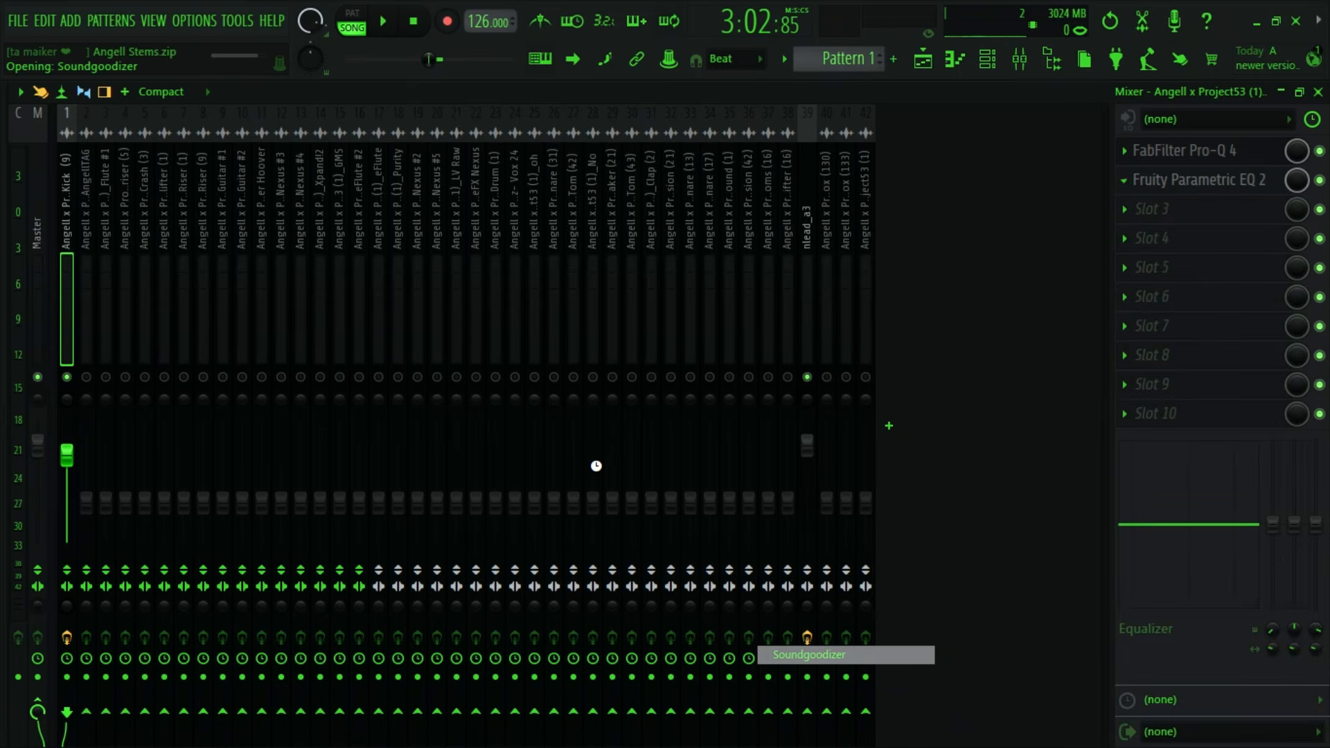
pyautogui.click(270, 569)
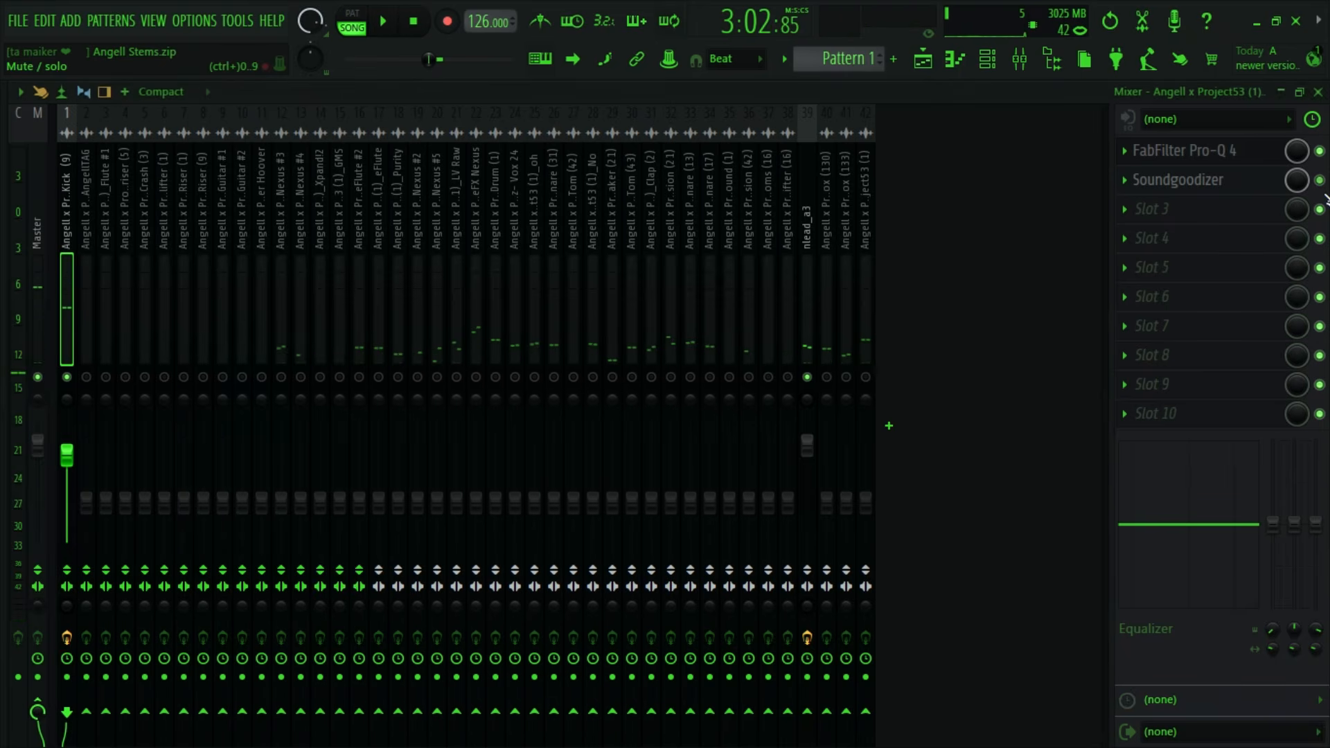
pyautogui.press('space')
# - Bypass the kick's Soundgoodizer, reduce its amount and enable it again
pyautogui.click(1320, 180)
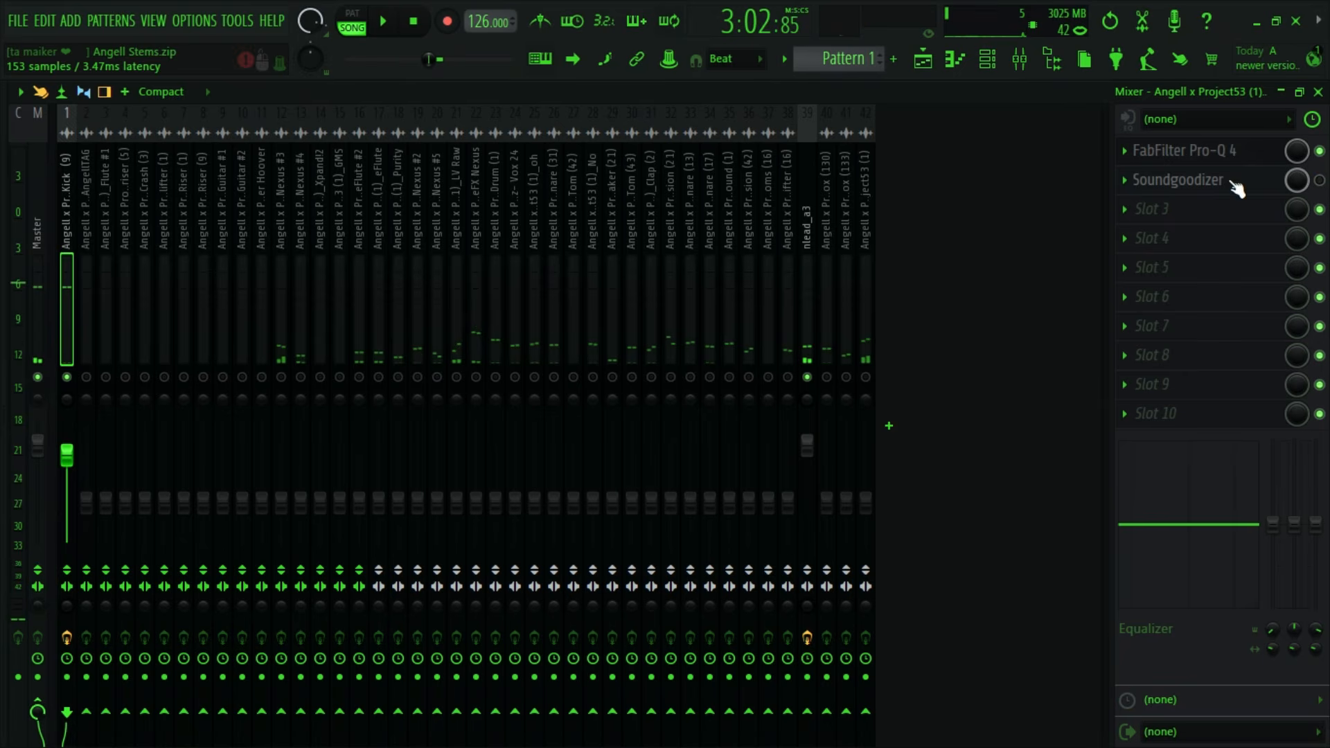
pyautogui.click(1216, 180)
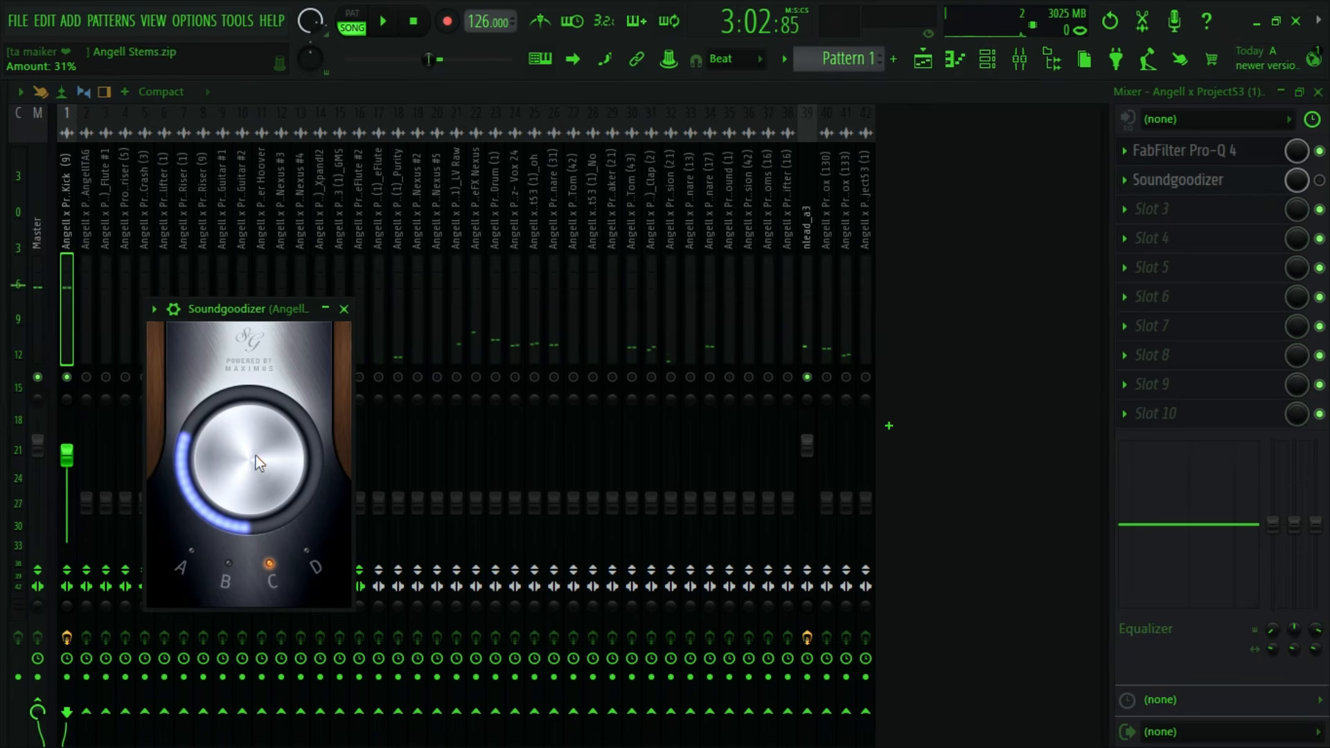
pyautogui.moveTo(255, 456); pyautogui.dragTo(255, 485)
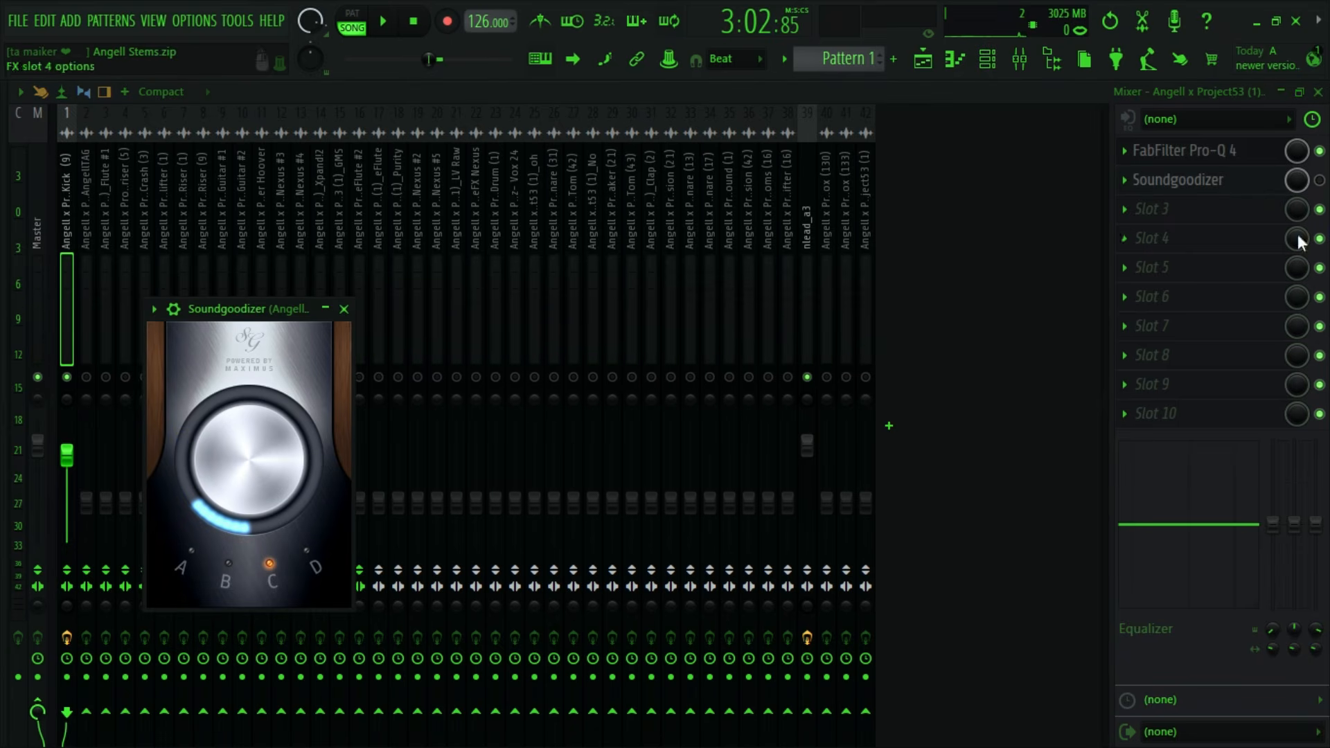
pyautogui.click(1320, 181)
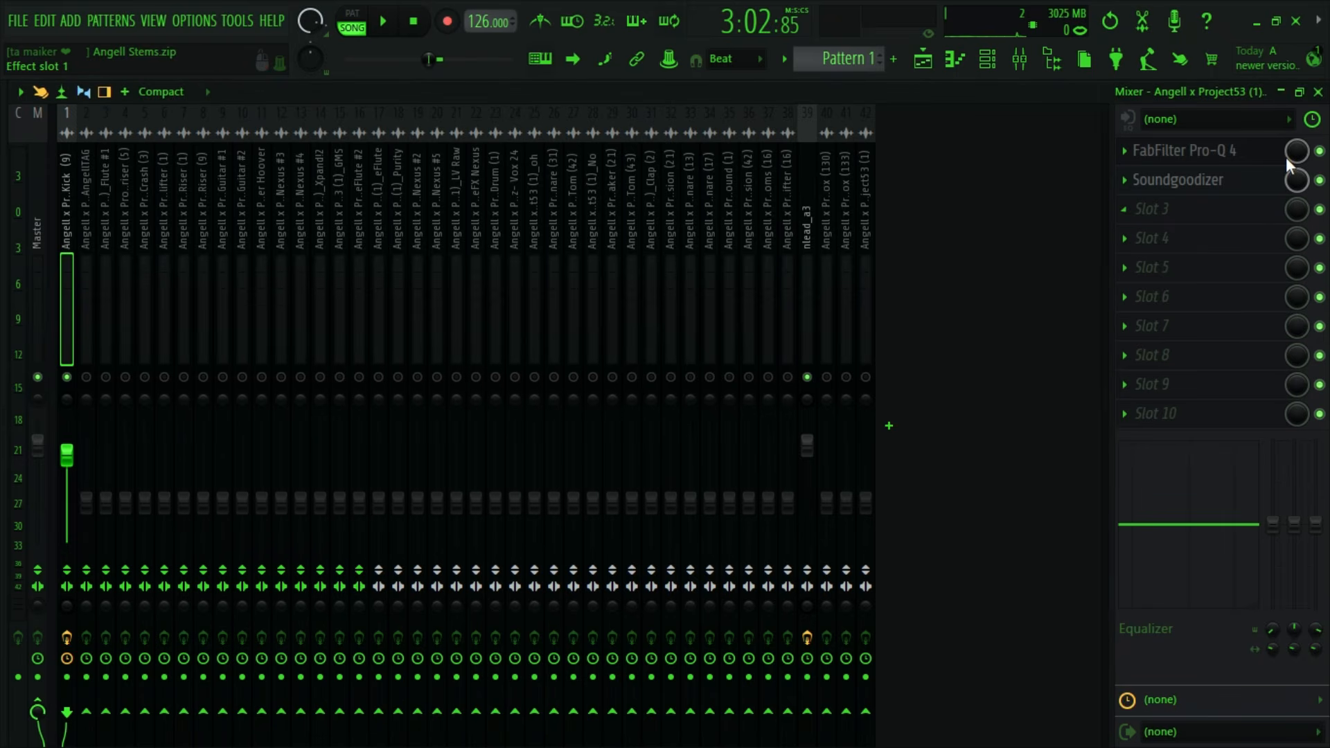
pyautogui.click(1172, 150)
# - Bypass the kick's second effect slot and replace Soundgoodizer with Fruity Parametric EQ 2 using the Kick preset
pyautogui.click(1319, 180)
pyautogui.click(1125, 180)
pyautogui.moveTo(1140, 206)
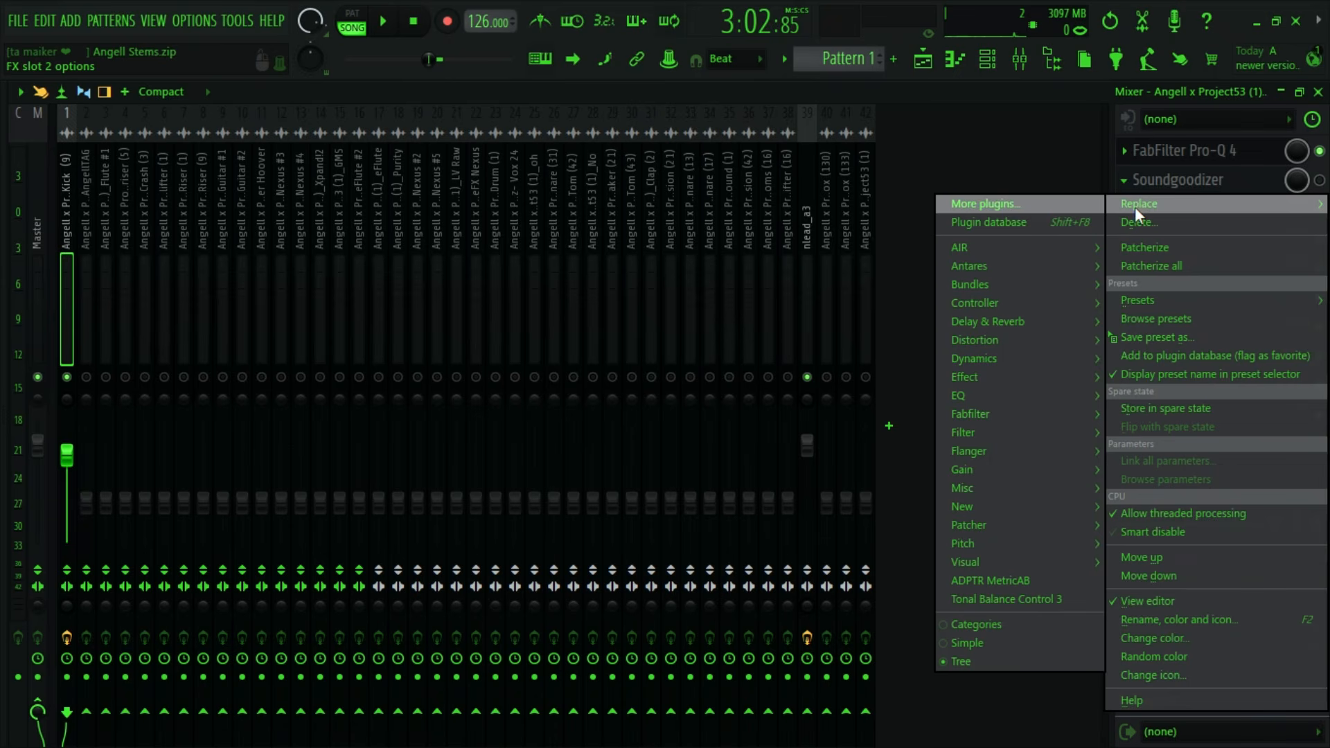
pyautogui.moveTo(980, 396)
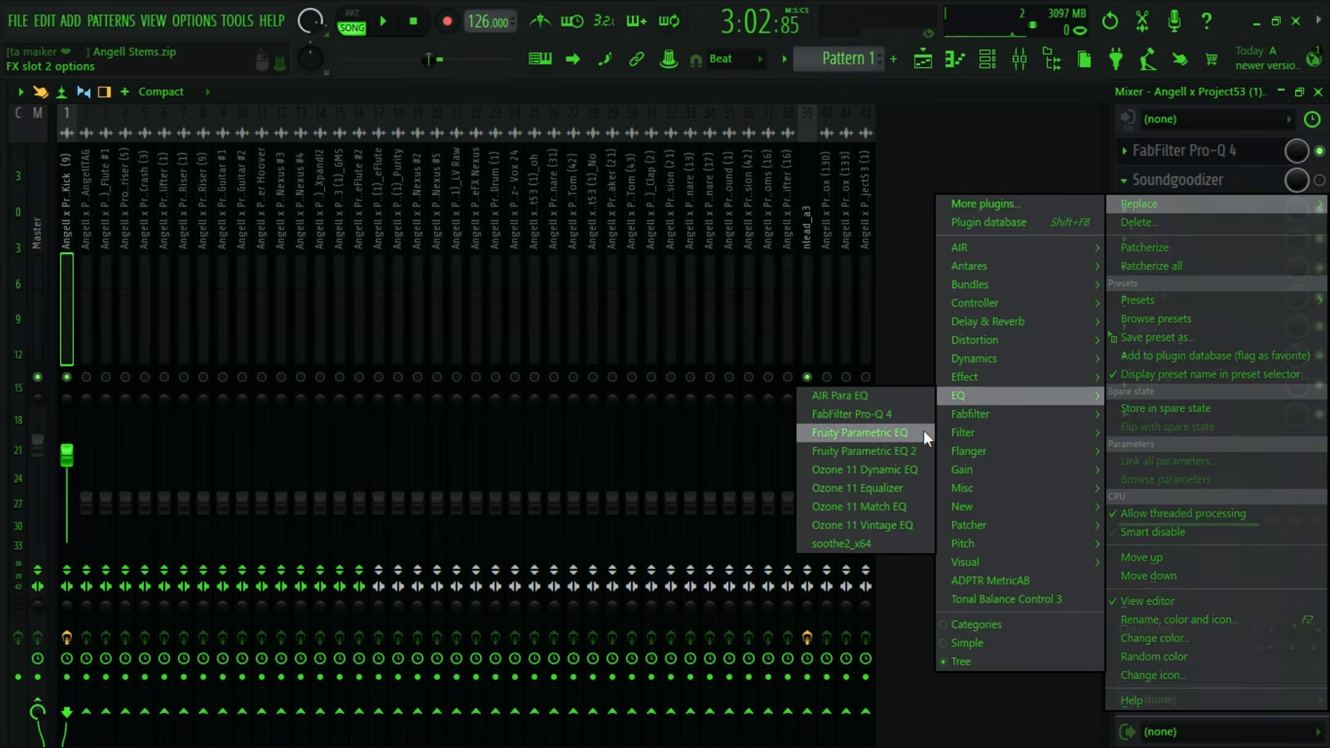
pyautogui.click(914, 451)
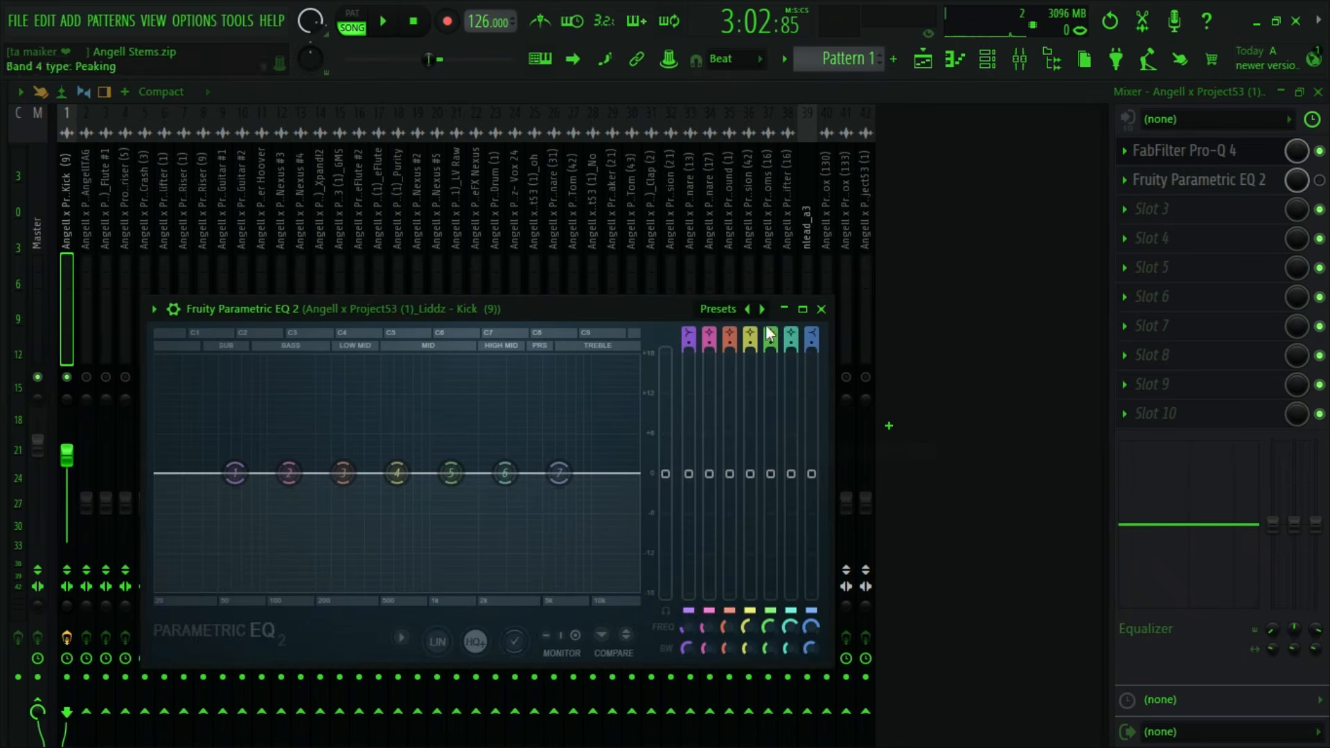
pyautogui.click(762, 309)
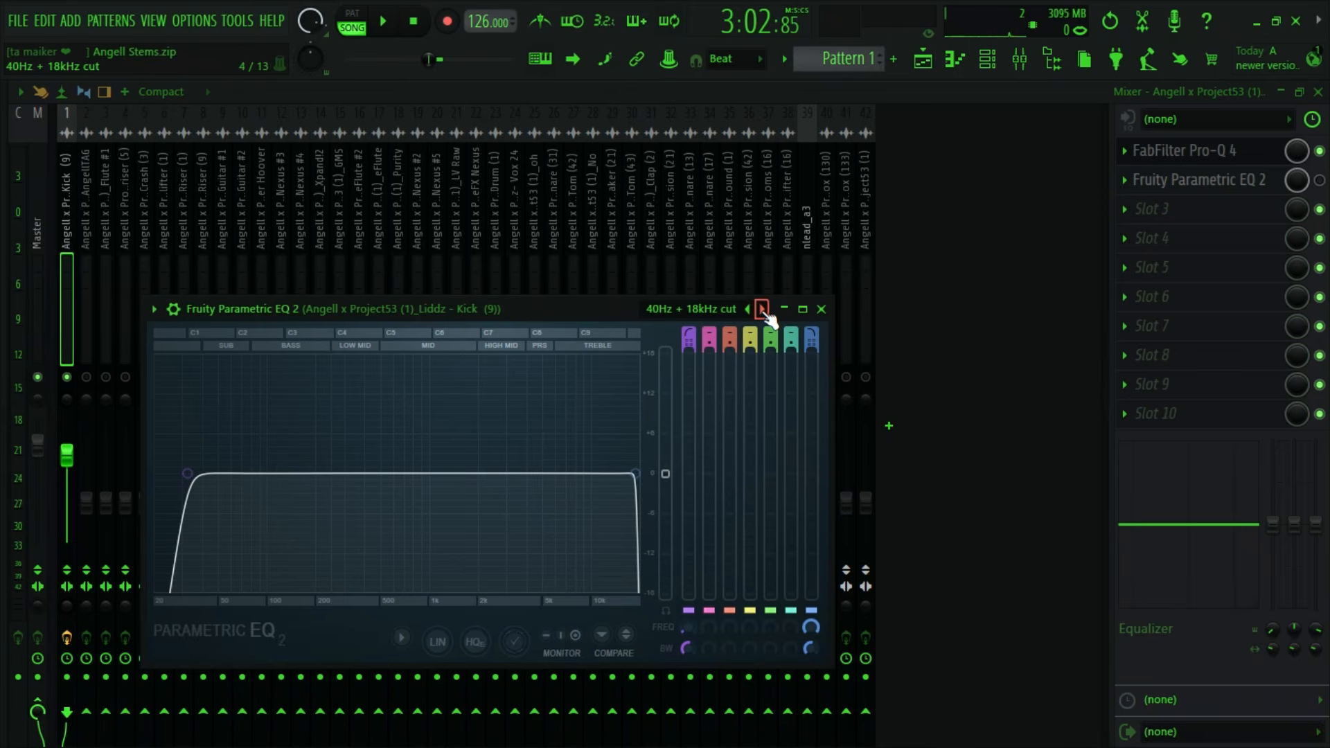
pyautogui.click(762, 309)
pyautogui.click(762, 309)
# - Close the kick's second EQ and replay the section with the kick and lead playing together
pyautogui.press('space')
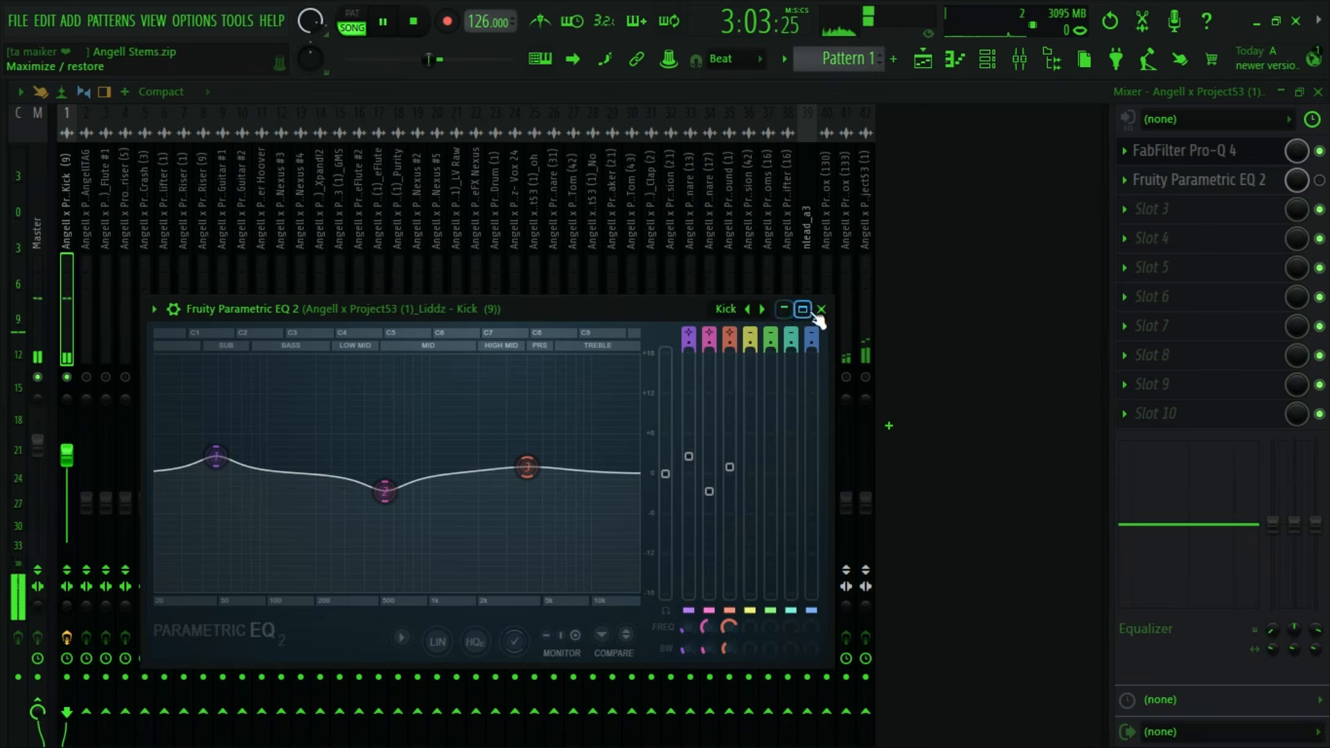
pyautogui.click(821, 309)
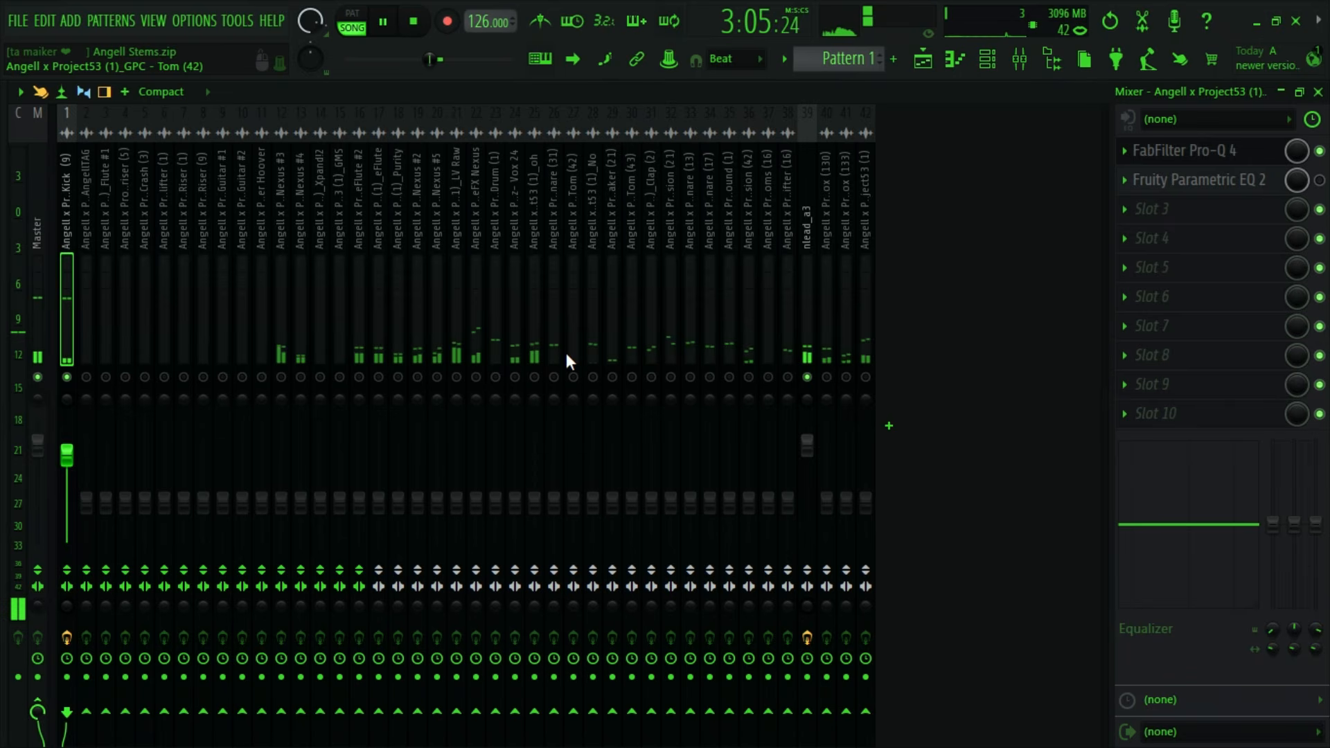
pyautogui.press('space')
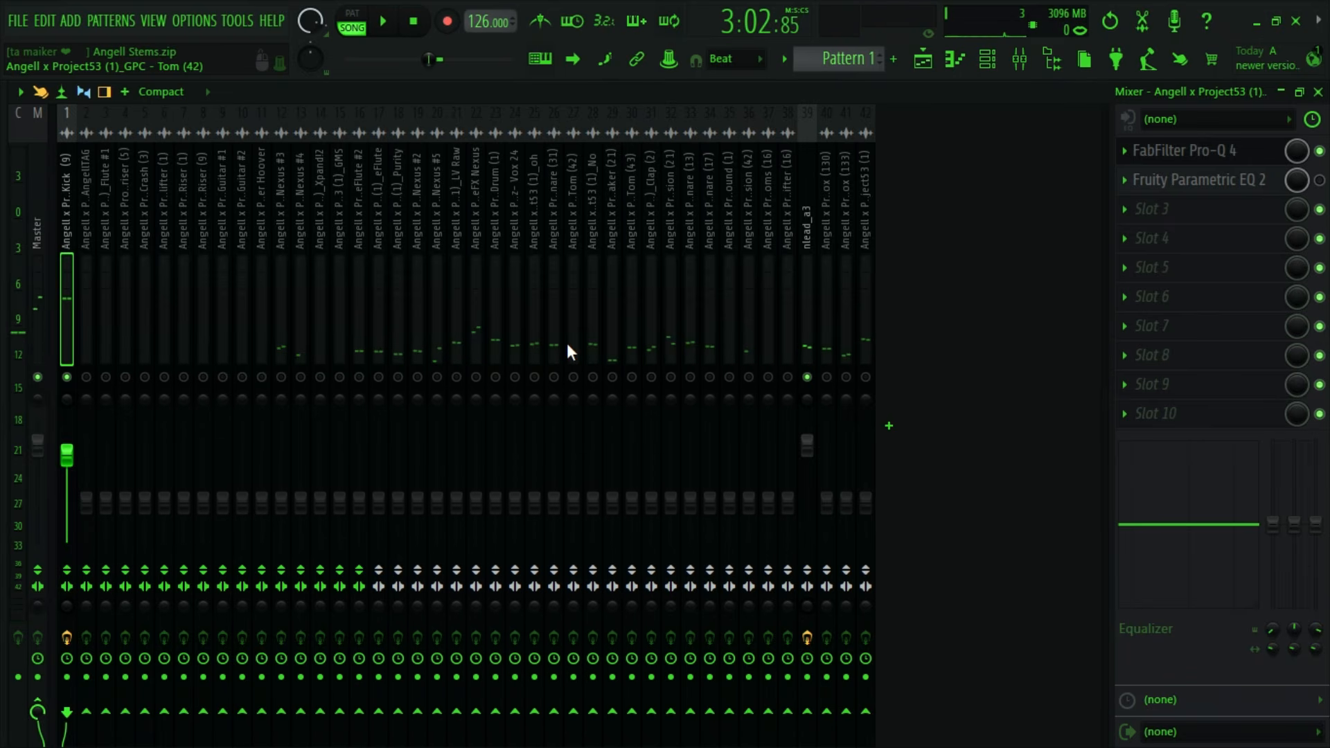
pyautogui.press('space')
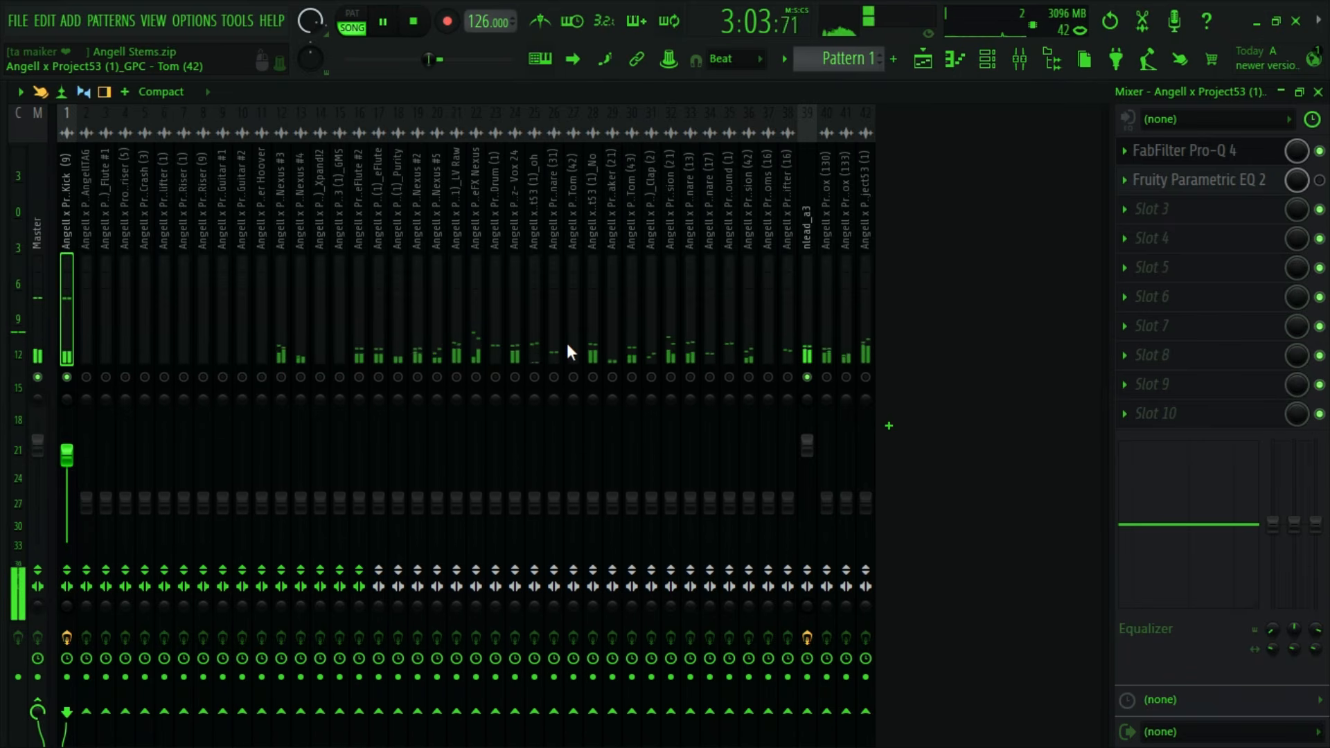
pyautogui.press('space')
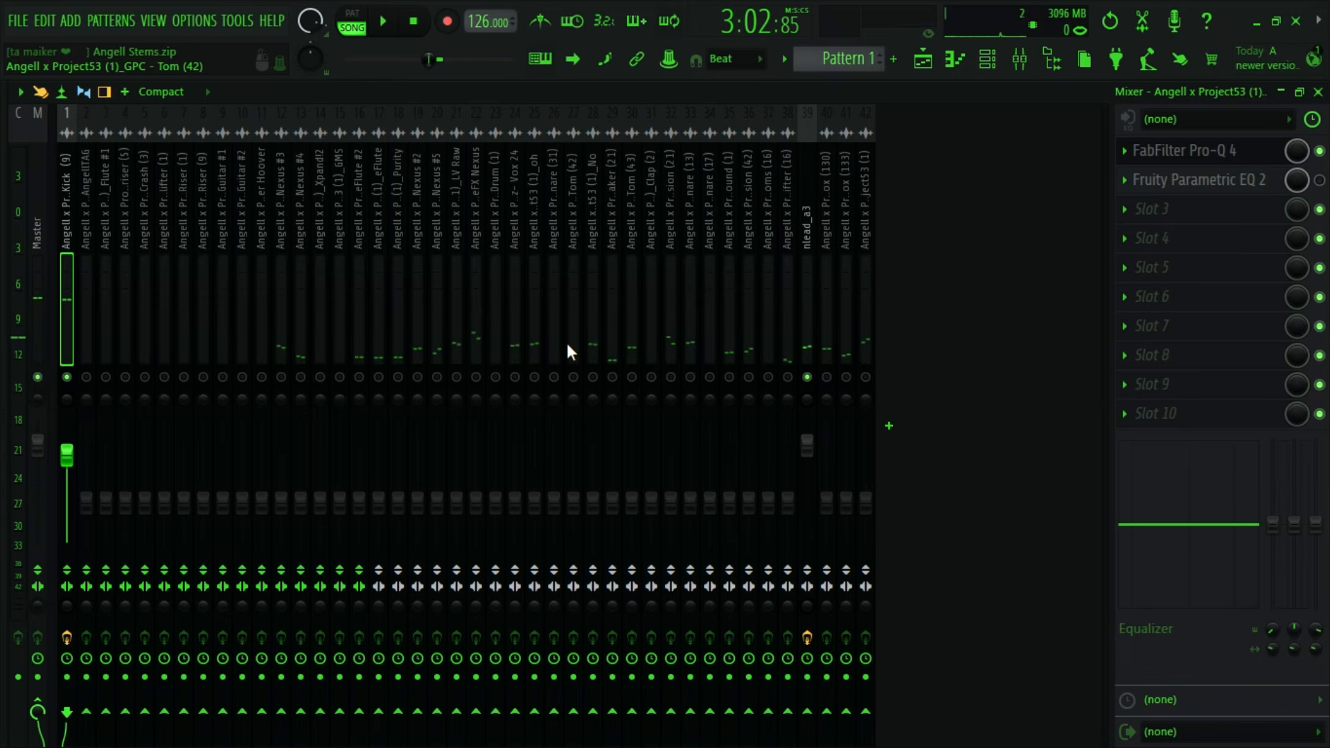
pyautogui.press('space')
pyautogui.press('space')
# - Inspect the Vox (130) audio clip's settings in the playlist and return to its mixer track 40
pyautogui.click(923, 59)
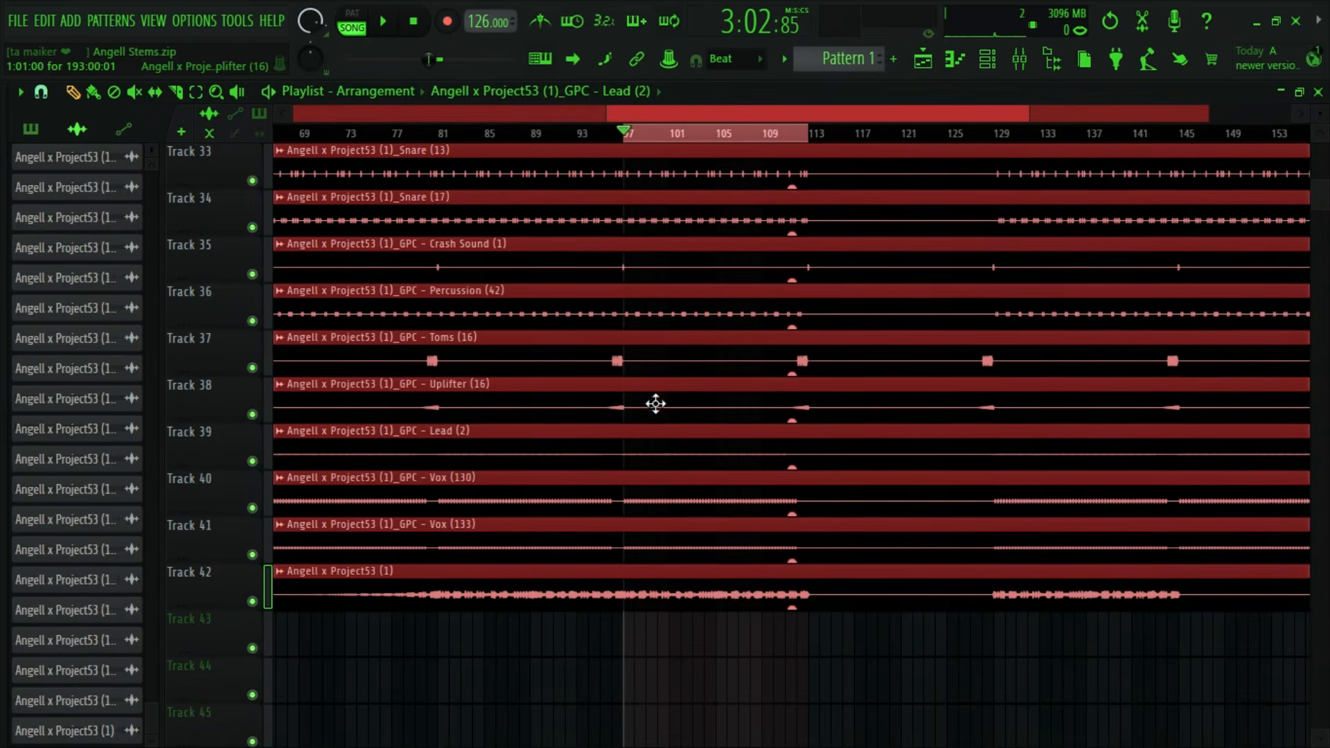
pyautogui.doubleClick(528, 474)
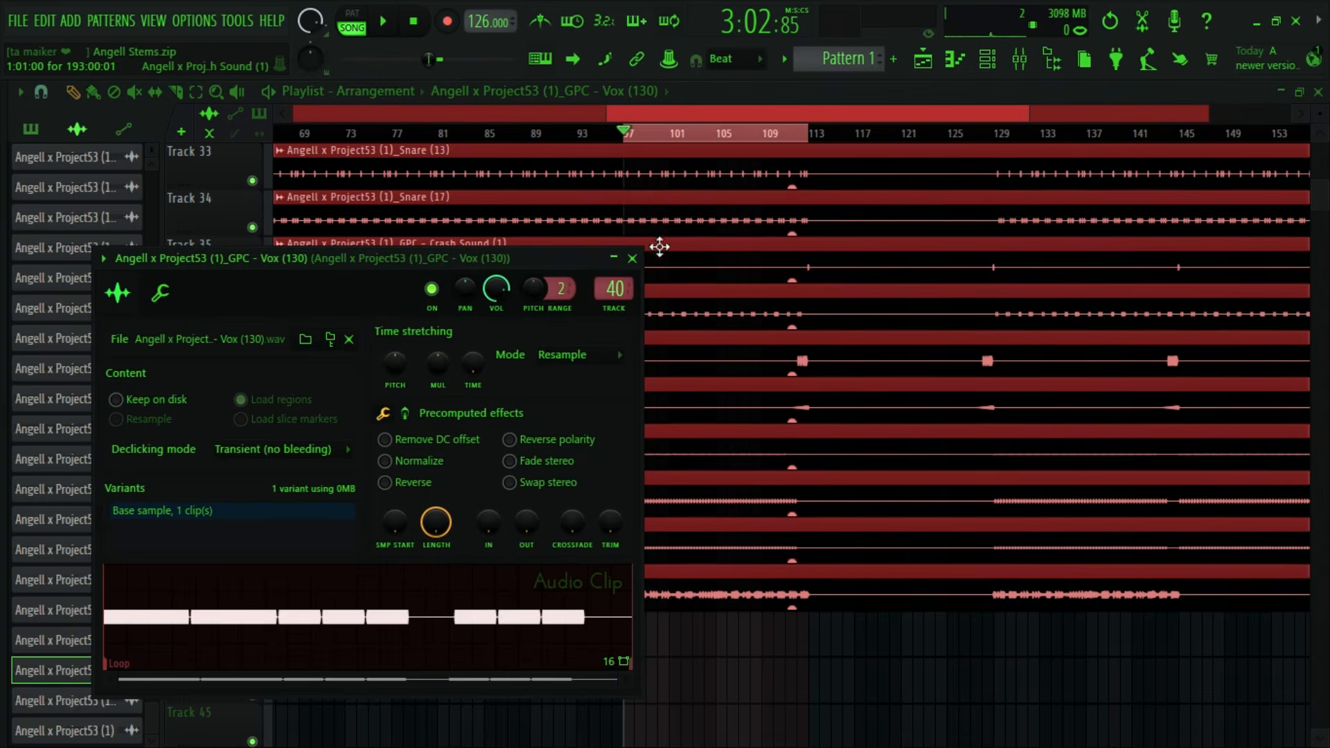
pyautogui.click(632, 258)
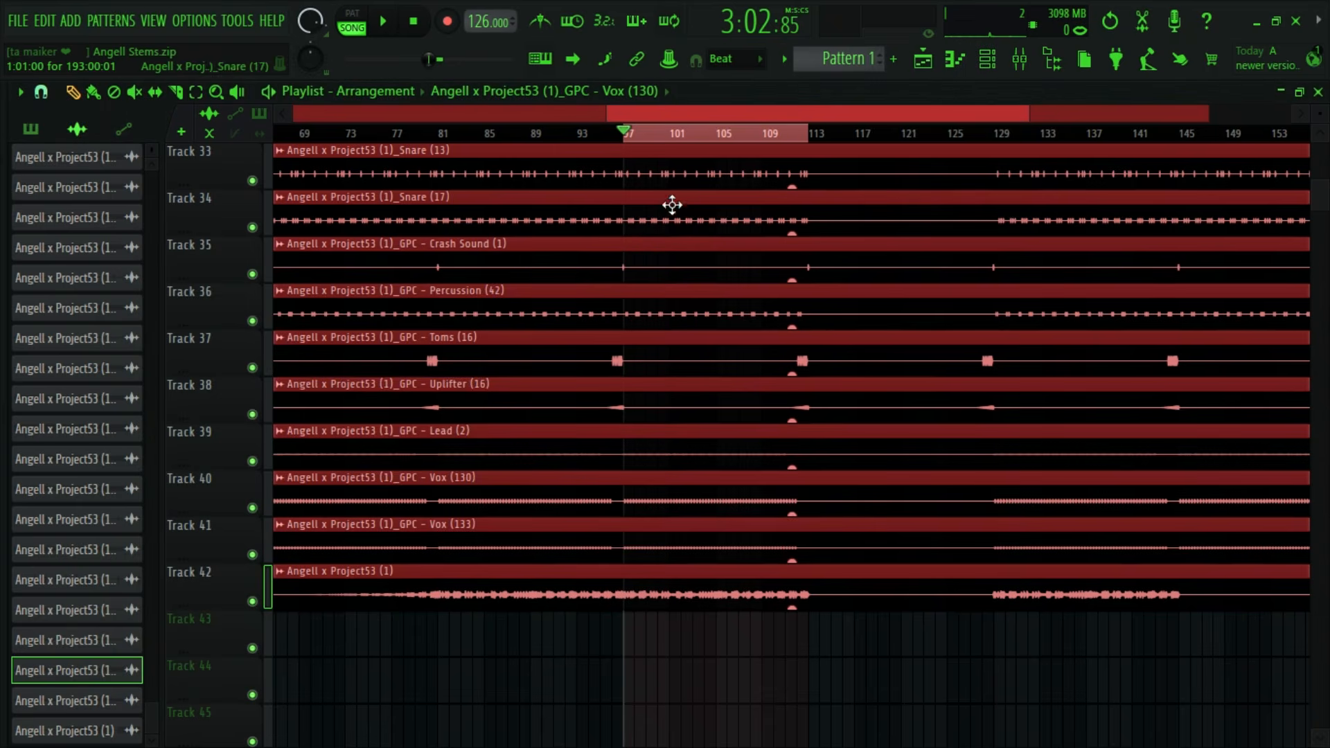
pyautogui.doubleClick(573, 448)
pyautogui.click(1017, 63)
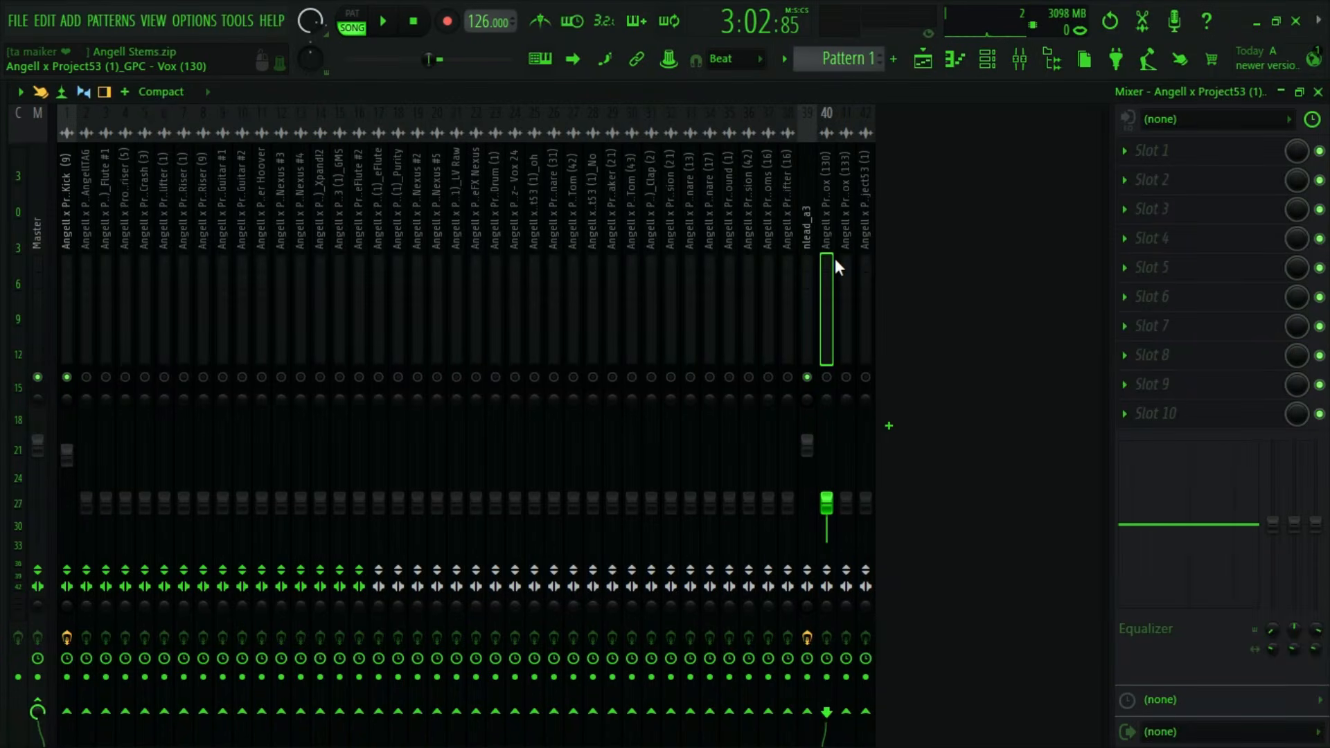
# - Unmute the Vox (130) track during playback and raise its volume to about -5.6 dB
pyautogui.press('space')
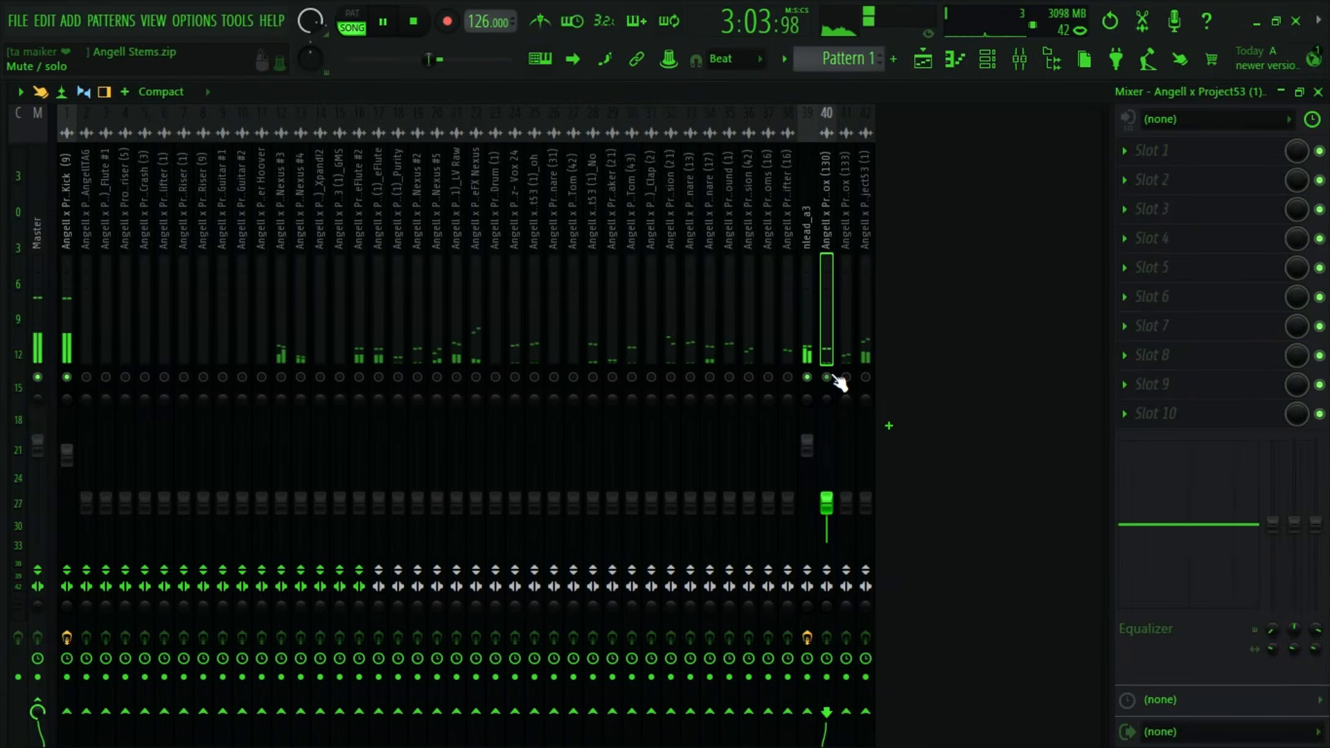
pyautogui.moveTo(827, 500); pyautogui.dragTo(827, 468)
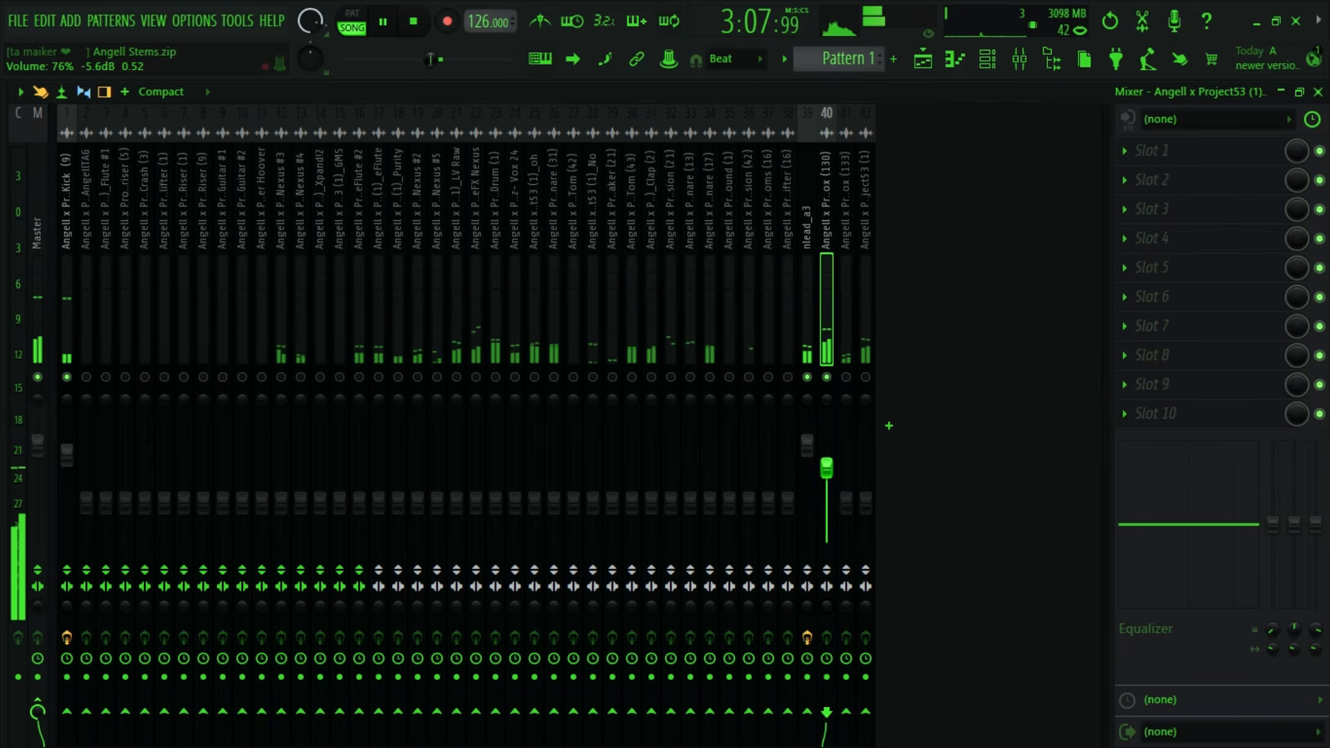
pyautogui.press('space')
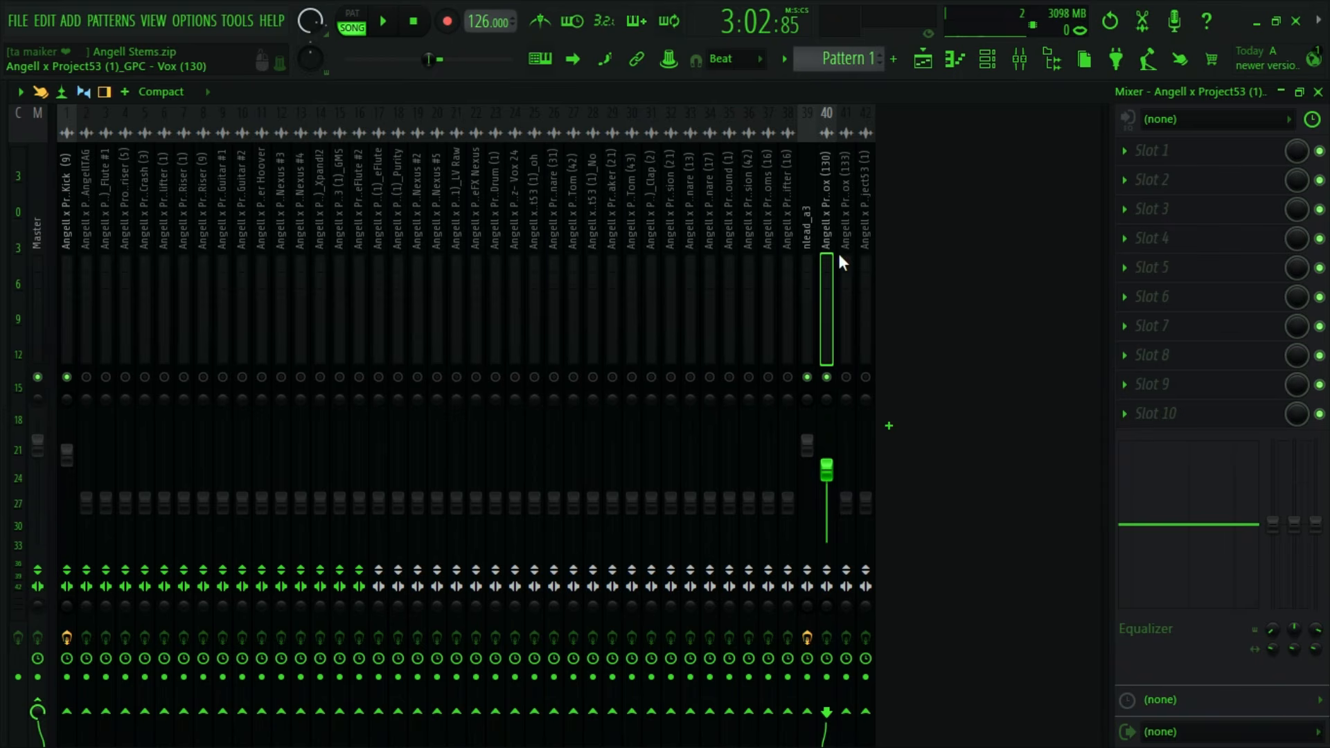
# - Rebalance Vox (130) against the kick and lead by raising its fader, auditioning it, and lowering it slightly below -5.6 dB
pyautogui.press('space')
pyautogui.moveTo(835, 490); pyautogui.dragTo(833, 464)
pyautogui.press('space')
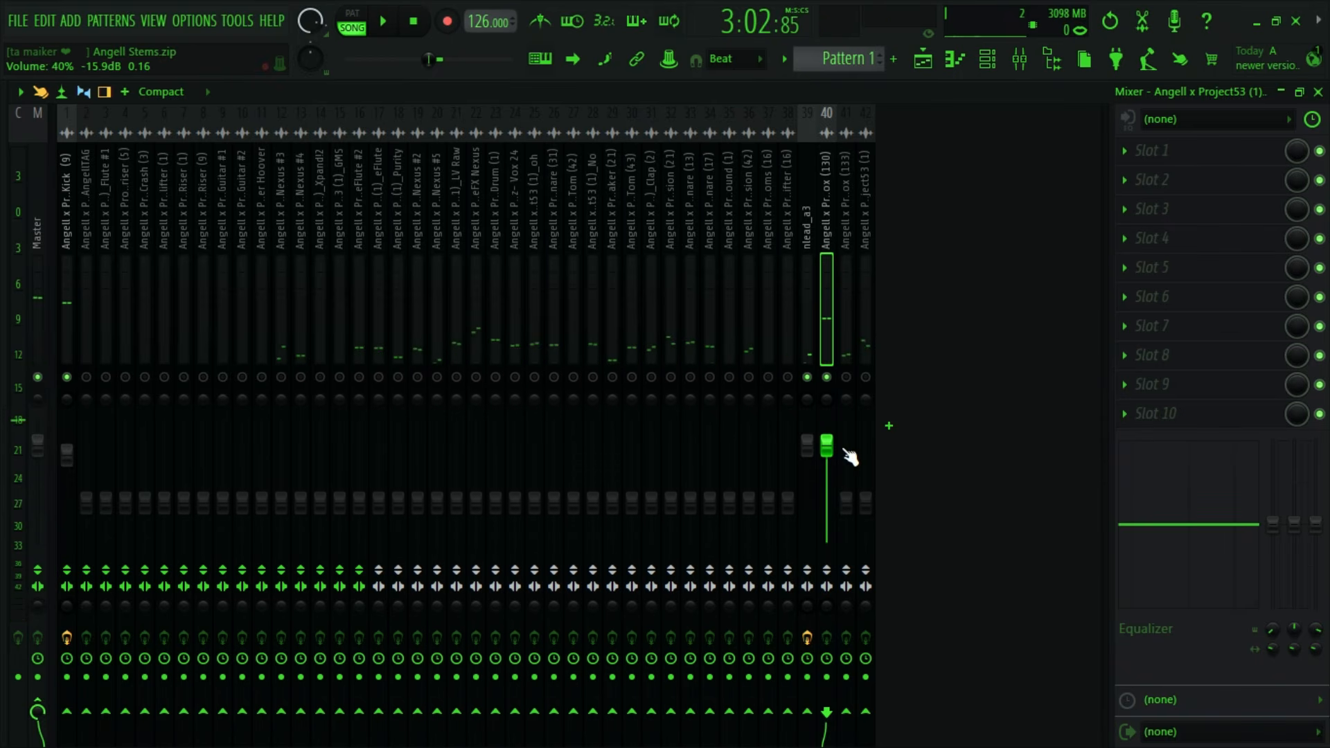
pyautogui.press('space')
pyautogui.press('space')
pyautogui.moveTo(836, 461); pyautogui.dragTo(836, 490)
# - Restore all tracks to playback and raise the Vox (130) volume to about -2.7 dB while auditioning the full mix
pyautogui.press('space')
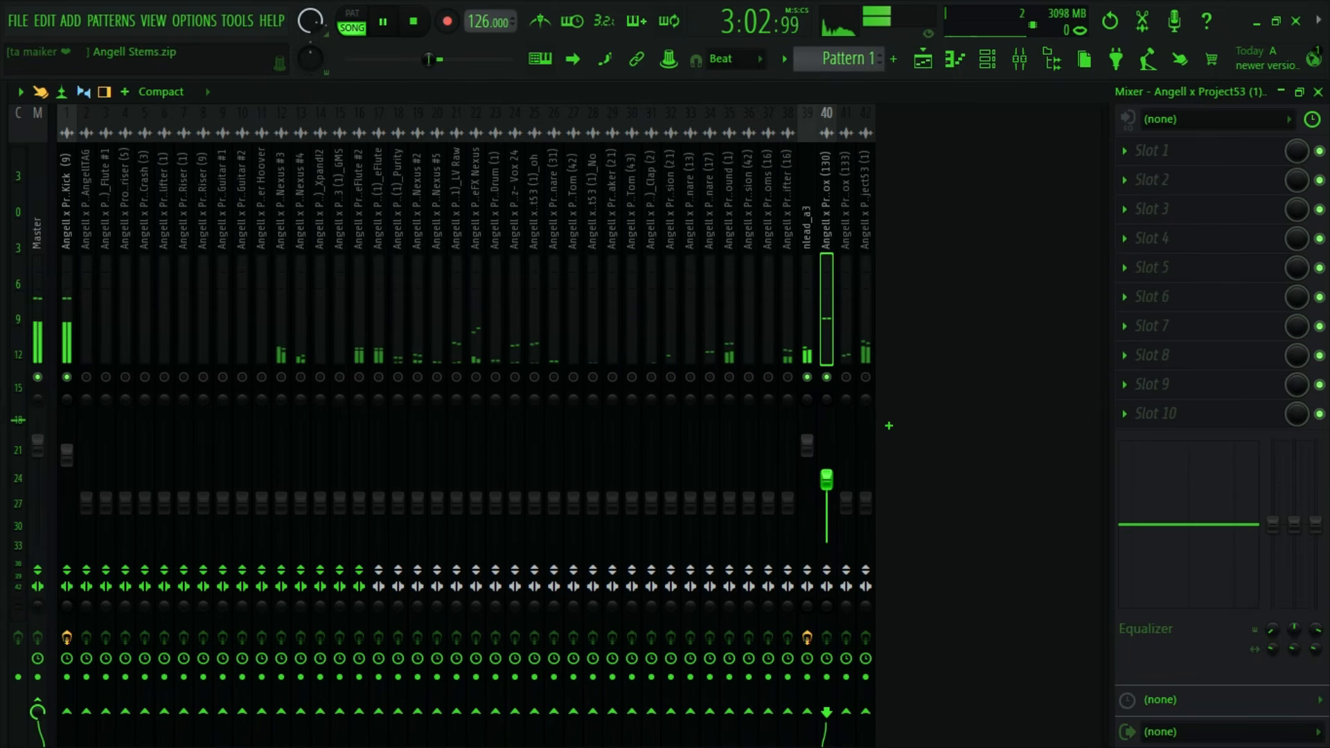
pyautogui.press('space')
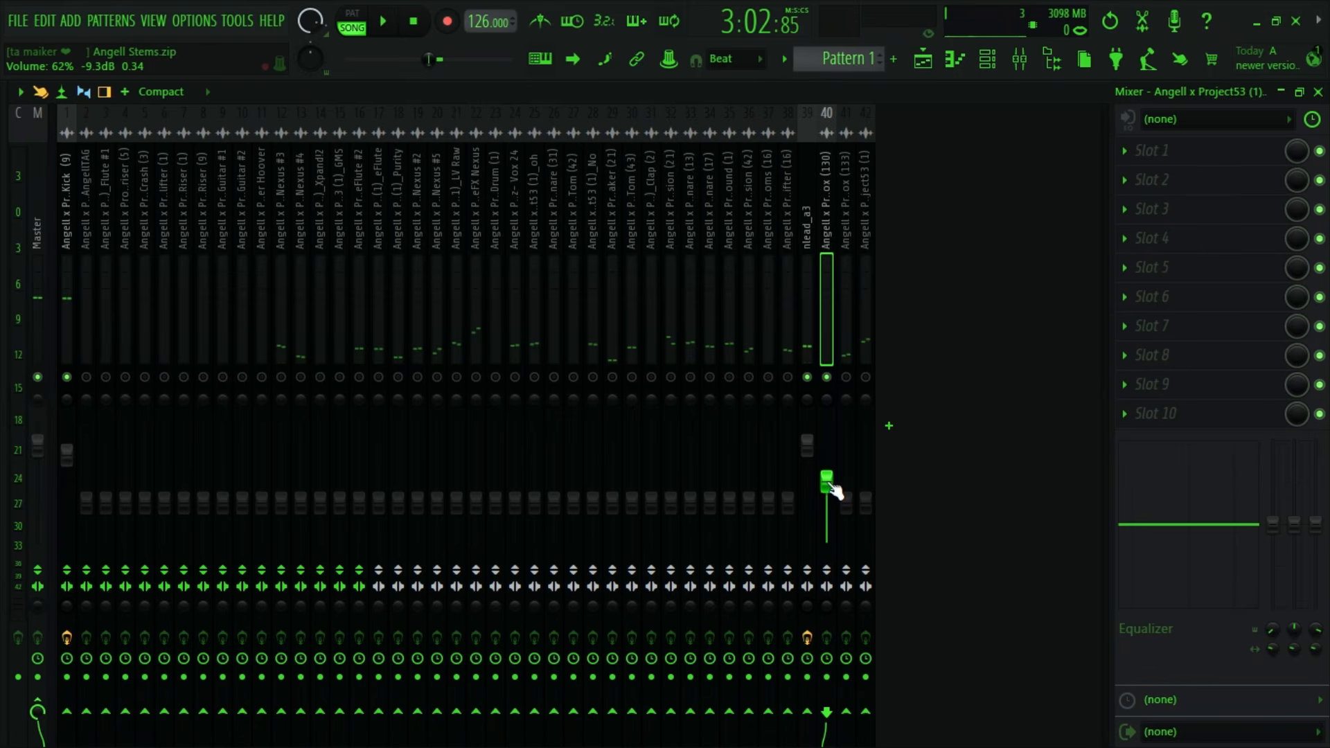
pyautogui.keyDown('ctrl'); pyautogui.click(806, 377); pyautogui.keyUp('ctrl')
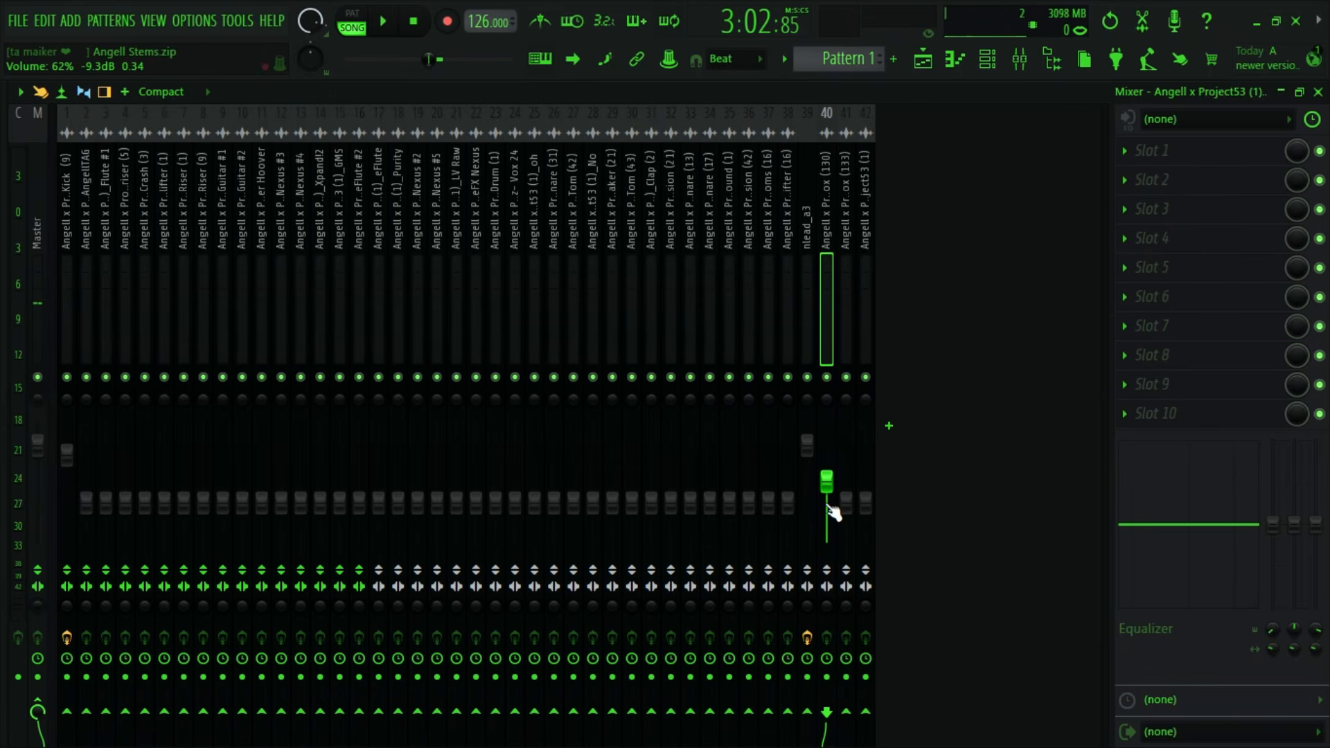
pyautogui.press('space')
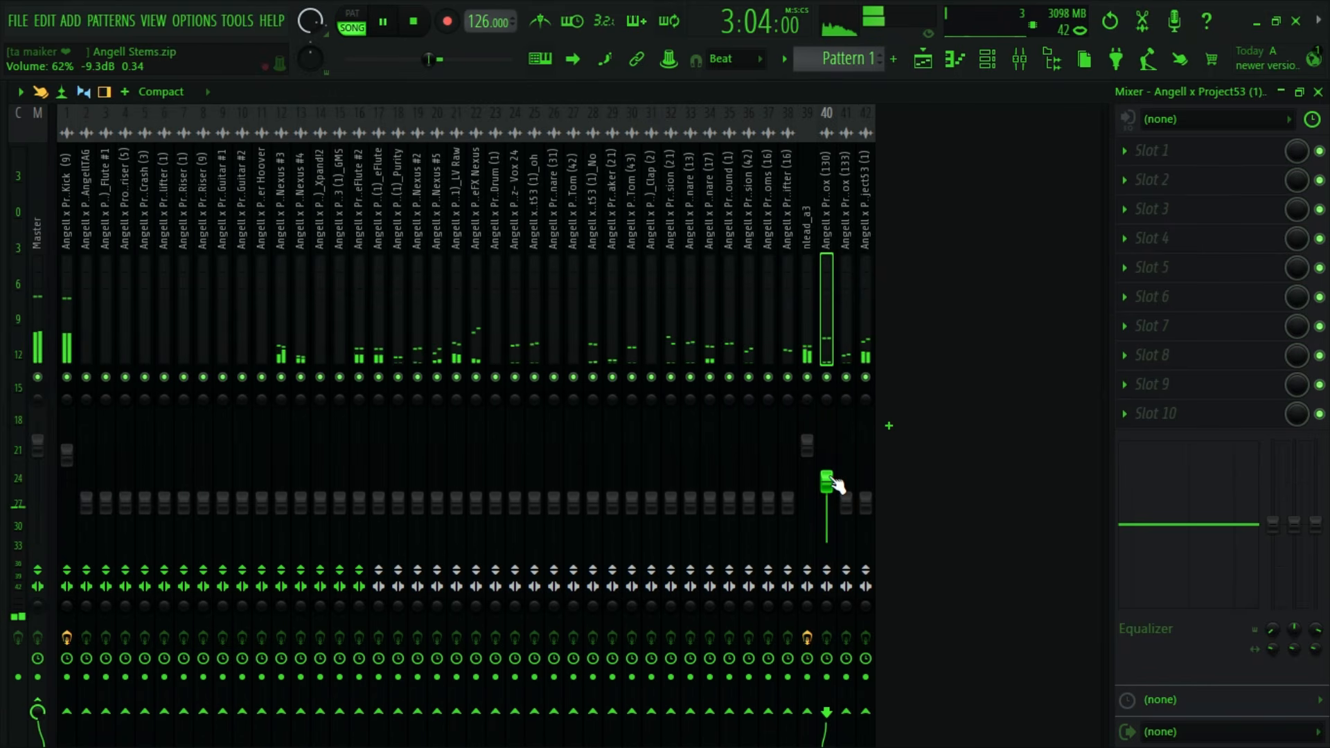
pyautogui.press('space')
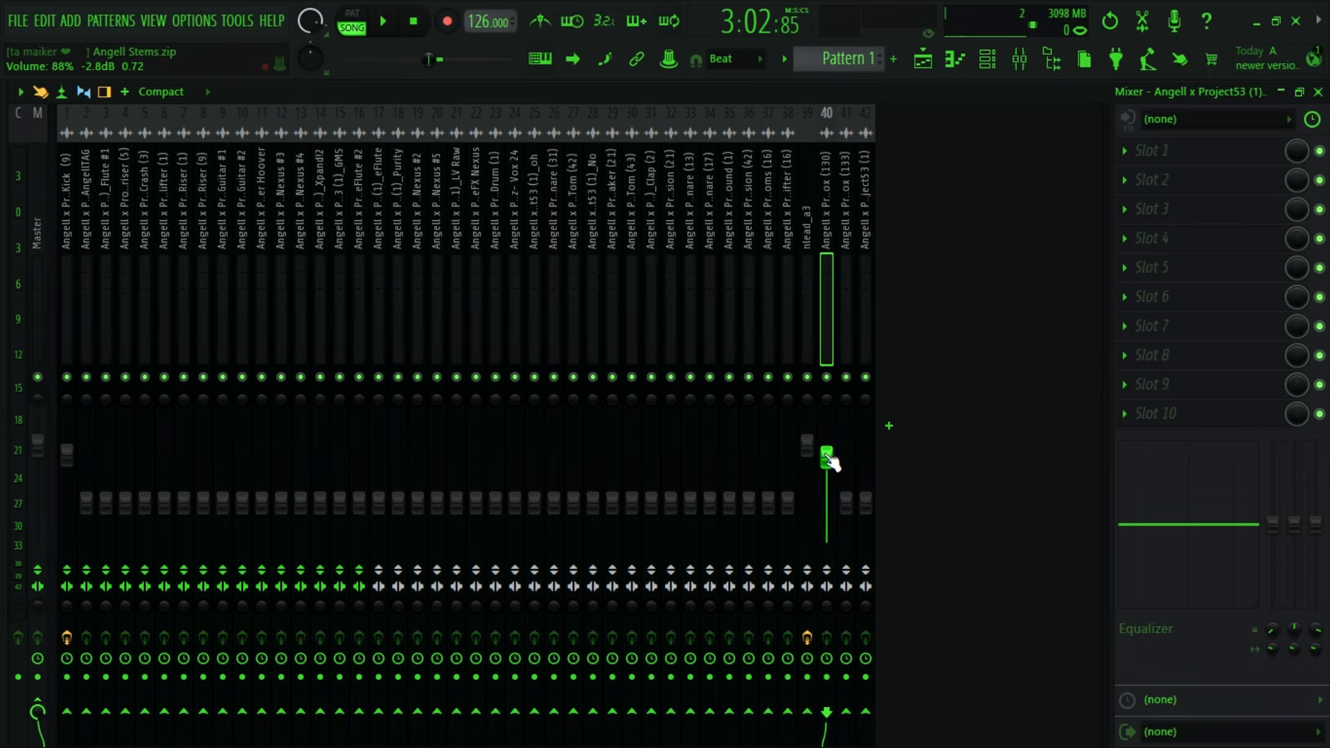
pyautogui.press('space')
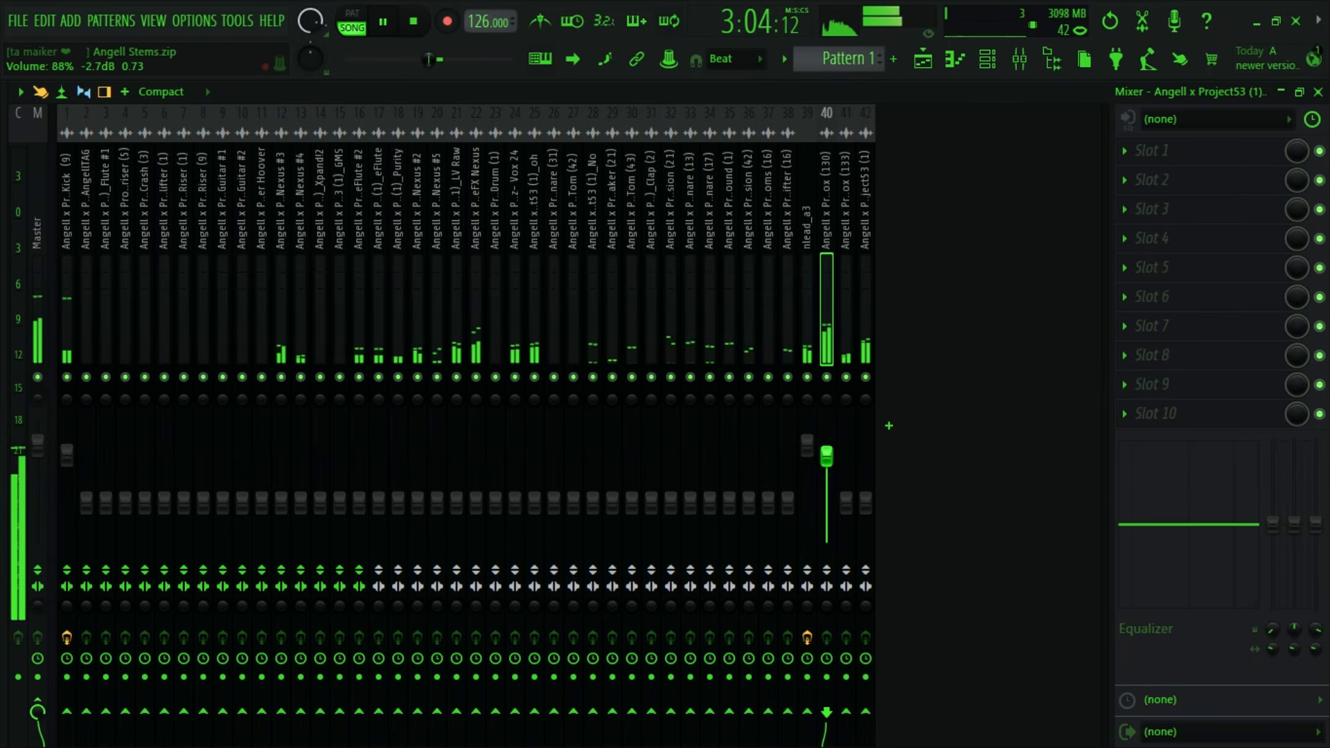
pyautogui.press('space')
# - Isolate the kick, lead and Vox (130) again, raise the vox fader slightly, and replay the section
pyautogui.click(791, 343)
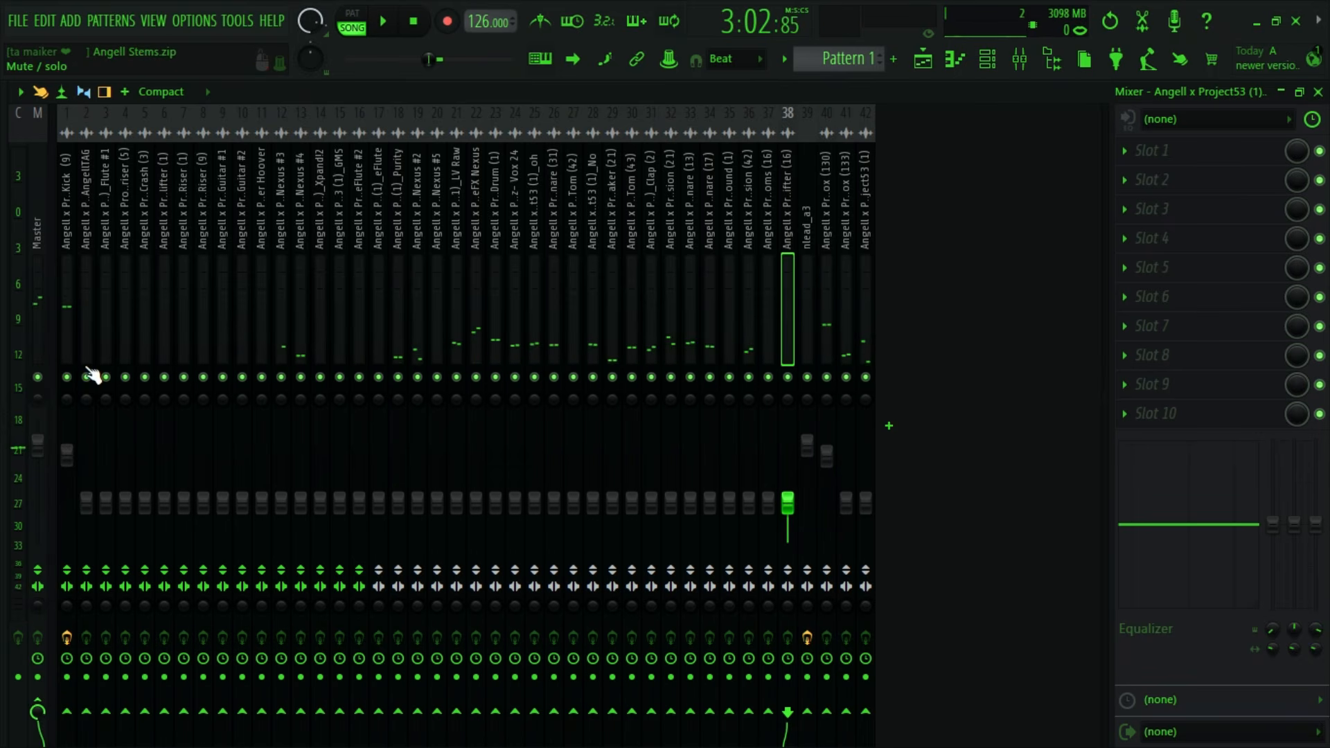
pyautogui.rightClick(67, 377)
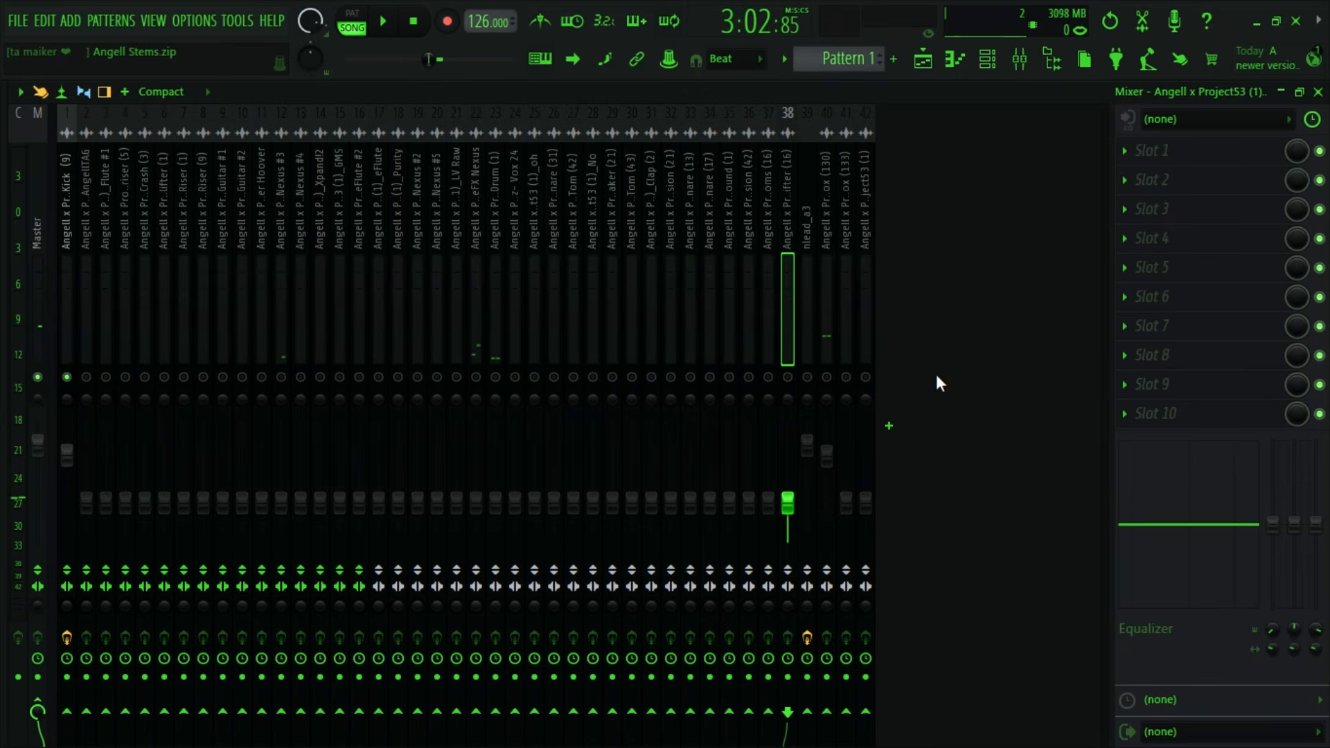
pyautogui.click(807, 377)
pyautogui.click(827, 377)
pyautogui.press('space')
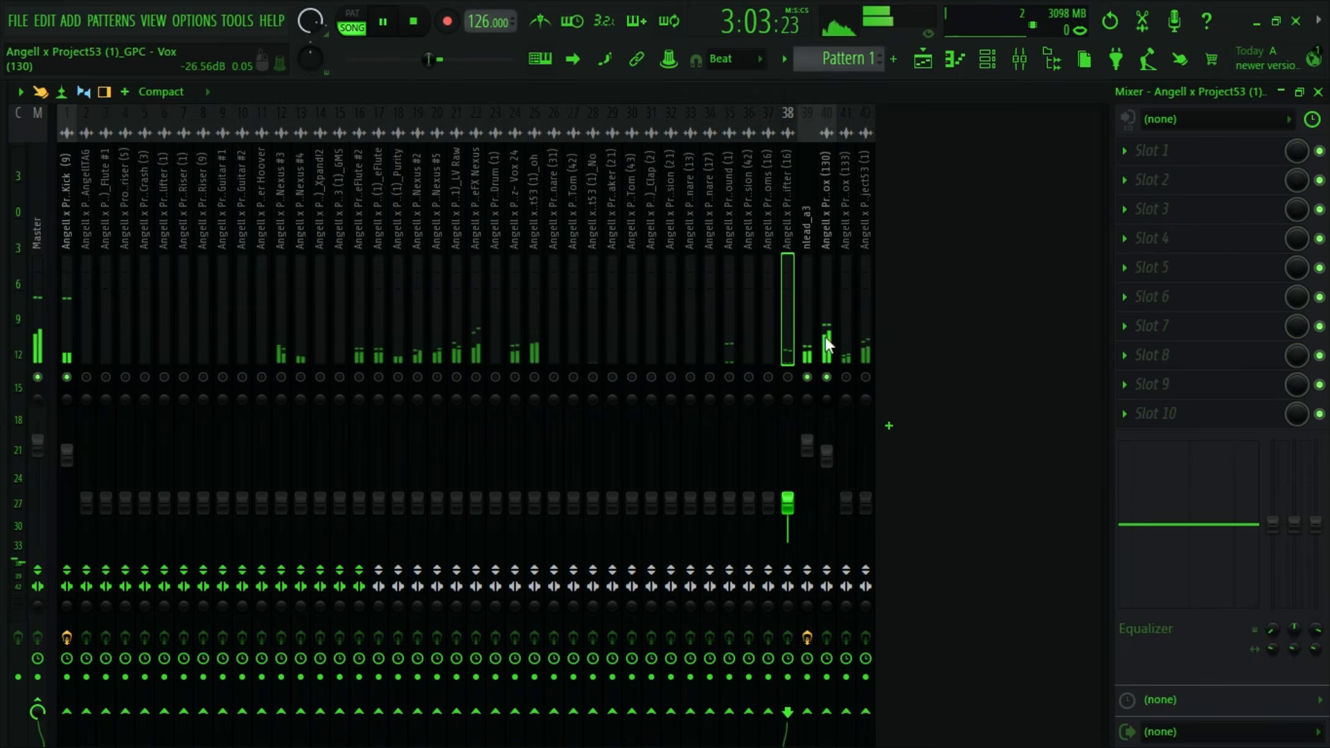
pyautogui.click(826, 336)
pyautogui.press('space')
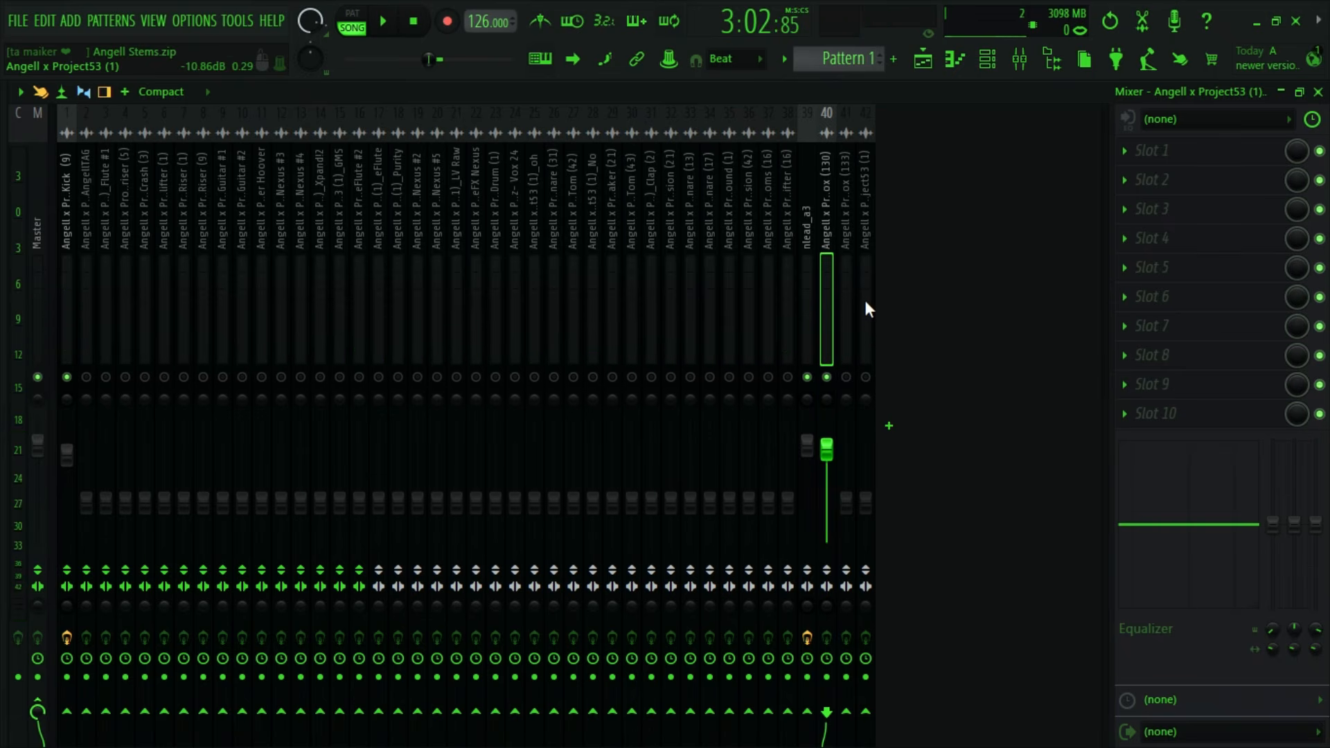
pyautogui.press('space')
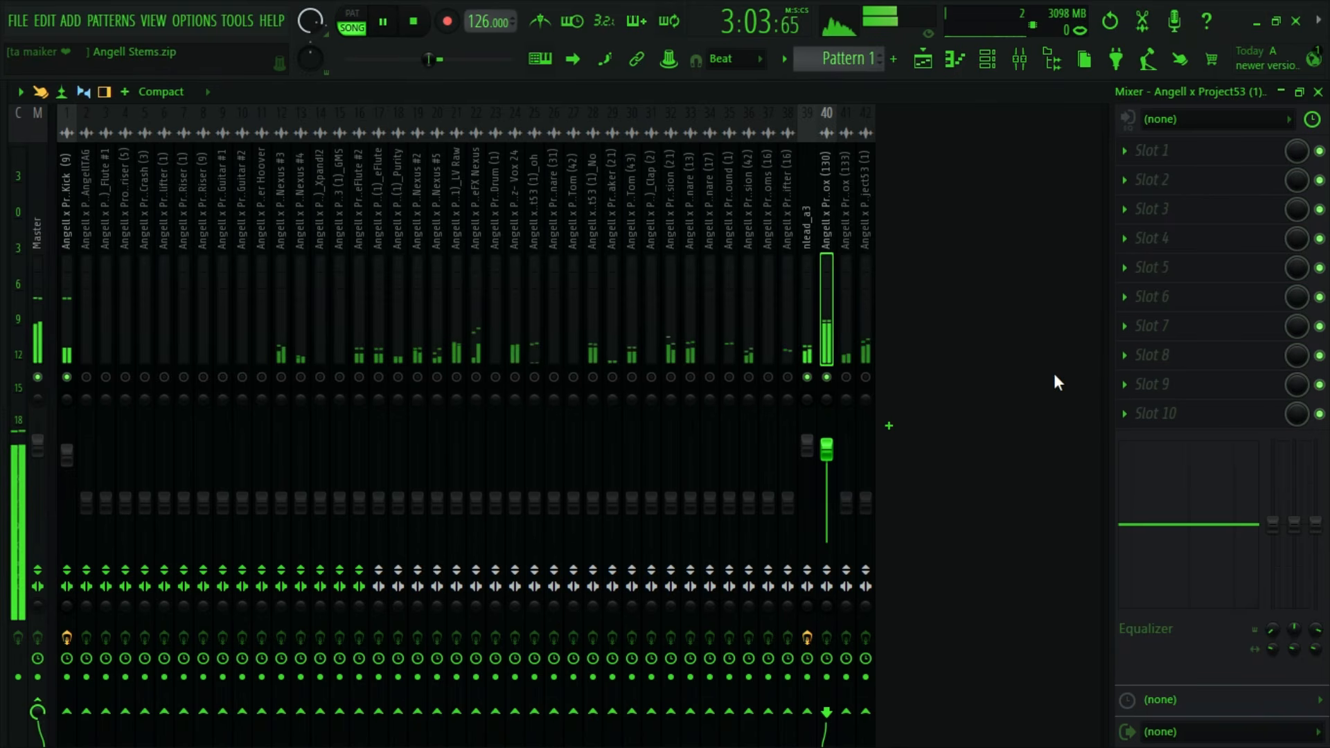
pyautogui.press('space')
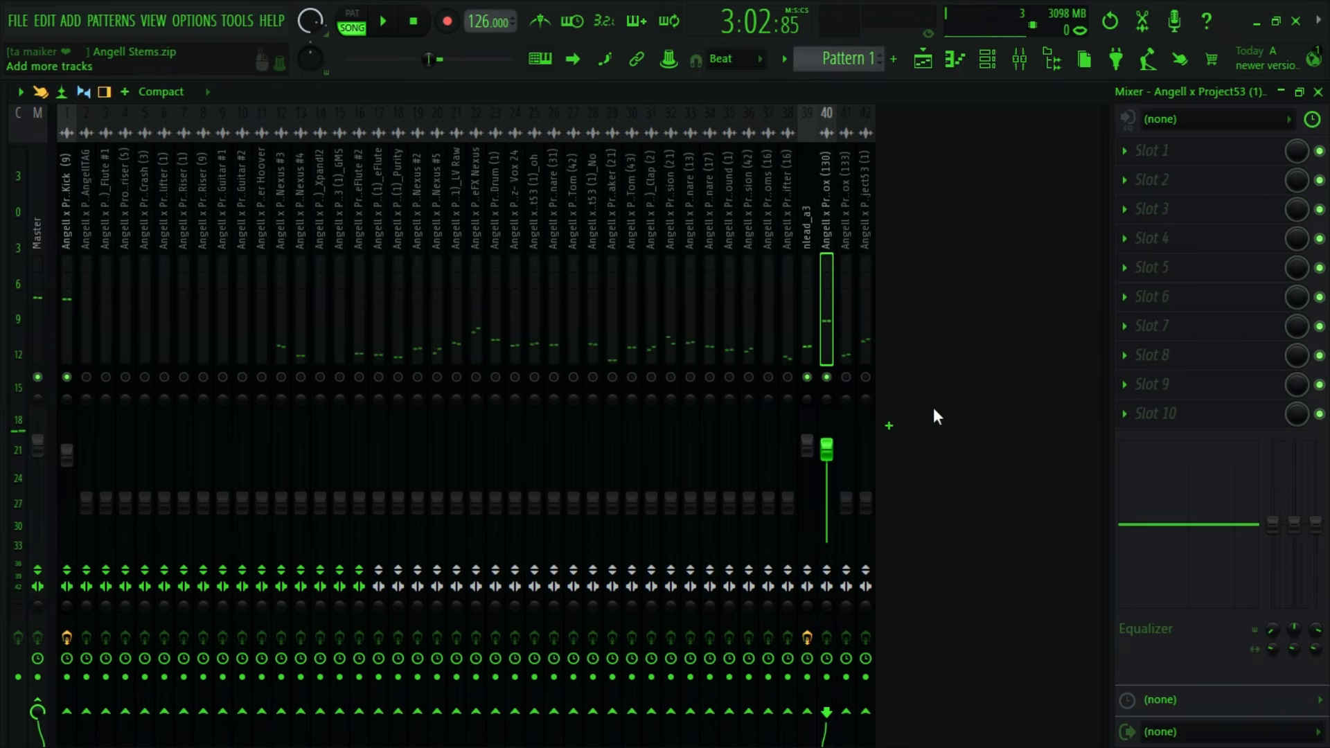
# - Cut the low shelf of the Vox (130) mixer track's built-in equalizer to -18 dB at 90 Hz
pyautogui.moveTo(1273, 524); pyautogui.dragTo(1275, 610)
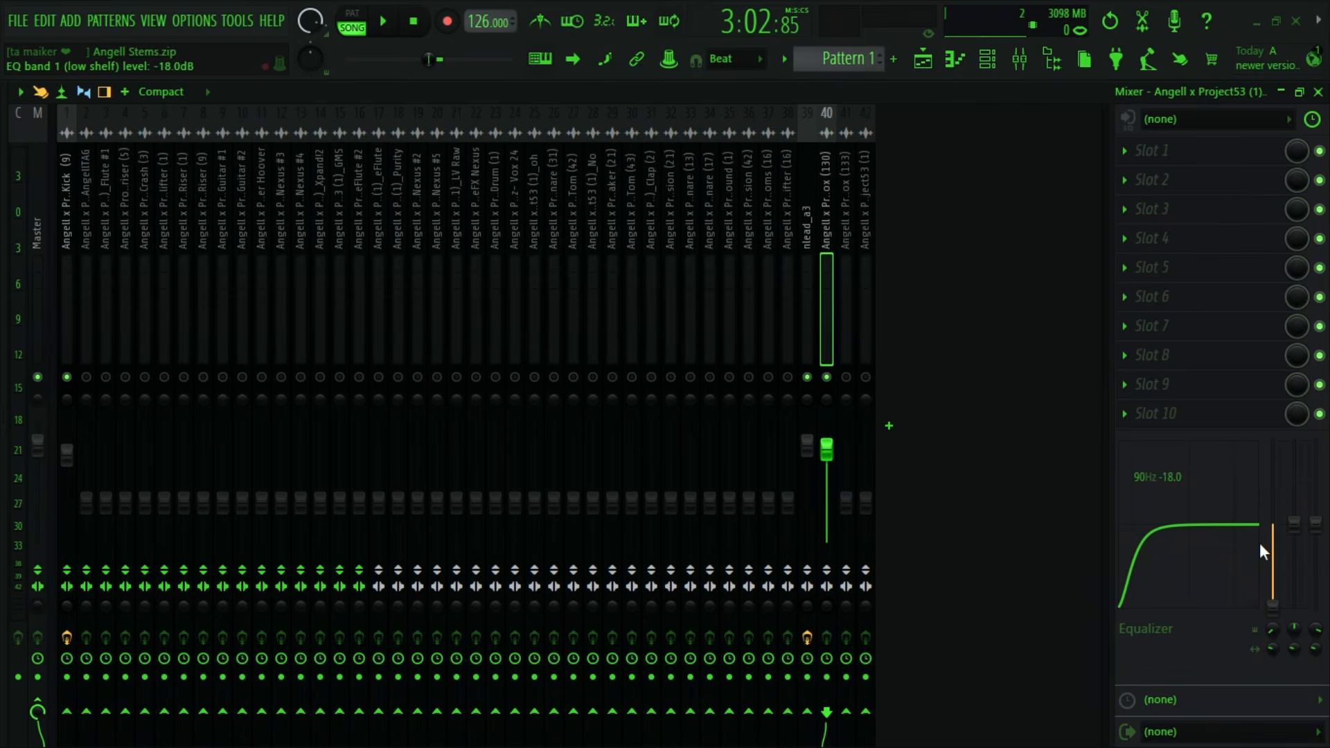
pyautogui.moveTo(1273, 605); pyautogui.dragTo(1273, 551)
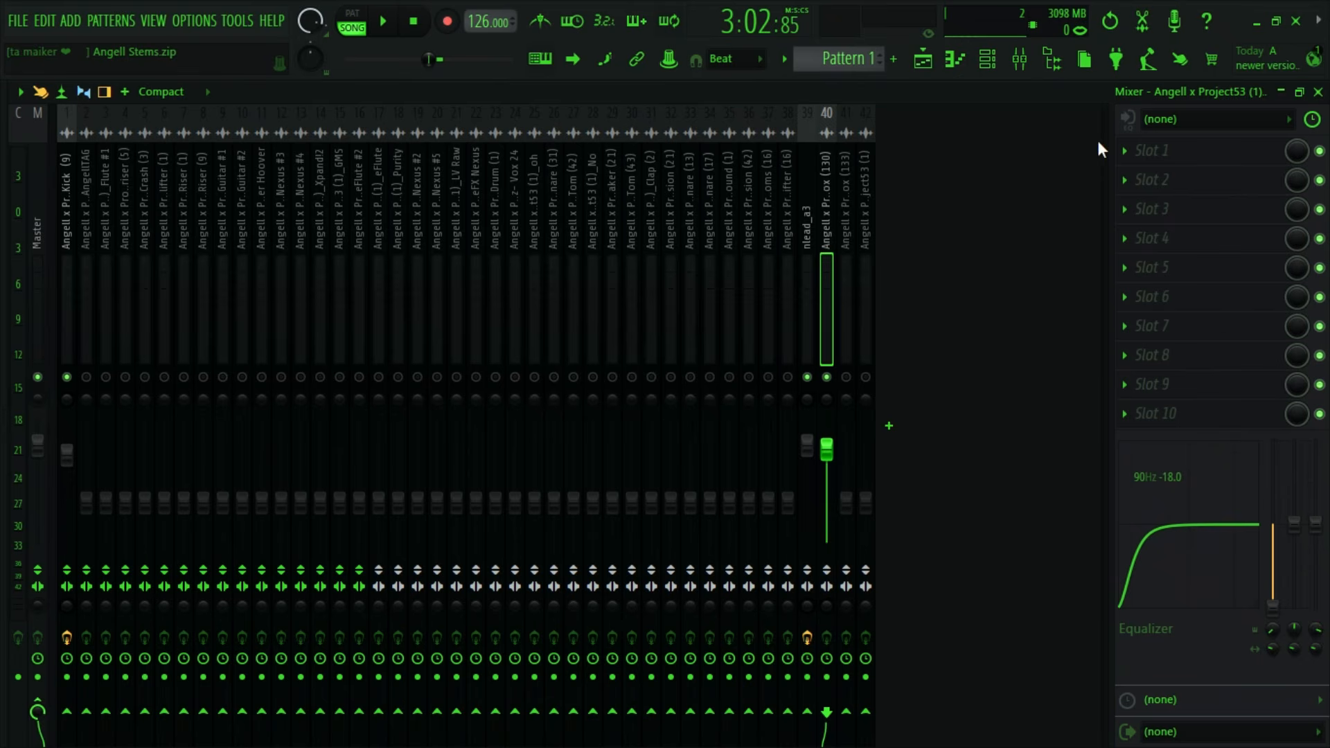
pyautogui.click(1146, 163)
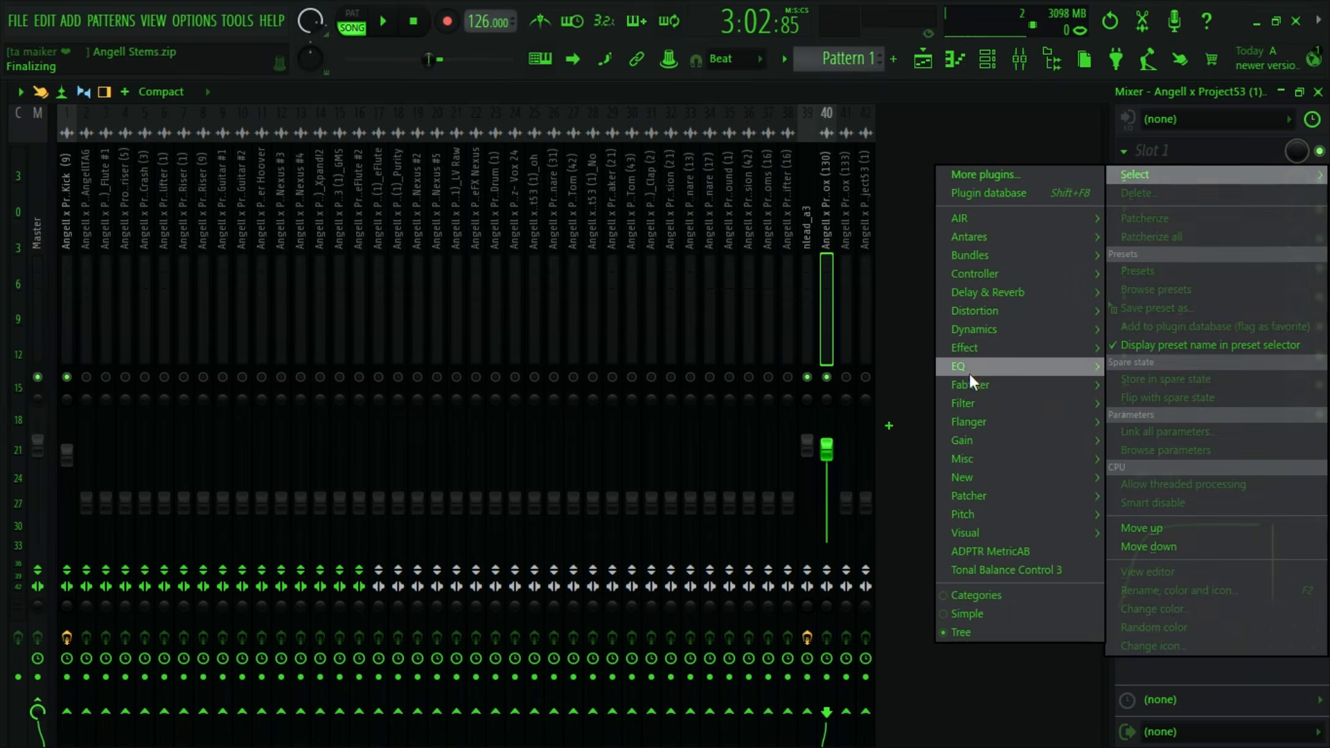
pyautogui.moveTo(970, 372)
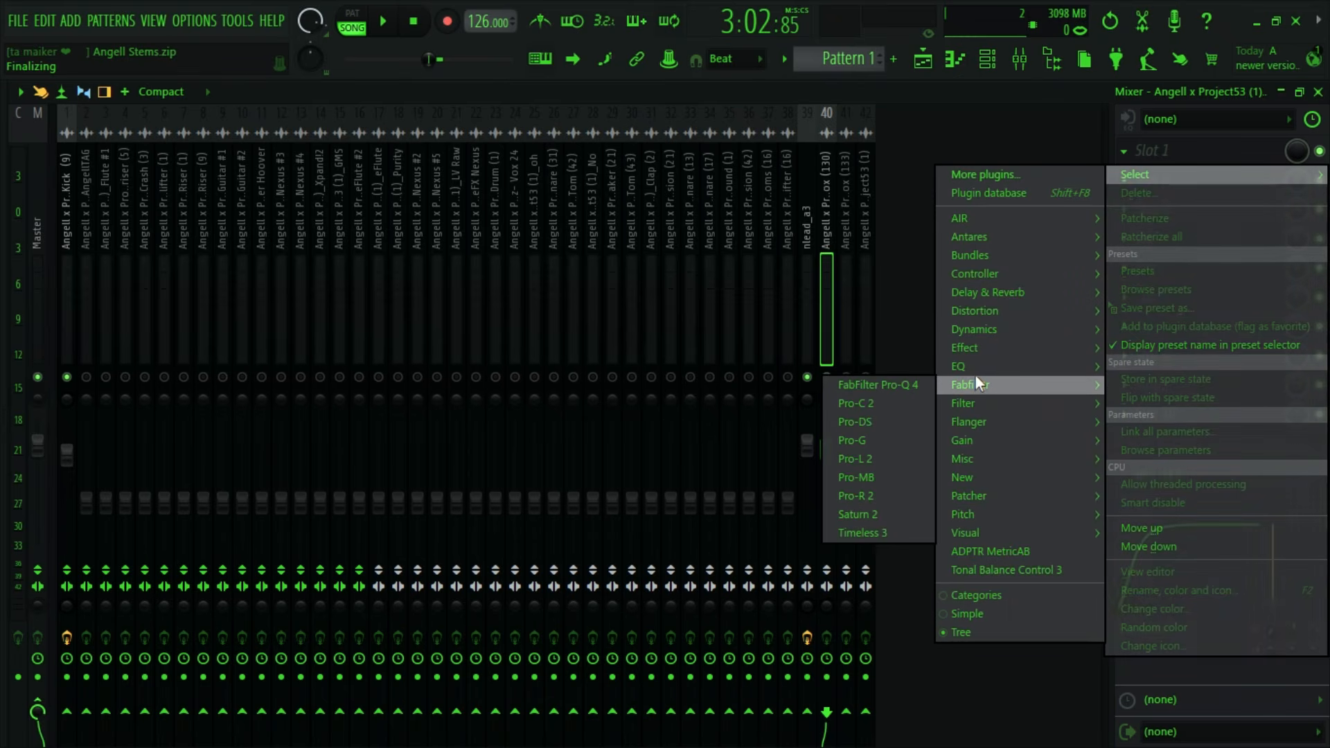
pyautogui.click(905, 93)
# - Set the Vox (130) low shelf's level to -17.5 dB and its width to 0.49 while listening to playback
pyautogui.press('space')
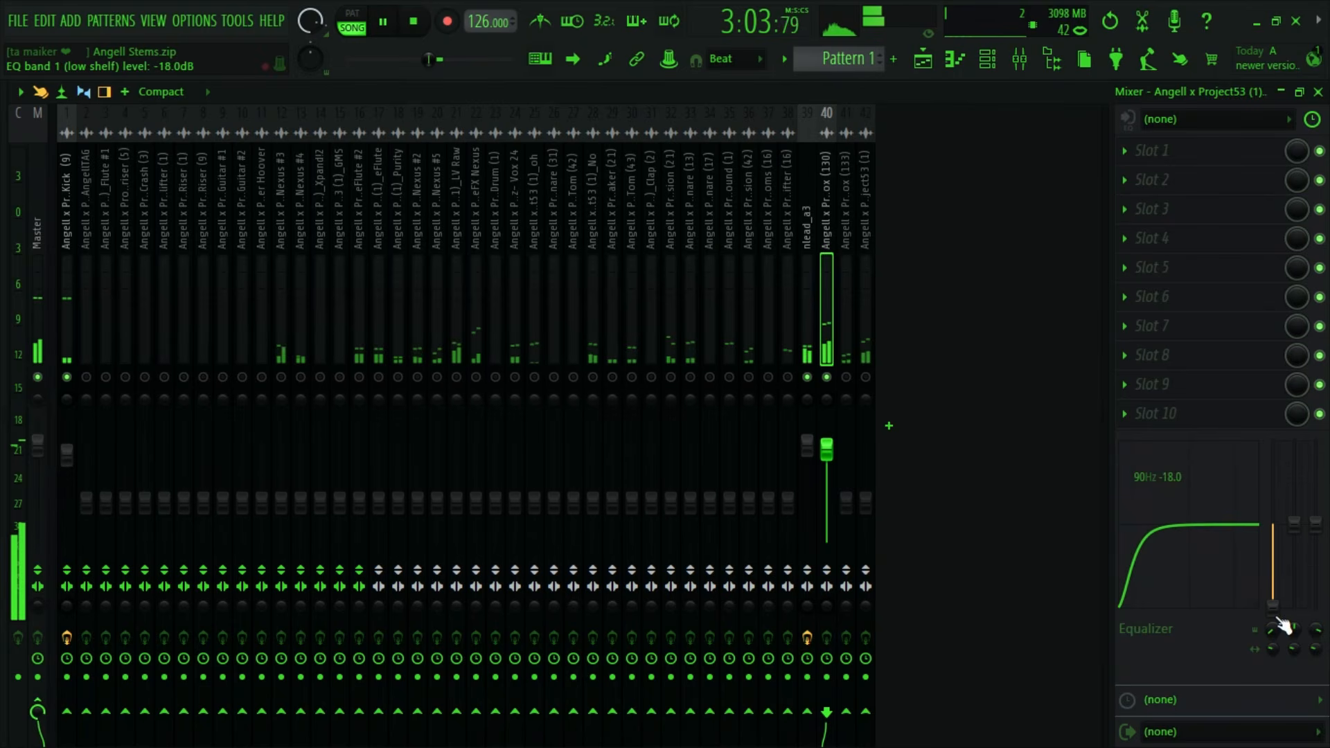
pyautogui.moveTo(1276, 616)
pyautogui.mouseDown()
pyautogui.moveTo(1273, 441)
pyautogui.moveTo(1274, 603)
pyautogui.mouseUp()
pyautogui.press('space')
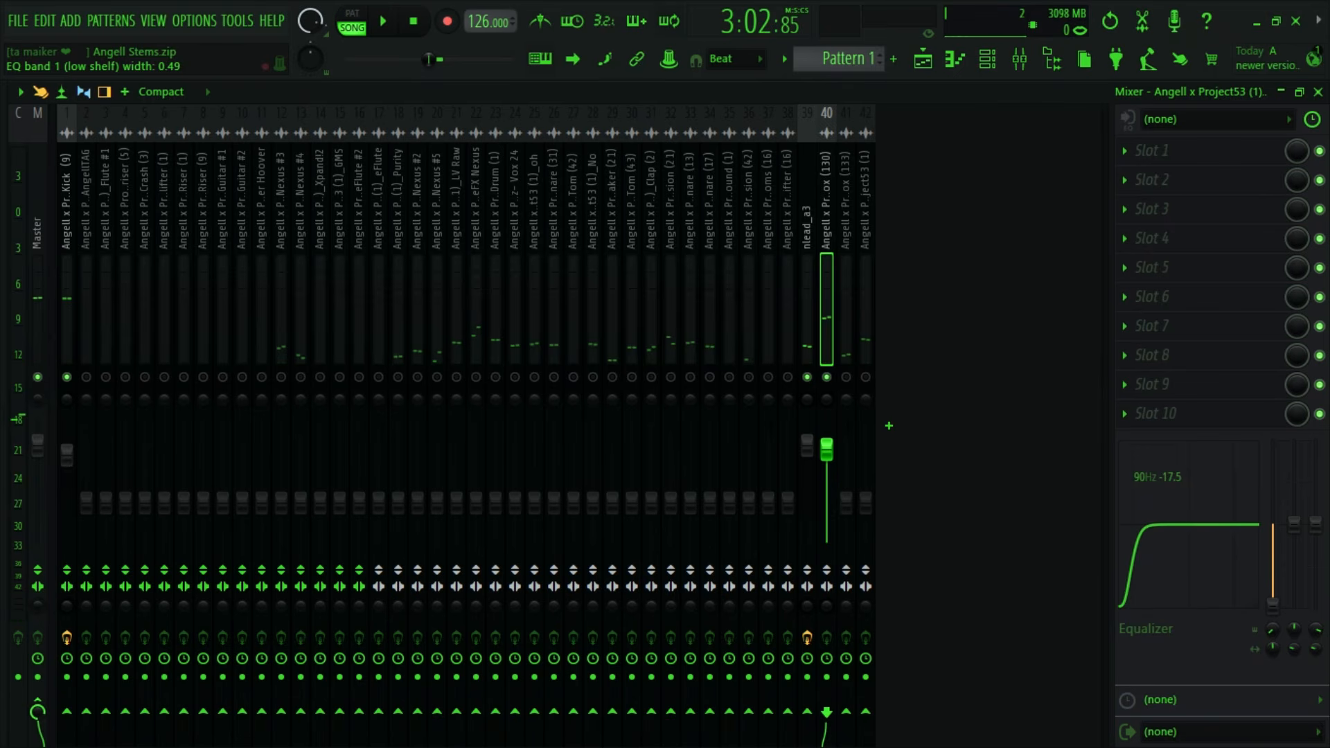
# - Audition the Vox (130) low shelf with its frequency at 509 Hz, and settle it at 159 Hz
pyautogui.moveTo(1266, 625); pyautogui.dragTo(1273, 597)
pyautogui.press('space')
pyautogui.press('space')
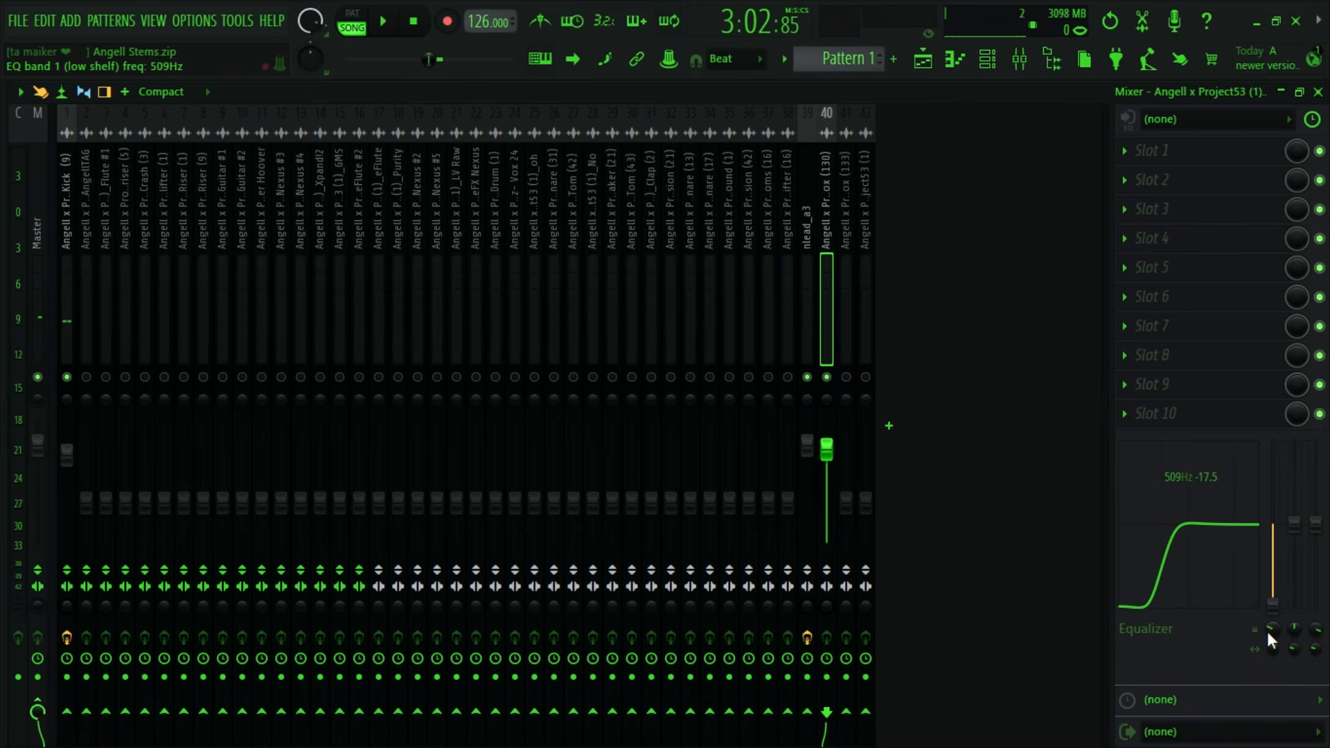
pyautogui.press('space')
pyautogui.moveTo(1272, 630); pyautogui.dragTo(1273, 652)
pyautogui.press('space')
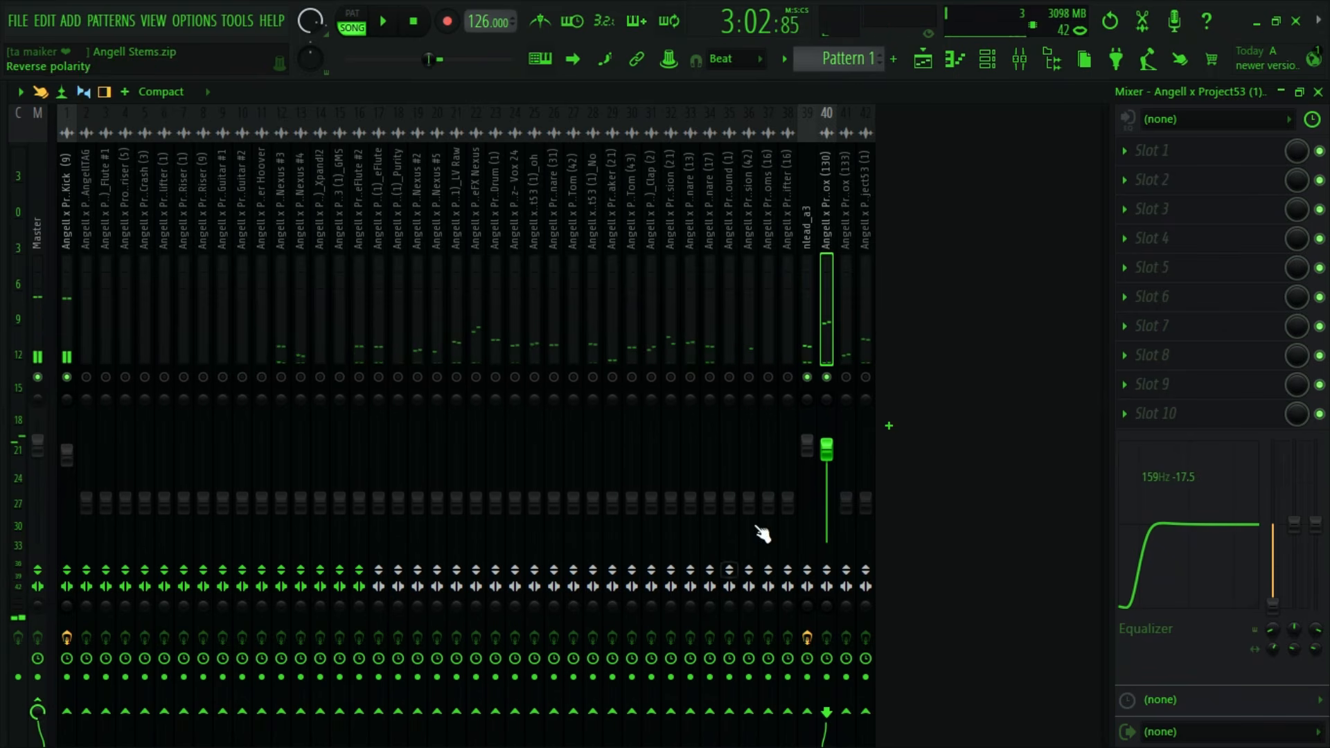
# - Locate the Vox (133) clip in the playlist and bring up its mixer track 41
pyautogui.click(923, 58)
pyautogui.doubleClick(607, 533)
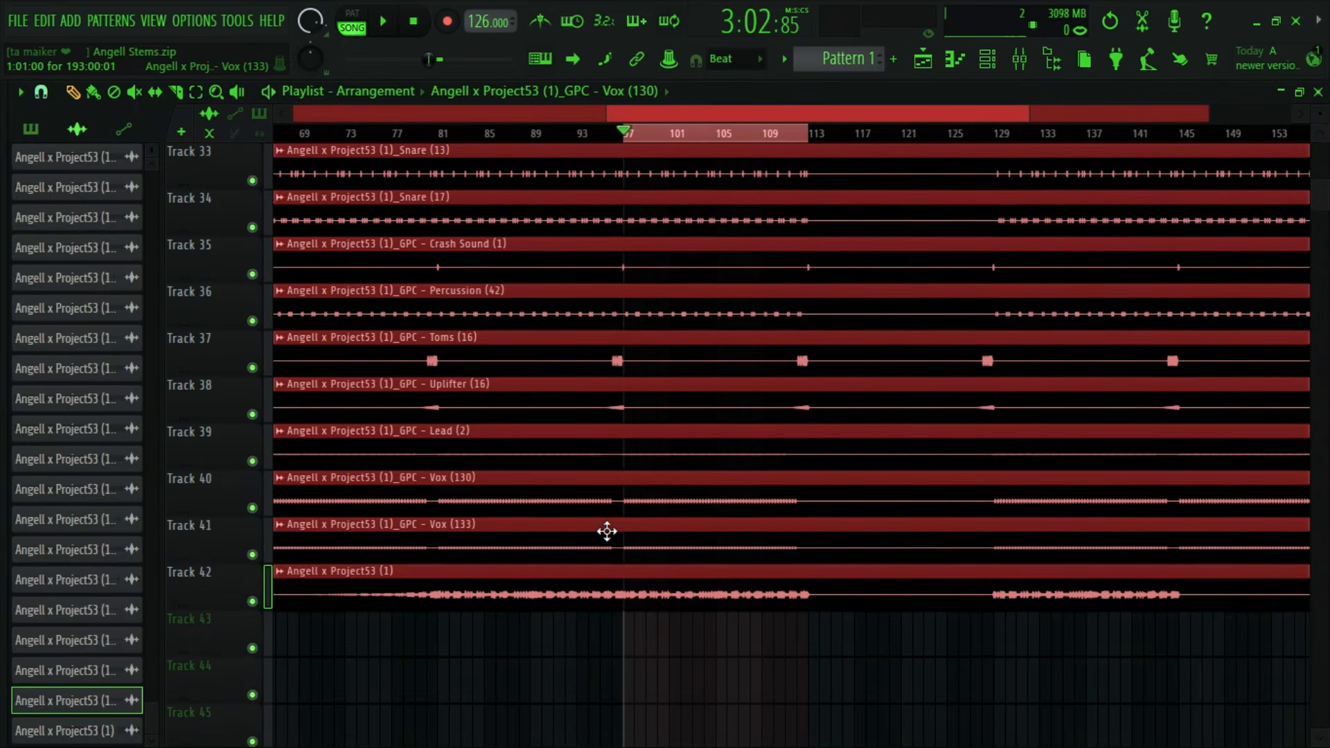
pyautogui.click(1020, 59)
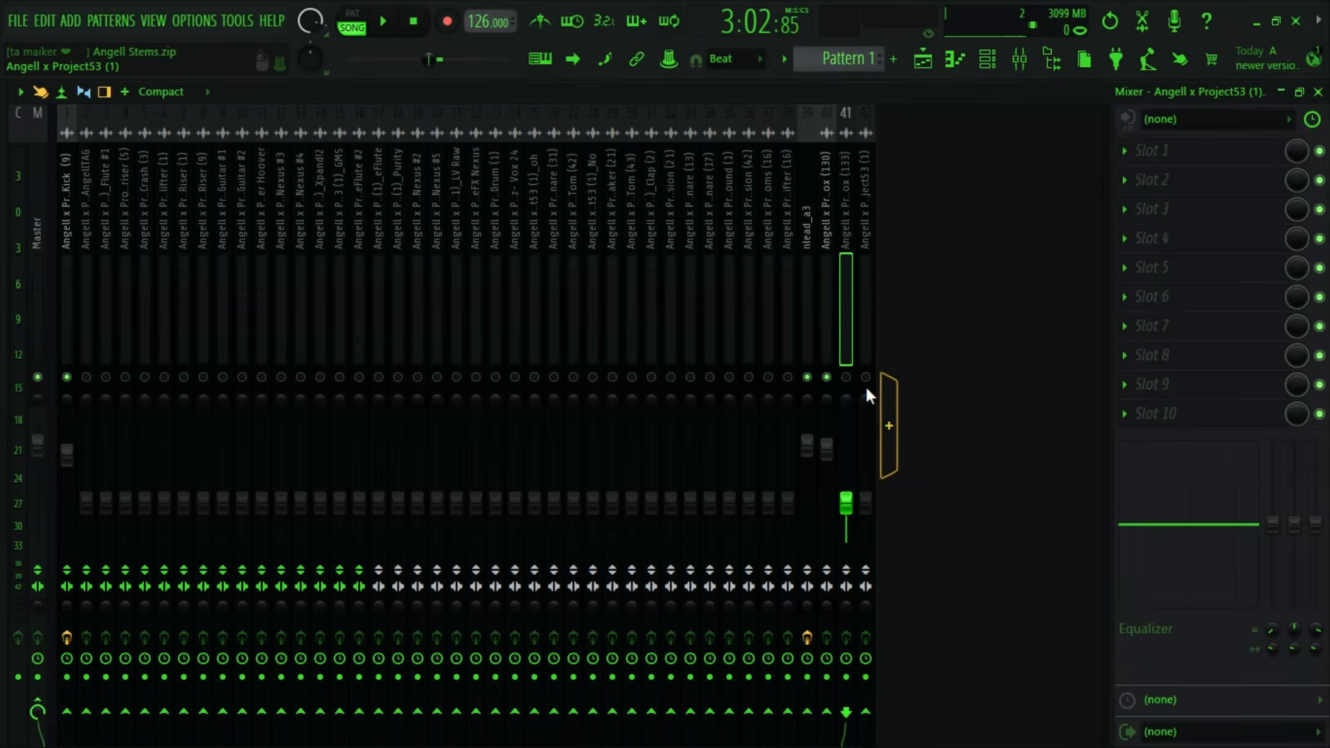
# - Bring in Vox (133) with its volume at about 5.6 dB and audition it with Vox (130) muted
pyautogui.press('space')
pyautogui.moveTo(846, 503); pyautogui.dragTo(846, 420)
pyautogui.press('space')
pyautogui.click(827, 378)
pyautogui.press('space')
# - Isolate Vox (130) and Vox (133) and compare them by muting and unmuting each in turn during playback
pyautogui.press('space')
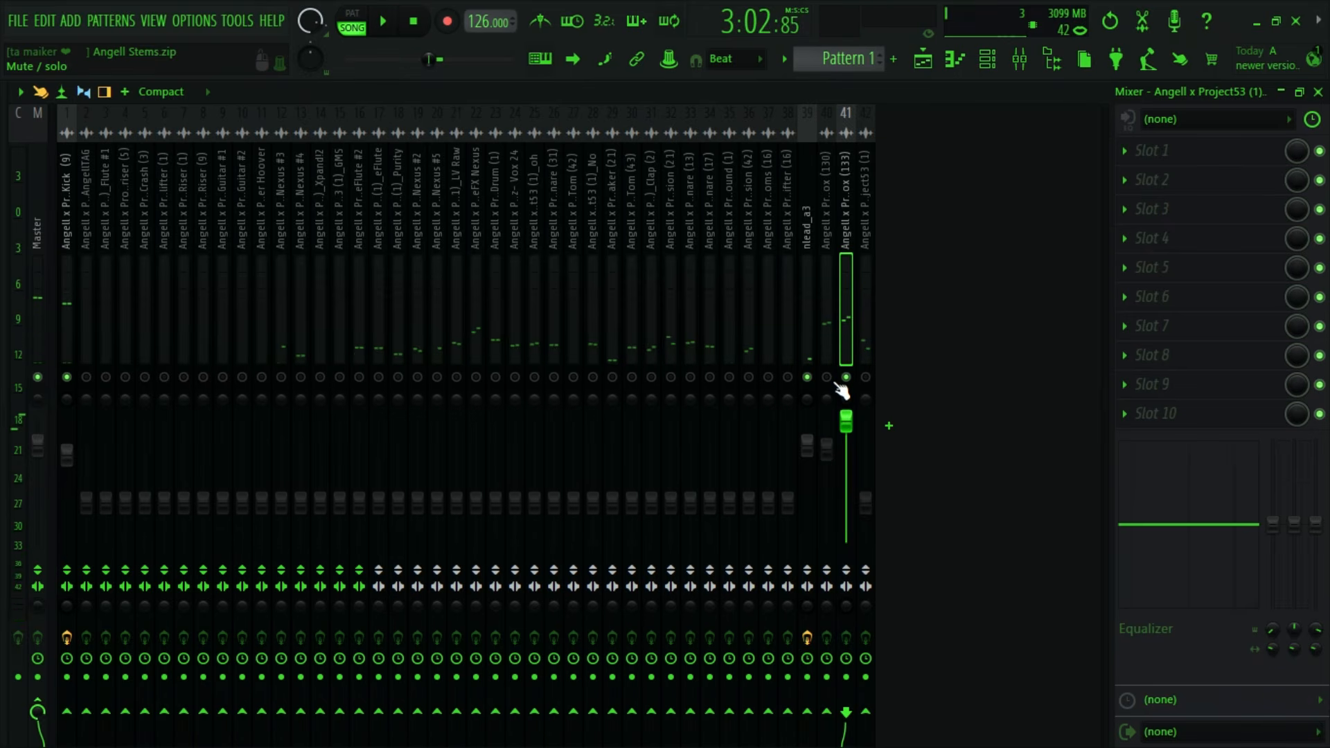
pyautogui.rightClick(827, 378)
pyautogui.click(847, 378)
pyautogui.press('space')
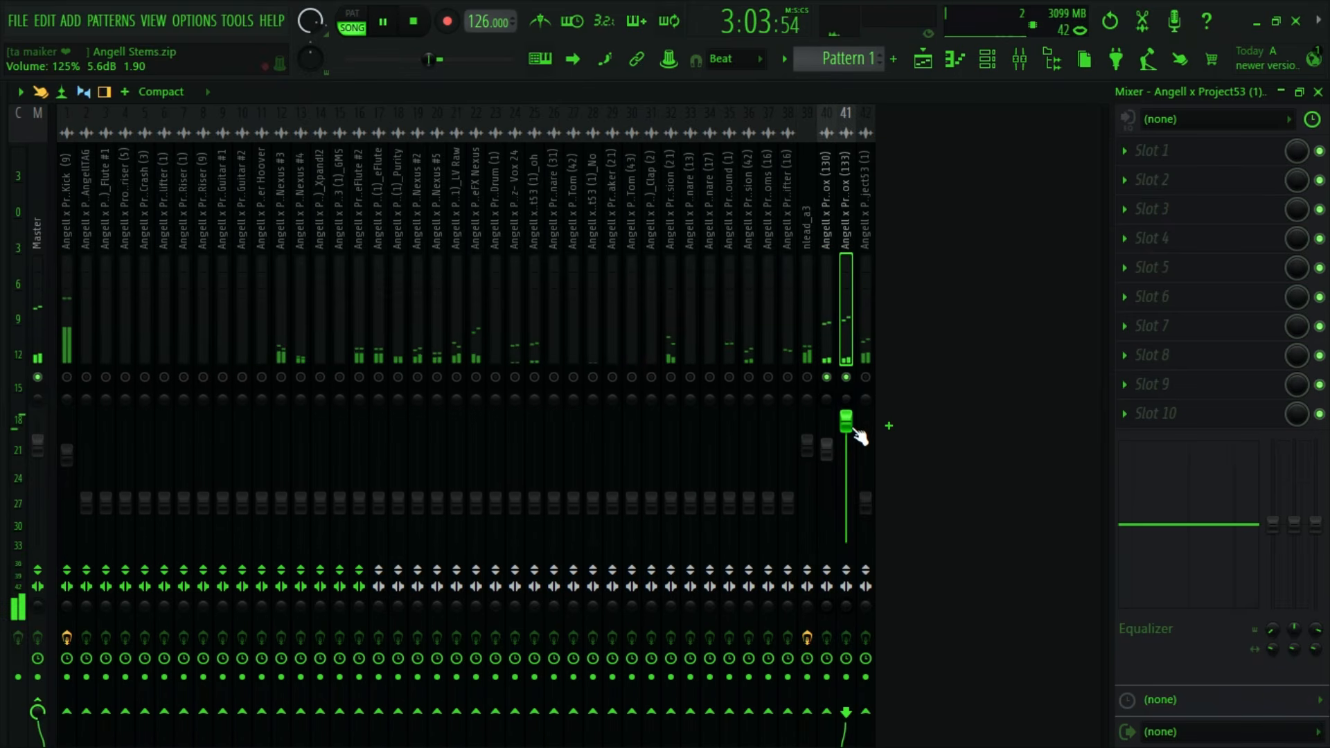
pyautogui.click(851, 378)
pyautogui.click(835, 378)
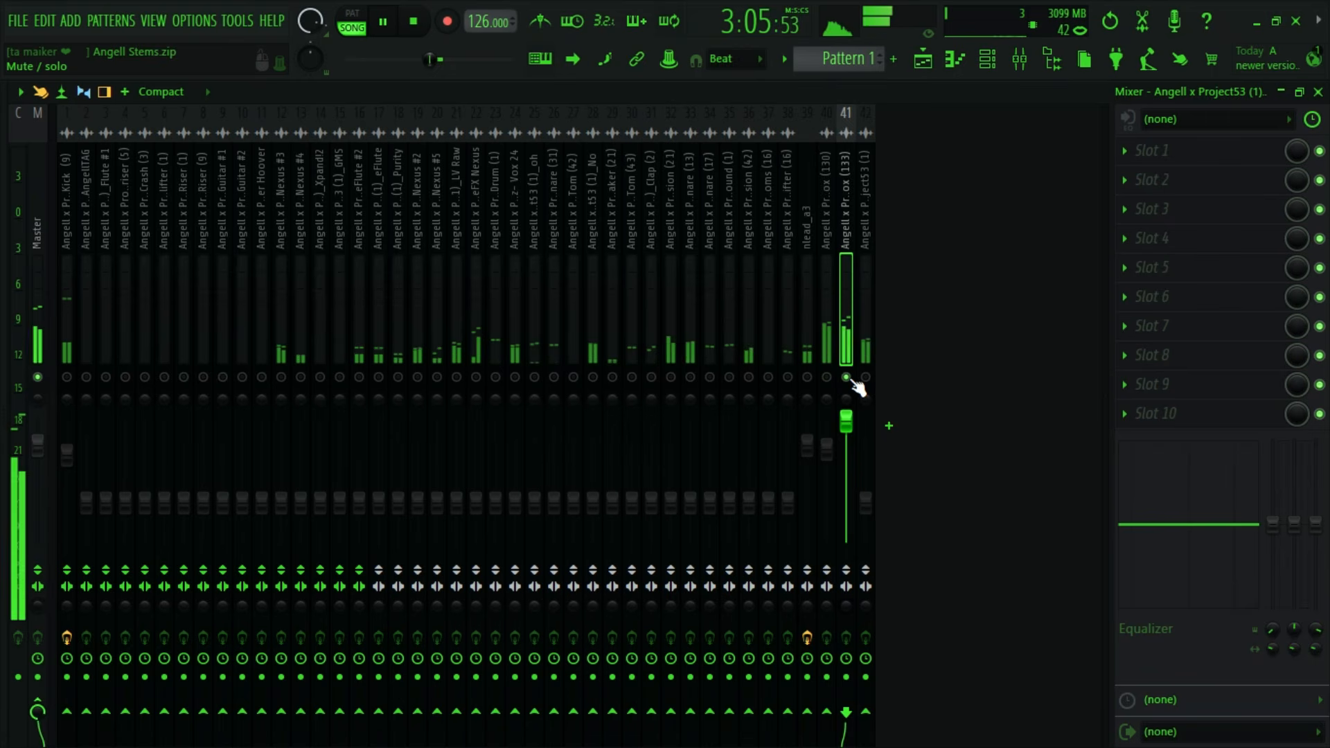
pyautogui.click(829, 379)
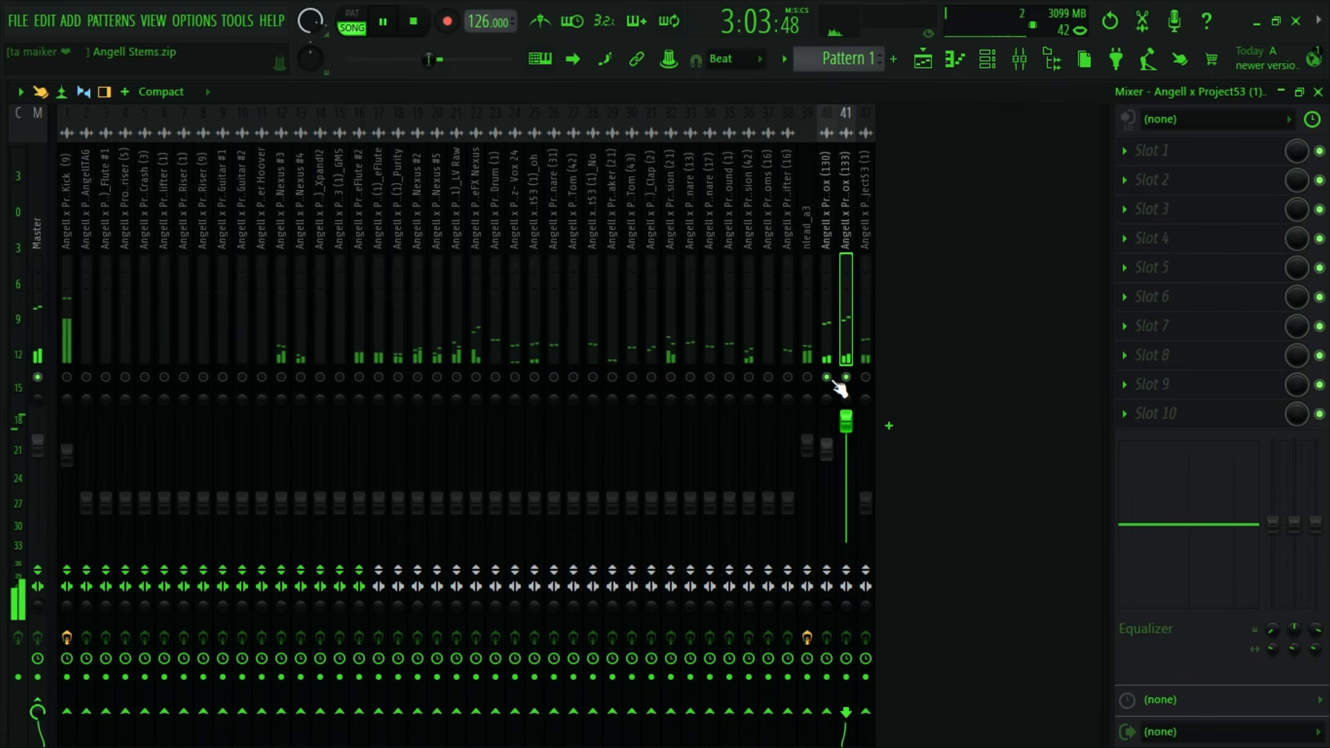
pyautogui.click(846, 379)
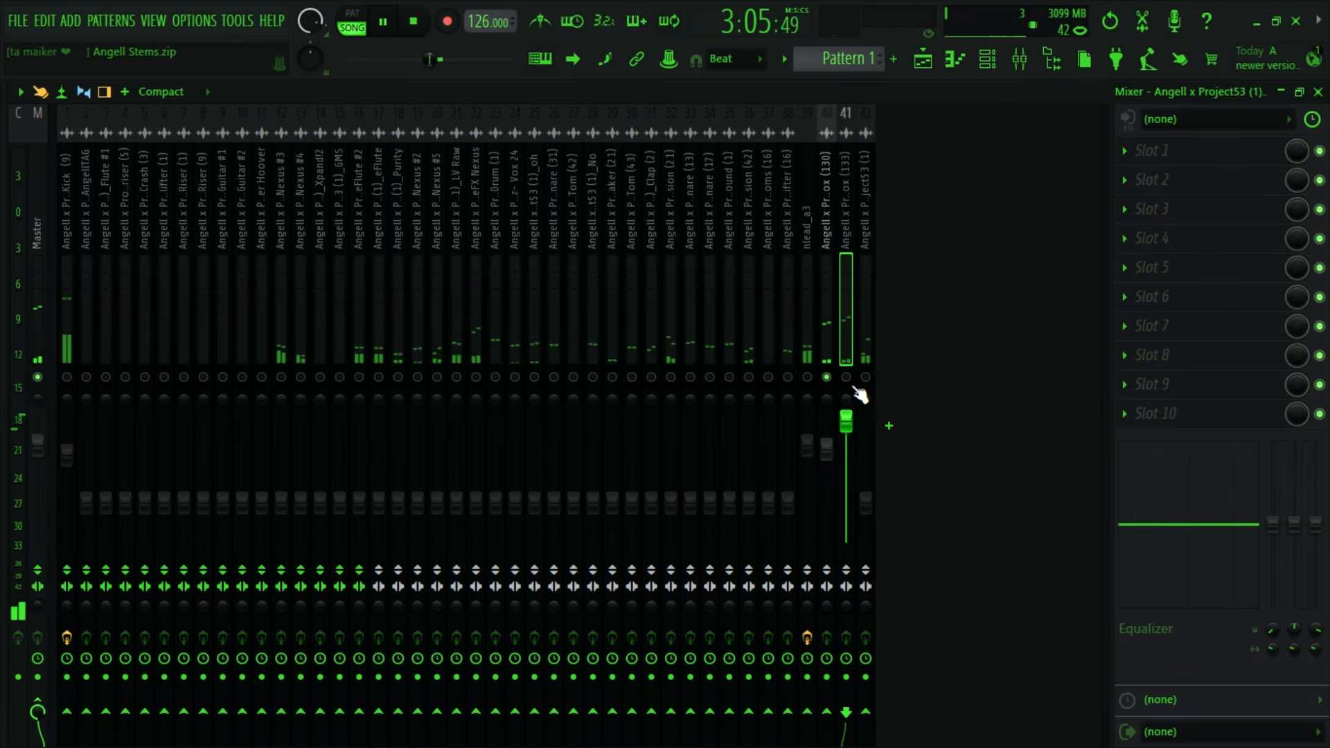
pyautogui.click(846, 378)
pyautogui.press('space')
# - Inspect the Vox (133) audio clip's settings from the playlist and return to its mixer track
pyautogui.click(925, 63)
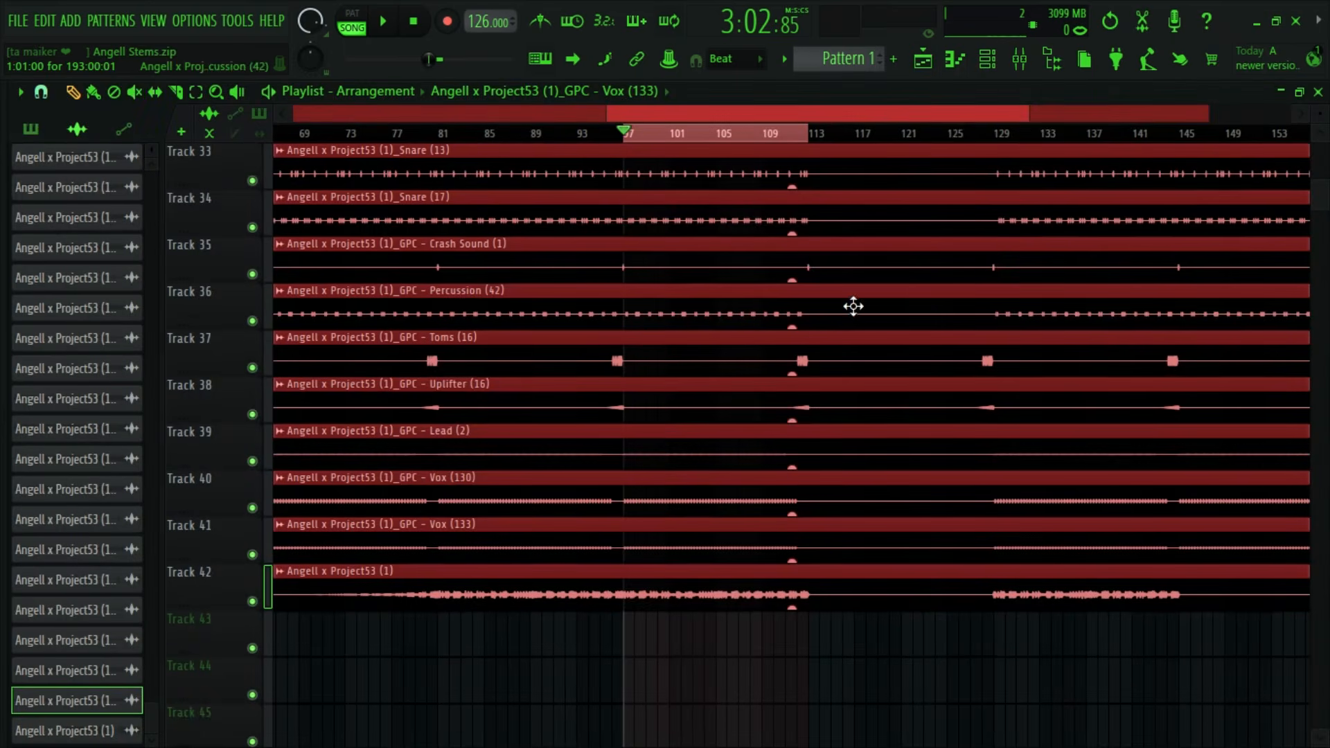
pyautogui.doubleClick(651, 545)
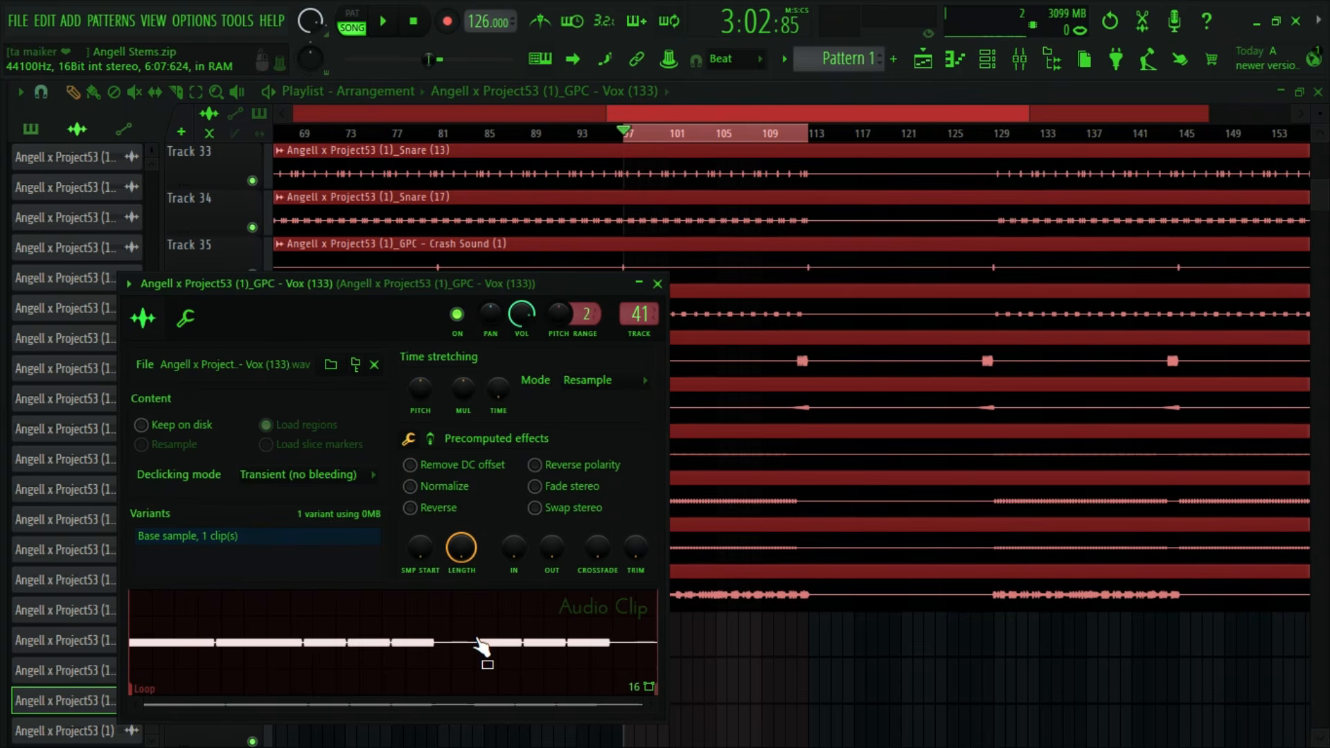
pyautogui.click(658, 284)
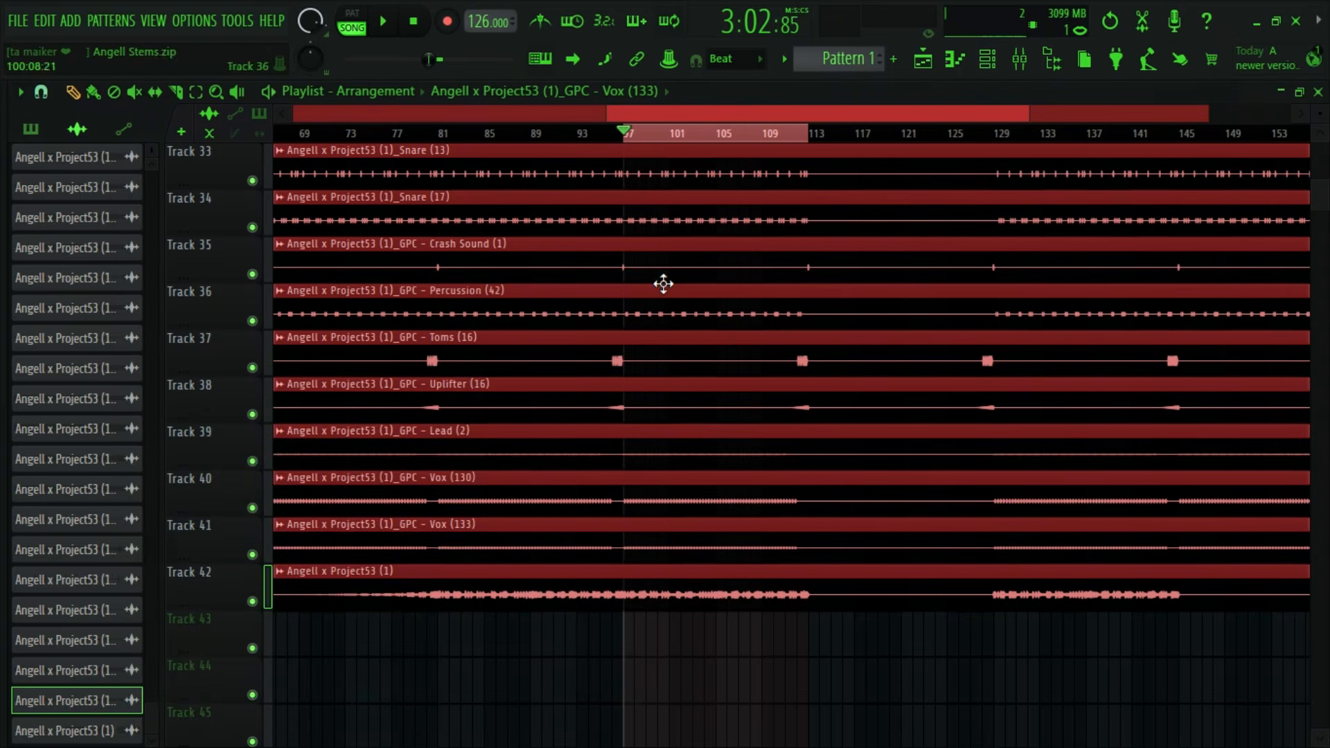
pyautogui.click(1022, 61)
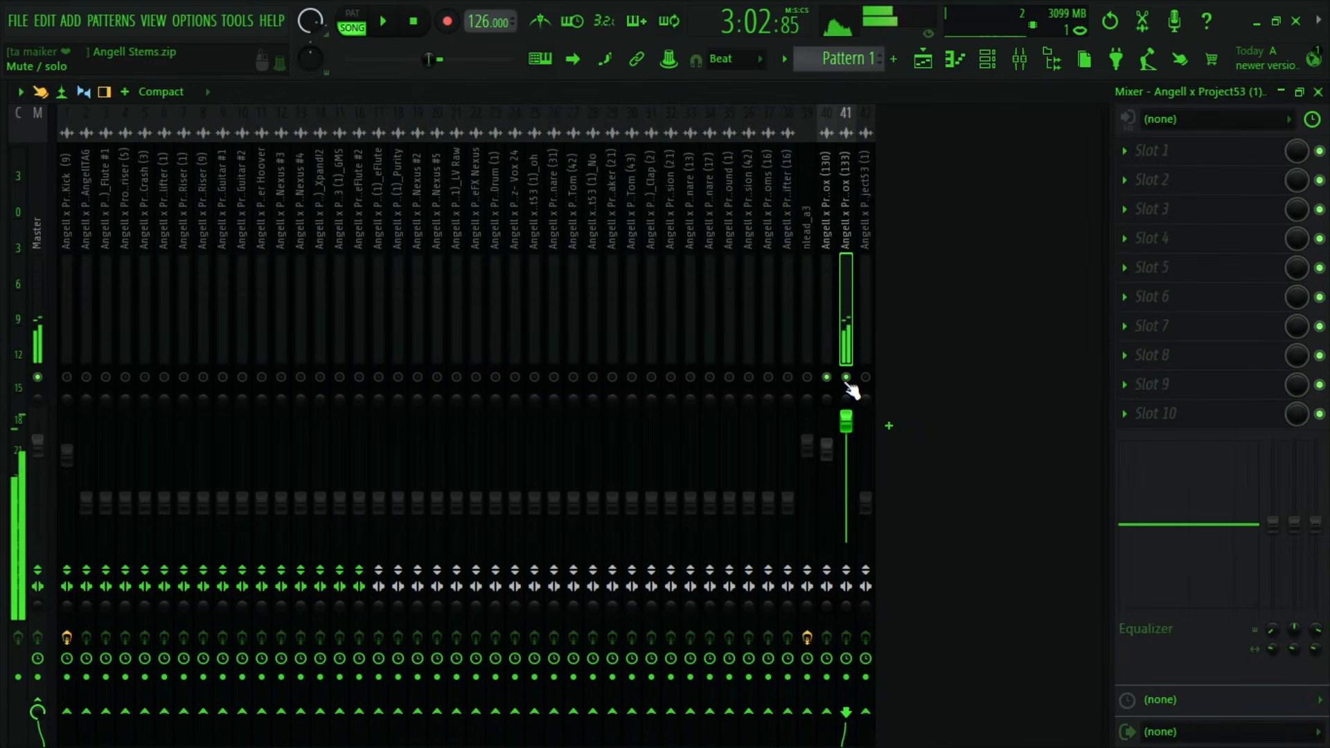
# - Try lowering the Vox (130) volume to about -3.7 dB and undo the change
pyautogui.moveTo(827, 449); pyautogui.dragTo(827, 461)
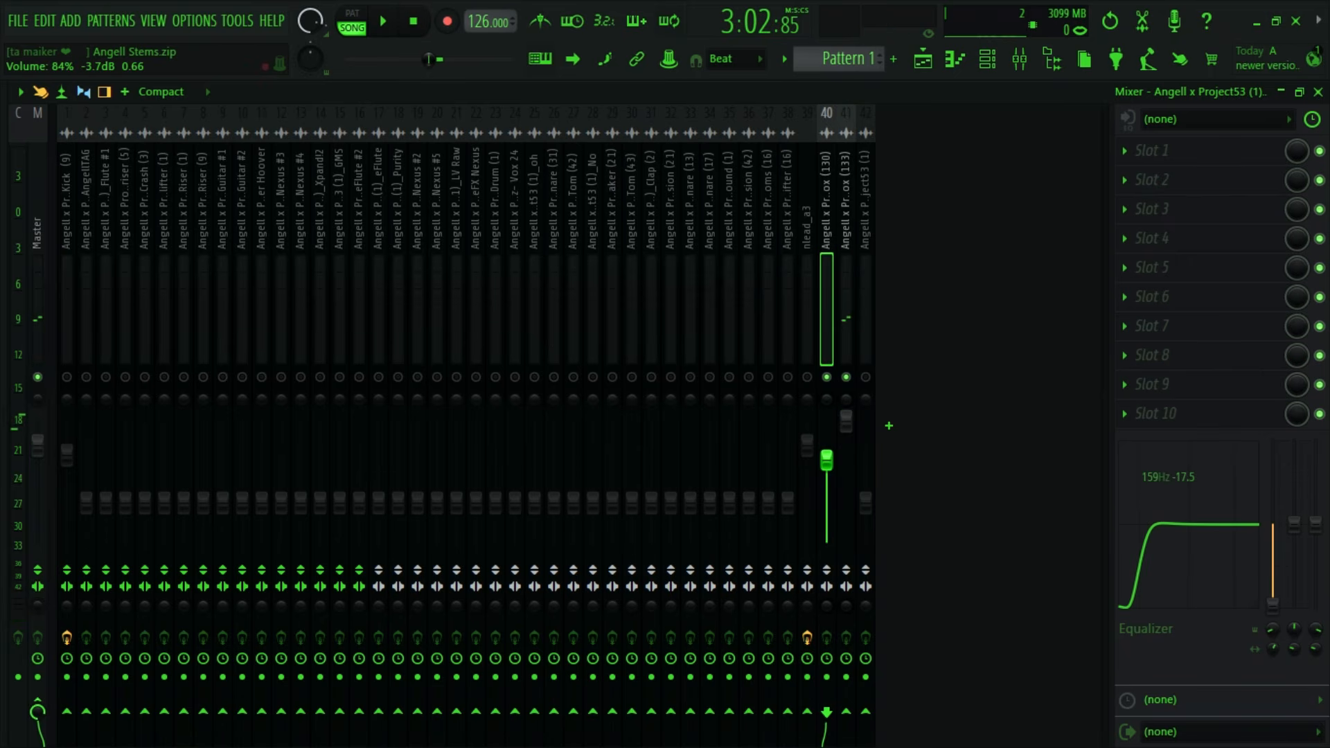
pyautogui.hotkey('ctrl', 'z')
# - Reset the Vox (133) mixer track 41 by loading the Default track state
pyautogui.rightClick(848, 260)
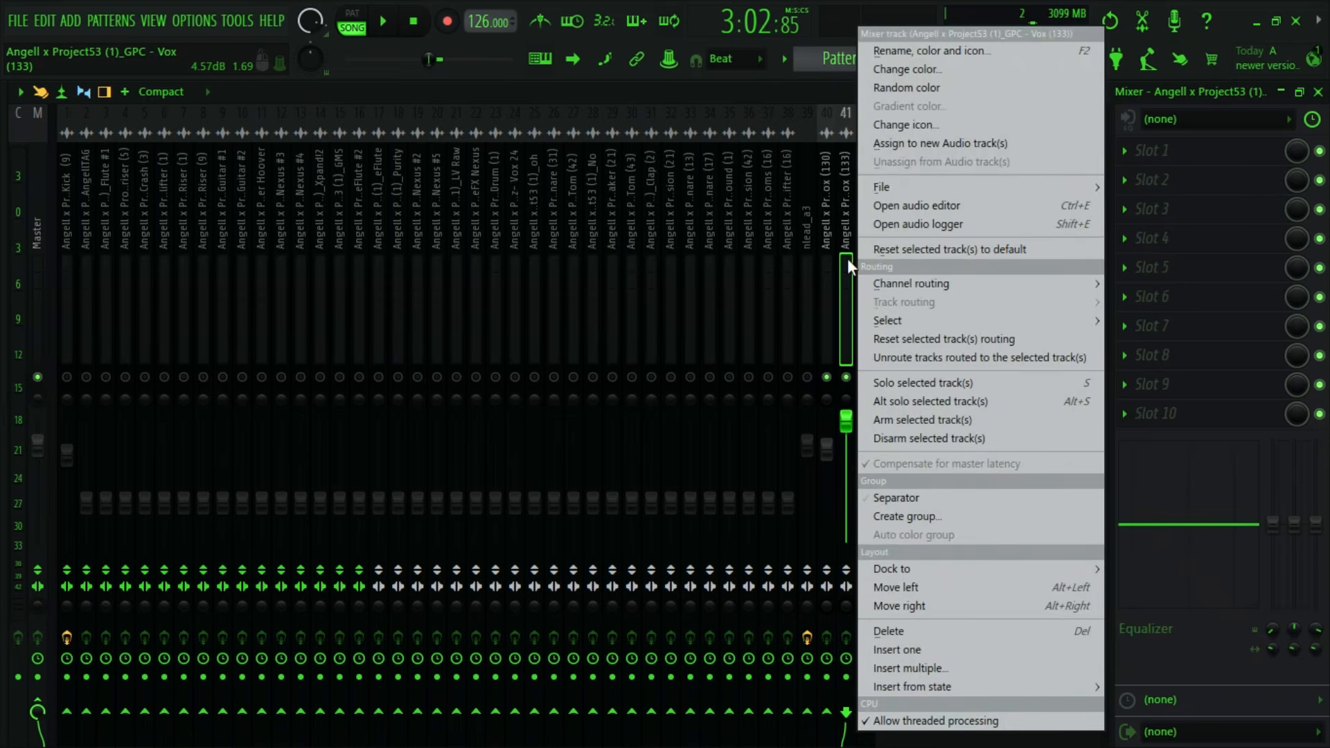
pyautogui.moveTo(888, 189)
pyautogui.click(132, 277)
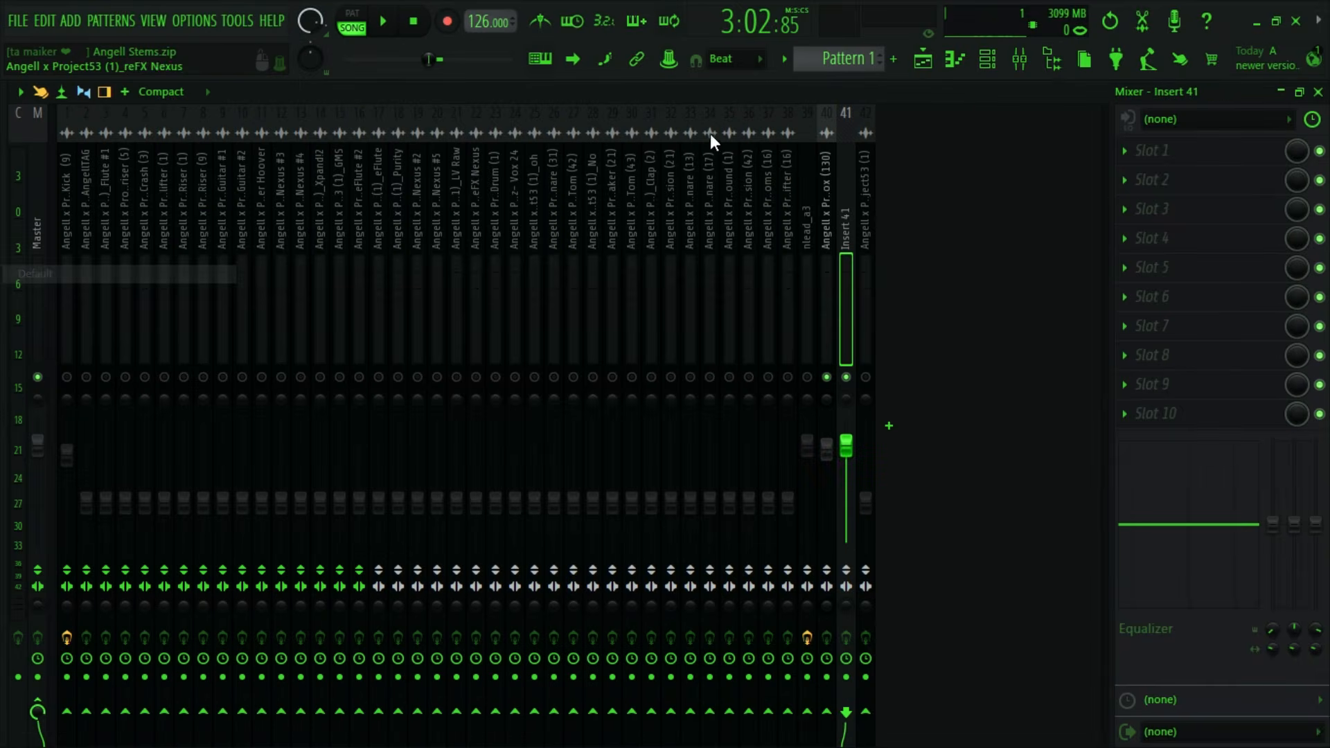
# - Delete the Vox (133) audio clip from the project and move the Angell x Project53 (1) clip up to playlist track 41
pyautogui.click(925, 62)
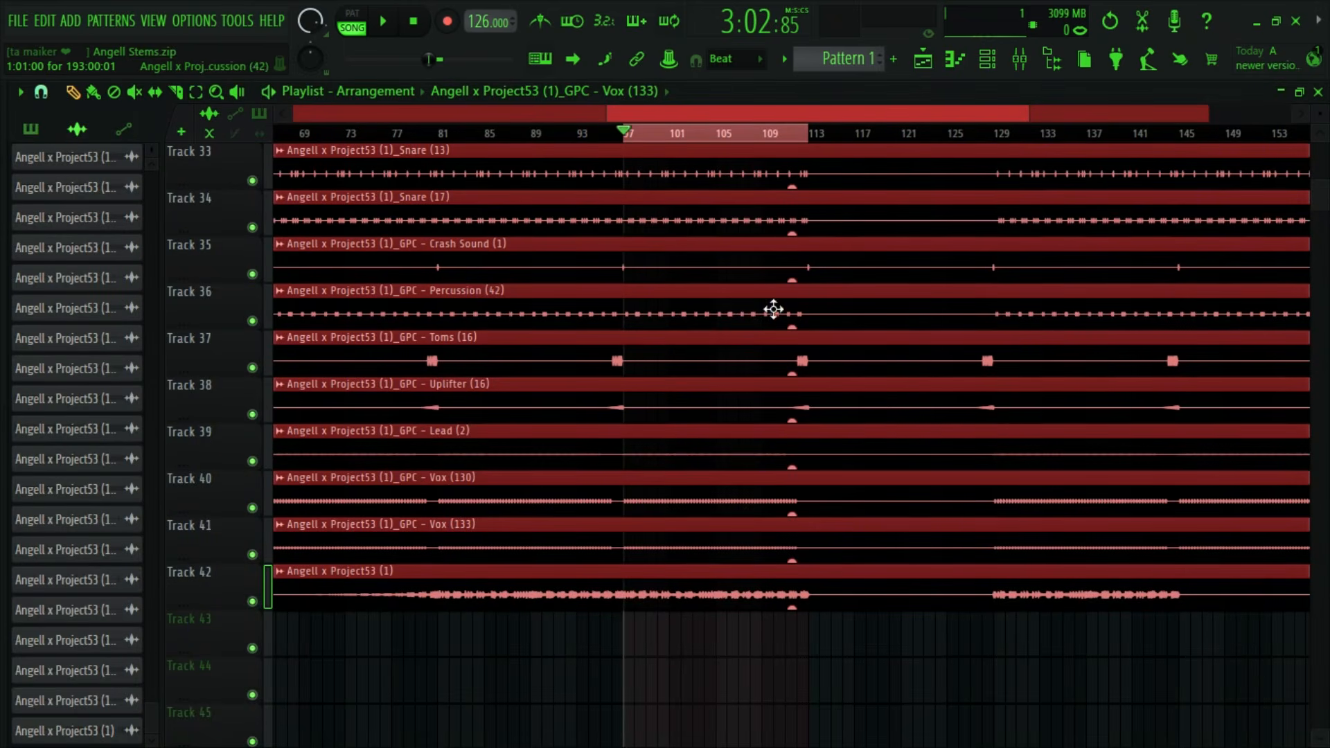
pyautogui.doubleClick(514, 551)
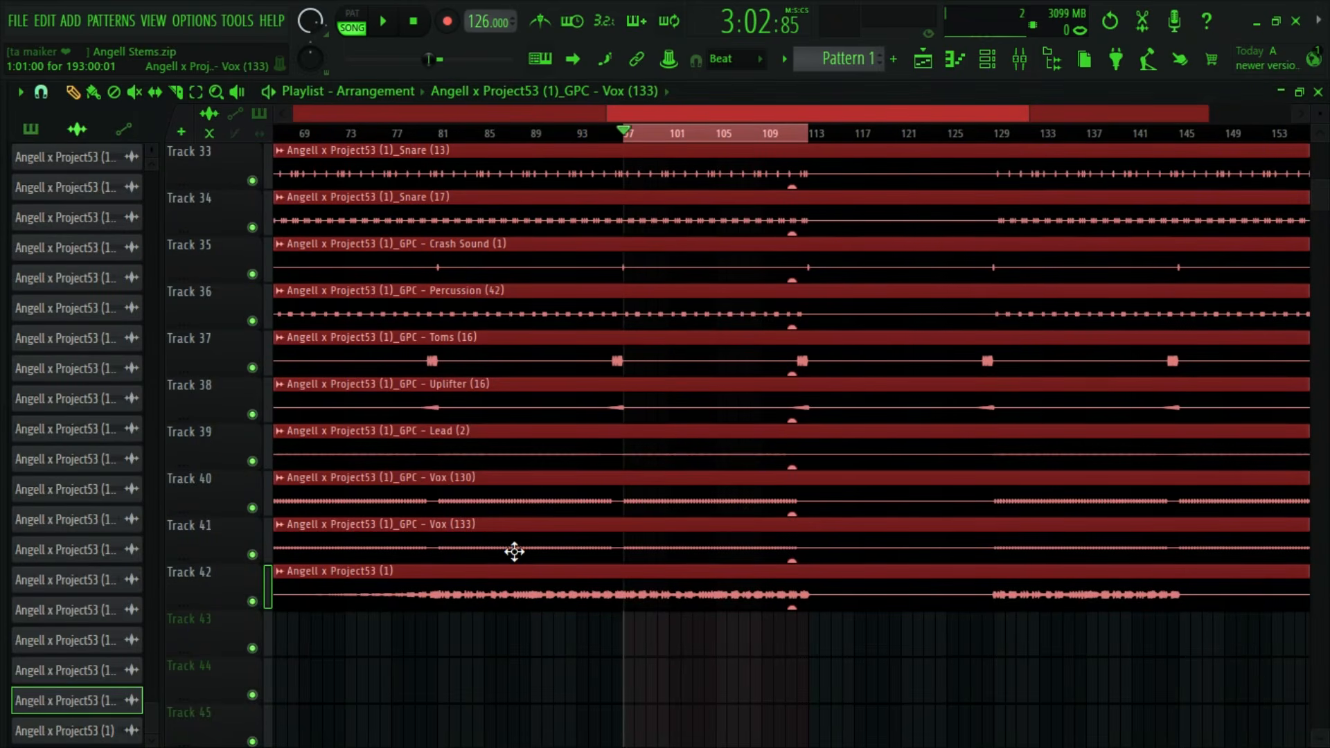
pyautogui.click(663, 287)
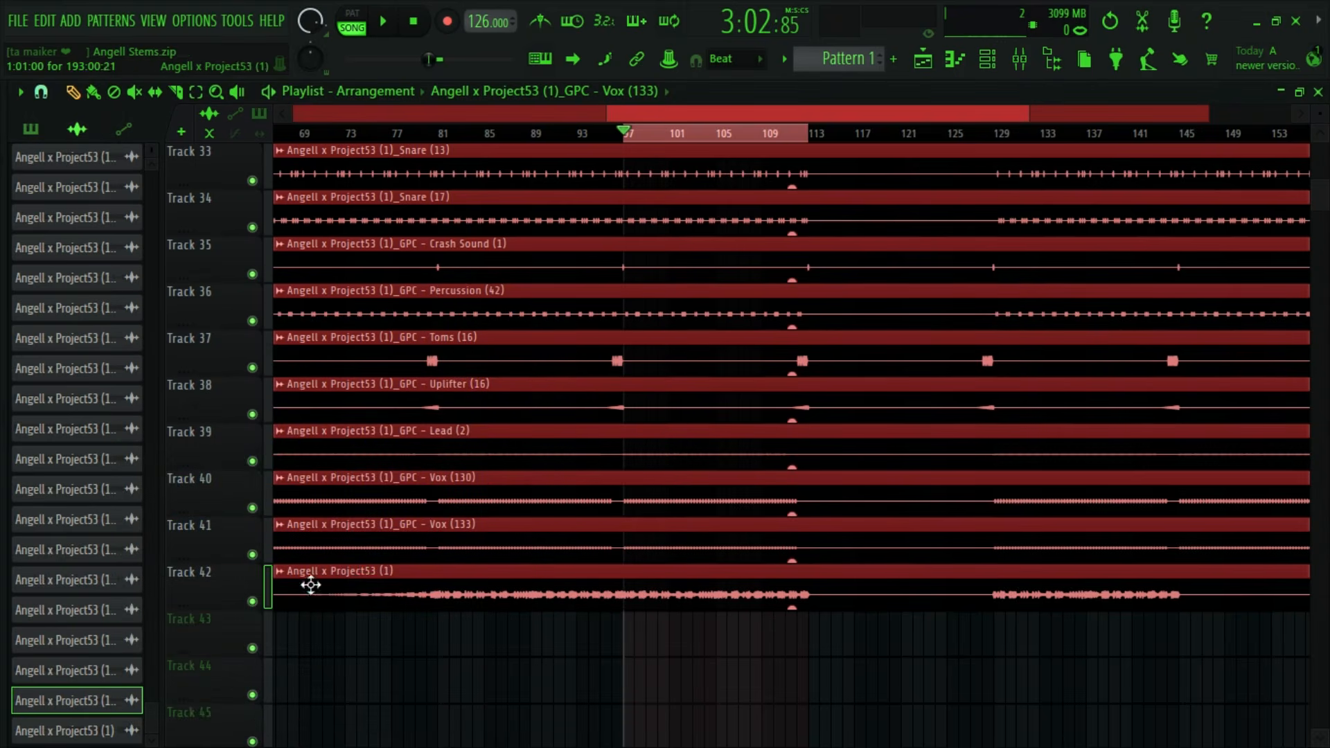
pyautogui.rightClick(90, 725)
pyautogui.click(117, 721)
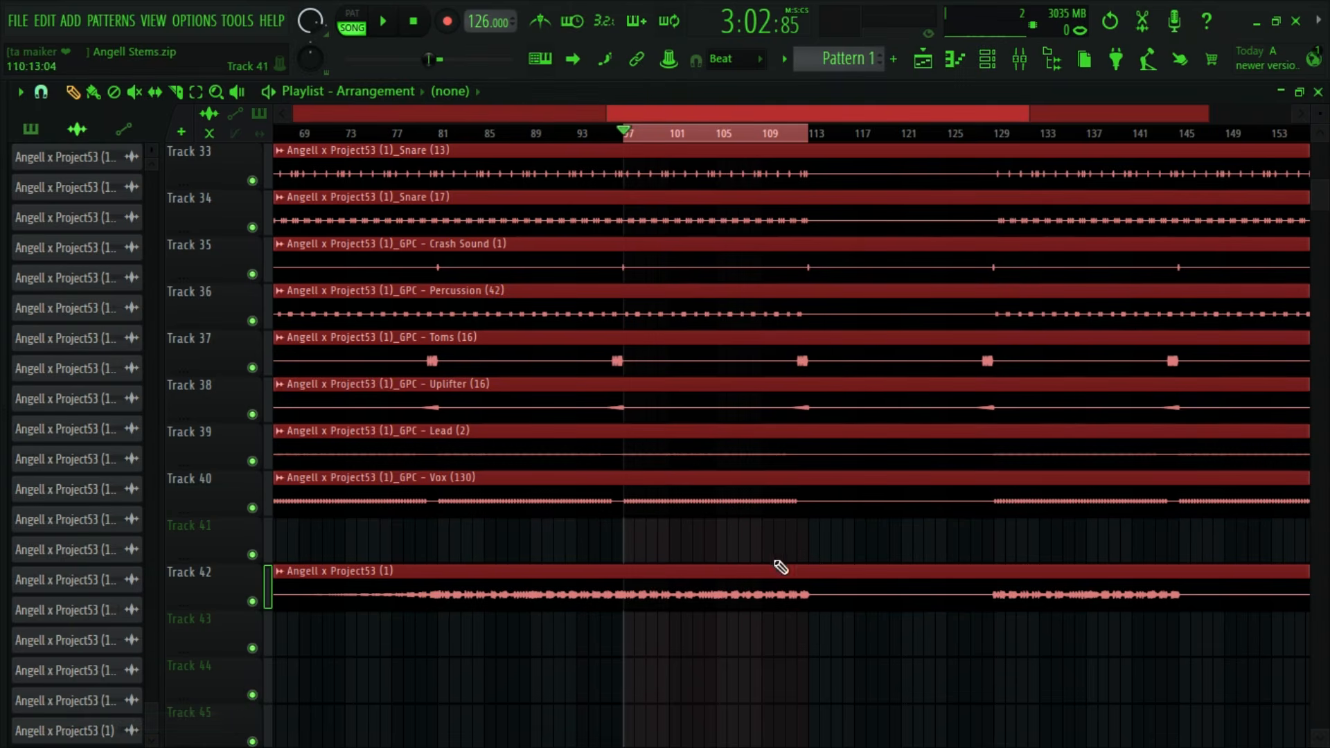
pyautogui.moveTo(473, 588); pyautogui.dragTo(472, 539)
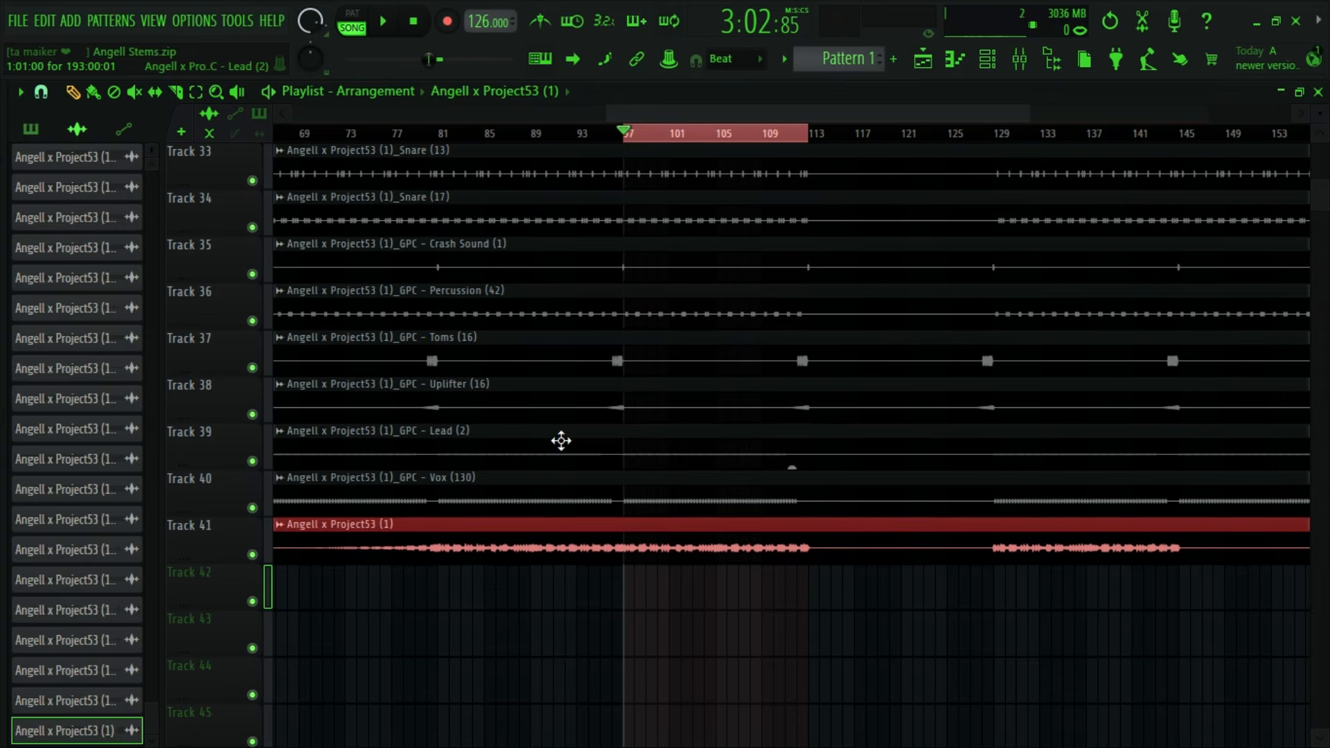
# - Inspect the Liddz- Vox 24 audio clip's settings from playlist track 24
pyautogui.scroll(5, 604, 428)
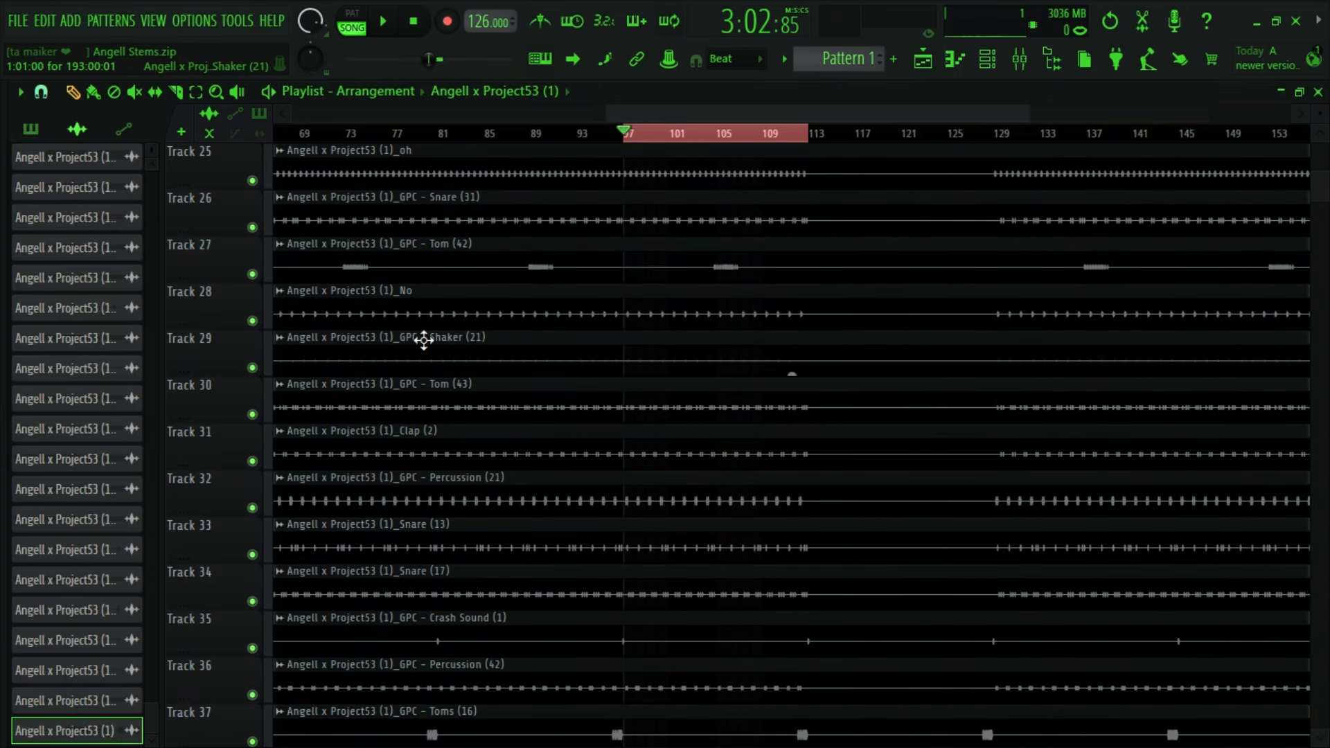
pyautogui.scroll(1, 510, 413)
pyautogui.scroll(1, 435, 355)
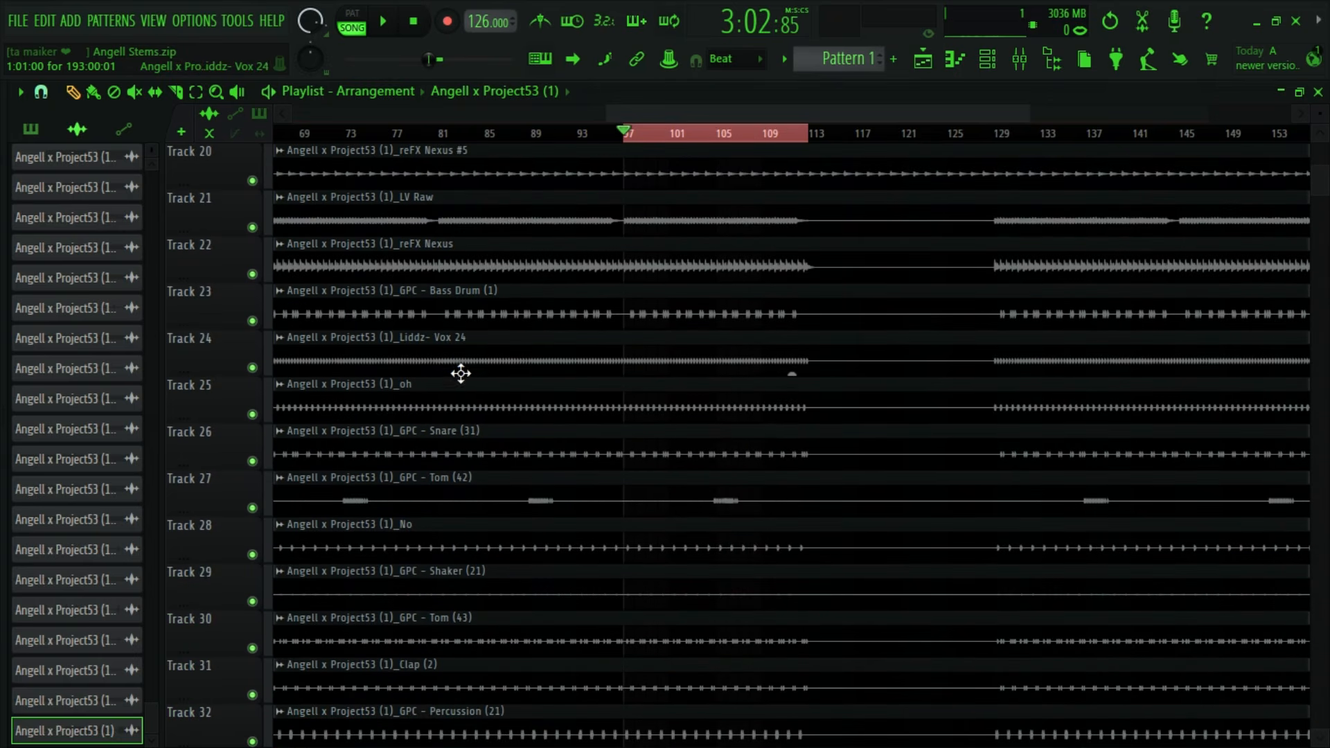
pyautogui.doubleClick(461, 347)
pyautogui.click(632, 258)
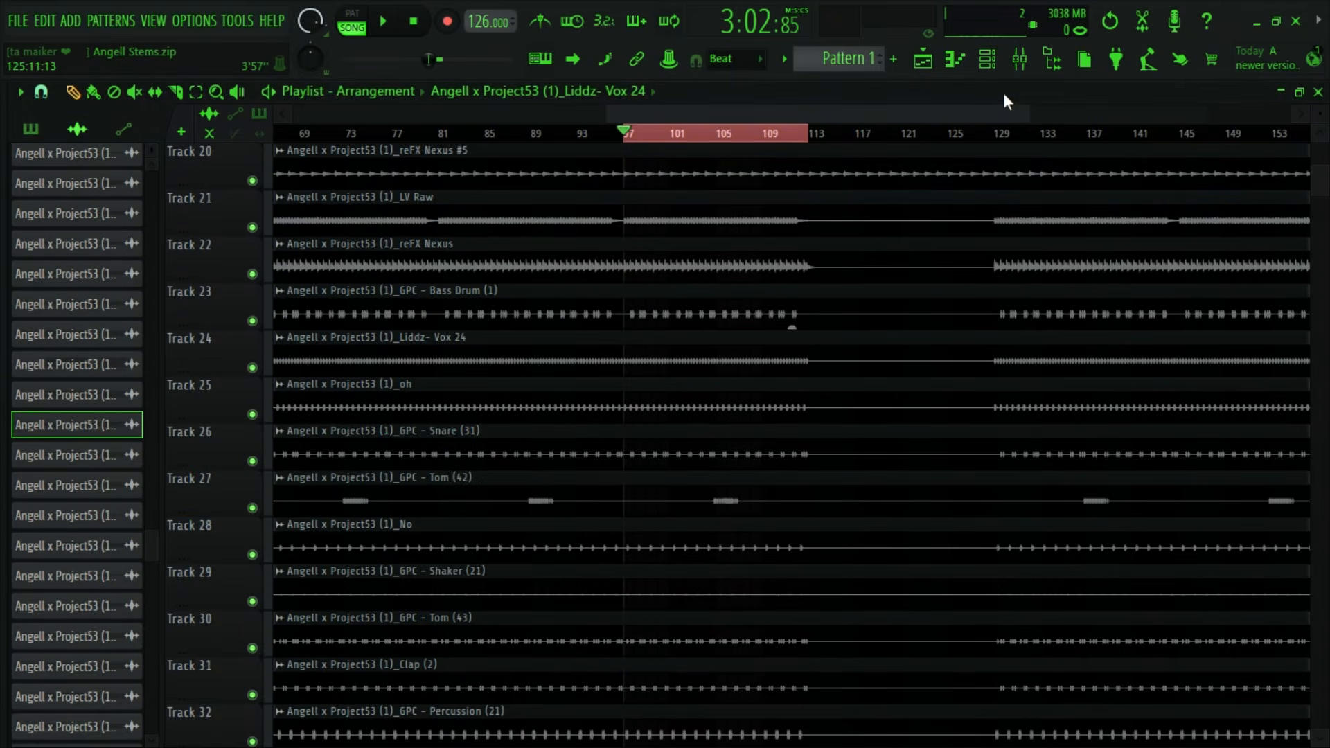
# - Select the Liddz- Vox 24 stem on mixer track 24 and unmute it
pyautogui.click(1019, 60)
pyautogui.click(490, 318)
pyautogui.click(478, 308)
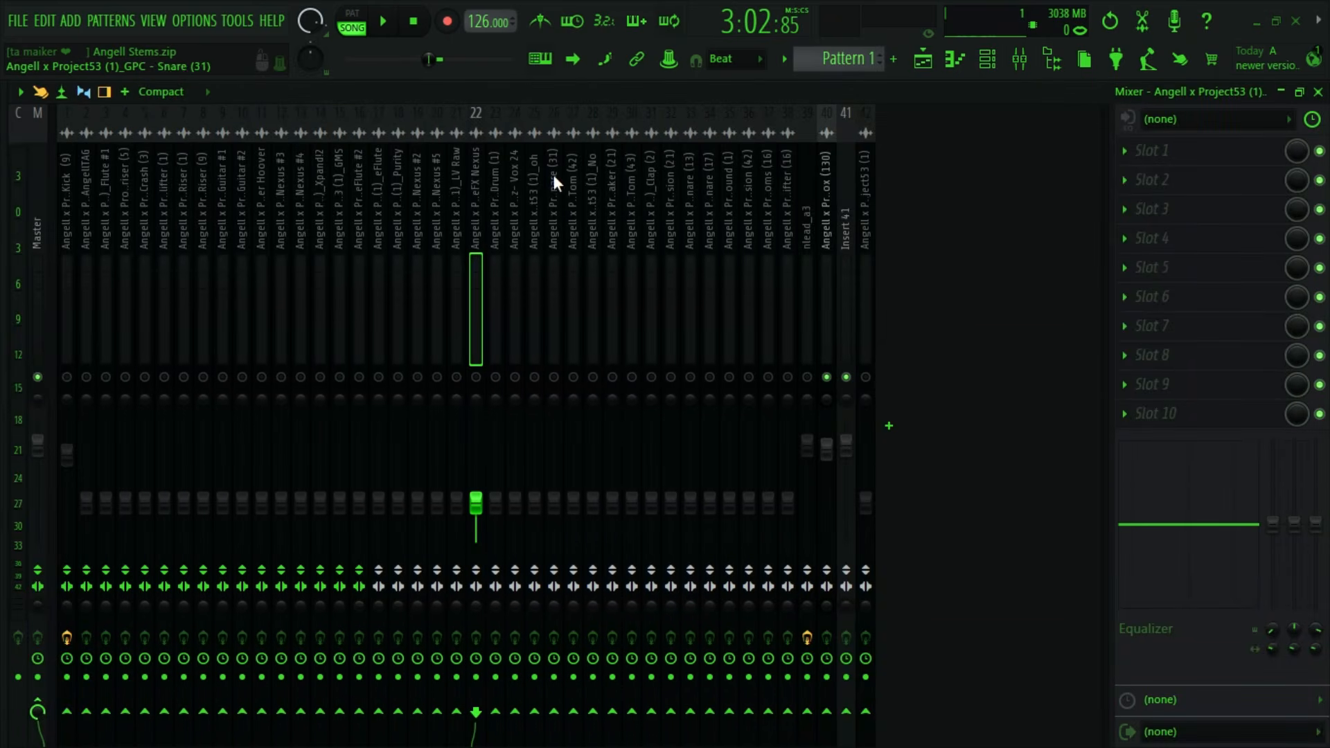
pyautogui.click(504, 143)
pyautogui.click(510, 145)
pyautogui.click(503, 146)
pyautogui.click(514, 181)
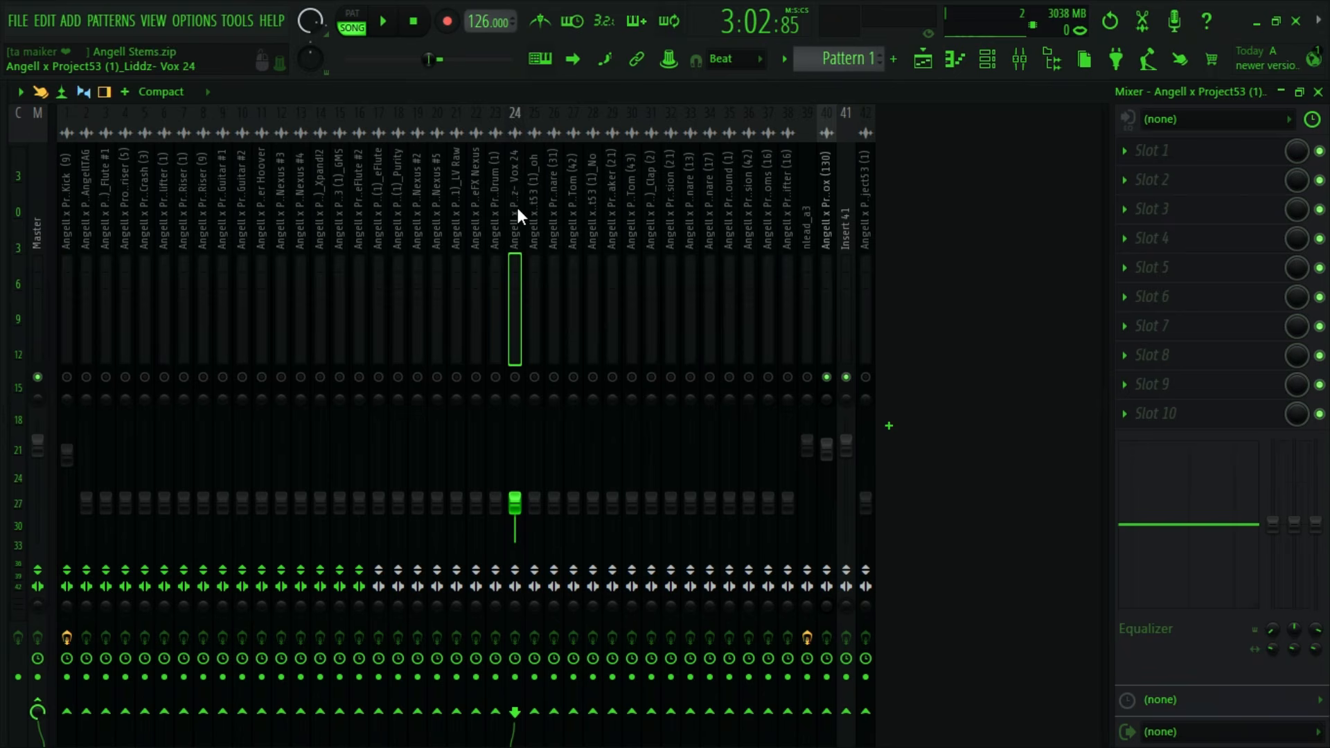
pyautogui.click(517, 378)
# - Raise the Vox 24 mixer volume to about -0.3 dB and audition it with Vox (130)
pyautogui.press('space')
pyautogui.press('space')
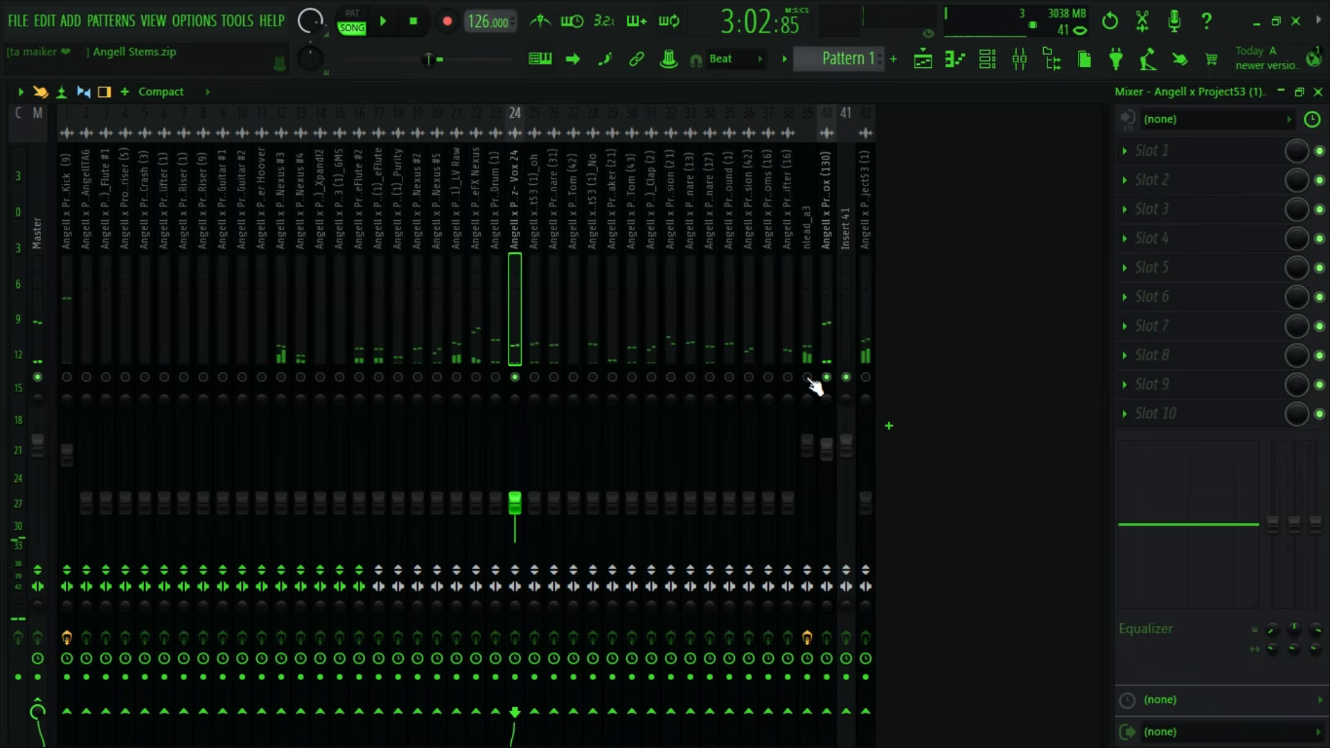
pyautogui.moveTo(515, 503); pyautogui.dragTo(515, 447)
pyautogui.press('space')
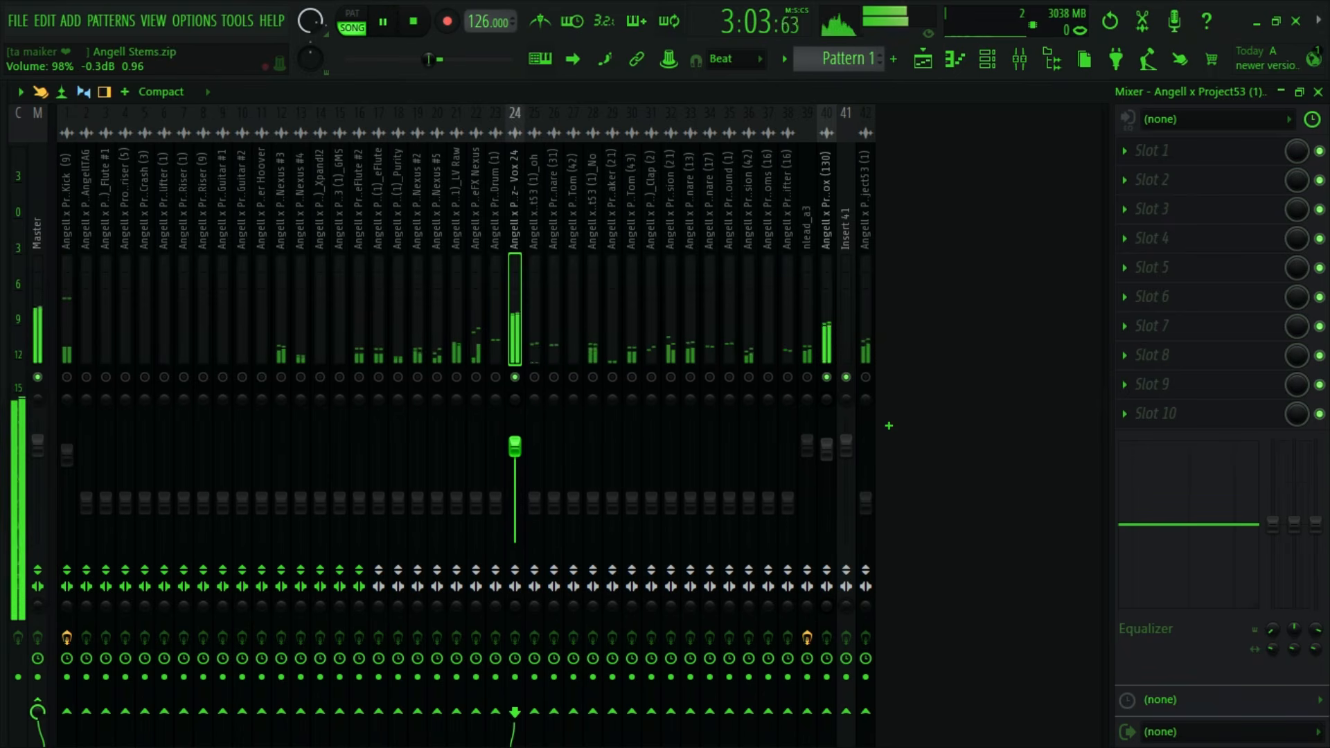
# - Unmute the kick and lead tracks and lower the Vox 24 volume slightly while listening to them together
pyautogui.press('space')
pyautogui.click(66, 377)
pyautogui.press('space')
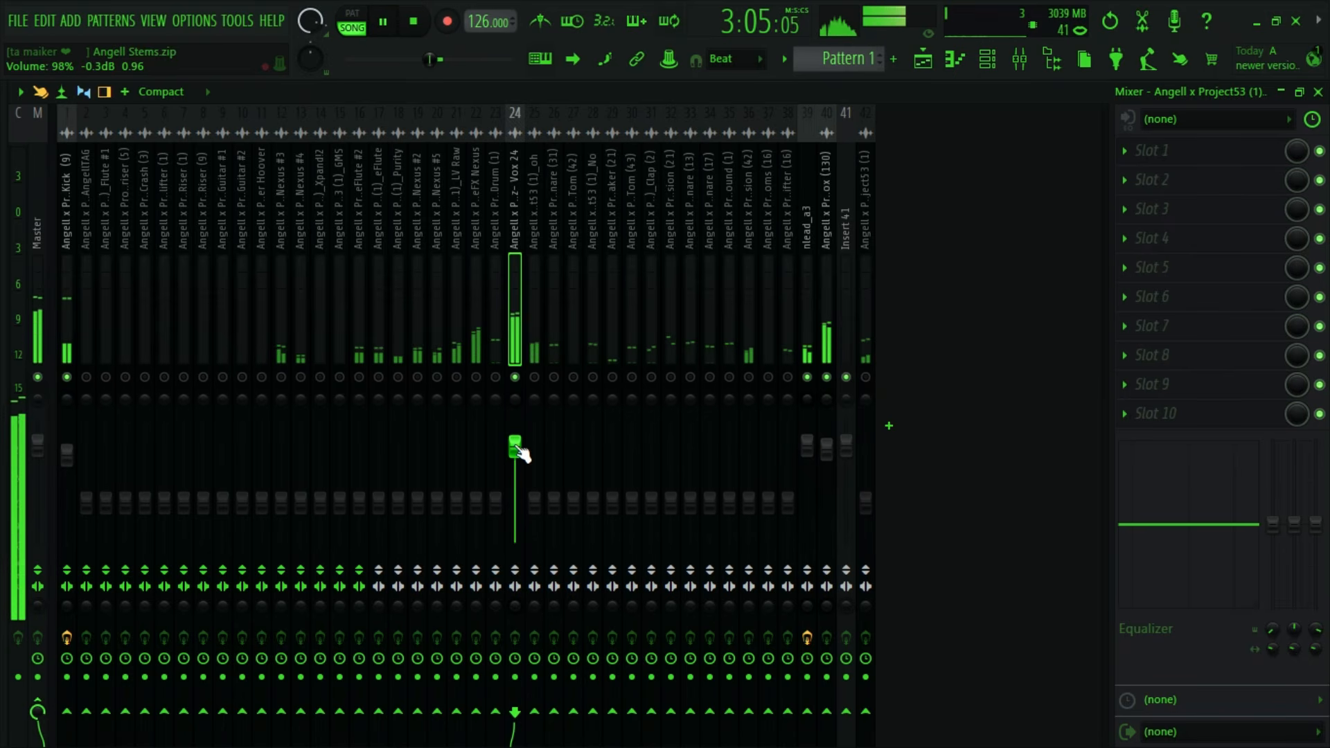
pyautogui.moveTo(515, 447); pyautogui.dragTo(515, 459)
pyautogui.press('space')
# - Cut the low band of Vox 24's mixer equalizer by 18 dB at 214 Hz and audition the result
pyautogui.moveTo(1275, 525); pyautogui.dragTo(1273, 618)
pyautogui.press('space')
pyautogui.press('space')
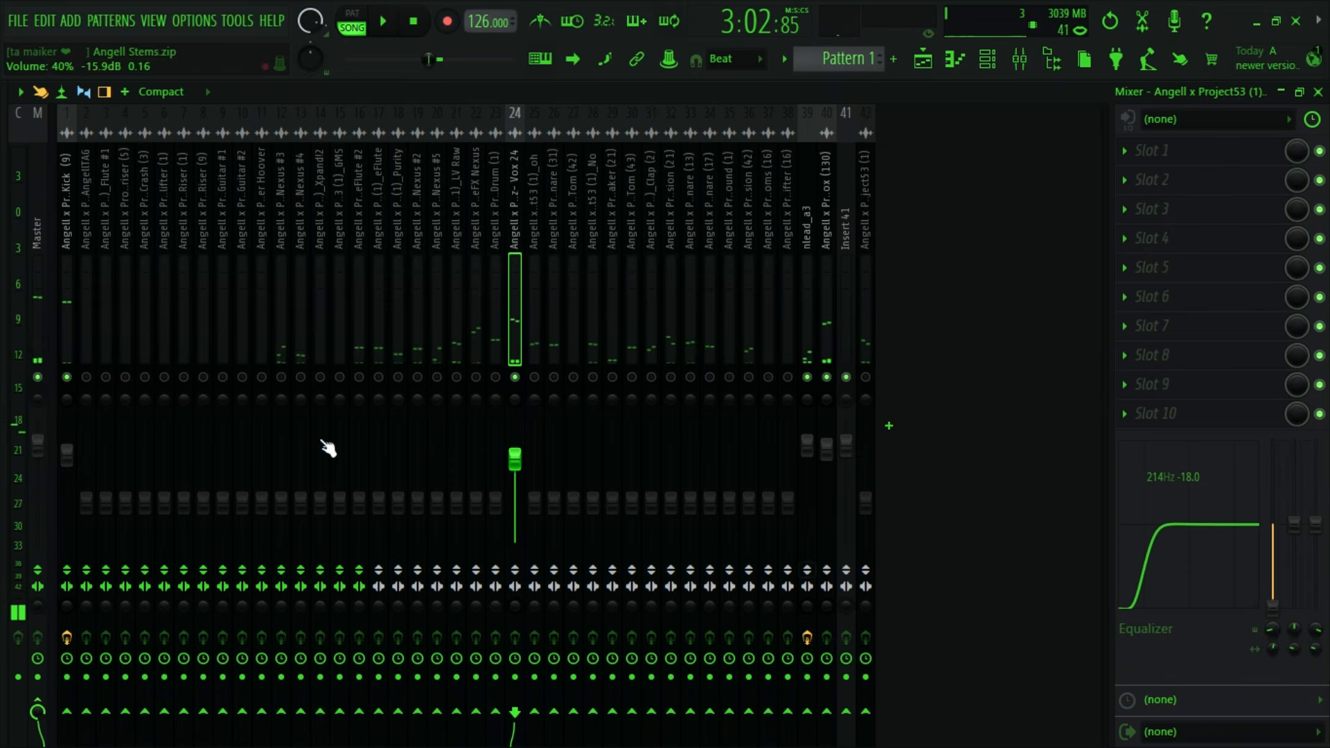
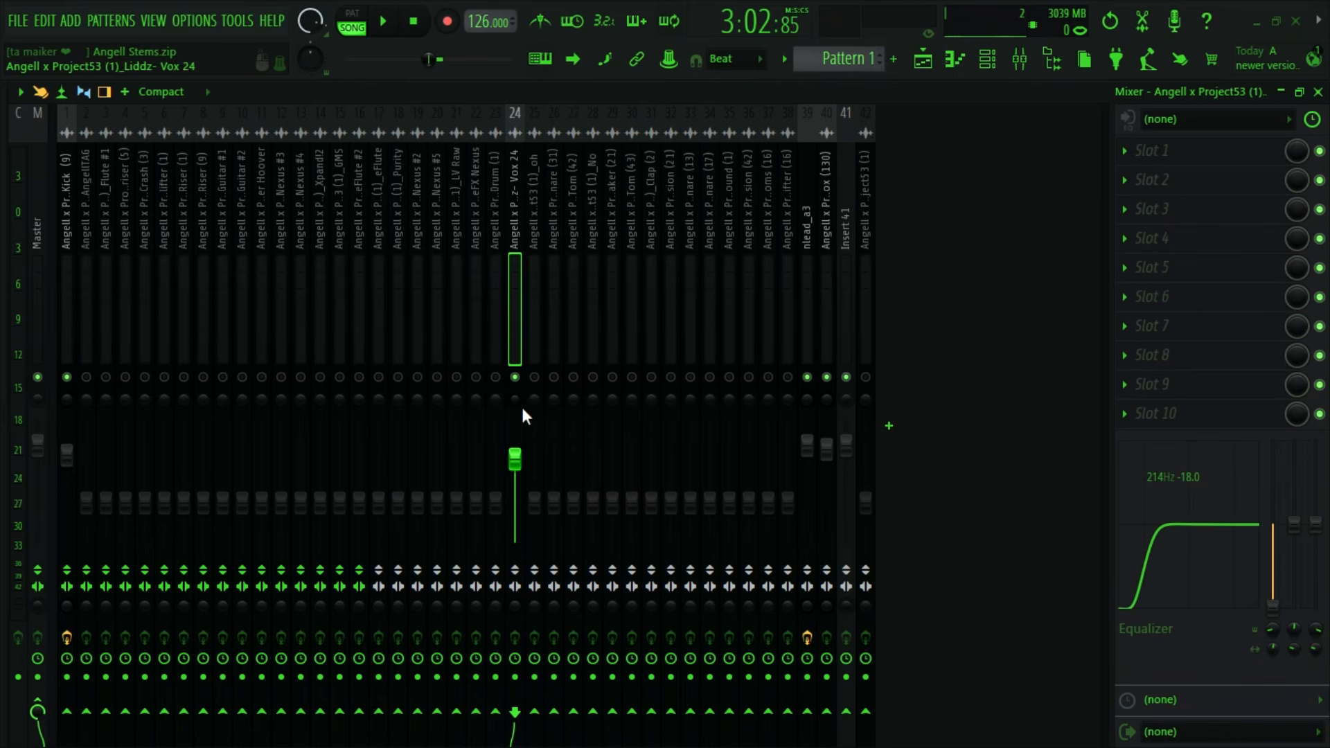
# - Pan Vox (130) to 10% right on its mixer track and audition it with the other unmuted tracks
pyautogui.click(383, 21)
pyautogui.click(413, 23)
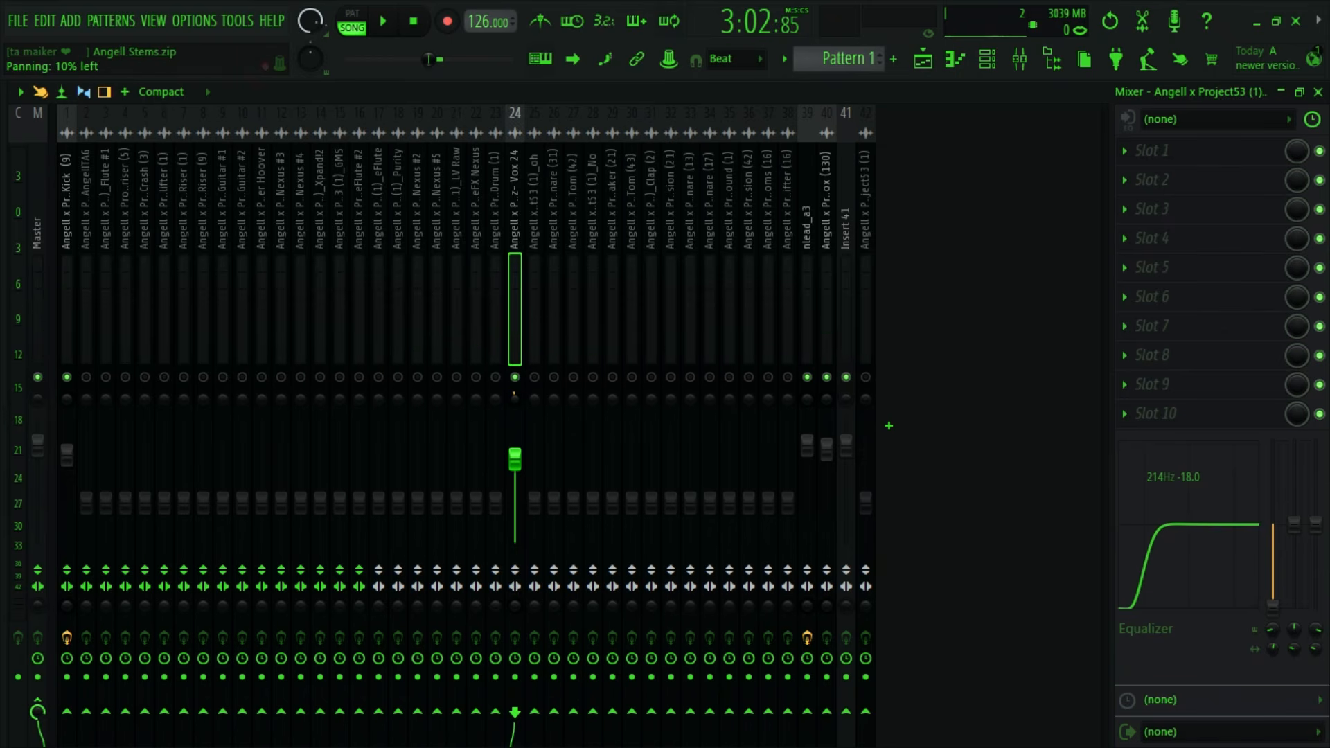
pyautogui.moveTo(822, 397); pyautogui.dragTo(822, 388)
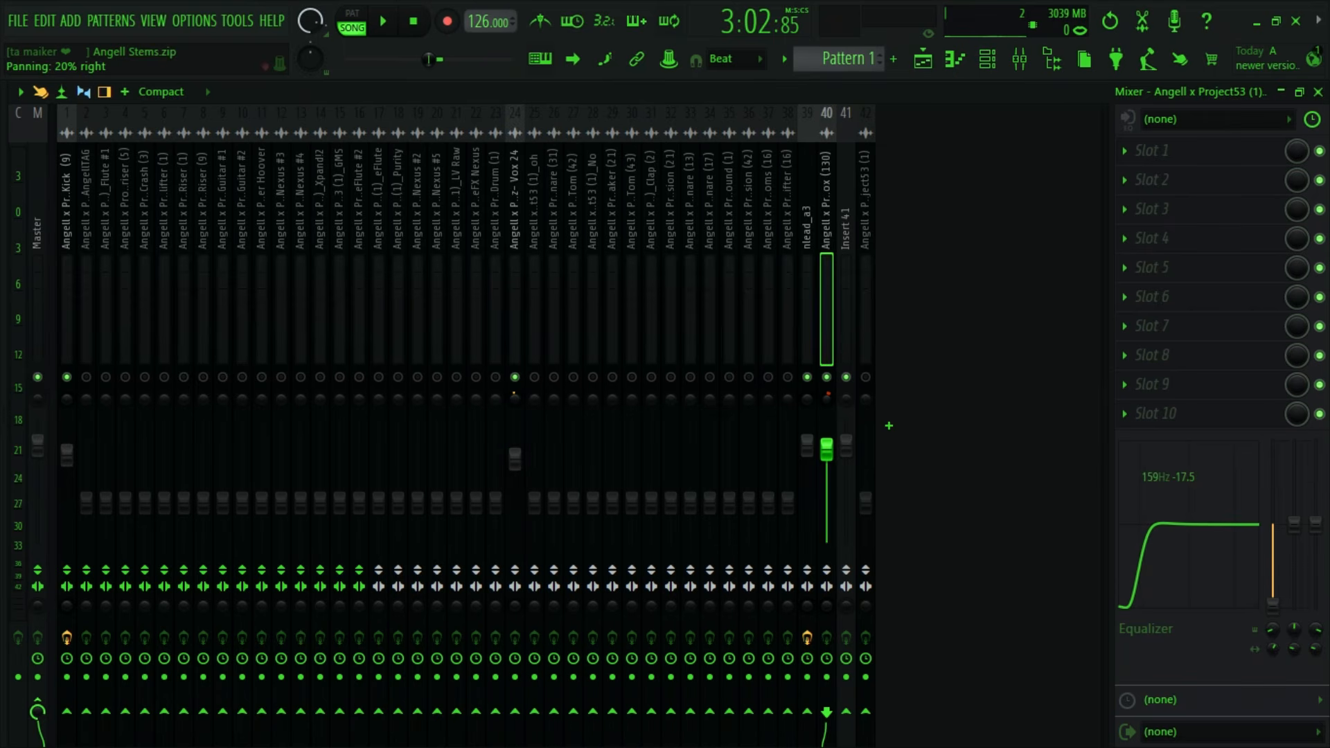
pyautogui.press('space')
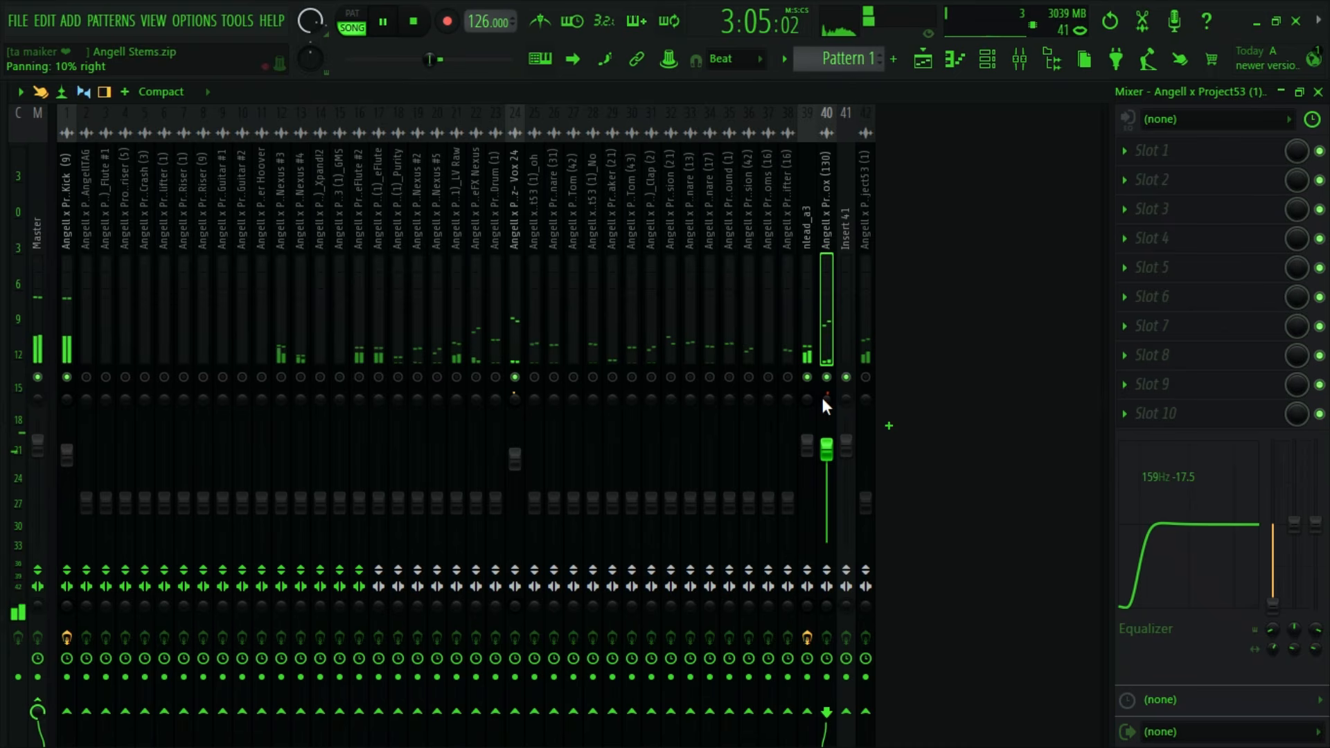
pyautogui.press('space')
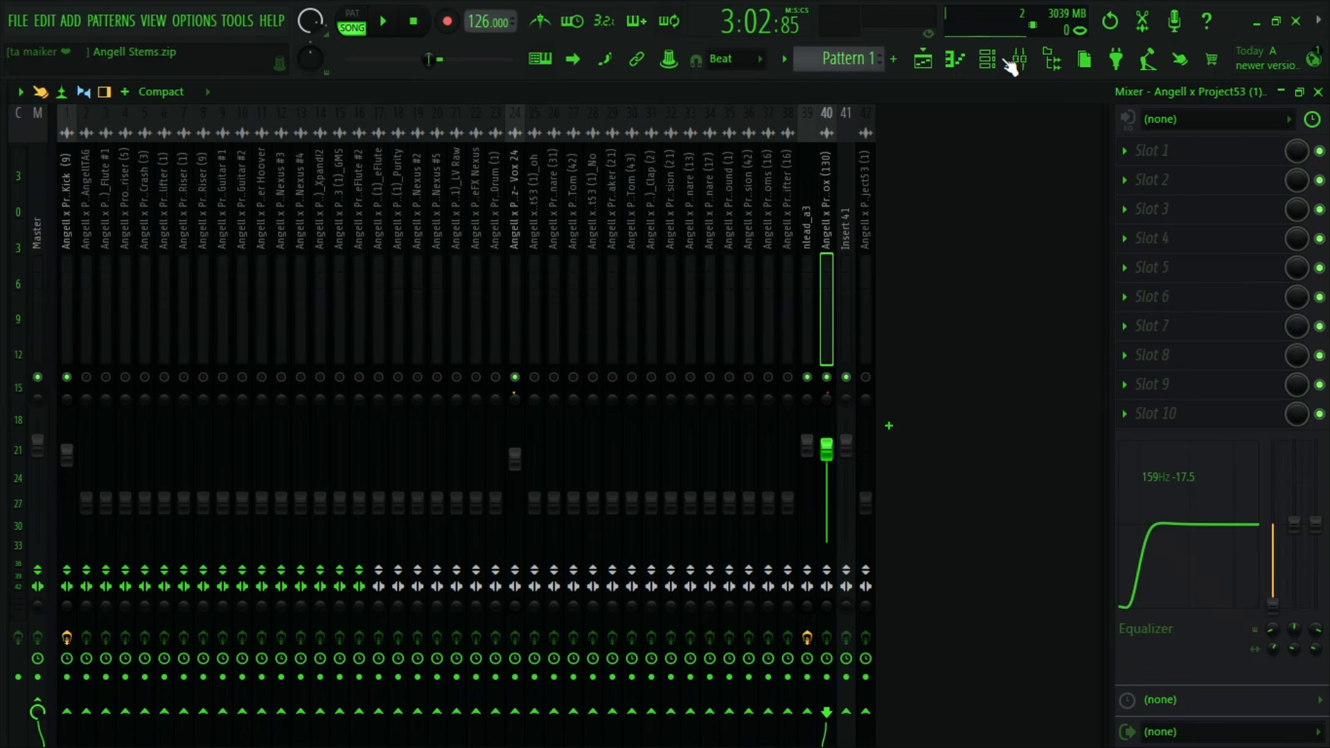
# - Select the oh stem on playlist track 25 and unmute its mixer track
pyautogui.click(928, 58)
pyautogui.scroll(-1, 585, 367)
pyautogui.scroll(2, 585, 368)
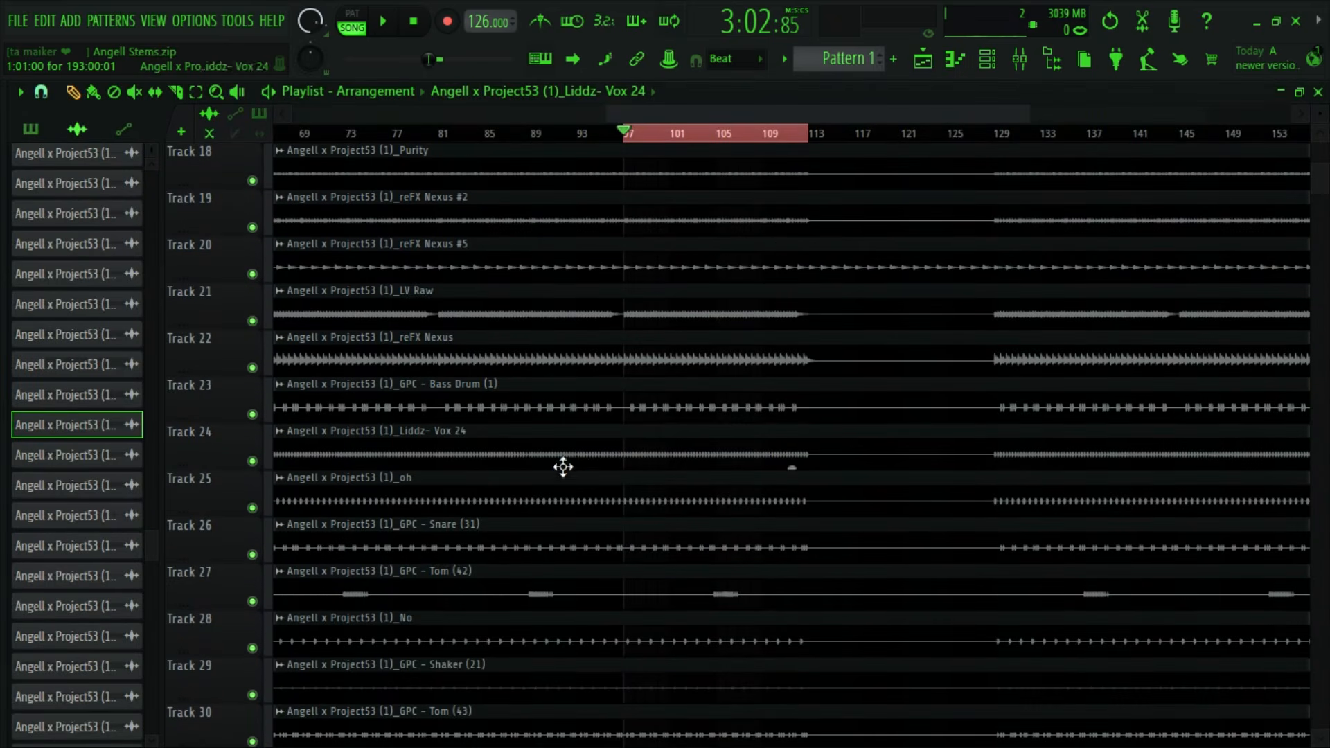
pyautogui.doubleClick(529, 508)
pyautogui.click(659, 286)
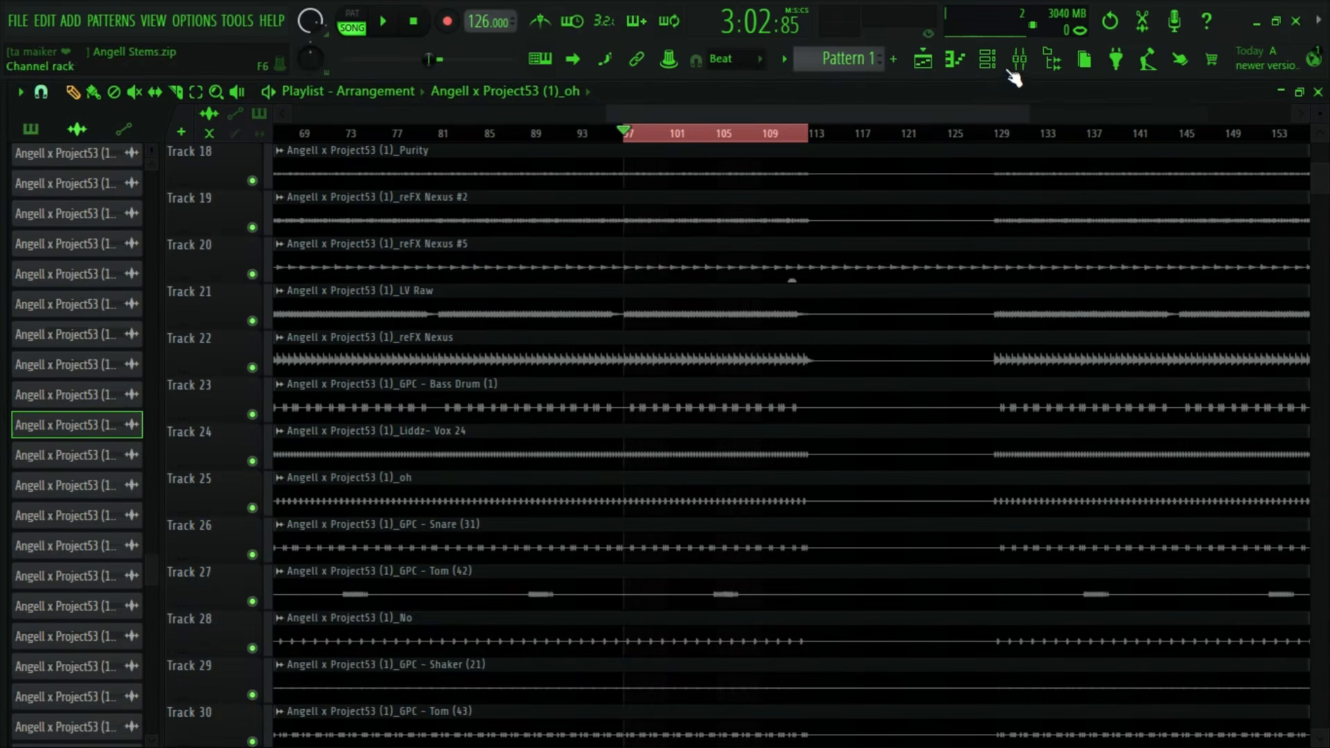
pyautogui.click(1019, 59)
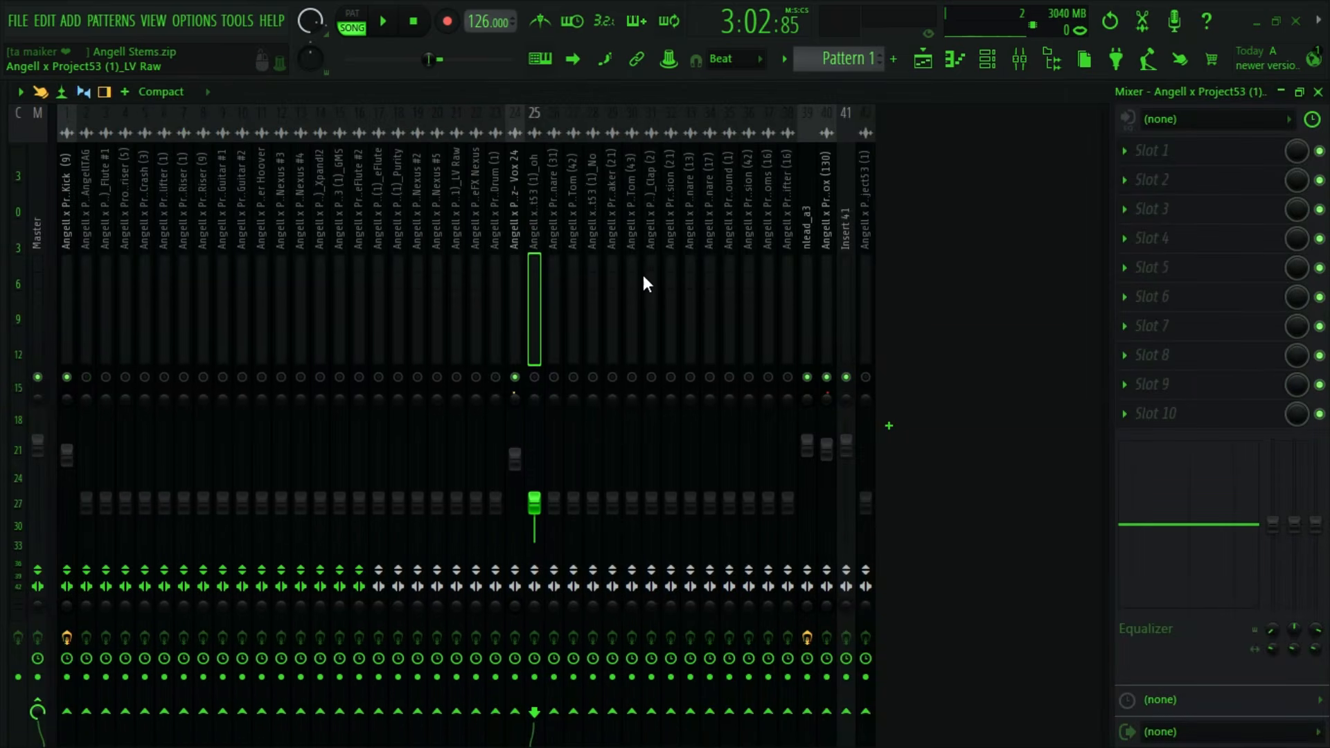
pyautogui.click(534, 377)
# - Raise the oh track's mixer volume while listening to it with the other unmuted tracks
pyautogui.press('space')
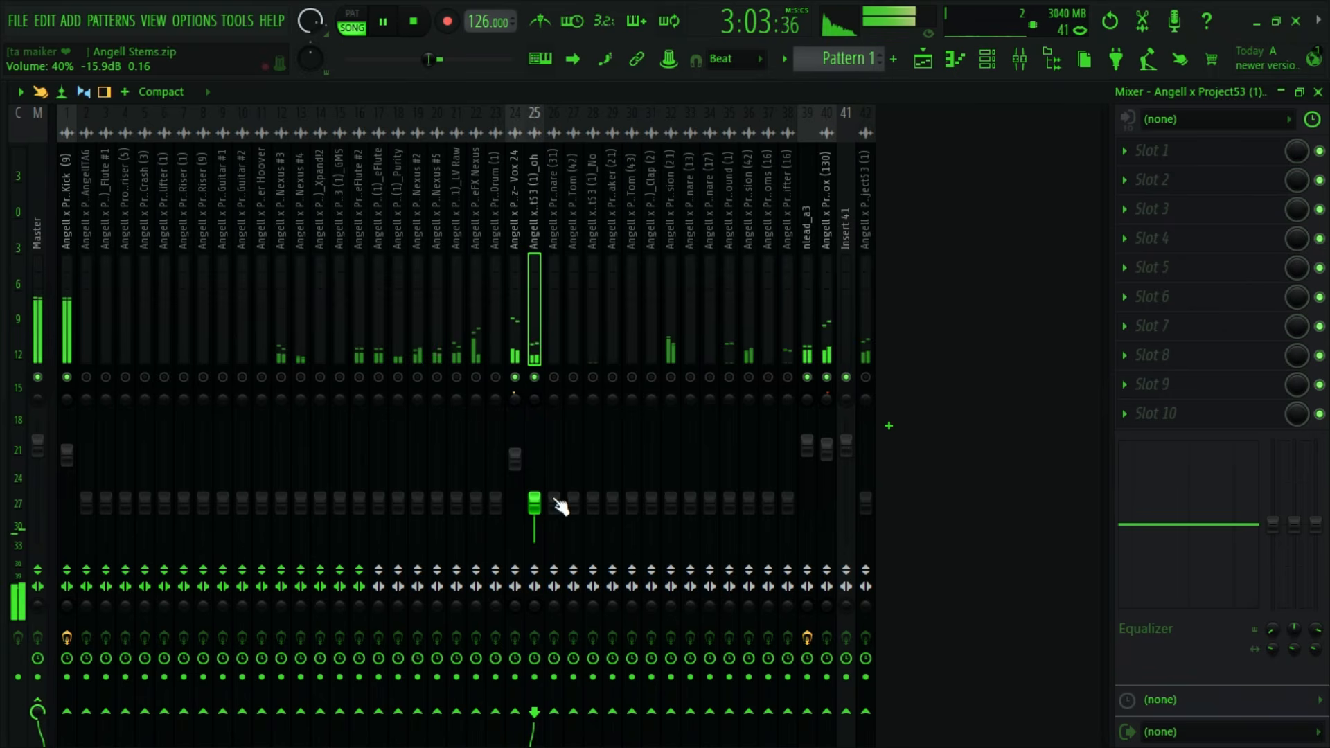
pyautogui.moveTo(535, 503); pyautogui.dragTo(536, 470)
pyautogui.press('space')
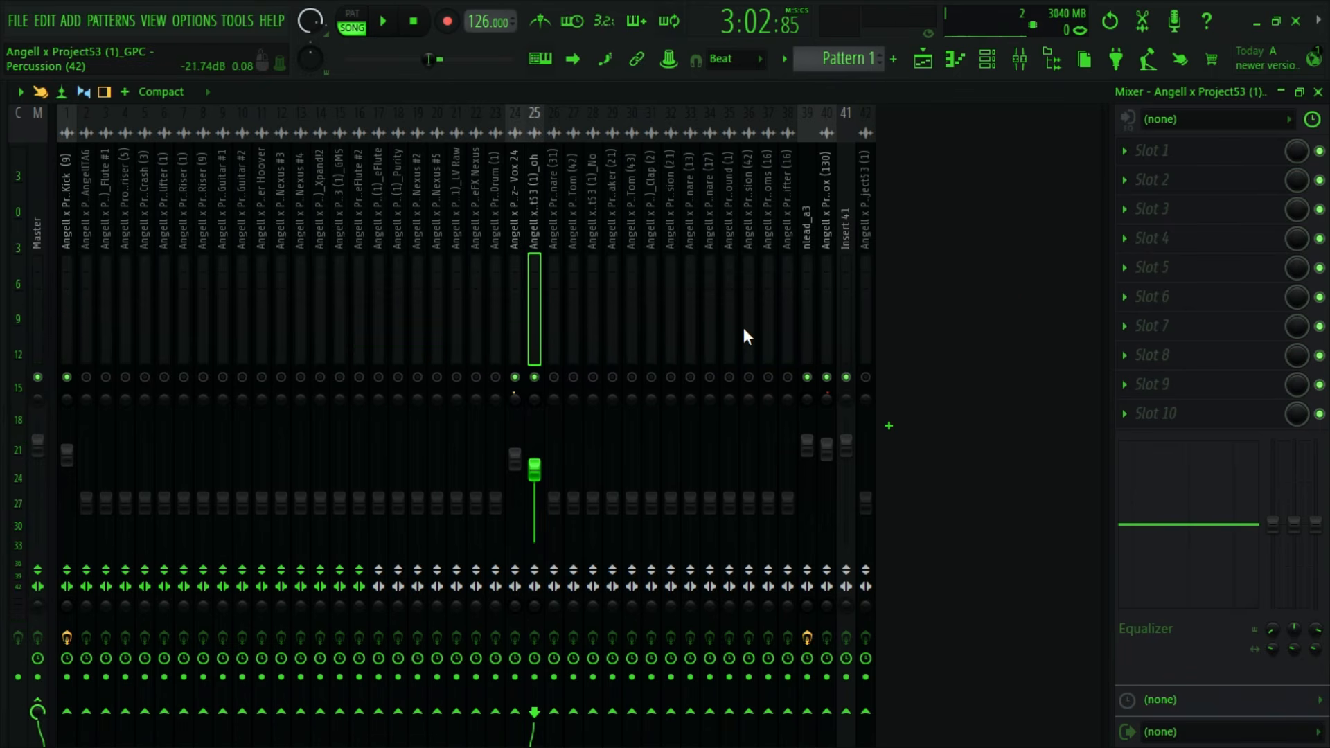
# - Insert Fruity Parametric EQ 2 in the first effect slot of the oh track
pyautogui.click(1128, 153)
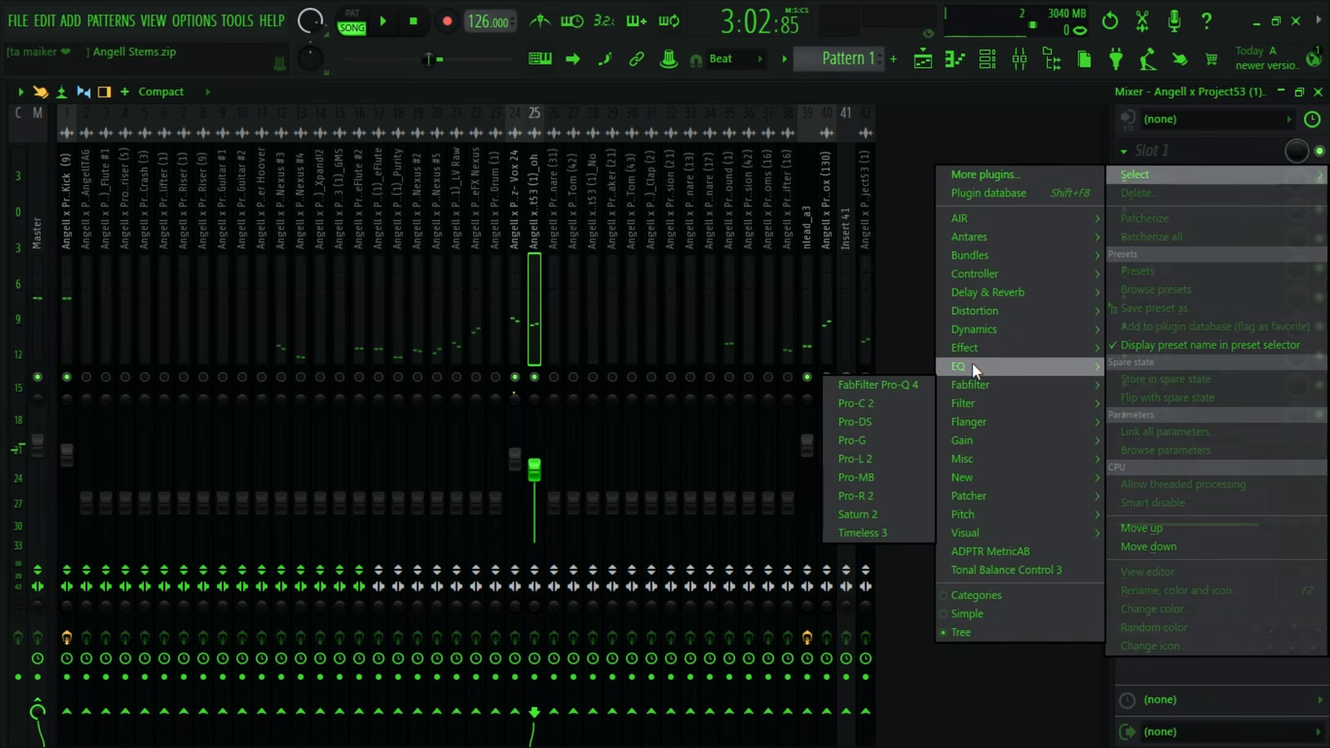
pyautogui.moveTo(972, 364)
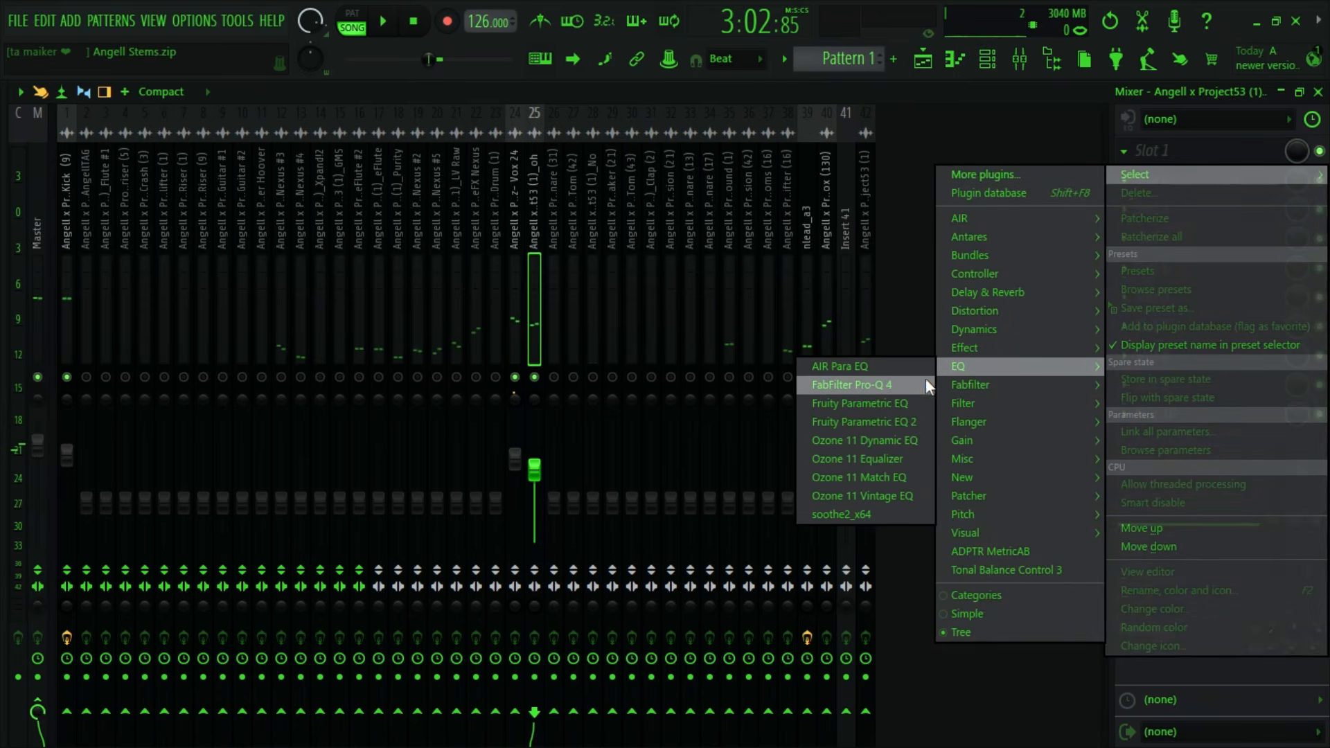
pyautogui.click(895, 426)
# - Boost band 5 of the oh EQ to 16.1 dB at 6344 Hz with 3% width and listen for harshness
pyautogui.press('space')
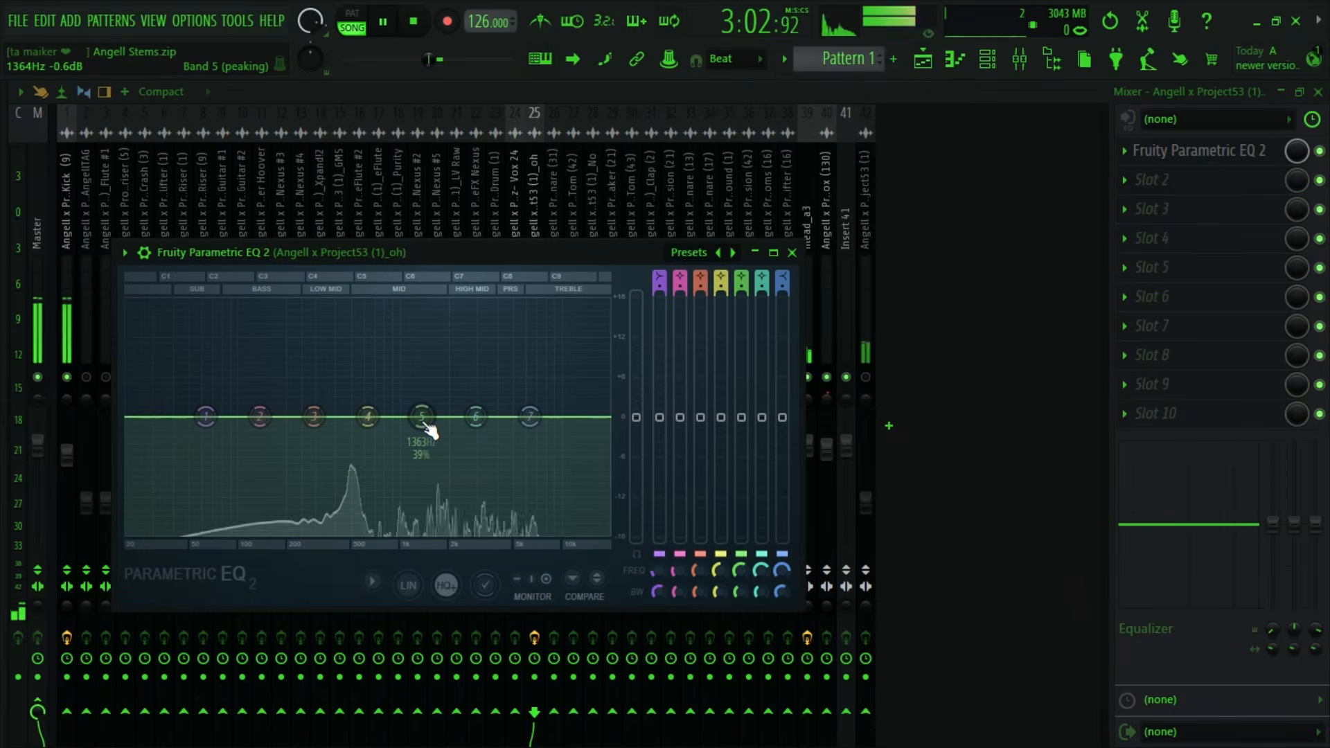
pyautogui.moveTo(422, 417); pyautogui.dragTo(529, 311)
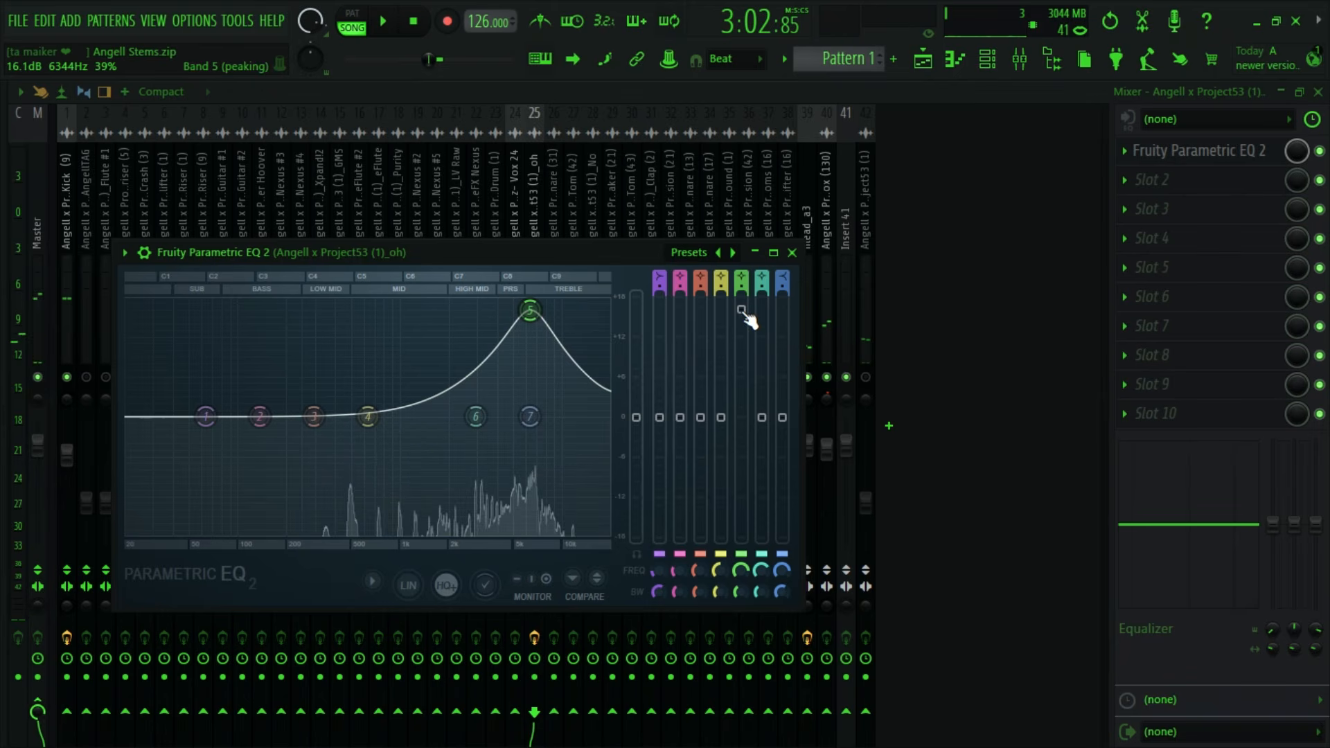
pyautogui.moveTo(733, 593); pyautogui.dragTo(735, 609)
pyautogui.press('space')
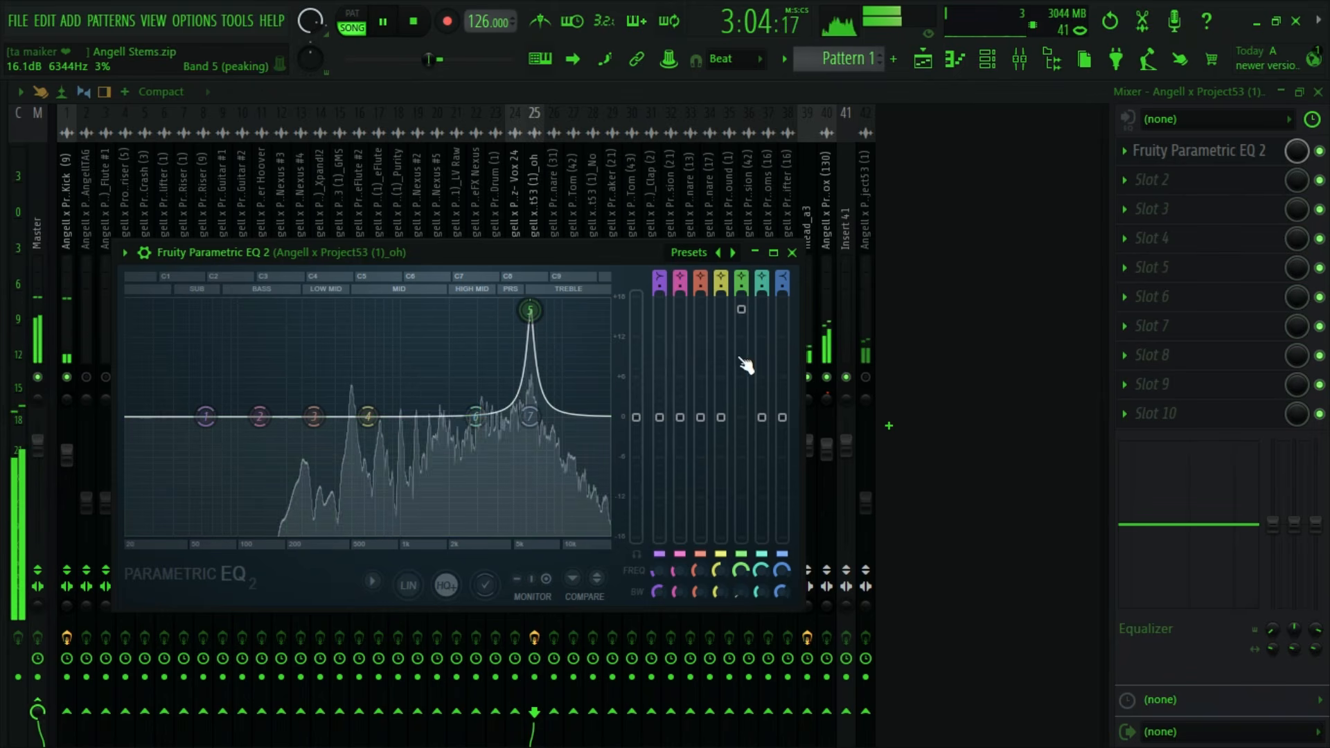
# - Turn band 5 into a -7.1 dB cut with 10% width and audition the result
pyautogui.moveTo(748, 365); pyautogui.dragTo(749, 520)
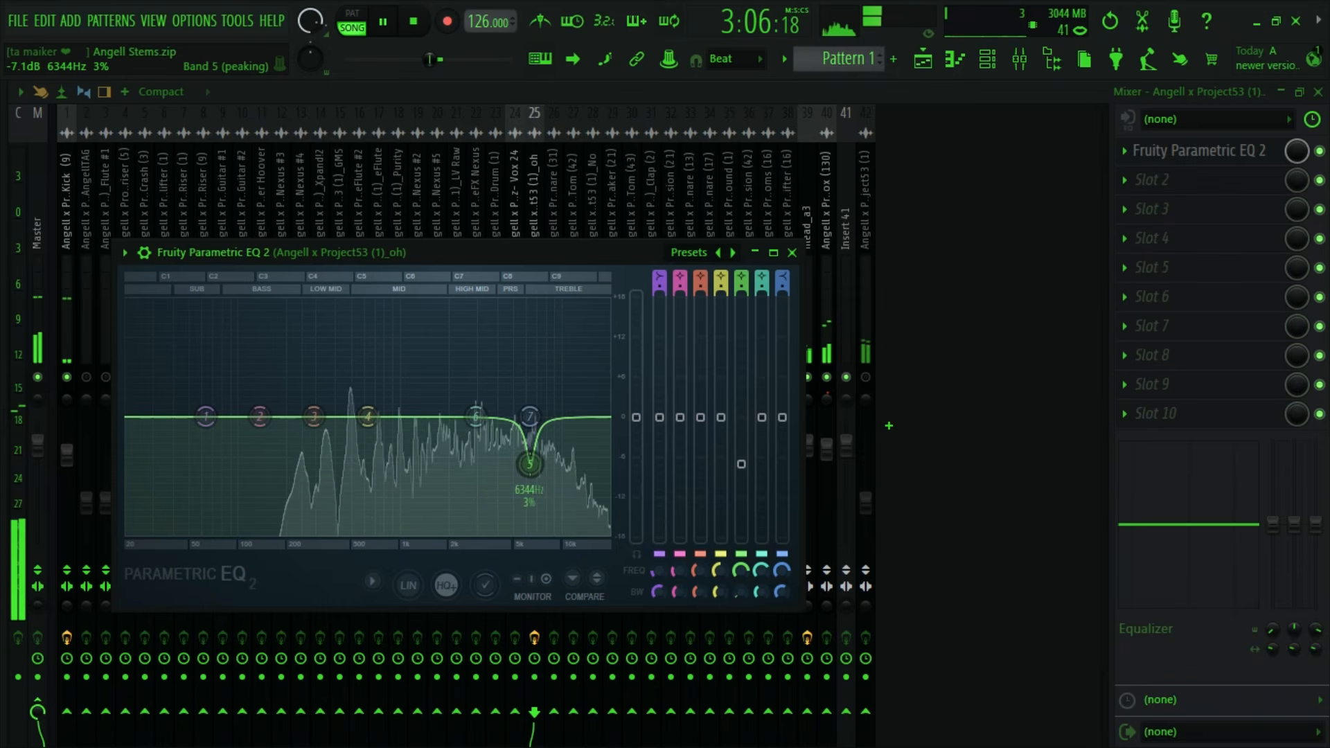
pyautogui.moveTo(747, 591)
pyautogui.mouseDown()
pyautogui.moveTo(747, 604)
pyautogui.moveTo(741, 585)
pyautogui.mouseUp()
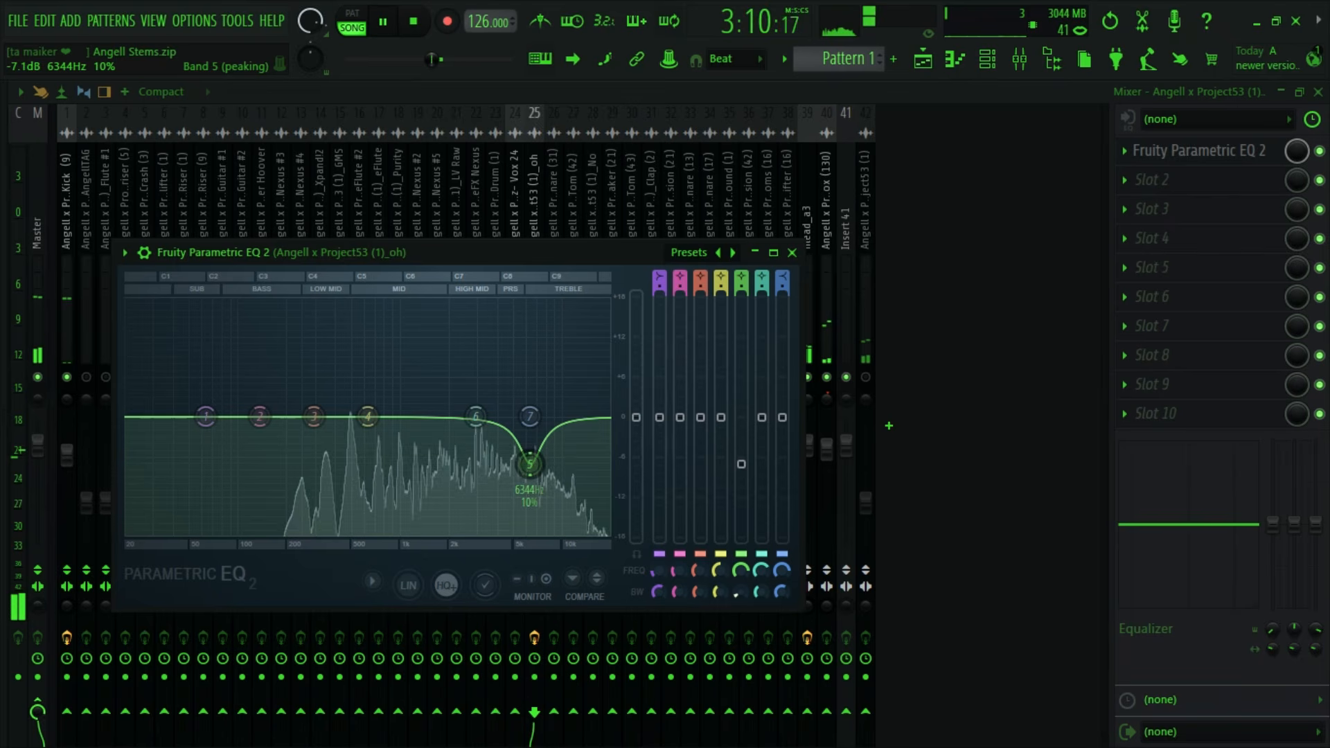
pyautogui.press('space')
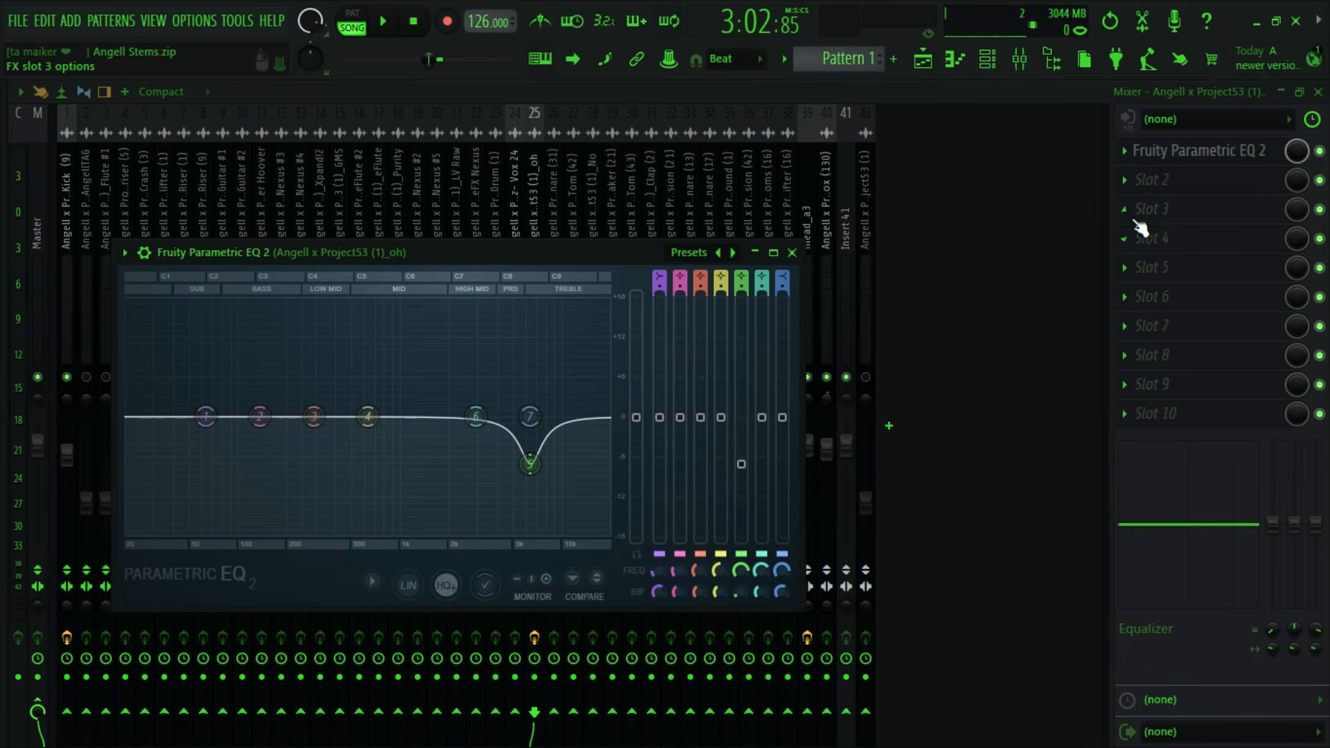
# - Compare the oh track with its parametric EQ bypassed and re-enabled during playback
pyautogui.click(1320, 152)
pyautogui.press('space')
pyautogui.press('Escape')
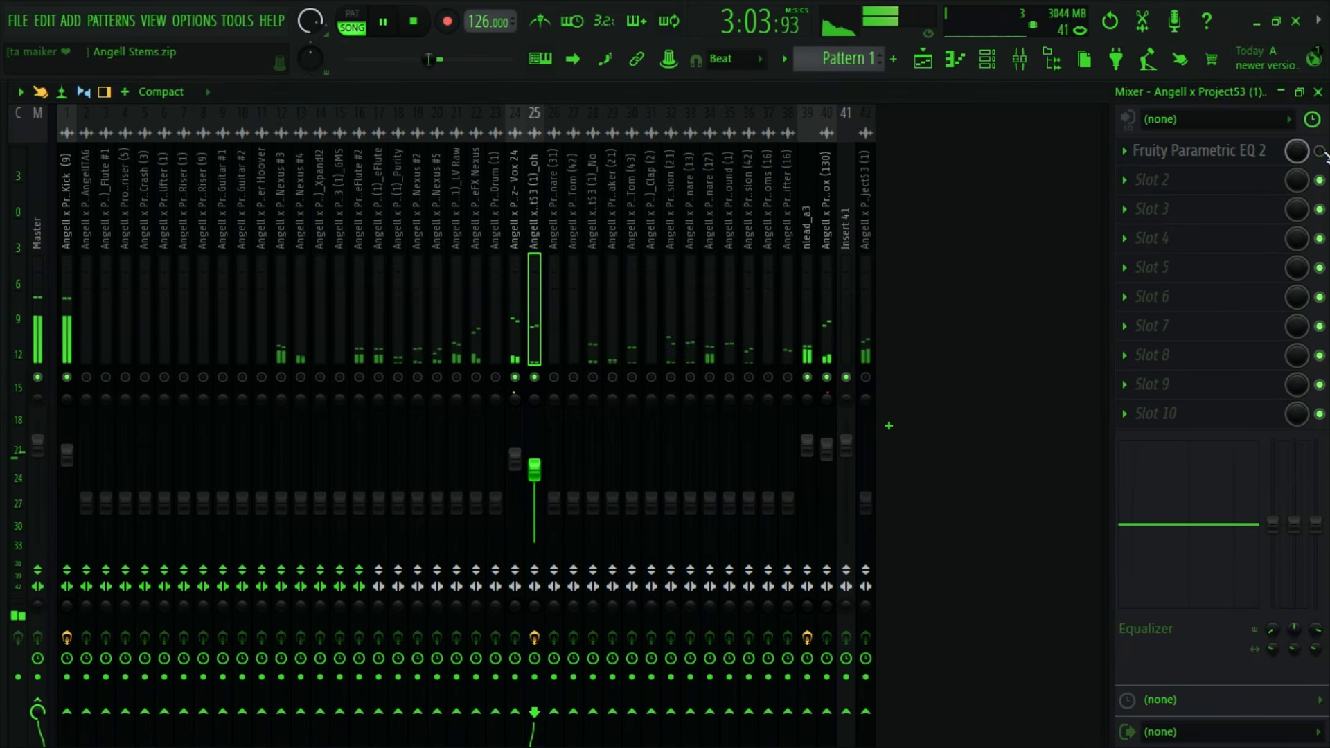
pyautogui.click(1320, 152)
pyautogui.press('space')
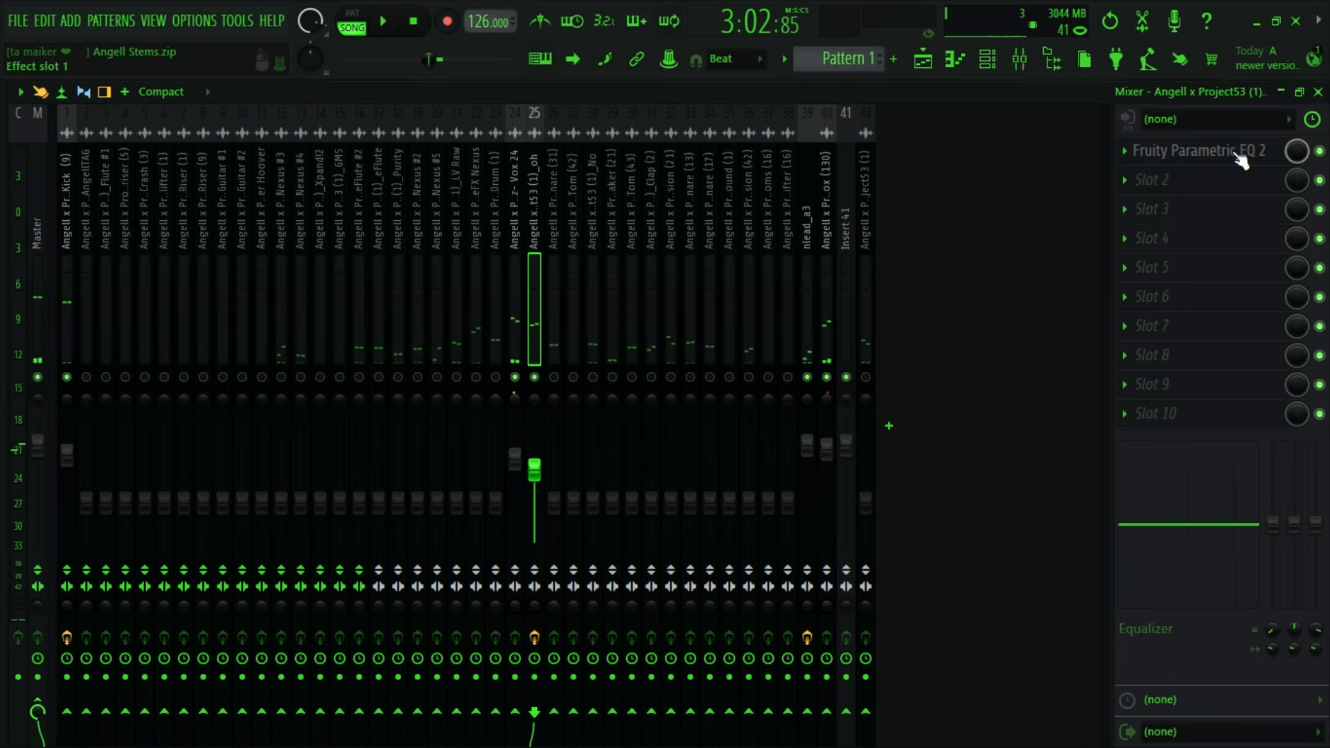
# - Lower the high shelf (band 7) of the oh EQ to -5.9 dB and play it back
pyautogui.click(1228, 155)
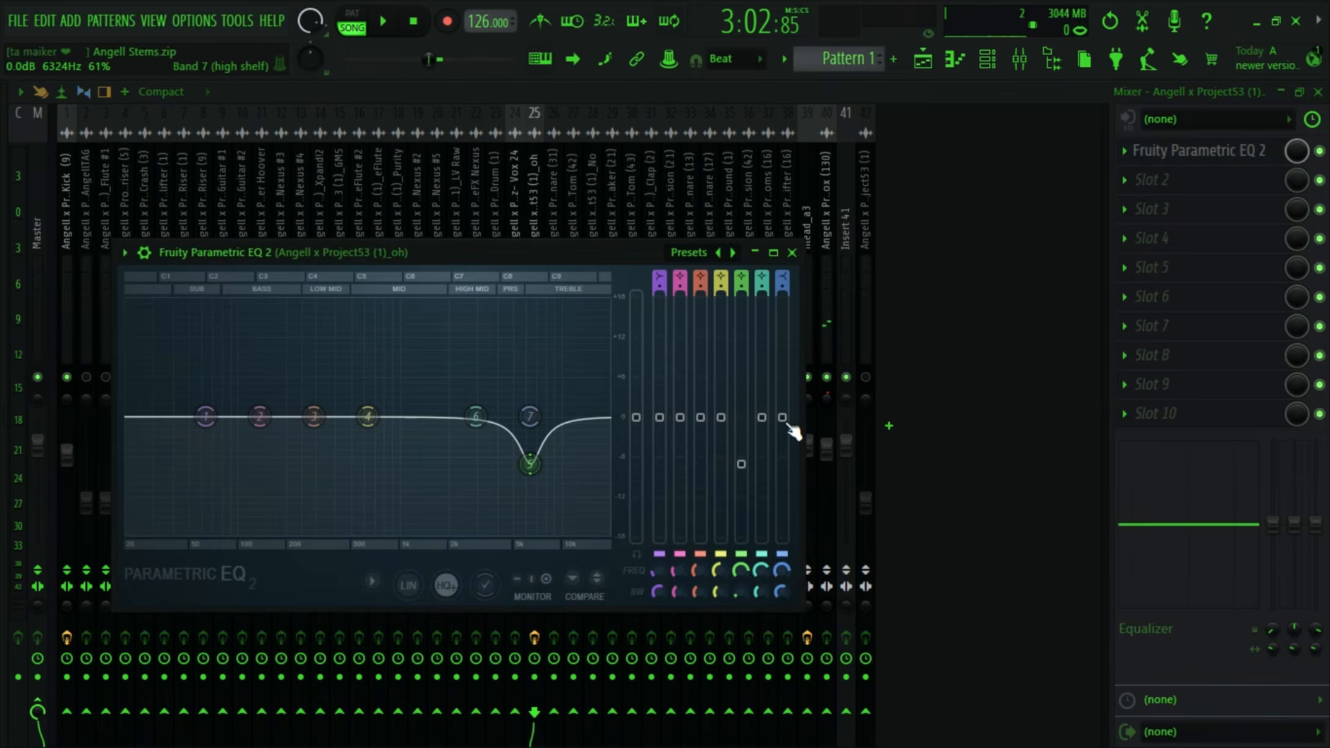
pyautogui.moveTo(783, 418); pyautogui.dragTo(783, 452)
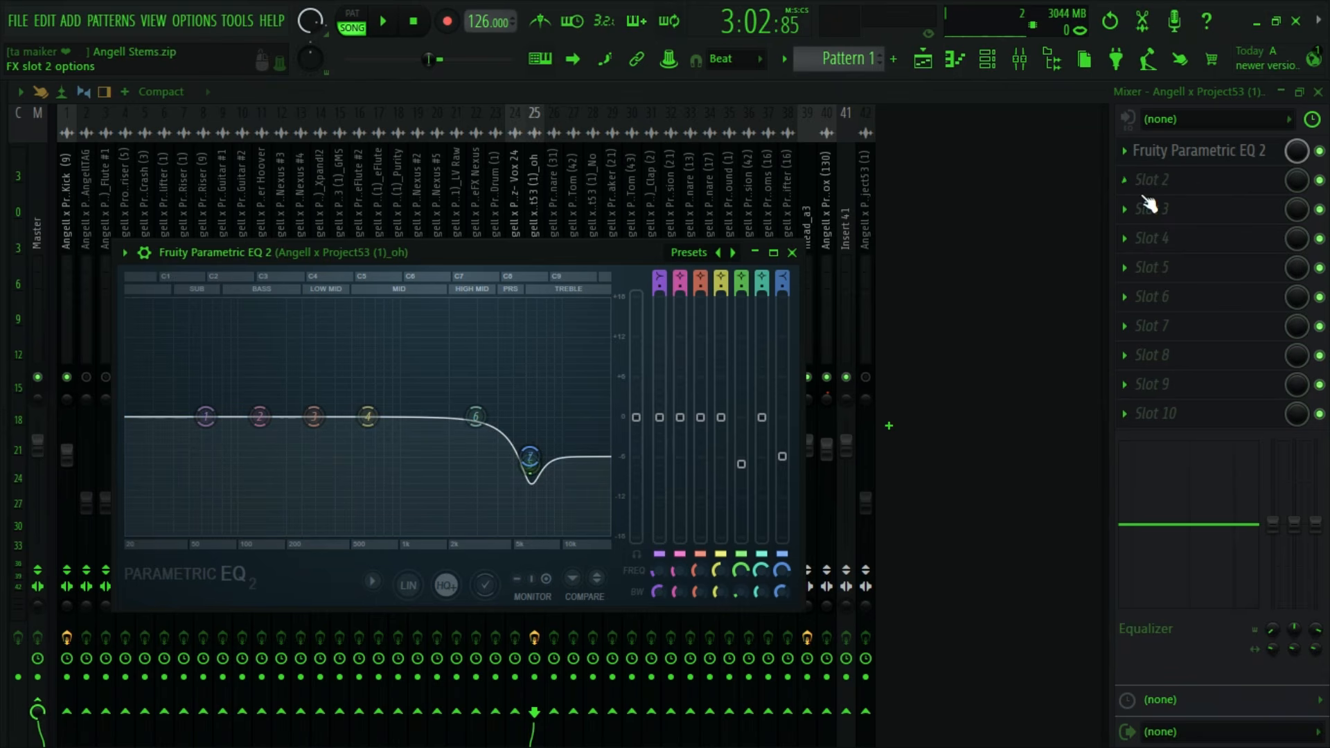
pyautogui.press('space')
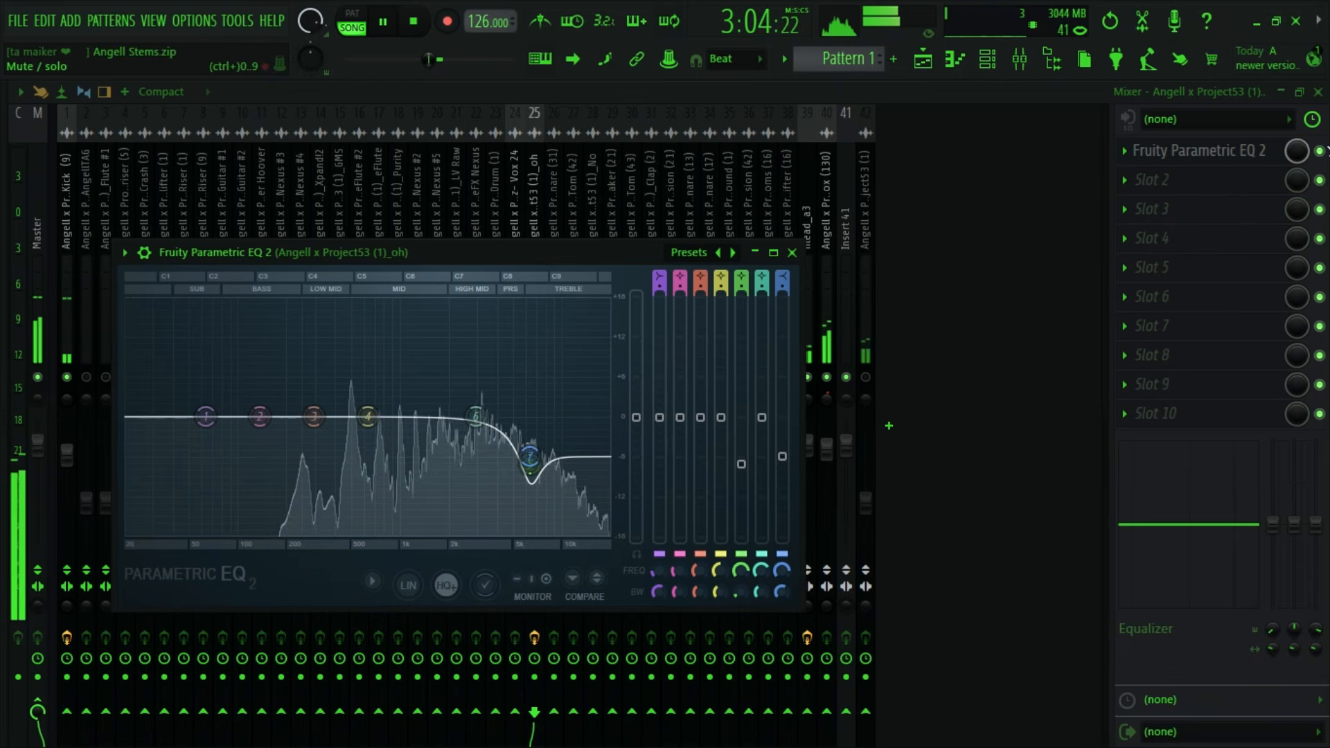
# - Check the EQ on and off, then raise the oh mixer volume to -5.1 dB and audition it
pyautogui.click(1320, 151)
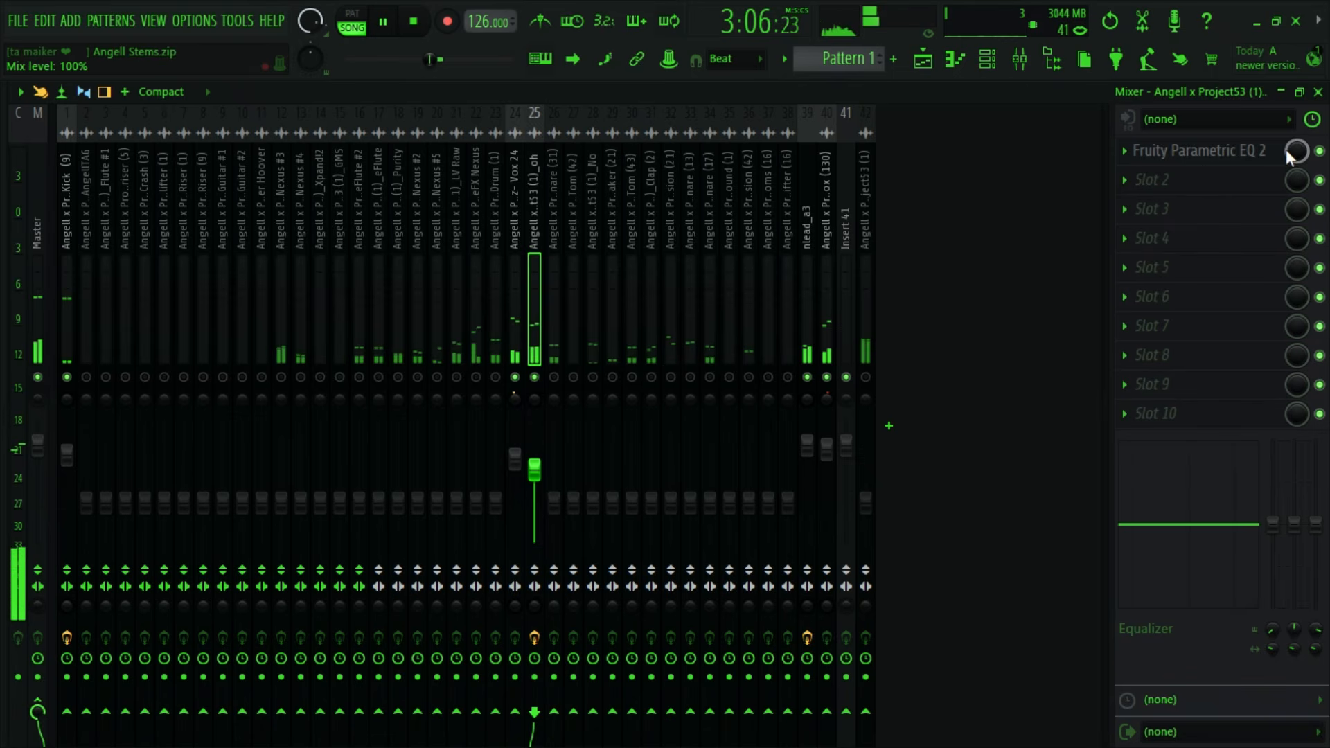
pyautogui.press('space')
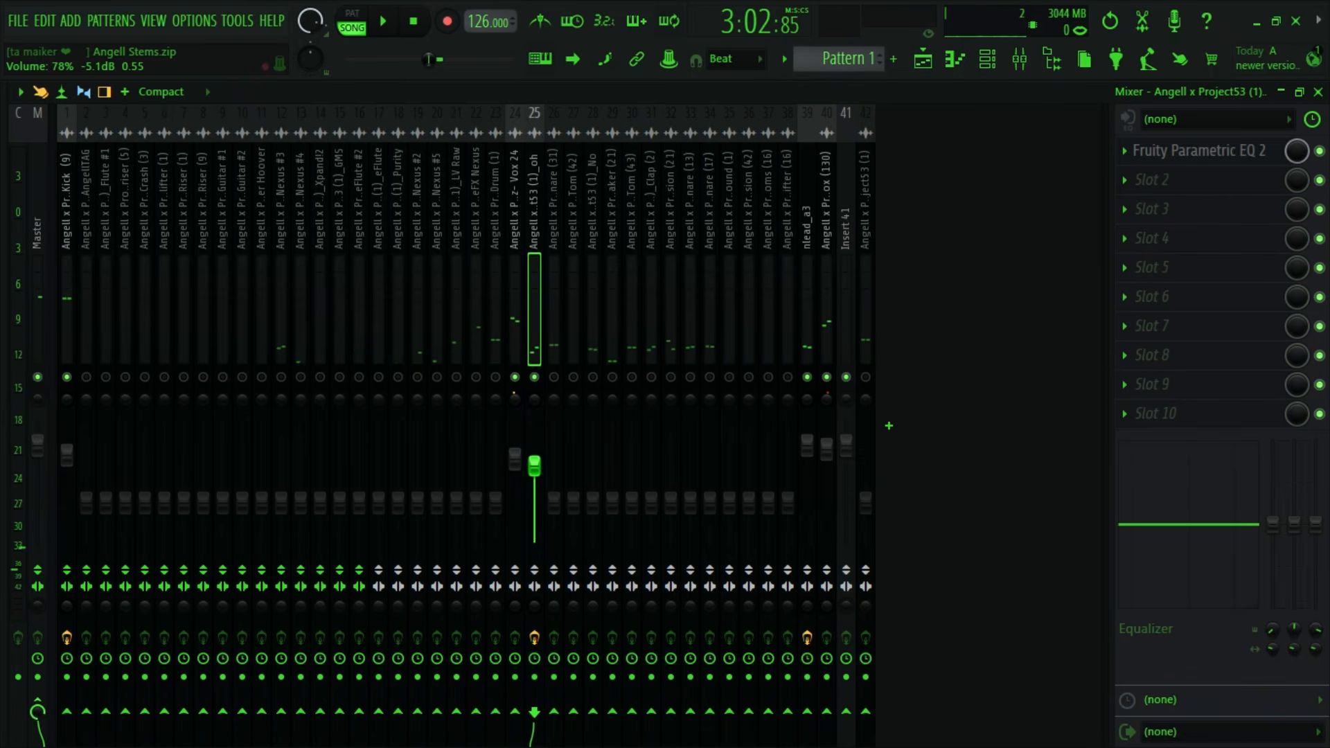
pyautogui.press('space')
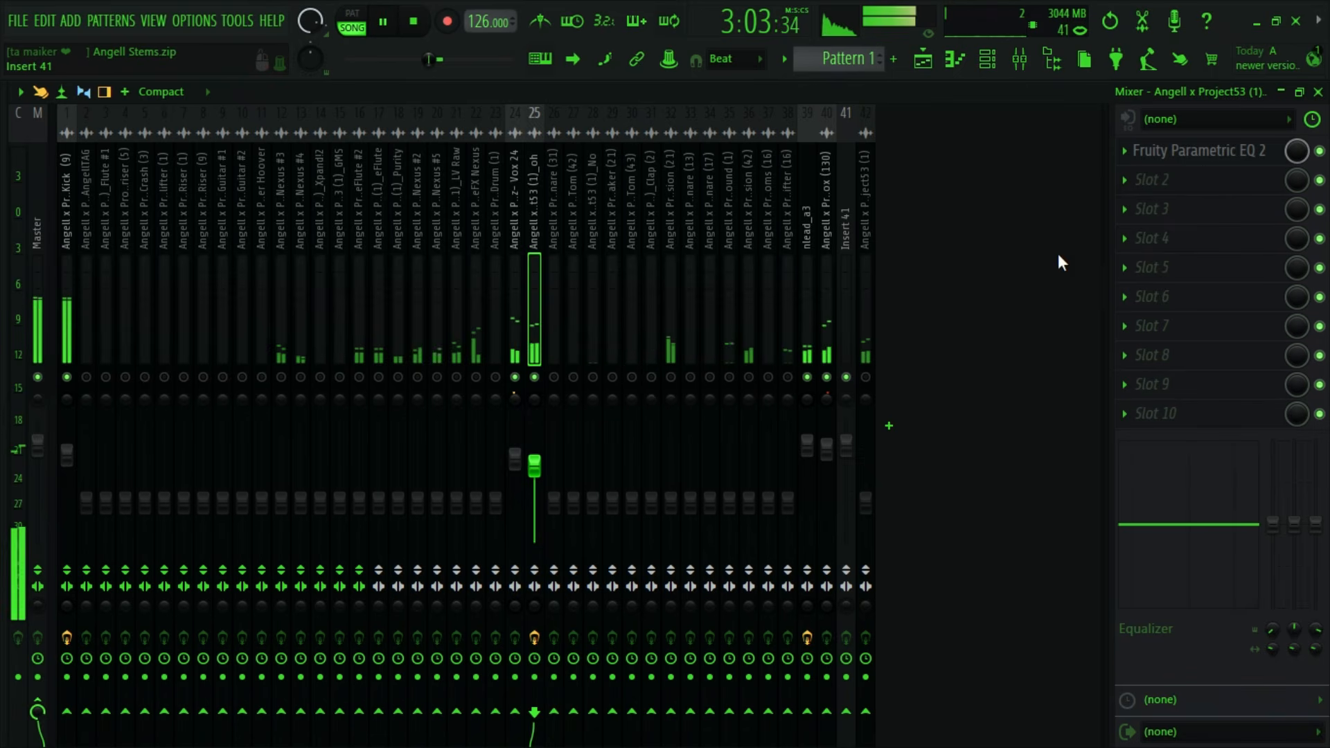
# - Ease the oh EQ's high shelf (band 7) to -2.8 dB and audition the result
pyautogui.click(1247, 151)
pyautogui.press('space')
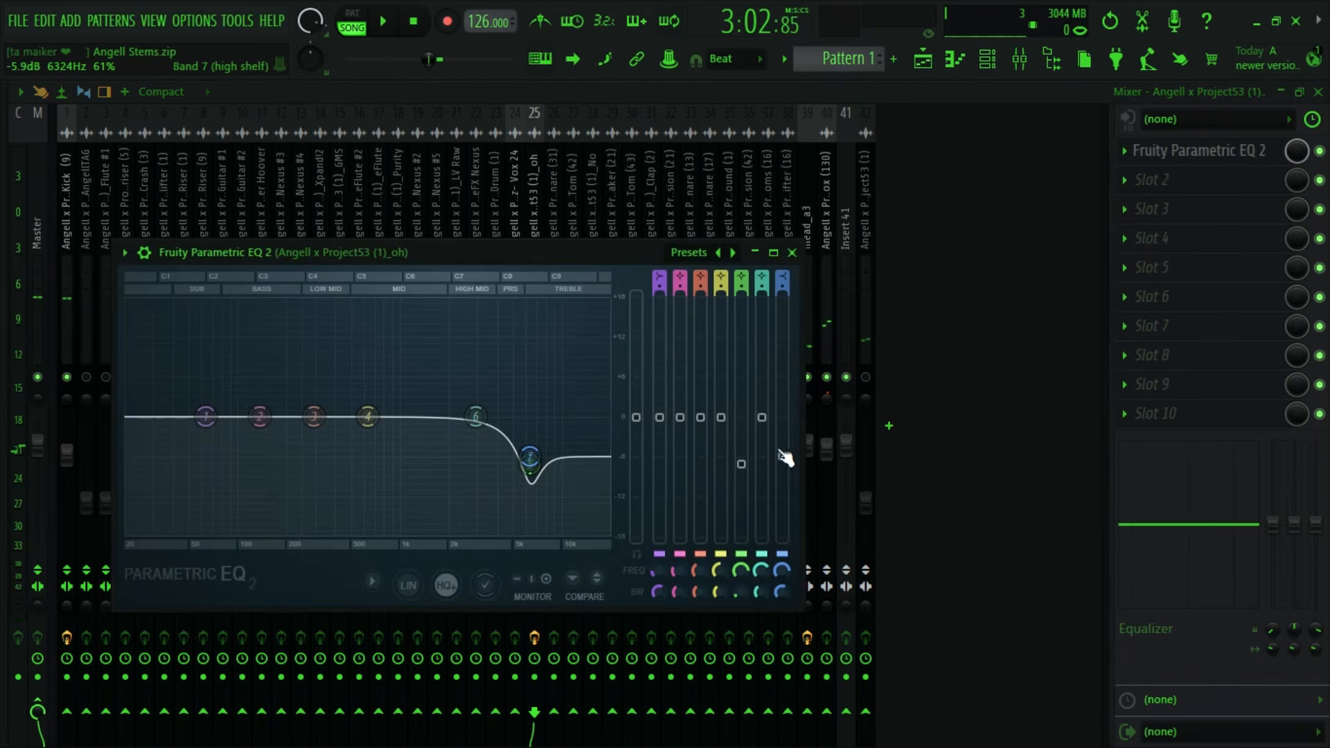
pyautogui.moveTo(783, 456); pyautogui.dragTo(782, 437)
pyautogui.press('space')
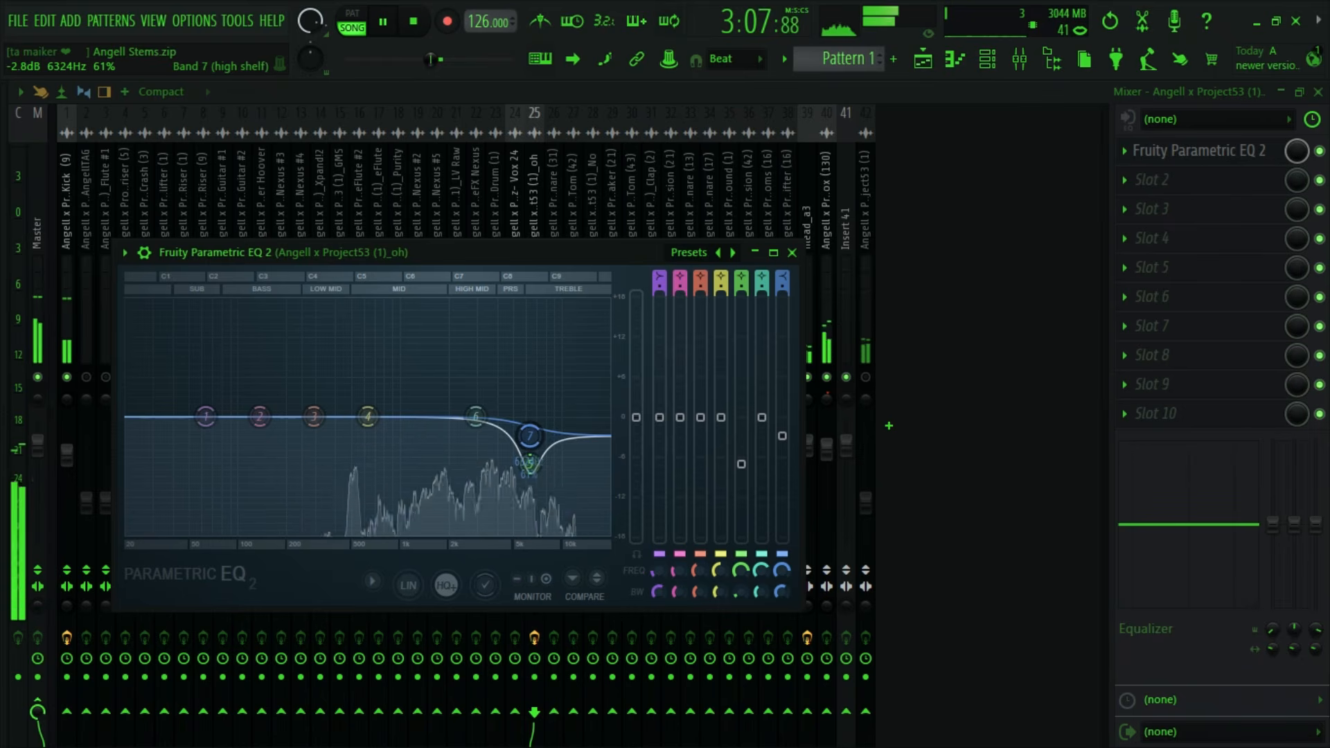
pyautogui.press('space')
# - Cut the low band of the oh track's mixer equalizer by 18 dB at 171 Hz and audition it
pyautogui.moveTo(1140, 524); pyautogui.dragTo(1141, 608)
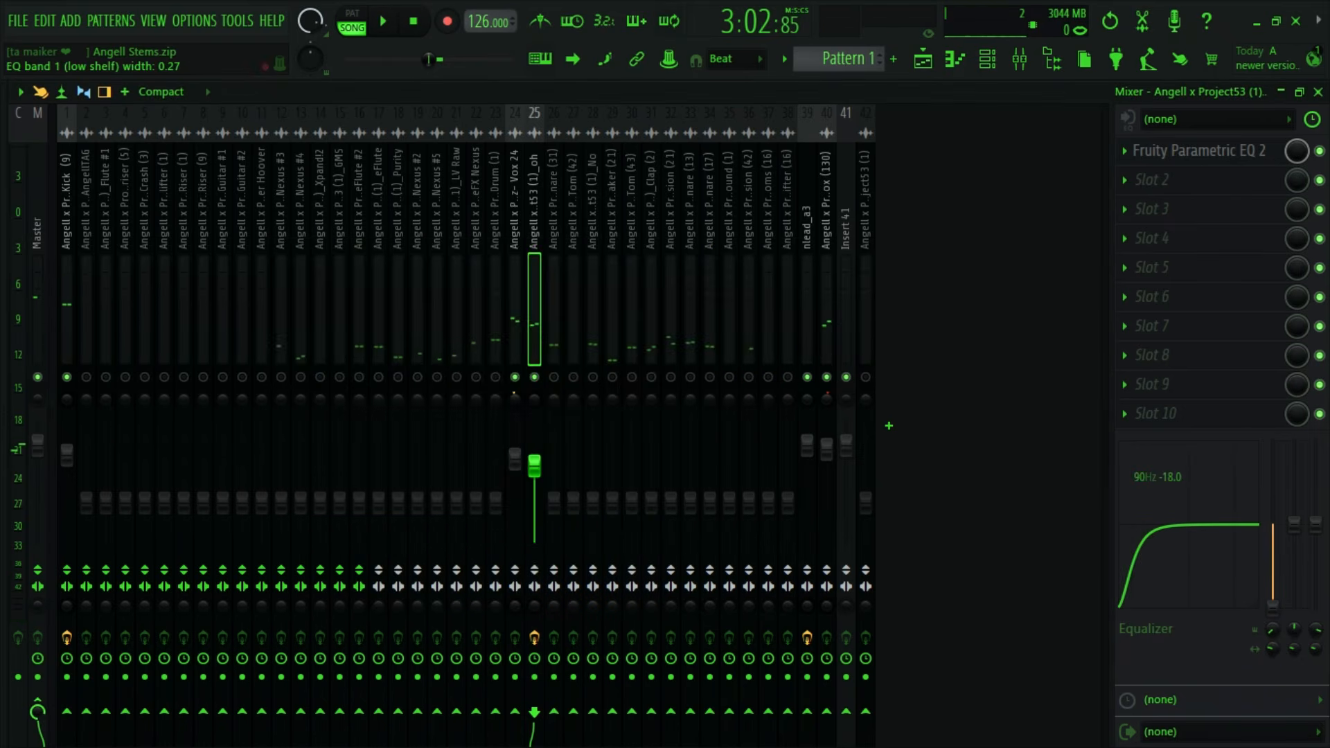
pyautogui.press('space')
pyautogui.moveTo(1275, 631); pyautogui.dragTo(1276, 621)
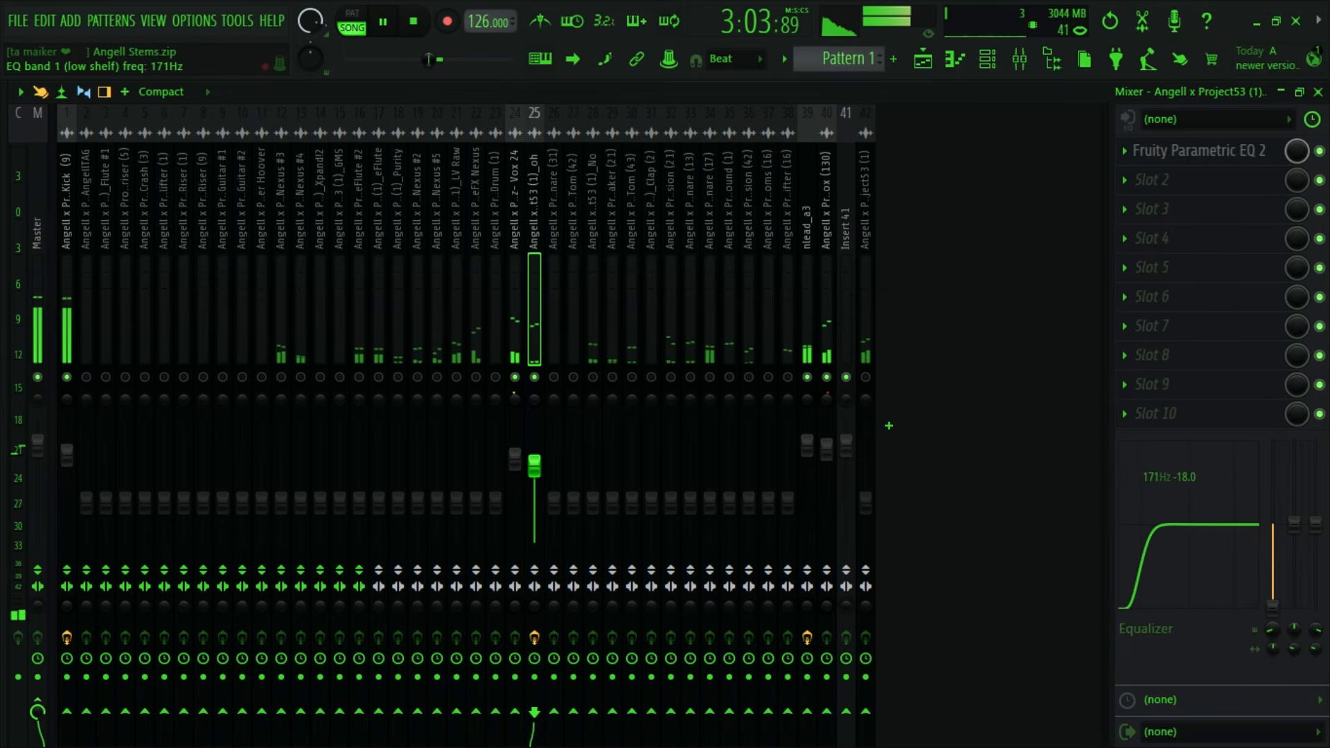
pyautogui.press('space')
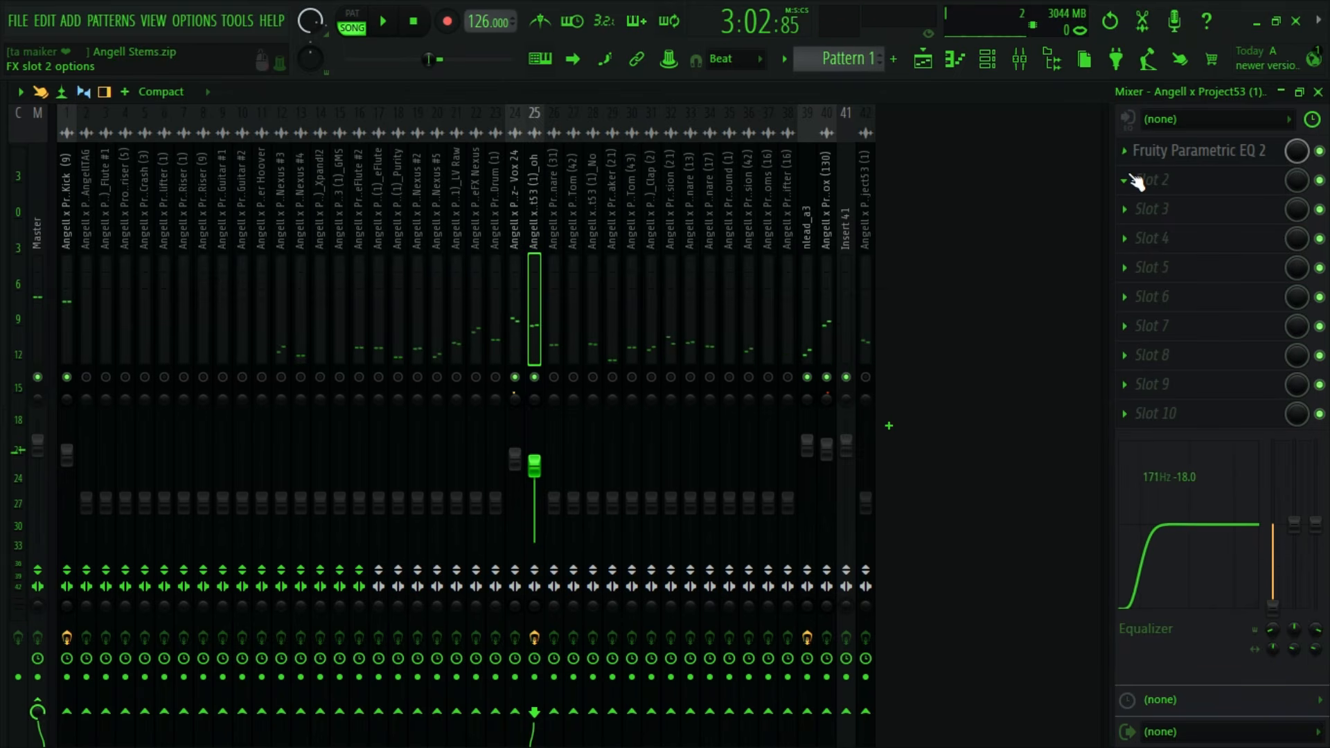
# - Insert Fruity Delay 2 in the oh track's second effect slot and load its Stereo effect preset
pyautogui.click(1124, 180)
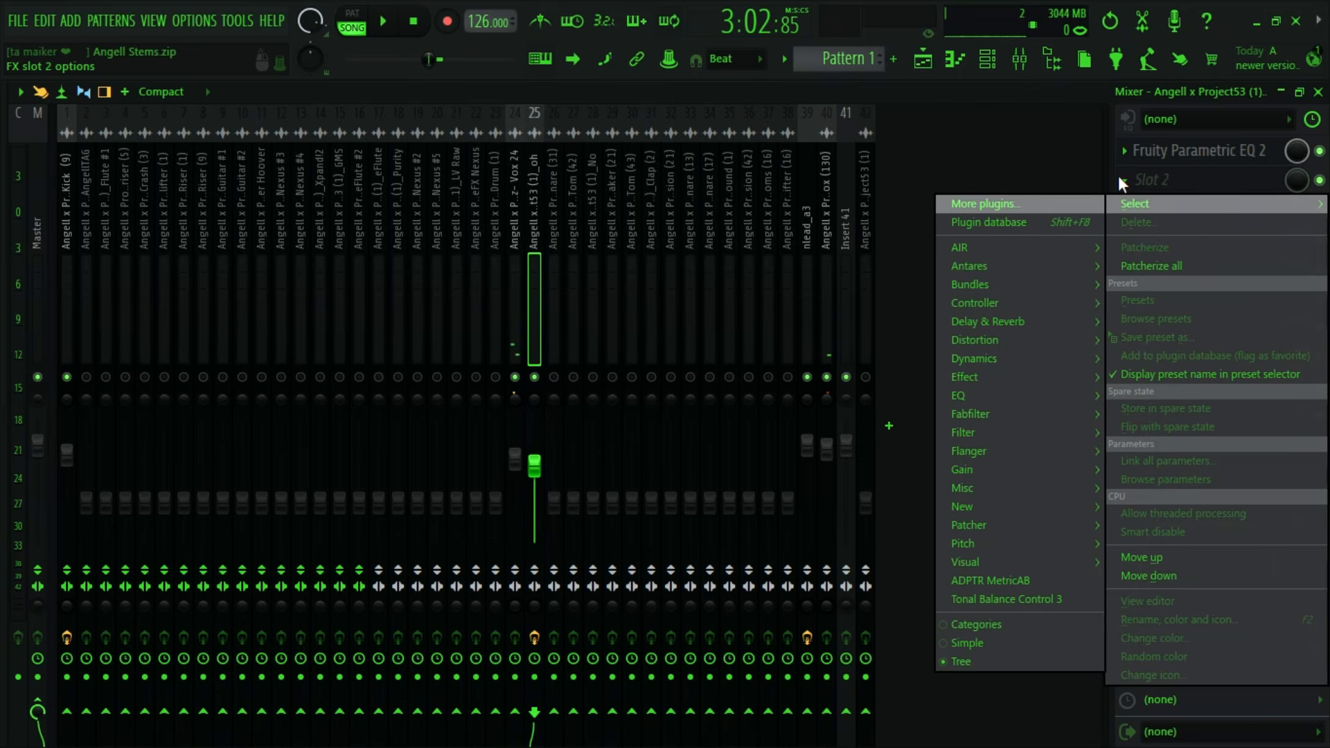
pyautogui.moveTo(974, 401)
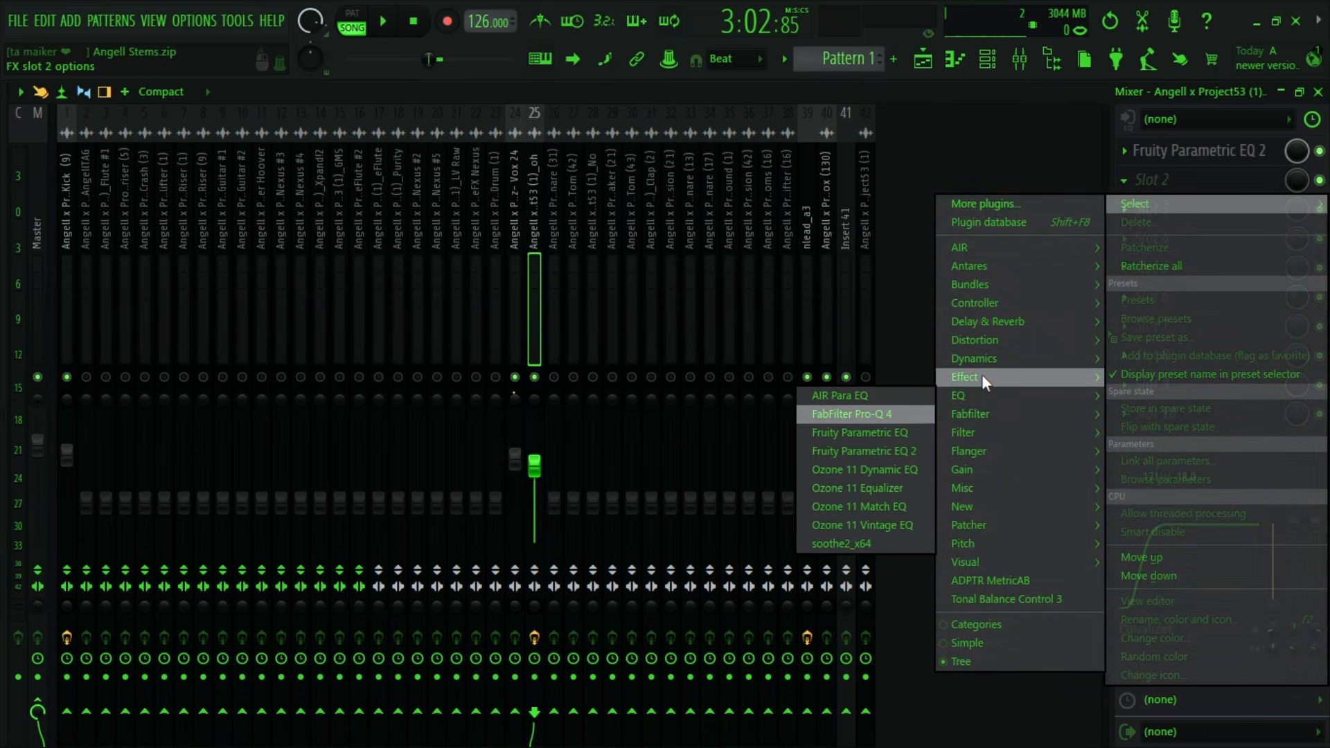
pyautogui.moveTo(978, 323)
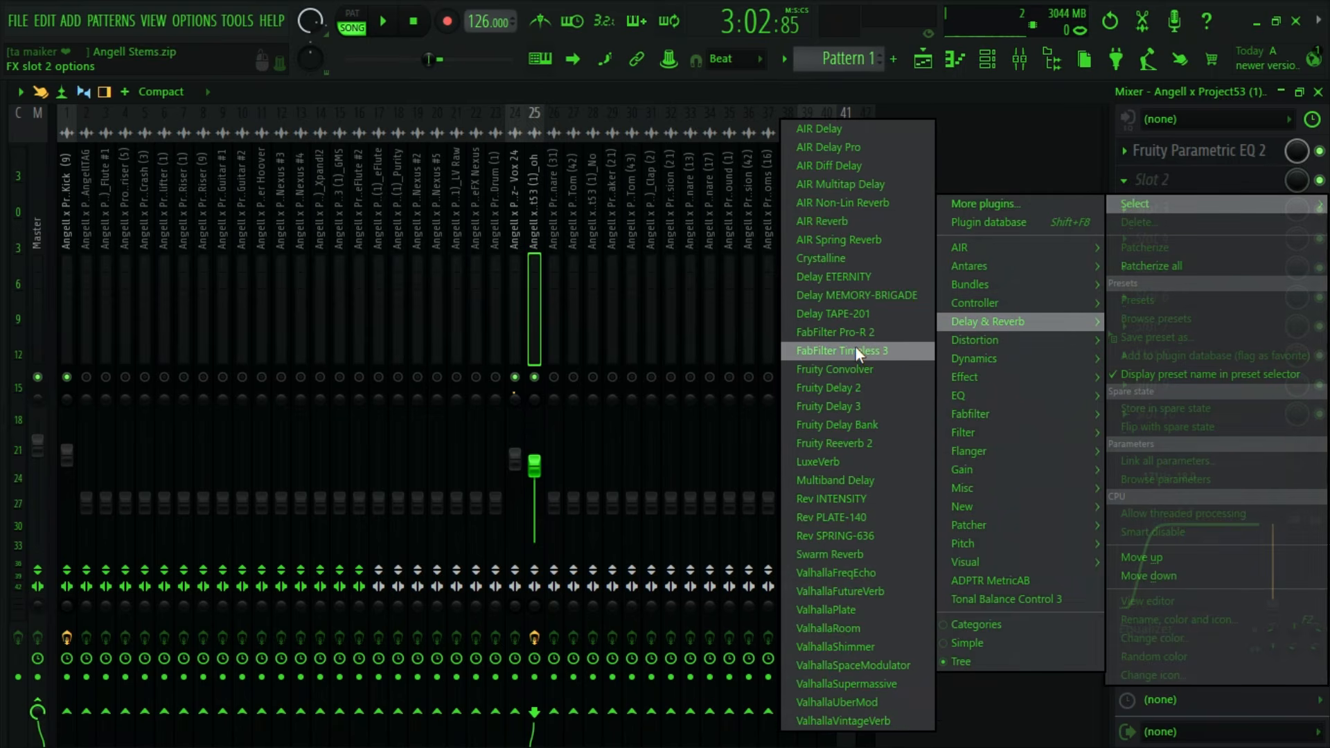
pyautogui.click(842, 386)
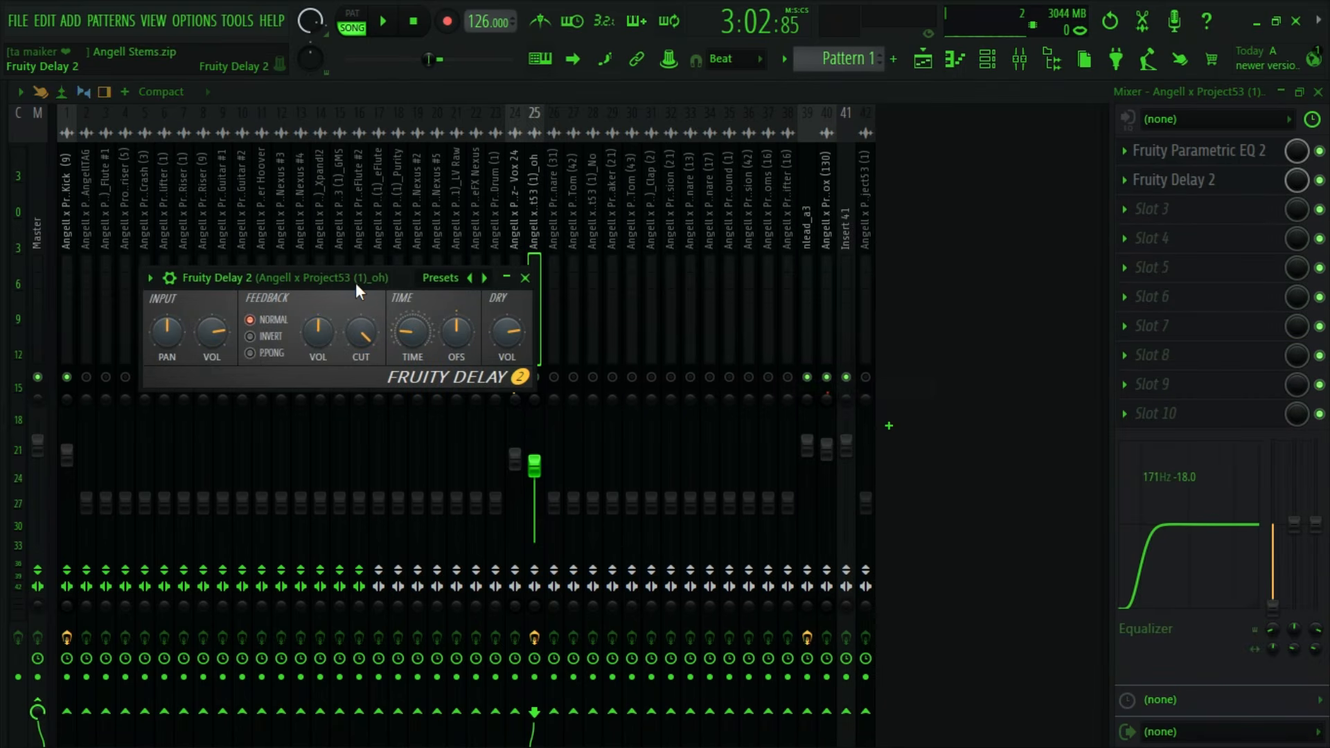
pyautogui.click(306, 318)
pyautogui.moveTo(351, 327)
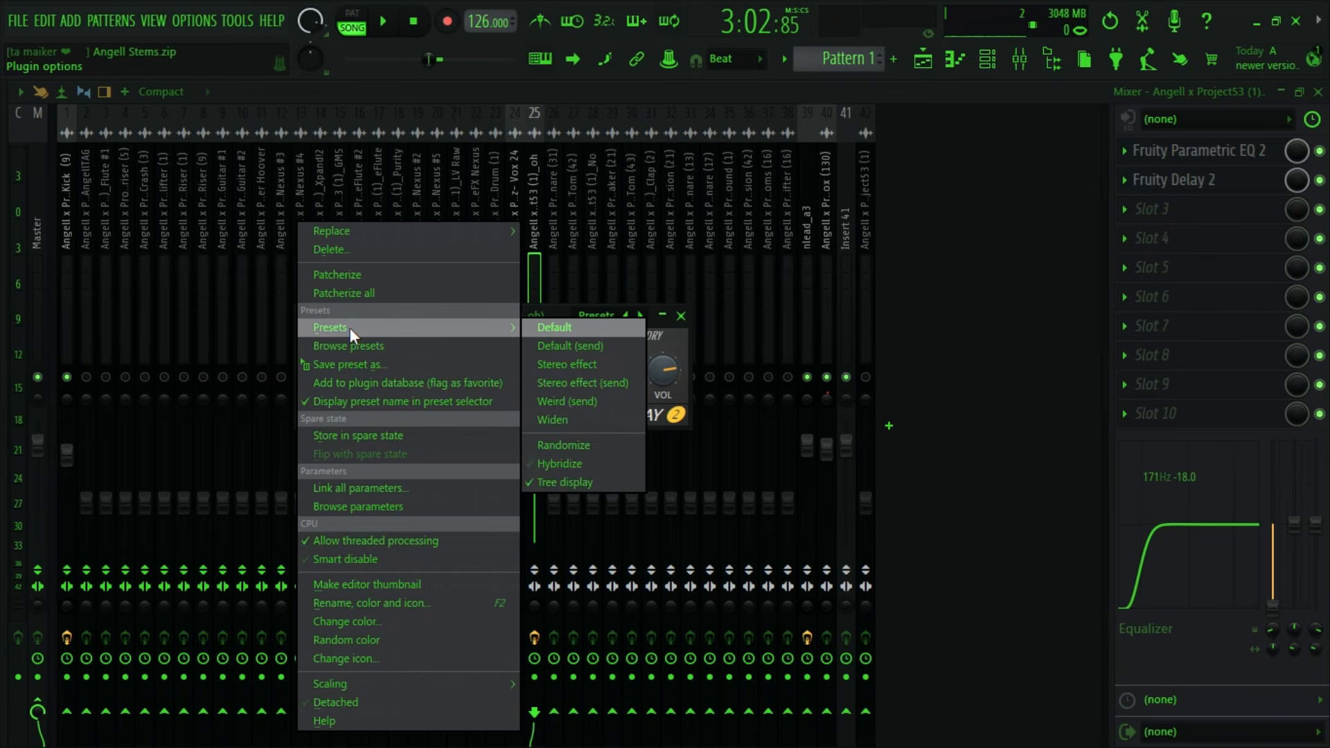
pyautogui.click(569, 359)
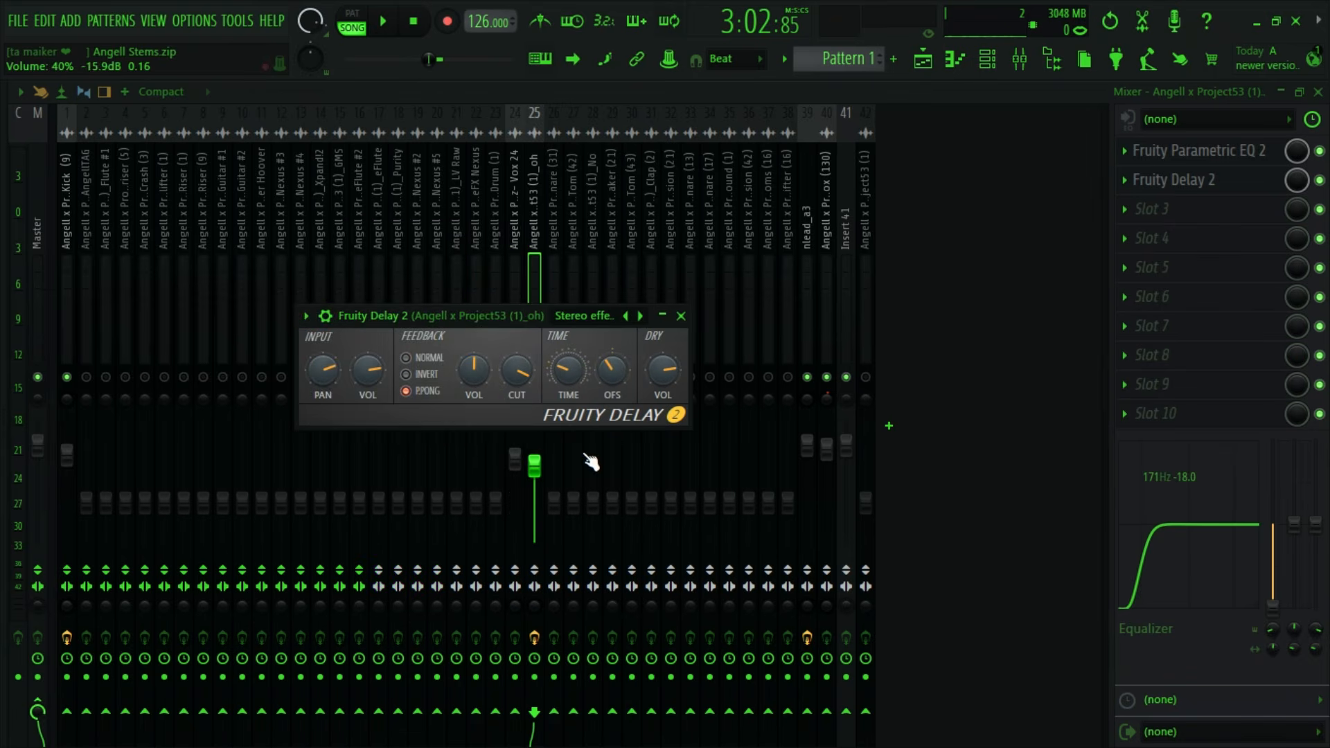
# - Set the oh track's Fruity Delay 2 mix level to about 42%, audition it, and set the feedback cutoff to 85%
pyautogui.moveTo(1302, 186); pyautogui.dragTo(1302, 229)
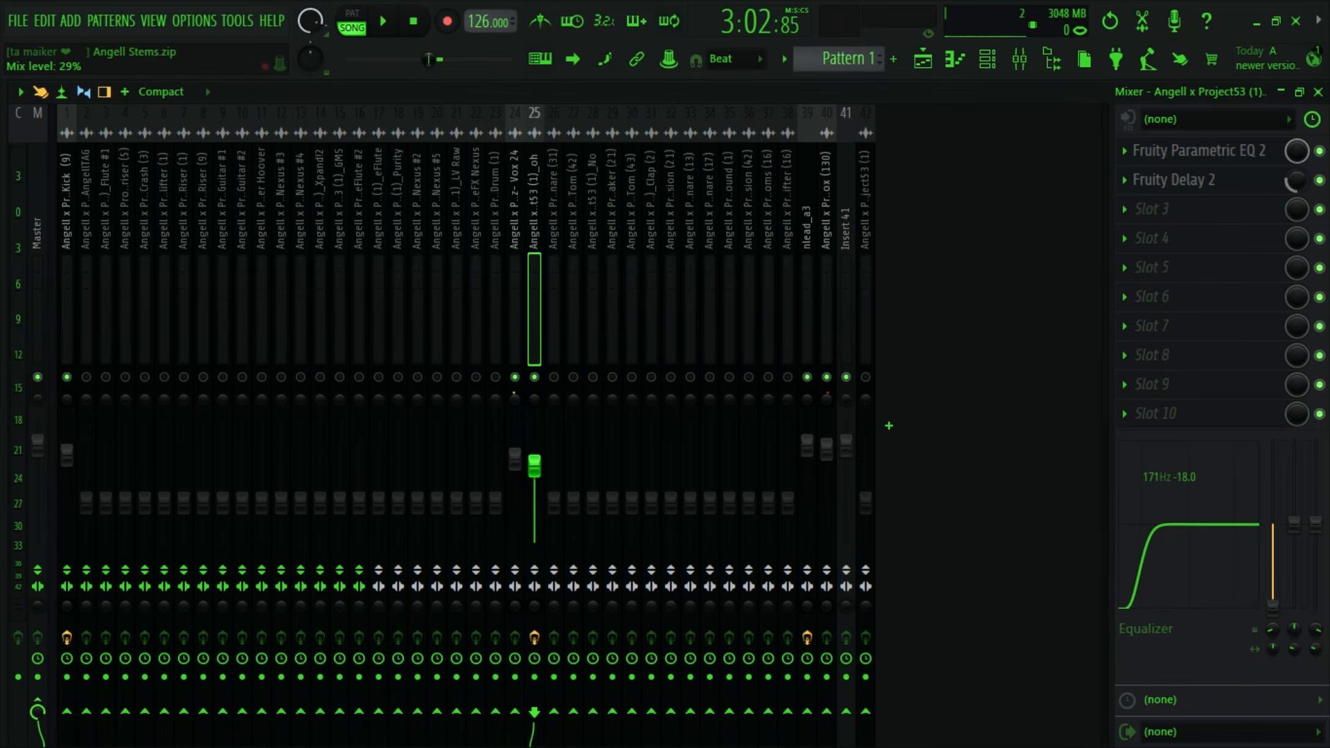
pyautogui.press('space')
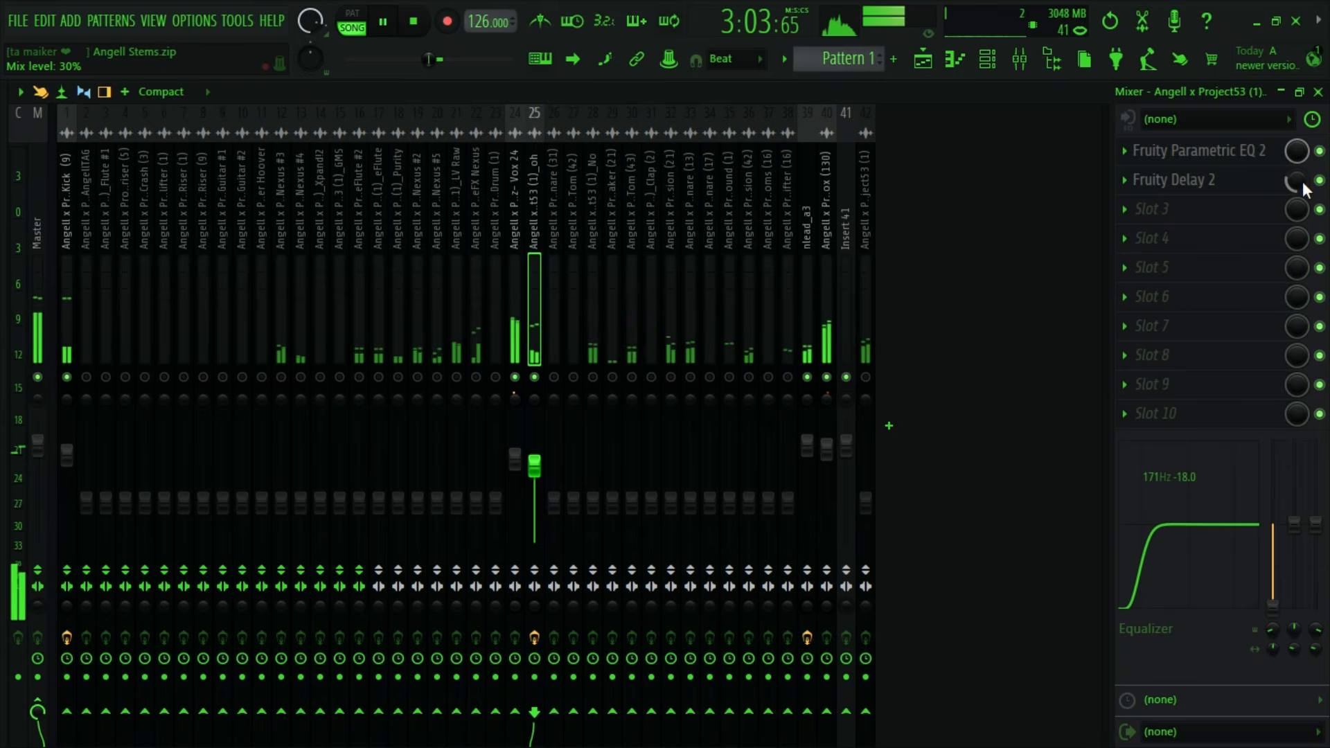
pyautogui.moveTo(1307, 181); pyautogui.dragTo(1308, 165)
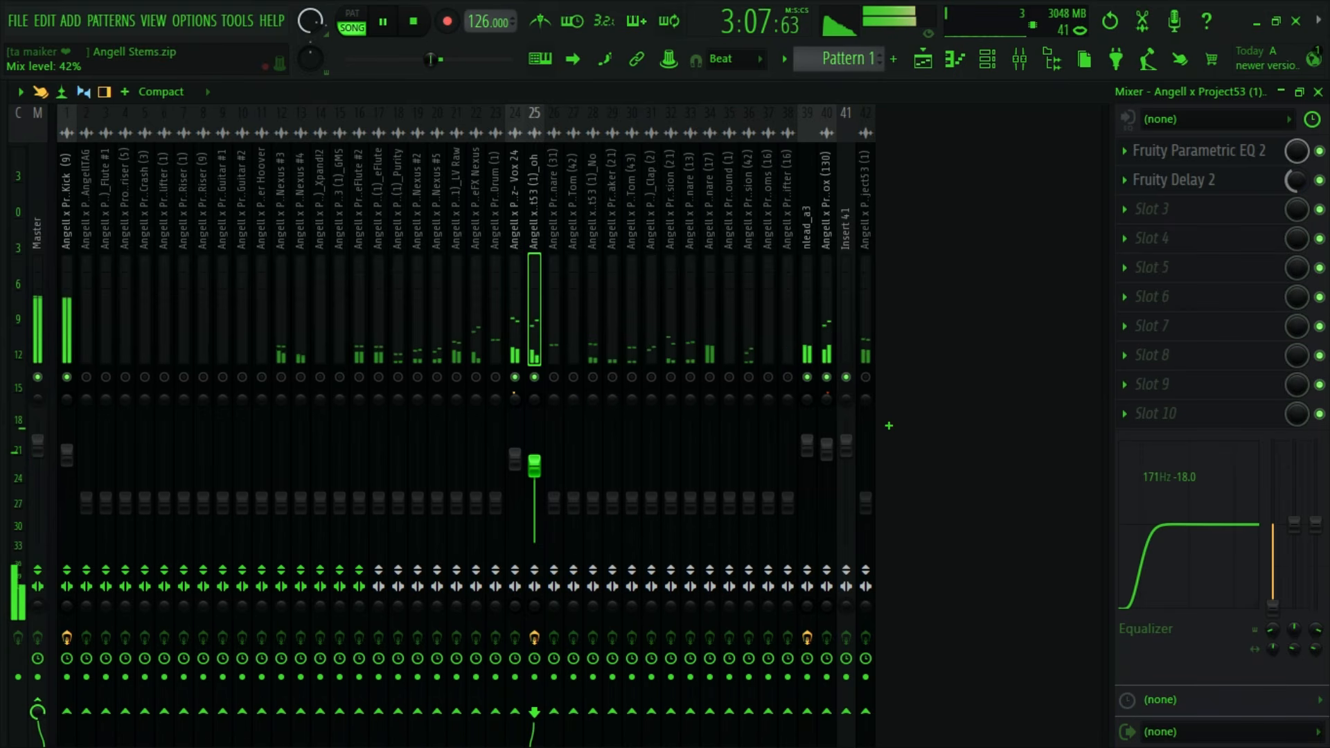
pyautogui.press('space')
pyautogui.click(1253, 193)
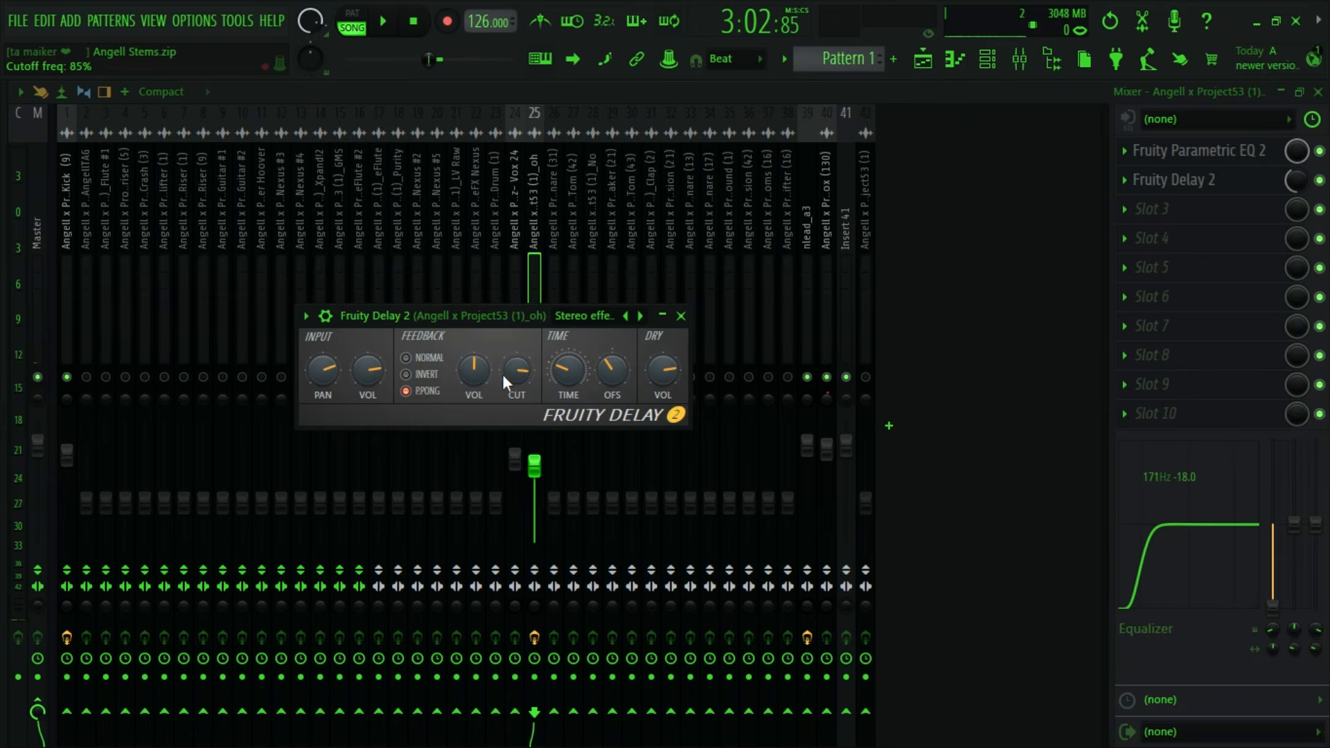
# - Insert Fruity Reeverb 2 in the oh track's third effect slot, keeping Fruity Delay 2 in the second
pyautogui.click(1237, 204)
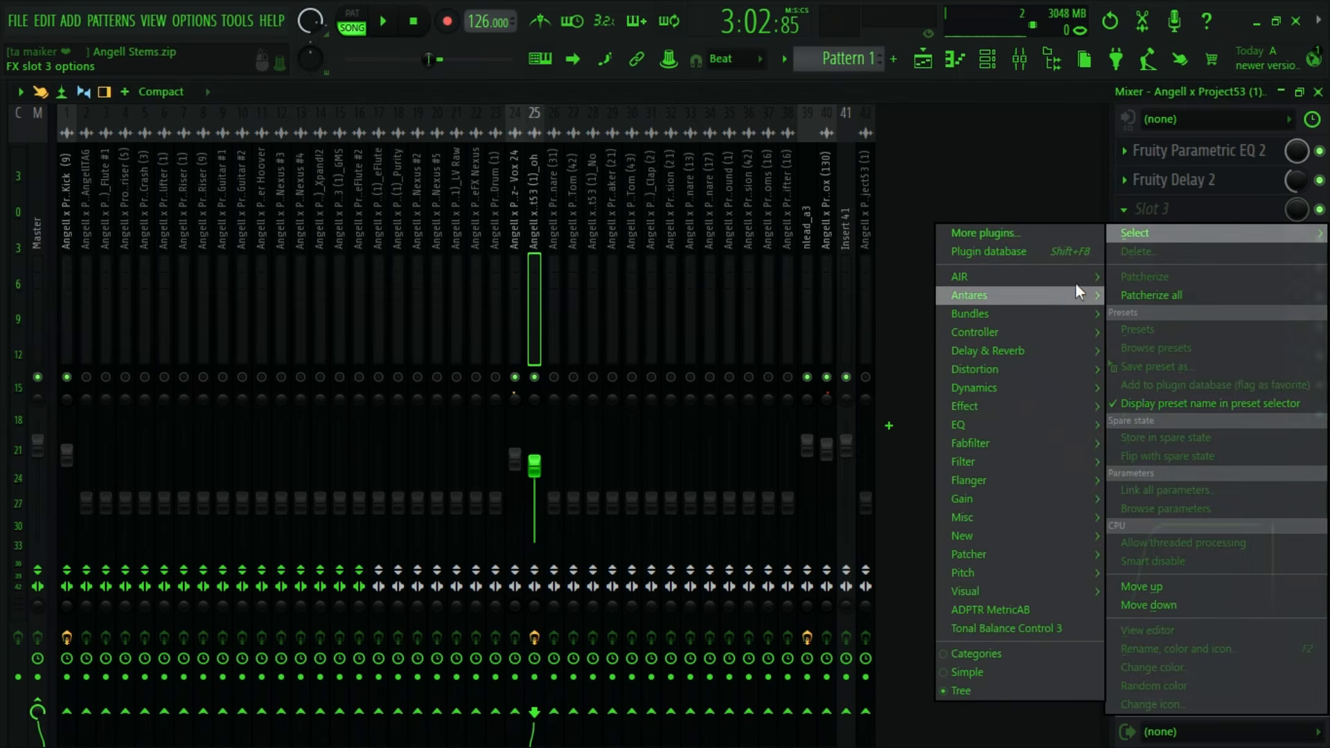
pyautogui.click(1206, 219)
pyautogui.moveTo(1159, 183); pyautogui.dragTo(1156, 199)
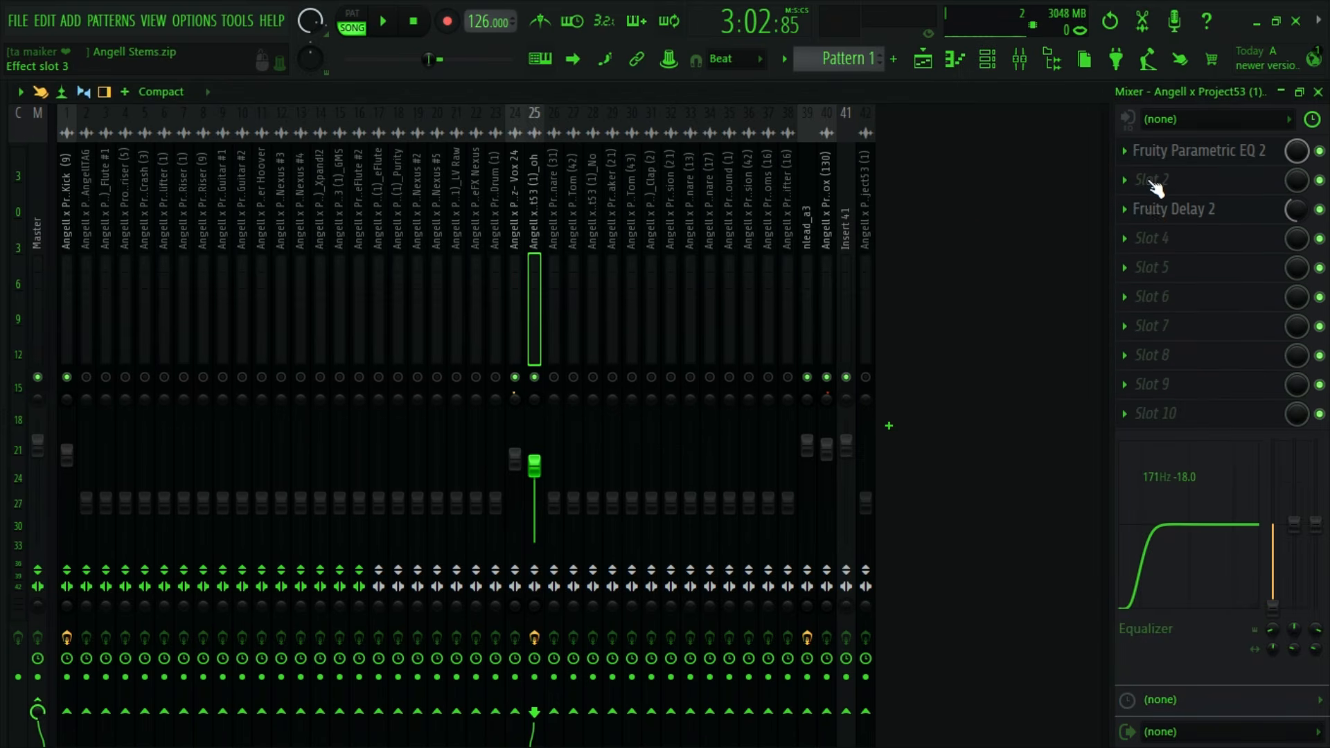
pyautogui.click(1150, 219)
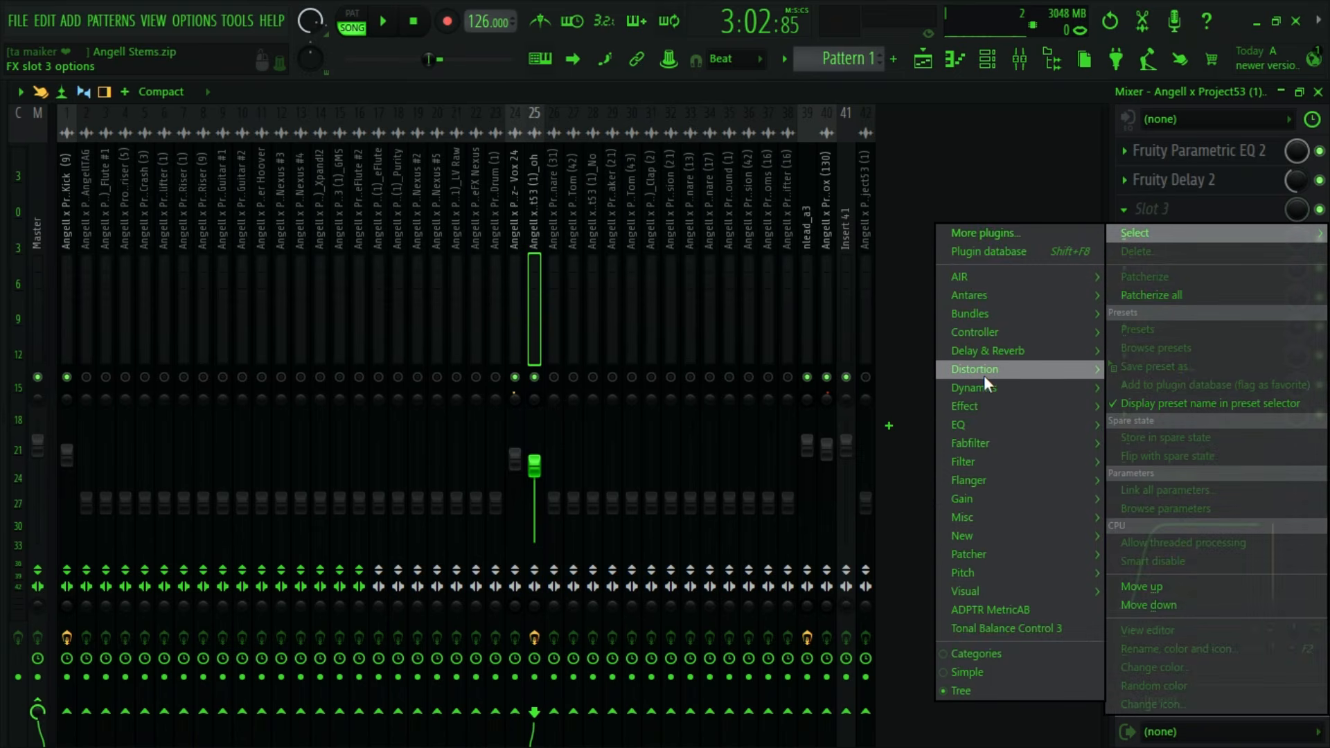
pyautogui.moveTo(984, 352)
pyautogui.moveTo(841, 451); pyautogui.dragTo(895, 409)
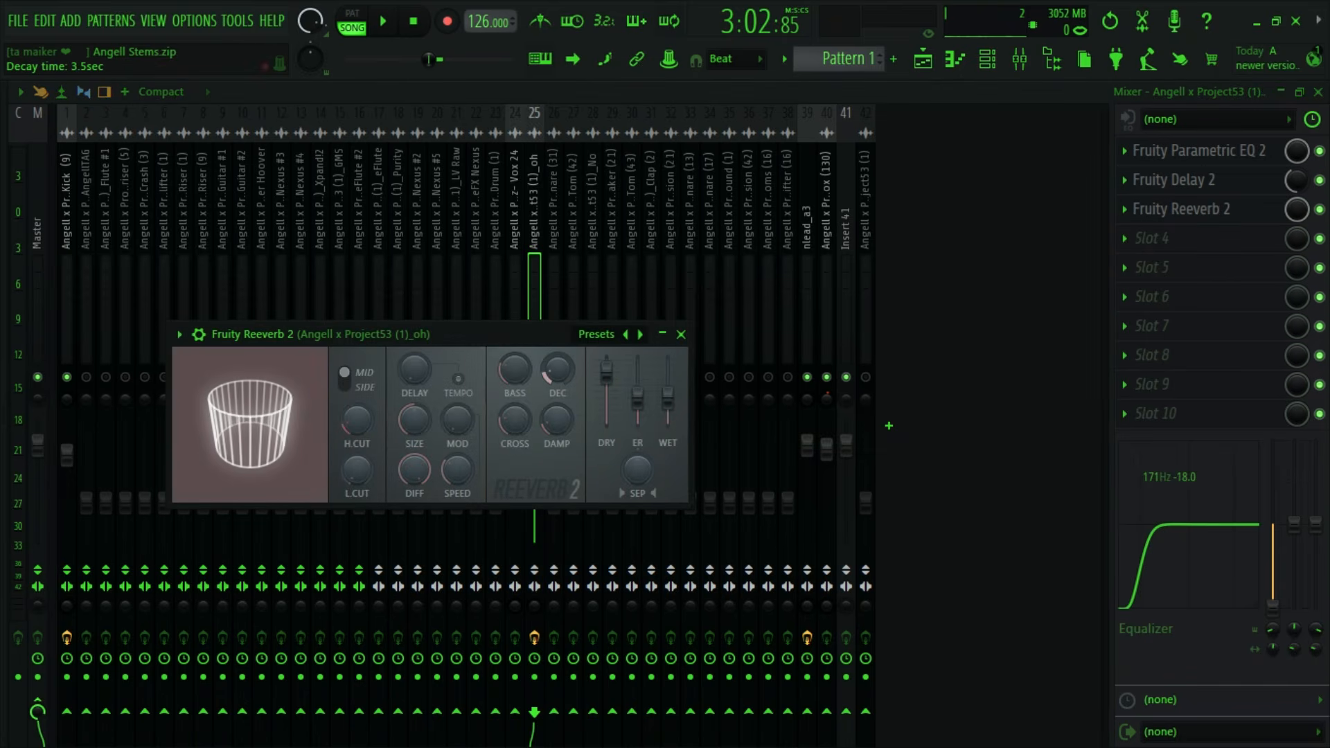
# - Set Fruity Reeverb 2 on the oh track to a 55% wet level and about 65% mix level, auditioning the blend
pyautogui.moveTo(1297, 209); pyautogui.dragTo(1298, 252)
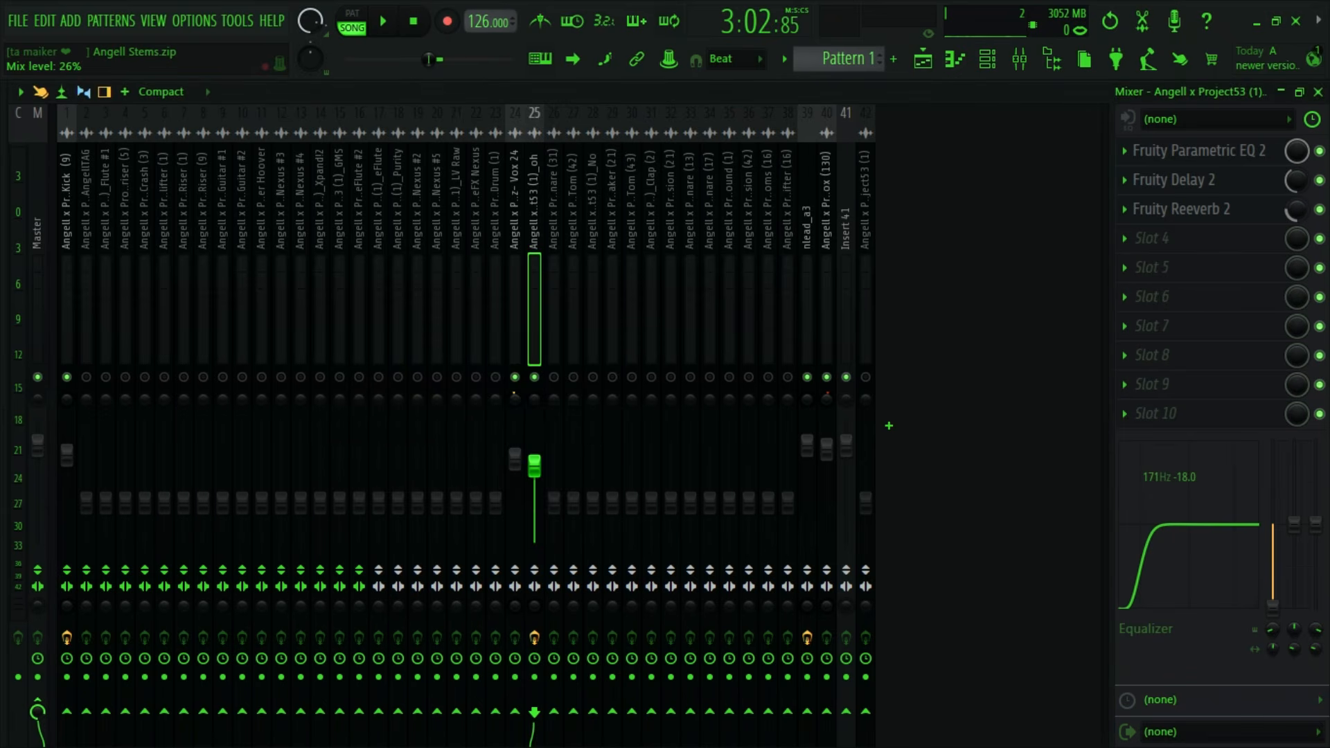
pyautogui.press('space')
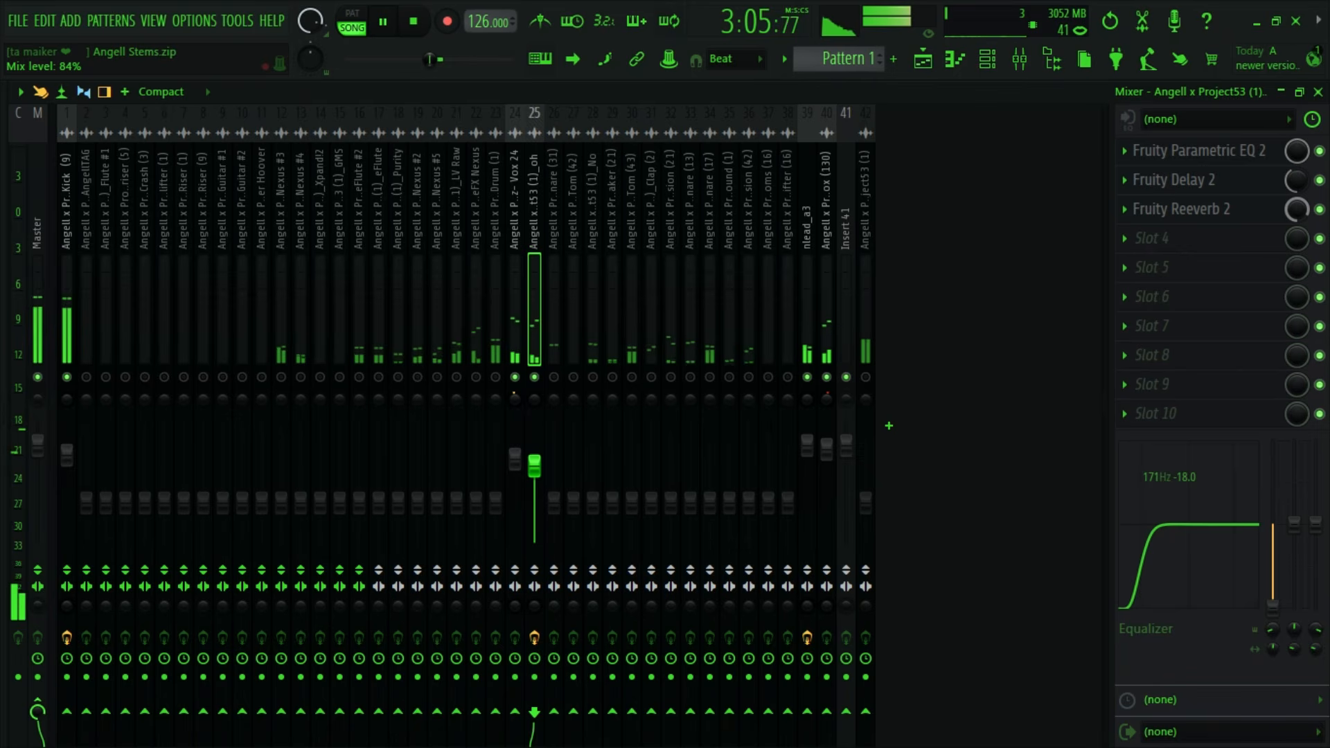
pyautogui.click(1259, 221)
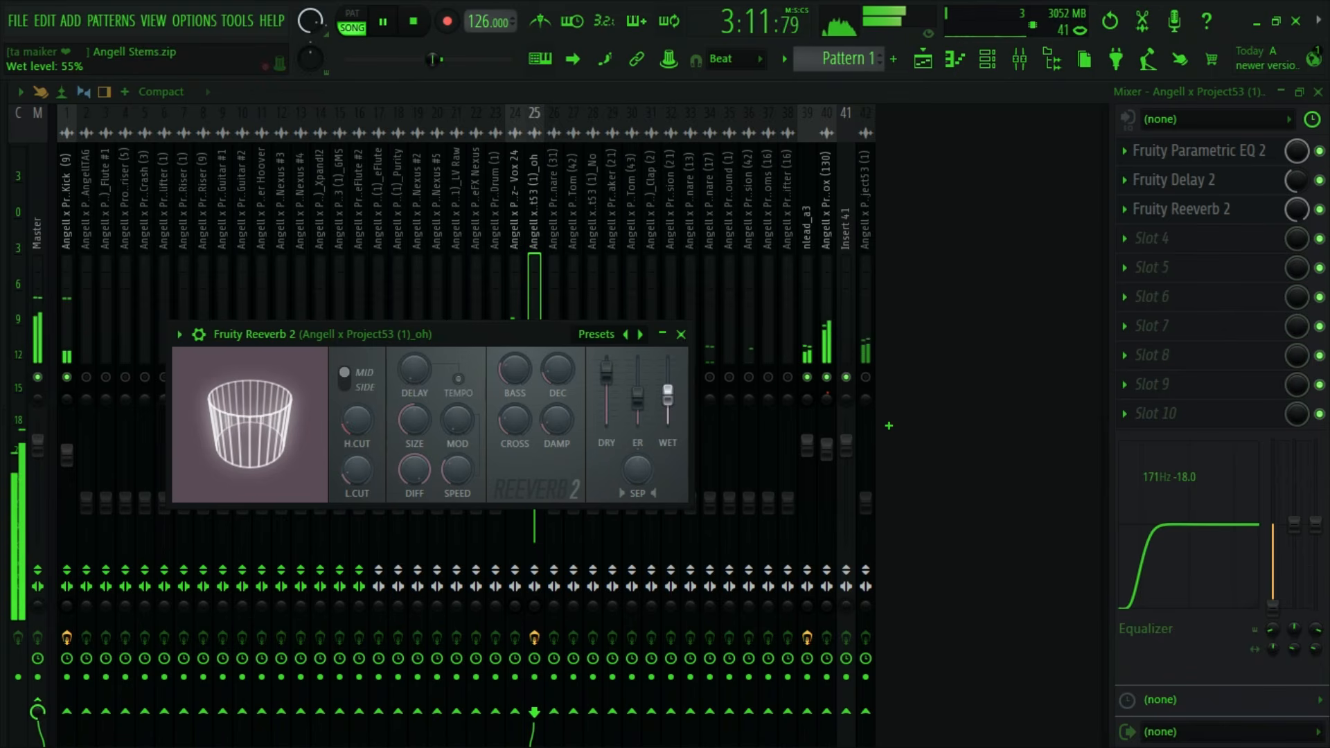
pyautogui.moveTo(1297, 209); pyautogui.dragTo(1298, 239)
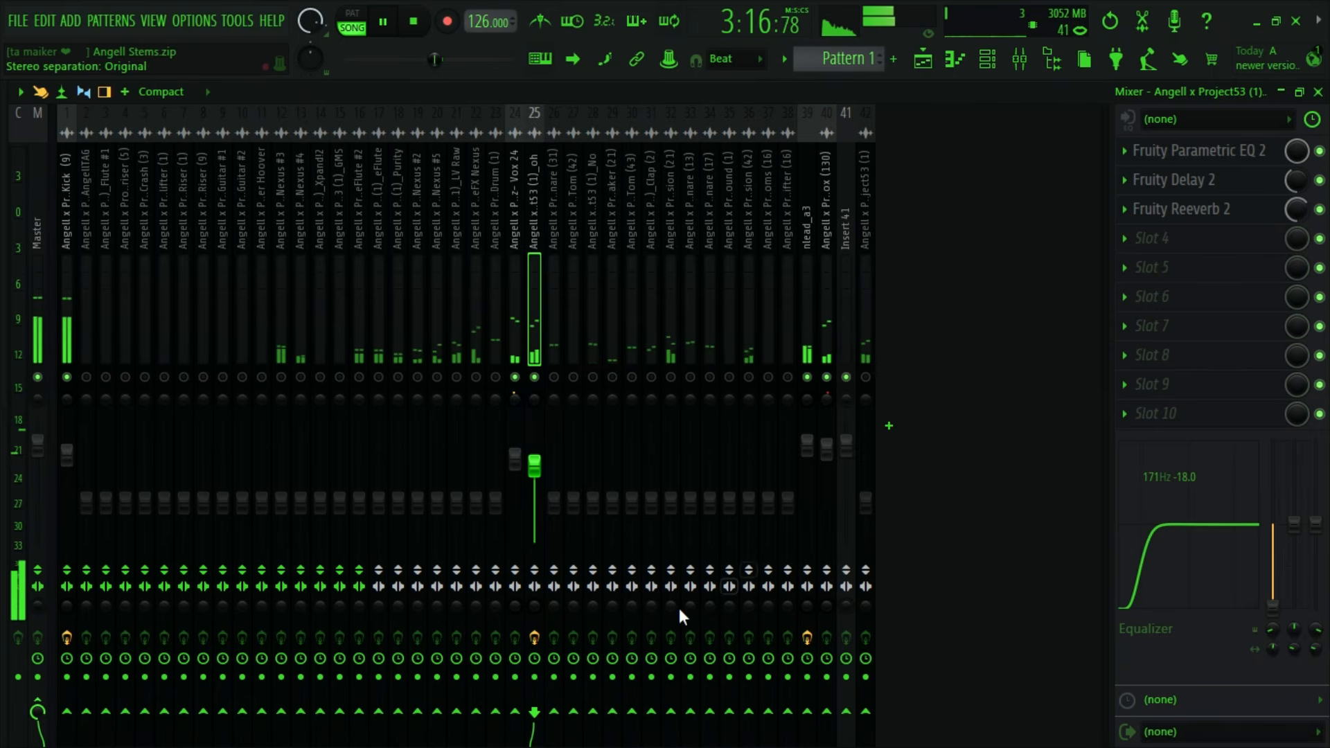
pyautogui.press('space')
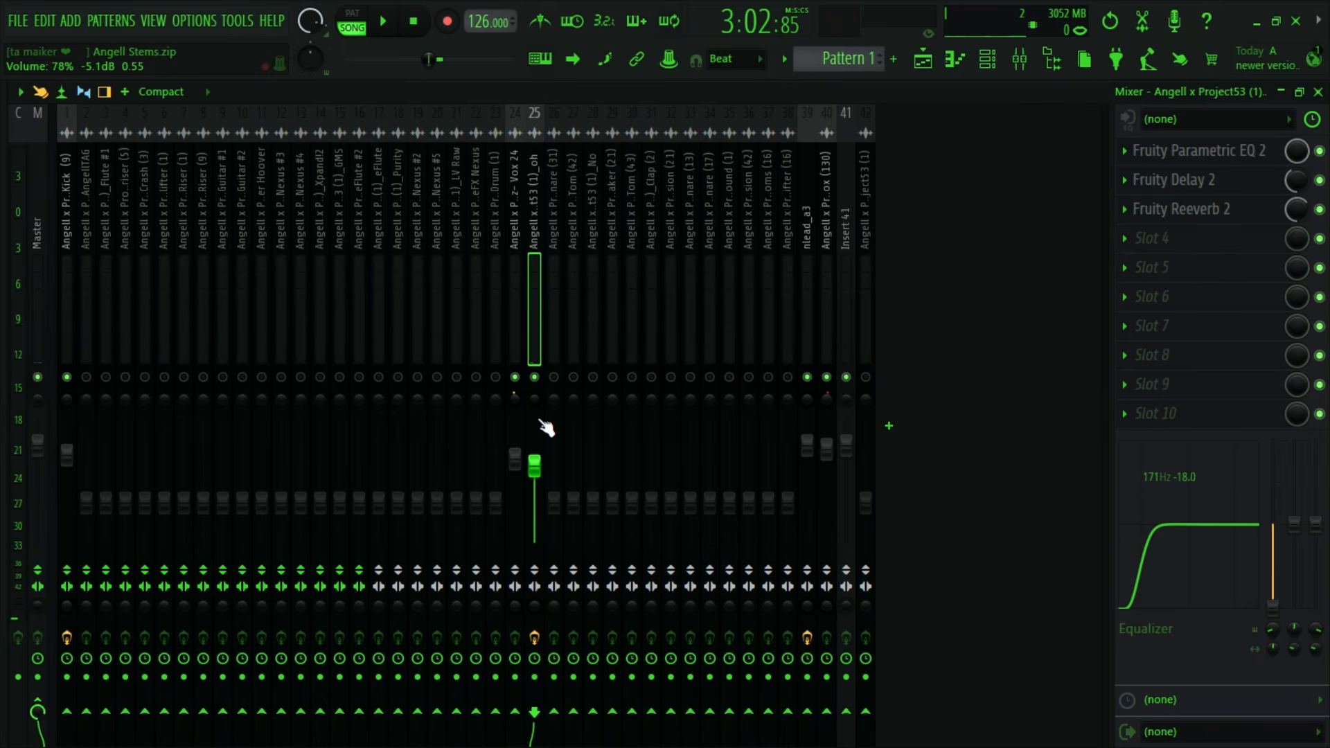
pyautogui.press('space')
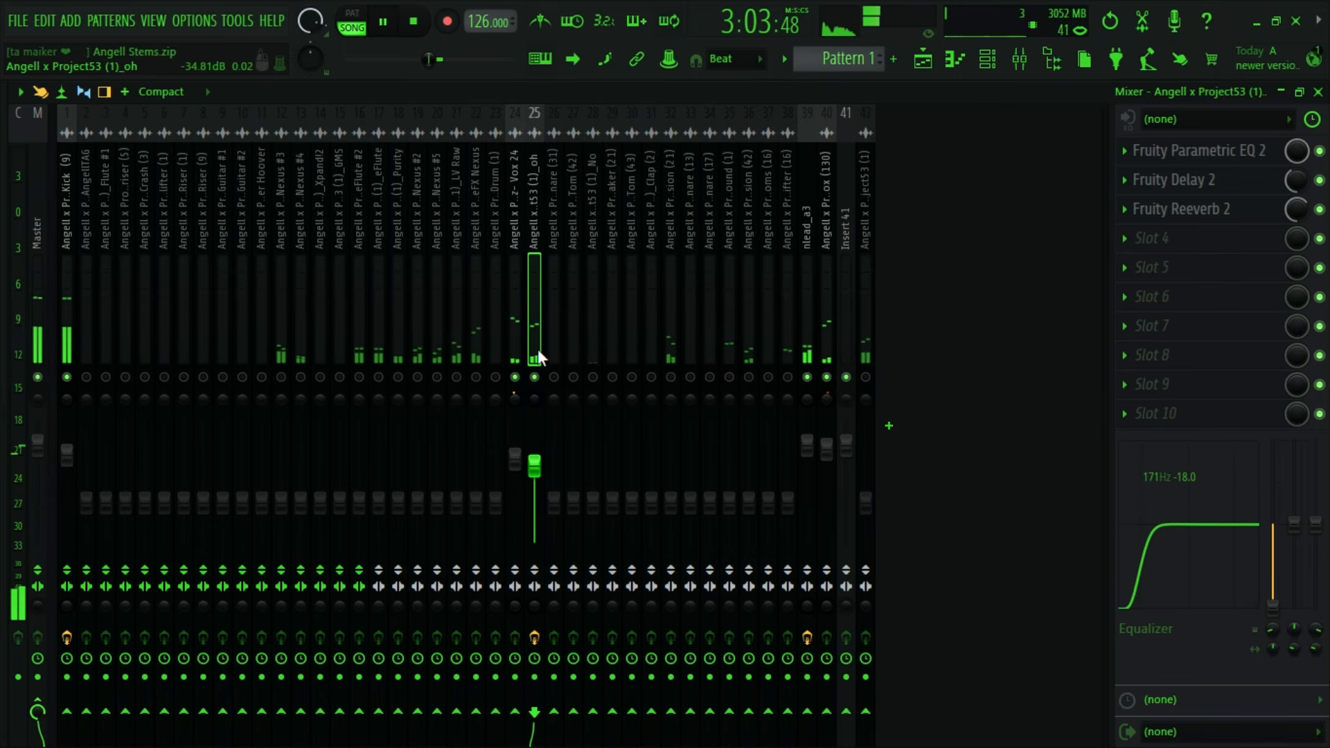
pyautogui.press('space')
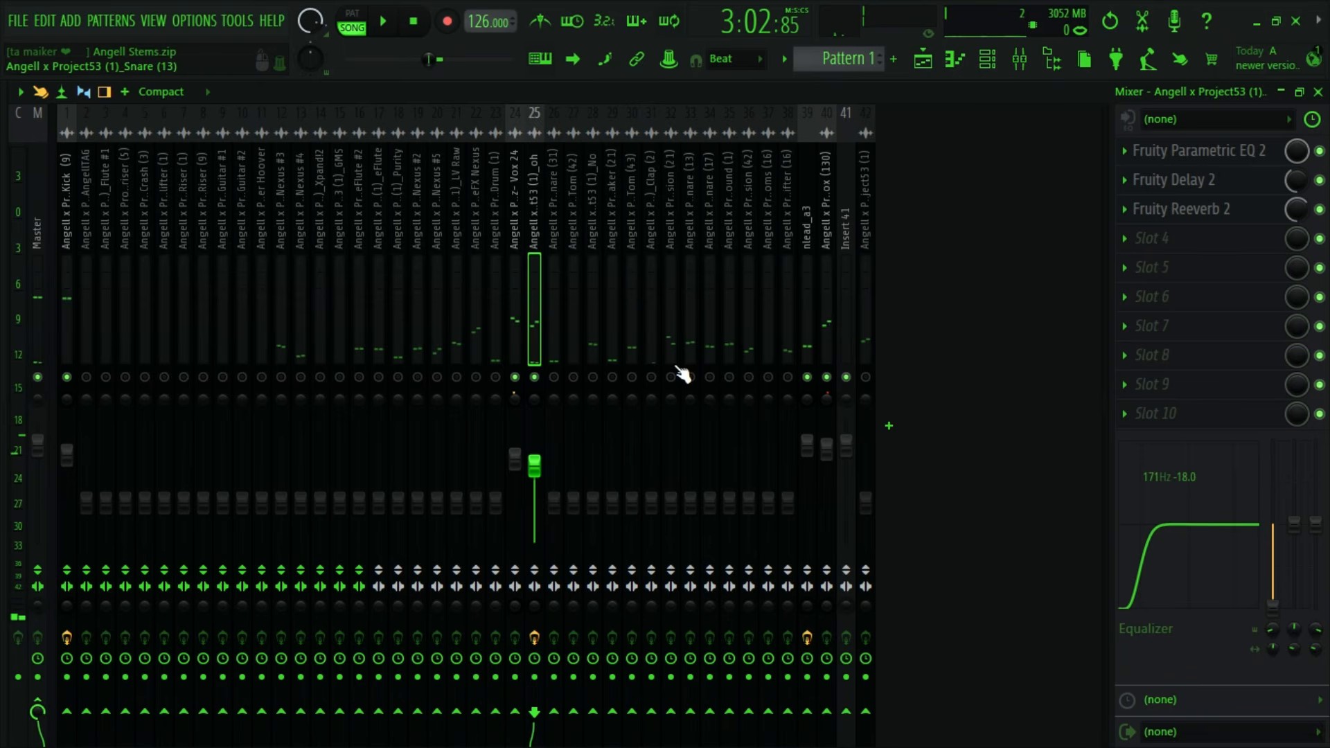
# - Pan the oh track 12% left and audition it with stereo separation 100% merged
pyautogui.moveTo(539, 397); pyautogui.dragTo(538, 410)
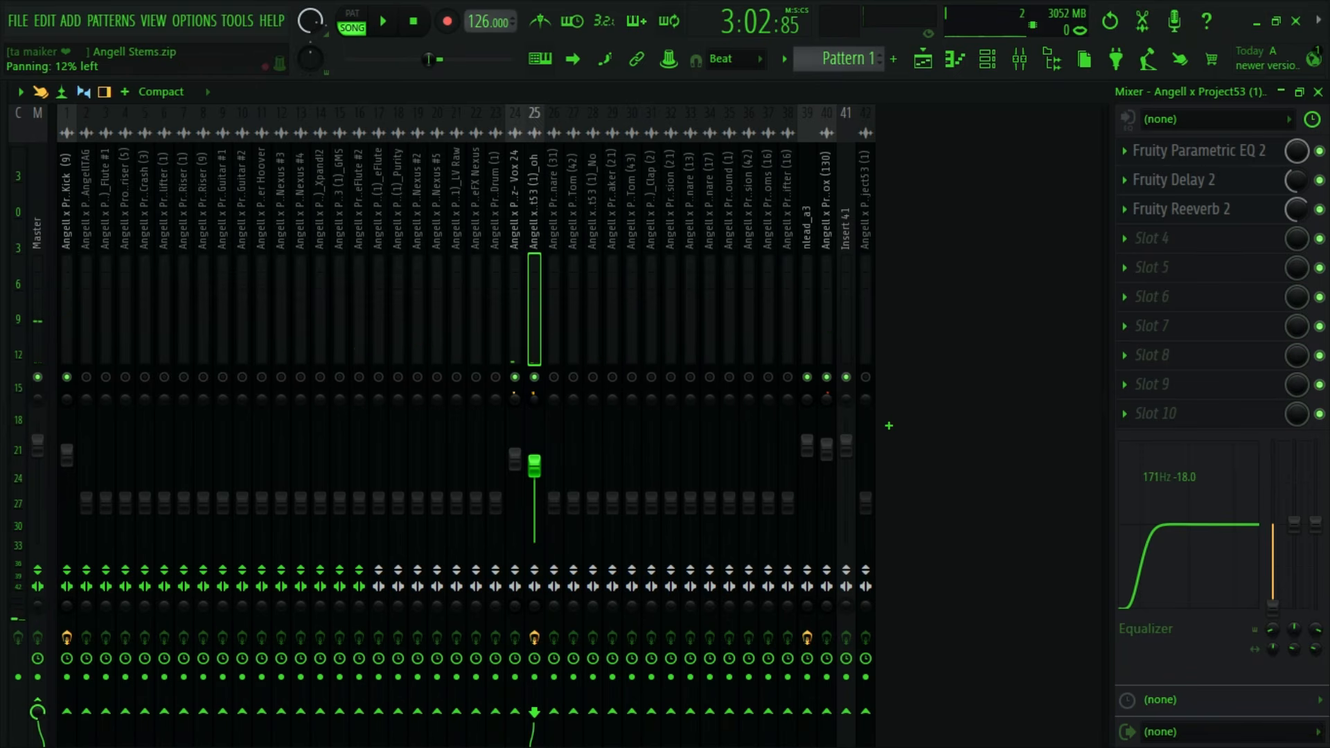
pyautogui.press('space')
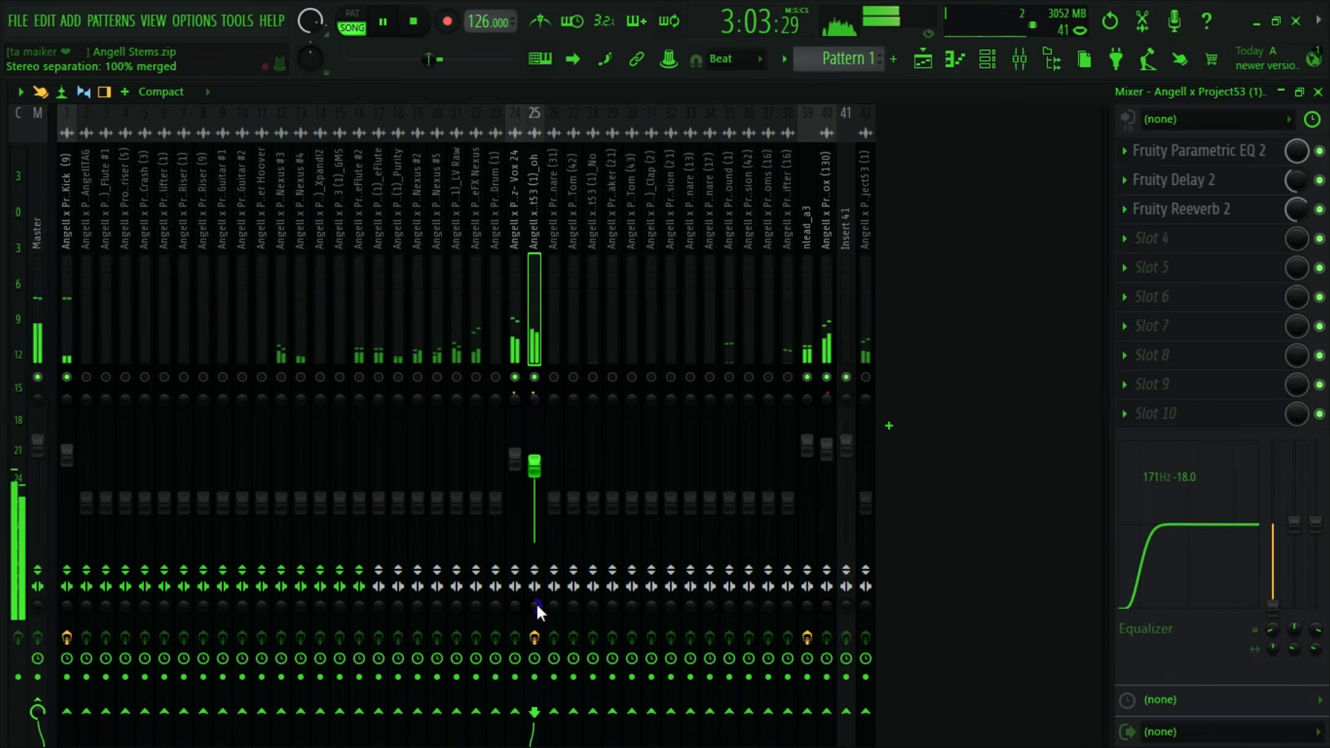
pyautogui.press('space')
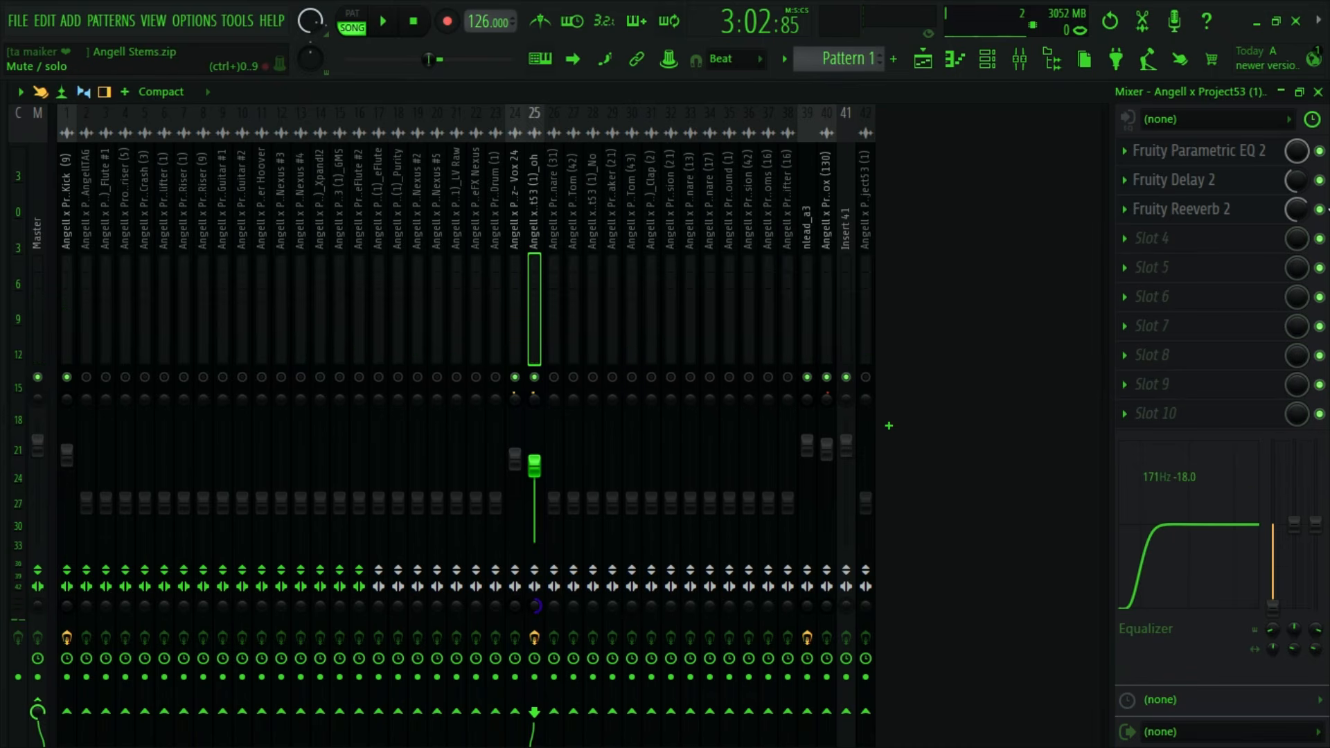
# - Bypass Fruity Reeverb 2 on the oh track, reset the track's stereo separation, and audition the result
pyautogui.press('space')
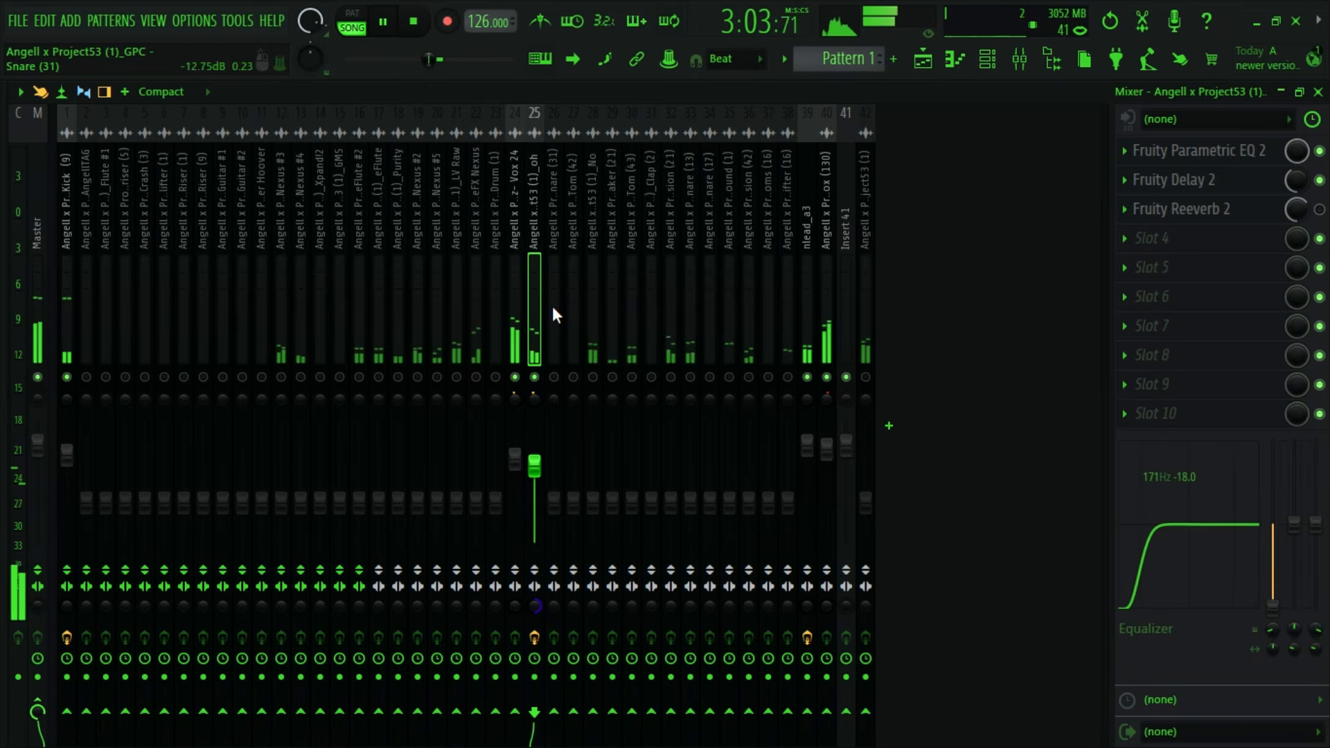
pyautogui.press('space')
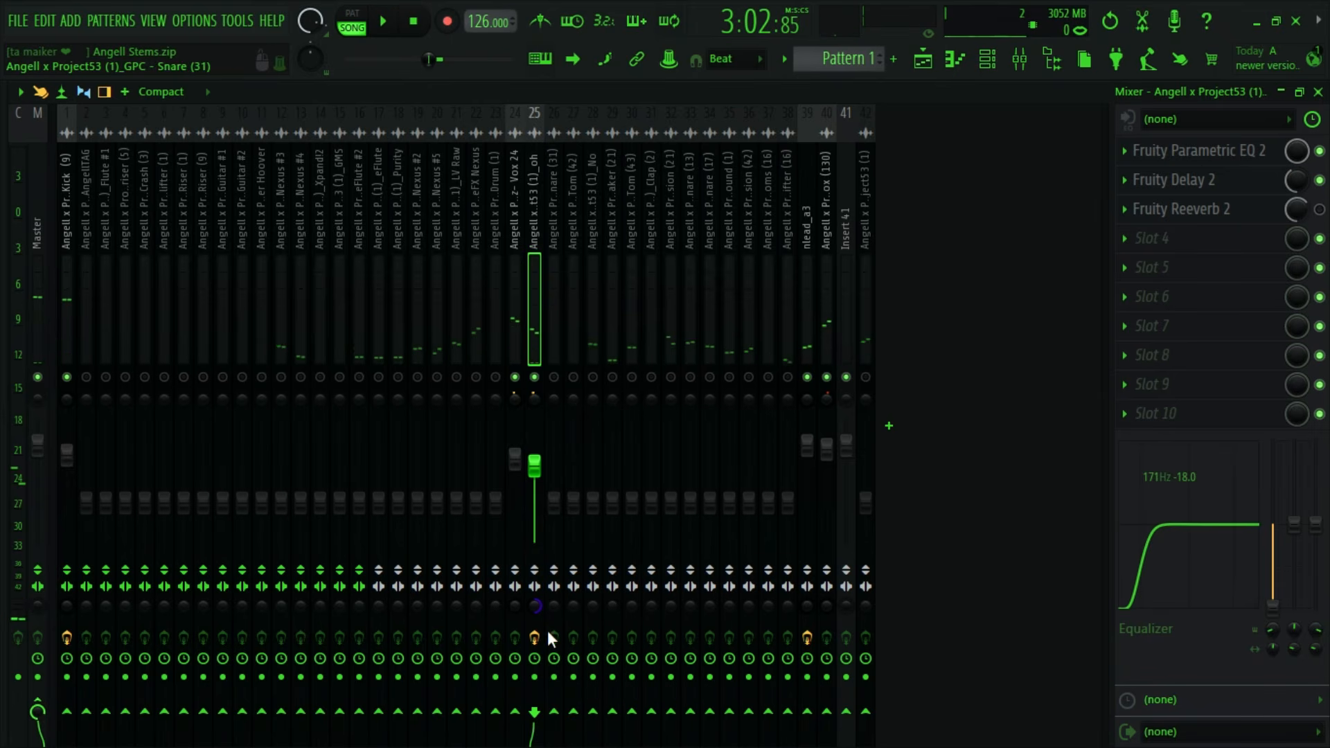
pyautogui.rightClick(534, 614)
pyautogui.click(609, 420)
pyautogui.press('space')
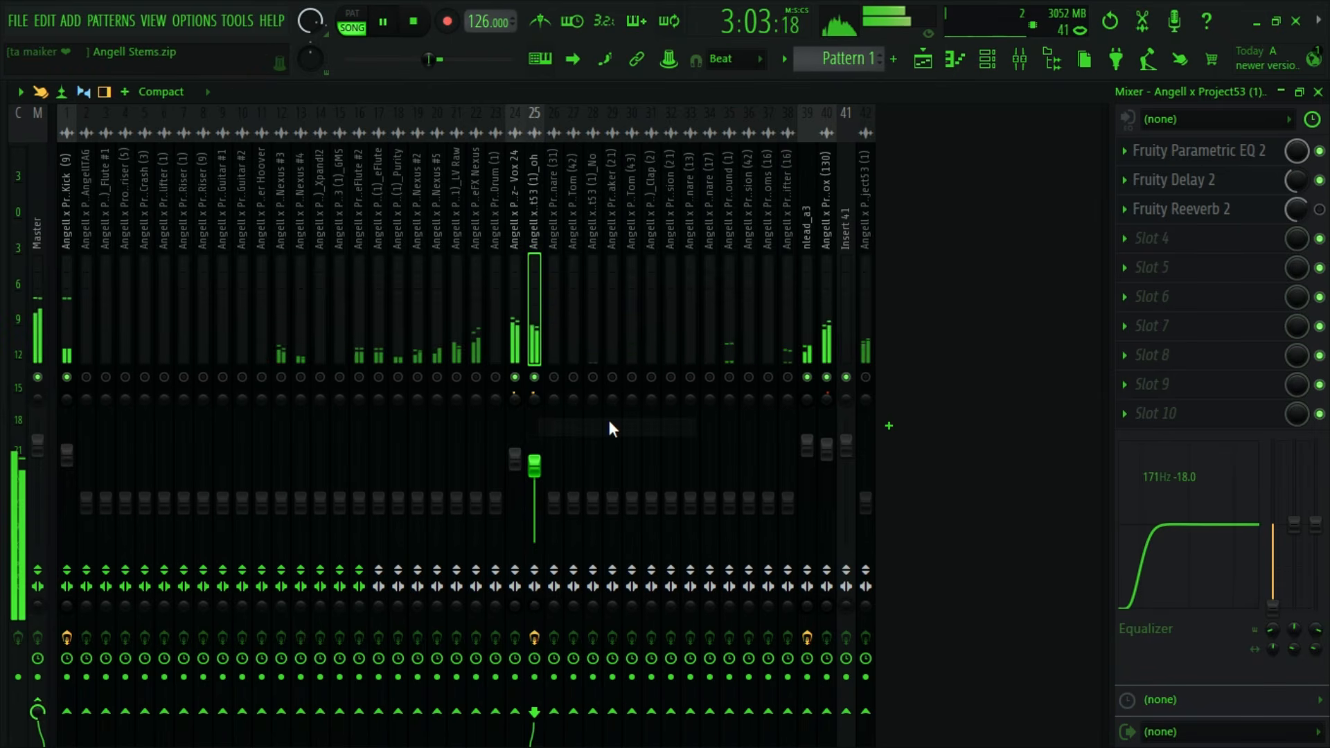
pyautogui.press('space')
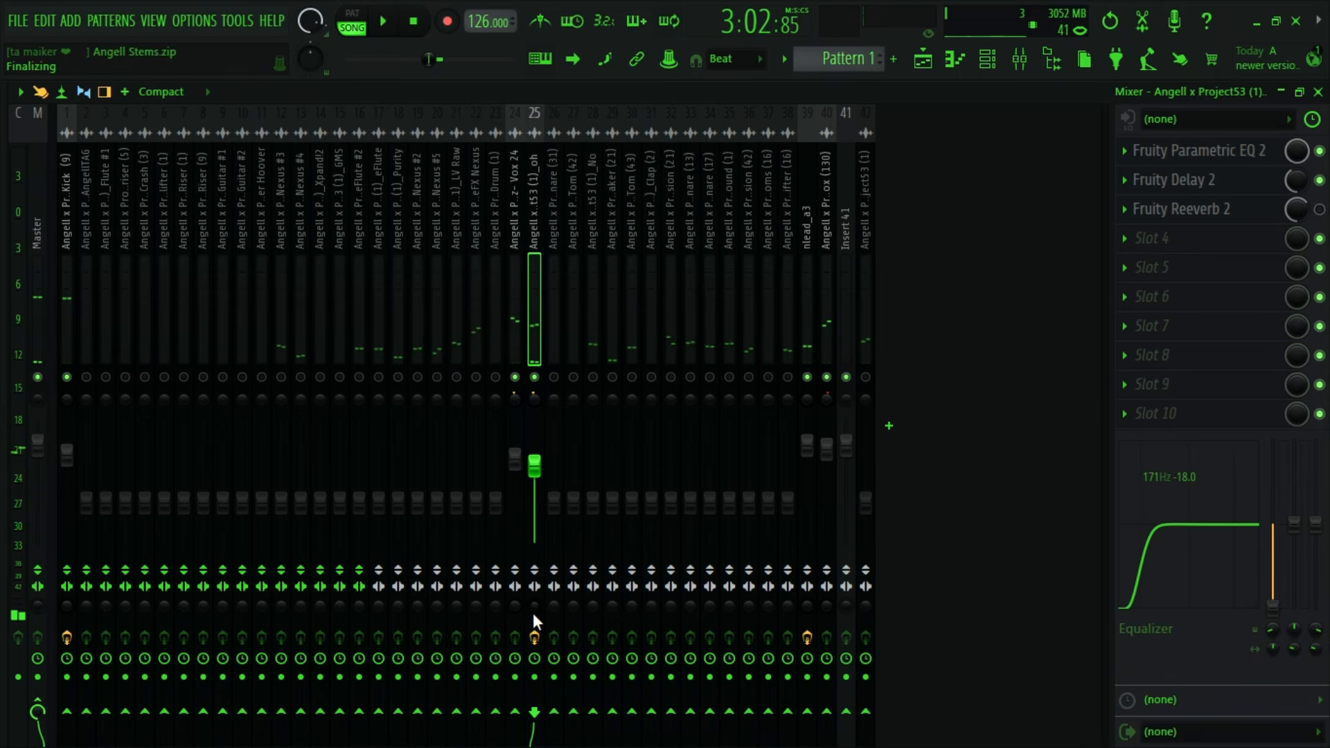
# - Try the oh track's stereo separation at 48% merged, audition it, and reset the separation
pyautogui.moveTo(533, 613); pyautogui.dragTo(534, 653)
pyautogui.press('space')
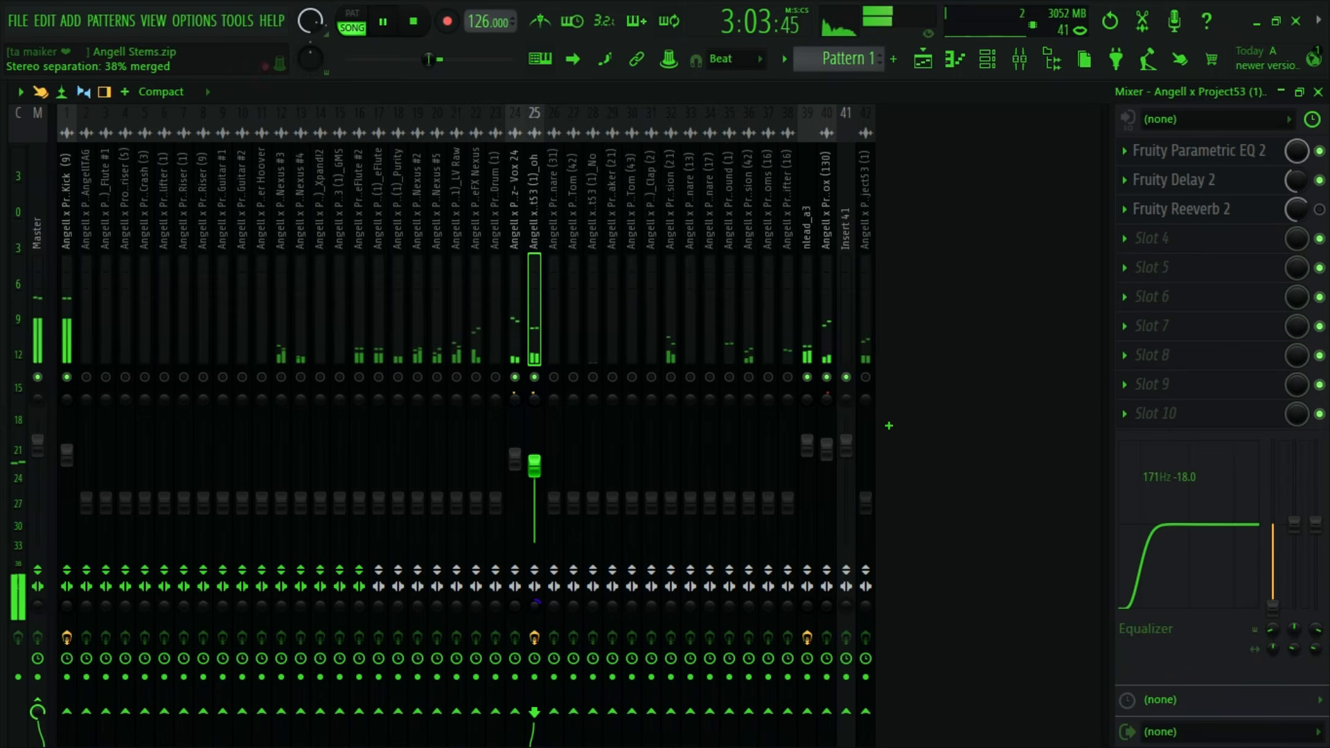
pyautogui.press('space')
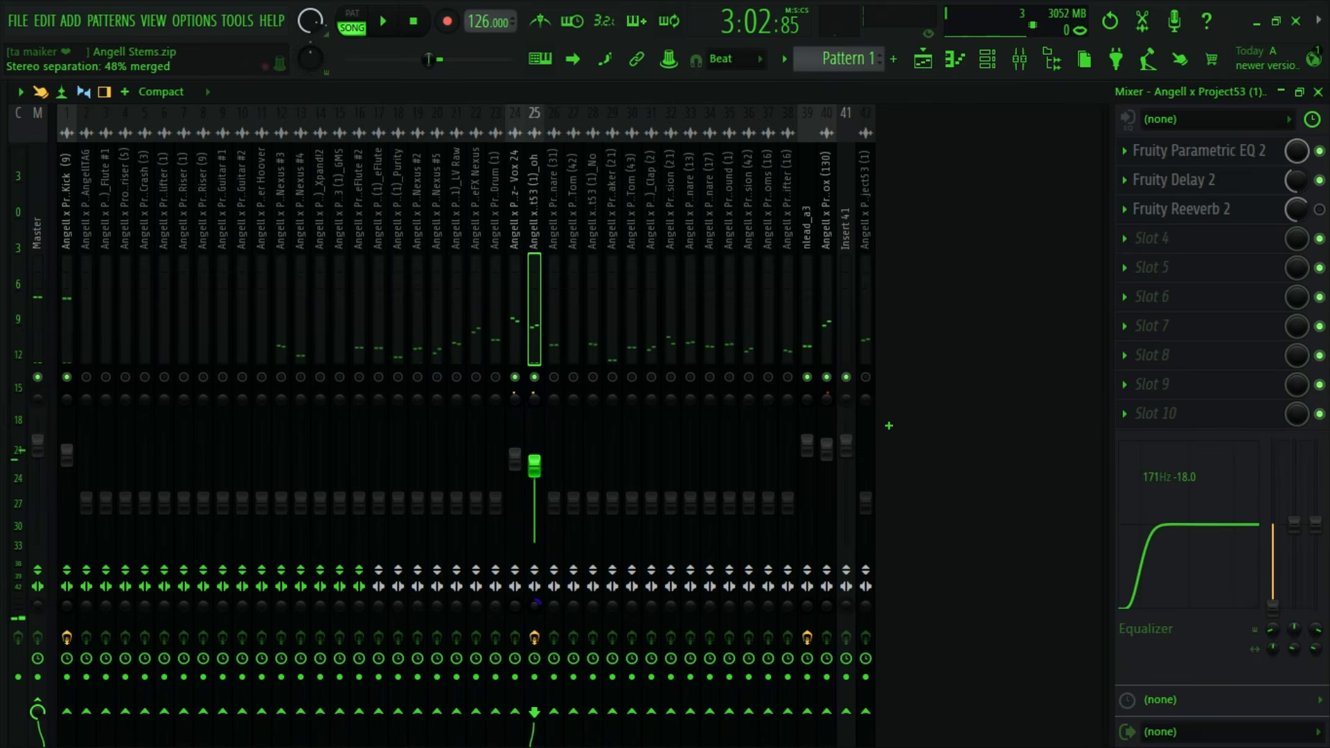
pyautogui.rightClick(534, 603)
pyautogui.click(597, 430)
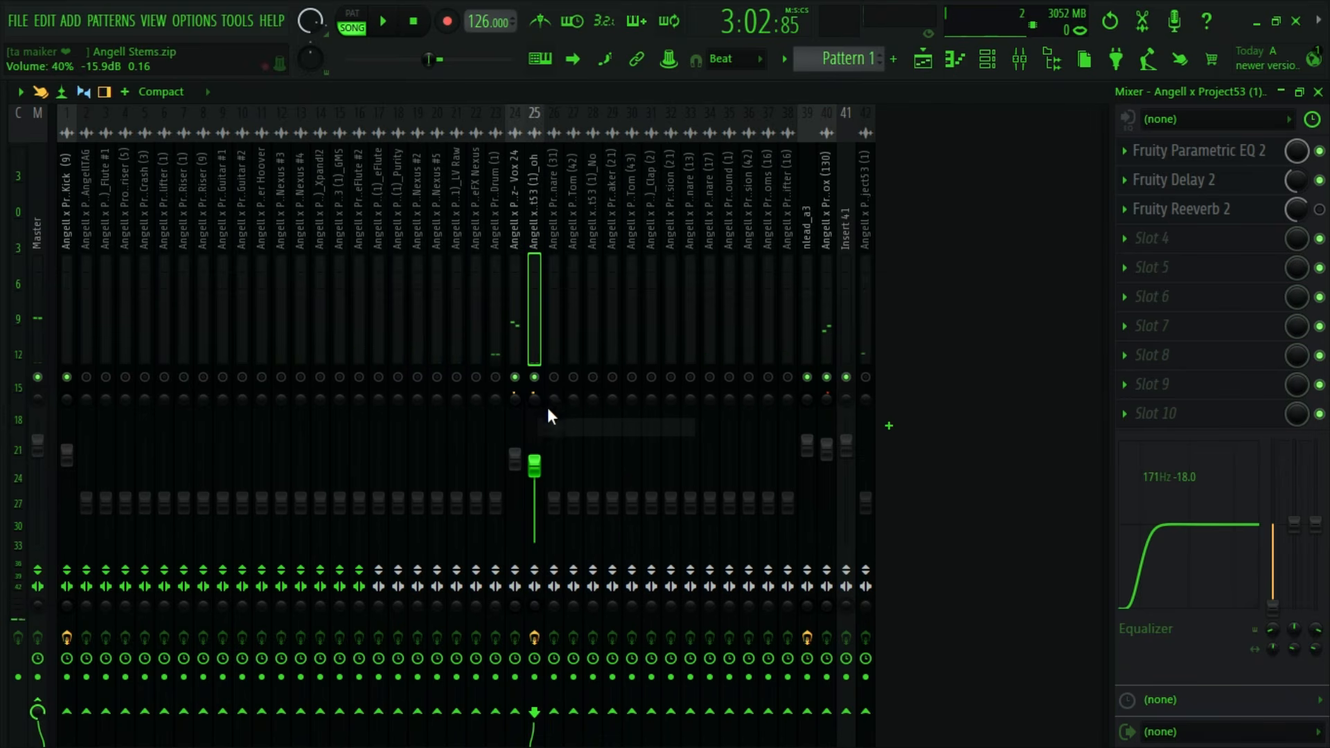
# - Audition the looped section repeatedly to judge the oh track's panning within the mix
pyautogui.press('space')
pyautogui.press('space')
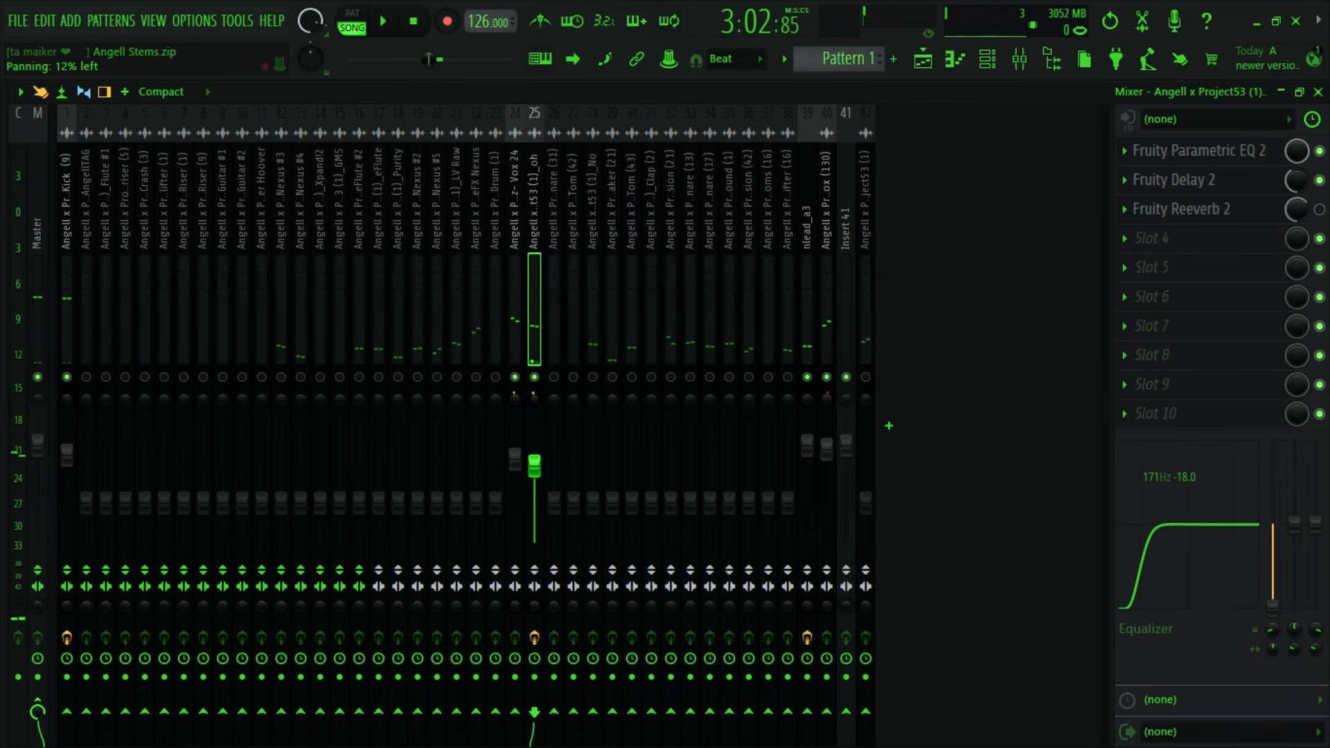
pyautogui.press('space')
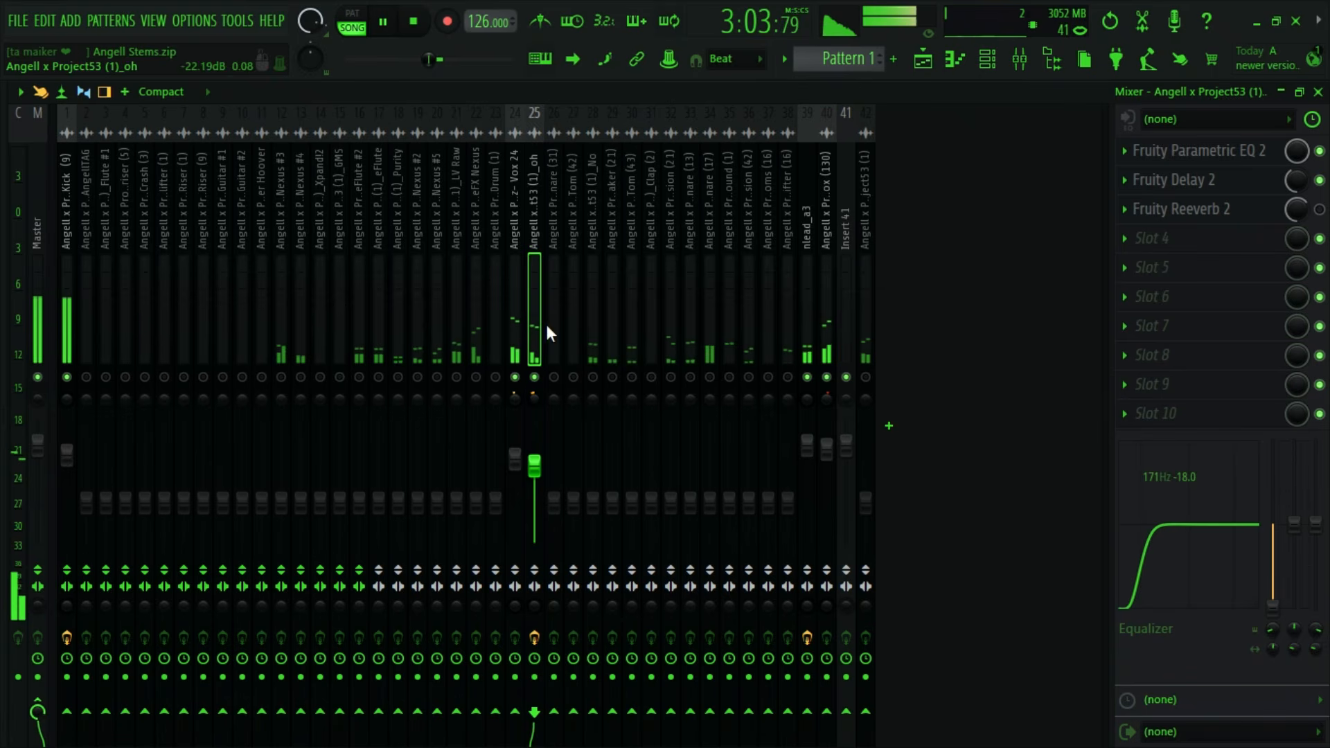
pyautogui.press('space')
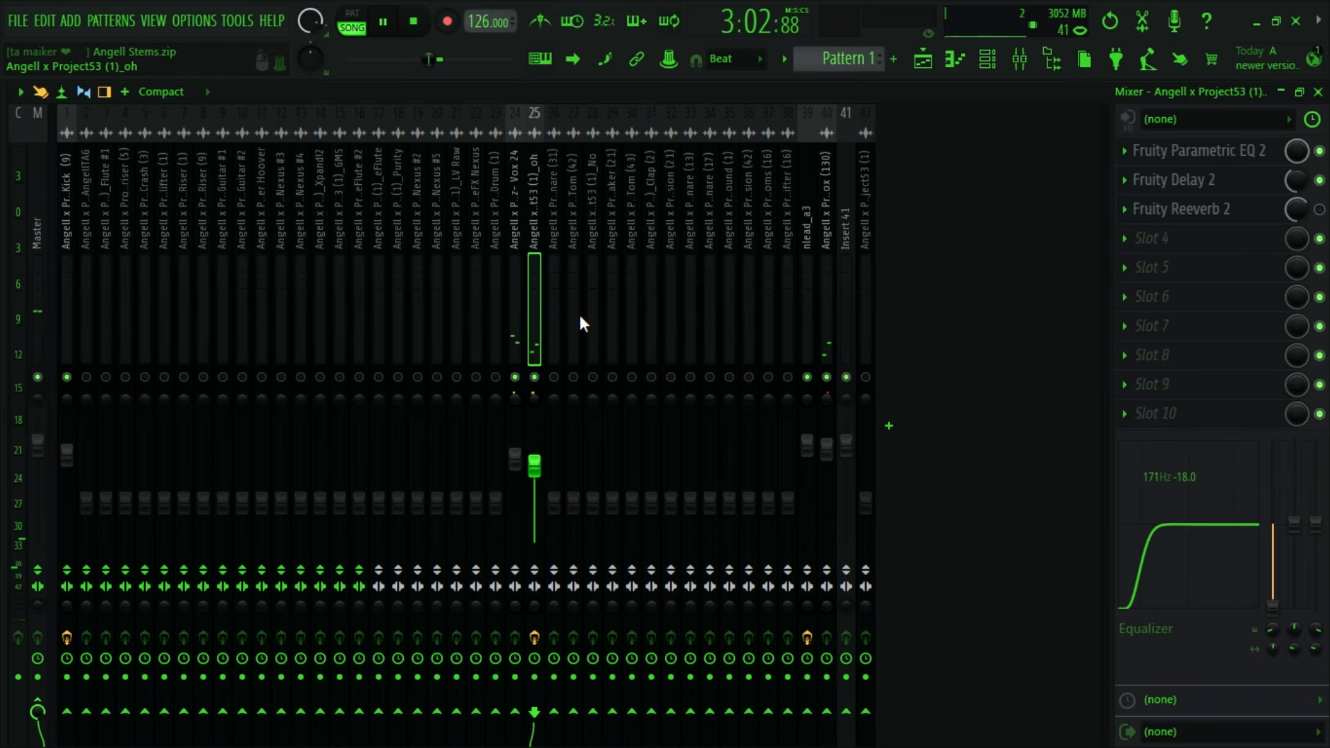
pyautogui.press('space')
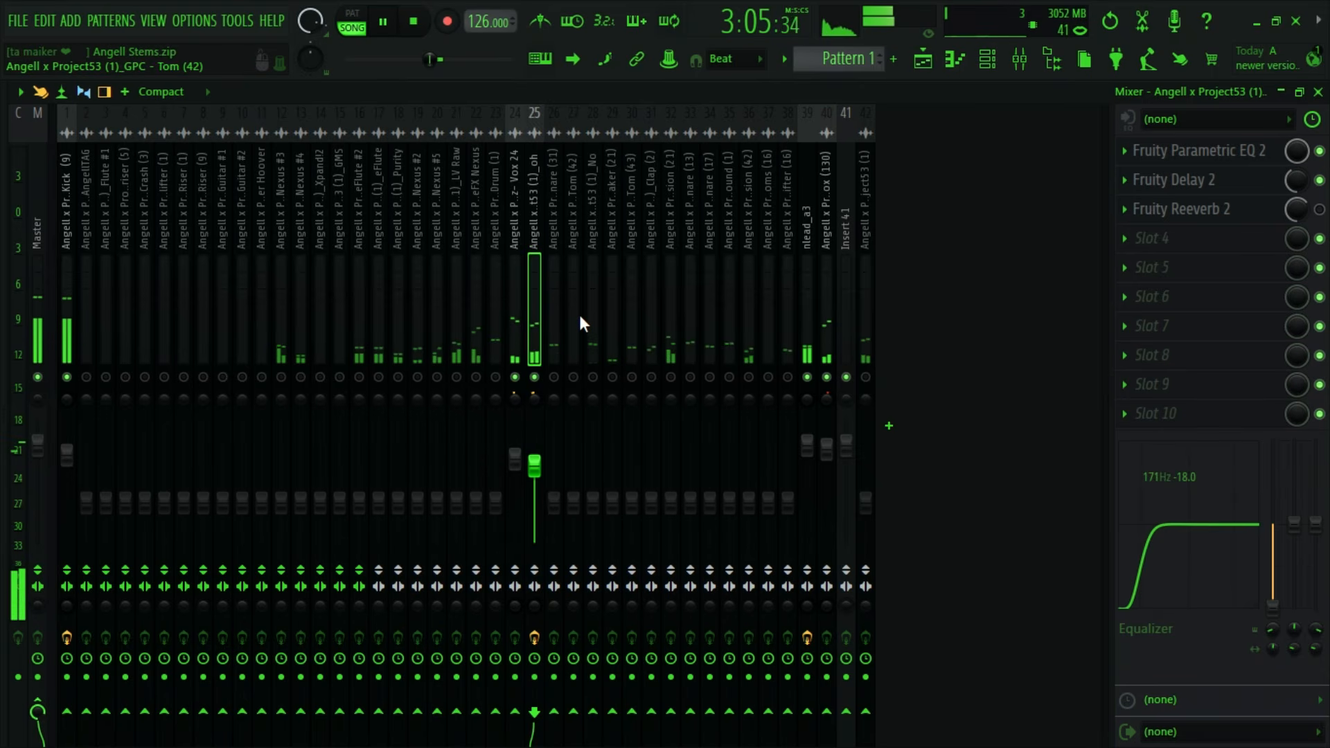
pyautogui.press('space')
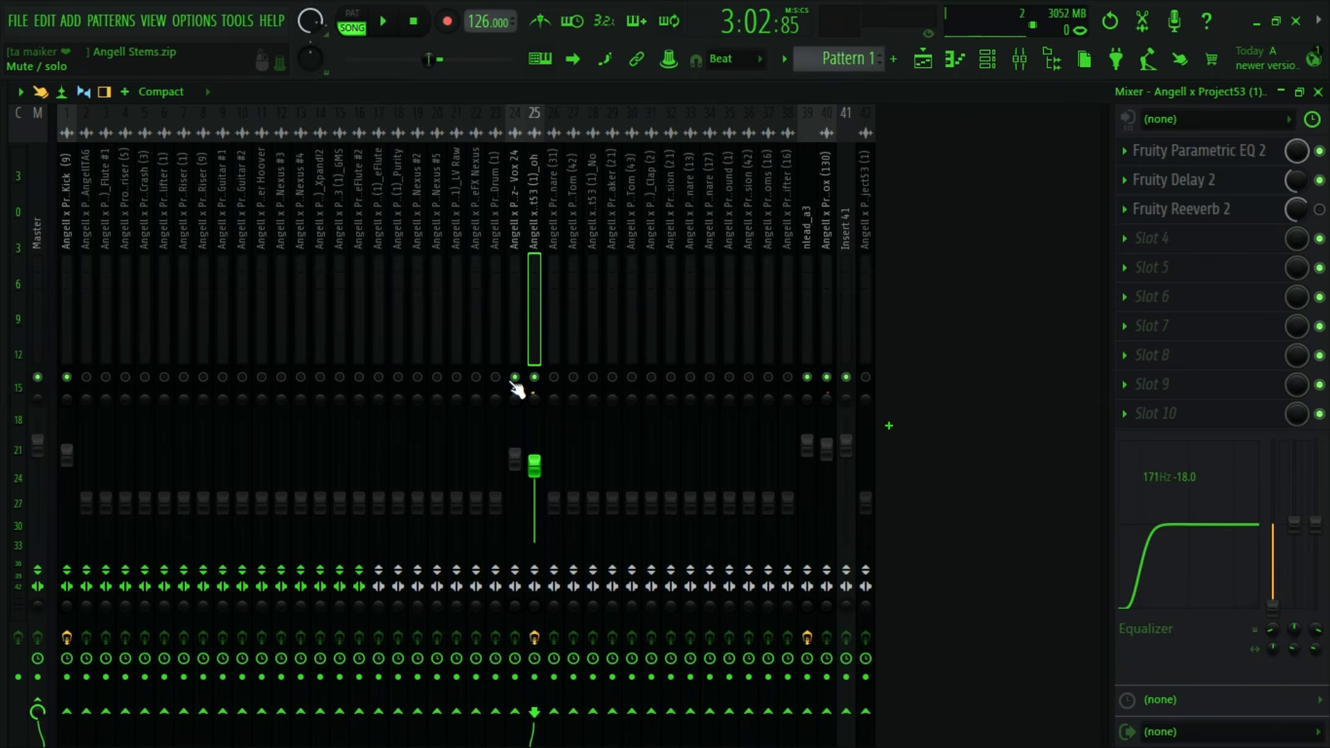
pyautogui.press('space')
pyautogui.press('space')
# - Open the playlist, look through the stem tracks, and select the Liddz- Vox 24 clip
pyautogui.click(923, 59)
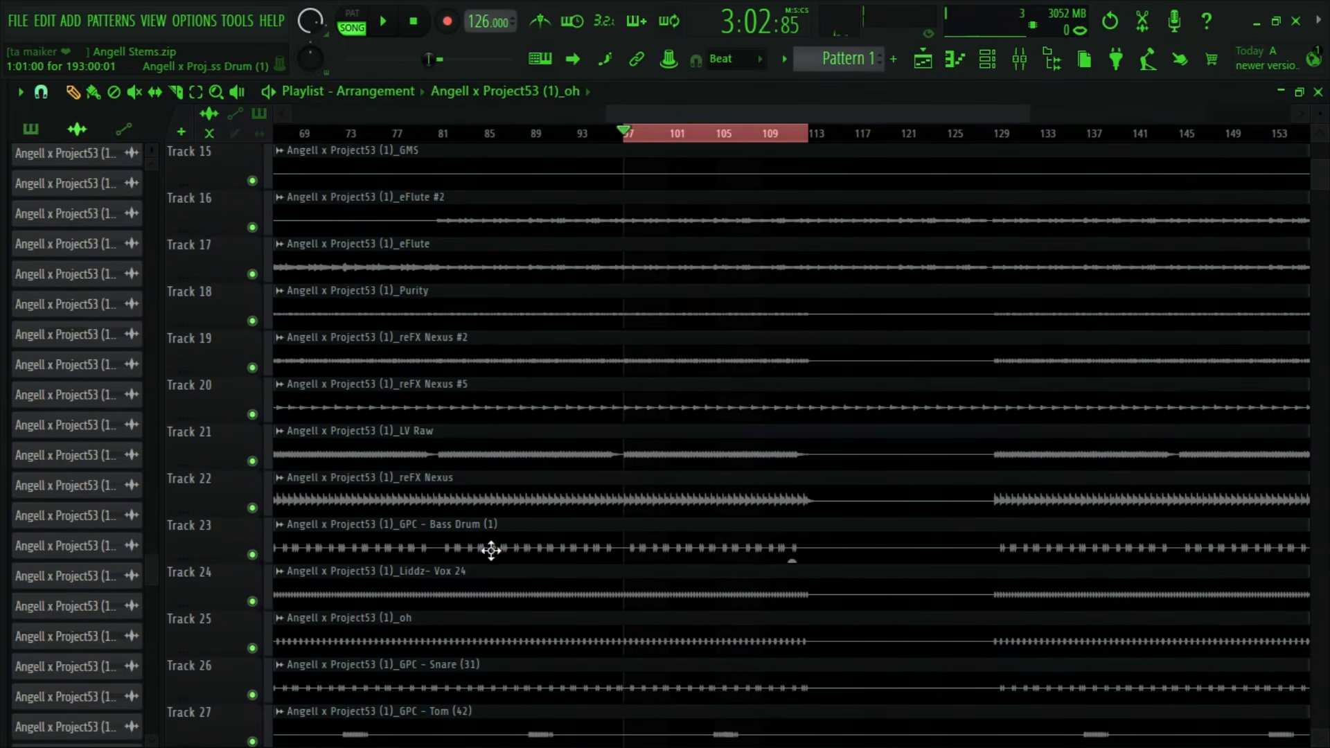
pyautogui.scroll(10, 406, 545)
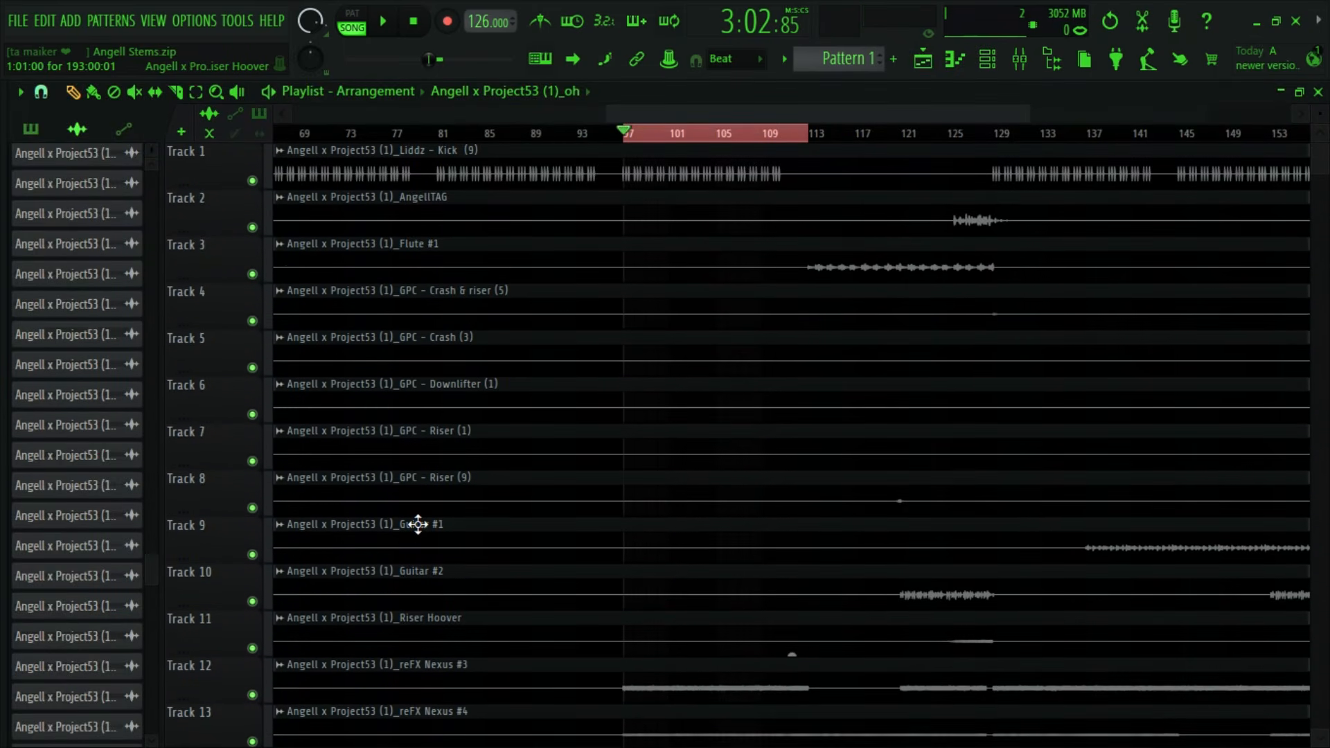
pyautogui.scroll(-13, 419, 524)
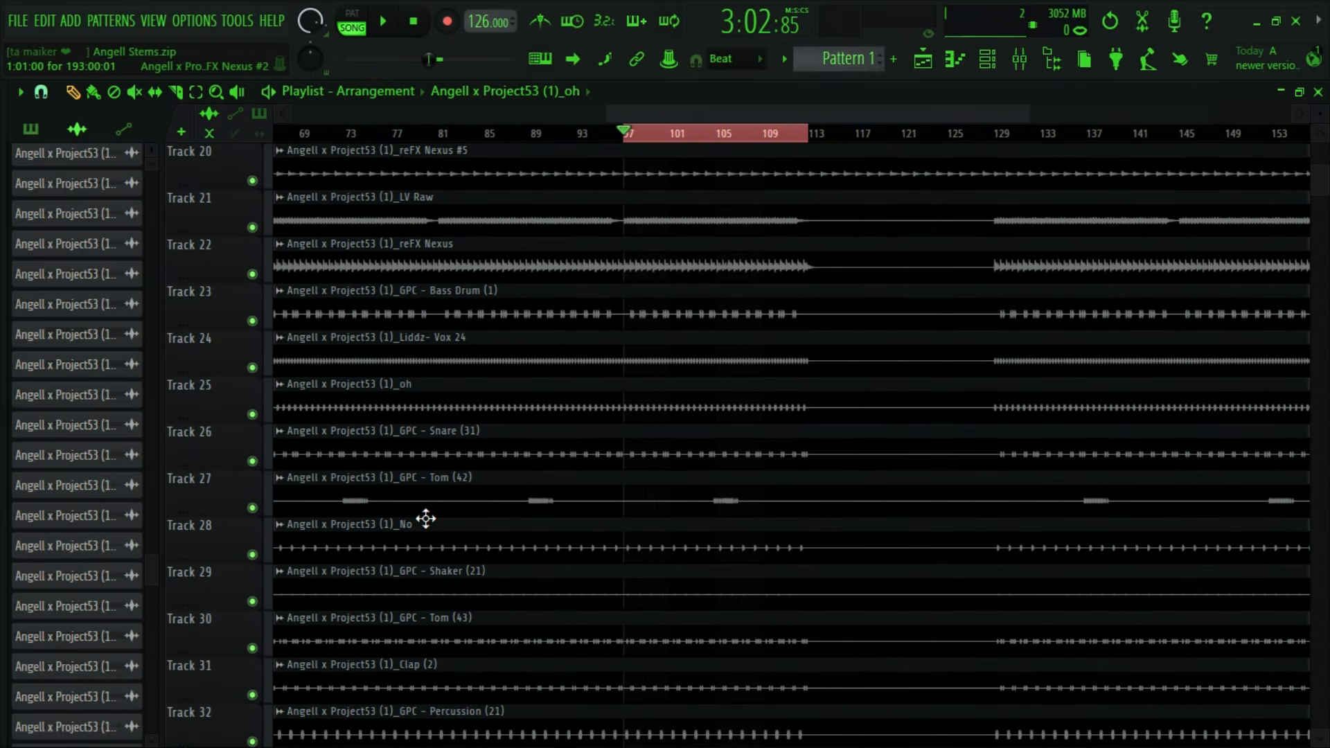
pyautogui.doubleClick(501, 350)
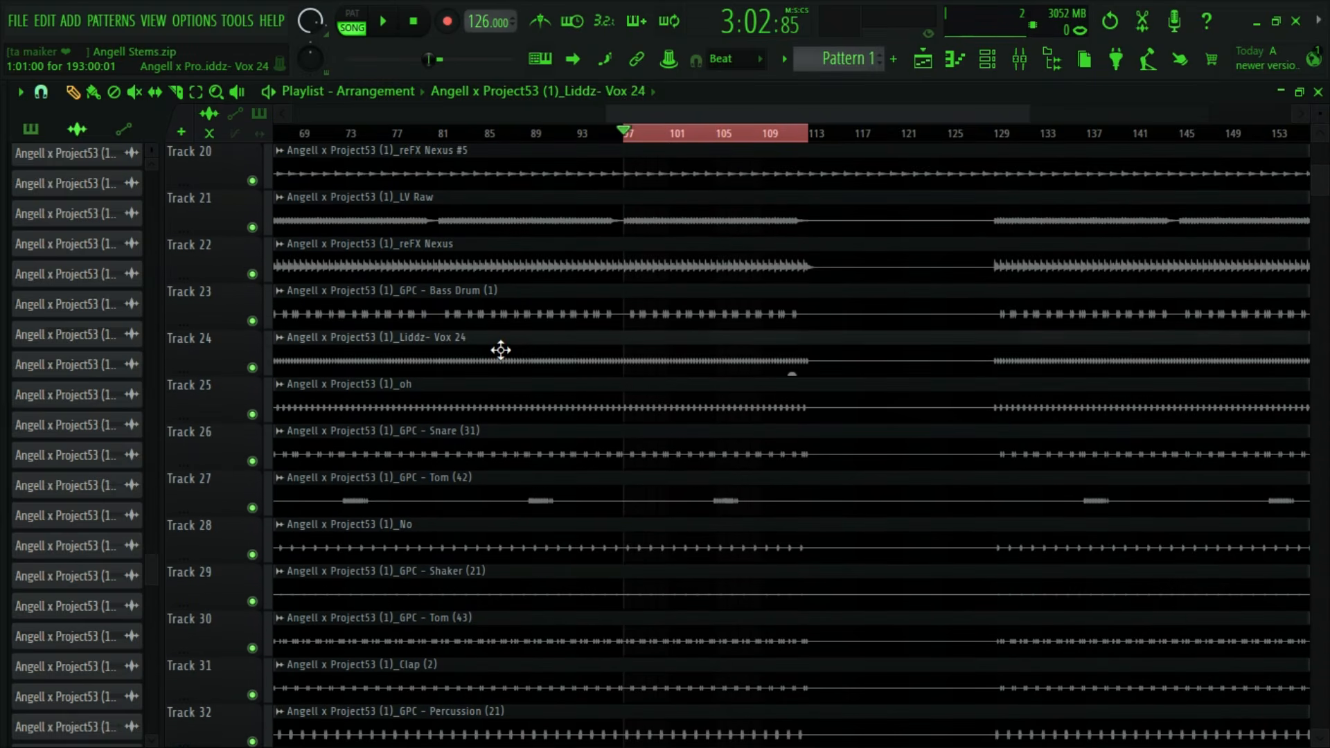
pyautogui.click(632, 259)
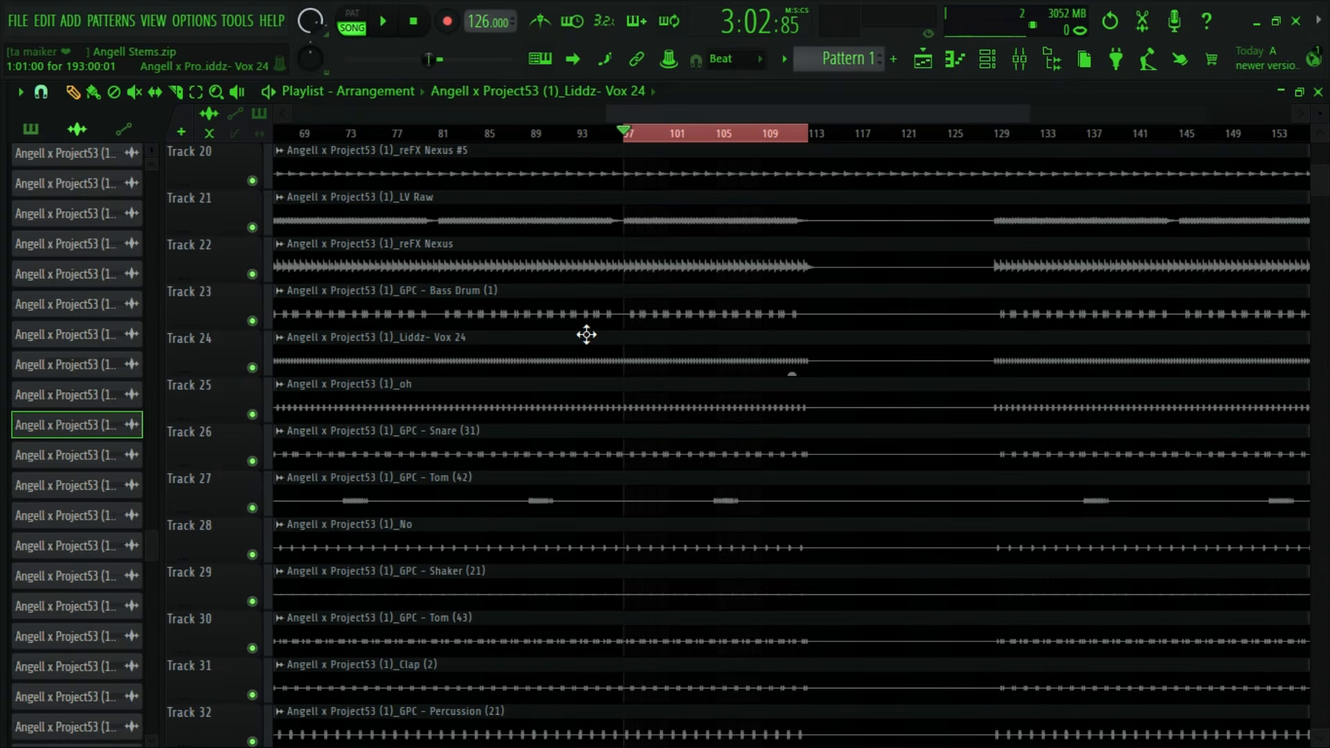
# - Look through the playlist stems, find the GPC - Tom (43) clip on Track 30, and bring up its mixer track
pyautogui.click(986, 64)
pyautogui.click(928, 58)
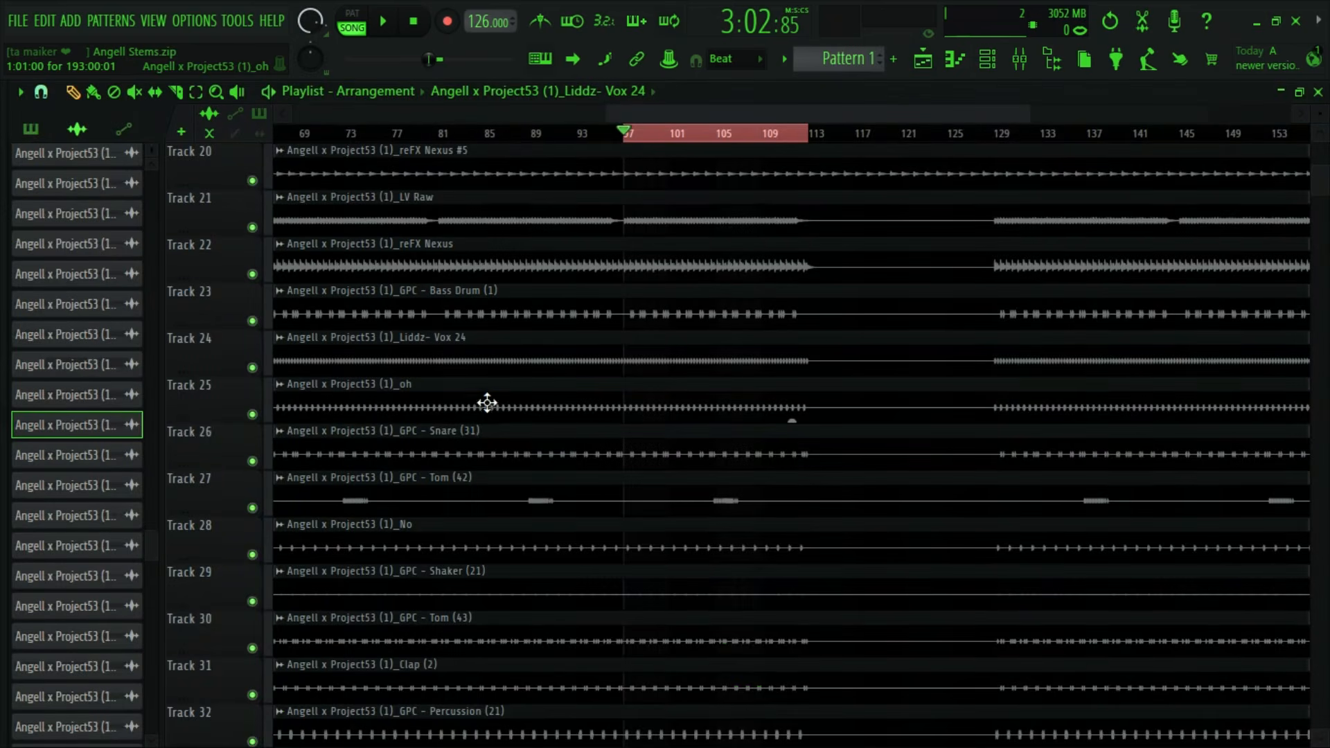
pyautogui.scroll(-5, 506, 416)
pyautogui.scroll(-4, 513, 438)
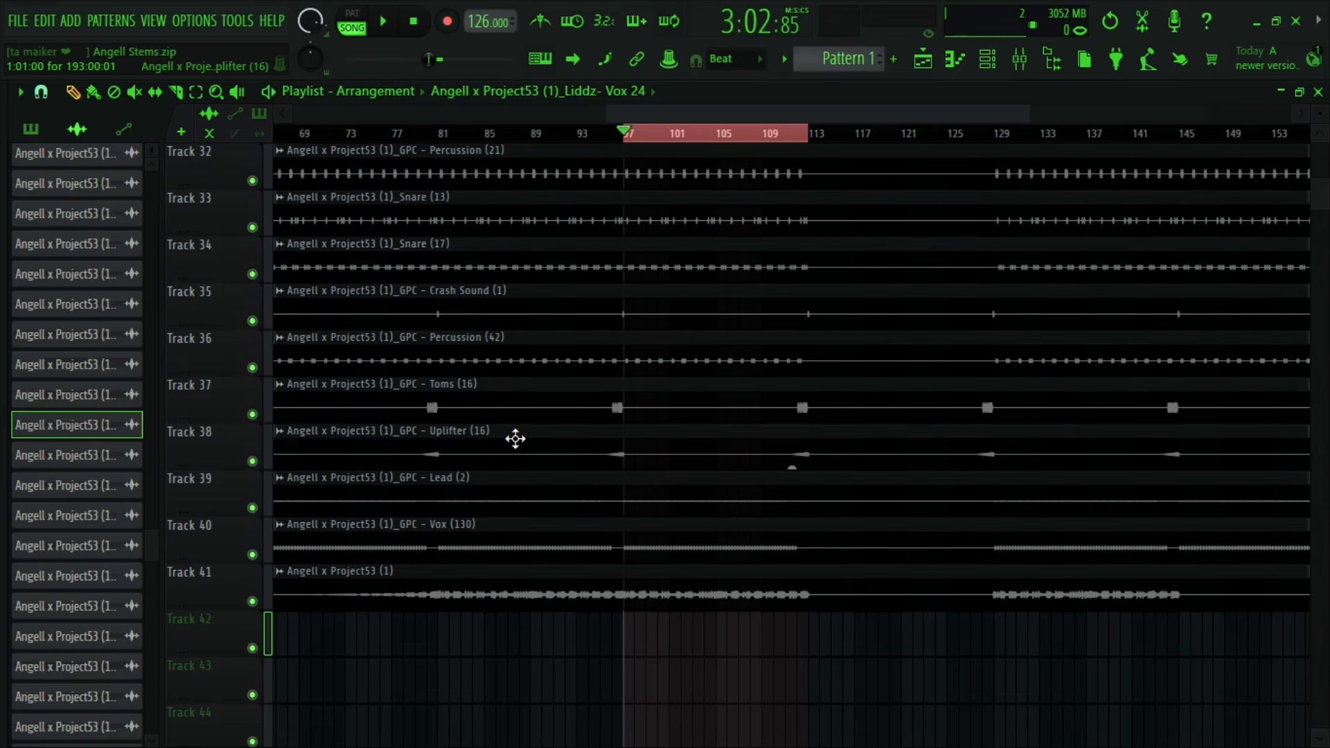
pyautogui.scroll(9, 515, 439)
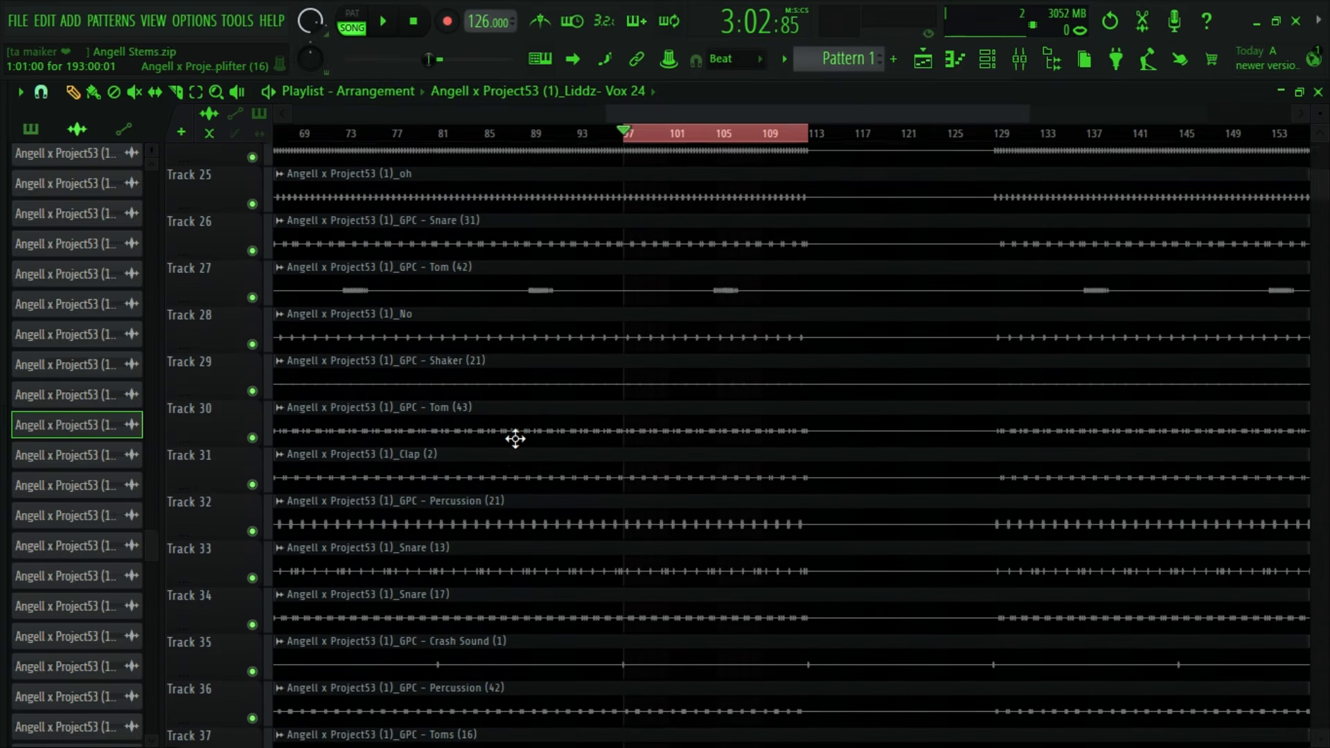
pyautogui.scroll(1, 516, 439)
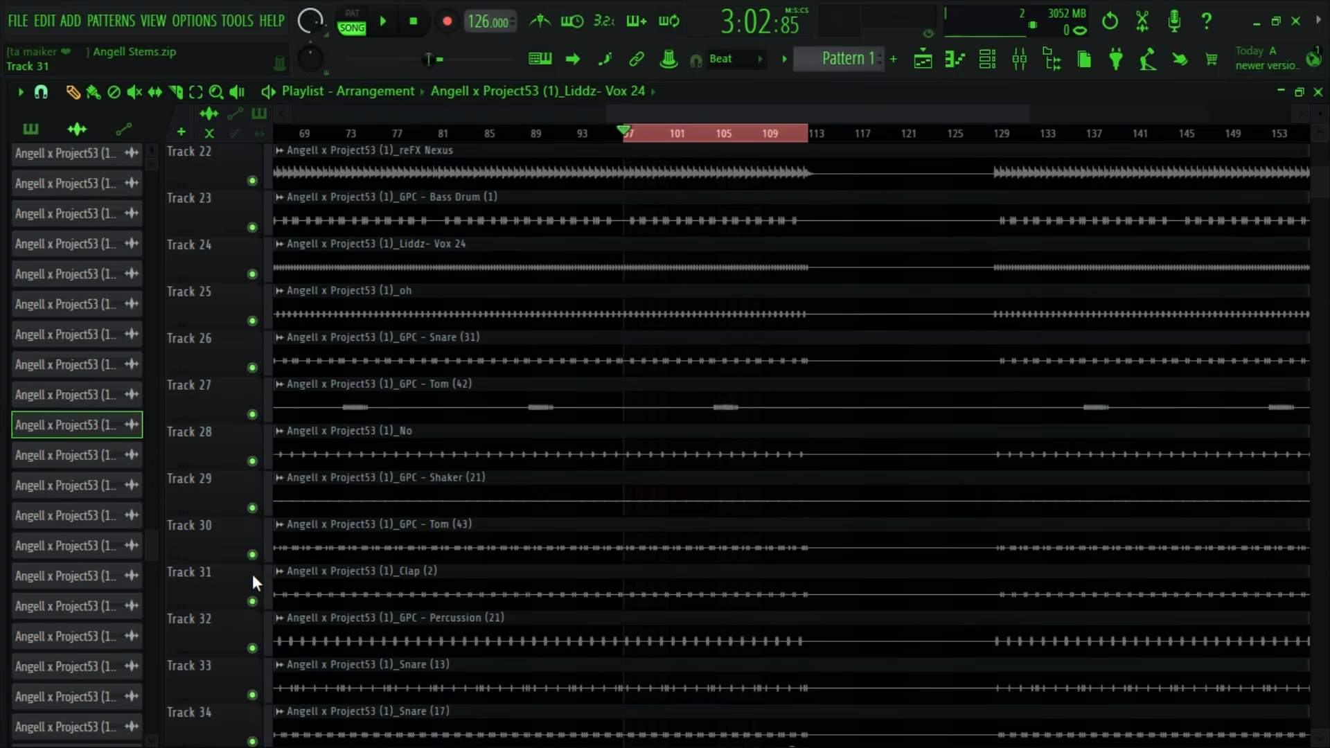
pyautogui.doubleClick(442, 550)
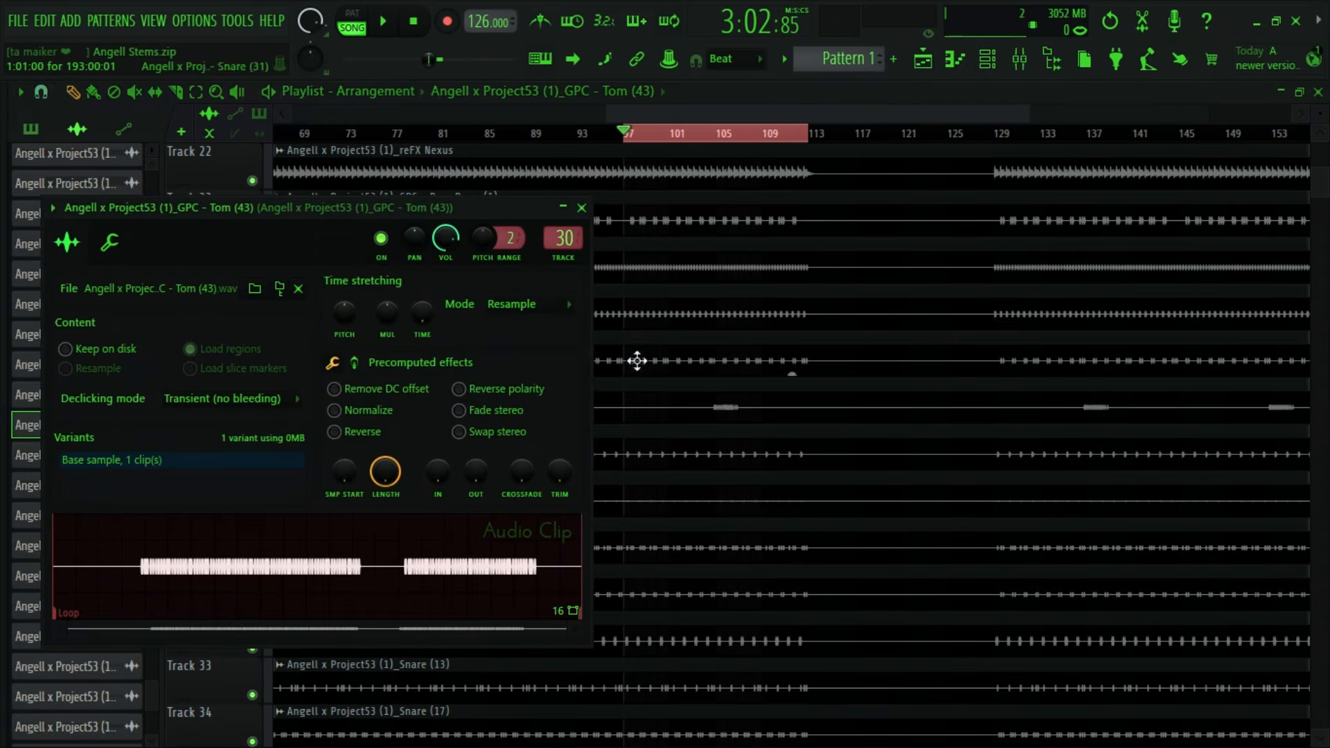
pyautogui.click(582, 208)
pyautogui.doubleClick(579, 543)
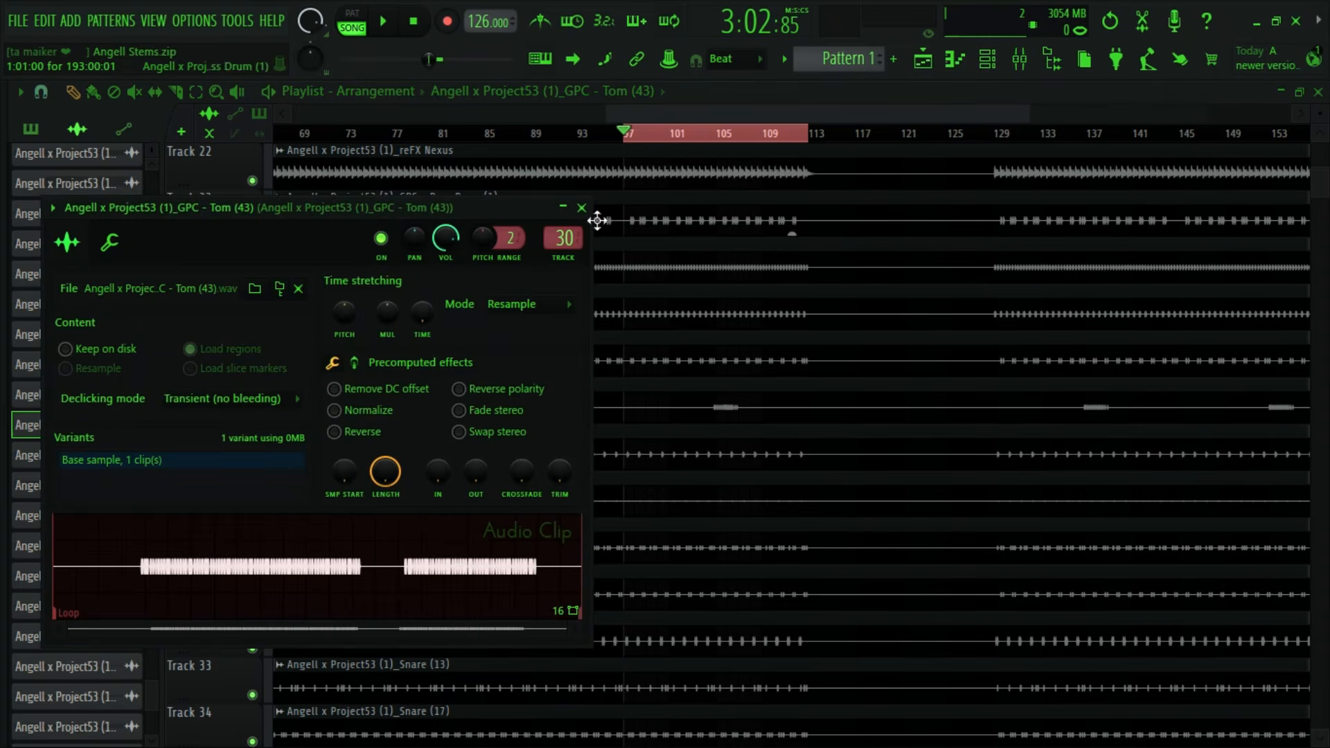
pyautogui.press('F9')
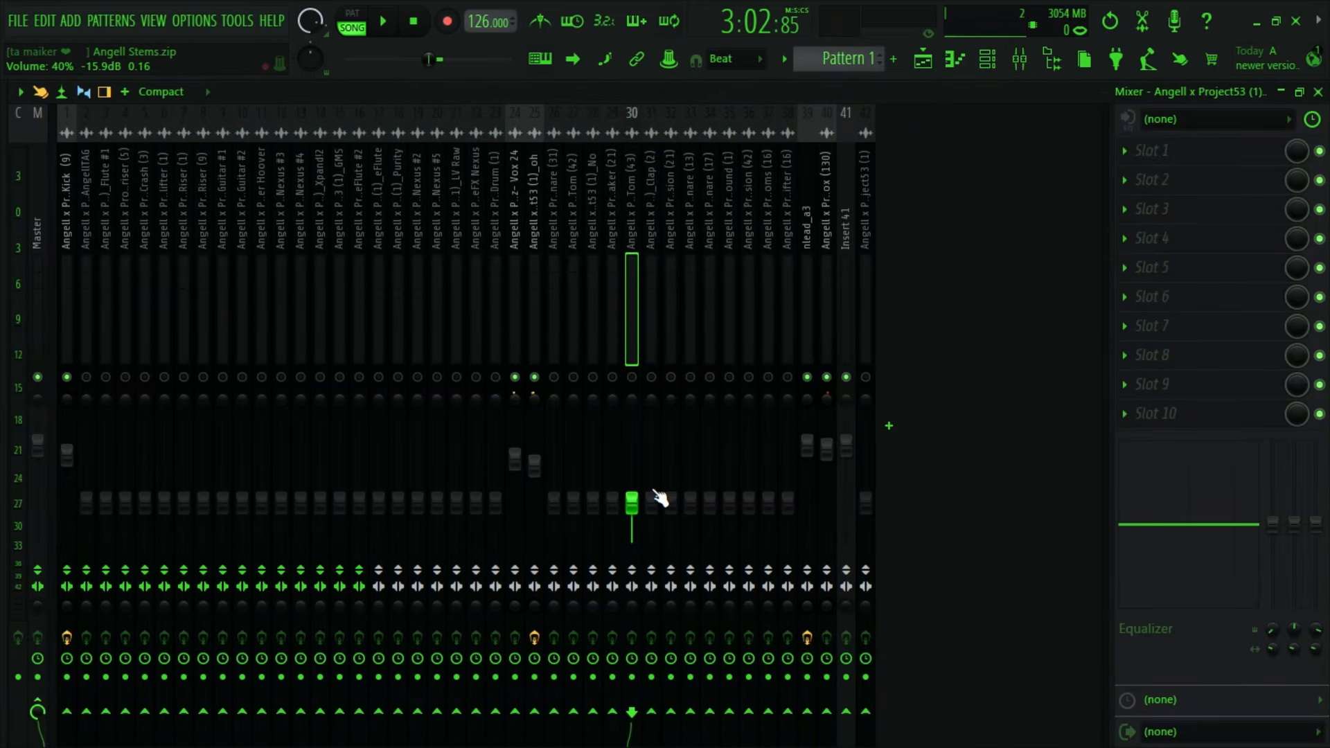
# - Unmute the Tom (43) track and raise its volume to about 94% (-1.3 dB) while auditioning the looped section
pyautogui.press('space')
pyautogui.moveTo(639, 507); pyautogui.dragTo(642, 427)
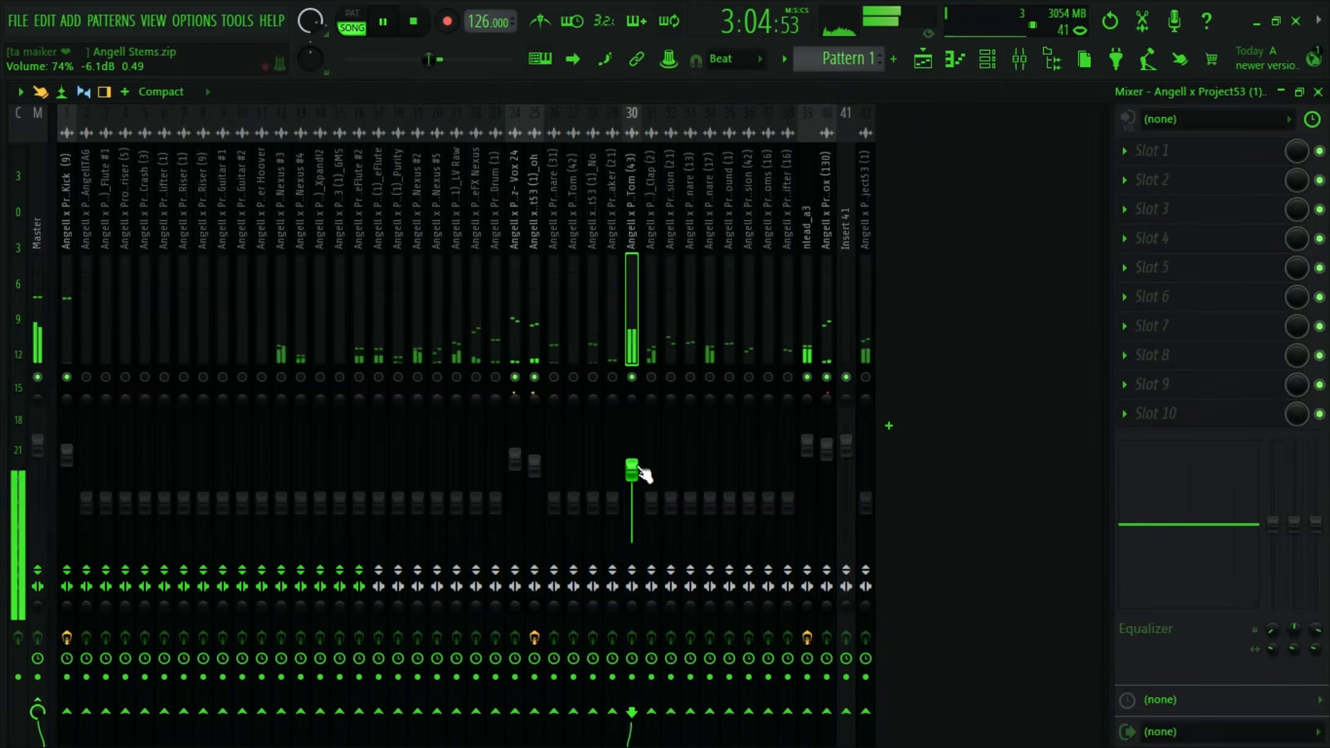
pyautogui.moveTo(643, 474); pyautogui.dragTo(632, 450)
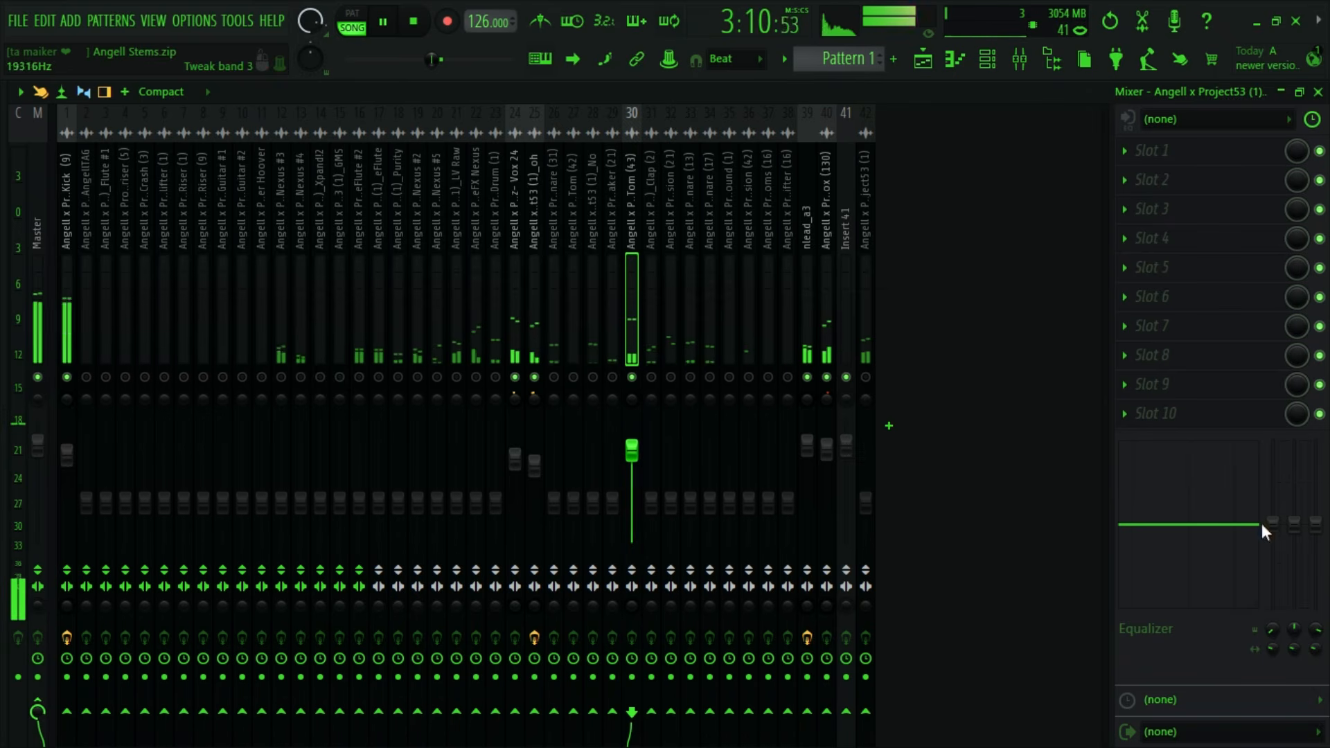
pyautogui.press('space')
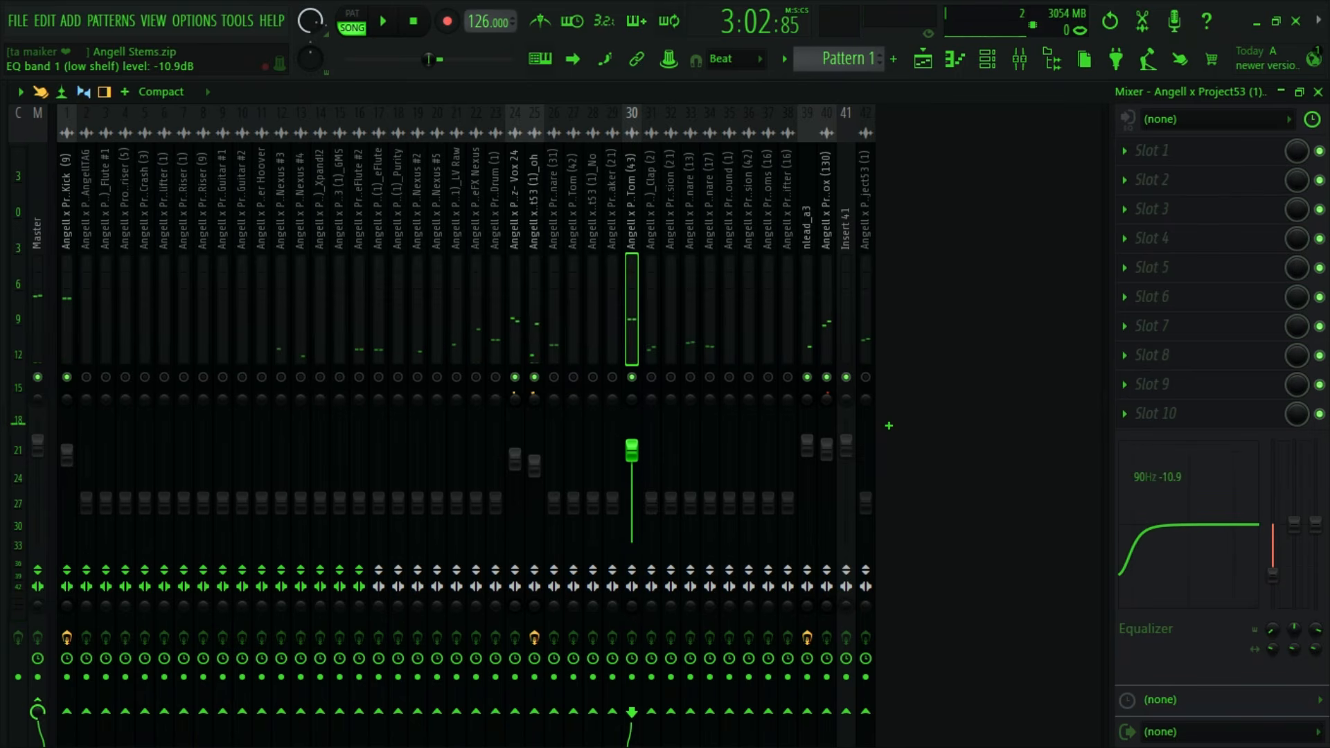
# - Equalize Tom (43) with -10.3 dB at 90 Hz, +4.2 dB at 1.5 kHz and -2.1 dB at 8.0 kHz, auditioning the result
pyautogui.moveTo(1273, 576); pyautogui.dragTo(1273, 573)
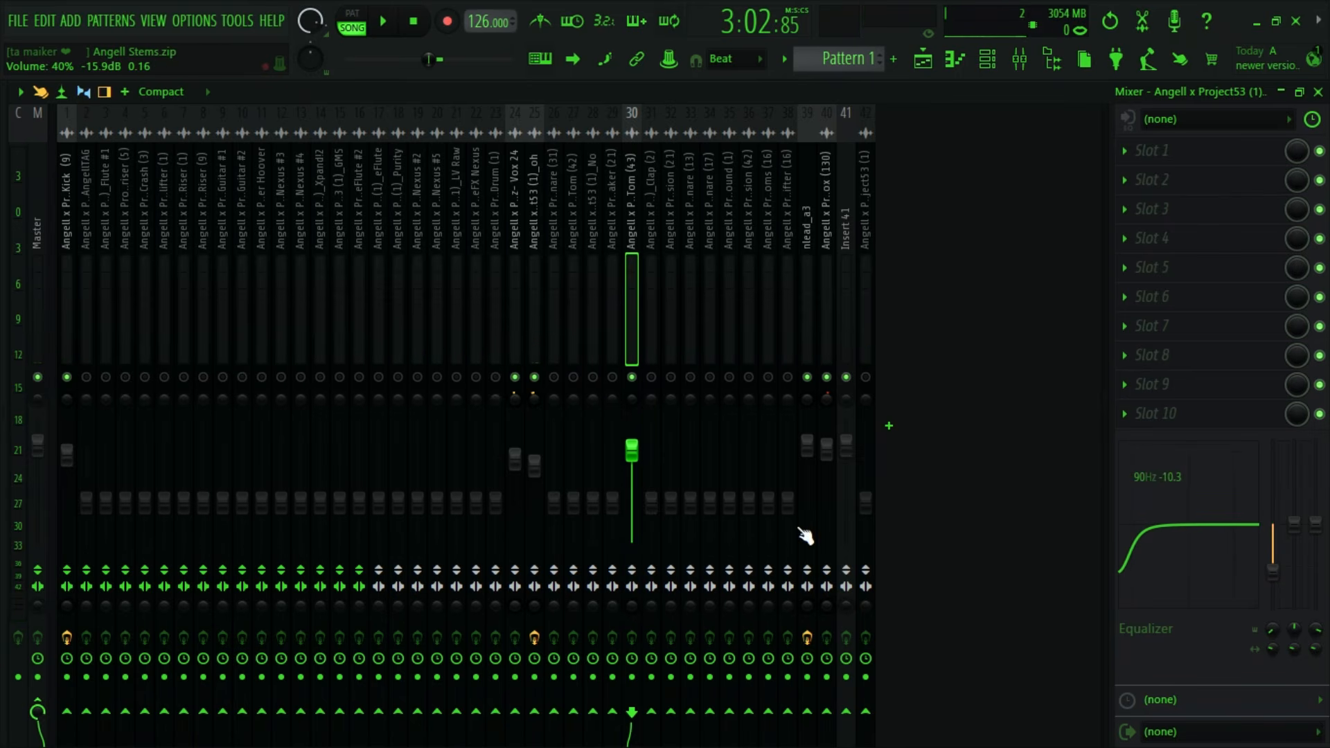
pyautogui.press('space')
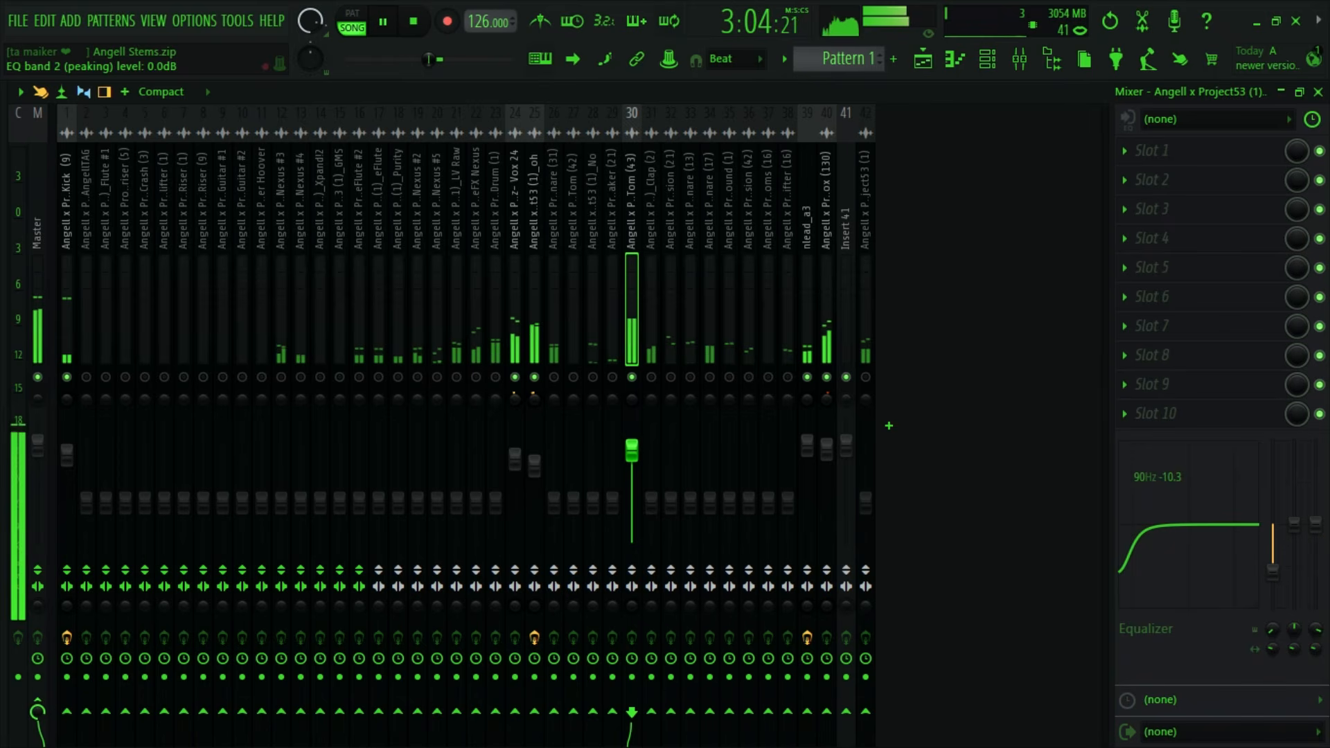
pyautogui.moveTo(1294, 525)
pyautogui.mouseDown()
pyautogui.moveTo(1295, 503)
pyautogui.moveTo(1316, 532)
pyautogui.mouseUp()
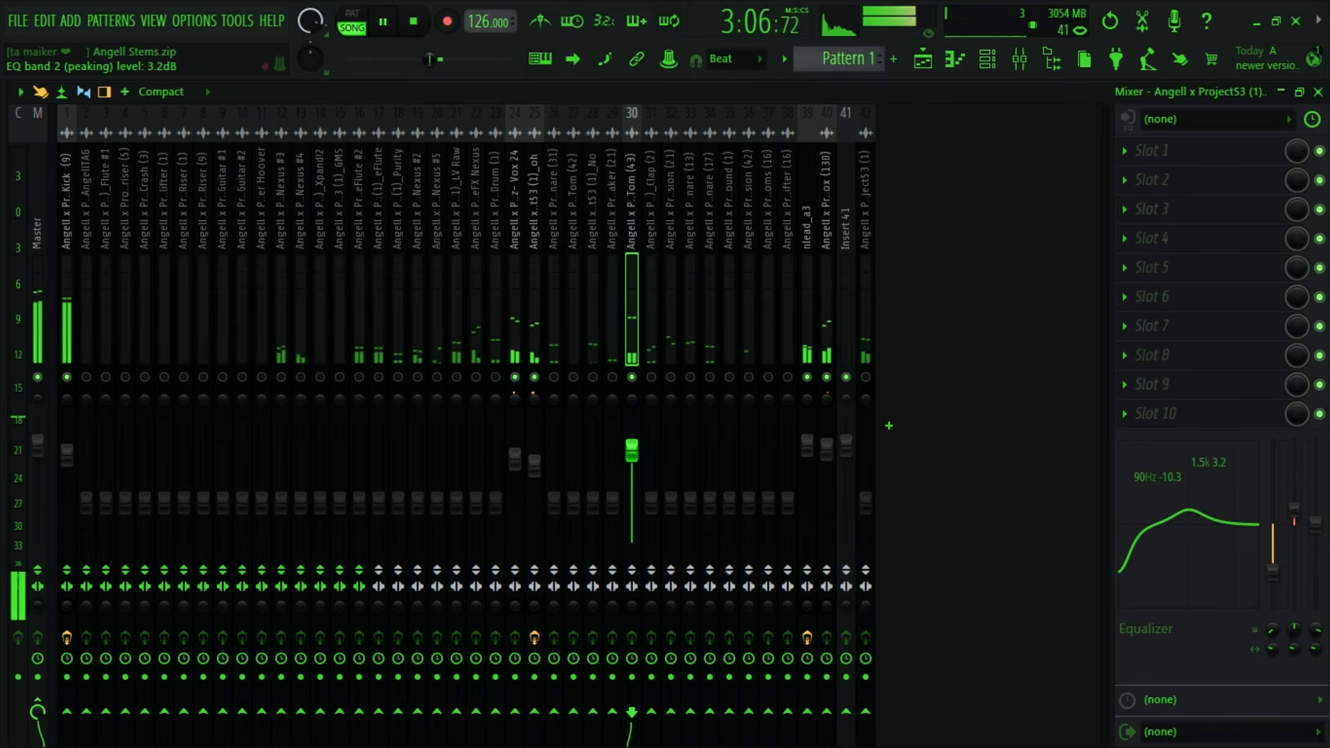
pyautogui.press('space')
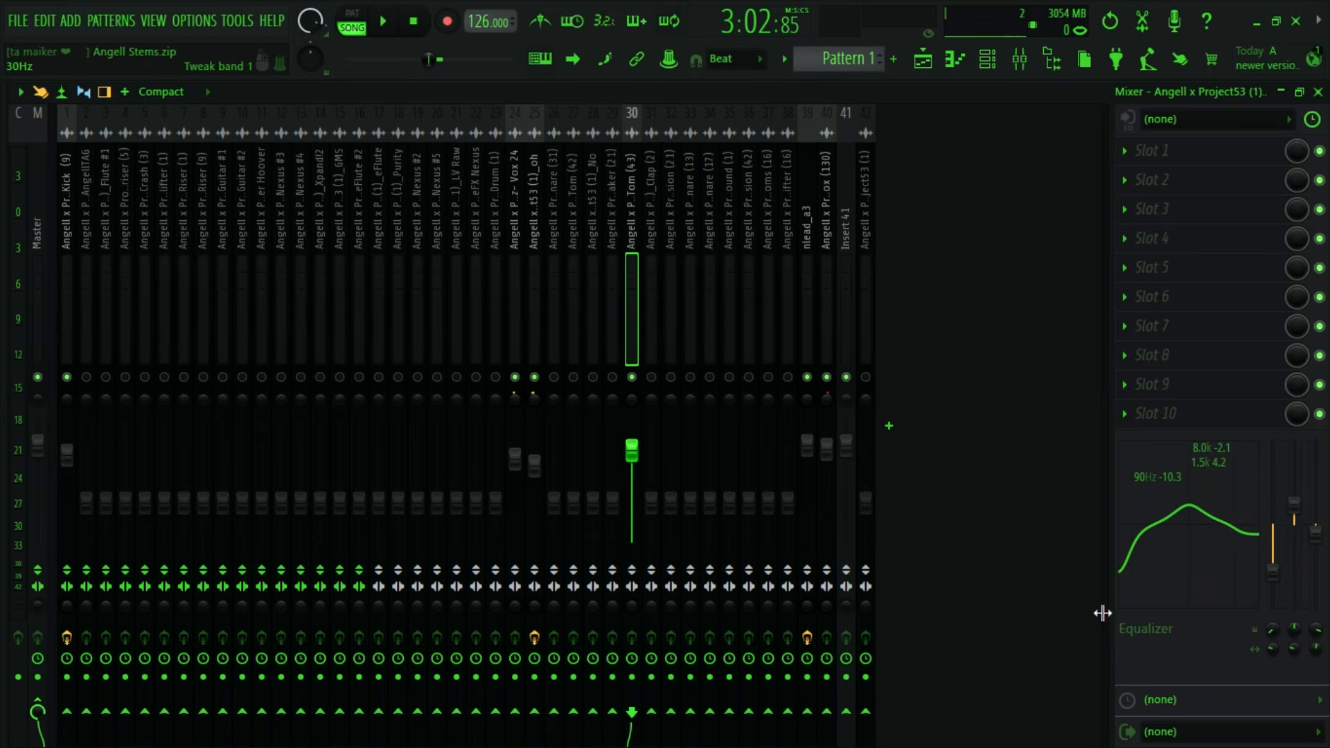
pyautogui.press('space')
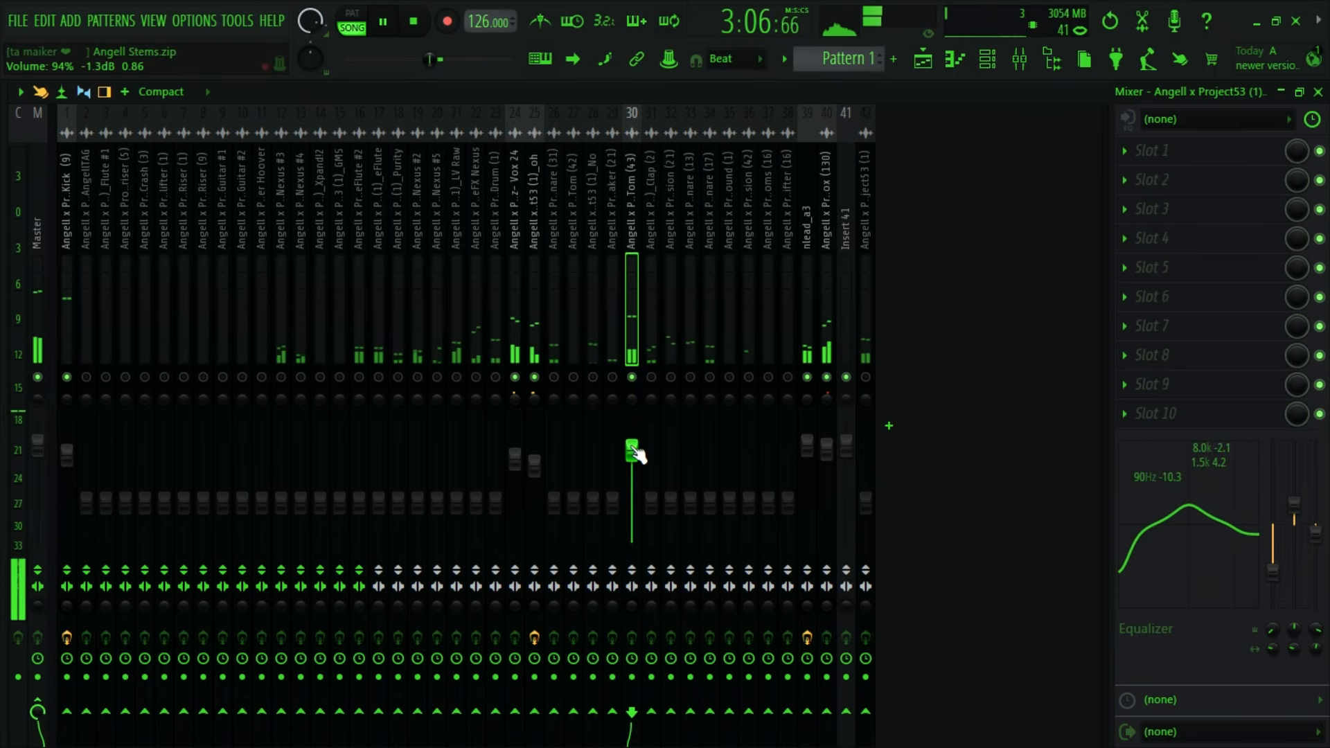
pyautogui.press('space')
# - Compare the remaining percussion stems in the playlist with the mixer tracks, including oh, and audition the looped section
pyautogui.click(927, 60)
pyautogui.scroll(-5, 652, 607)
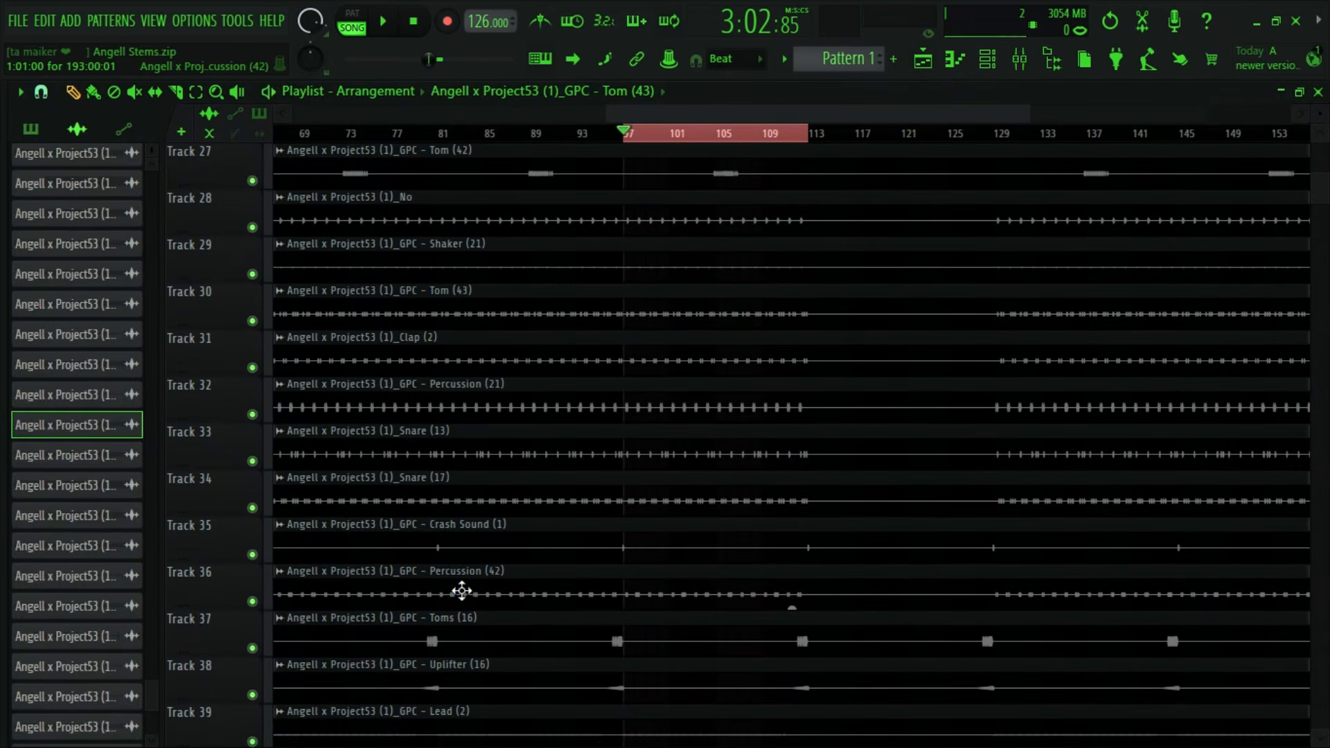
pyautogui.scroll(-4, 480, 526)
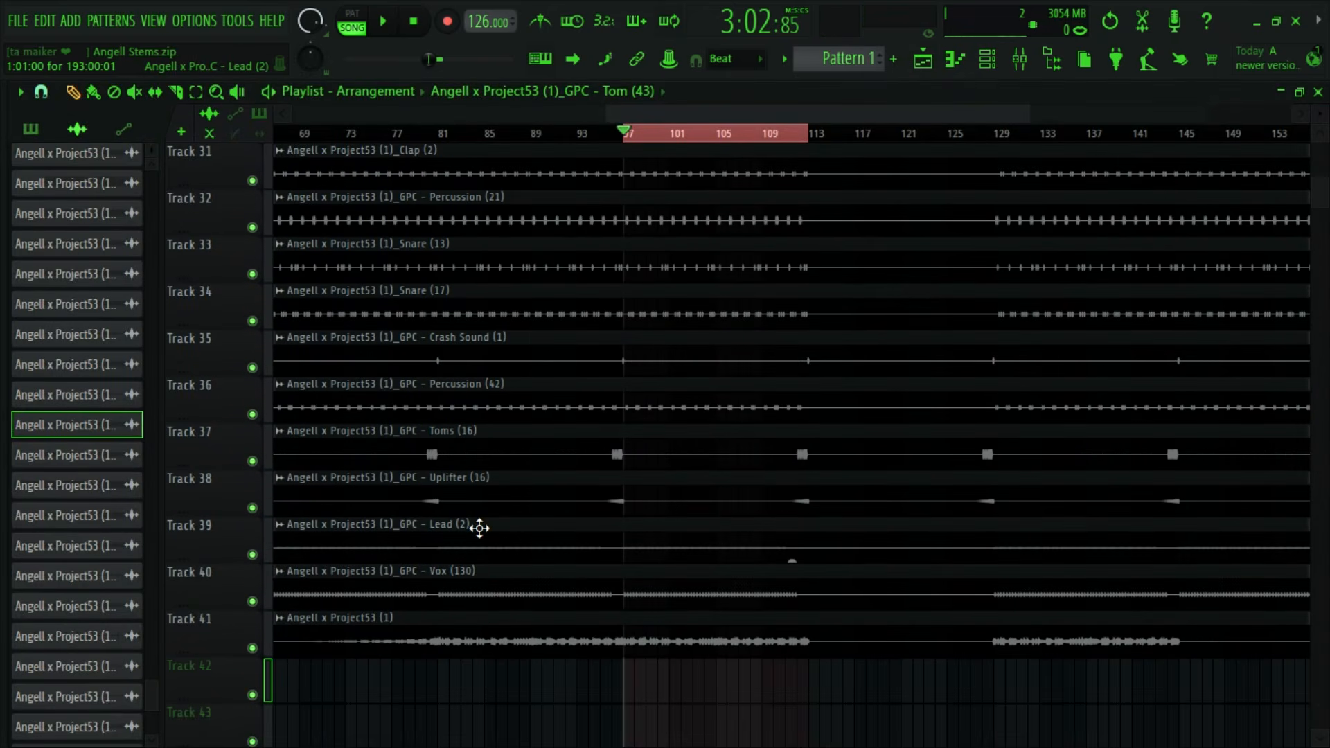
pyautogui.click(1018, 61)
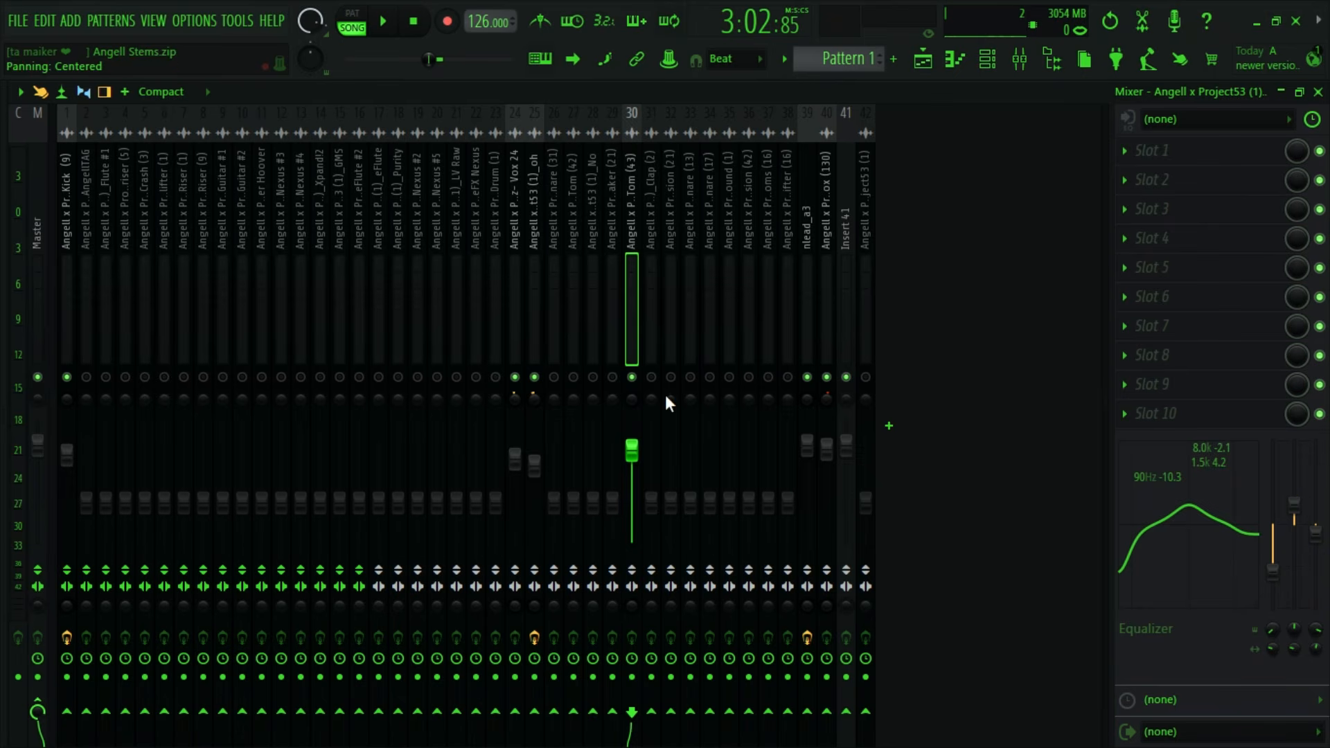
pyautogui.click(531, 298)
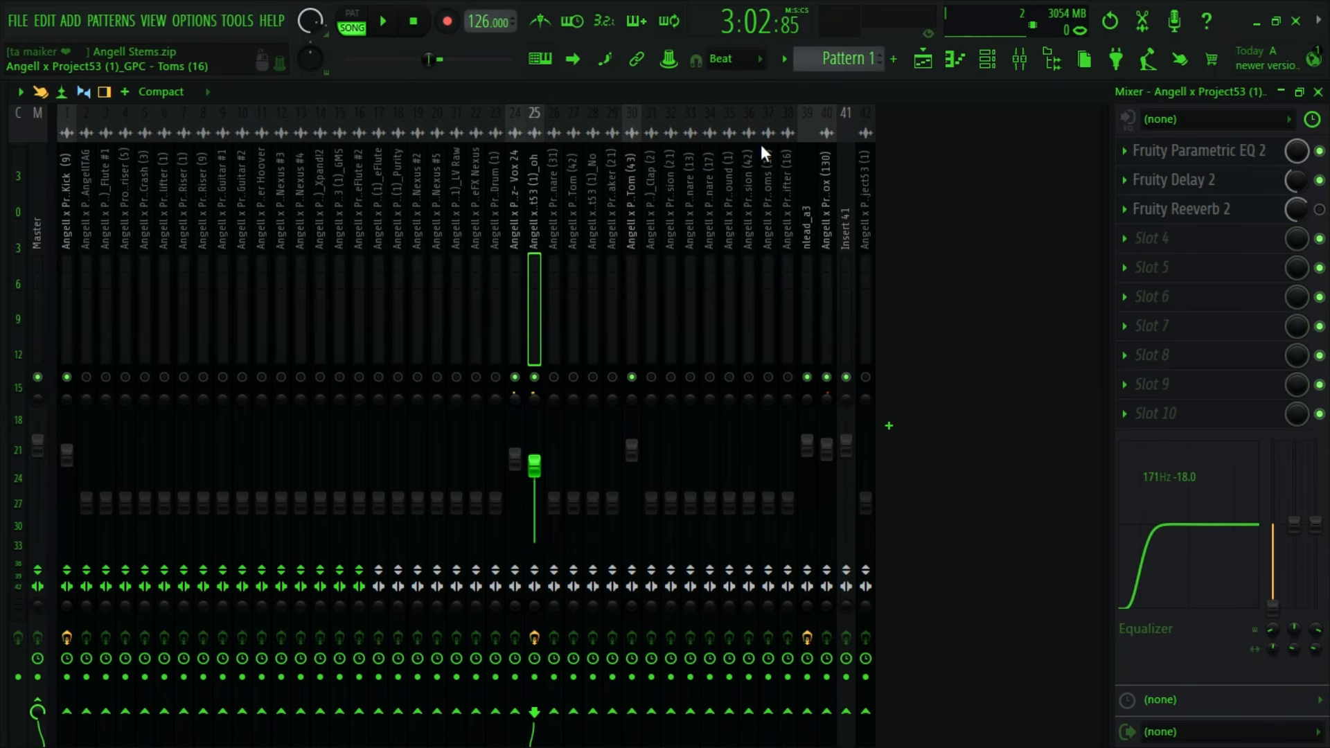
pyautogui.click(925, 60)
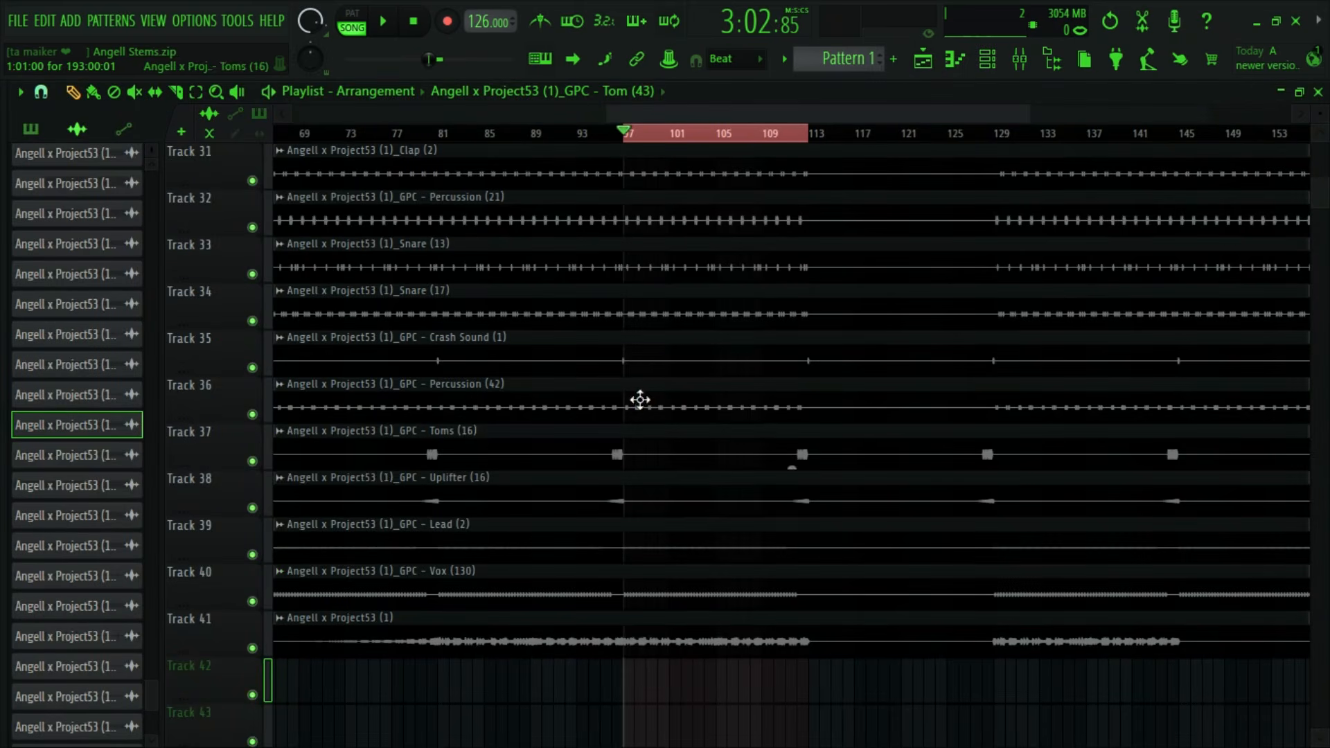
pyautogui.click(1022, 61)
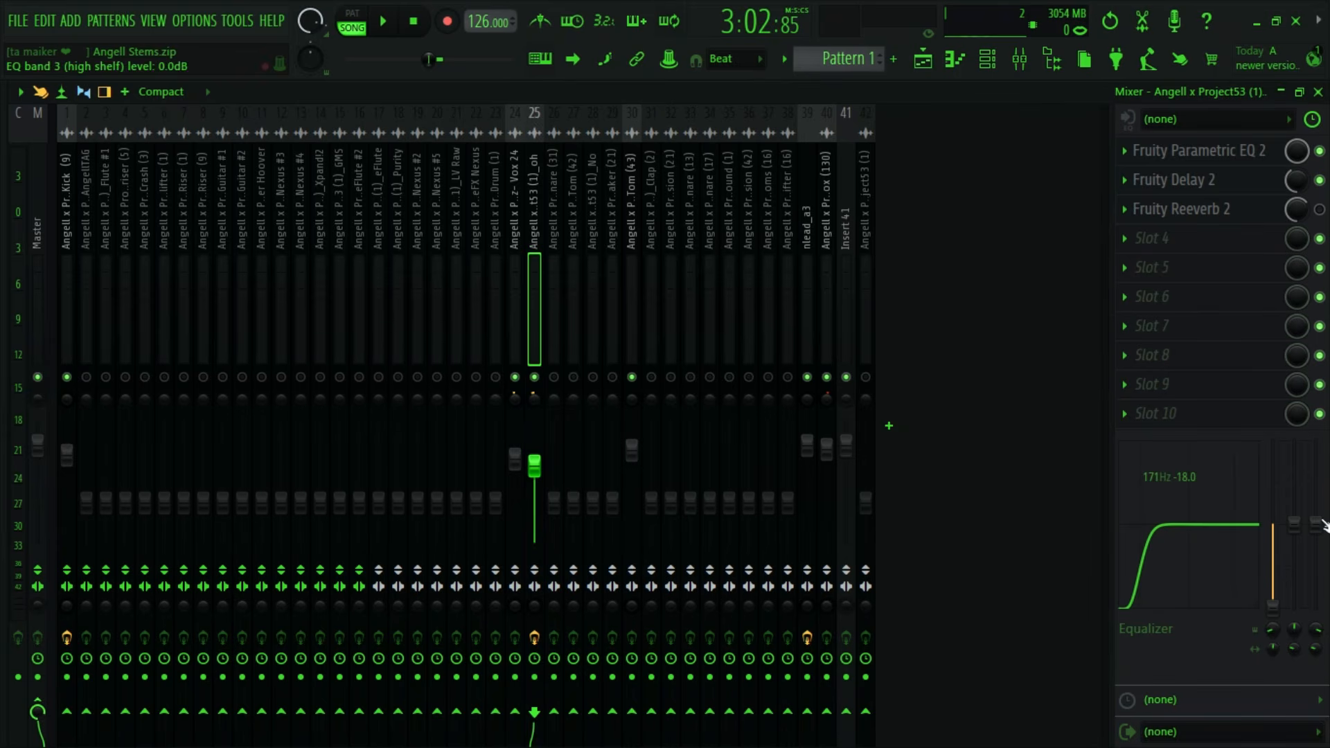
pyautogui.click(923, 59)
pyautogui.press('space')
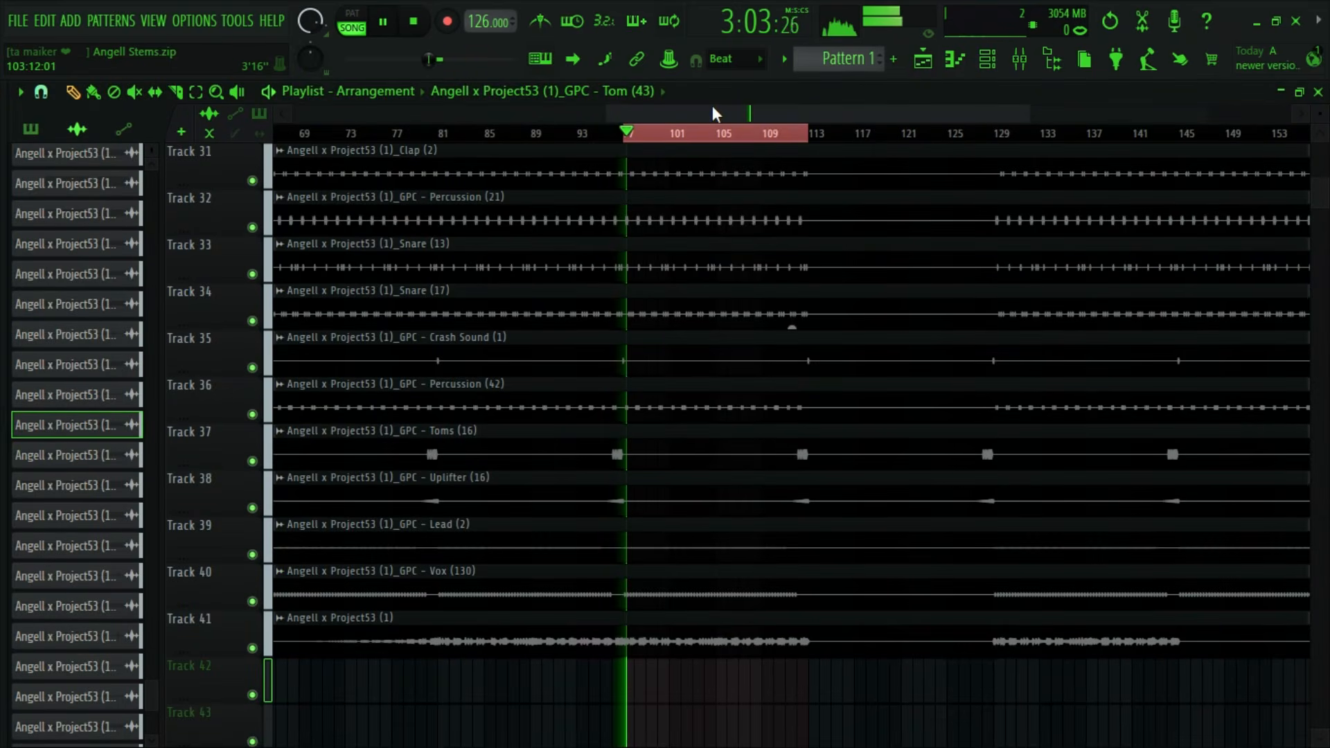
pyautogui.scroll(3, 717, 108)
pyautogui.scroll(2, 610, 381)
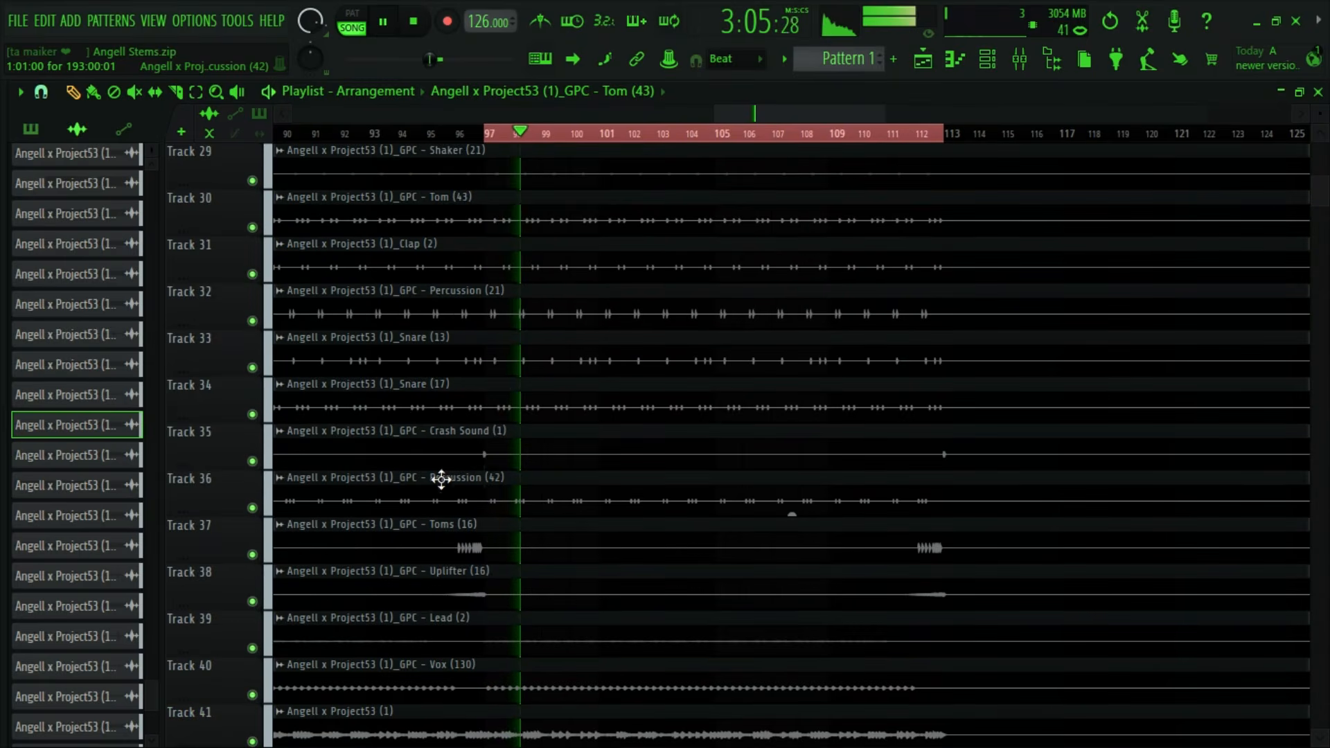
pyautogui.press('space')
# - Place the playhead at about bar 104, just before the GPC - Tom (42) hits, and bring up that clip's mixer track
pyautogui.scroll(6, 418, 423)
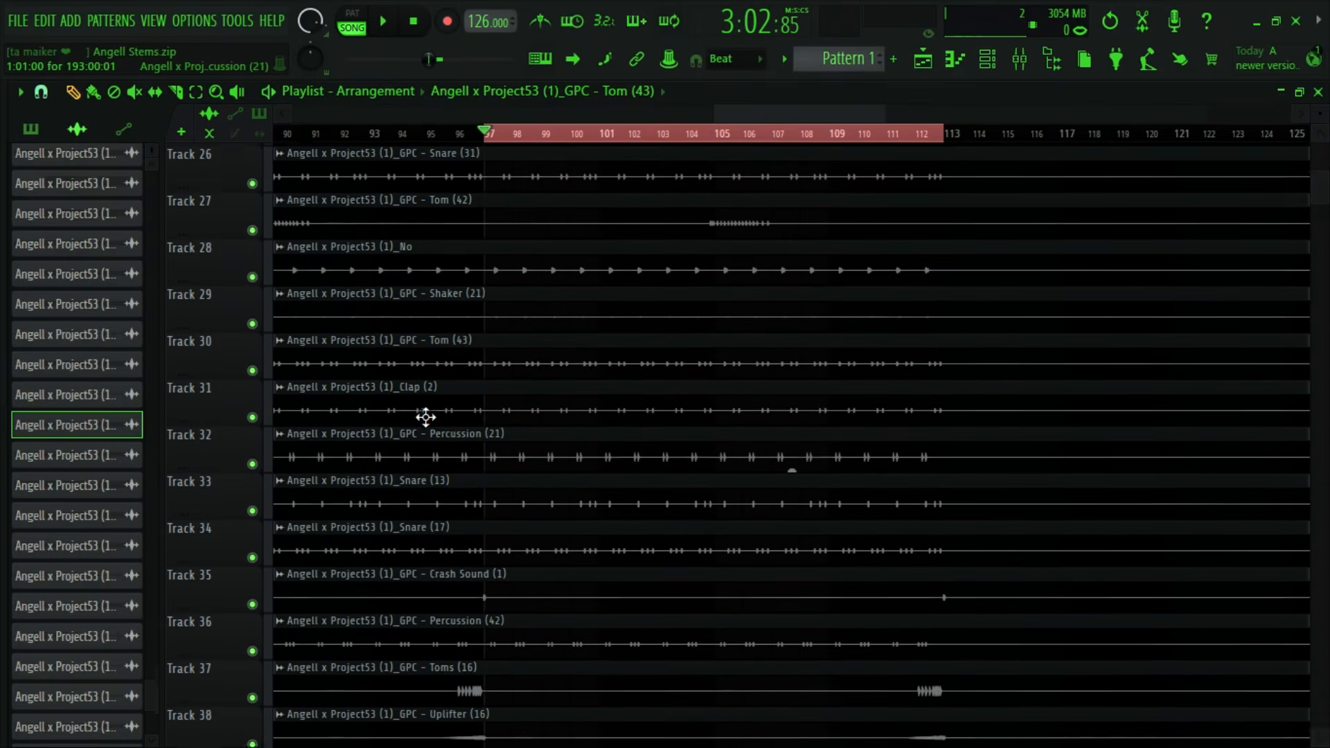
pyautogui.scroll(2, 459, 403)
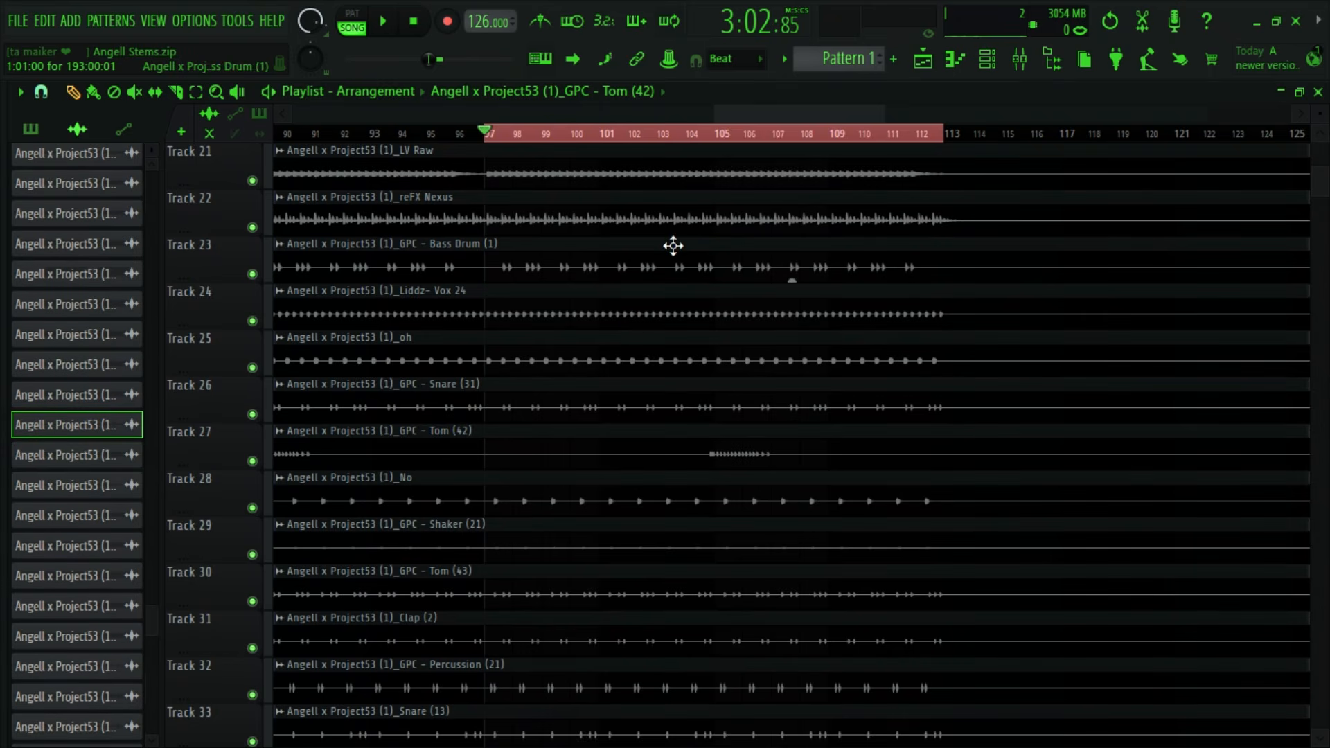
pyautogui.moveTo(685, 134)
pyautogui.mouseDown()
pyautogui.moveTo(713, 133)
pyautogui.moveTo(704, 148)
pyautogui.mouseUp()
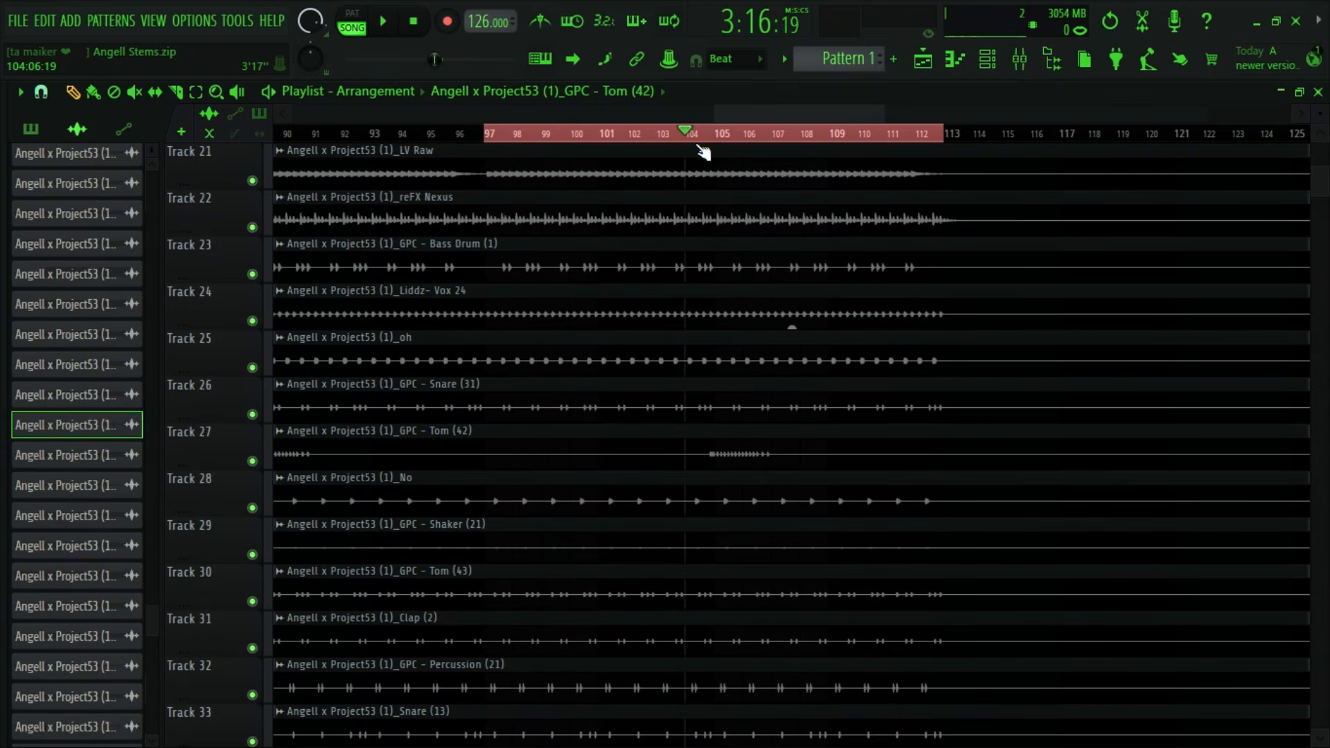
pyautogui.doubleClick(734, 451)
pyautogui.click(708, 334)
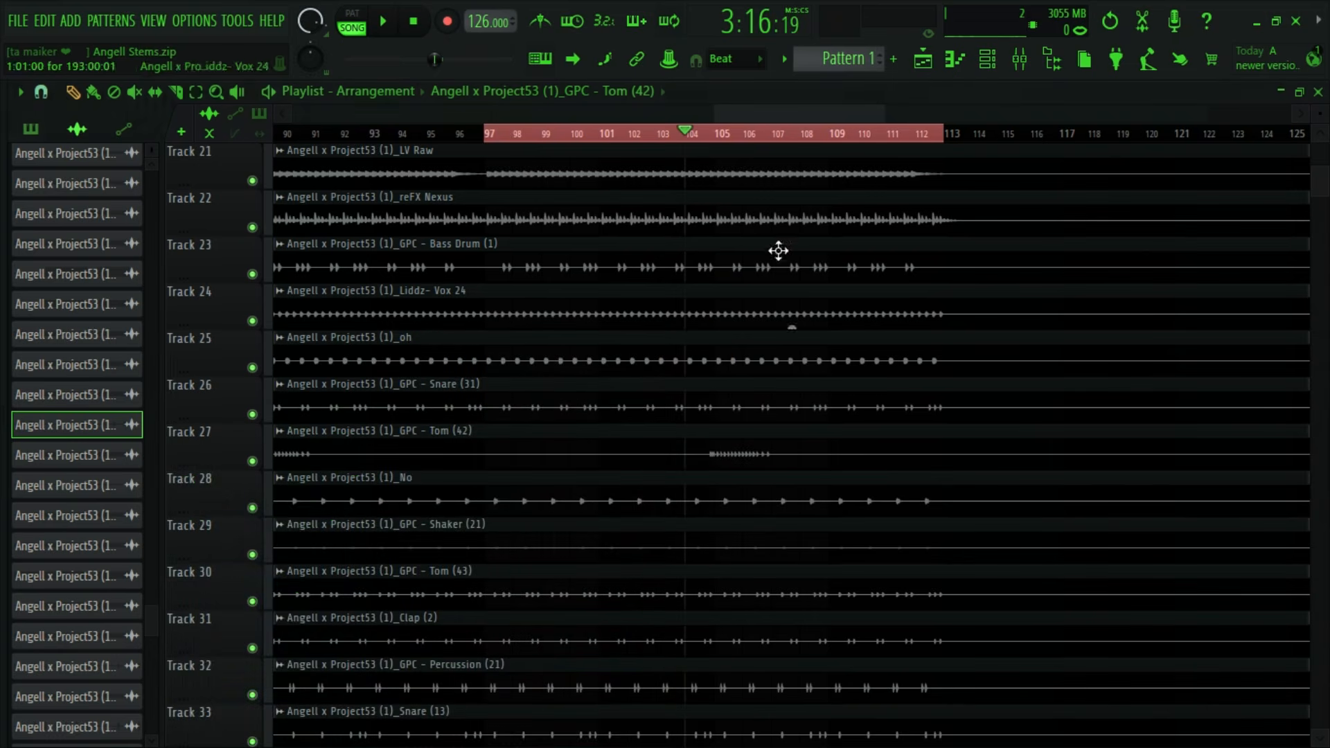
pyautogui.click(991, 63)
pyautogui.click(991, 64)
pyautogui.click(1021, 62)
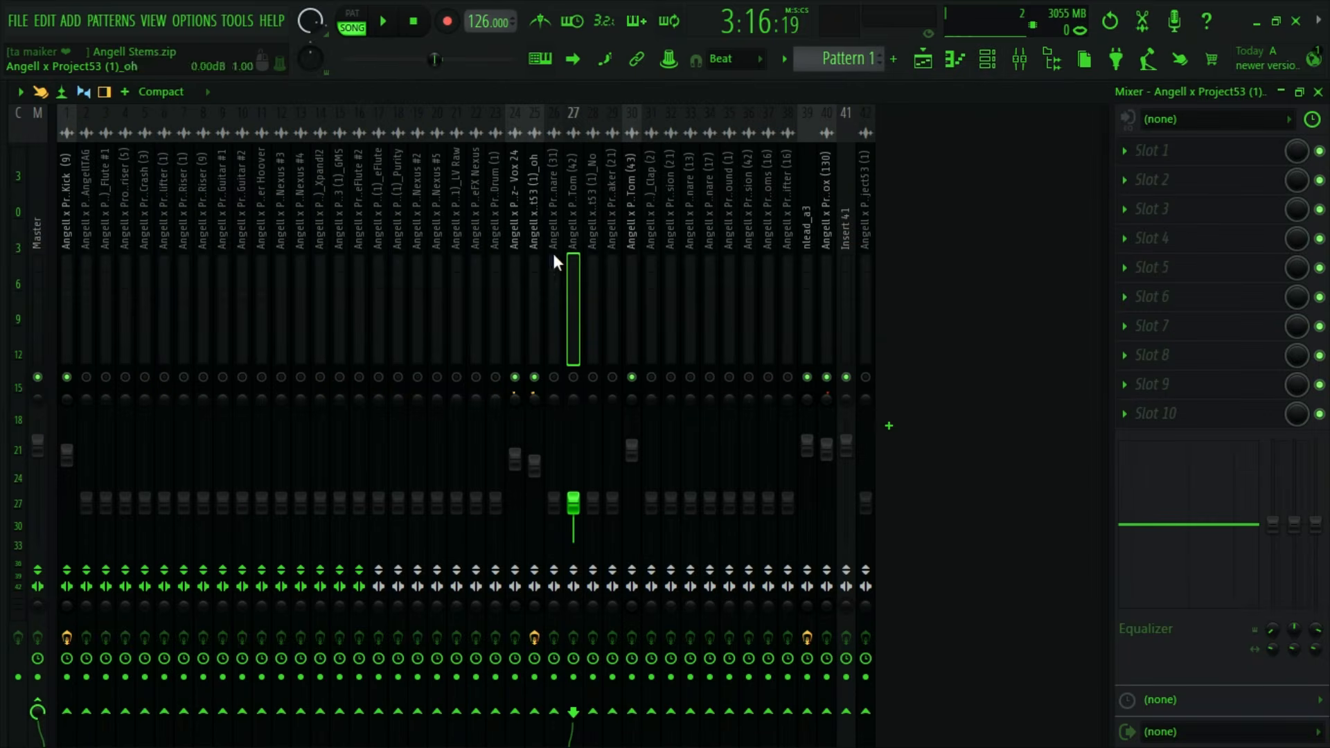
# - Unmute Tom (42), raise its volume to about 98% (-0.3 dB) during playback, and cut its 90 Hz low shelf by 7.2 dB
pyautogui.press('space')
pyautogui.moveTo(573, 505); pyautogui.dragTo(573, 446)
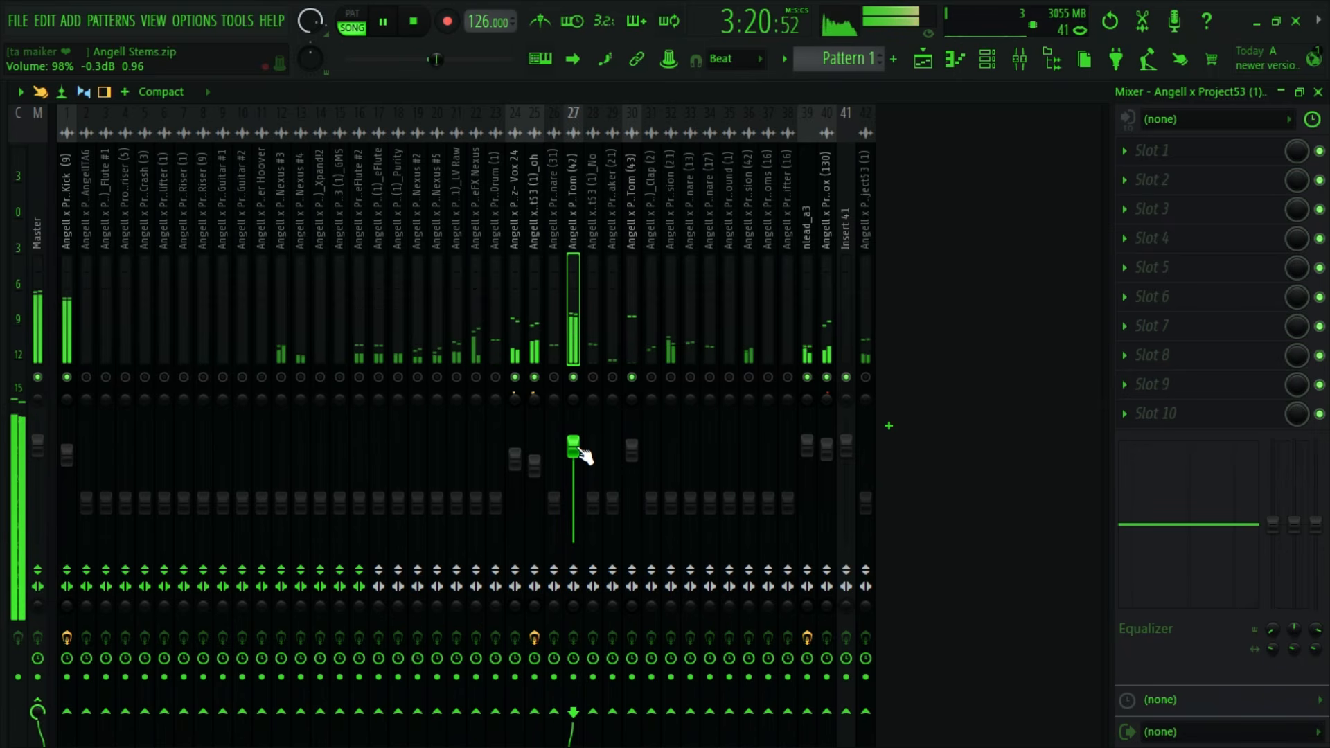
pyautogui.press('space')
pyautogui.moveTo(1272, 525); pyautogui.dragTo(1272, 554)
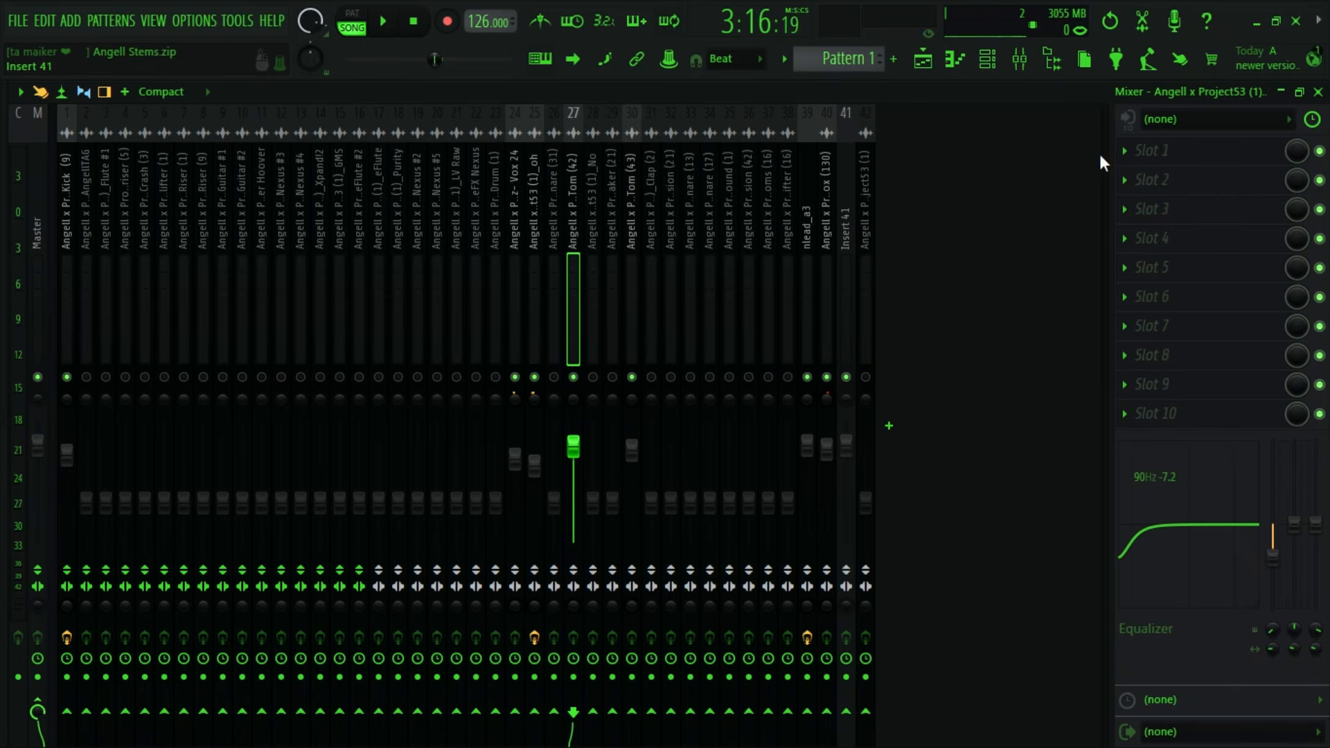
# - Look through the playlist tracks for the GPC - Percussion (42) clip on Track 36 and bring up that clip's channel
pyautogui.click(925, 60)
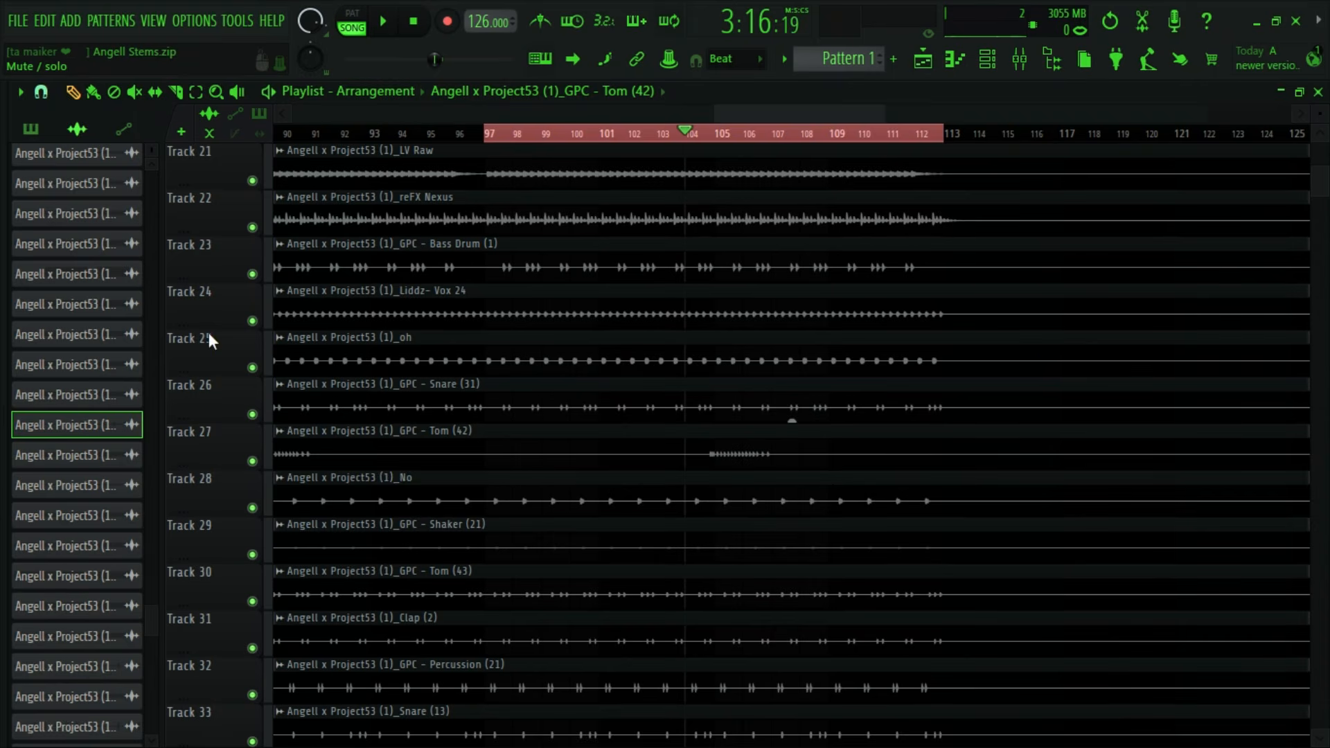
pyautogui.scroll(-4, 792, 327)
pyautogui.scroll(4, 792, 327)
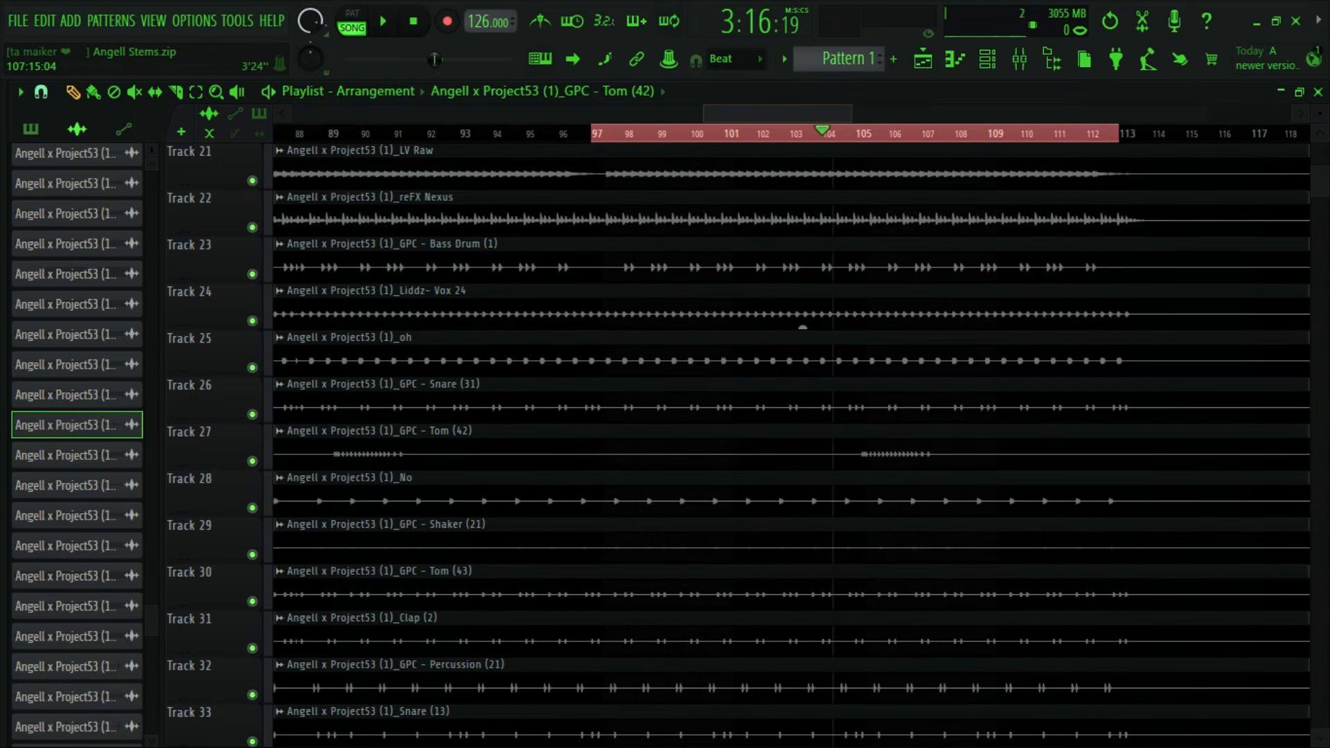
pyautogui.scroll(3, 841, 555)
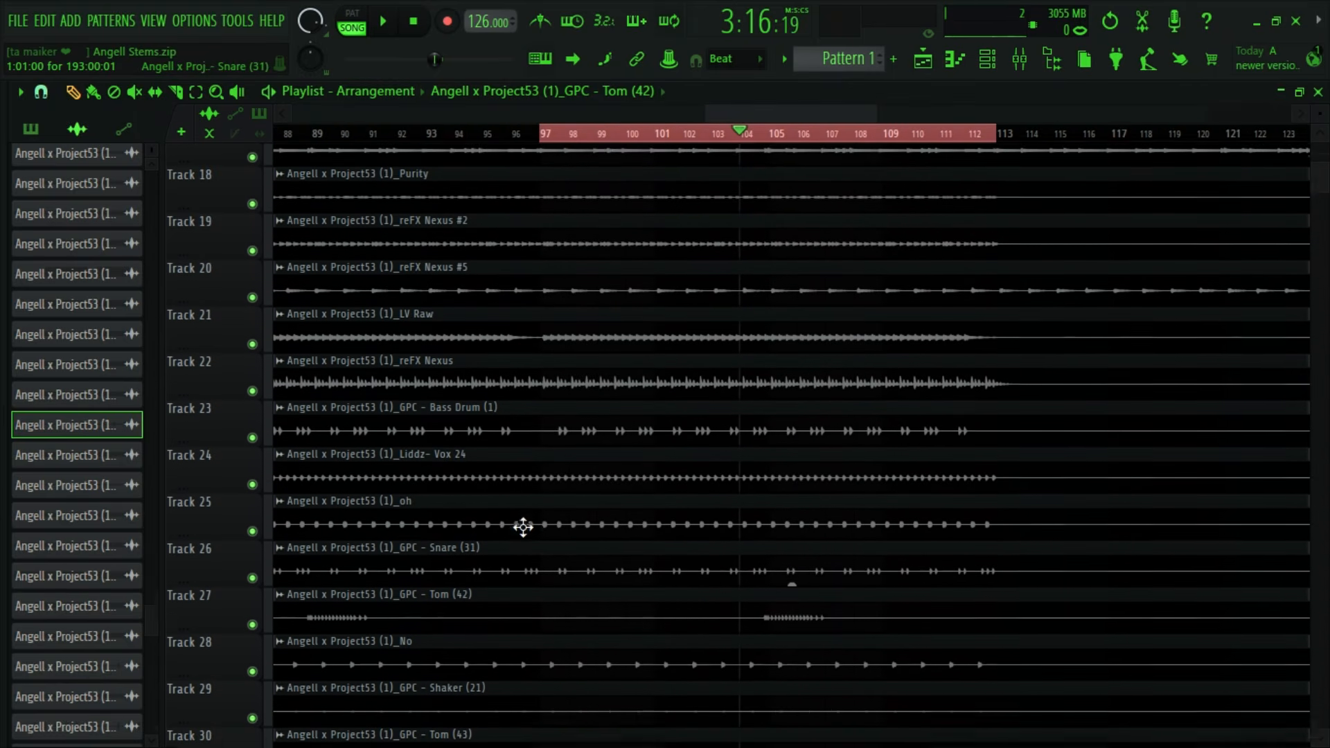
pyautogui.scroll(6, 520, 527)
pyautogui.scroll(2, 483, 425)
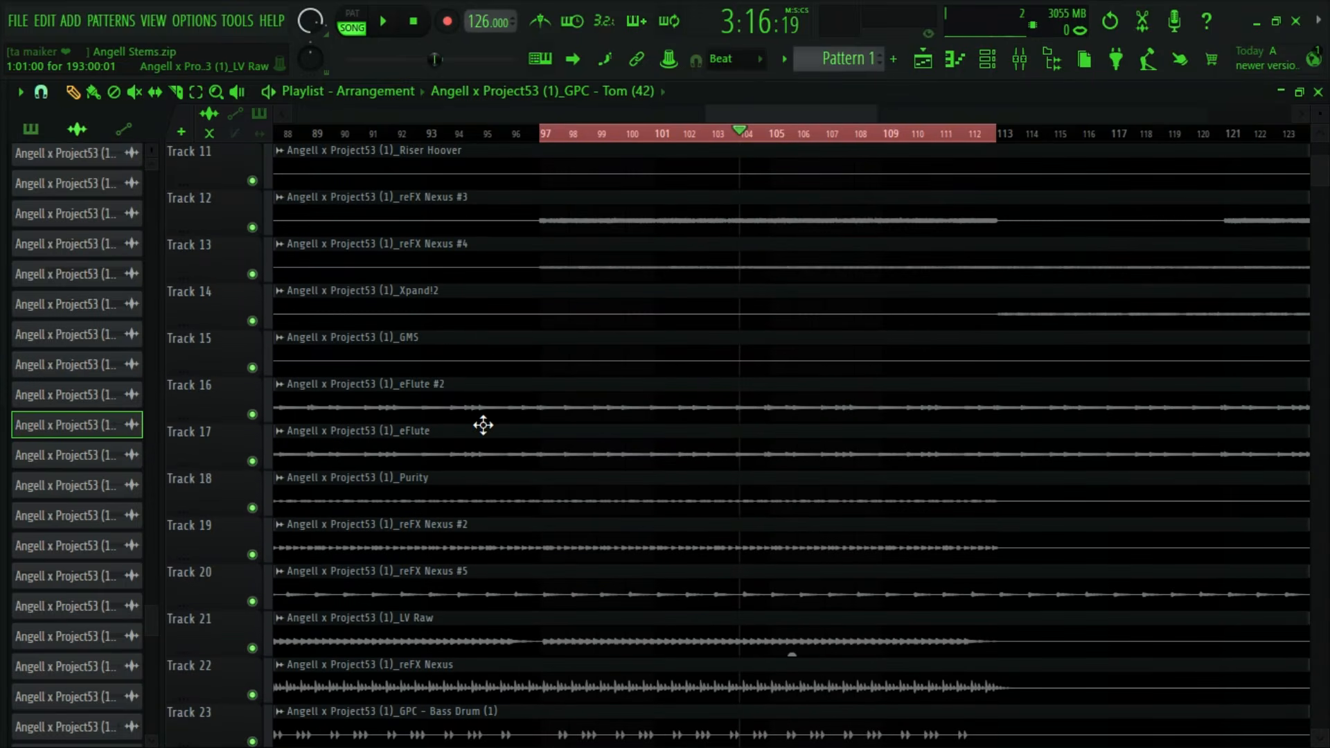
pyautogui.scroll(3, 483, 425)
pyautogui.scroll(-20, 484, 425)
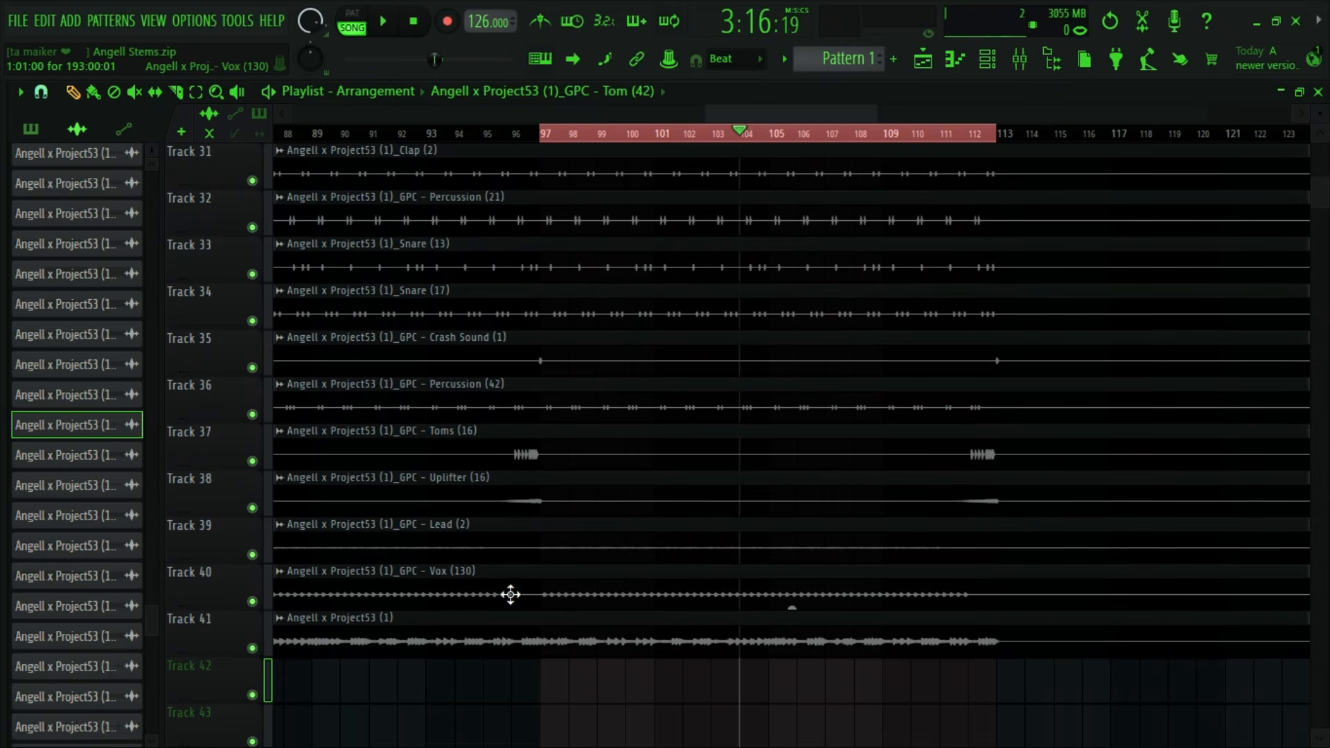
pyautogui.scroll(3, 510, 593)
pyautogui.scroll(2, 498, 530)
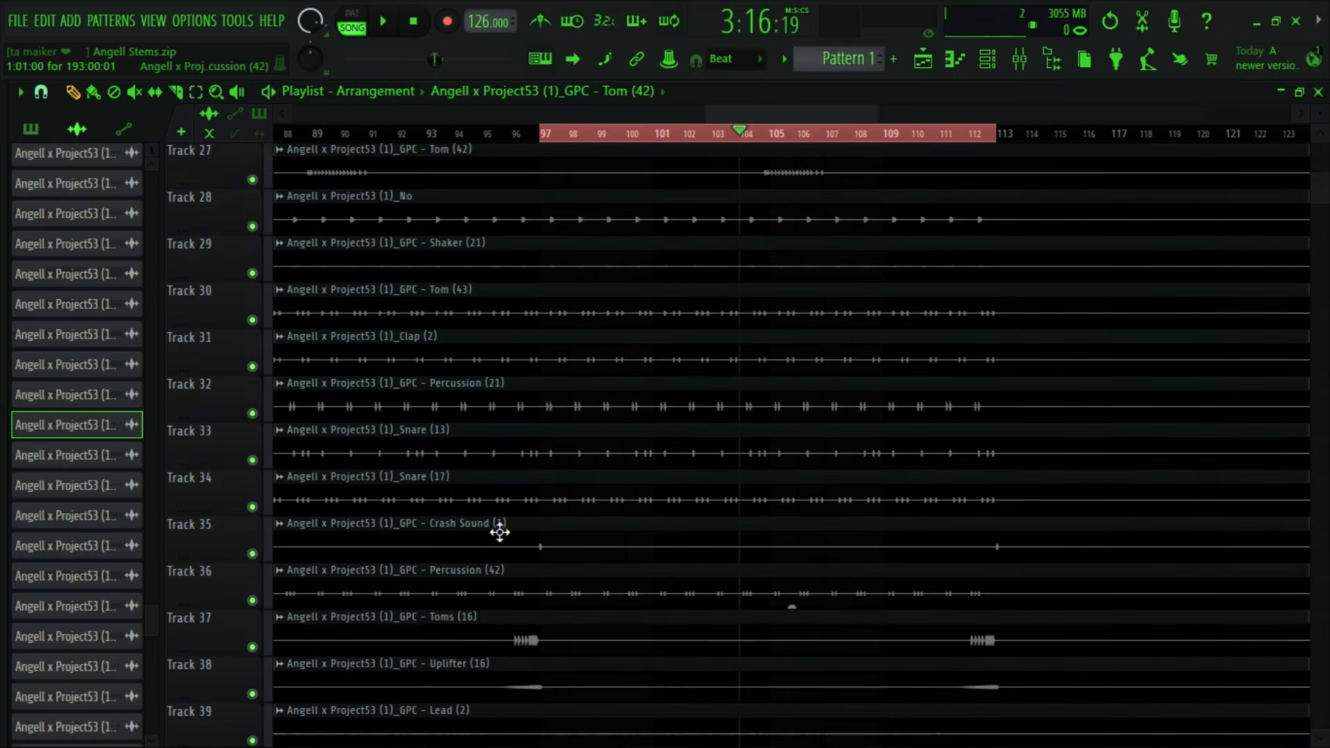
pyautogui.scroll(-2, 500, 533)
pyautogui.doubleClick(484, 549)
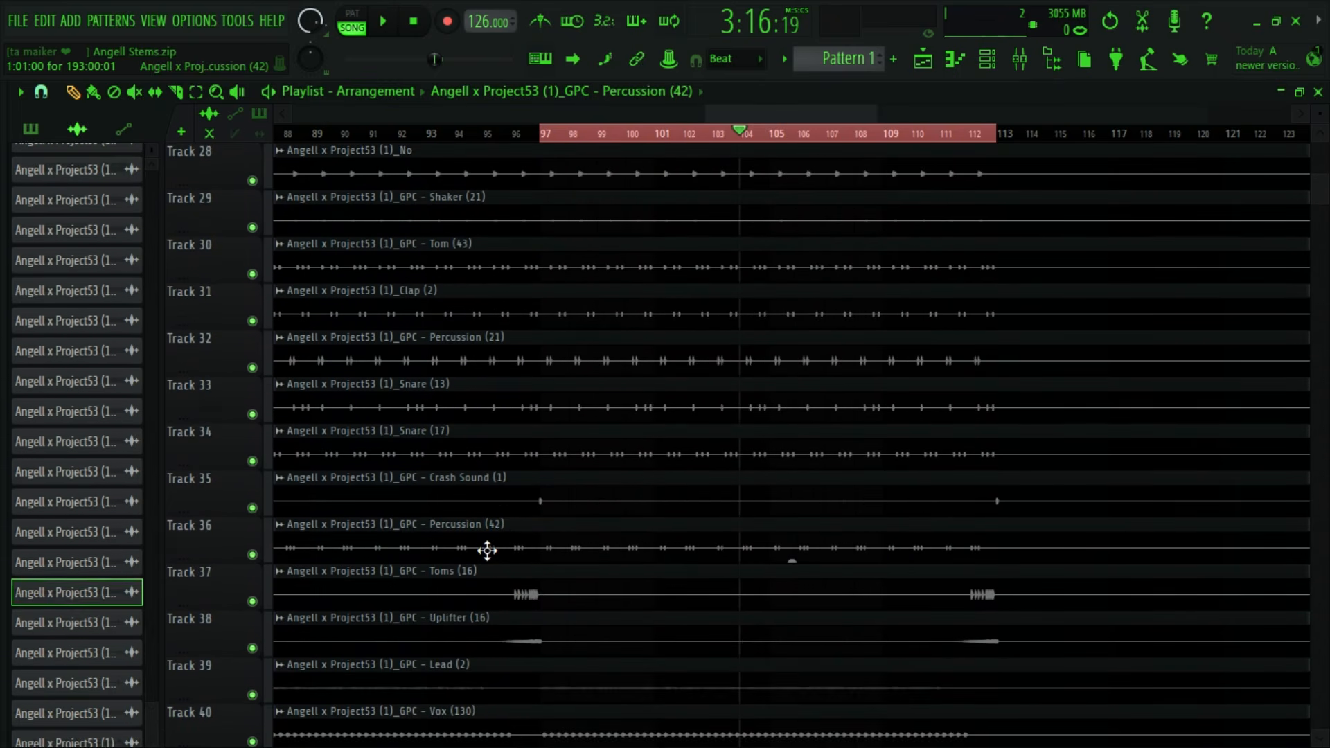
pyautogui.click(734, 360)
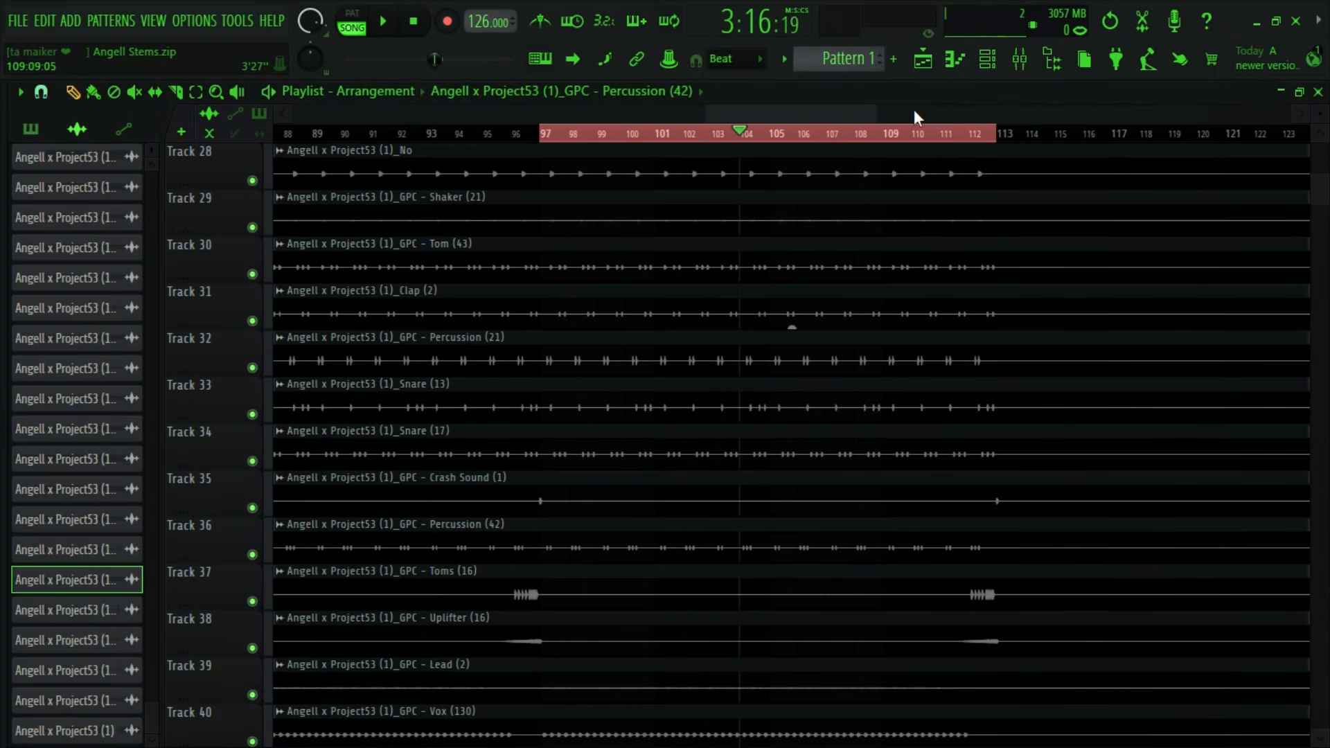
# - Unmute Percussion (42) in the mixer and raise its volume to 125% (5.6 dB) during playback
pyautogui.click(1019, 58)
pyautogui.press('space')
pyautogui.moveTo(748, 504); pyautogui.dragTo(748, 421)
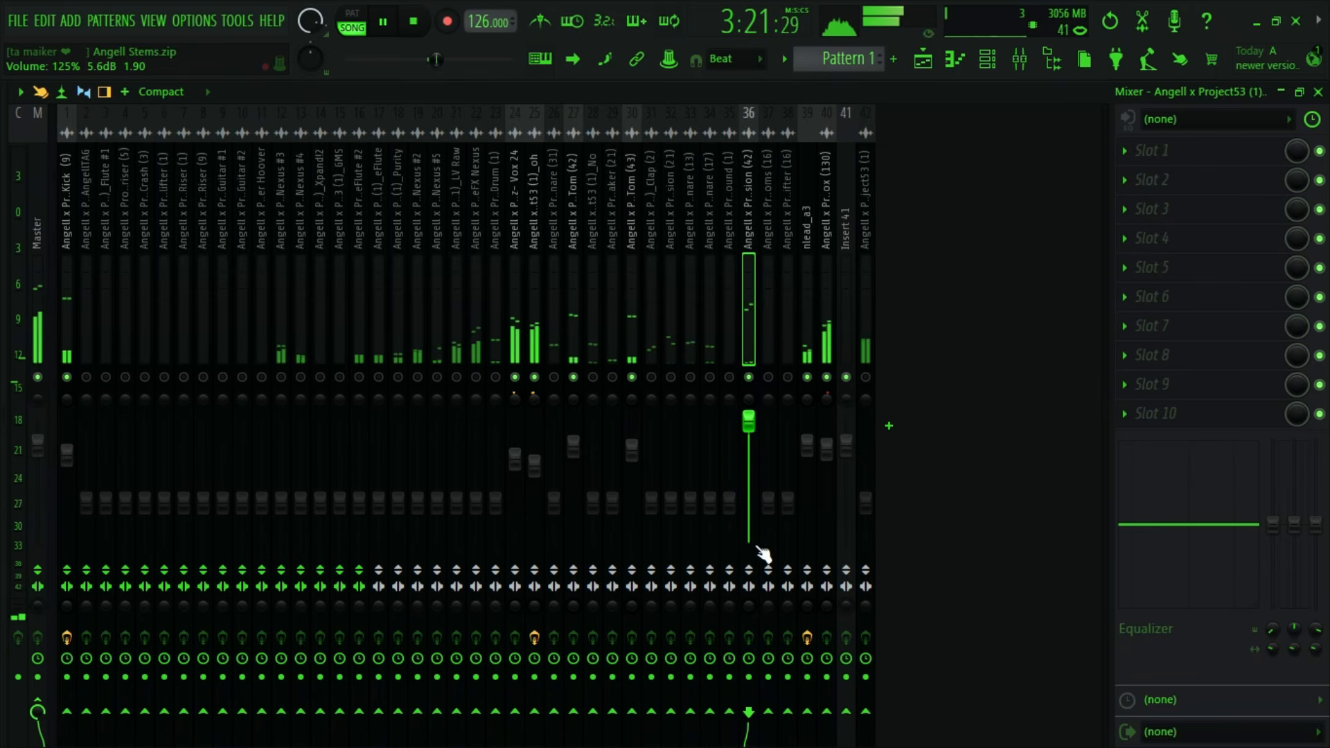
pyautogui.press('space')
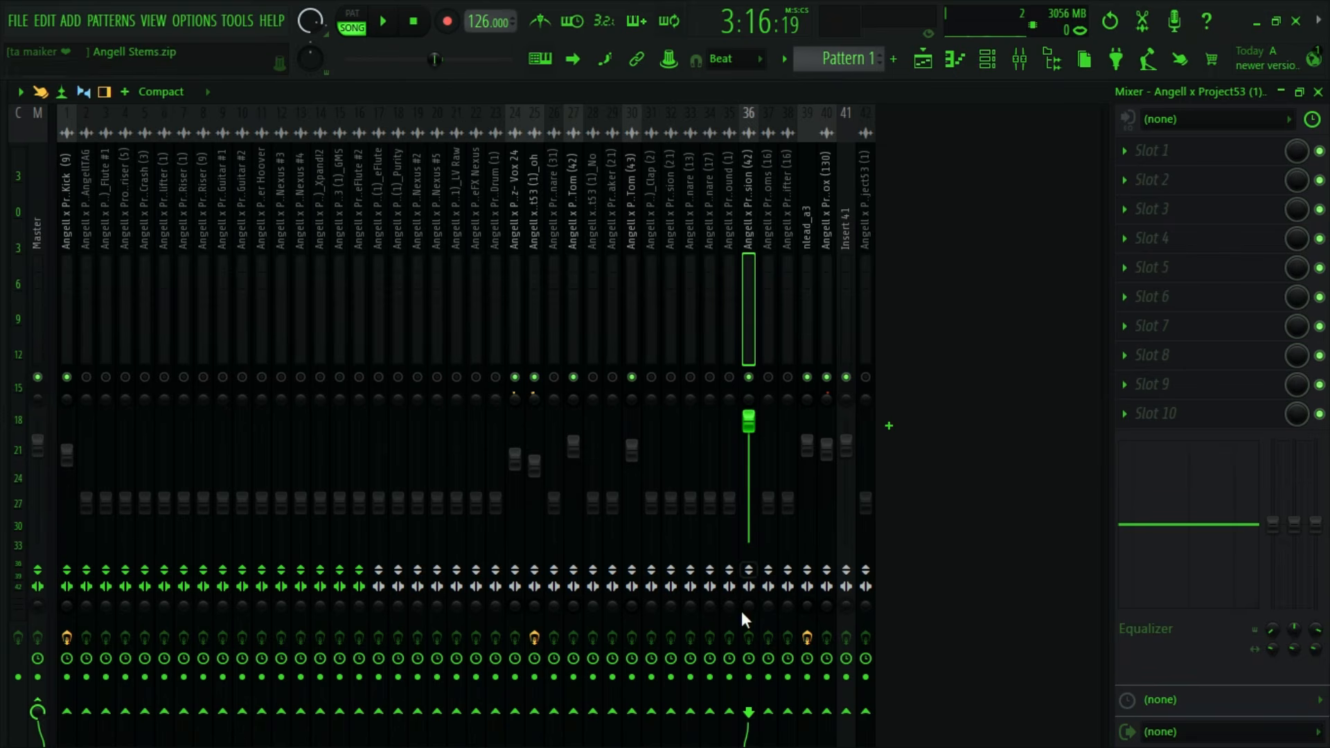
# - Adjust the stereo separation of Percussion (42) and audition the looped section
pyautogui.moveTo(747, 607); pyautogui.dragTo(747, 651)
pyautogui.press('space')
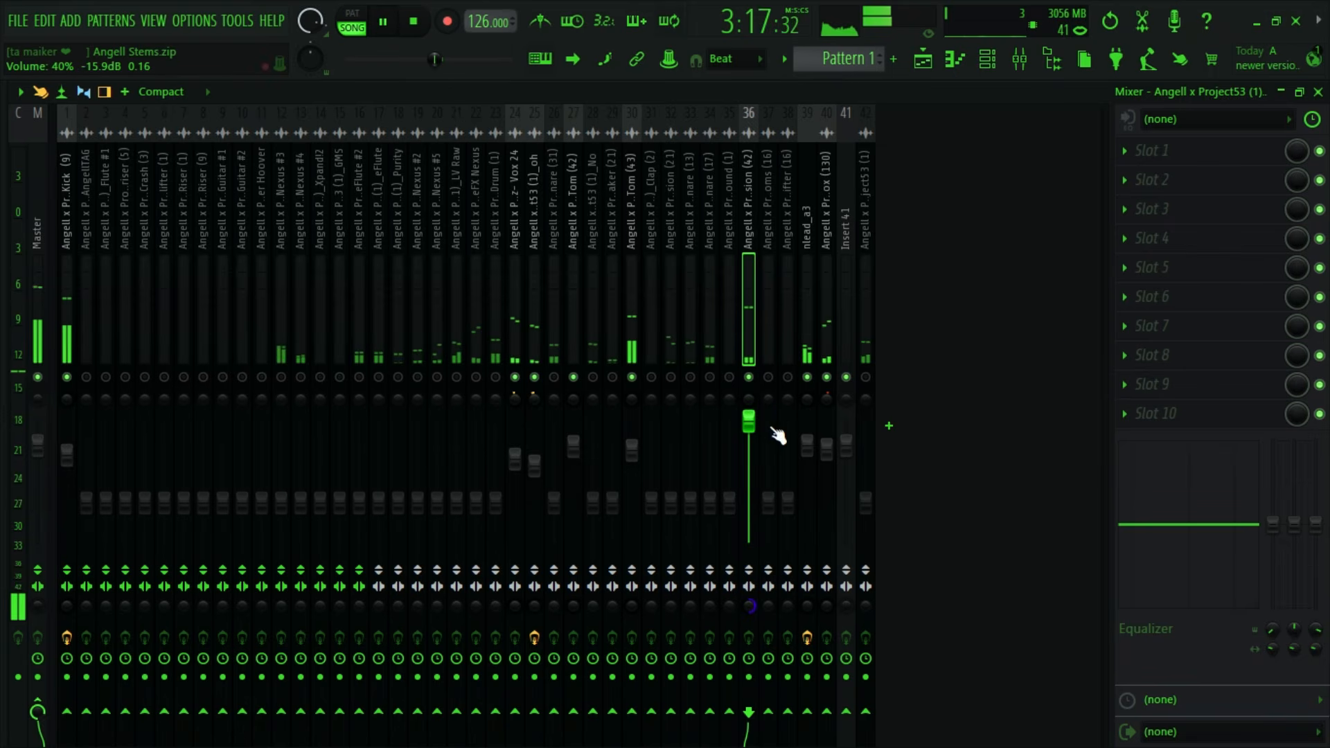
pyautogui.press('space')
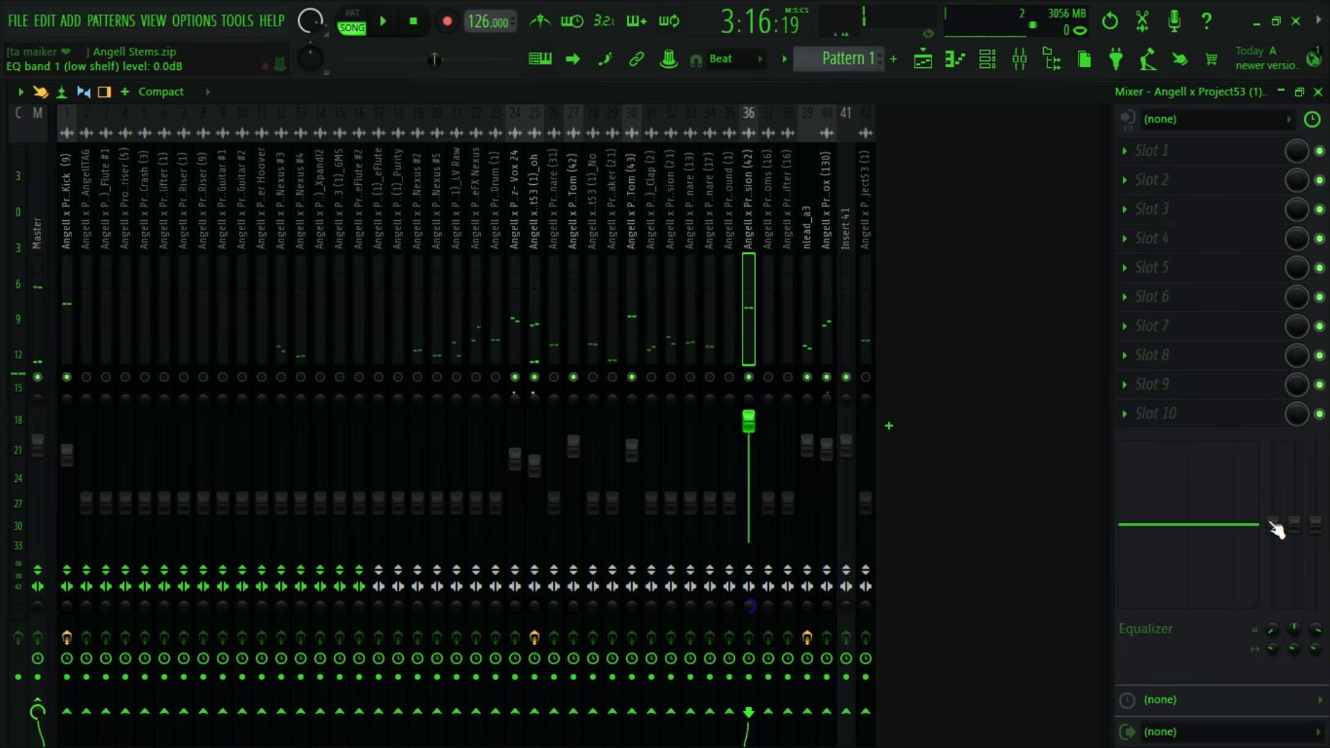
# - Cut Percussion (42)'s low shelf by 18.0 dB at 90 Hz and set its volume to 100% (0.0 dB), auditioning the result
pyautogui.moveTo(1275, 528); pyautogui.dragTo(1263, 642)
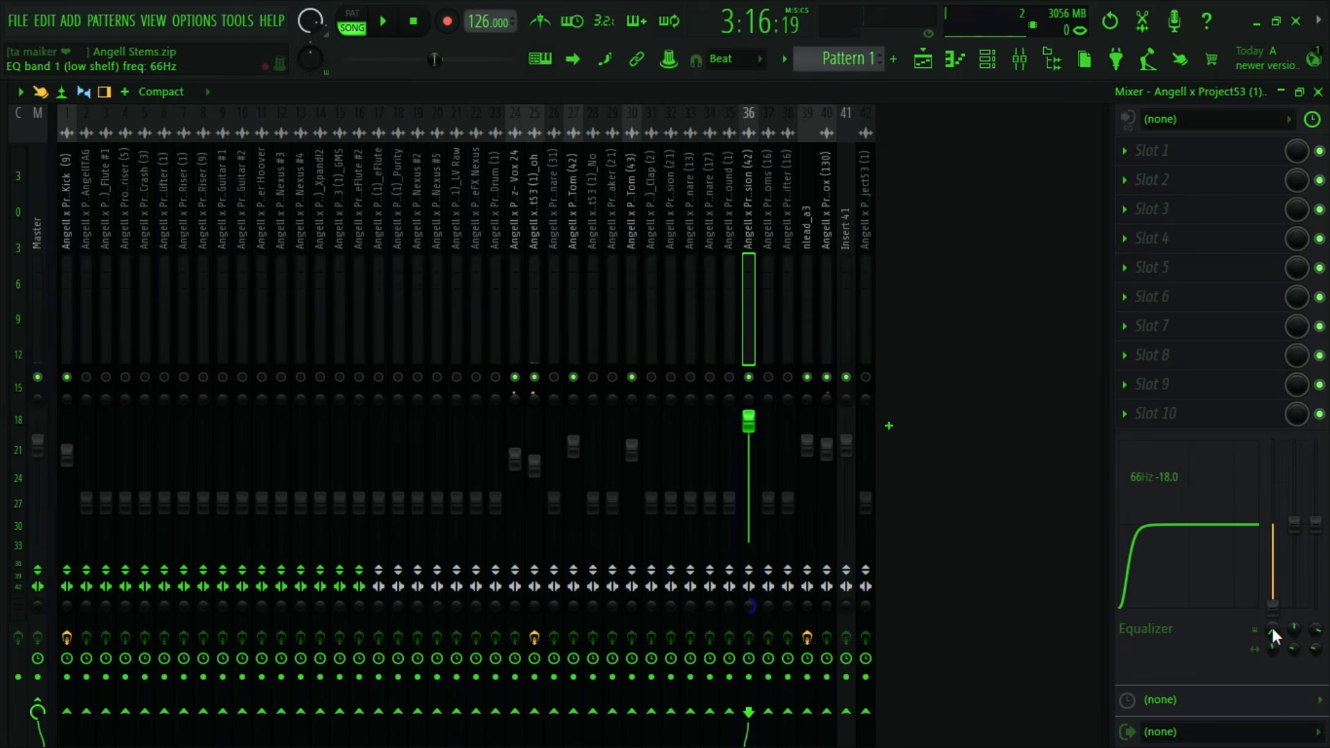
pyautogui.moveTo(1277, 630); pyautogui.dragTo(1276, 616)
pyautogui.moveTo(749, 421); pyautogui.dragTo(749, 444)
pyautogui.press('space')
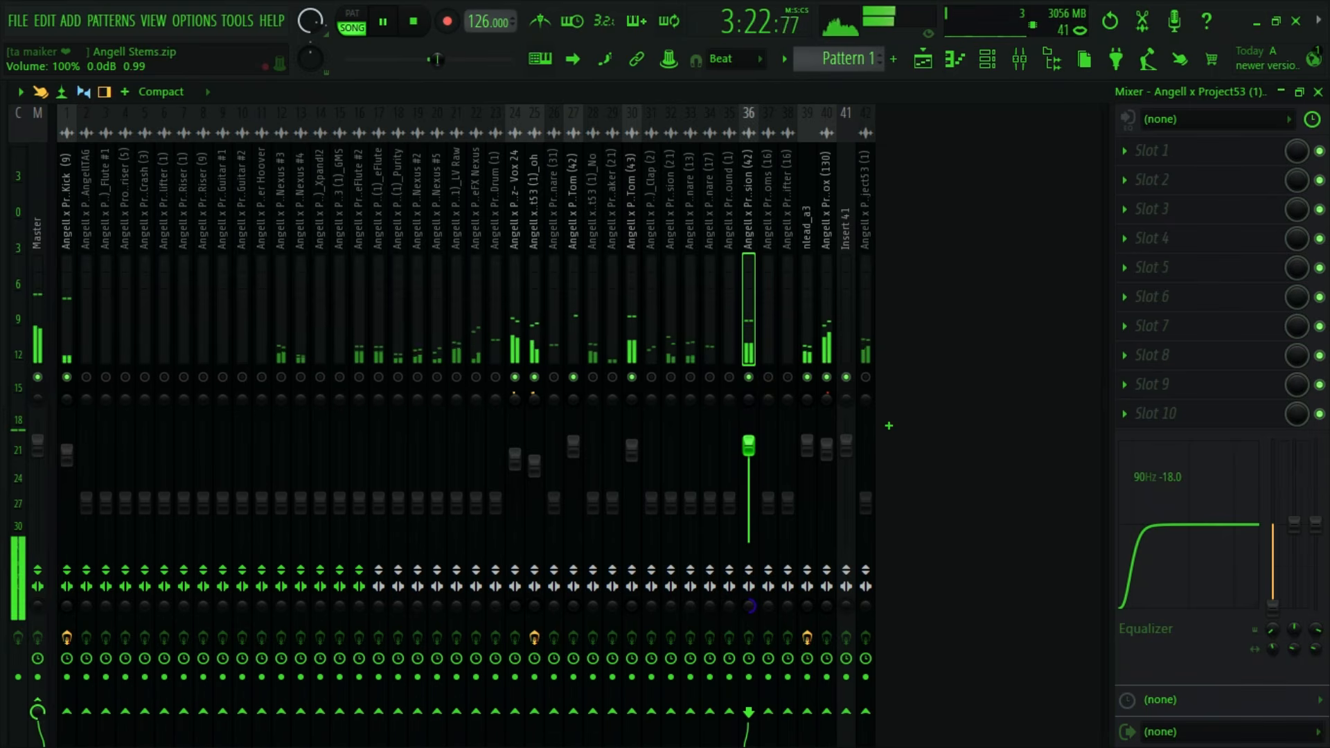
pyautogui.press('space')
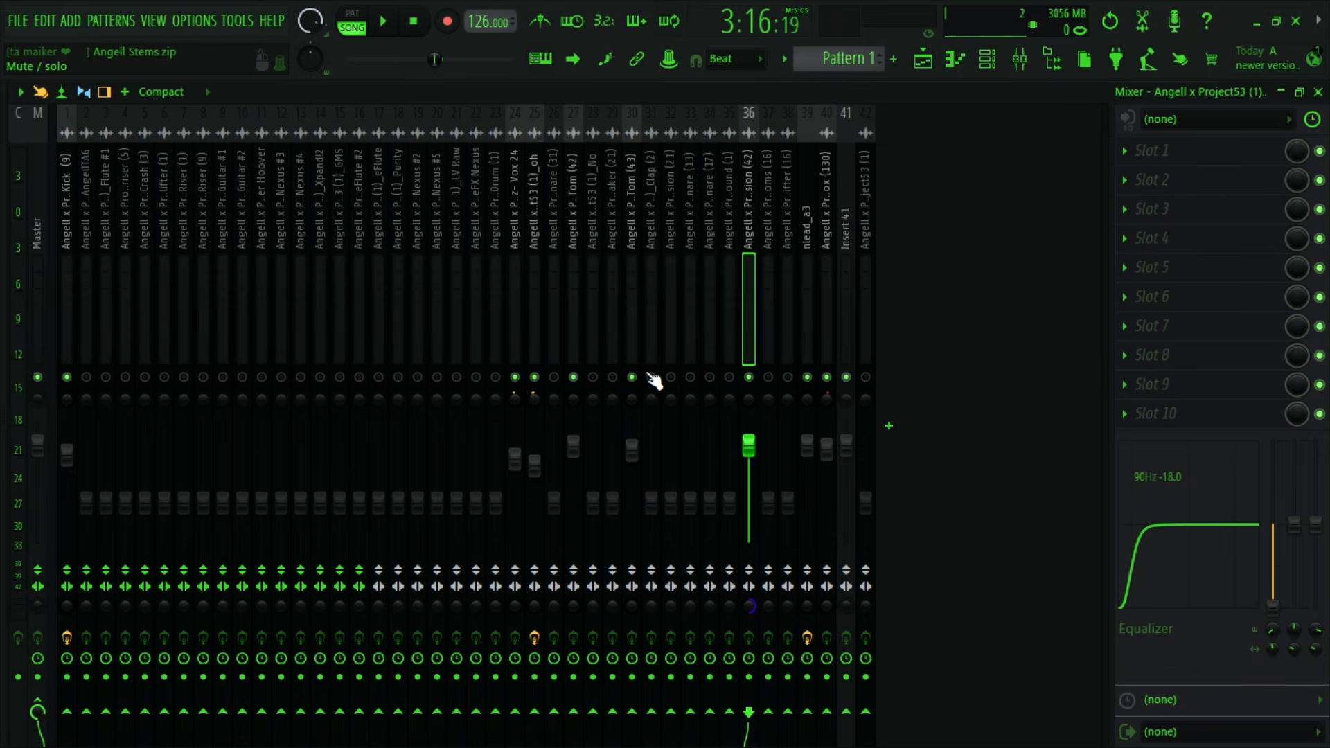
# - Find the GPC - Percussion (21) clip in the playlist and check its channel settings for the assigned mixer track
pyautogui.click(925, 57)
pyautogui.scroll(-5, 833, 398)
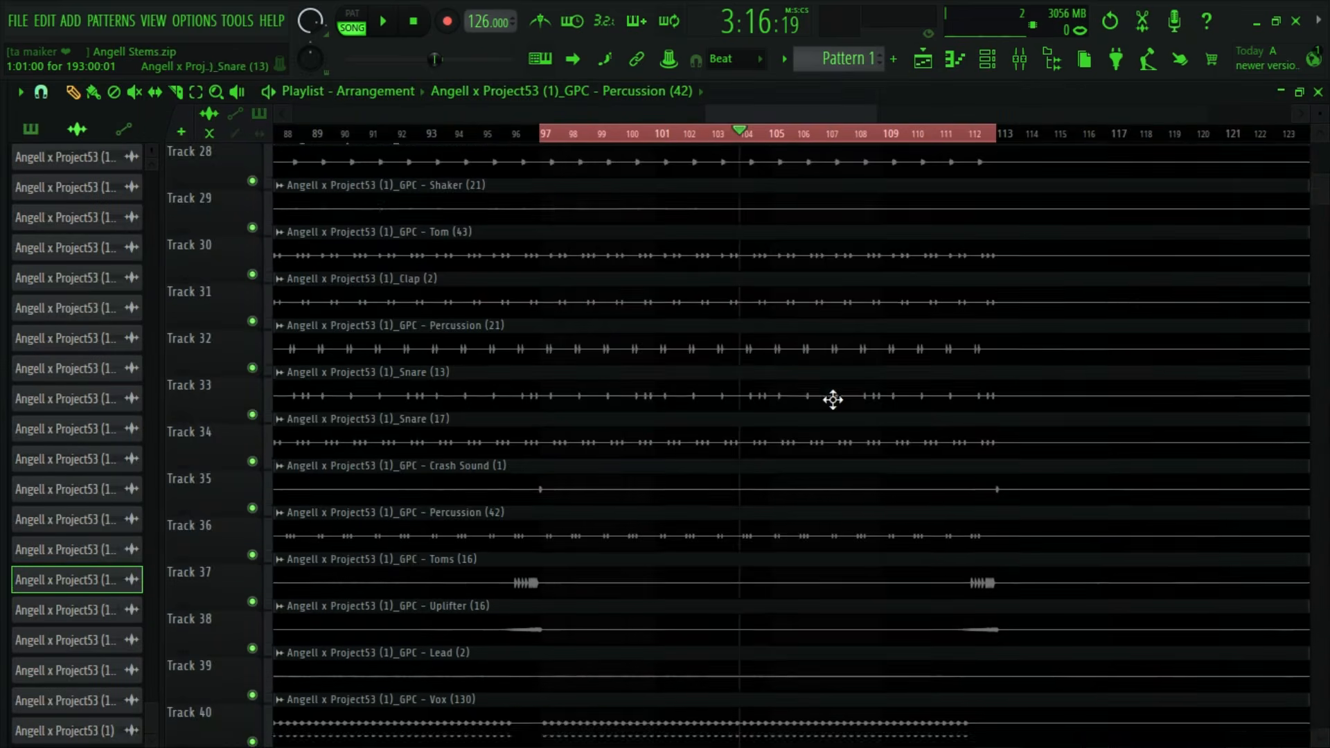
pyautogui.scroll(5, 614, 407)
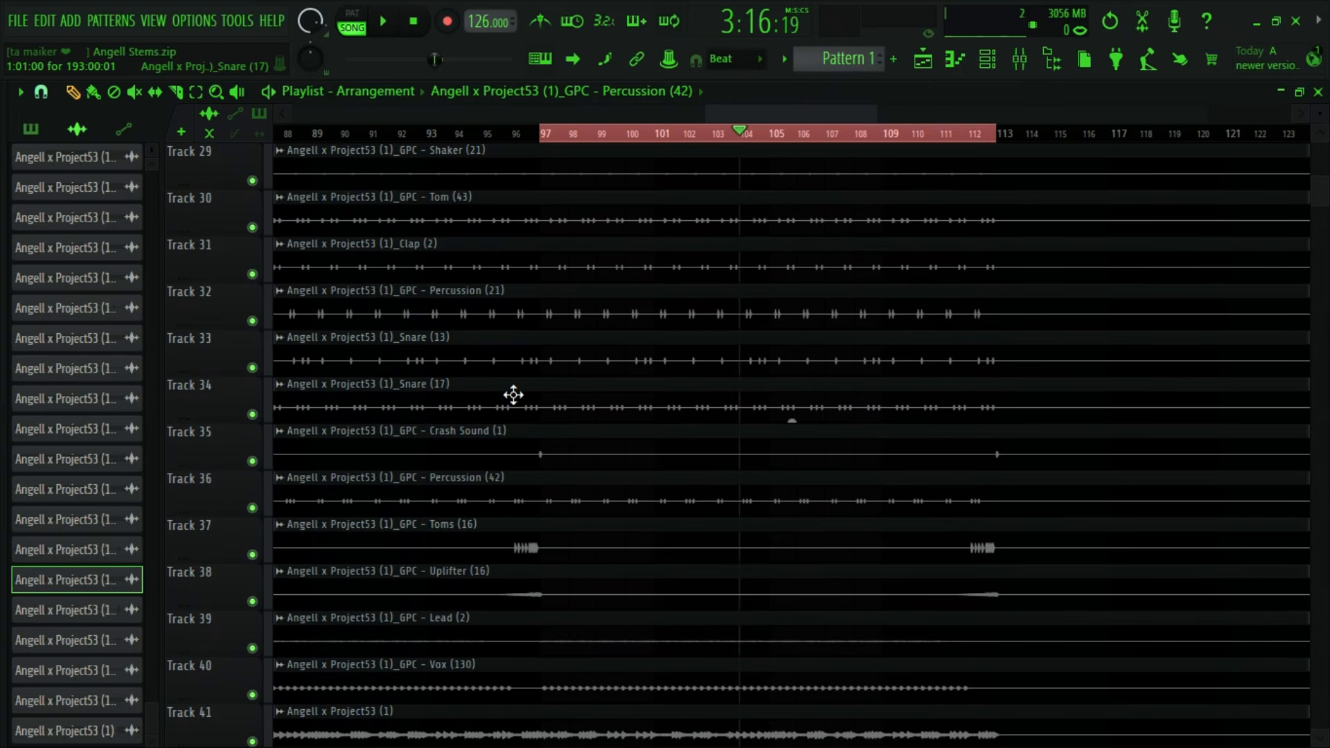
pyautogui.doubleClick(494, 416)
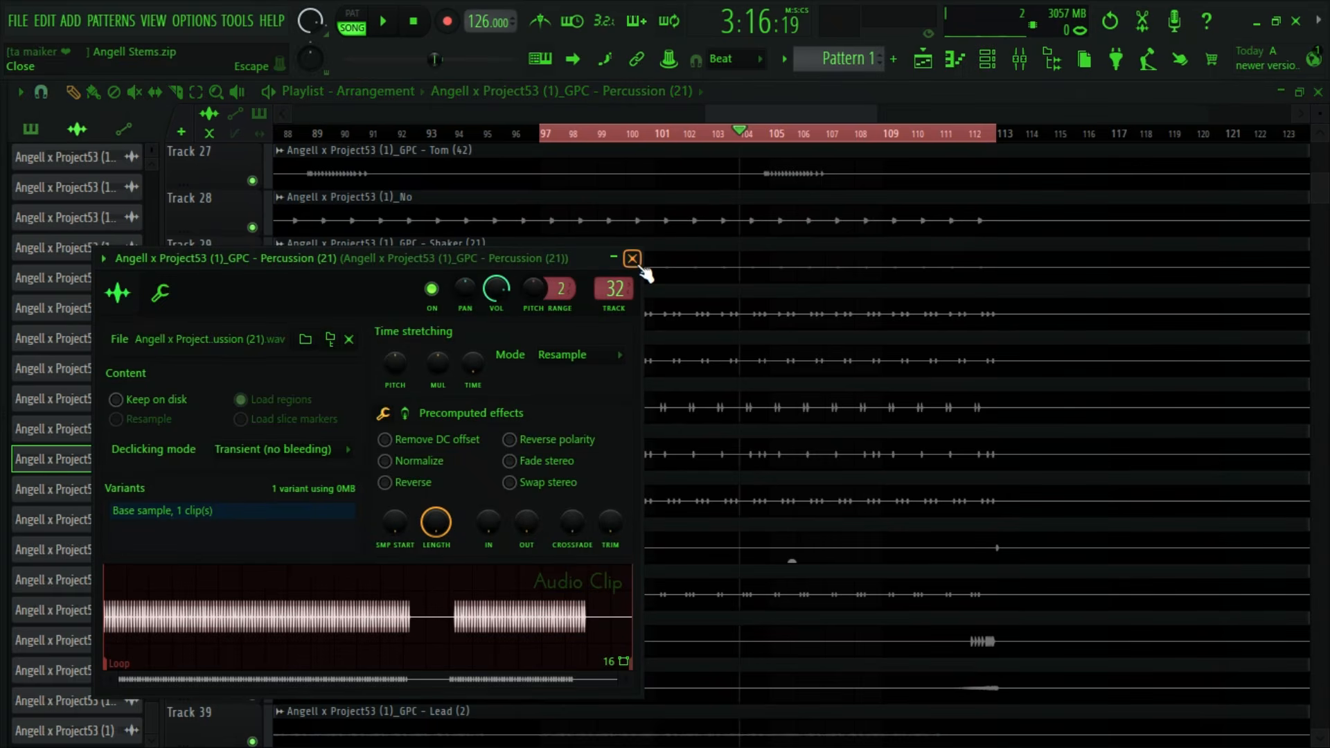
pyautogui.click(627, 260)
# - Unmute Percussion (21) and raise its volume during playback to about the level of the Vox 24 fader
pyautogui.click(1020, 60)
pyautogui.click(671, 378)
pyautogui.press('space')
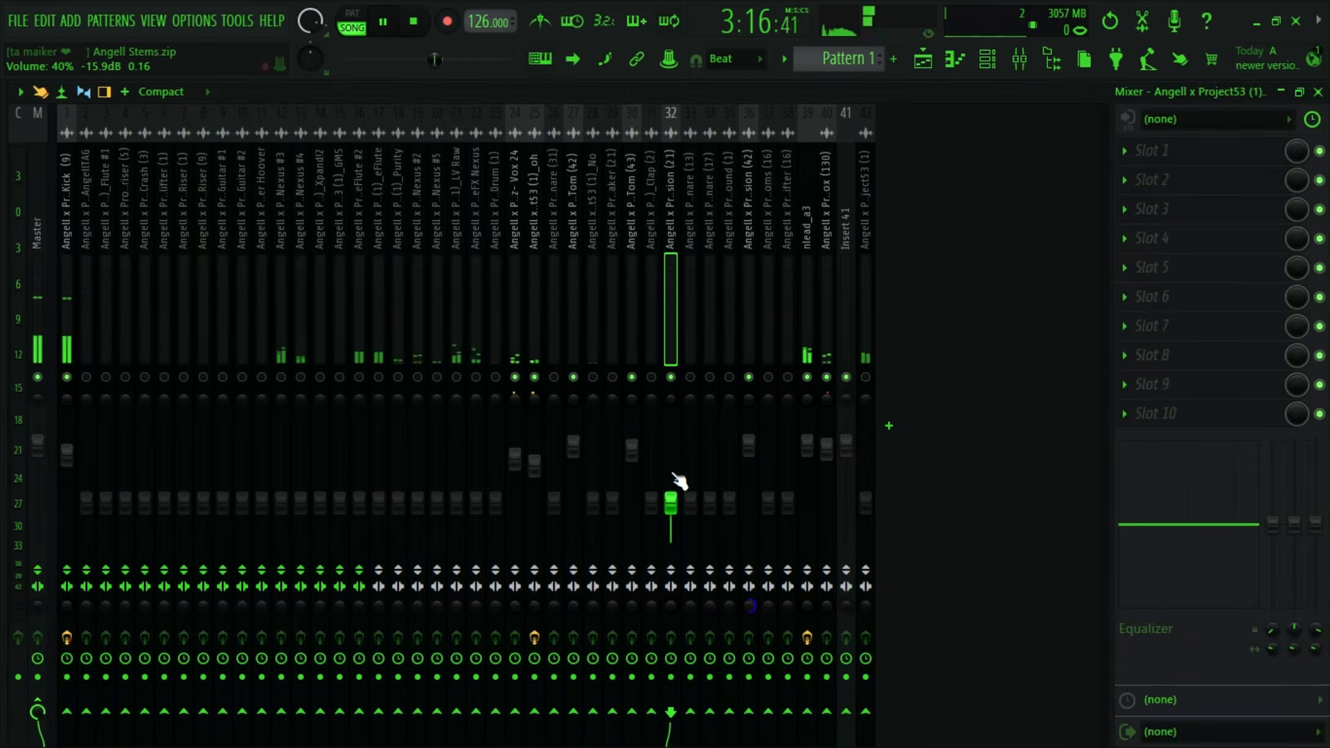
pyautogui.moveTo(671, 501); pyautogui.dragTo(671, 460)
pyautogui.press('space')
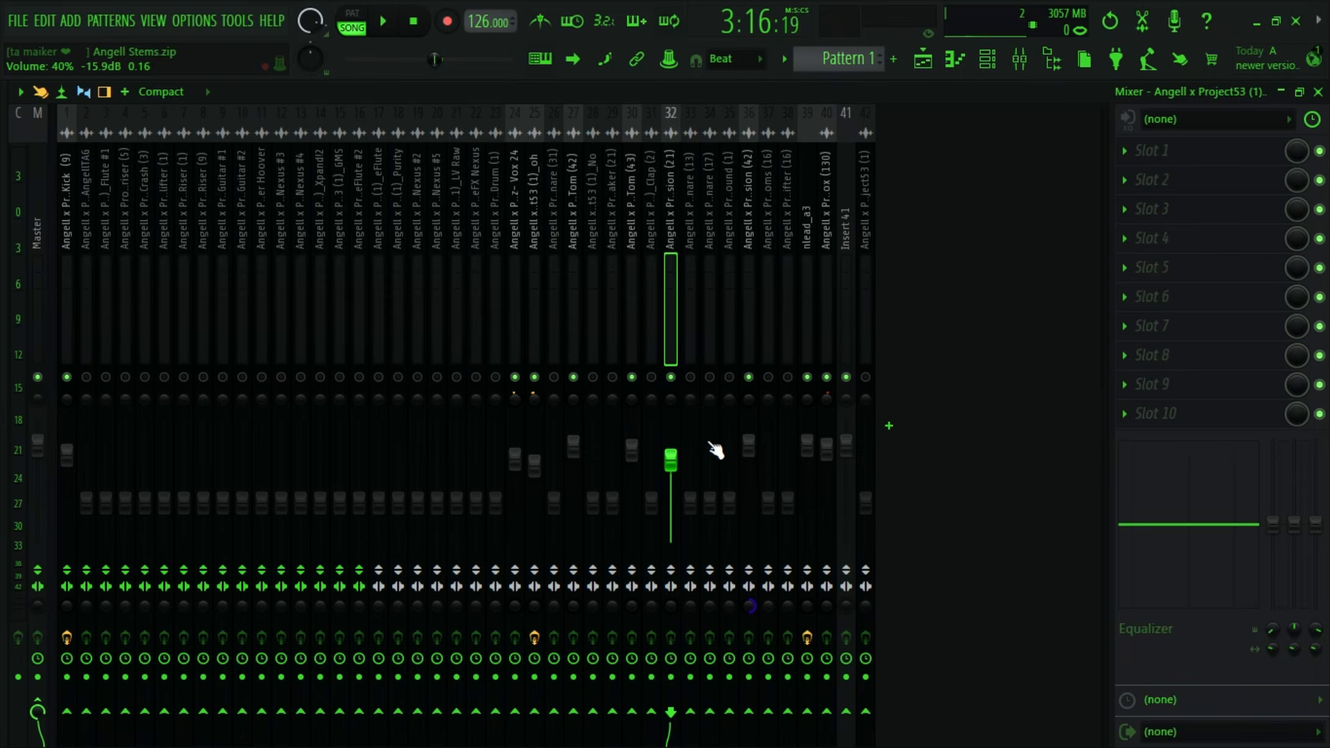
# - Audition the looped section while comparing the Percussion (21) and Percussion (42) mixer tracks
pyautogui.click(629, 272)
pyautogui.click(669, 276)
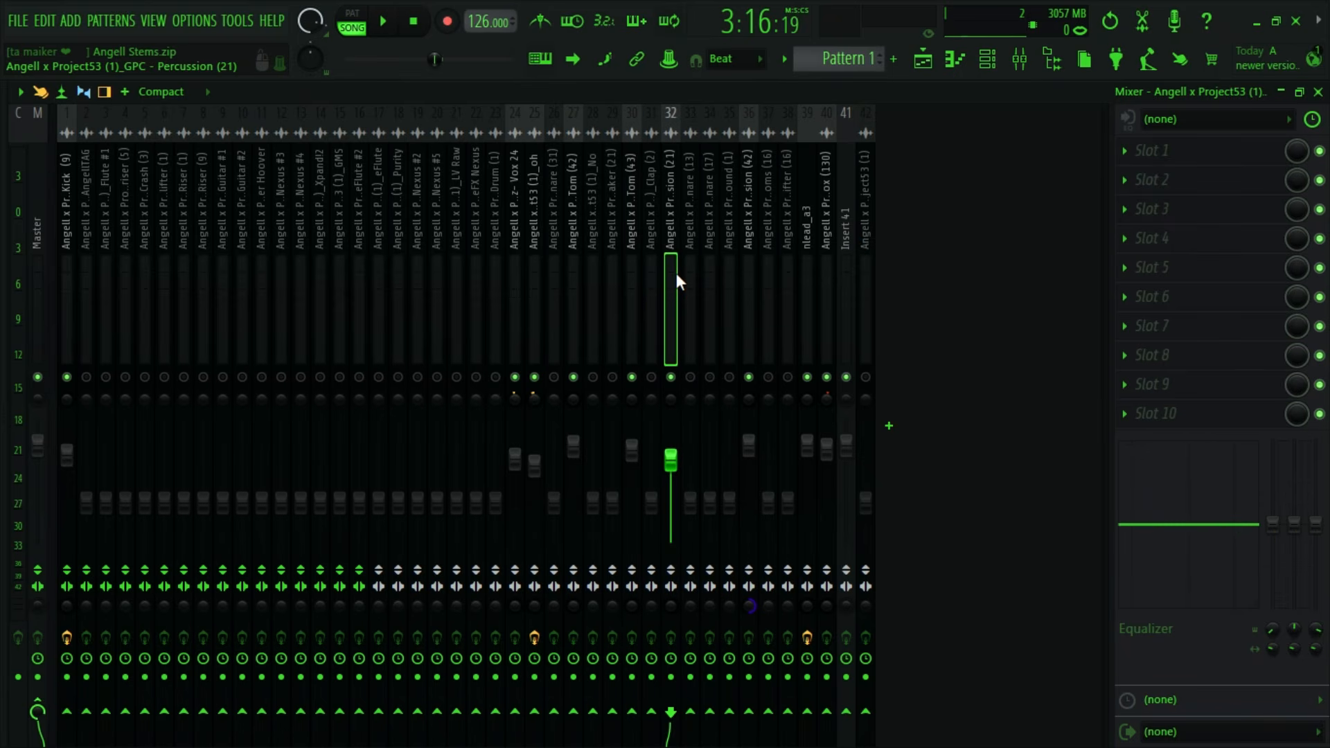
pyautogui.press('space')
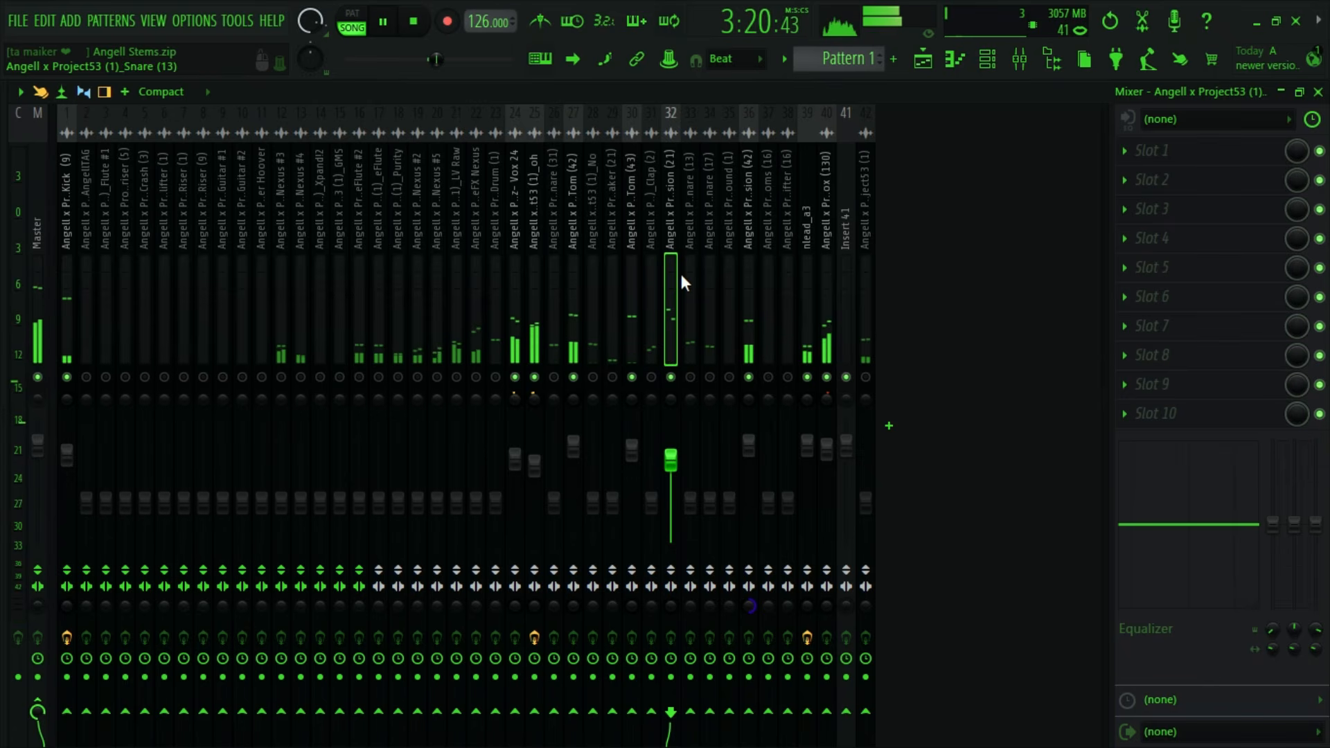
pyautogui.press('space')
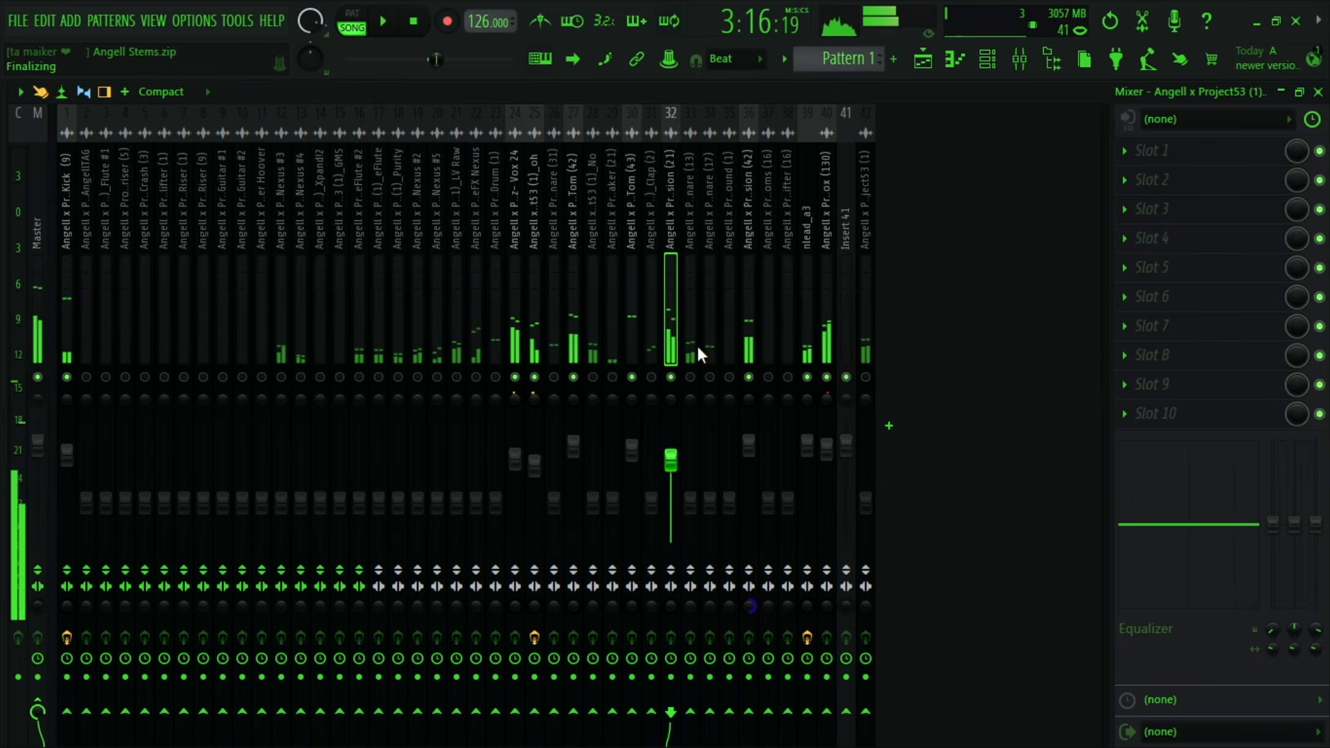
pyautogui.click(751, 327)
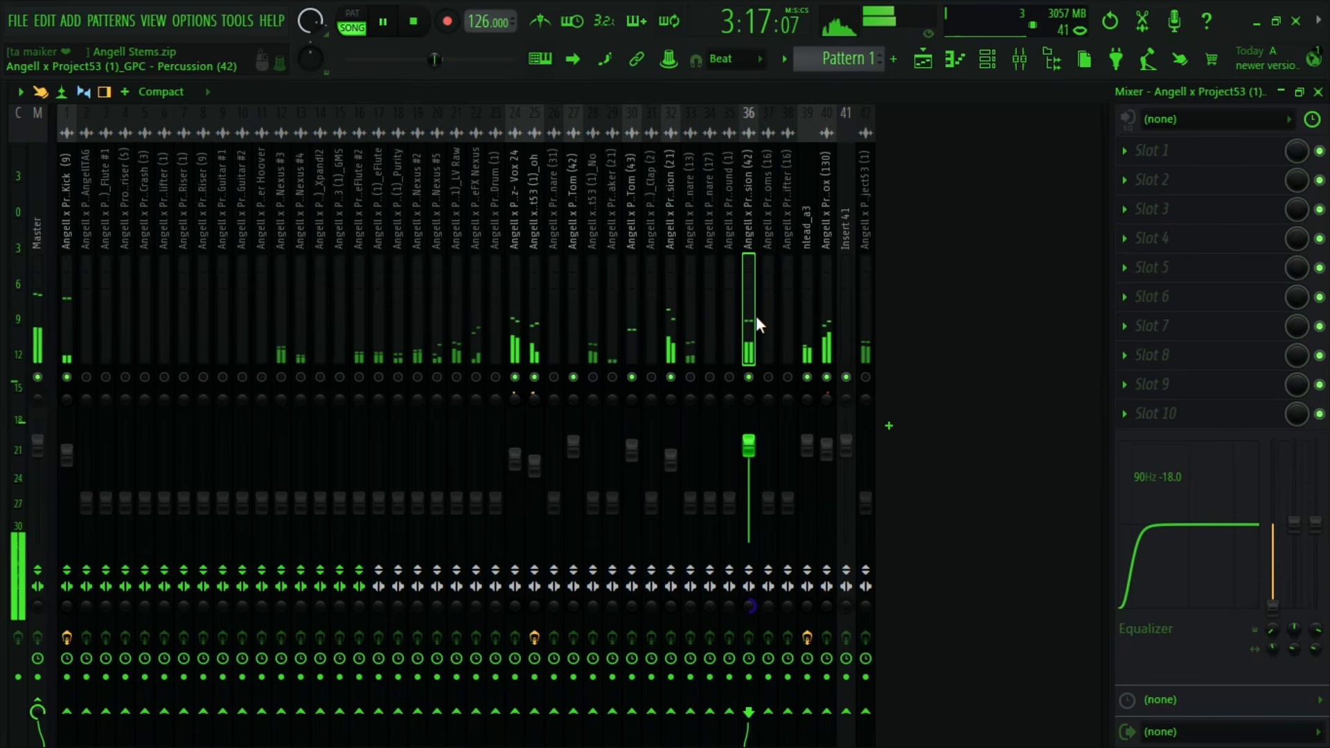
pyautogui.press('space')
pyautogui.press('space')
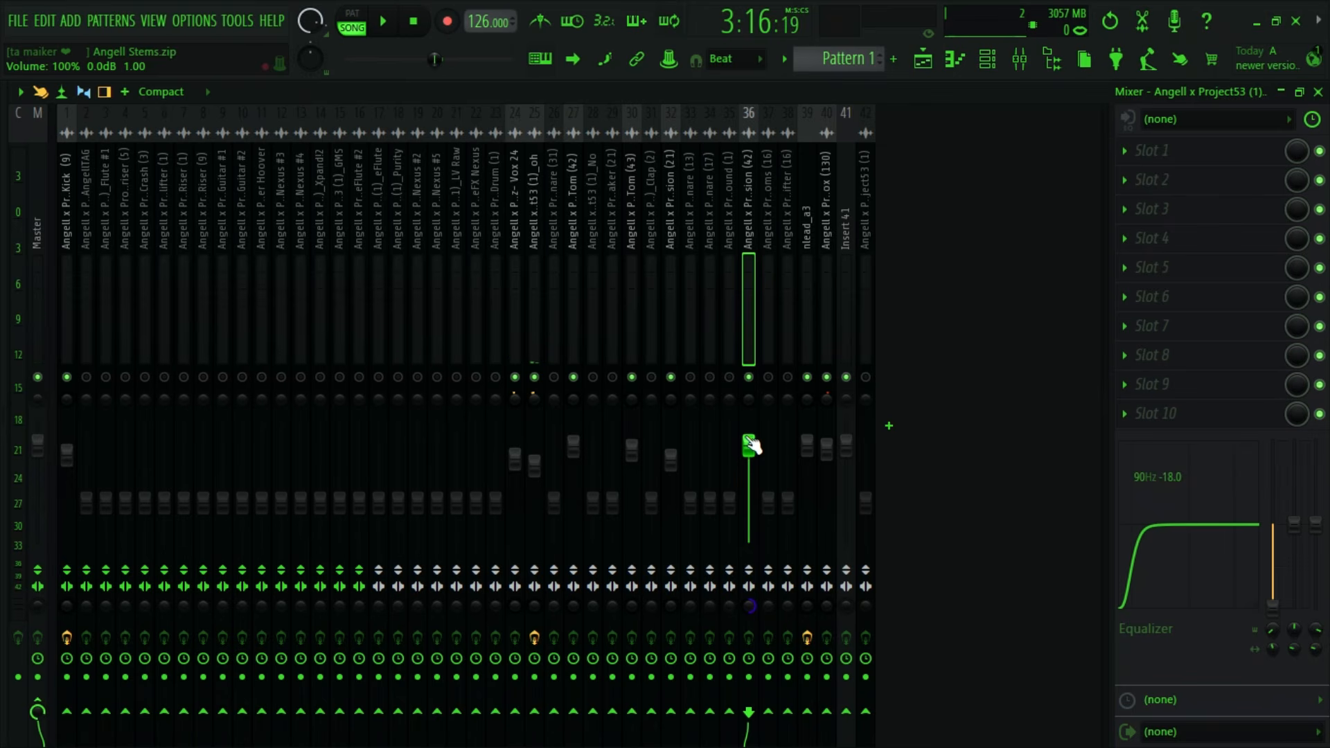
# - Compare the looped section with Percussion (42) muted and unmuted
pyautogui.press('space')
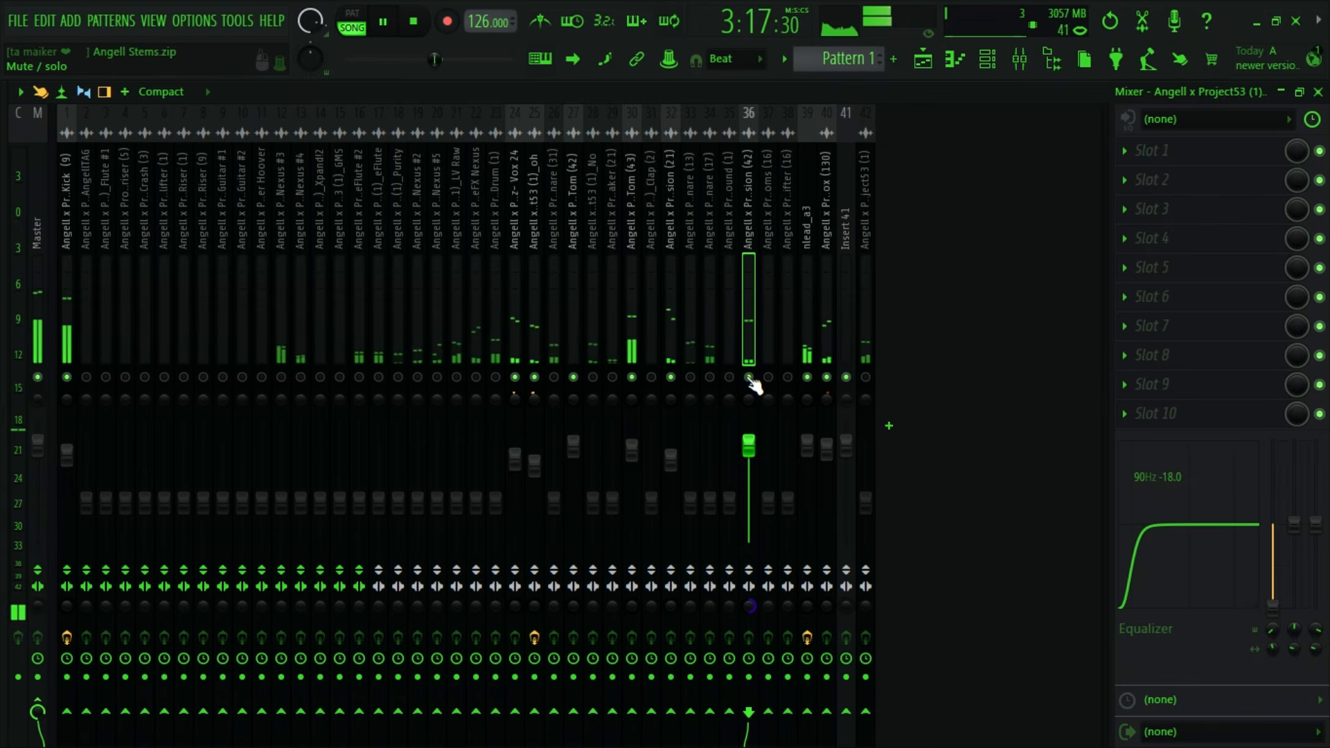
pyautogui.press('space')
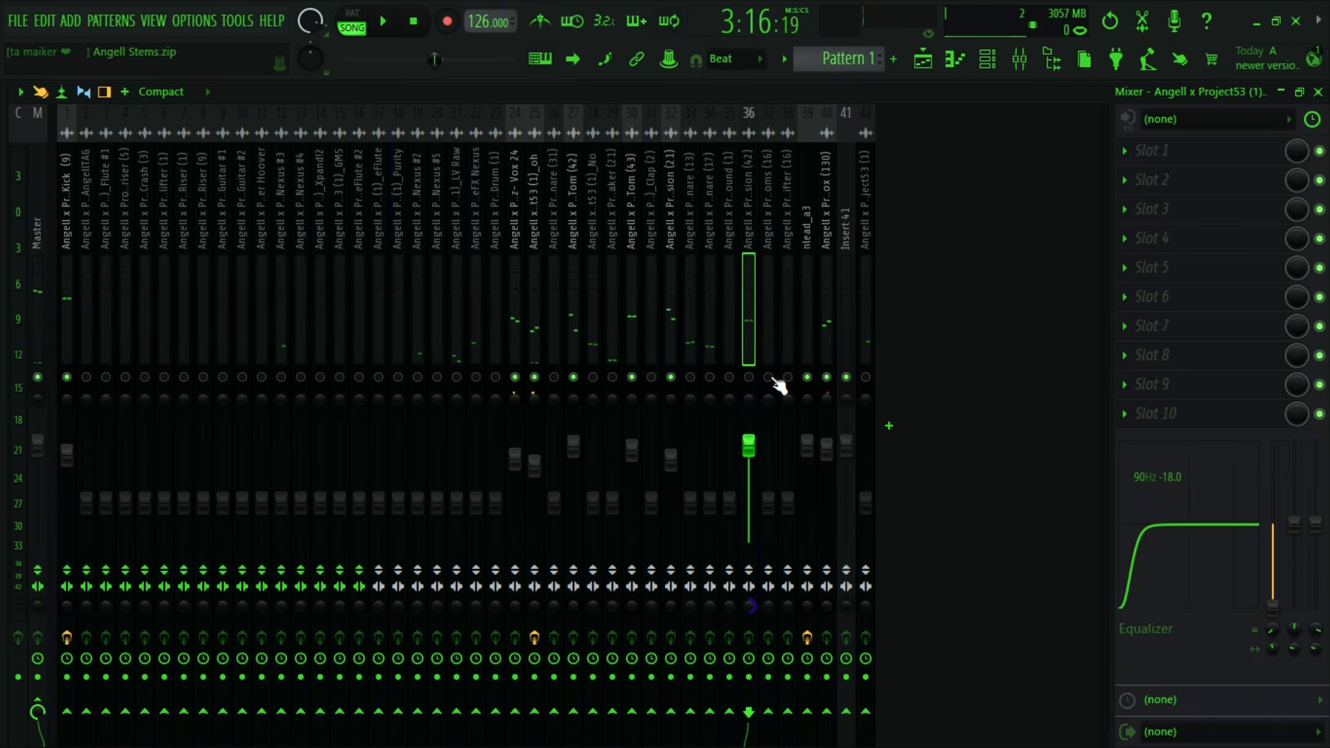
pyautogui.press('space')
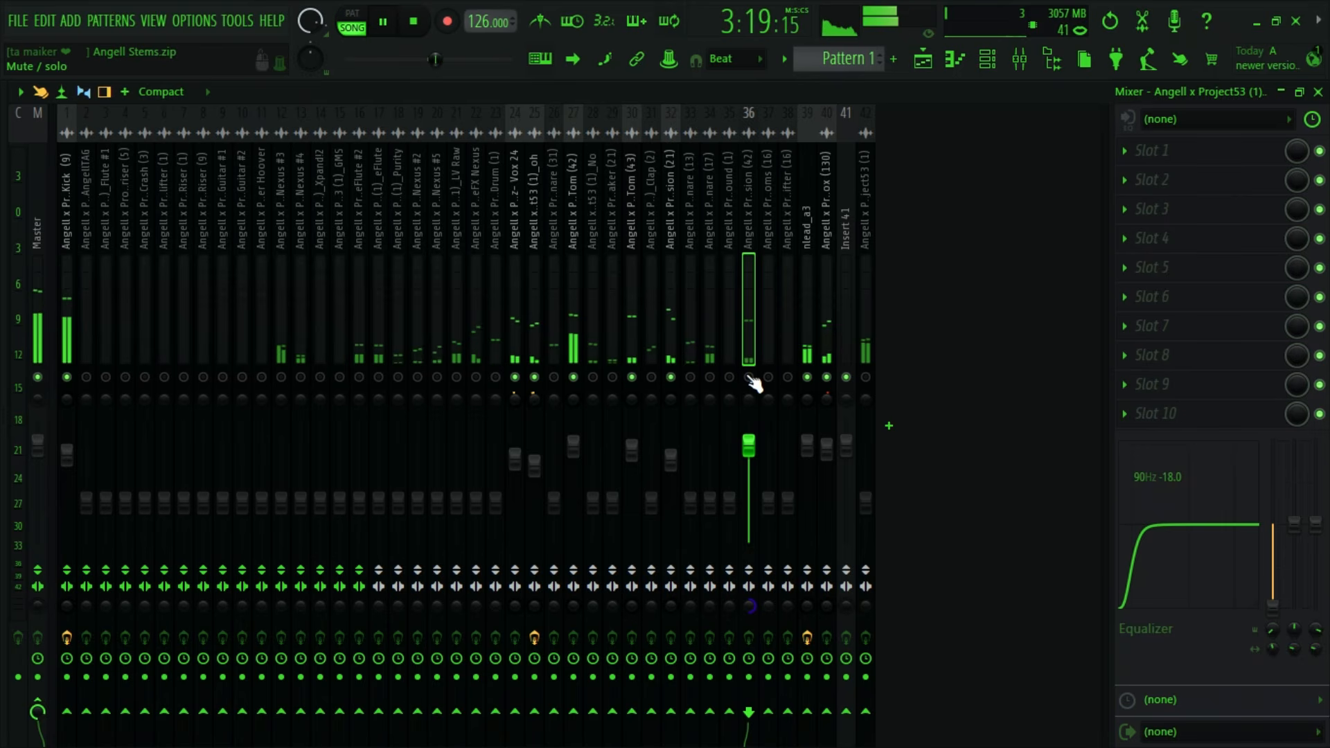
pyautogui.click(749, 378)
# - Mute Percussion (21), audition the loop without it, and unmute it to compare during playback
pyautogui.click(672, 378)
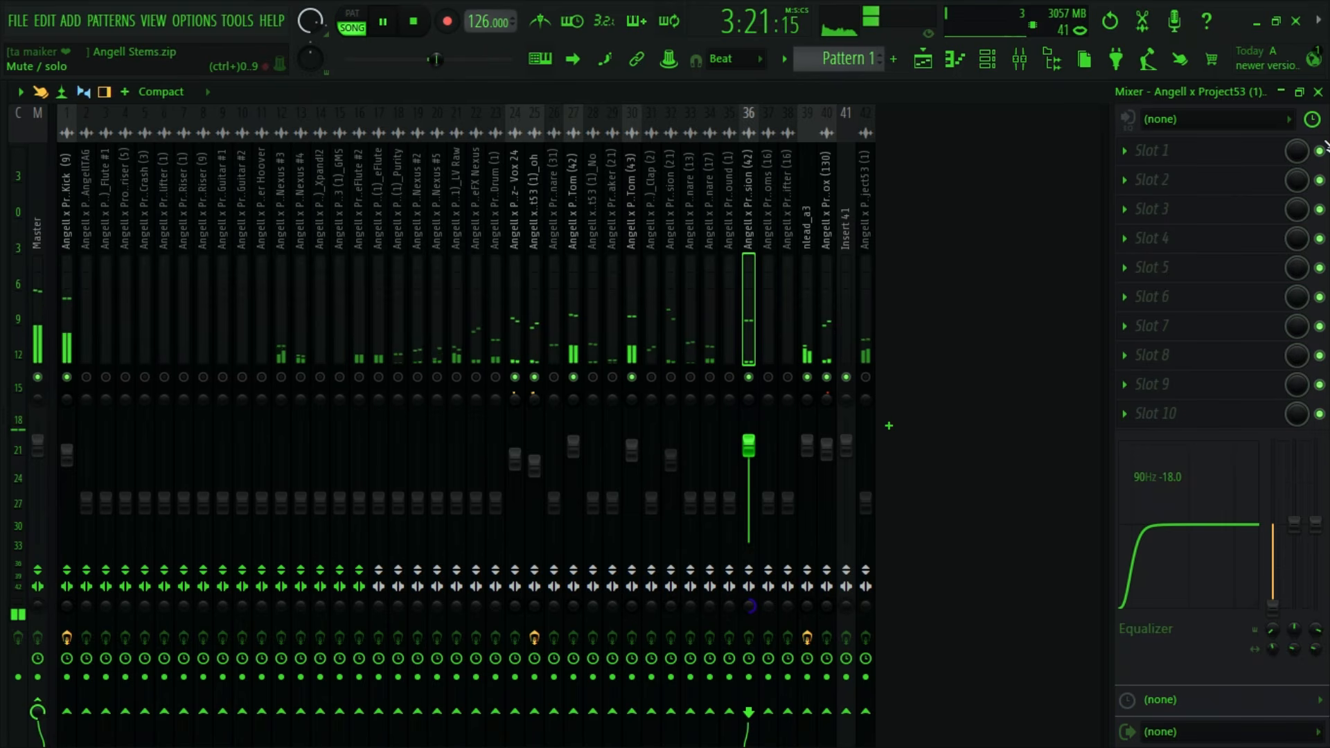
pyautogui.press('space')
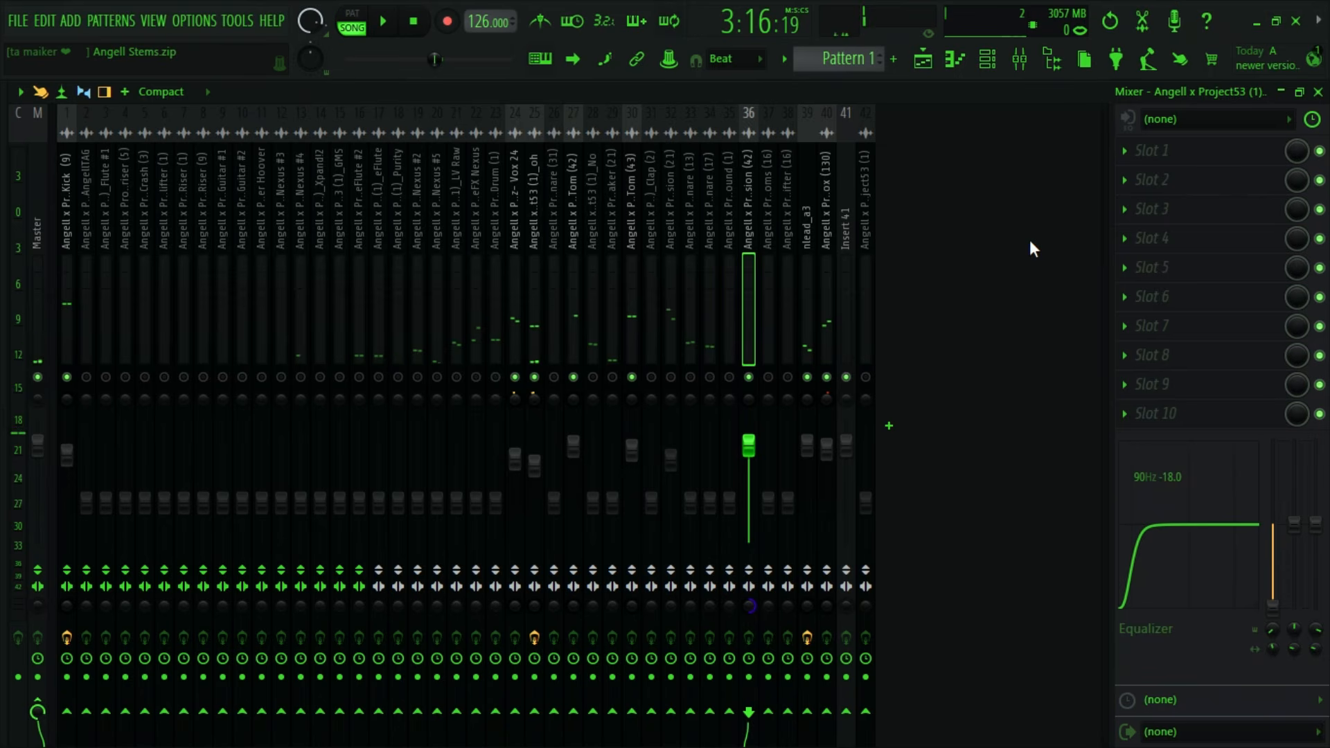
pyautogui.press('space')
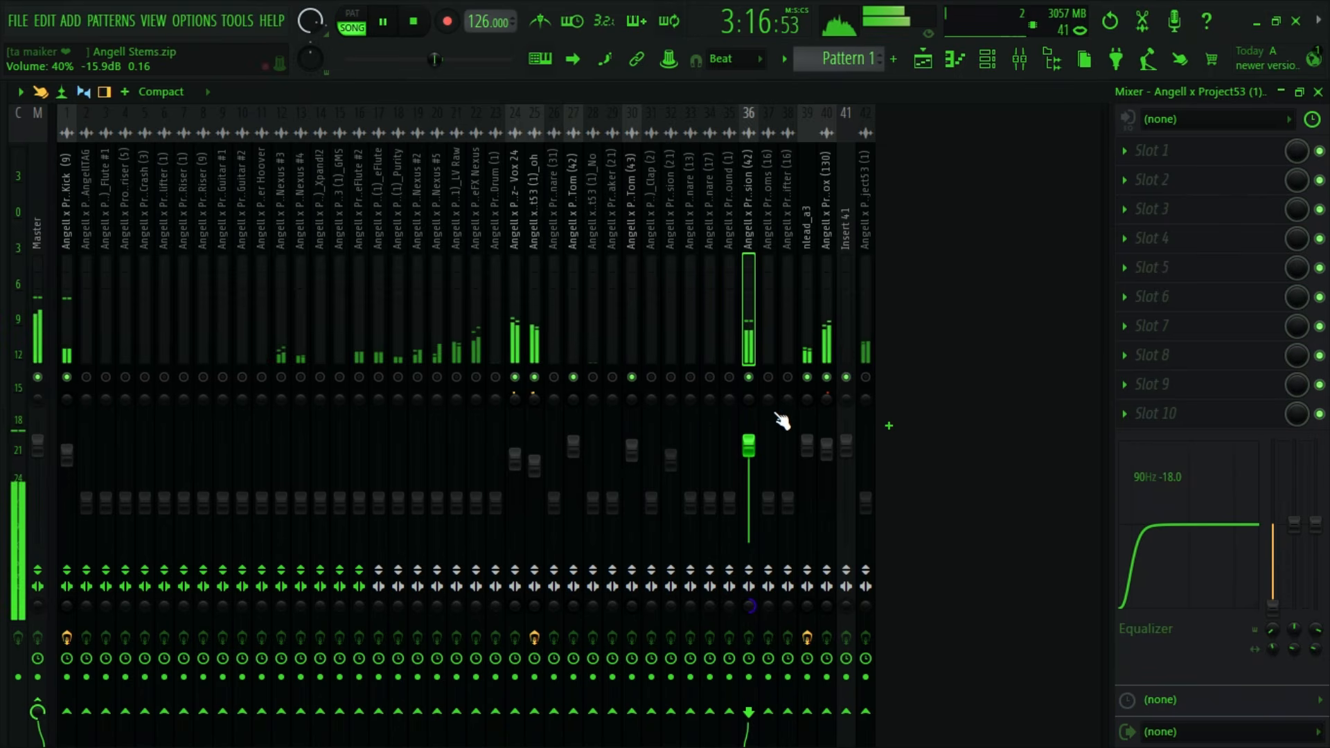
pyautogui.press('space')
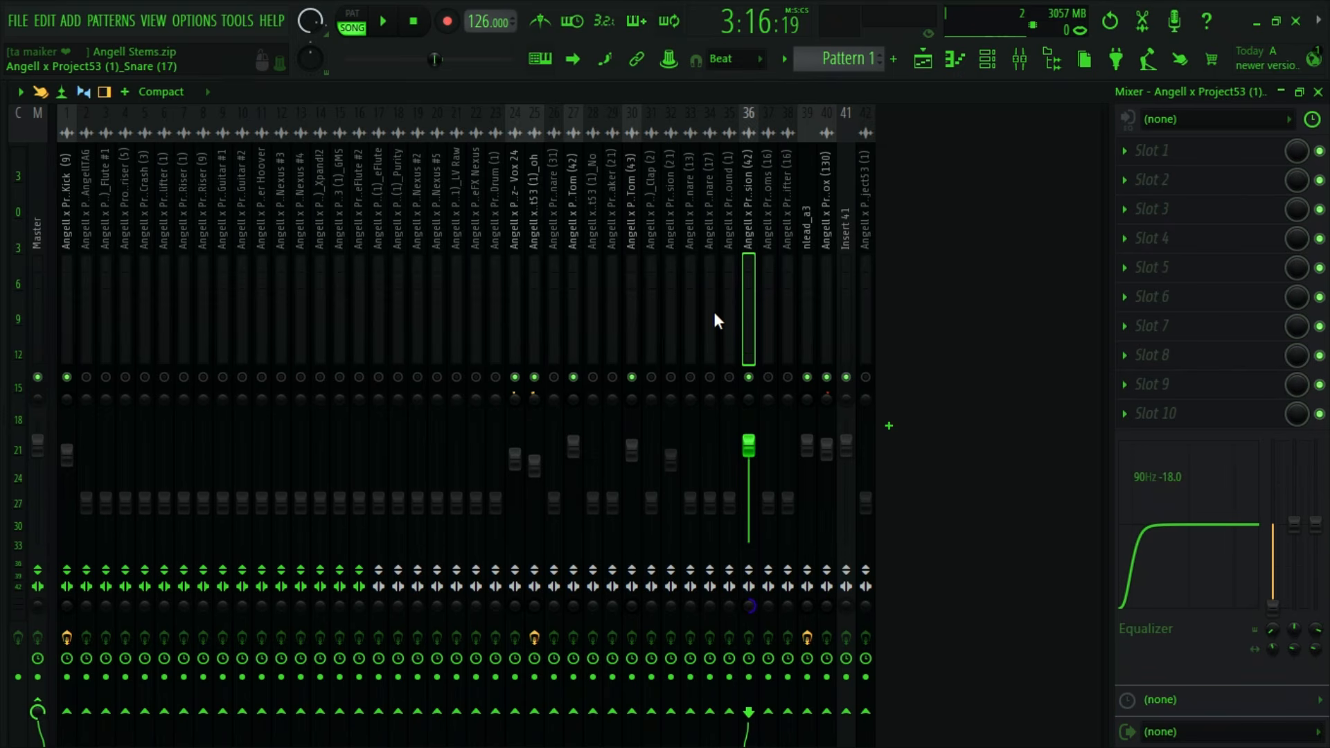
pyautogui.press('space')
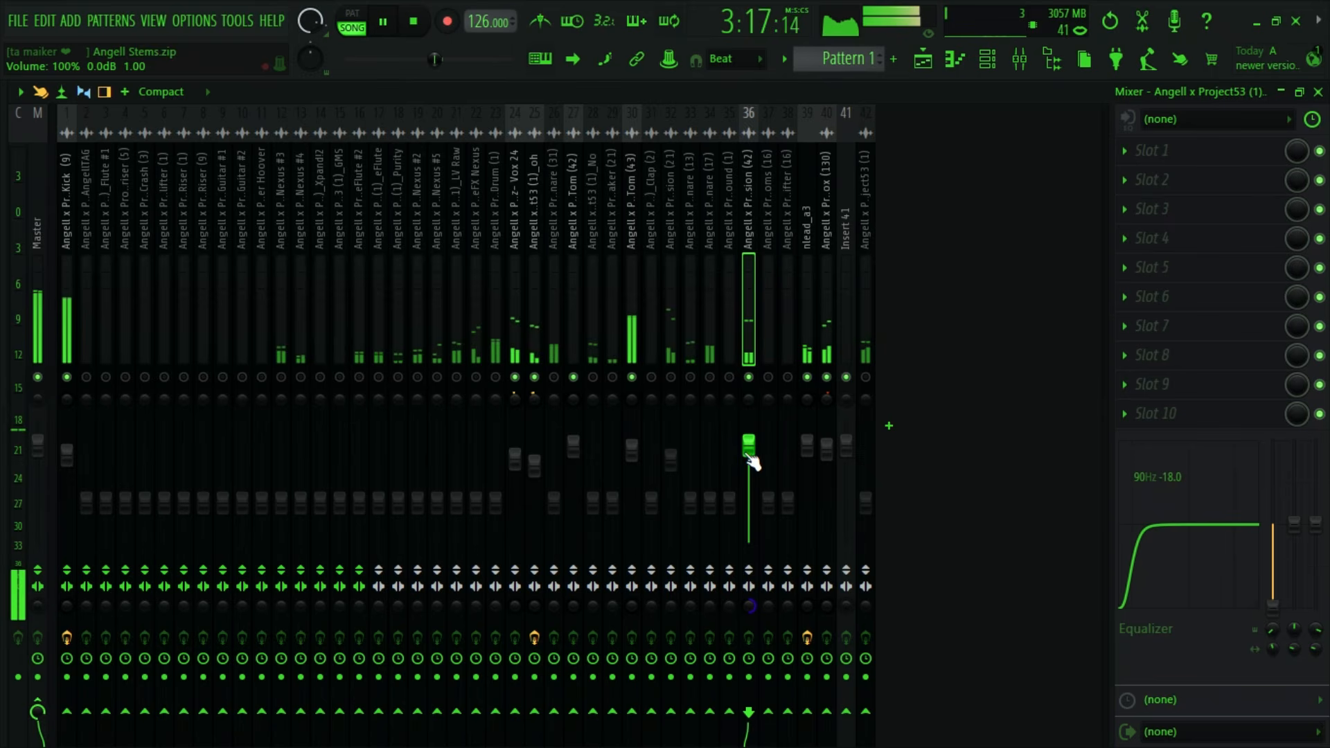
pyautogui.press('space')
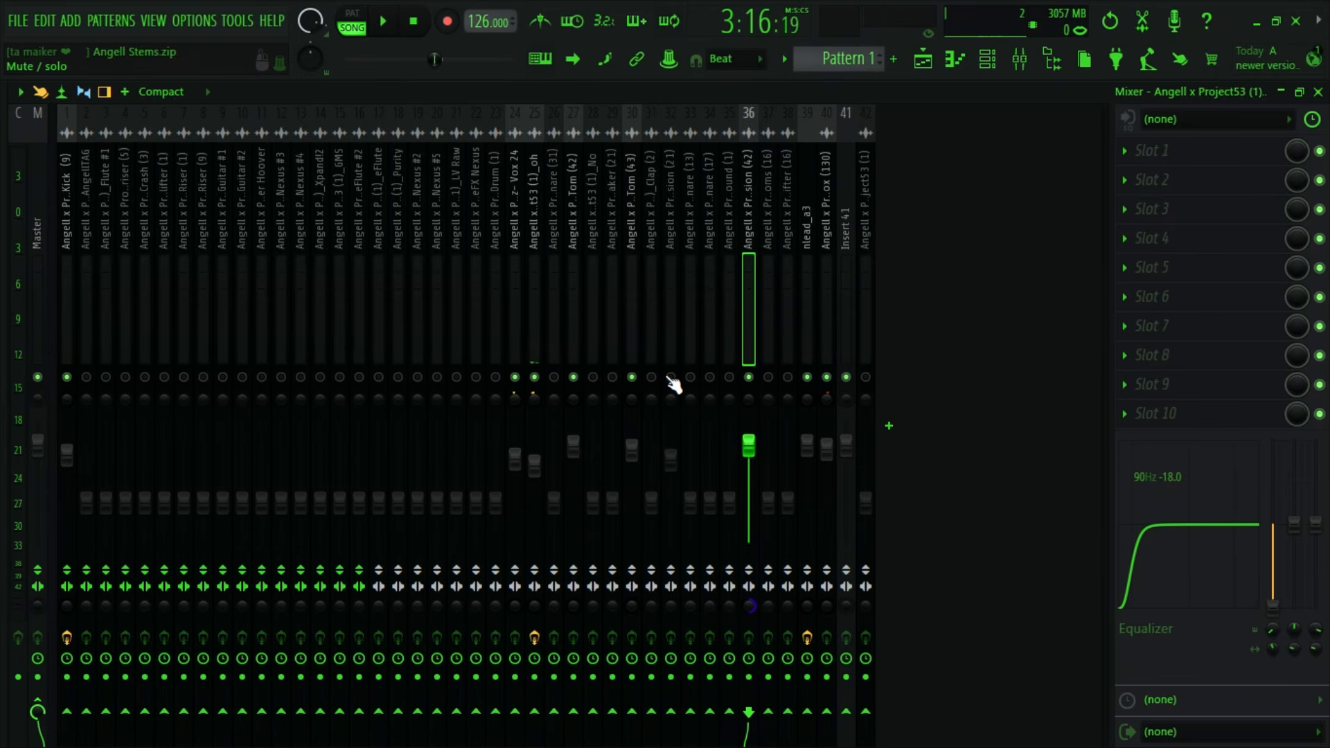
pyautogui.press('space')
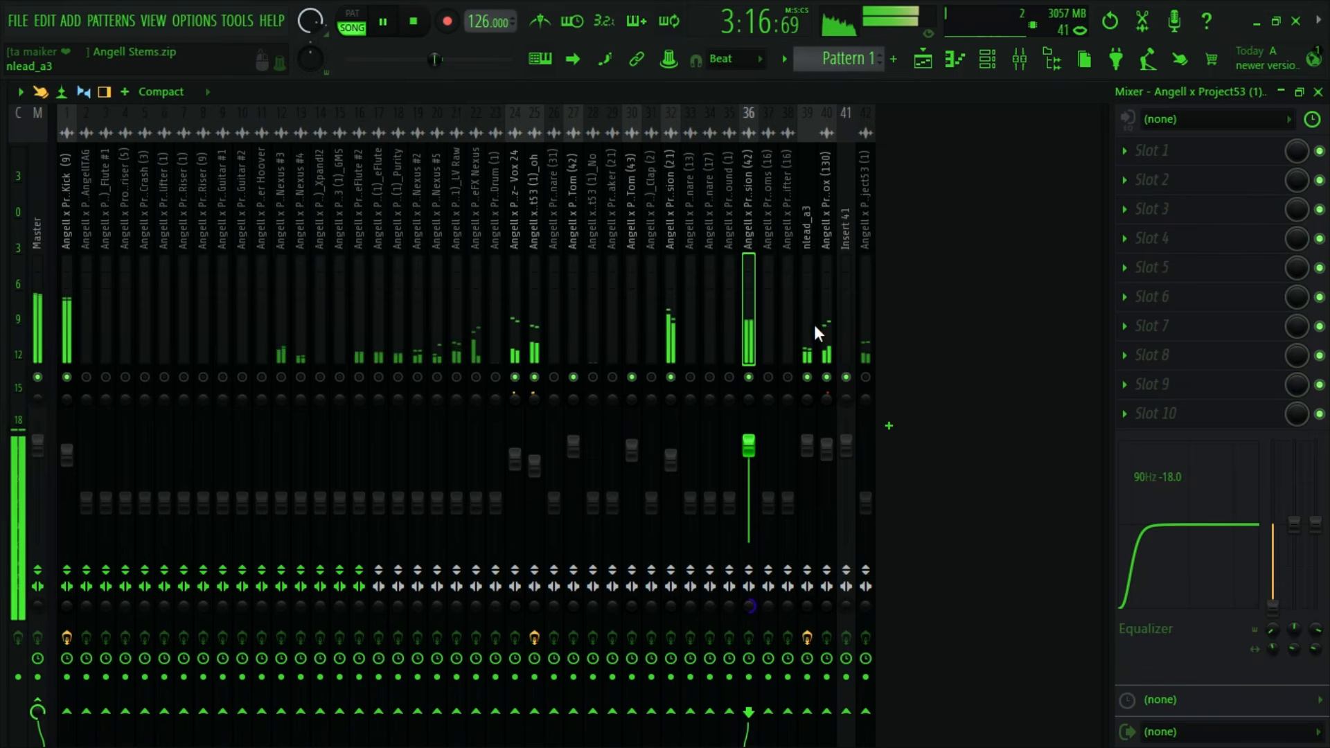
# - Stop playback, locate the "No" clip in the playlist, and select its mixer track 28
pyautogui.click(924, 66)
pyautogui.press('space')
pyautogui.scroll(-3, 697, 494)
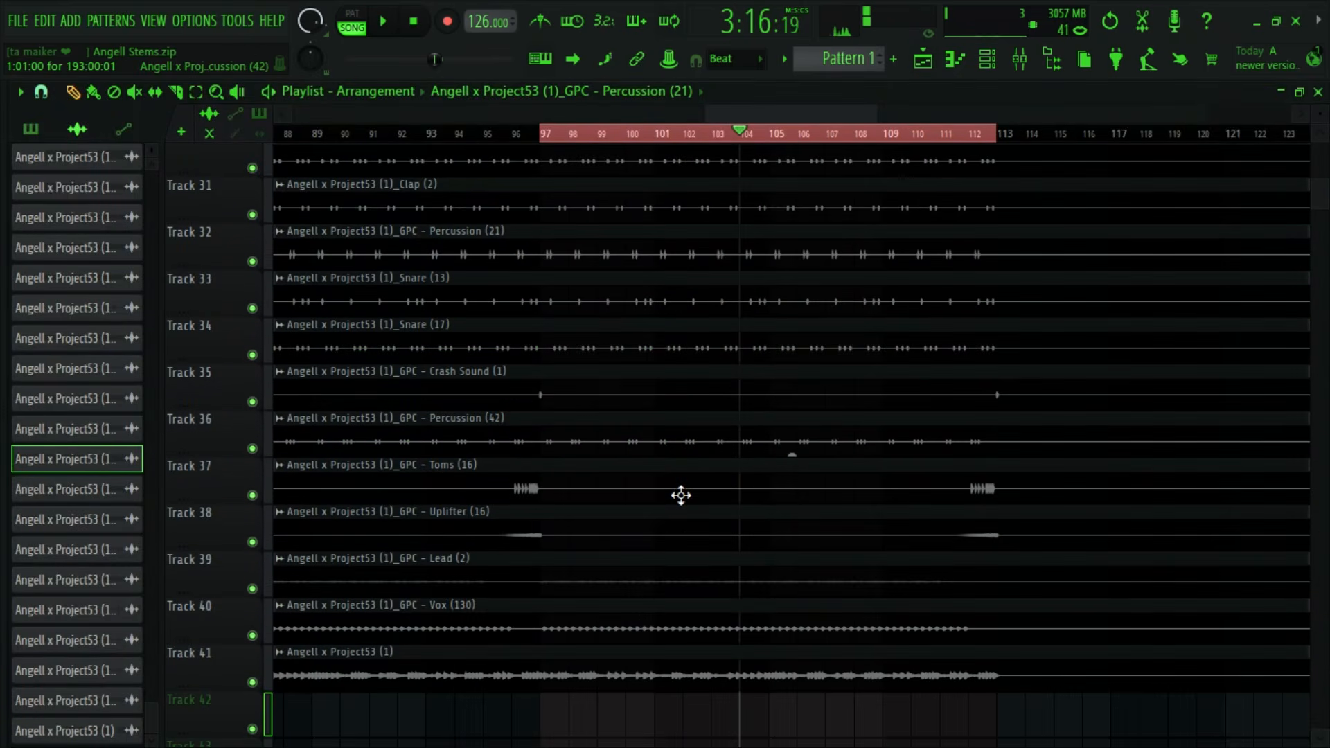
pyautogui.scroll(5, 614, 476)
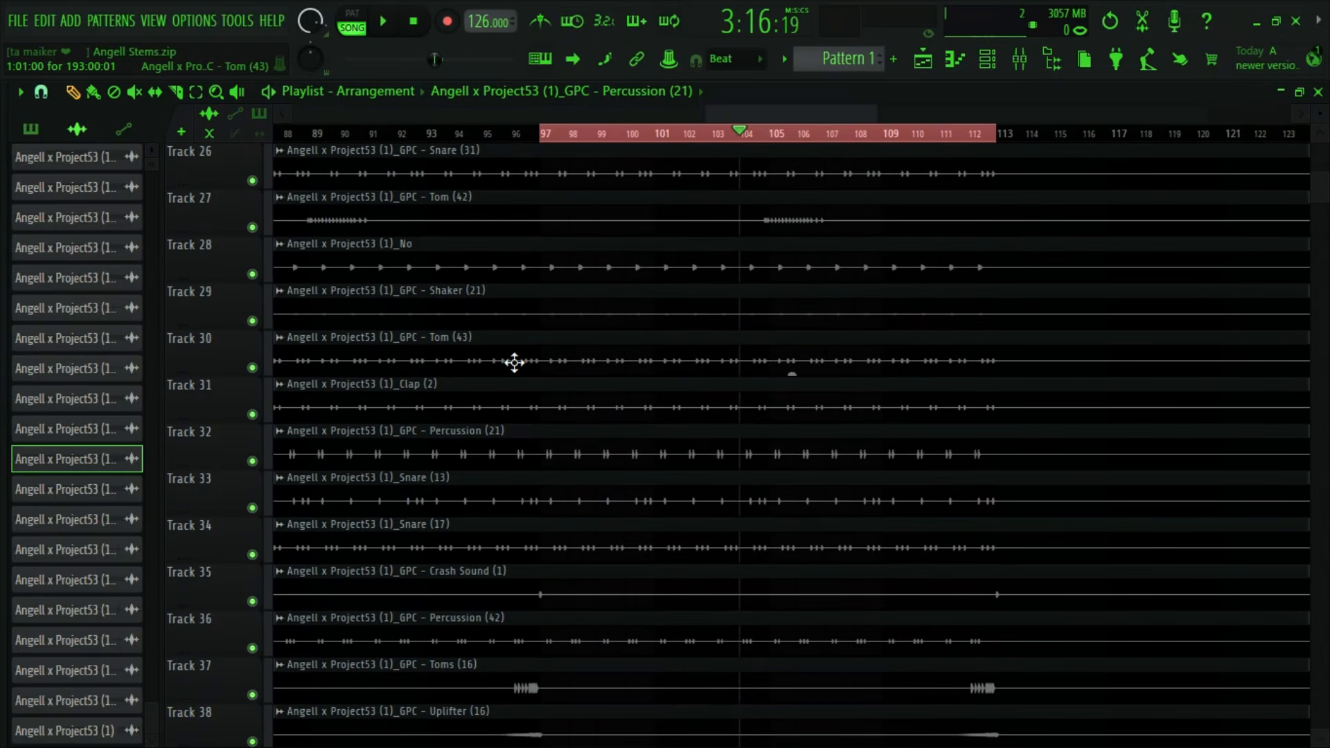
pyautogui.scroll(3, 514, 362)
pyautogui.doubleClick(508, 388)
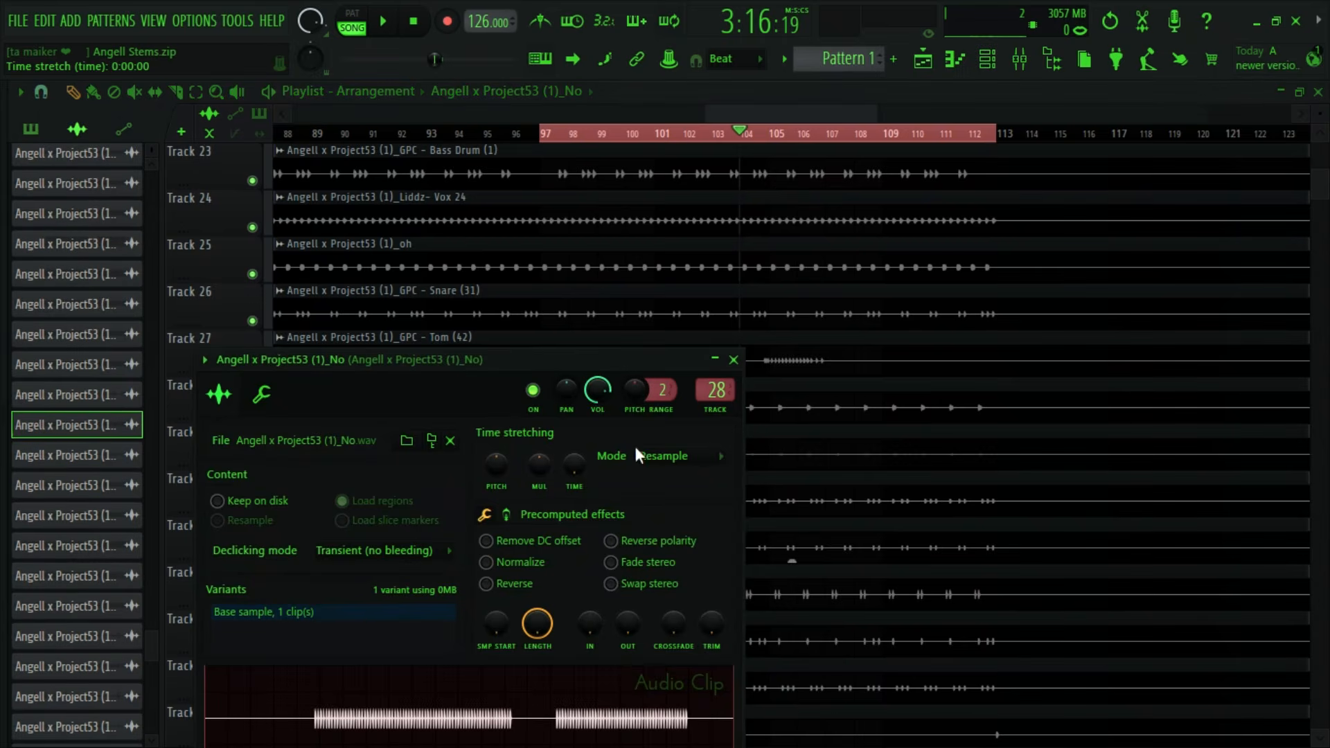
pyautogui.click(734, 360)
pyautogui.scroll(8, 758, 133)
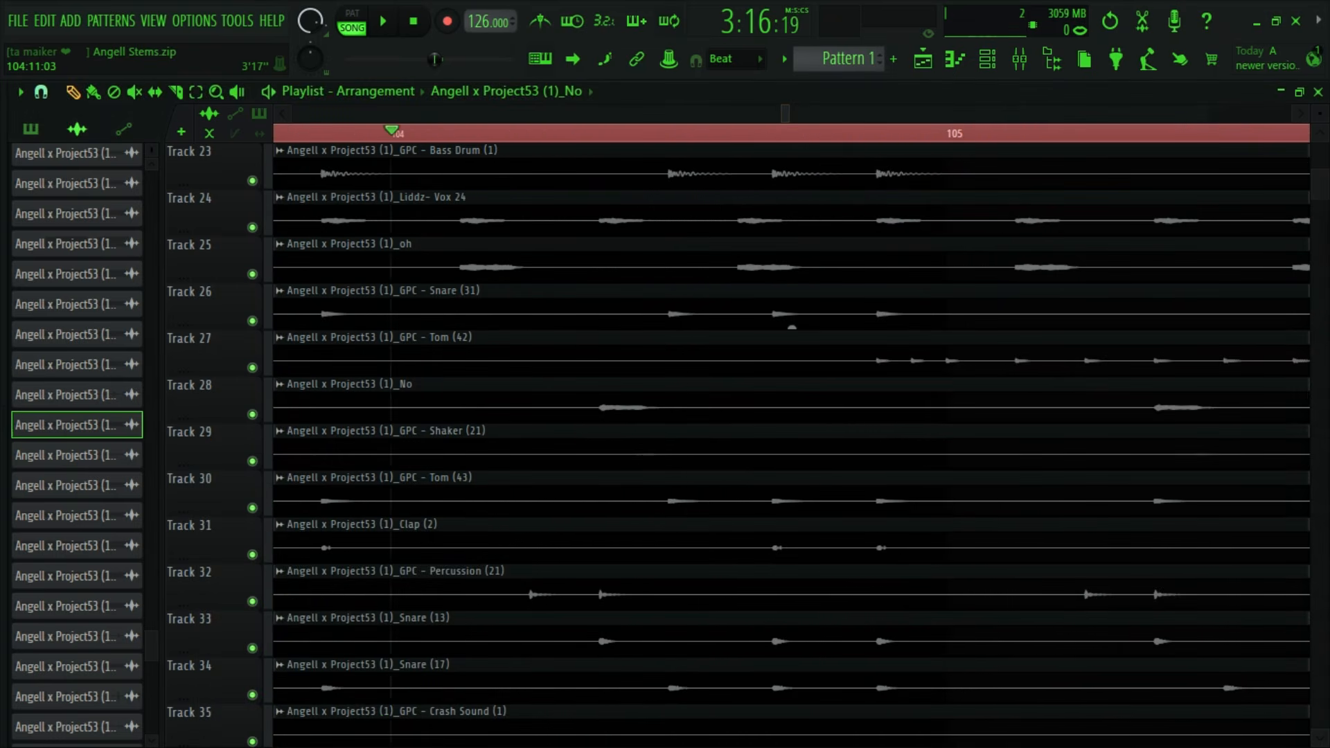
pyautogui.scroll(-8, 765, 118)
pyautogui.doubleClick(713, 409)
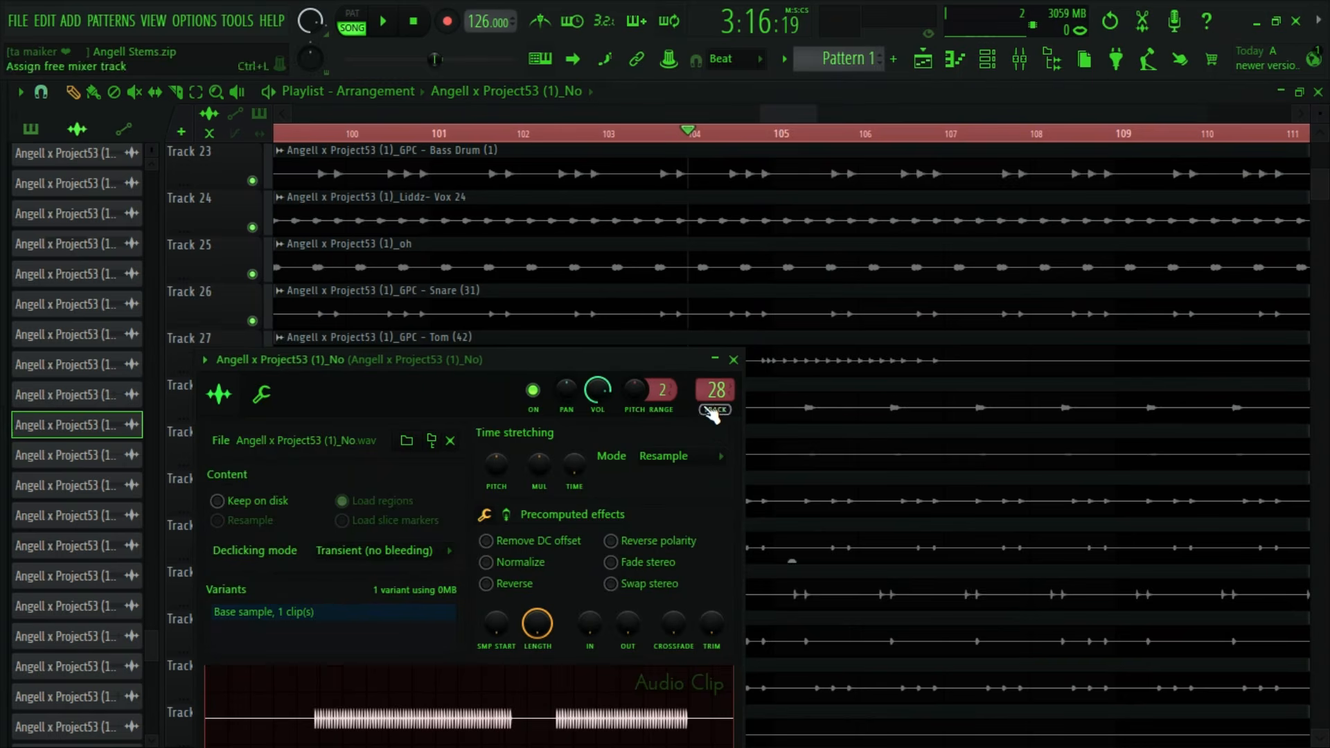
pyautogui.click(734, 360)
pyautogui.click(1020, 59)
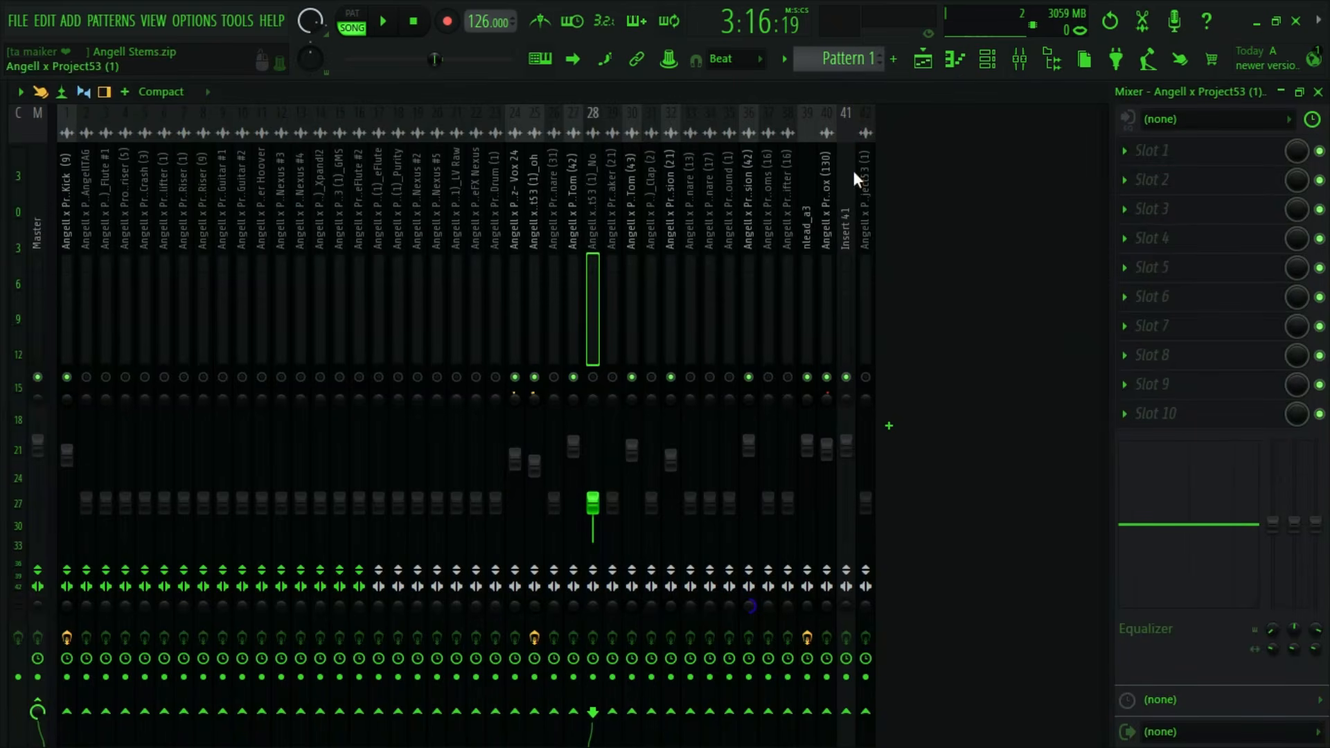
# - Unmute the No mixer track and set its volume to about 85% while auditioning the loop
pyautogui.moveTo(609, 514); pyautogui.dragTo(581, 420)
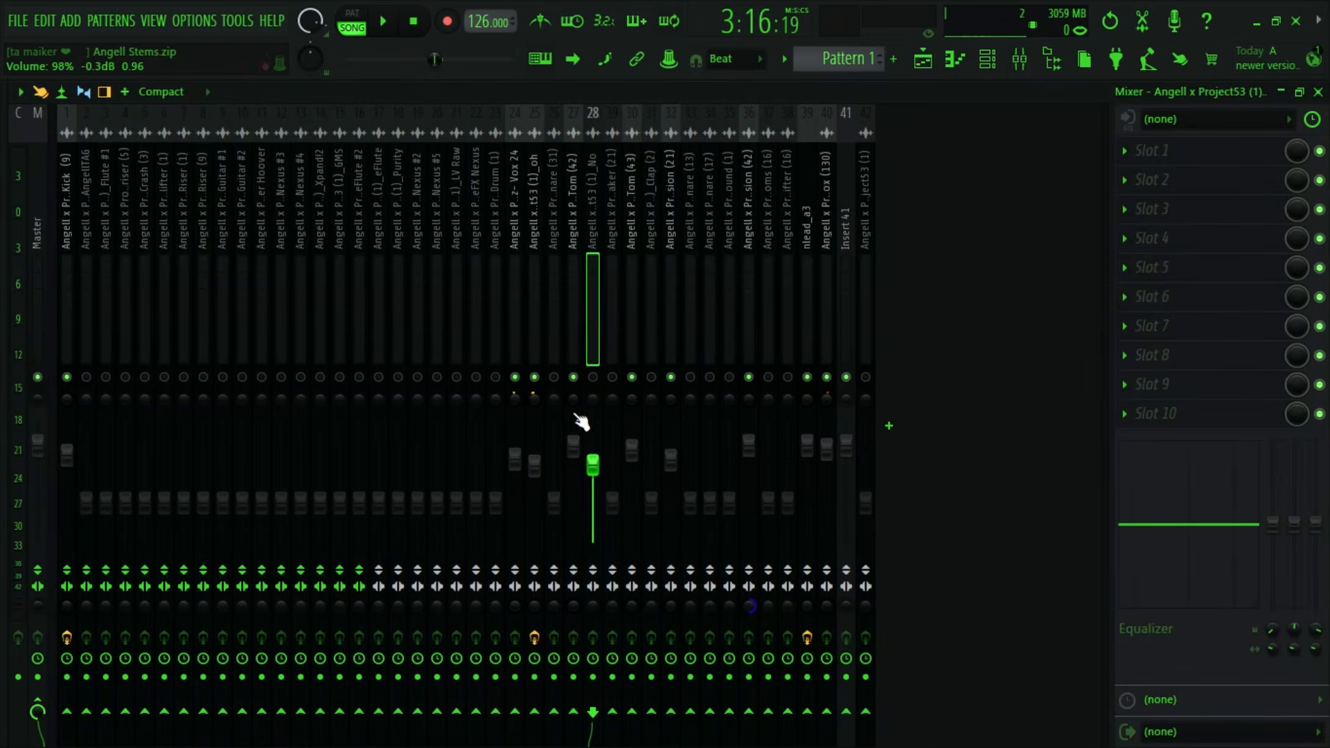
pyautogui.press('space')
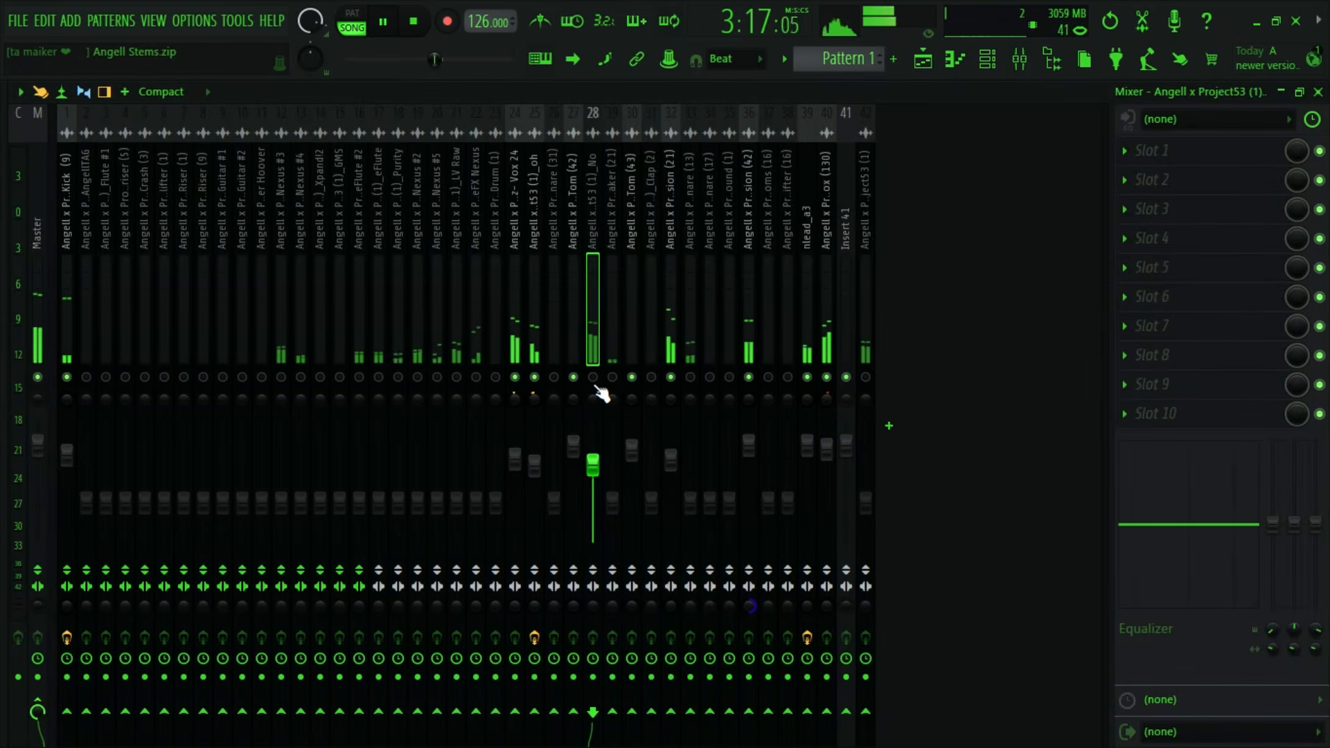
pyautogui.moveTo(600, 466); pyautogui.dragTo(593, 459)
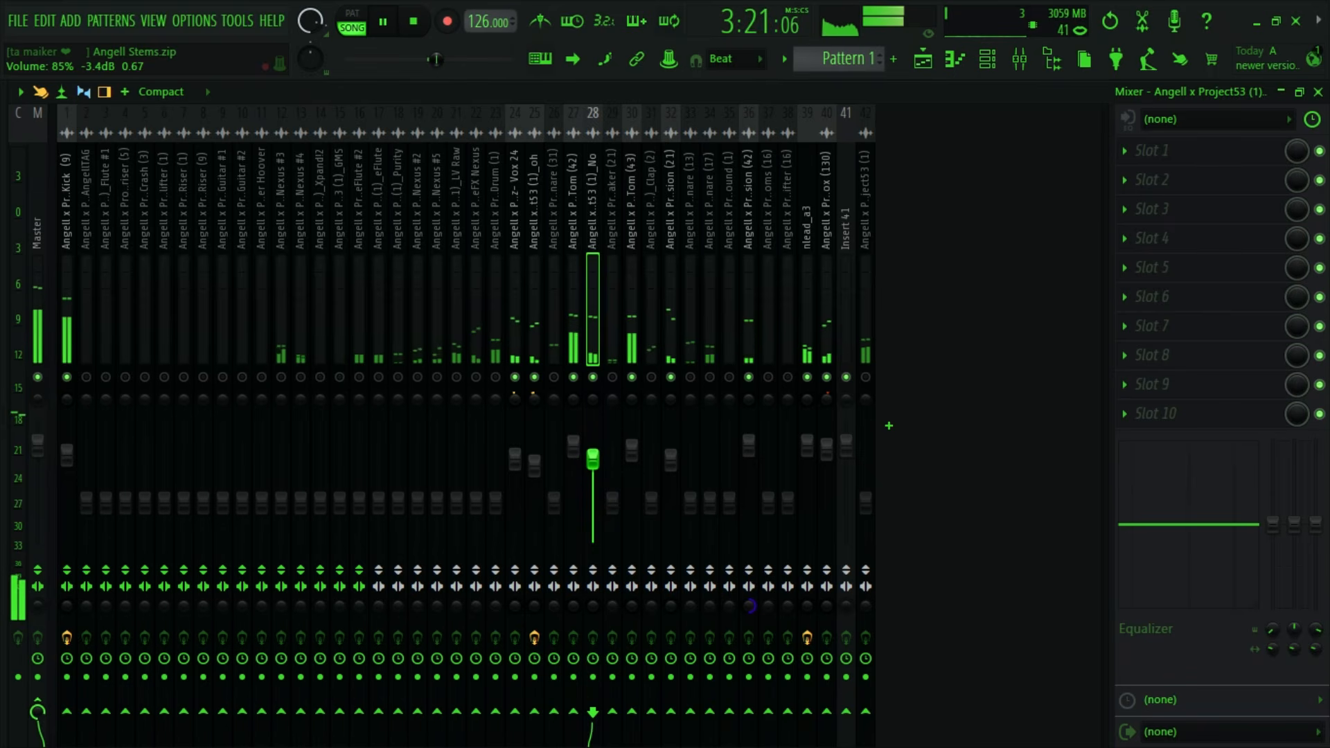
pyautogui.press('space')
pyautogui.press('space')
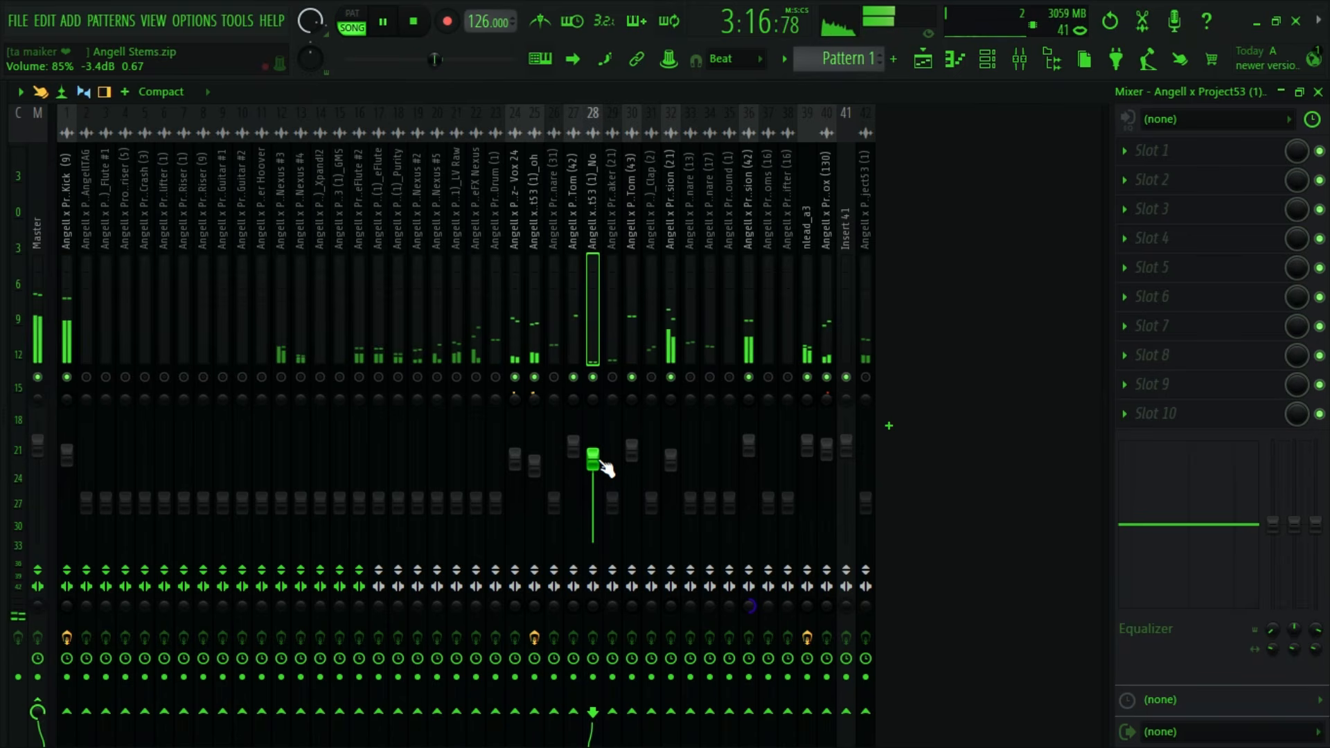
# - Raise the No track's volume slightly and audition the loop again
pyautogui.press('space')
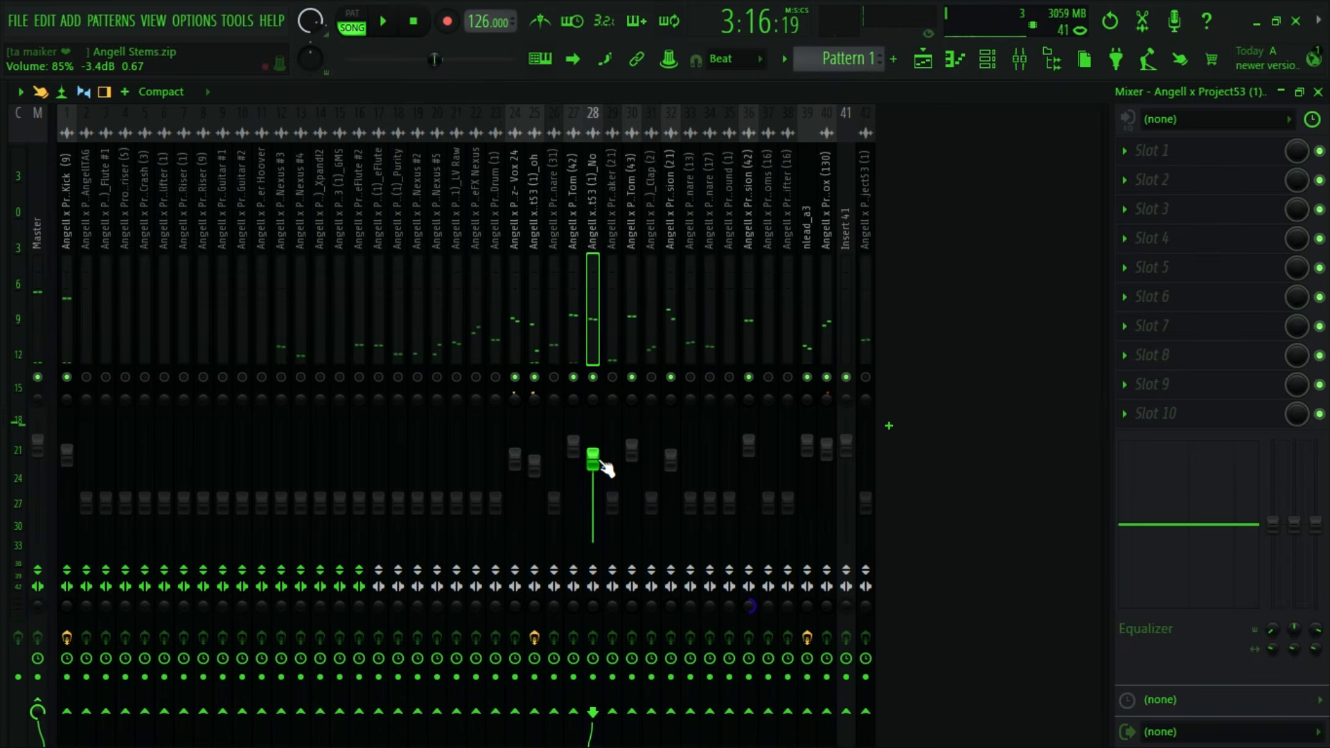
pyautogui.moveTo(607, 469); pyautogui.dragTo(607, 468)
pyautogui.press('space')
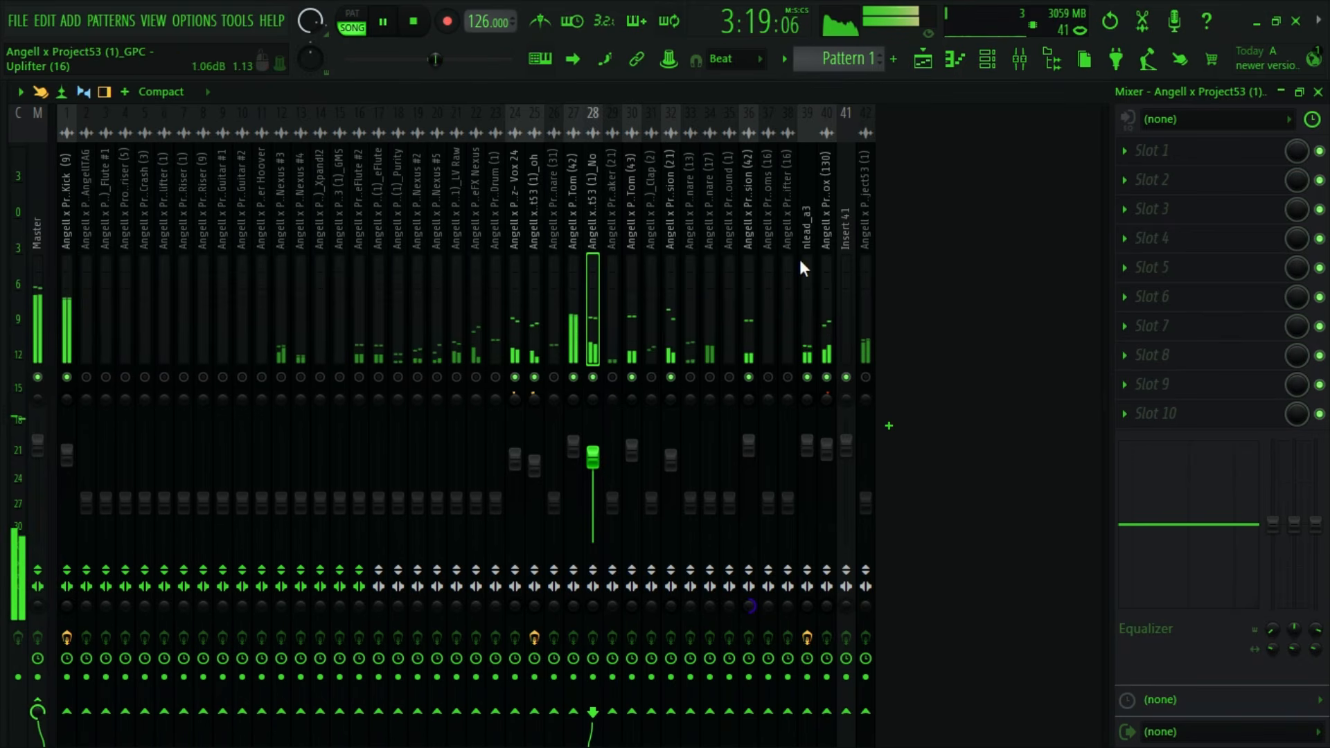
pyautogui.press('space')
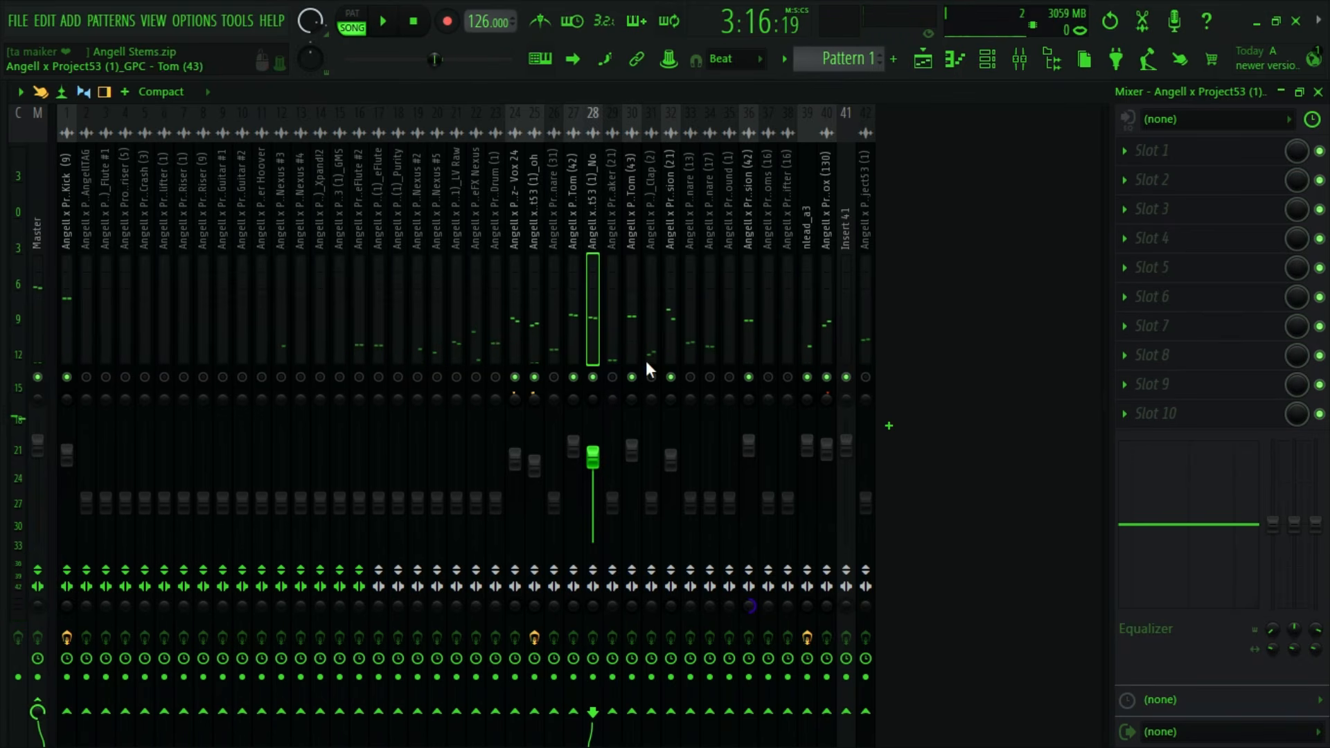
# - Load Fruity Delay 2 in the No track's first effect slot and apply the Stereo effect preset
pyautogui.click(1142, 163)
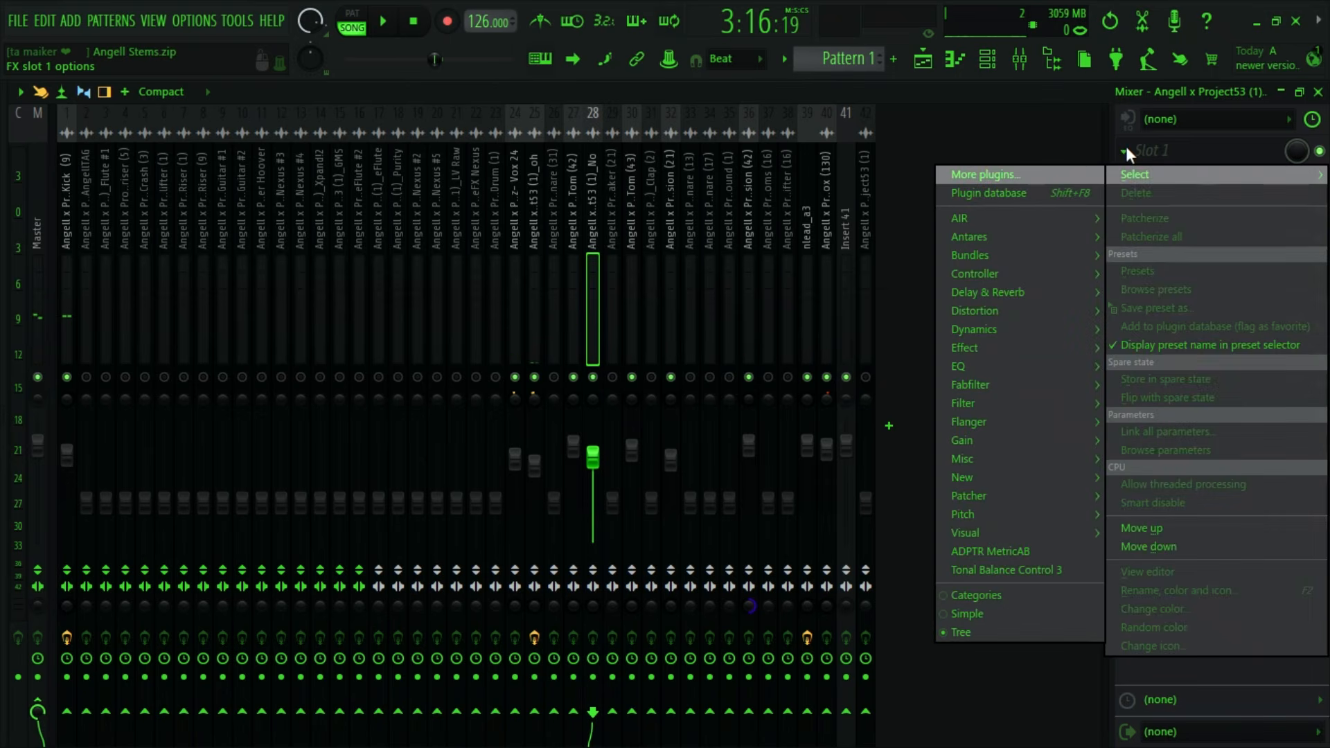
pyautogui.moveTo(997, 315)
pyautogui.moveTo(991, 291)
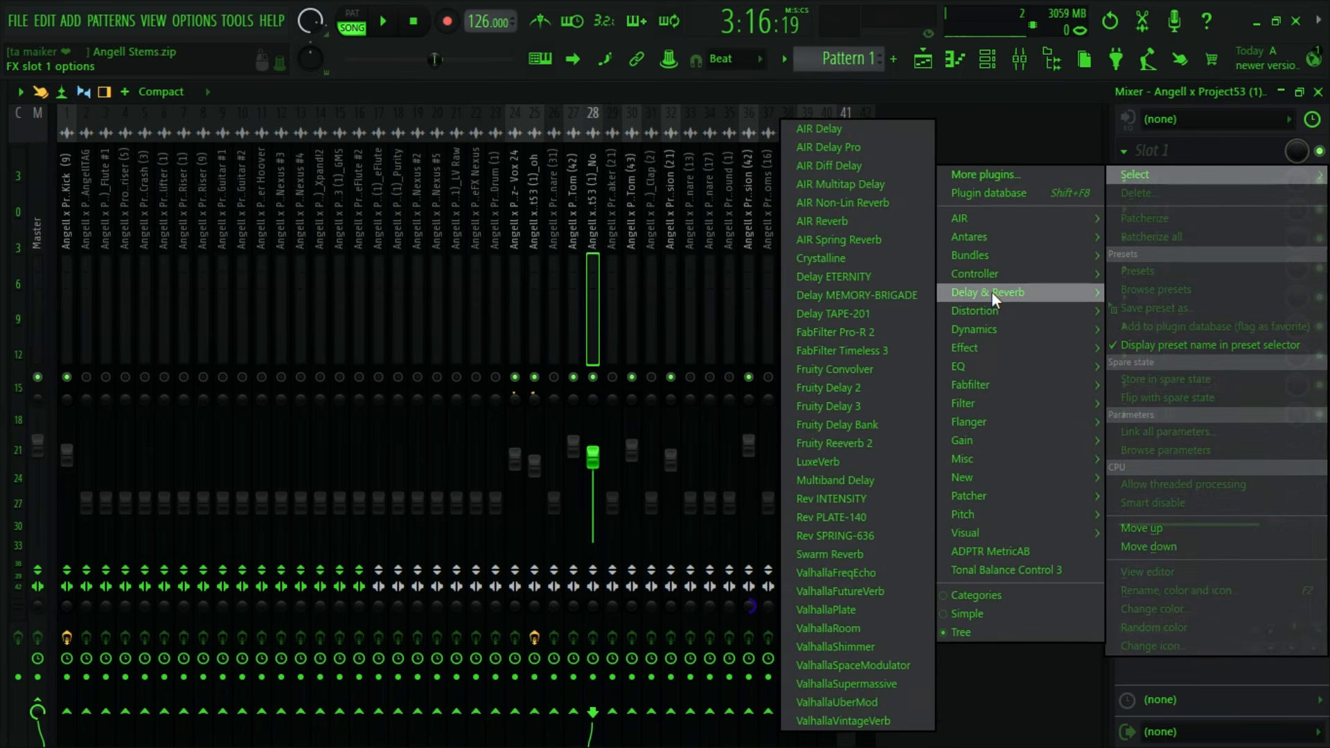
pyautogui.click(858, 383)
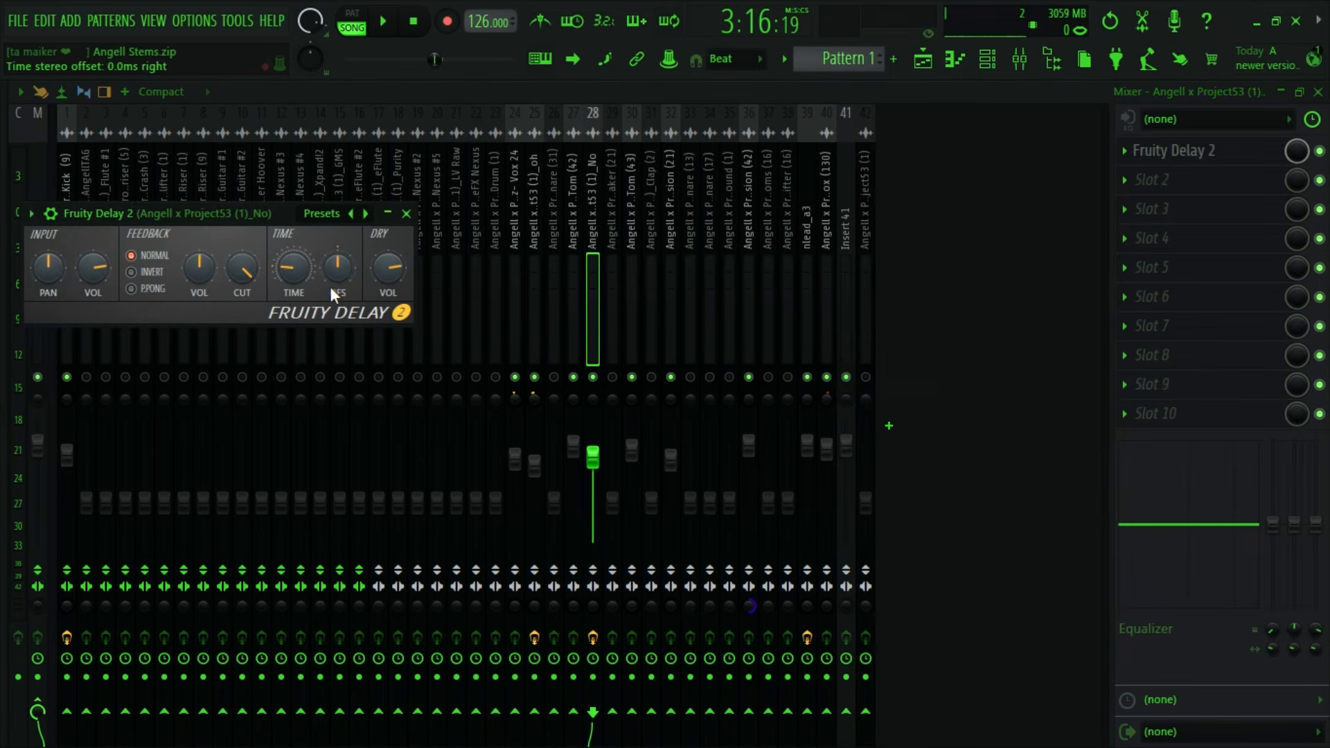
pyautogui.click(31, 214)
pyautogui.moveTo(72, 326)
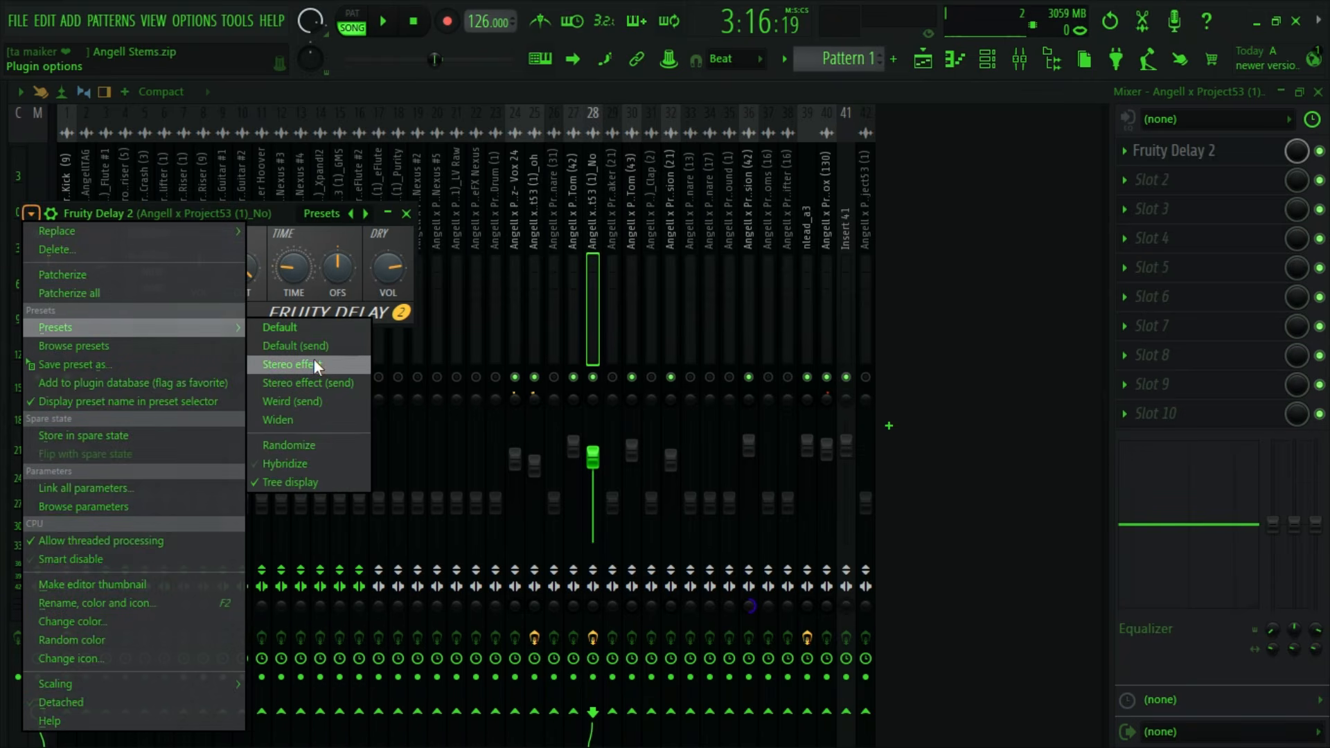
pyautogui.click(314, 361)
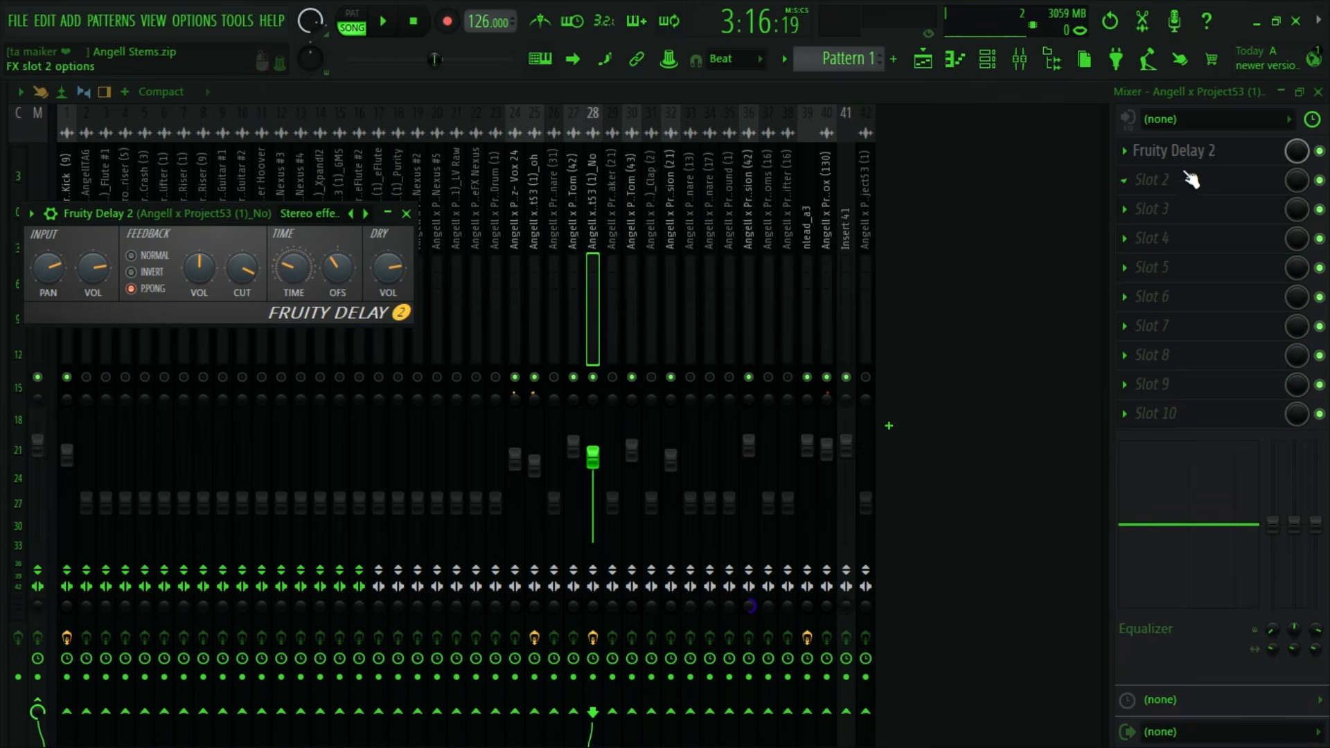
# - Set the delay's mix level to 50% and its time to 8:08, and adjust the feedback cut during playback
pyautogui.moveTo(1296, 148); pyautogui.dragTo(1297, 167)
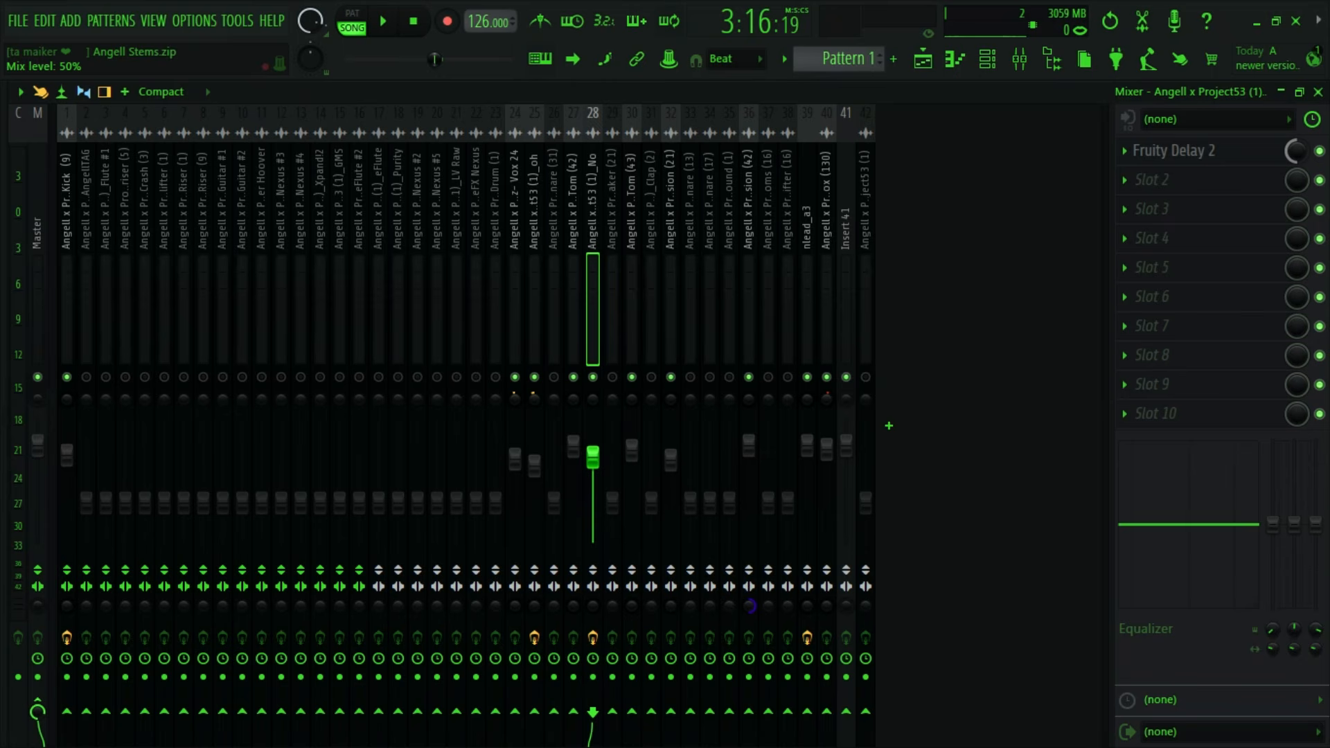
pyautogui.click(1207, 159)
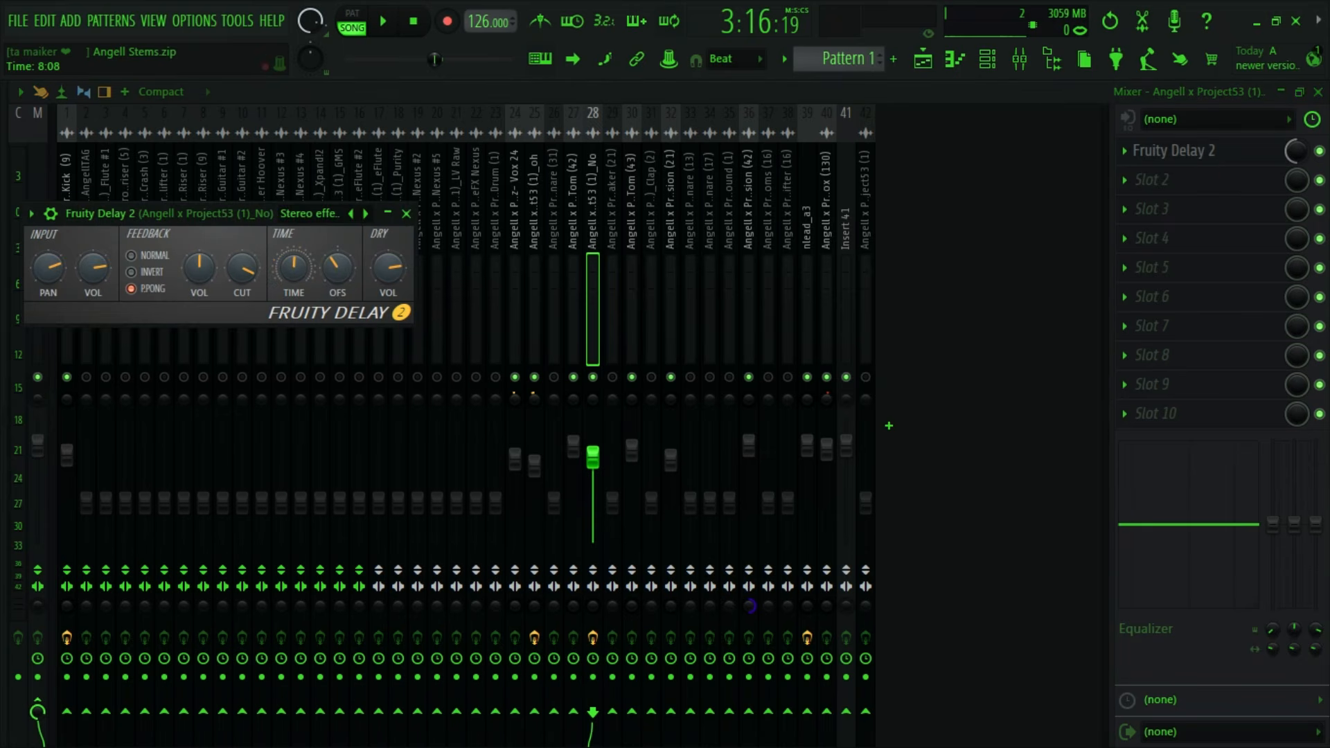
pyautogui.press('space')
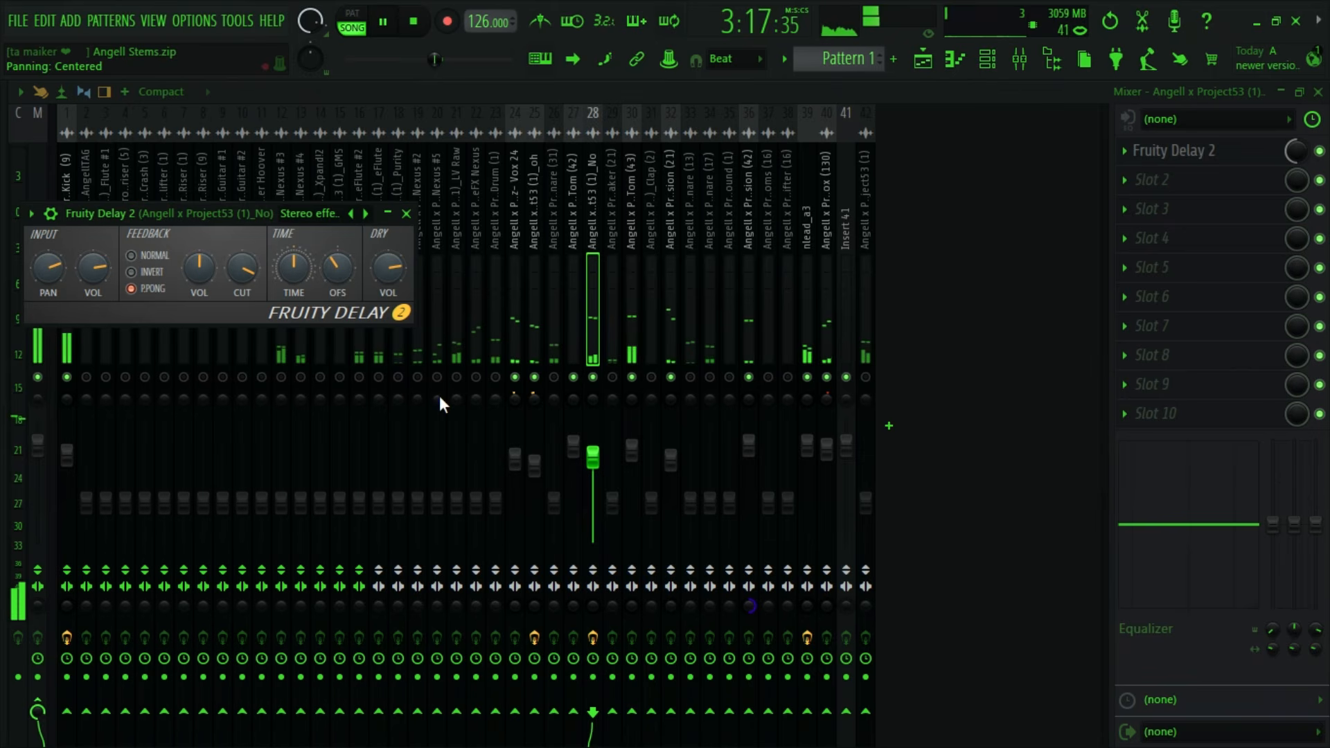
pyautogui.moveTo(243, 269); pyautogui.dragTo(243, 281)
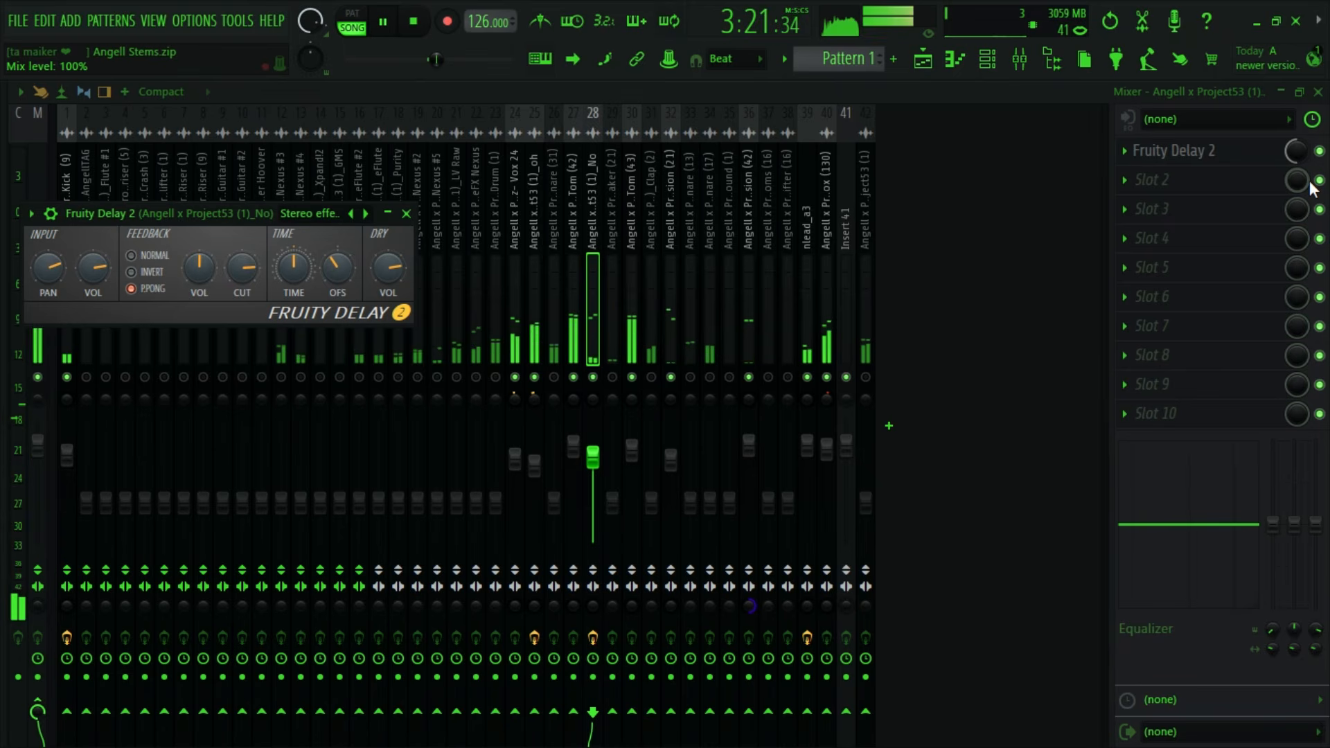
pyautogui.press('space')
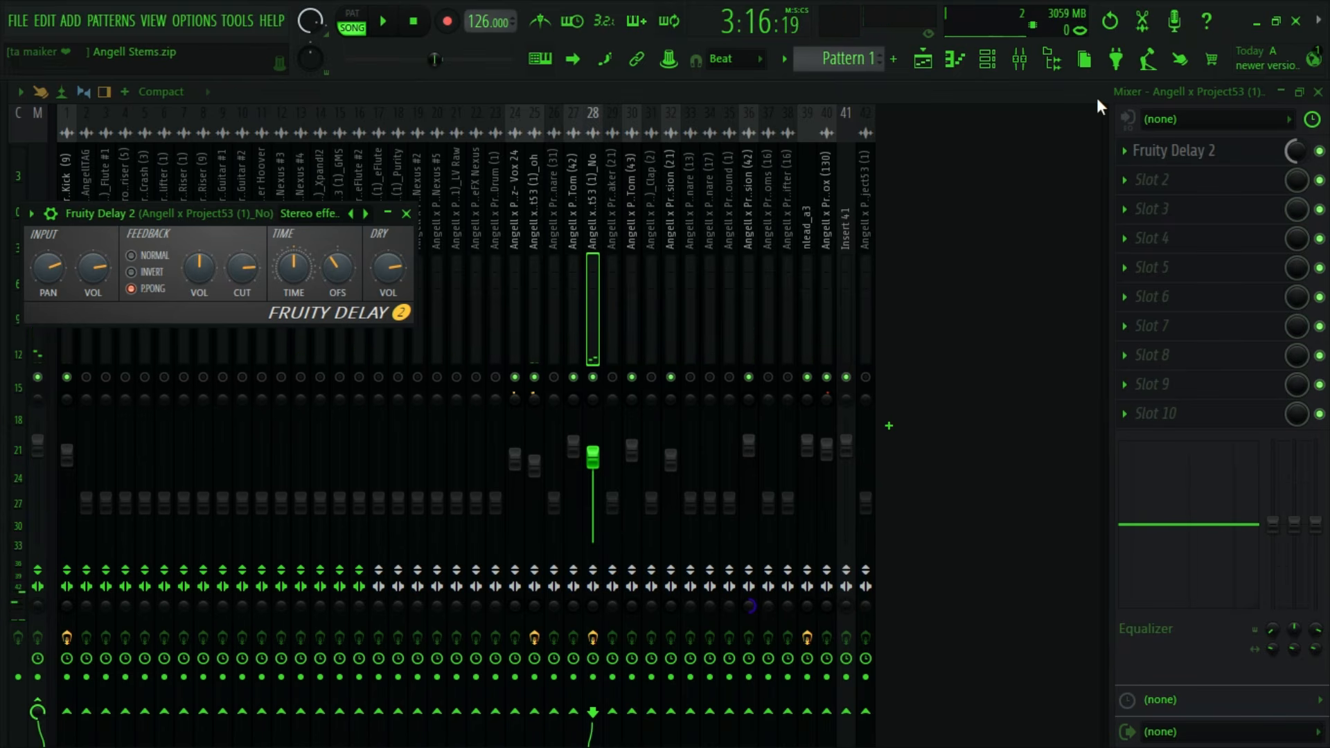
# - Locate the Bass Drum (1) clip in the playlist and select its mixer track 23
pyautogui.click(923, 59)
pyautogui.scroll(-2, 825, 320)
pyautogui.scroll(2, 825, 321)
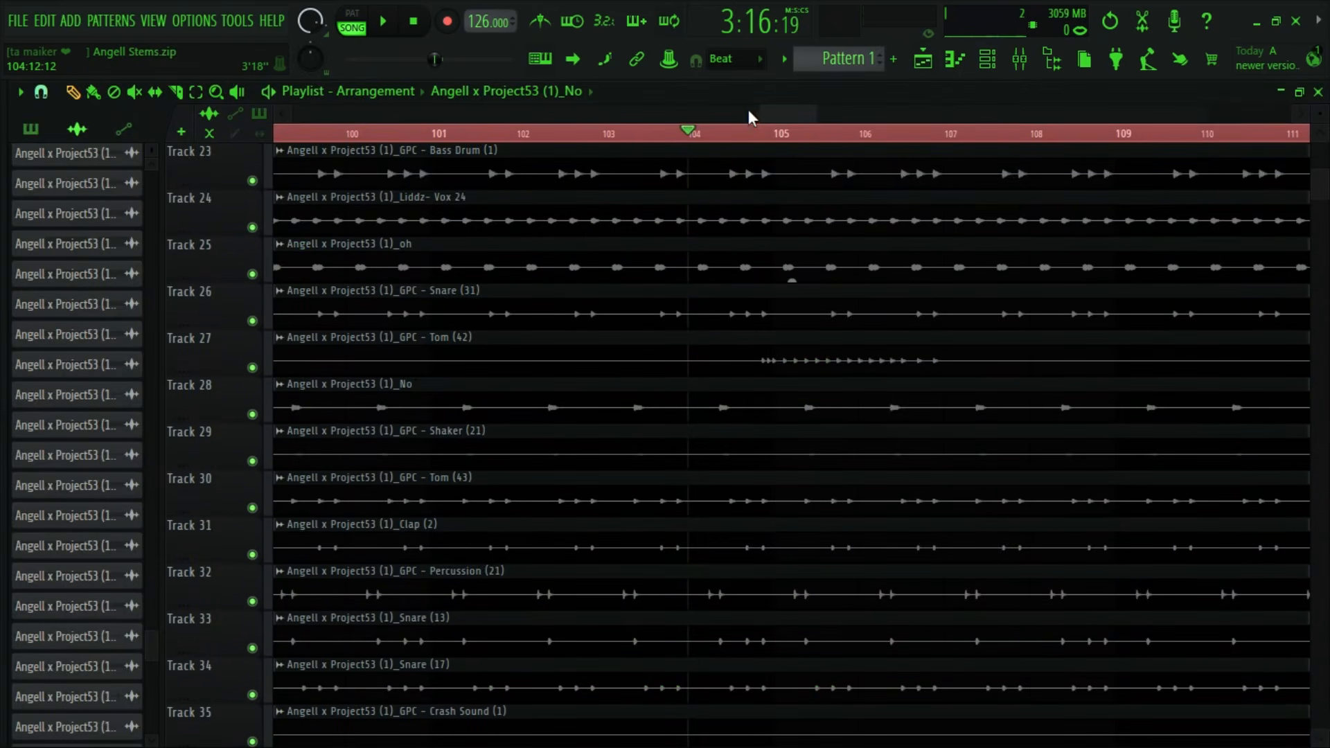
pyautogui.moveTo(758, 113); pyautogui.dragTo(733, 113)
pyautogui.scroll(3, 822, 429)
pyautogui.scroll(1, 822, 429)
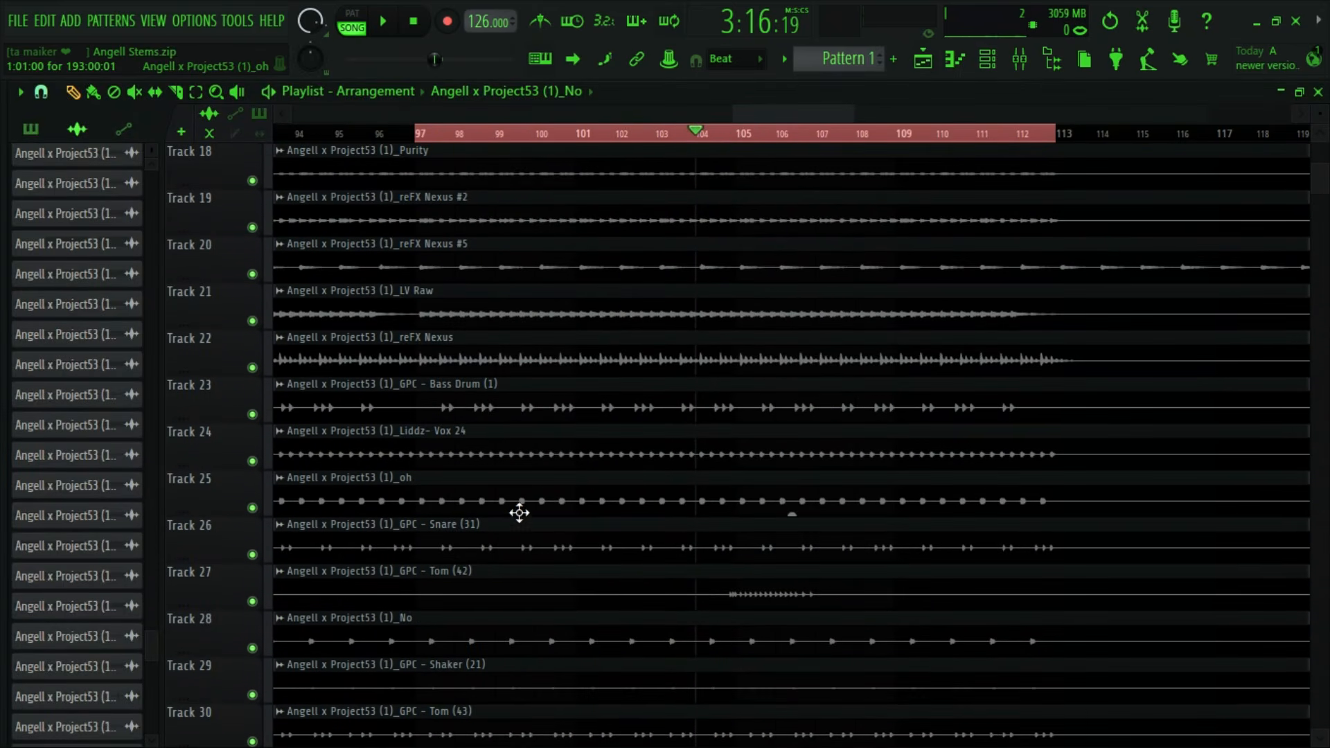
pyautogui.scroll(-2, 564, 492)
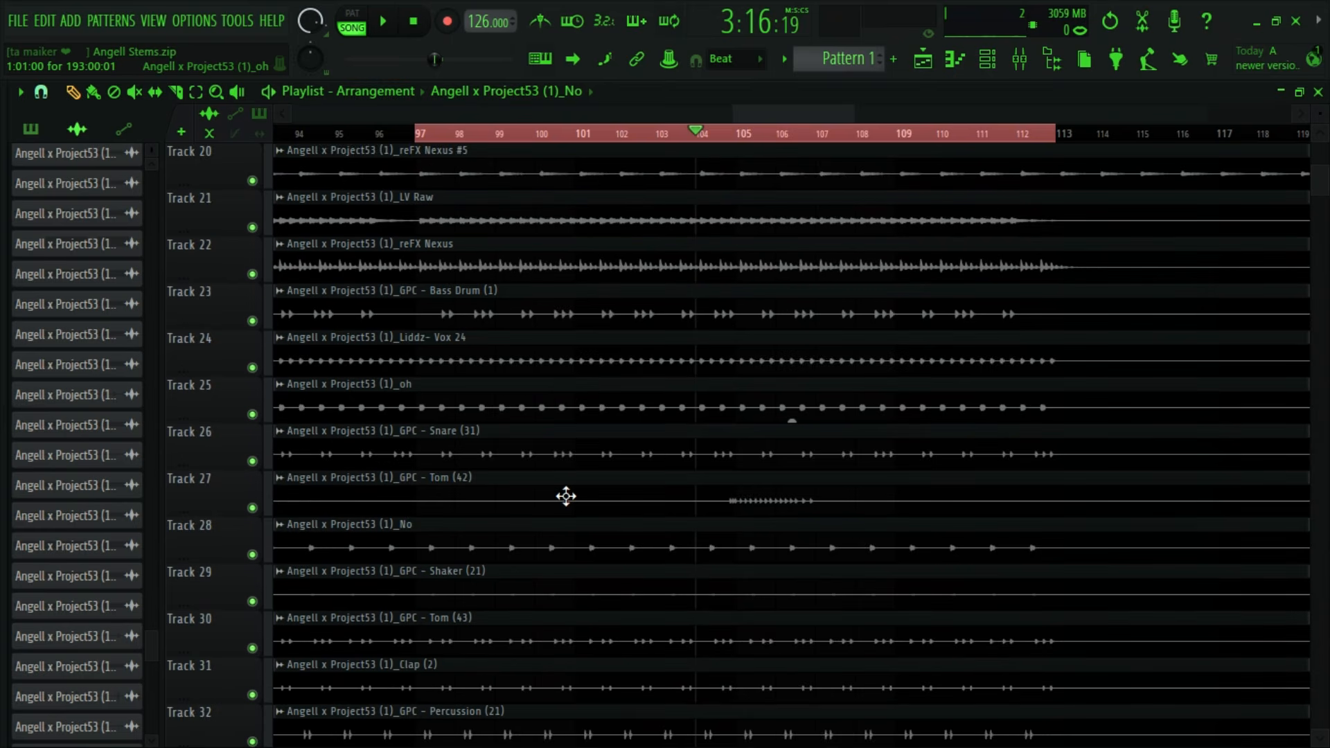
pyautogui.scroll(2, 559, 497)
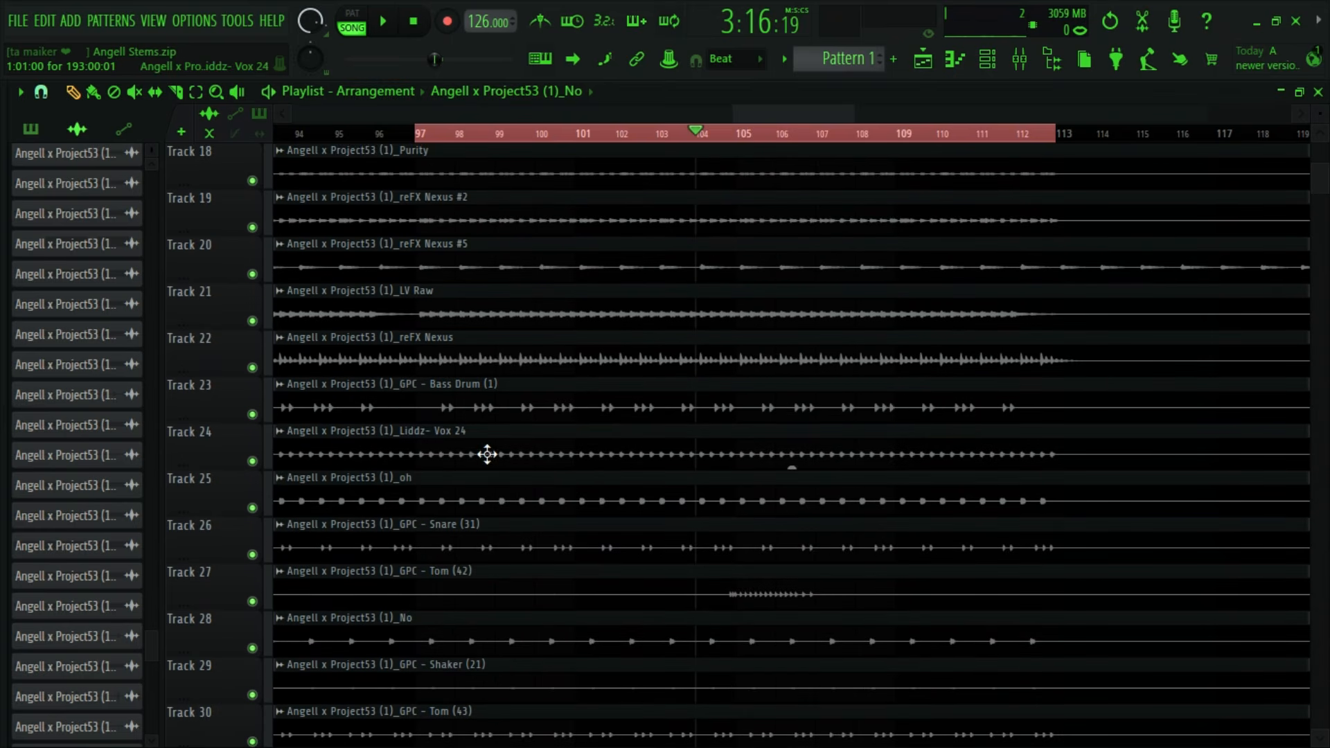
pyautogui.click(479, 388)
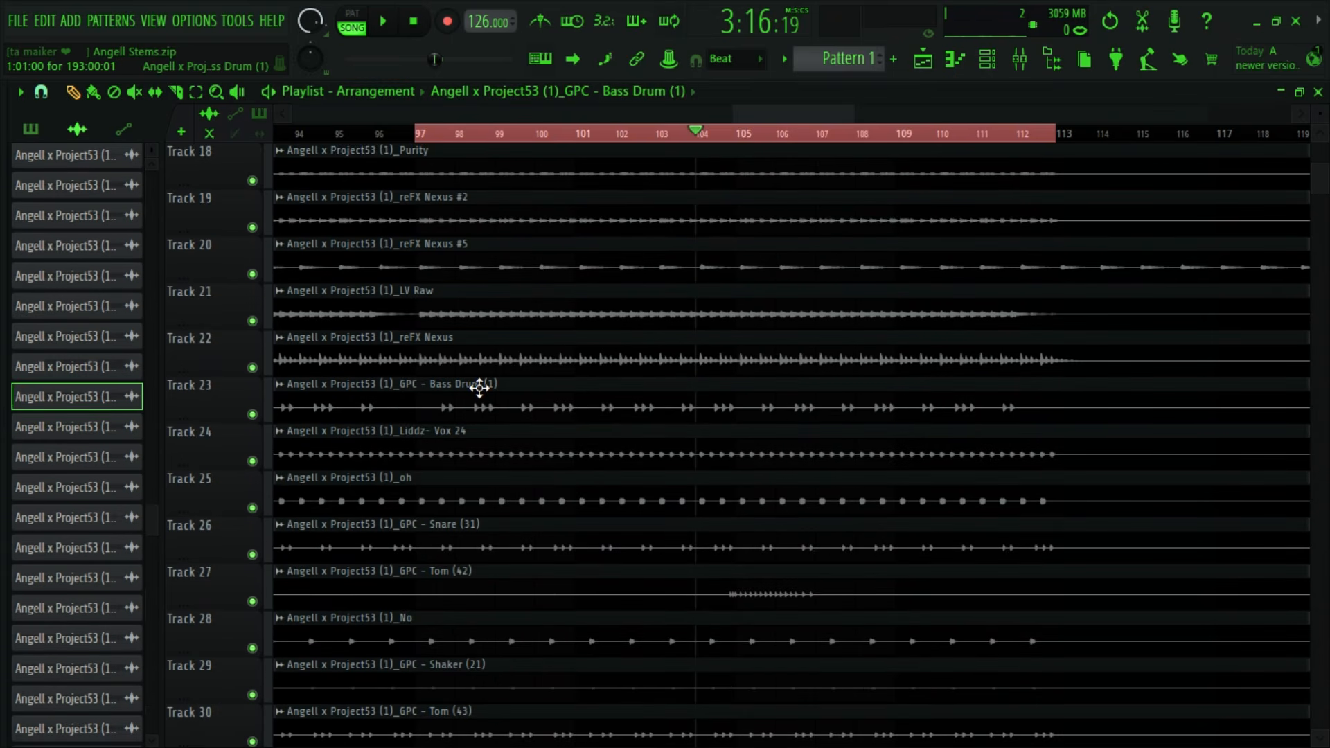
pyautogui.doubleClick(479, 388)
pyautogui.click(608, 232)
pyautogui.click(1019, 61)
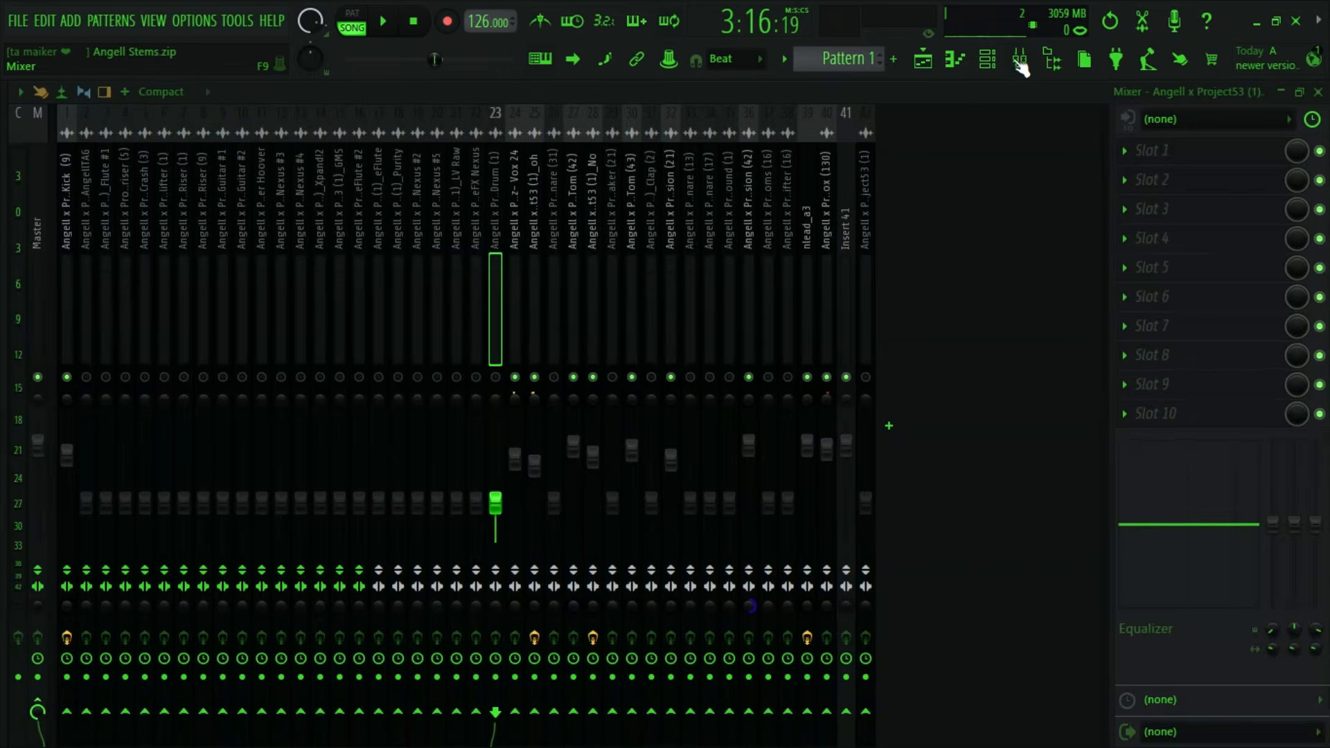
# - Unmute Bass Drum (1) and raise its volume during playback to about the level of the Kick (9) fader
pyautogui.press('space')
pyautogui.moveTo(495, 505); pyautogui.dragTo(496, 450)
pyautogui.press('space')
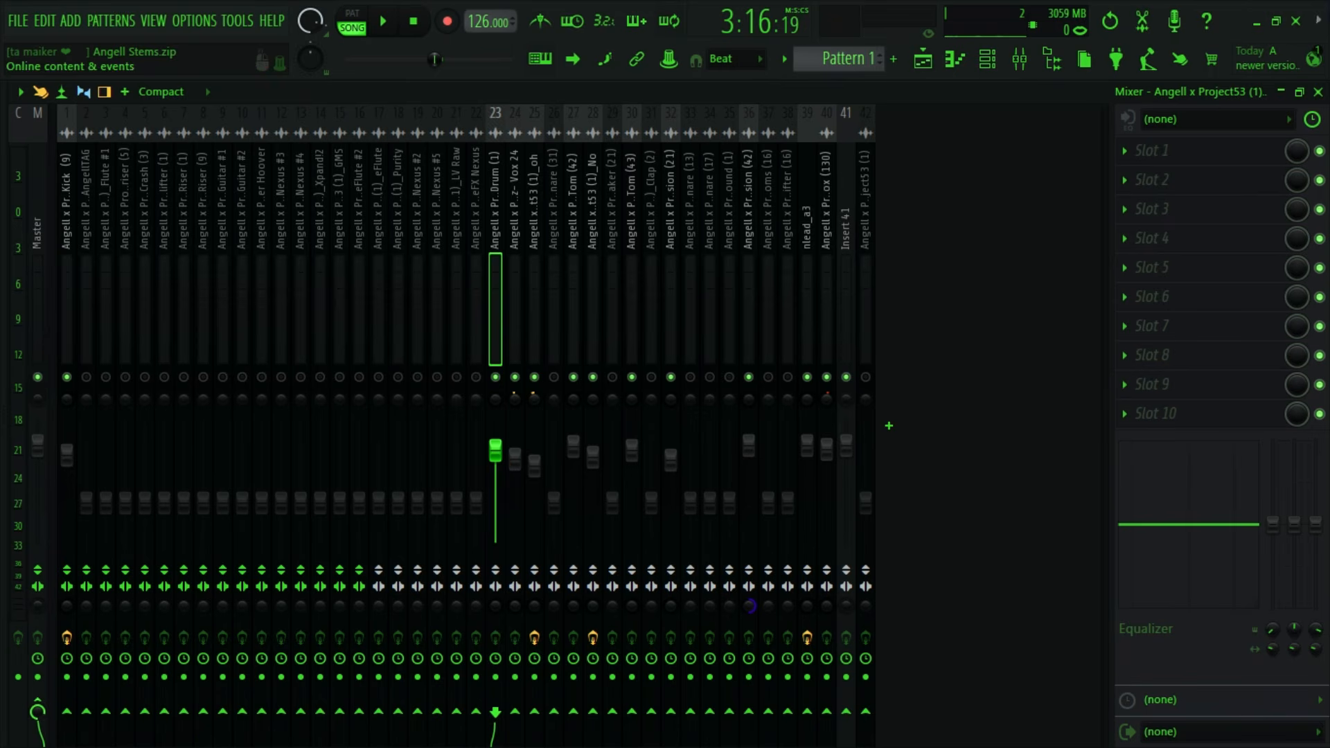
# - Look through the playlist from the Kick (9) track to Tom (43) around bars 97 to 109, playing the section briefly
pyautogui.click(923, 60)
pyautogui.scroll(5, 704, 125)
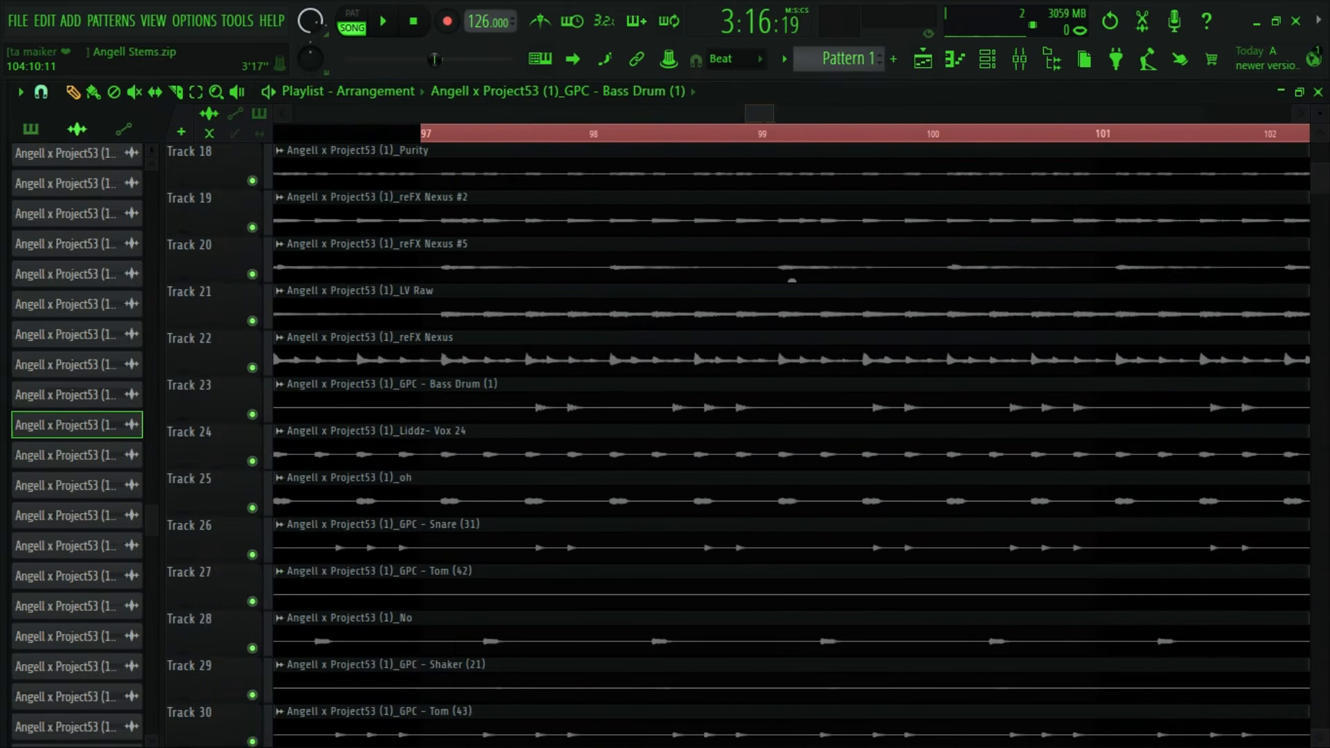
pyautogui.scroll(5, 576, 464)
pyautogui.scroll(2, 574, 374)
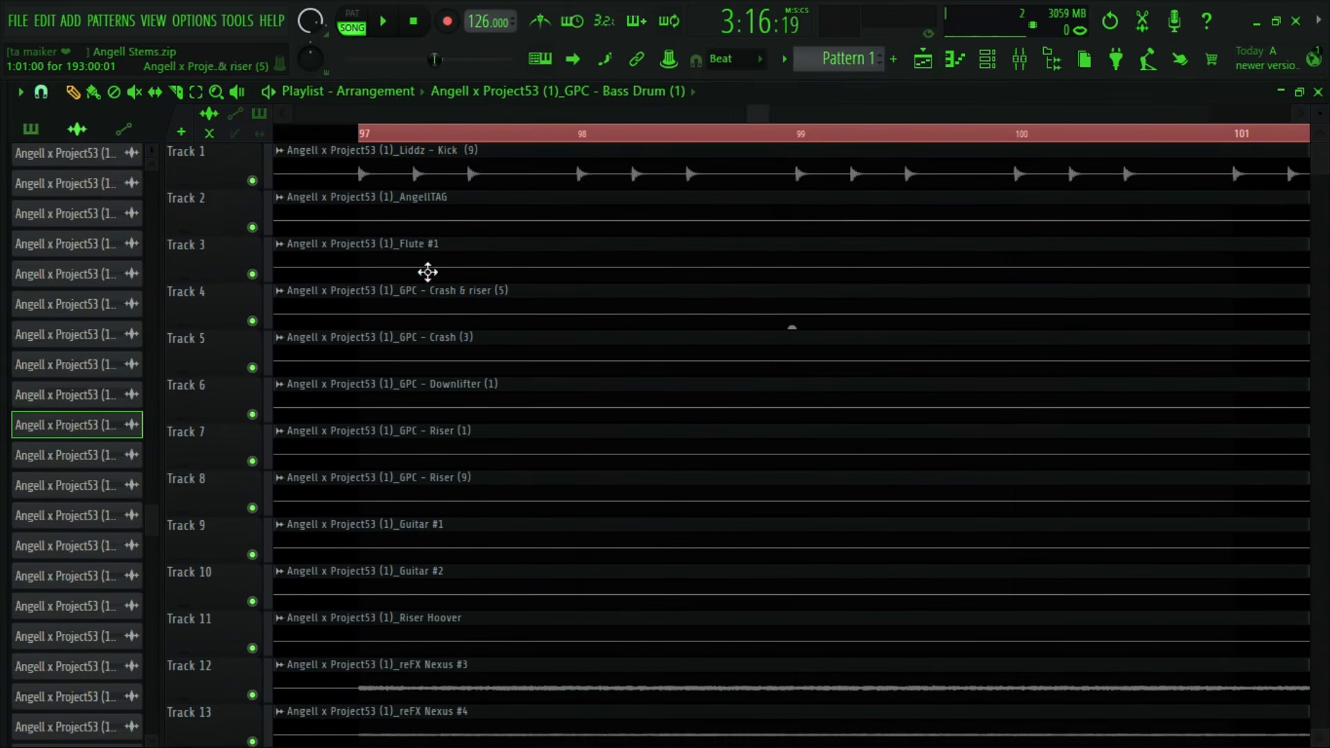
pyautogui.scroll(-3, 689, 455)
pyautogui.scroll(-6, 689, 455)
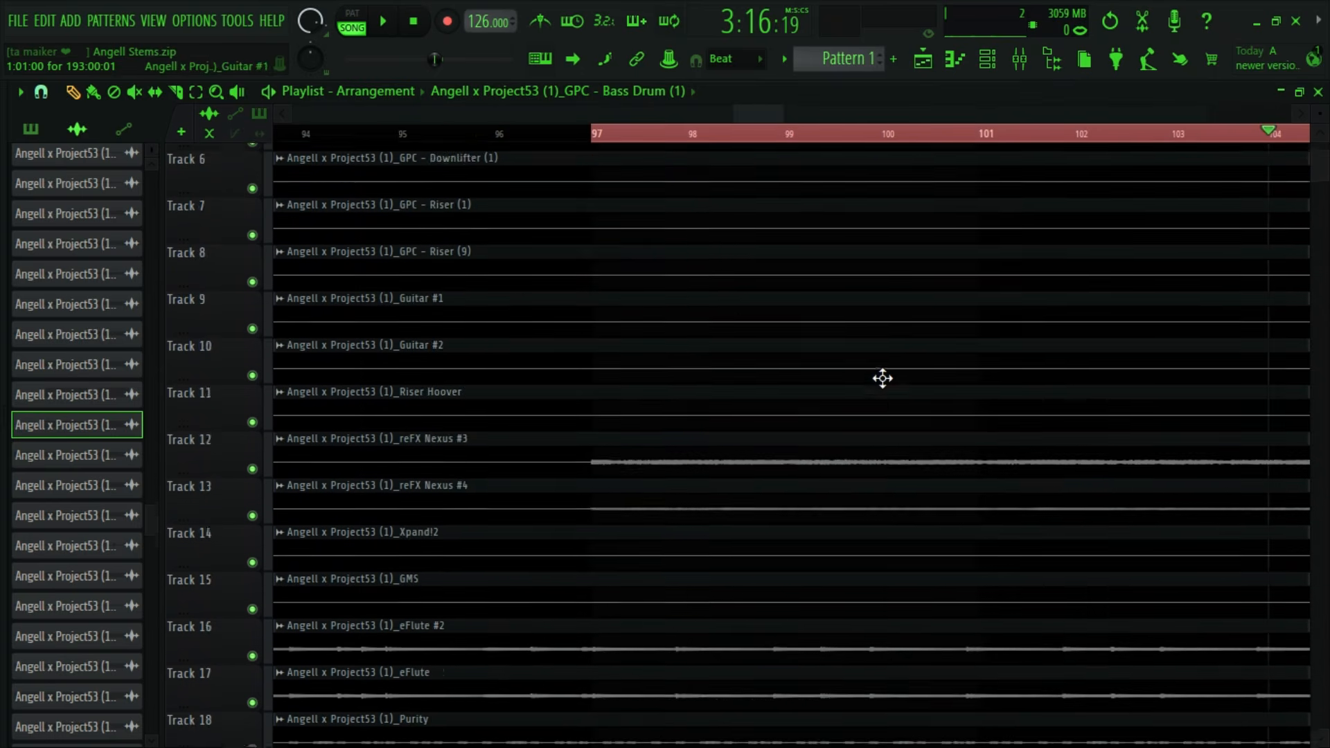
pyautogui.press('space')
pyautogui.scroll(-1, 736, 109)
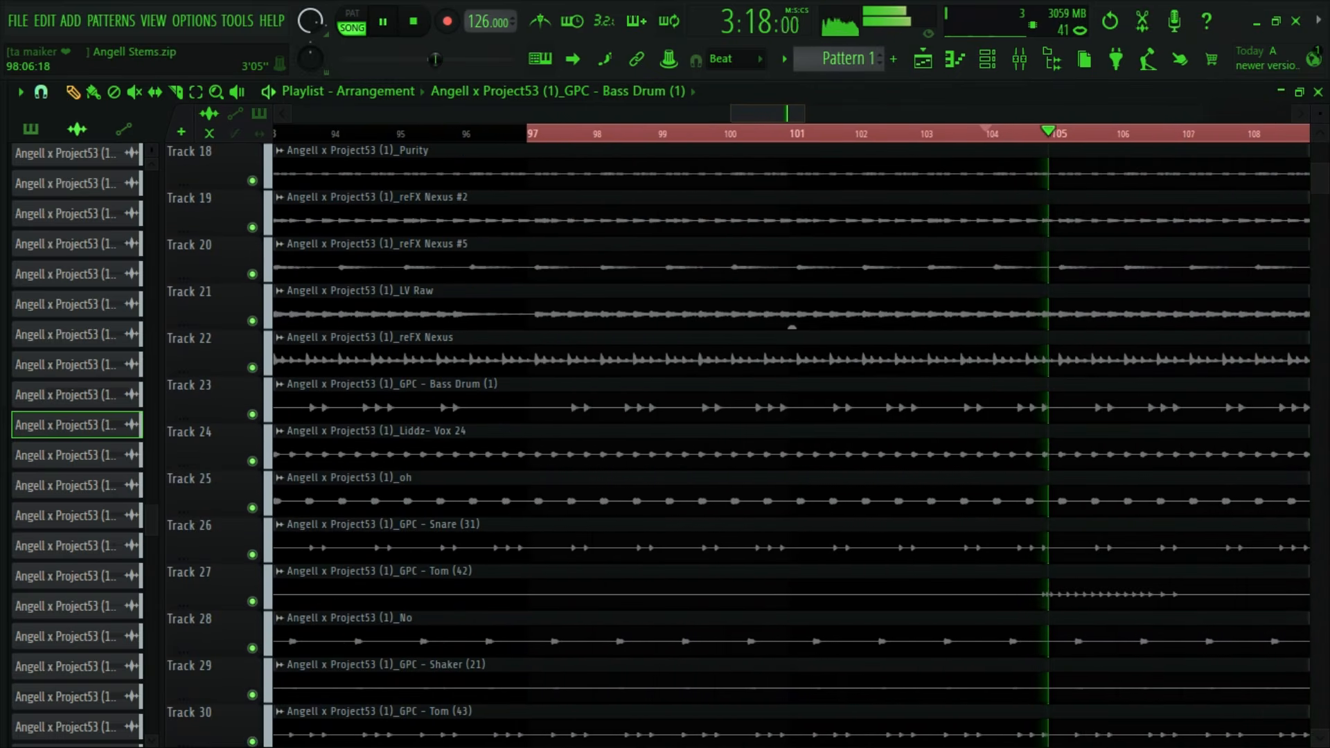
pyautogui.scroll(2, 971, 366)
pyautogui.press('space')
pyautogui.scroll(1, 895, 269)
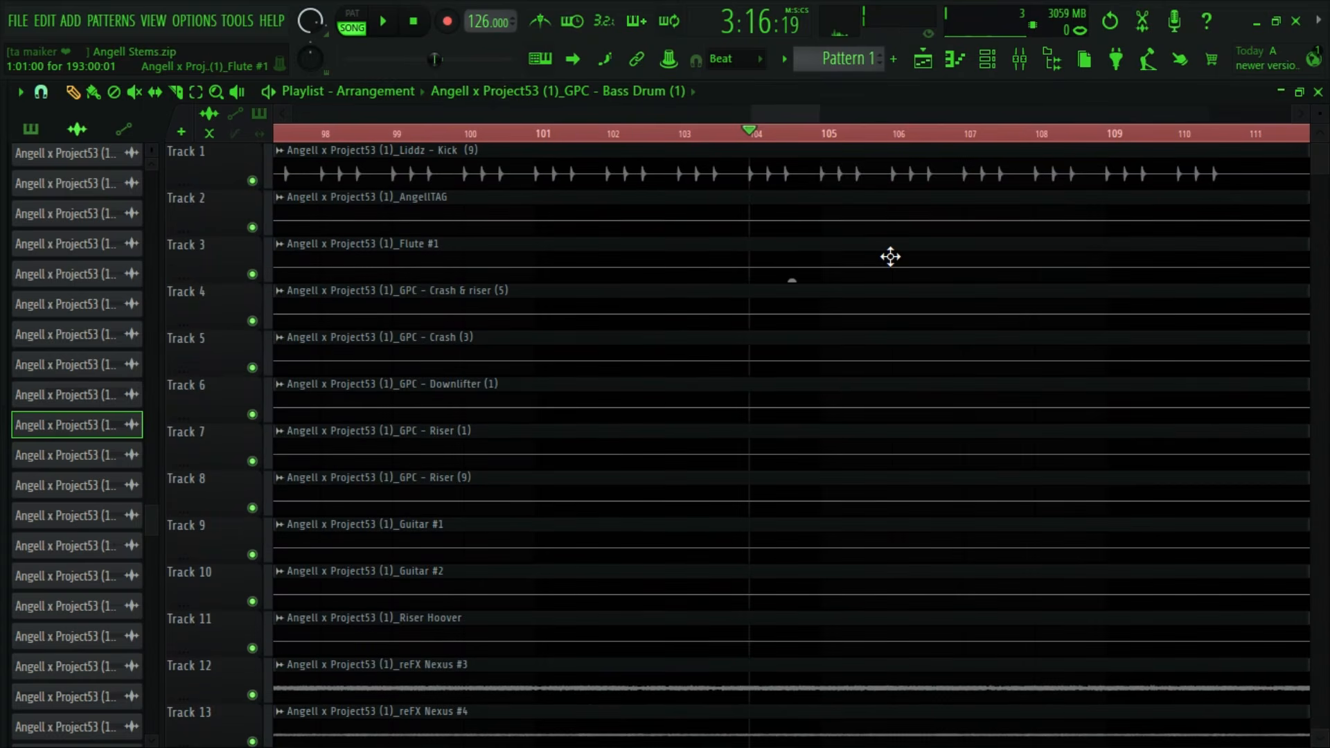
pyautogui.scroll(-10, 894, 256)
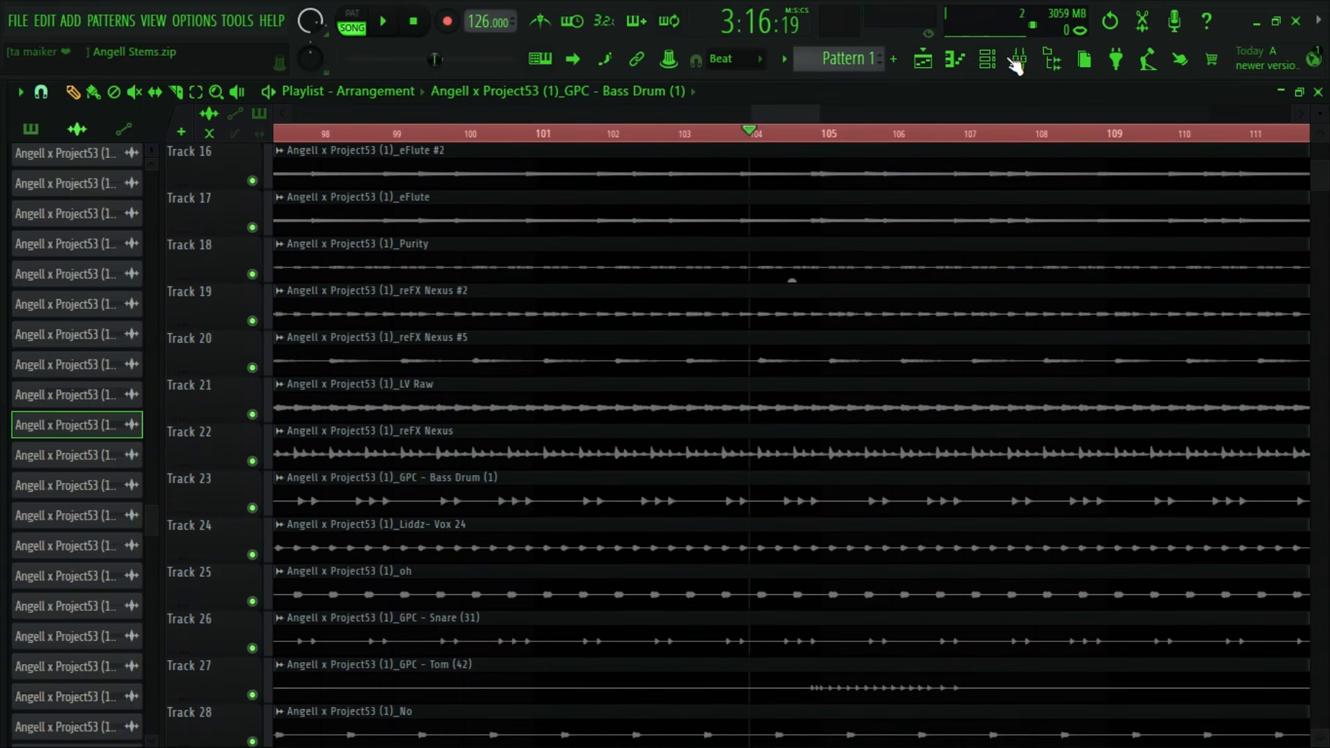
# - Lower the Bass Drum (1) mixer track's 90 Hz low shelf to -3.1 dB and audition it
pyautogui.click(1014, 61)
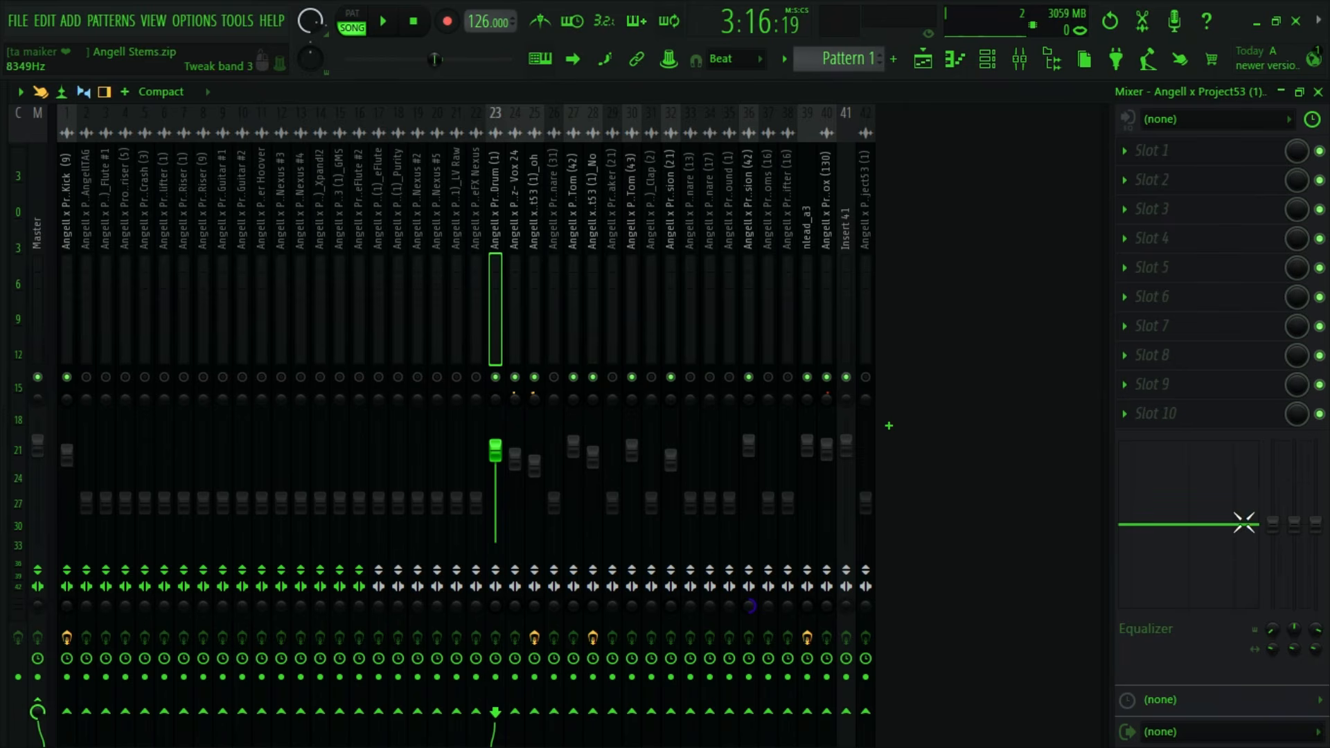
pyautogui.moveTo(1273, 524)
pyautogui.mouseDown()
pyautogui.moveTo(1286, 579)
pyautogui.moveTo(1274, 545)
pyautogui.mouseUp()
pyautogui.press('space')
pyautogui.press('space')
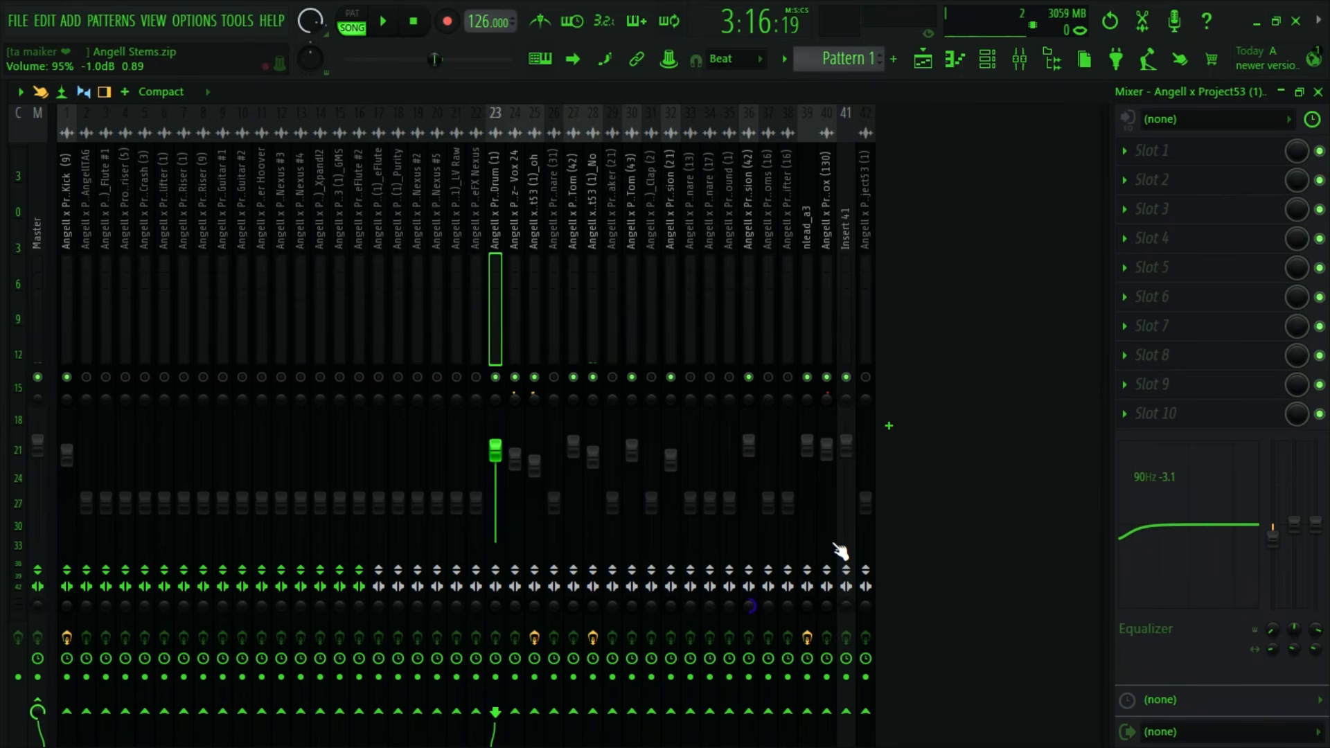
pyautogui.press('space')
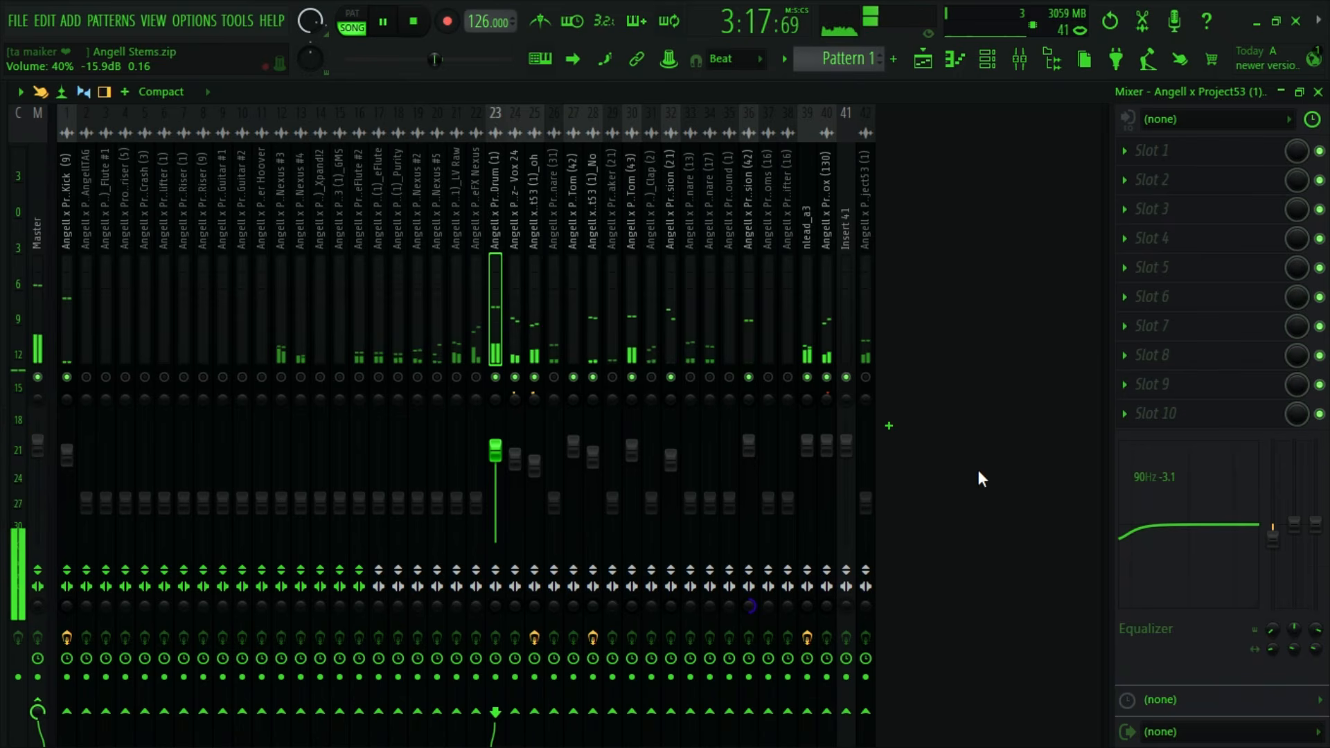
pyautogui.press('space')
# - Load Fruity Parametric EQ 2 in Bass Drum (1)'s first effect slot and position its window centrally
pyautogui.click(1149, 153)
pyautogui.moveTo(996, 365)
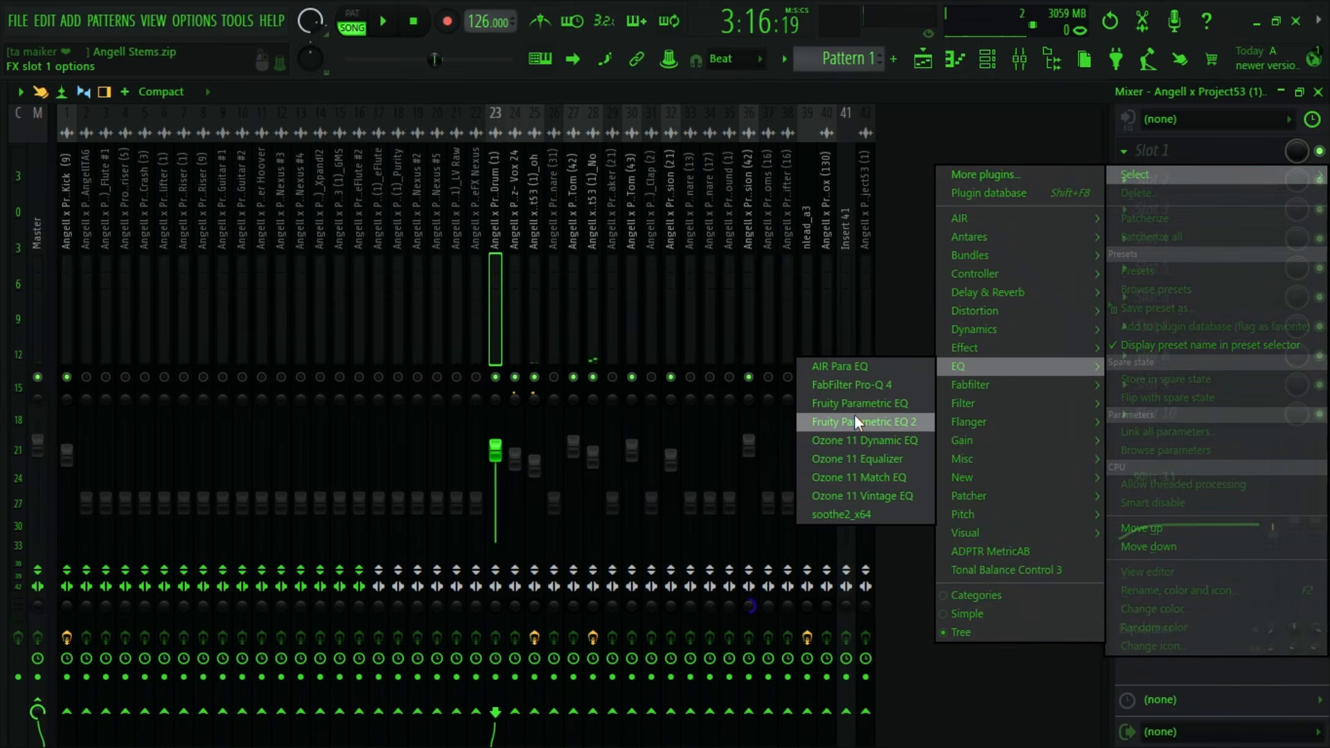
pyautogui.click(854, 415)
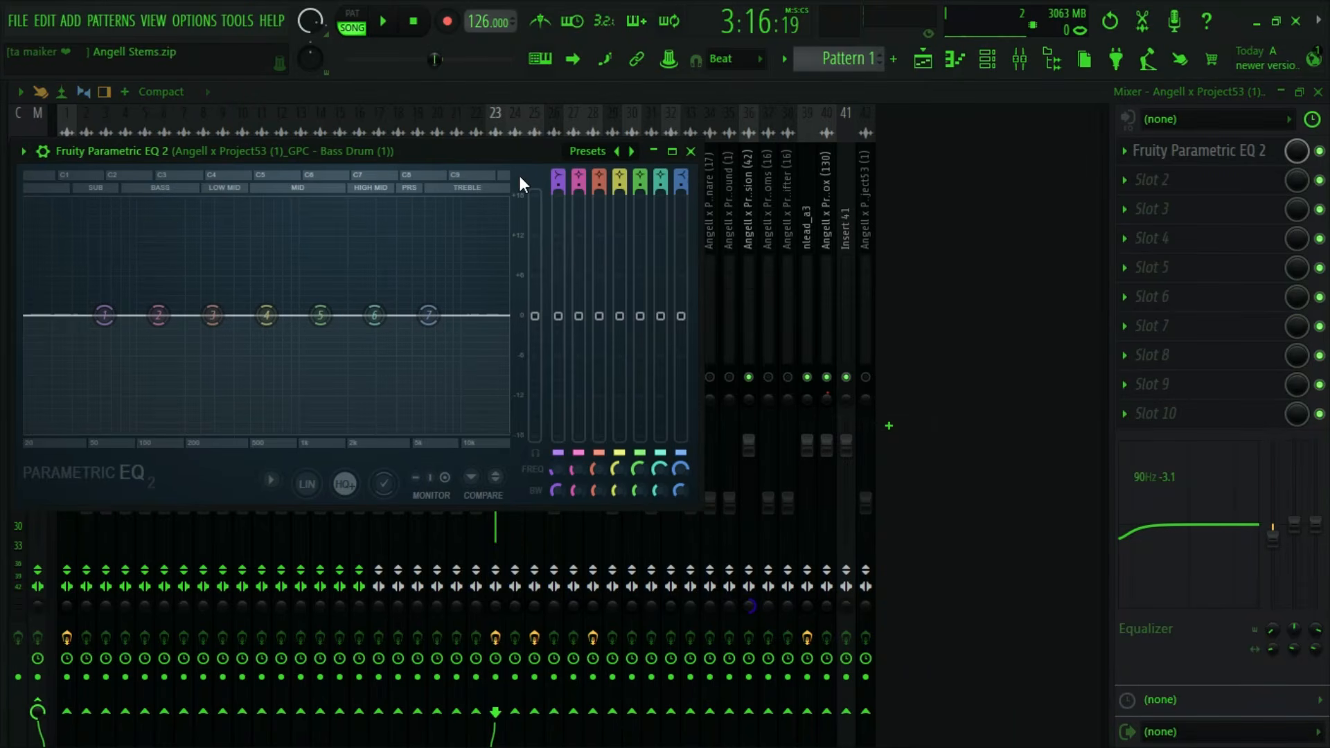
pyautogui.moveTo(438, 154); pyautogui.dragTo(652, 256)
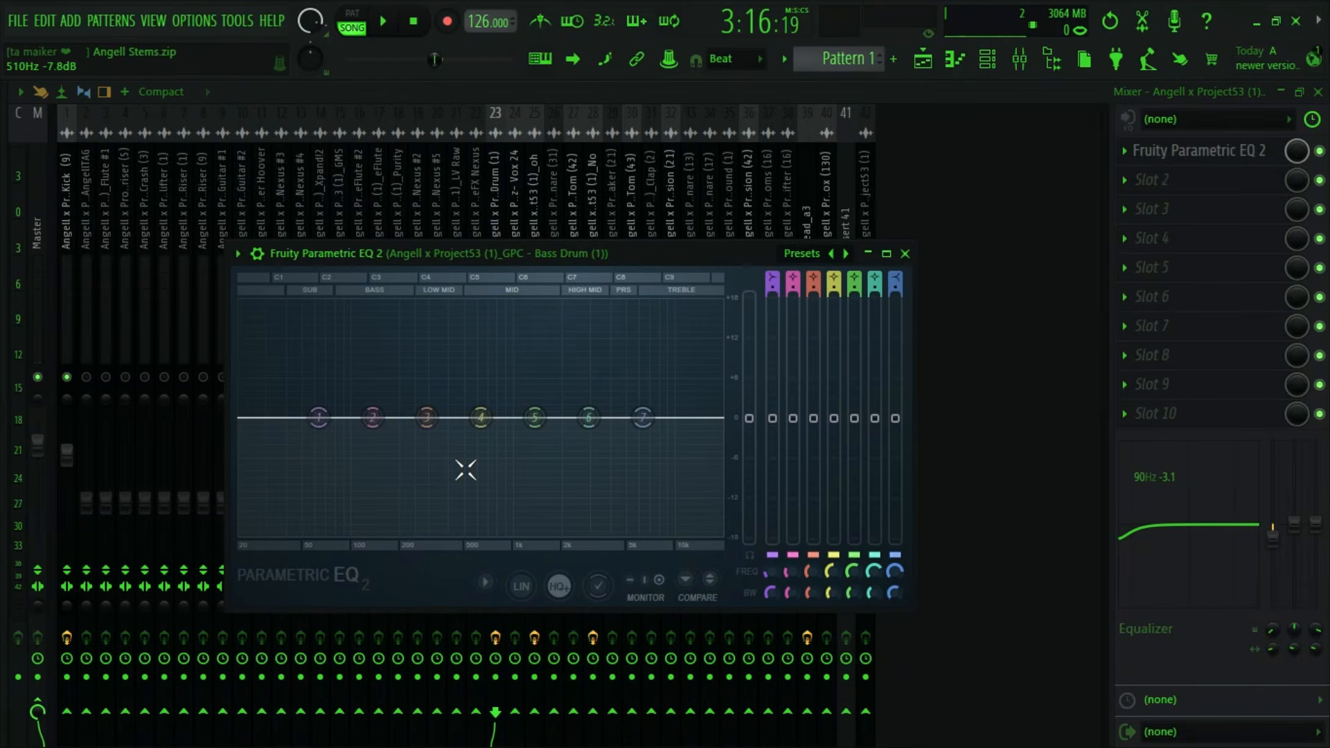
# - Try boosting band 3 to 18 dB at 90 Hz during playback, and reduce its gain to 1.0 dB
pyautogui.moveTo(426, 423); pyautogui.dragTo(343, 303)
pyautogui.press('space')
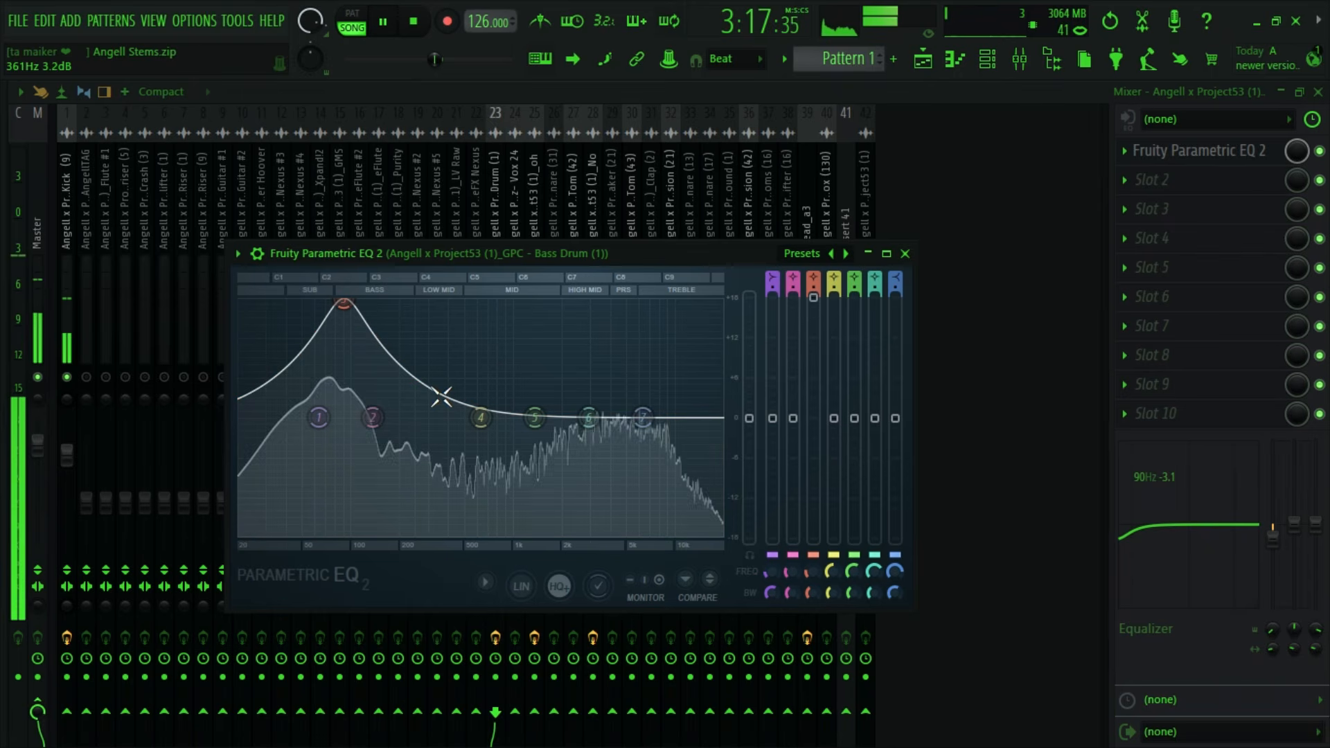
pyautogui.press('space')
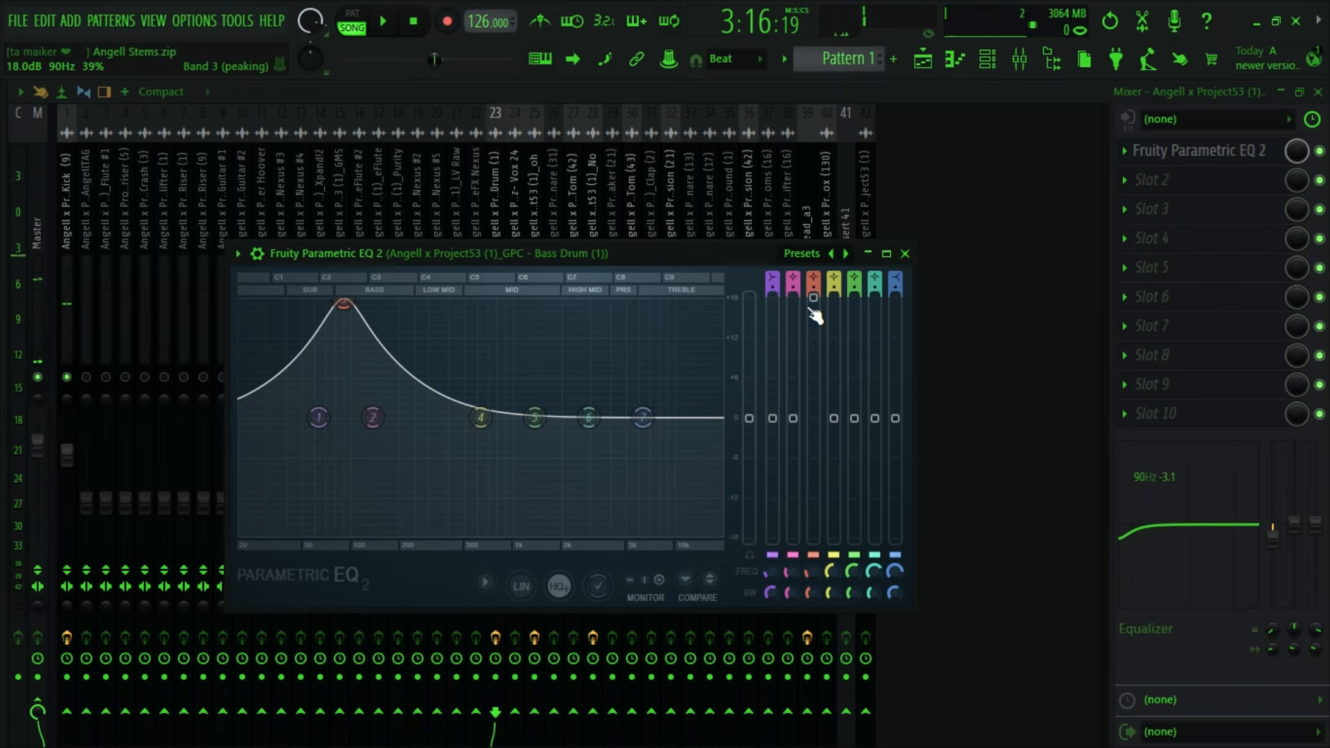
pyautogui.moveTo(813, 298); pyautogui.dragTo(813, 412)
pyautogui.press('space')
pyautogui.press('space')
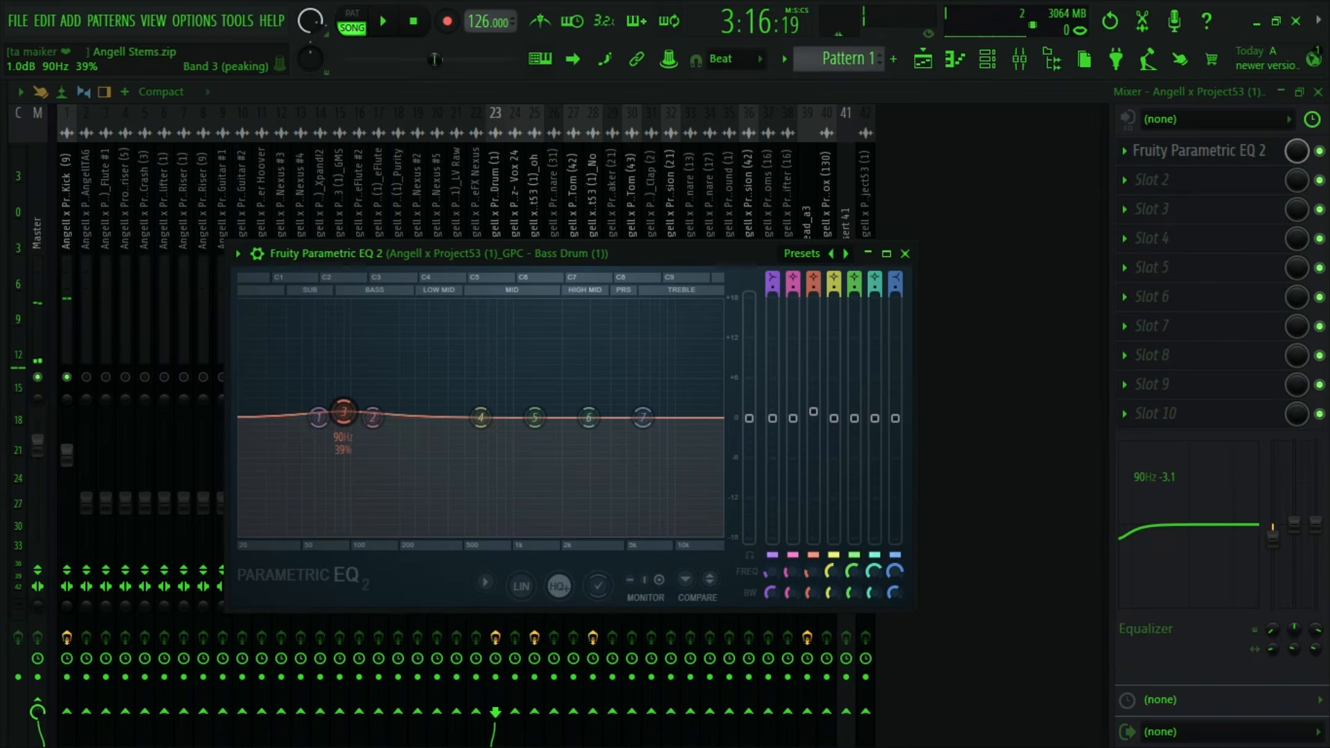
# - Disable Fruity Parametric EQ 2 on Bass Drum (1) and delete it from the effect slot
pyautogui.click(1320, 151)
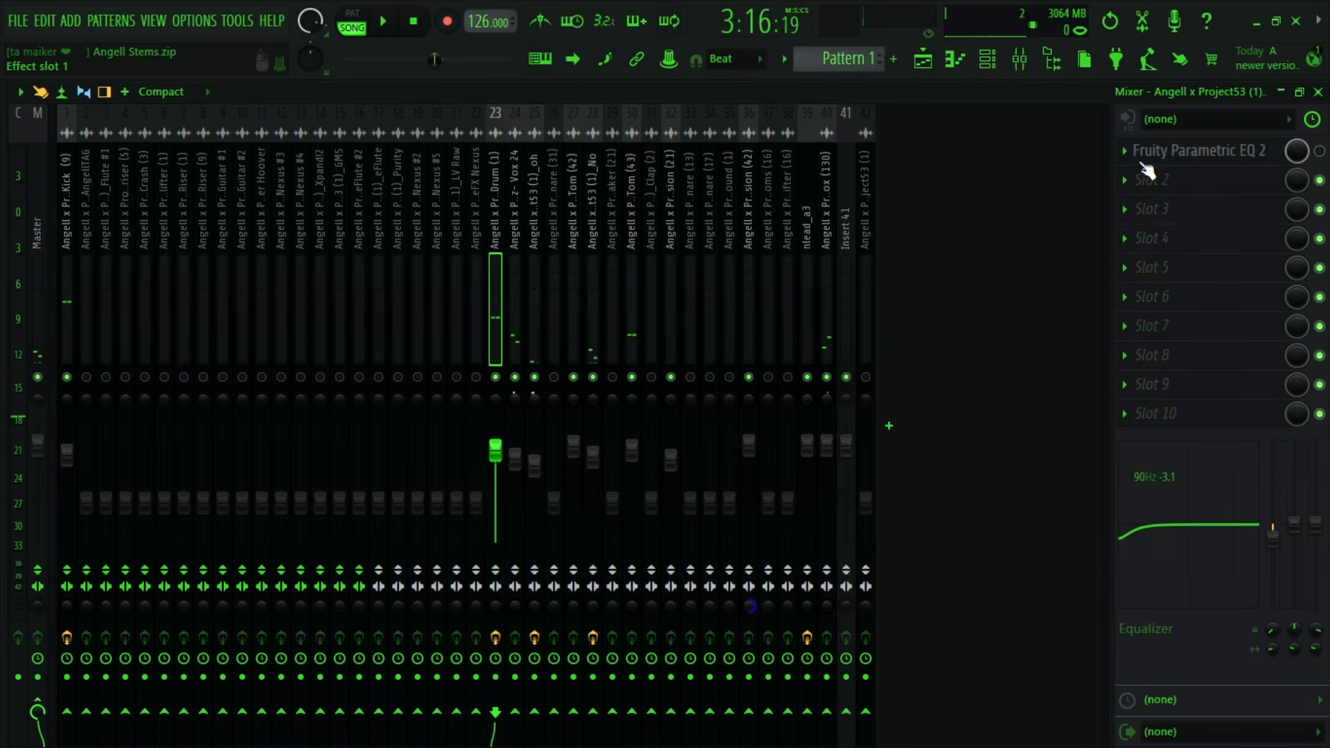
pyautogui.click(1136, 164)
pyautogui.click(1133, 194)
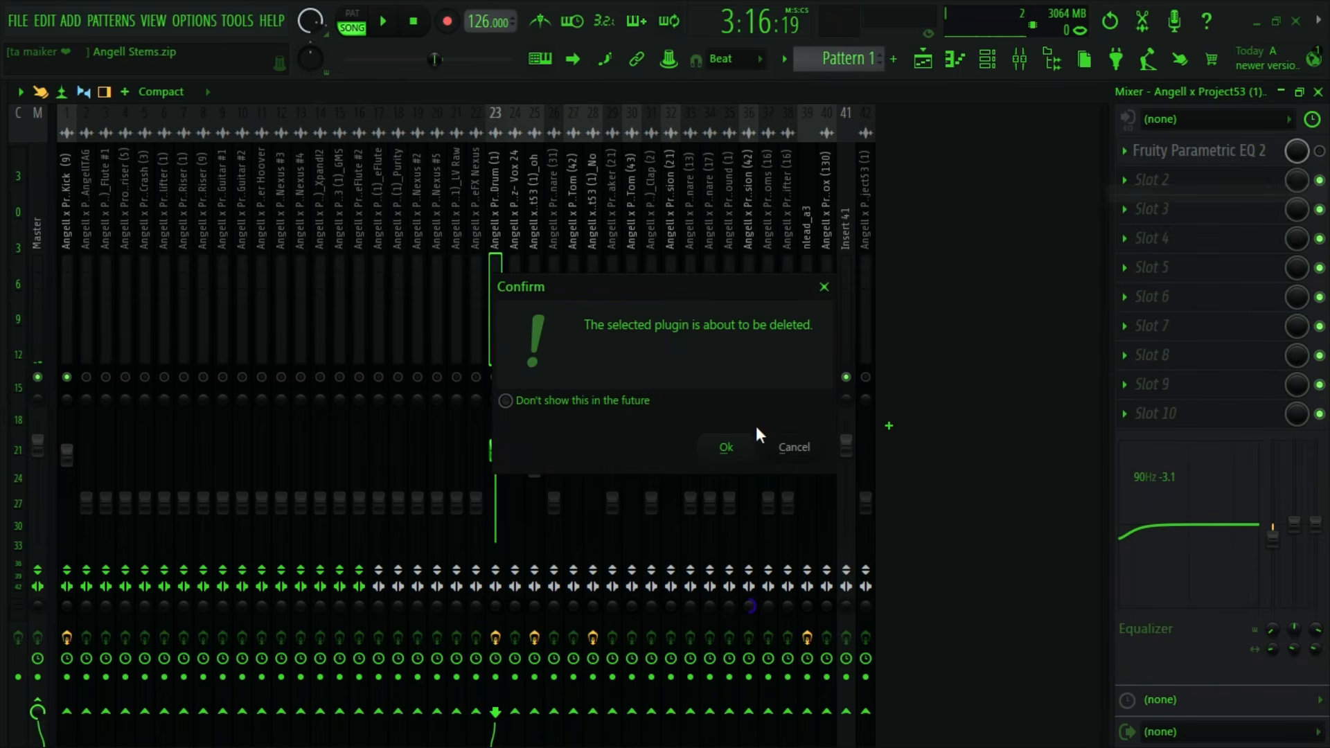
pyautogui.click(721, 448)
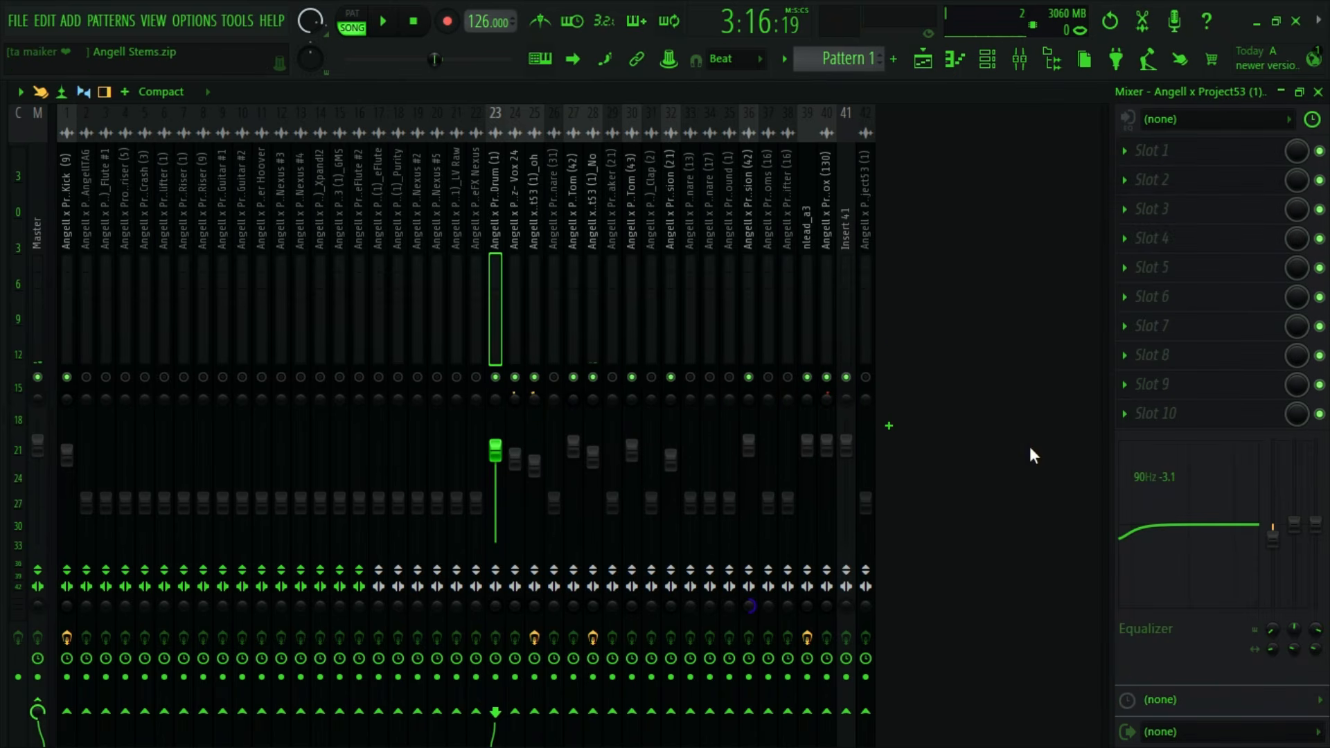
# - Set Bass Drum (1)'s 90 Hz low shelf to -2.2 dB during playback and audition the mix
pyautogui.press('space')
pyautogui.moveTo(1273, 540); pyautogui.dragTo(1273, 534)
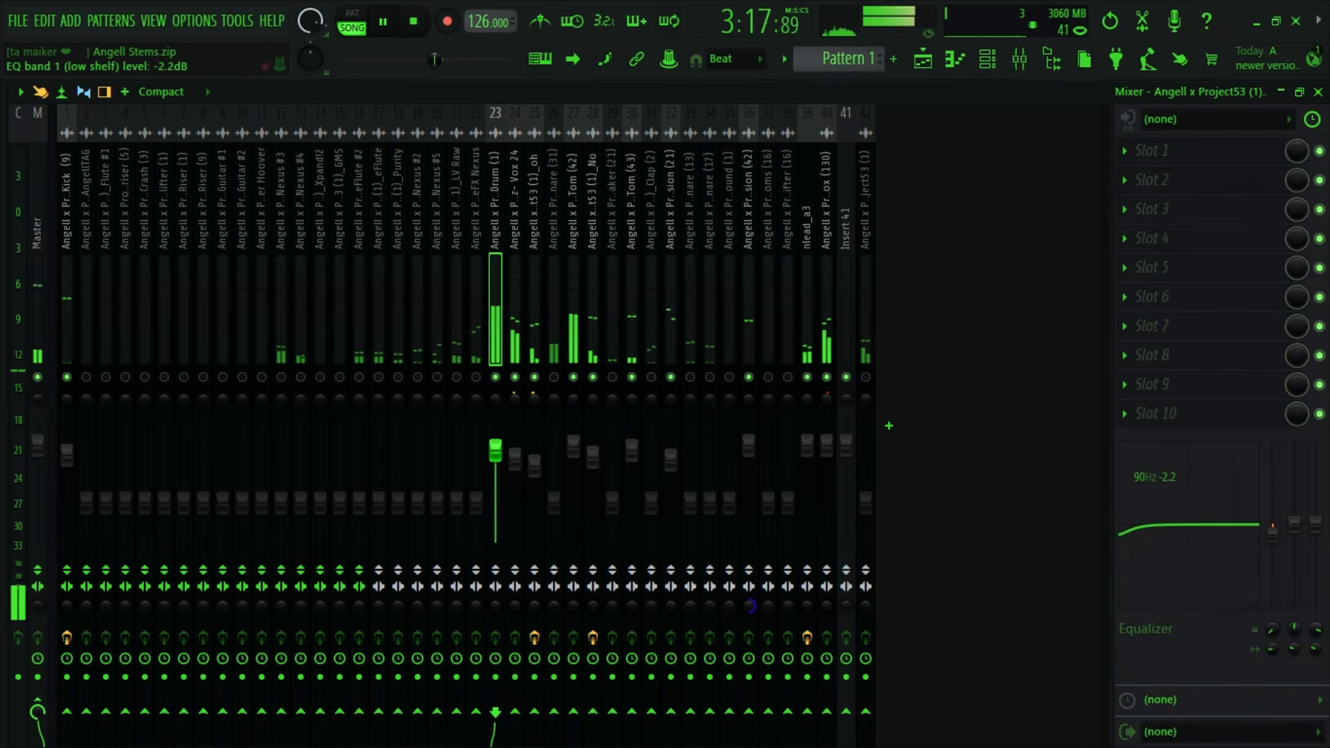
pyautogui.press('space')
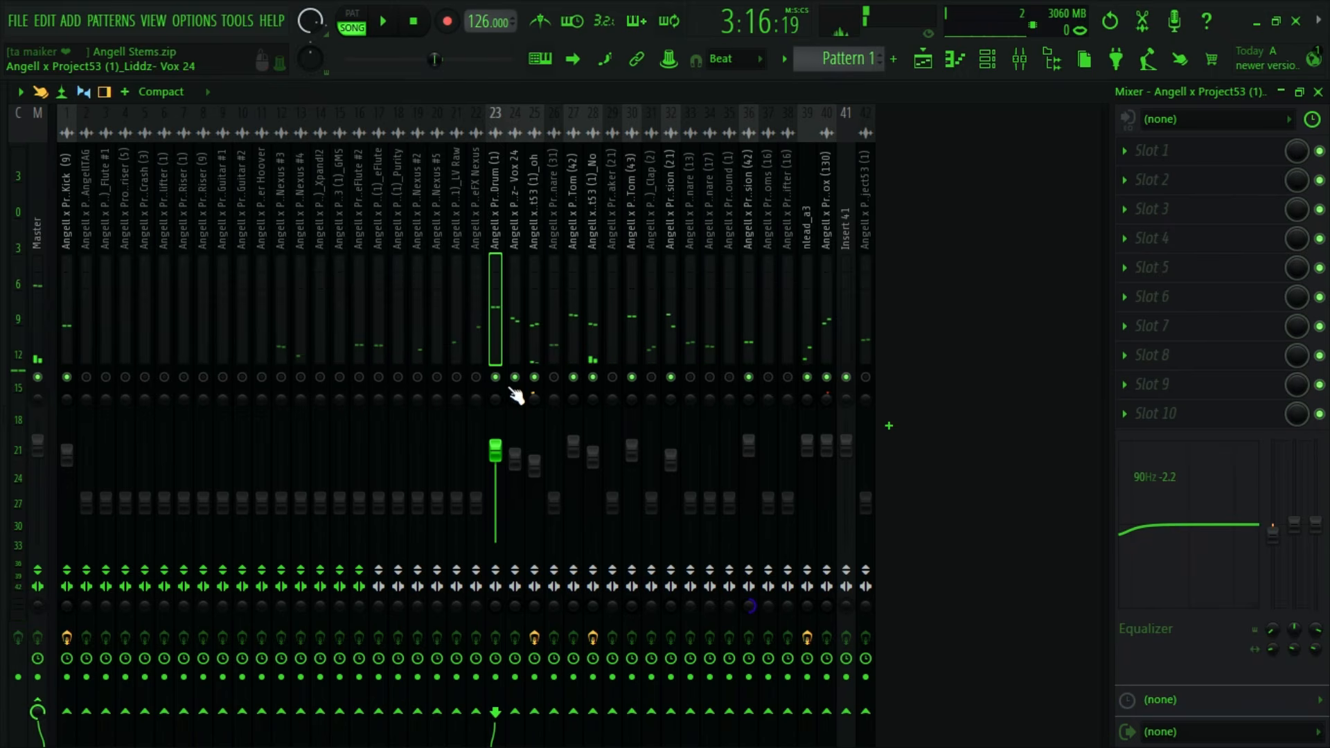
pyautogui.press('space')
pyautogui.moveTo(1316, 524)
pyautogui.mouseDown()
pyautogui.moveTo(1316, 454)
pyautogui.moveTo(1316, 525)
pyautogui.mouseUp()
pyautogui.press('space')
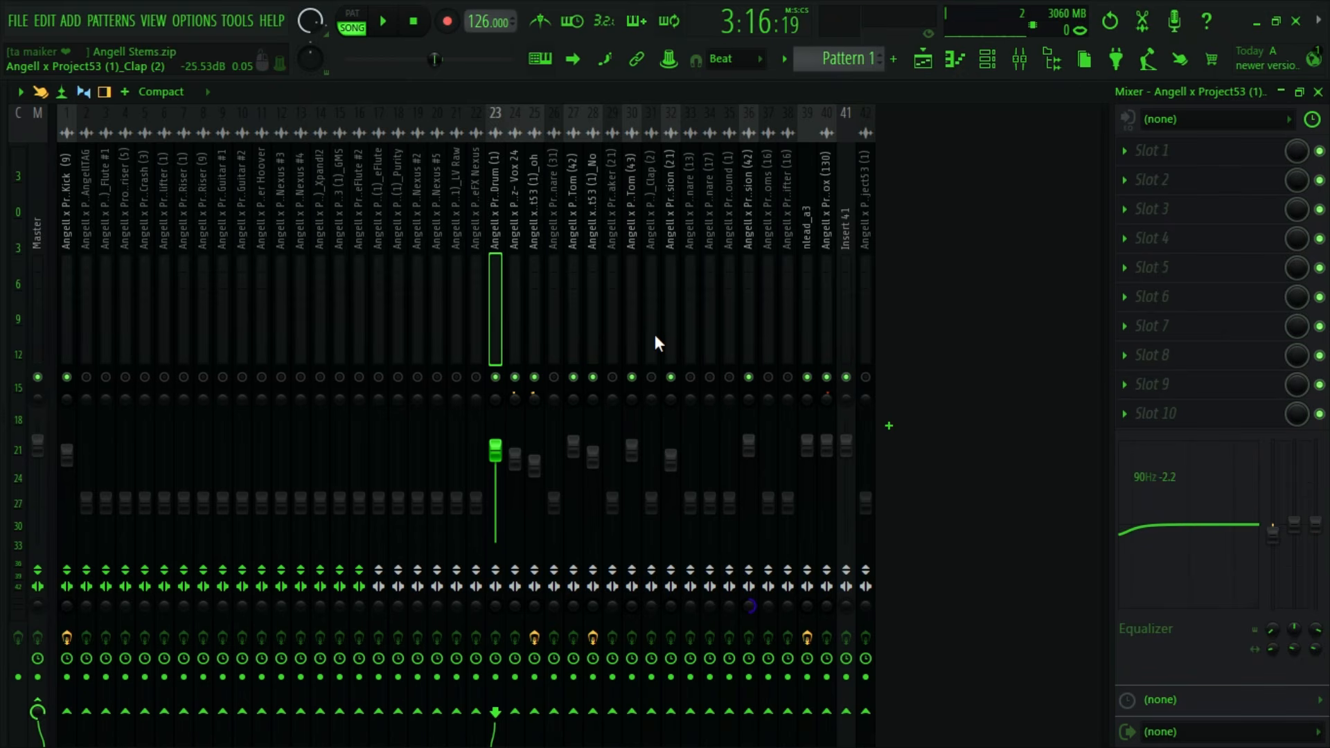
# - Check the mixer settings of the tracks from Tom (42) to Tom (43), and reselect Bass Drum (1)
pyautogui.click(631, 291)
pyautogui.click(575, 292)
pyautogui.click(592, 294)
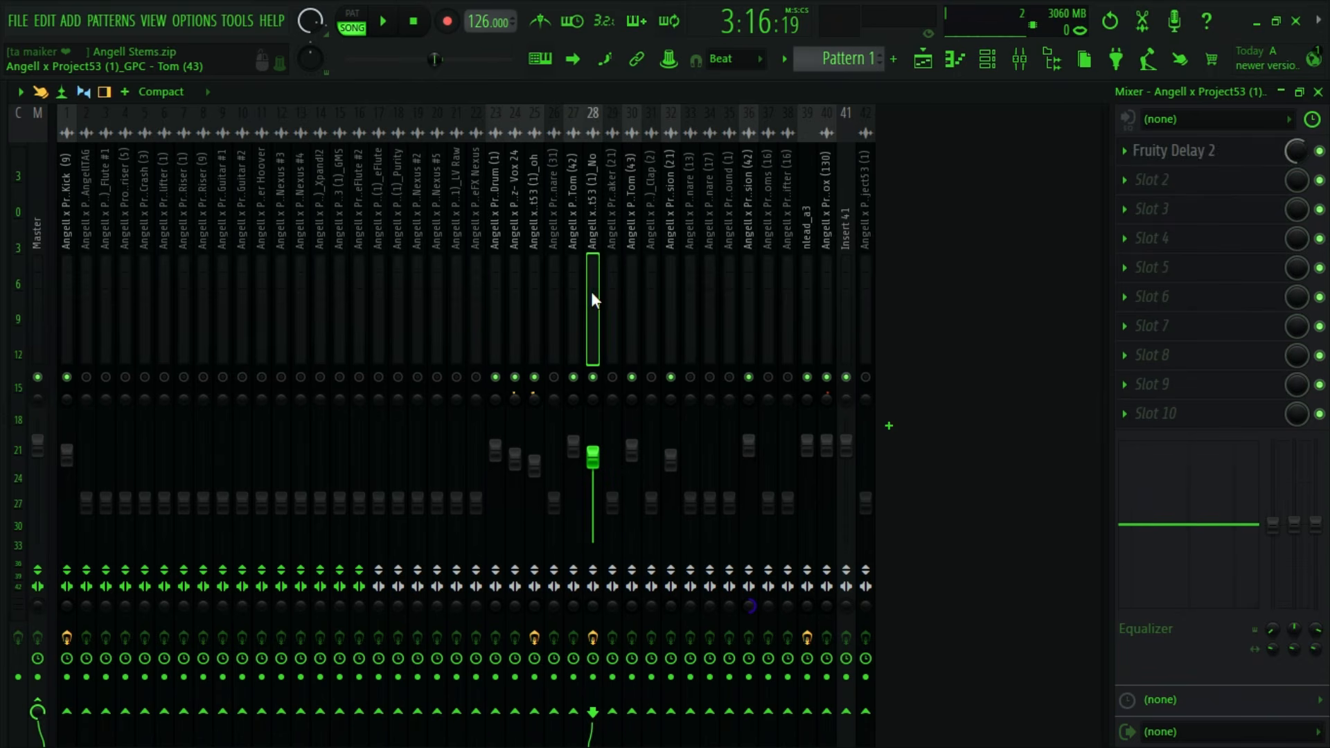
pyautogui.click(613, 284)
pyautogui.click(632, 276)
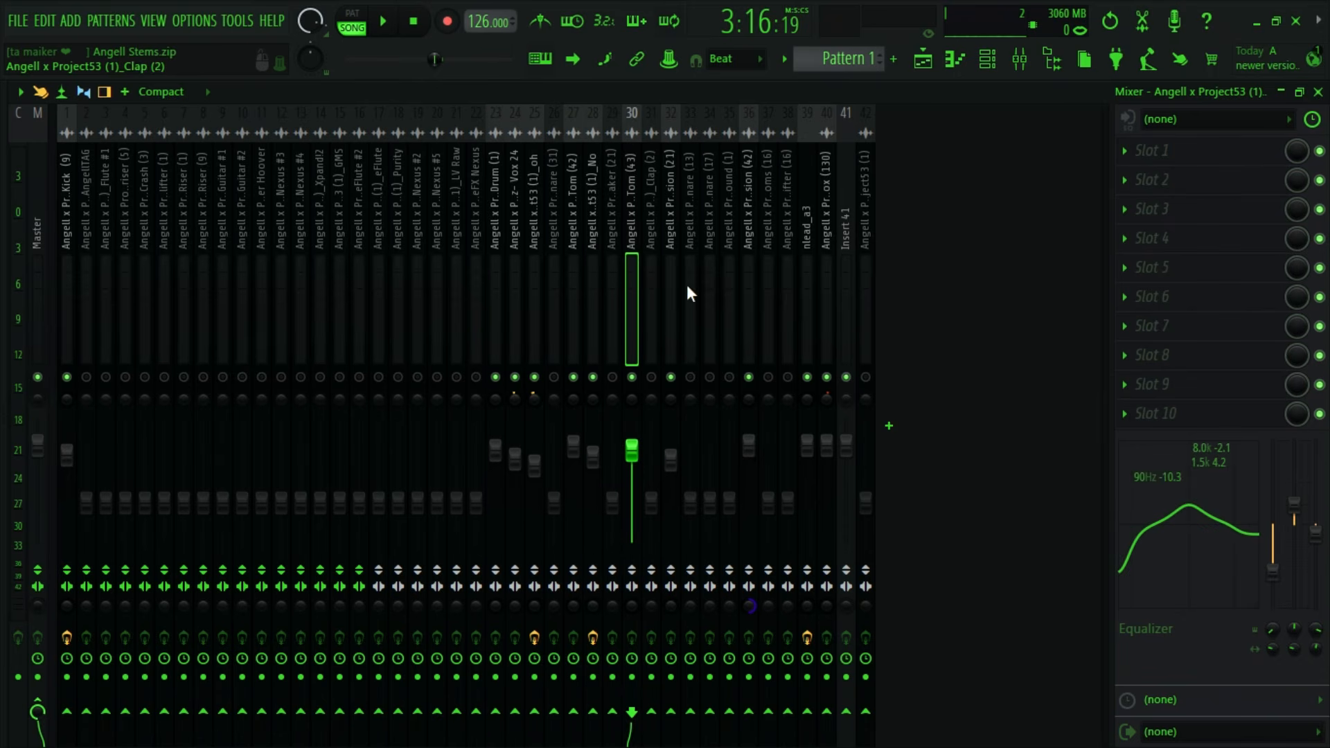
pyautogui.click(503, 290)
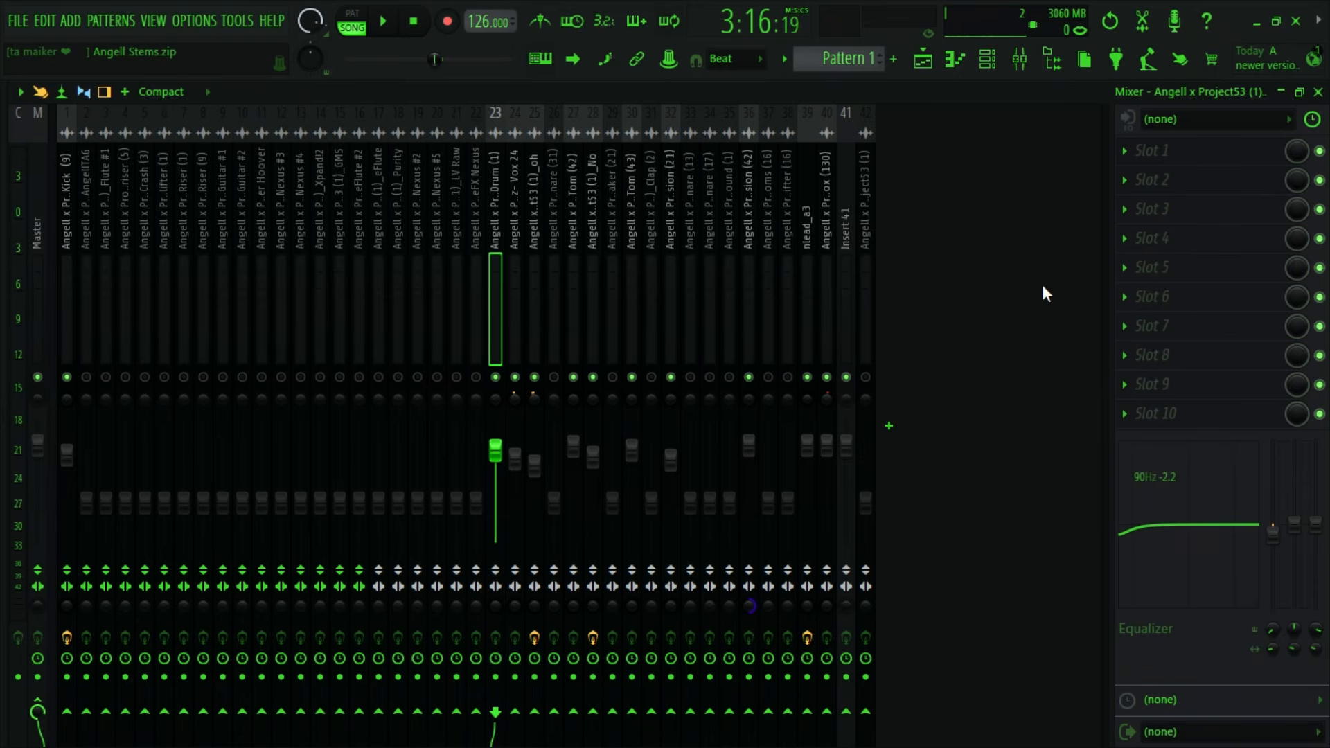
# - Locate the Snare (17) clip in the playlist and select its mixer track 34
pyautogui.click(923, 59)
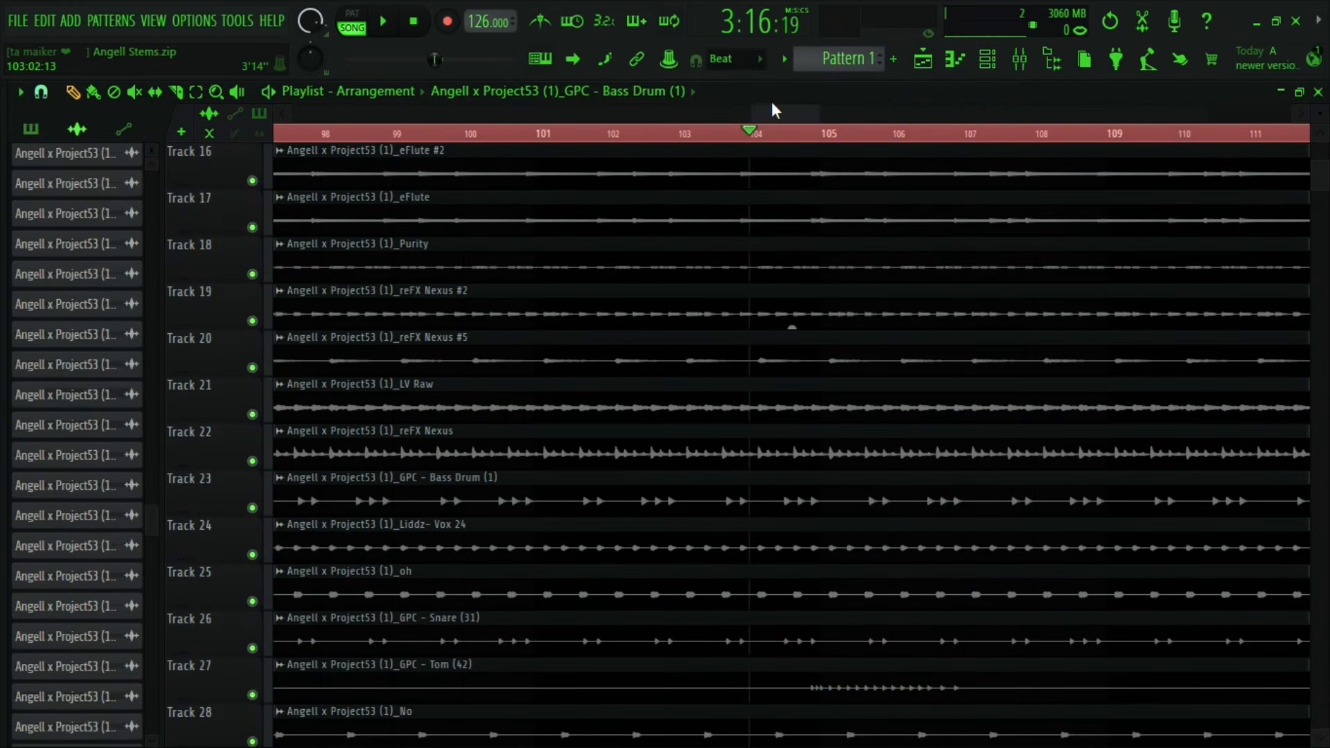
pyautogui.scroll(-5, 693, 134)
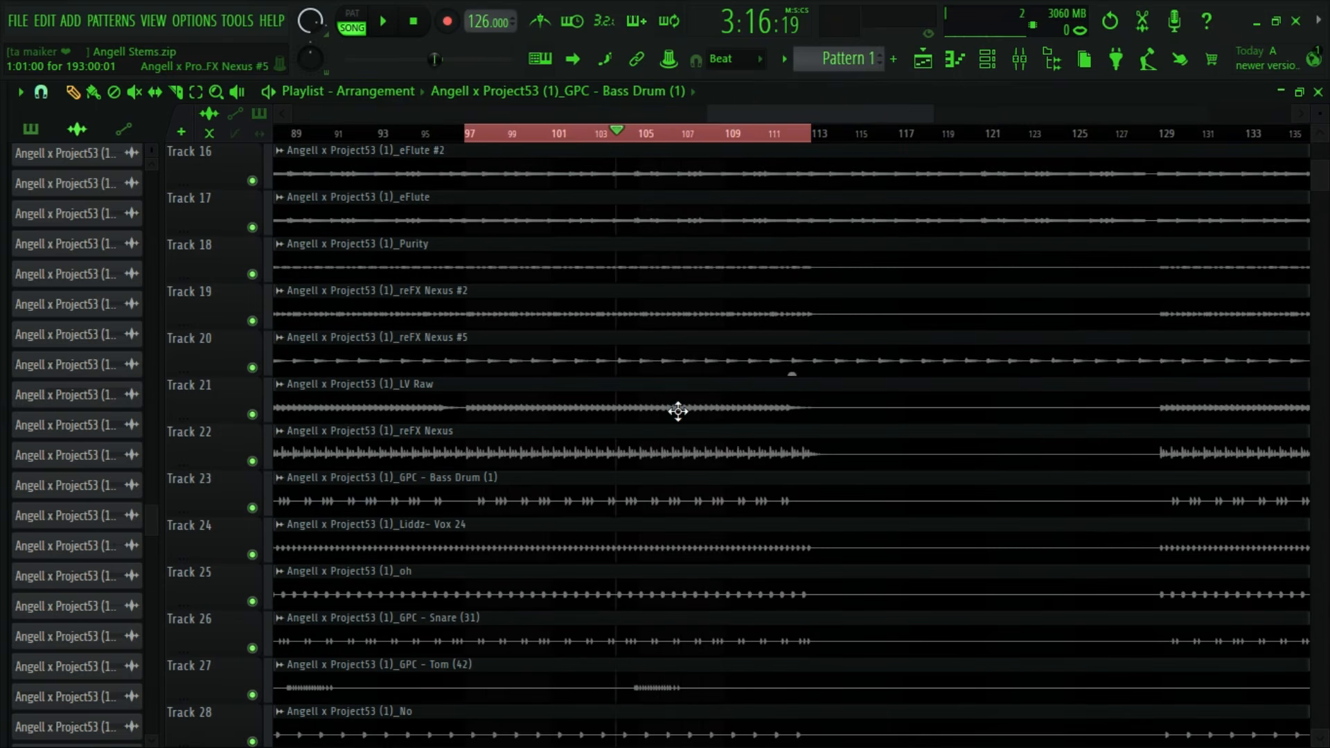
pyautogui.scroll(5, 678, 411)
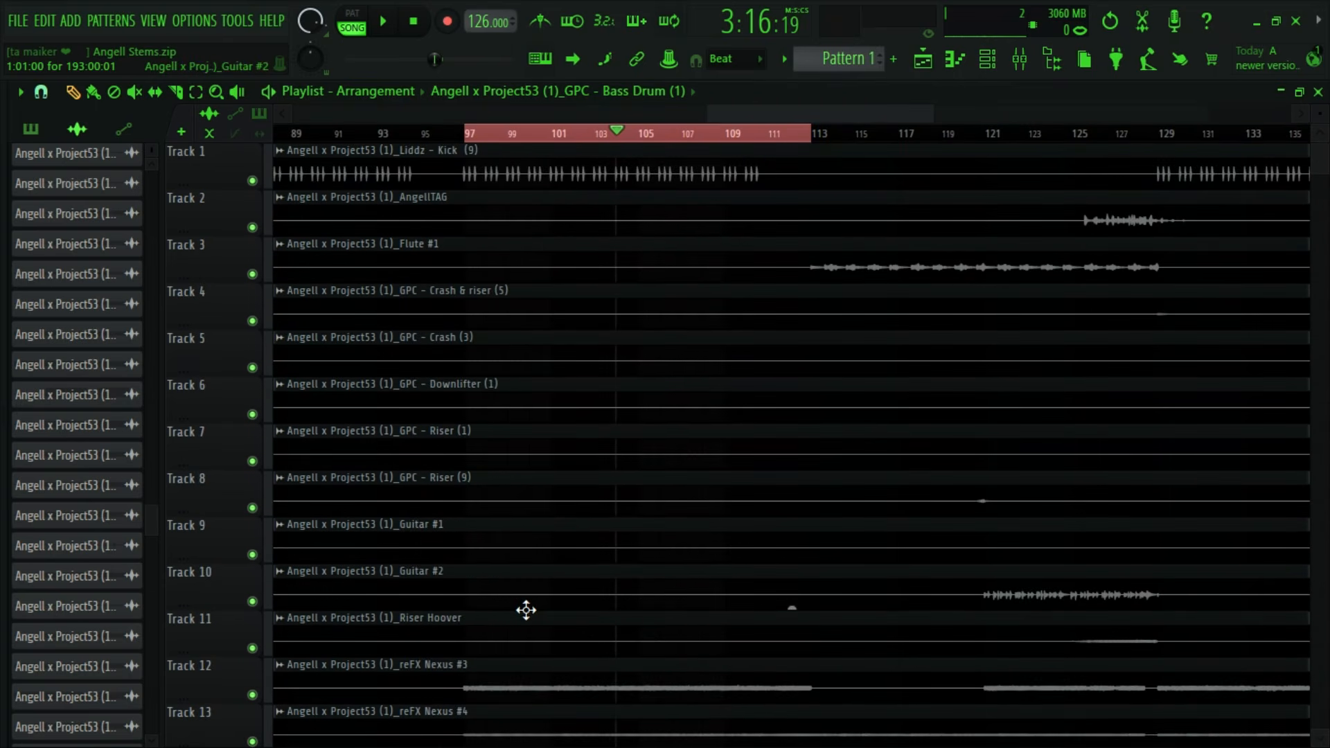
pyautogui.scroll(-10, 526, 611)
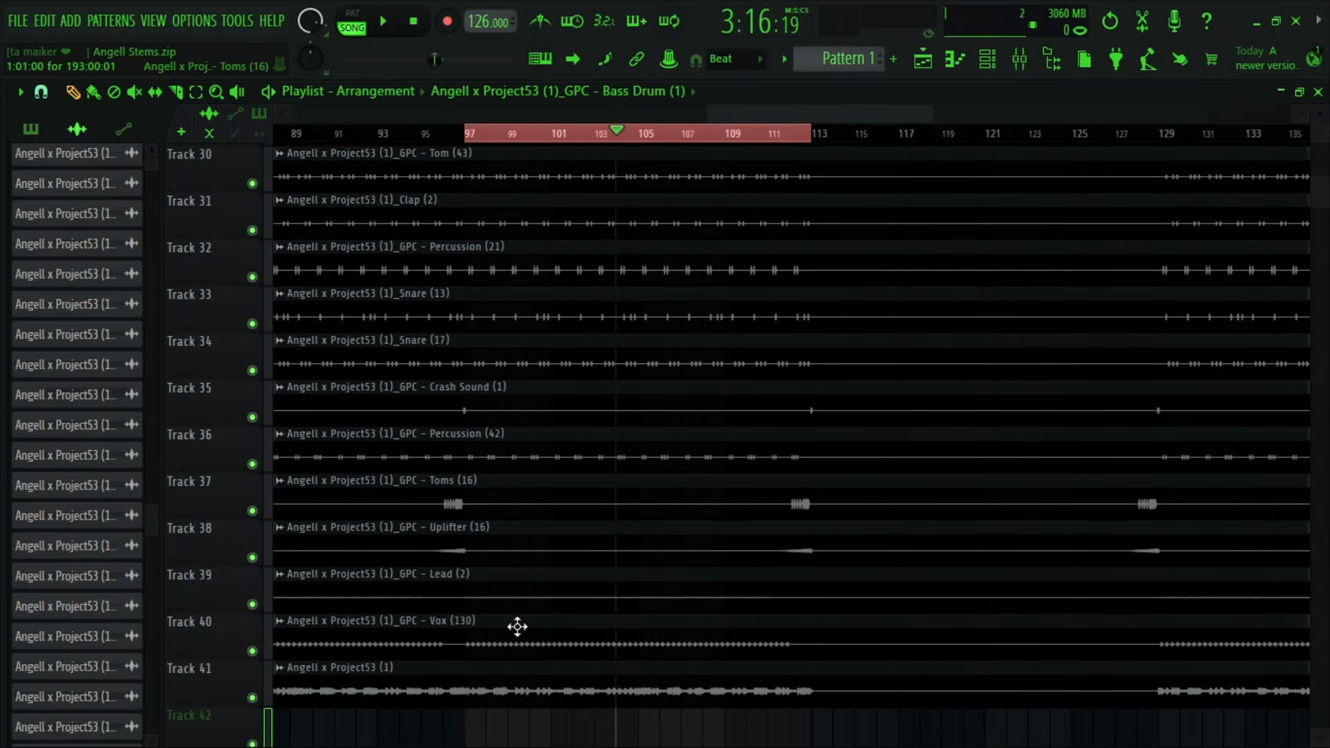
pyautogui.scroll(-3, 517, 627)
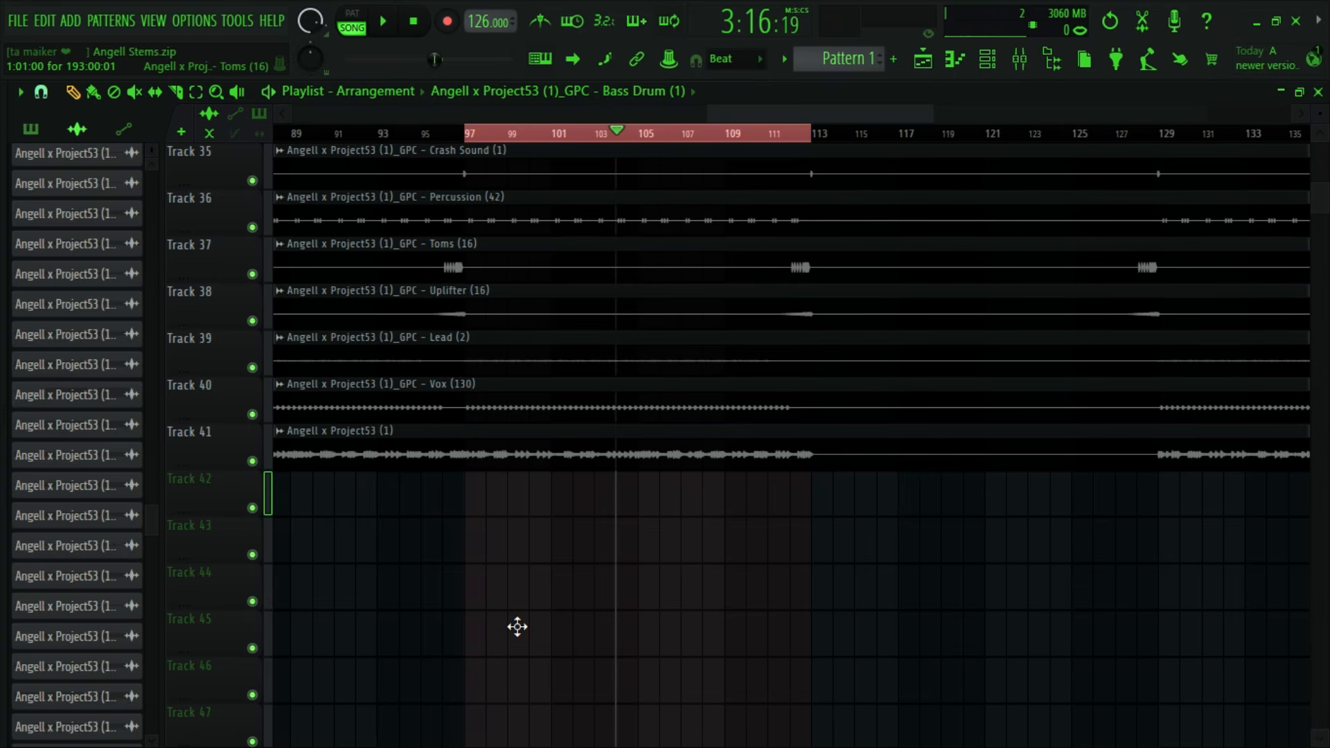
pyautogui.scroll(6, 518, 627)
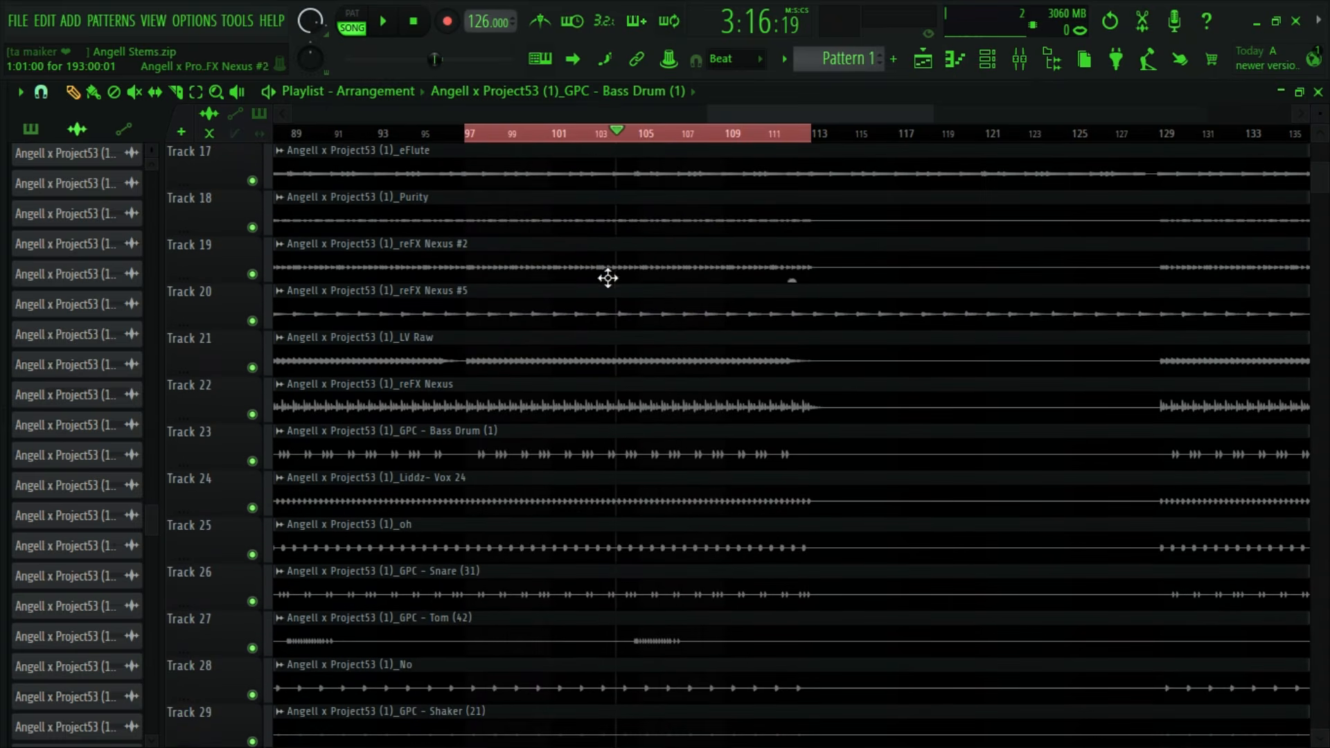
pyautogui.scroll(-4, 555, 482)
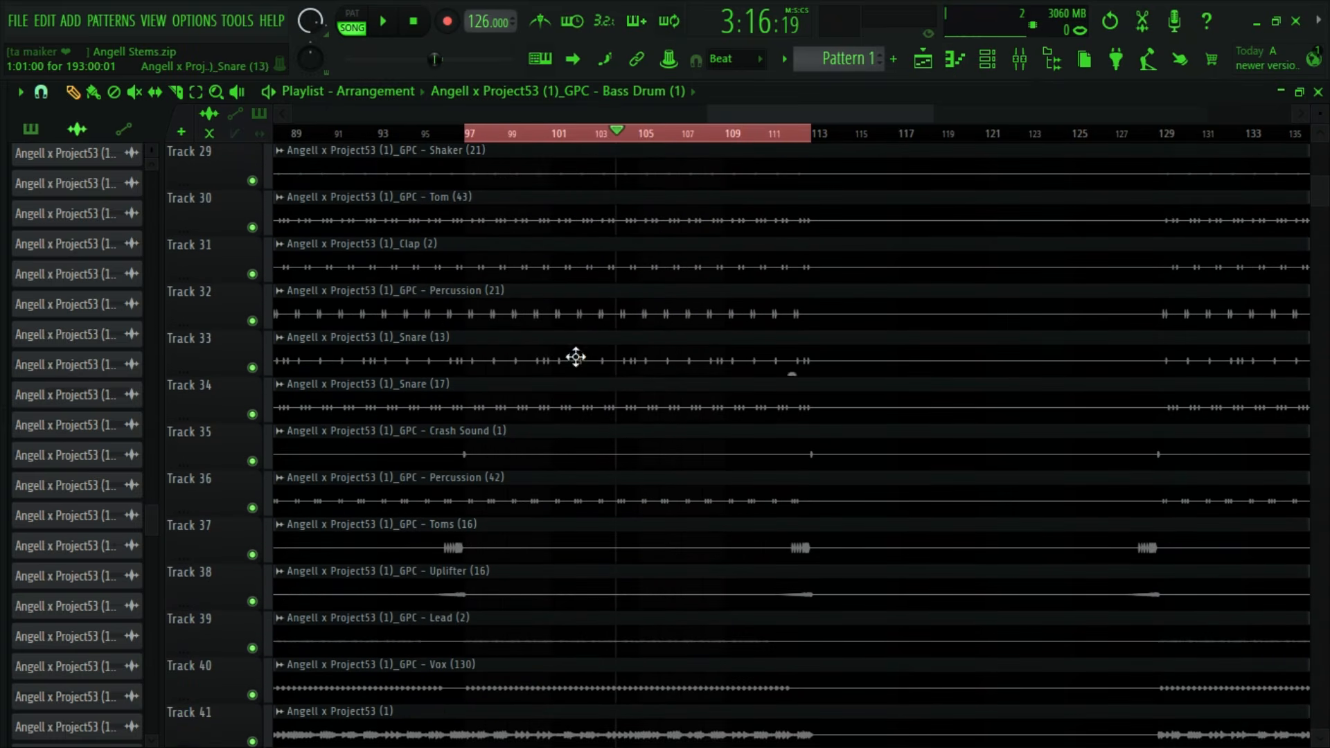
pyautogui.doubleClick(564, 404)
pyautogui.click(679, 305)
pyautogui.press('F9')
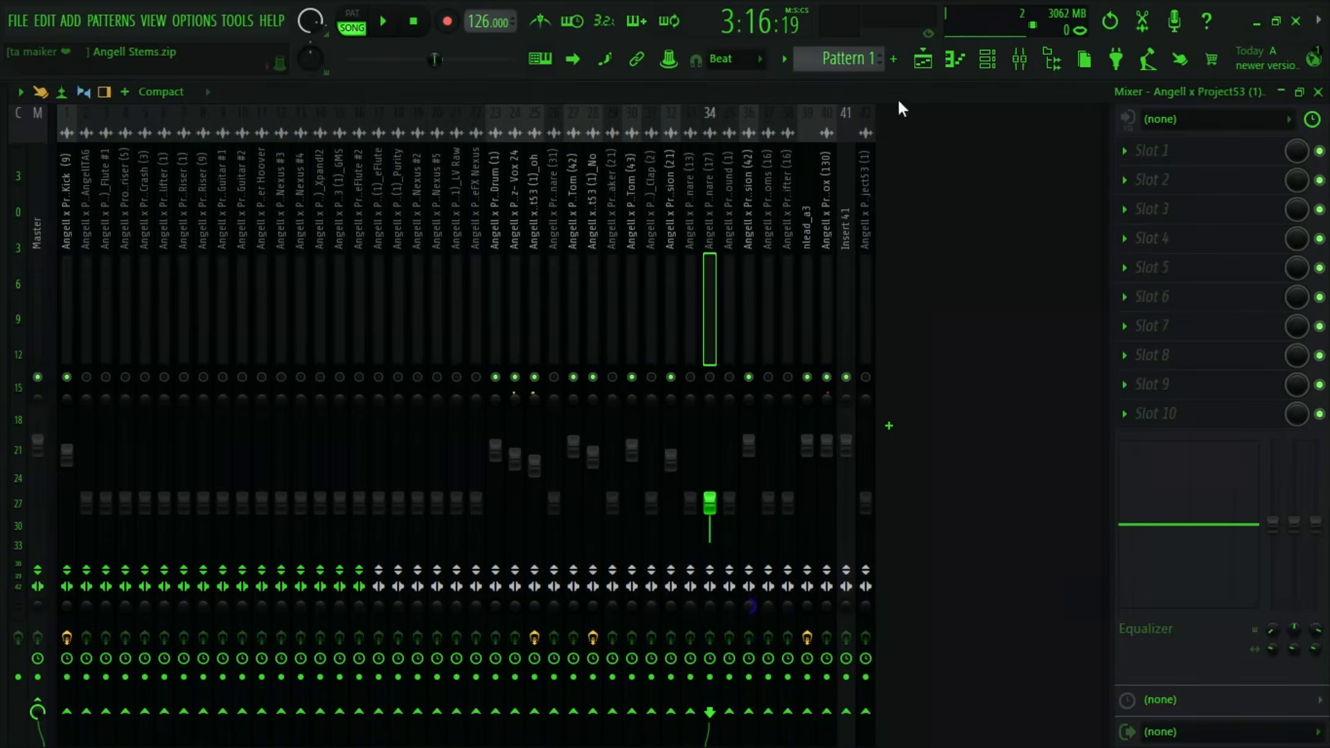
# - Unmute Snare (17) and raise its volume to about 92% (-1.8 dB) during playback
pyautogui.press('space')
pyautogui.moveTo(709, 513); pyautogui.dragTo(710, 453)
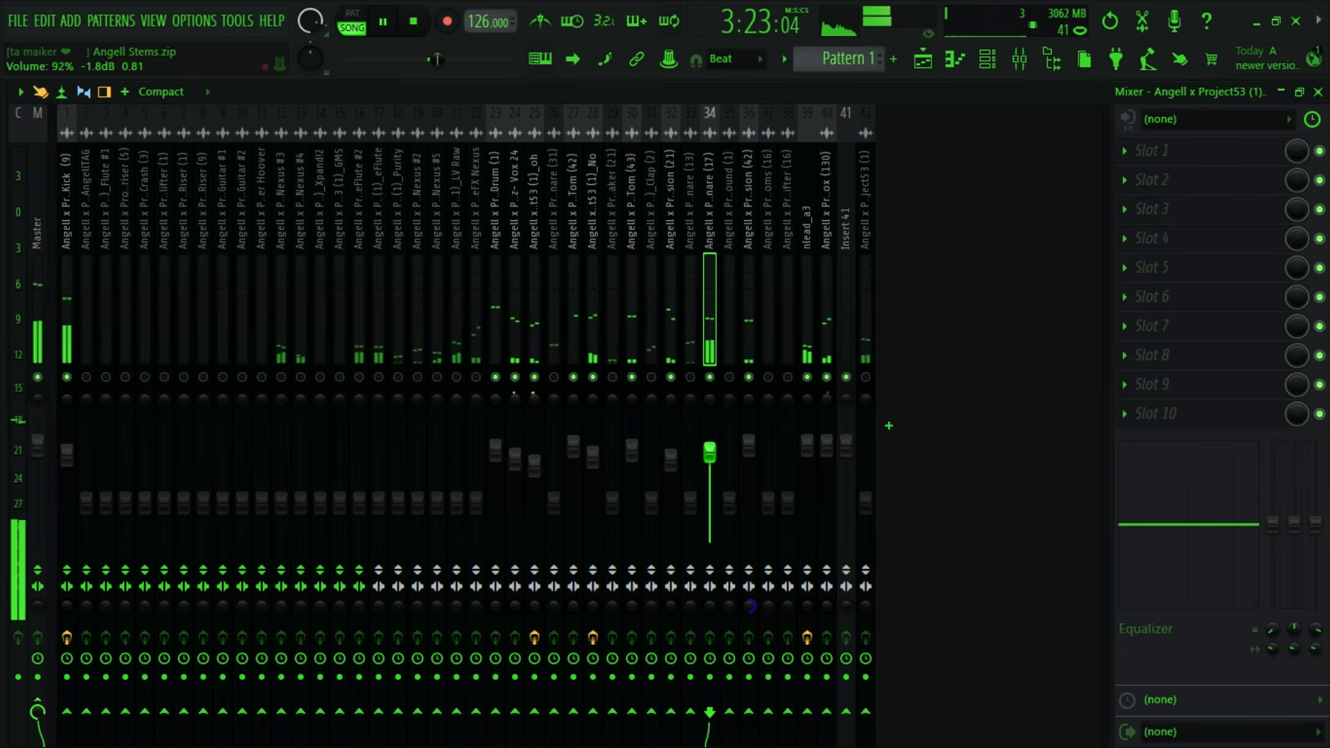
pyautogui.press('space')
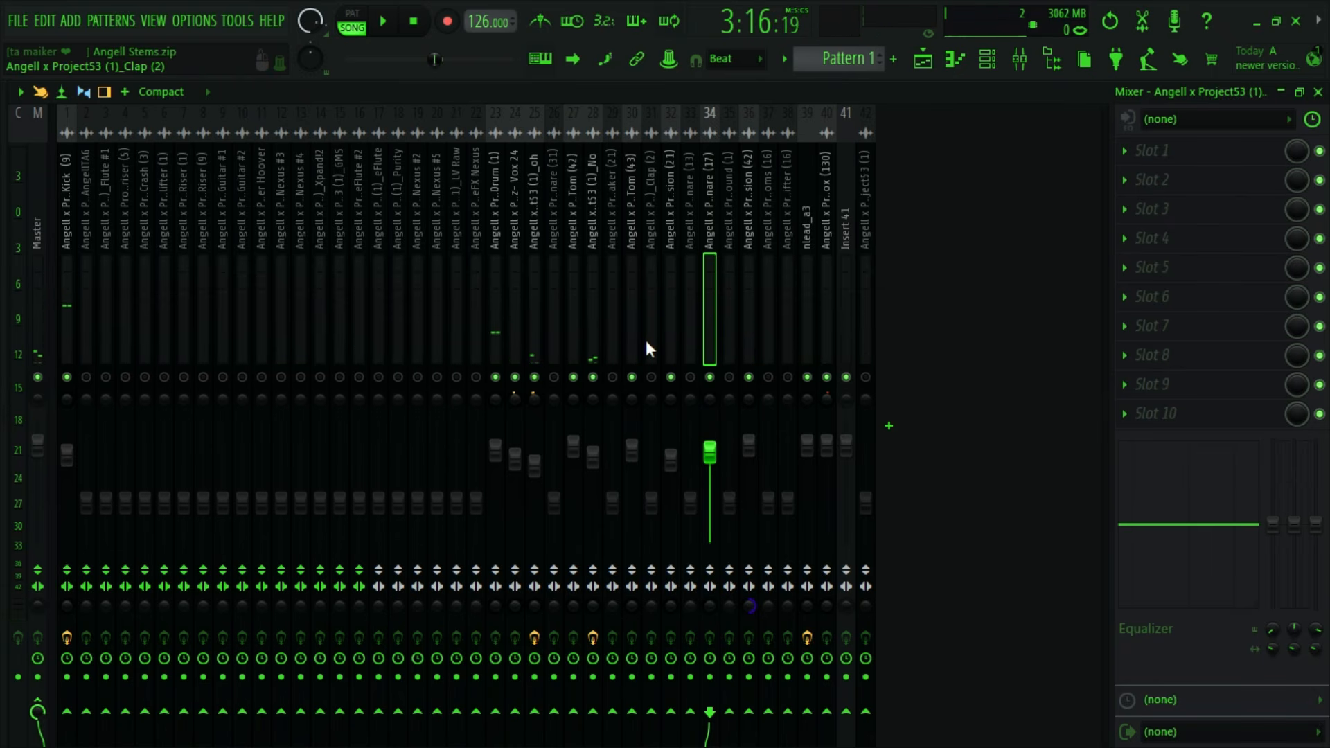
pyautogui.press('space')
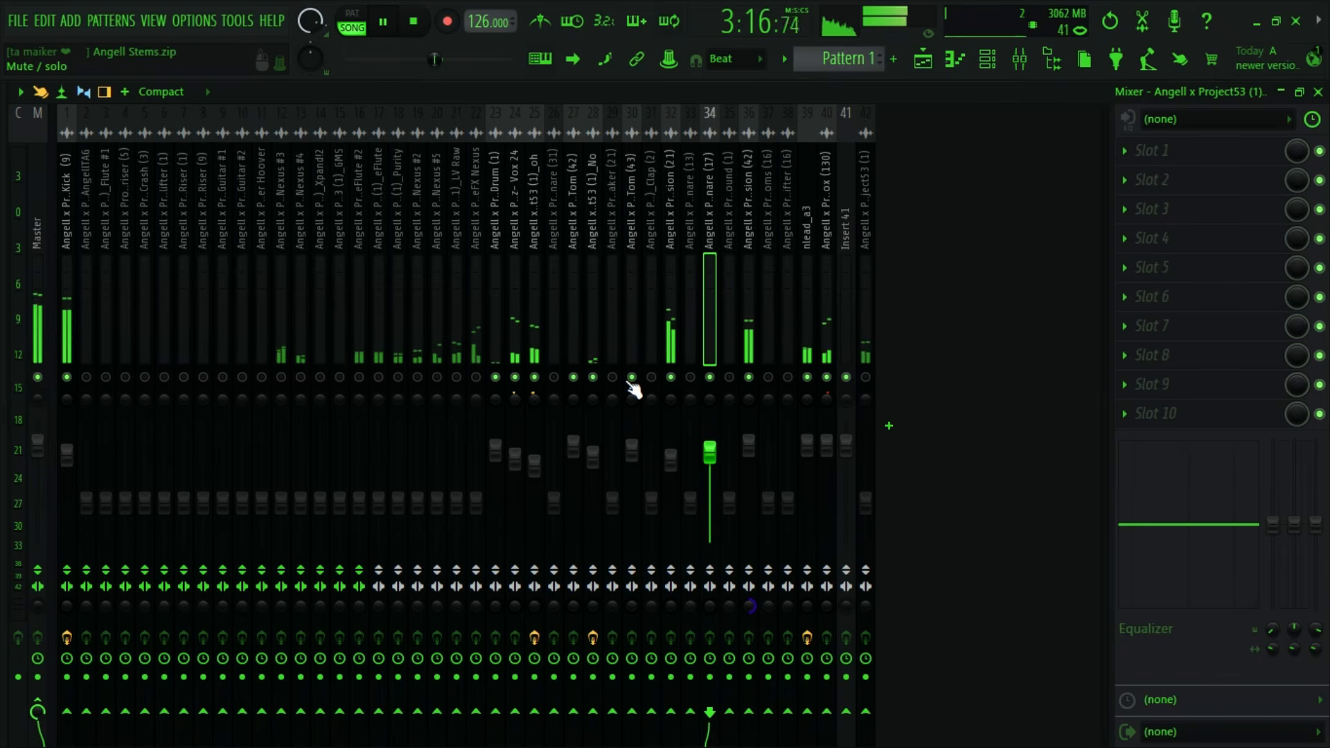
# - Stop playback and check the mixer tracks from Tom (42) to Shaker (21)
pyautogui.press('space')
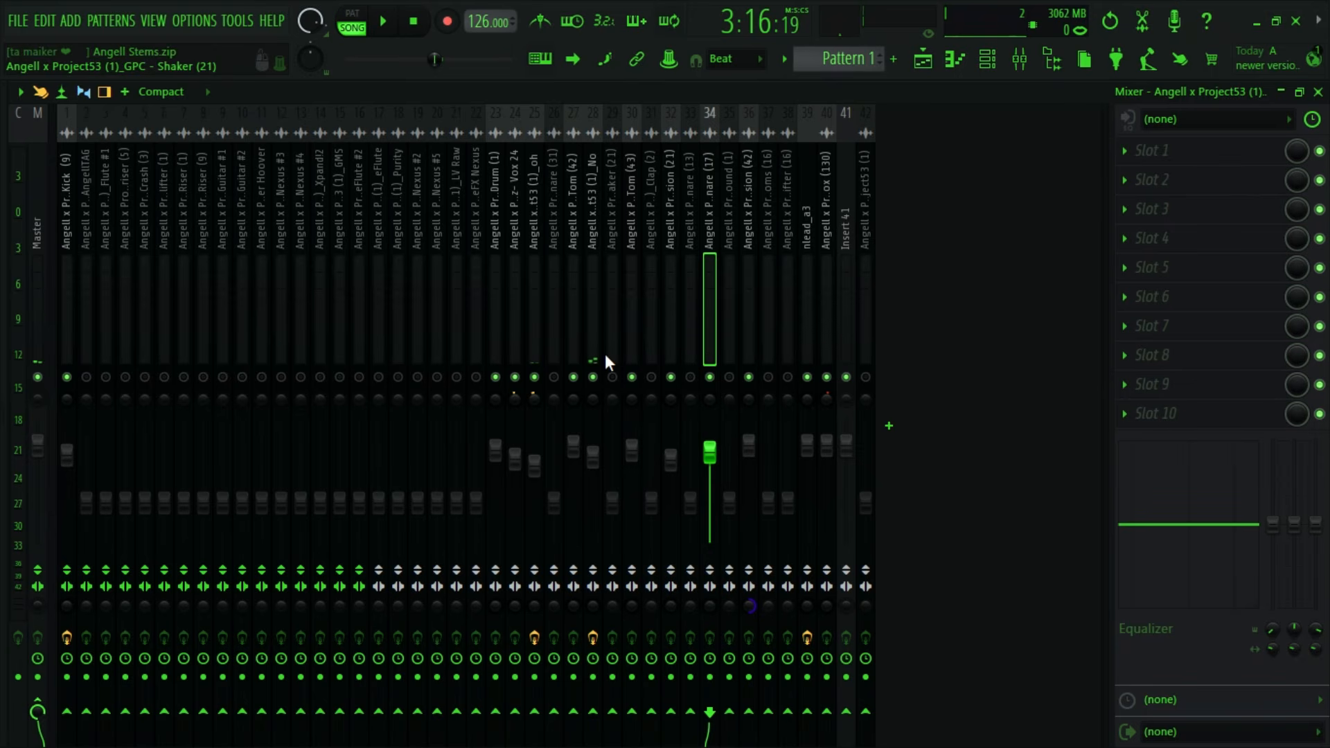
pyautogui.click(579, 284)
pyautogui.click(589, 281)
pyautogui.click(610, 281)
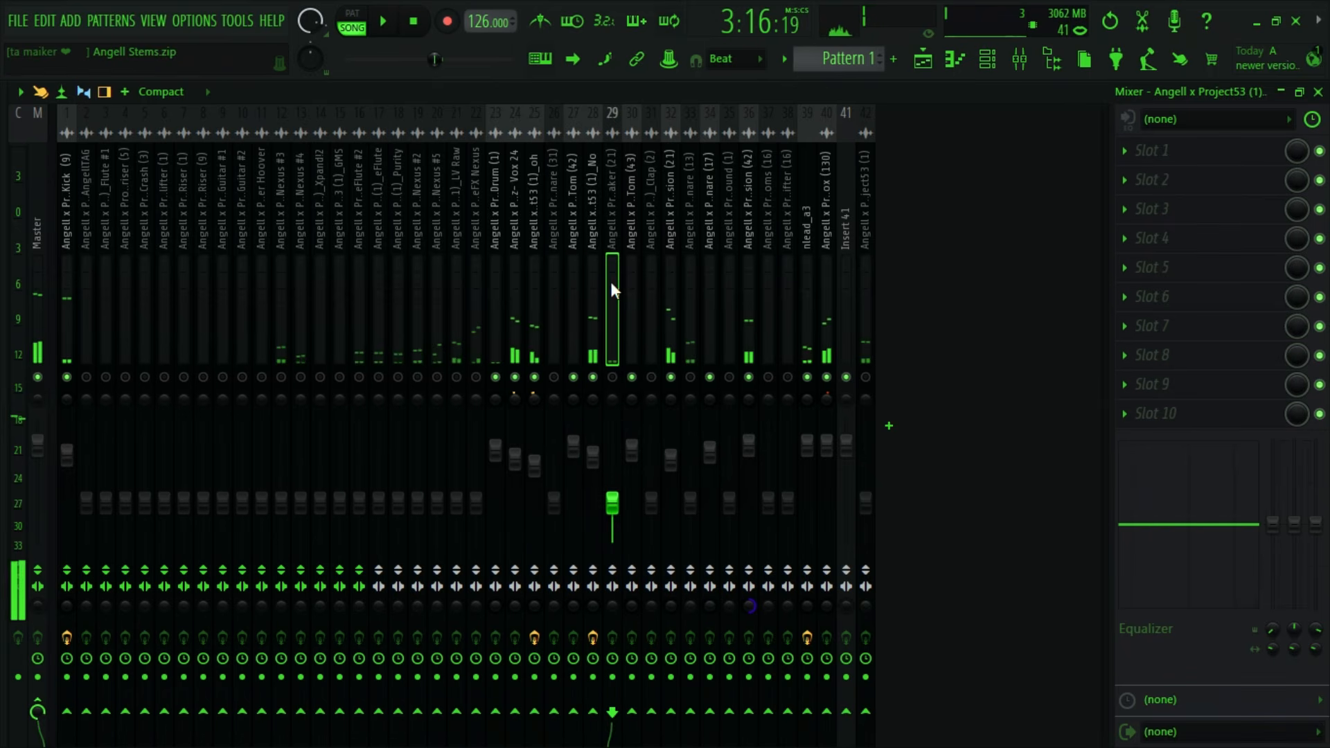
# - Try Tom (43)'s 8 kHz high shelf at 14.6 dB, settle it at -2.6 dB and audition the mix
pyautogui.click(631, 273)
pyautogui.click(641, 270)
pyautogui.click(638, 273)
pyautogui.press('space')
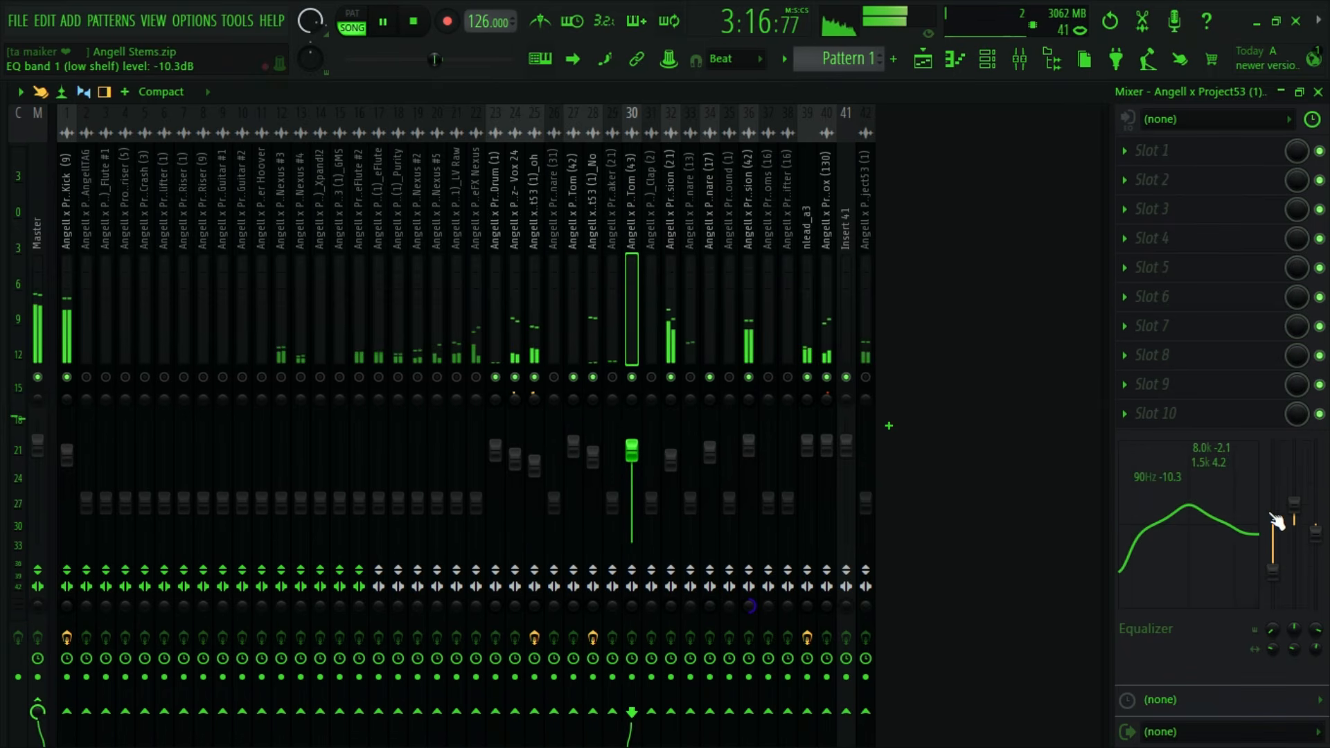
pyautogui.moveTo(1315, 521); pyautogui.dragTo(1316, 454)
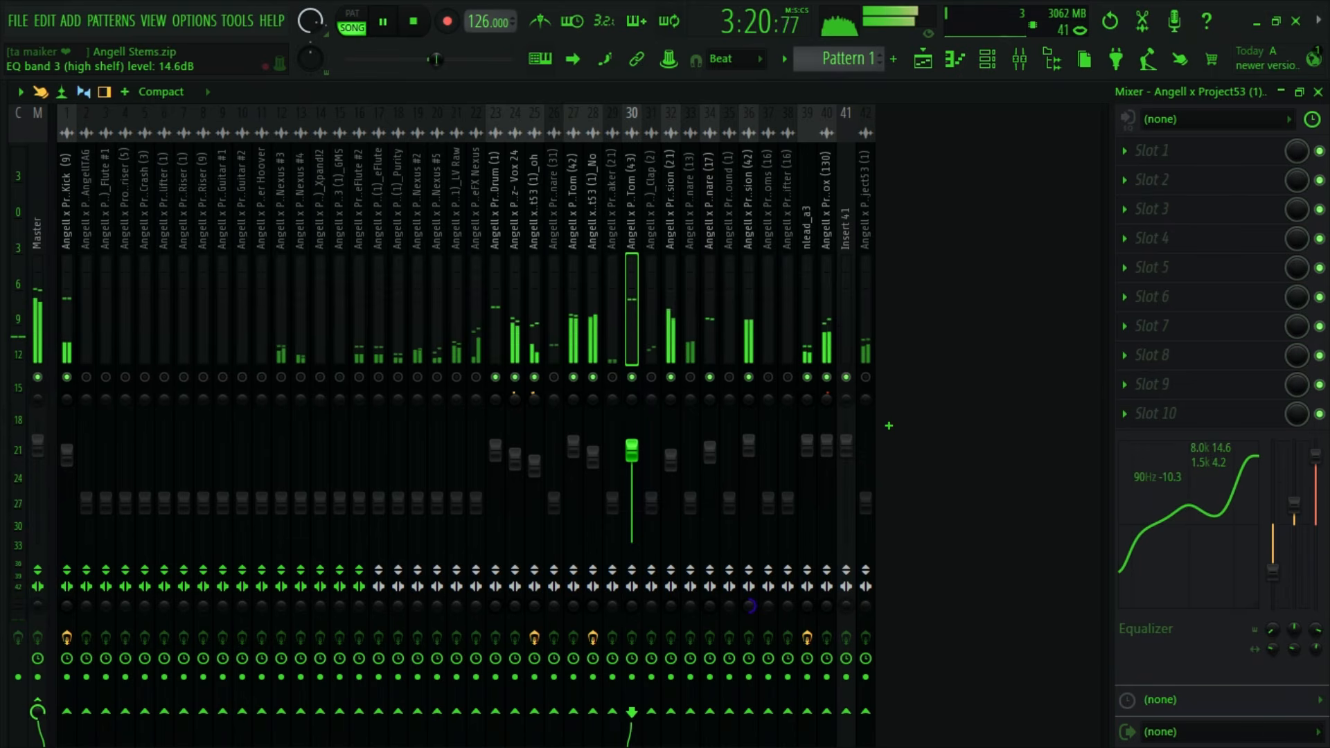
pyautogui.press('space')
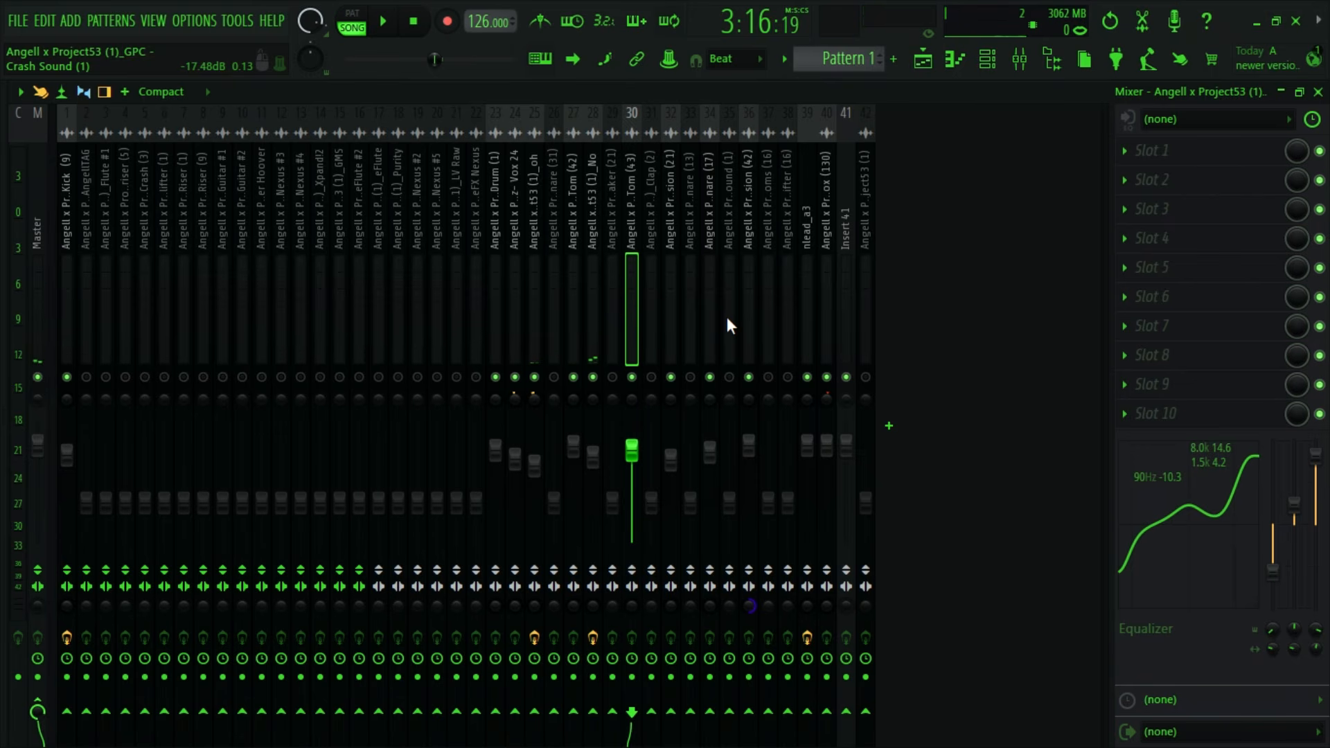
pyautogui.hotkey('ctrl', 'z')
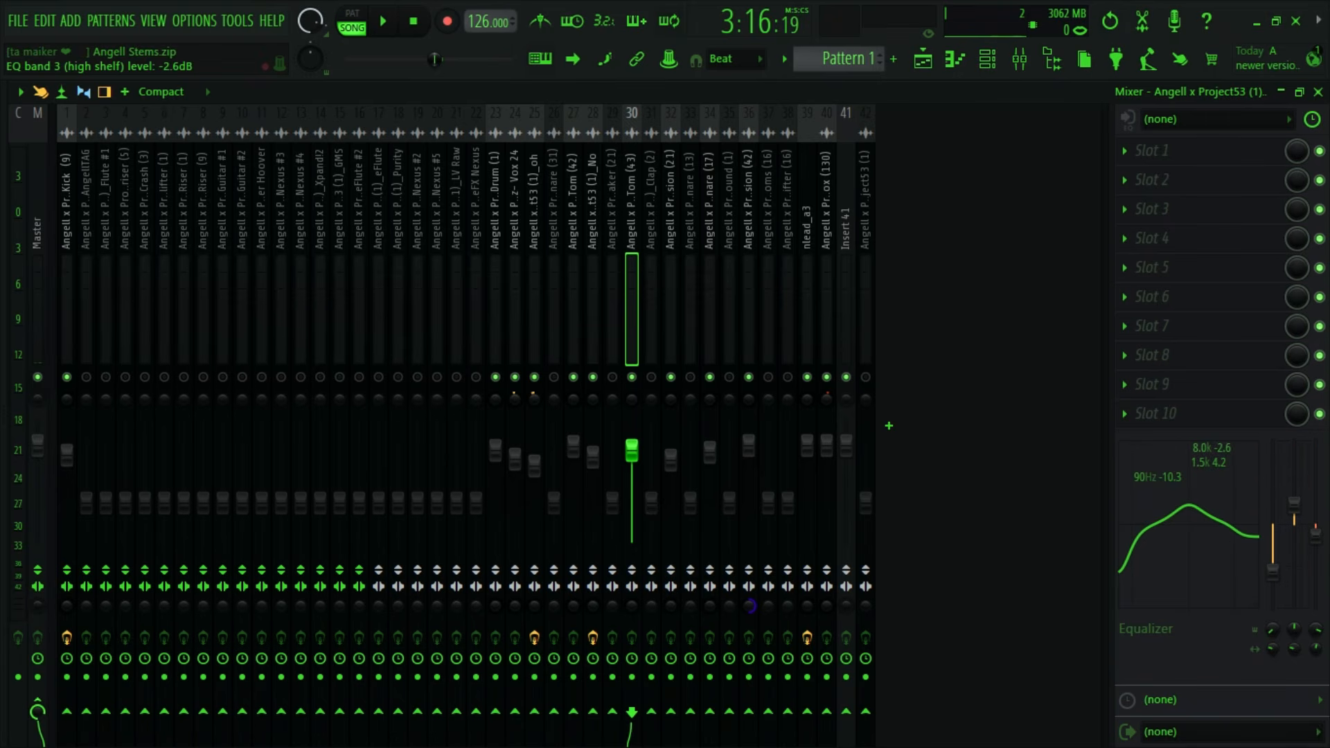
pyautogui.press('space')
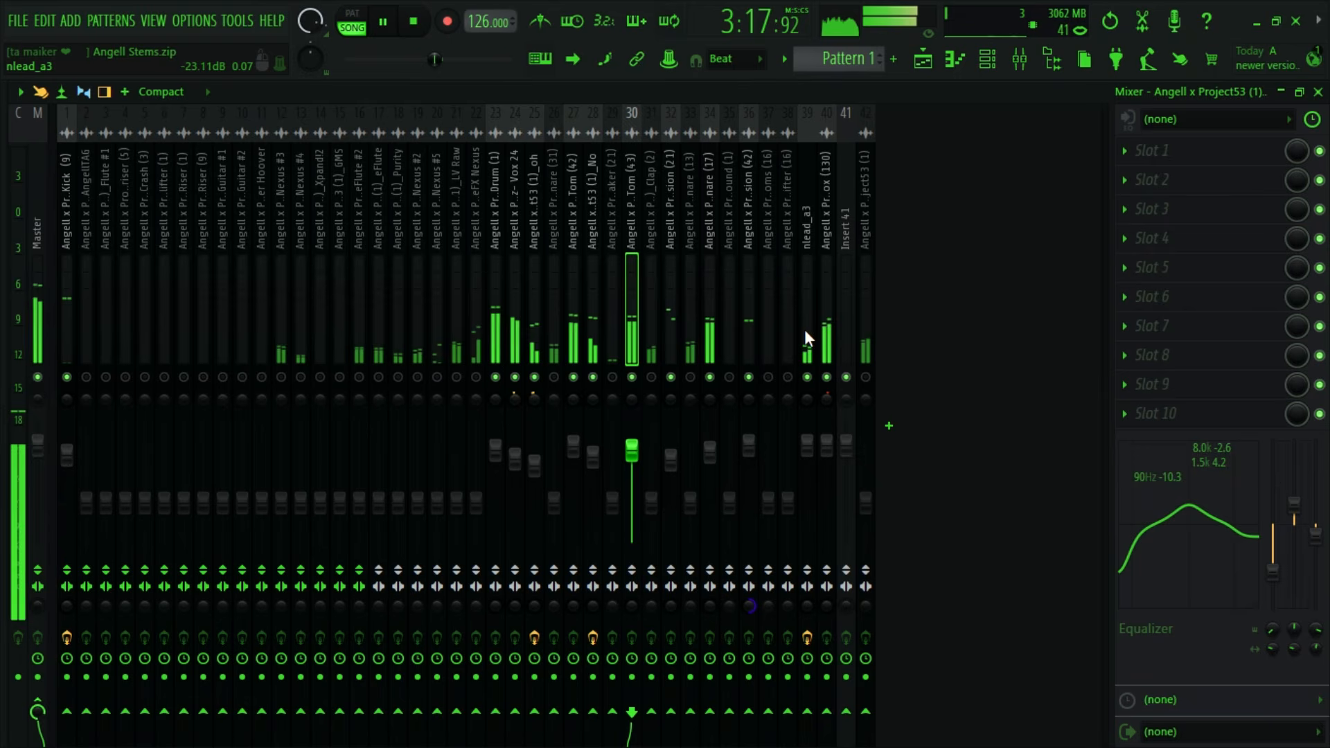
pyautogui.press('space')
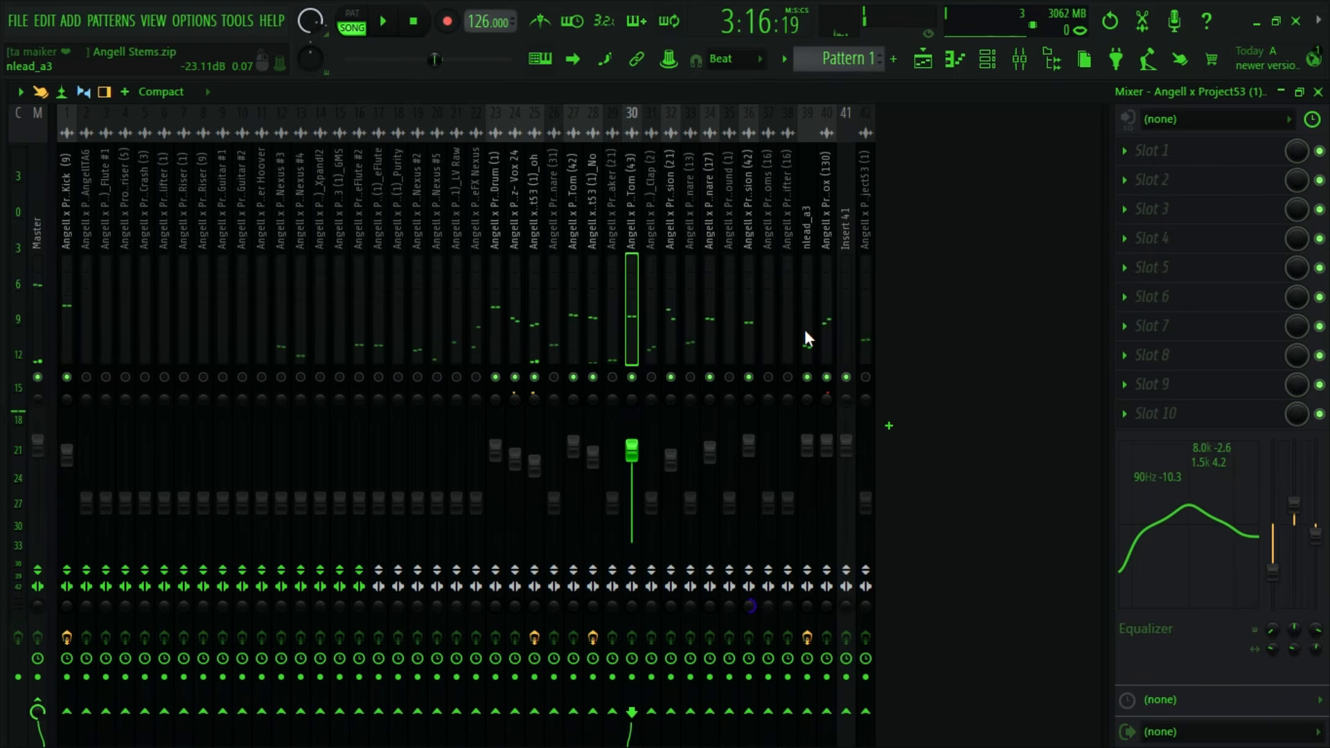
# - Set Snare (17)'s EQ to -7.4 dB at 90 Hz, 3.3 dB at 1.5 kHz and 4.7 dB at 8 kHz, auditioning the mix
pyautogui.click(711, 294)
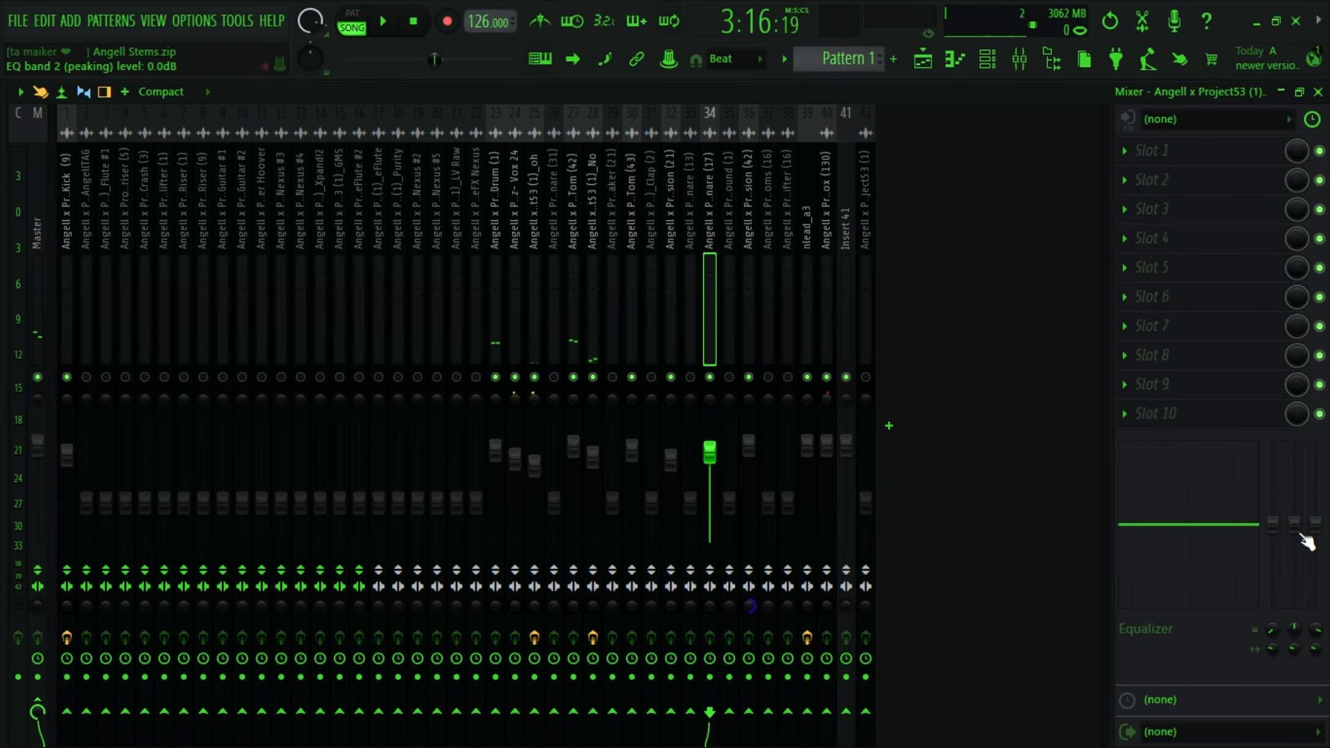
pyautogui.press('space')
pyautogui.moveTo(1300, 532); pyautogui.dragTo(1317, 500)
pyautogui.press('space')
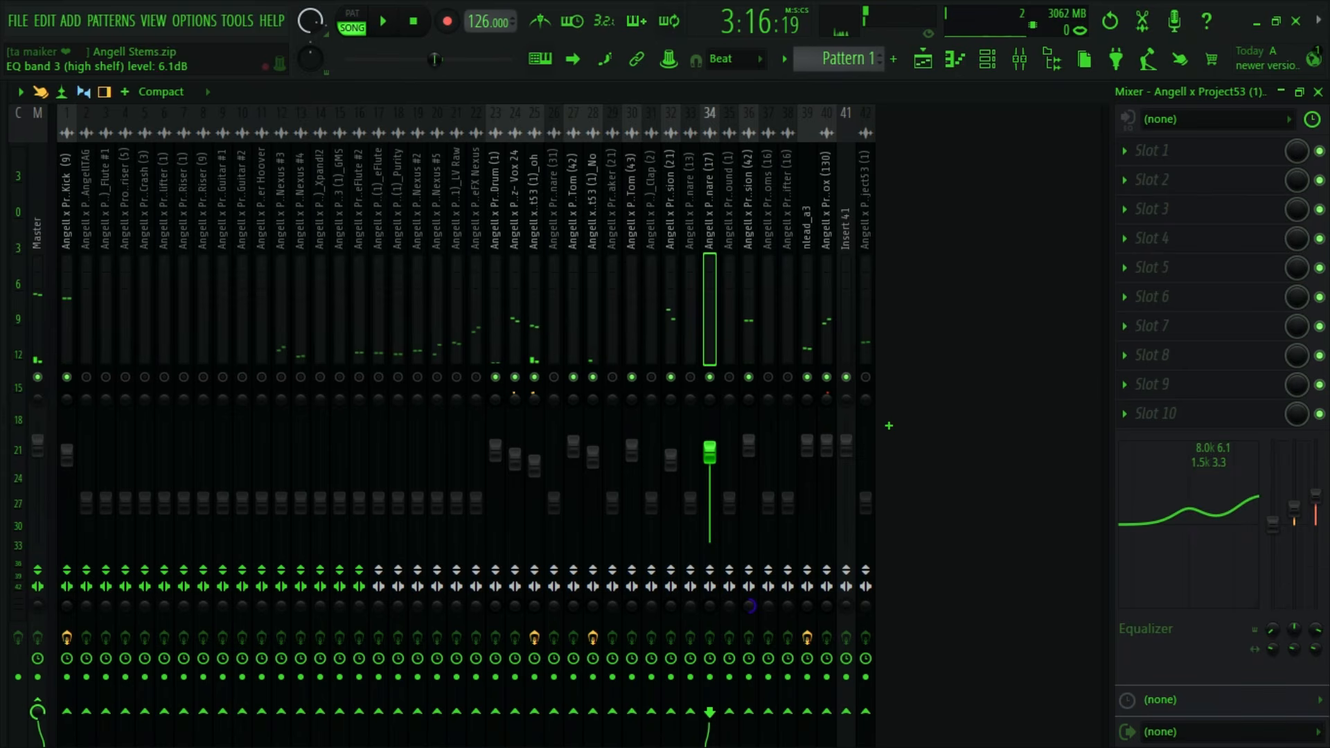
pyautogui.press('space')
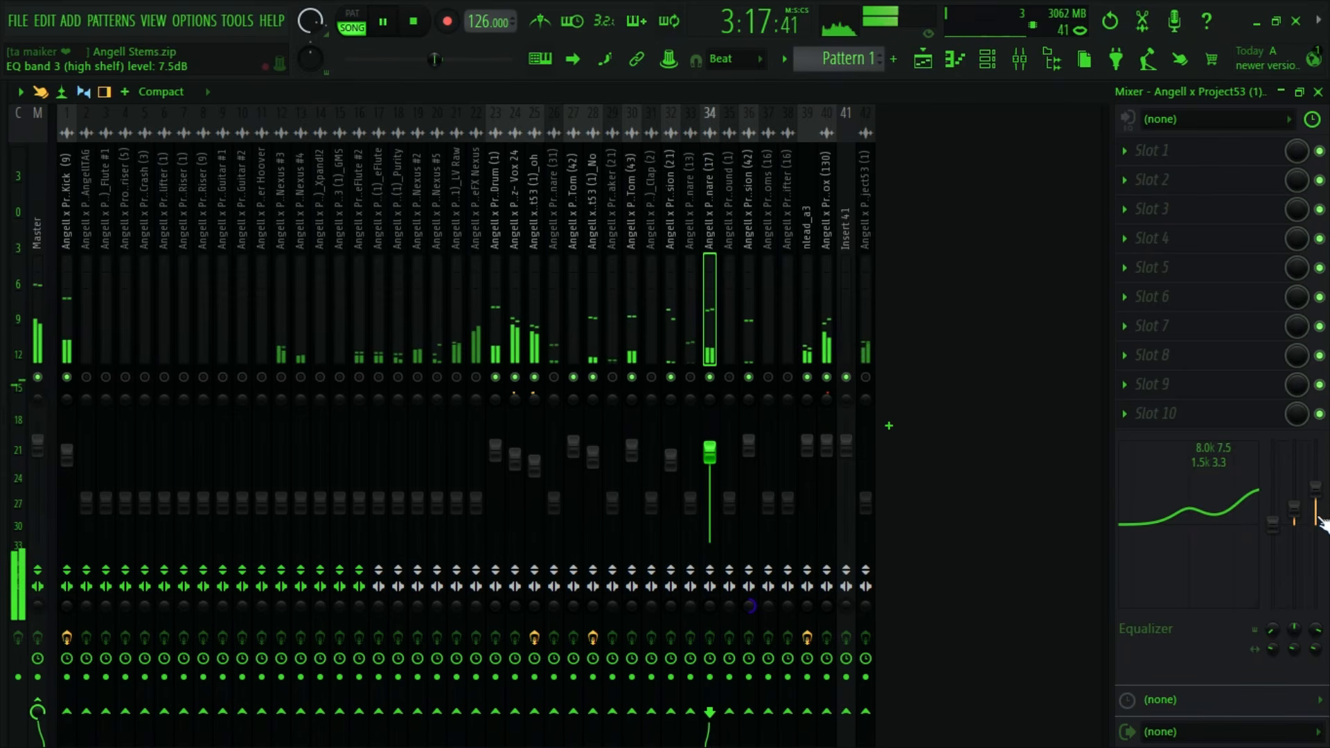
pyautogui.press('space')
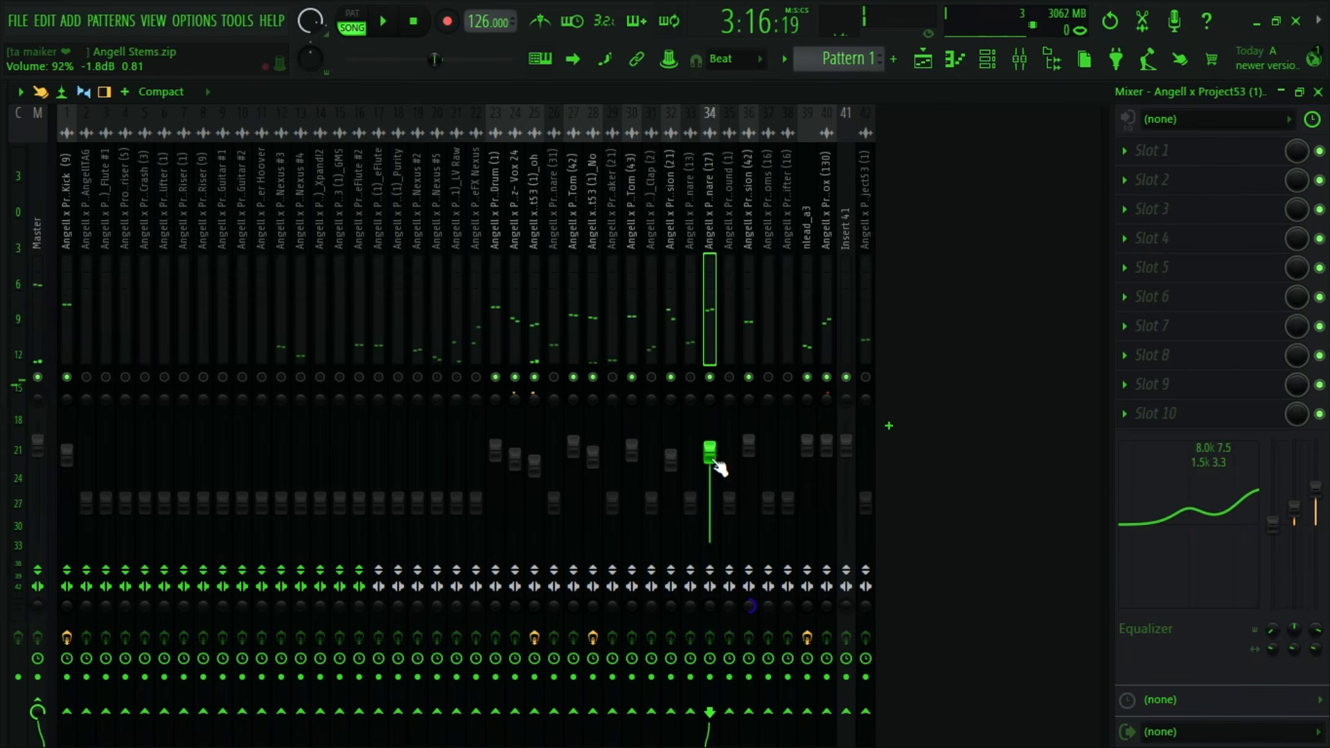
pyautogui.moveTo(1317, 487); pyautogui.dragTo(1273, 533)
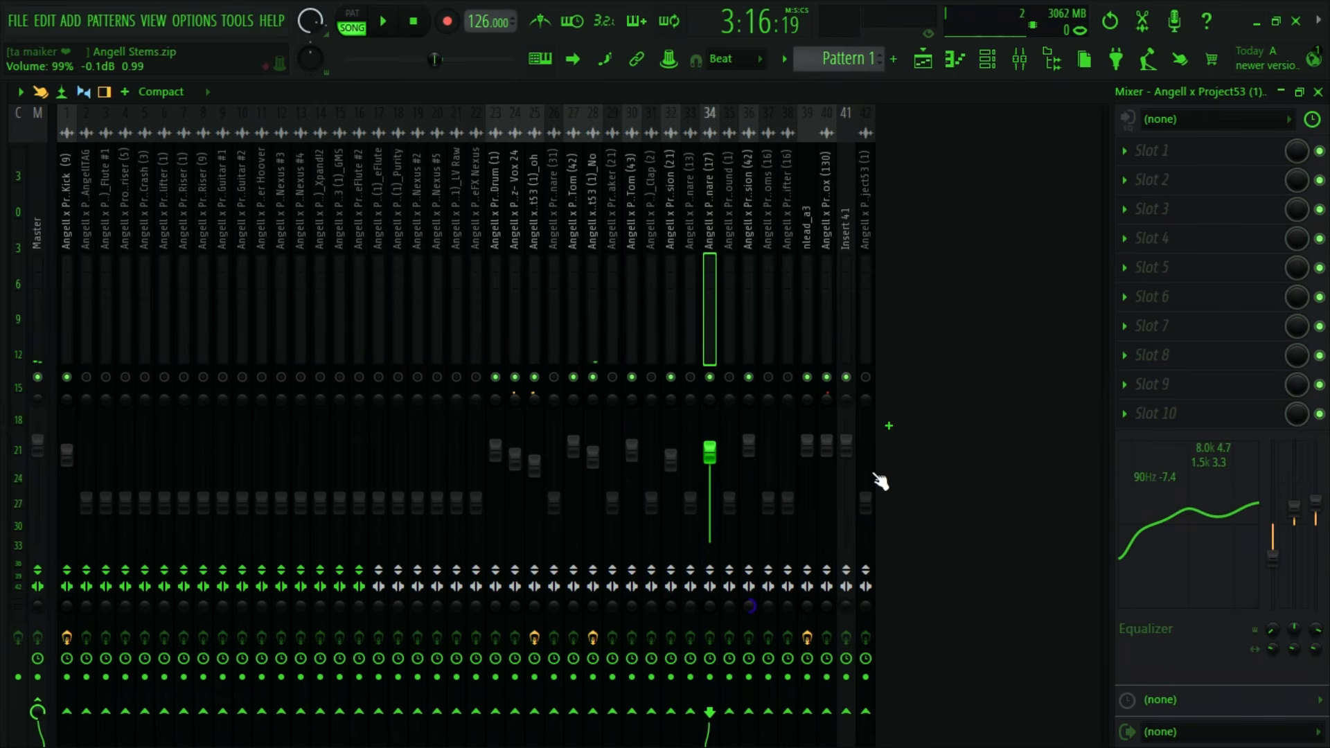
# - Insert soothe2 in Snare (17)'s first effect slot, move band 1 to 13.4 kHz with 12 dB sensitivity and reposition the red band
pyautogui.click(1135, 162)
pyautogui.moveTo(972, 363)
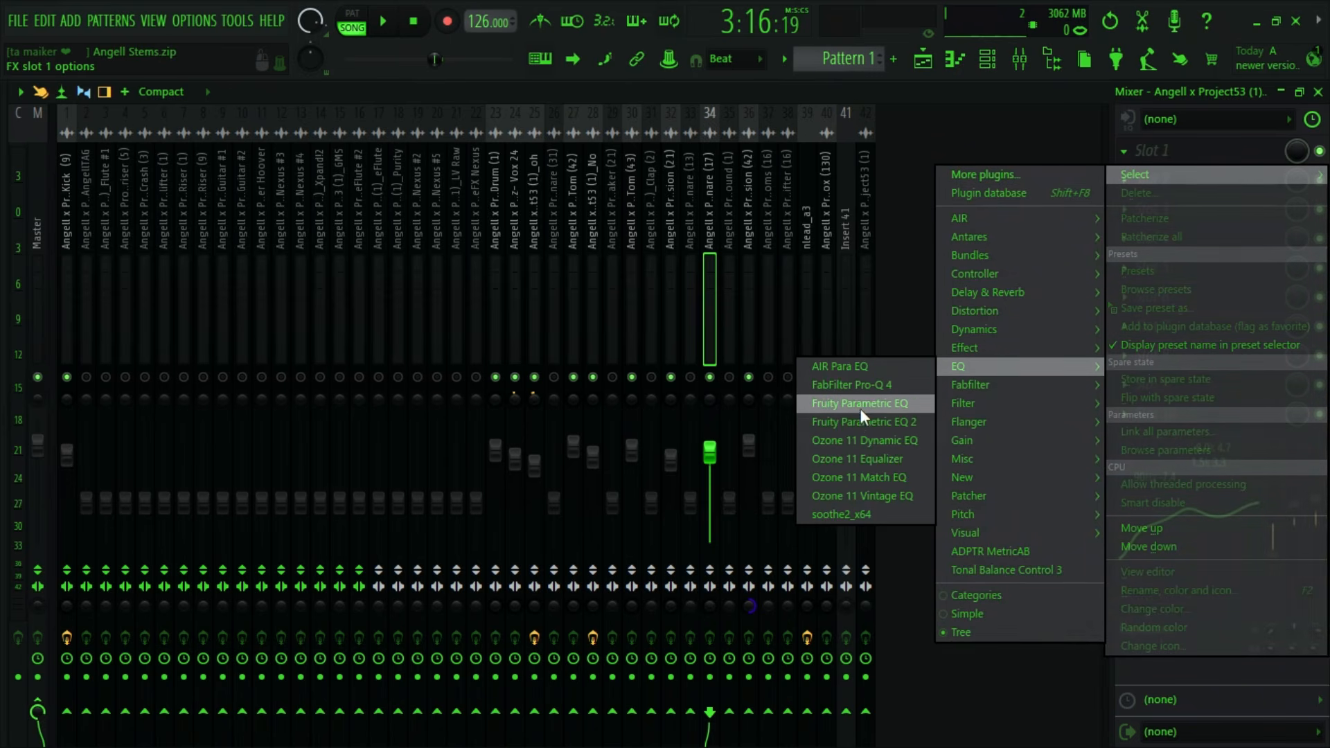
pyautogui.click(850, 514)
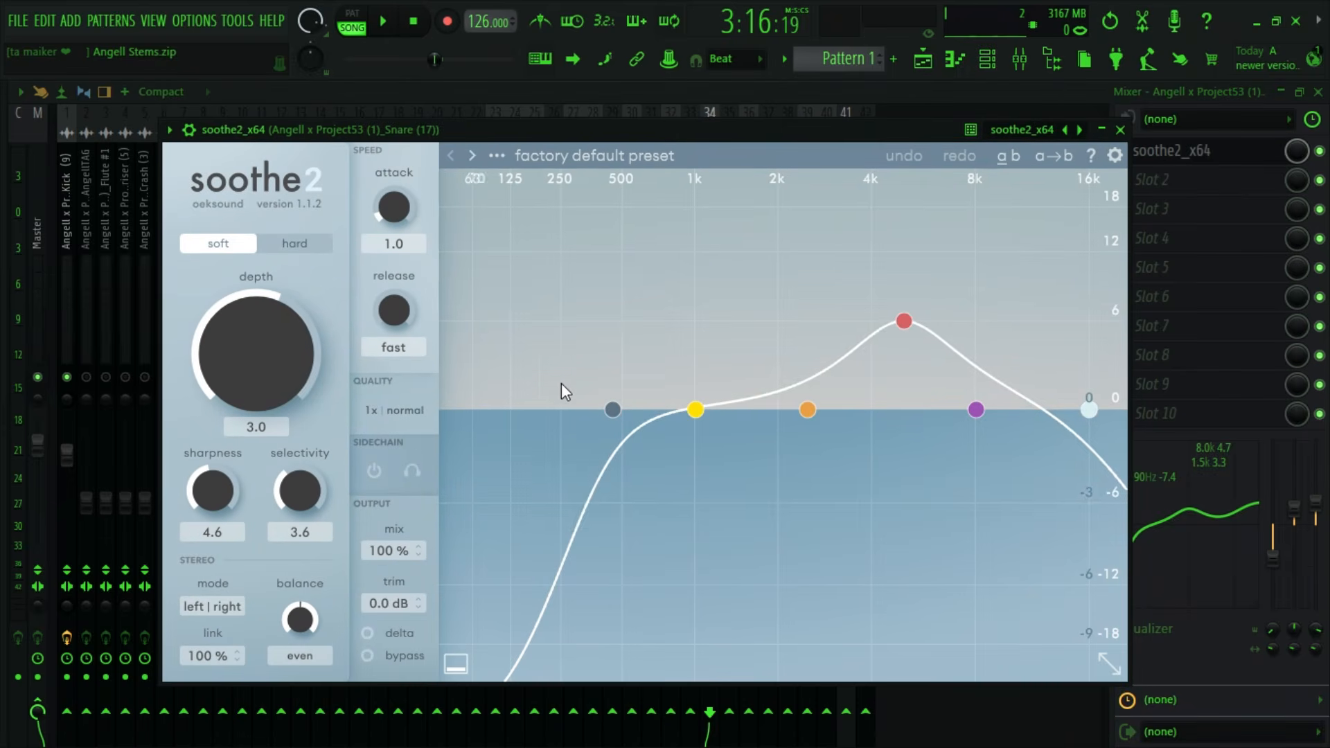
pyautogui.moveTo(694, 410); pyautogui.dragTo(726, 457)
pyautogui.moveTo(807, 261); pyautogui.dragTo(1067, 198)
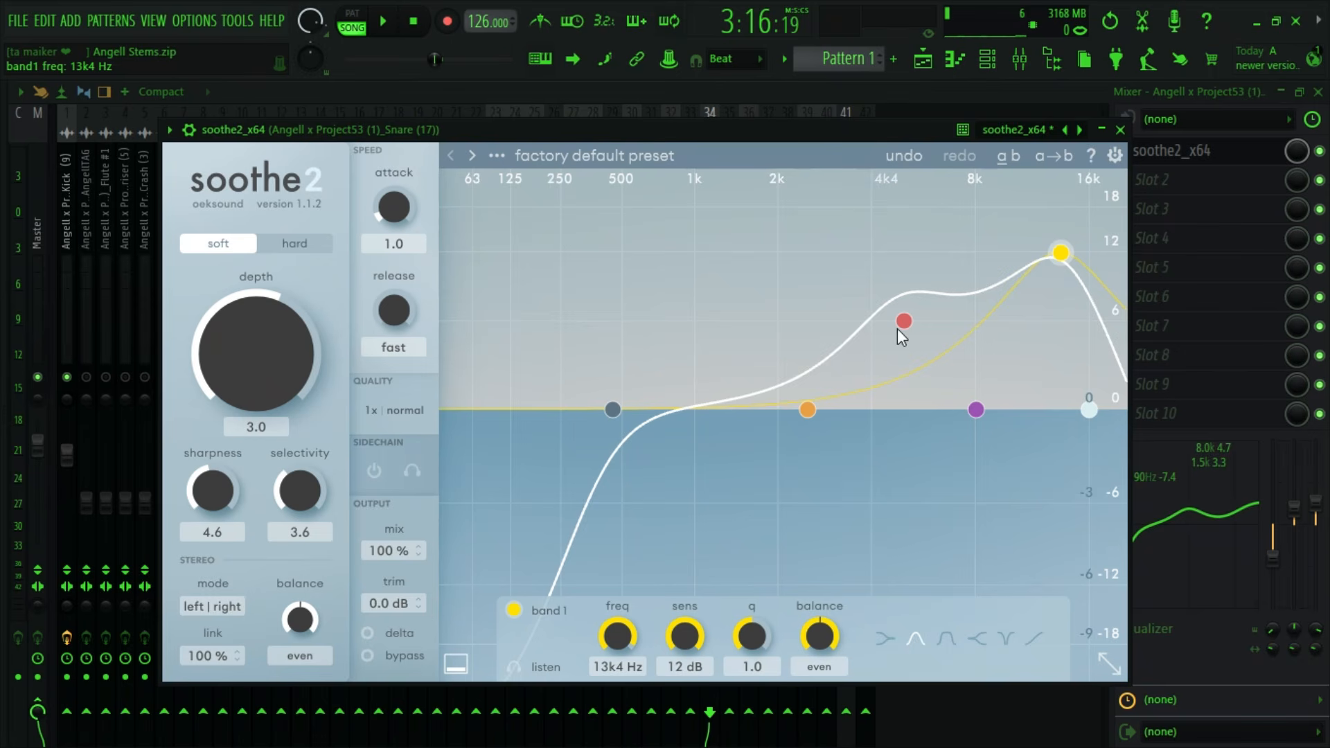
pyautogui.moveTo(898, 330); pyautogui.dragTo(803, 221)
pyautogui.click(1121, 129)
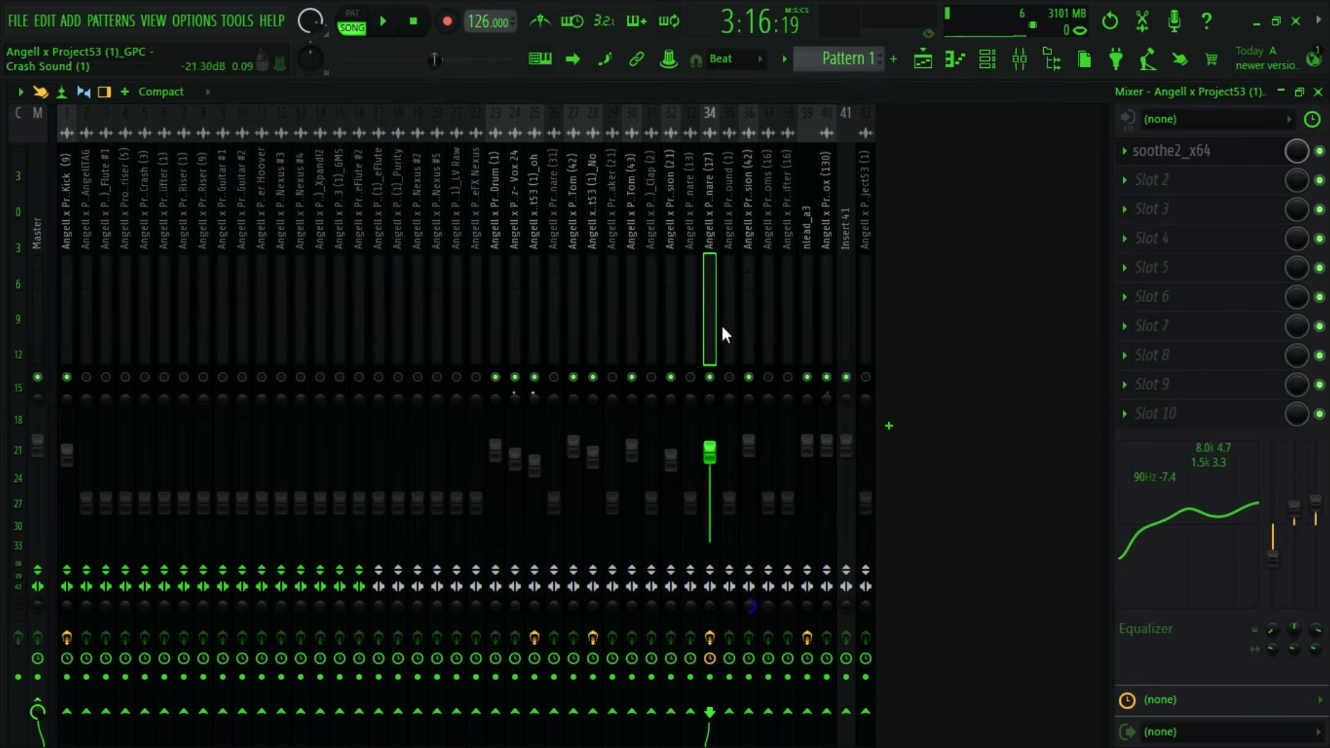
# - Delete soothe2 from Snare (17)'s first effect slot
pyautogui.click(1124, 150)
pyautogui.click(1133, 198)
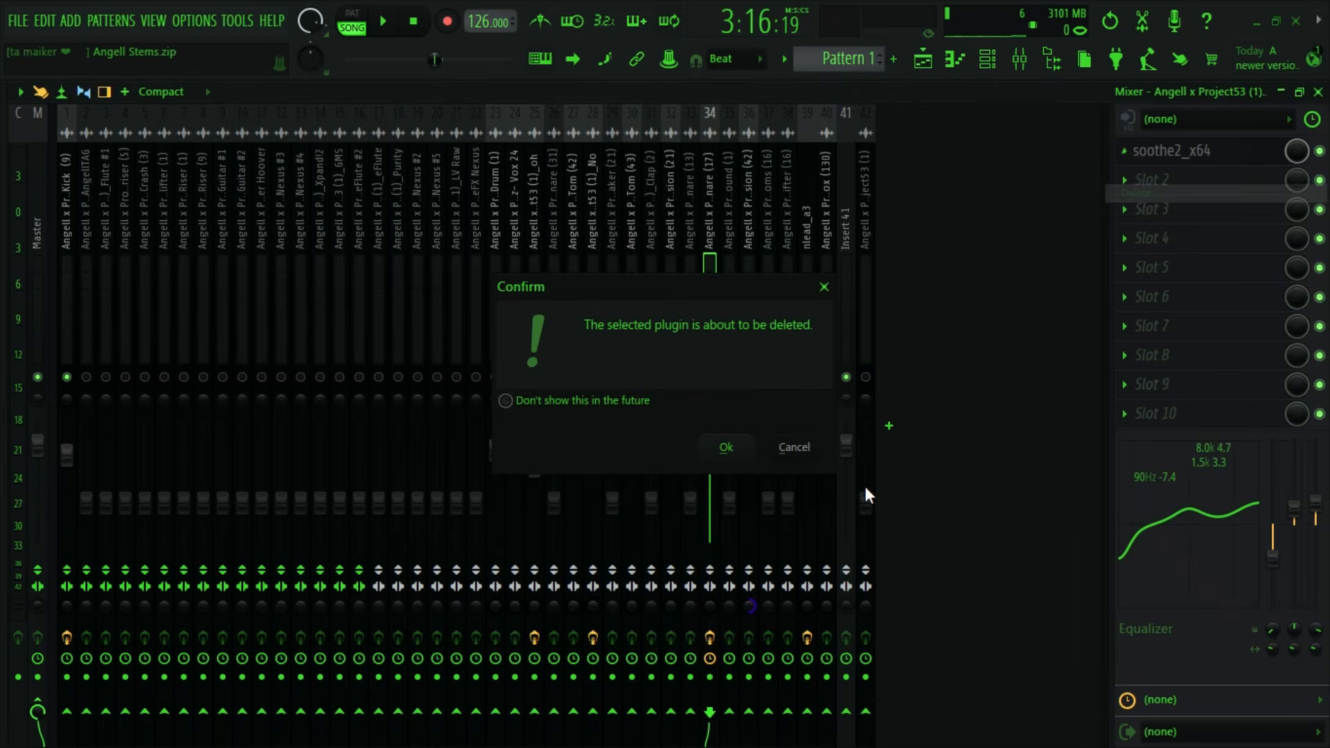
pyautogui.click(719, 450)
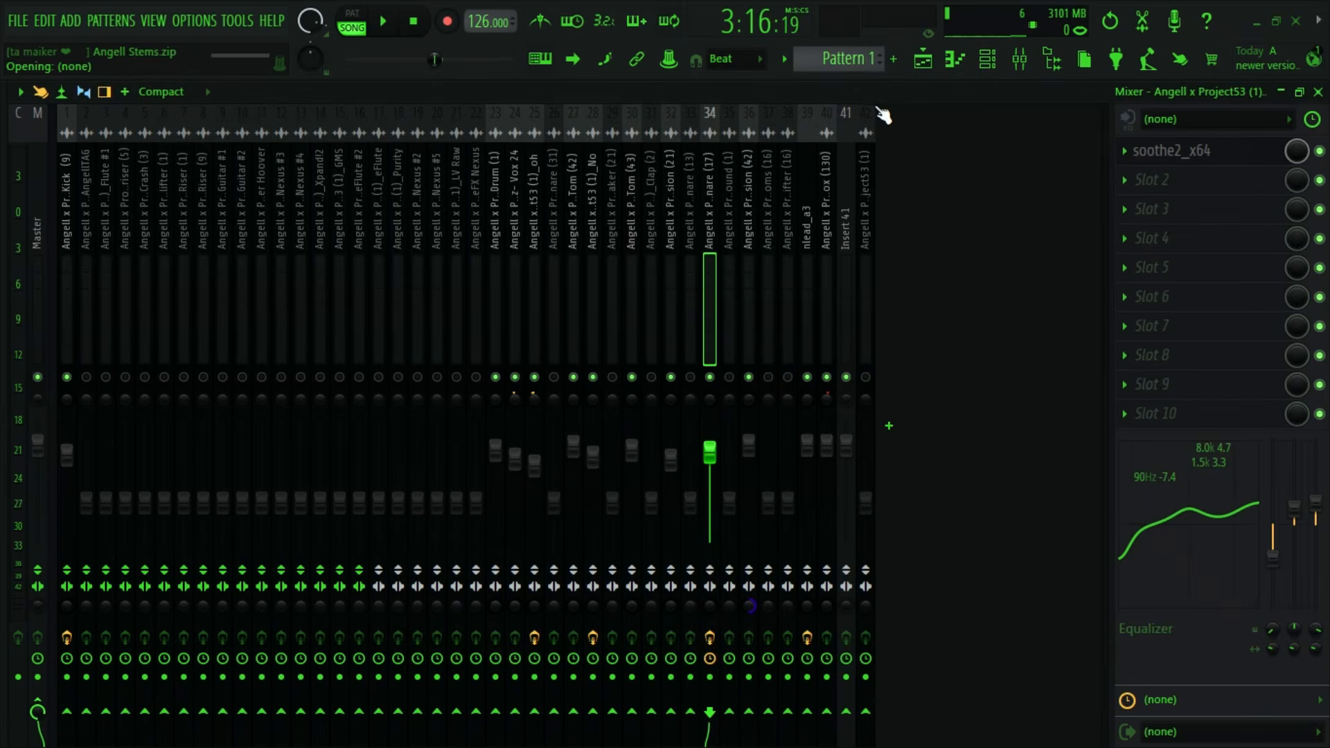
# - Locate the Clap (2) clip in the playlist and select its mixer track 31
pyautogui.click(932, 65)
pyautogui.scroll(-3, 906, 371)
pyautogui.scroll(4, 903, 368)
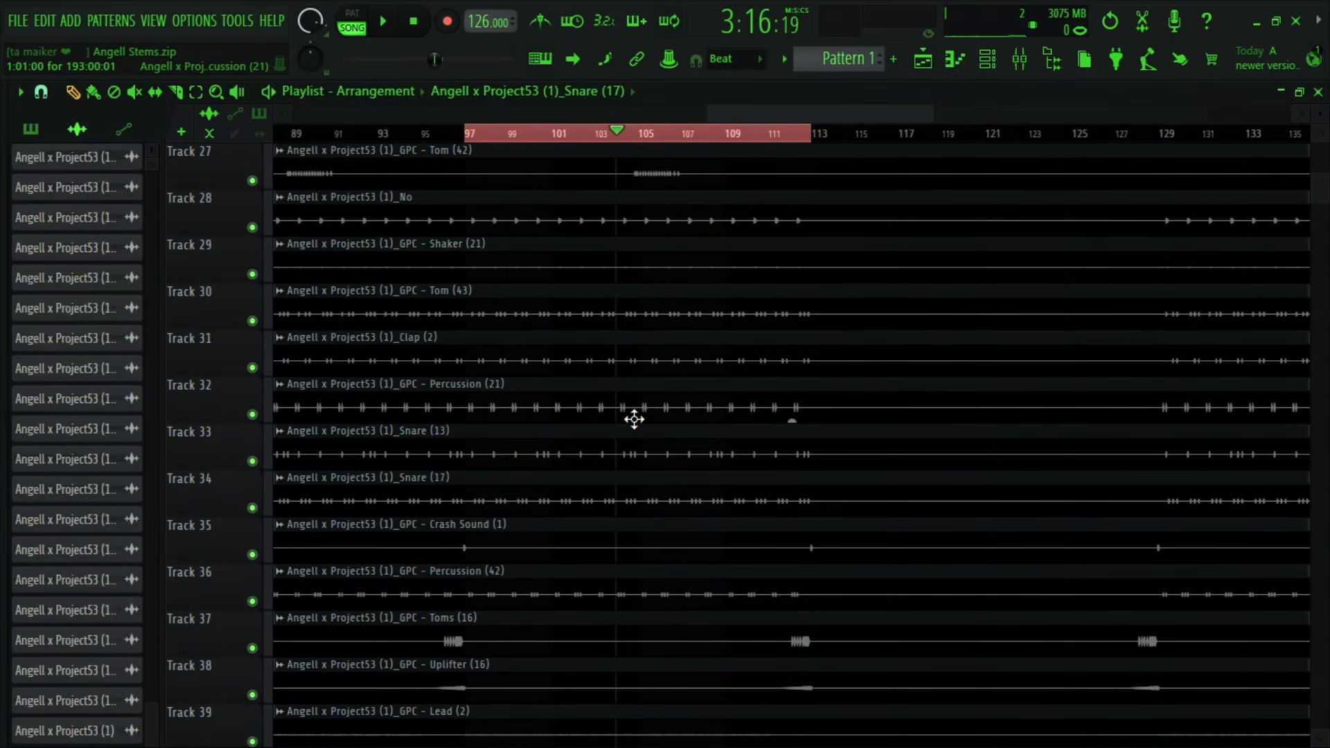
pyautogui.scroll(2, 634, 419)
pyautogui.doubleClick(540, 452)
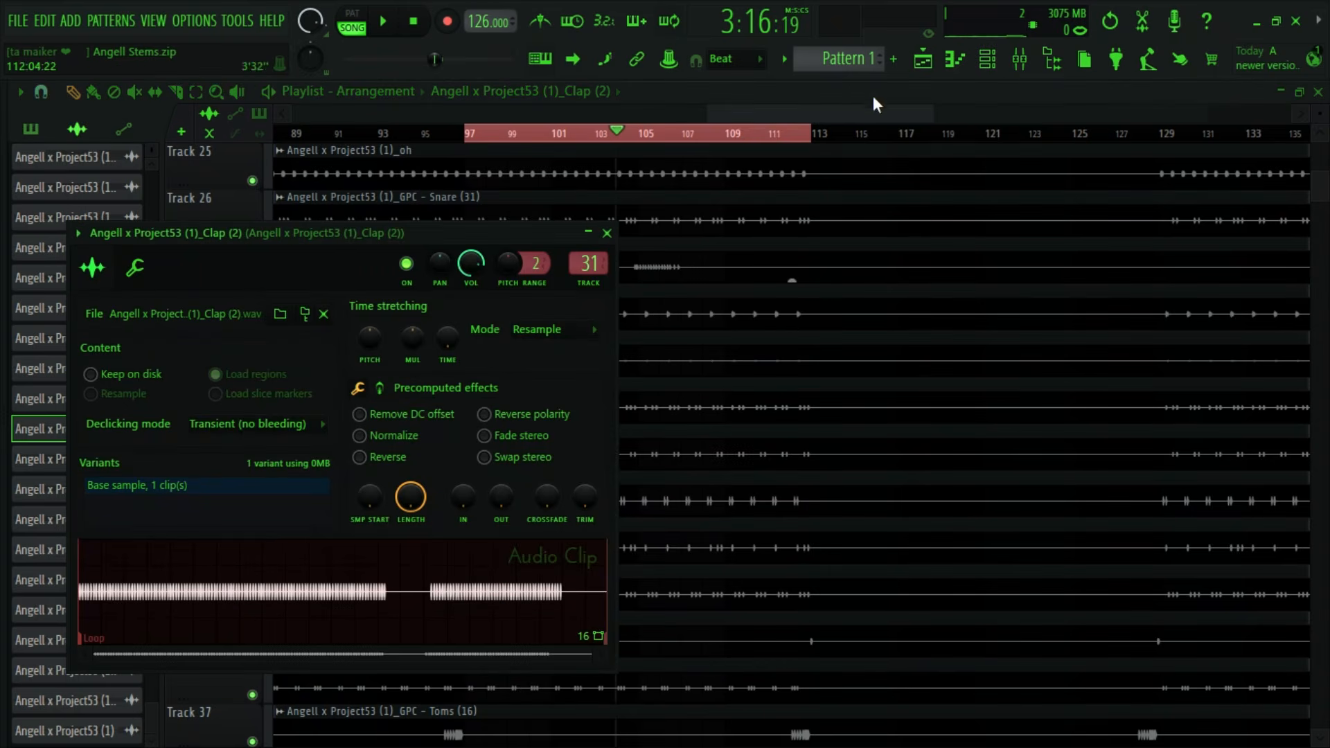
pyautogui.click(988, 59)
pyautogui.click(1019, 59)
# - Unmute Clap (2), set its volume to 80% (-4.8 dB) and audition the mix
pyautogui.press('space')
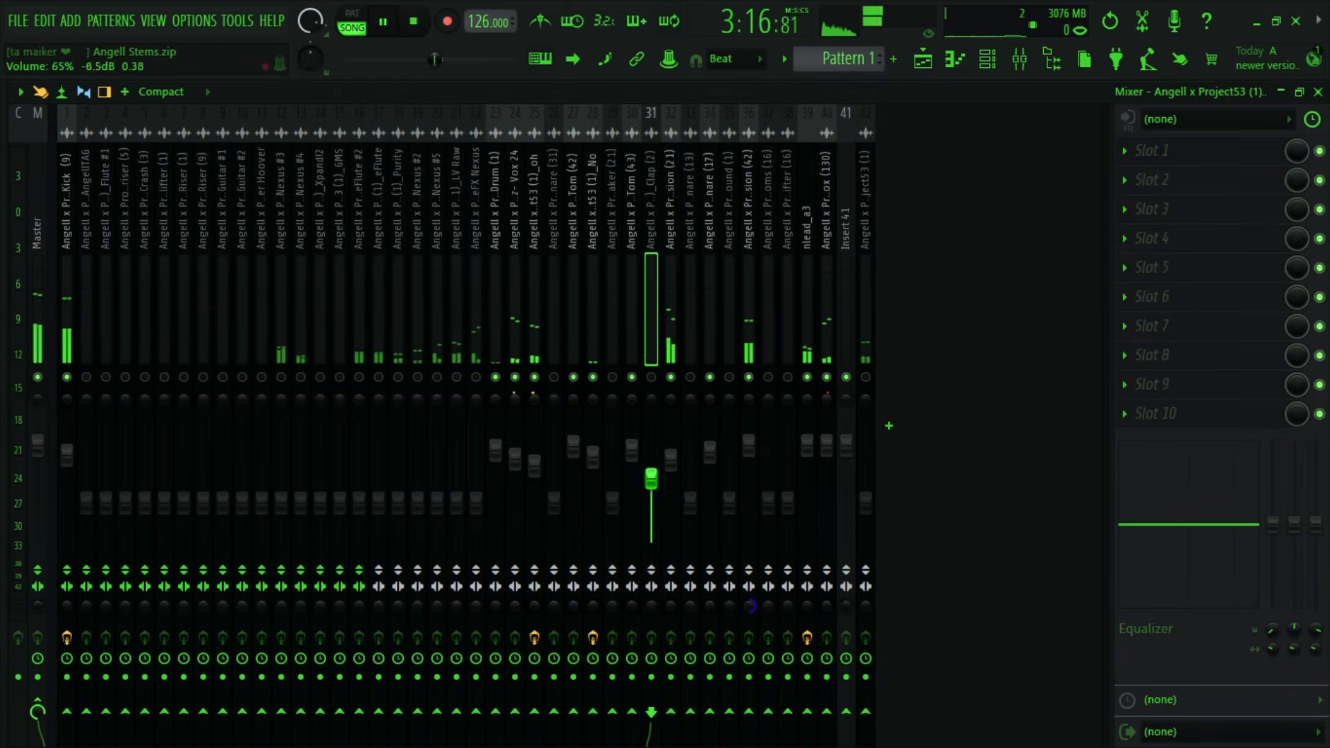
pyautogui.moveTo(652, 478)
pyautogui.mouseDown()
pyautogui.moveTo(651, 421)
pyautogui.moveTo(652, 457)
pyautogui.mouseUp()
pyautogui.press('space')
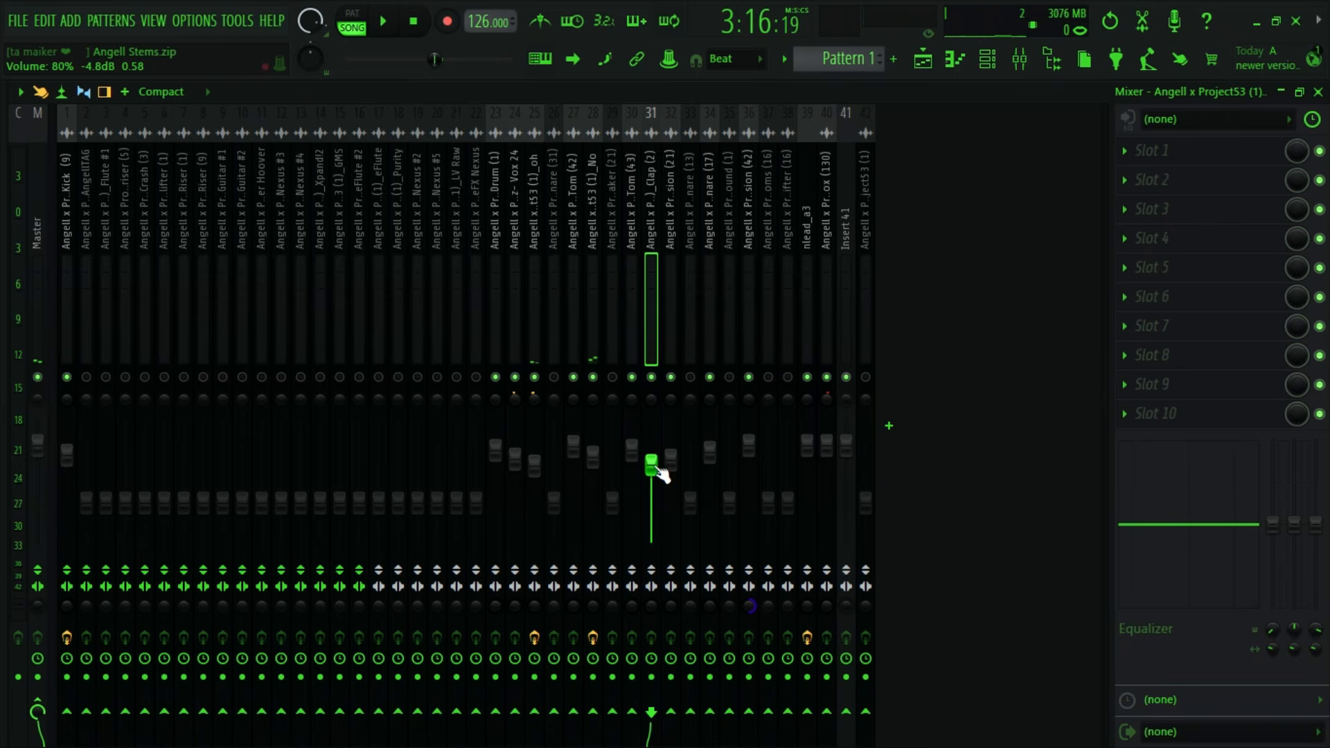
pyautogui.press('space')
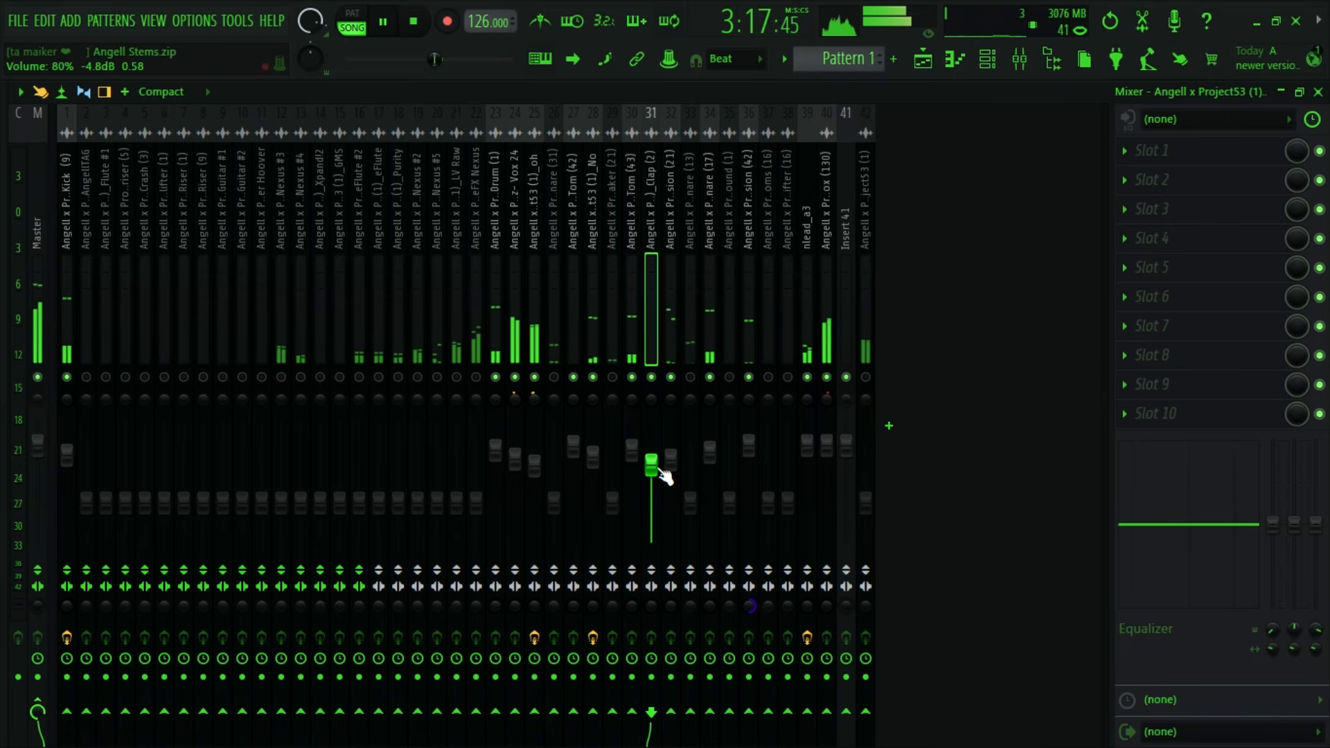
pyautogui.press('space')
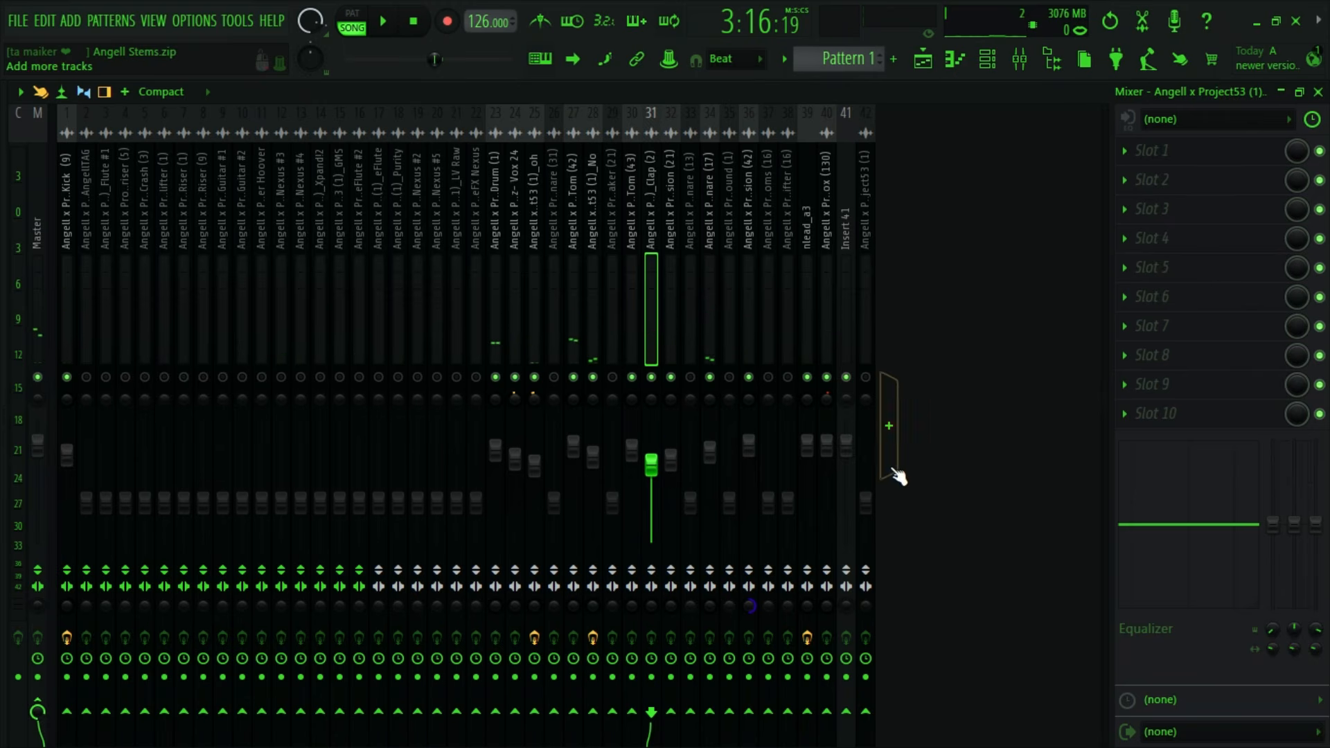
# - Insert Fruity Stereo Enhancer on Clap (2) and raise the track's volume to about 95% (-1.2 dB) during playback
pyautogui.click(1131, 153)
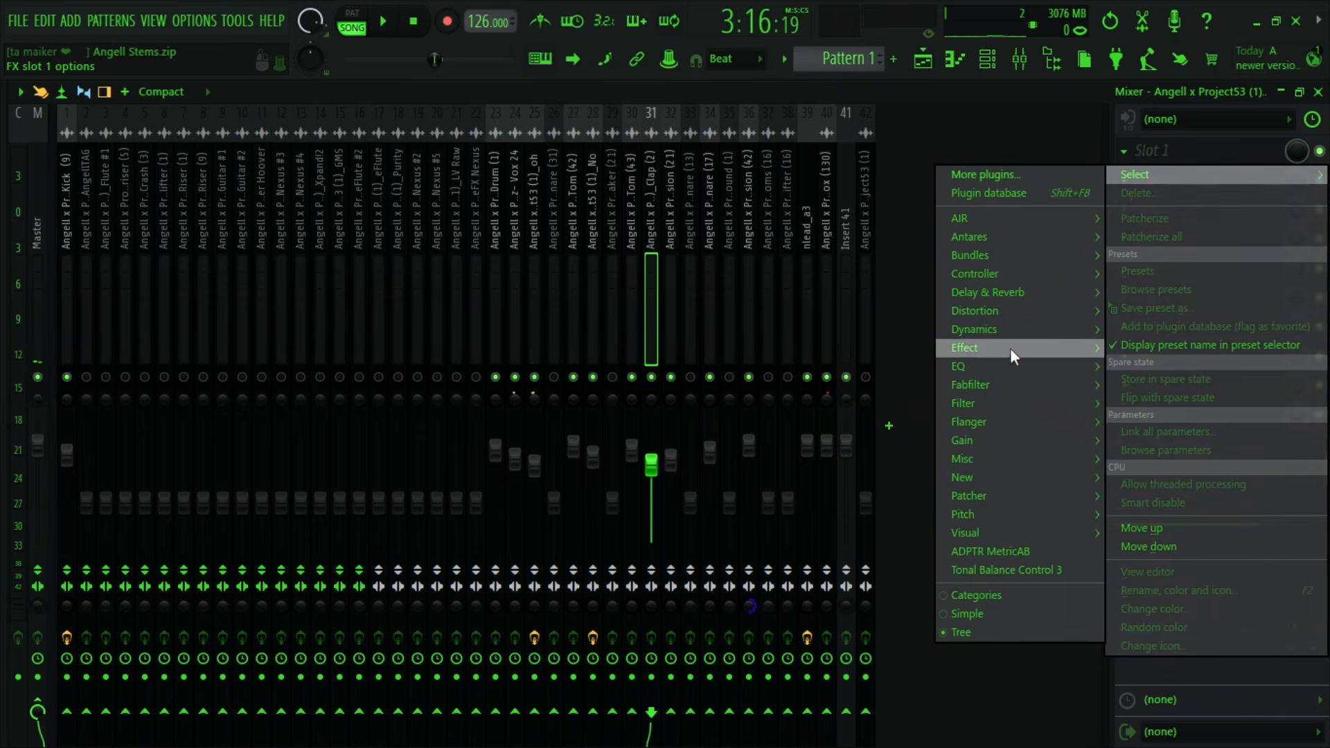
pyautogui.moveTo(968, 440)
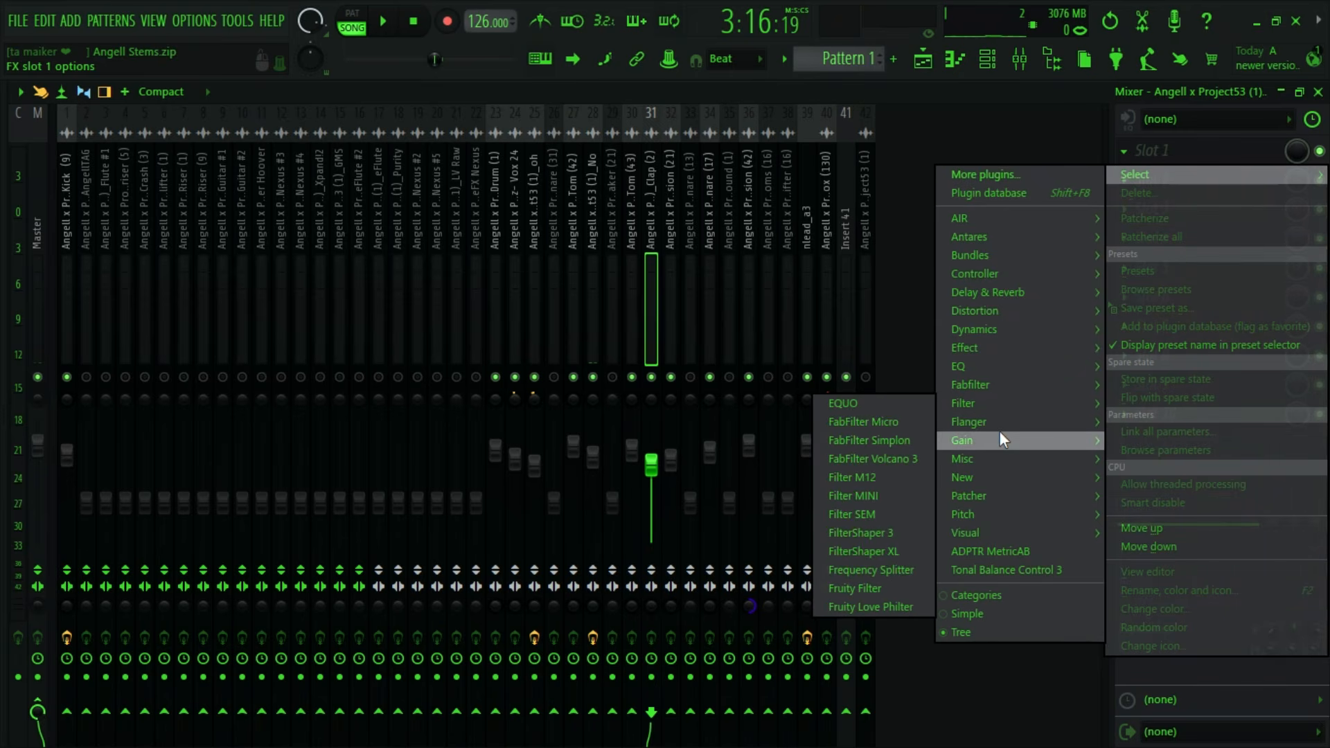
pyautogui.click(863, 530)
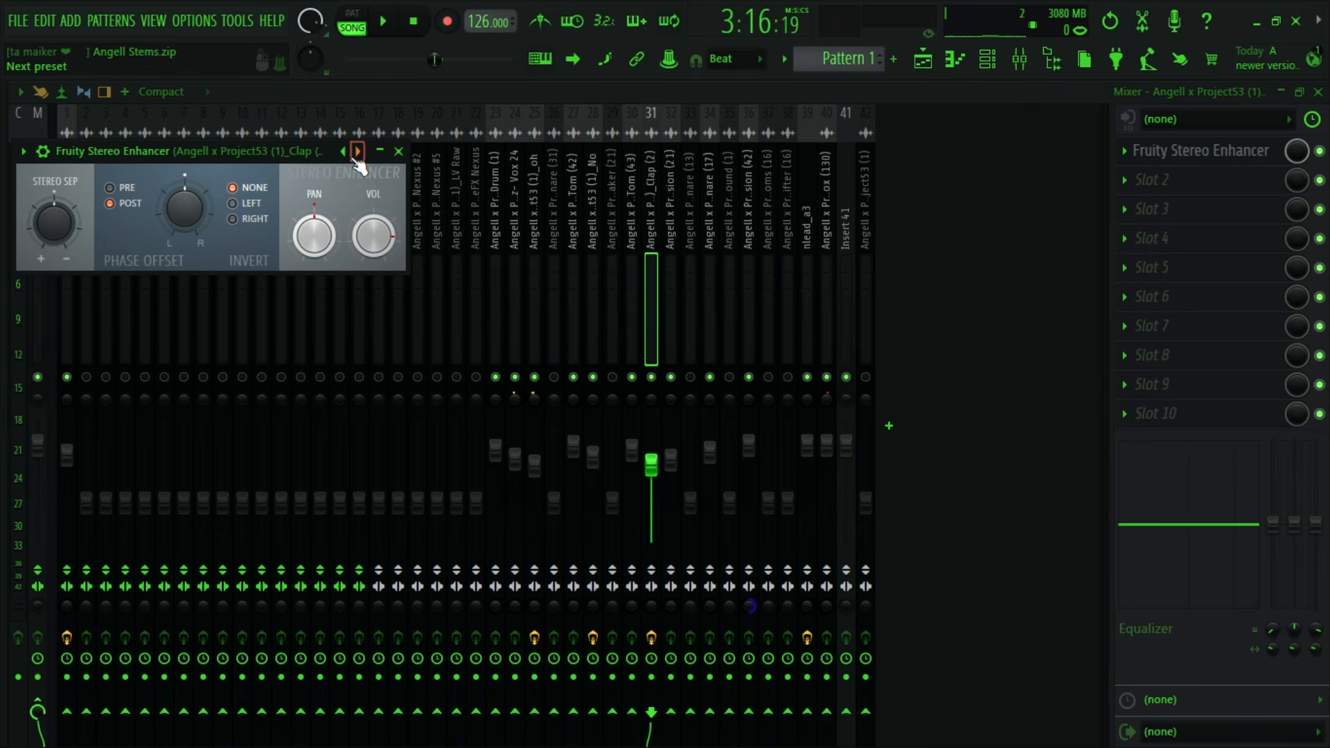
pyautogui.press('space')
pyautogui.moveTo(272, 153); pyautogui.dragTo(305, 179)
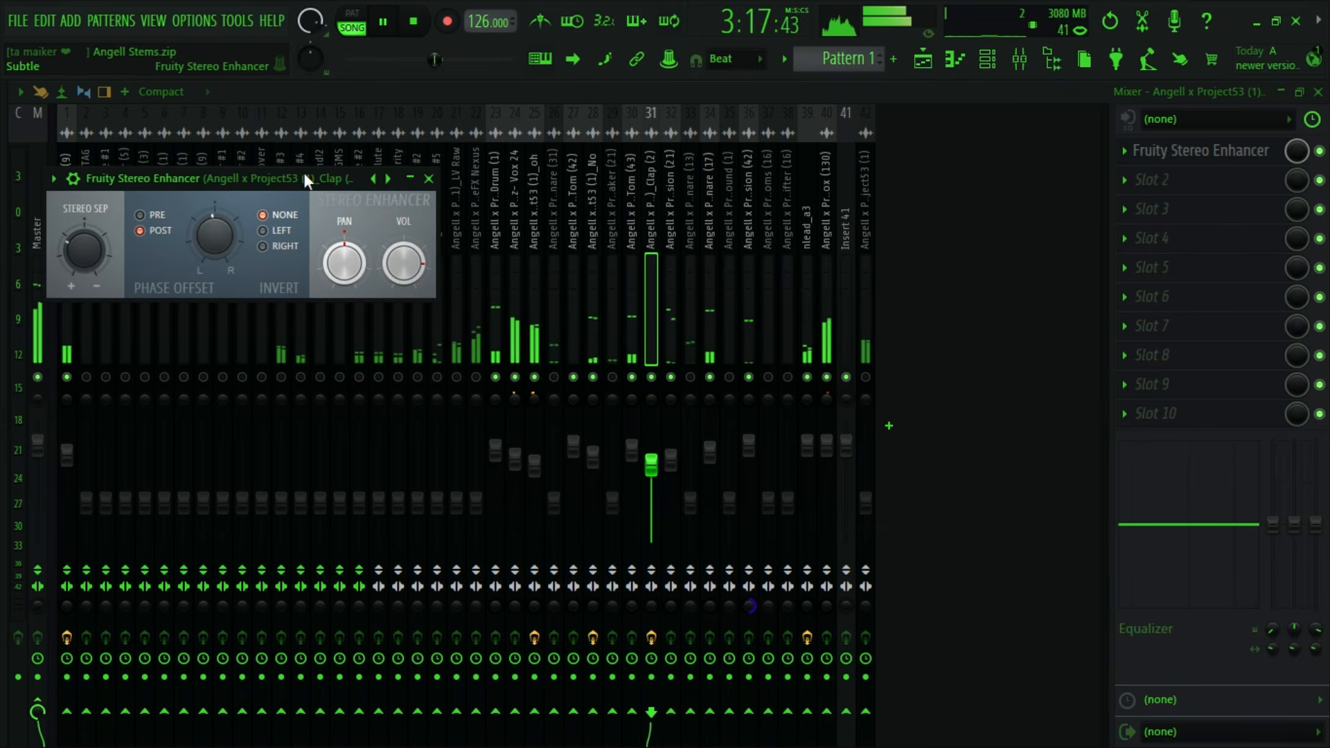
pyautogui.moveTo(664, 460); pyautogui.dragTo(664, 445)
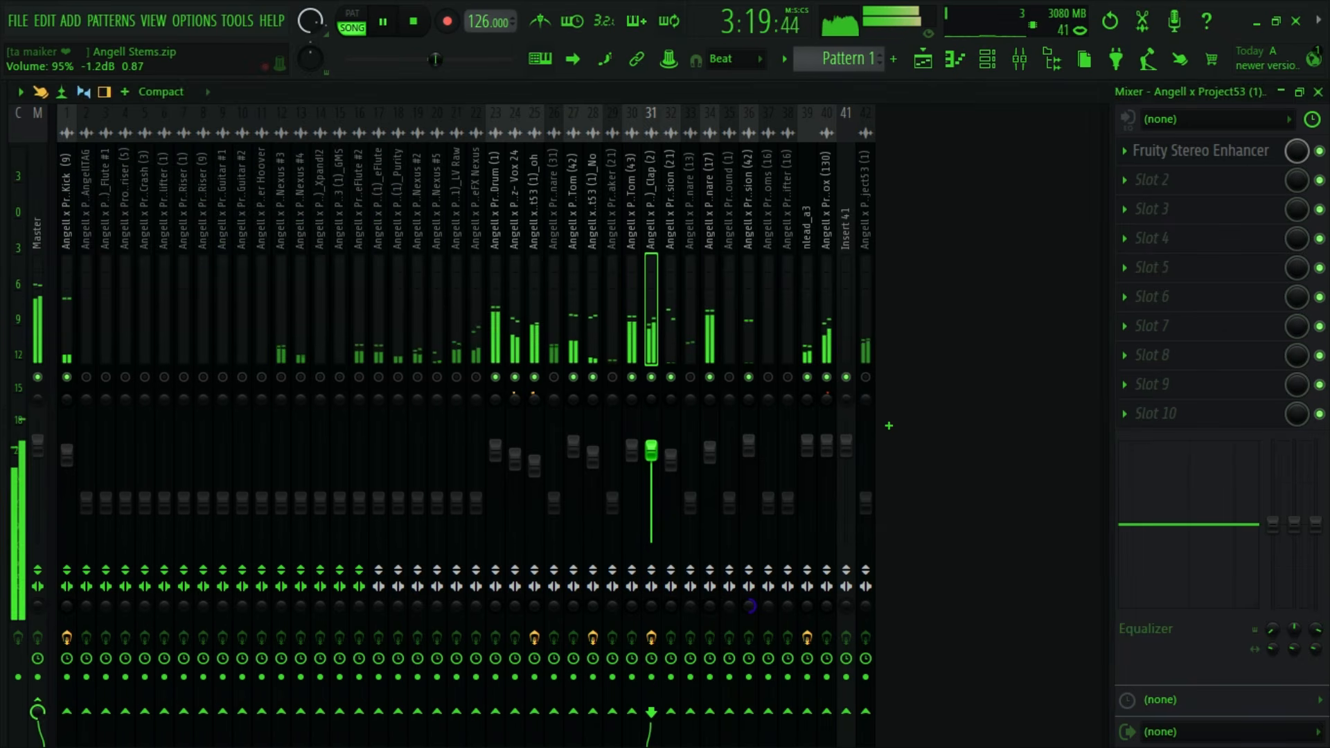
pyautogui.press('space')
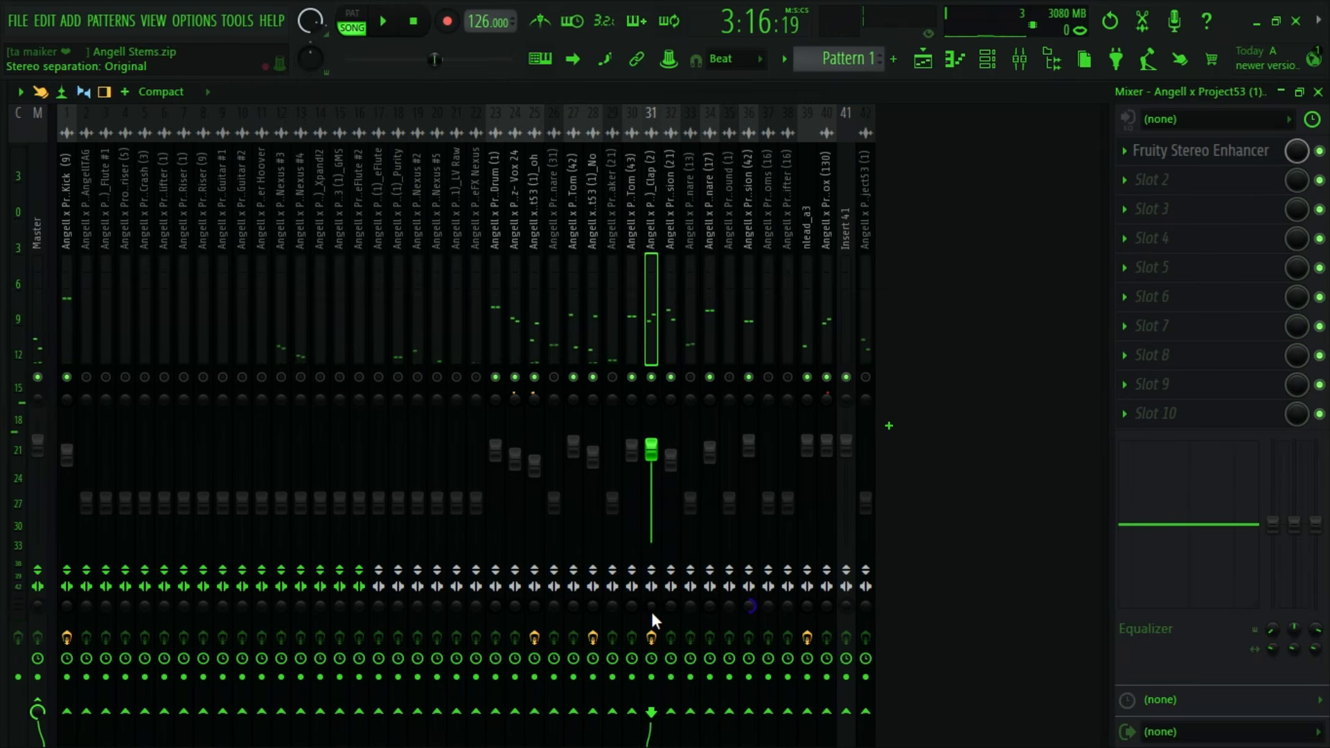
# - Disable Fruity Stereo Enhancer on Clap (2) and delete it from the first effect slot
pyautogui.click(1320, 152)
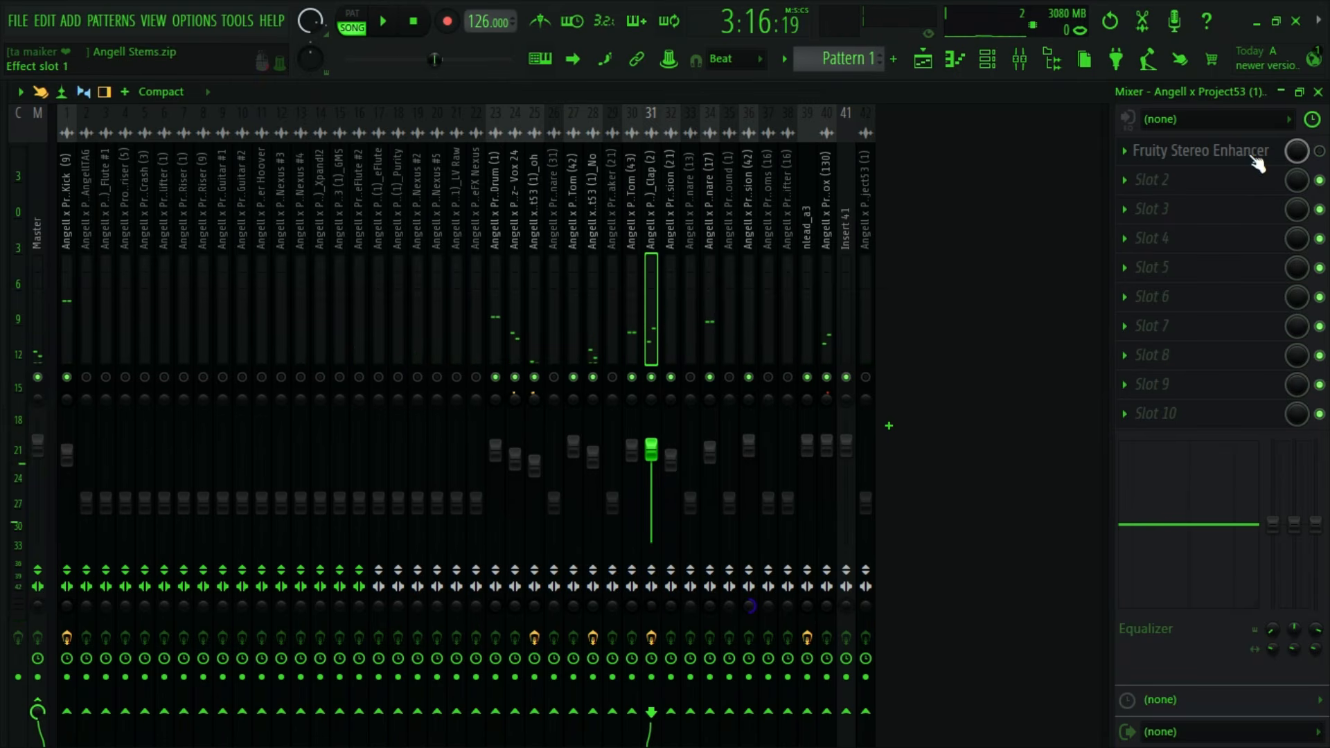
pyautogui.rightClick(1139, 160)
pyautogui.click(1142, 197)
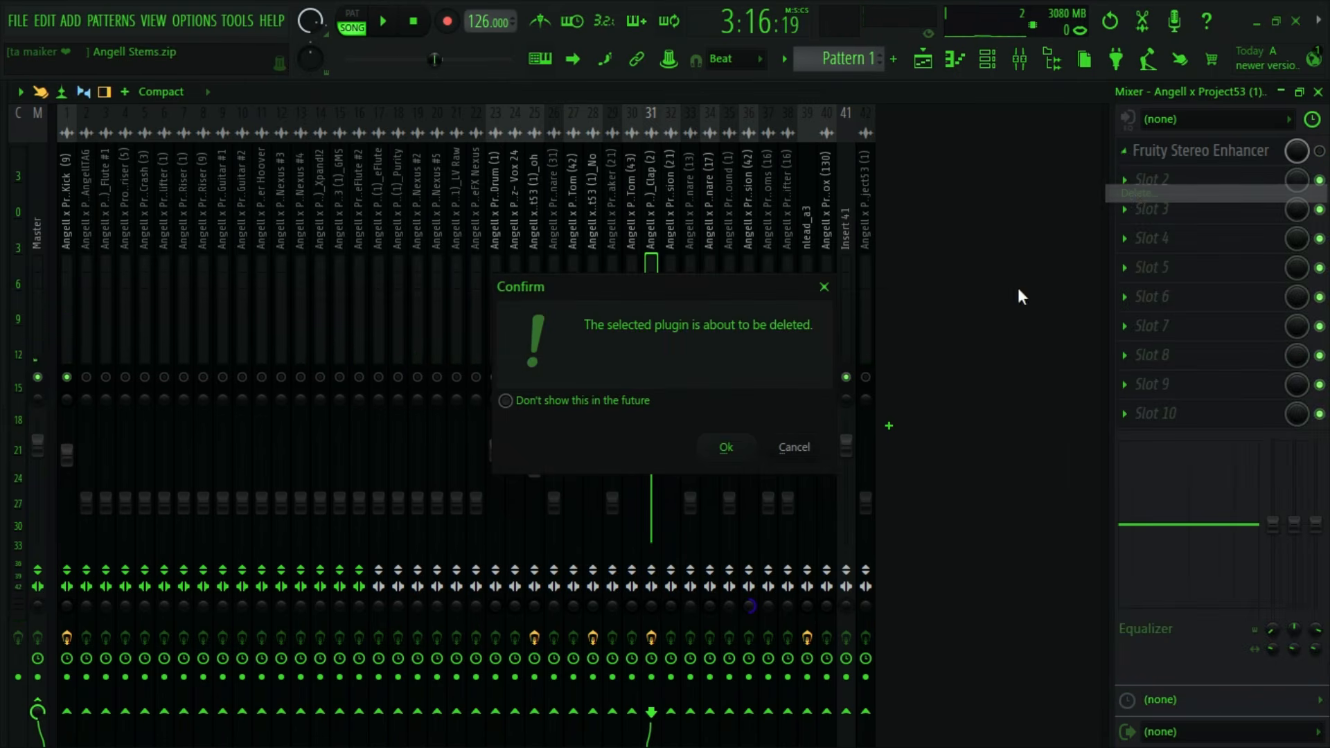
pyautogui.click(727, 449)
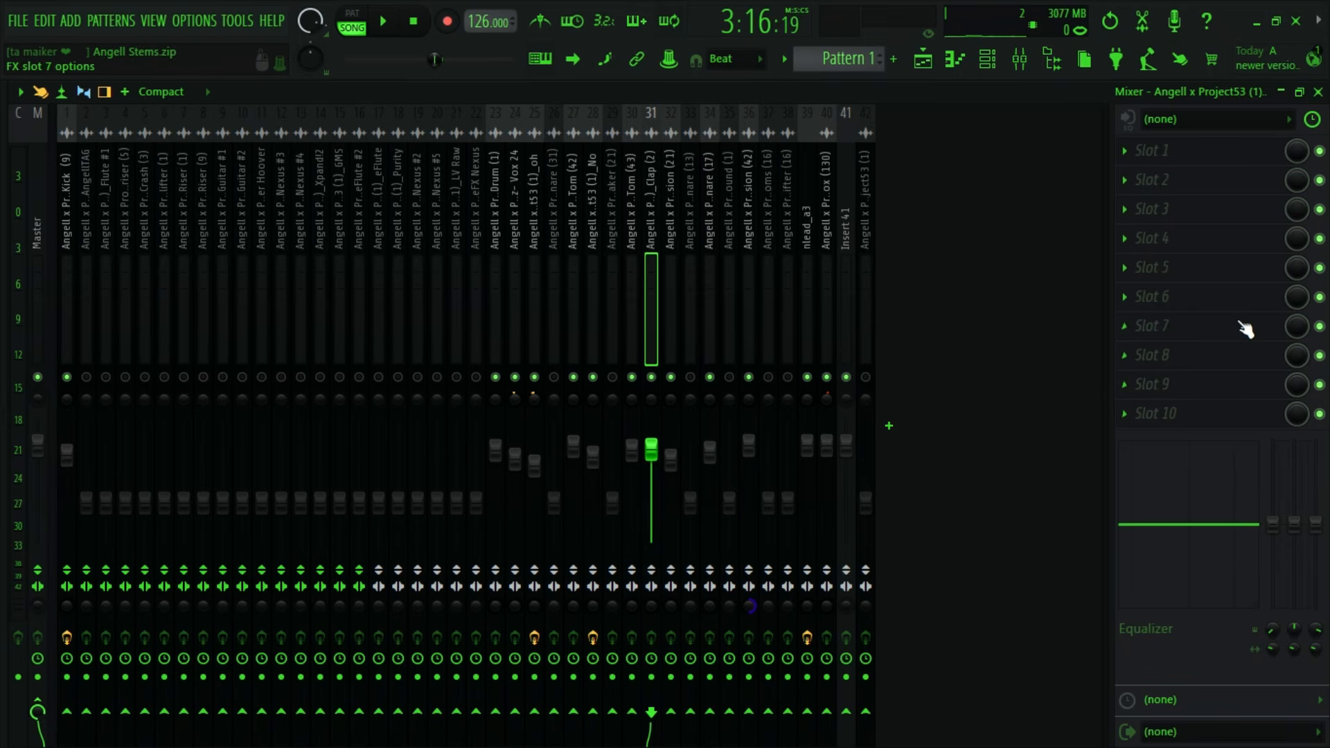
# - Cut the low shelf EQ band of Clap (2) to -18 dB at 90 Hz and try a slight 8 kHz high-shelf boost
pyautogui.moveTo(1273, 523); pyautogui.dragTo(1273, 597)
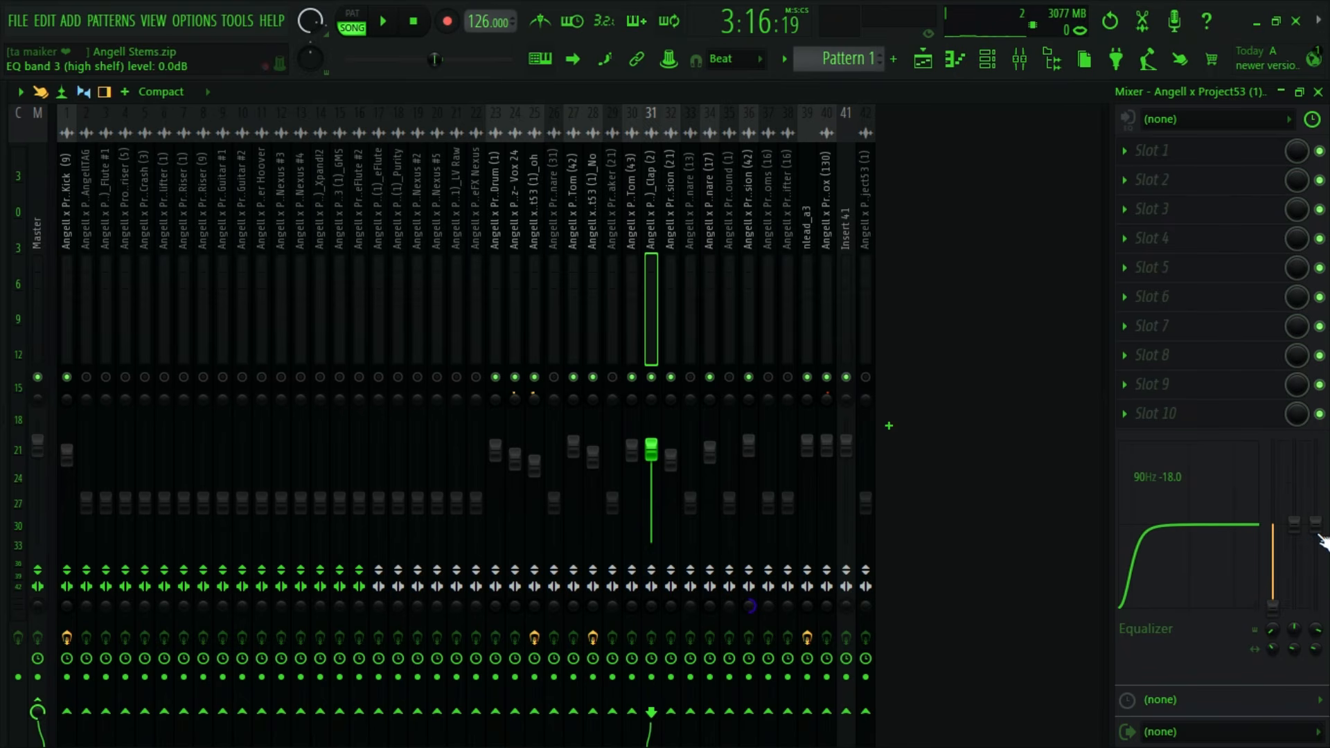
pyautogui.press('space')
pyautogui.moveTo(1323, 540); pyautogui.dragTo(1315, 503)
pyautogui.press('space')
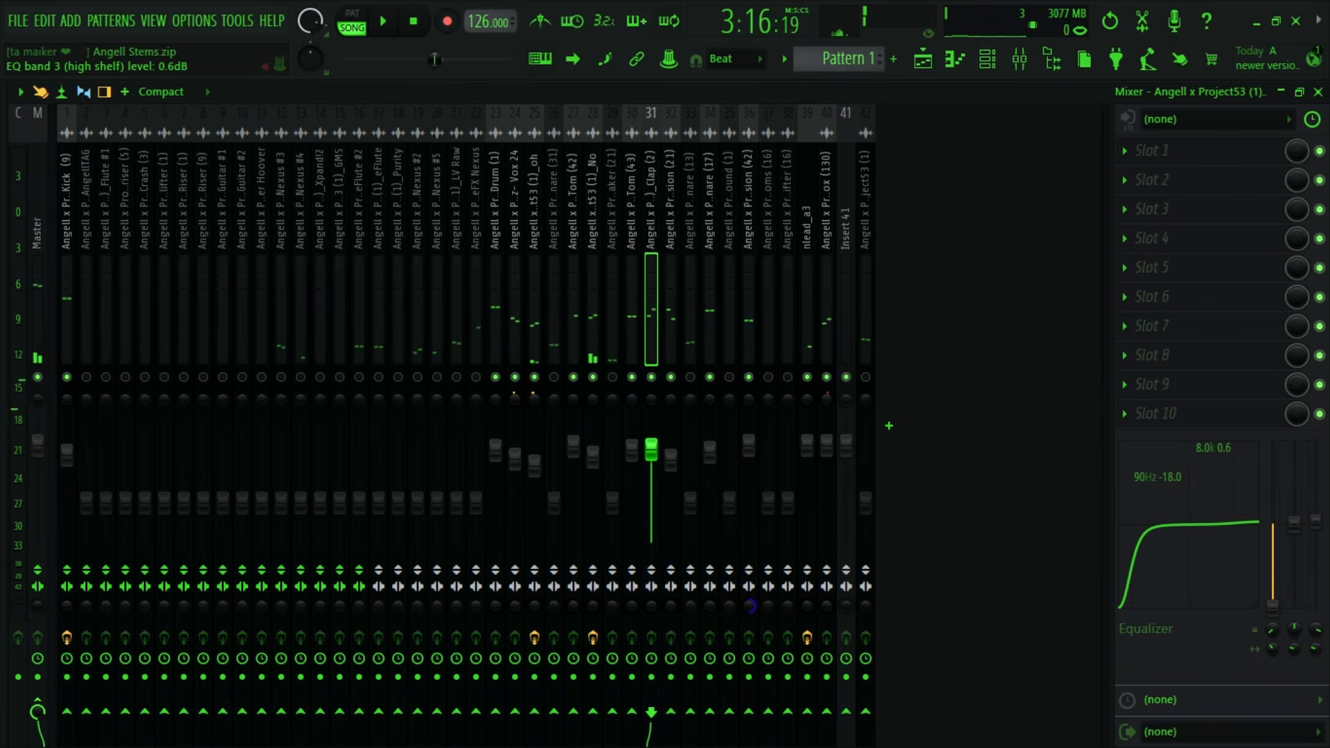
# - Insert Fruity Parametric EQ 2 in the first effect slot of Clap (2) and start playback
pyautogui.click(1126, 154)
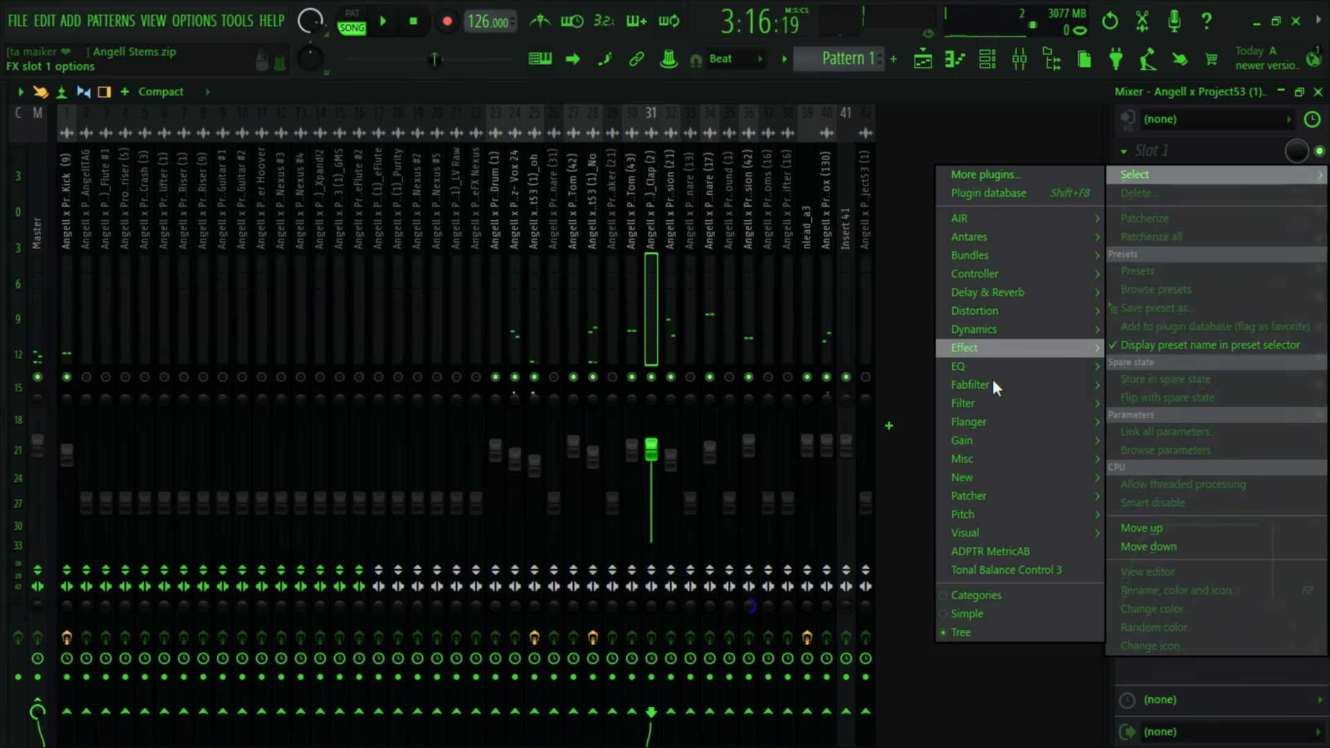
pyautogui.moveTo(999, 369)
pyautogui.click(899, 424)
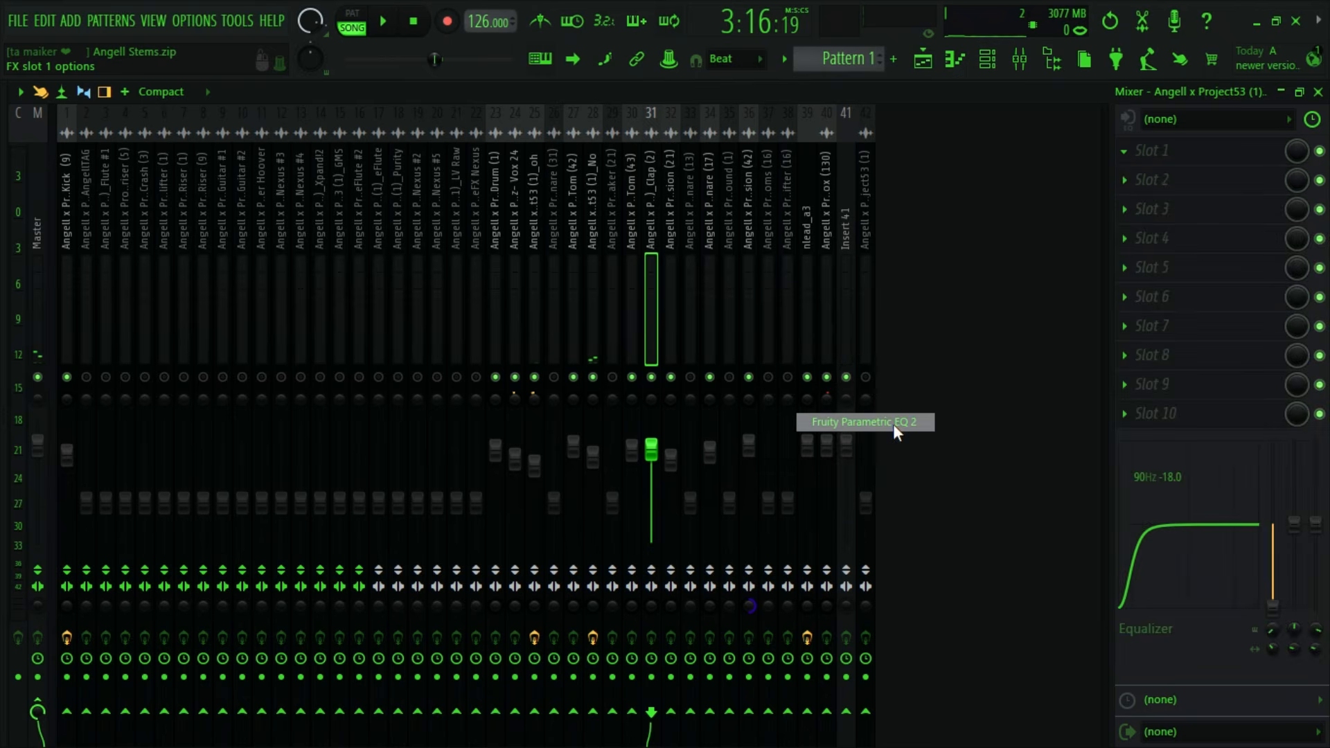
pyautogui.press('space')
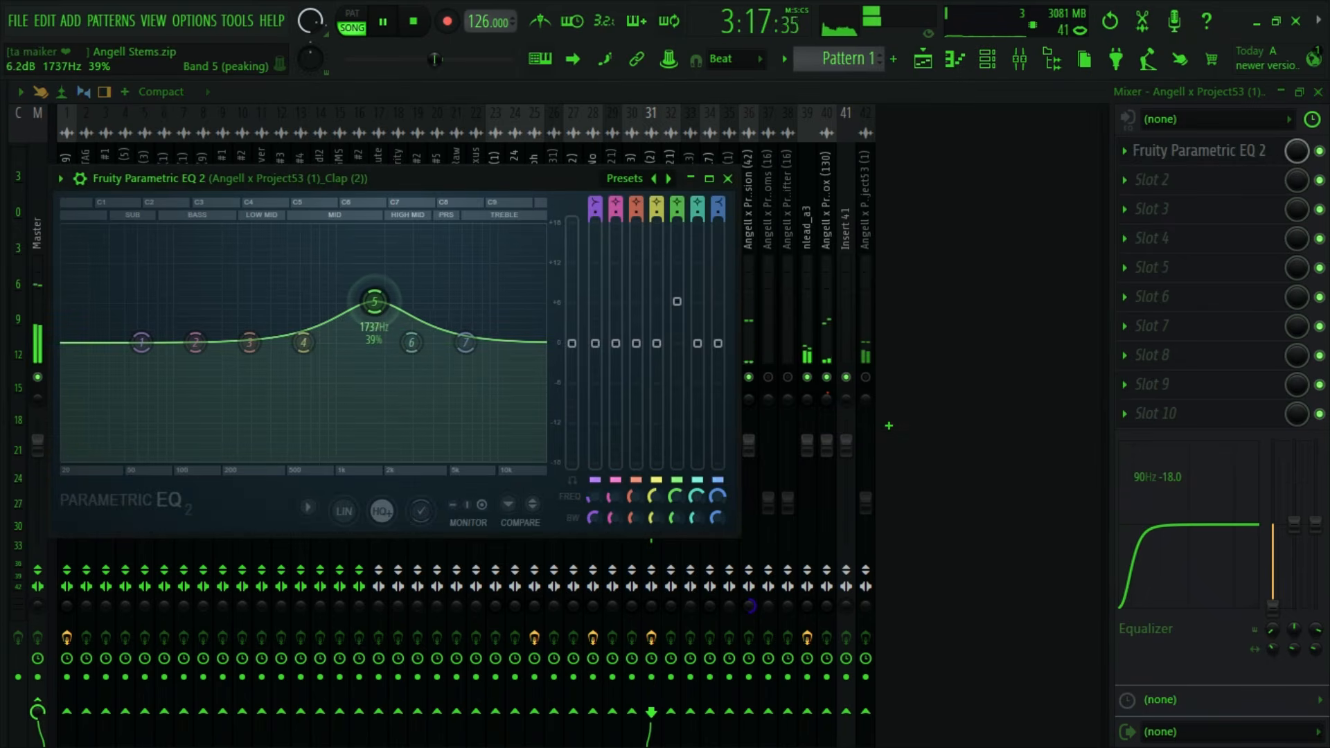
# - Boost band 5 of the Clap (2) equalizer to 8.4 dB at 1725 Hz with 26% bandwidth and close the plugin
pyautogui.moveTo(375, 301); pyautogui.dragTo(375, 252)
pyautogui.press('space')
pyautogui.press('space')
pyautogui.press('space')
pyautogui.moveTo(679, 252); pyautogui.dragTo(679, 286)
pyautogui.press('space')
pyautogui.moveTo(679, 517); pyautogui.dragTo(679, 539)
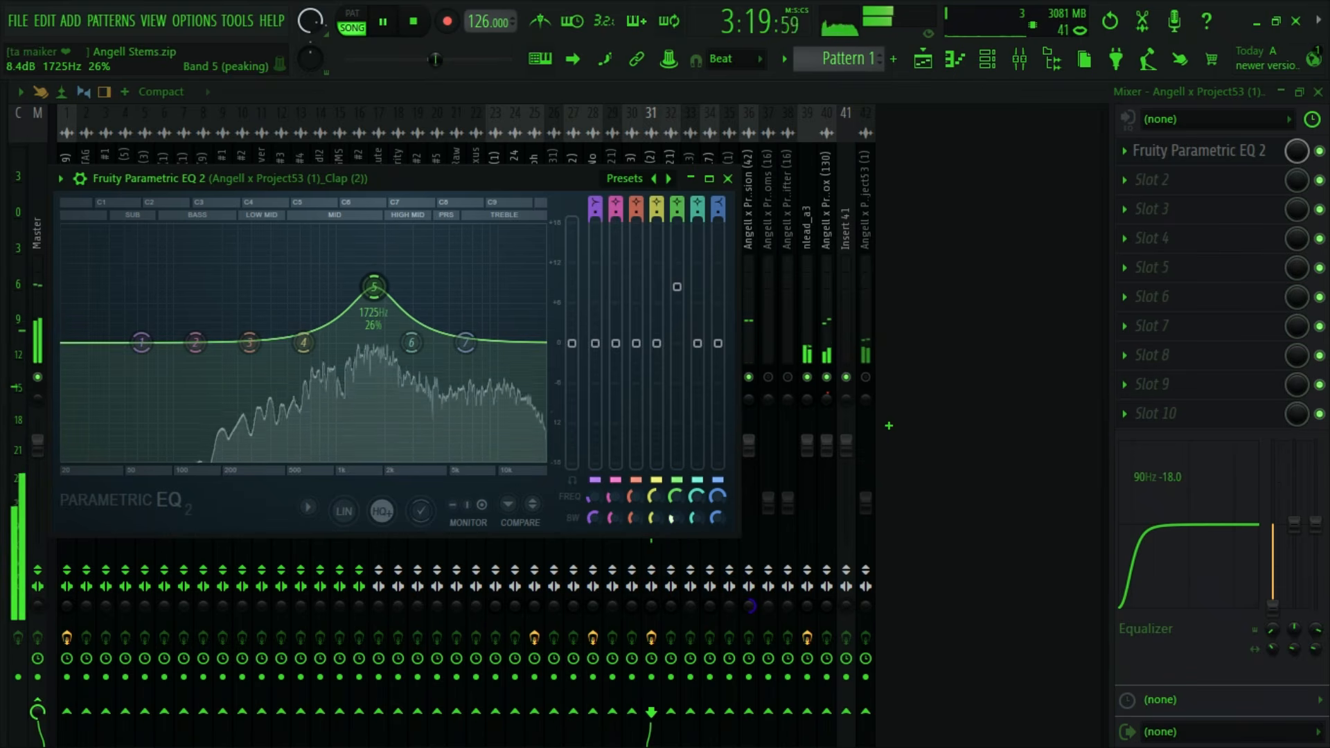
pyautogui.press('space')
pyautogui.click(727, 178)
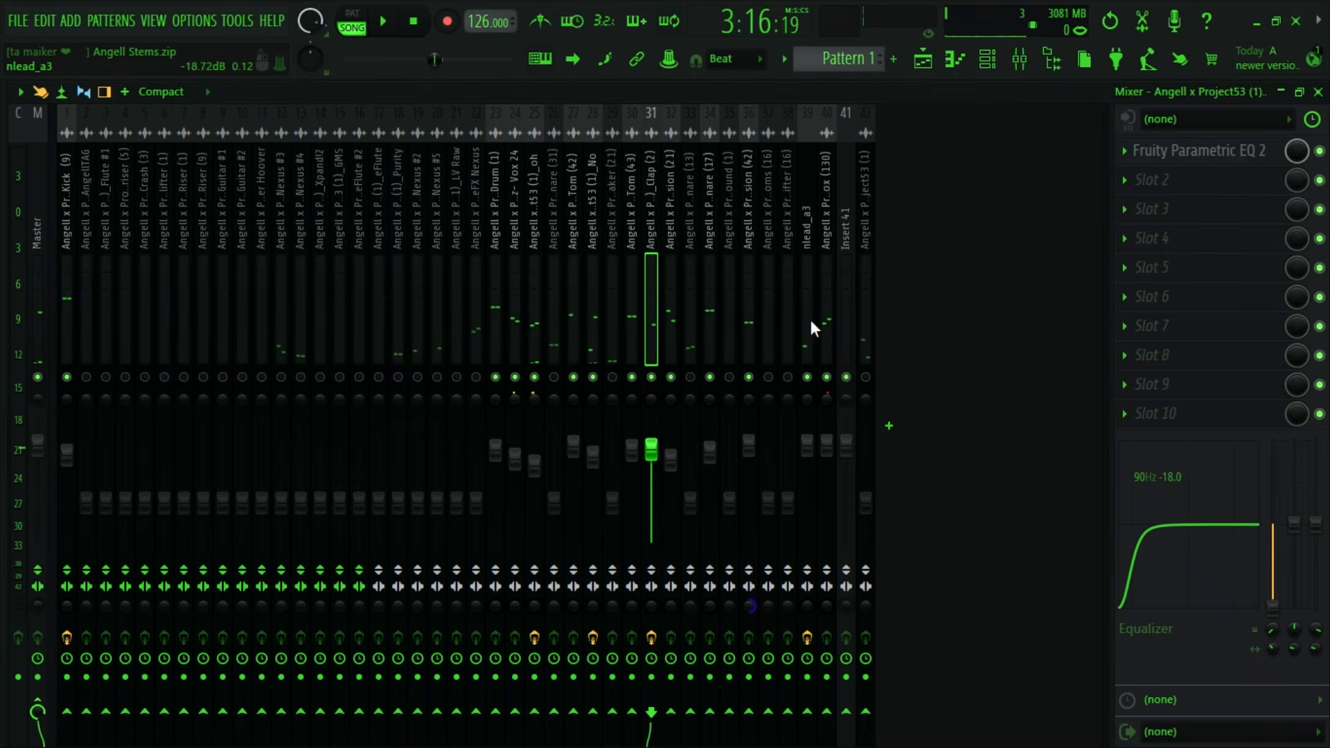
# - Audition the mix and lower the Clap (2) volume to 84% (-3.7 dB)
pyautogui.press('space')
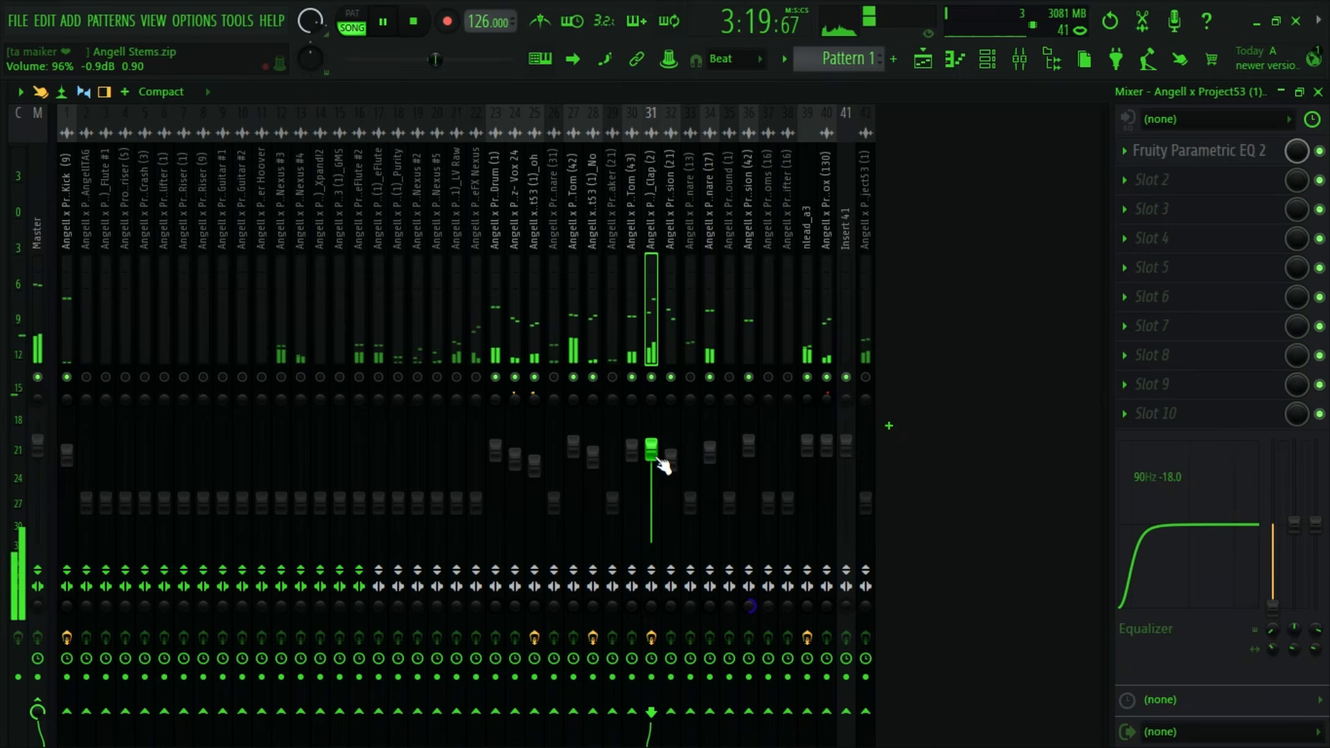
pyautogui.moveTo(663, 466); pyautogui.dragTo(663, 478)
pyautogui.press('space')
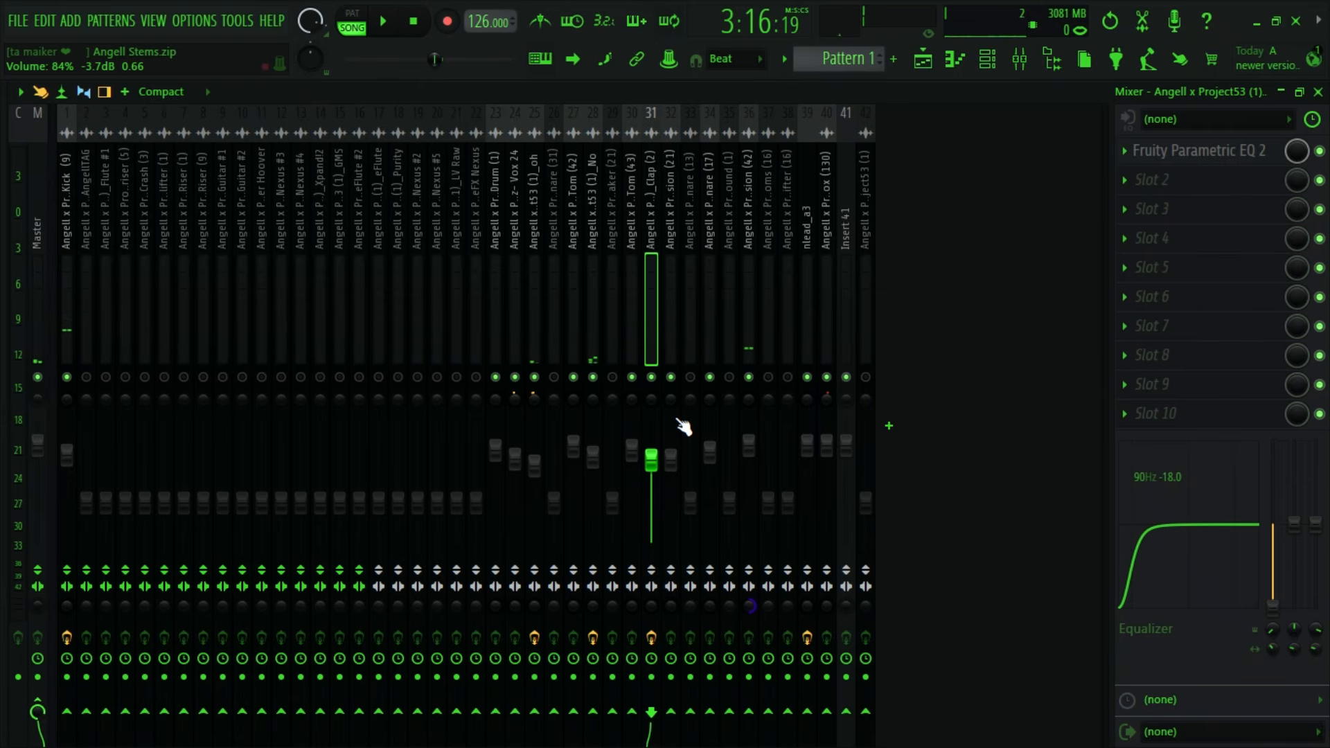
# - Locate the Shaker (21) clip in the playlist and select its mixer track 29
pyautogui.press('F5')
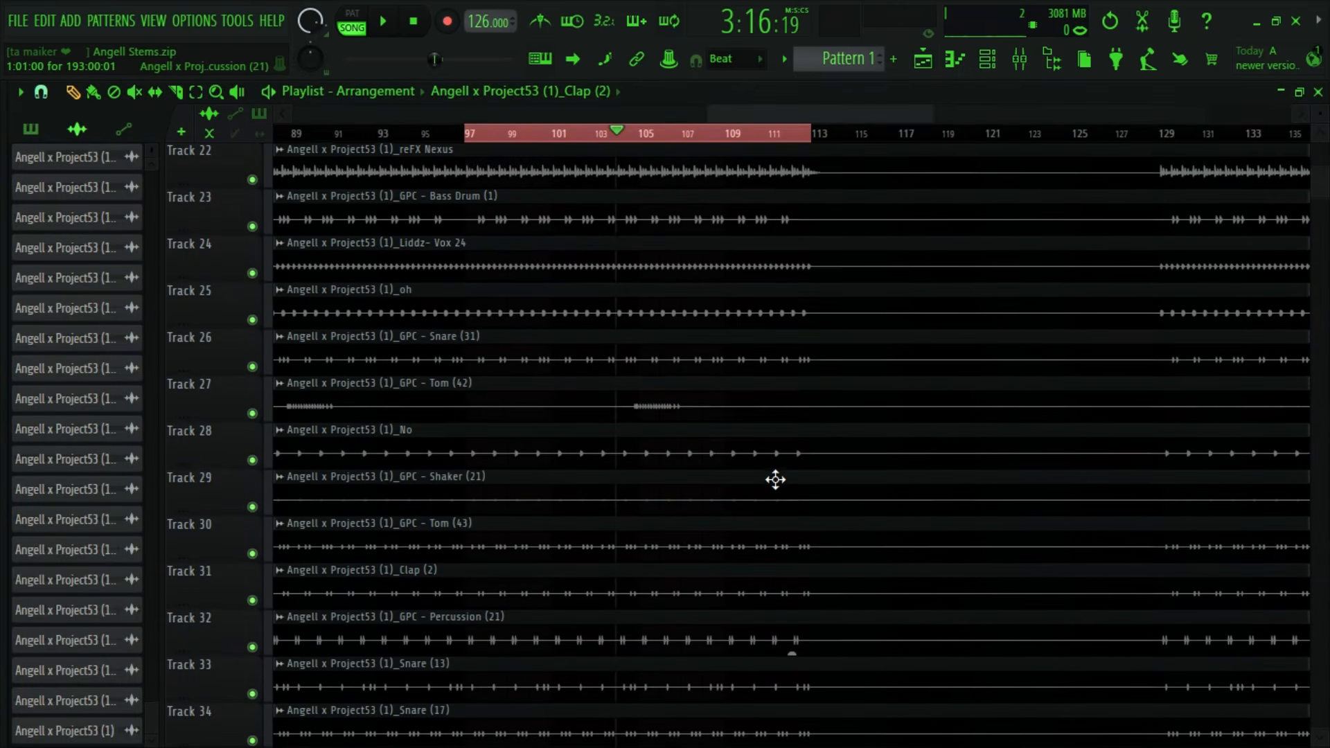
pyautogui.doubleClick(659, 501)
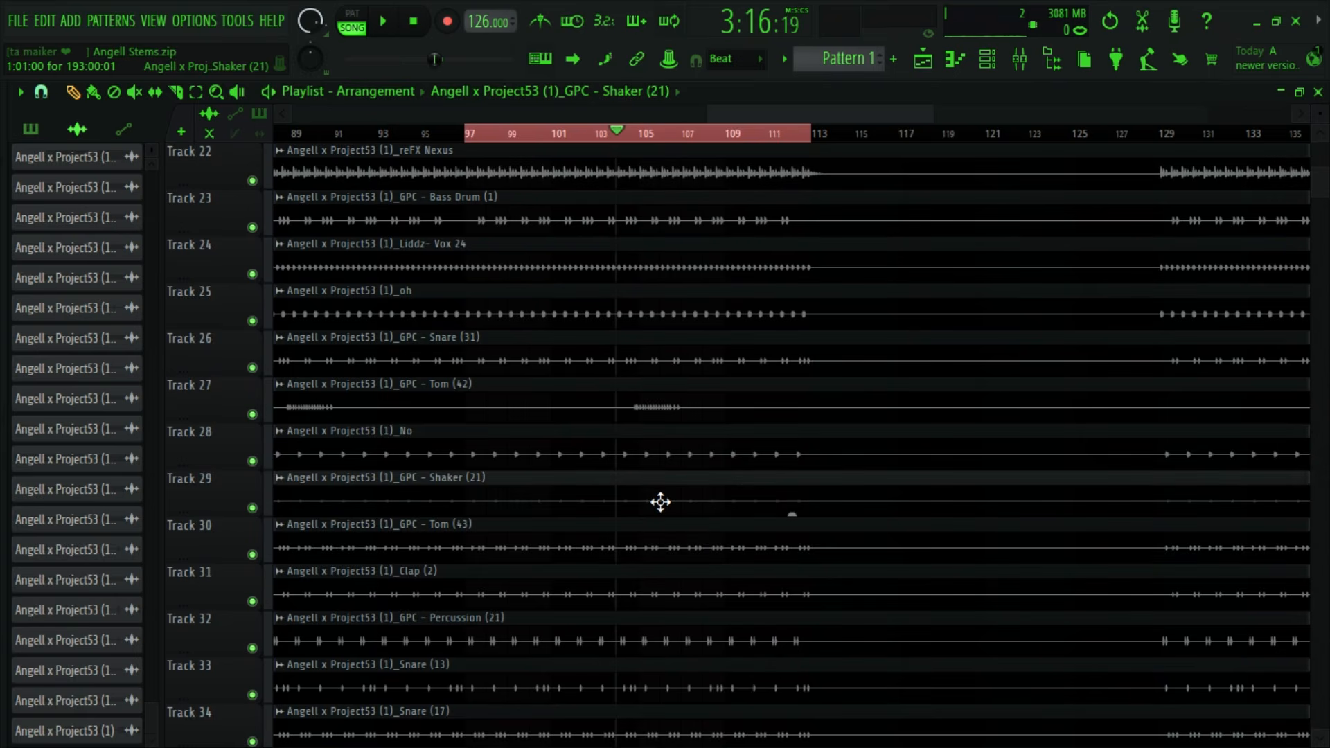
pyautogui.click(556, 183)
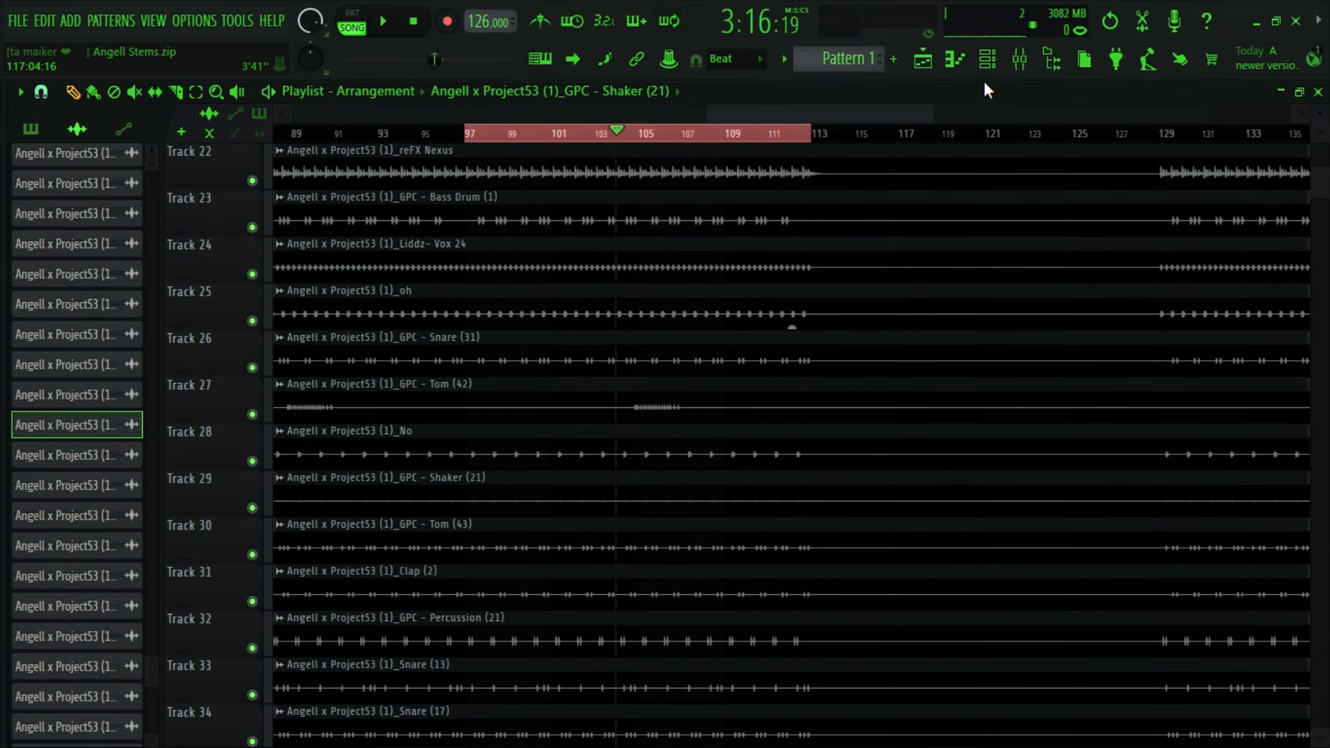
pyautogui.click(1022, 61)
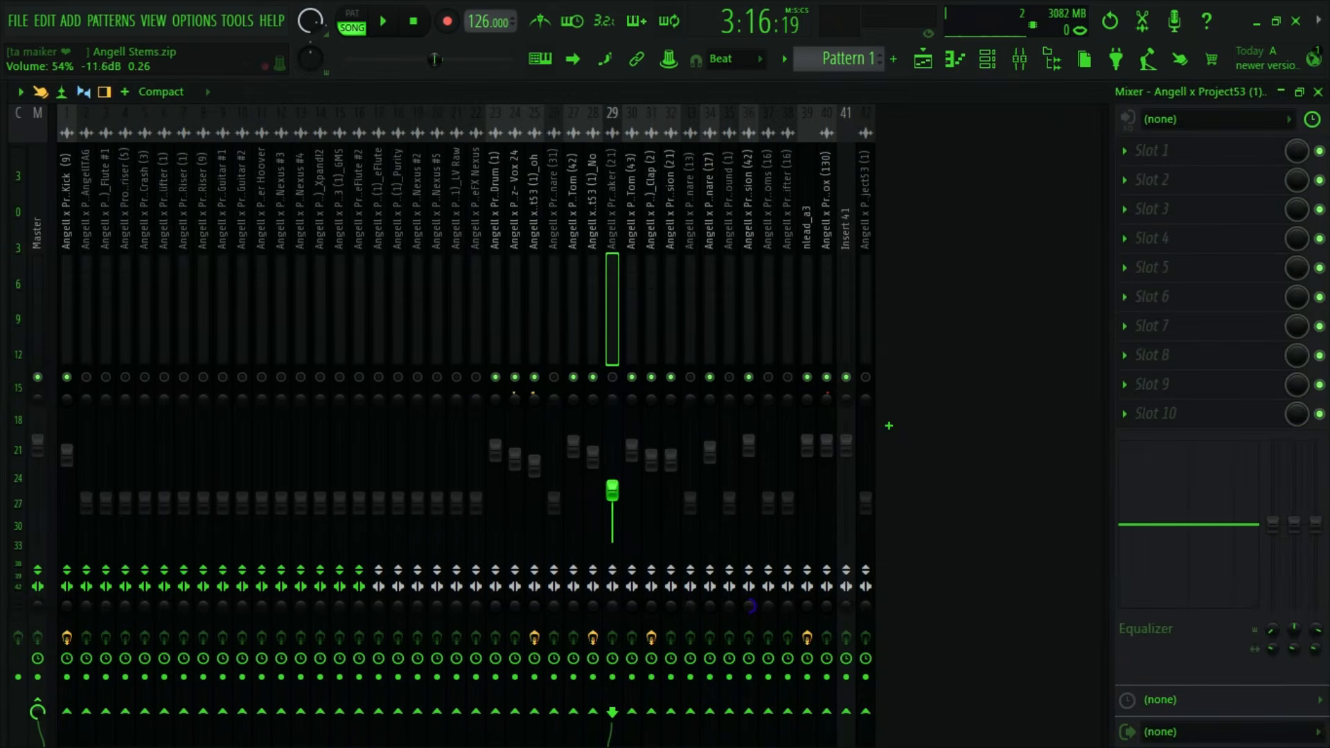
# - Unmute Shaker (21), set its volume to 98% (-0.3 dB) and audition it in the mix
pyautogui.moveTo(613, 491); pyautogui.dragTo(617, 460)
pyautogui.press('space')
pyautogui.press('space')
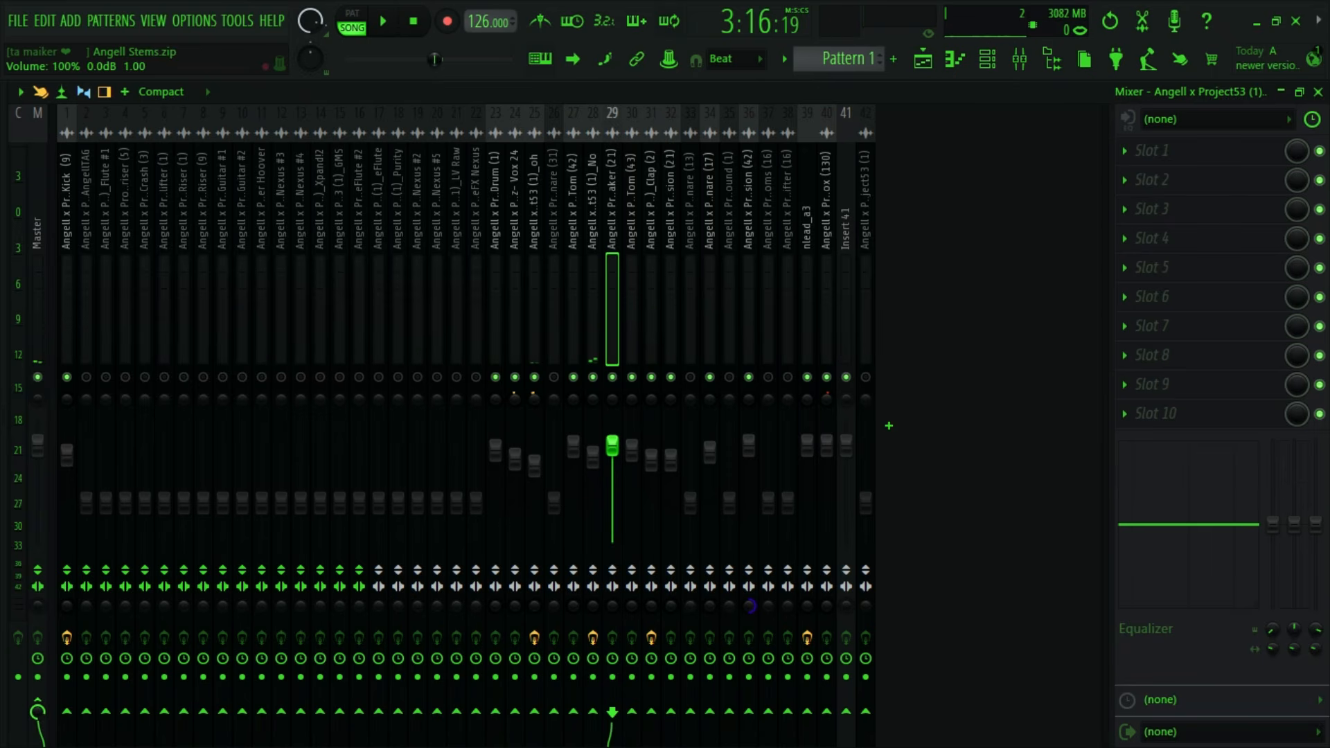
pyautogui.press('space')
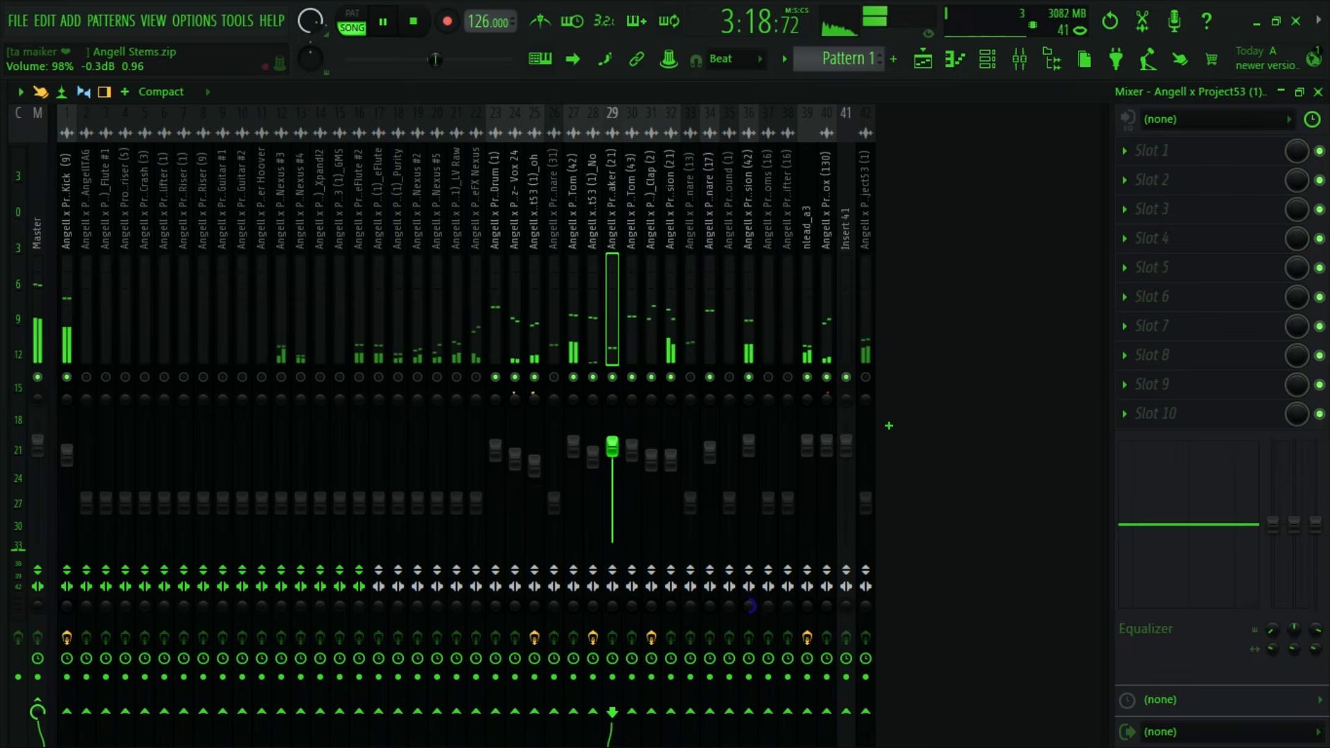
pyautogui.press('space')
# - Set the Shaker (21) low shelf to -18 dB at 90 Hz and its high shelf to 1.8 dB at 8 kHz, checking during playback
pyautogui.moveTo(1274, 525); pyautogui.dragTo(1274, 665)
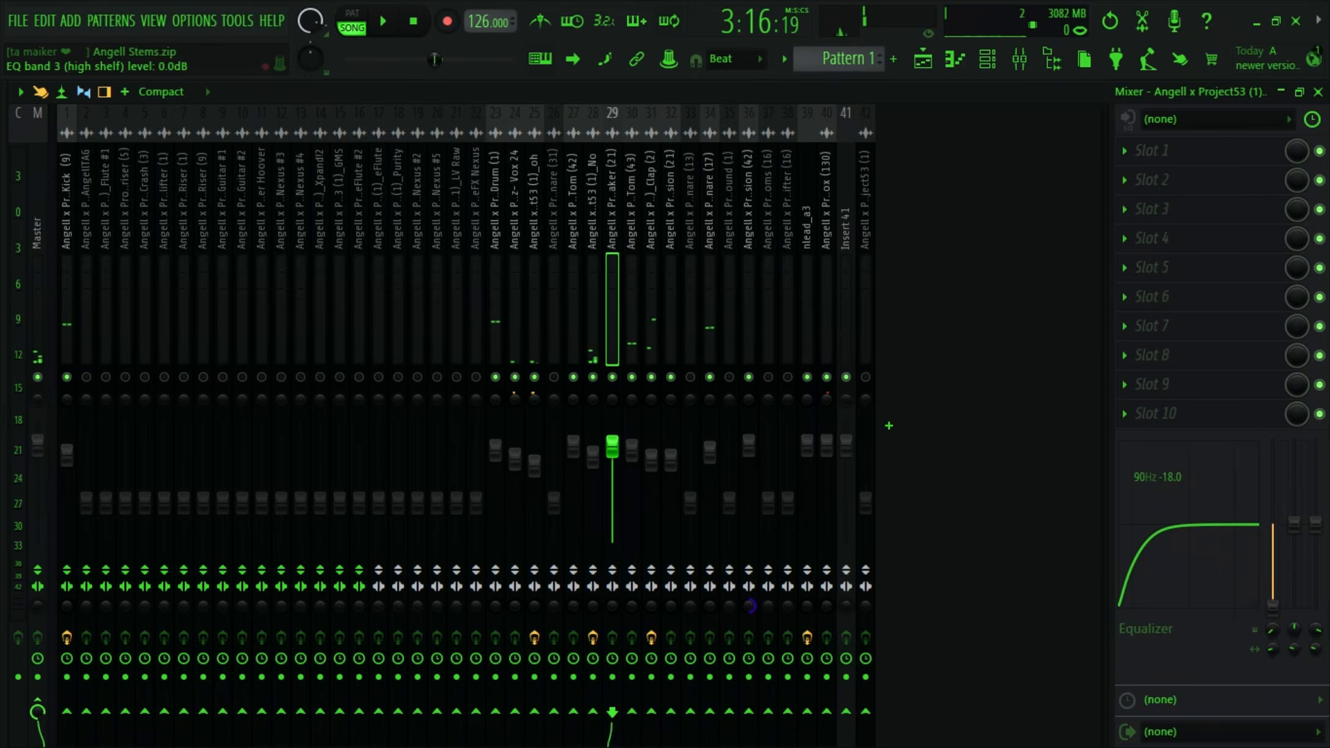
pyautogui.moveTo(1316, 524)
pyautogui.mouseDown()
pyautogui.moveTo(1321, 443)
pyautogui.moveTo(1322, 513)
pyautogui.mouseUp()
pyautogui.press('space')
pyautogui.press('space')
pyautogui.press('space')
pyautogui.press('space')
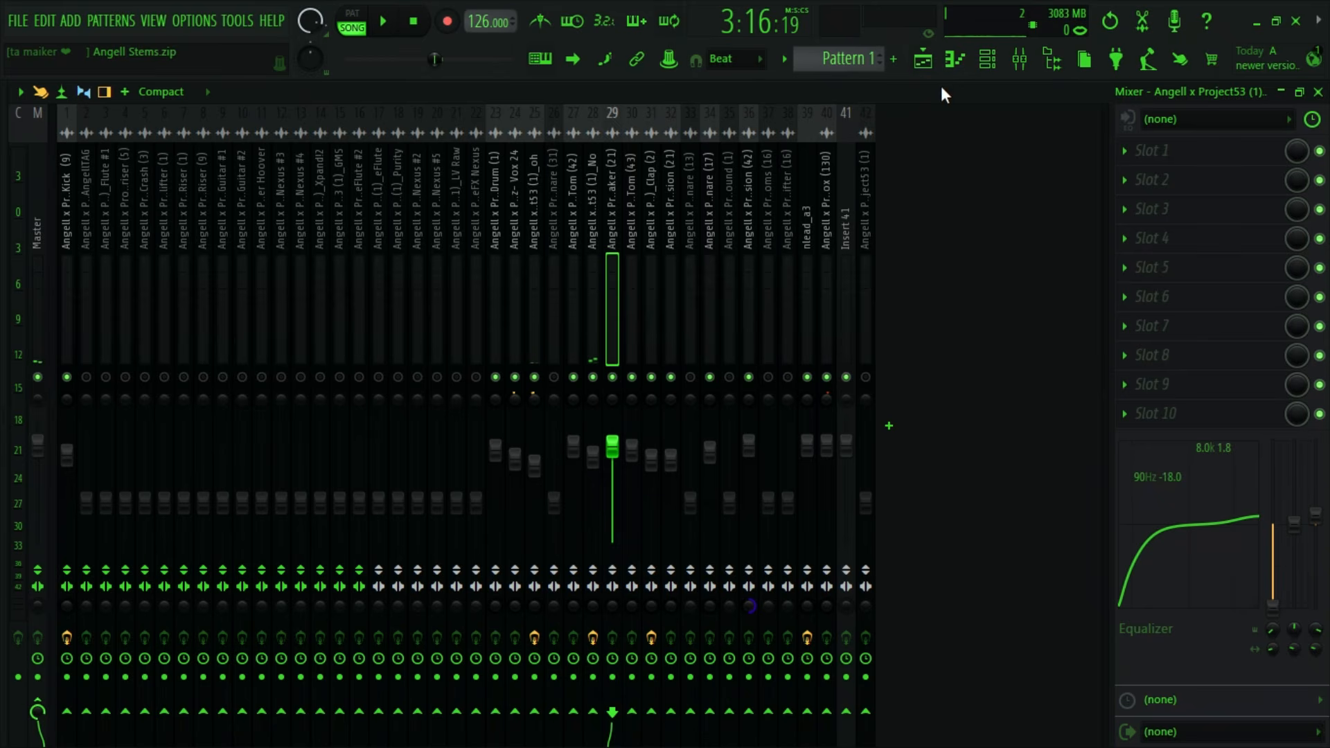
# - Look through the playlist tracks and extend the loop selection to start at bar 95, ahead of the toms fill
pyautogui.click(923, 60)
pyautogui.scroll(4, 596, 499)
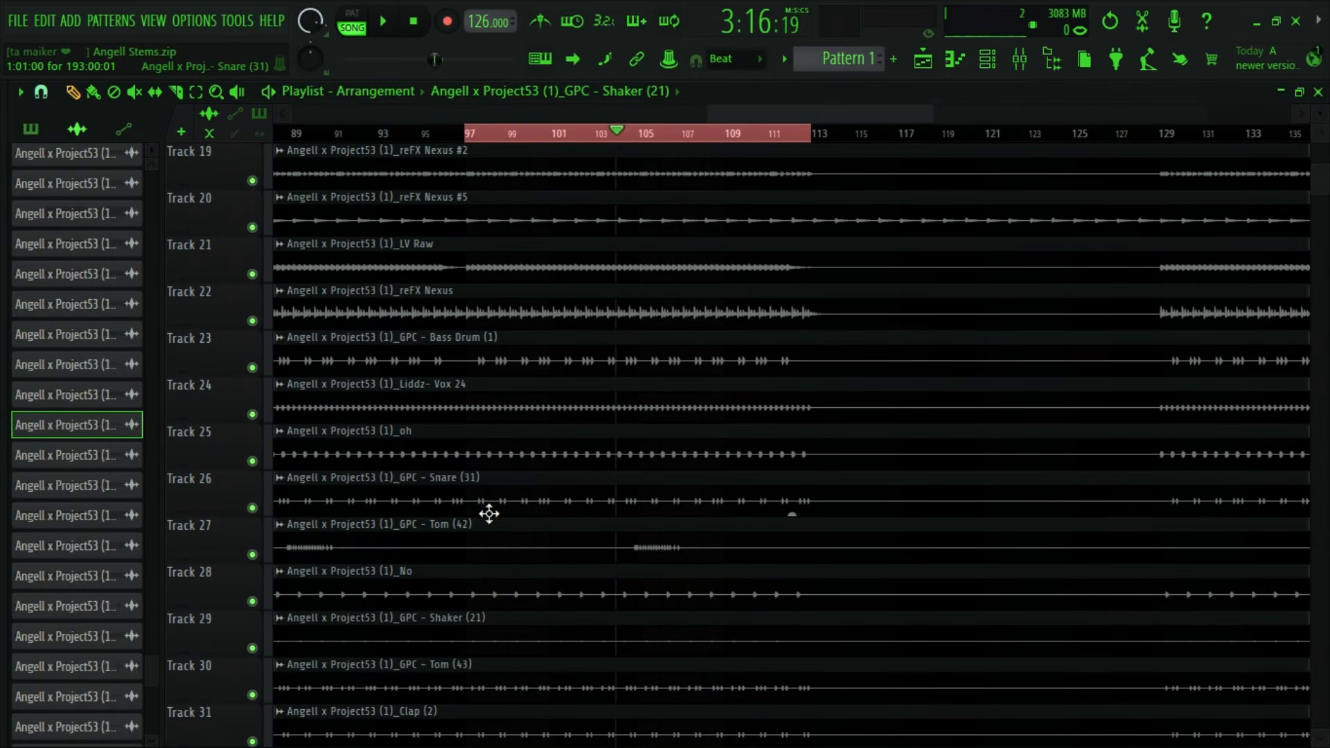
pyautogui.scroll(1, 528, 456)
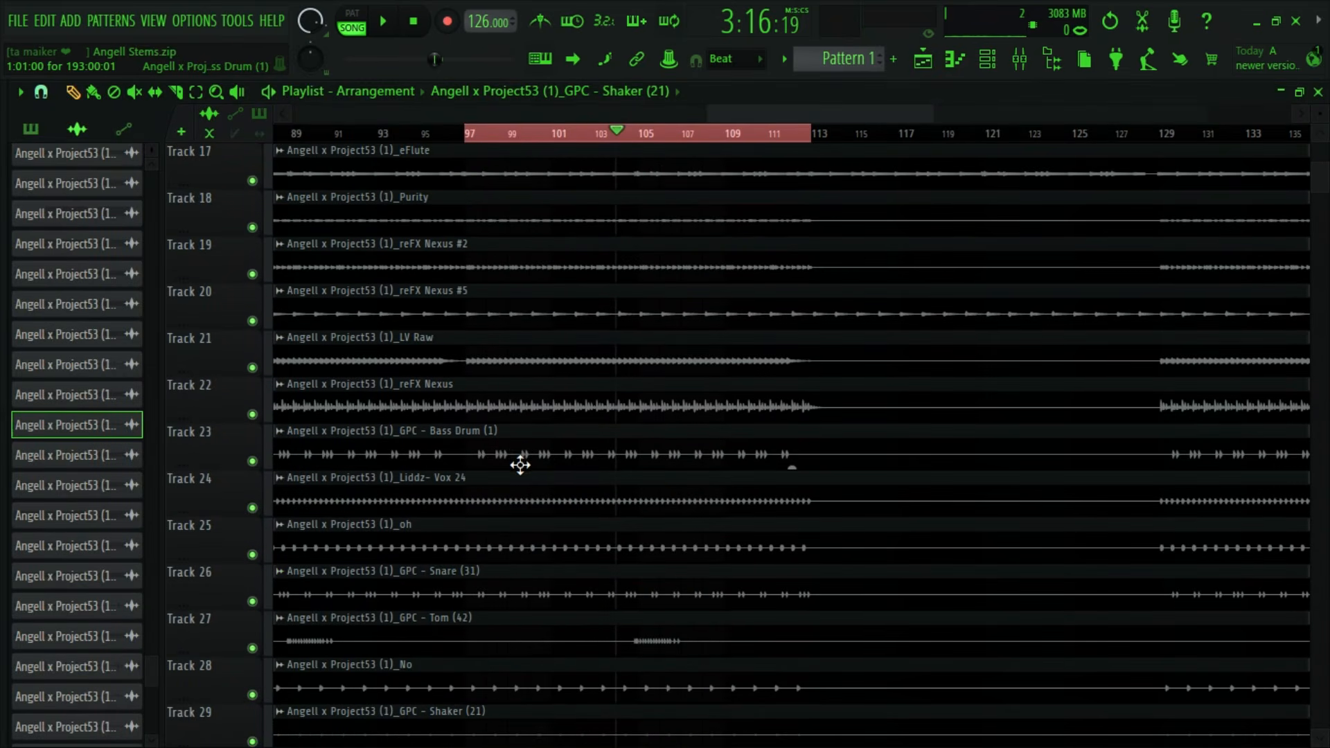
pyautogui.scroll(4, 457, 417)
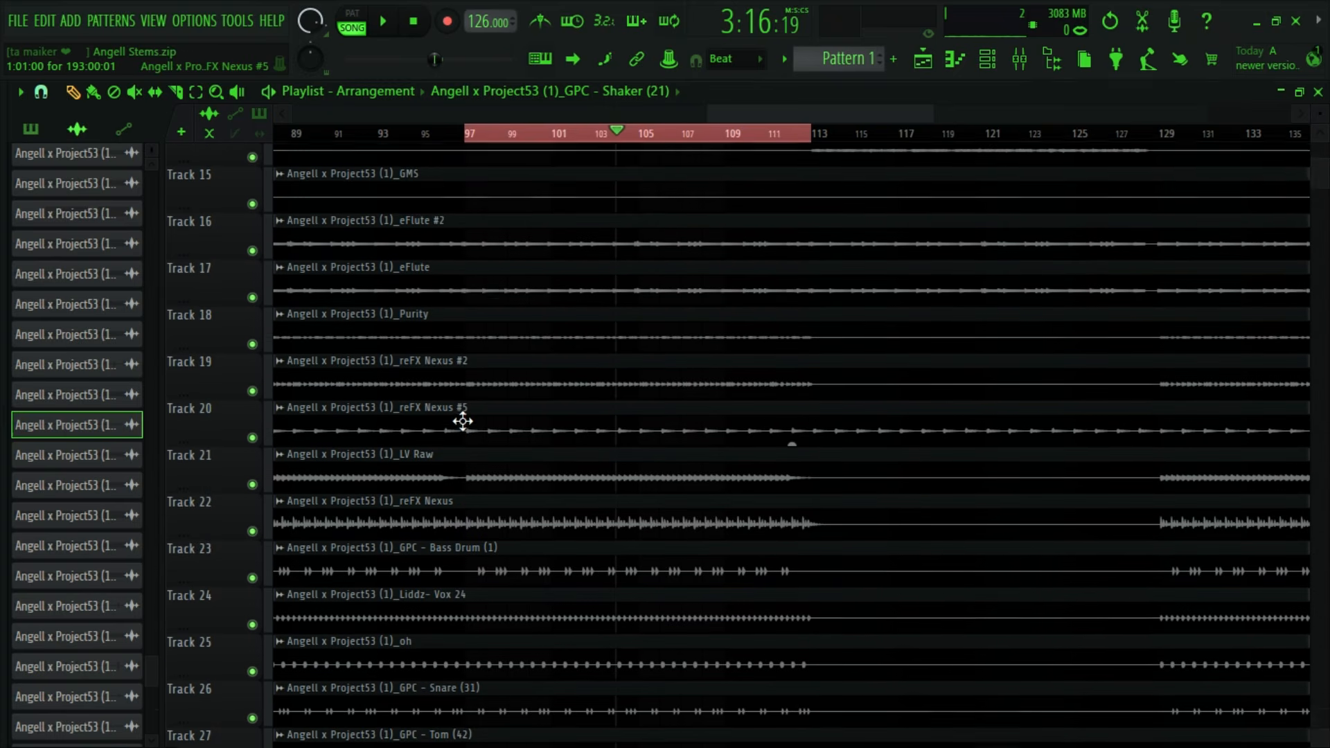
pyautogui.scroll(11, 463, 421)
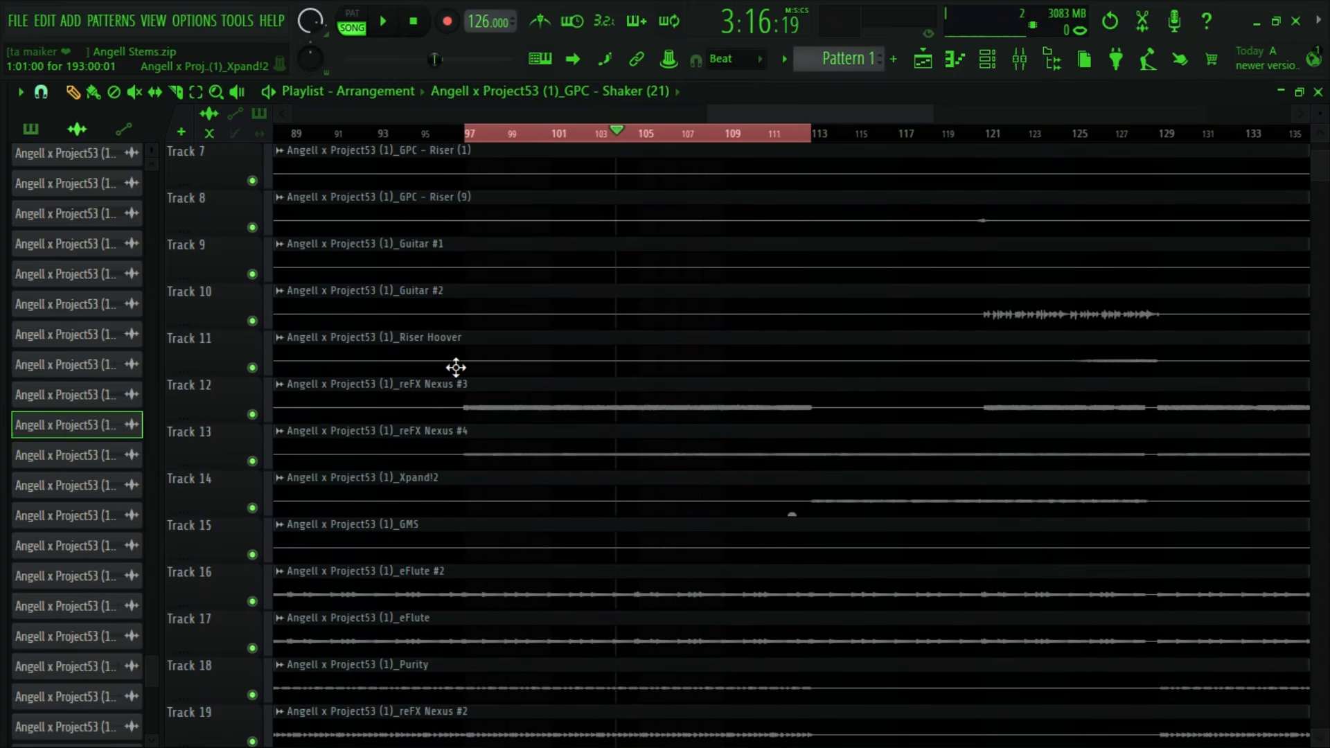
pyautogui.scroll(2, 456, 367)
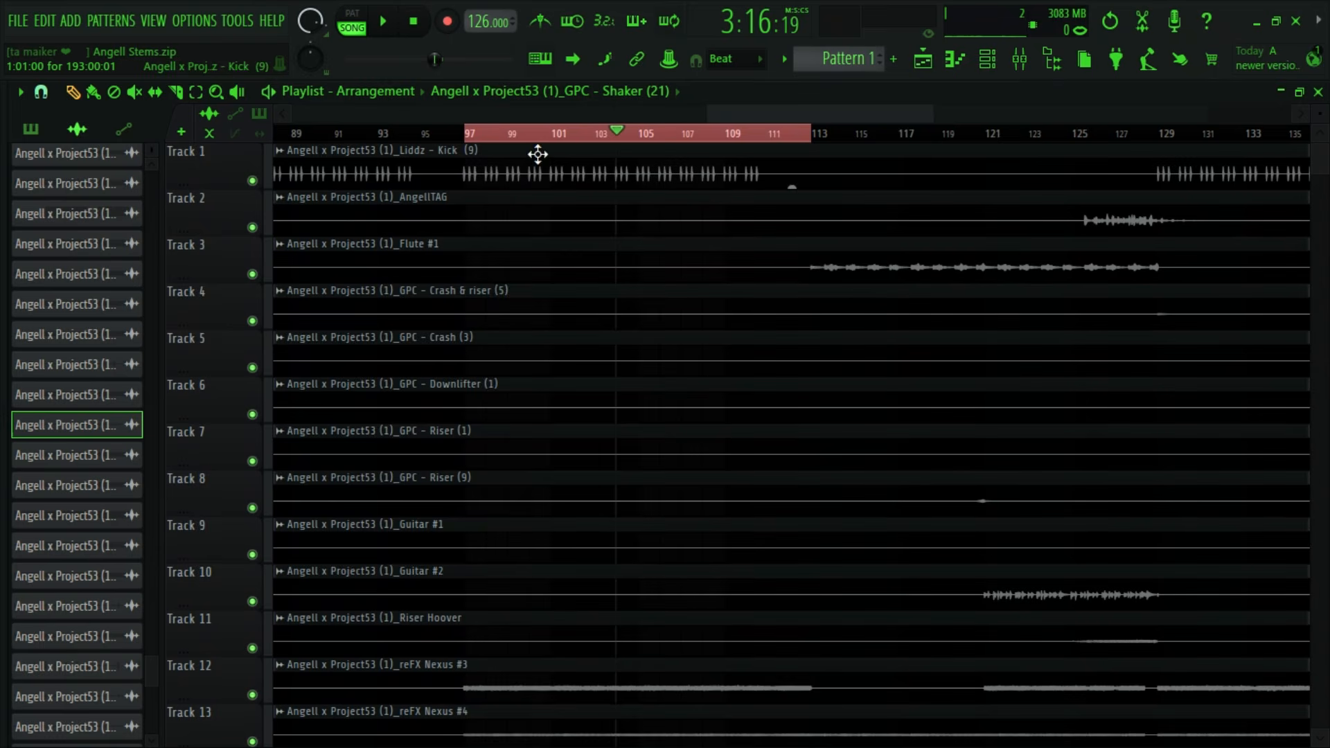
pyautogui.scroll(-20, 538, 154)
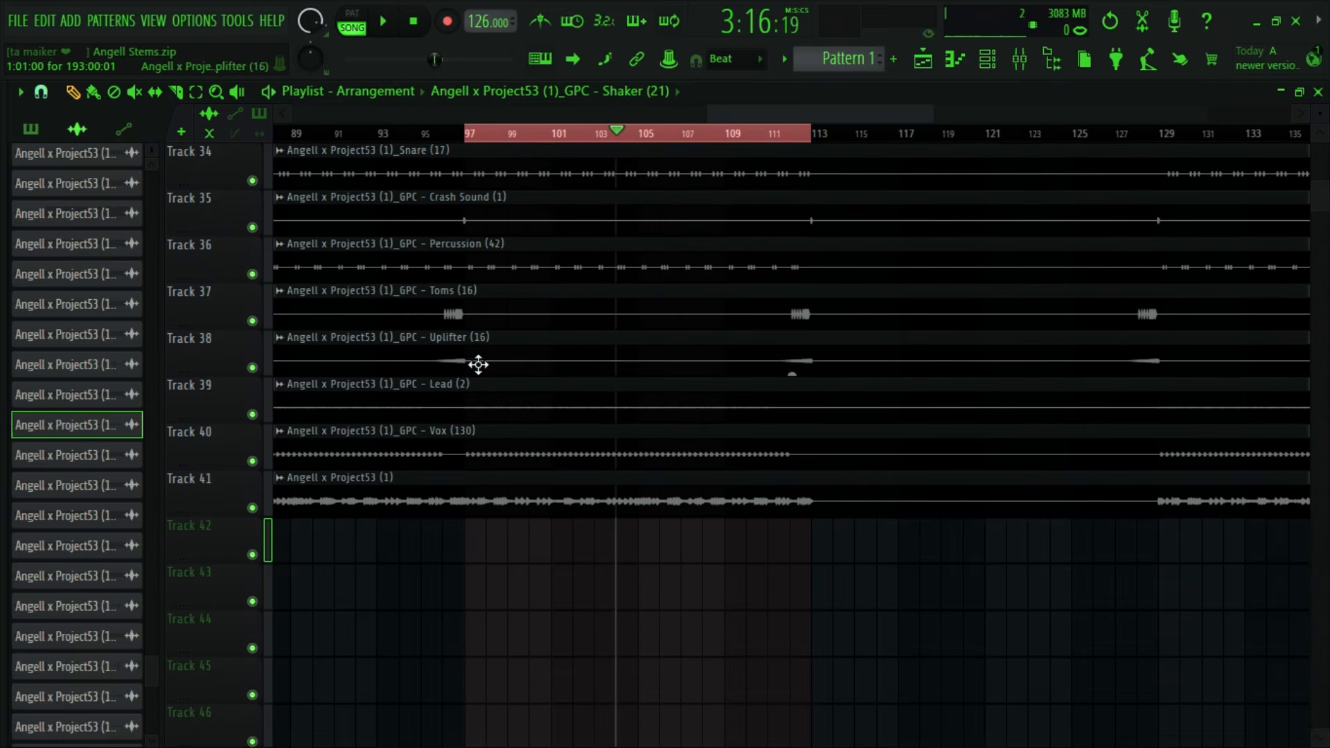
pyautogui.moveTo(464, 134); pyautogui.dragTo(438, 138)
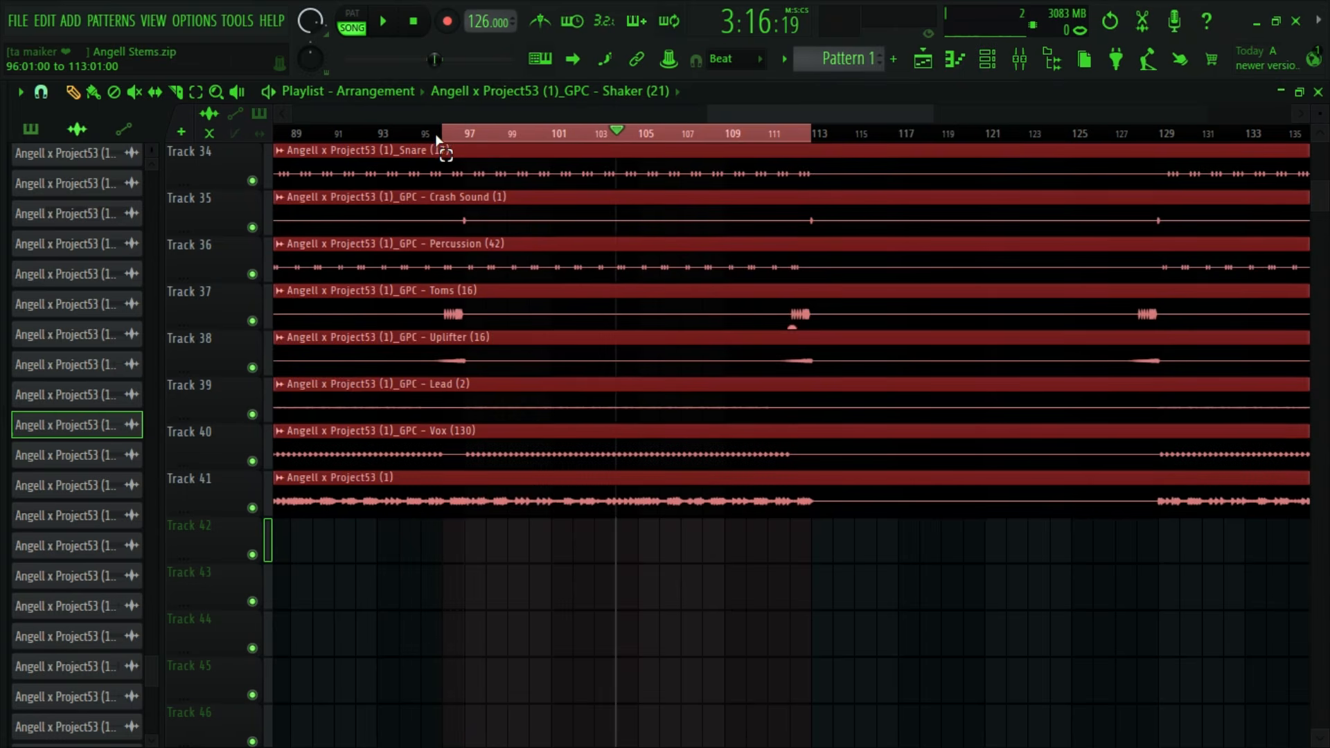
# - Select the mixer track 37 of the Toms (16) clip from the playlist
pyautogui.doubleClick(484, 317)
pyautogui.click(557, 184)
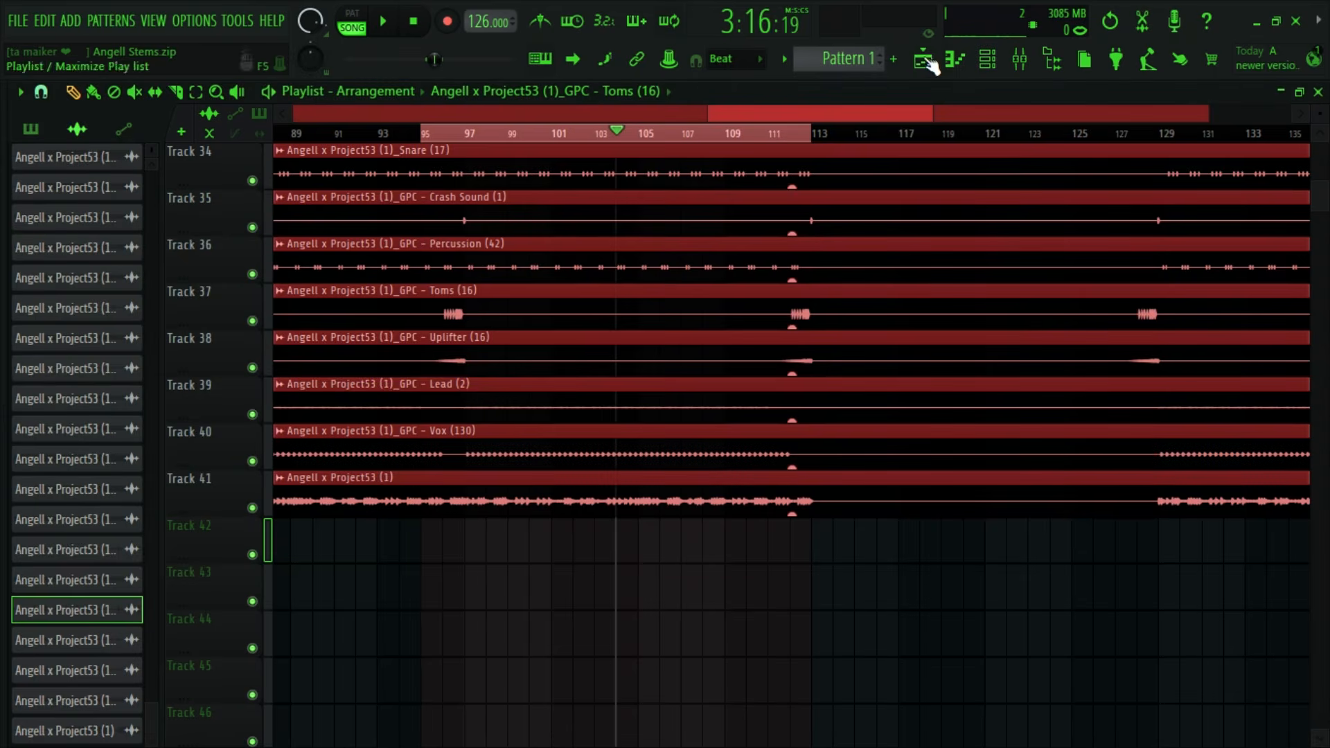
pyautogui.click(1022, 61)
# - Unmute Toms (16), raise its volume to 100% (0.0 dB) and audition the mix
pyautogui.press('space')
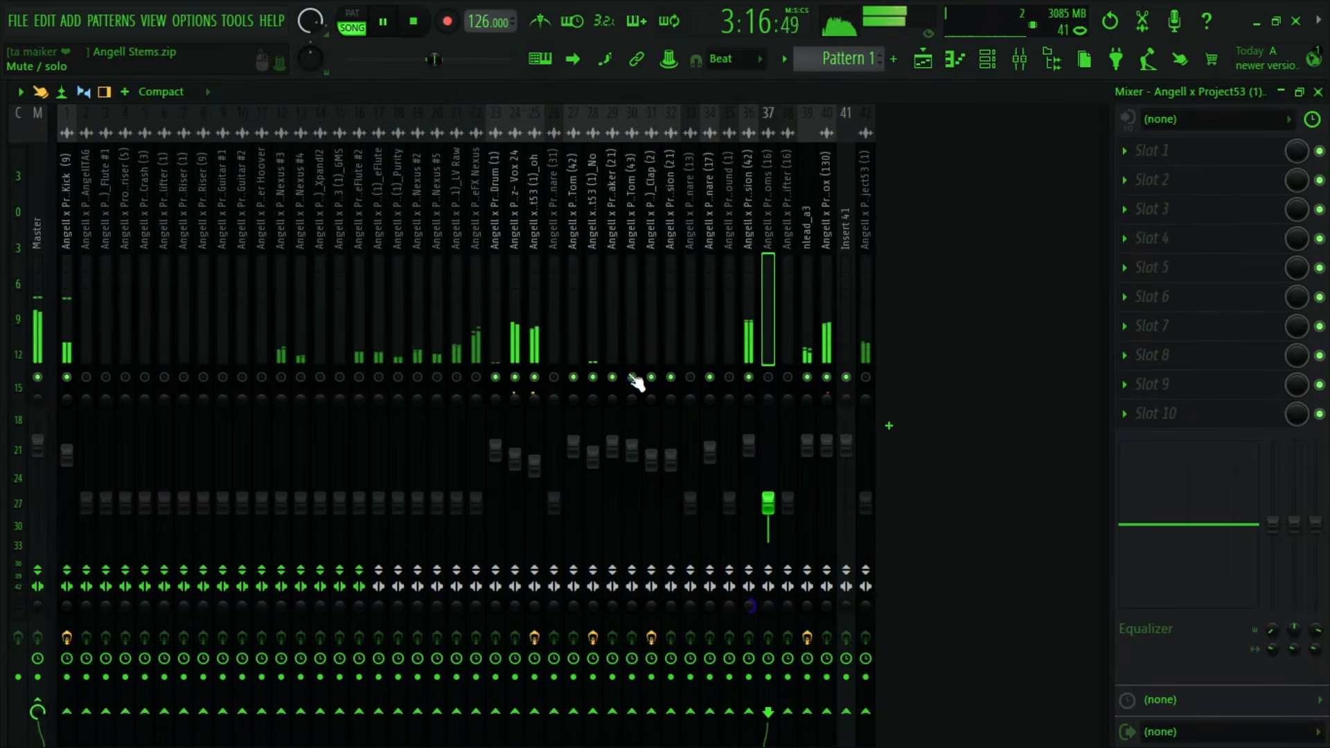
pyautogui.press('space')
pyautogui.moveTo(769, 503); pyautogui.dragTo(768, 445)
pyautogui.press('space')
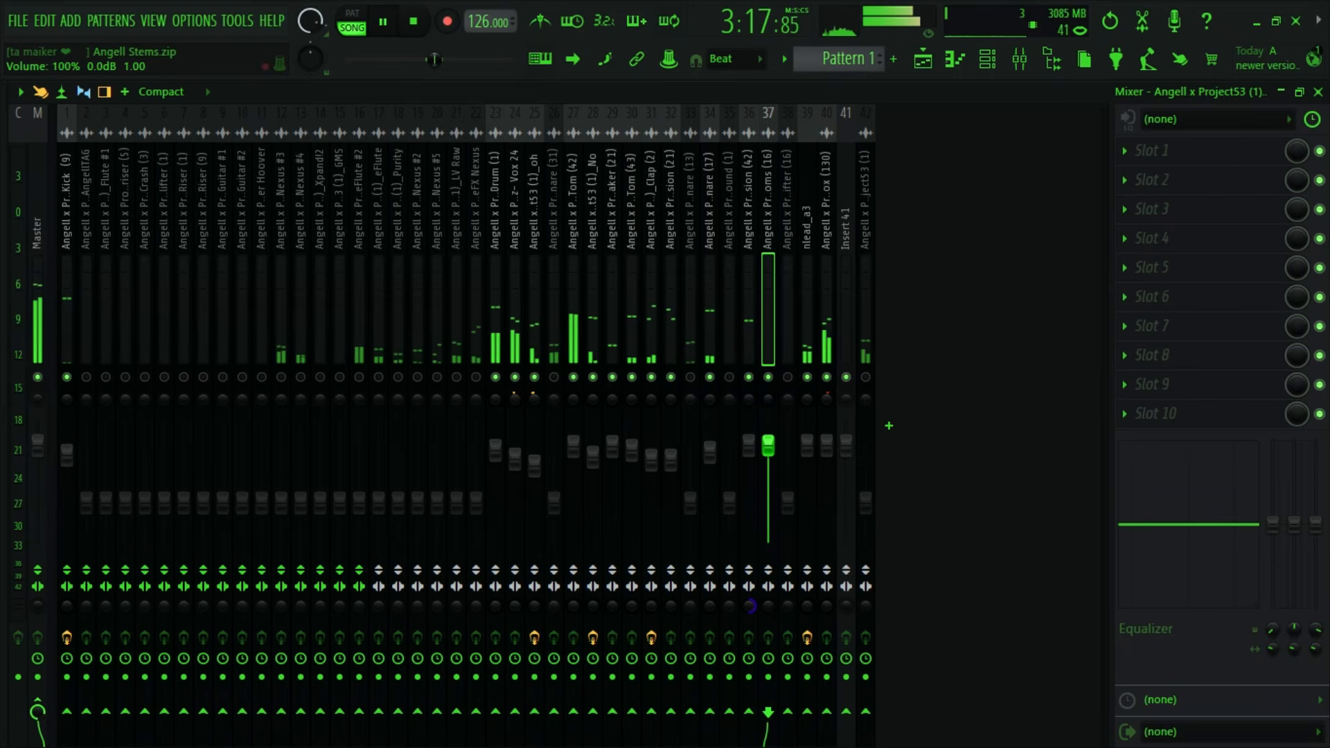
pyautogui.press('space')
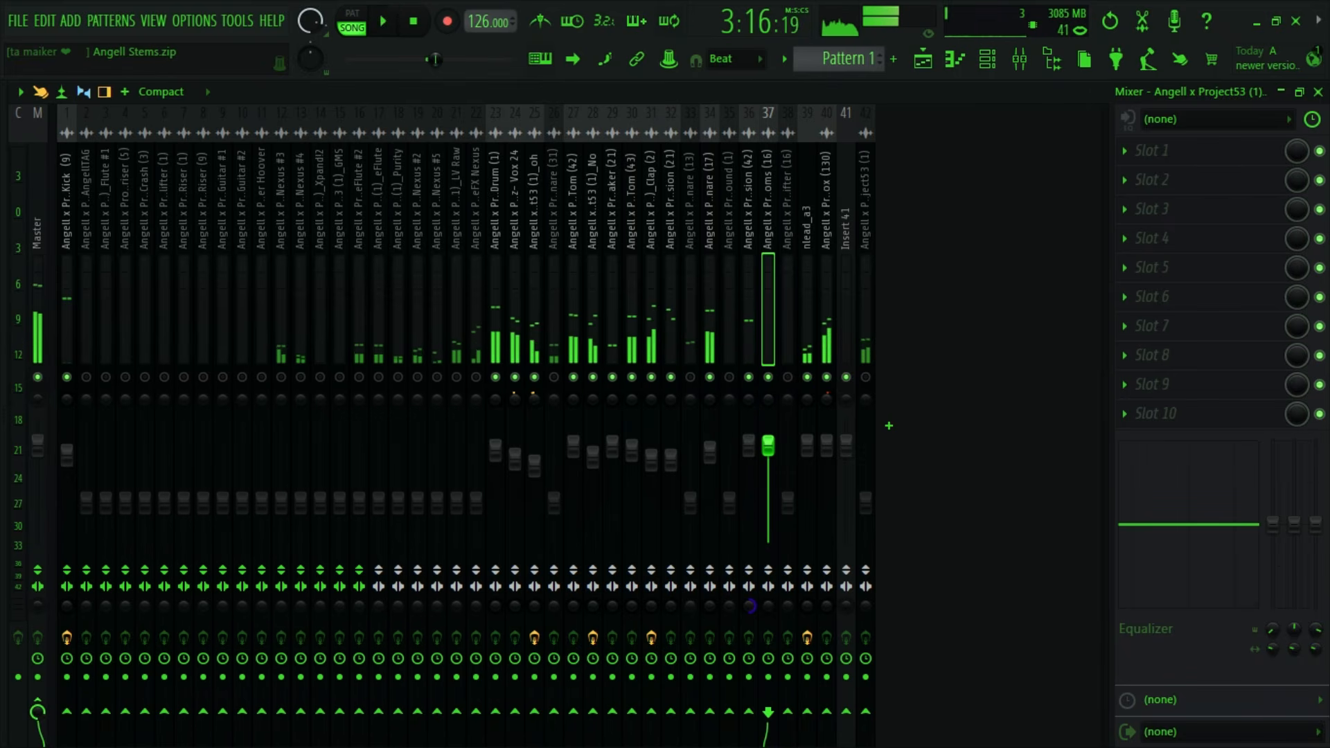
# - Restart playback from the loop start at bar 95 and lower the Toms (16) volume slightly
pyautogui.click(923, 61)
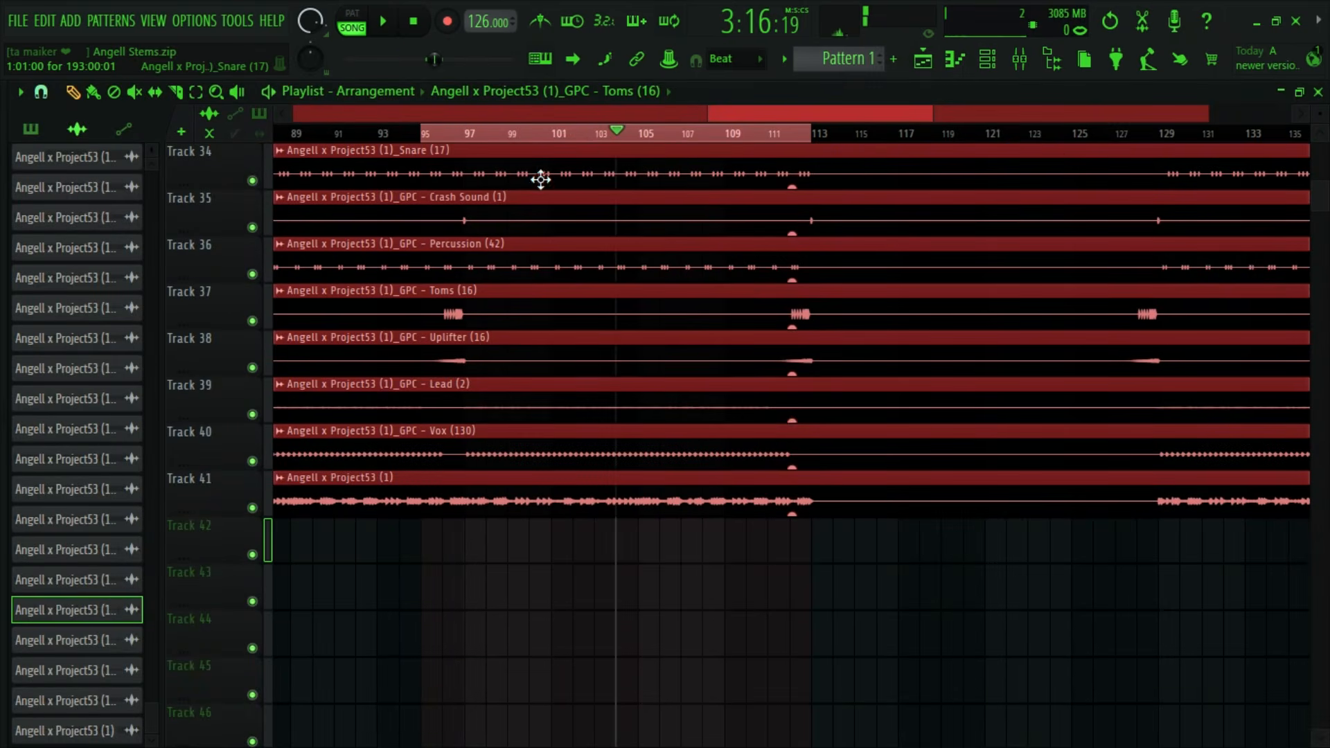
pyautogui.click(418, 22)
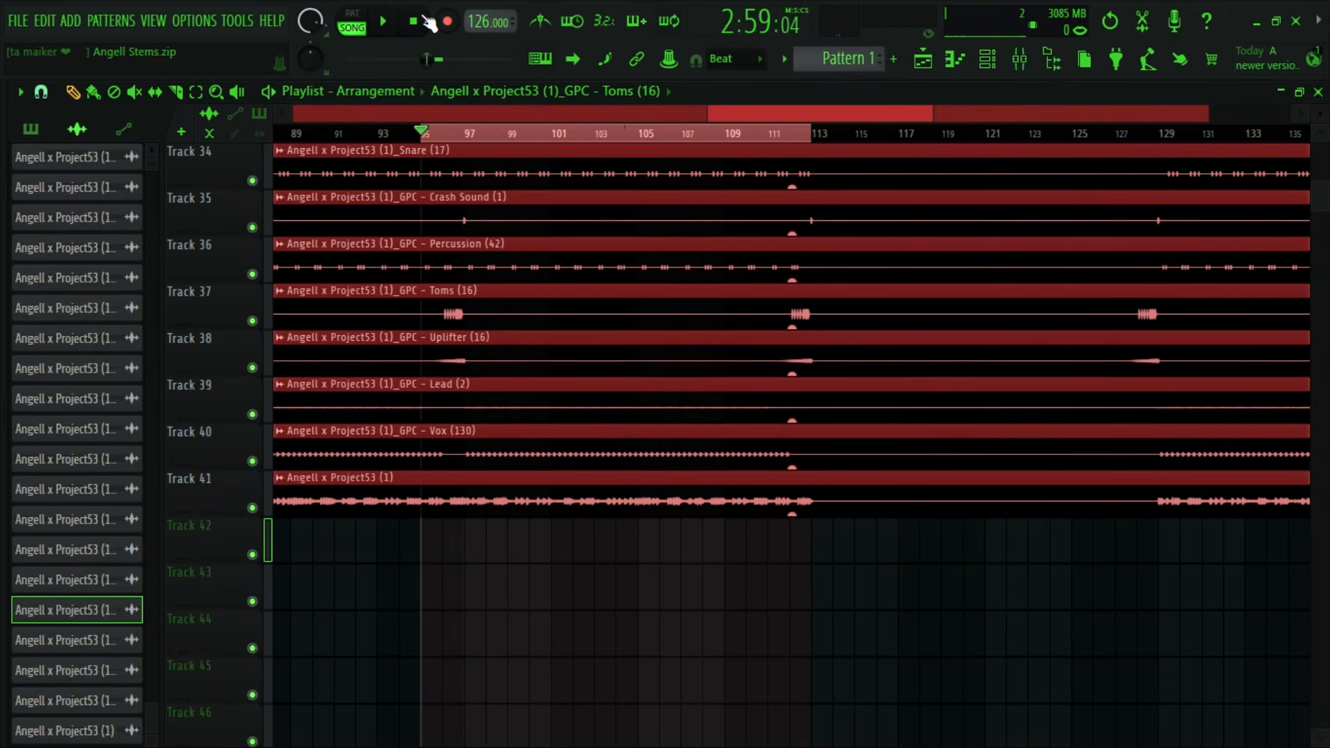
pyautogui.click(1020, 62)
pyautogui.press('space')
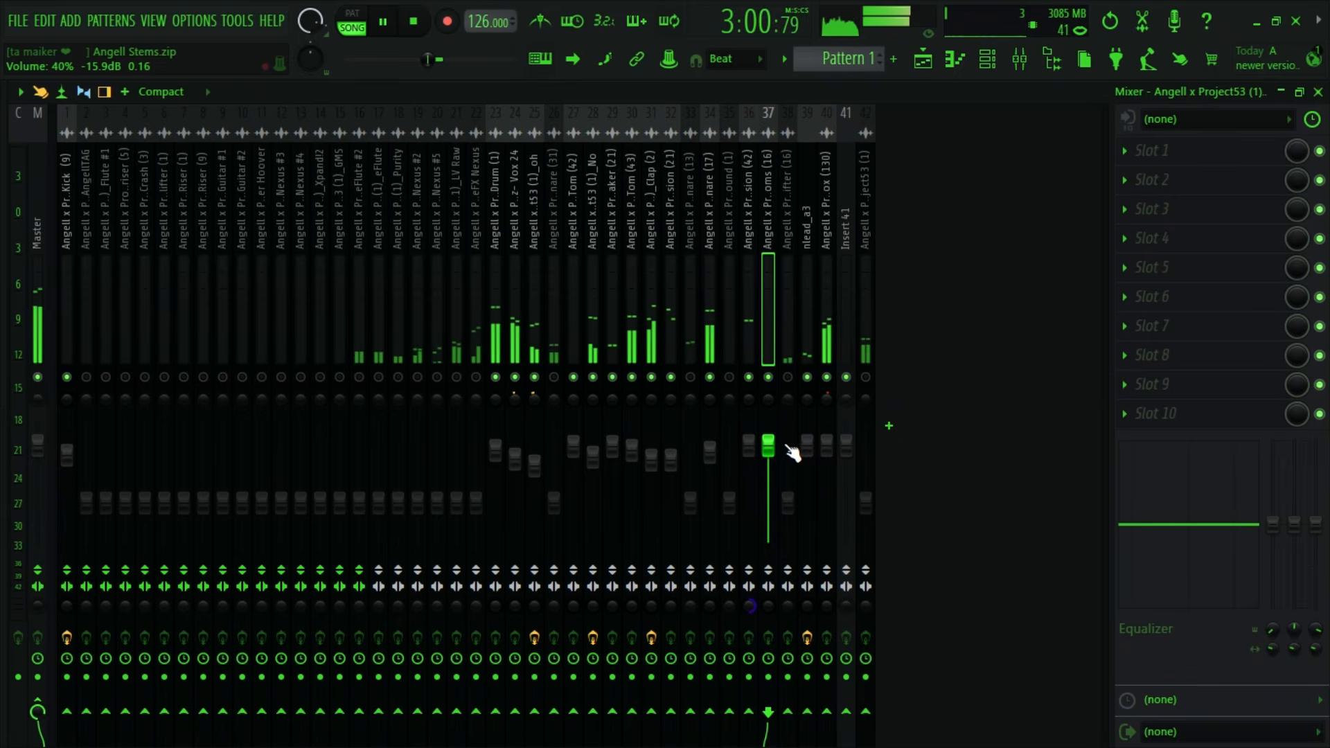
pyautogui.moveTo(771, 447); pyautogui.dragTo(770, 460)
pyautogui.press('space')
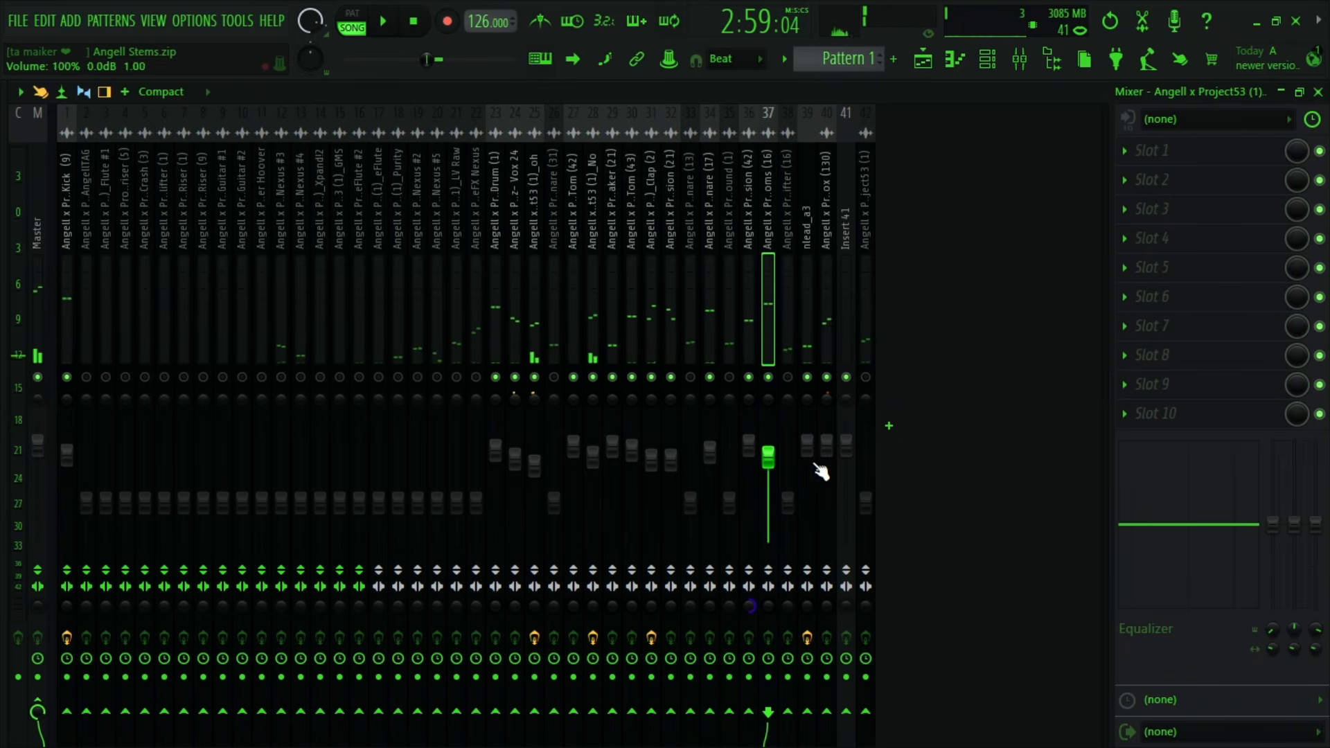
# - Cut the low shelf EQ band of Toms (16) to about -11.9 dB at 90 Hz
pyautogui.moveTo(1272, 525); pyautogui.dragTo(1272, 591)
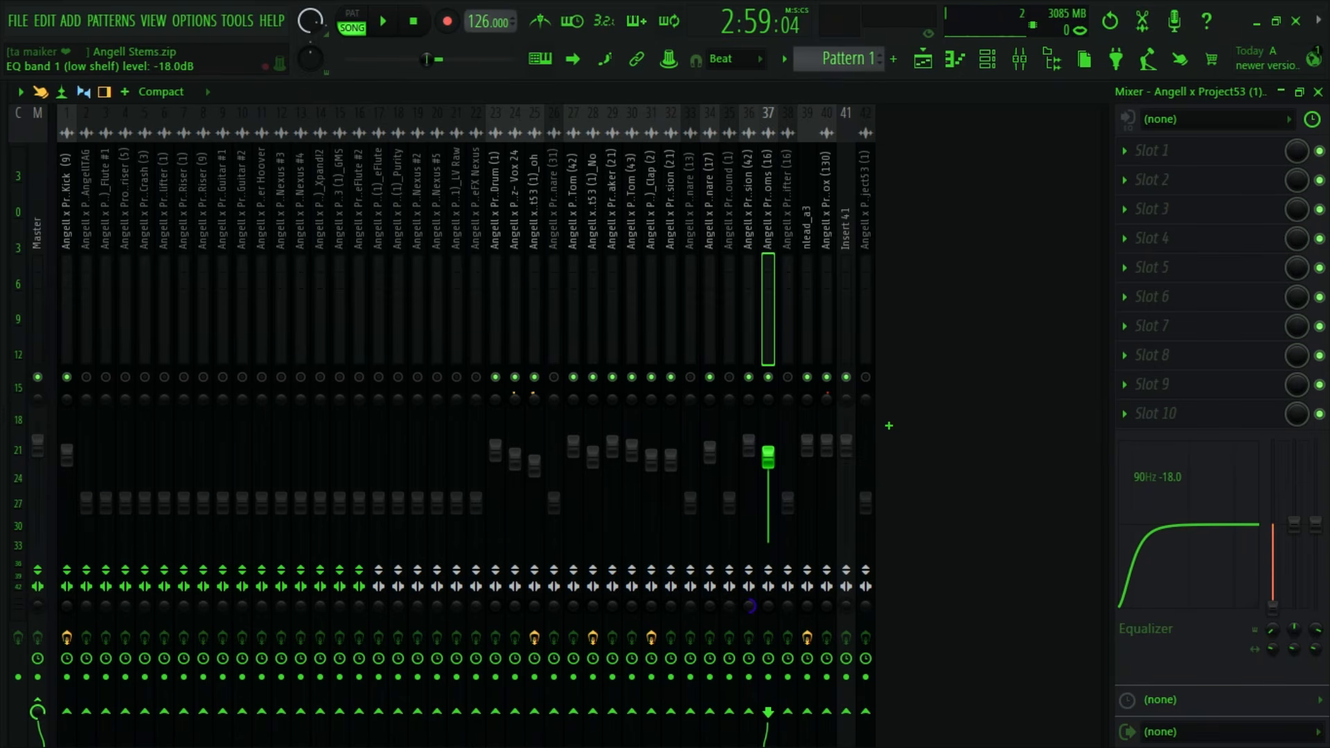
# - Compare the Toms (16) low shelf EQ cut against a flat setting and set the band to -10.1 dB at 148 Hz
pyautogui.press('space')
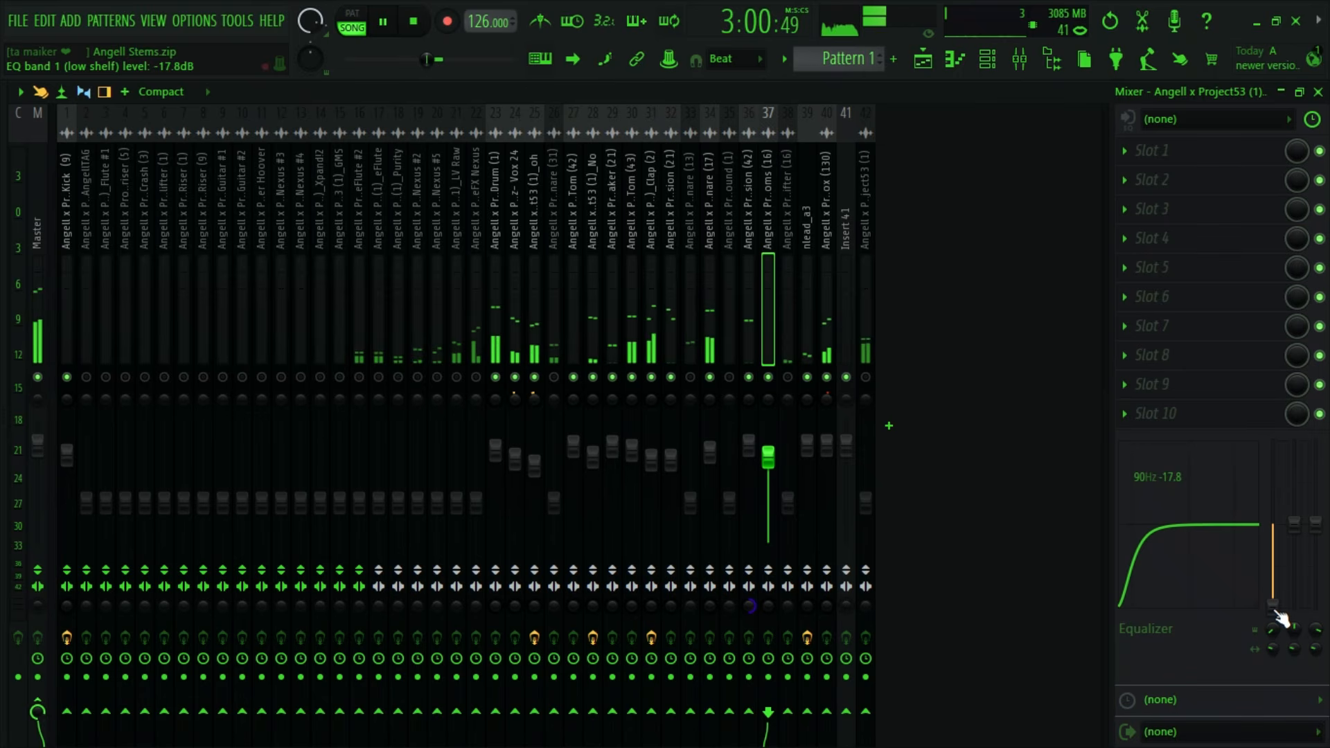
pyautogui.press('space')
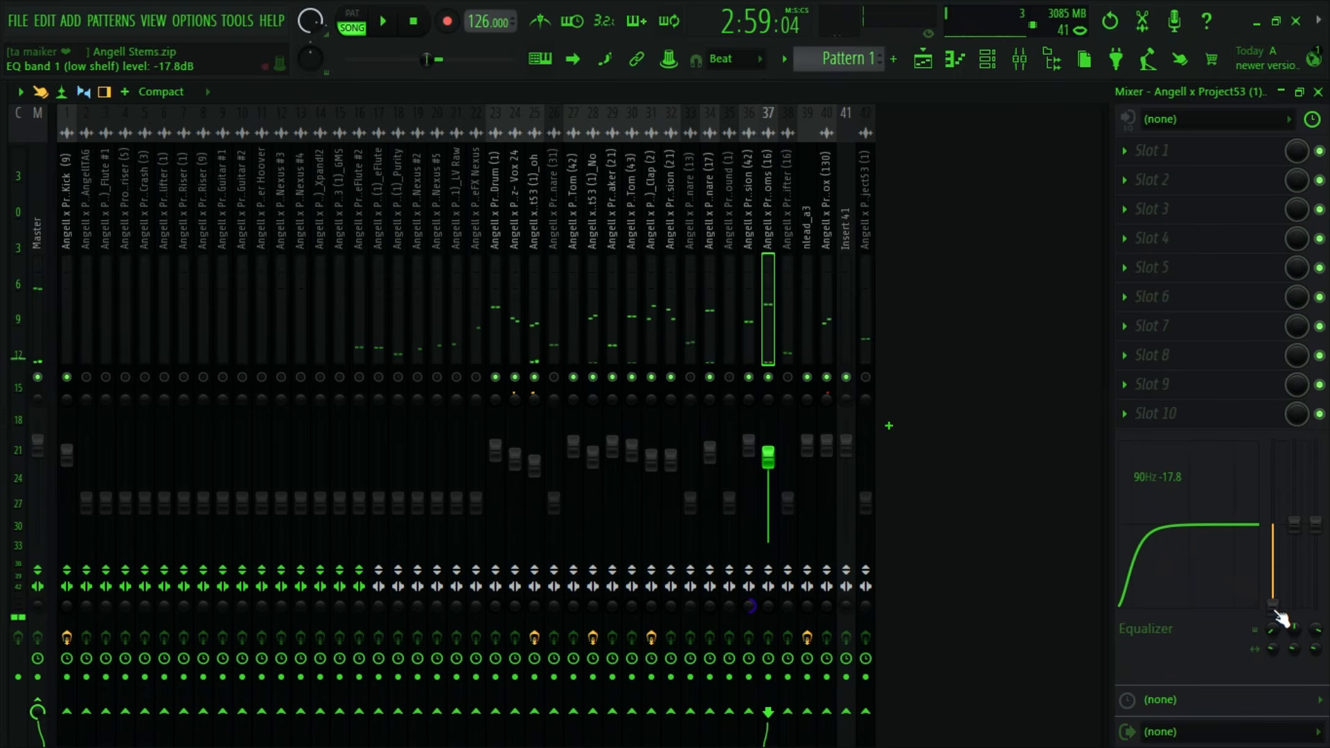
pyautogui.moveTo(1277, 612); pyautogui.dragTo(1277, 598)
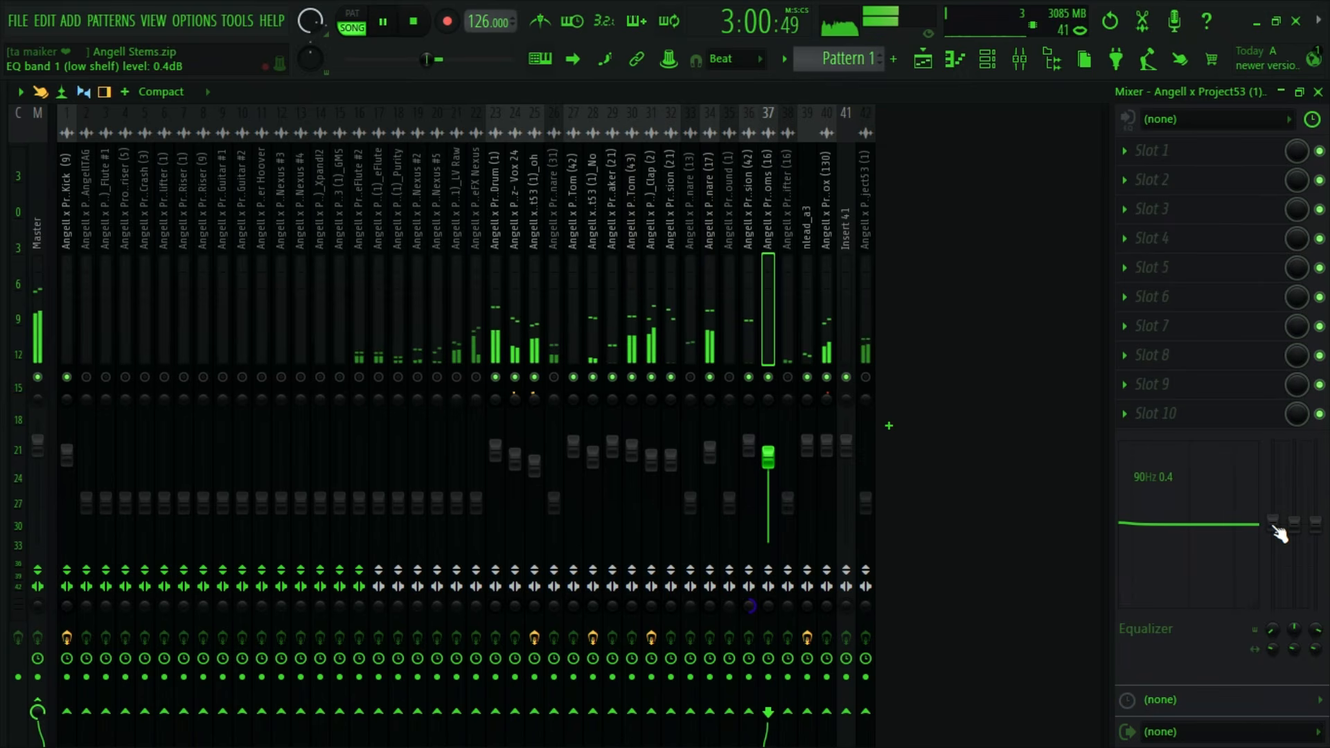
pyautogui.press('space')
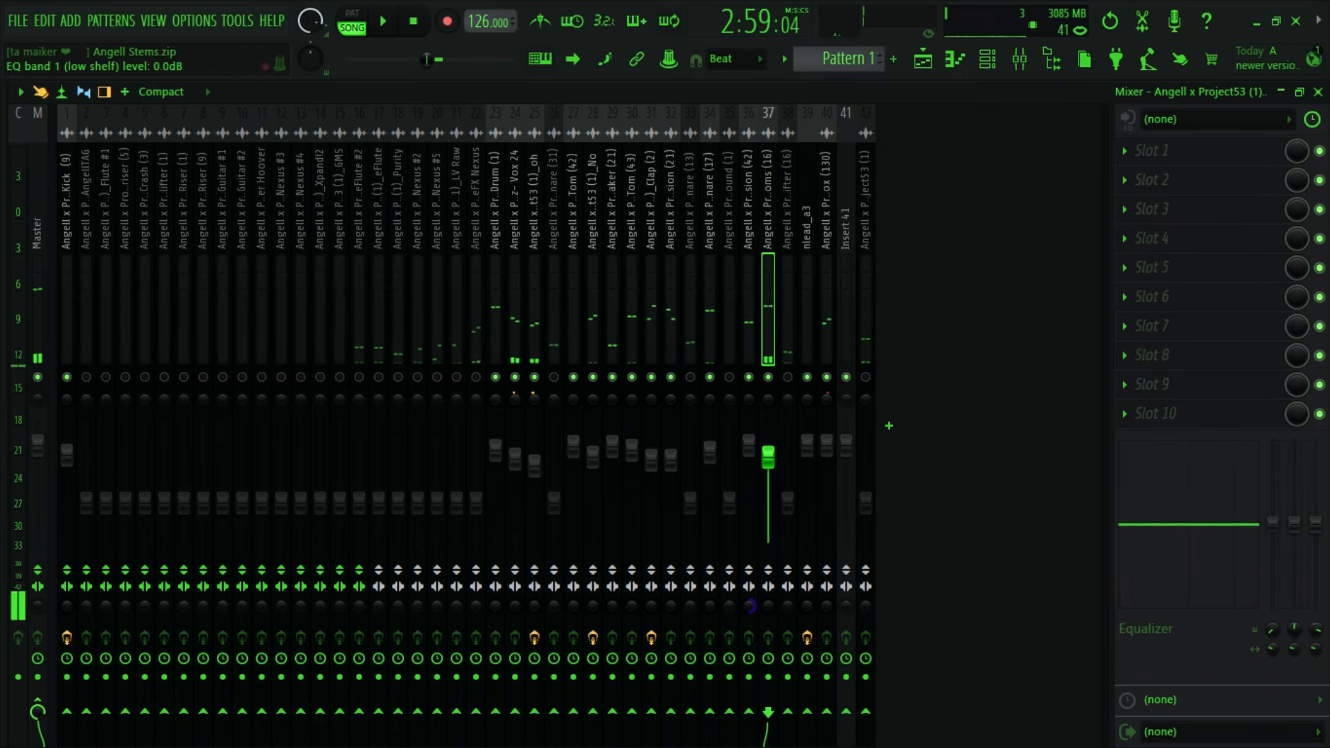
pyautogui.moveTo(1273, 524); pyautogui.dragTo(1273, 568)
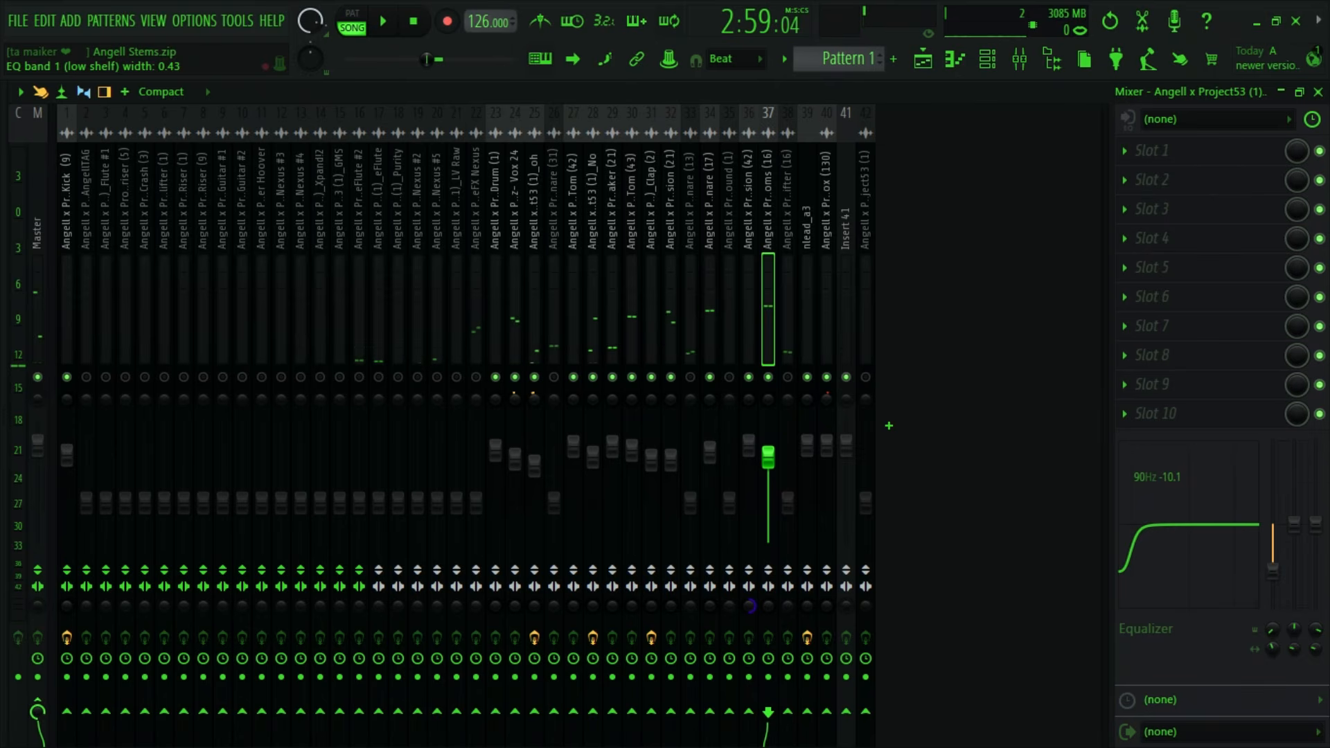
pyautogui.press('space')
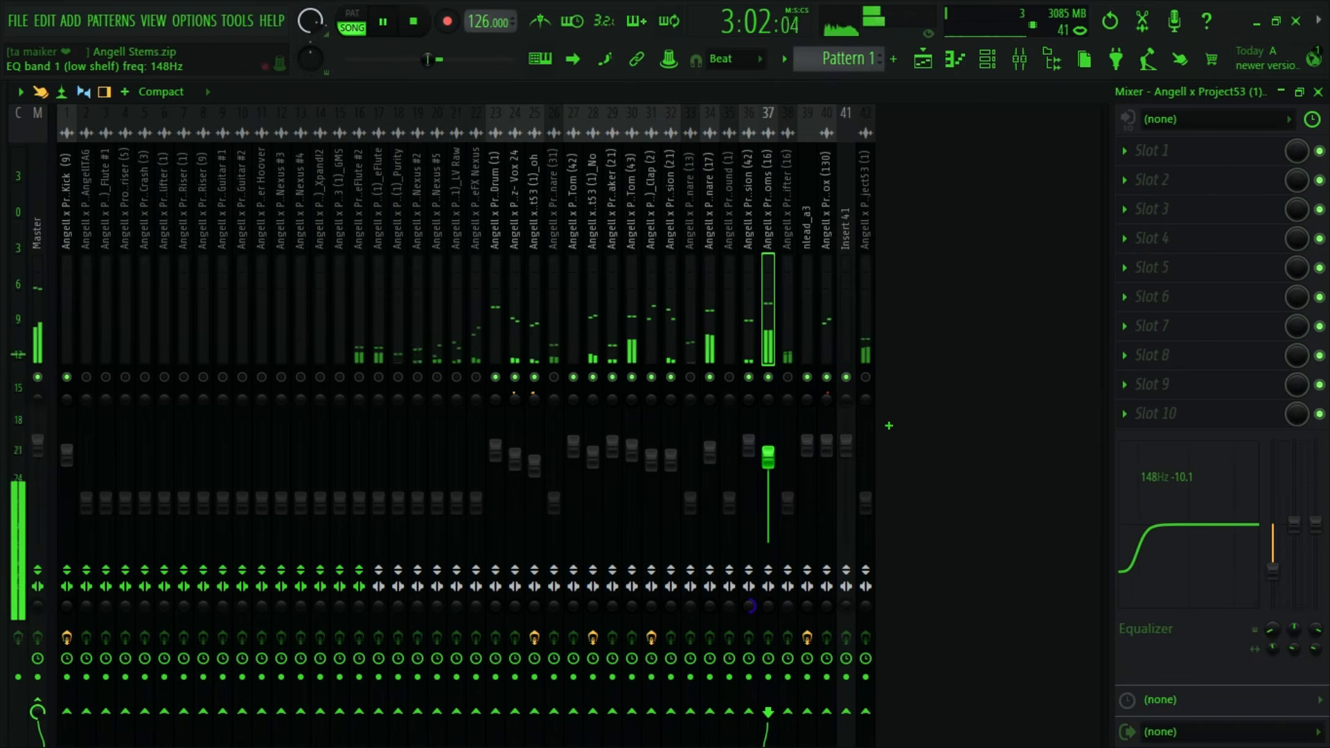
# - Boost Toms (16) by 4.1 dB at 1.5 kHz and 2.4 dB at 8 kHz, and set its volume to 85% (-3.5 dB)
pyautogui.press('space')
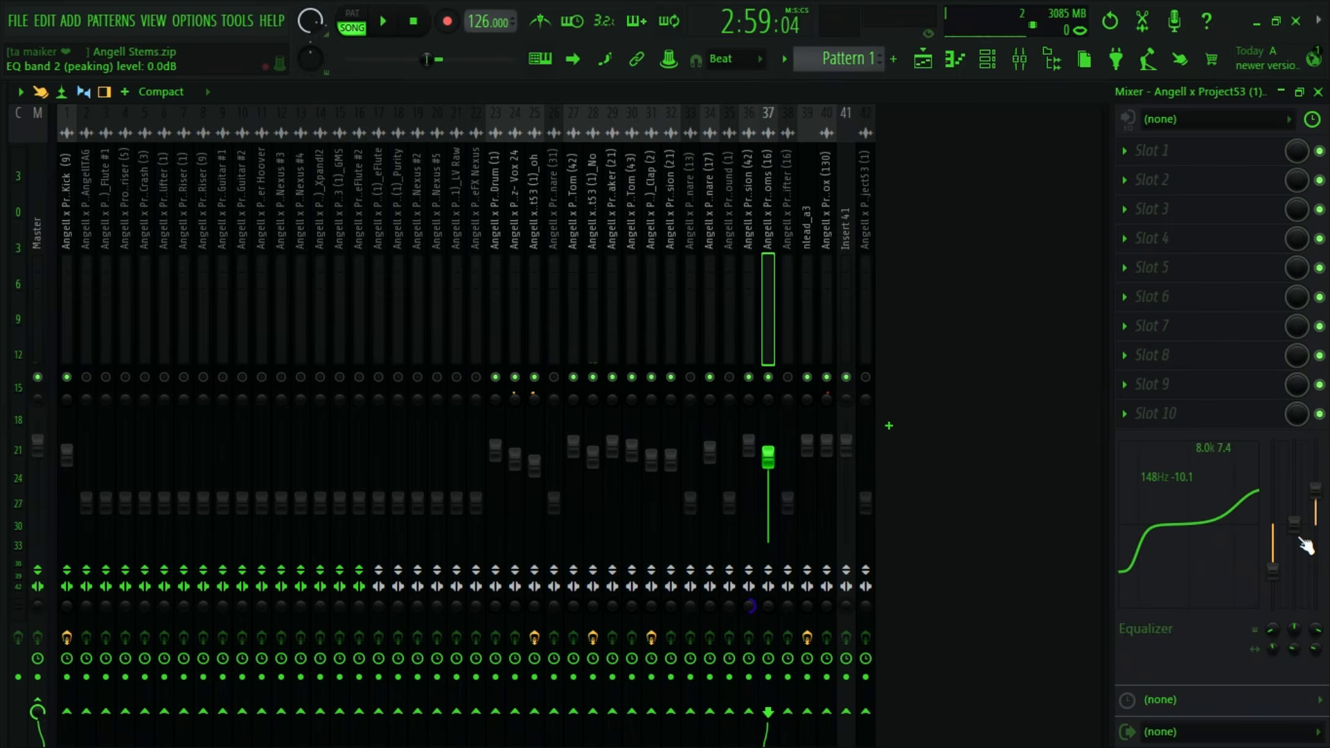
pyautogui.moveTo(1306, 548); pyautogui.dragTo(1300, 506)
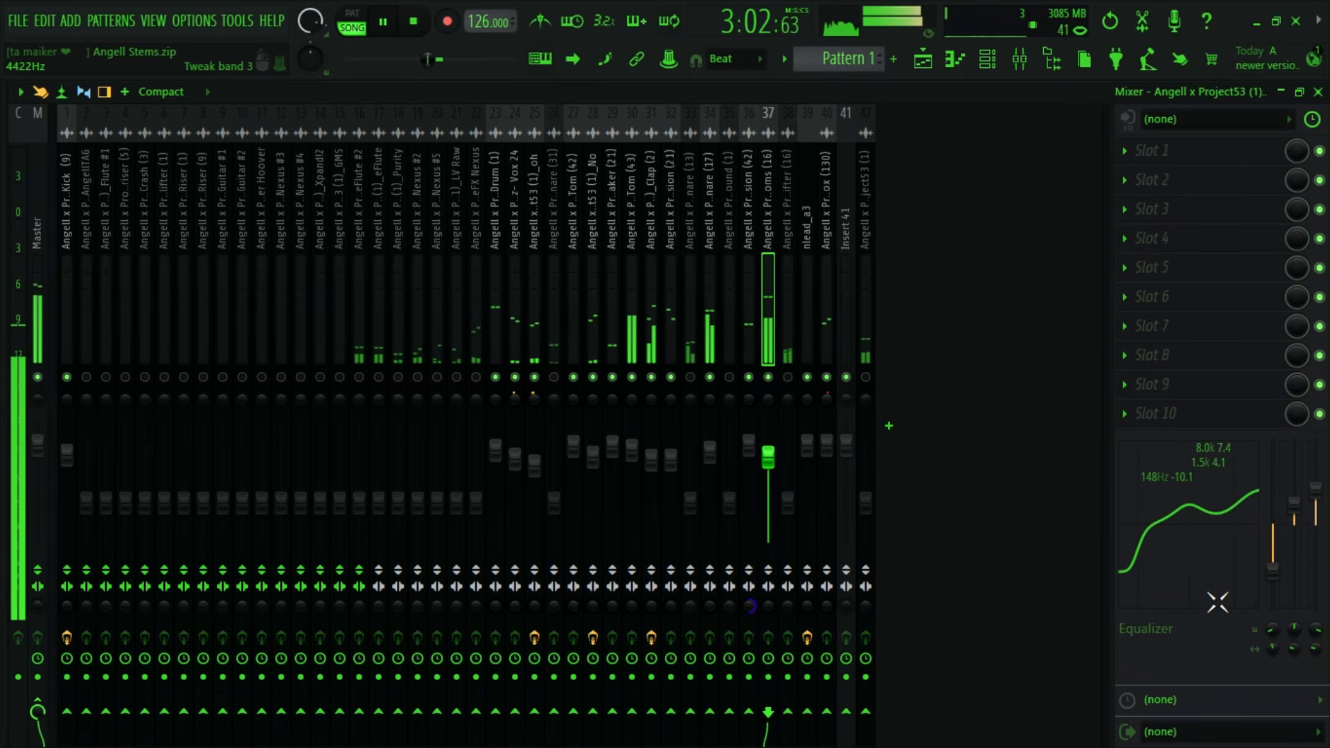
pyautogui.press('space')
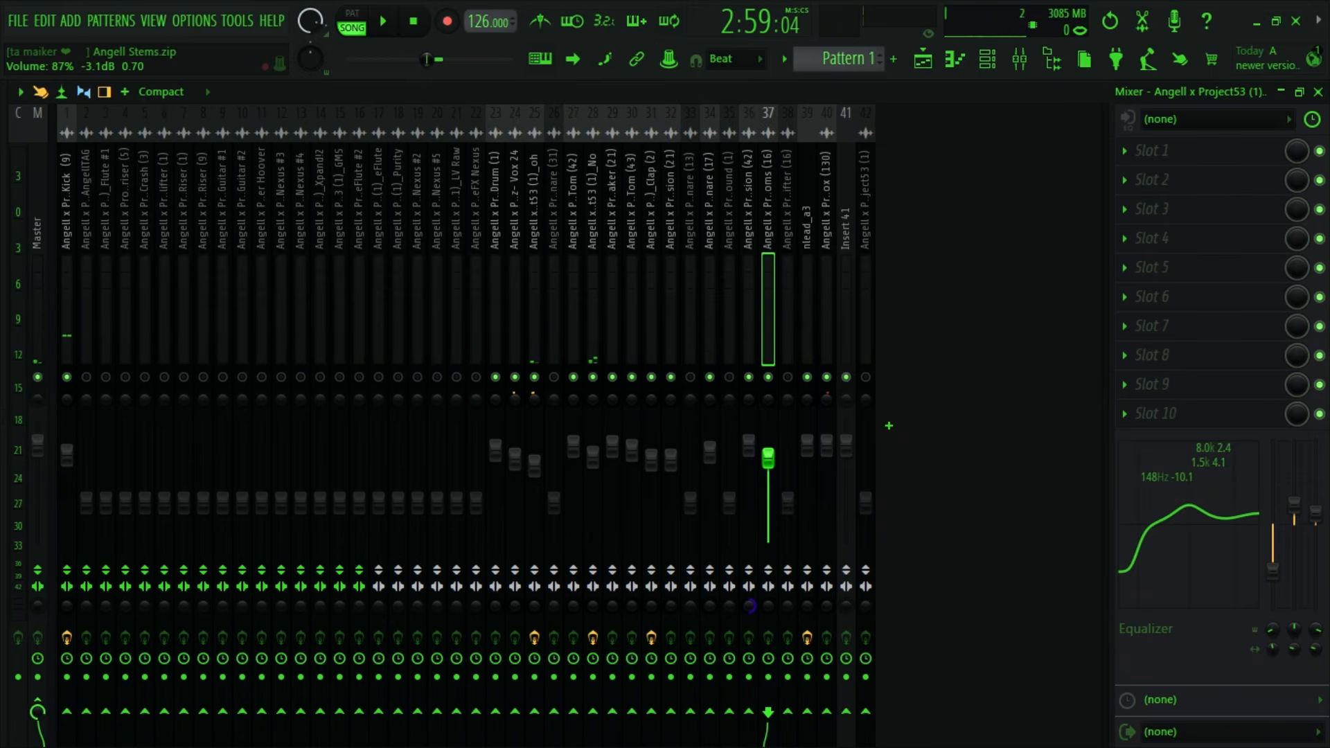
pyautogui.press('space')
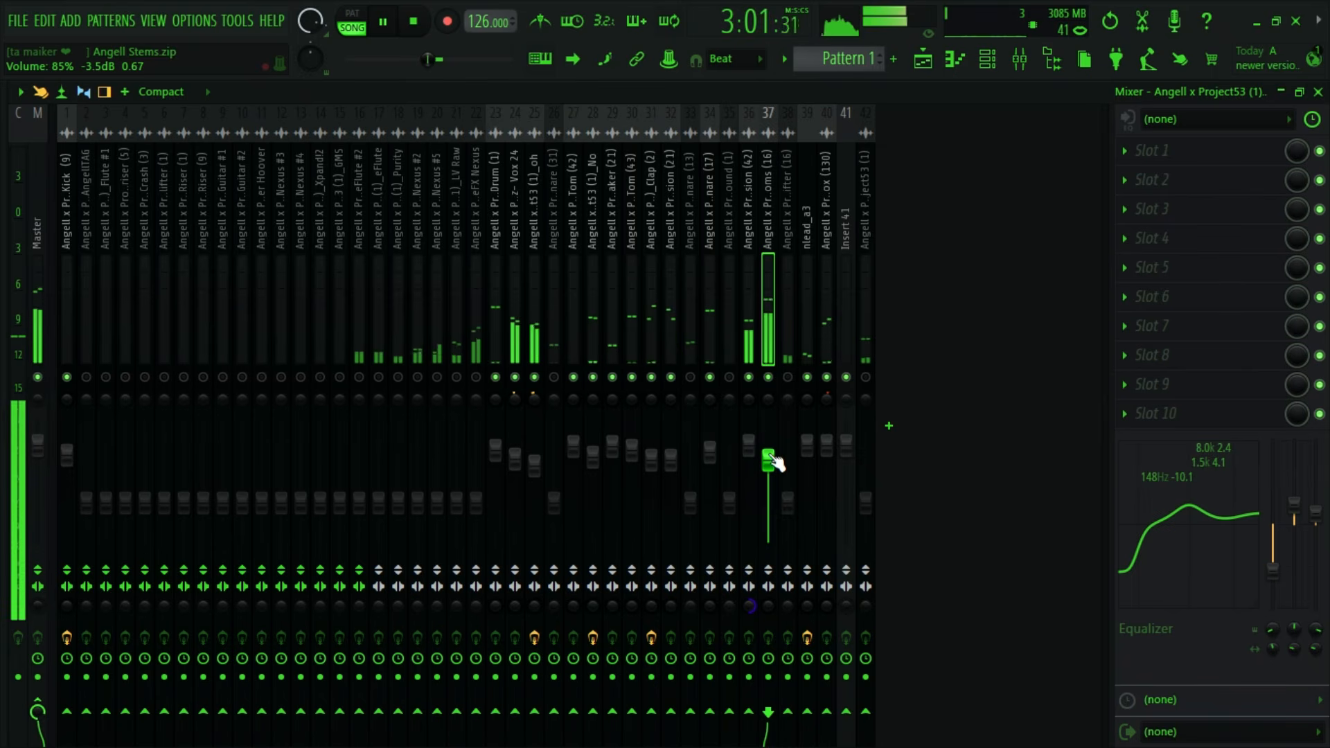
pyautogui.press('space')
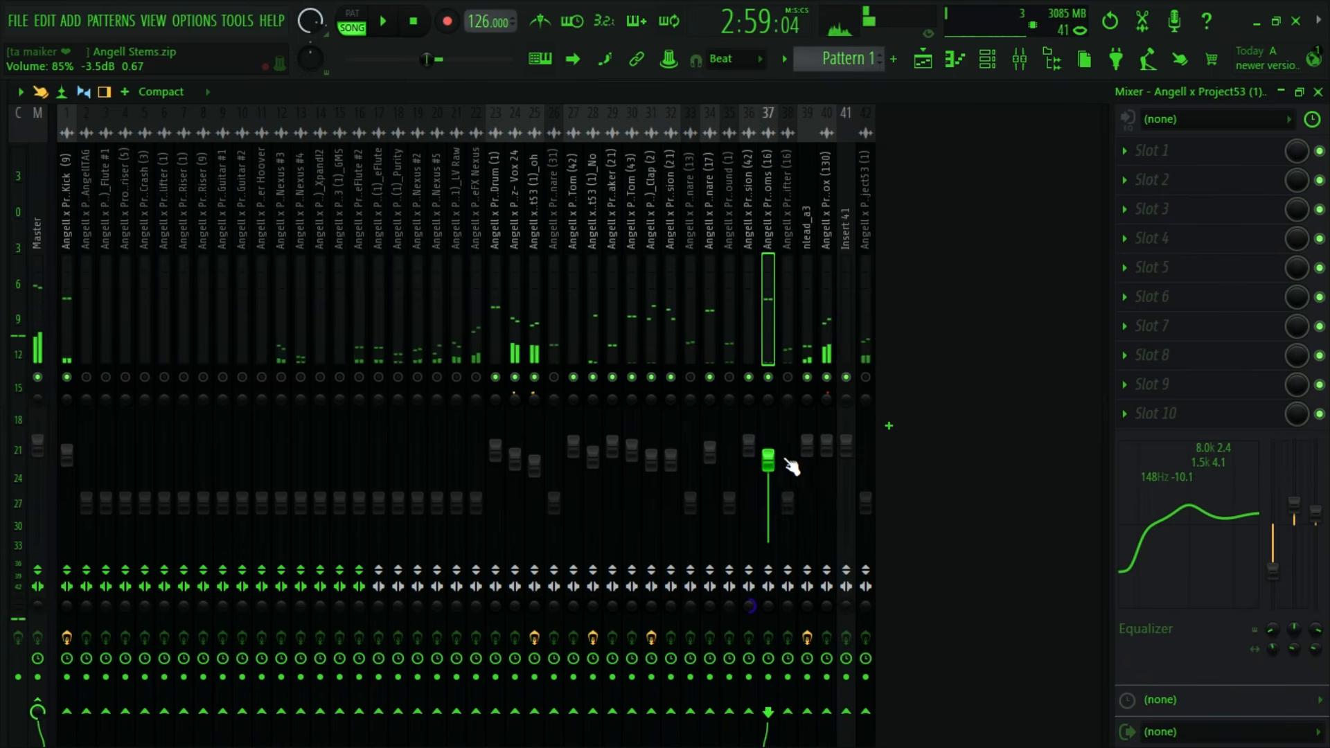
# - Select the mixer track of the Uplifter (16) clip, unmute it and set its volume to 66% (-8.2 dB) while auditioning
pyautogui.click(924, 60)
pyautogui.doubleClick(406, 350)
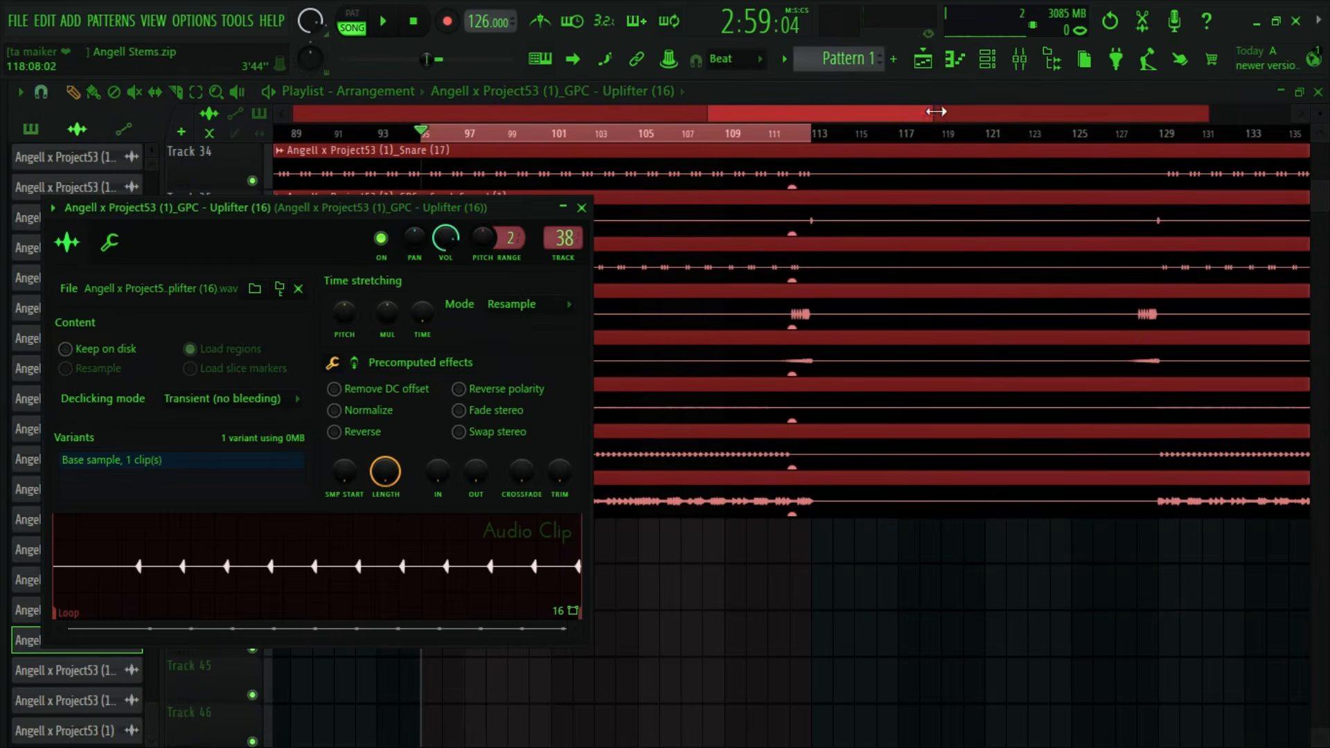
pyautogui.click(1028, 68)
pyautogui.press('space')
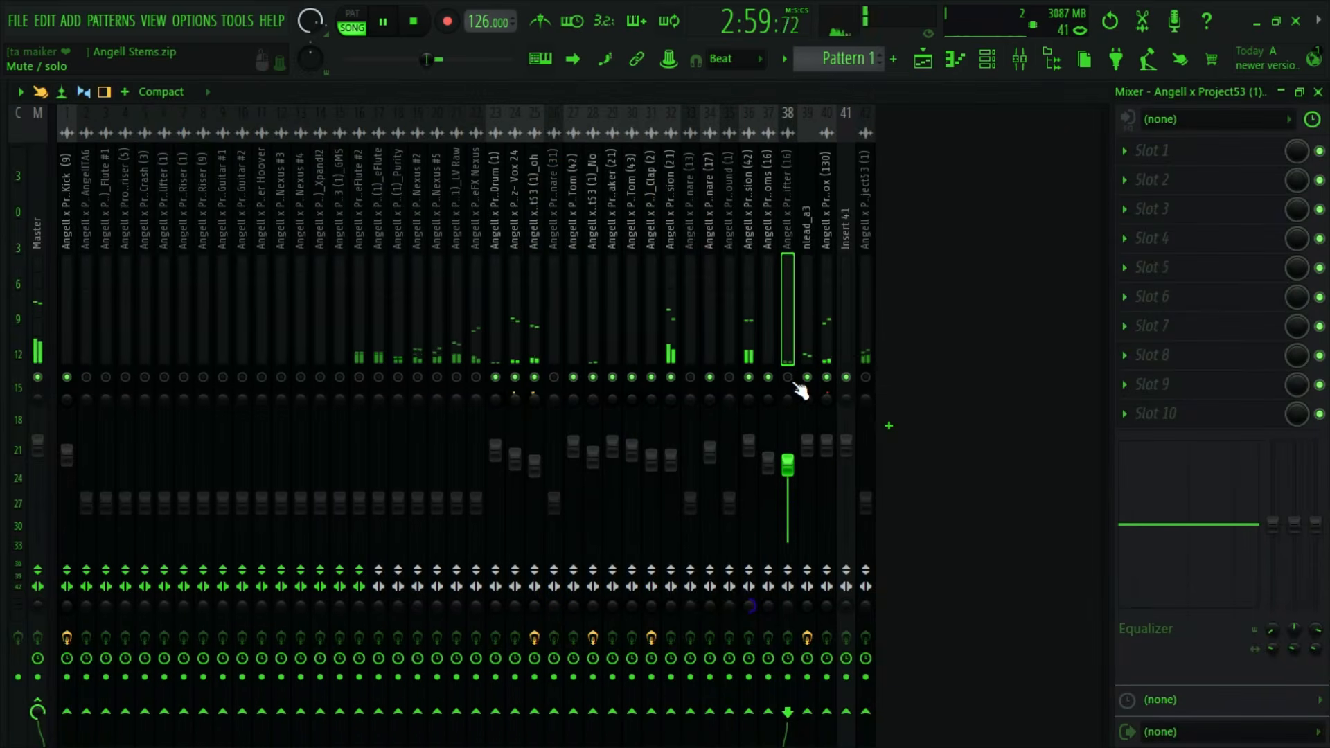
pyautogui.moveTo(791, 491); pyautogui.dragTo(791, 504)
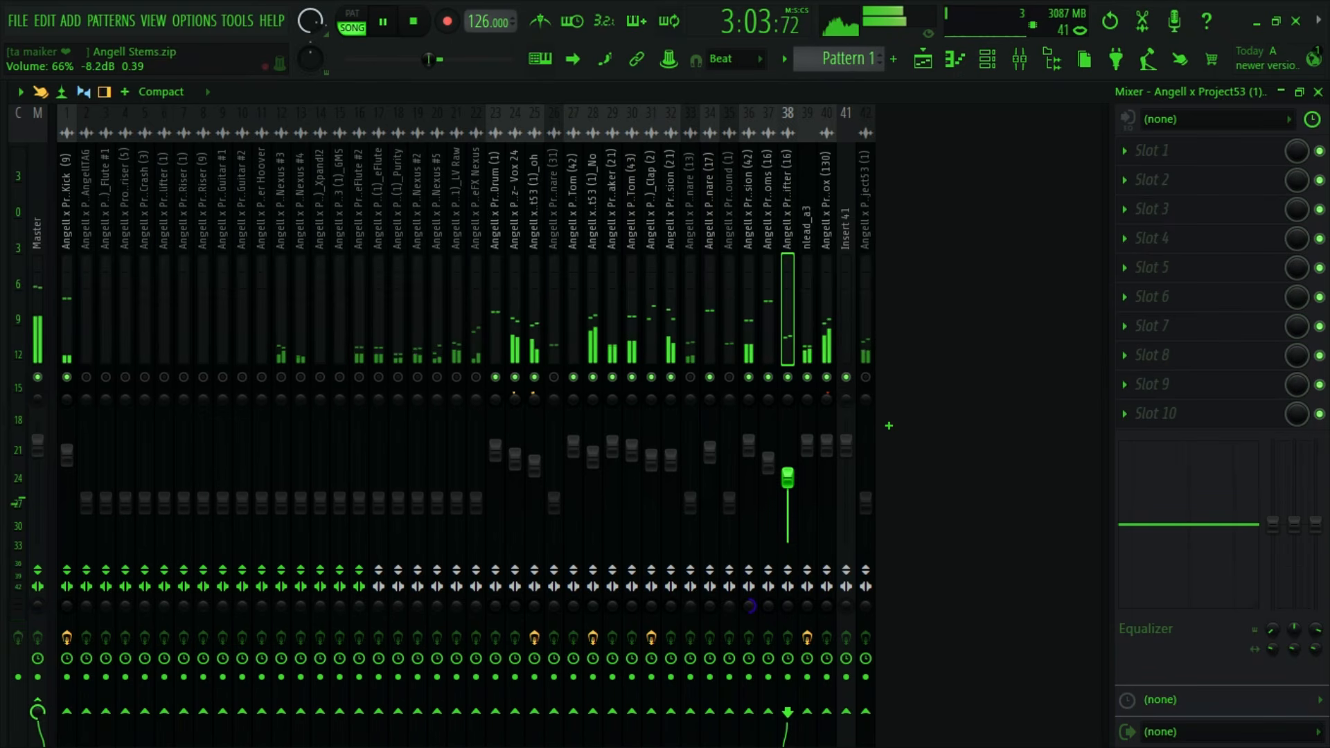
pyautogui.press('space')
# - Select mixer track 35 of the Crash Sound (1) clip from the playlist
pyautogui.click(923, 59)
pyautogui.scroll(5, 683, 410)
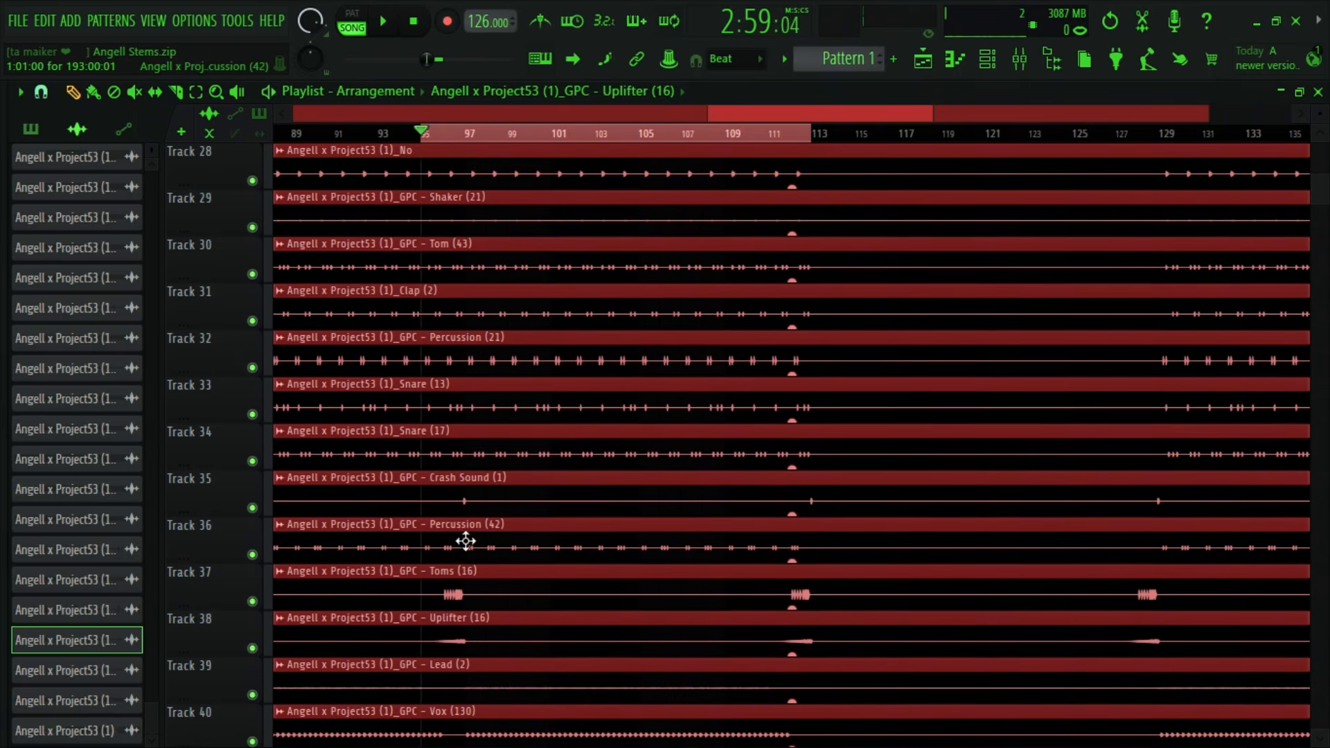
pyautogui.doubleClick(465, 503)
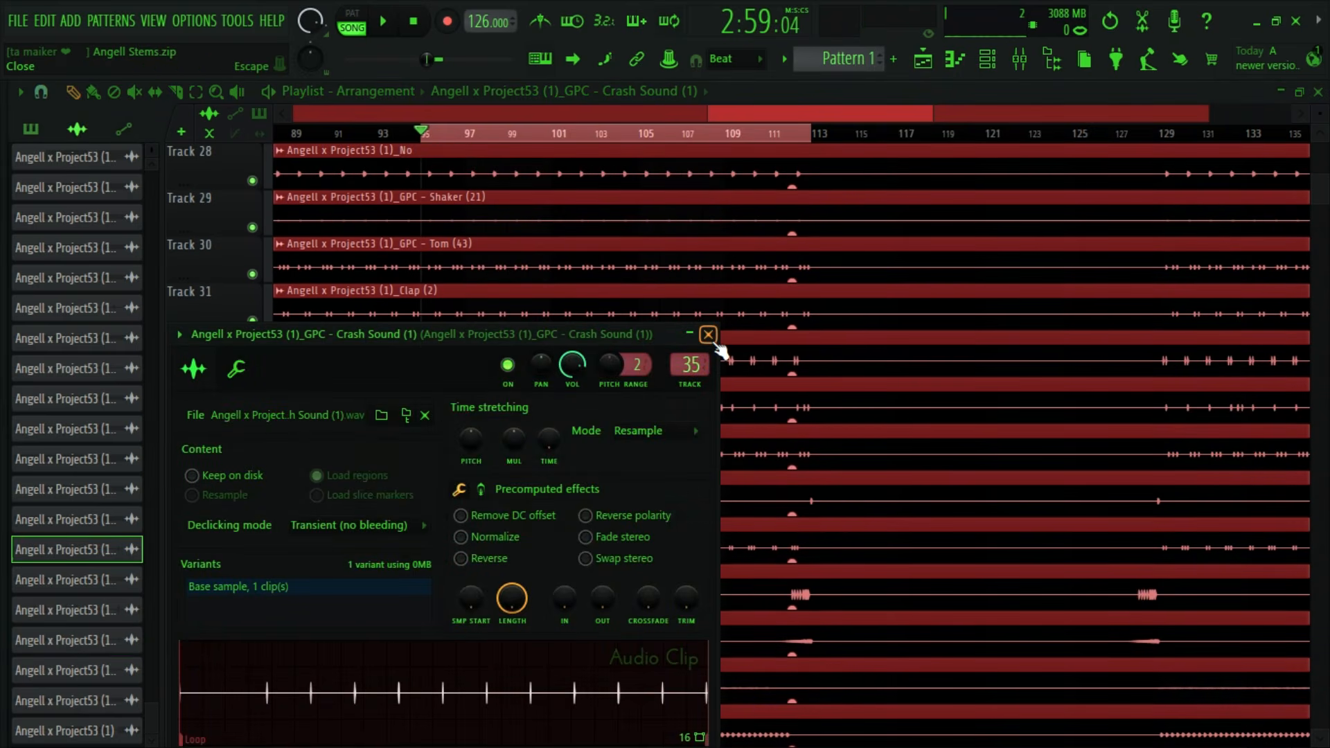
pyautogui.click(708, 335)
pyautogui.click(1019, 60)
# - Unmute Crash Sound (1) and raise its volume while auditioning the mix
pyautogui.press('space')
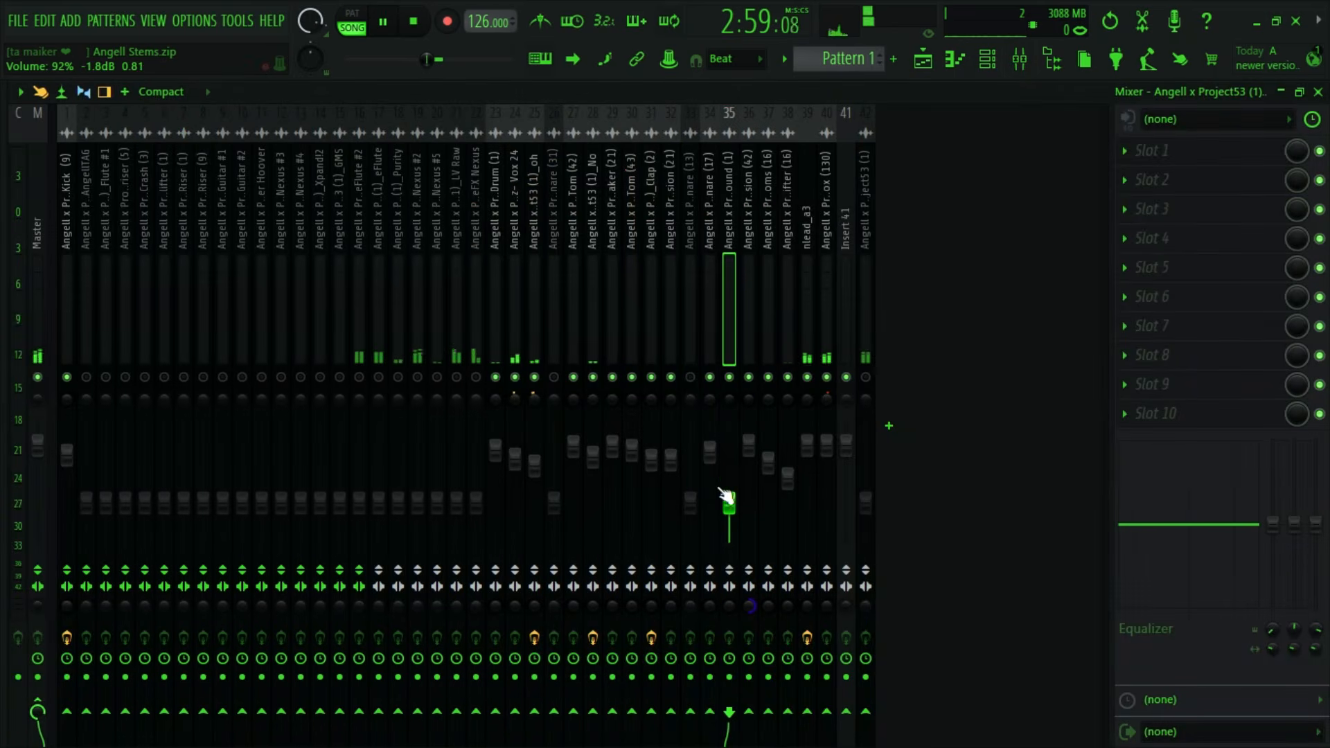
pyautogui.moveTo(729, 504); pyautogui.dragTo(729, 457)
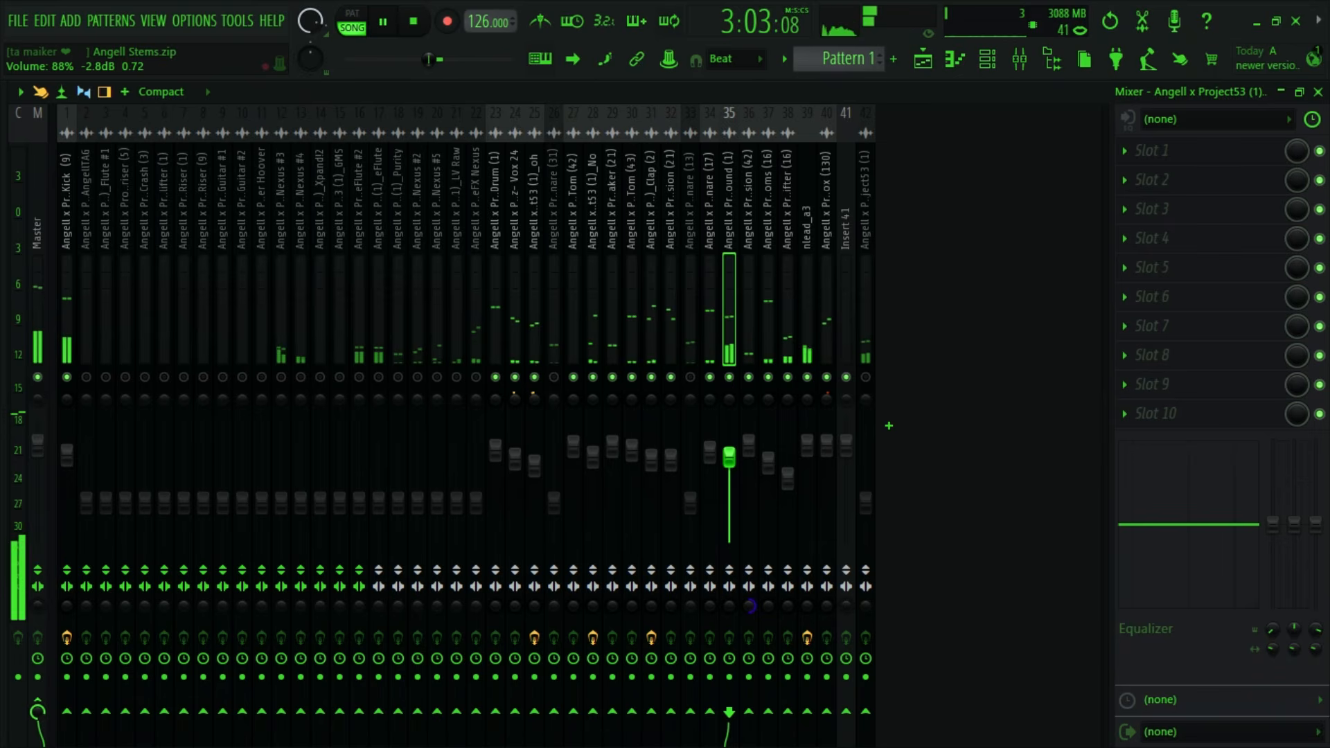
pyautogui.moveTo(729, 456); pyautogui.dragTo(729, 445)
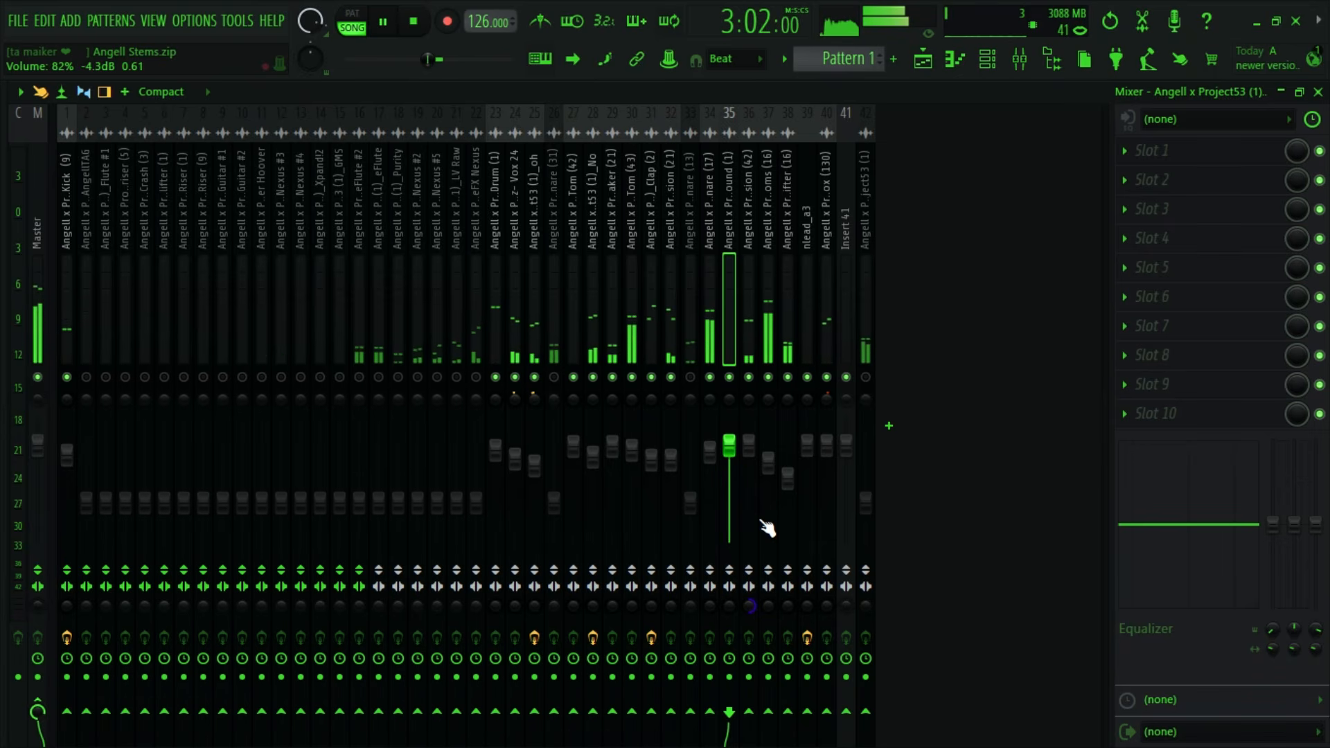
pyautogui.press('space')
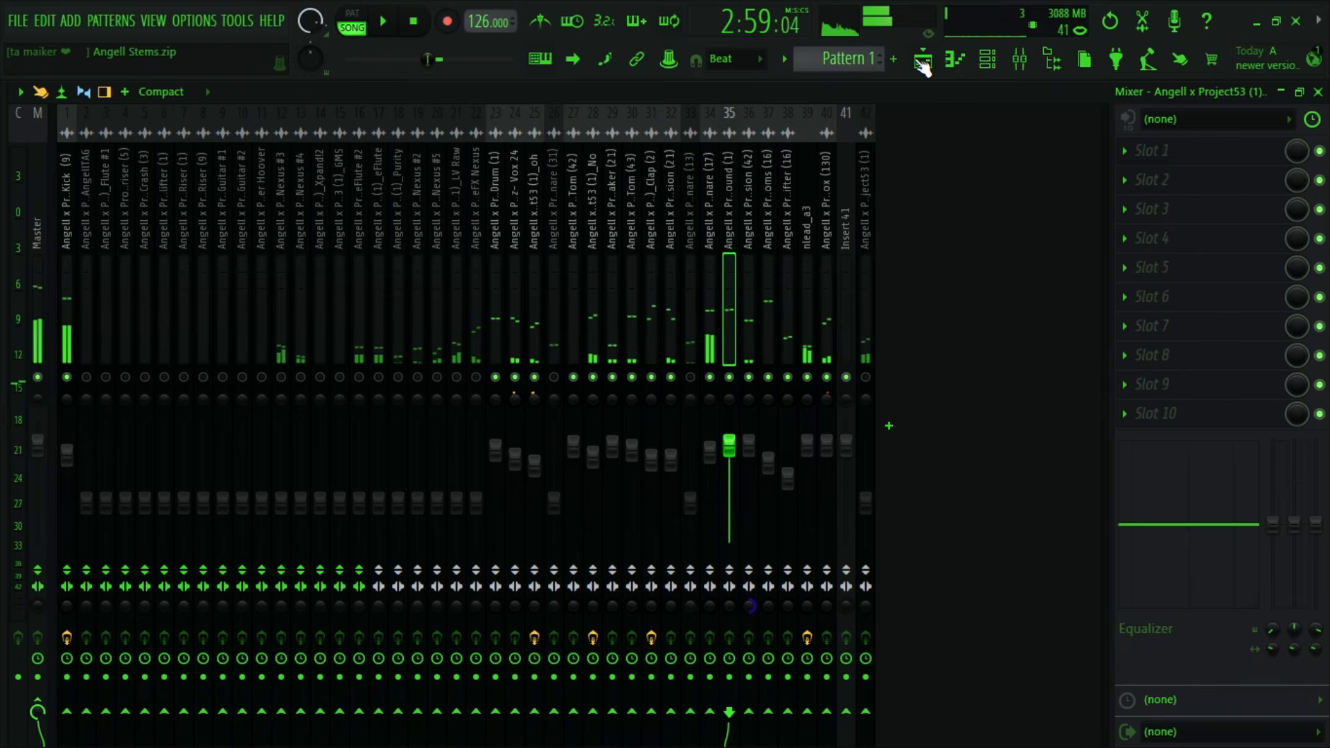
# - Look through the playlist tracks for stems that still have to be brought into the mix
pyautogui.click(922, 59)
pyautogui.scroll(5, 783, 406)
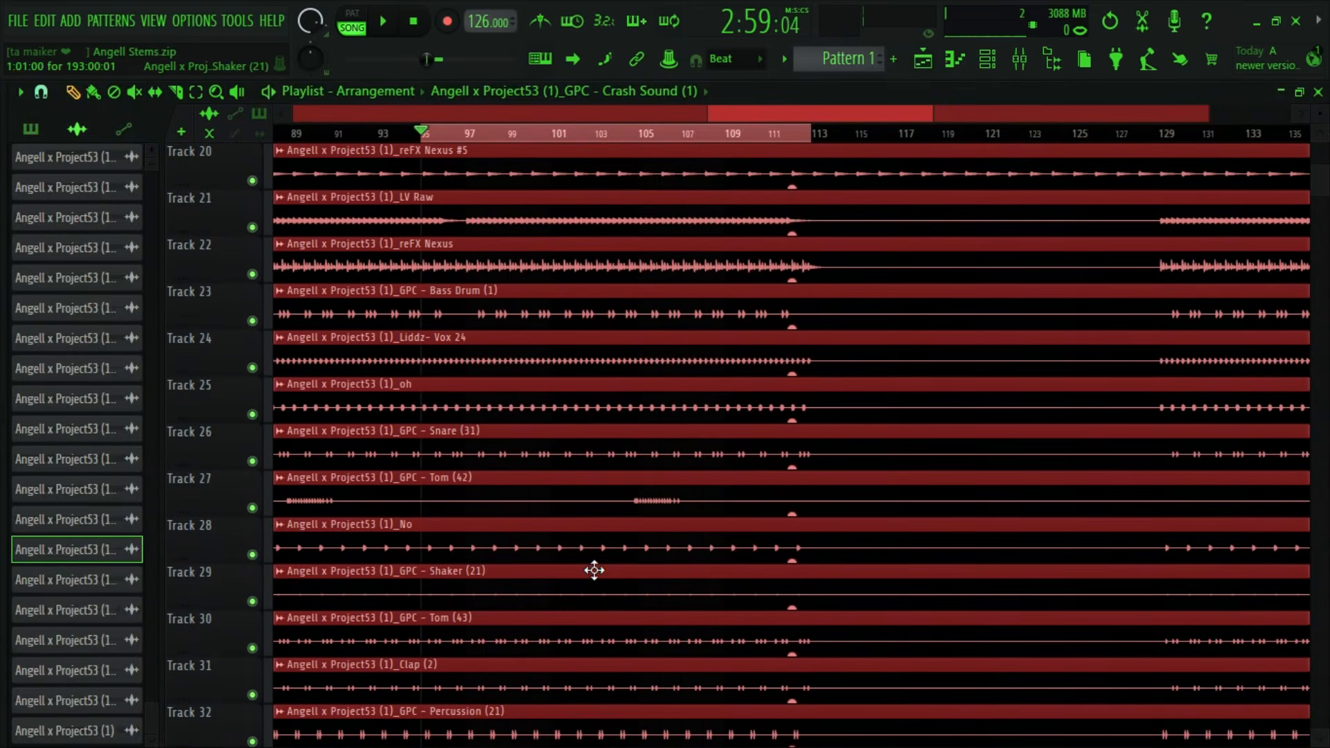
pyautogui.scroll(2, 588, 571)
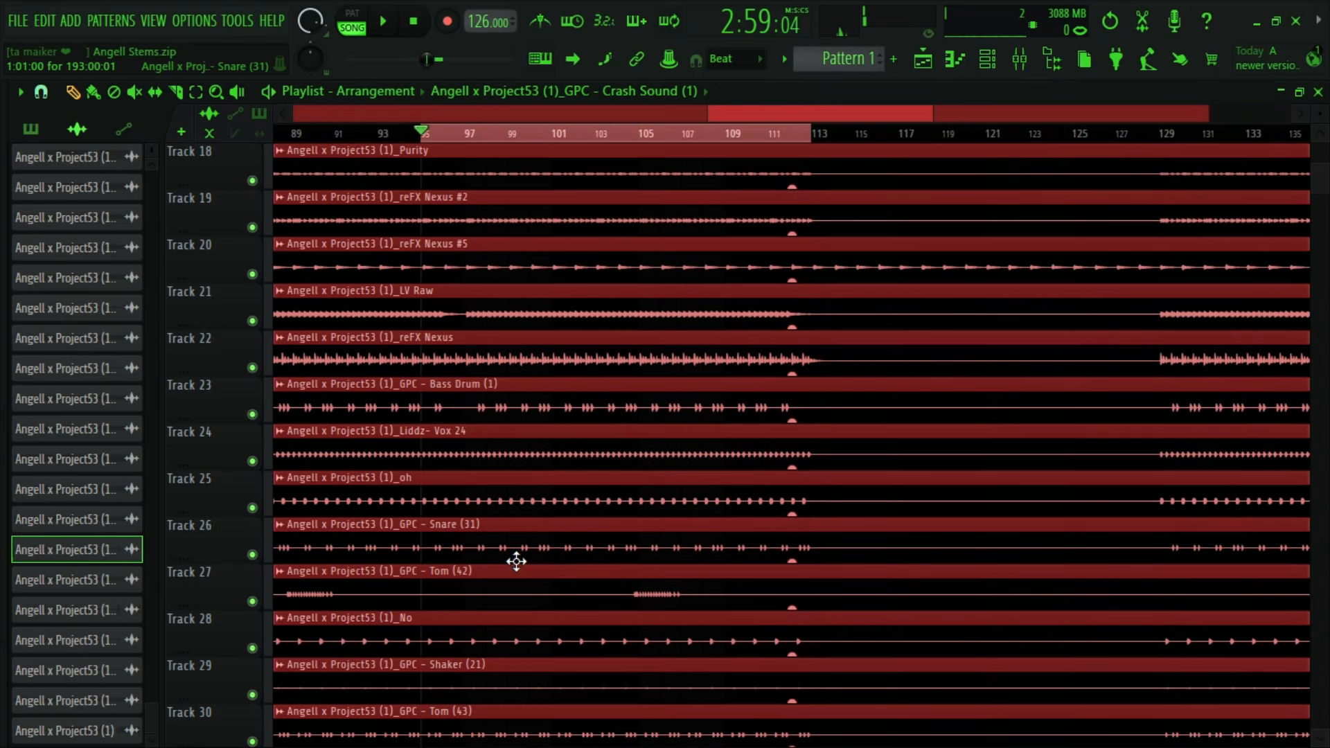
pyautogui.scroll(3, 463, 570)
pyautogui.scroll(-5, 458, 554)
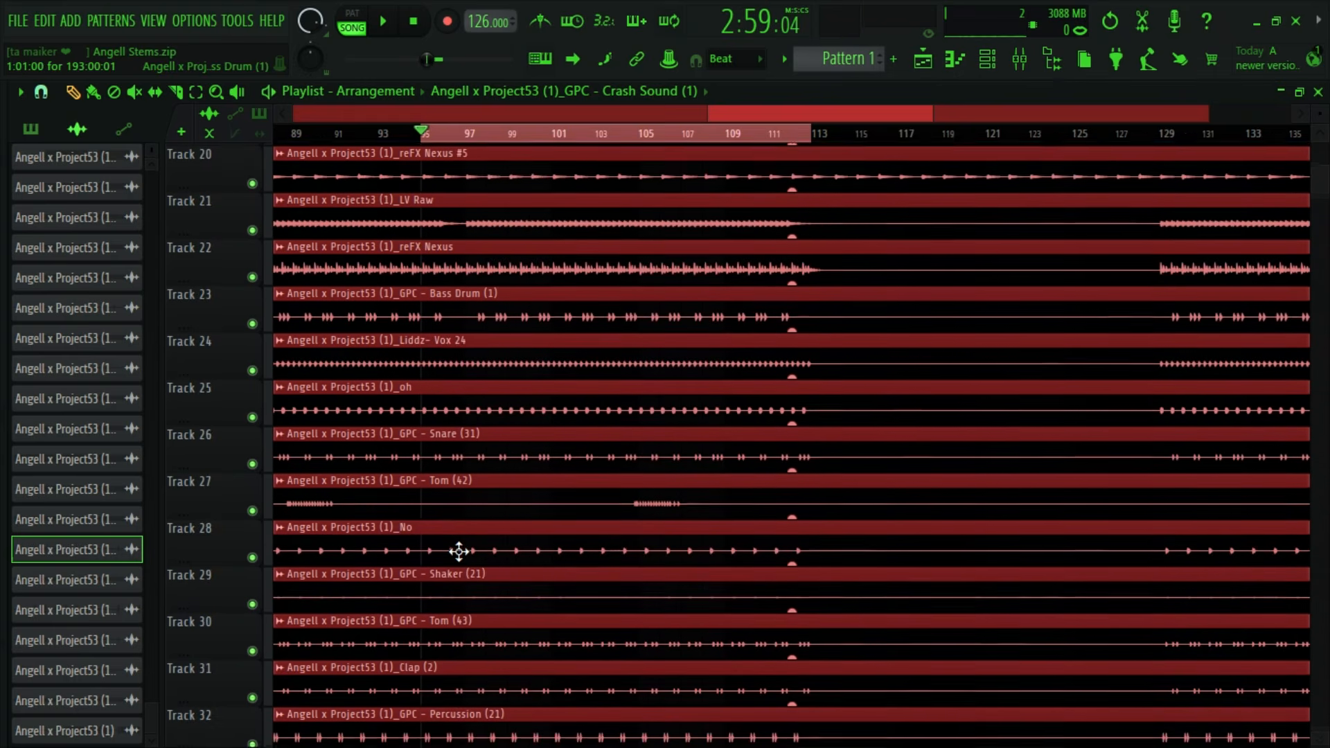
pyautogui.scroll(-13, 459, 551)
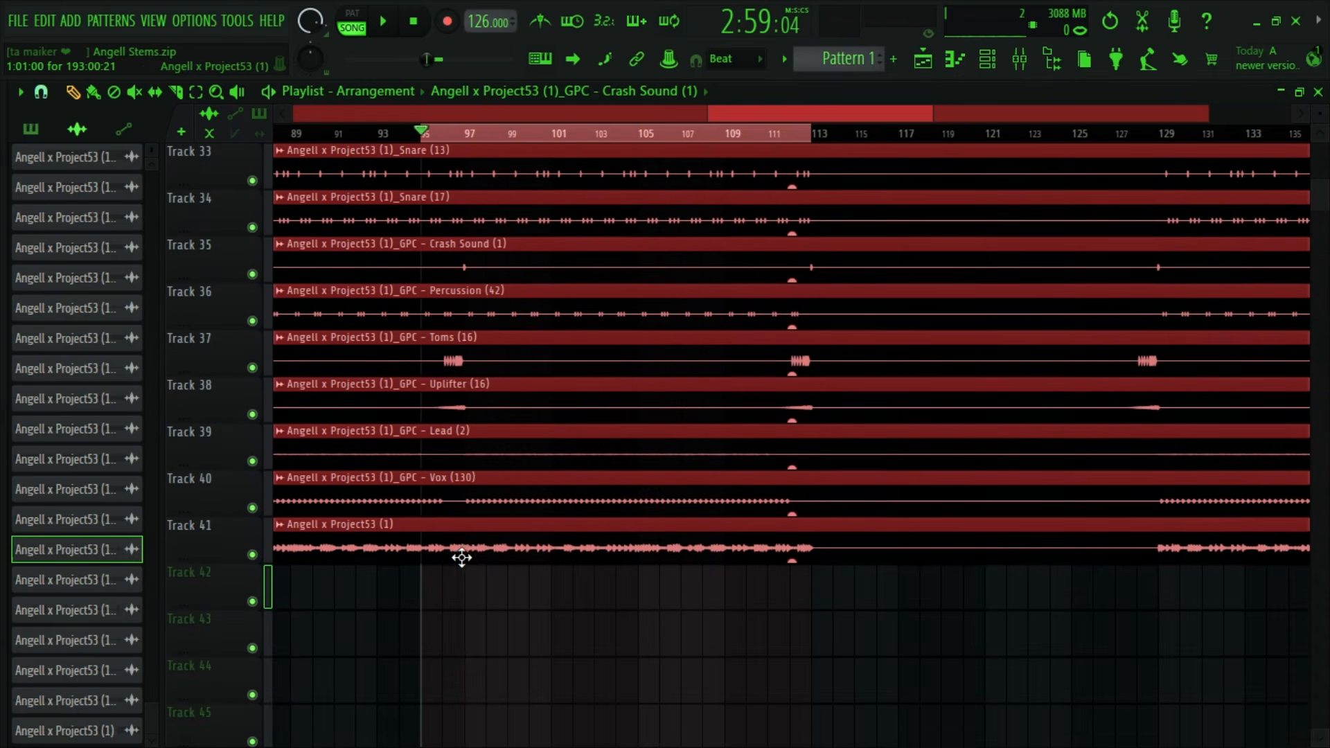
pyautogui.scroll(6, 496, 573)
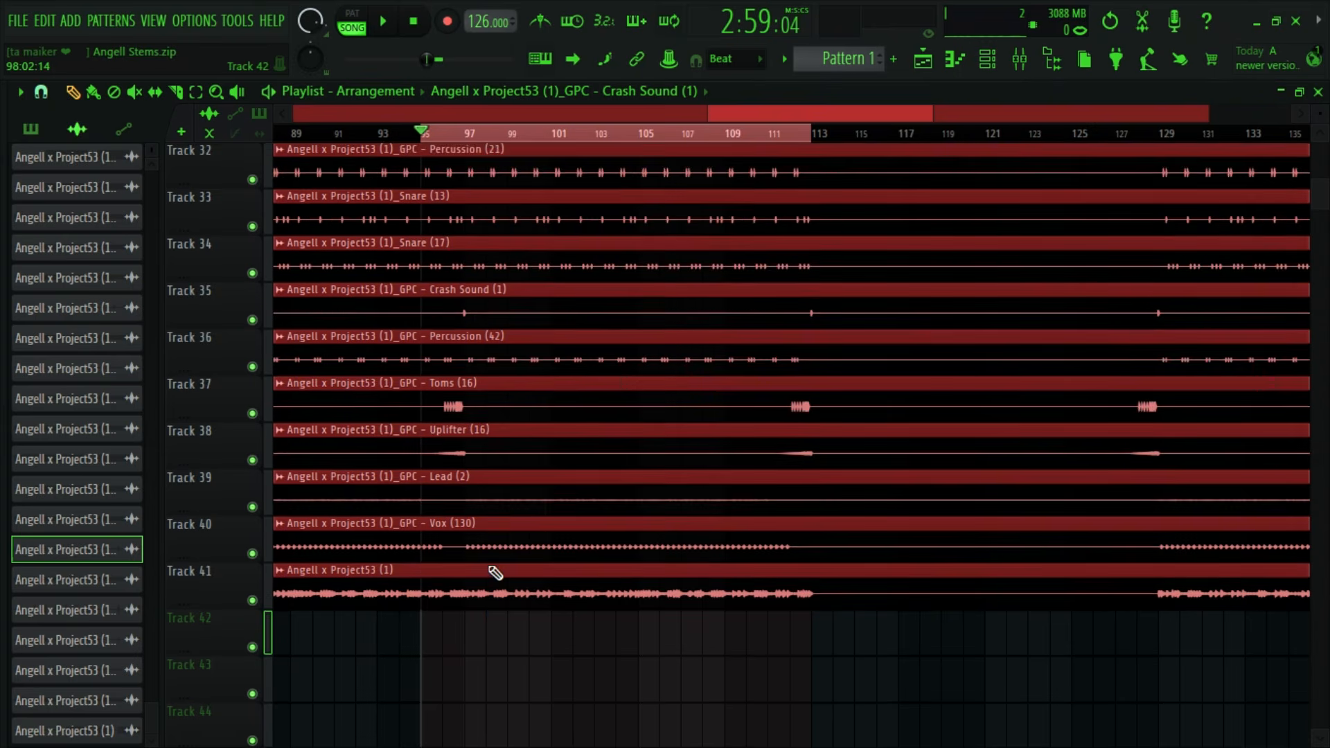
pyautogui.scroll(20, 487, 561)
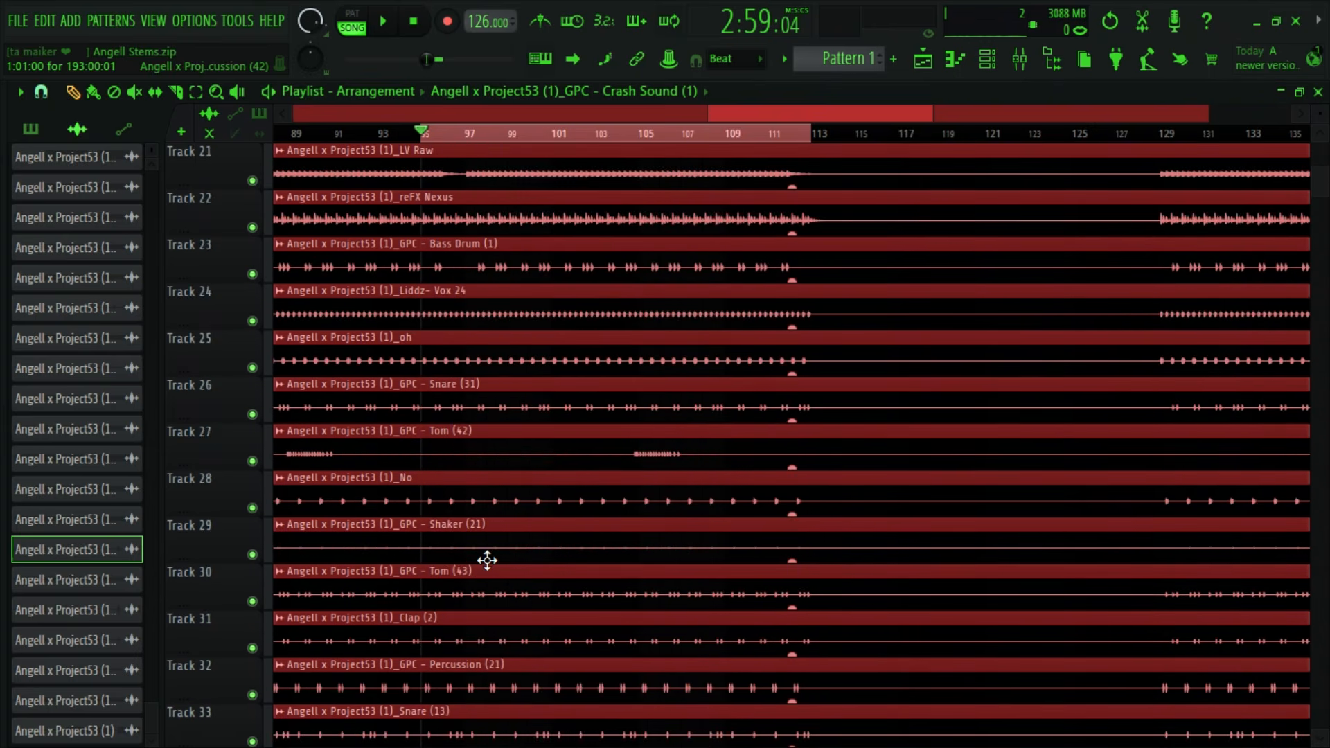
pyautogui.scroll(5, 489, 561)
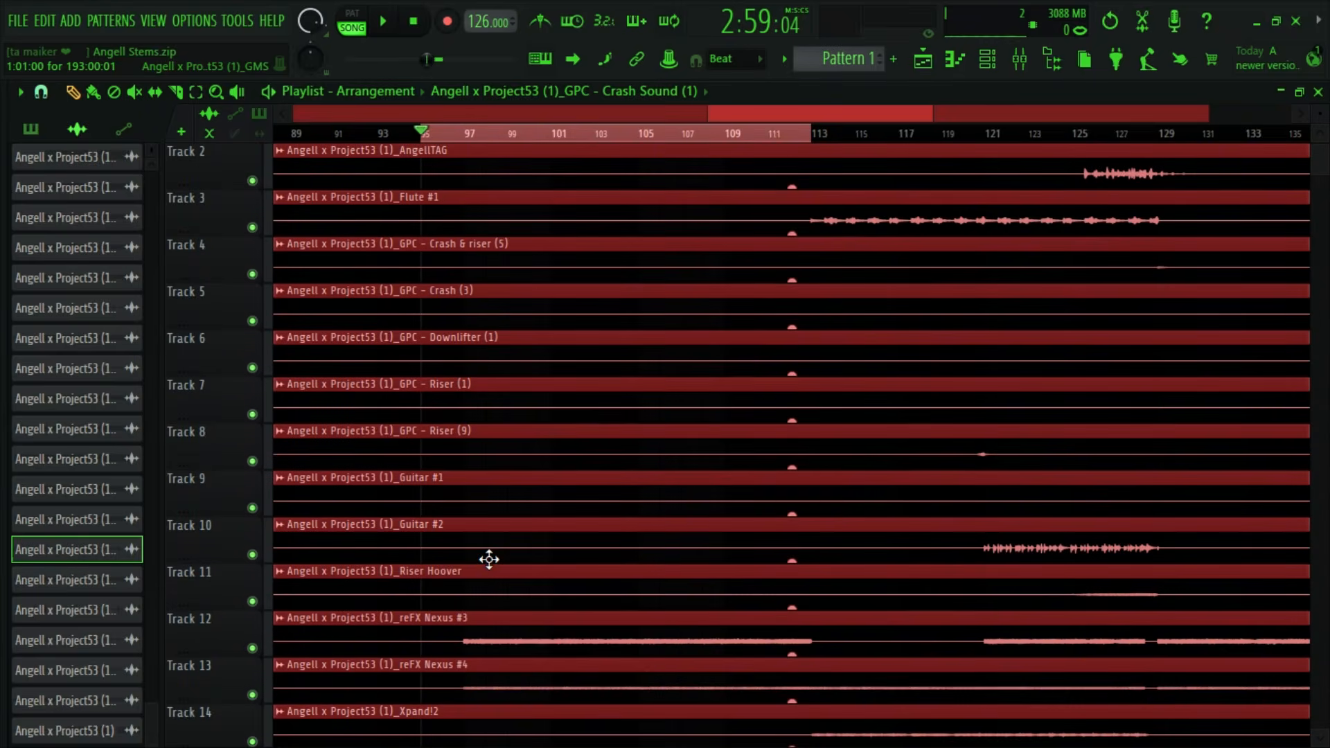
# - Move the playlist loop selection to the section from bar 113 to bar 129
pyautogui.moveTo(763, 117); pyautogui.dragTo(788, 121)
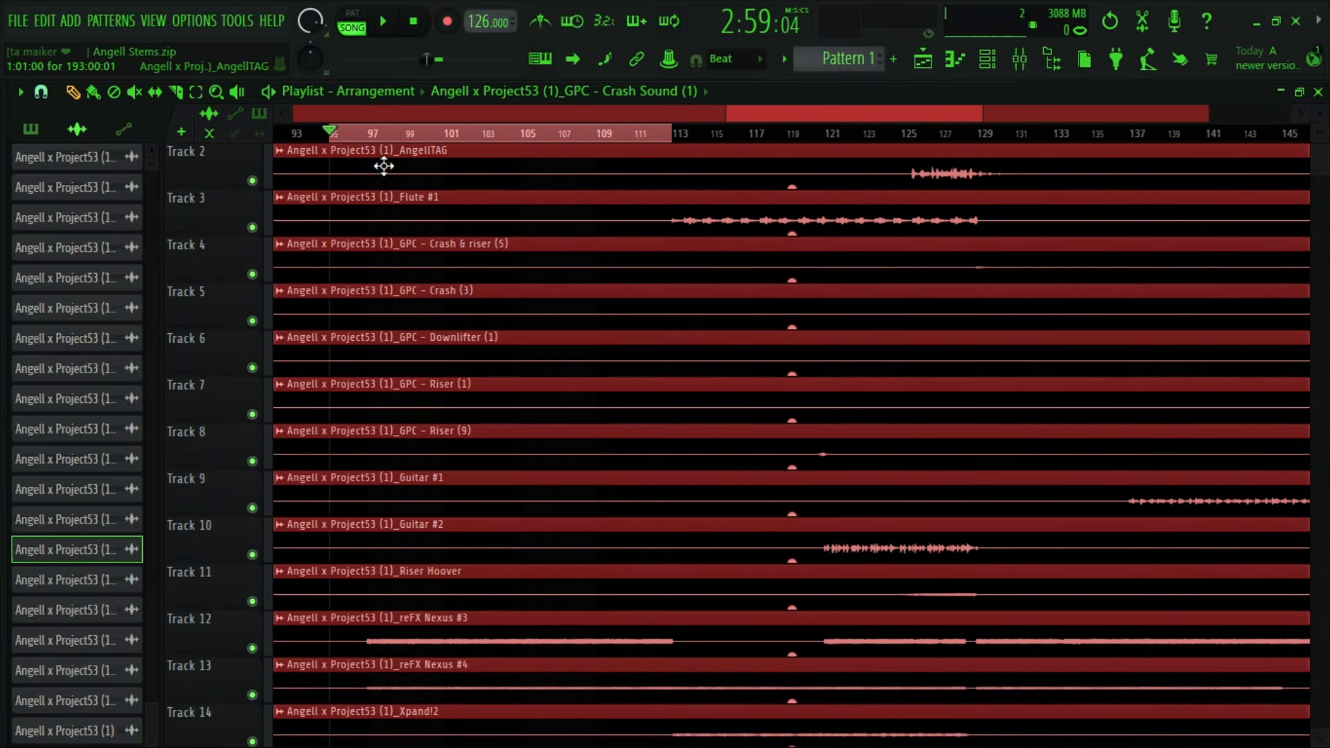
pyautogui.moveTo(330, 139); pyautogui.dragTo(978, 170)
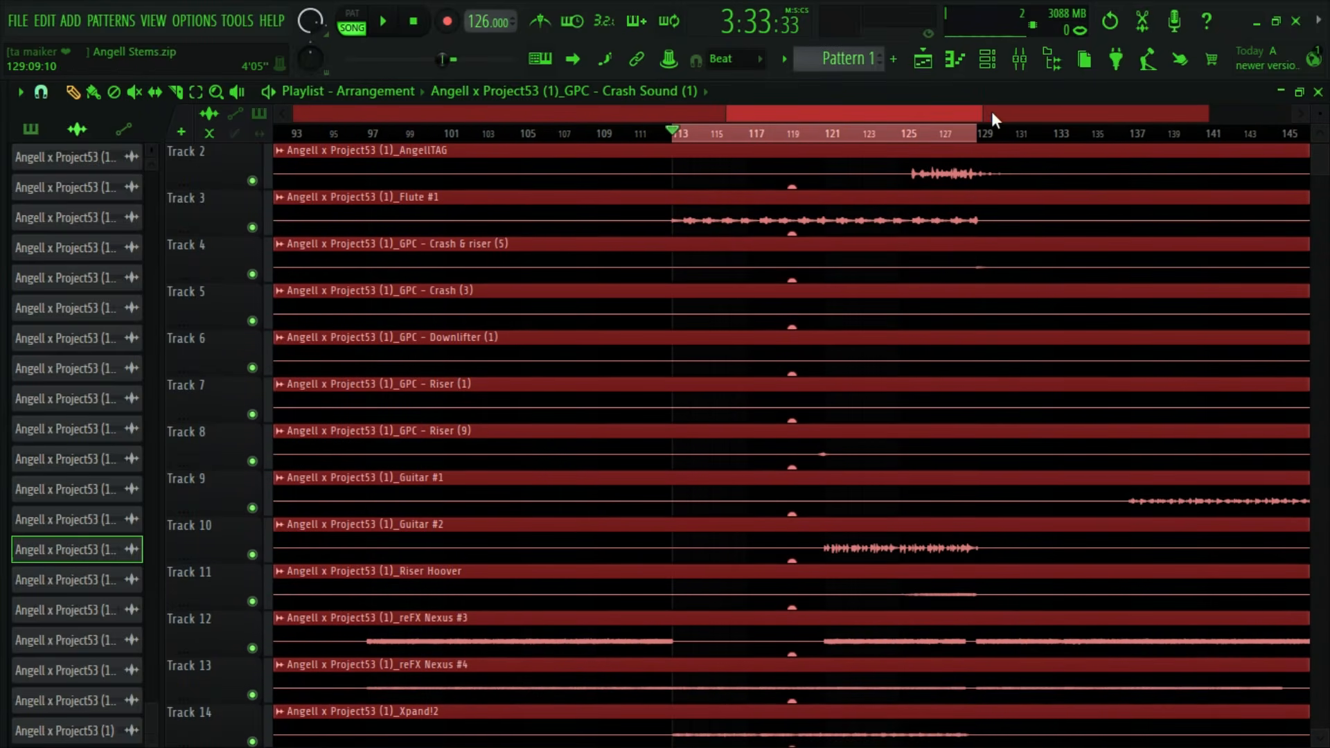
pyautogui.moveTo(954, 115); pyautogui.dragTo(994, 108)
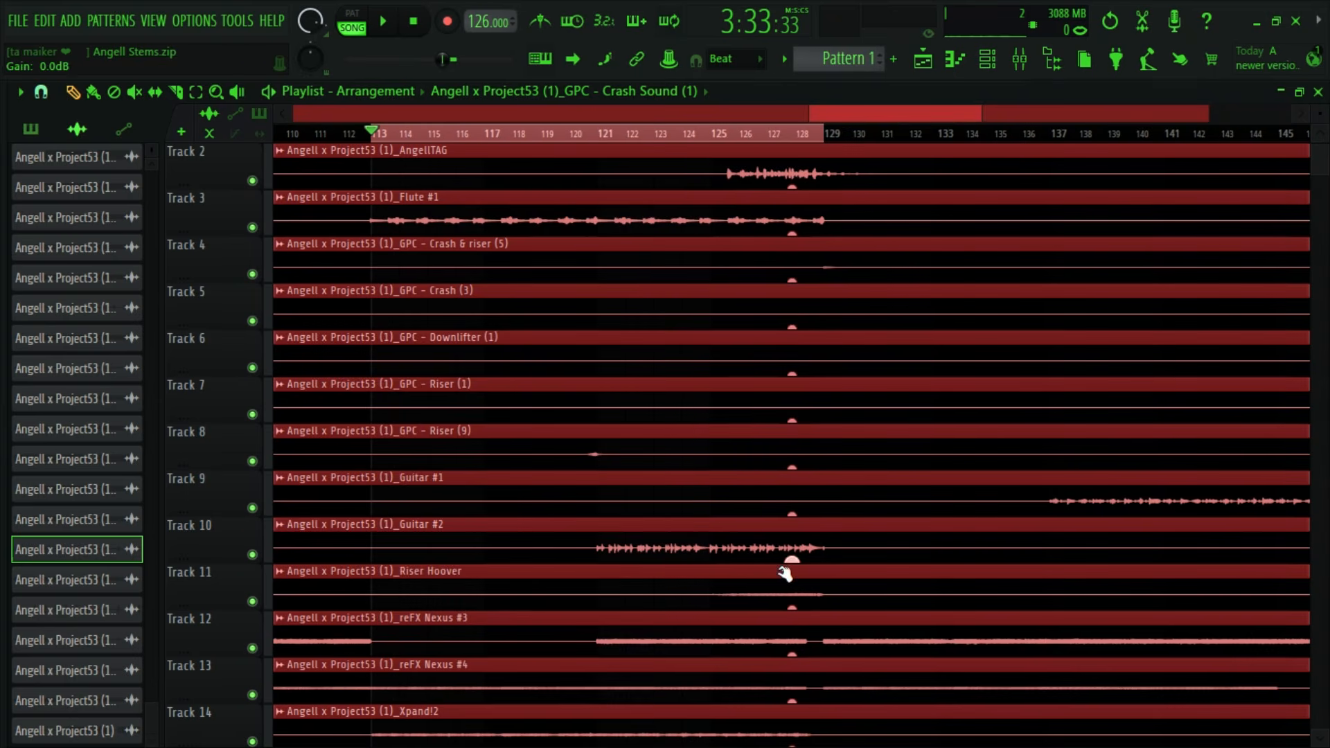
# - Select mixer track 11 of the Riser Hoover clip and start playback from just before bar 126
pyautogui.doubleClick(841, 591)
pyautogui.click(708, 335)
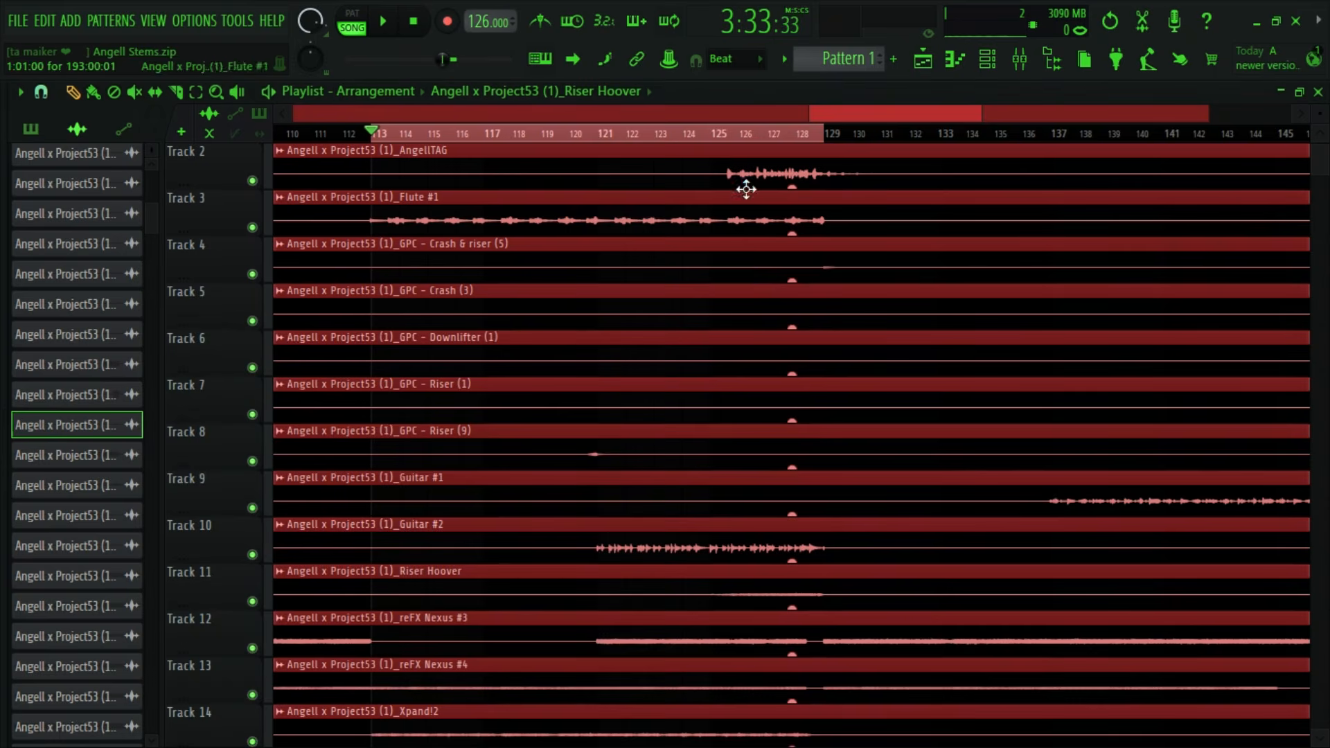
pyautogui.click(740, 139)
pyautogui.press('space')
pyautogui.click(1019, 59)
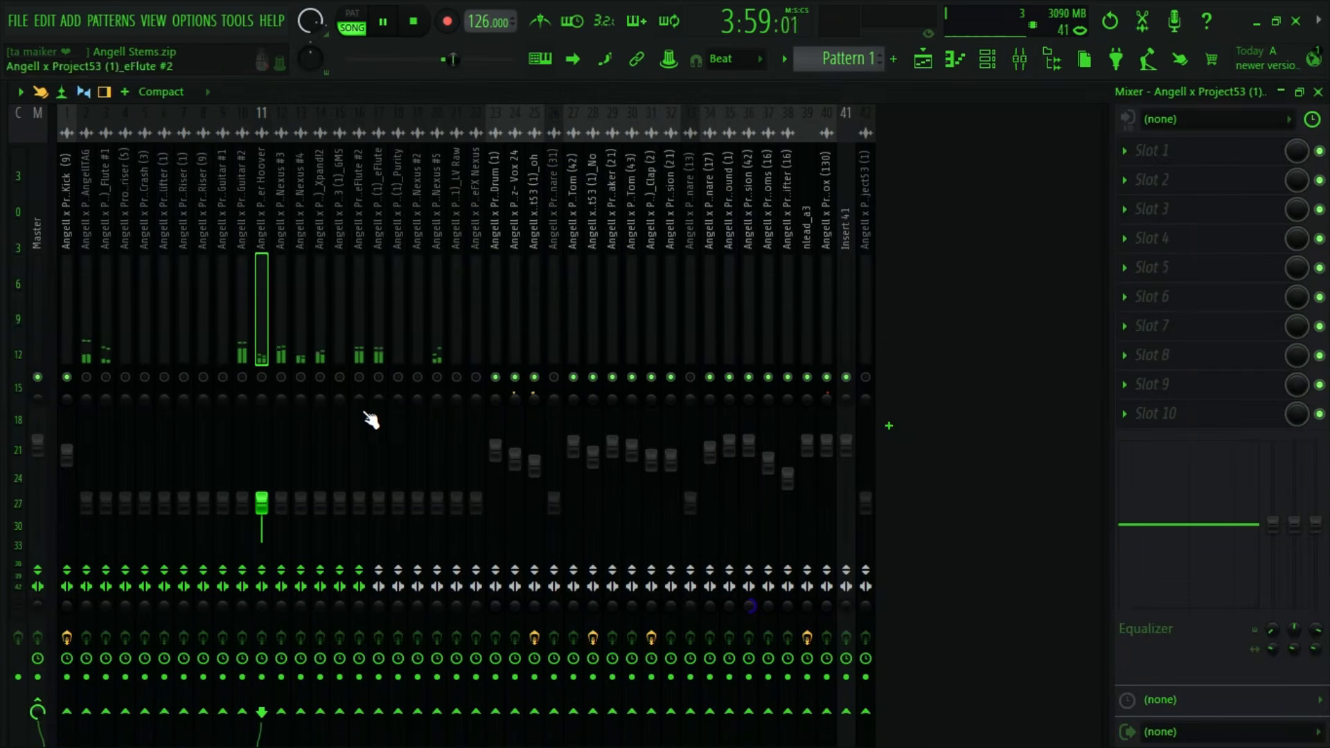
# - Unmute Riser Hoover and raise its volume in the mix, stopping playback after auditioning it
pyautogui.moveTo(268, 504)
pyautogui.mouseDown()
pyautogui.moveTo(267, 467)
pyautogui.moveTo(267, 480)
pyautogui.mouseUp()
pyautogui.press('space')
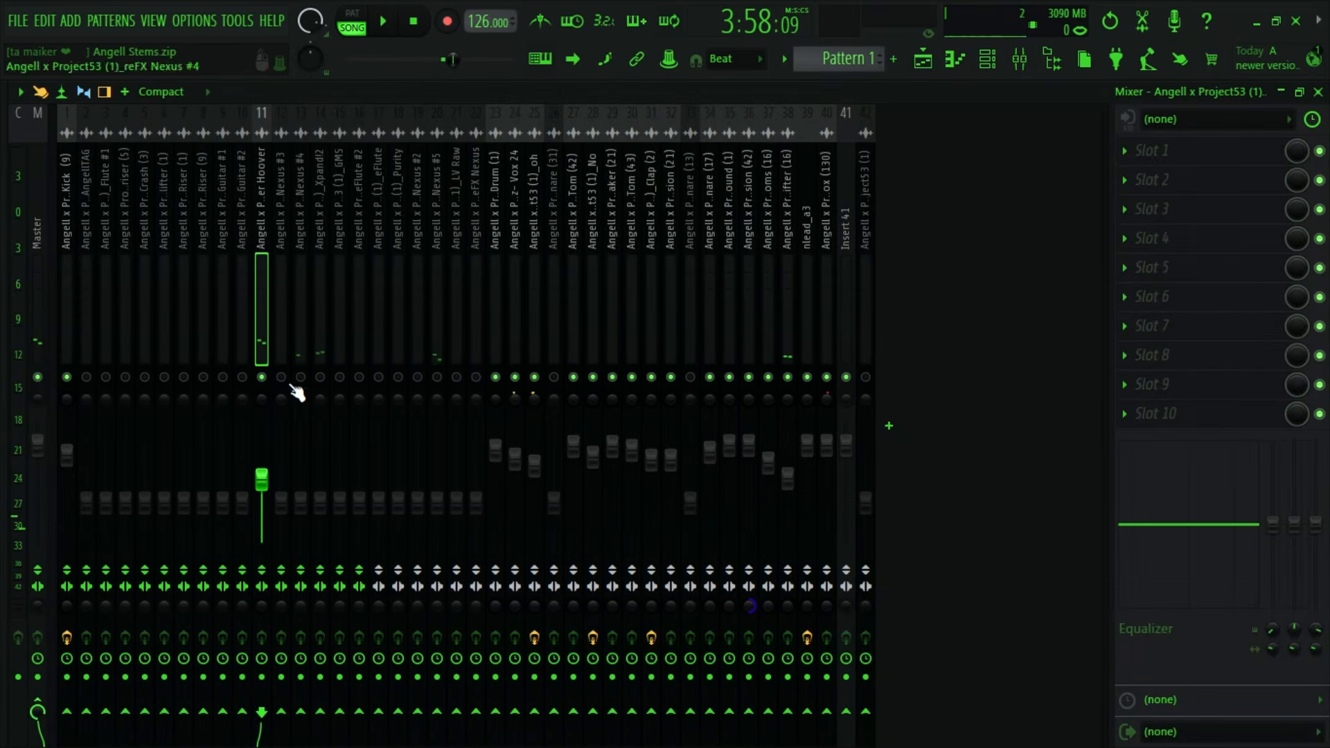
pyautogui.click(262, 377)
# - Move the playlist loop selection to the section from bar 97 to bar 113 and clear the clip selection
pyautogui.press('F5')
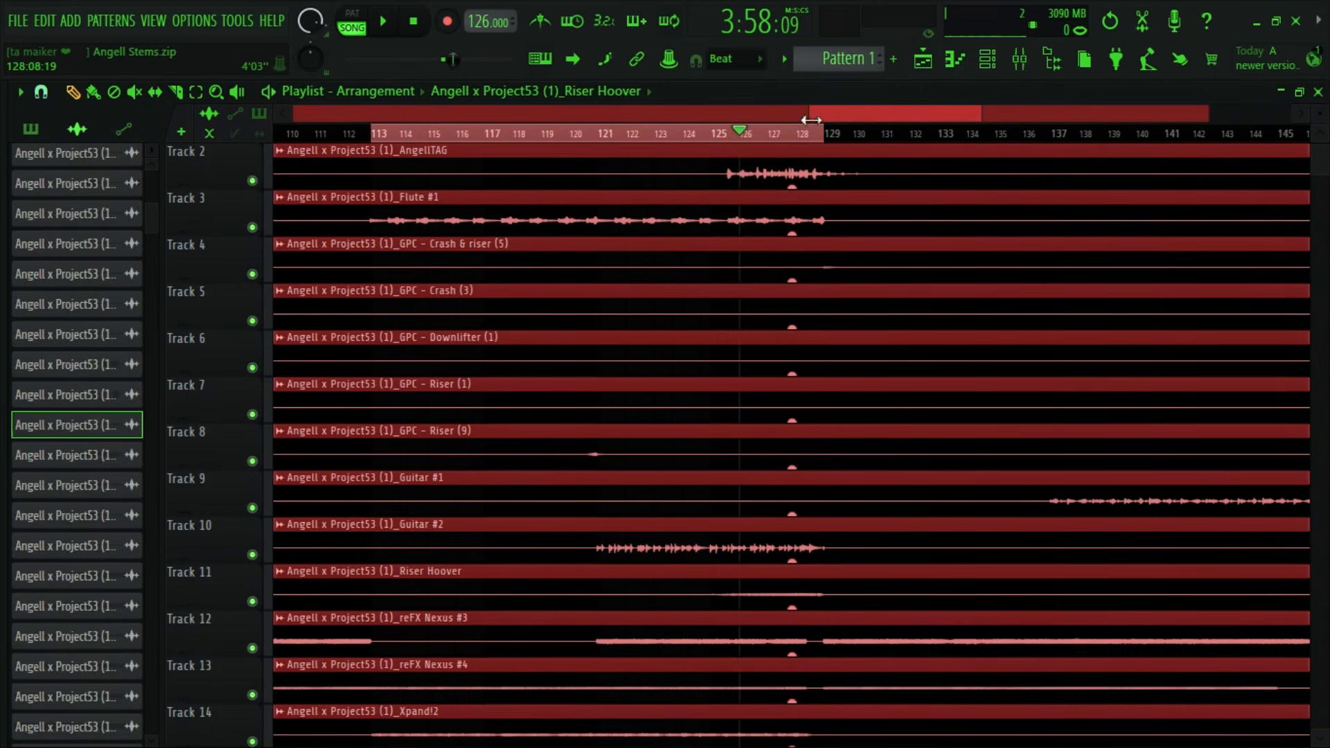
pyautogui.scroll(-10, 864, 306)
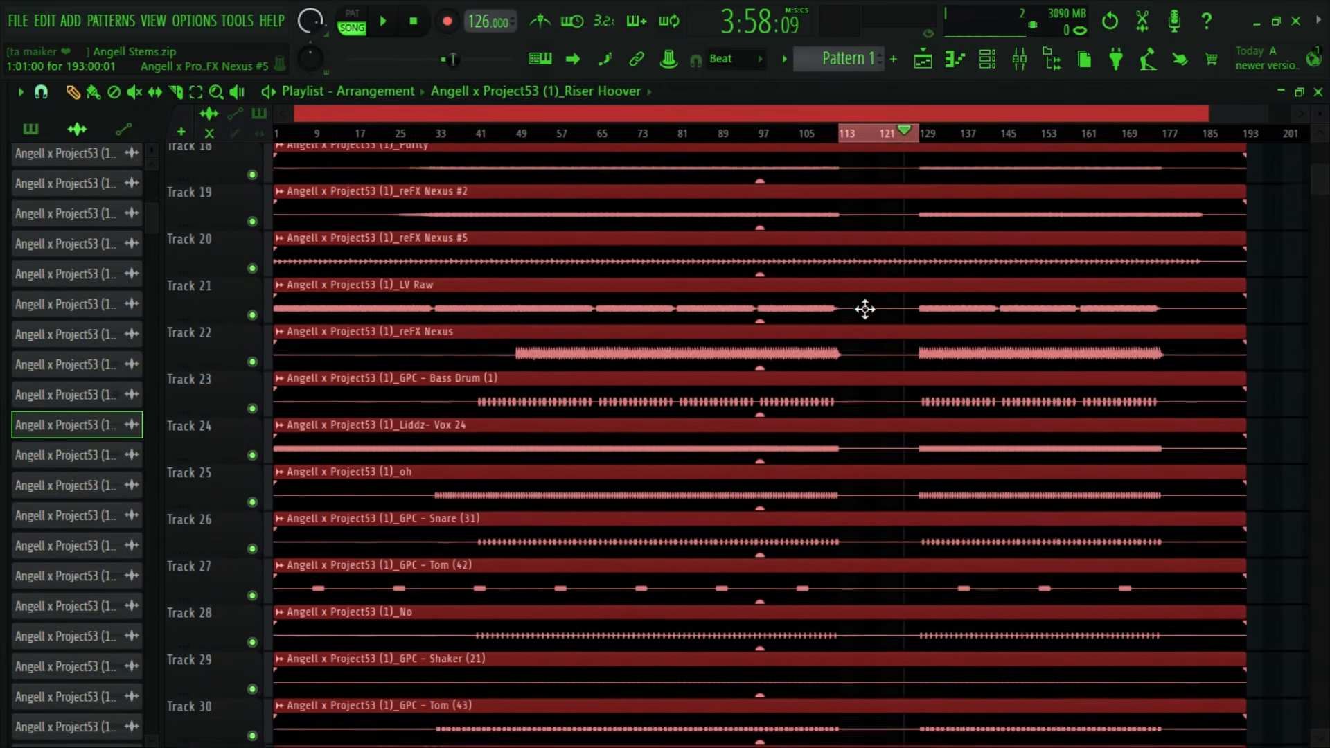
pyautogui.scroll(5, 892, 108)
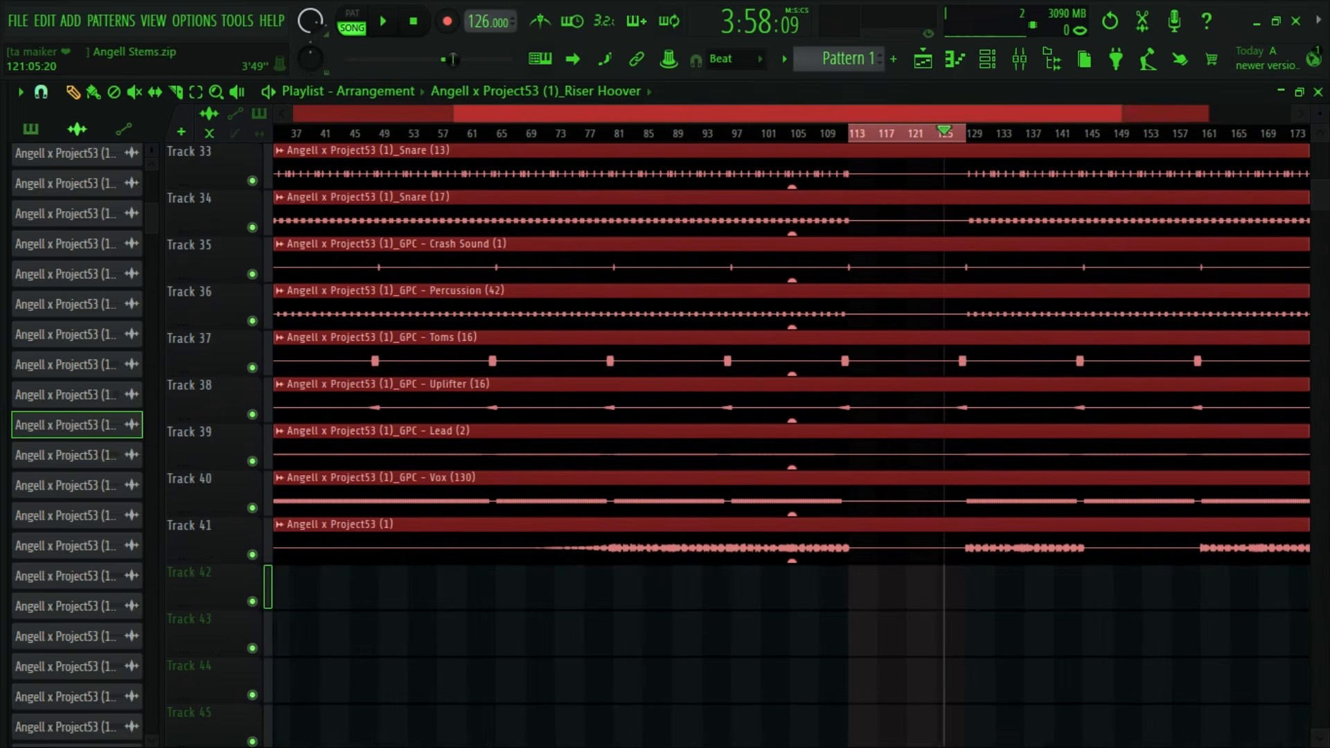
pyautogui.moveTo(543, 138); pyautogui.dragTo(531, 147)
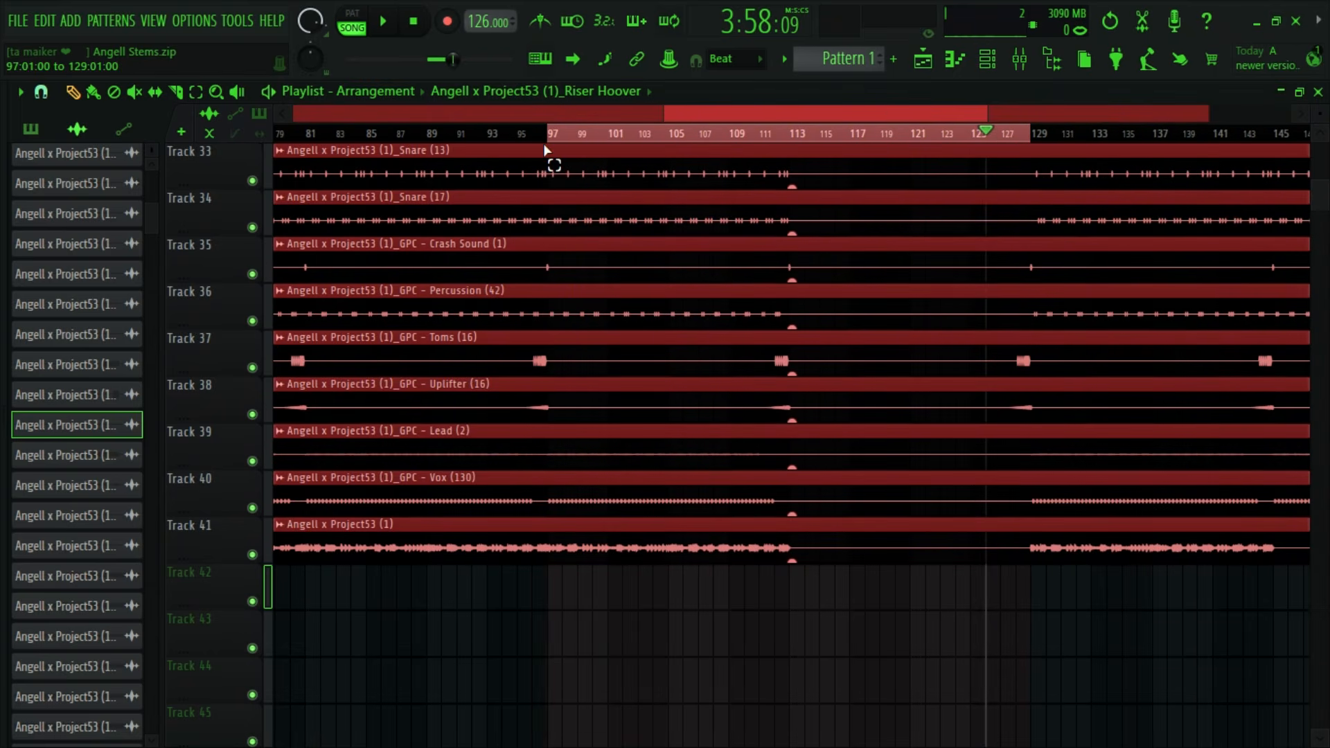
pyautogui.moveTo(989, 123); pyautogui.dragTo(792, 134)
pyautogui.click(821, 509)
pyautogui.click(882, 632)
pyautogui.rightClick(934, 641)
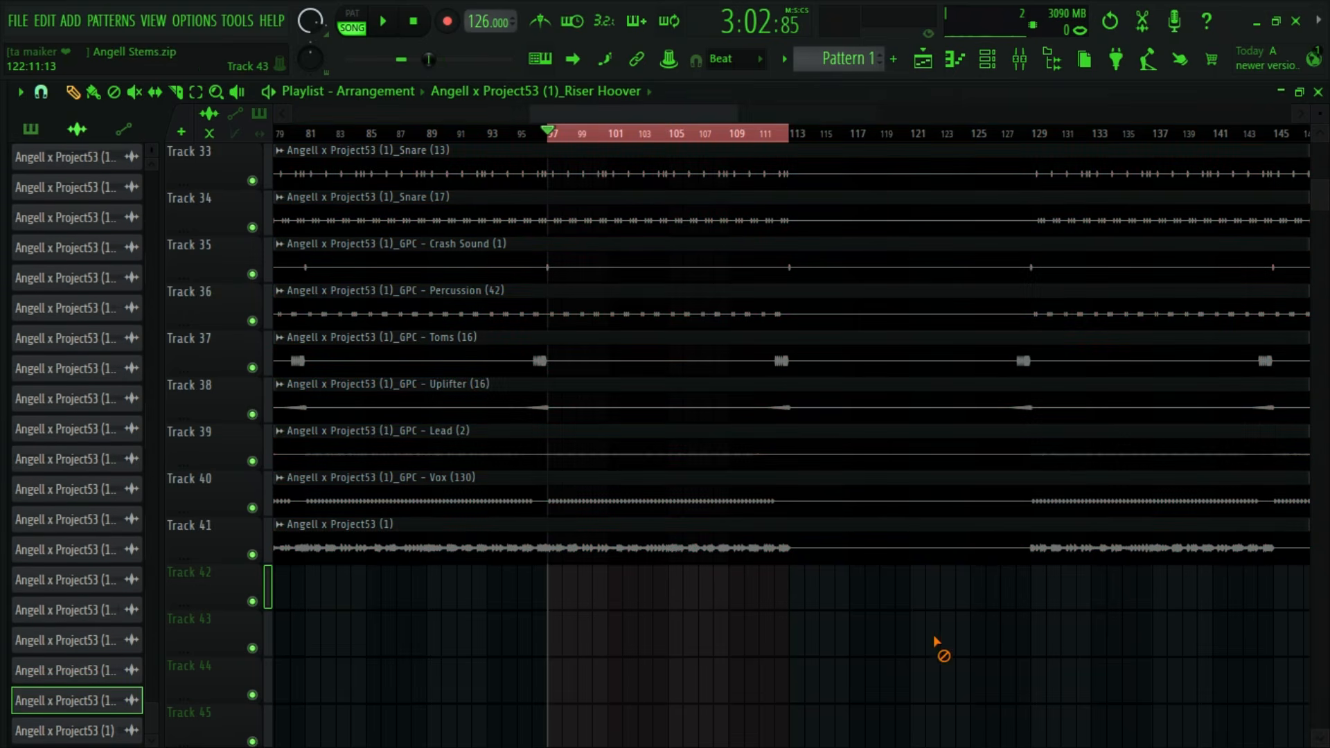
# - Find the LV Raw clip among the playlist tracks and bring up its mixer track 21
pyautogui.scroll(5, 772, 519)
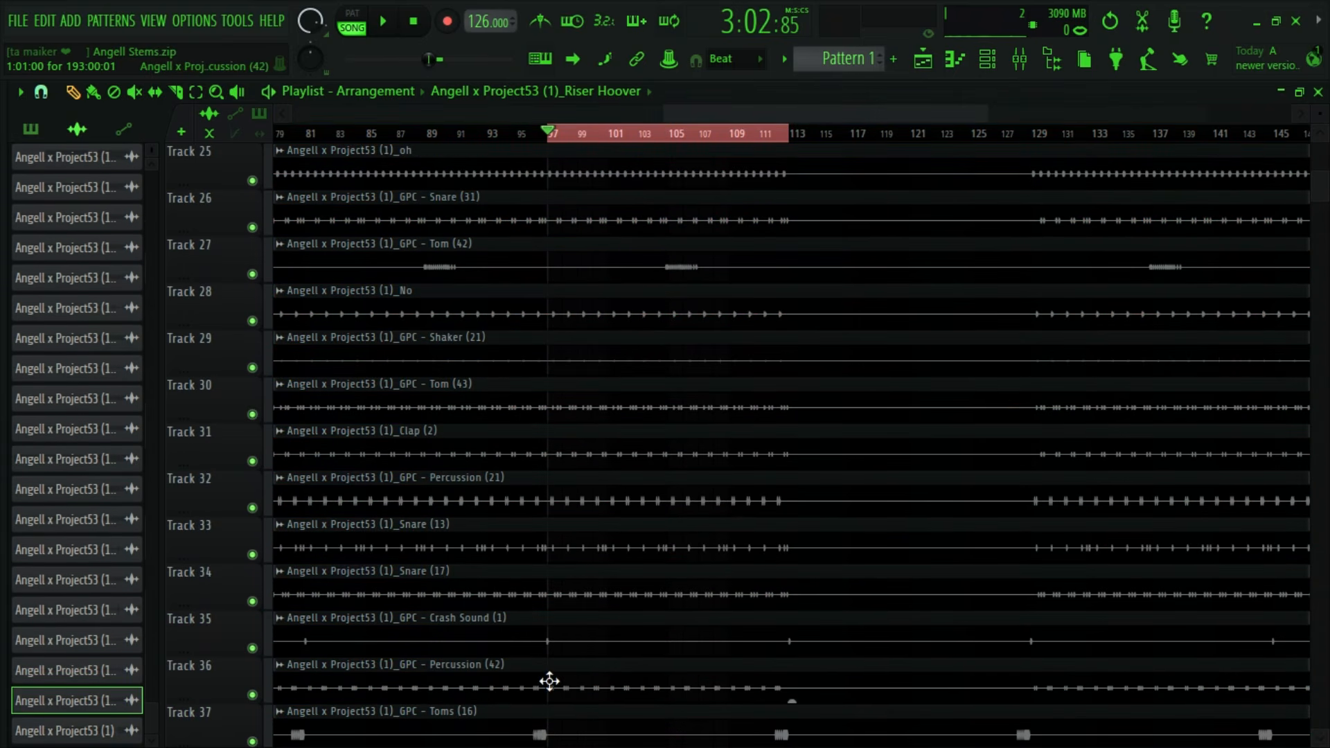
pyautogui.scroll(3, 549, 678)
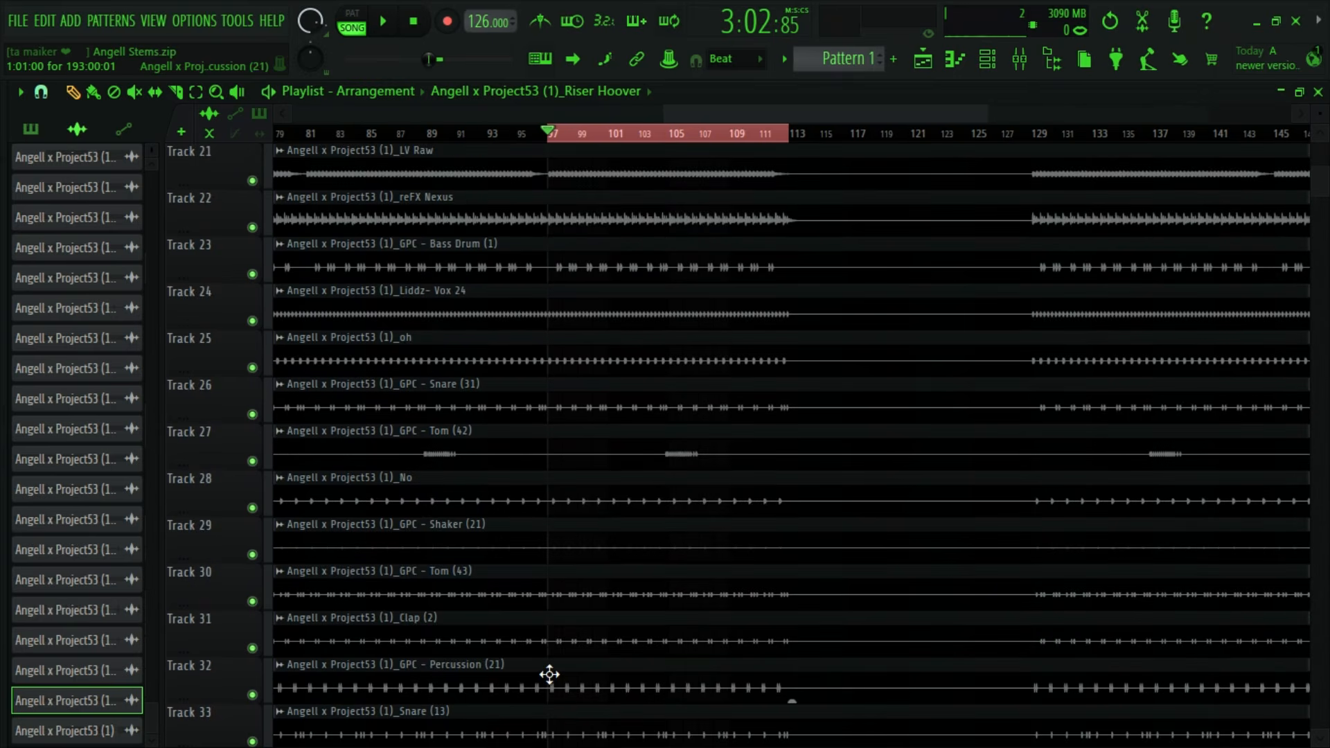
pyautogui.scroll(1, 549, 675)
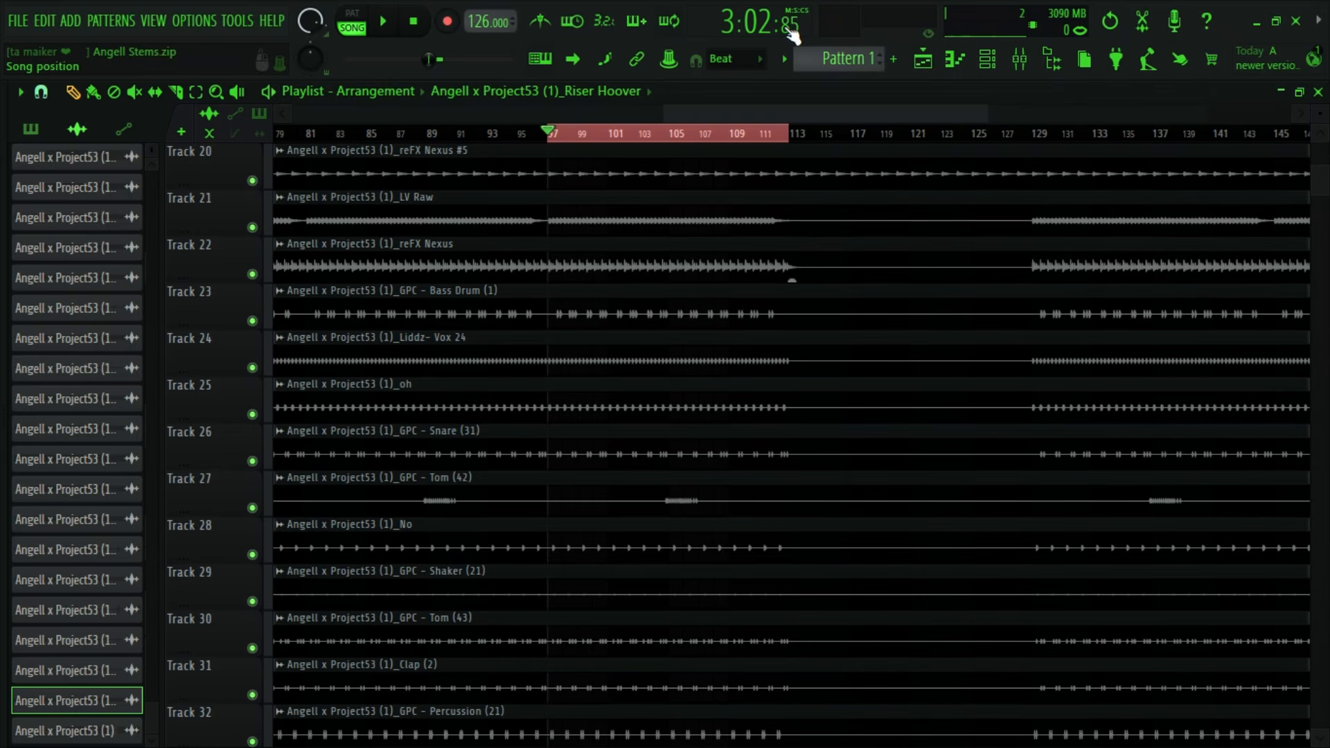
pyautogui.scroll(-7, 609, 469)
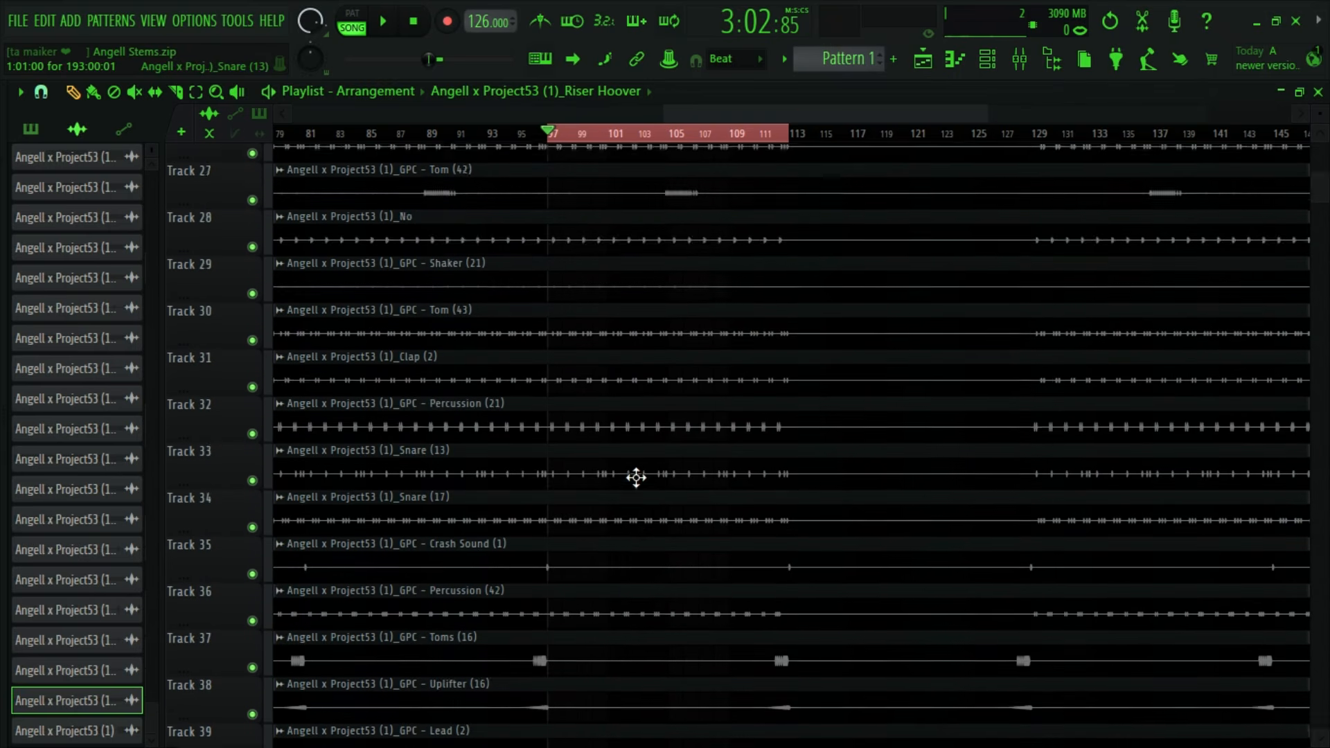
pyautogui.scroll(-2, 636, 477)
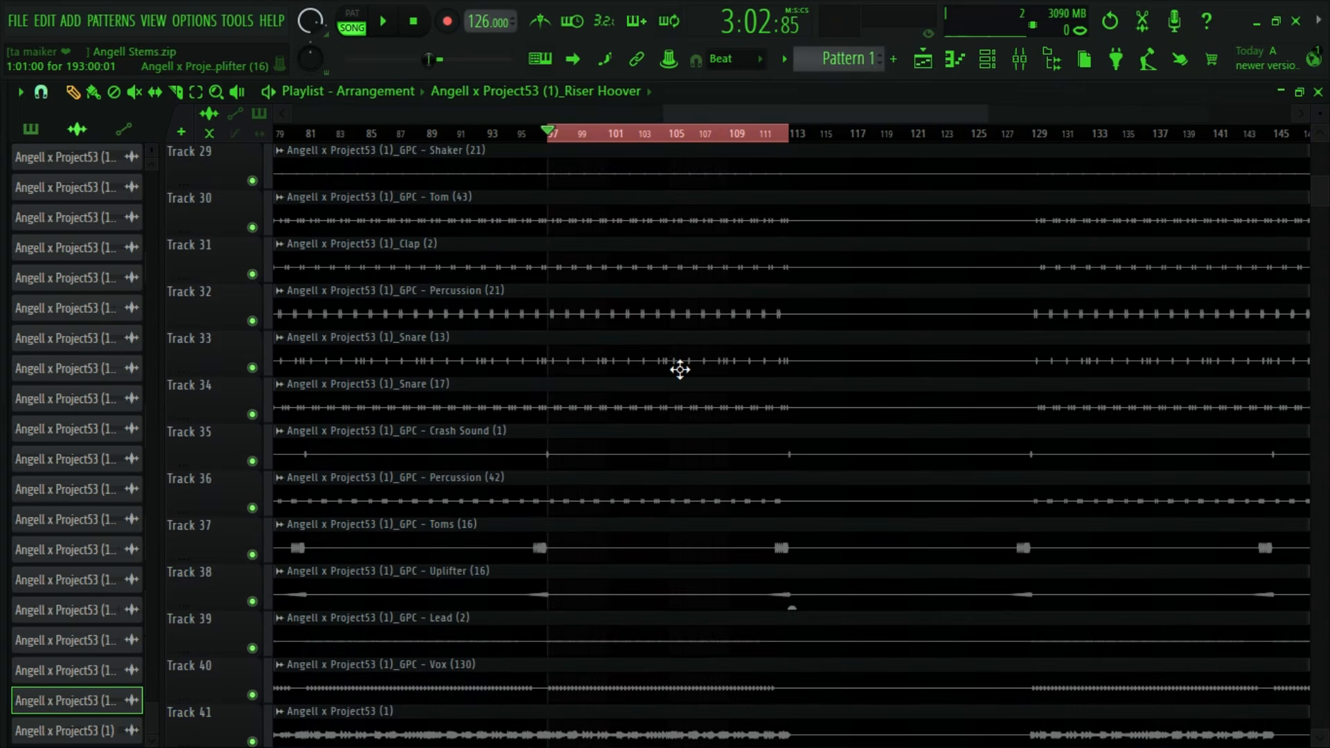
pyautogui.scroll(12, 680, 370)
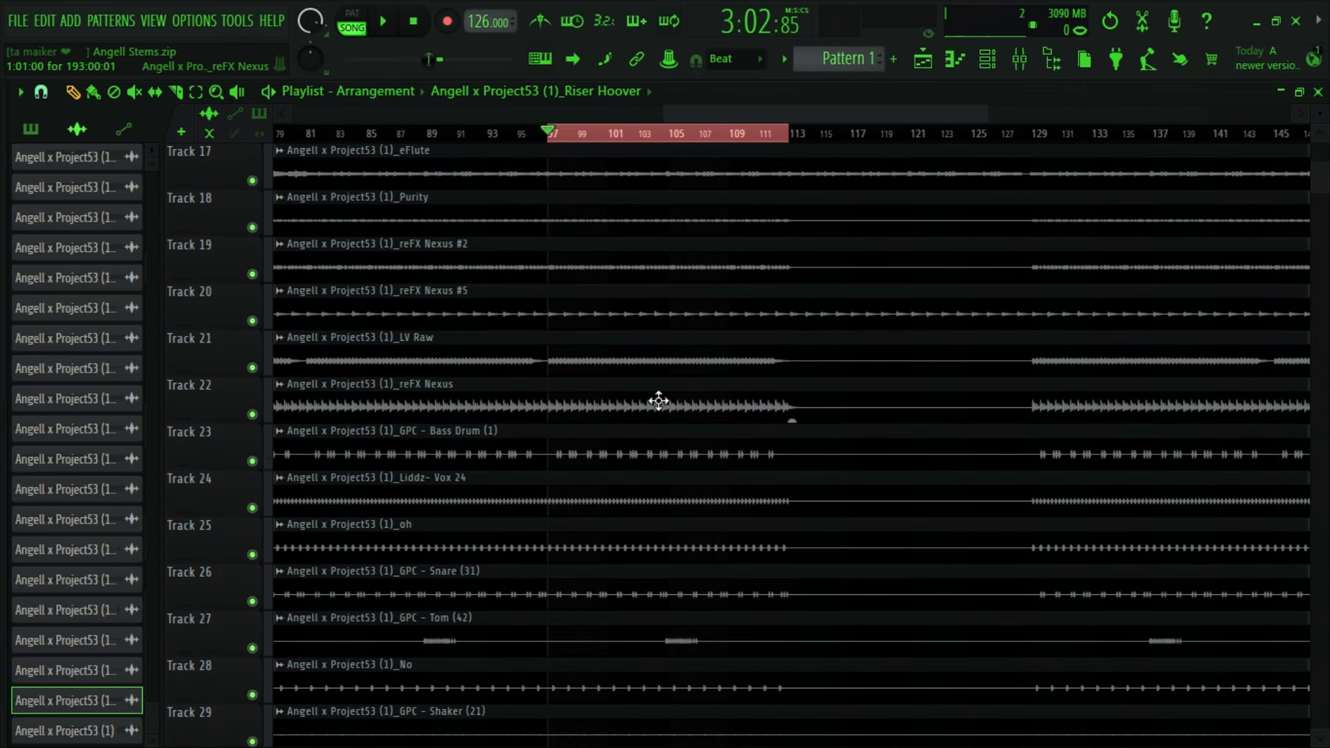
pyautogui.doubleClick(665, 353)
pyautogui.click(556, 181)
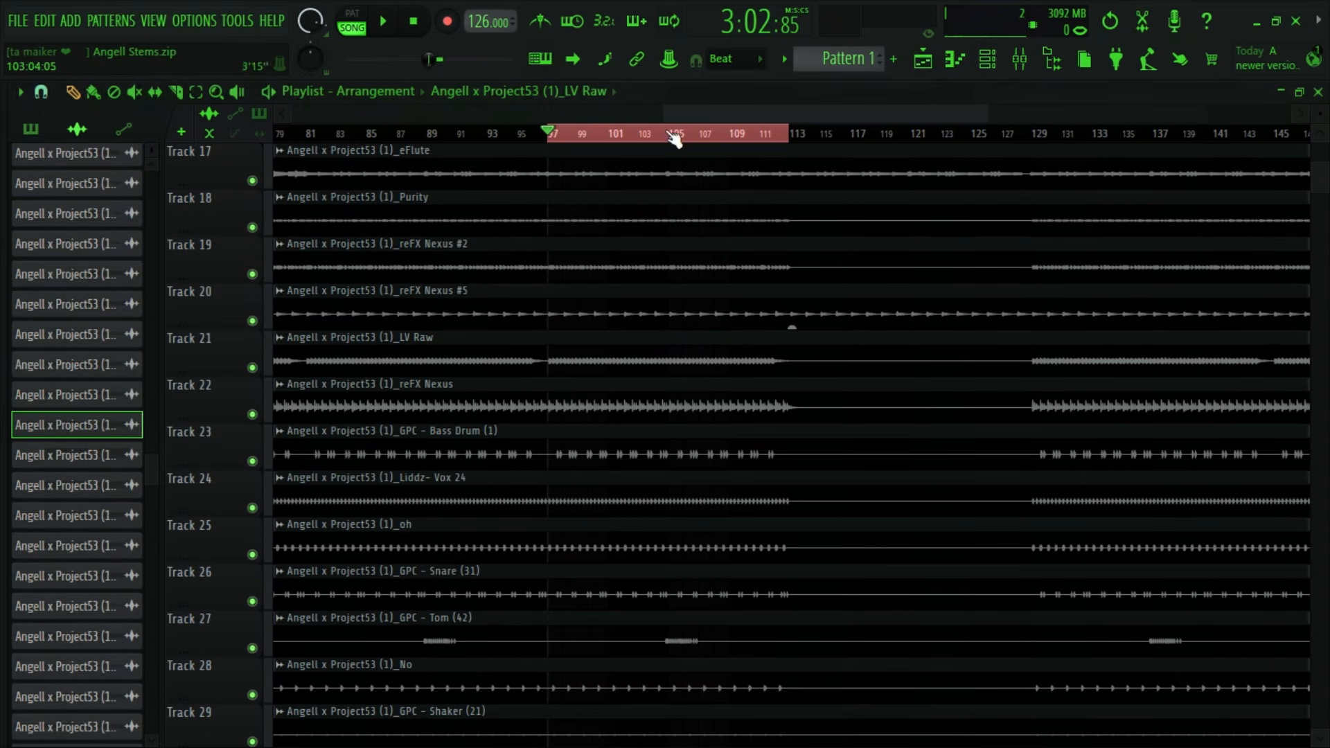
pyautogui.click(1019, 61)
# - Unmute LV Raw during playback of the loop and raise its volume to about 86%
pyautogui.press('space')
pyautogui.moveTo(454, 508); pyautogui.dragTo(457, 458)
pyautogui.click(457, 378)
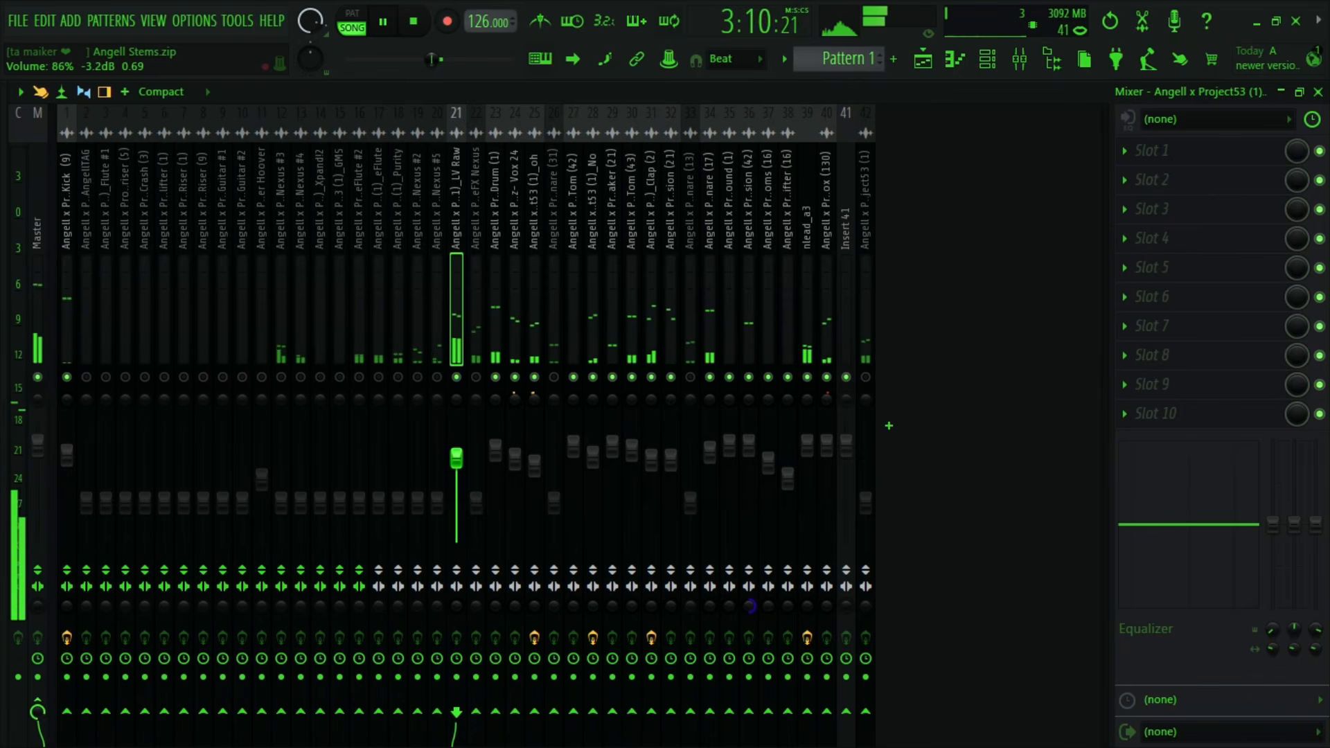
pyautogui.press('space')
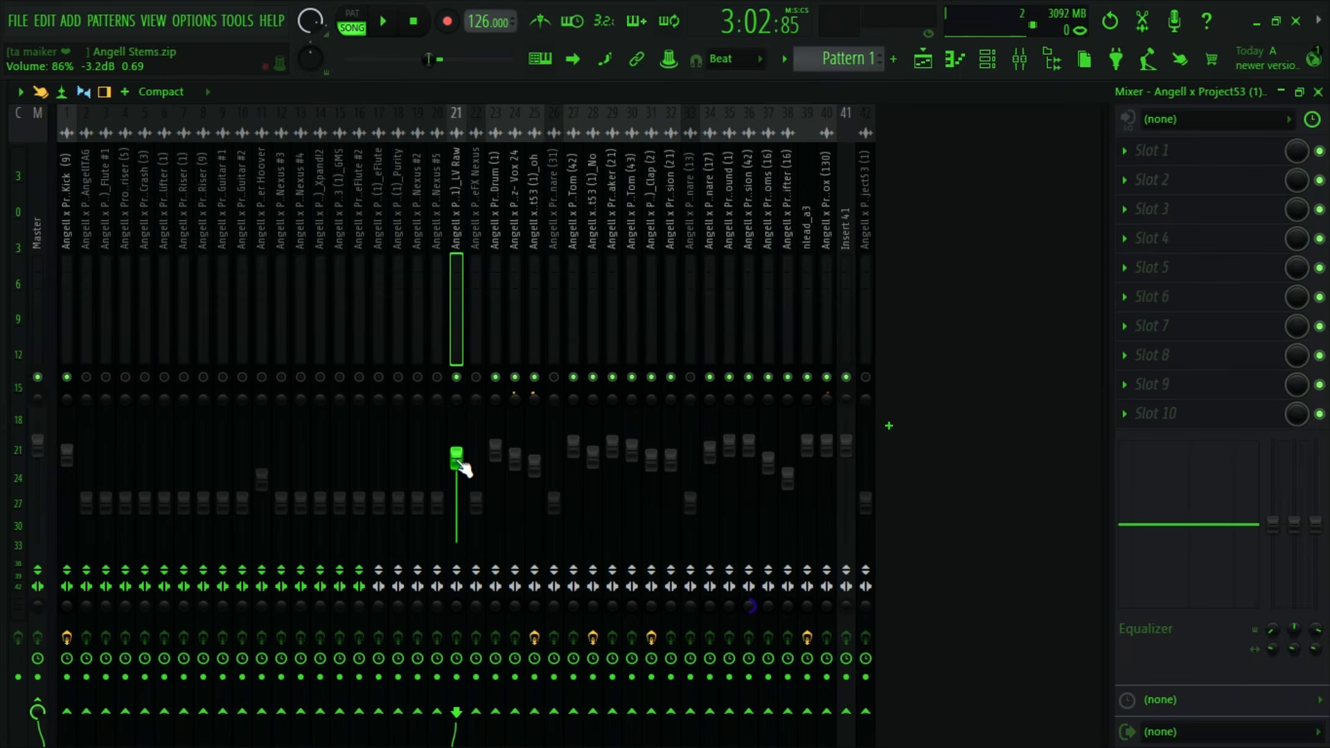
pyautogui.press('space')
pyautogui.press('Left')
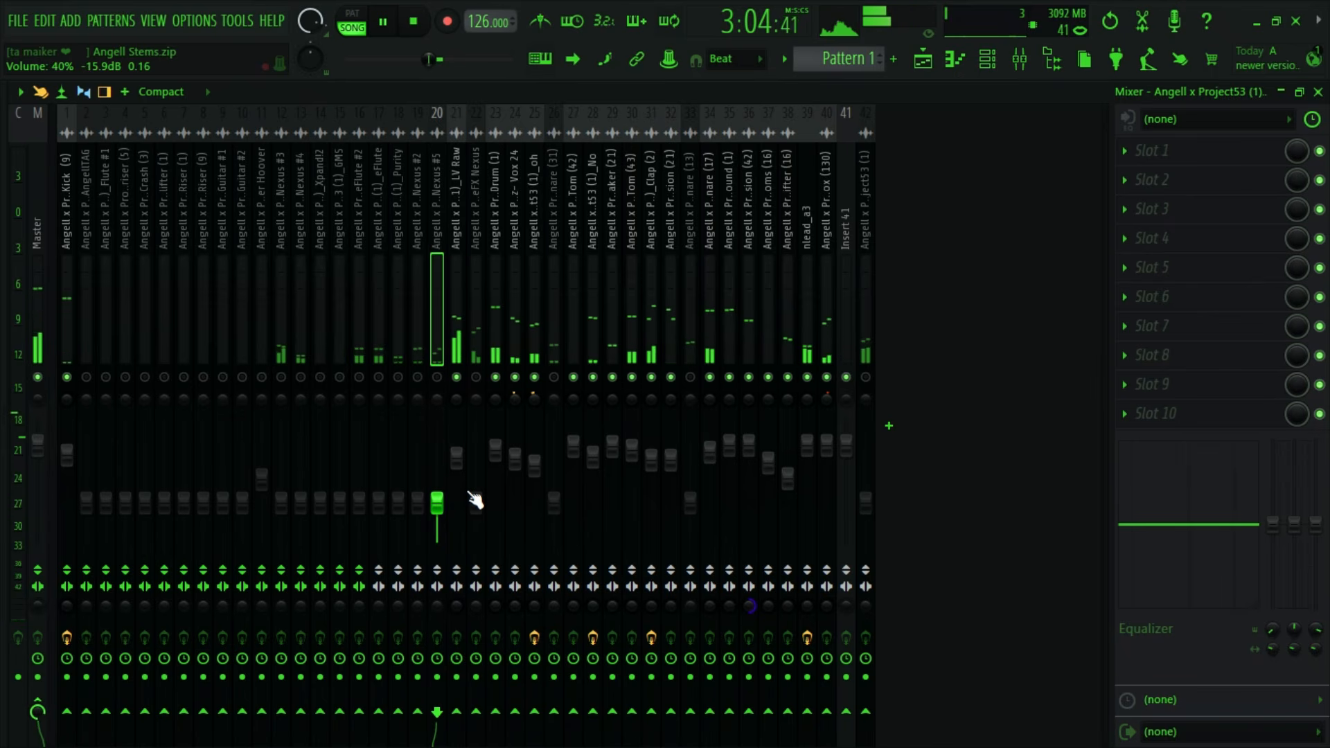
pyautogui.press('space')
pyautogui.click(452, 276)
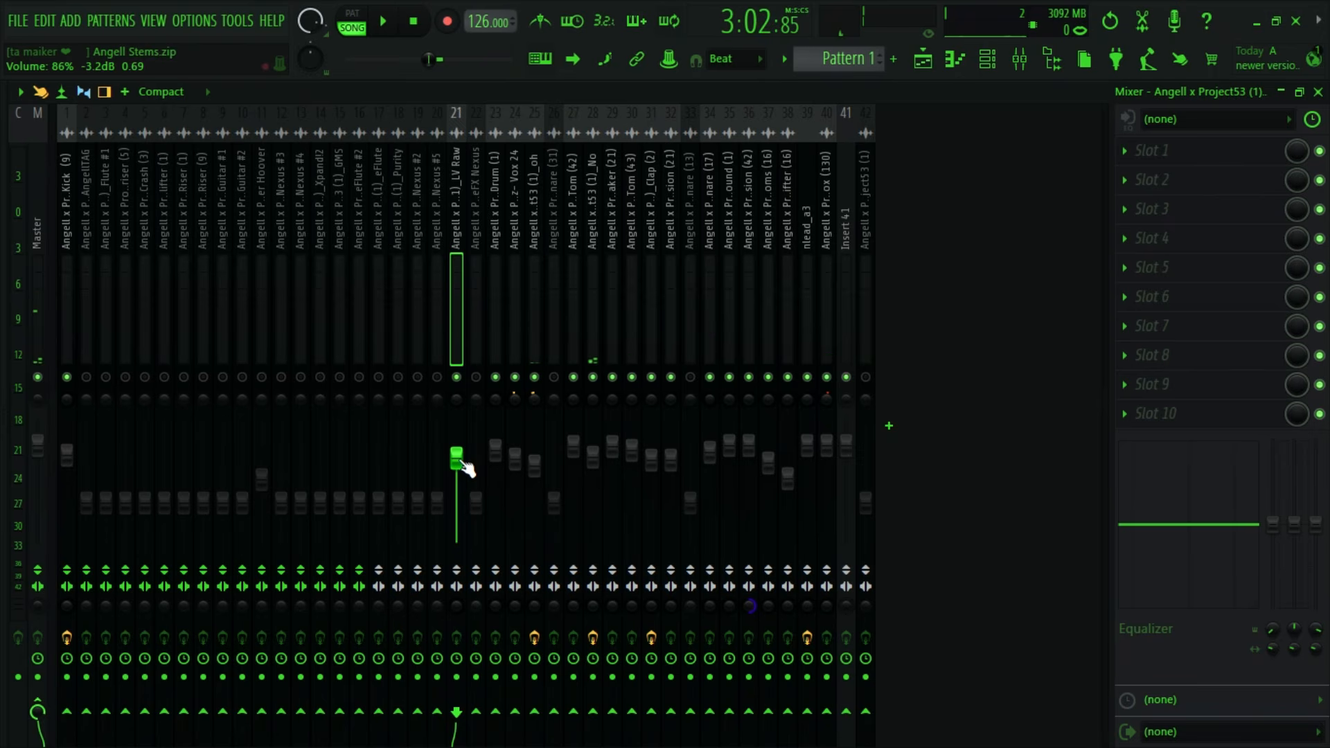
# - Try LV Raw at volumes between 68% and 93% against the looped mix
pyautogui.press('space')
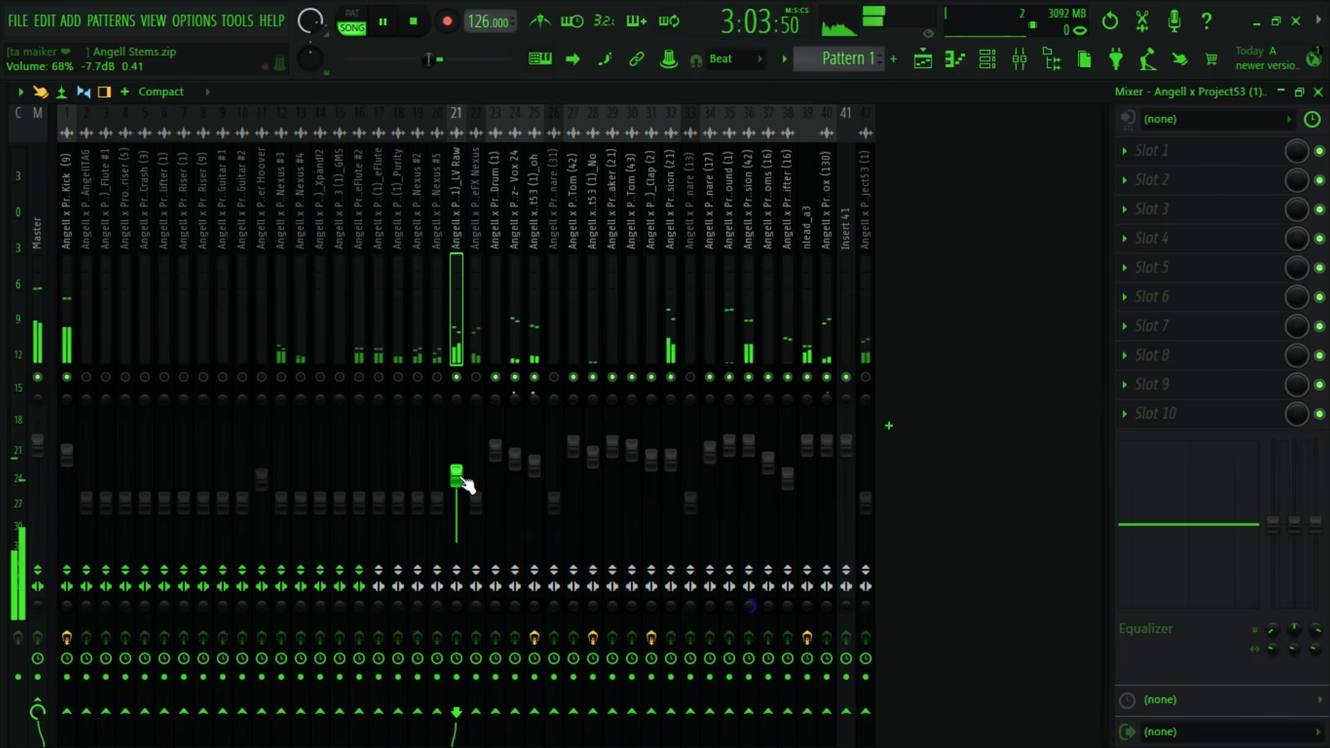
pyautogui.press('space')
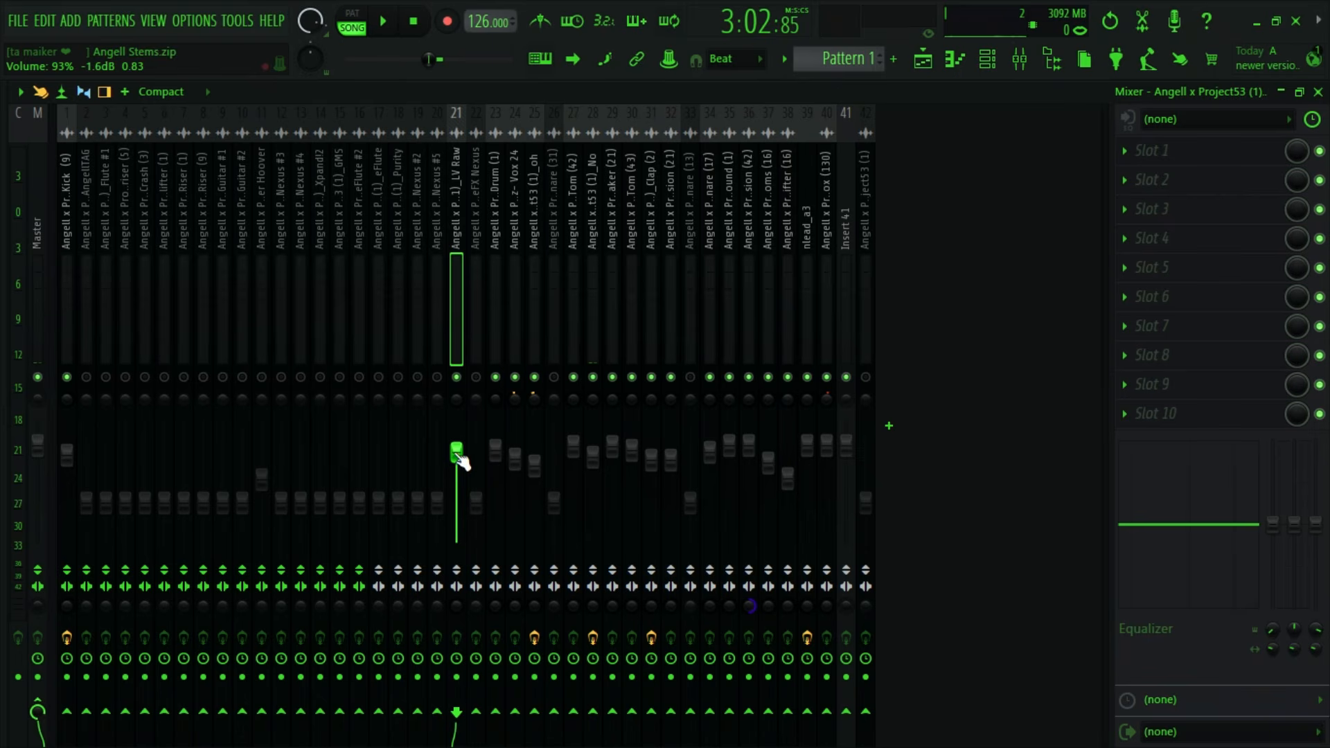
pyautogui.press('space')
pyautogui.moveTo(459, 453); pyautogui.dragTo(459, 459)
pyautogui.press('space')
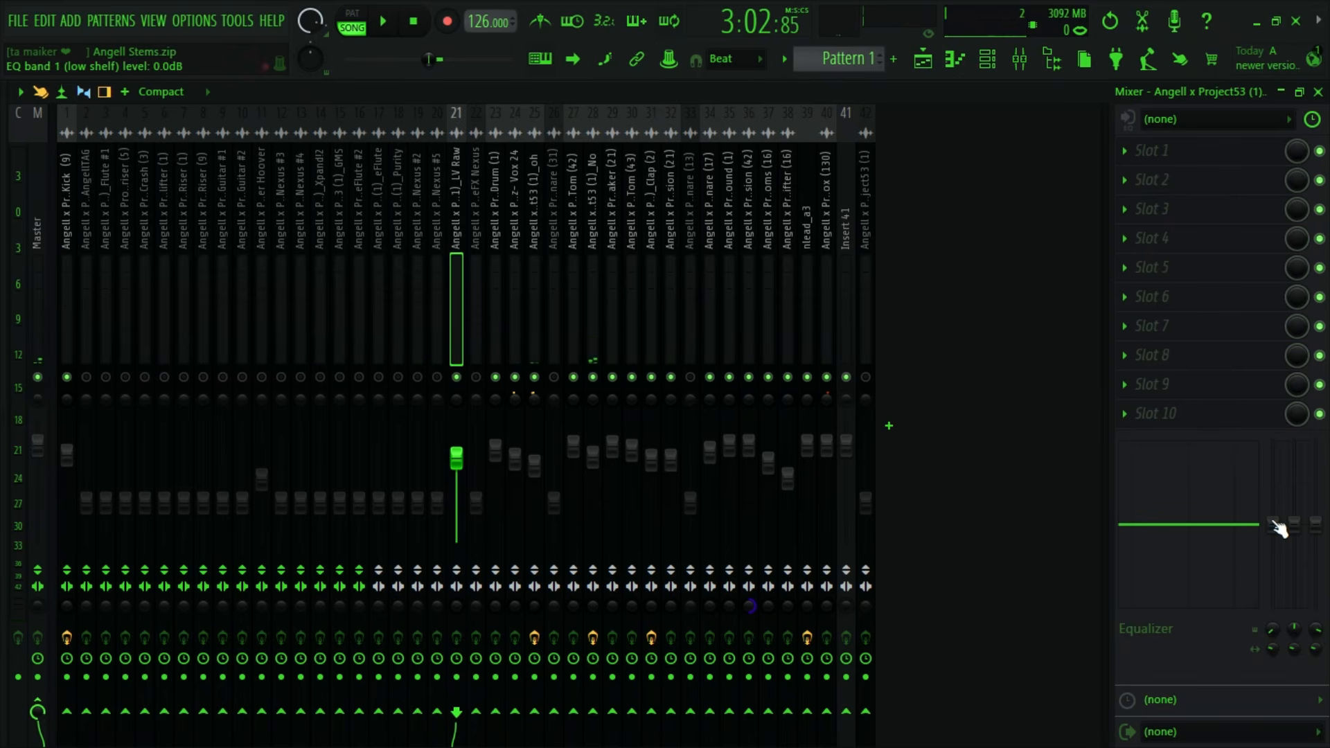
# - Equalize LV Raw with the low shelf at 123 Hz and -18 dB, 1.5 kHz at 3.9 dB and the 8 kHz high shelf at -8.4 dB
pyautogui.moveTo(1278, 527); pyautogui.dragTo(1282, 674)
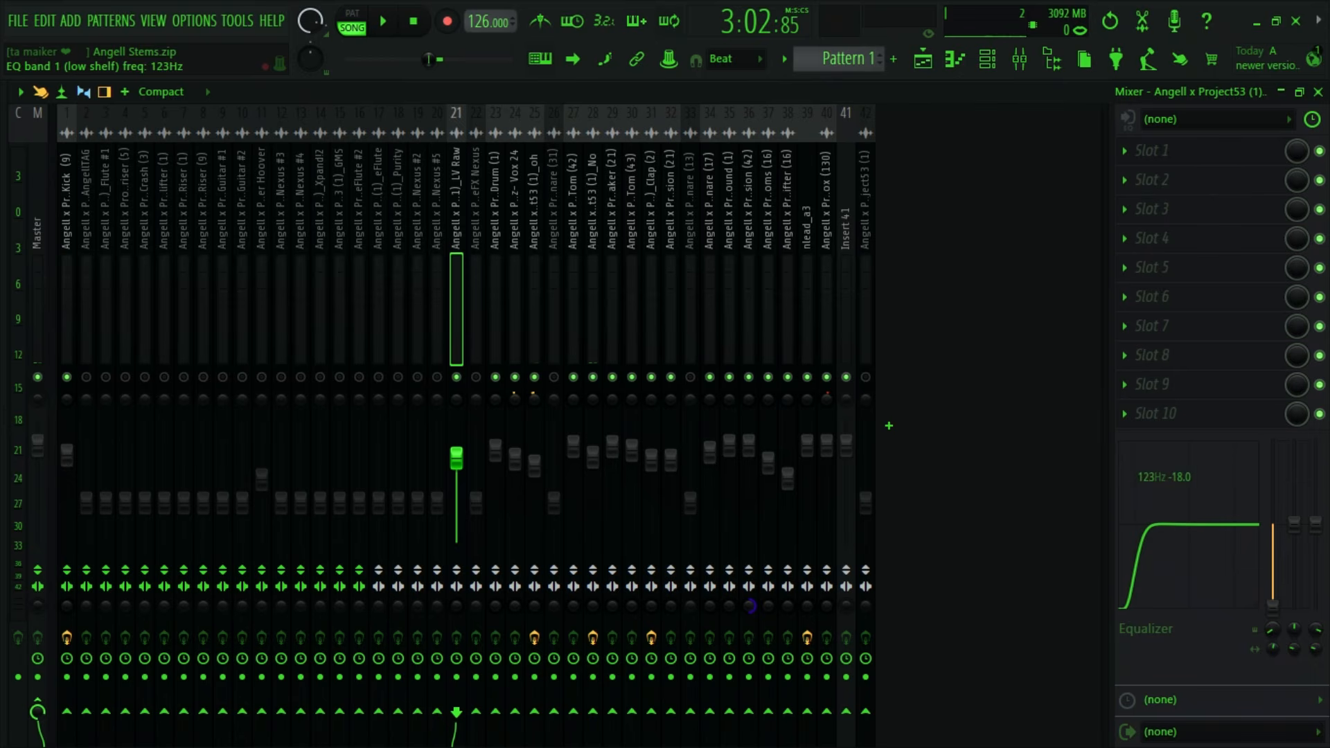
pyautogui.moveTo(1294, 524); pyautogui.dragTo(1316, 554)
pyautogui.press('space')
pyautogui.press('space')
pyautogui.press('space')
pyautogui.moveTo(1317, 649); pyautogui.dragTo(1316, 624)
pyautogui.moveTo(1316, 555); pyautogui.dragTo(1315, 564)
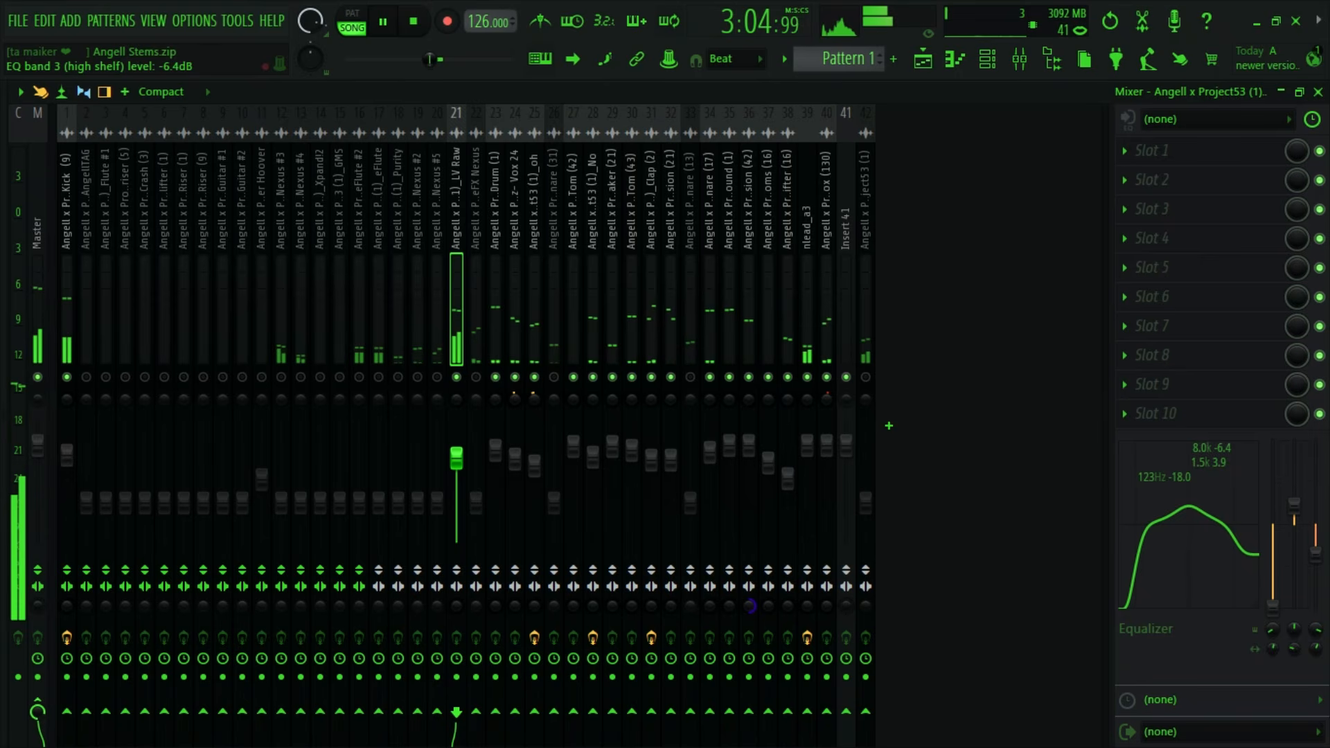
pyautogui.press('space')
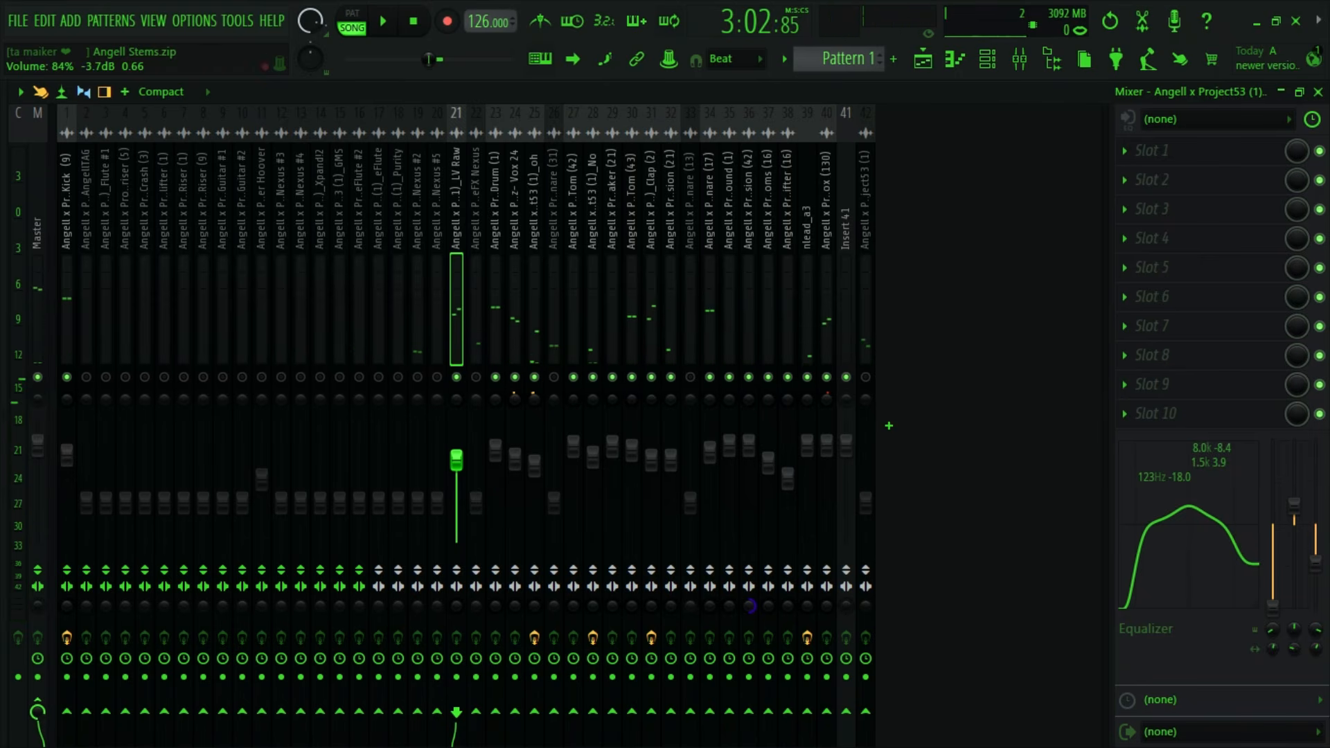
# - Lower LV Raw's volume to 72% while auditioning it in the mix
pyautogui.press('space')
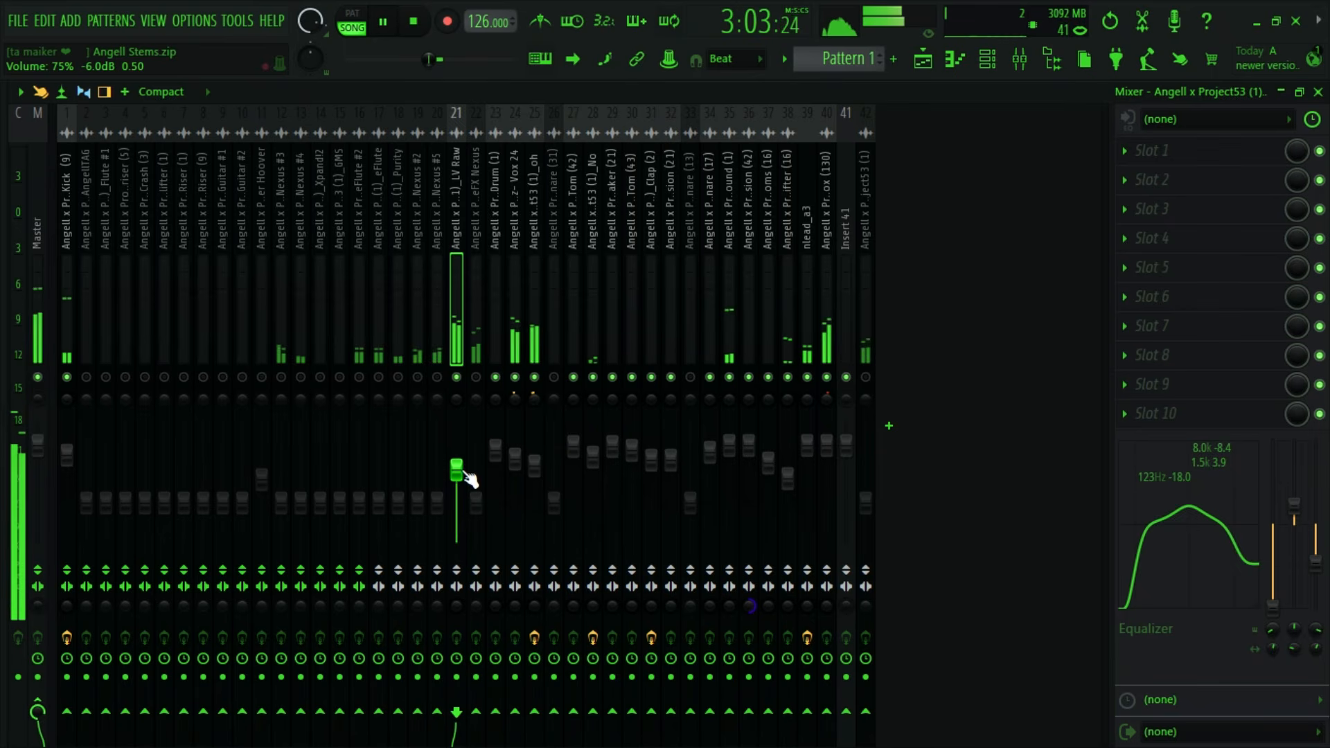
pyautogui.moveTo(467, 475); pyautogui.dragTo(467, 478)
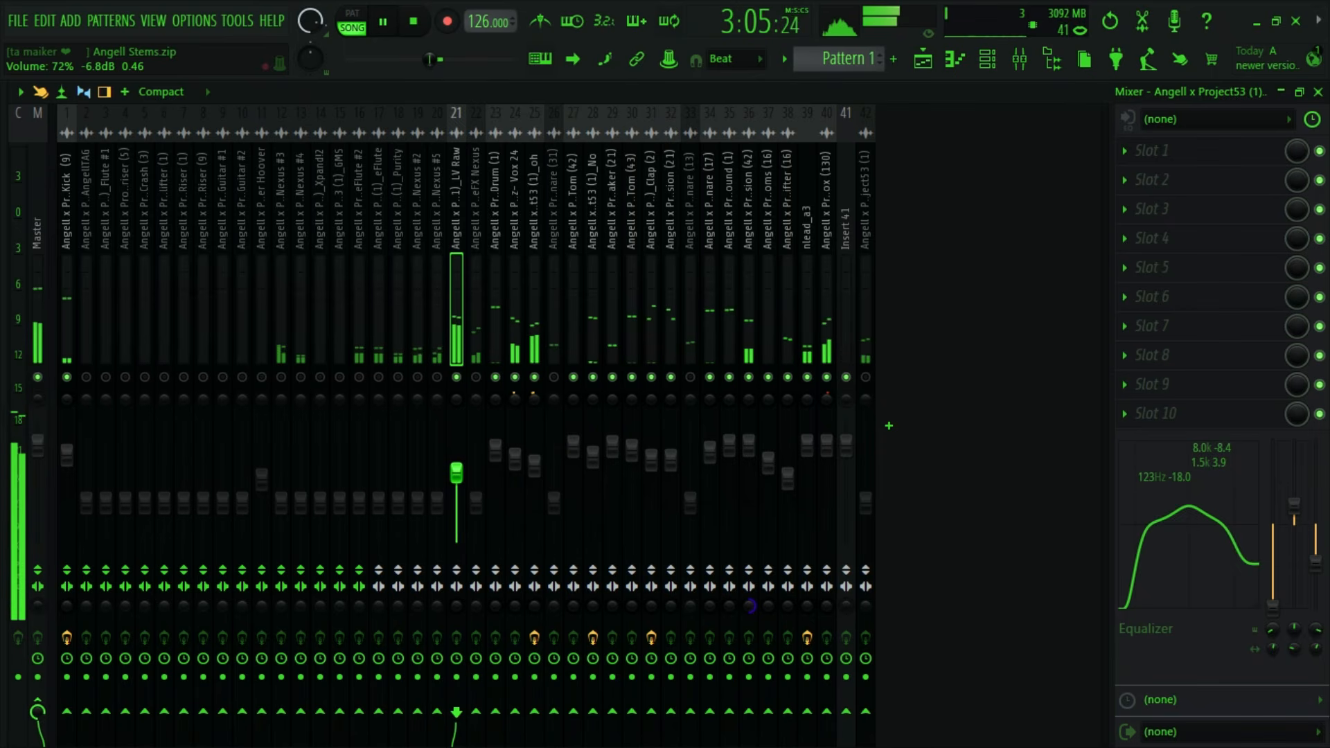
pyautogui.press('space')
# - Brighten LV Raw by setting its 1.5 kHz EQ band to 4.1 dB and its 8 kHz high shelf to 4.4 dB
pyautogui.moveTo(1295, 503)
pyautogui.mouseDown()
pyautogui.moveTo(1295, 452)
pyautogui.moveTo(1294, 504)
pyautogui.mouseUp()
pyautogui.moveTo(1316, 565); pyautogui.dragTo(1316, 485)
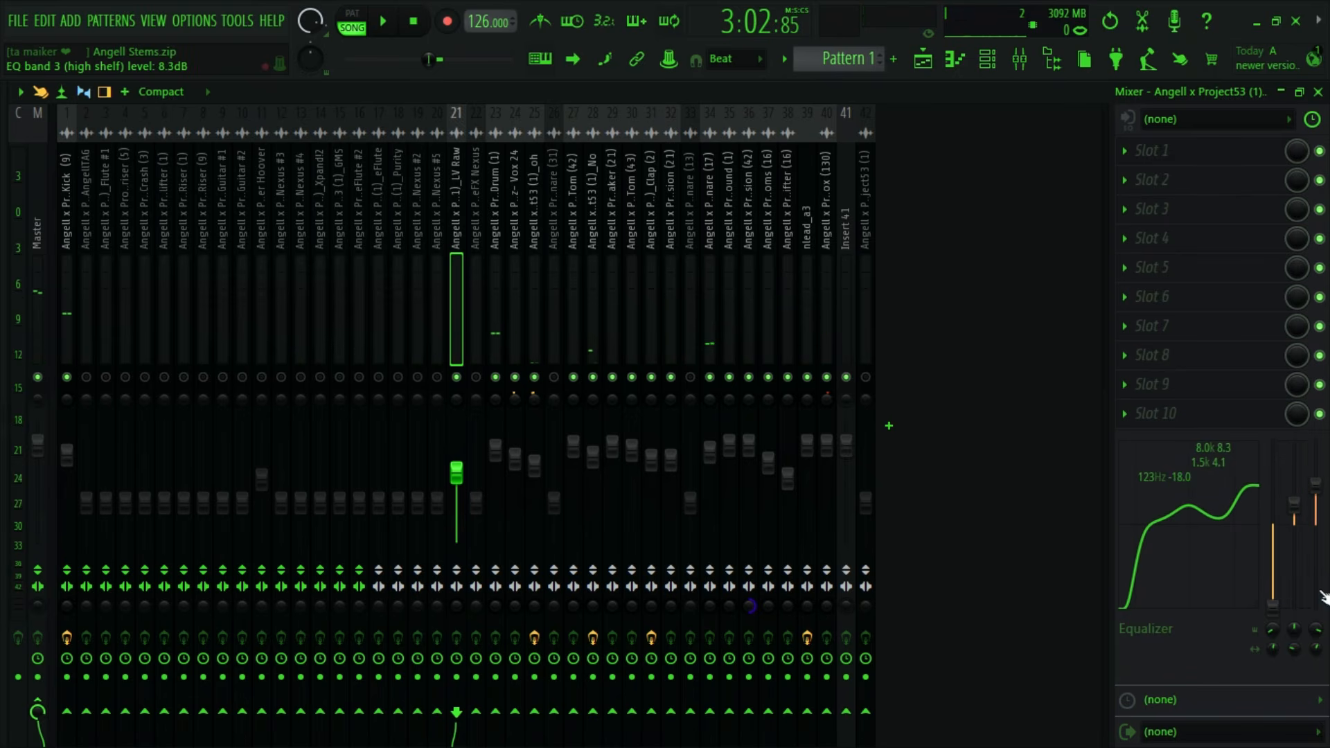
pyautogui.press('space')
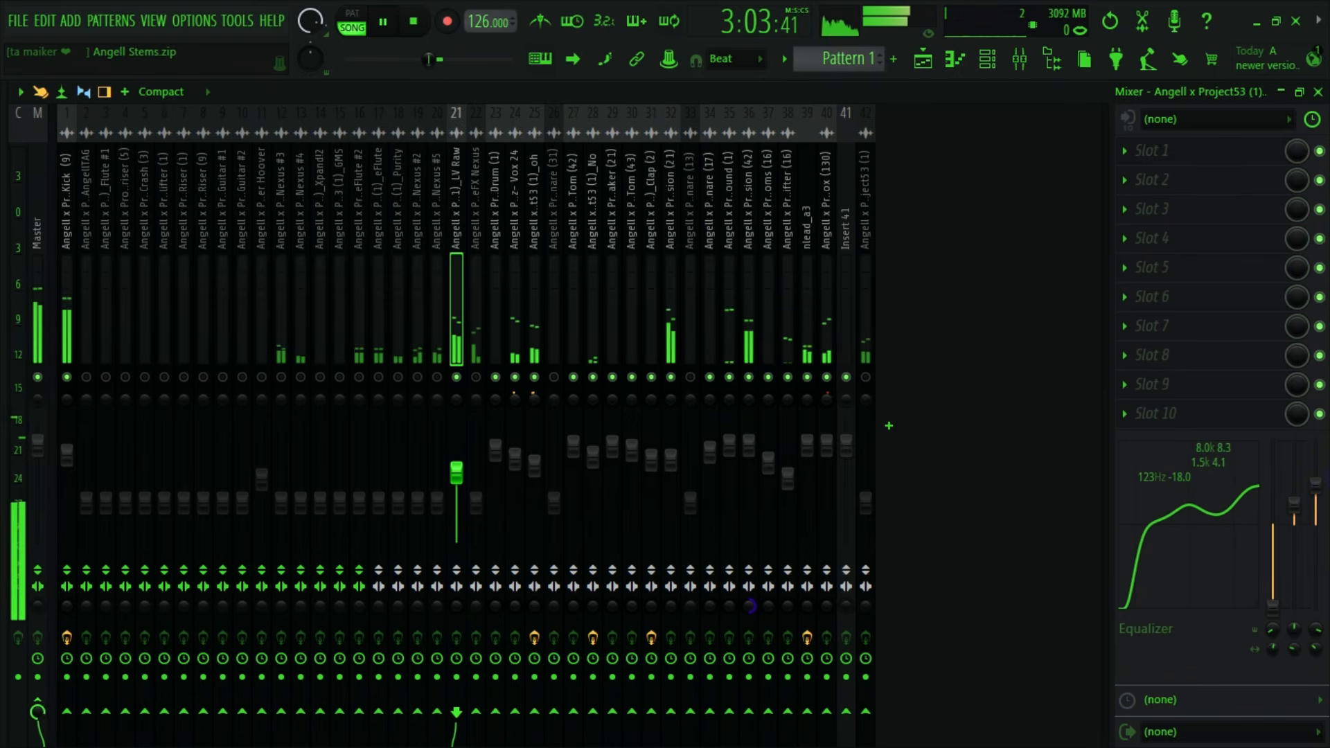
pyautogui.press('space')
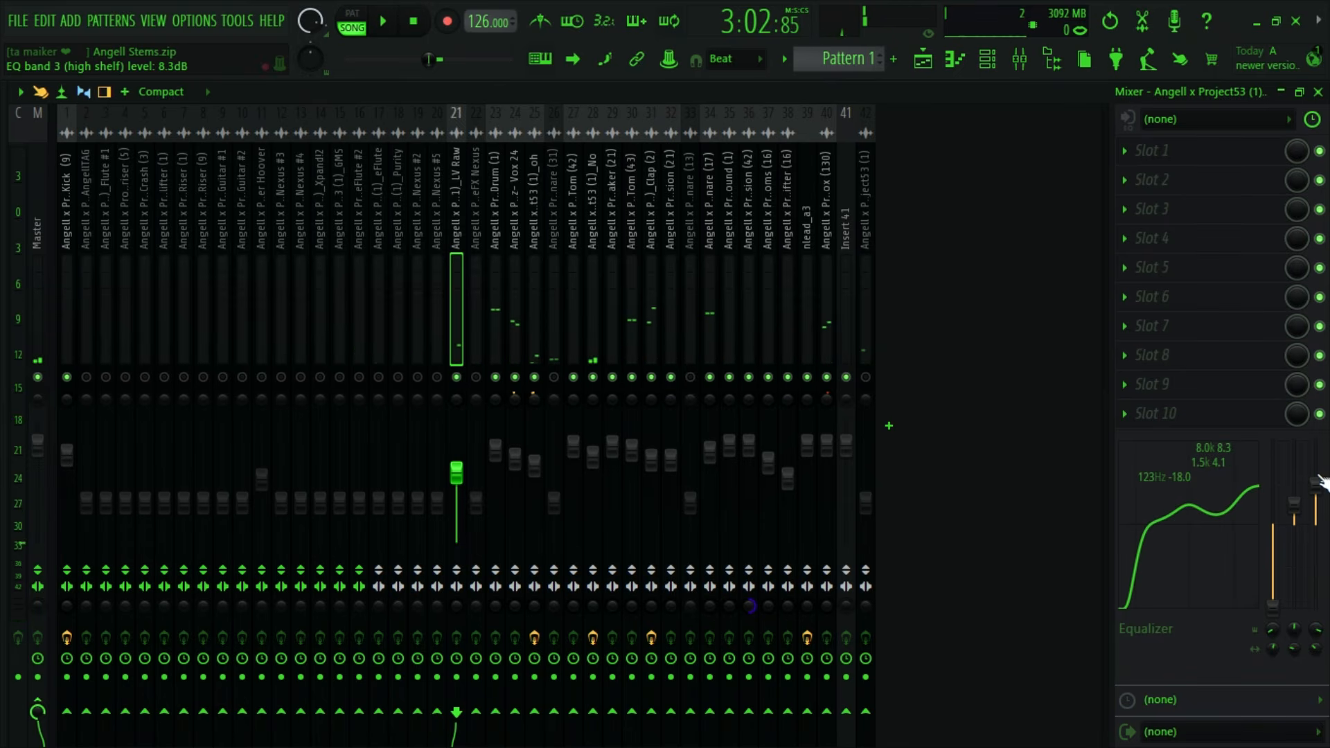
pyautogui.moveTo(1315, 486); pyautogui.dragTo(1316, 489)
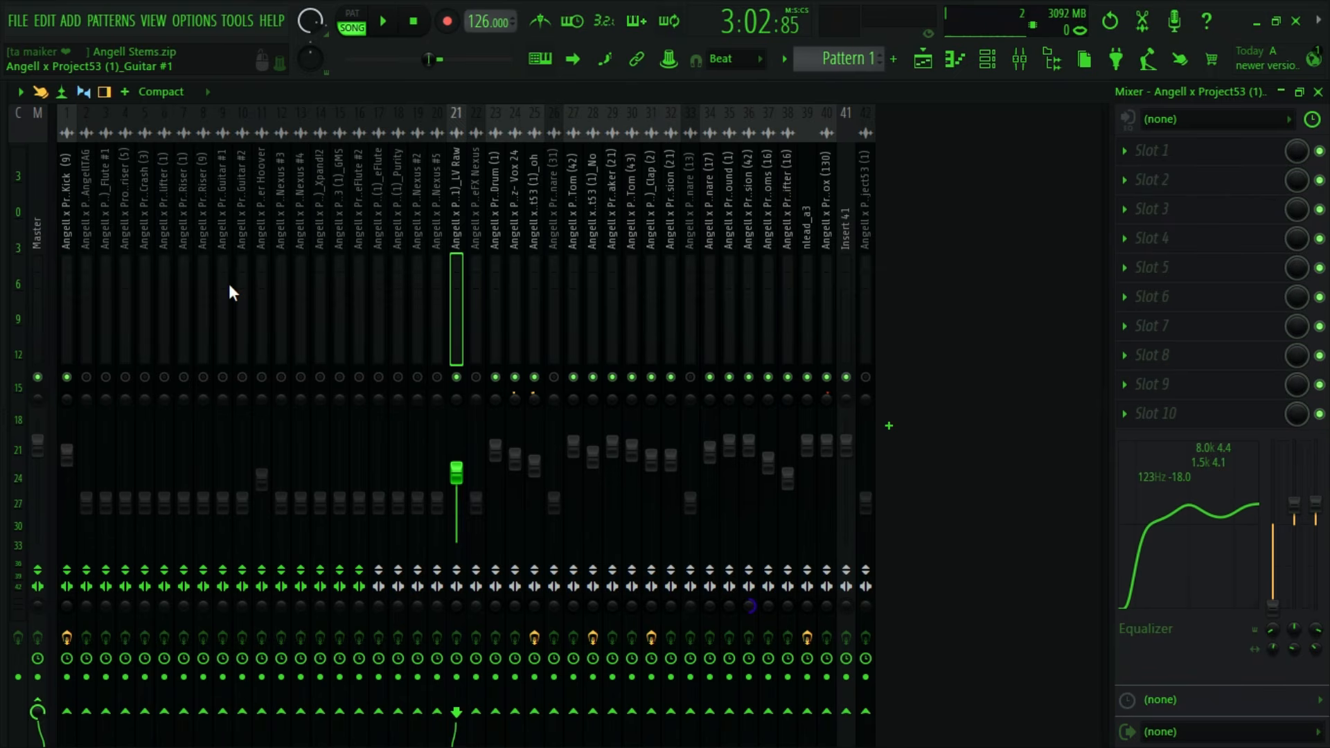
# - Search the effect plugins for "DIST" and add Fruity Fast Dist to slot 3 of the Kick (9) mixer track
pyautogui.click(72, 246)
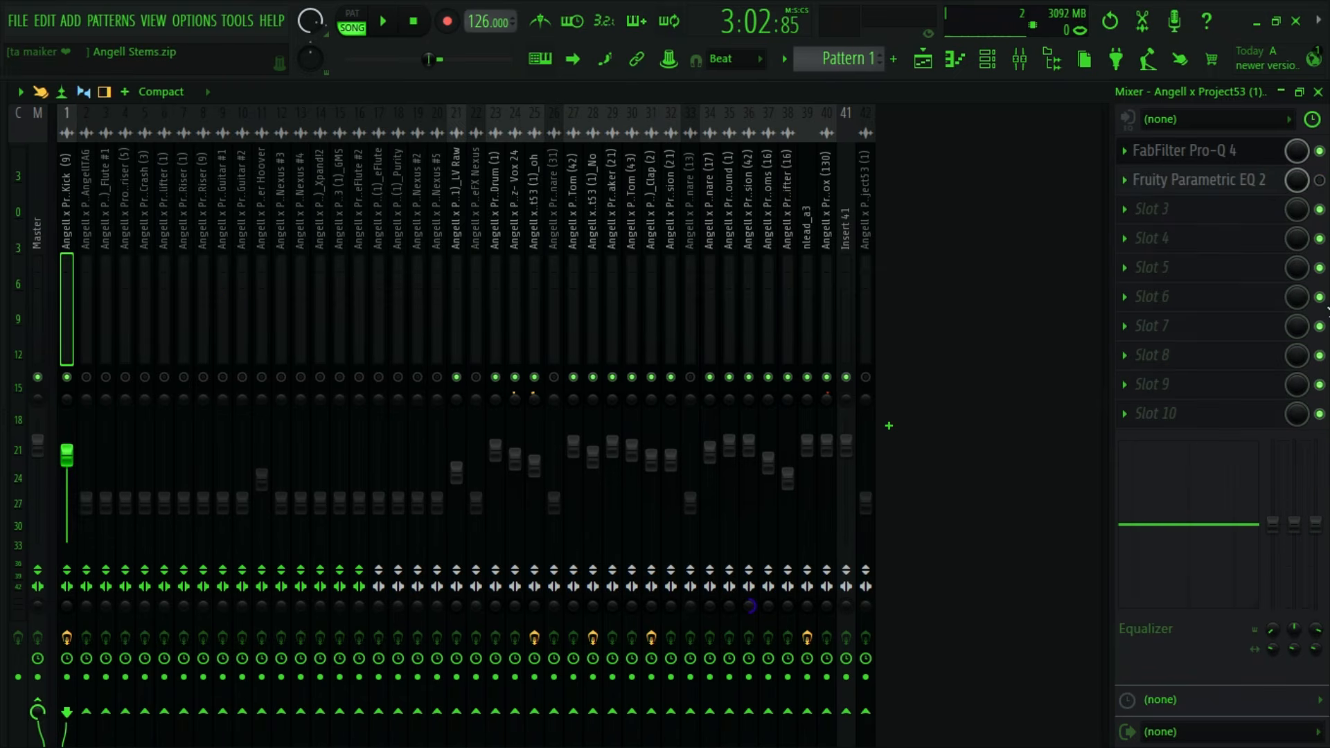
pyautogui.click(1180, 218)
pyautogui.click(962, 234)
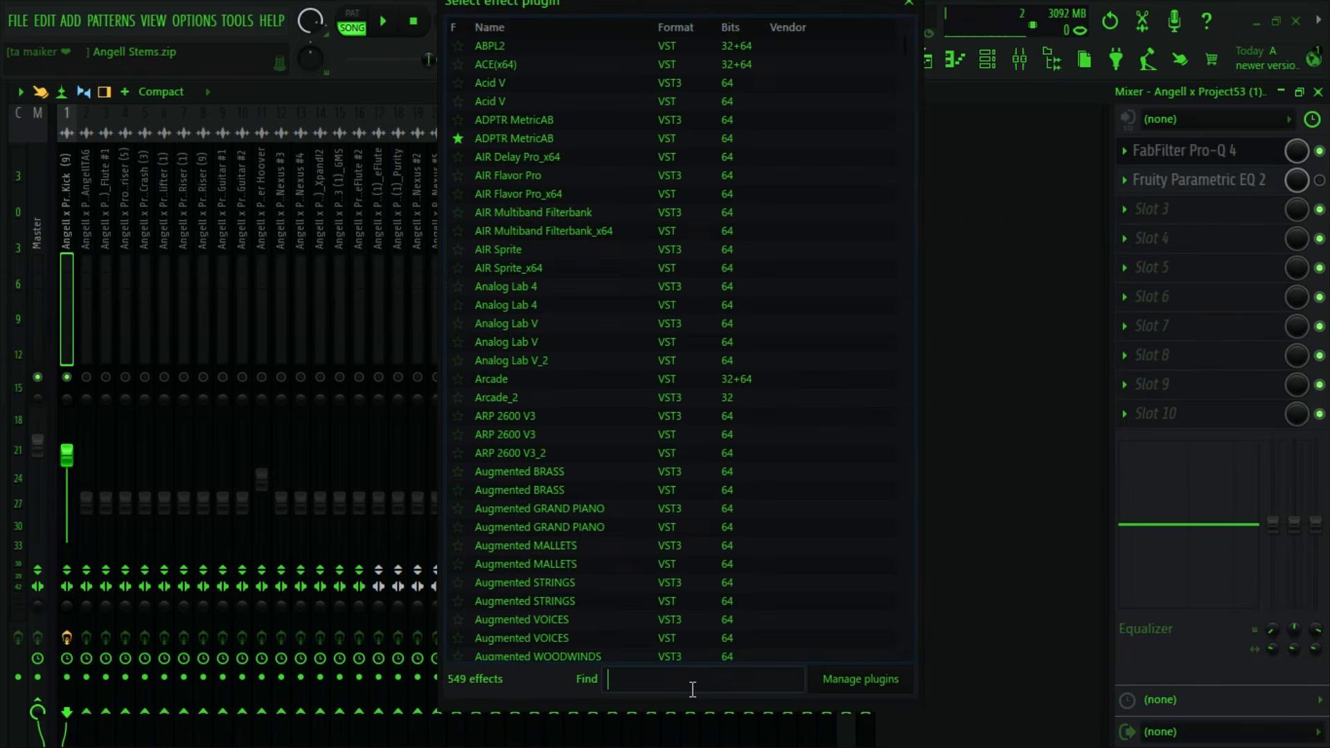
pyautogui.write('DIST')
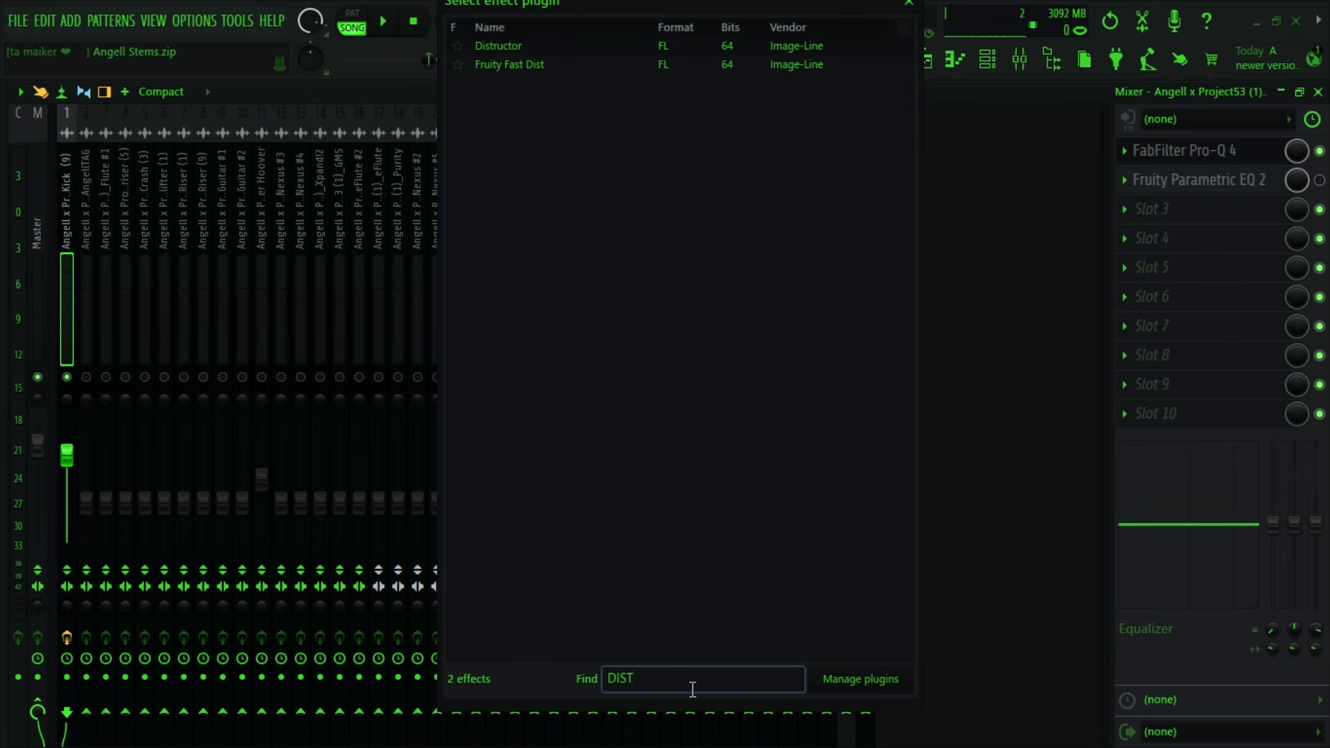
pyautogui.doubleClick(526, 65)
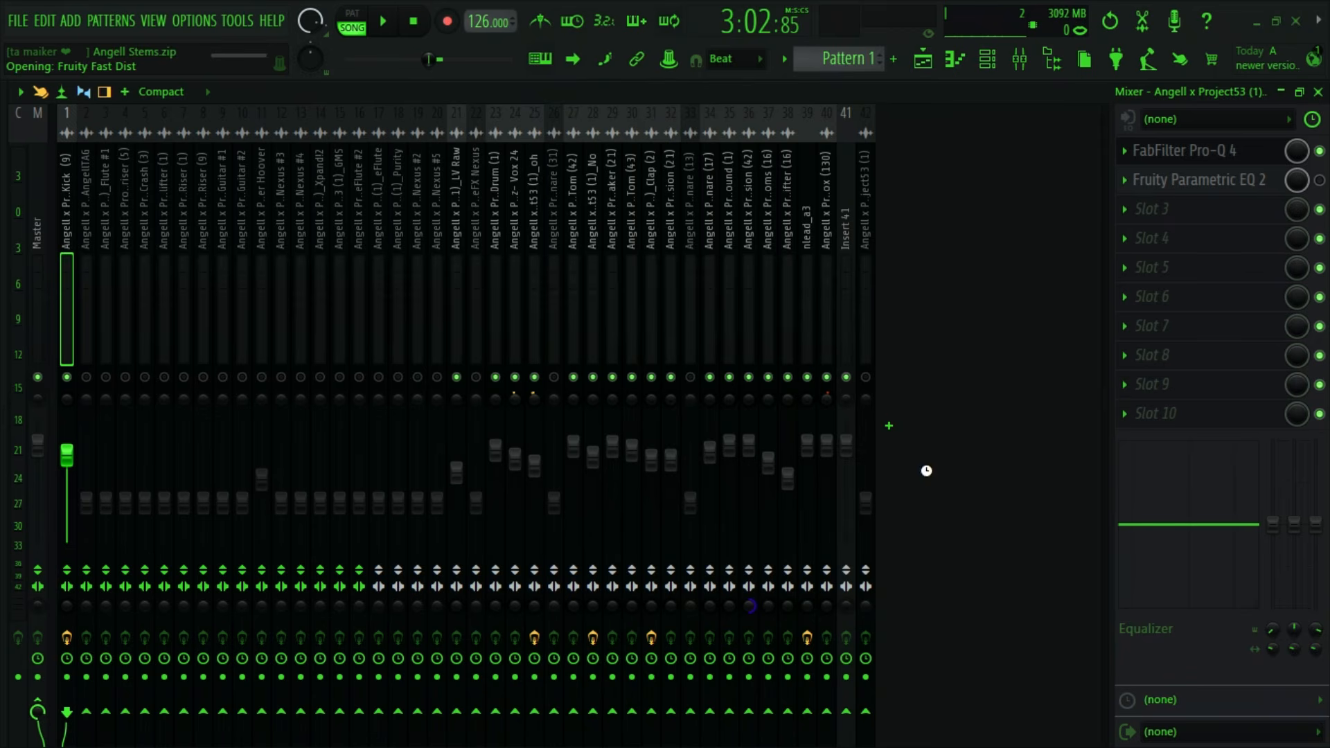
pyautogui.moveTo(385, 336); pyautogui.dragTo(508, 183)
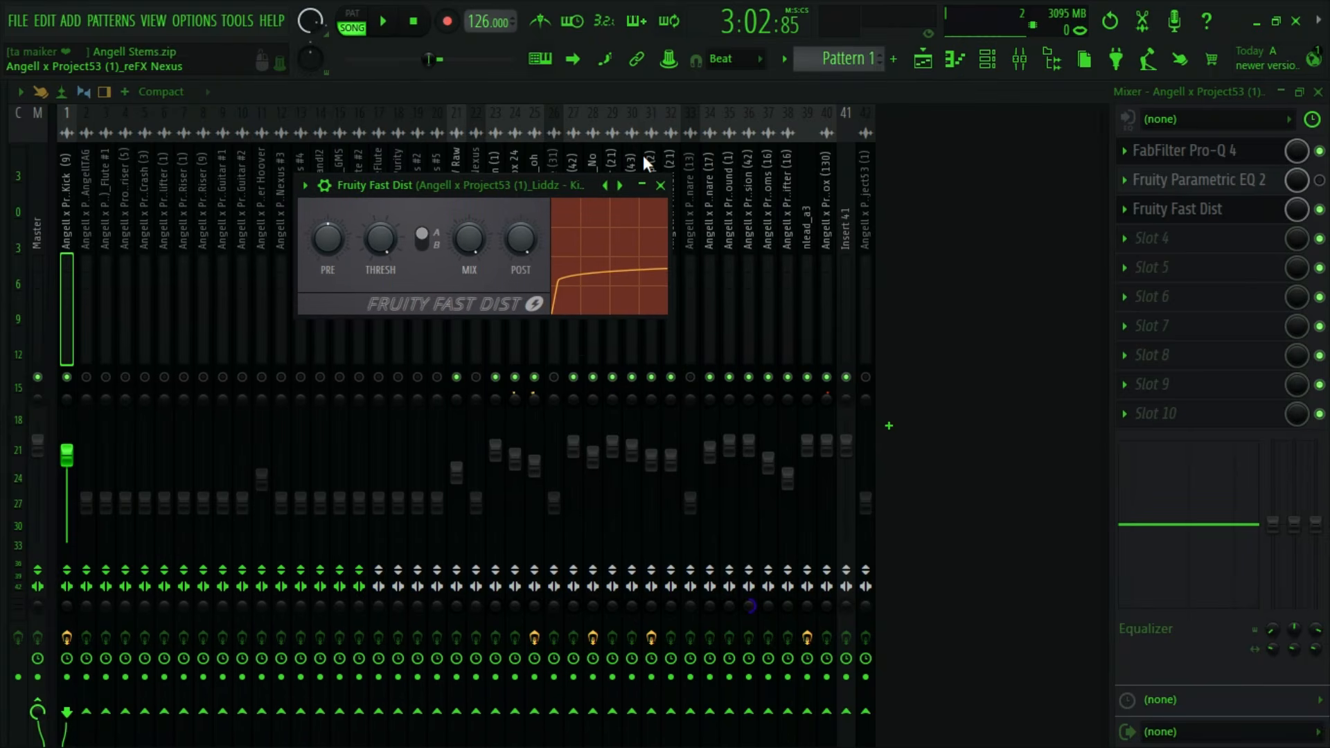
# - Audition the Kick (9) distortion during playback while turning up the Pre gain in Fruity Fast Dist
pyautogui.click(385, 22)
pyautogui.click(420, 25)
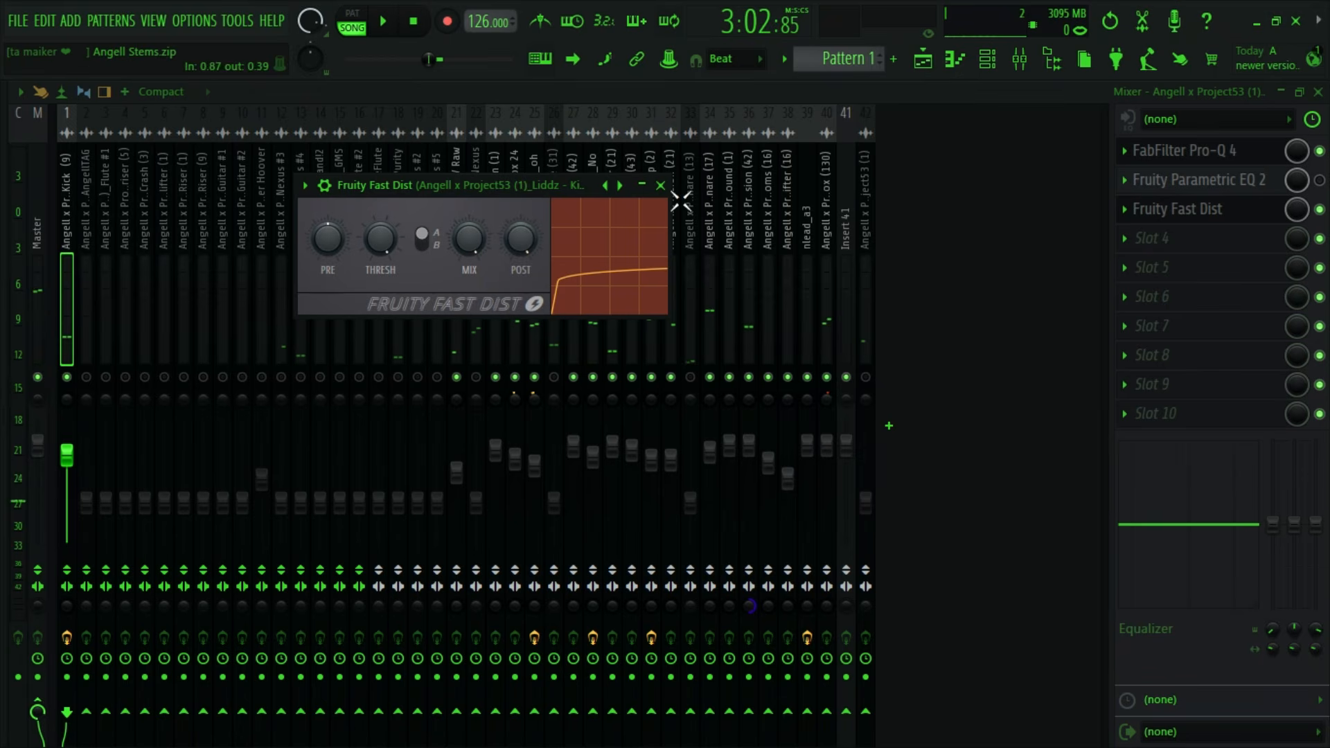
pyautogui.click(386, 22)
pyautogui.moveTo(388, 229); pyautogui.dragTo(512, 240)
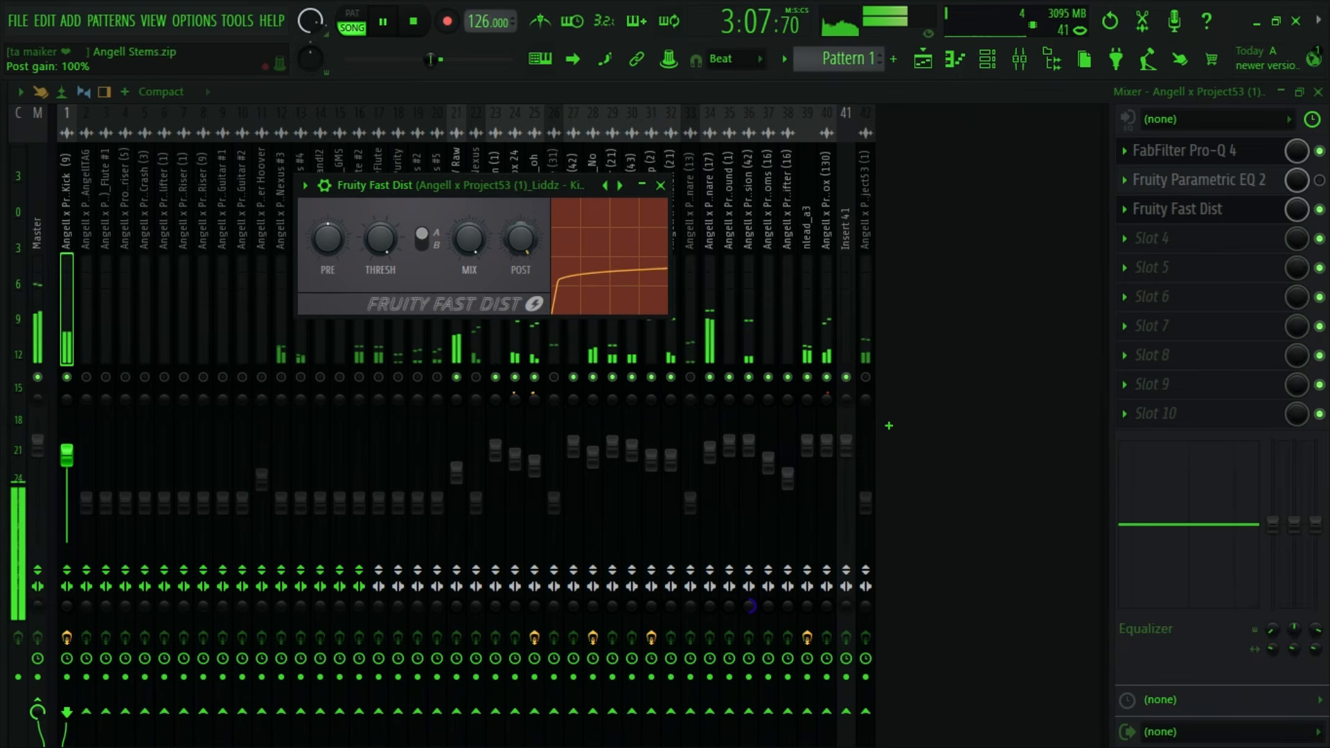
pyautogui.moveTo(331, 235); pyautogui.dragTo(331, 177)
pyautogui.moveTo(328, 239)
pyautogui.mouseDown()
pyautogui.moveTo(328, 304)
pyautogui.moveTo(328, 229)
pyautogui.mouseUp()
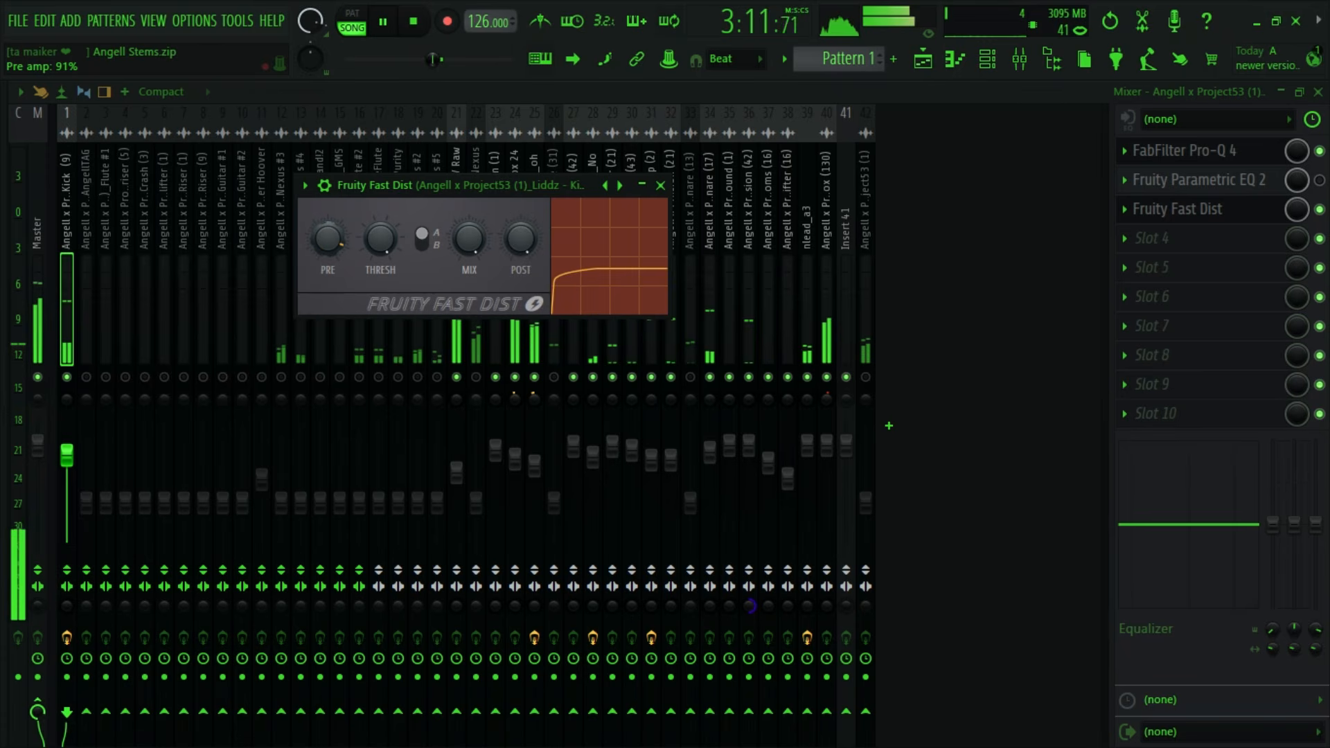
pyautogui.click(427, 25)
pyautogui.moveTo(522, 187); pyautogui.dragTo(528, 206)
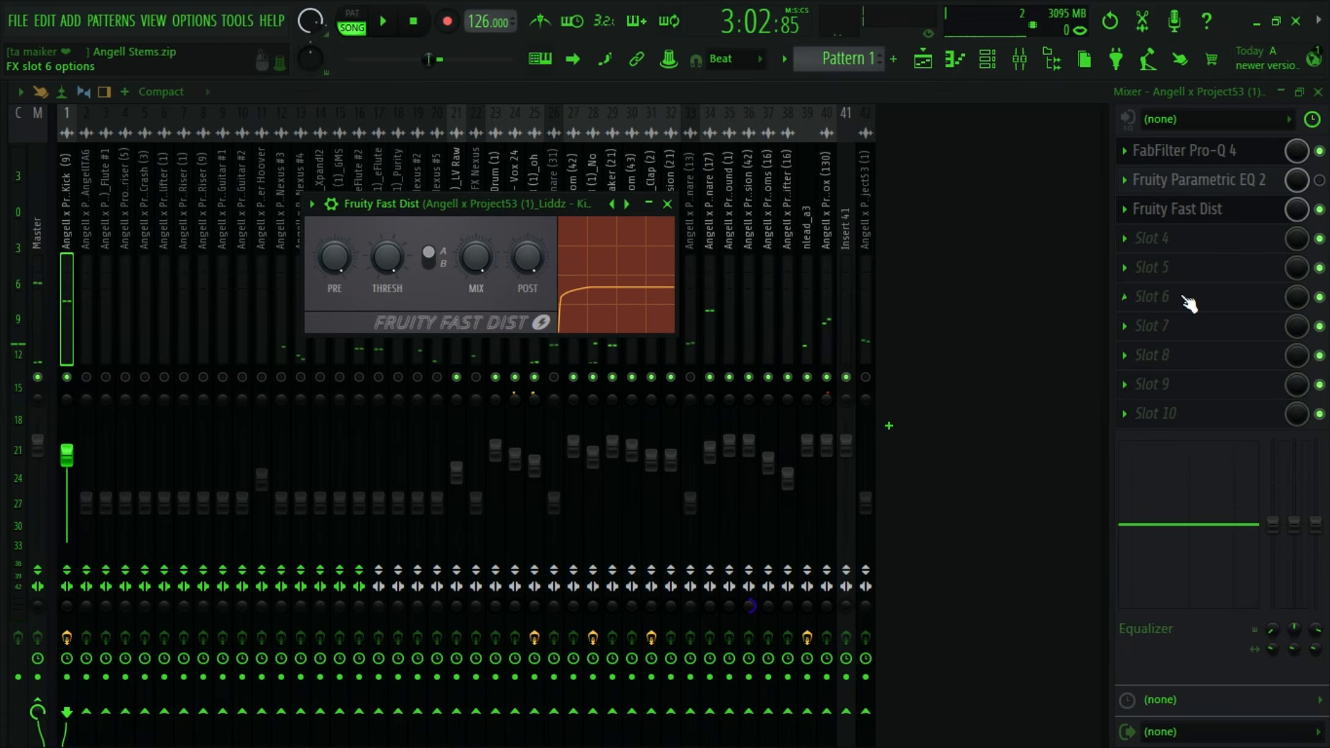
# - Delete Fruity Fast Dist from slot 3 of the Kick (9) mixer track
pyautogui.click(1125, 209)
pyautogui.click(1166, 109)
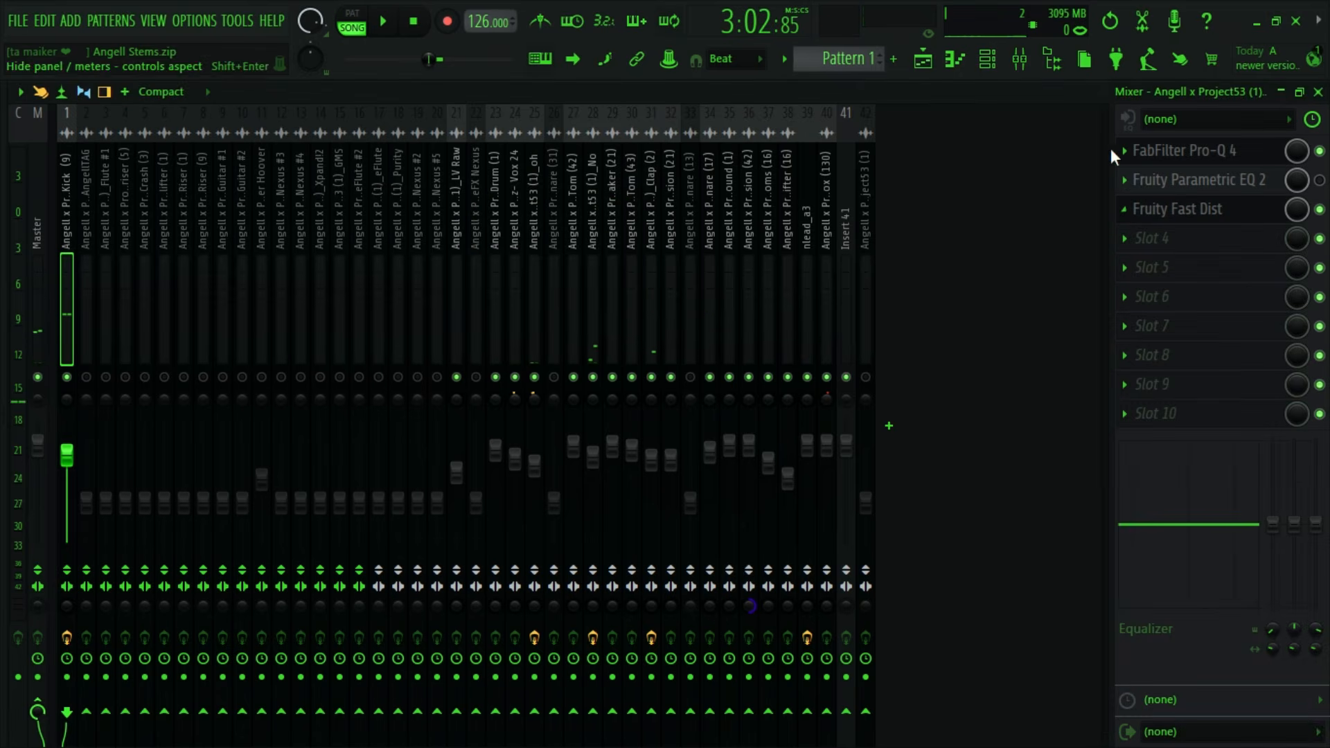
pyautogui.click(1131, 212)
pyautogui.click(1129, 222)
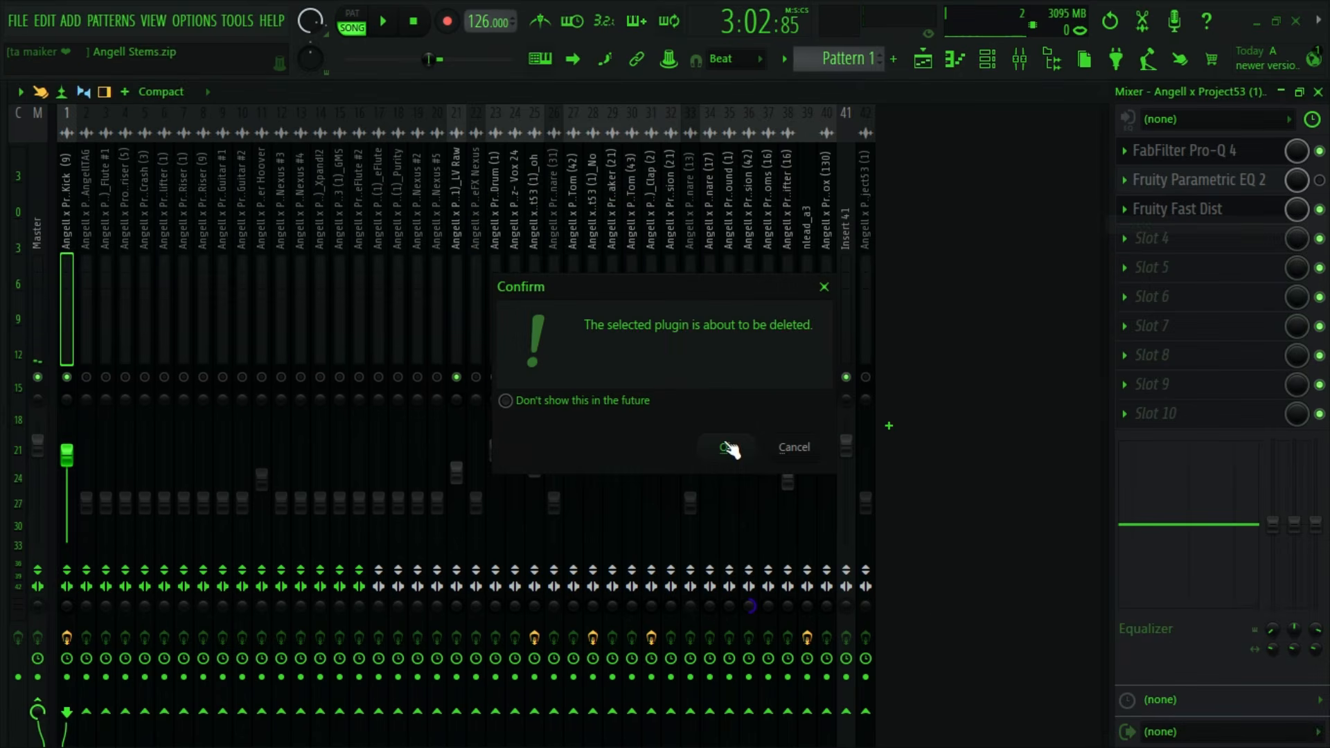
pyautogui.click(727, 445)
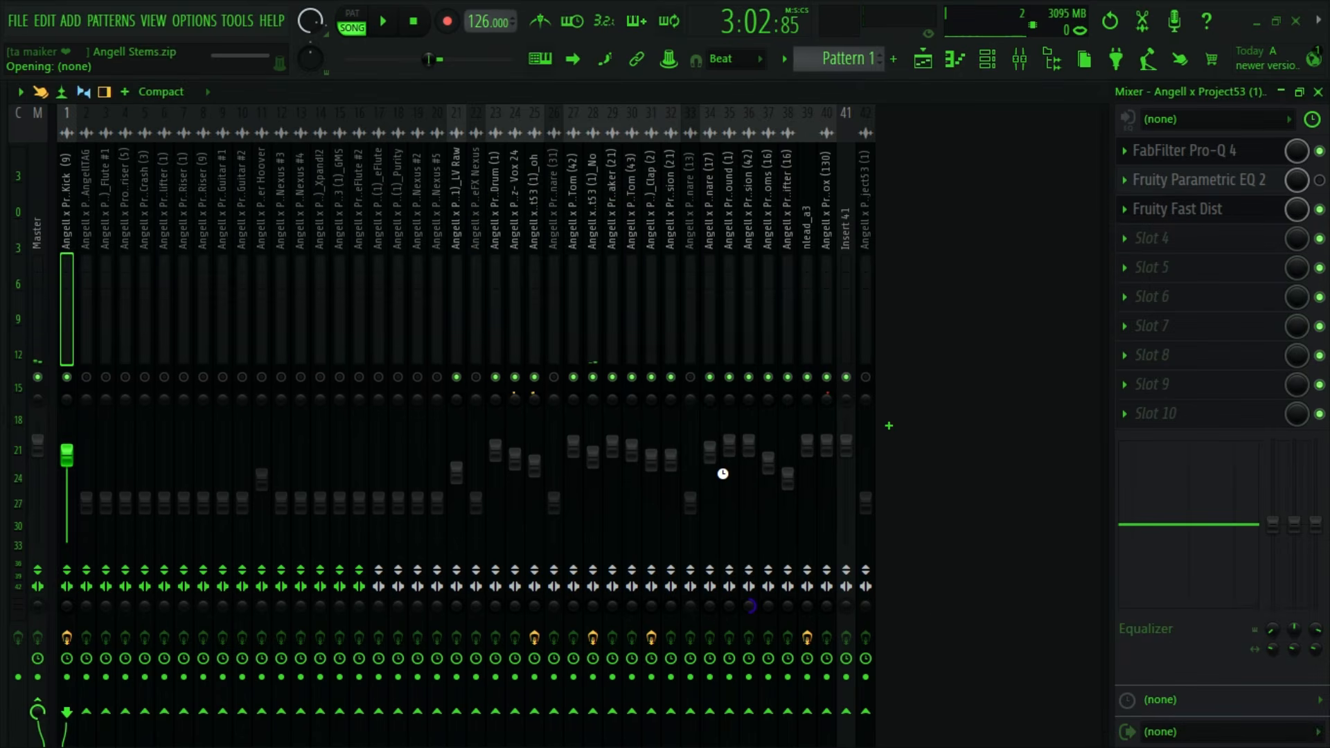
# - Locate the reFX Nexus stem on Track 22 of the playlist and select its channel
pyautogui.click(926, 66)
pyautogui.scroll(-12, 769, 362)
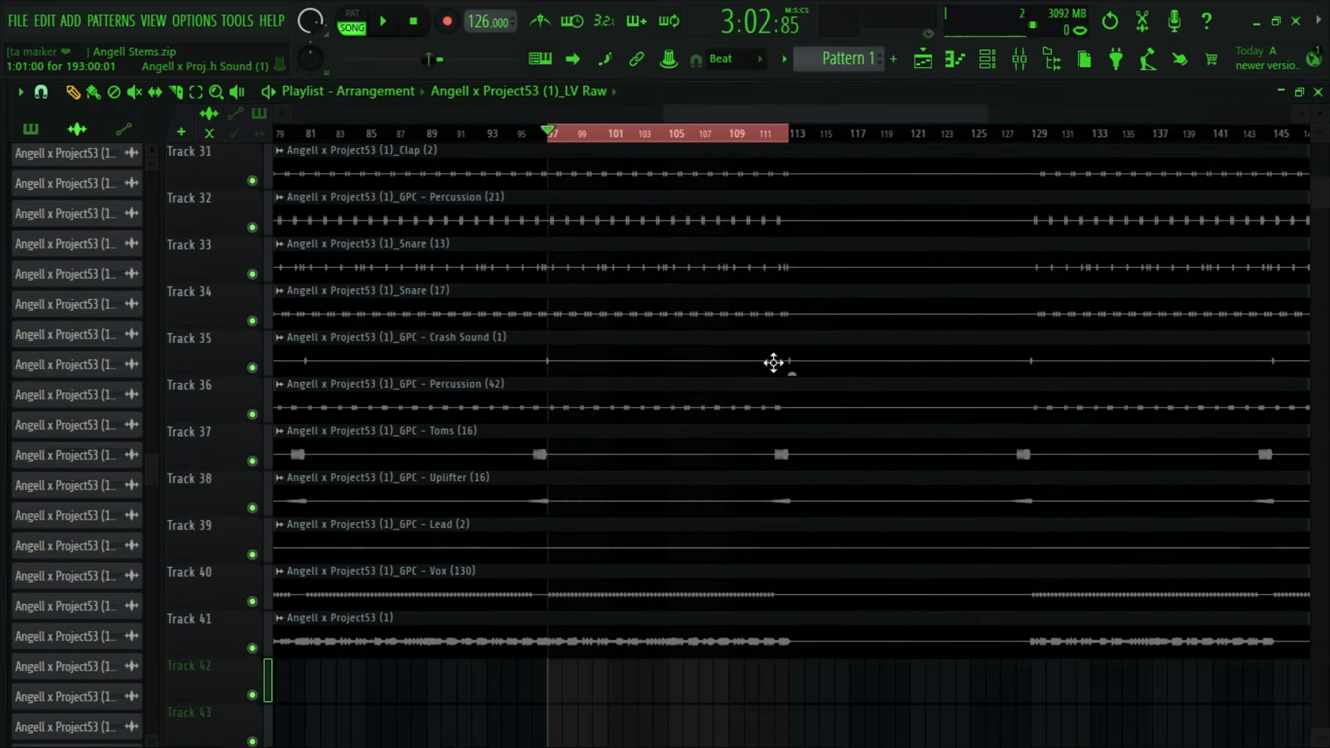
pyautogui.scroll(-10, 774, 362)
pyautogui.scroll(12, 749, 400)
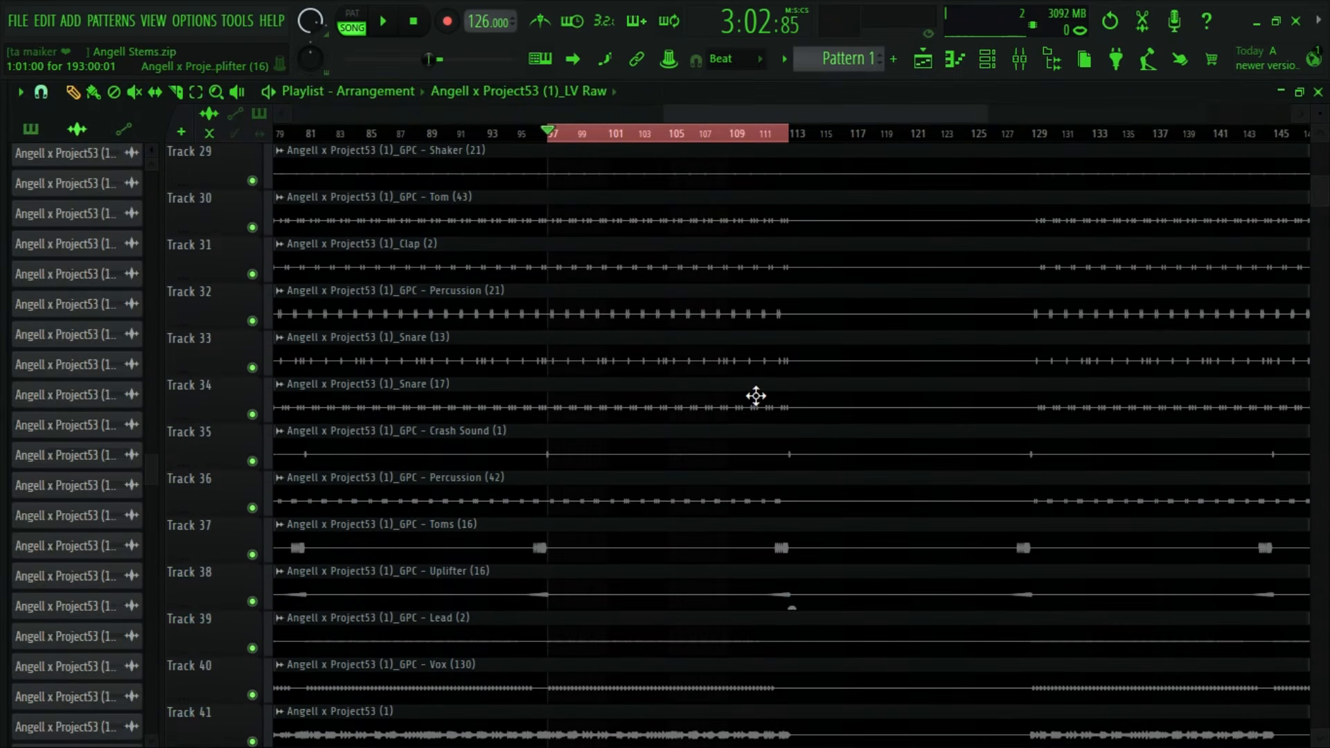
pyautogui.scroll(14, 756, 396)
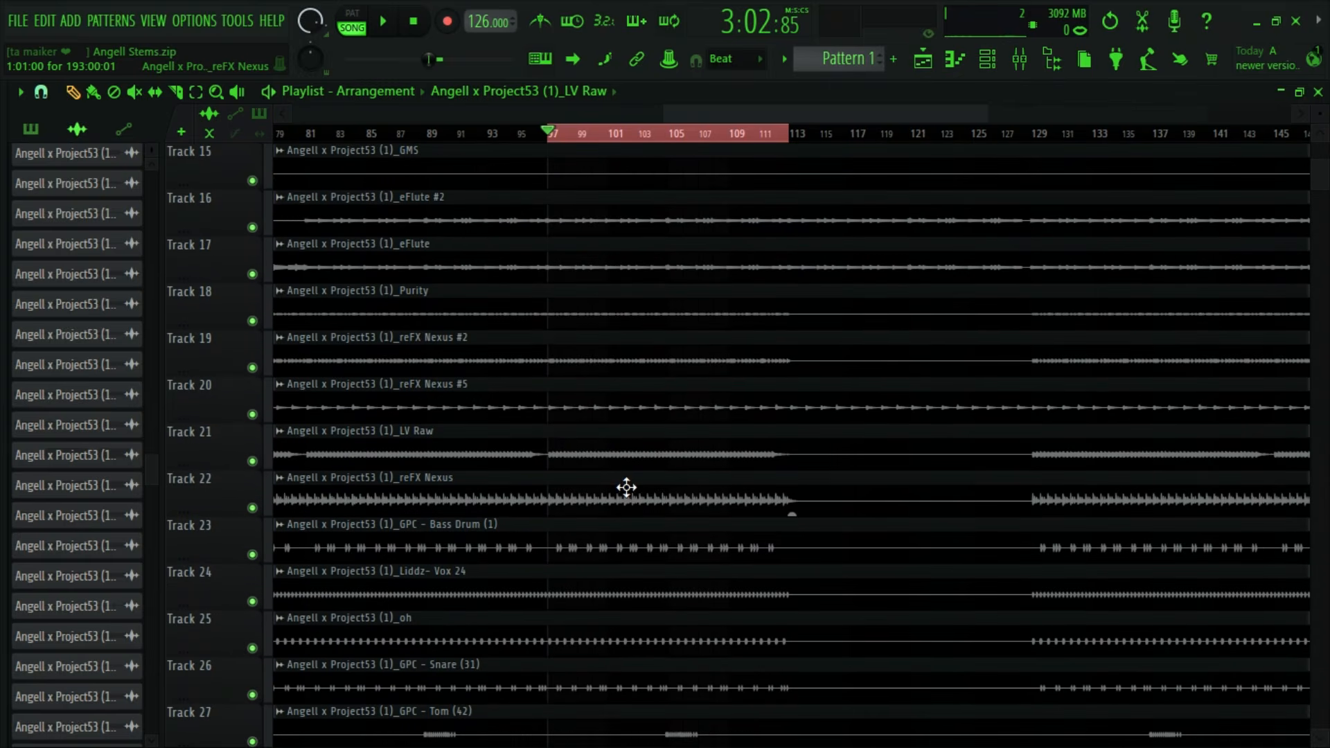
pyautogui.doubleClick(626, 488)
pyautogui.click(581, 208)
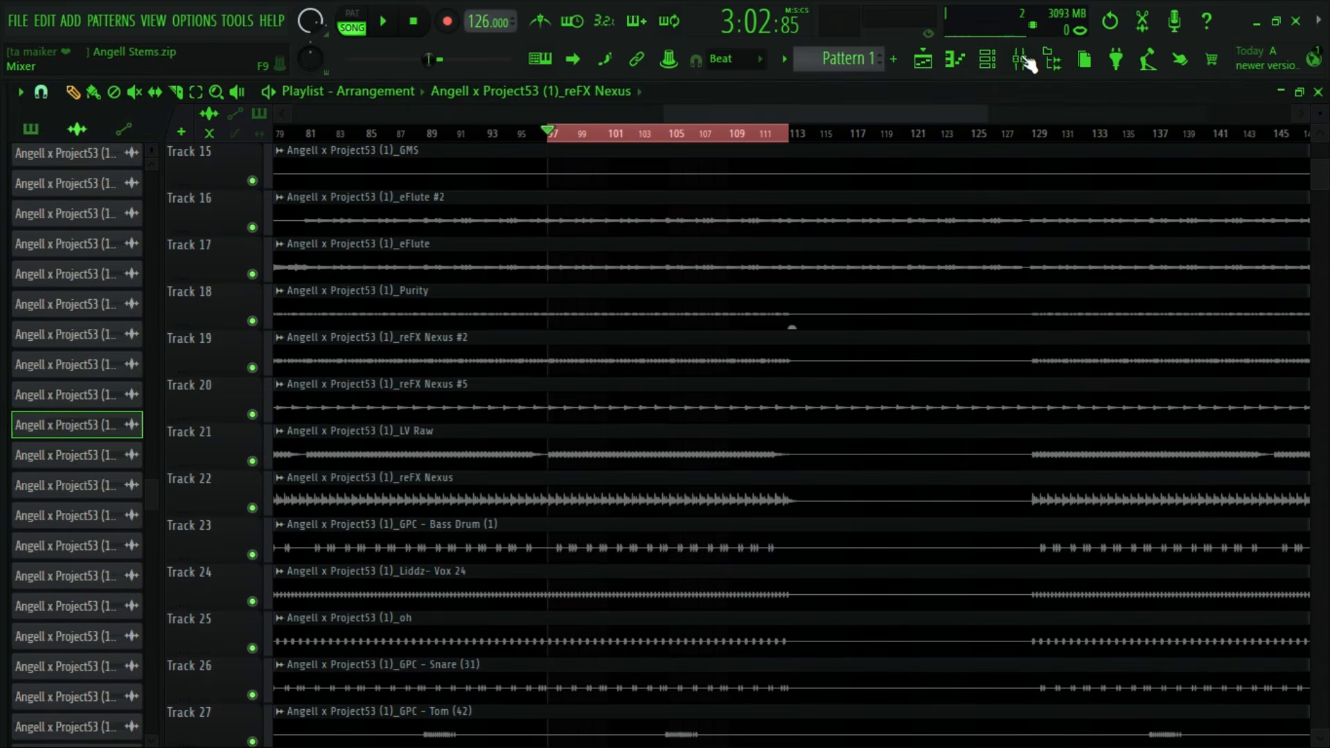
# - Unmute the reFX Nexus mixer track (insert 22) and raise its volume while auditioning it in the mix
pyautogui.click(1019, 59)
pyautogui.press('space')
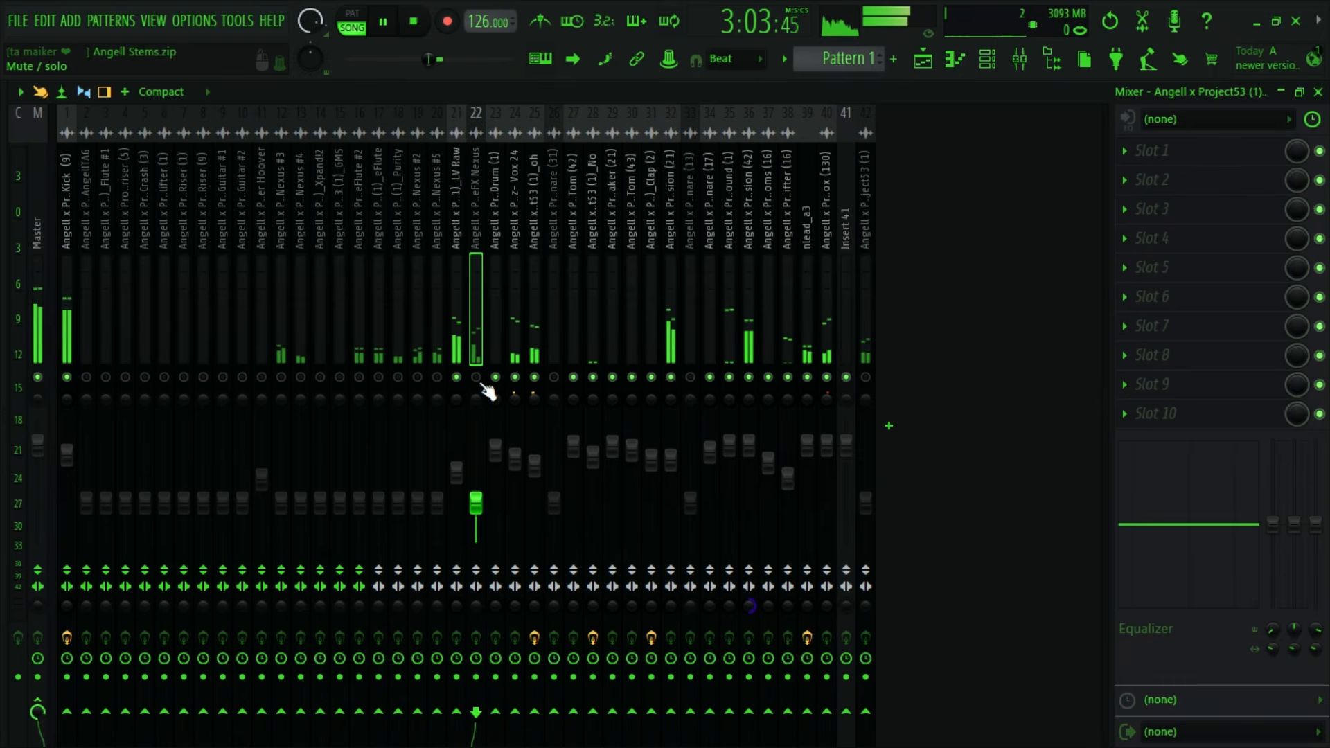
pyautogui.moveTo(476, 504); pyautogui.dragTo(476, 463)
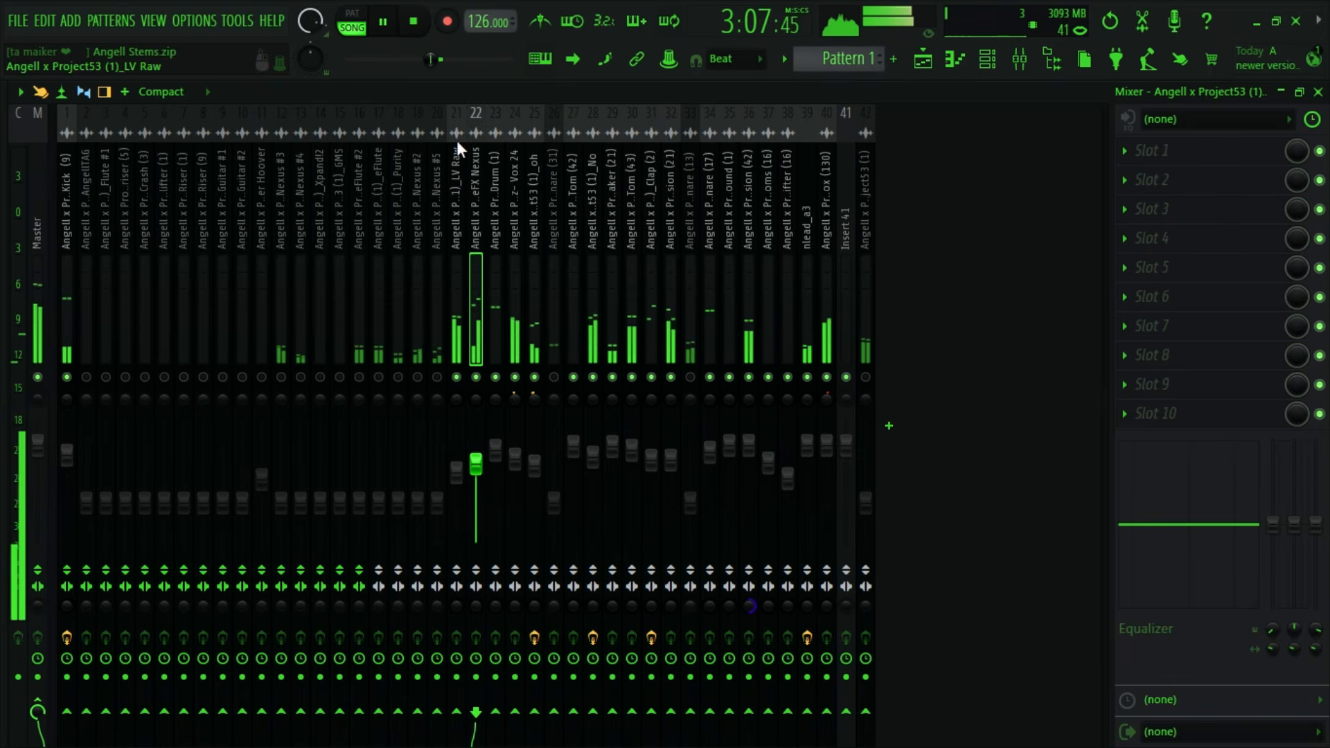
pyautogui.press('space')
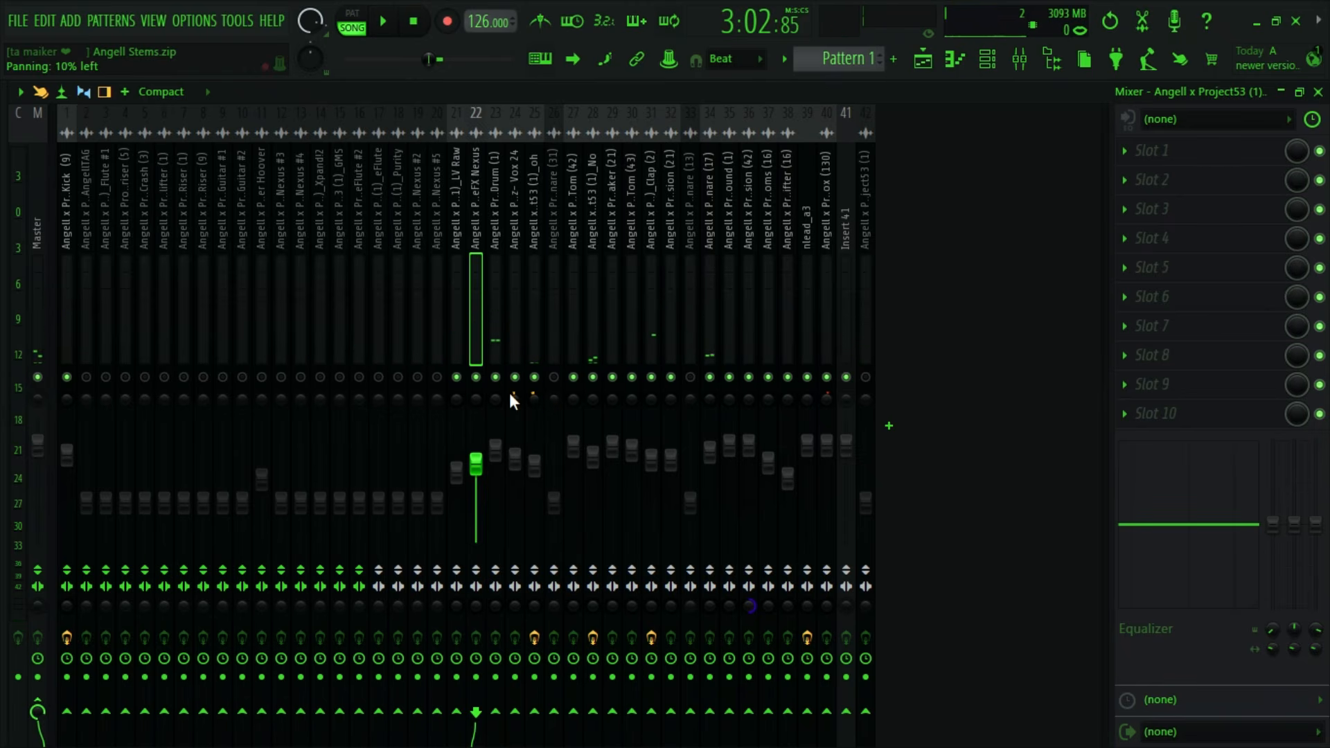
# - Add FabFilter Pro-Q 4 to slot 1 of the reFX Nexus mixer track
pyautogui.click(1134, 156)
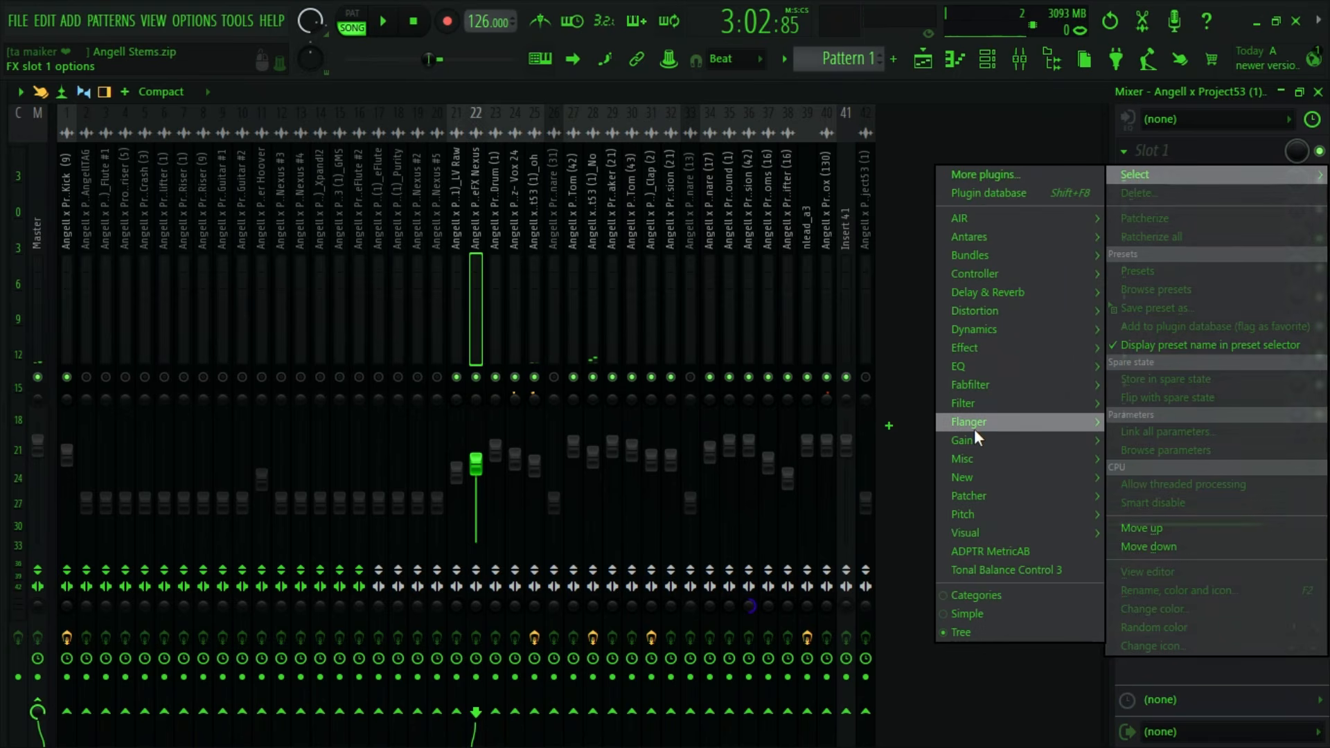
pyautogui.moveTo(987, 366)
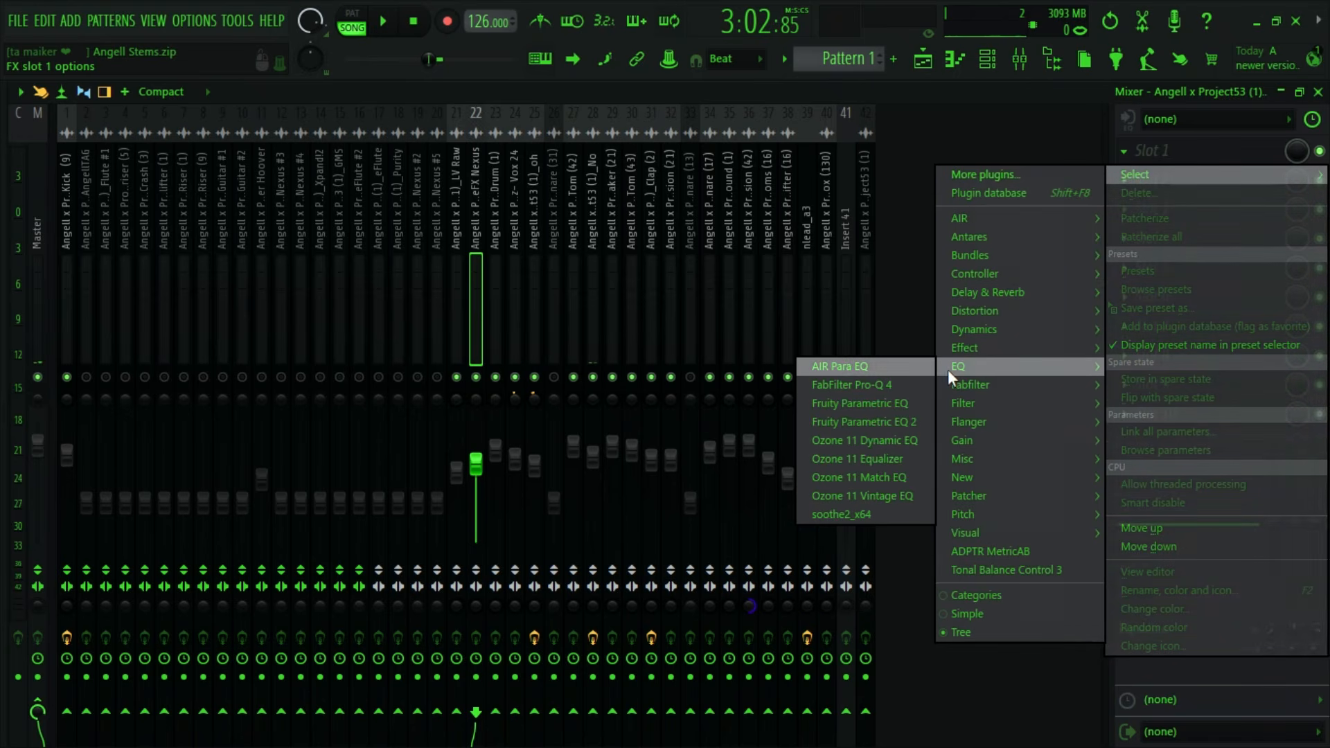
pyautogui.click(924, 384)
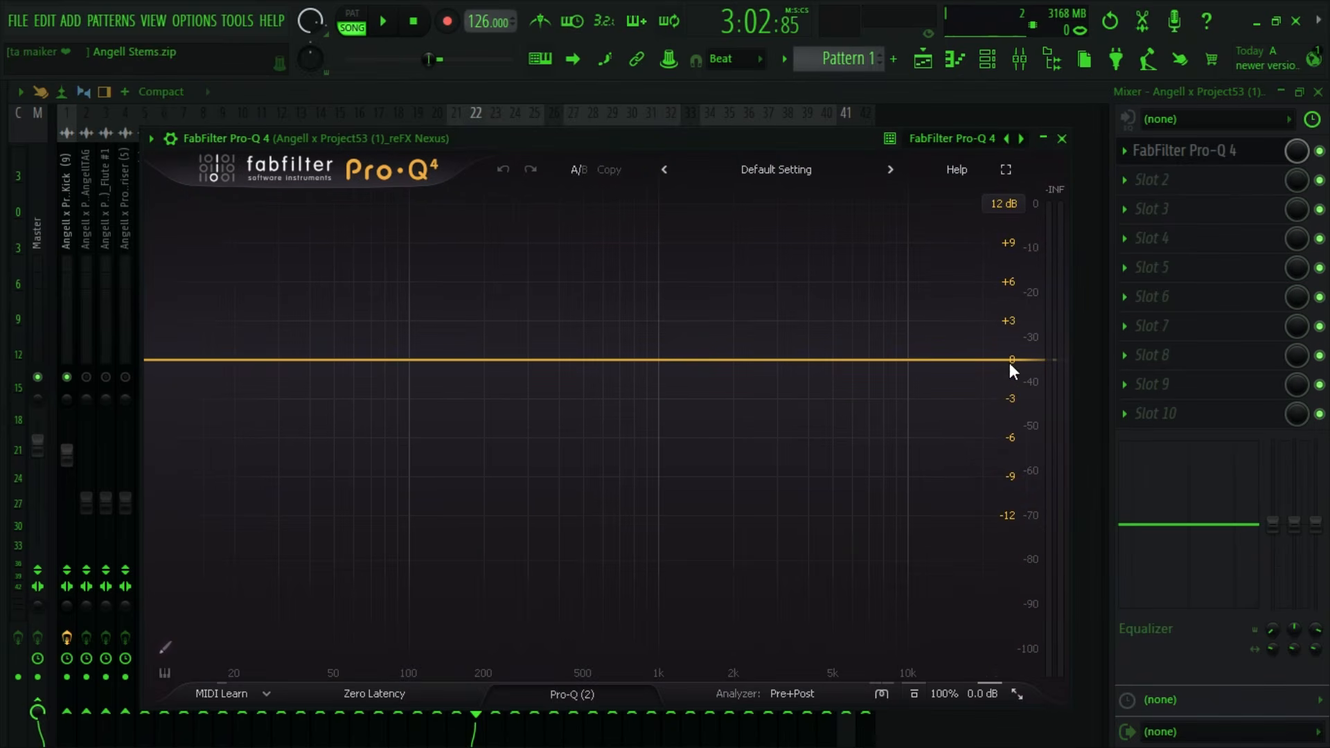
# - Try a 30 dB/oct high cut swept down to about 638 Hz on reFX Nexus, and remove the band
pyautogui.moveTo(1008, 363); pyautogui.dragTo(969, 423)
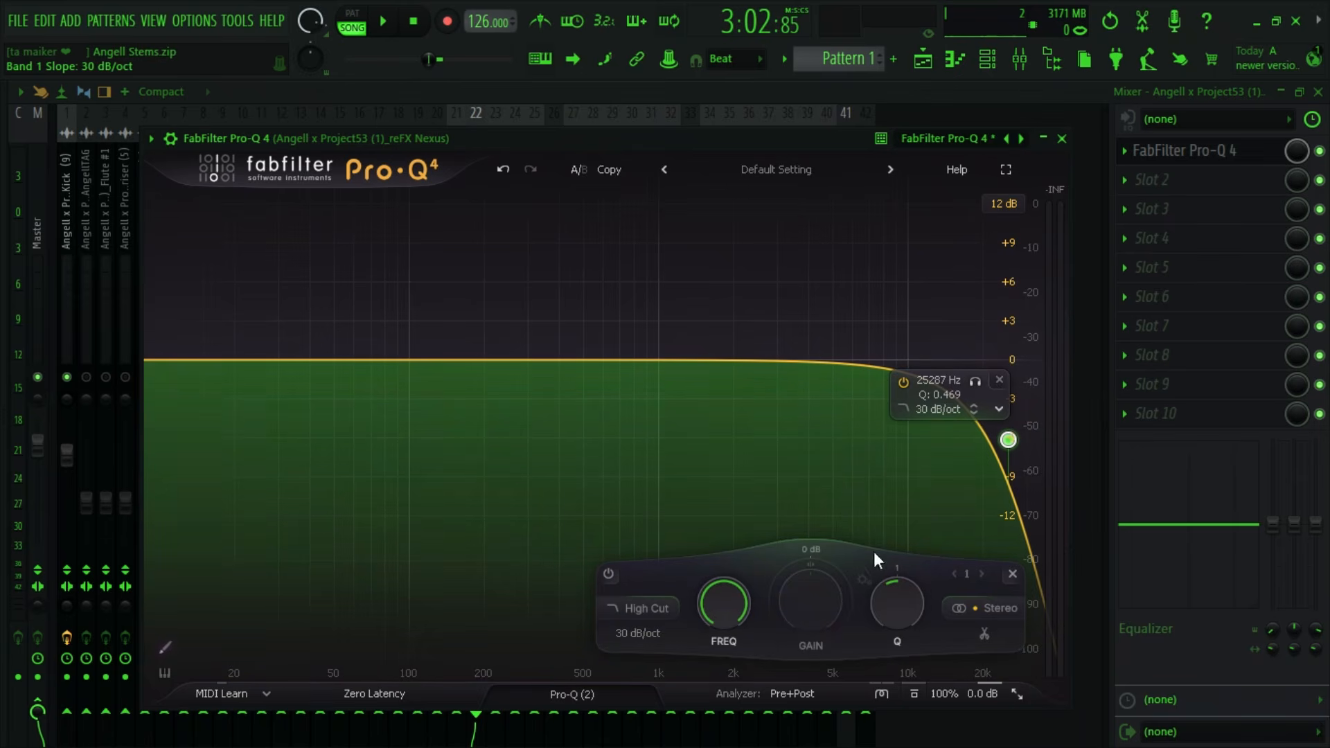
pyautogui.moveTo(718, 608); pyautogui.dragTo(717, 675)
pyautogui.moveTo(657, 380)
pyautogui.mouseDown()
pyautogui.moveTo(418, 381)
pyautogui.moveTo(938, 381)
pyautogui.moveTo(385, 394)
pyautogui.moveTo(635, 381)
pyautogui.mouseUp()
pyautogui.press('space')
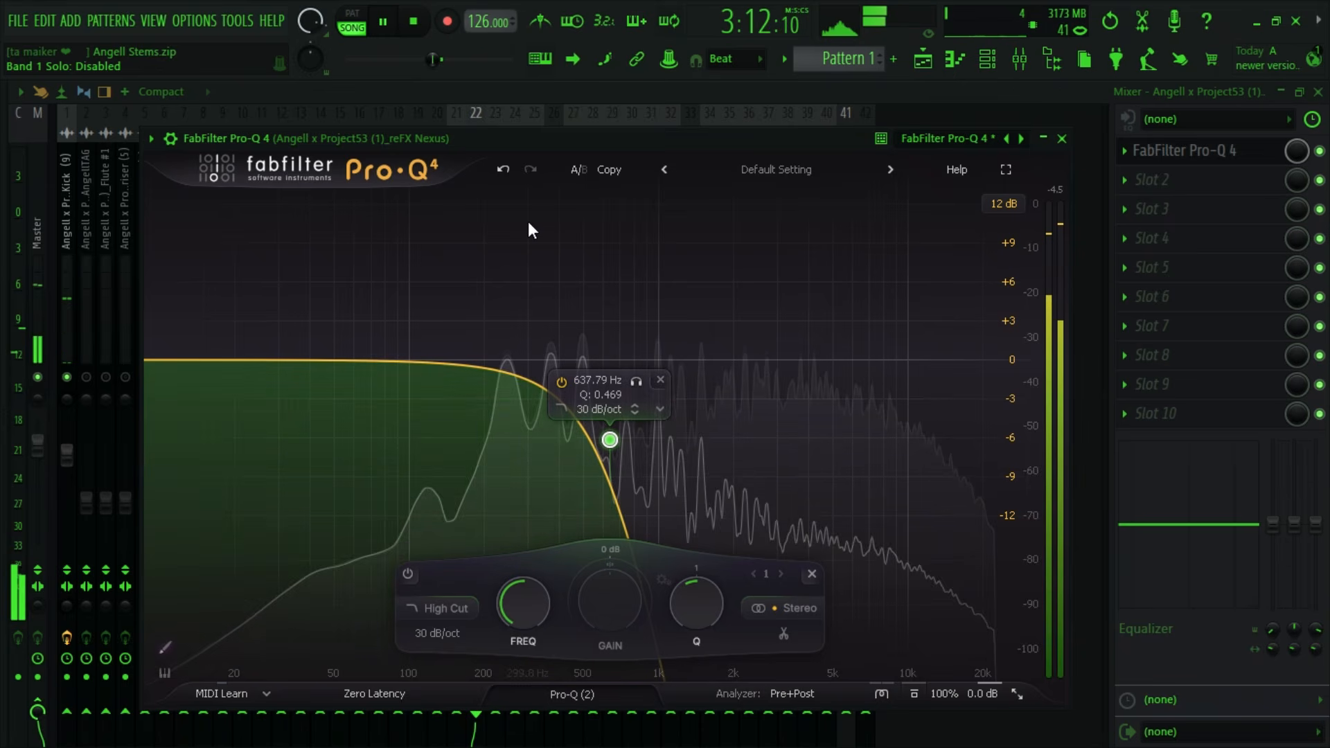
pyautogui.press('space')
pyautogui.click(660, 380)
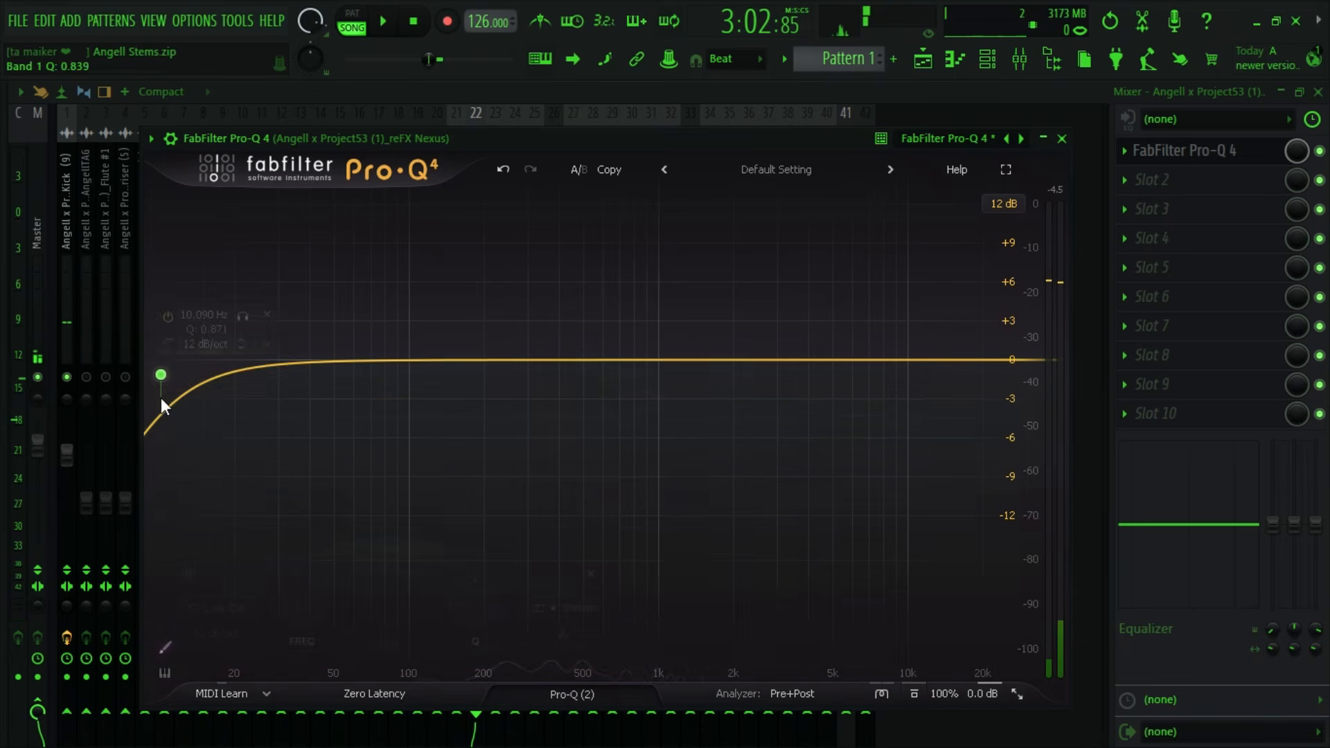
# - Add a 36 dB/oct low cut at about 237 Hz to reFX Nexus, sweeping it with band solo
pyautogui.click(173, 438)
pyautogui.scroll(4, 201, 413)
pyautogui.moveTo(243, 379); pyautogui.dragTo(580, 367)
pyautogui.press('space')
pyautogui.press('space')
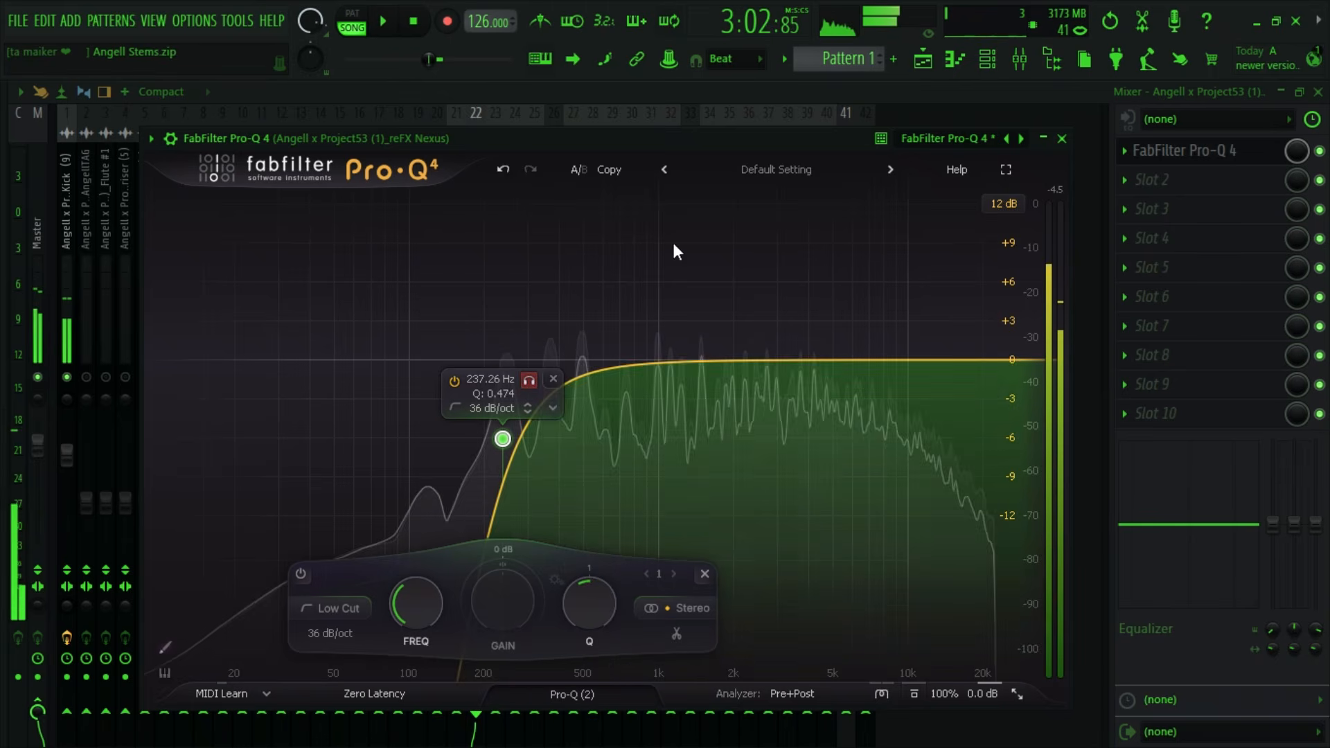
# - Solo the reFX Nexus stem on Track 22 in the playlist and reopen its Pro-Q 4
pyautogui.click(953, 63)
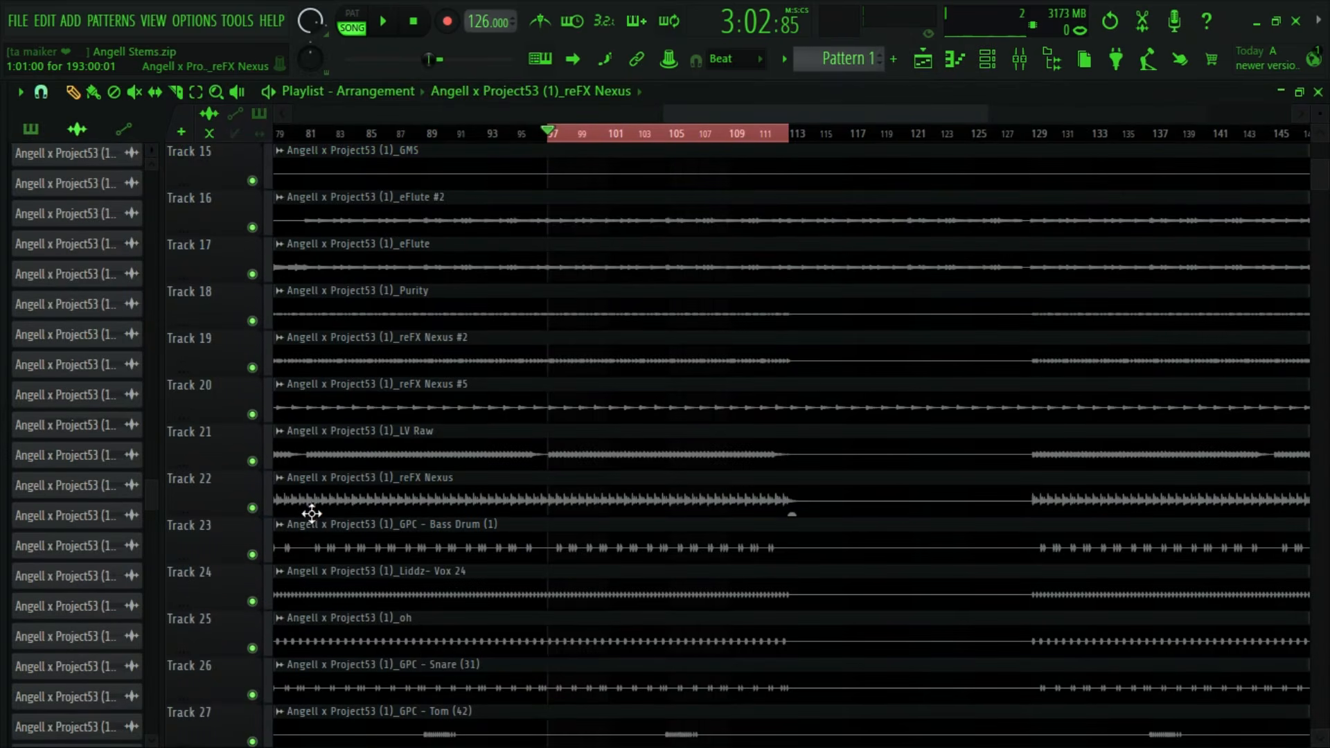
pyautogui.rightClick(257, 509)
pyautogui.click(1018, 64)
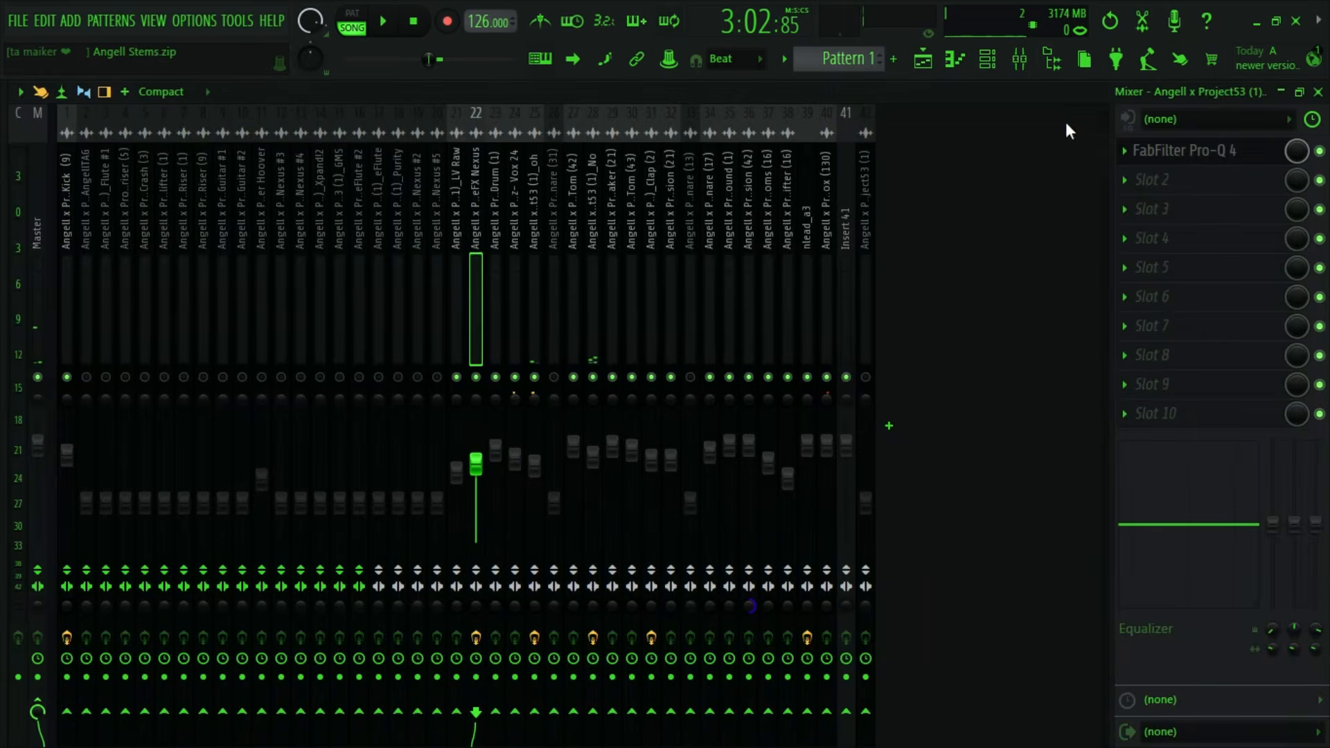
pyautogui.click(1185, 151)
pyautogui.click(1185, 151)
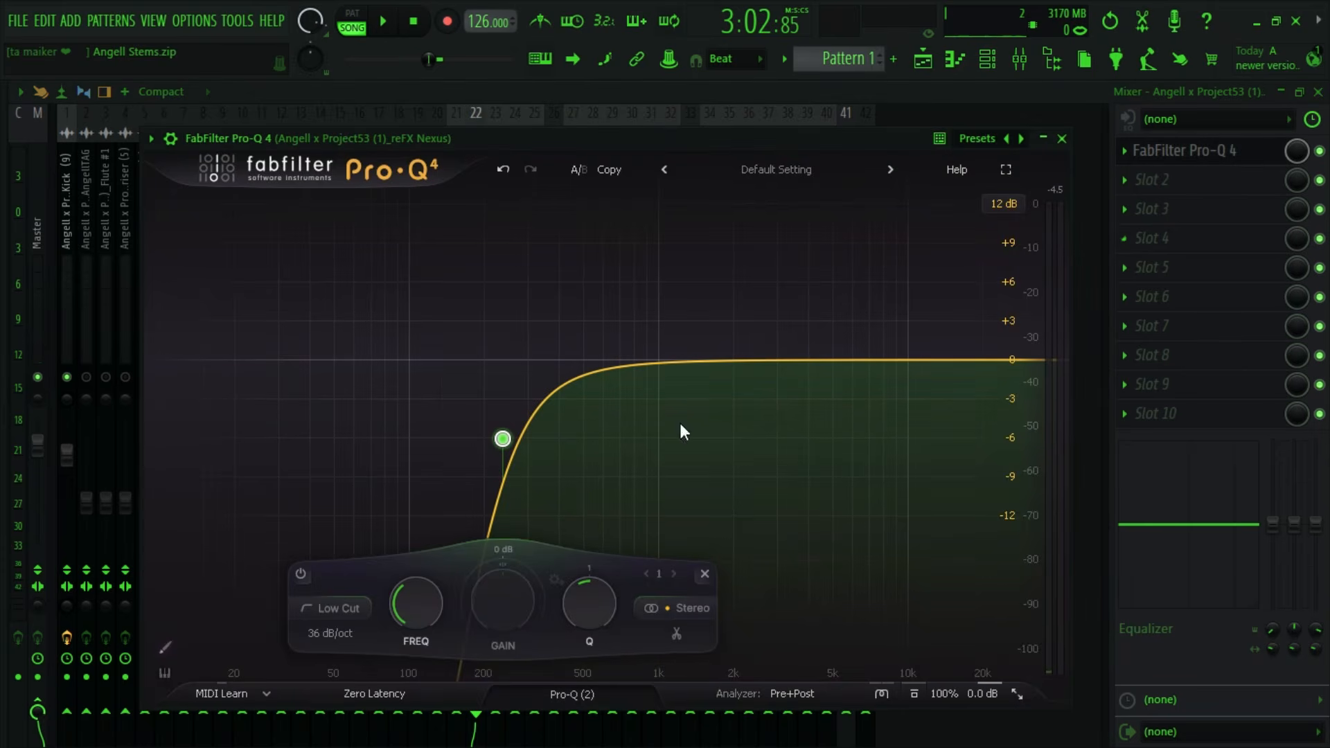
# - Sweep the reFX Nexus low cut with band solo during playback, settling at about 157 Hz
pyautogui.press('space')
pyautogui.moveTo(538, 384); pyautogui.dragTo(455, 378)
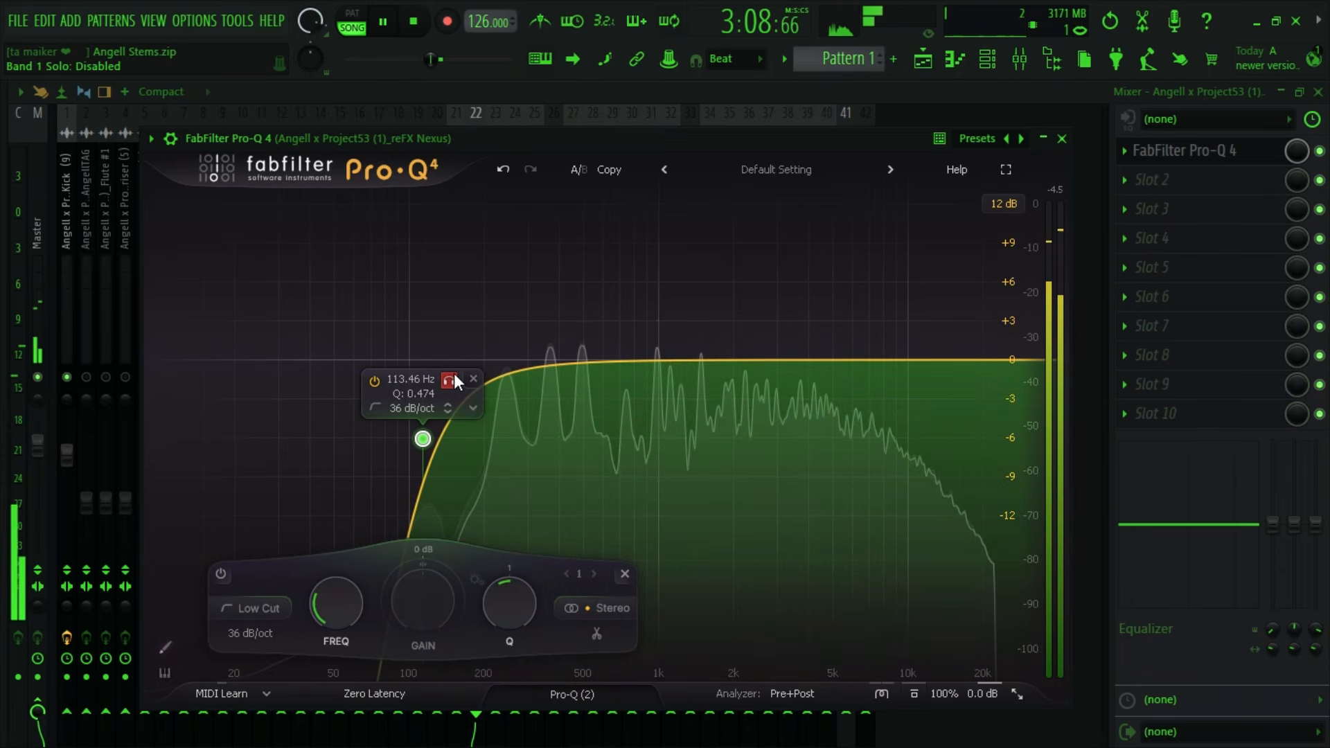
pyautogui.press('space')
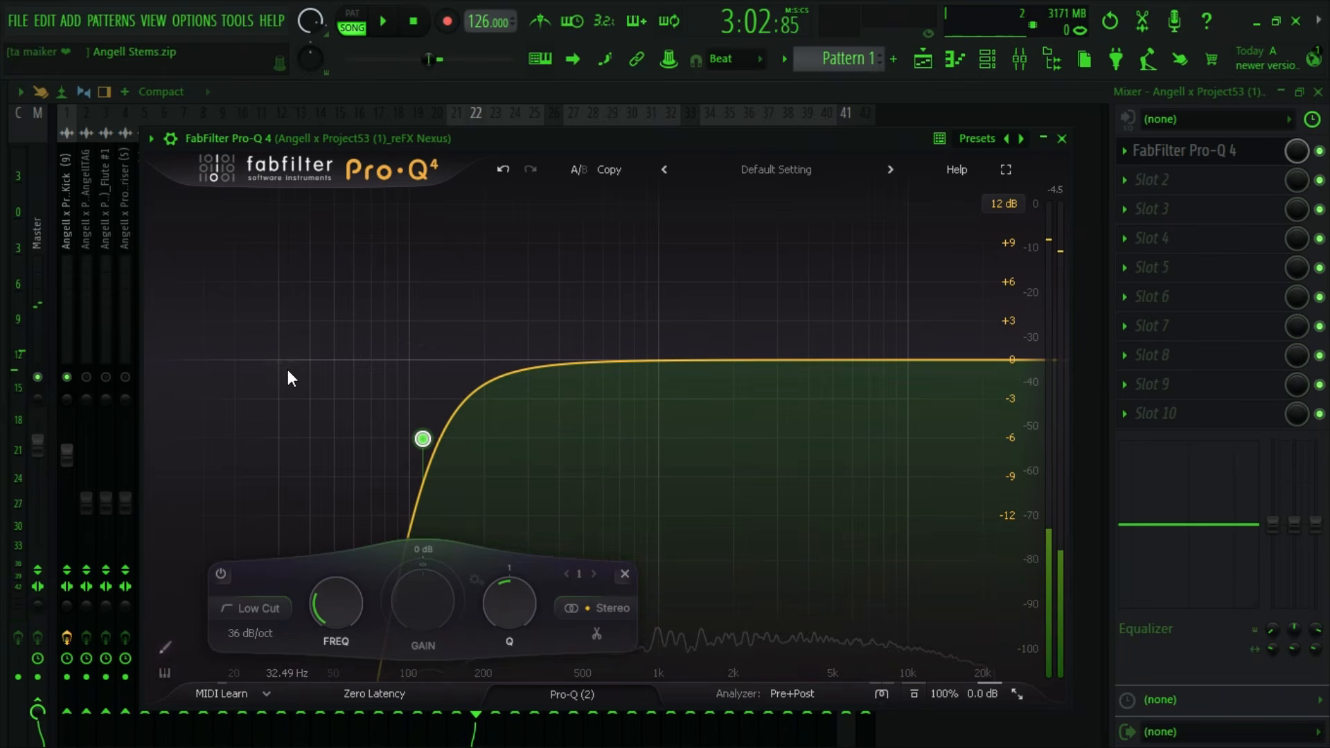
pyautogui.moveTo(447, 385)
pyautogui.press('space')
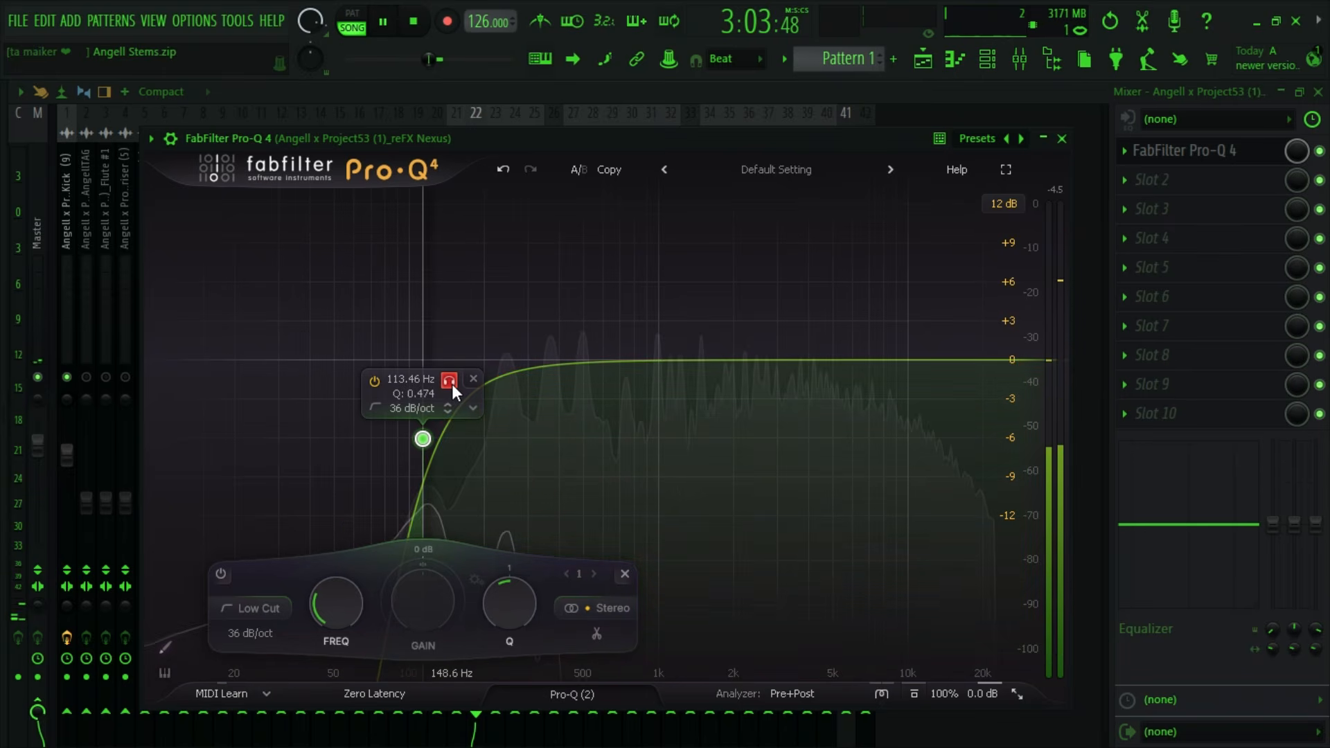
pyautogui.moveTo(451, 384); pyautogui.dragTo(482, 383)
pyautogui.press('space')
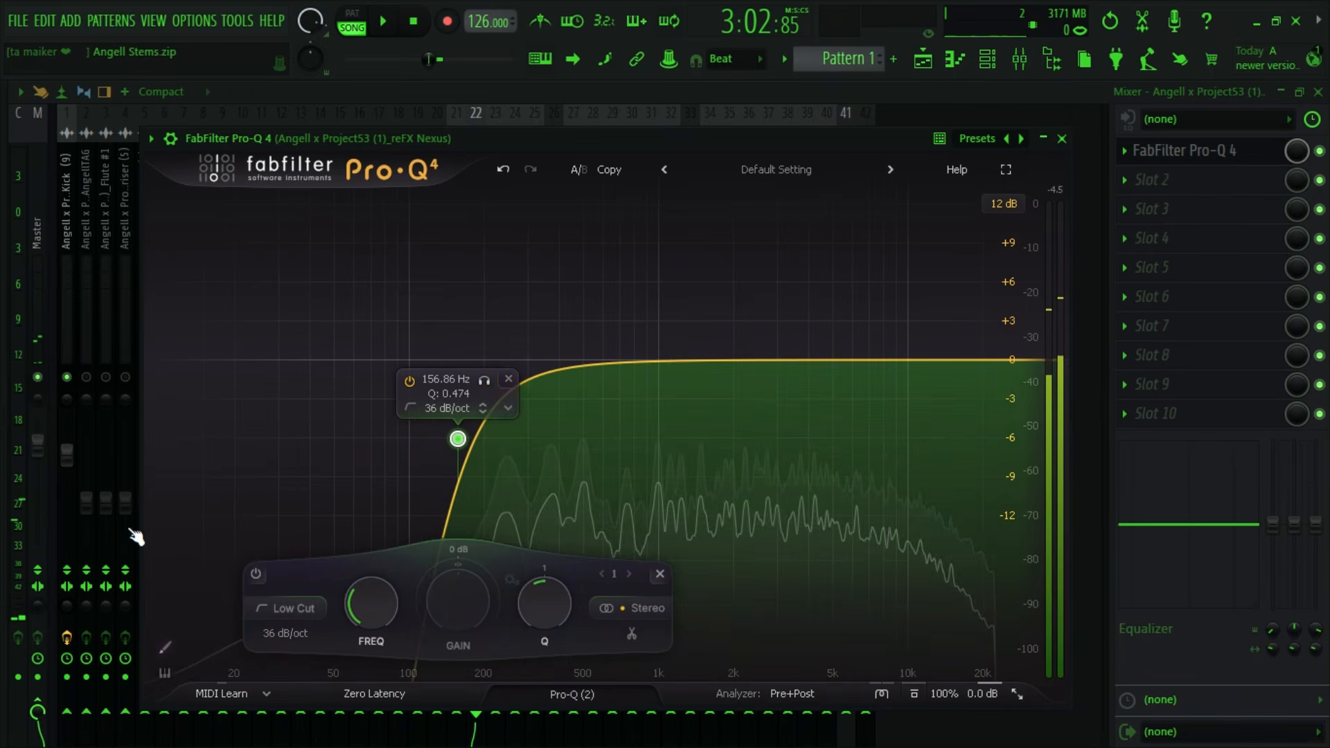
# - Audition reFX Nexus and steepen its low cut slope to 48 dB/oct after trying 96 dB/oct
pyautogui.press('space')
pyautogui.press('space')
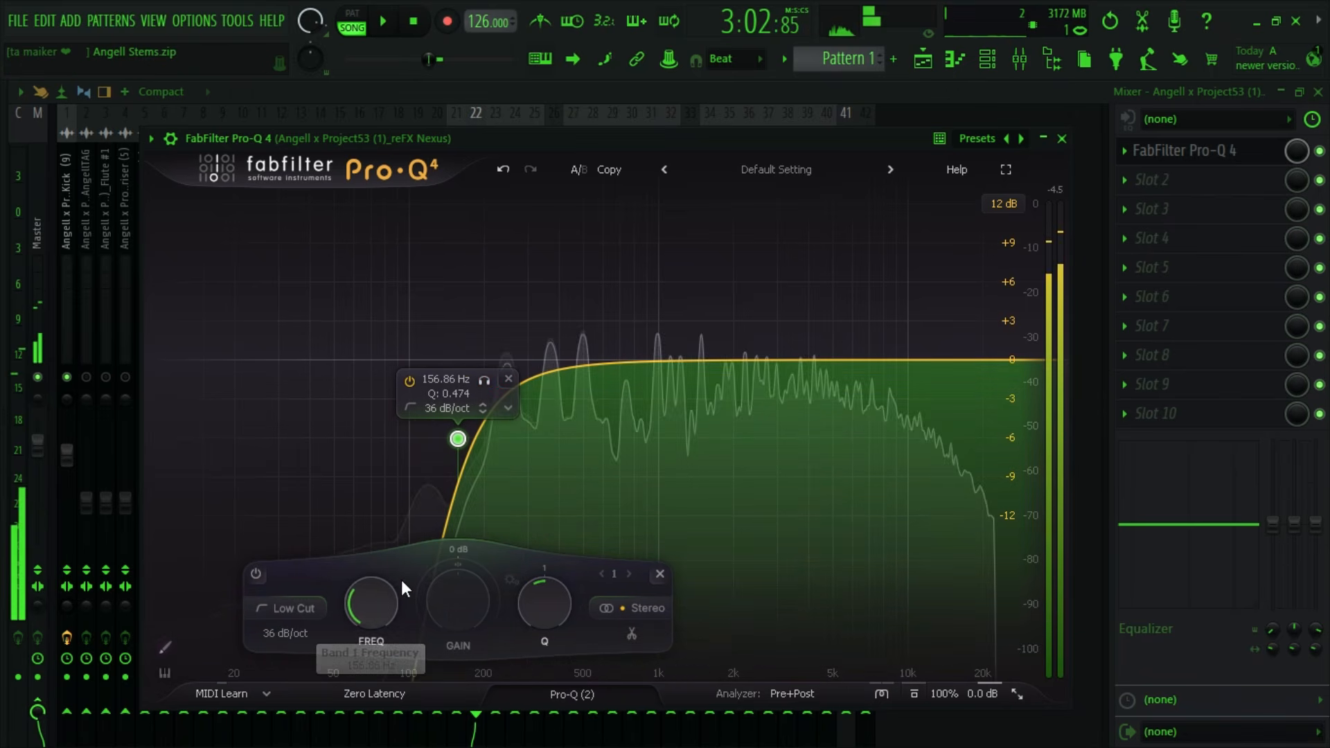
pyautogui.scroll(3, 488, 464)
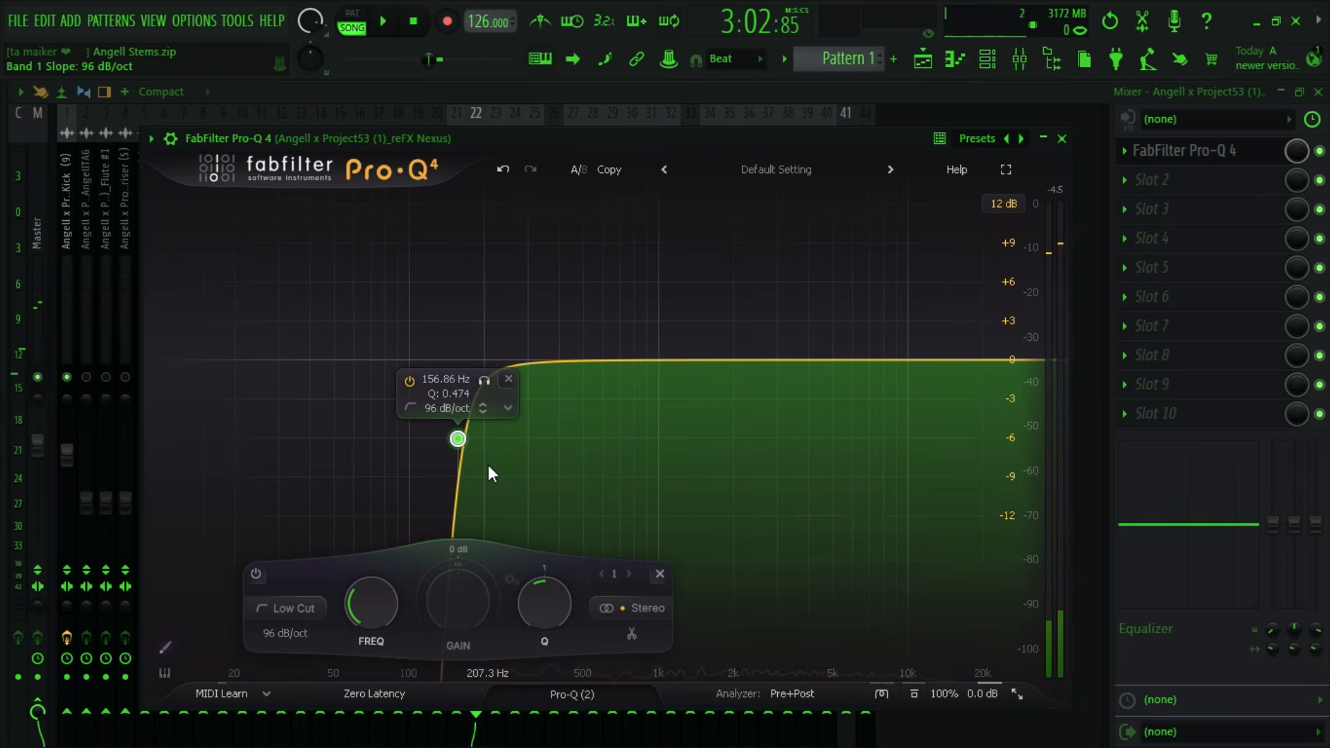
pyautogui.scroll(-2, 488, 464)
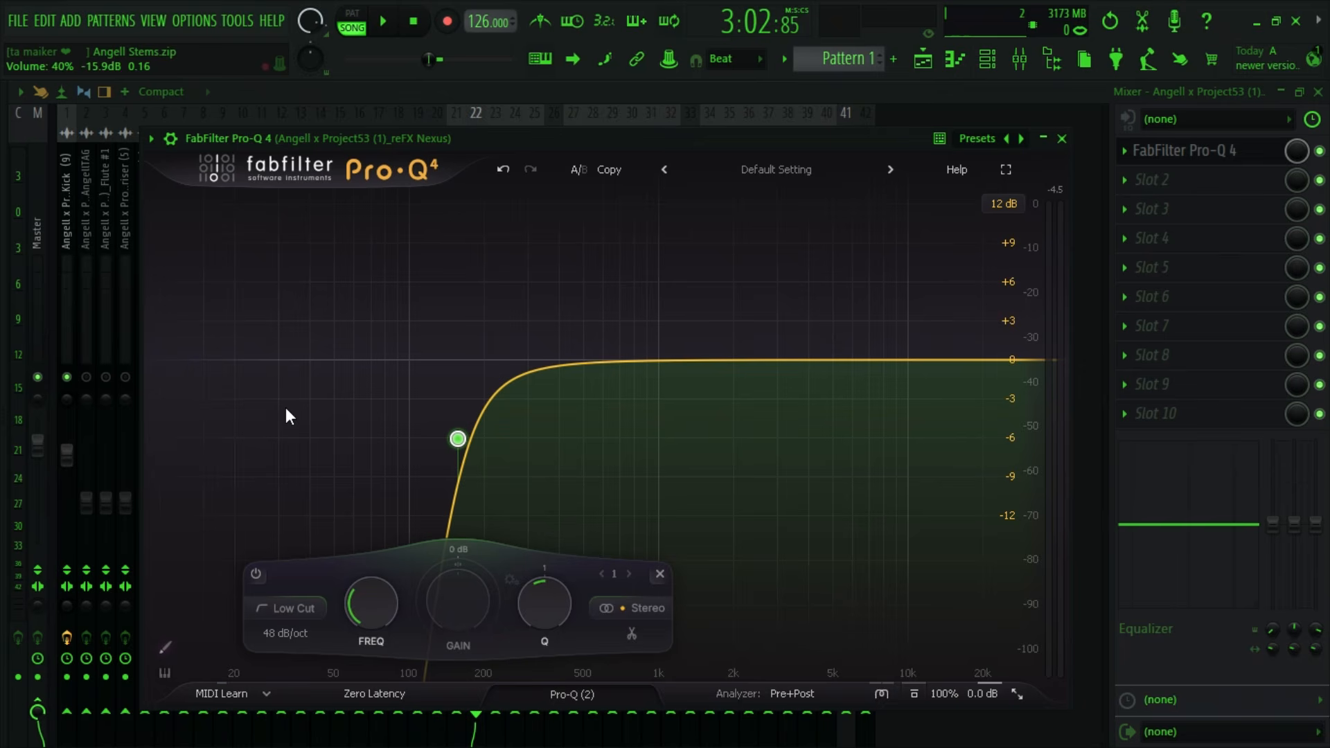
# - Raise the reFX Nexus low cut to 233.58 Hz during playback and unsolo Track 22 in the playlist
pyautogui.click(383, 28)
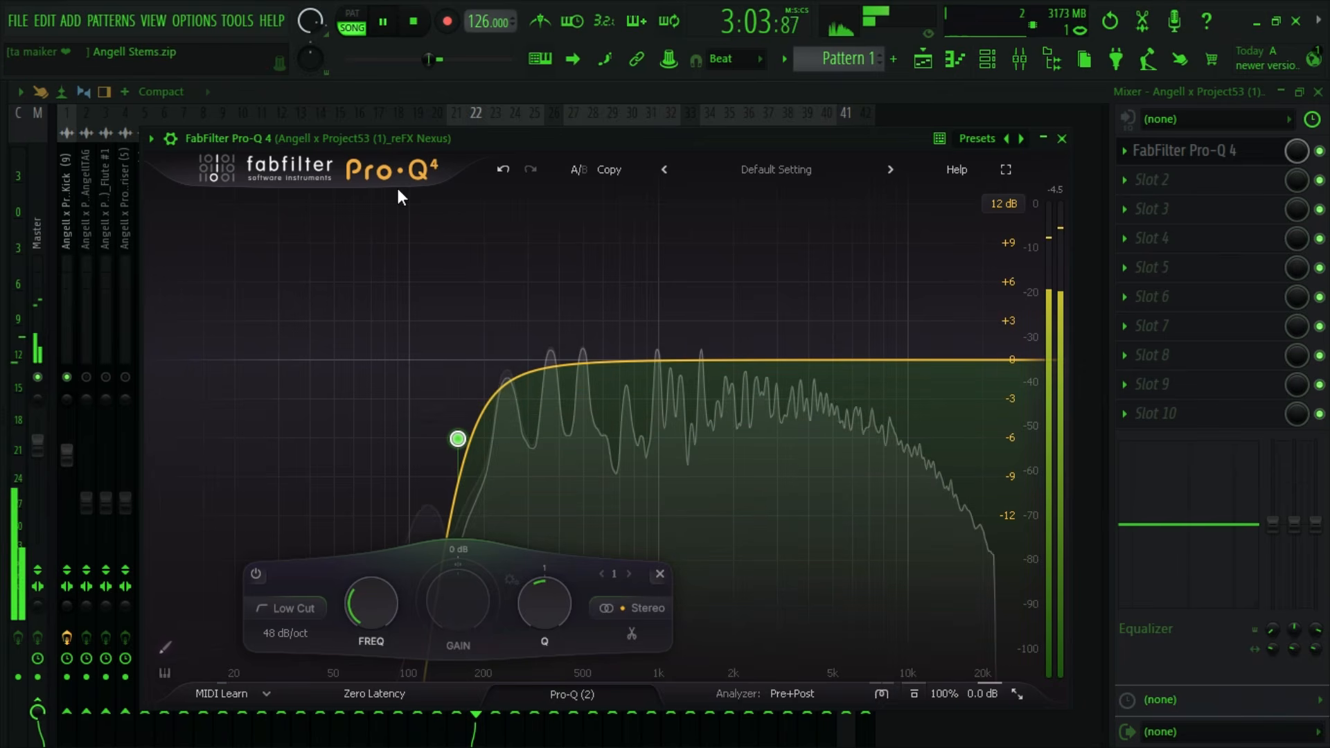
pyautogui.moveTo(359, 616)
pyautogui.mouseDown()
pyautogui.moveTo(363, 589)
pyautogui.moveTo(363, 607)
pyautogui.mouseUp()
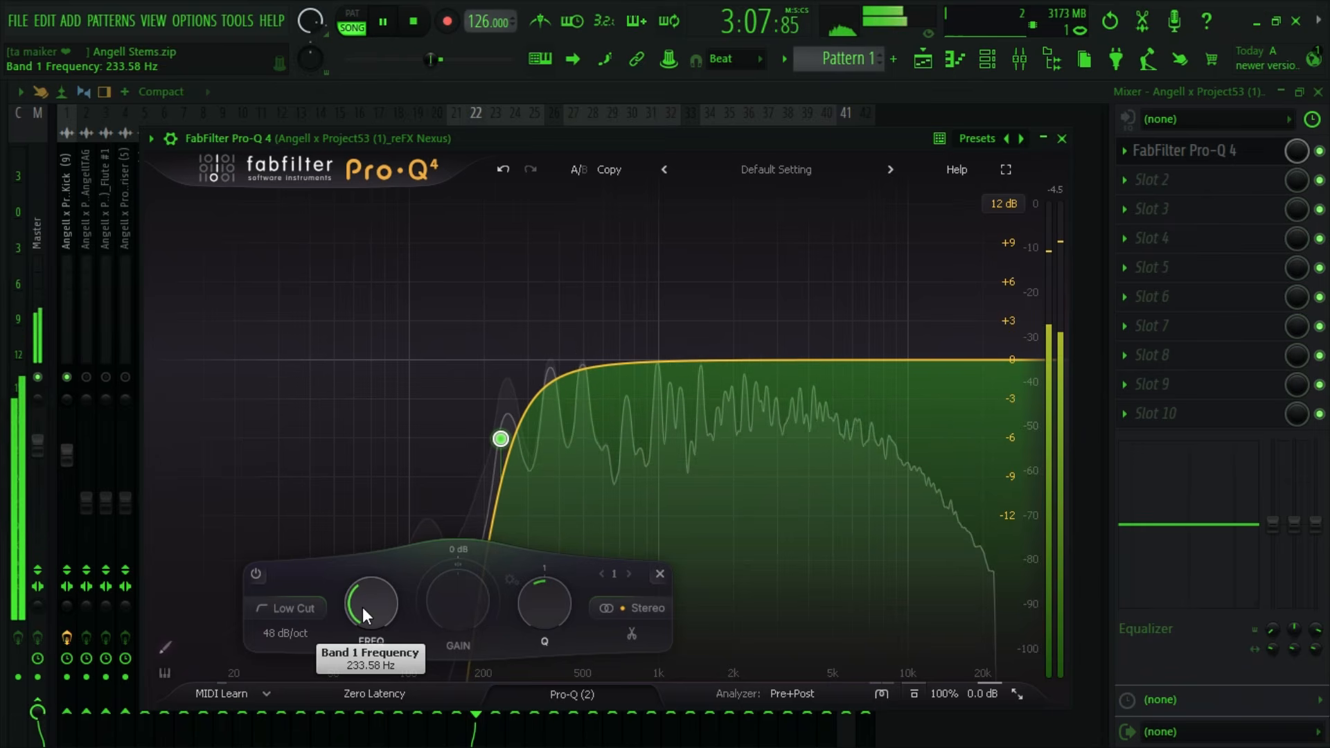
pyautogui.click(1320, 151)
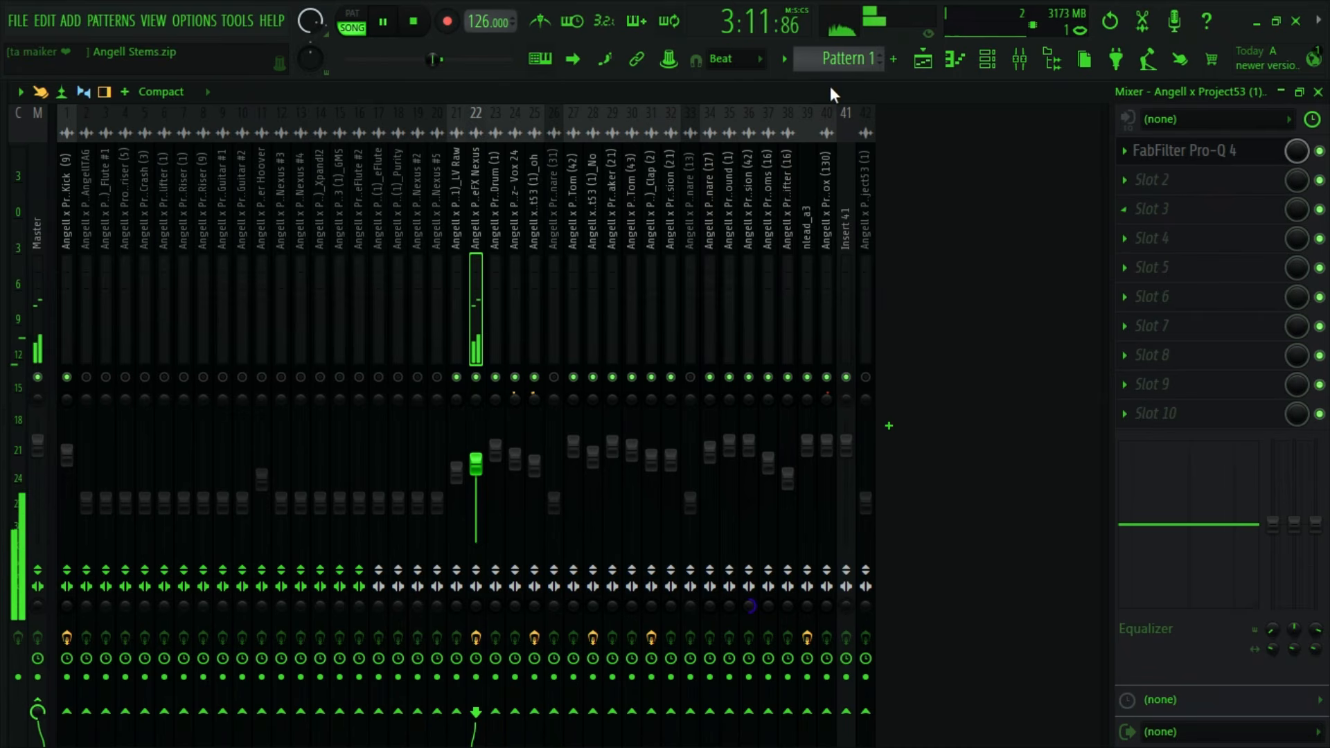
pyautogui.click(923, 60)
pyautogui.keyDown('ctrl'); pyautogui.click(252, 508); pyautogui.keyUp('ctrl')
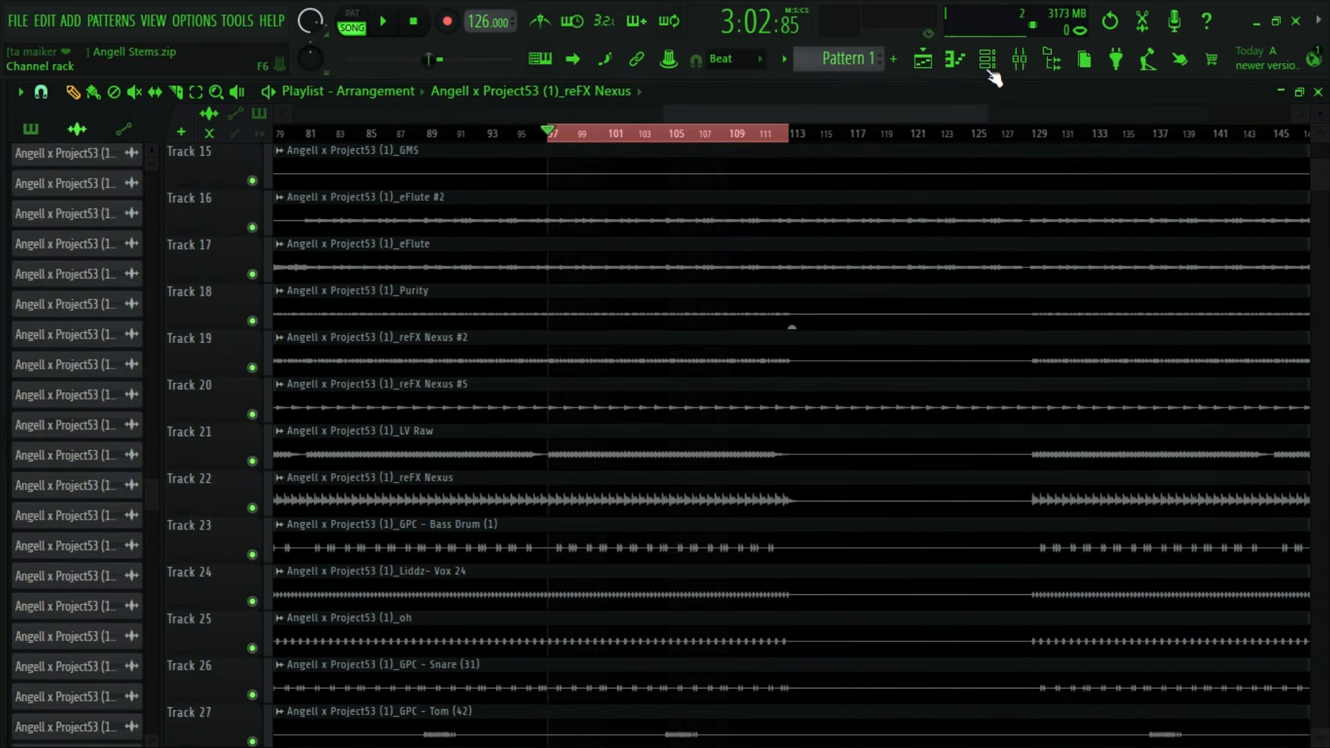
# - Lower the reFX Nexus mixer fader slightly during playback and reopen its Pro-Q 4
pyautogui.click(1020, 69)
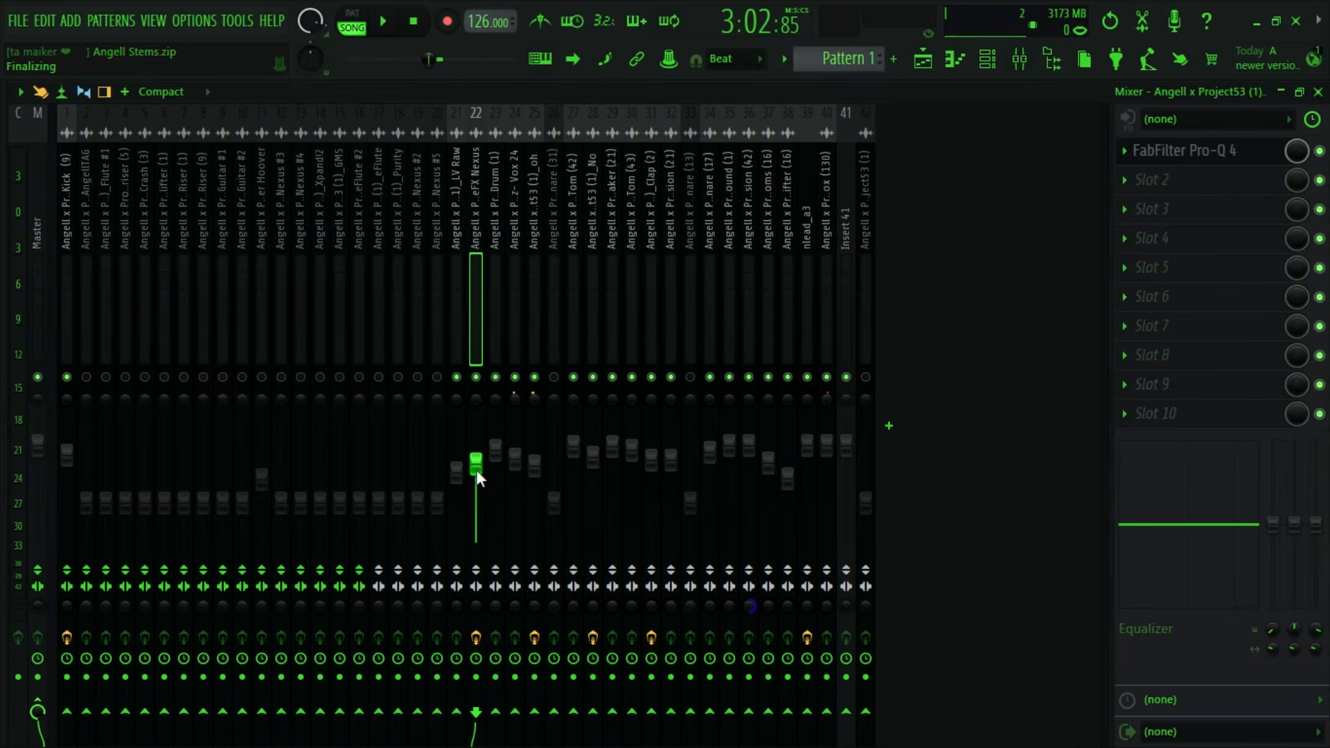
pyautogui.press('space')
pyautogui.moveTo(483, 472); pyautogui.dragTo(483, 479)
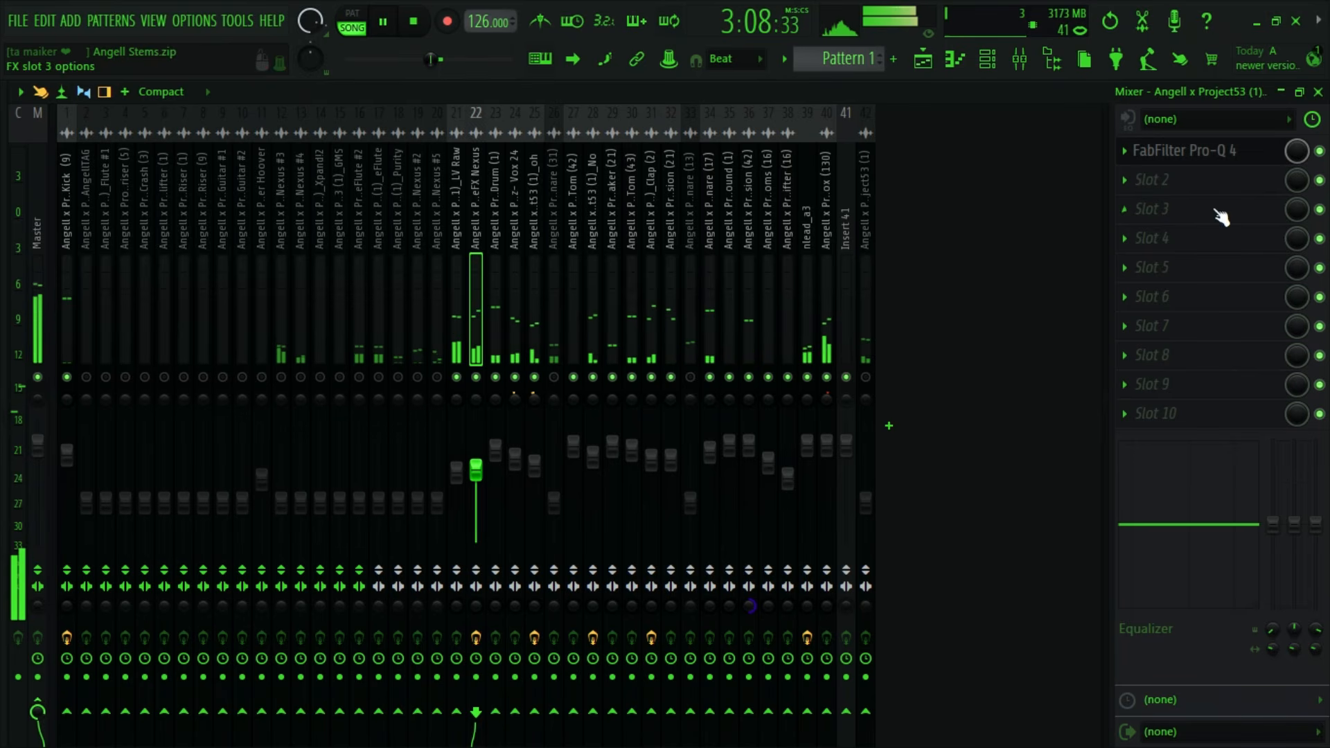
pyautogui.click(1221, 166)
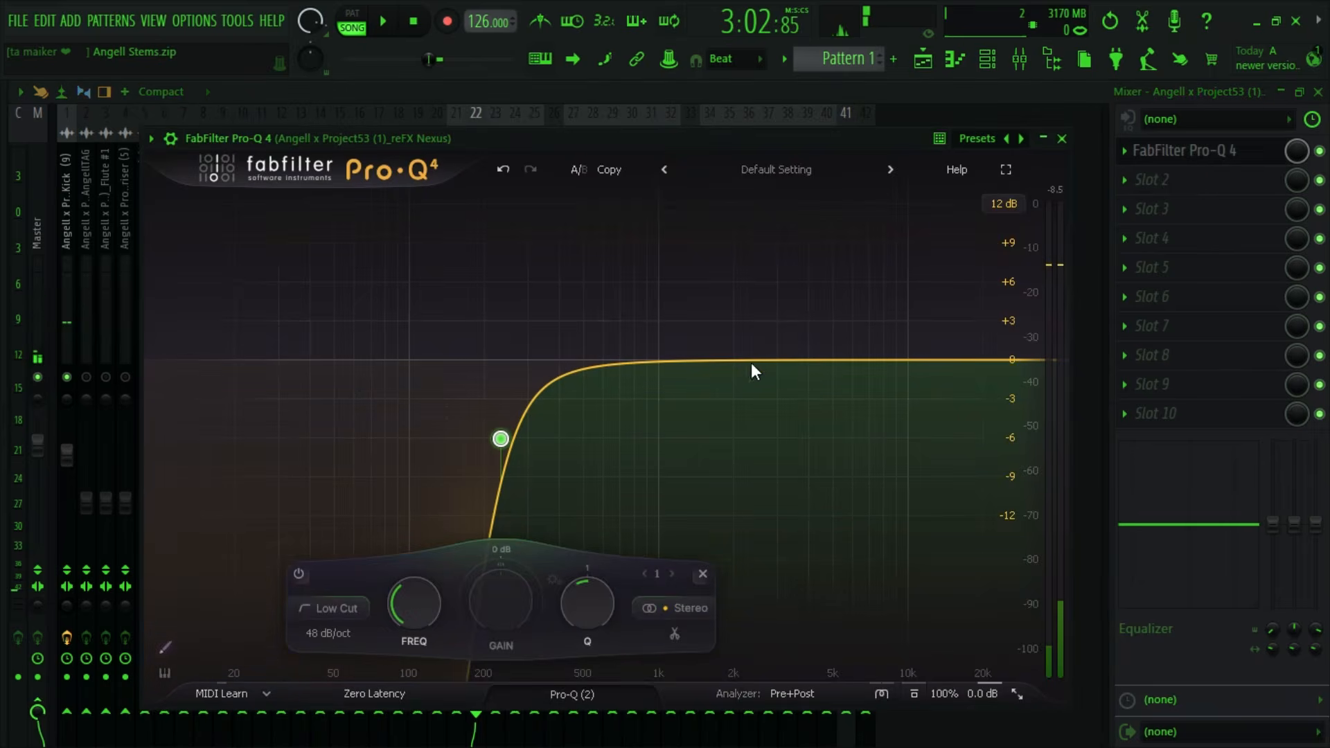
# - Add a bell boost to reFX Nexus at 10087 Hz with +4.96 dB gain and a Q of about 0.83
pyautogui.press('space')
pyautogui.moveTo(671, 362); pyautogui.dragTo(912, 280)
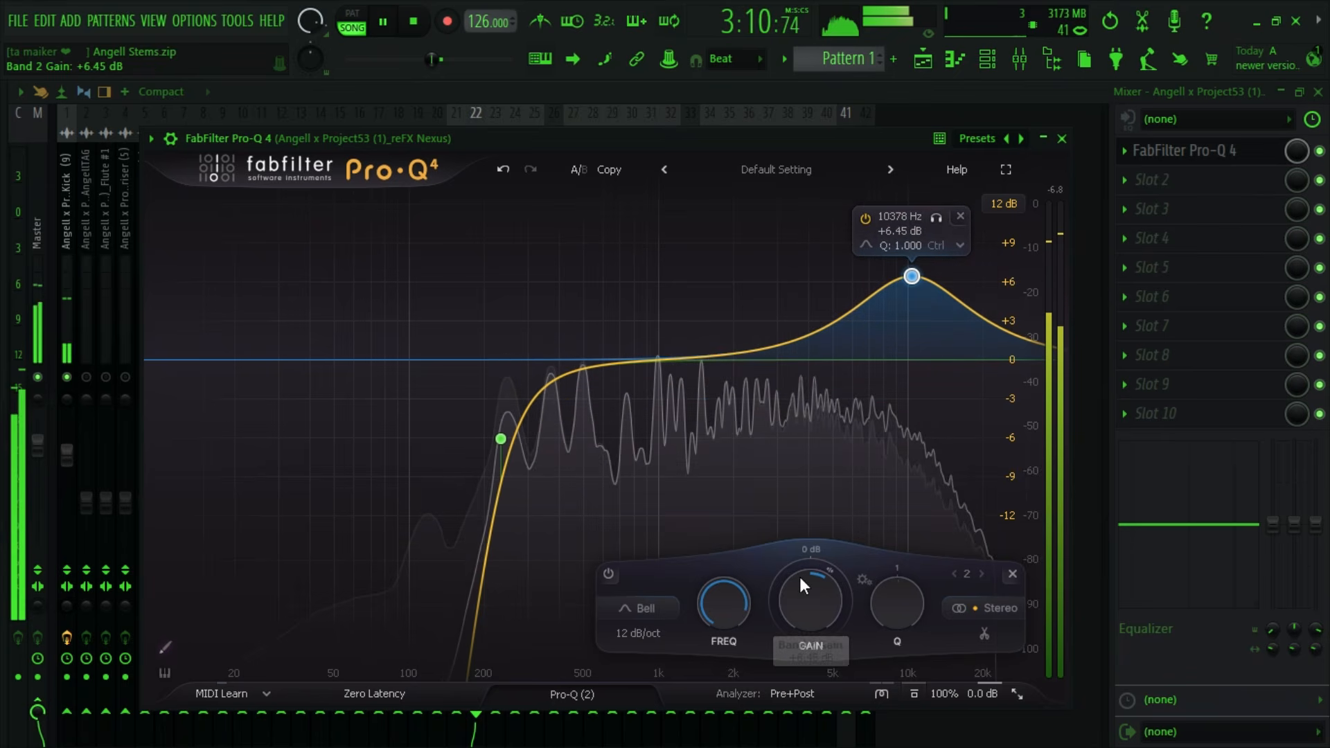
pyautogui.moveTo(799, 579); pyautogui.dragTo(734, 626)
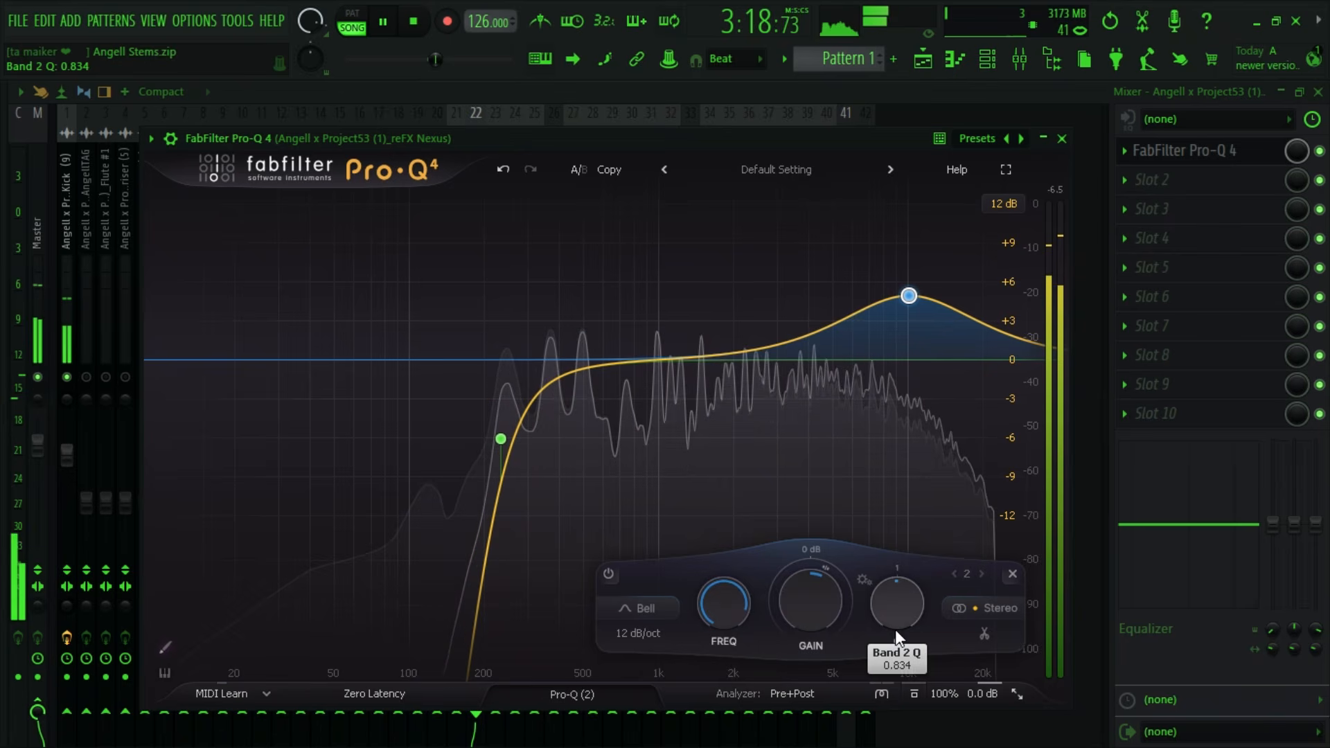
# - Audition the reFX Nexus high bell in band solo, narrow its Q to 1.472 and close the EQ after playback
pyautogui.click(935, 239)
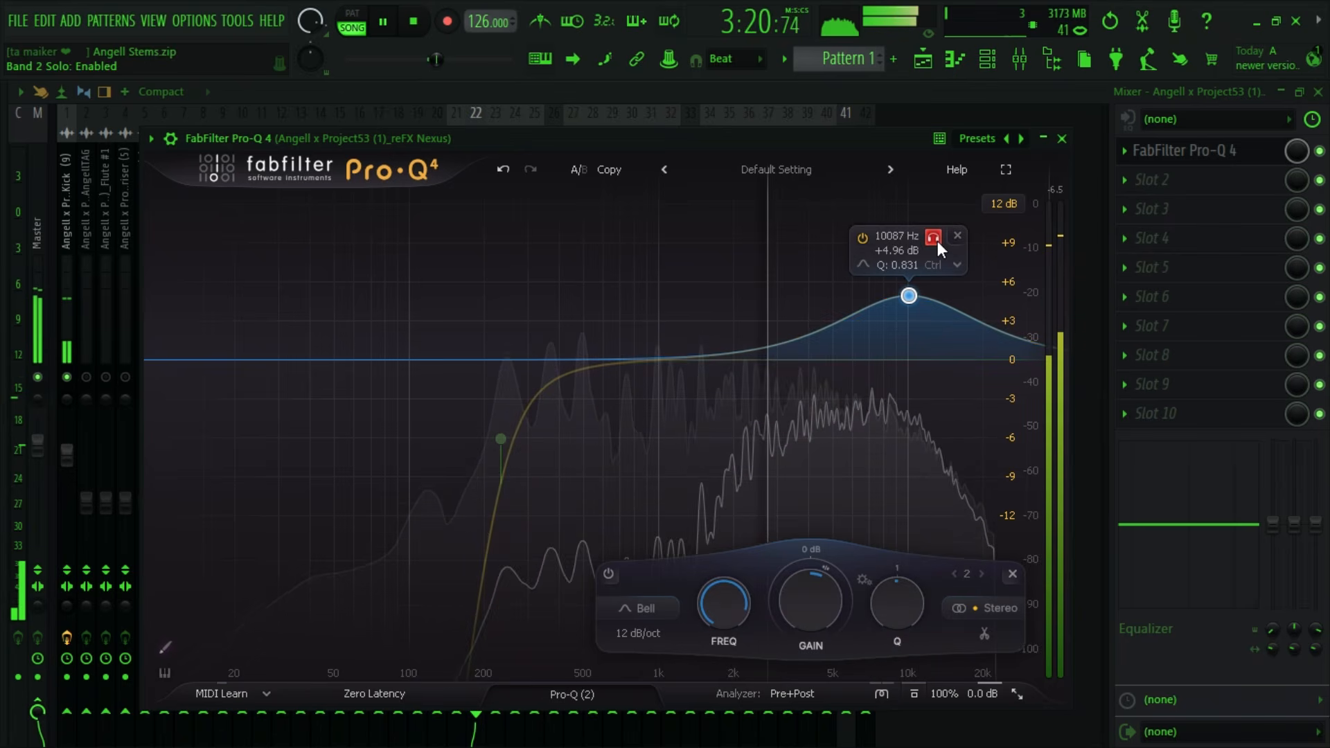
pyautogui.click(935, 240)
pyautogui.press('space')
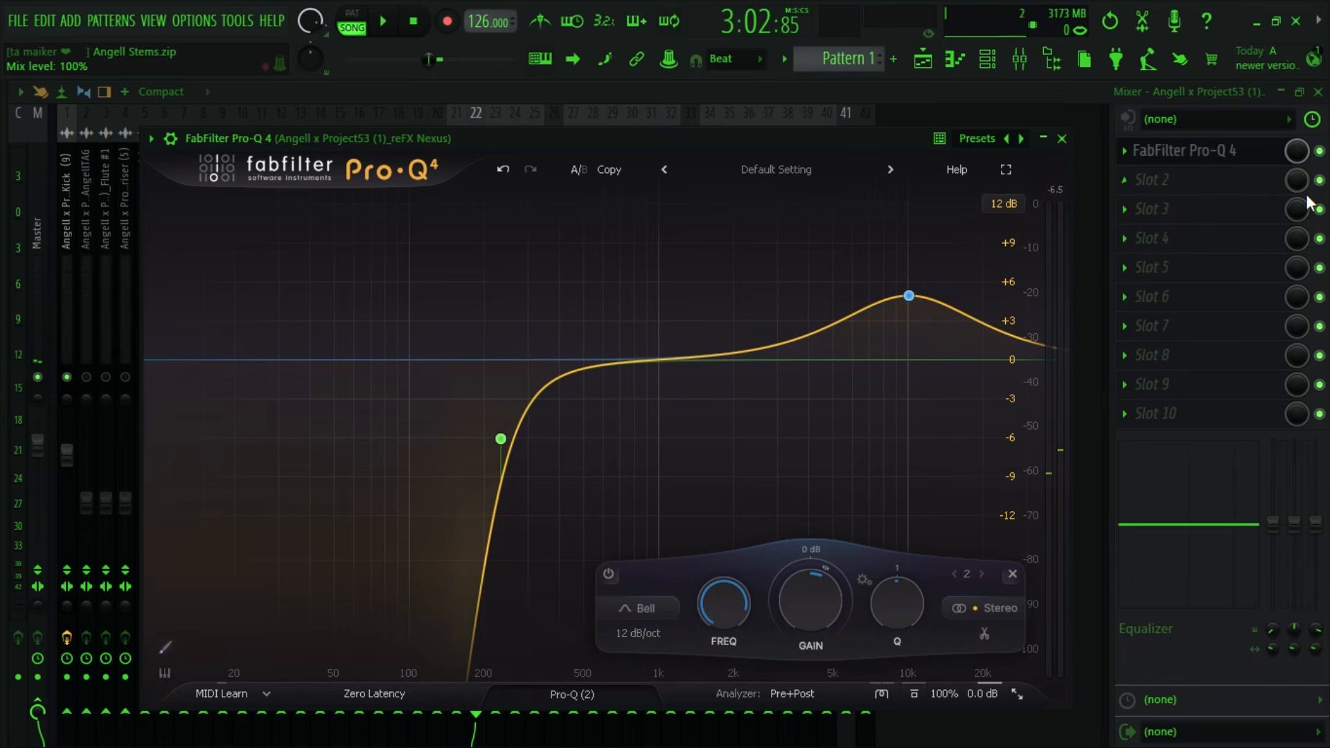
pyautogui.scroll(3, 903, 603)
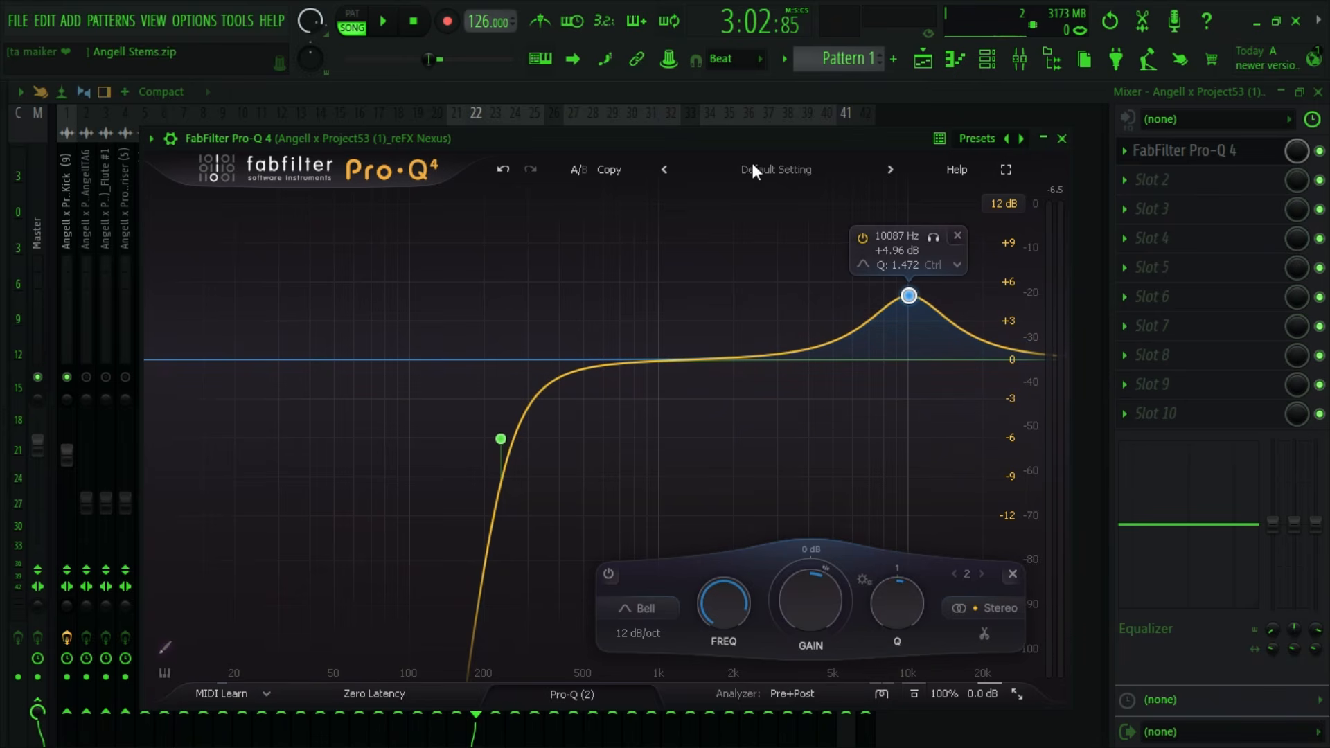
pyautogui.press('space')
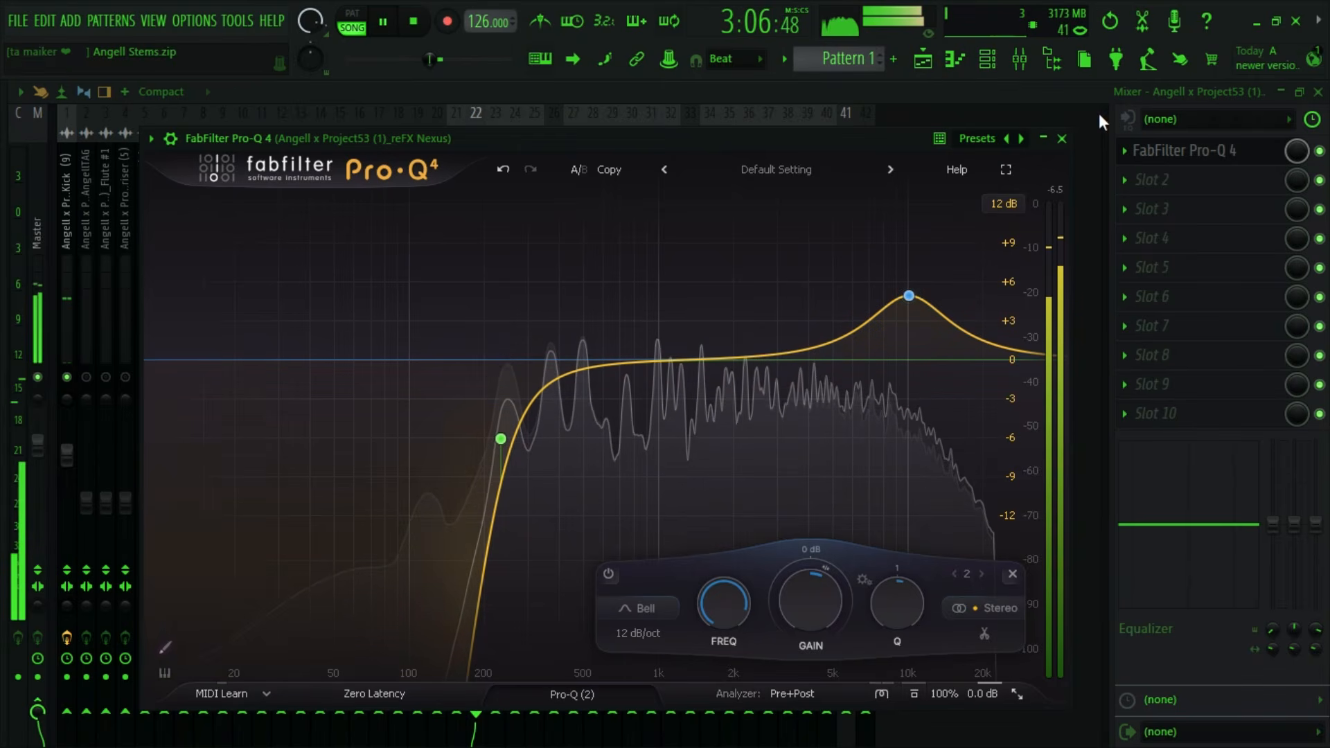
pyautogui.click(1062, 138)
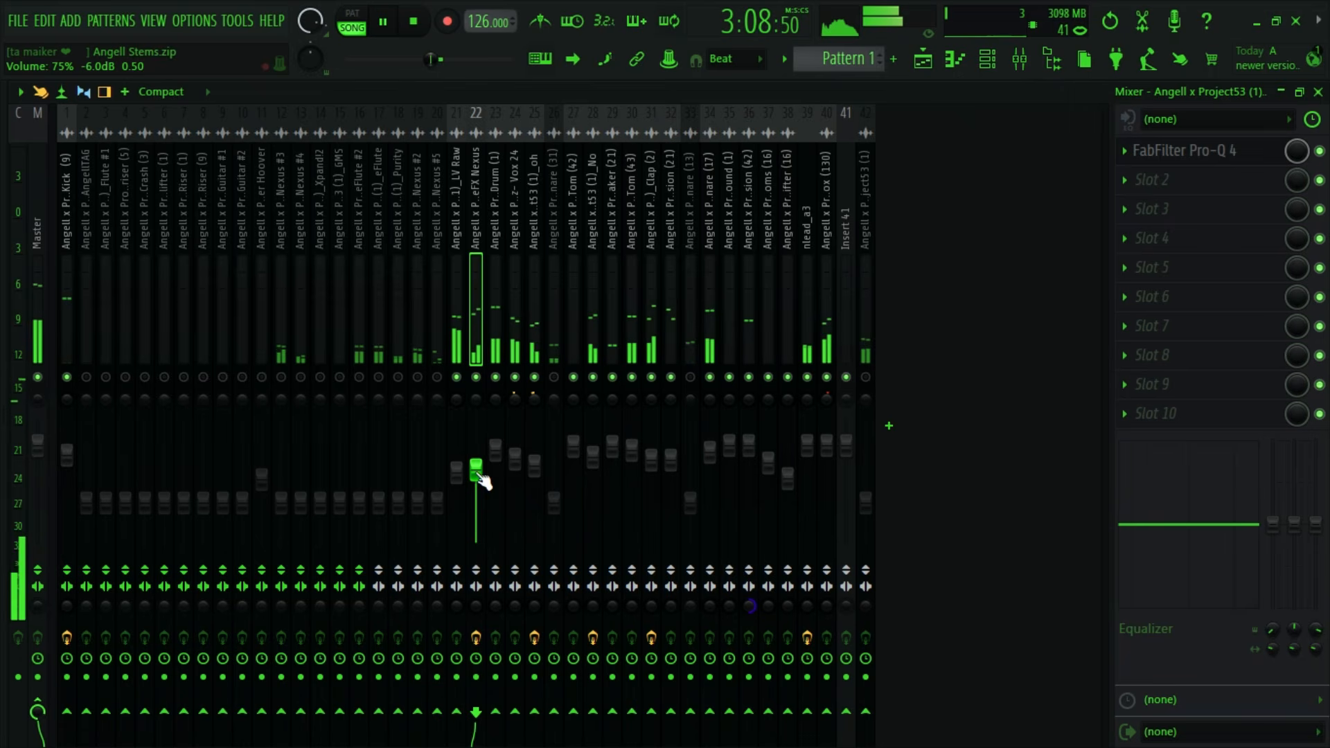
pyautogui.press('space')
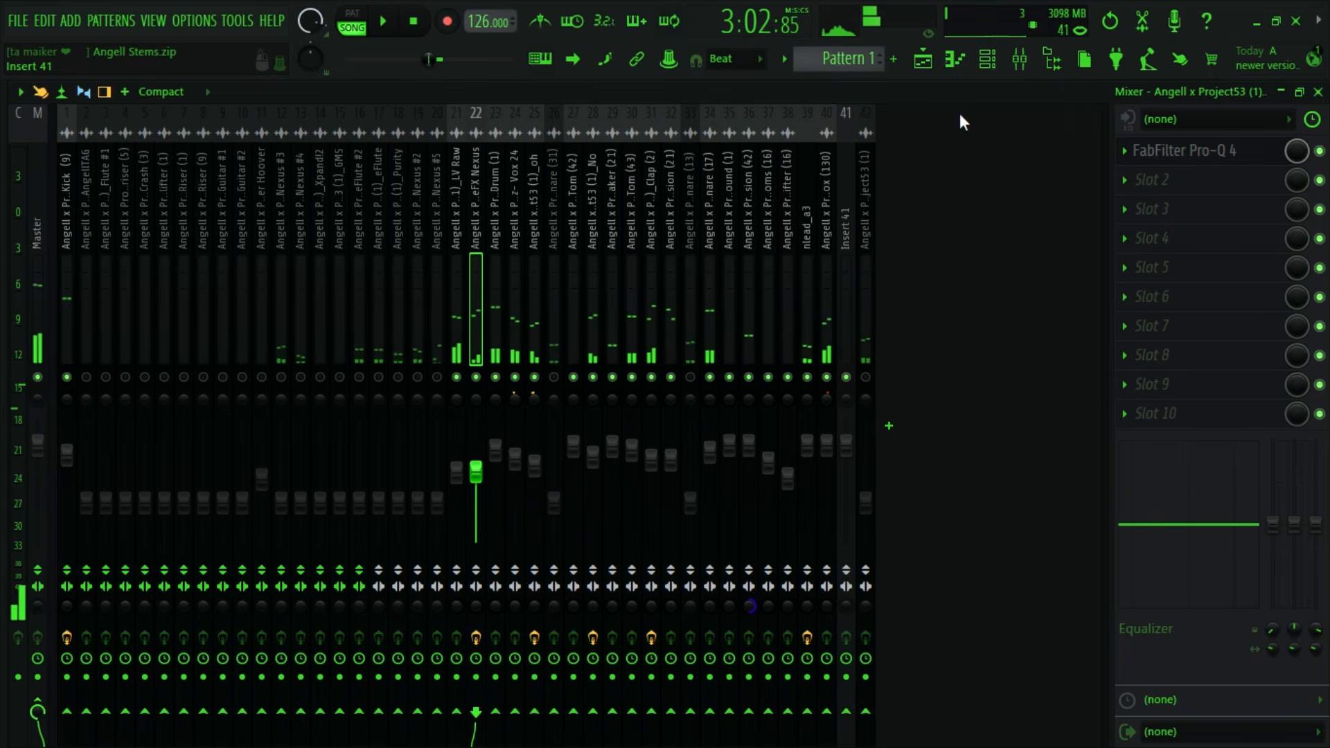
# - Locate the reFX Nexus #2 stem's mixer track from the playlist and raise its fader during playback
pyautogui.click(923, 59)
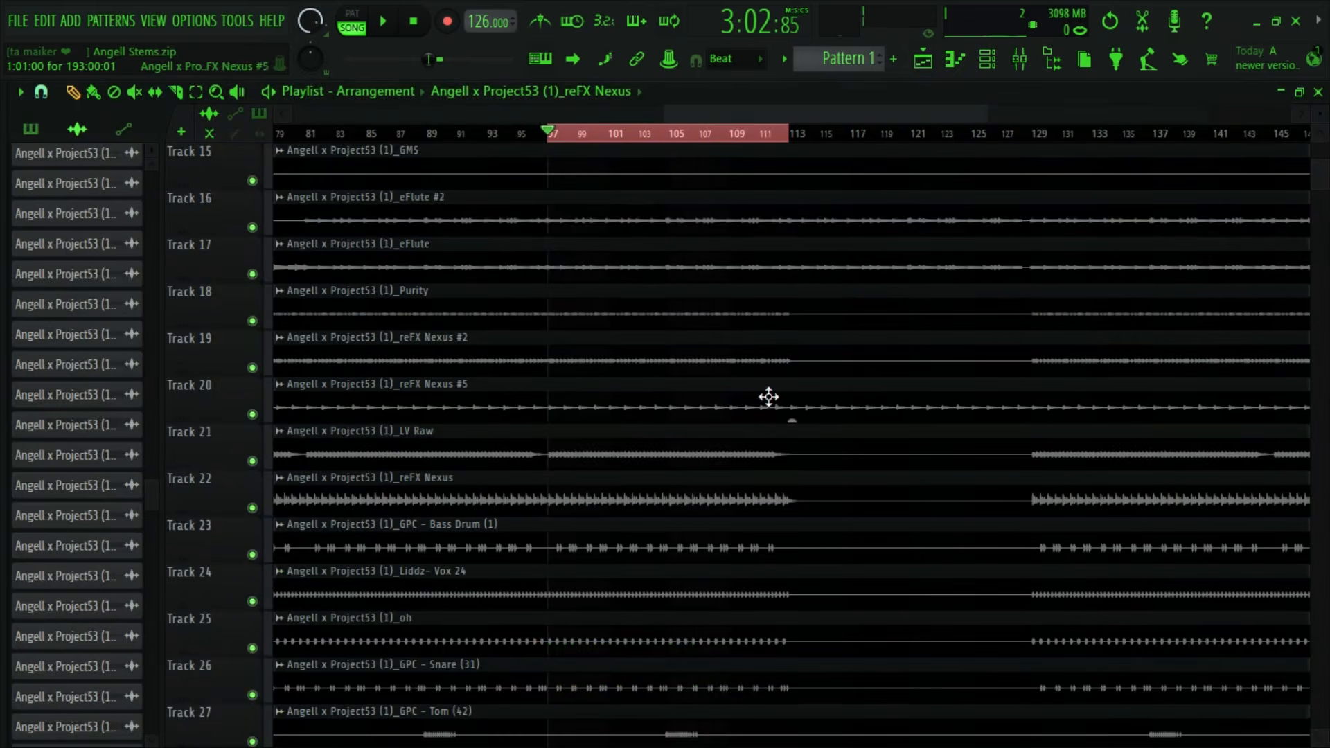
pyautogui.doubleClick(789, 359)
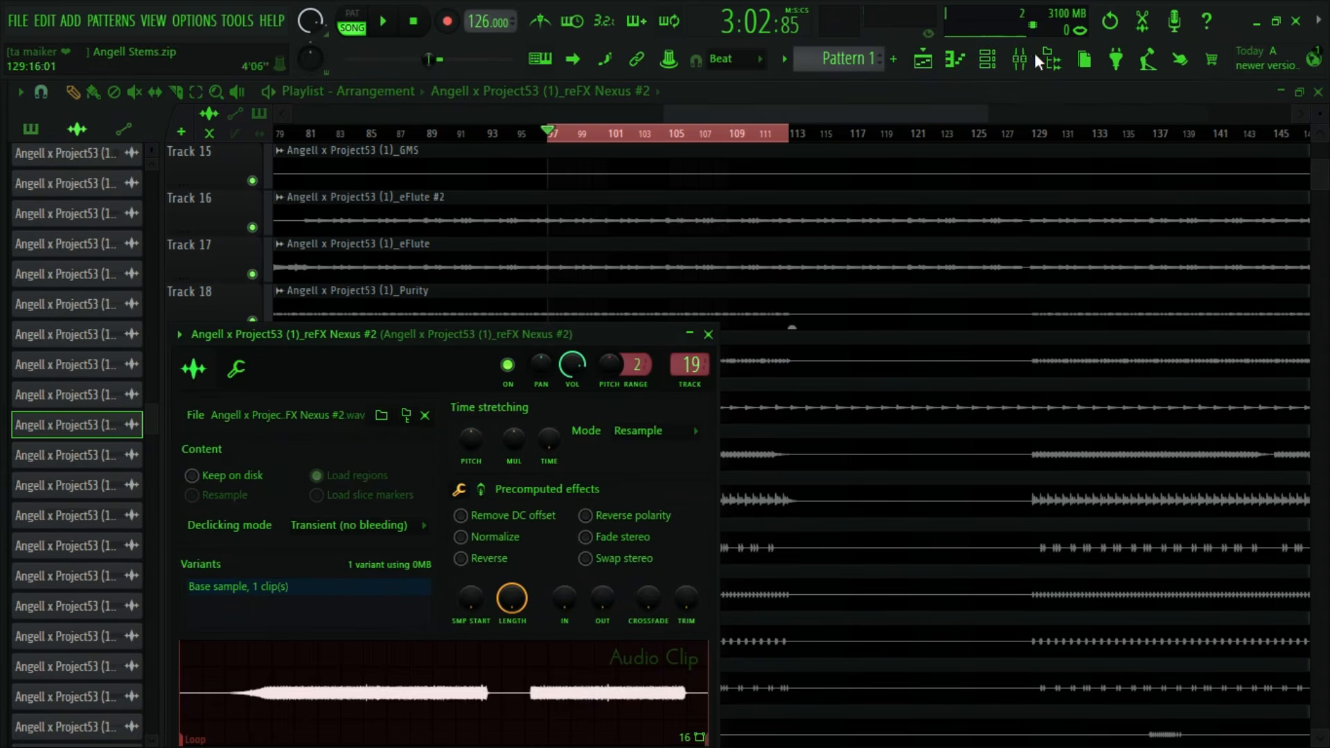
pyautogui.click(1023, 64)
pyautogui.press('space')
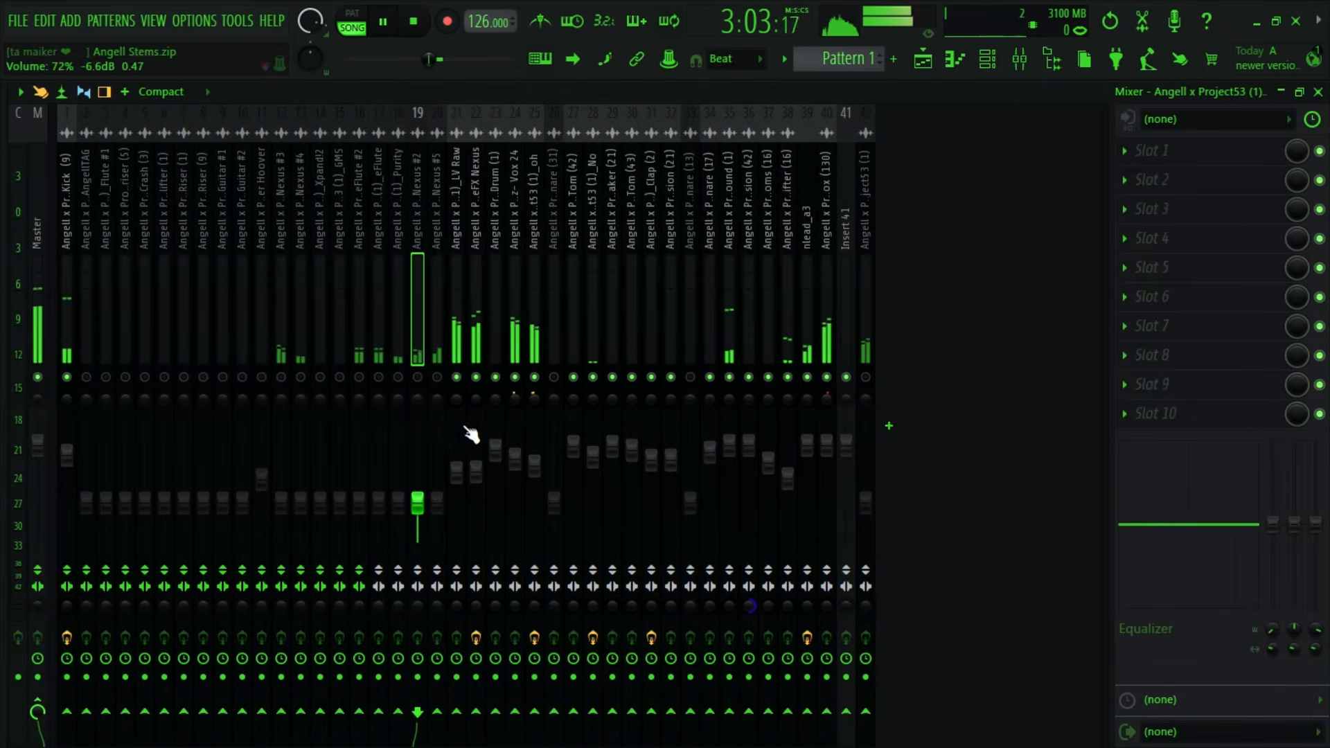
pyautogui.moveTo(418, 460); pyautogui.dragTo(422, 458)
pyautogui.press('space')
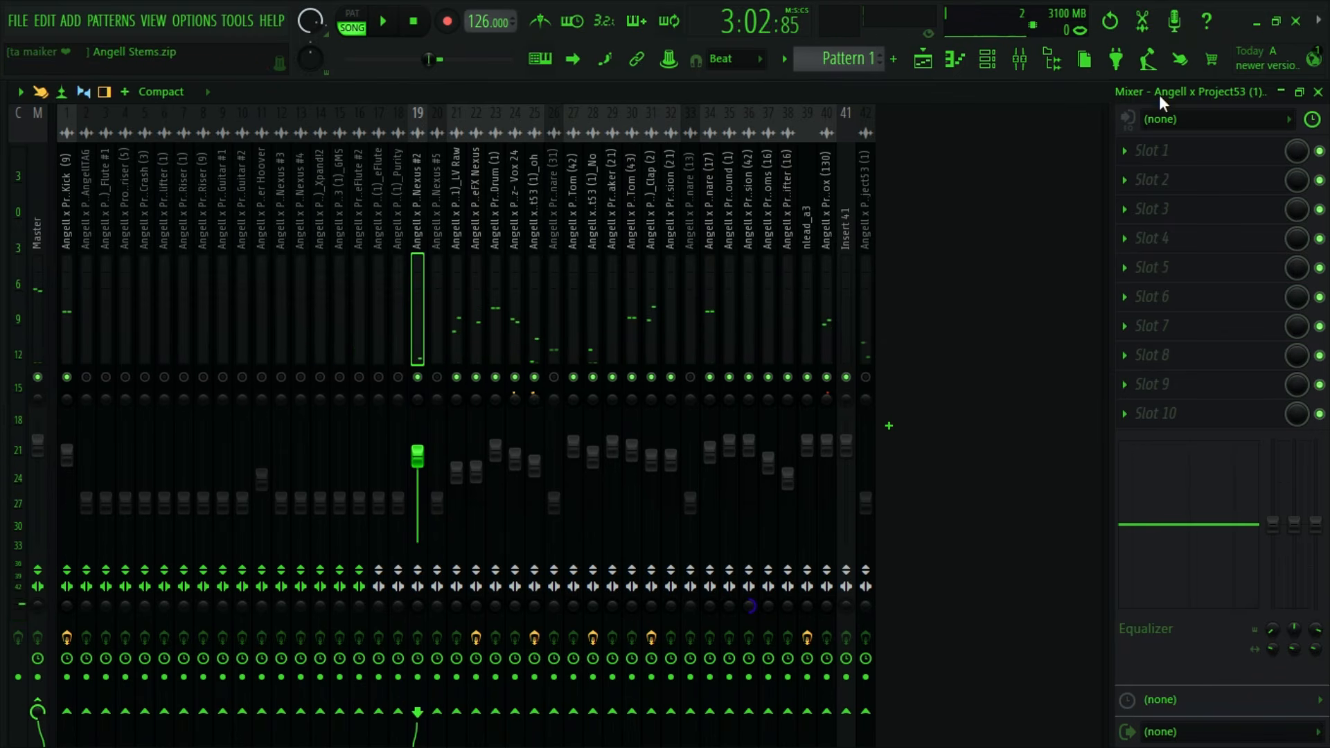
# - Load Fruity Parametric EQ 2 in the first effect slot of the reFX Nexus #2 track
pyautogui.click(1140, 152)
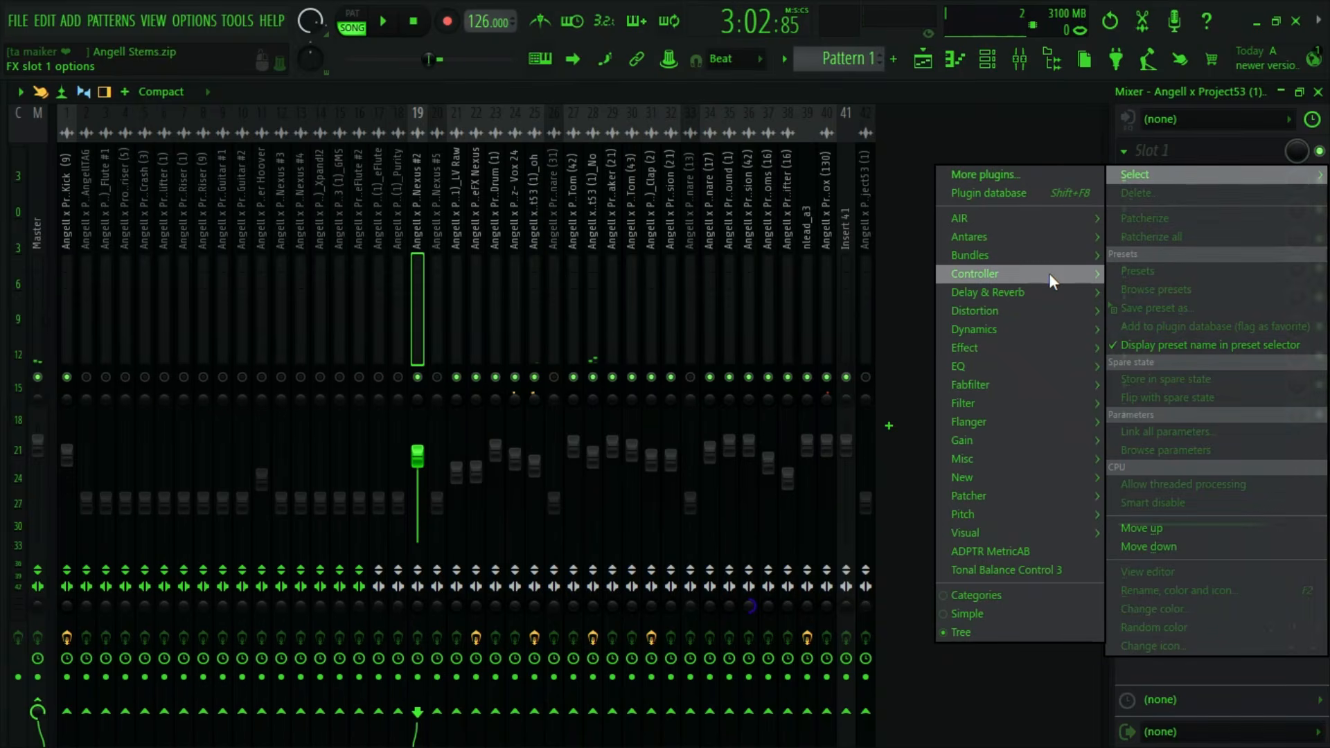
pyautogui.moveTo(975, 362)
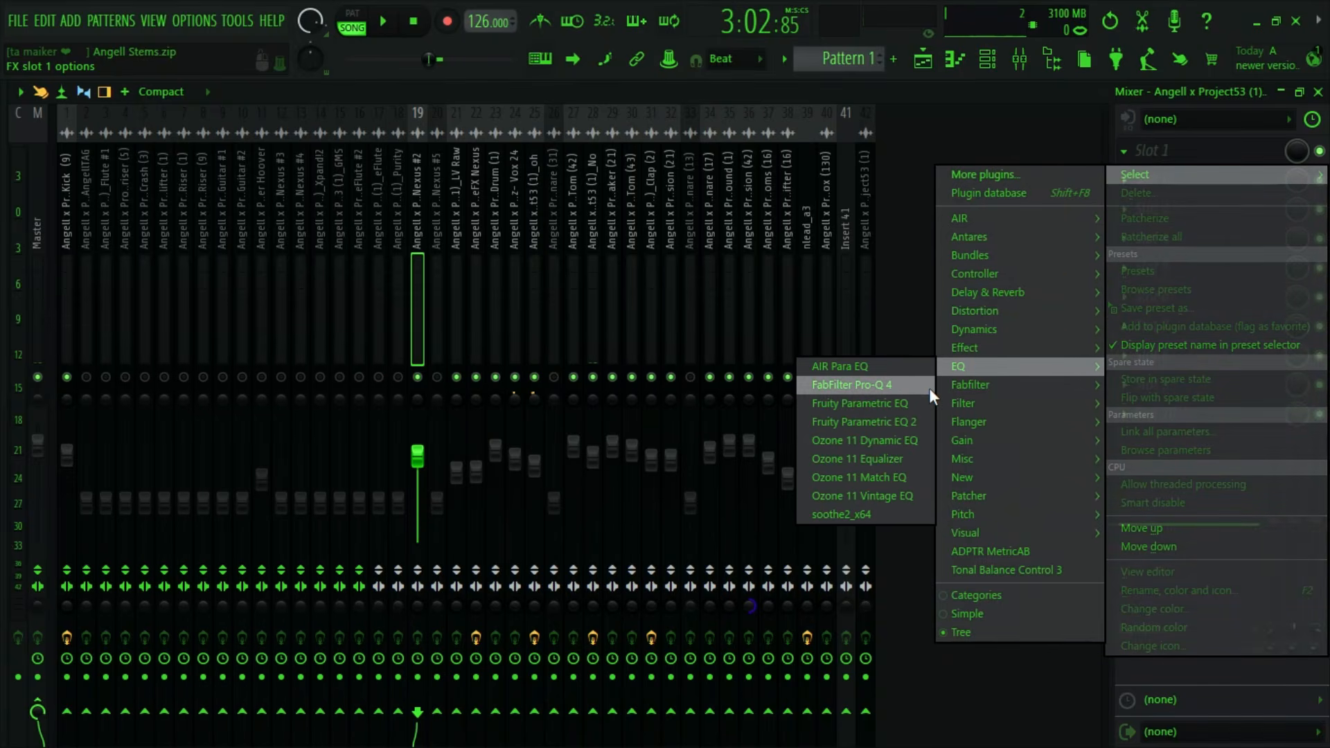
pyautogui.click(916, 418)
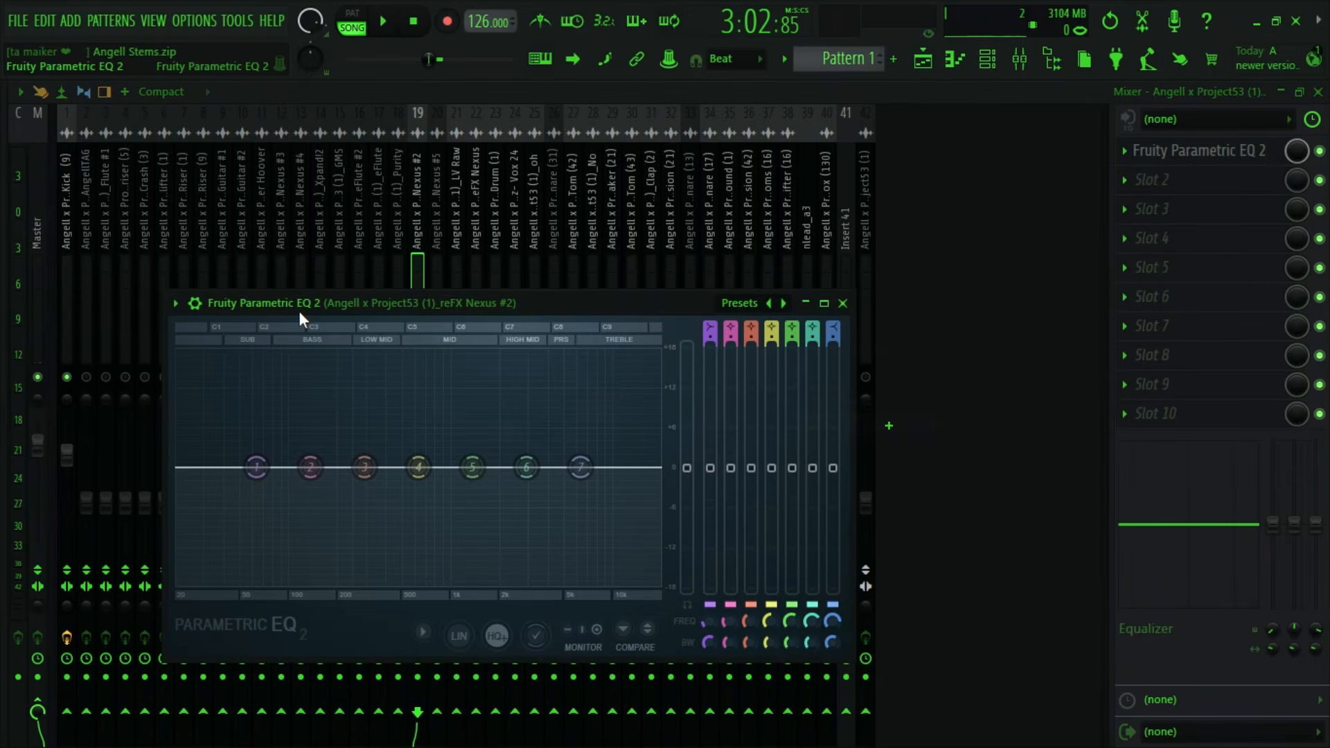
pyautogui.click(177, 304)
pyautogui.click(434, 327)
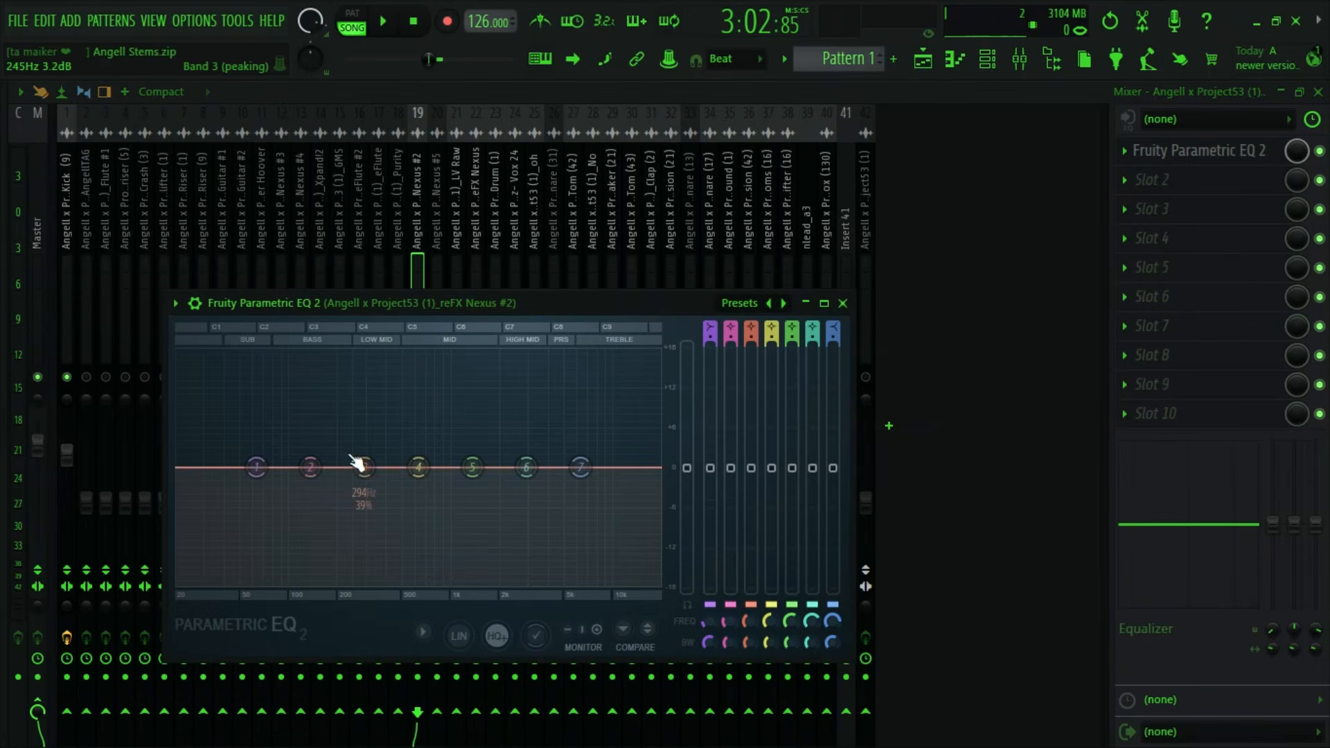
# - Boost band 2 at 228 Hz to audition the resonance in reFX Nexus #2, and cut it by 7.4 dB with 28% bandwidth
pyautogui.moveTo(310, 467); pyautogui.dragTo(346, 372)
pyautogui.press('space')
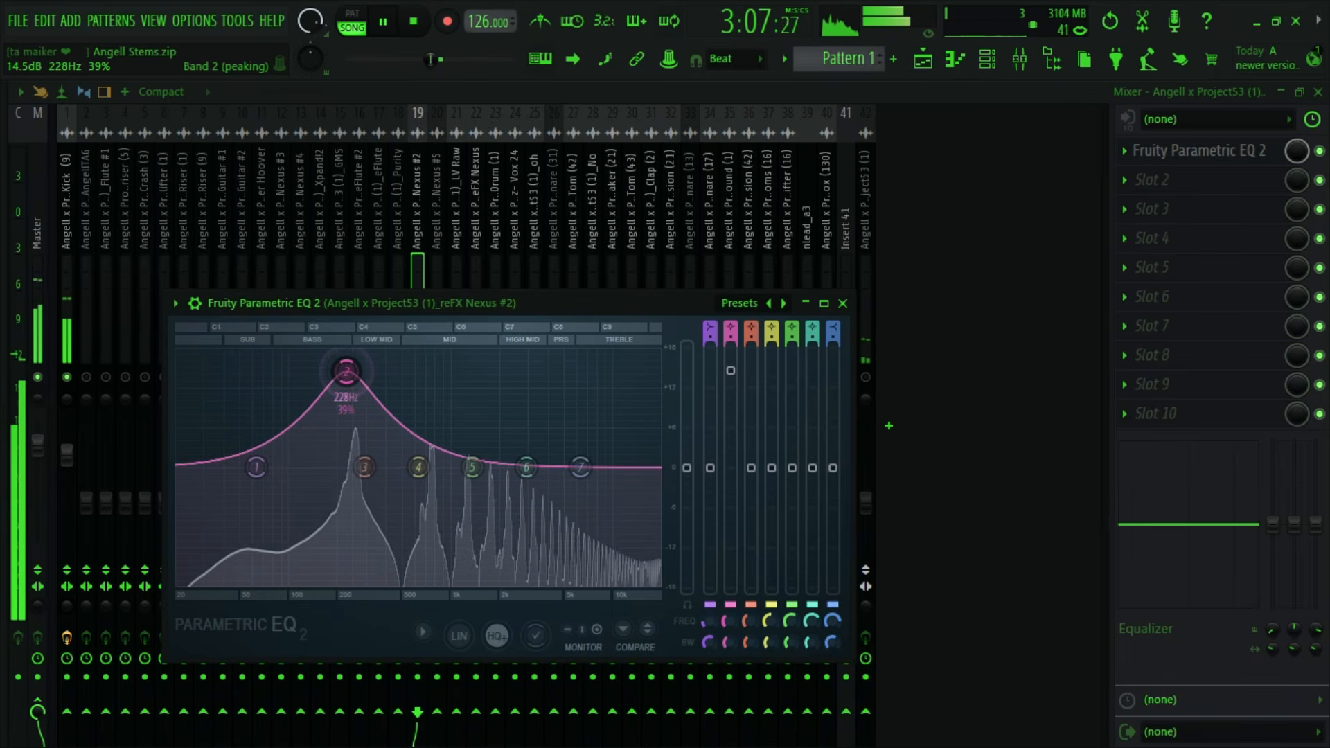
pyautogui.press('space')
pyautogui.moveTo(730, 370); pyautogui.dragTo(731, 455)
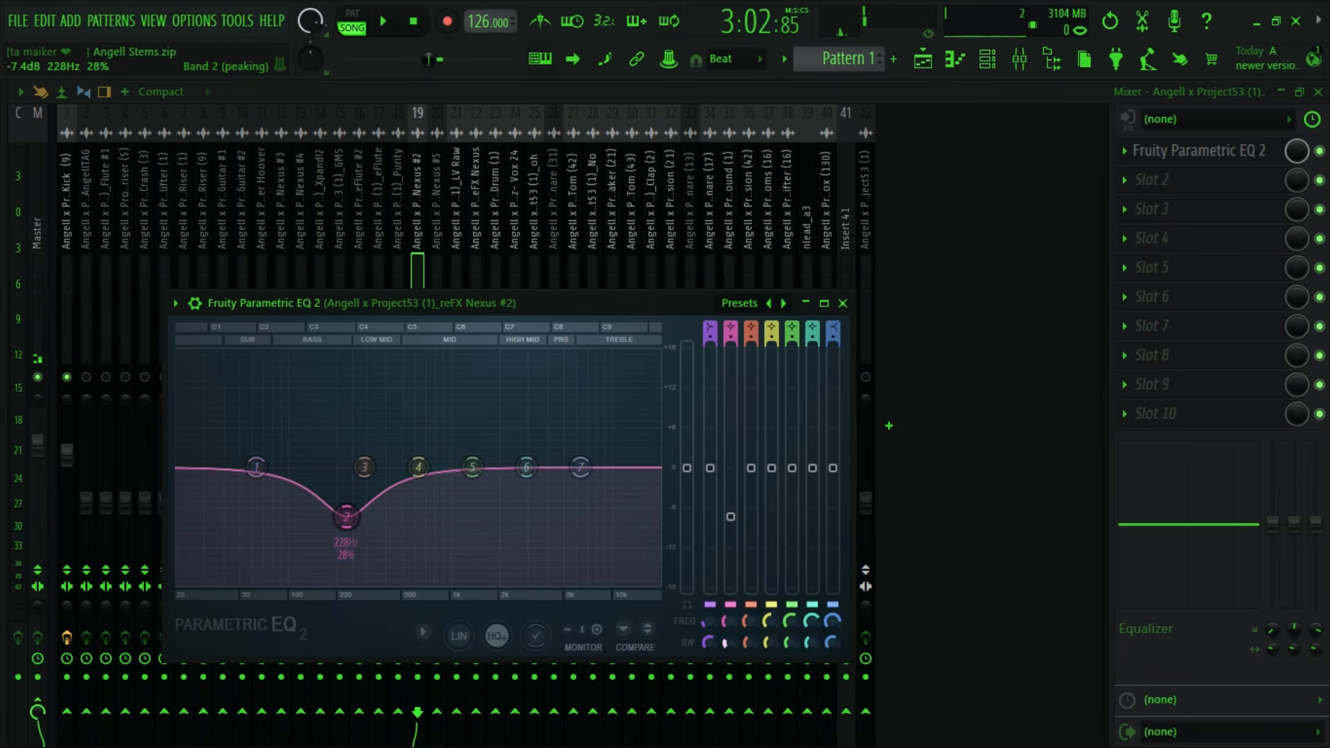
pyautogui.press('space')
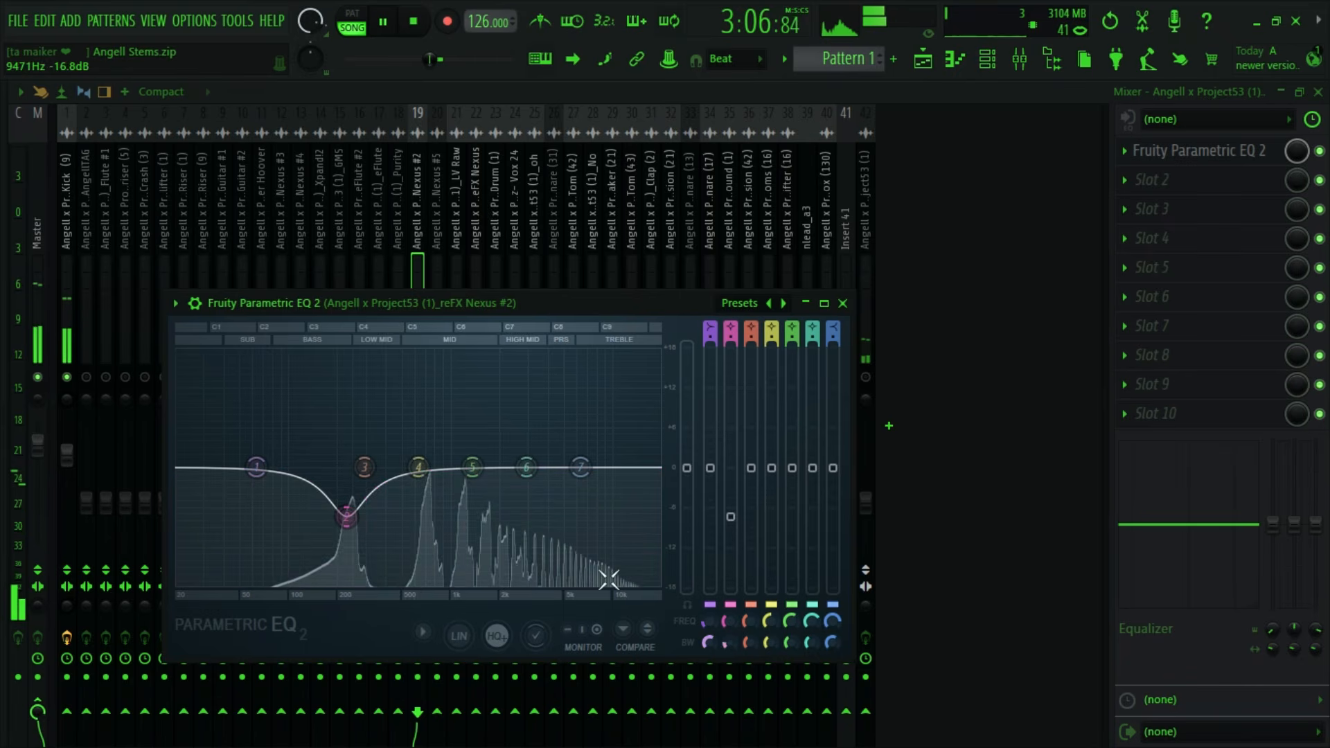
# - Pull down low band 1 and boost band 4 by 8.1 dB at 2059 Hz in the reFX Nexus #2 EQ
pyautogui.moveTo(256, 466); pyautogui.dragTo(287, 560)
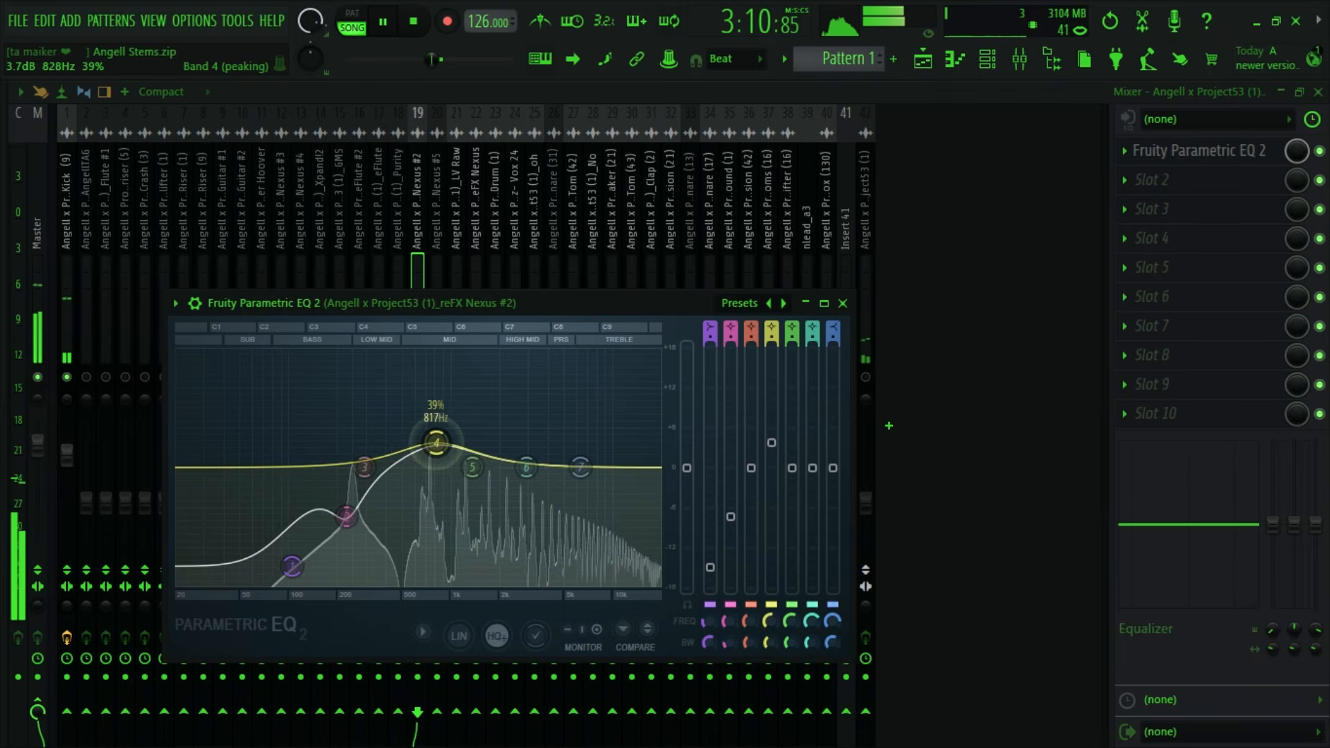
pyautogui.moveTo(558, 429); pyautogui.dragTo(474, 405)
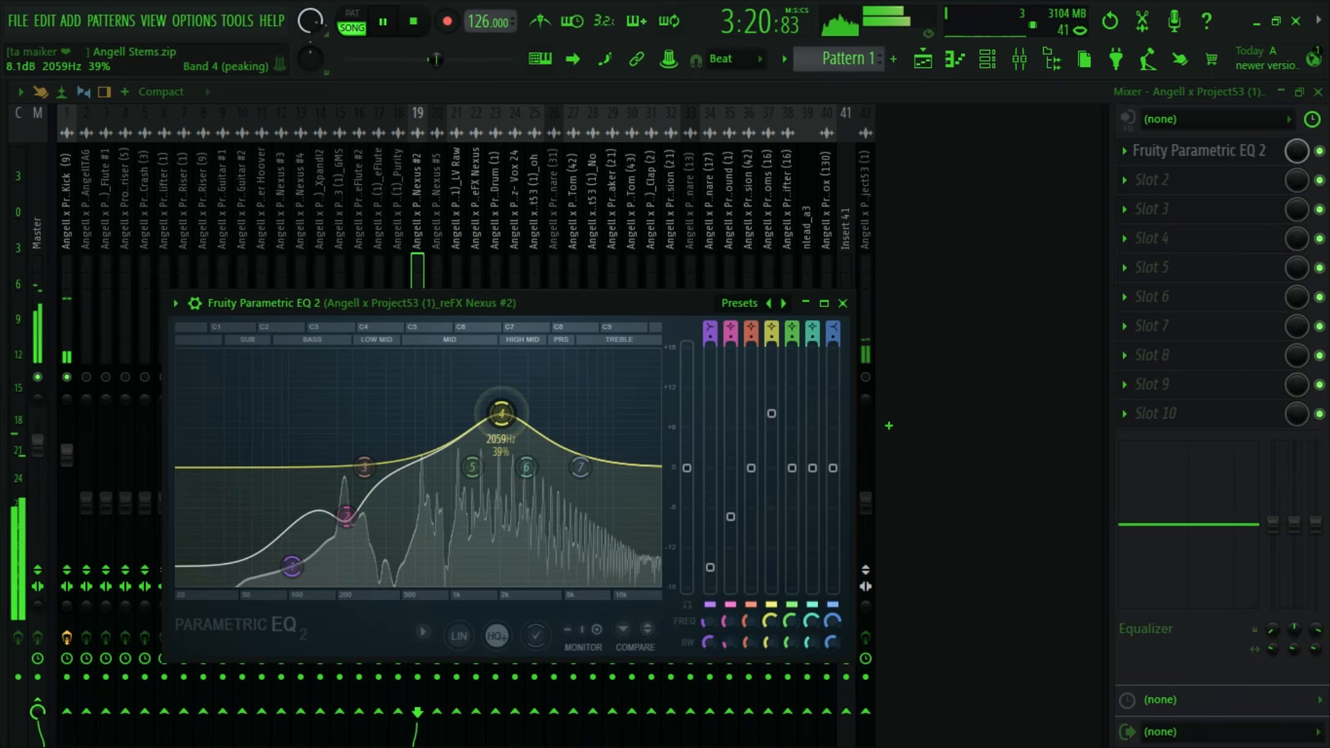
pyautogui.moveTo(771, 643); pyautogui.dragTo(771, 626)
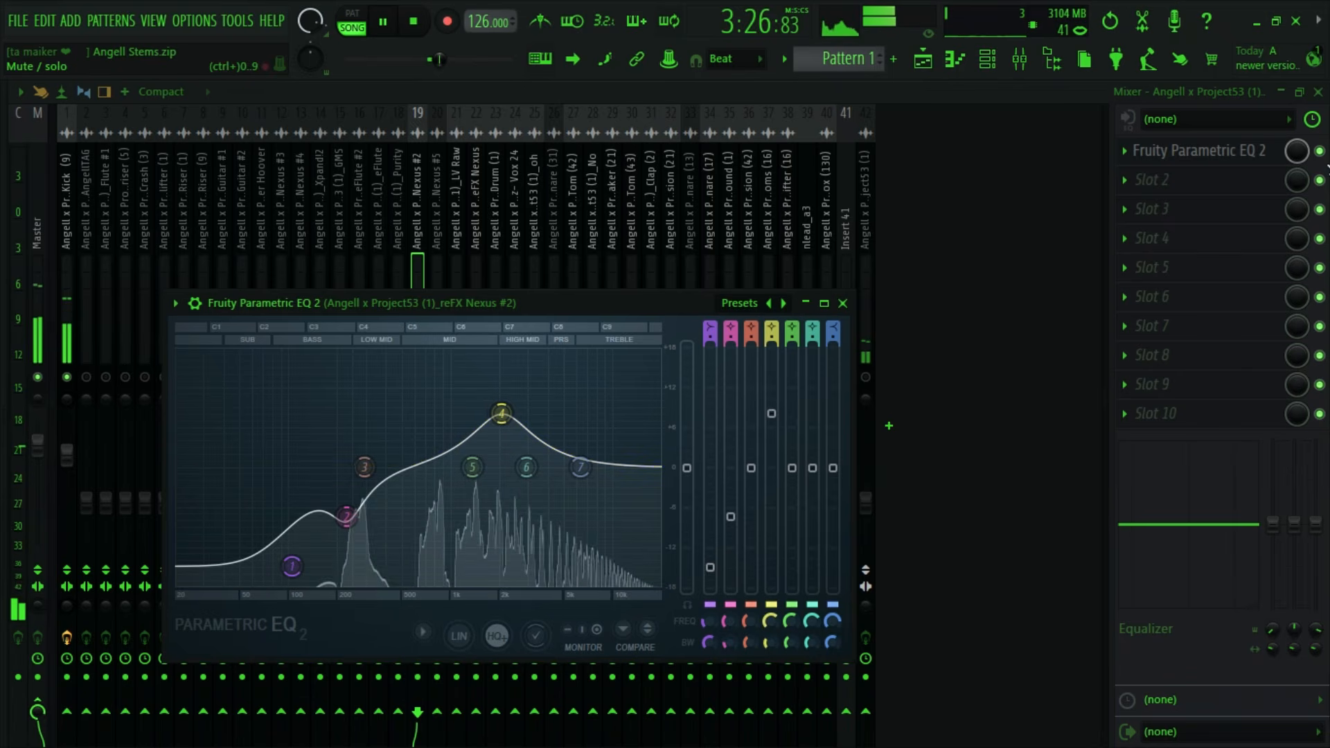
# - Compare reFX Nexus #2 with its EQ bypassed and enabled, and set its fader to 92% (-1.7 dB)
pyautogui.click(1321, 151)
pyautogui.click(1320, 151)
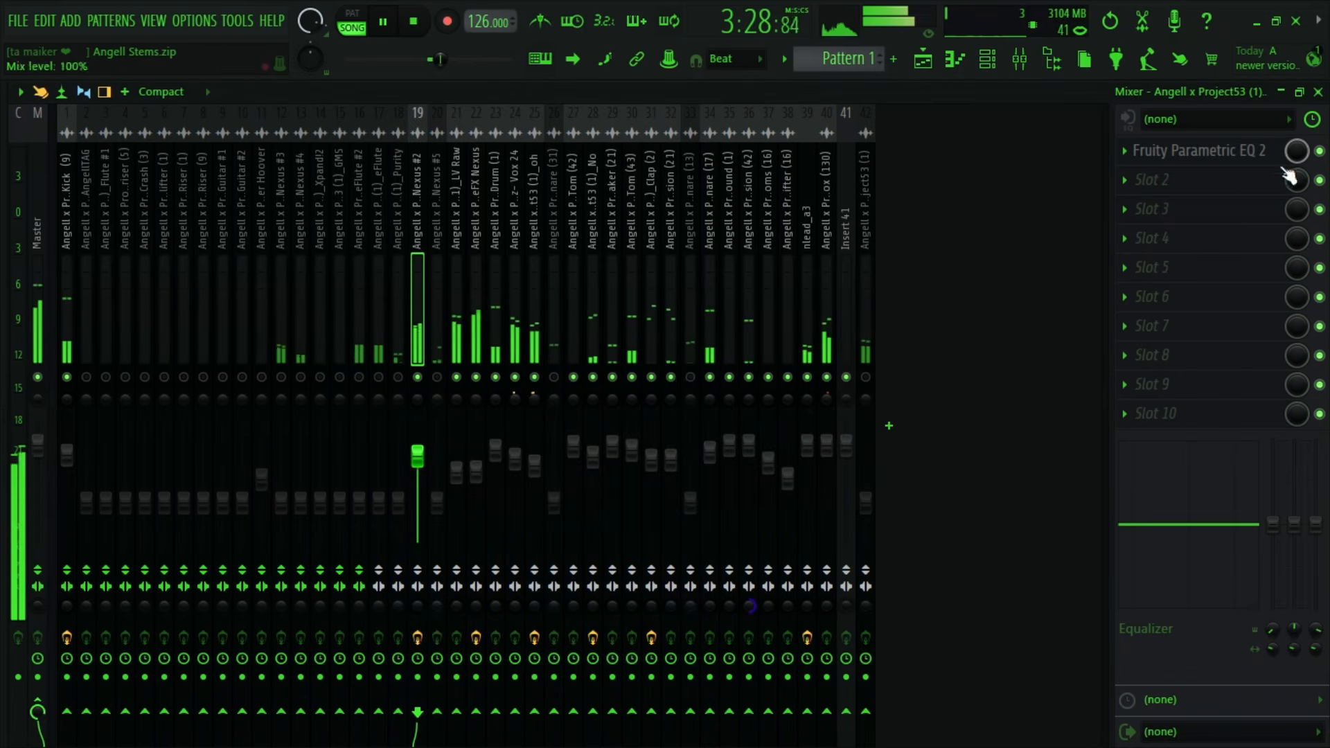
pyautogui.moveTo(418, 457); pyautogui.dragTo(417, 452)
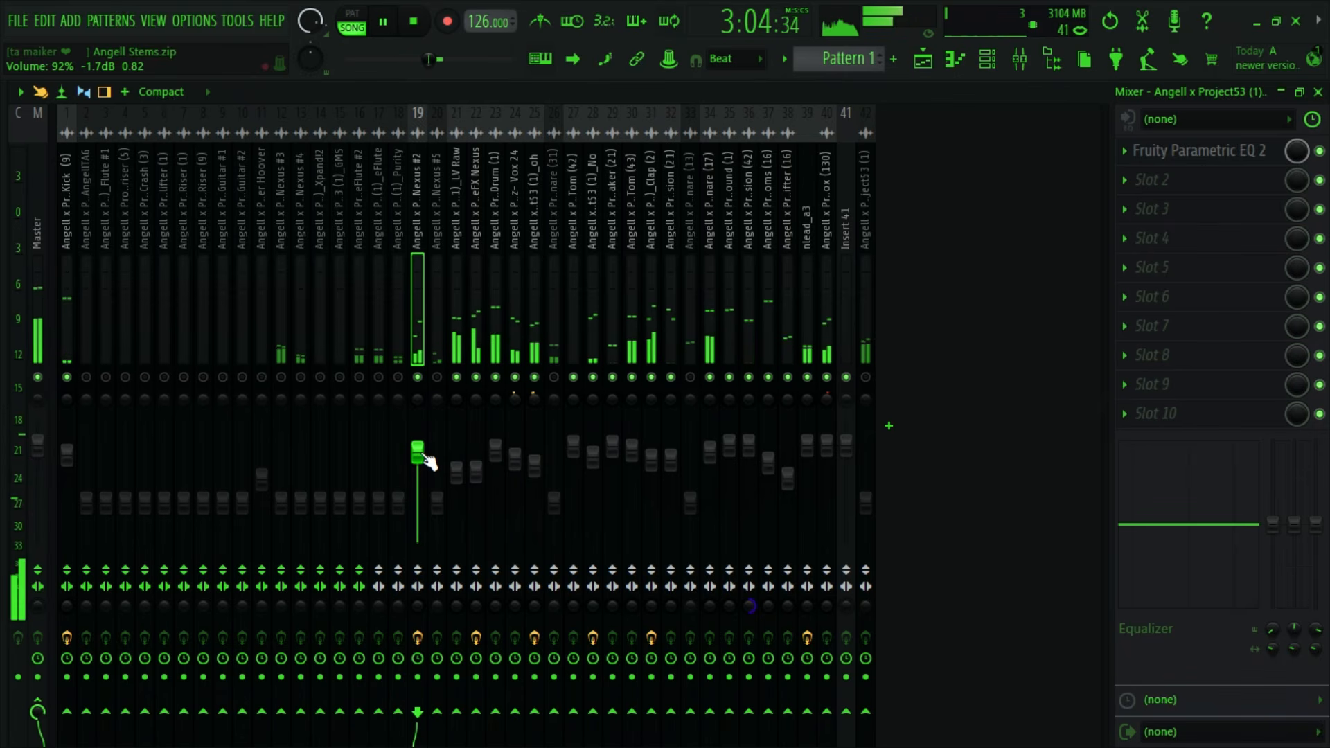
pyautogui.press('space')
# - Select the Purity stem on Track 18 in the playlist and show its mixer track
pyautogui.click(925, 59)
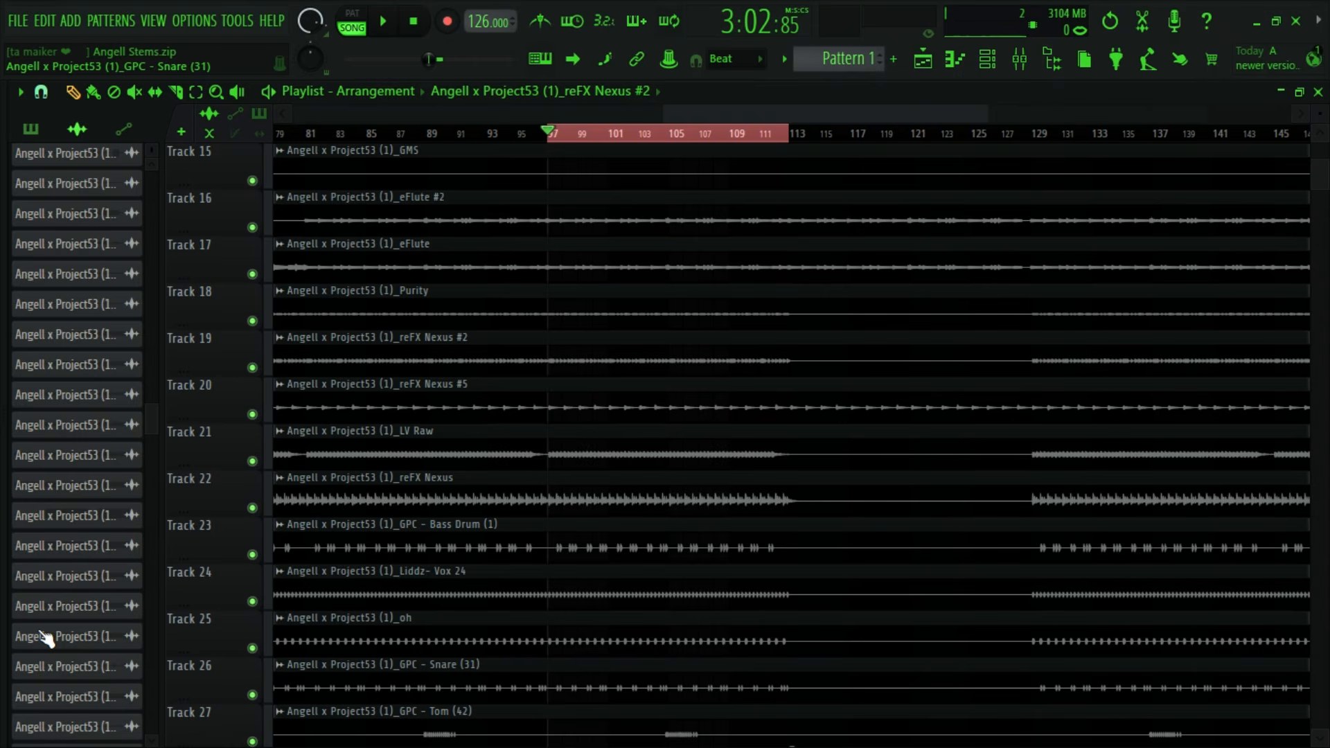
pyautogui.doubleClick(460, 312)
pyautogui.click(683, 310)
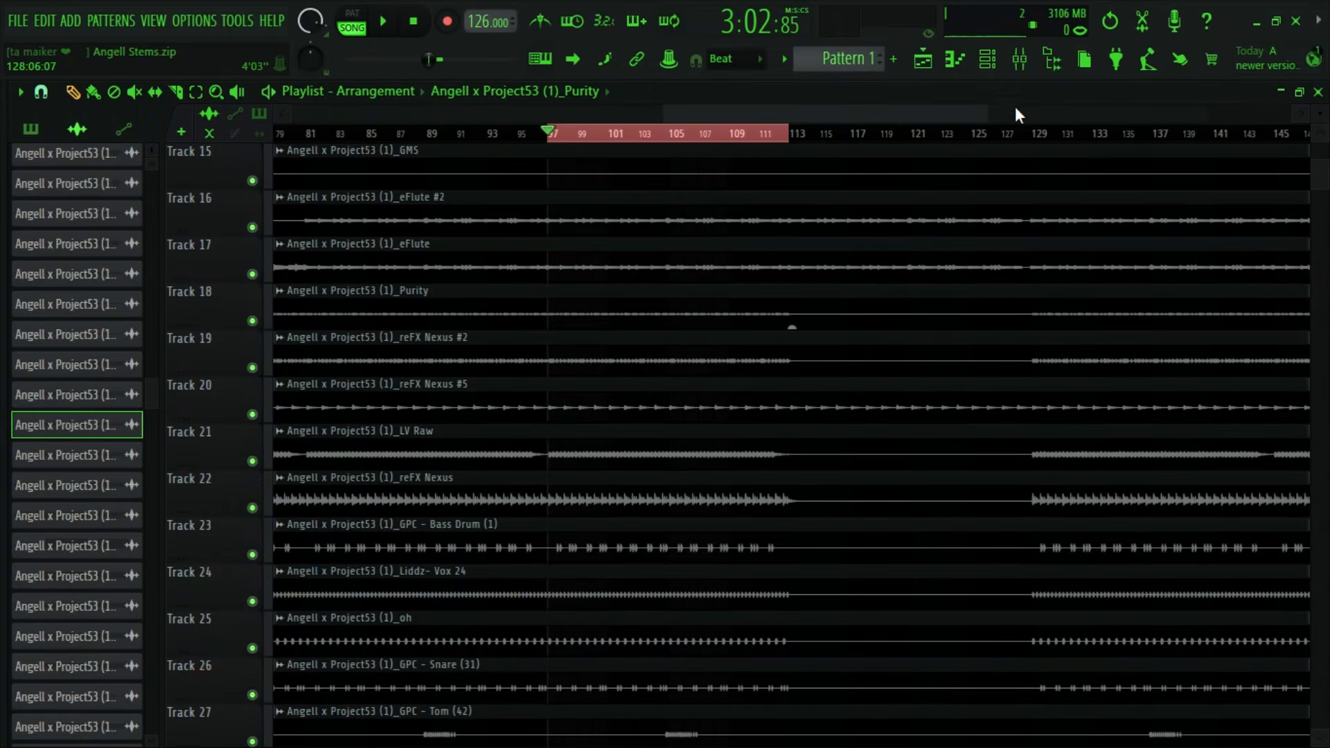
pyautogui.press('F9')
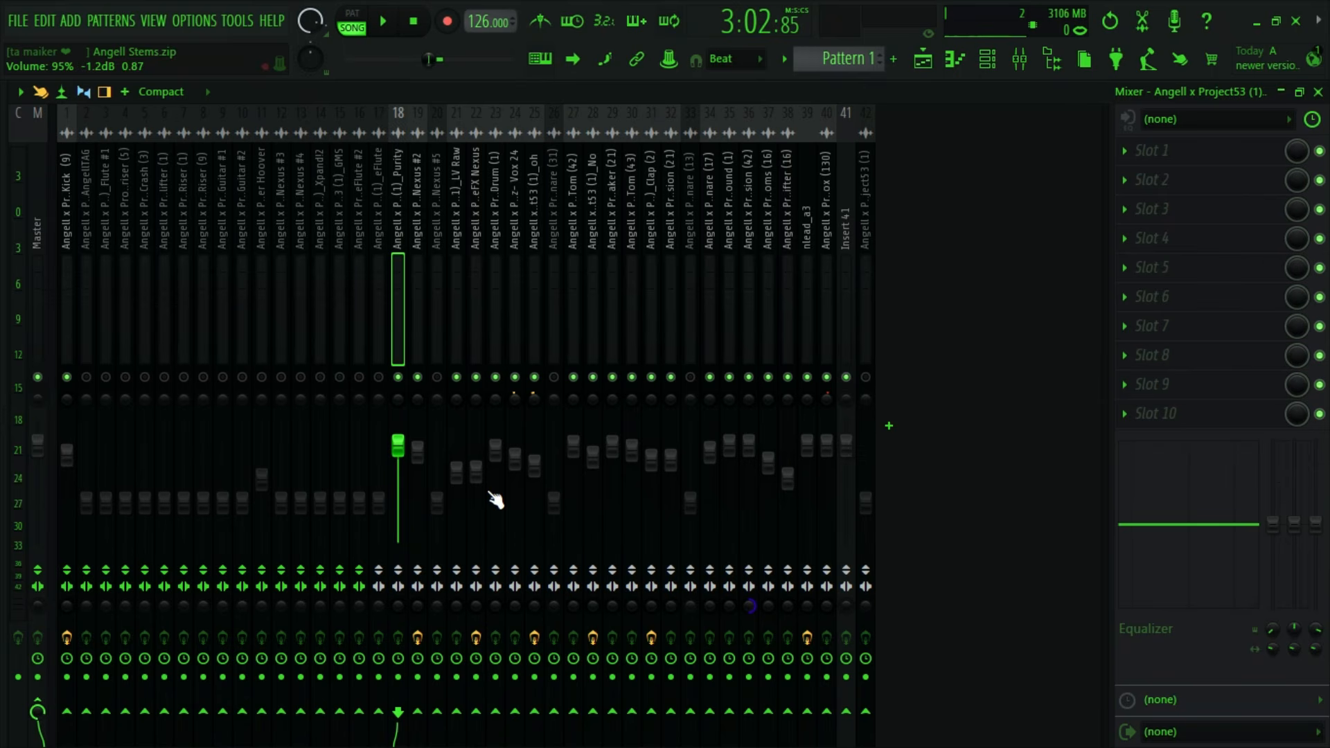
# - Set the Purity fader to 100% (0.0 dB) during playback and cut its low shelf by 18 dB at 90 Hz
pyautogui.press('space')
pyautogui.moveTo(398, 447)
pyautogui.mouseDown()
pyautogui.moveTo(398, 418)
pyautogui.moveTo(397, 446)
pyautogui.mouseUp()
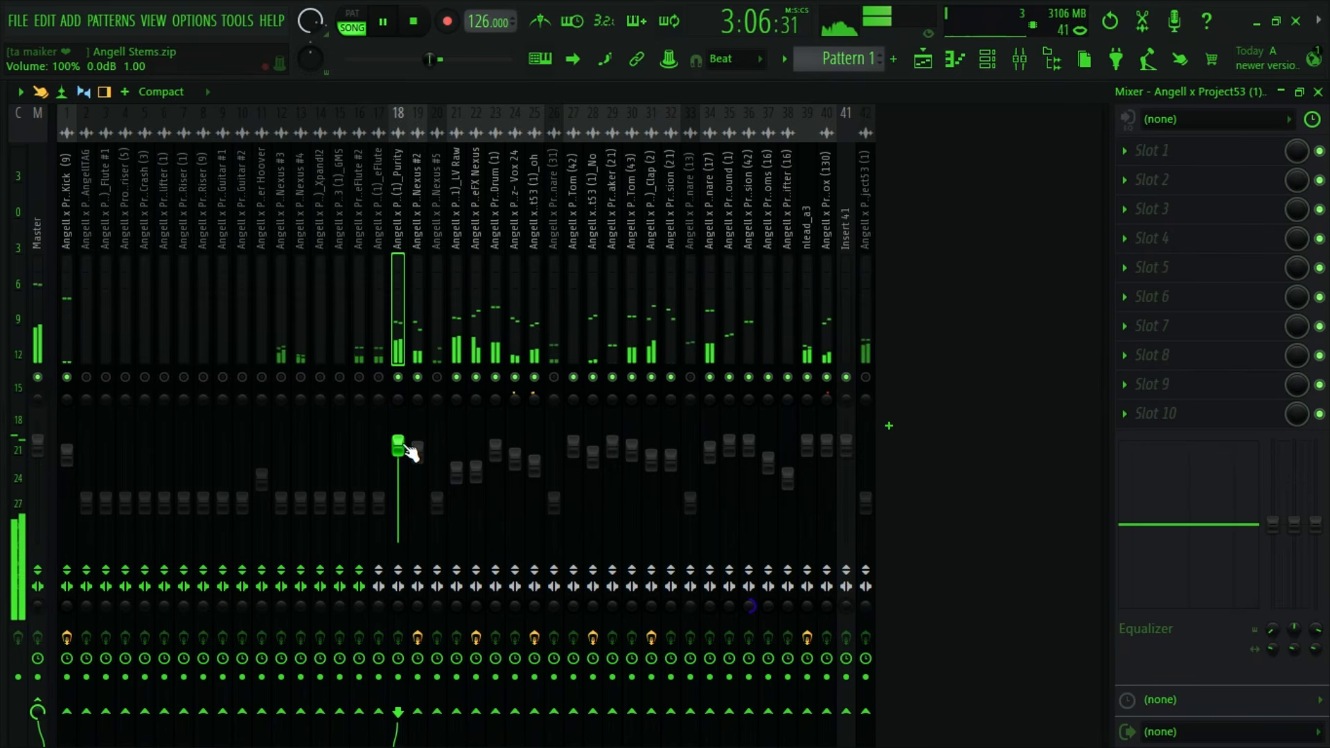
pyautogui.moveTo(1273, 525); pyautogui.dragTo(1277, 673)
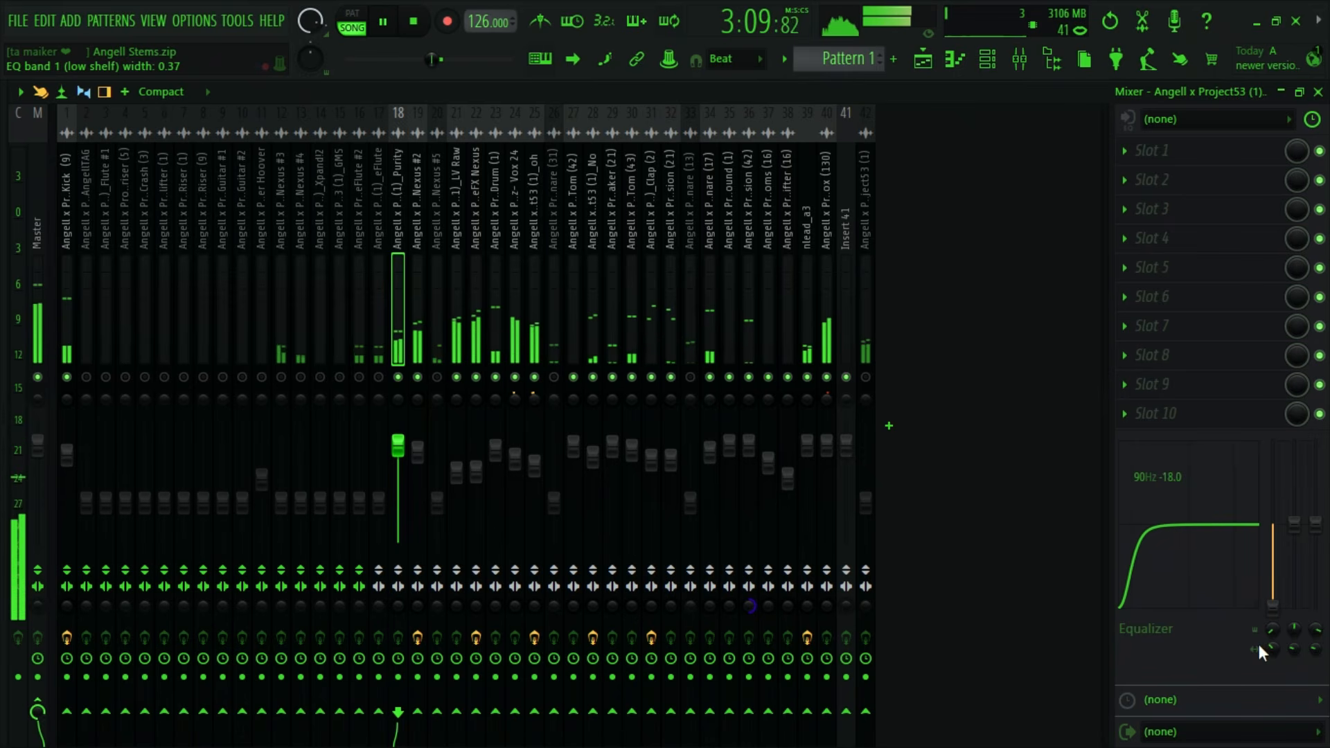
pyautogui.press('space')
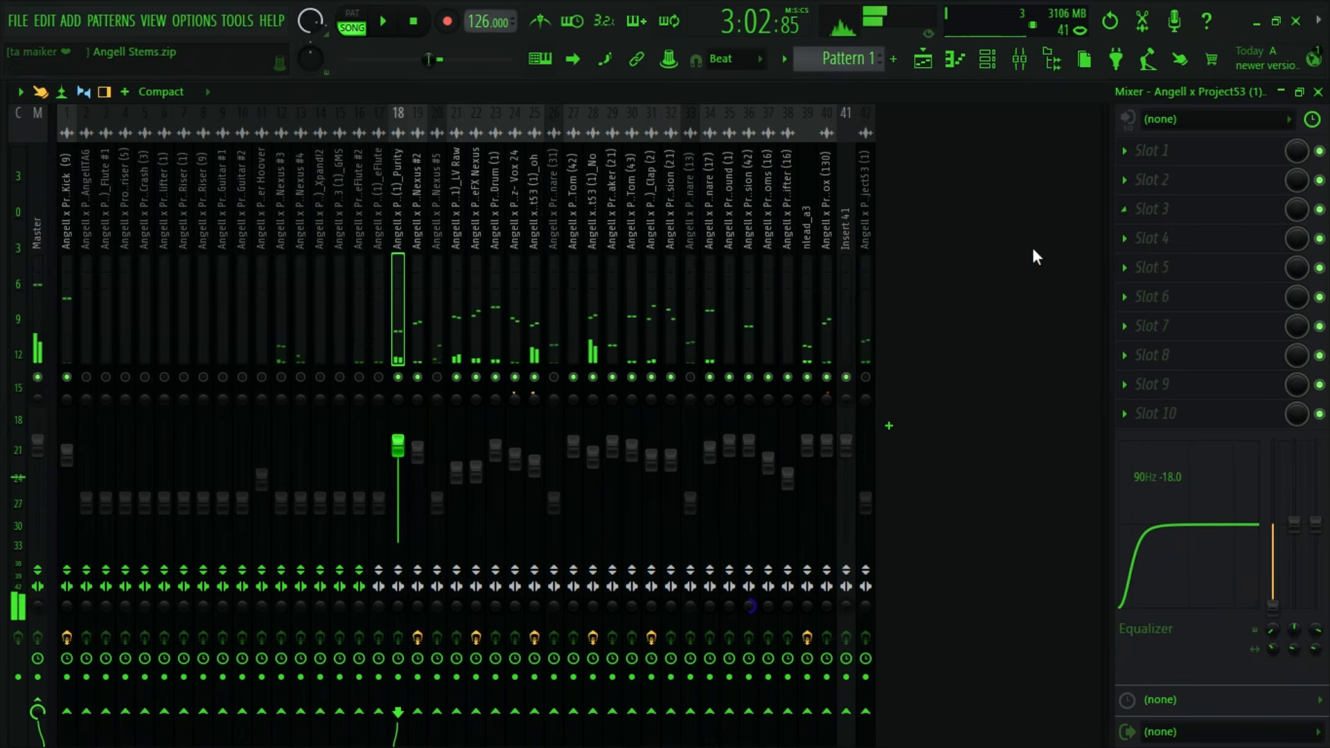
# - Load Fruity Convolver in the first effect slot of the Purity track
pyautogui.click(1140, 160)
pyautogui.moveTo(1136, 174)
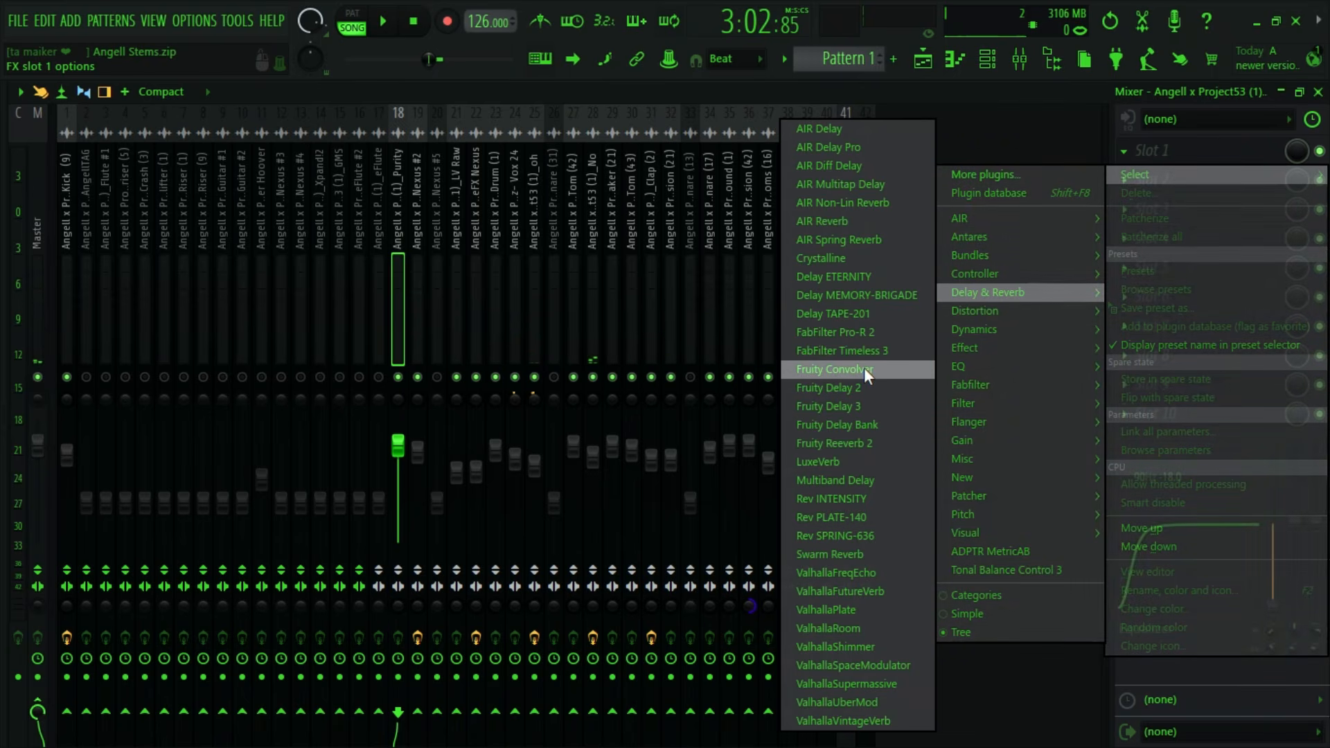
pyautogui.click(863, 370)
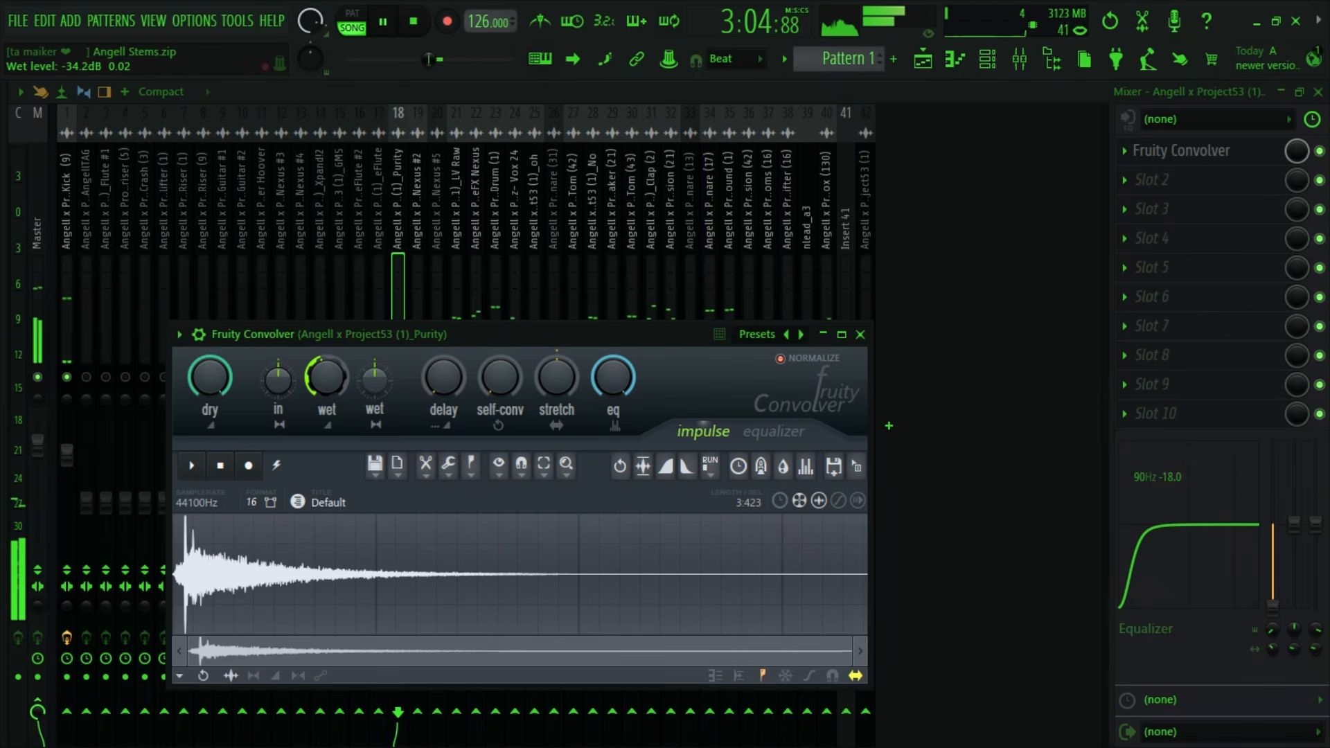
# - Close Fruity Convolver, set the Purity fader to 95% (-1.0 dB), and raise its low-shelf frequency to 159 Hz
pyautogui.click(860, 335)
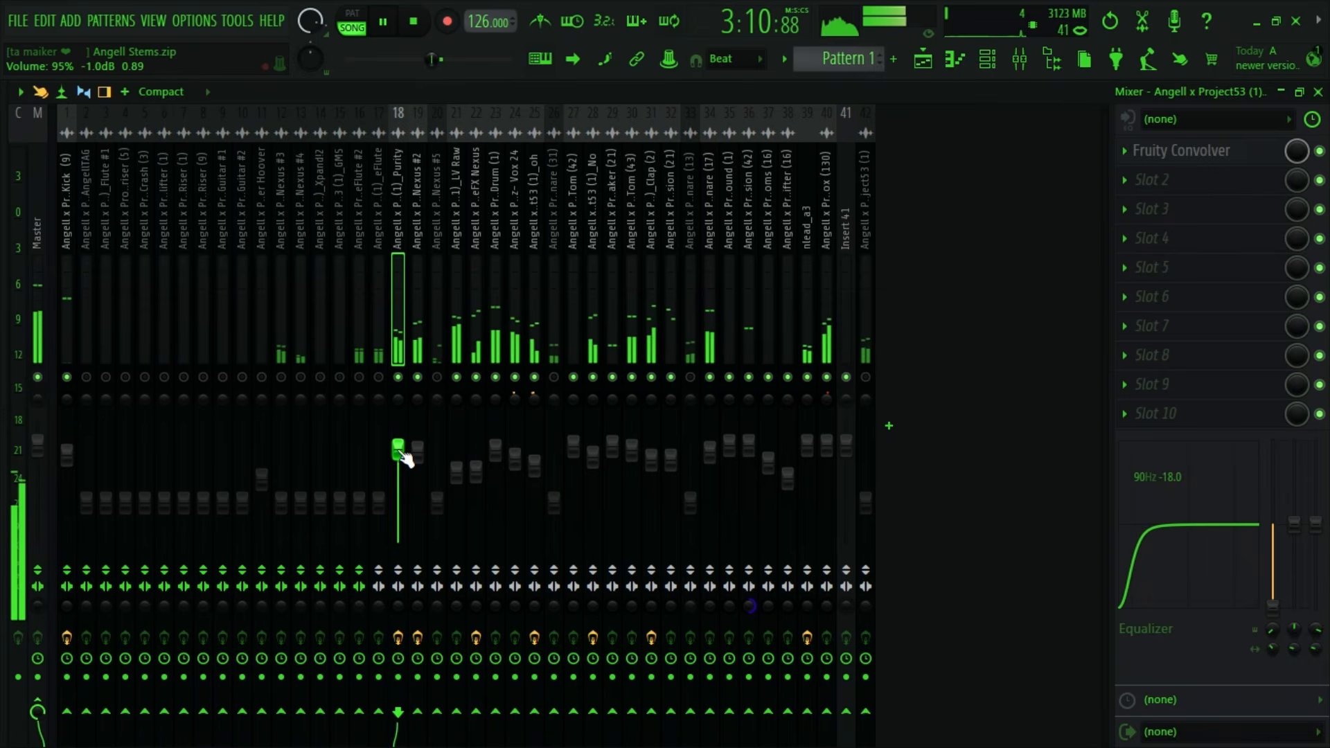
pyautogui.press('space')
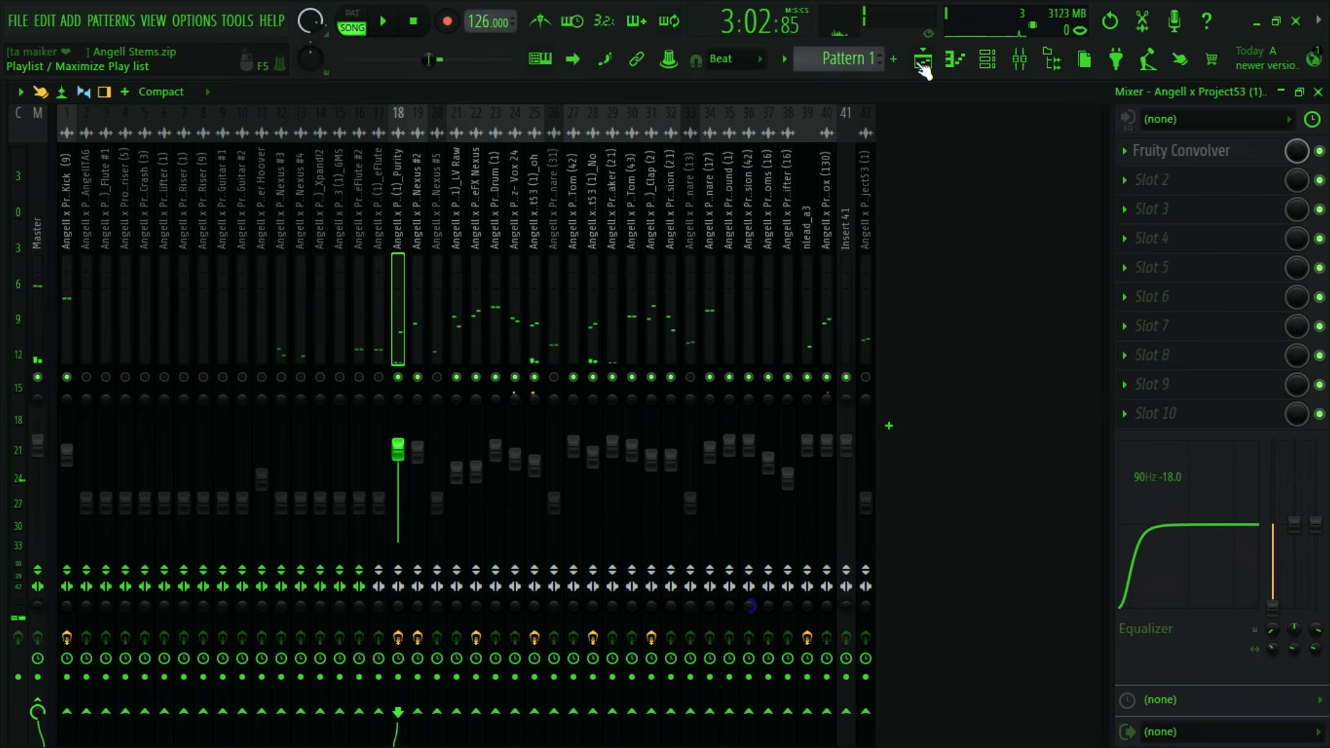
pyautogui.moveTo(1273, 630); pyautogui.dragTo(1273, 615)
# - Look through the playlist tracks to find the next stems to bring into the mix
pyautogui.click(922, 59)
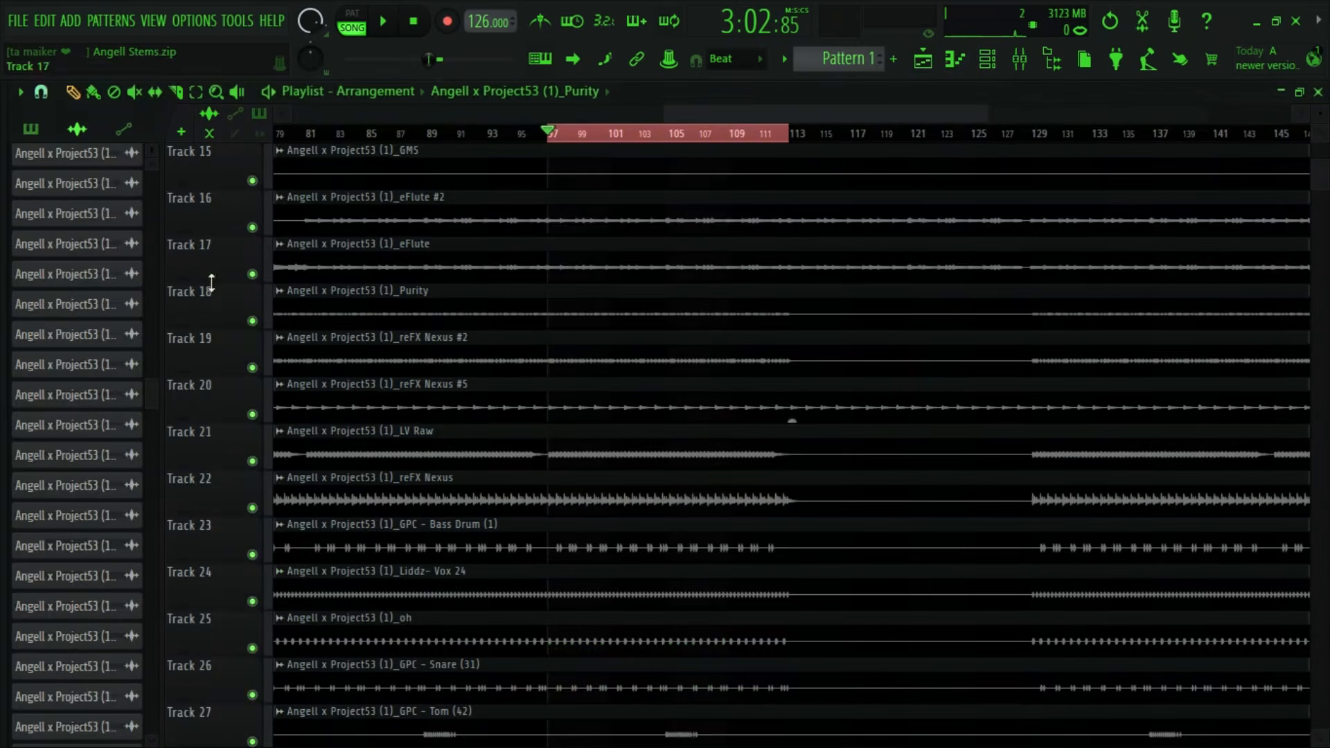
pyautogui.click(1020, 60)
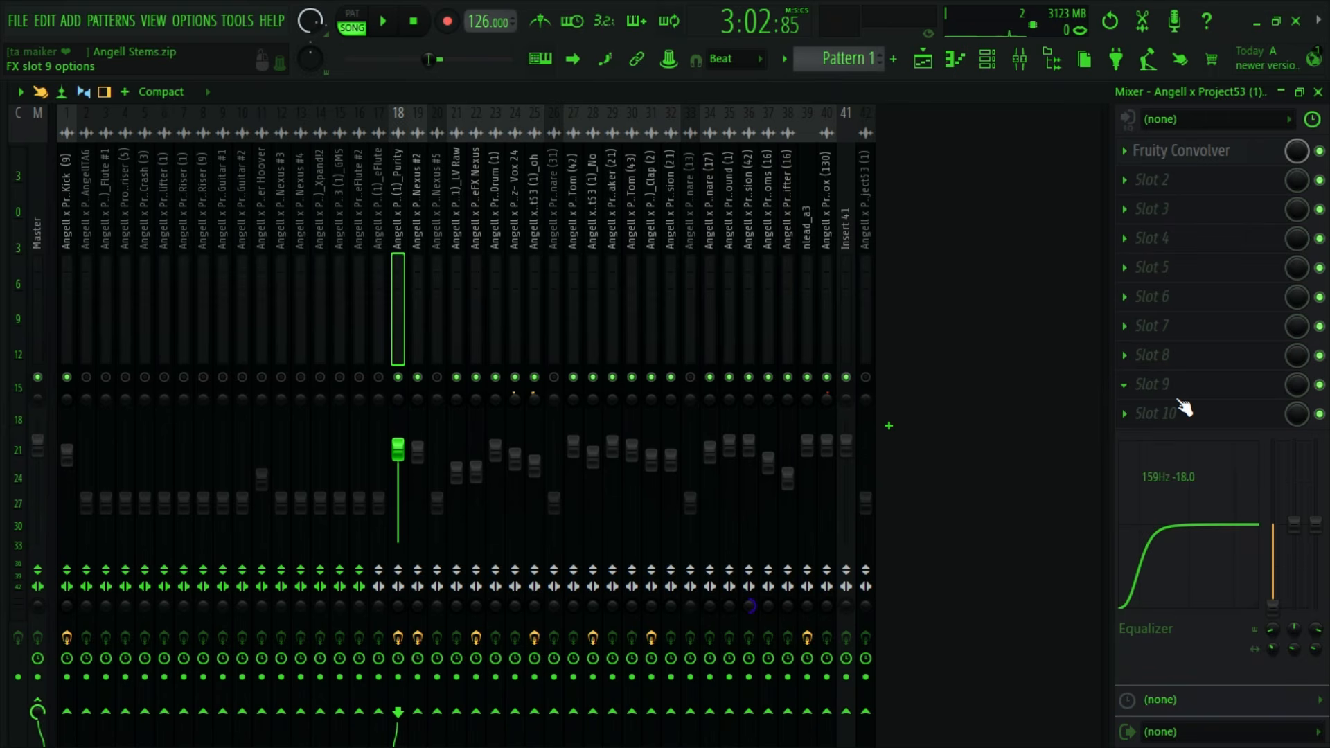
pyautogui.click(922, 59)
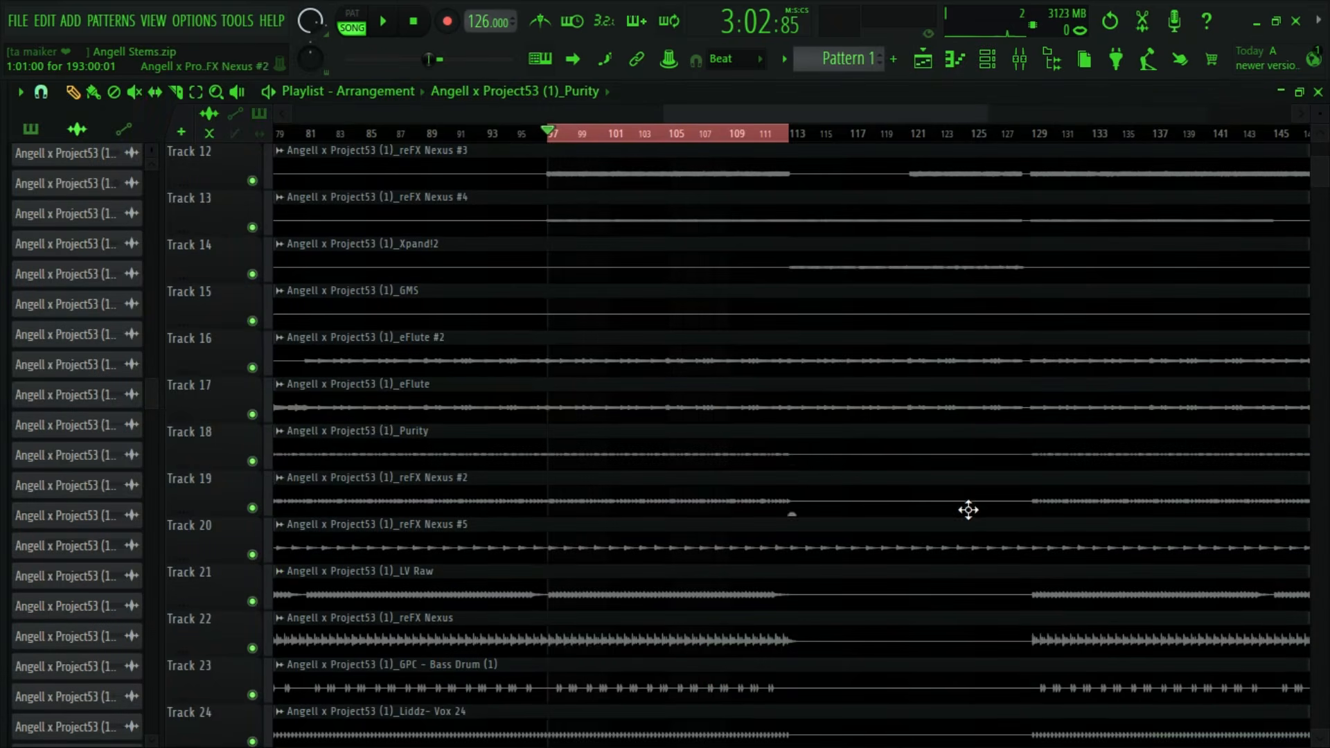
pyautogui.scroll(7, 663, 517)
pyautogui.scroll(-11, 623, 536)
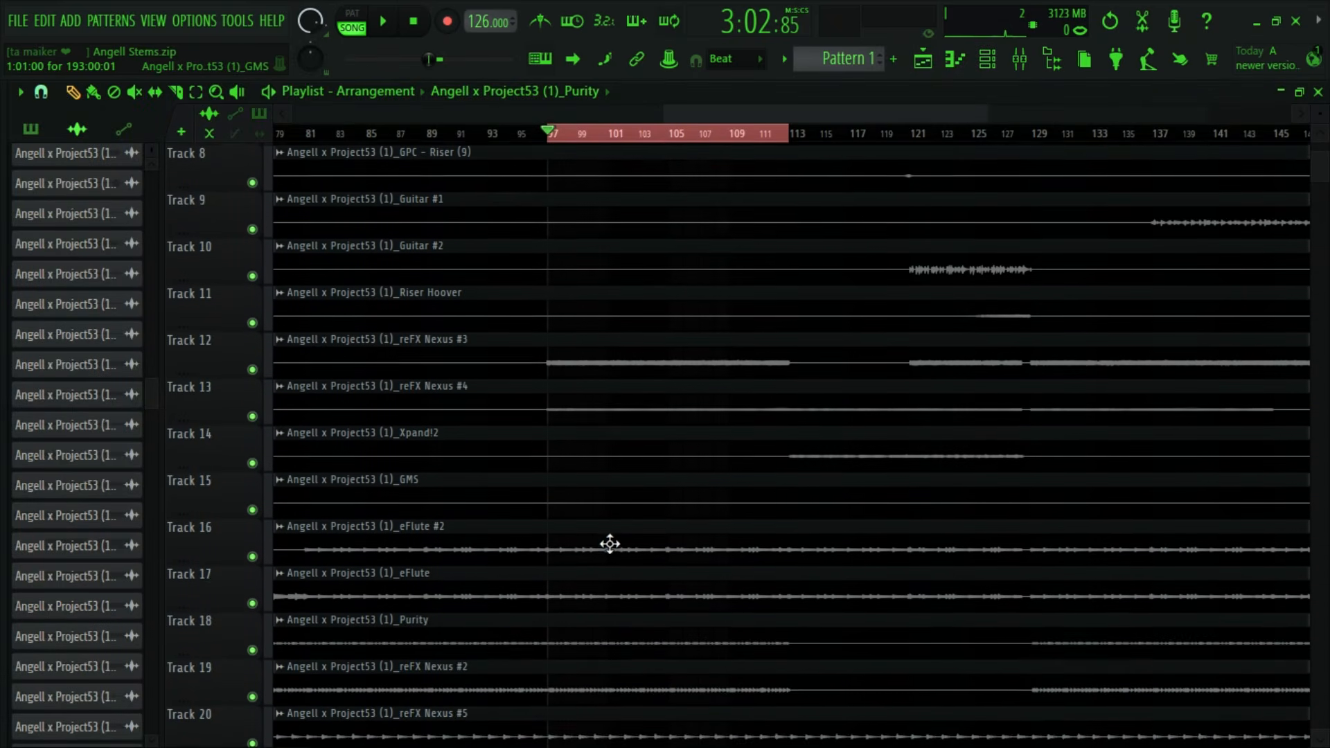
pyautogui.scroll(-16, 586, 604)
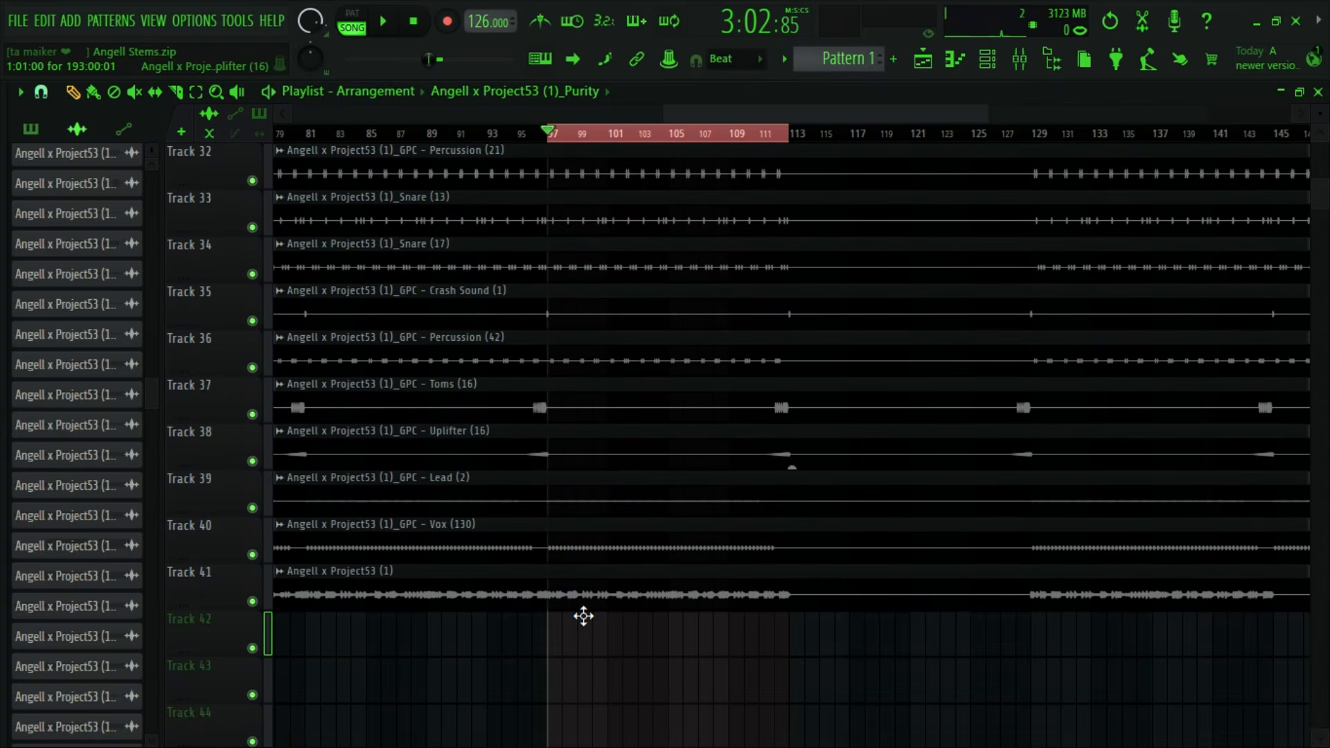
pyautogui.scroll(15, 586, 613)
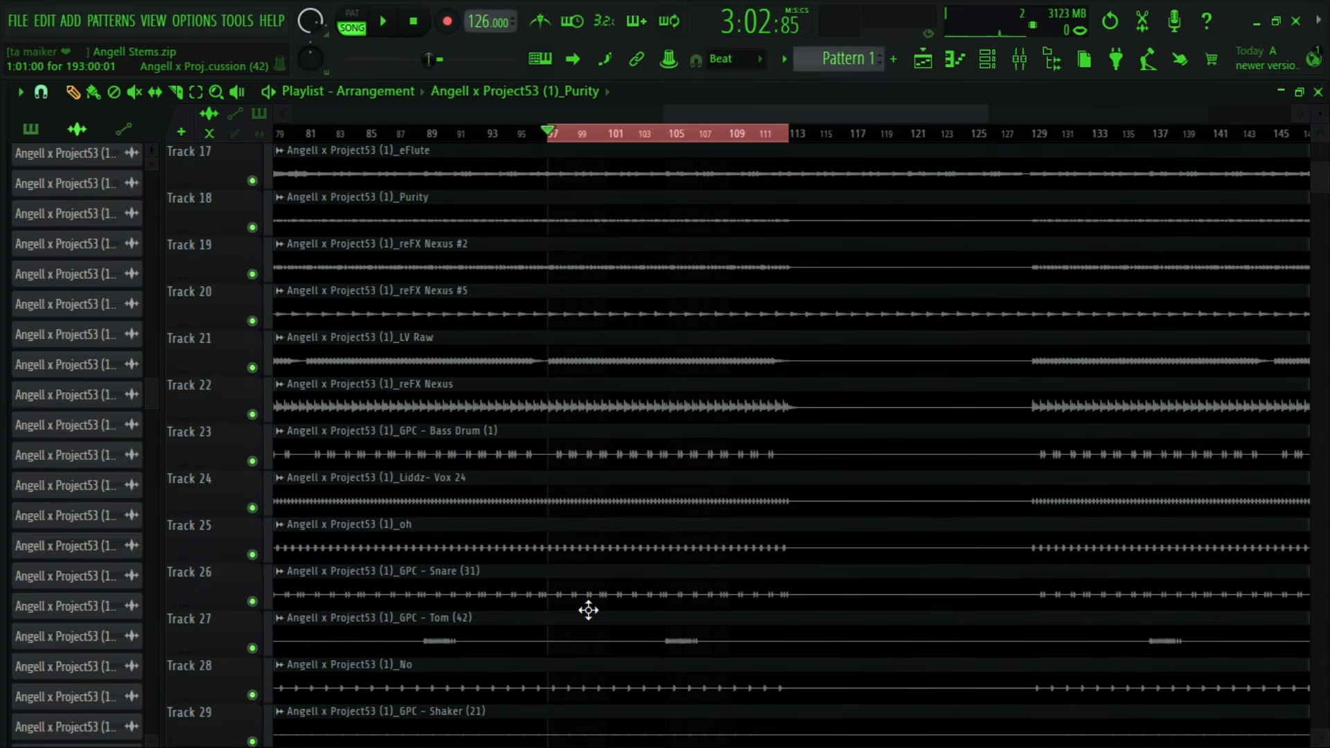
pyautogui.scroll(6, 588, 610)
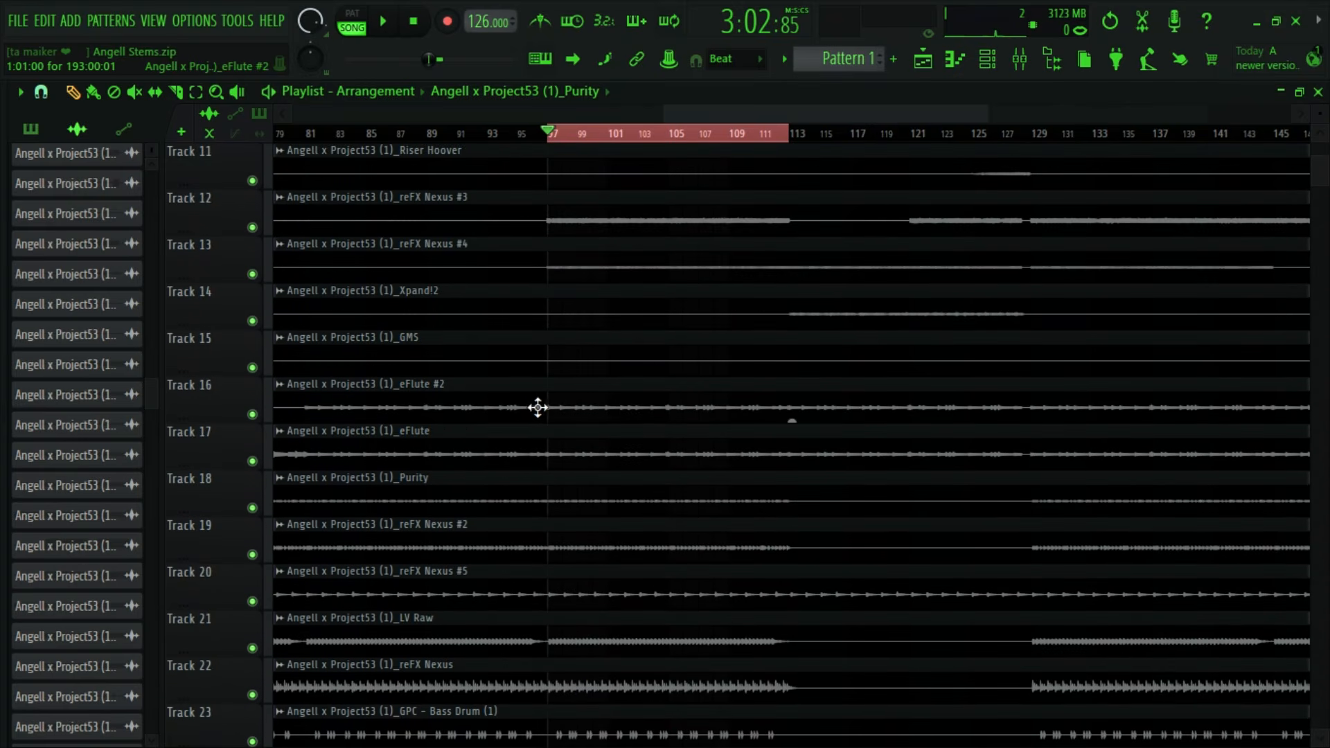
pyautogui.scroll(2, 553, 431)
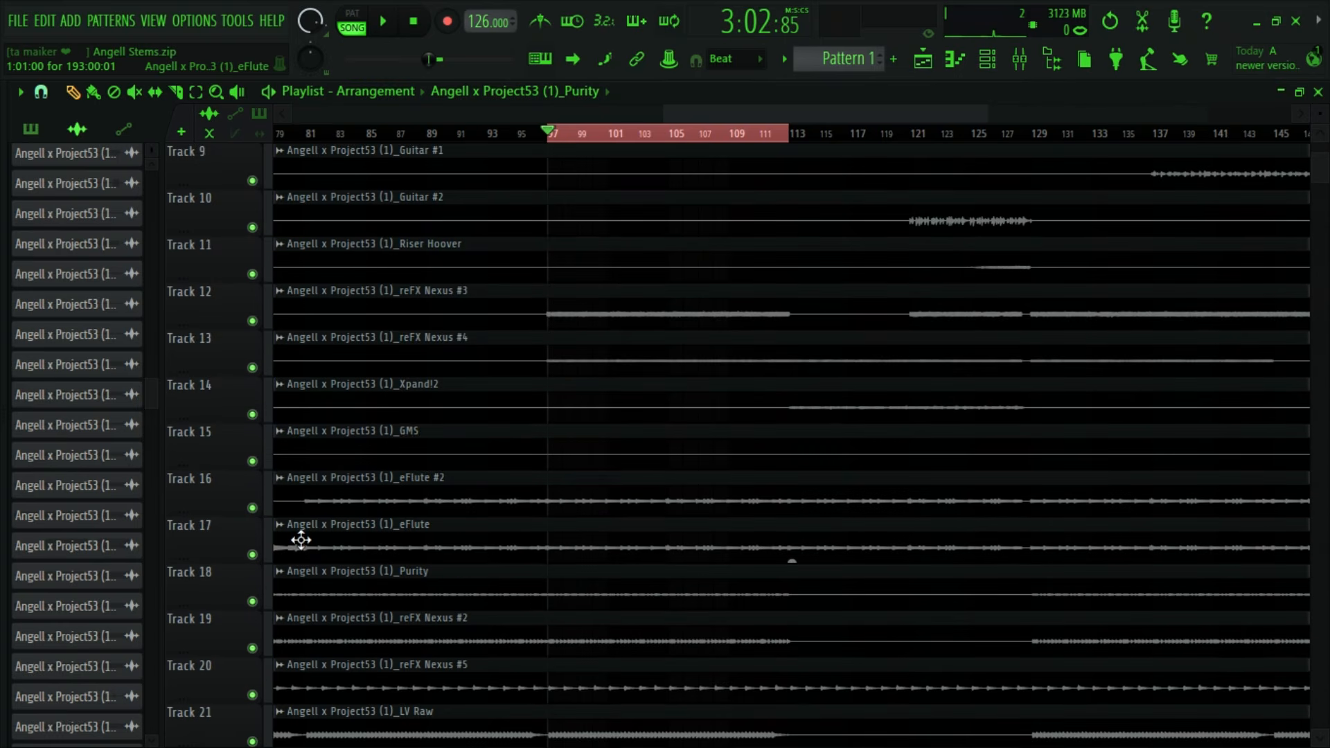
# - Solo the eFlute and eFlute #2 stems on Tracks 17 and 16 in the playlist and start playback
pyautogui.keyDown('ctrl'); pyautogui.click(252, 555); pyautogui.keyUp('ctrl')
pyautogui.click(252, 507)
pyautogui.press('space')
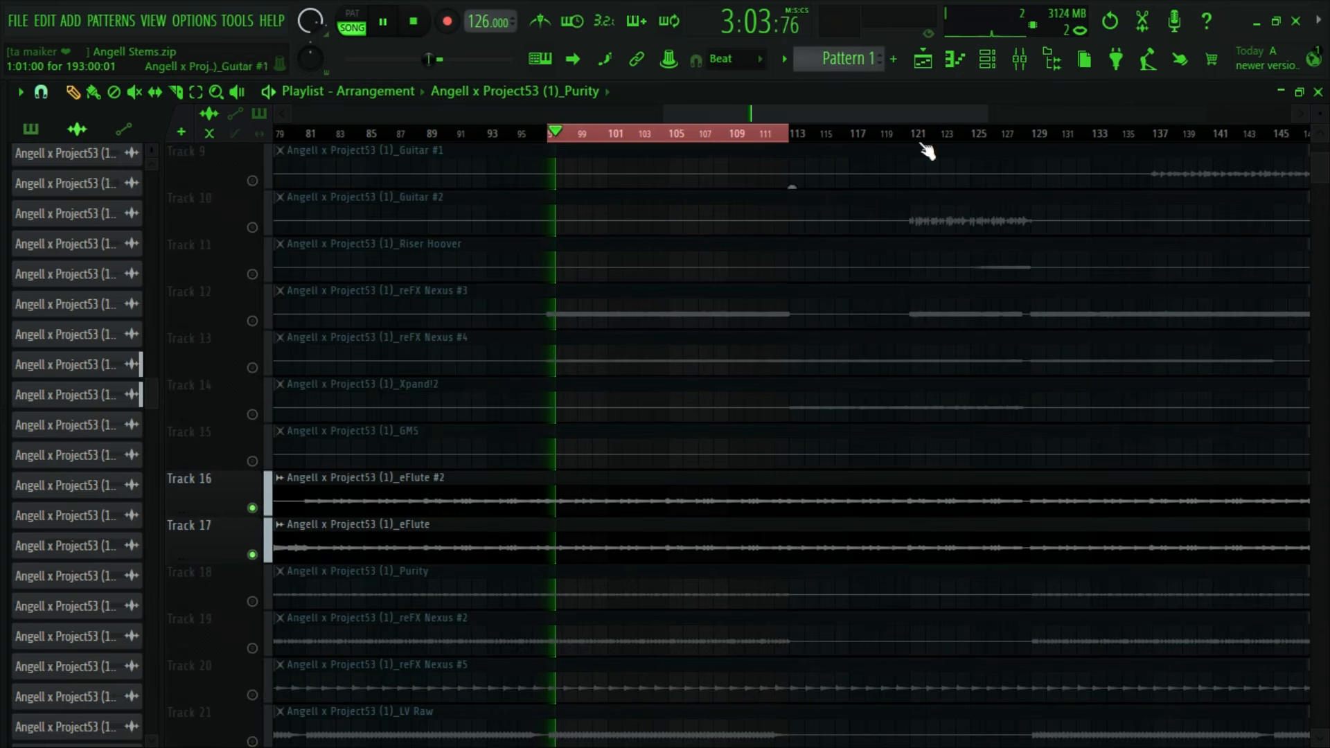
# - Compare the eFlute and eFlute #2 mixer tracks by unmuting them in turn, leaving eFlute unmuted and eFlute #2 muted
pyautogui.click(1019, 59)
pyautogui.click(359, 378)
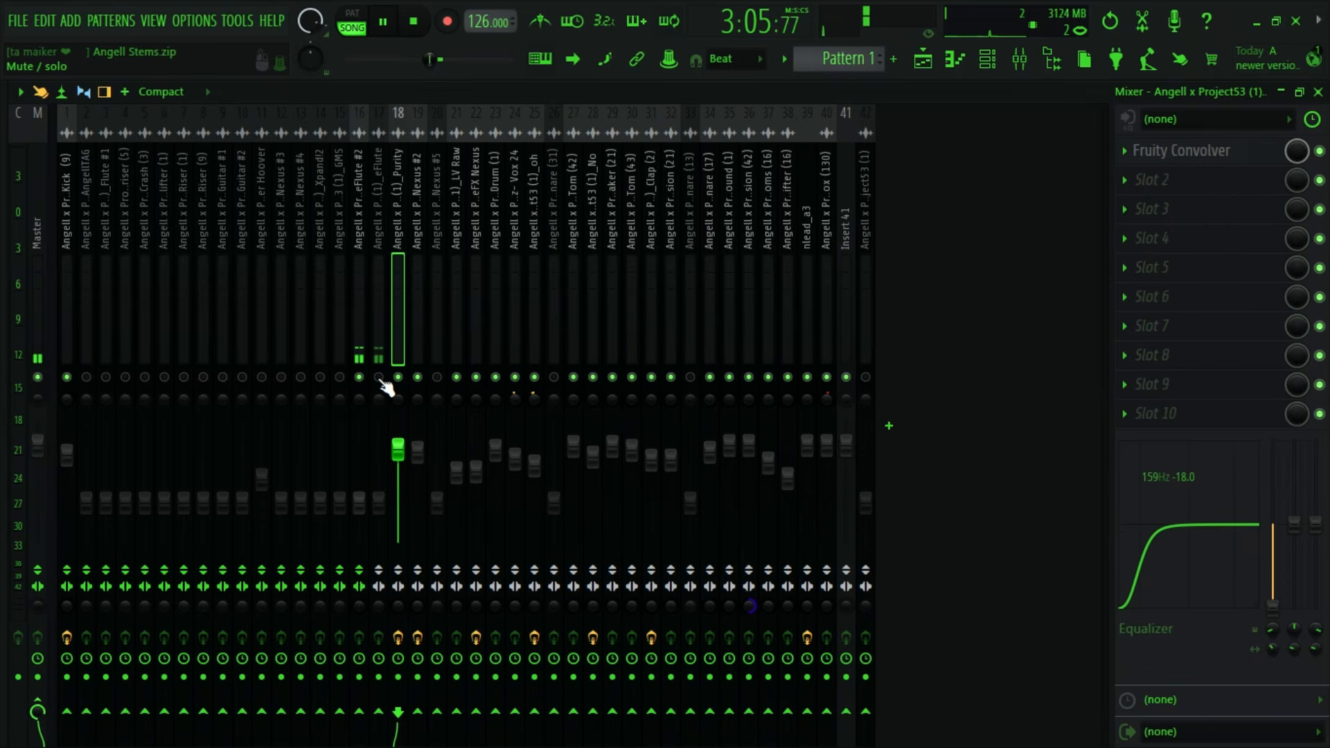
pyautogui.click(378, 378)
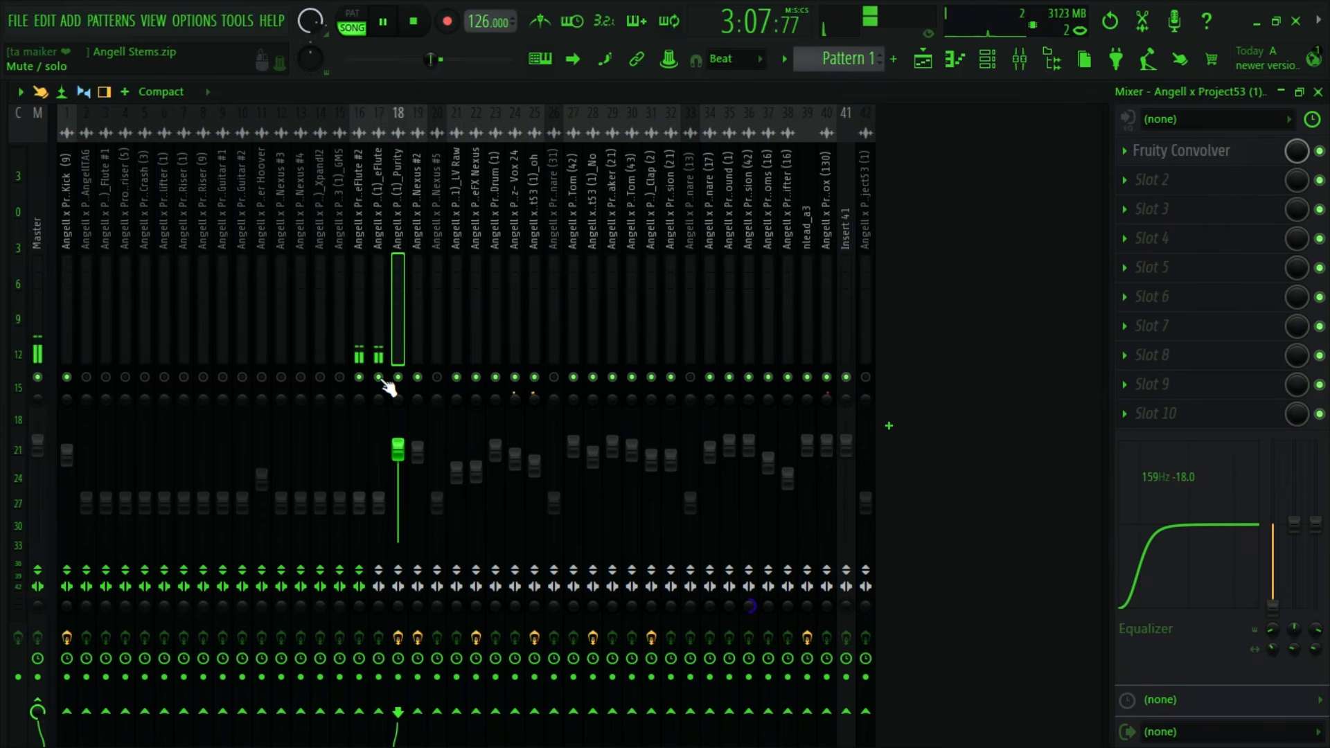
pyautogui.click(378, 378)
pyautogui.click(359, 378)
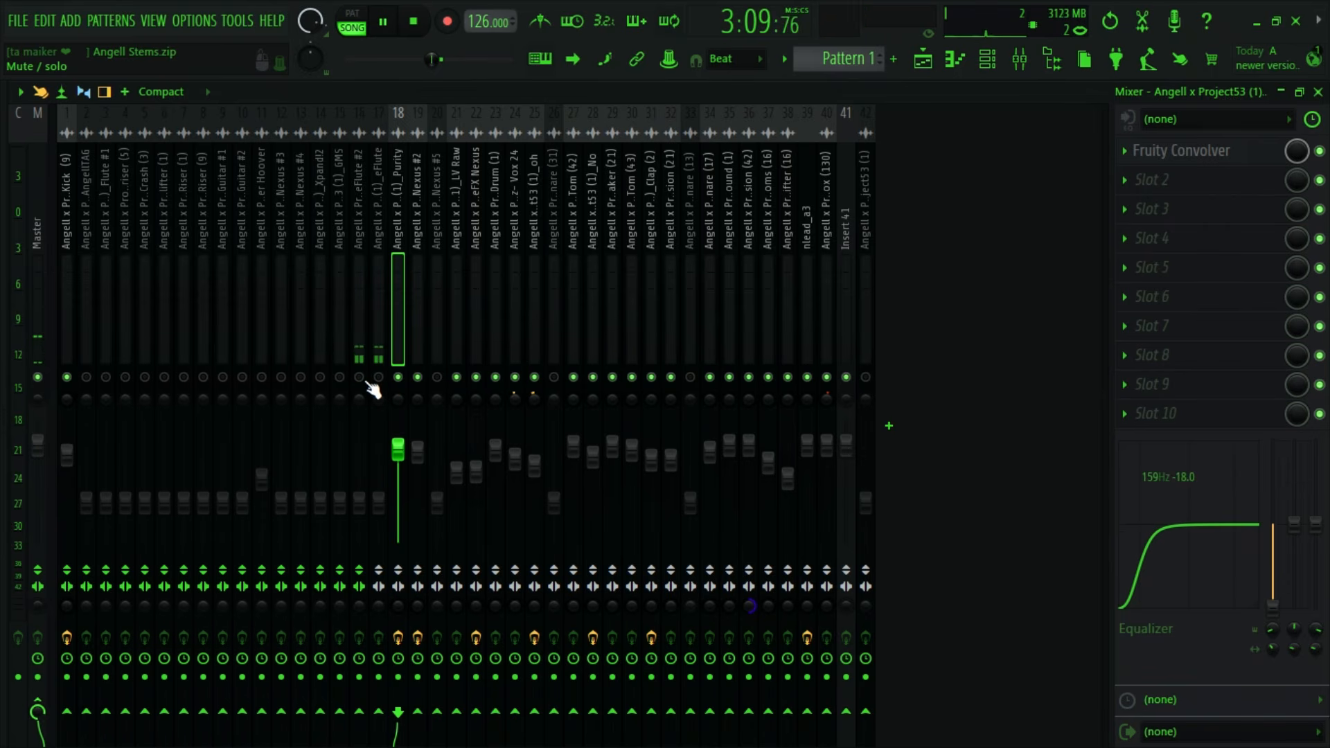
# - Select the eFlute #2 clip in the playlist and play the soloed flute stems from about bar 72
pyautogui.click(955, 60)
pyautogui.click(607, 503)
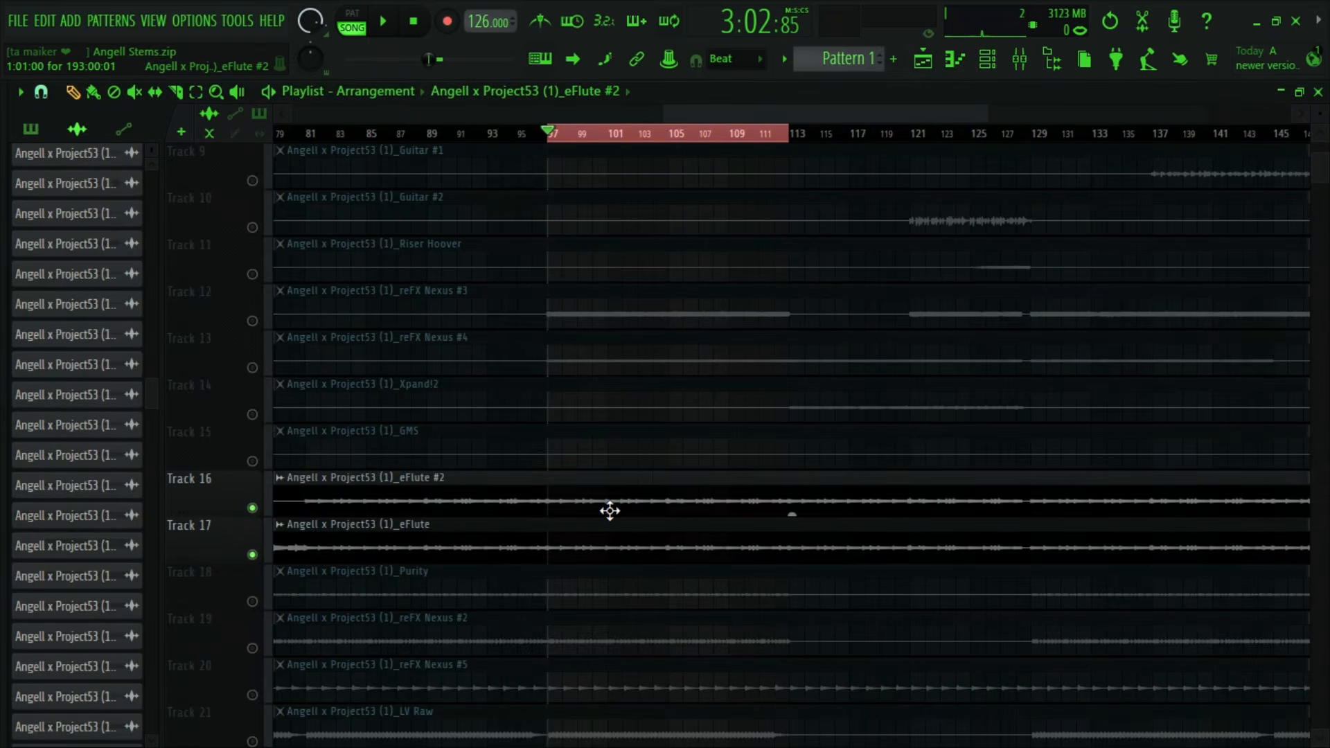
pyautogui.moveTo(775, 111); pyautogui.dragTo(656, 112)
pyautogui.moveTo(1001, 113); pyautogui.dragTo(1072, 113)
pyautogui.moveTo(831, 112); pyautogui.dragTo(792, 112)
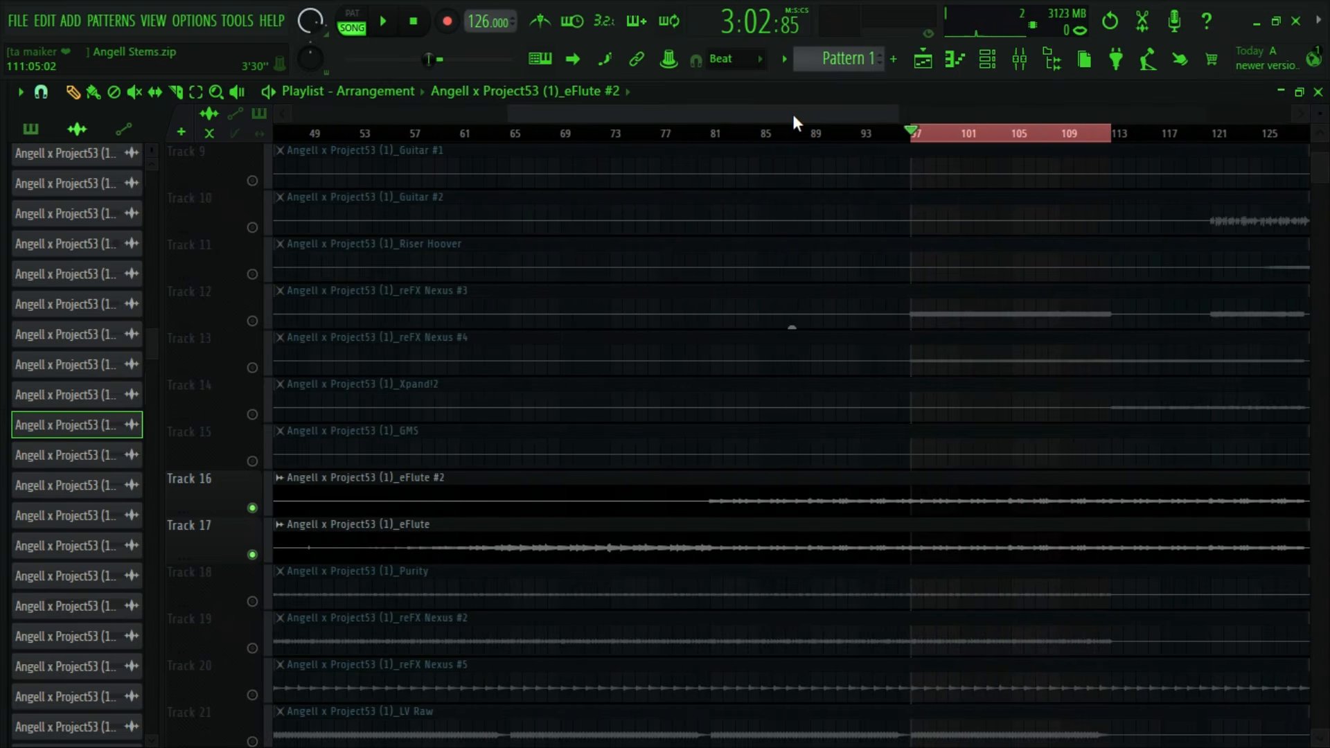
pyautogui.click(713, 132)
pyautogui.moveTo(714, 136); pyautogui.dragTo(604, 144)
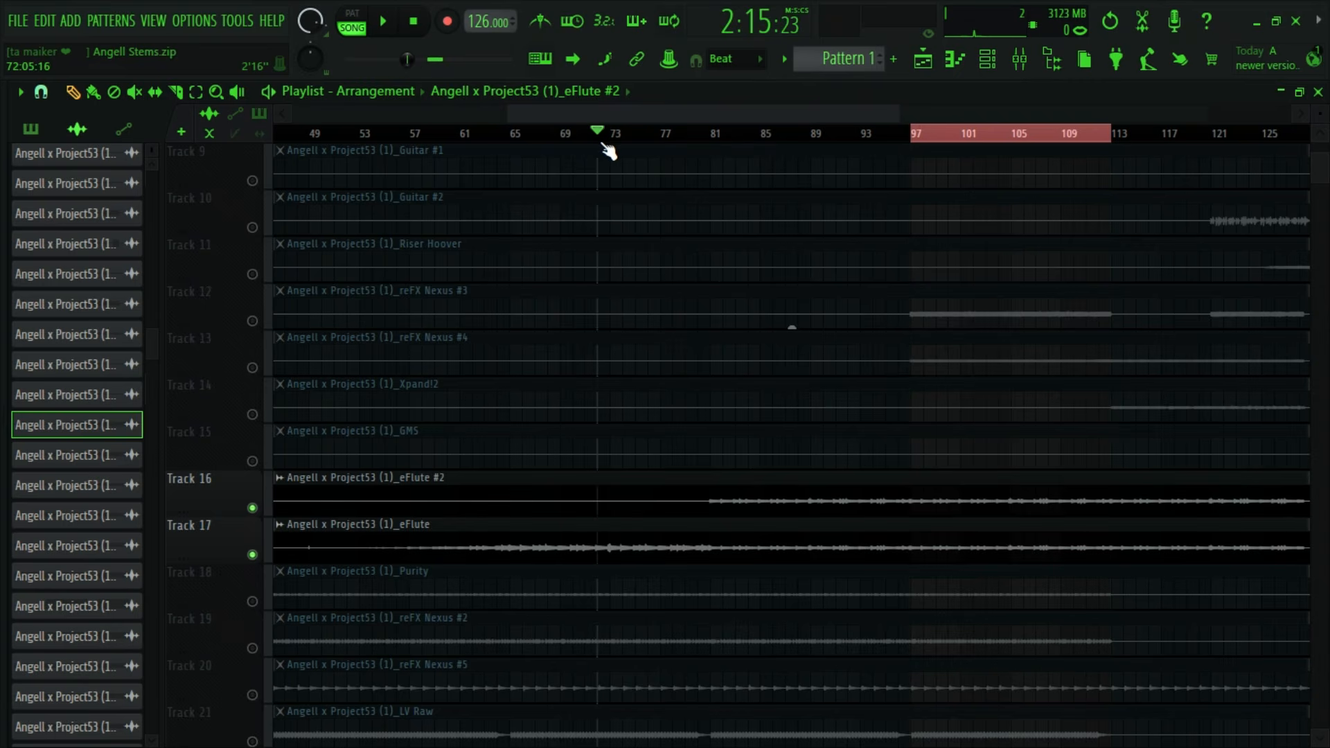
pyautogui.press('space')
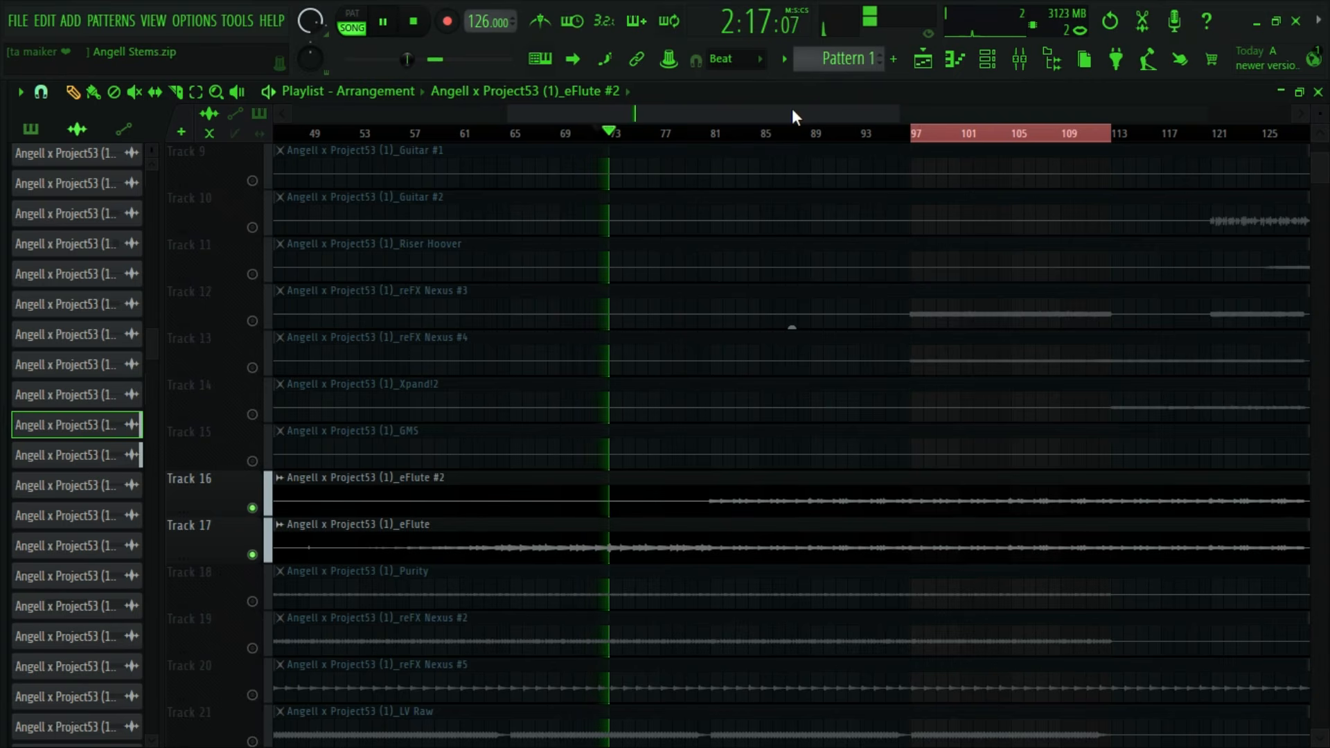
# - Play the soloed flute stems from bar 81 and show the arrangement through to the end of the clips
pyautogui.moveTo(792, 112); pyautogui.dragTo(1024, 113)
pyautogui.click(700, 141)
pyautogui.press('space')
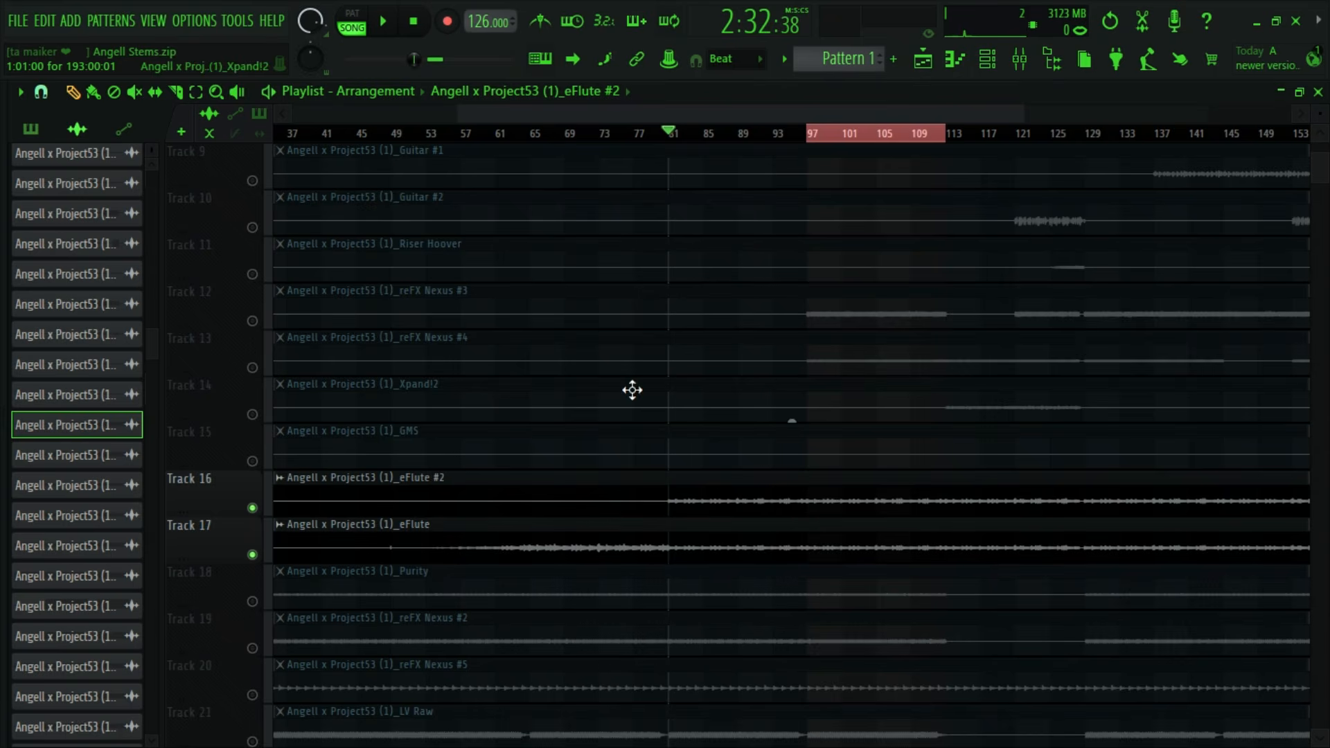
pyautogui.moveTo(1024, 113); pyautogui.dragTo(1287, 113)
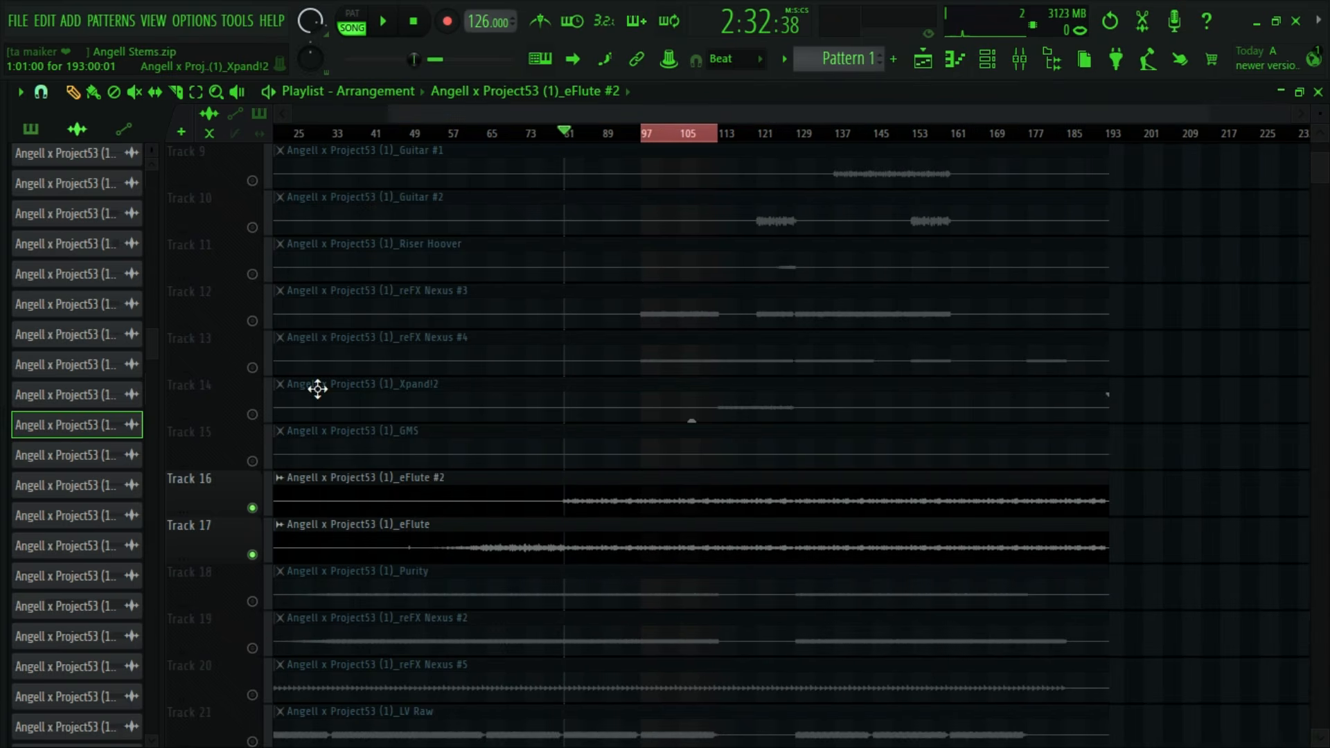
# - Delete the eFlute #2 audio clip and its emptied Track 16 from the project, and select the remaining eFlute clip
pyautogui.click(253, 507)
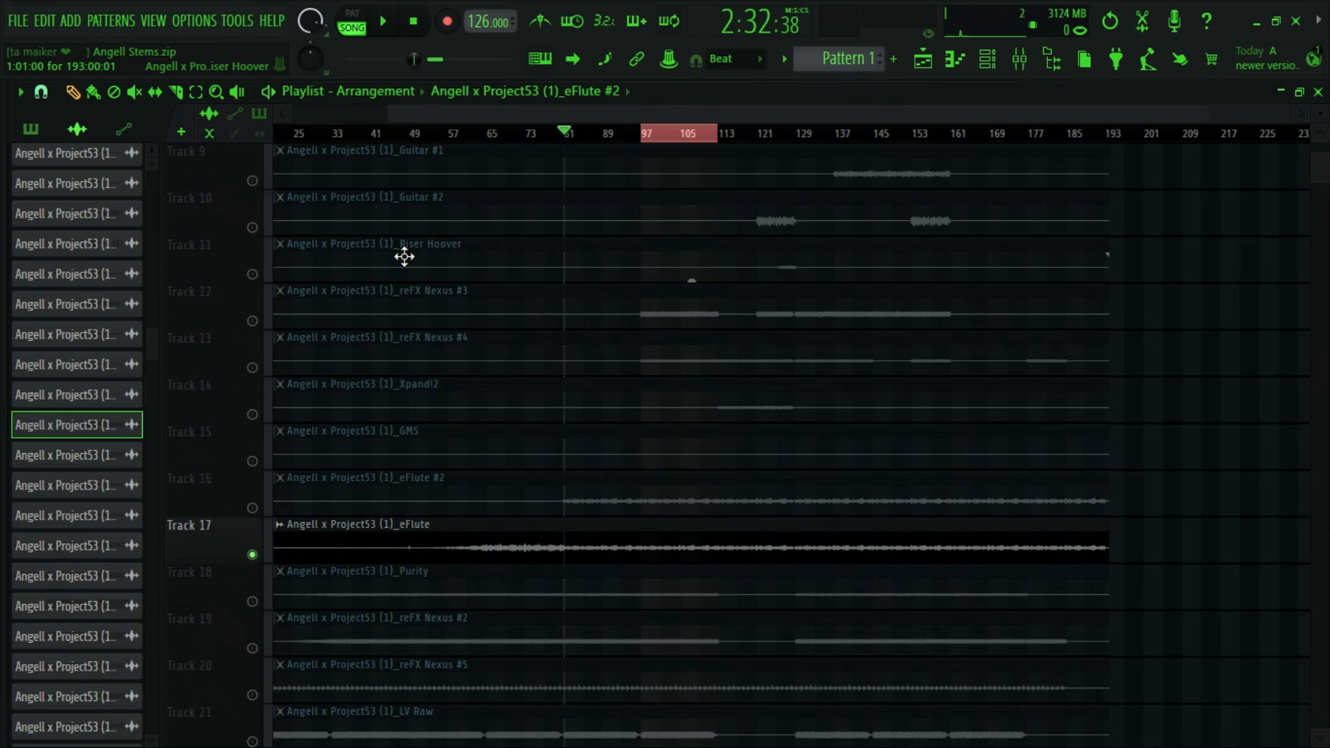
pyautogui.rightClick(59, 435)
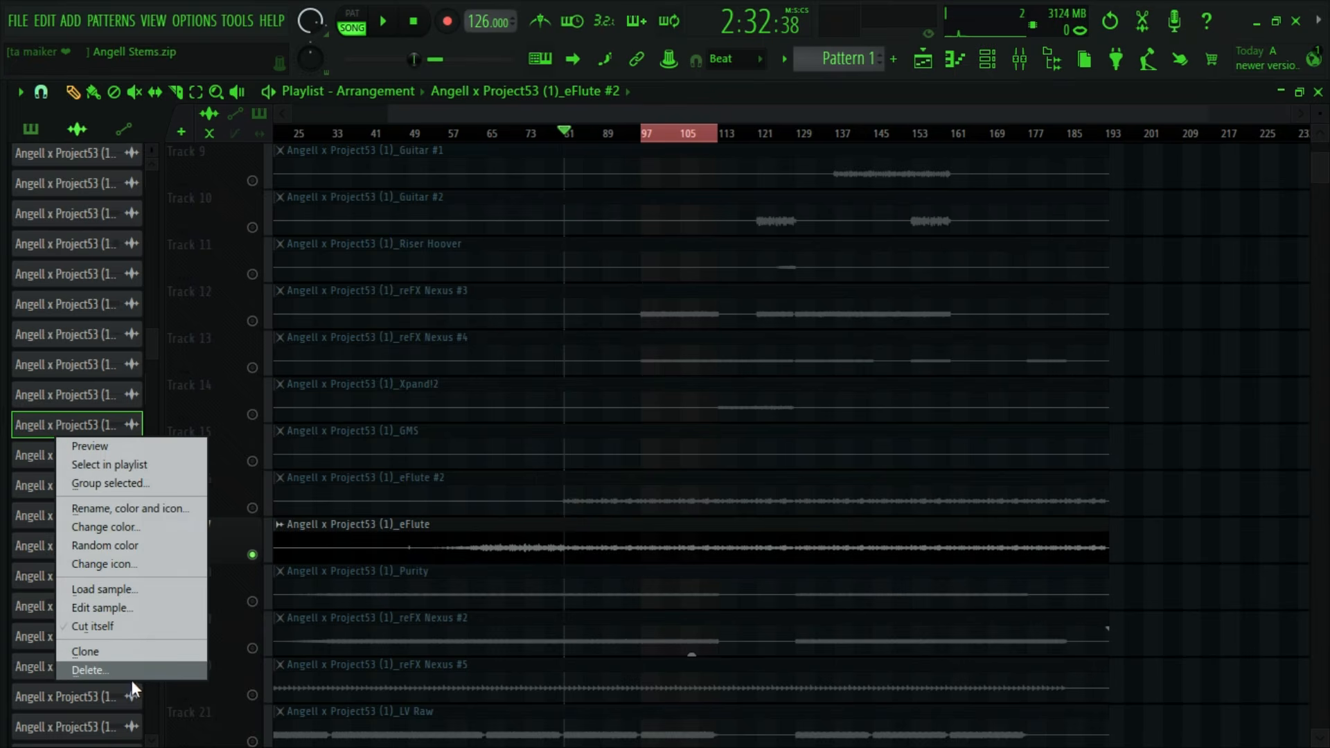
pyautogui.click(130, 670)
pyautogui.rightClick(207, 490)
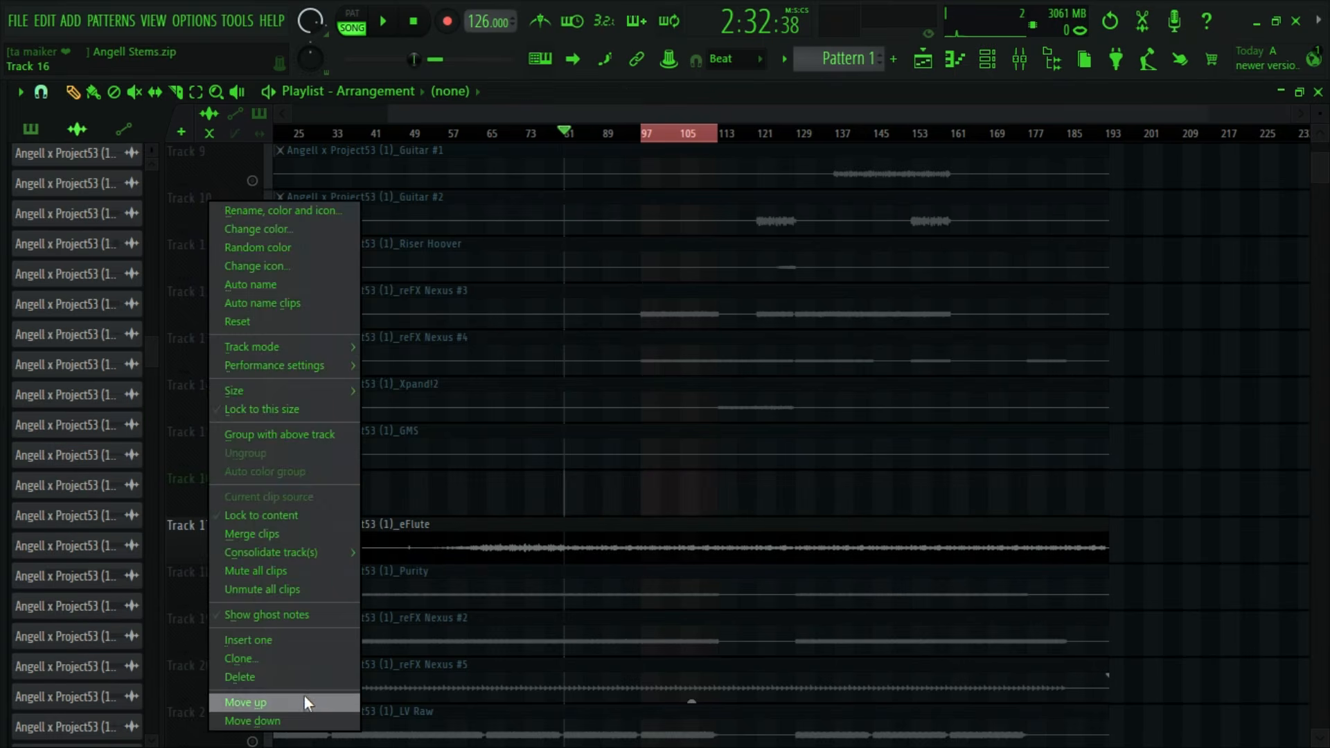
pyautogui.click(309, 677)
pyautogui.click(723, 449)
pyautogui.click(573, 508)
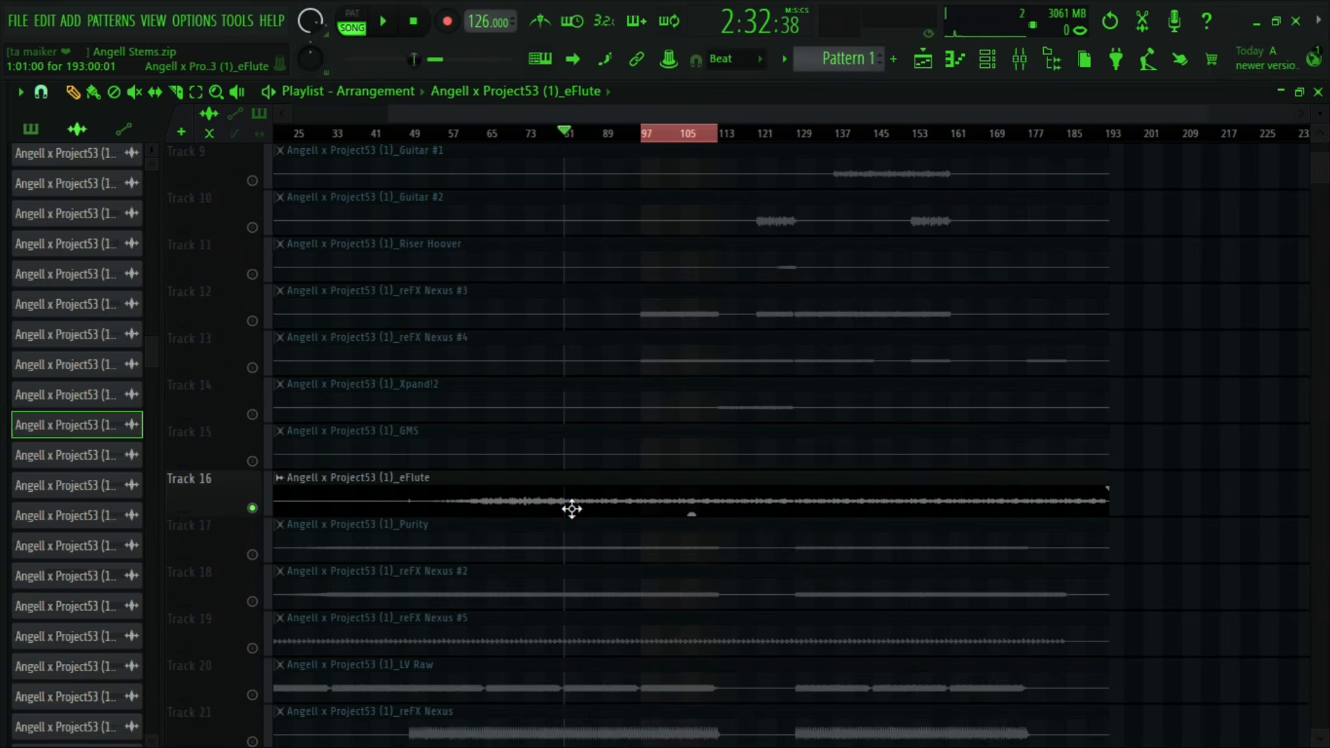
# - Reset the eFlute #2 mixer track to its default state
pyautogui.click(1021, 67)
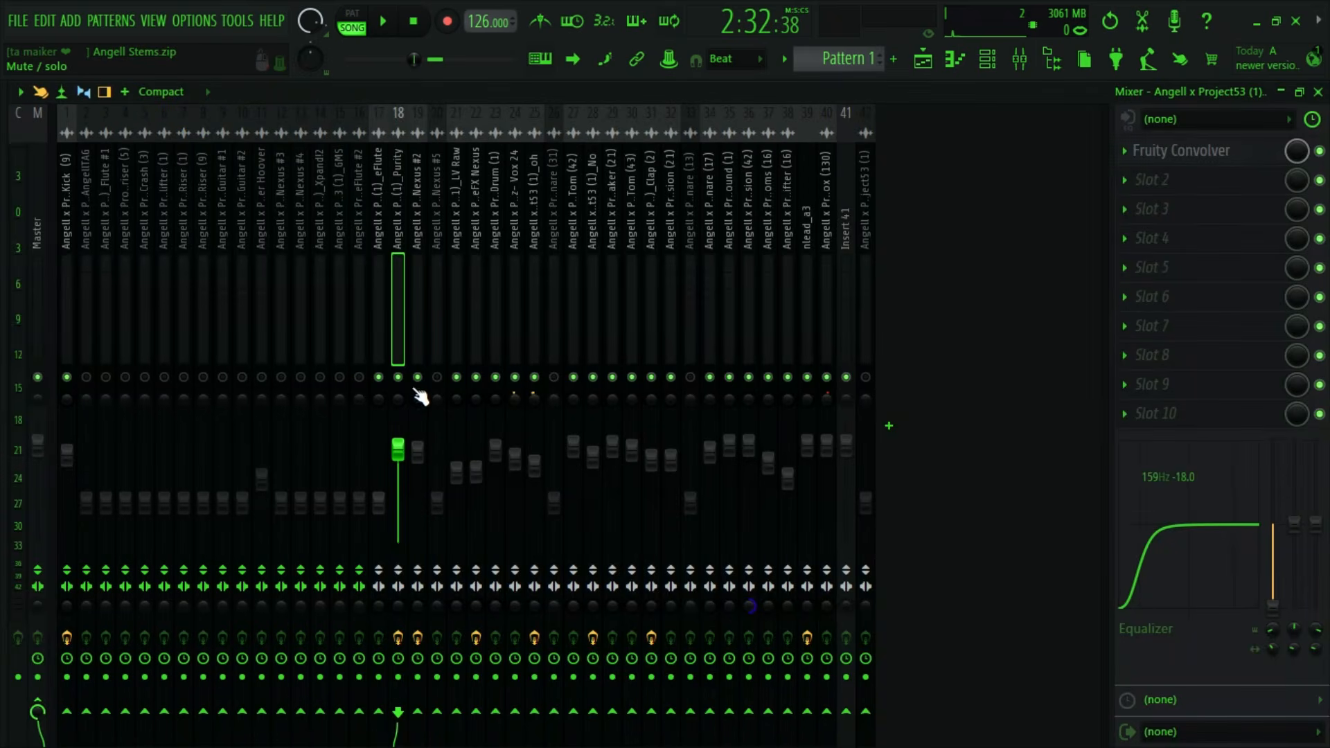
pyautogui.rightClick(406, 280)
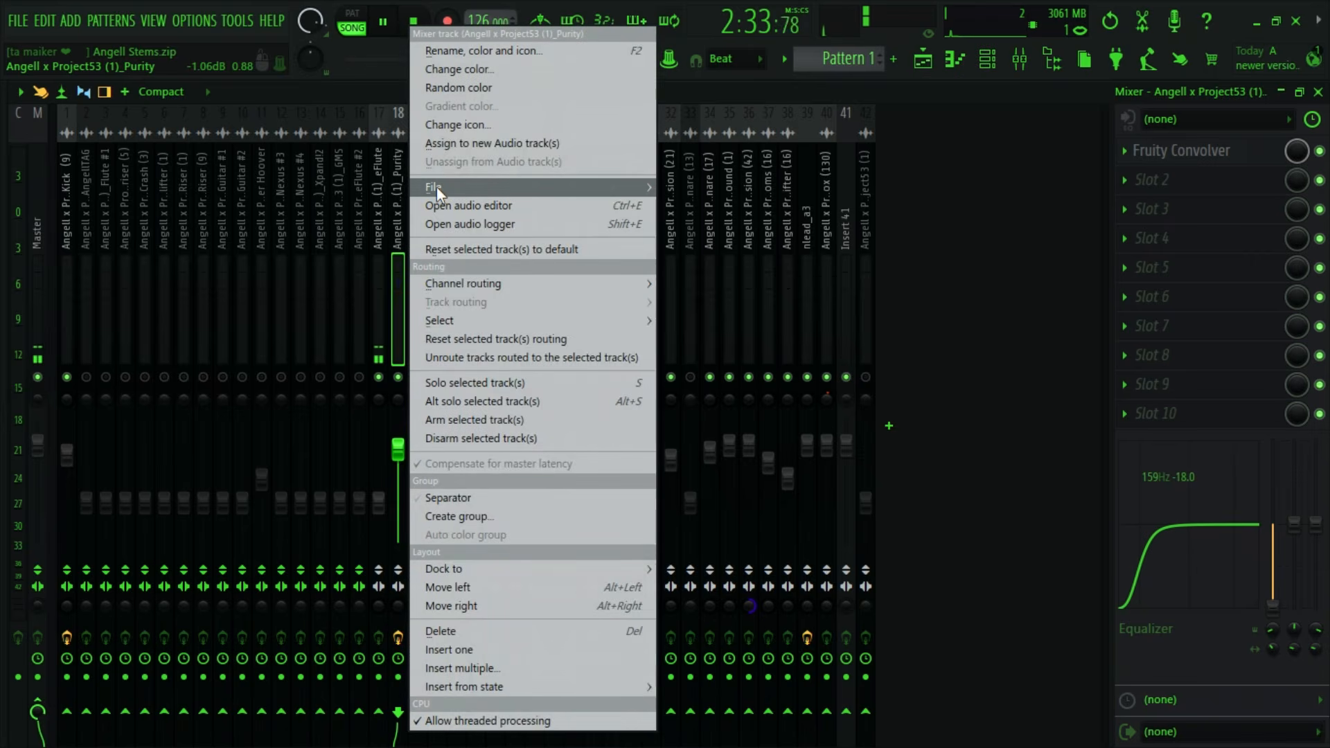
pyautogui.click(1041, 98)
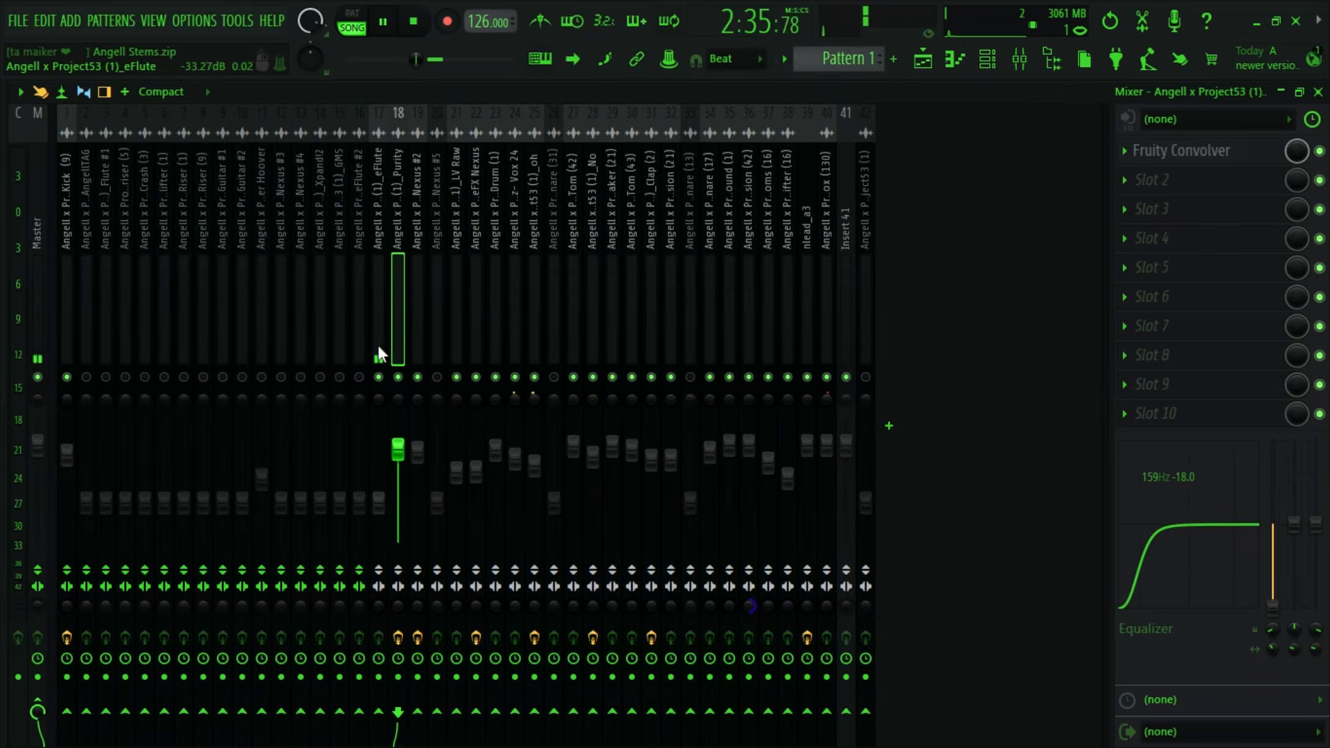
pyautogui.click(364, 324)
pyautogui.rightClick(363, 272)
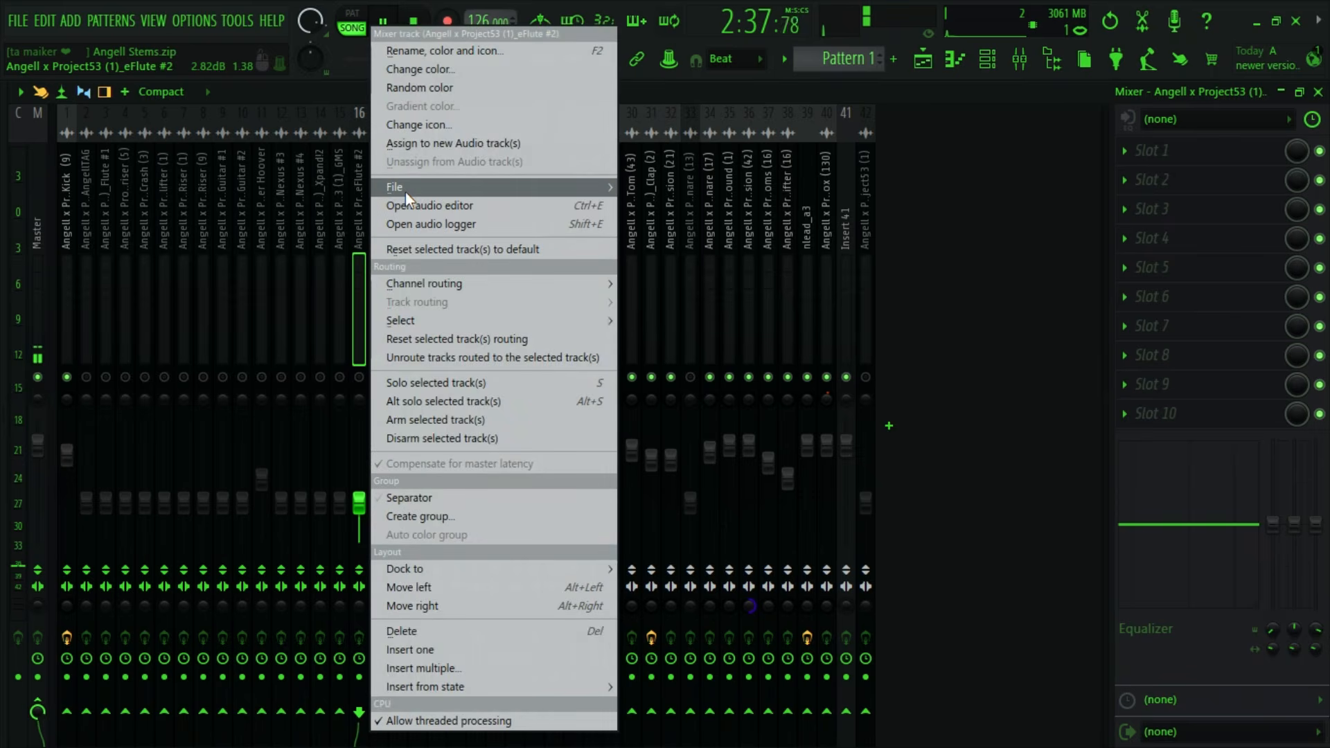
pyautogui.moveTo(406, 187)
pyautogui.click(98, 276)
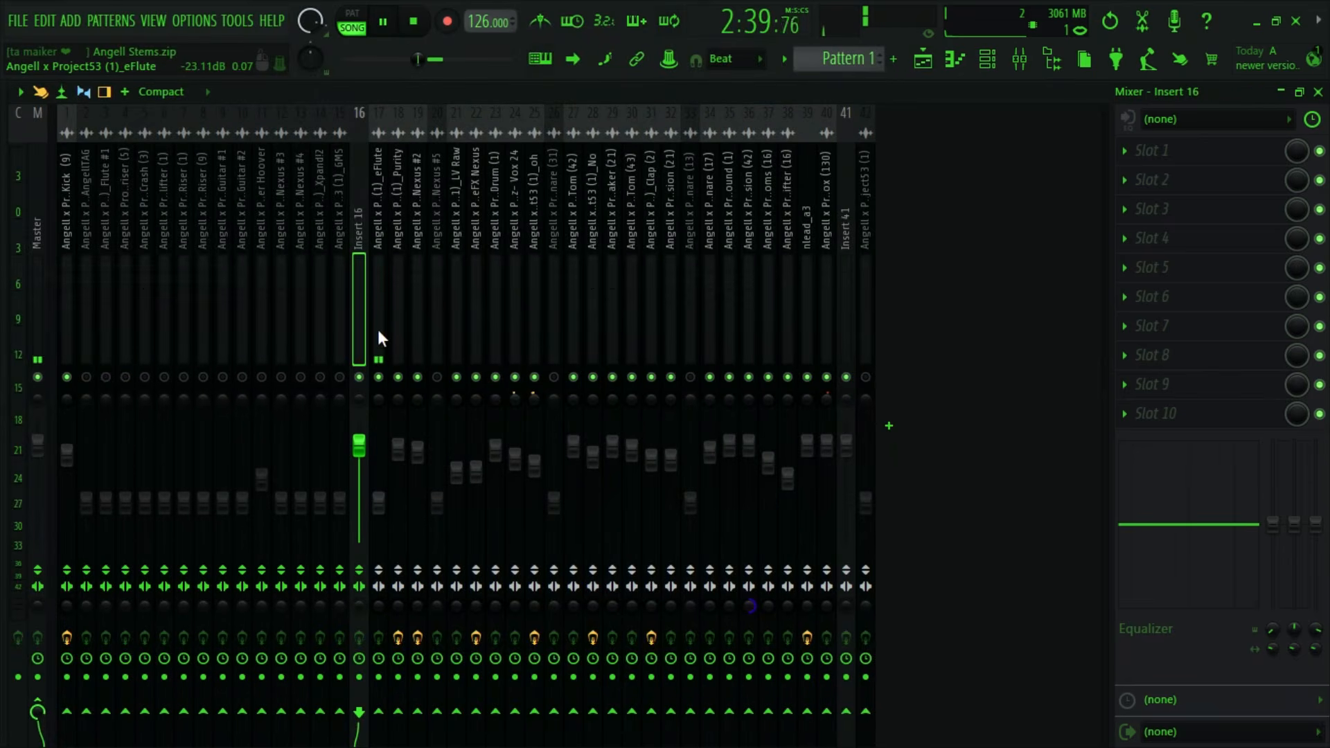
# - Delete the empty Insert 16 mixer track and stop playback
pyautogui.rightClick(364, 305)
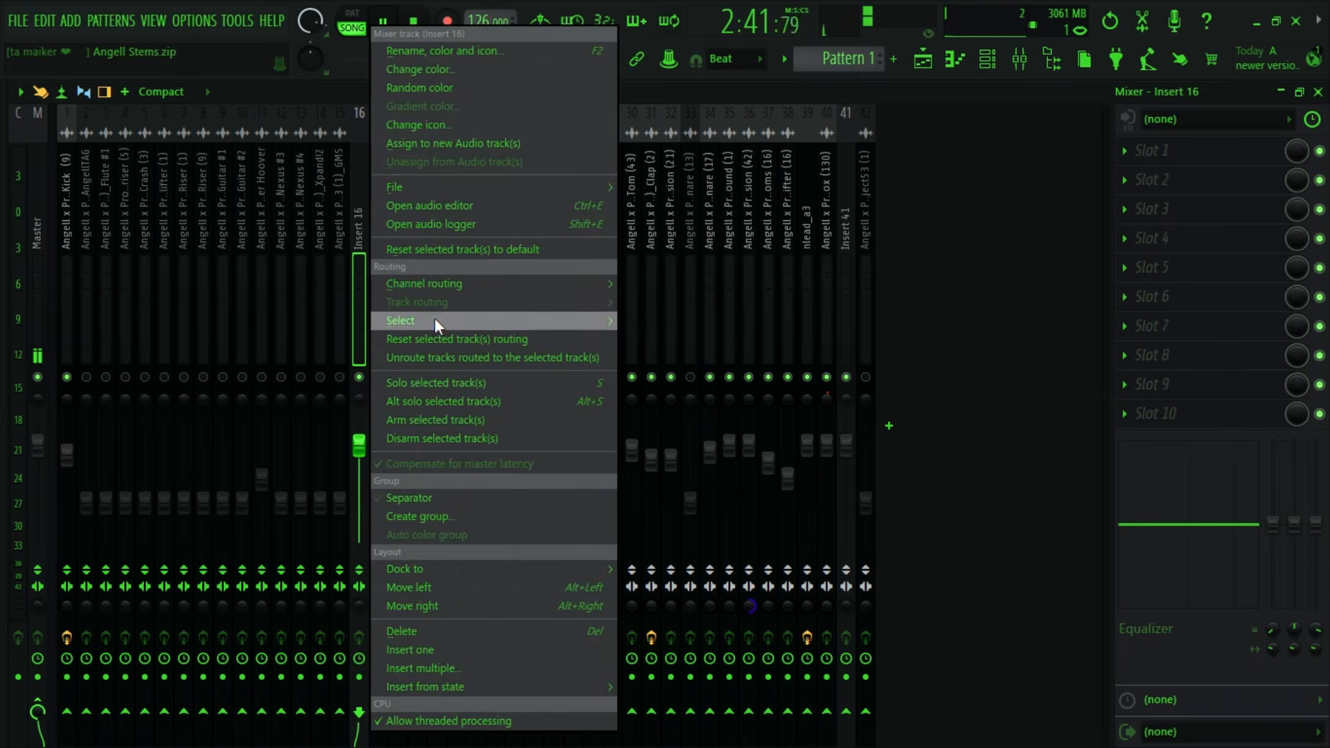
pyautogui.click(436, 627)
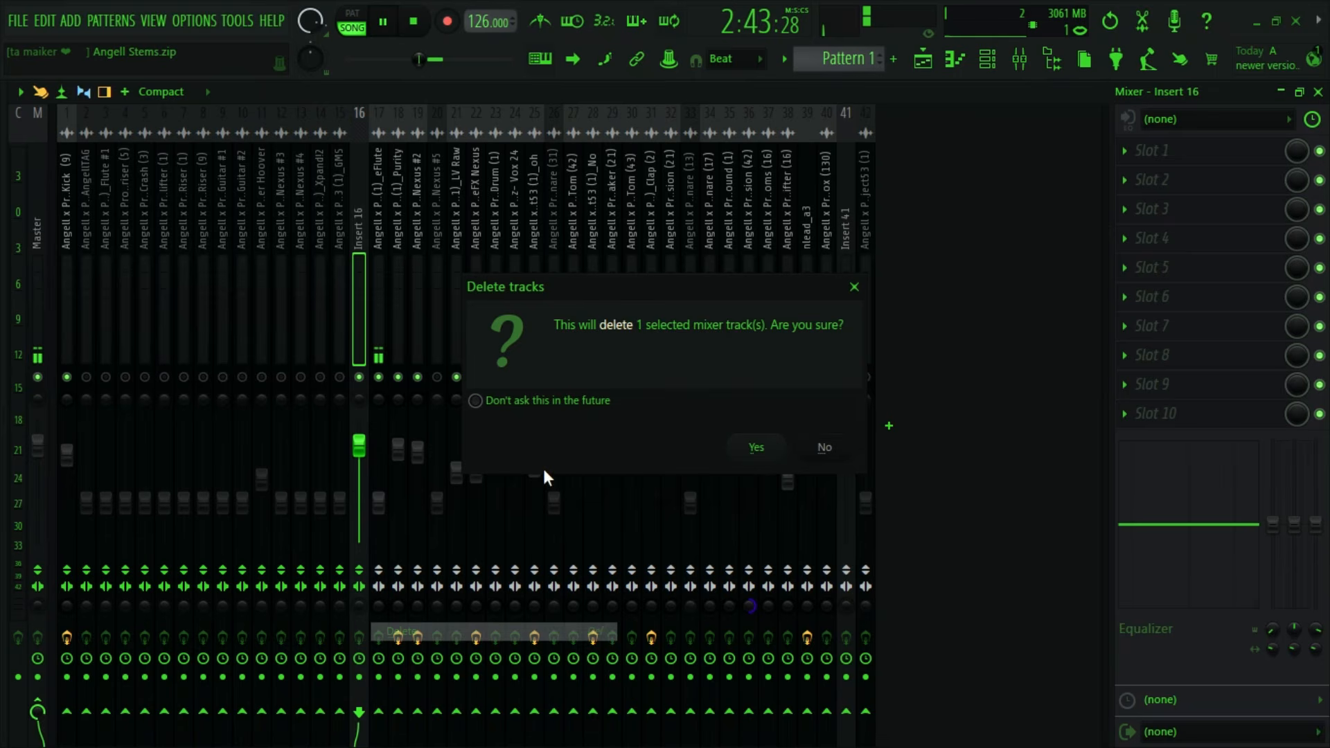
pyautogui.click(750, 448)
pyautogui.press('space')
# - Look through the lower playlist tracks and play the soloed eFlute stem from bar 81
pyautogui.click(1020, 59)
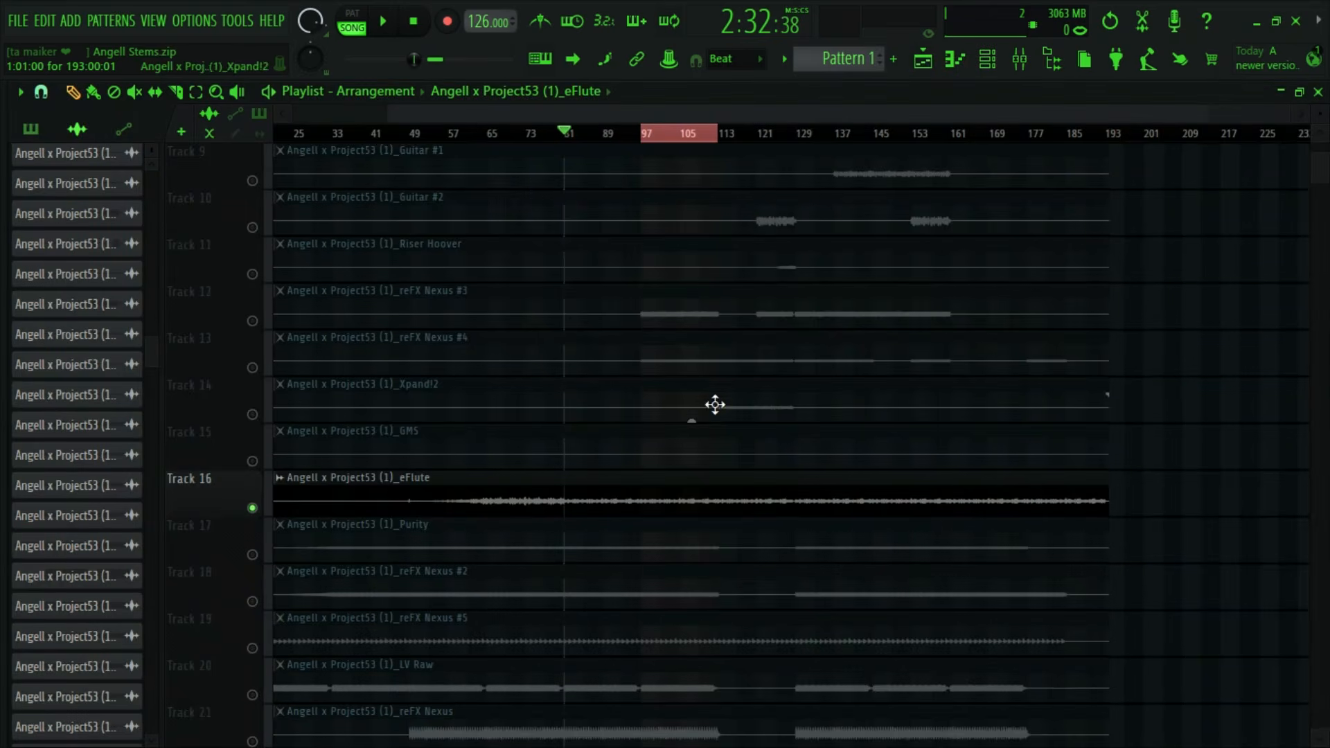
pyautogui.scroll(-1, 309, 460)
pyautogui.scroll(-9, 431, 460)
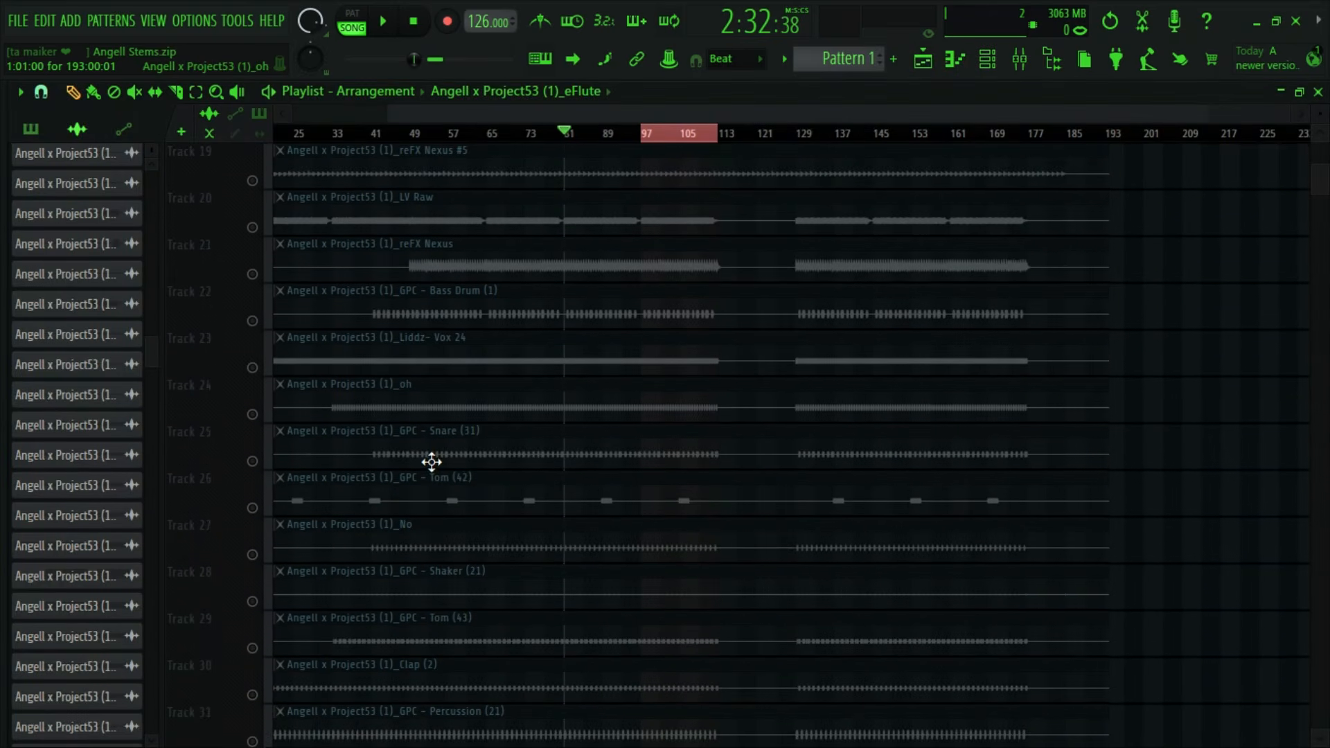
pyautogui.scroll(-4, 431, 462)
pyautogui.scroll(-3, 432, 467)
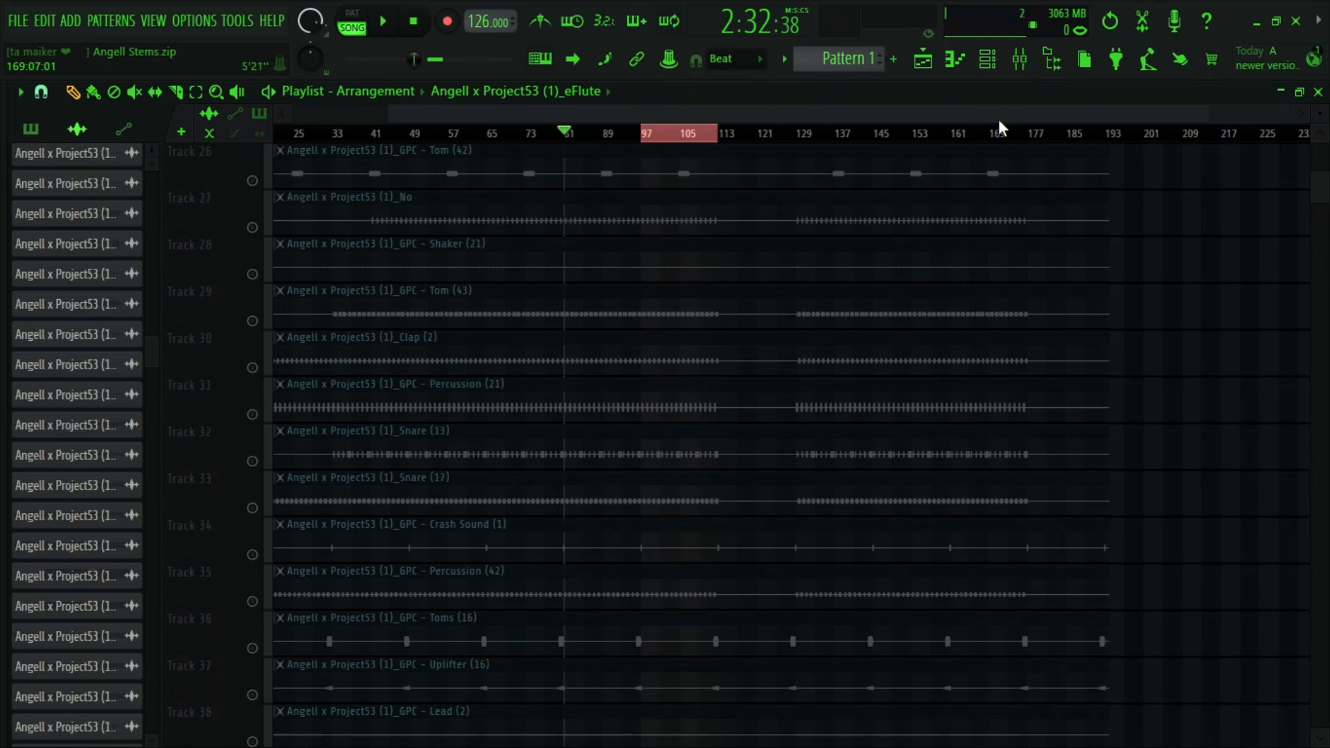
pyautogui.click(1030, 61)
pyautogui.press('space')
pyautogui.click(922, 61)
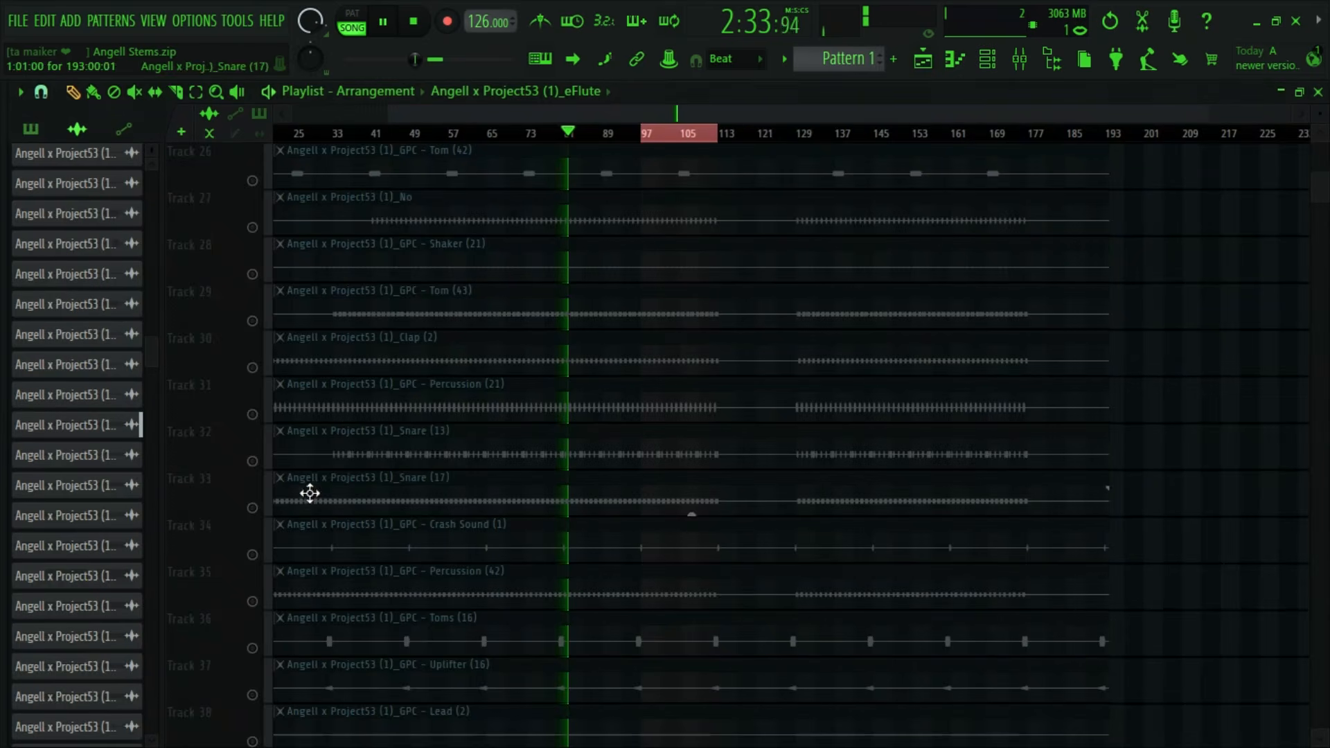
# - Bring all stems back out of solo and set the eFlute mixer track's volume to about 81% while playing the mix
pyautogui.rightClick(261, 507)
pyautogui.rightClick(260, 507)
pyautogui.click(1020, 61)
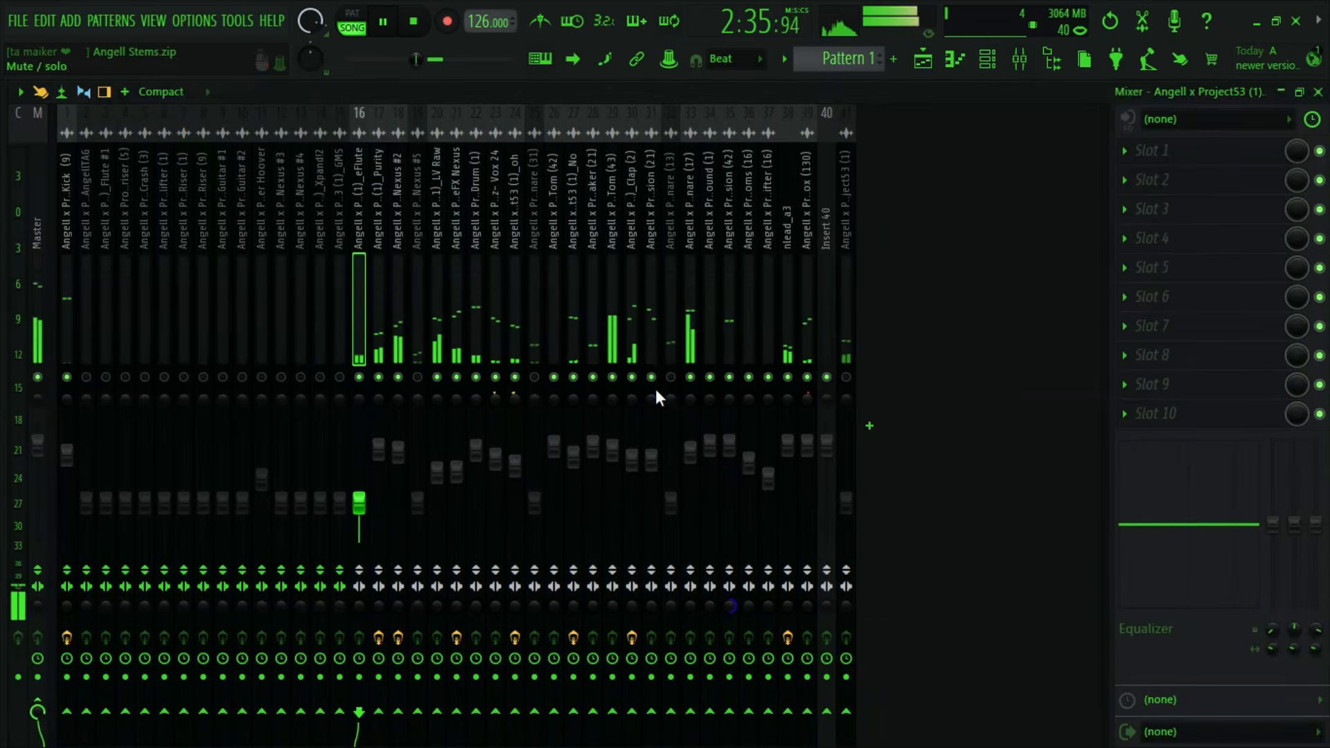
pyautogui.moveTo(360, 505); pyautogui.dragTo(359, 459)
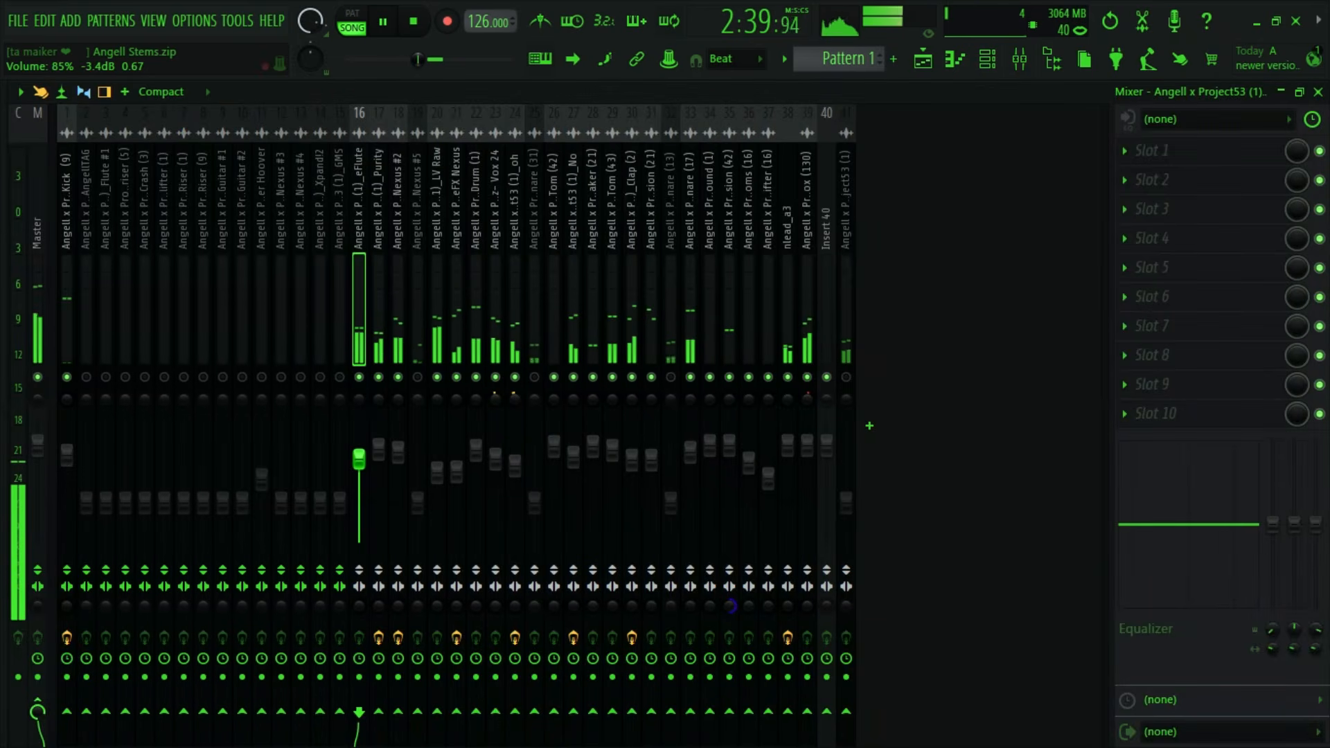
pyautogui.press('space')
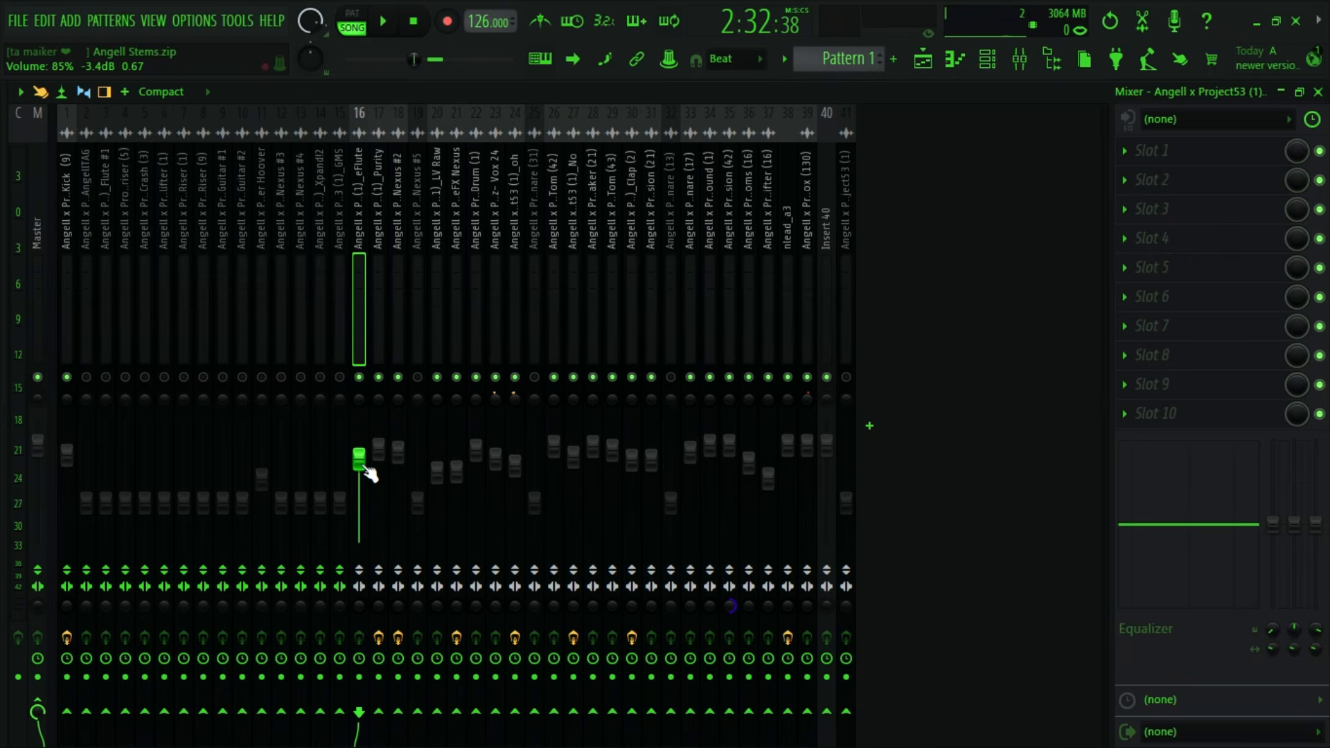
pyautogui.press('space')
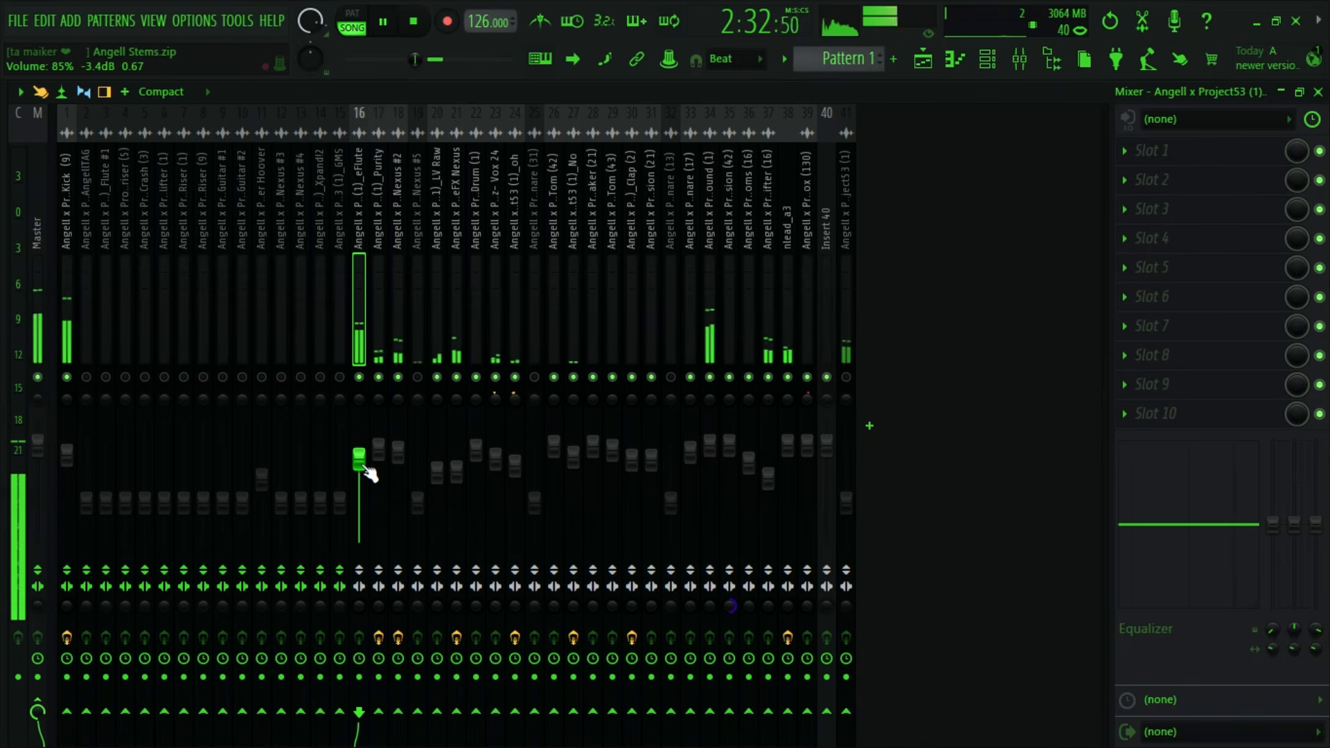
pyautogui.moveTo(372, 469); pyautogui.dragTo(372, 473)
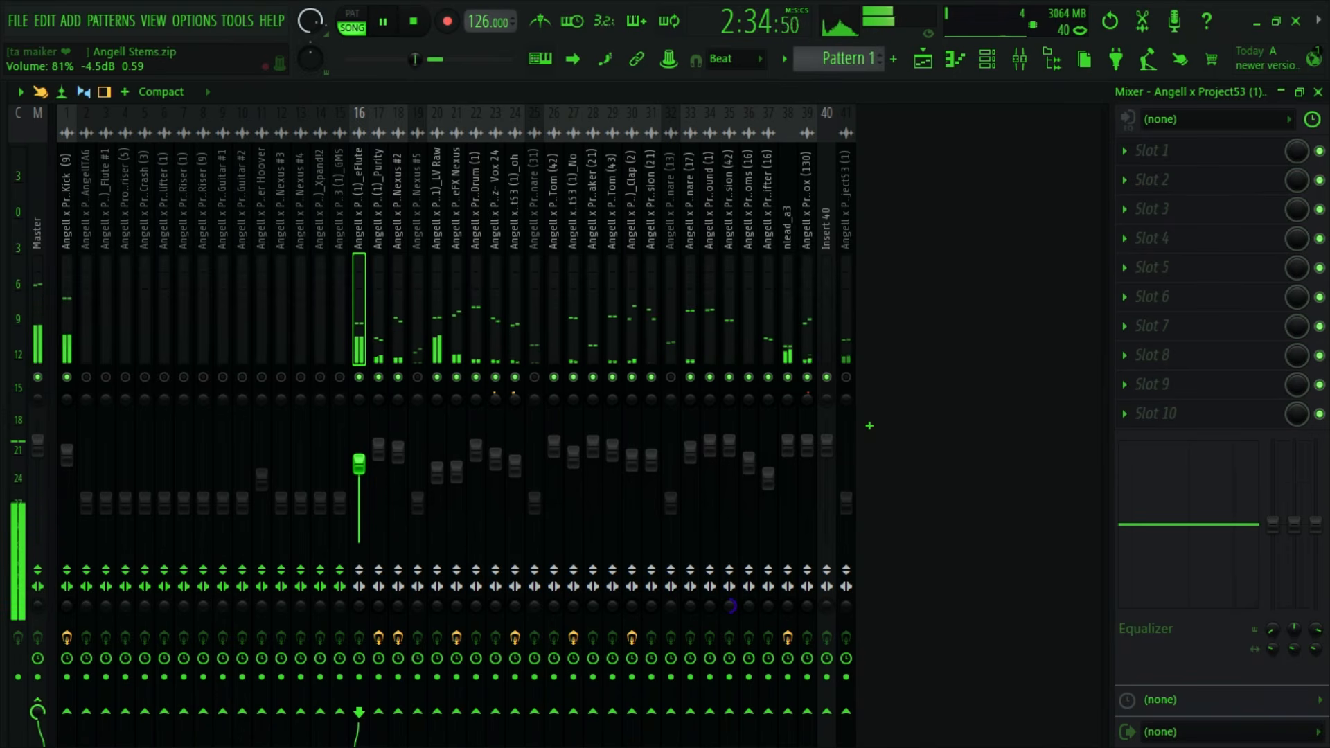
pyautogui.press('space')
# - Look through the playlist stems from the risers and guitars down to Track 40 for the next part to bring in
pyautogui.click(937, 61)
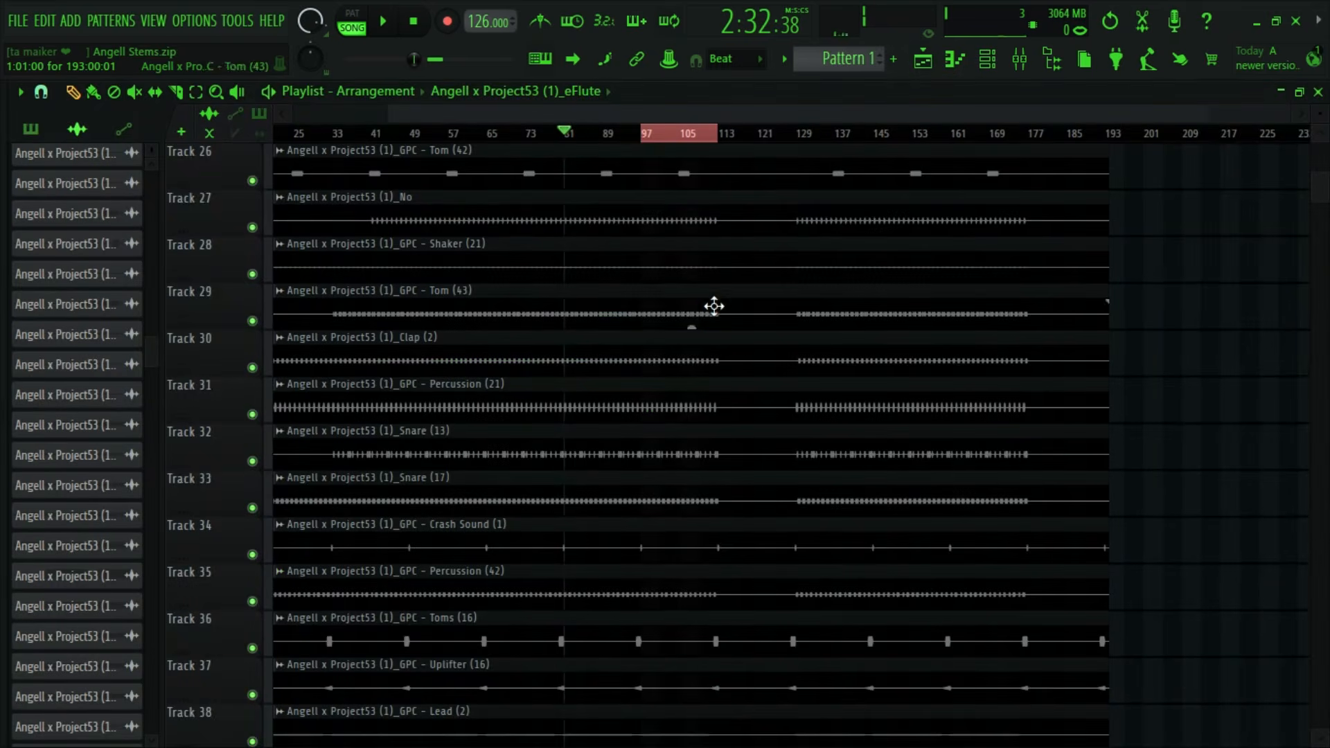
pyautogui.scroll(-8, 712, 332)
pyautogui.scroll(3, 620, 477)
pyautogui.scroll(4, 606, 460)
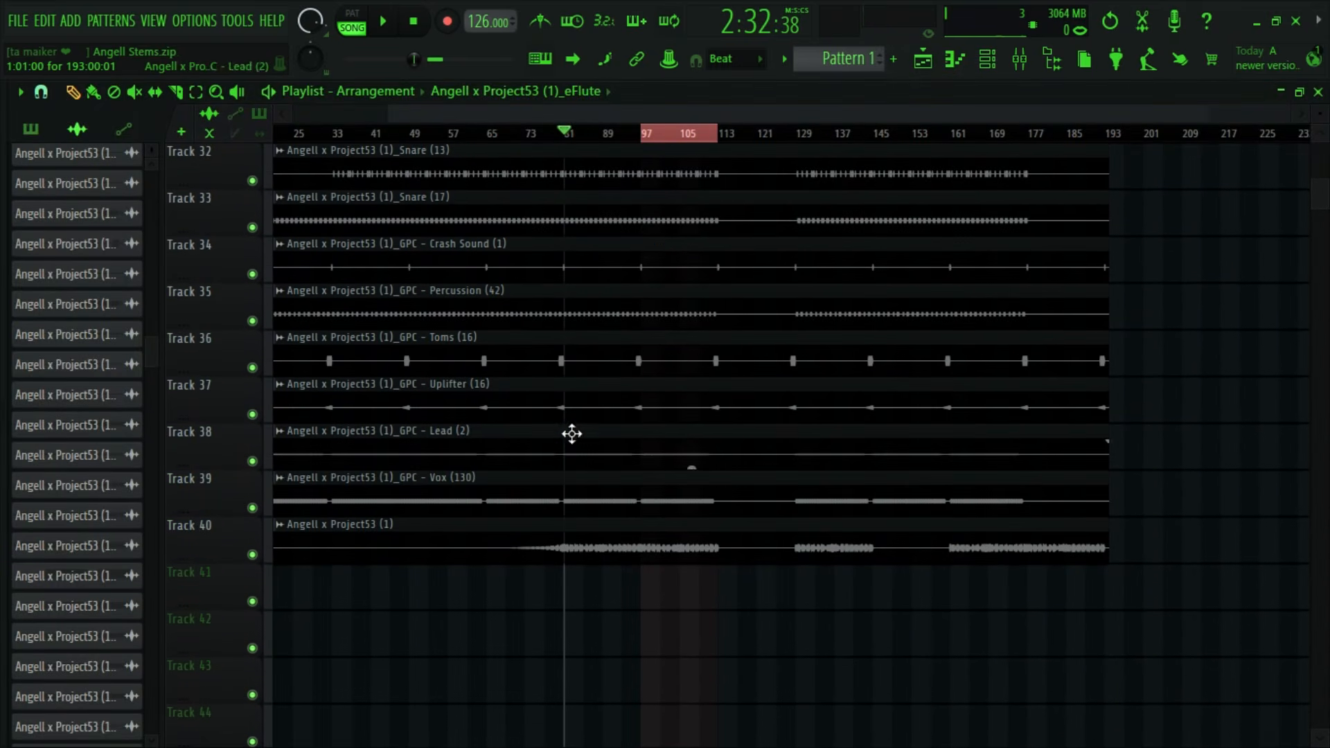
pyautogui.scroll(3, 783, 114)
pyautogui.scroll(1, 729, 455)
pyautogui.scroll(18, 730, 454)
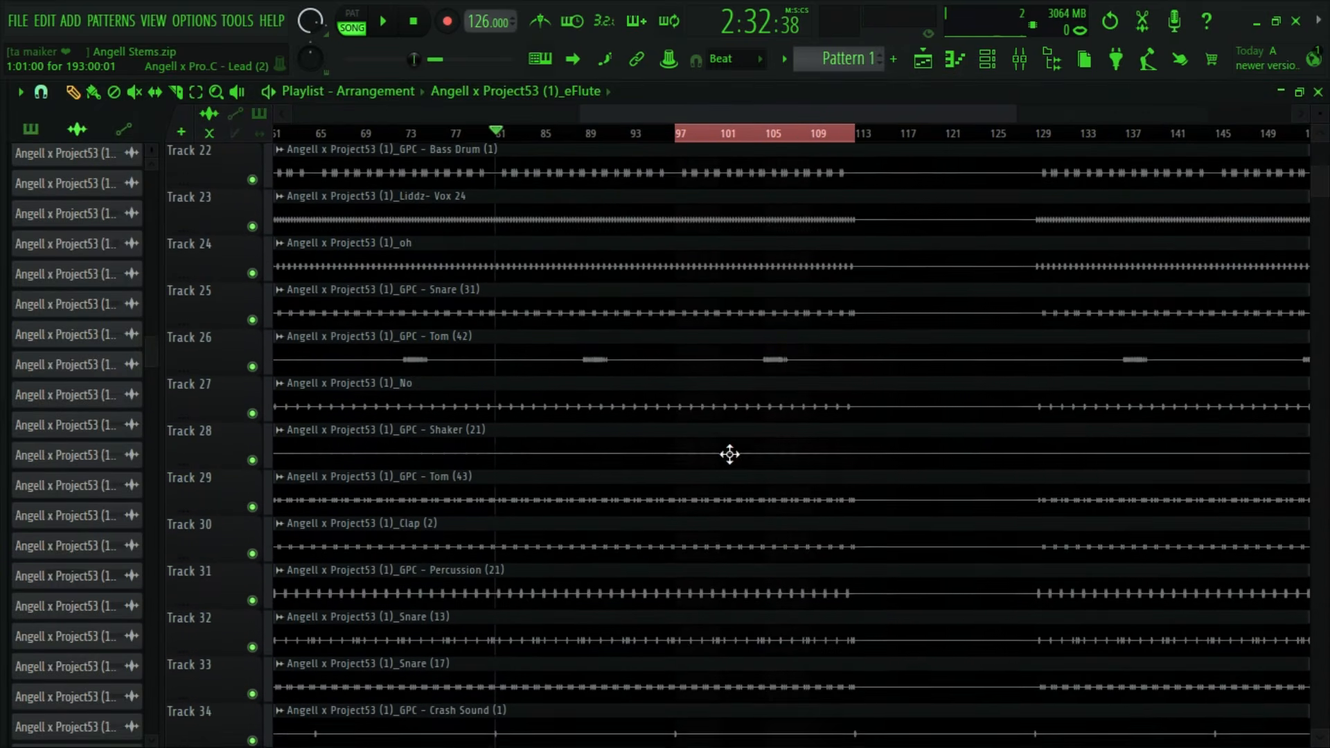
pyautogui.scroll(6, 728, 454)
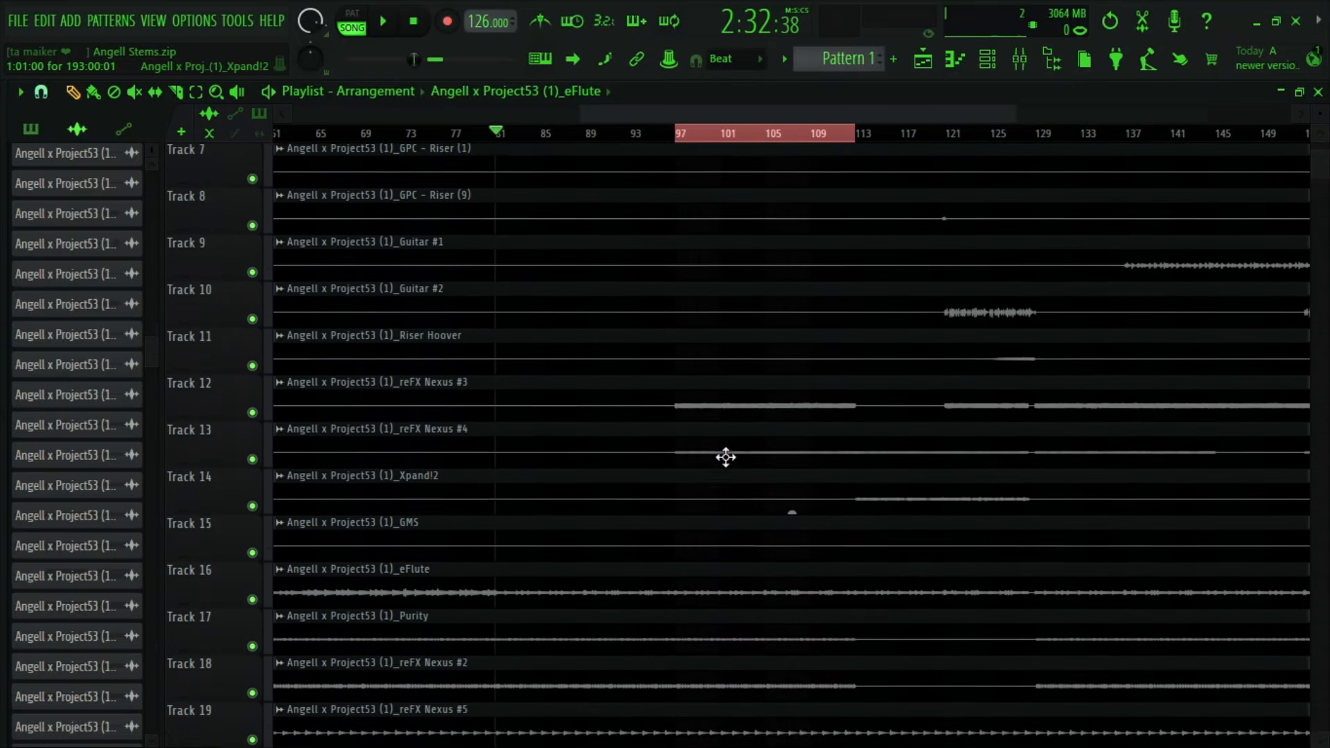
pyautogui.scroll(-5, 787, 521)
pyautogui.scroll(-4, 787, 524)
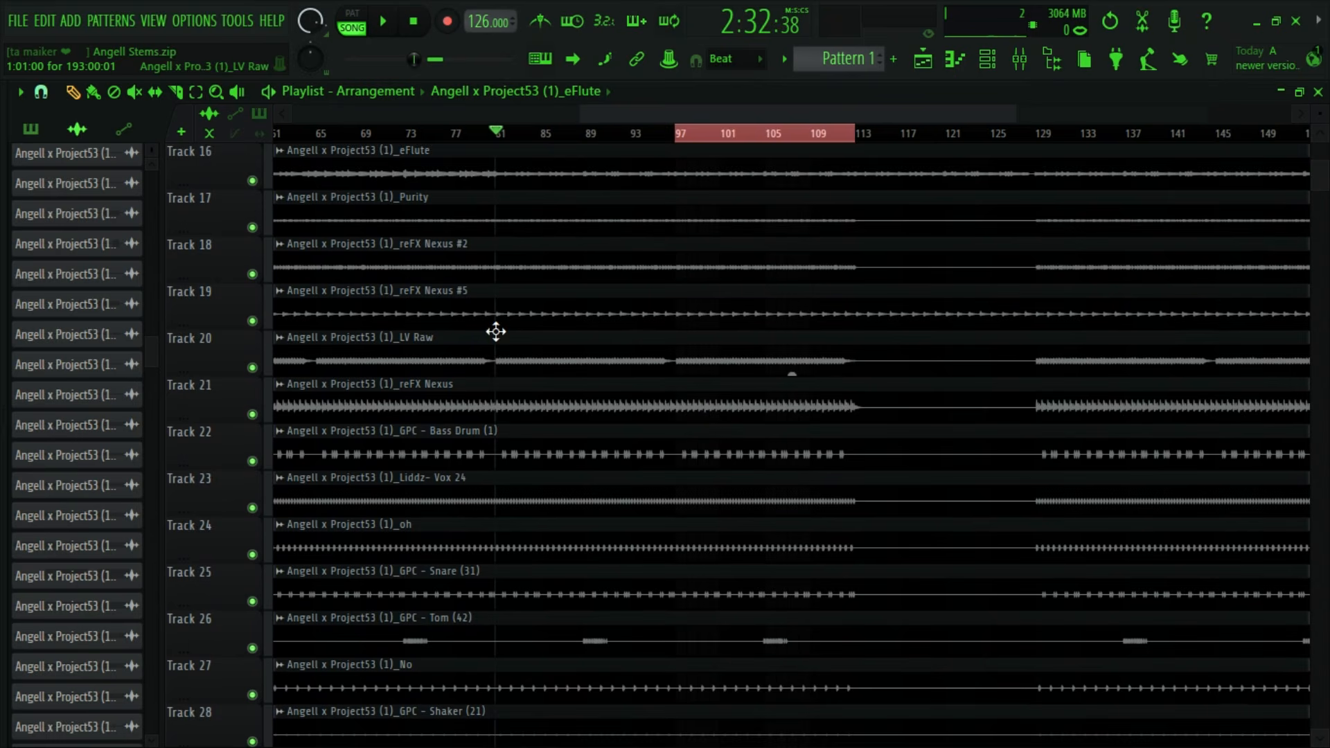
pyautogui.scroll(-2, 496, 332)
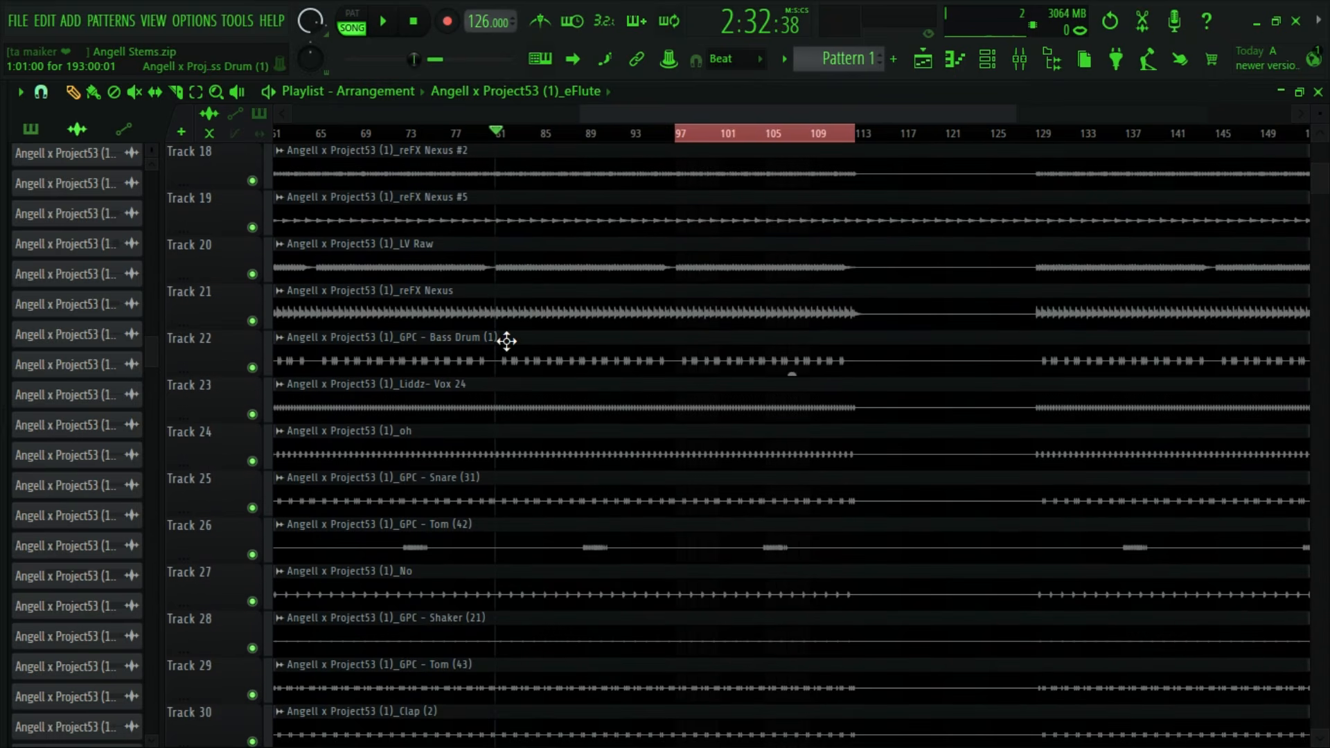
pyautogui.scroll(-9, 551, 417)
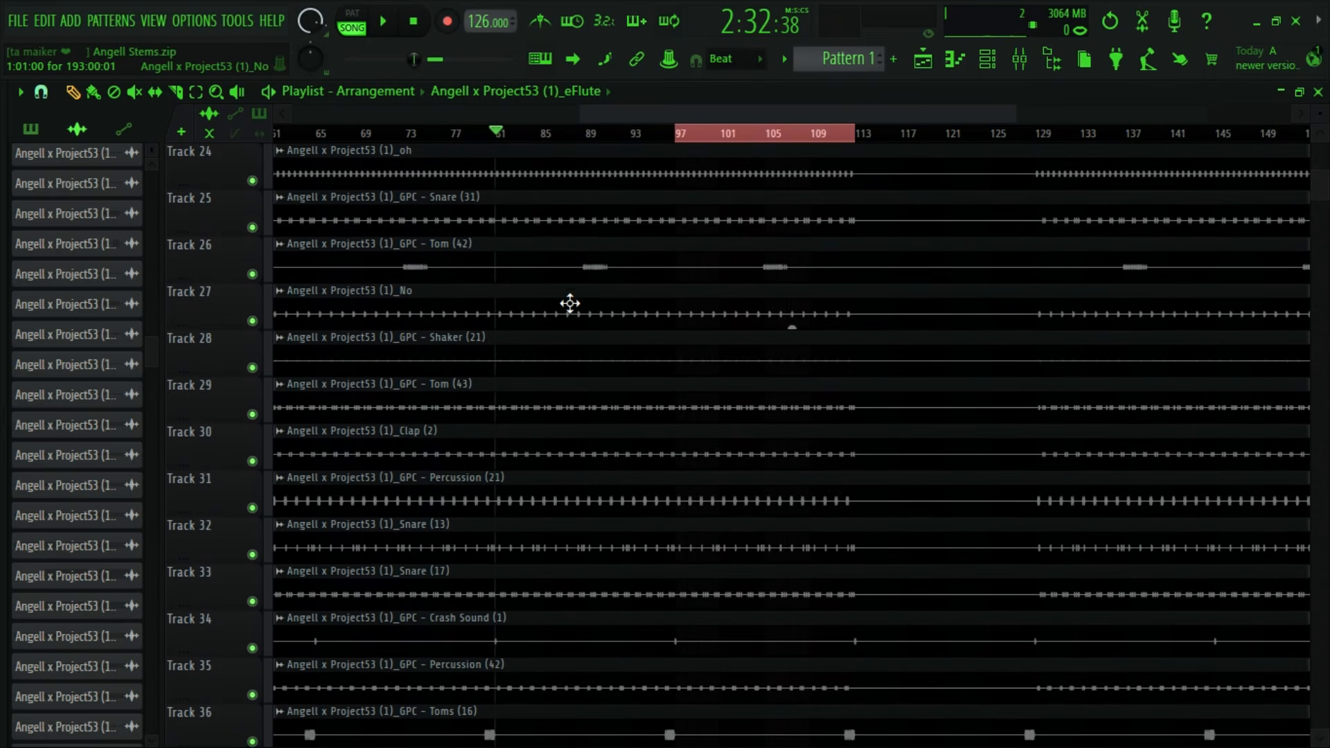
pyautogui.scroll(-2, 565, 375)
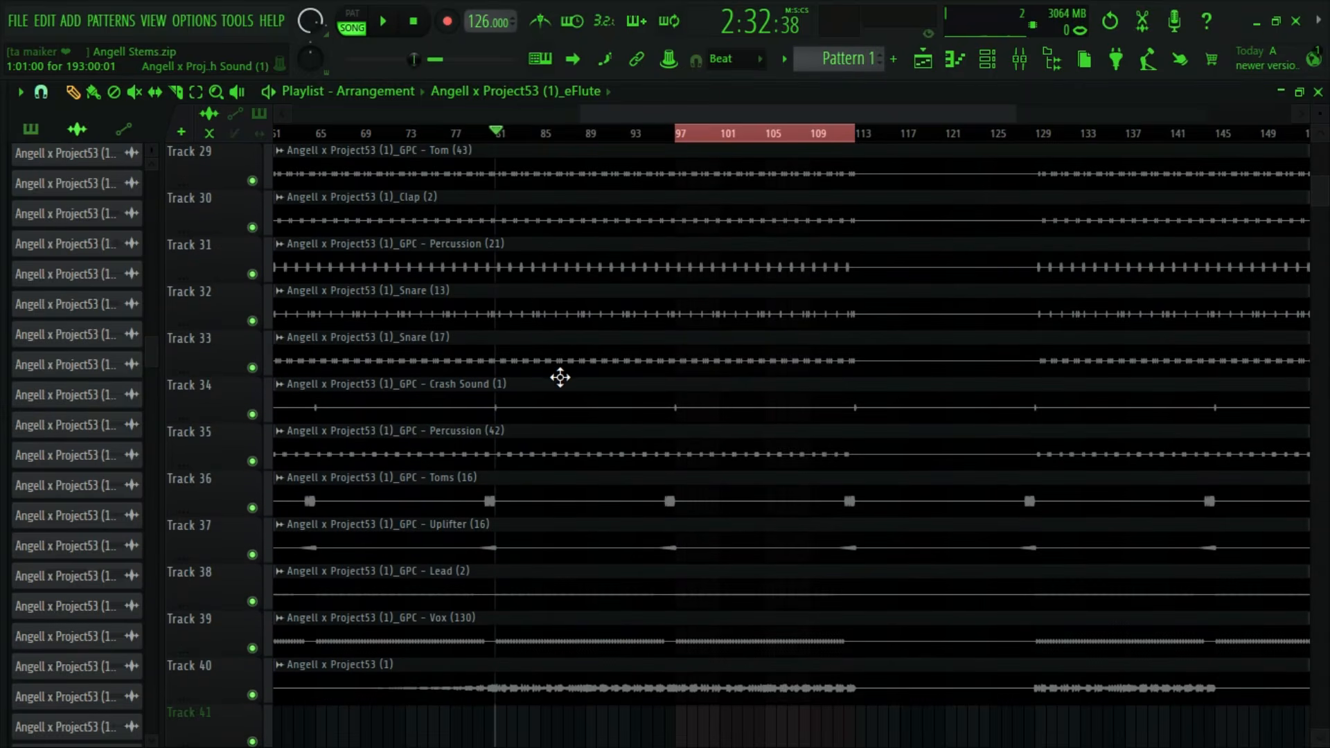
pyautogui.scroll(-3, 561, 388)
# - Open the Track 40 audio clip and move its mixer track one position left, ahead of the empty insert
pyautogui.doubleClick(588, 555)
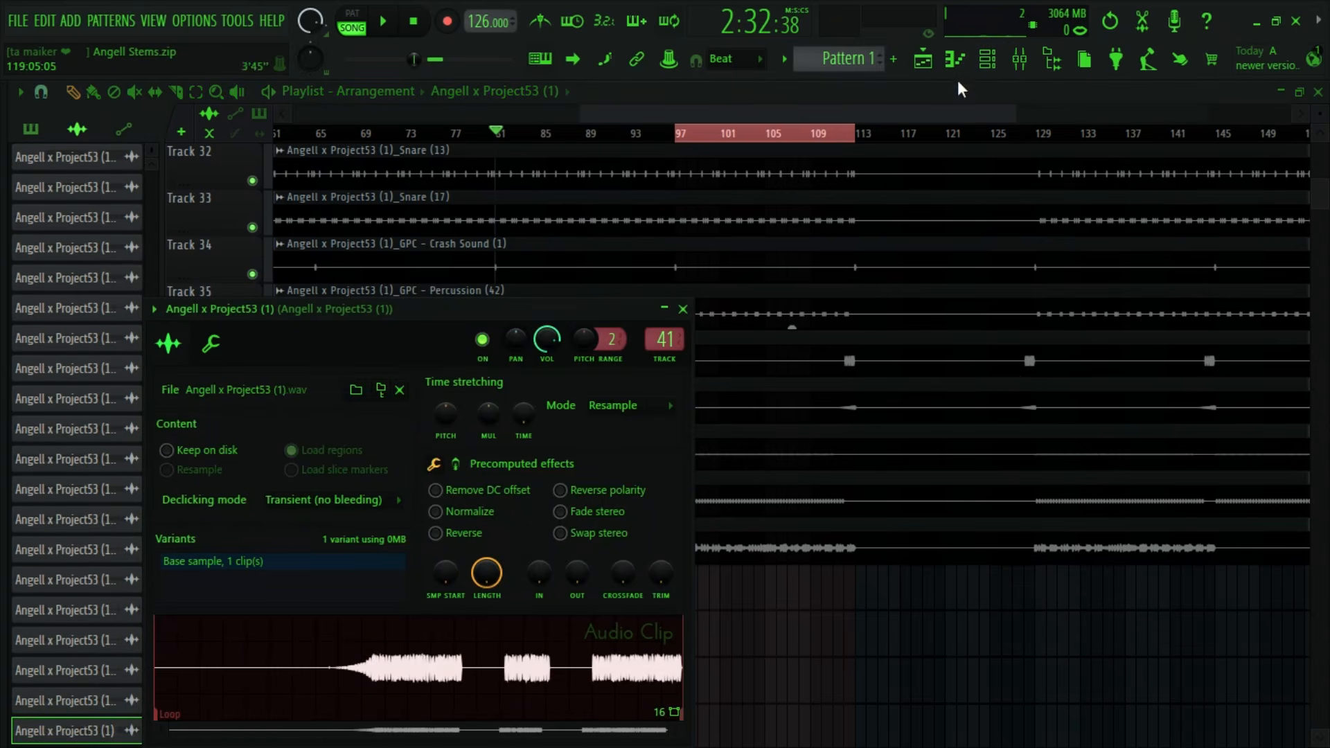
pyautogui.click(1023, 58)
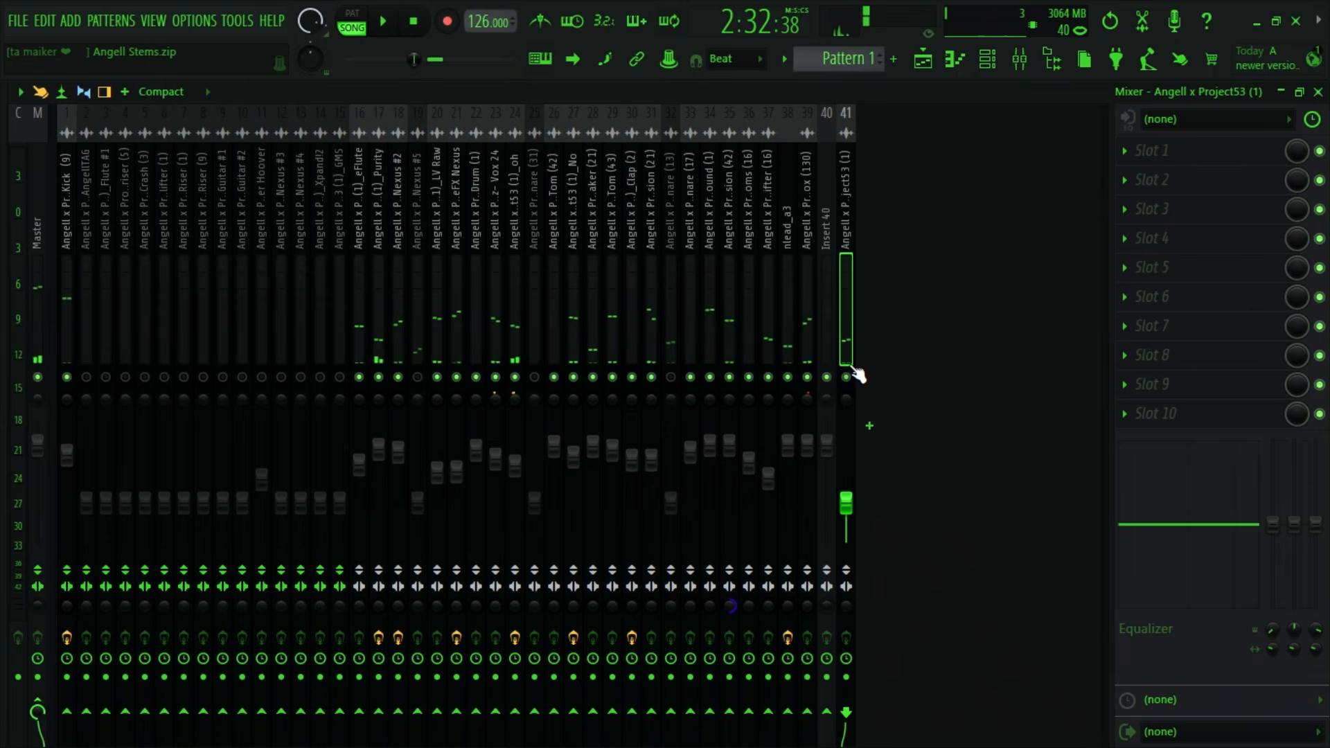
pyautogui.hotkey('alt', 'Left')
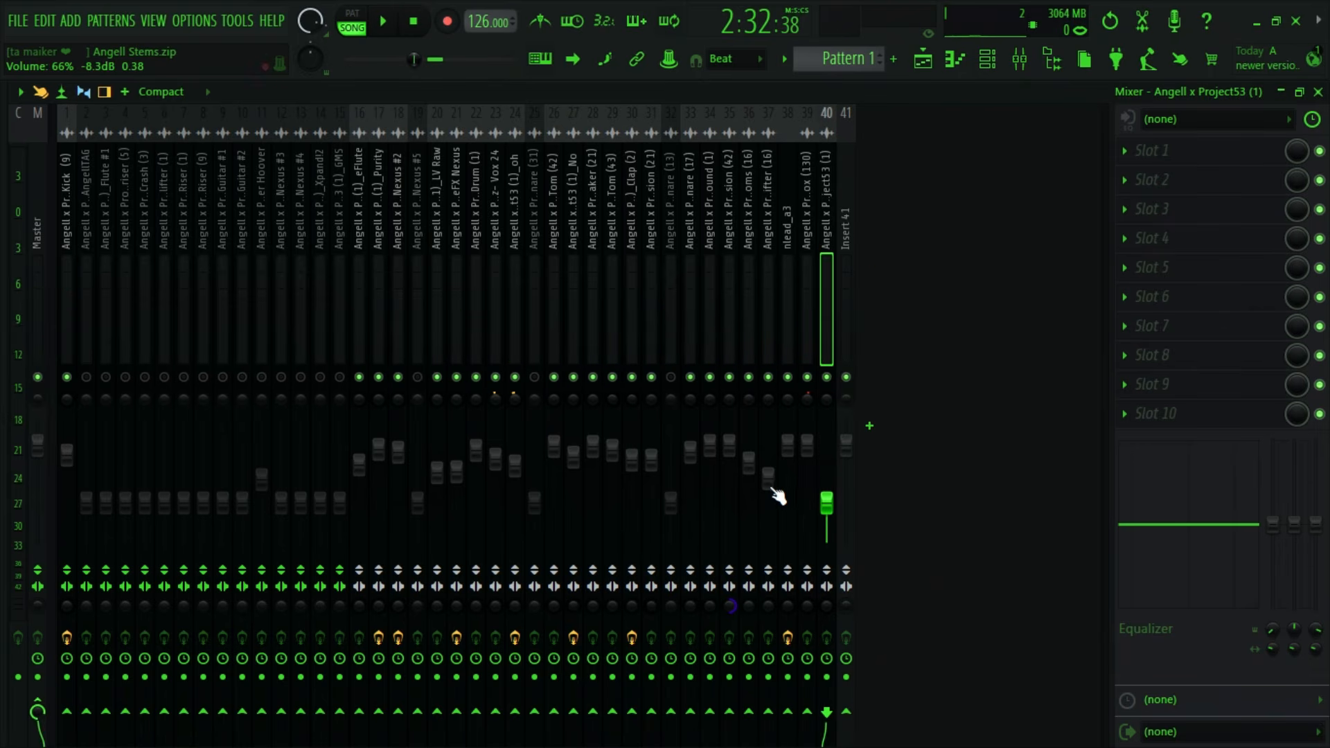
# - Raise the Angell x Project53 (1) mixer track's volume to about 88% during playback, and stop playback
pyautogui.press('space')
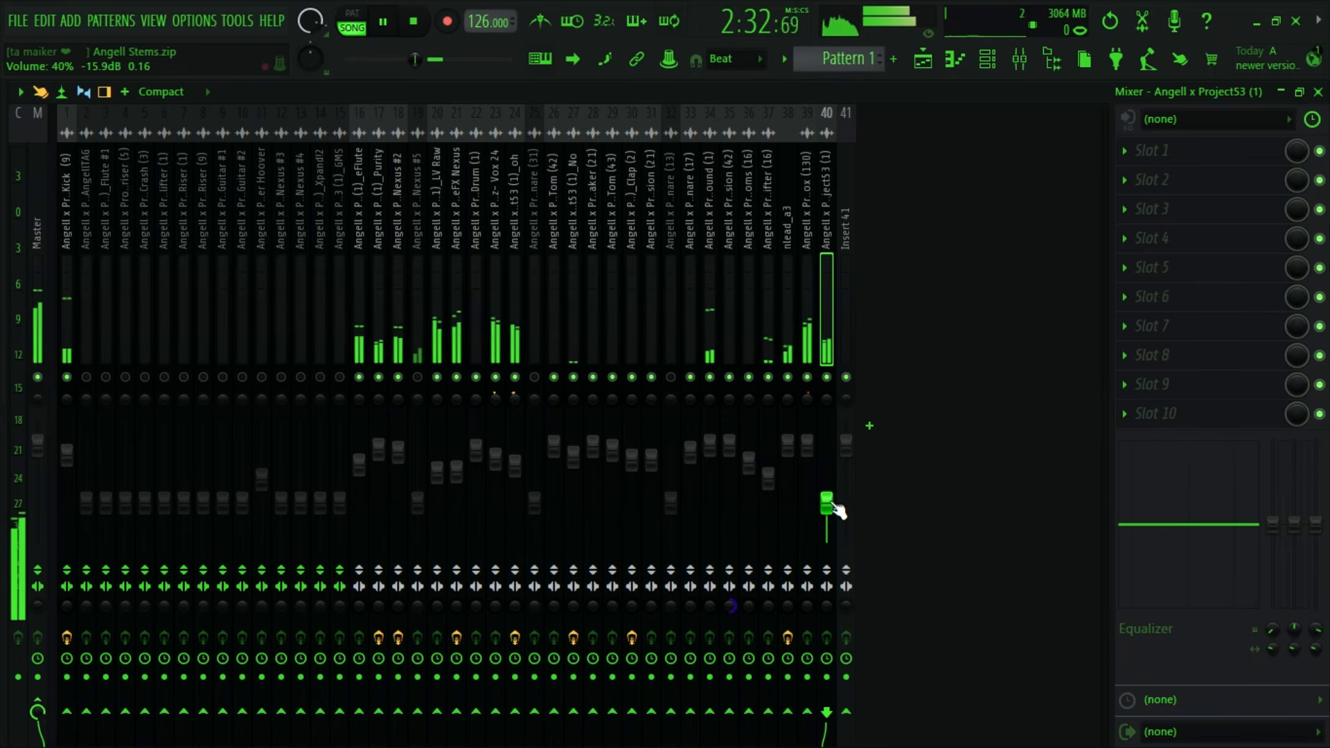
pyautogui.moveTo(834, 510); pyautogui.dragTo(835, 469)
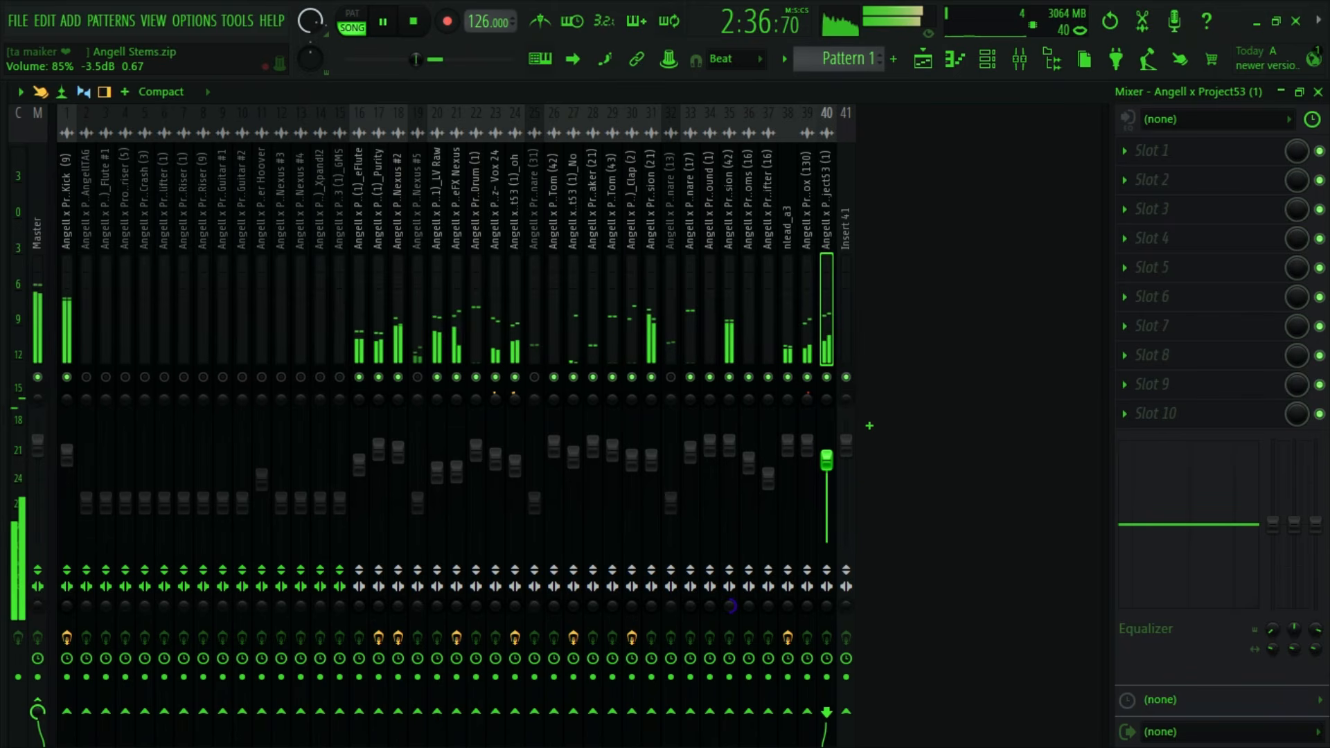
pyautogui.moveTo(826, 460); pyautogui.dragTo(826, 457)
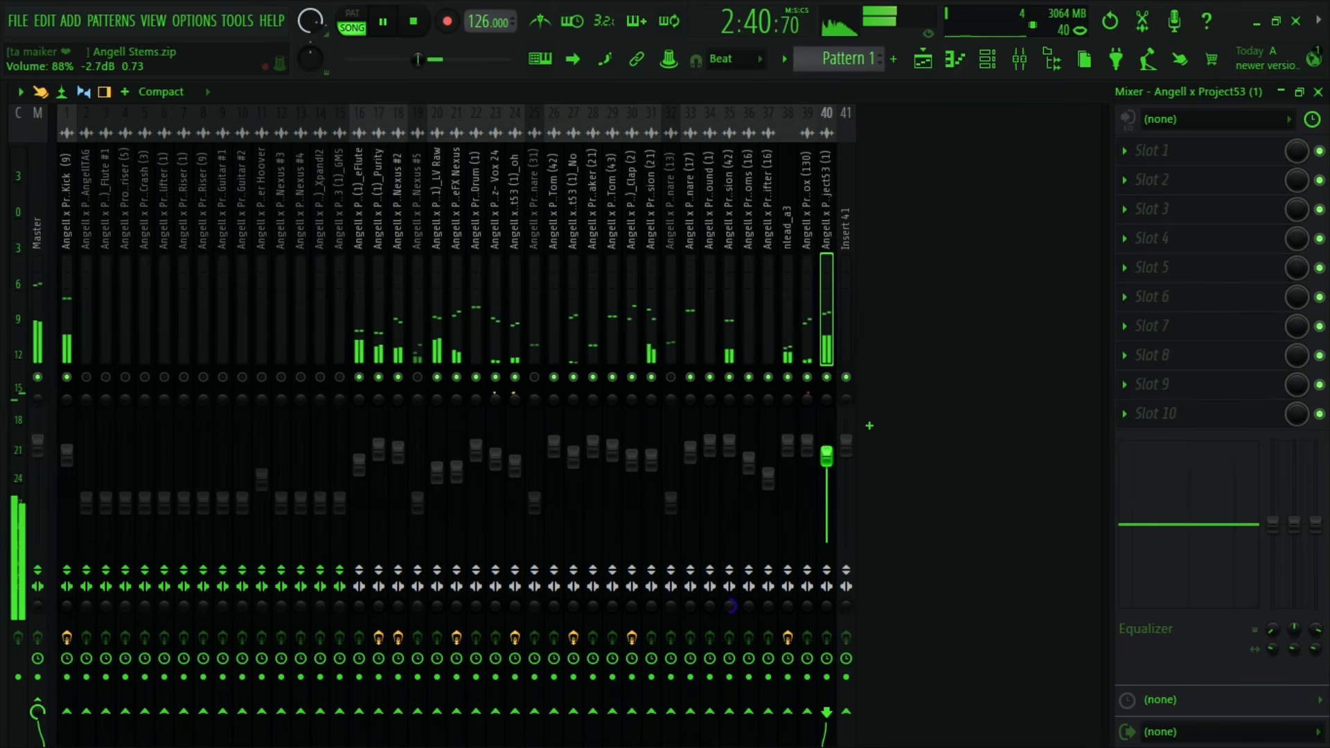
pyautogui.moveTo(826, 458); pyautogui.dragTo(826, 457)
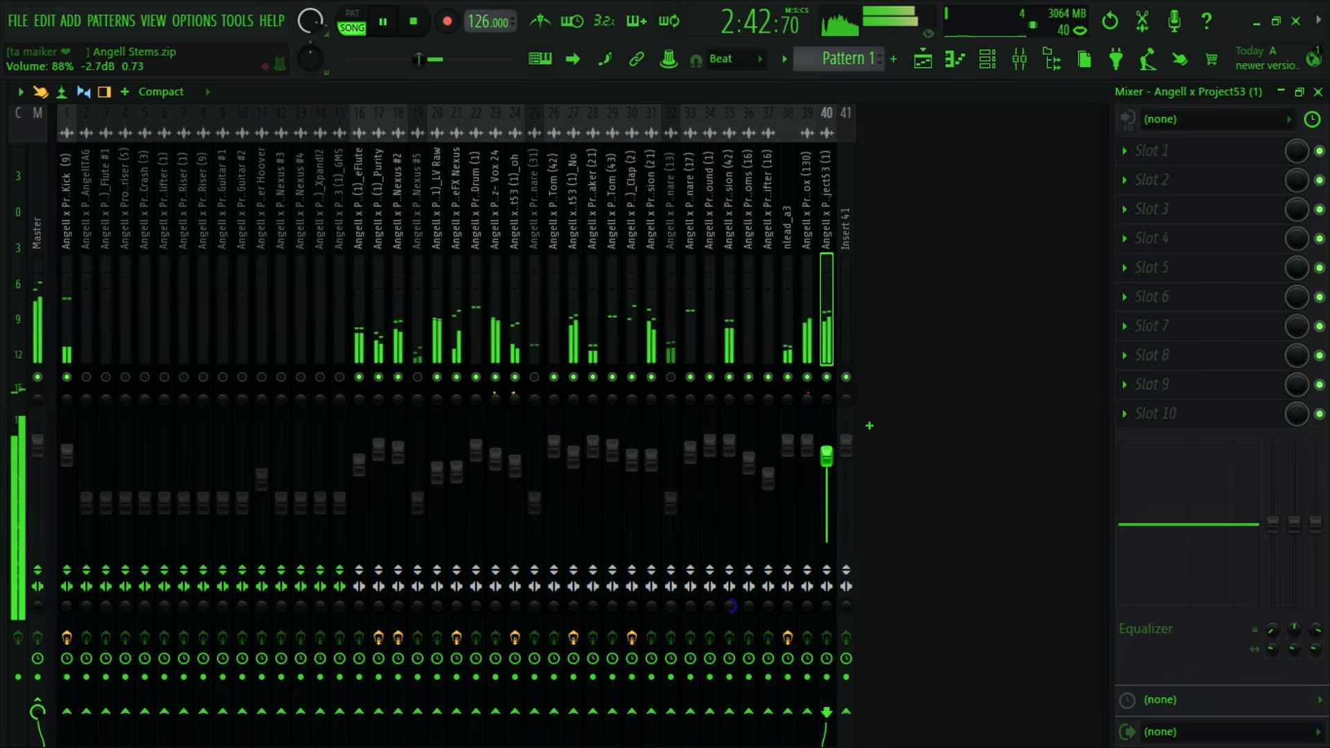
pyautogui.press('space')
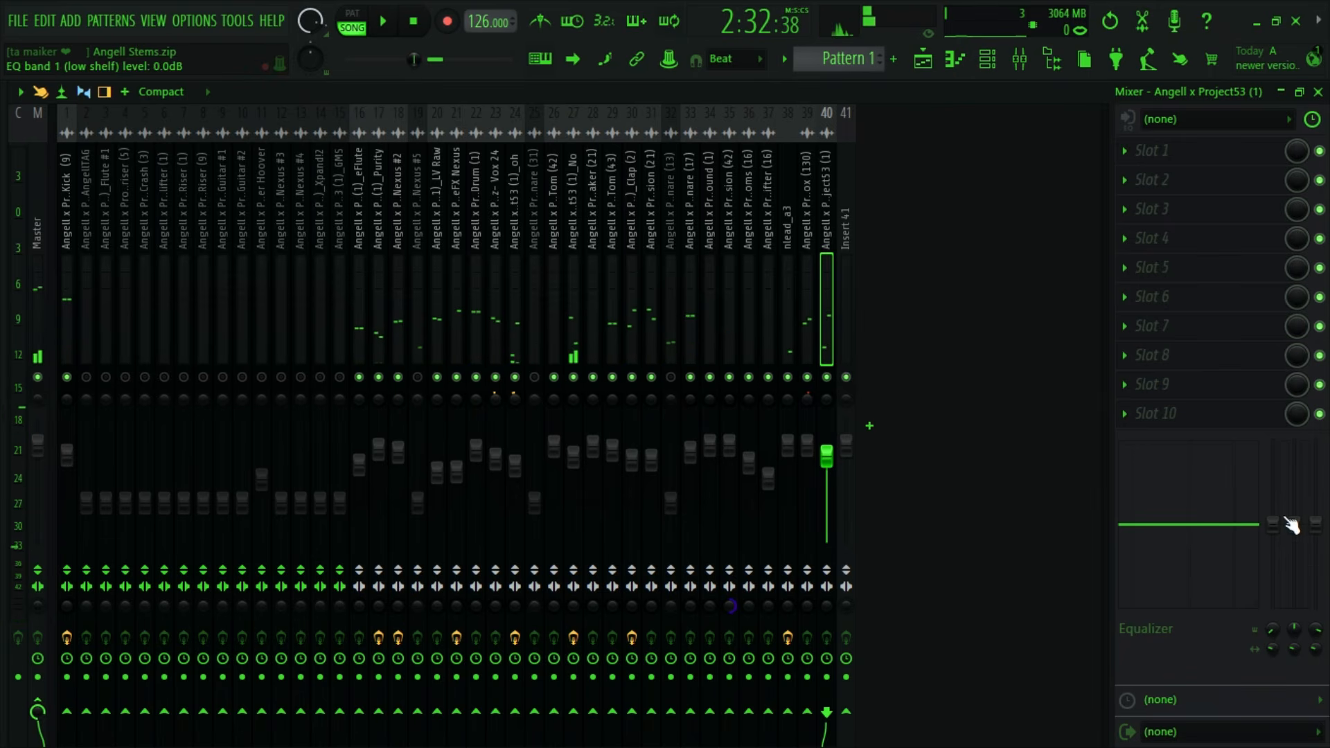
# - Load Fruity Parametric EQ 2 into the first effect slot of mixer track 40
pyautogui.click(1156, 175)
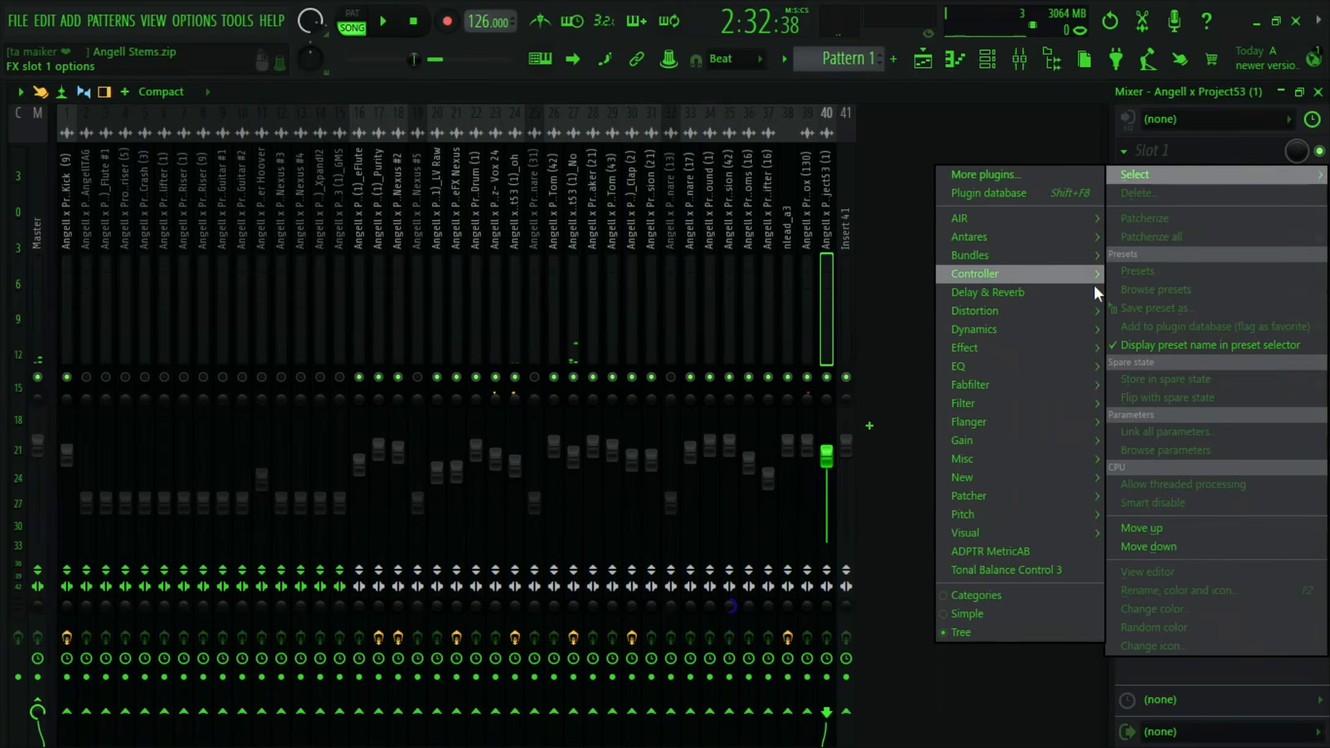
pyautogui.click(1046, 86)
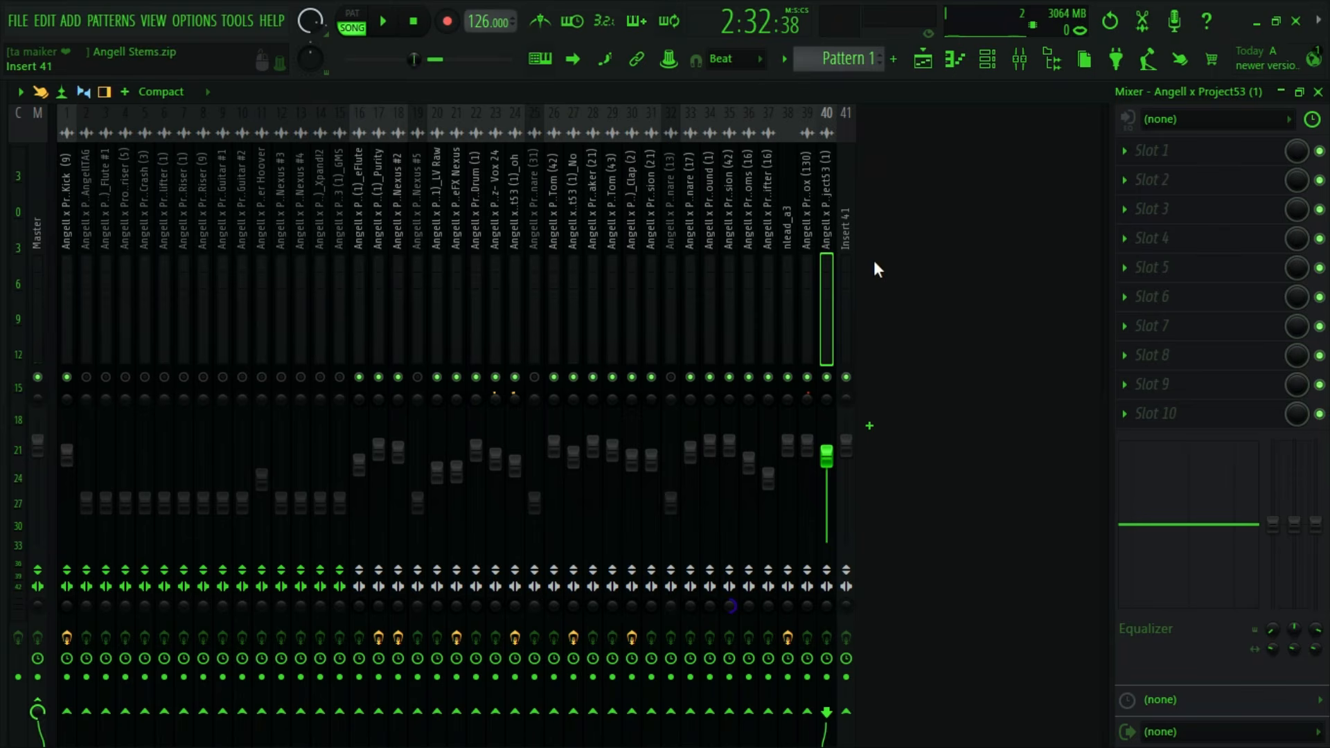
pyautogui.click(1137, 149)
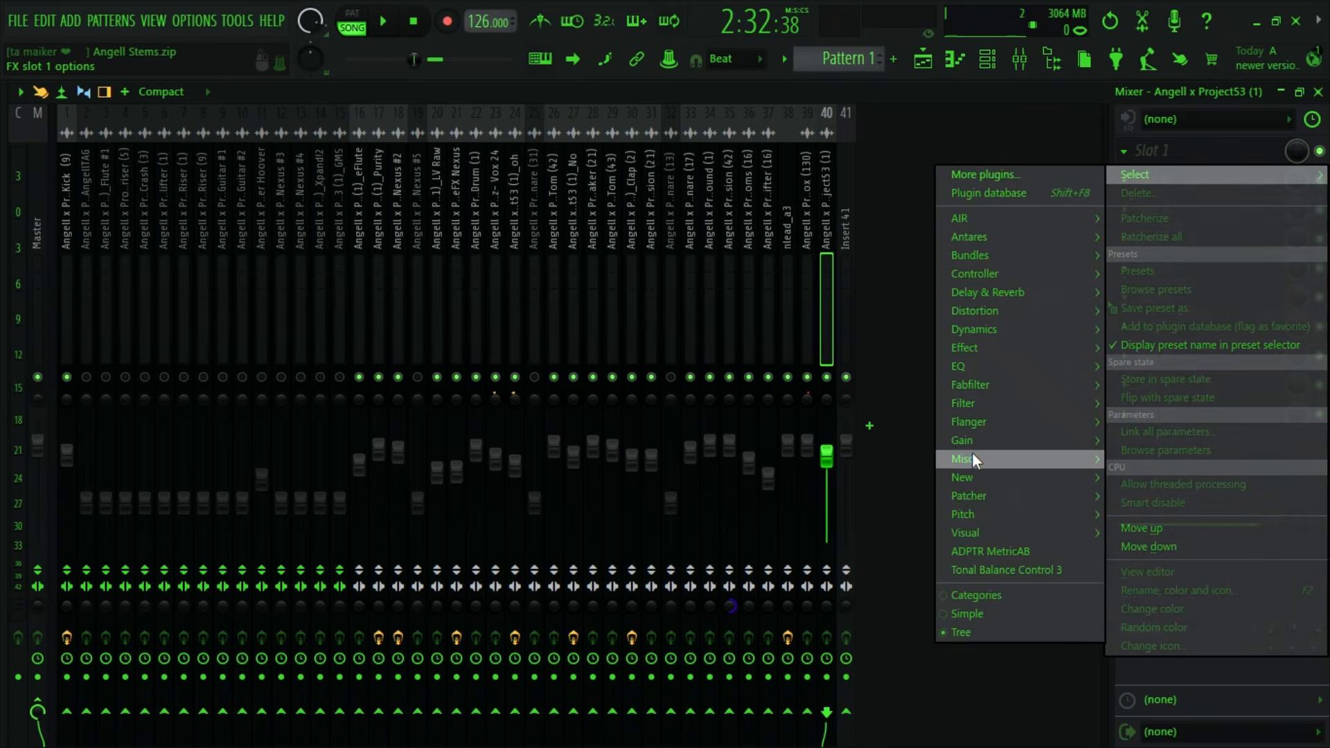
pyautogui.moveTo(974, 365)
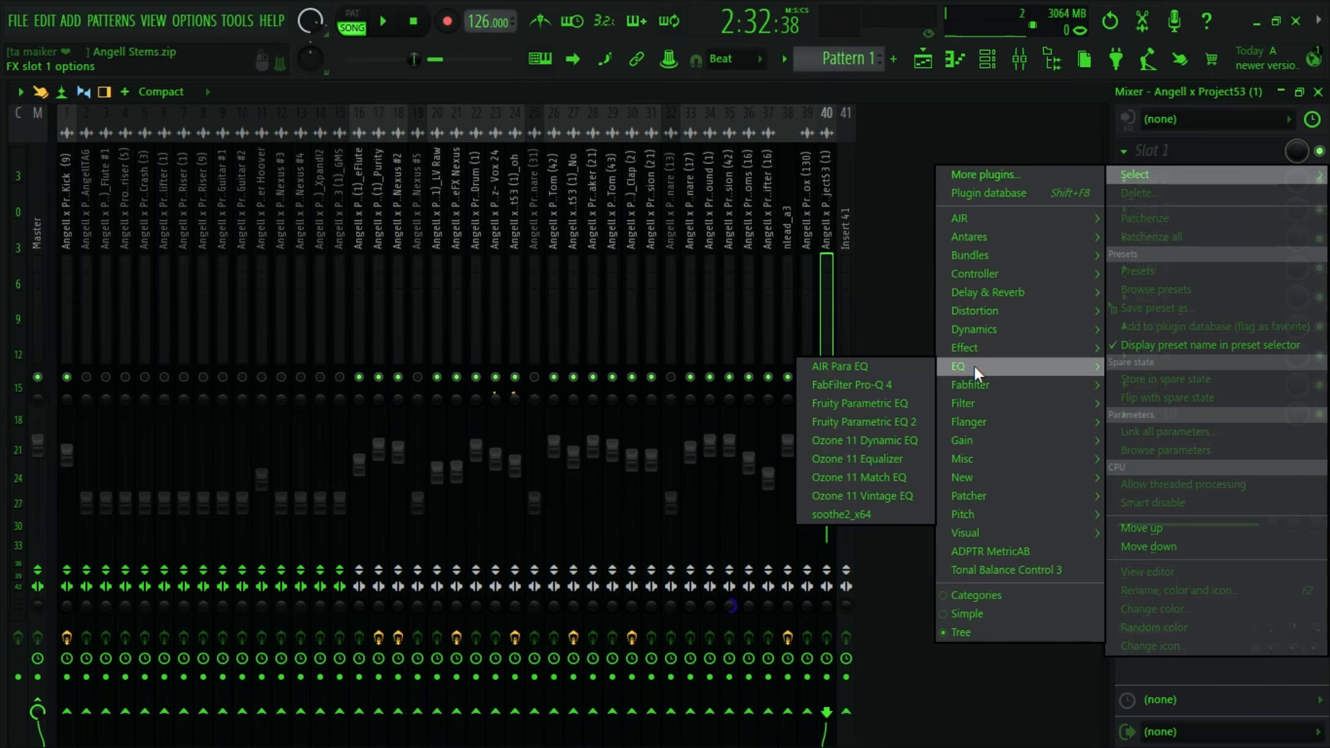
pyautogui.click(907, 416)
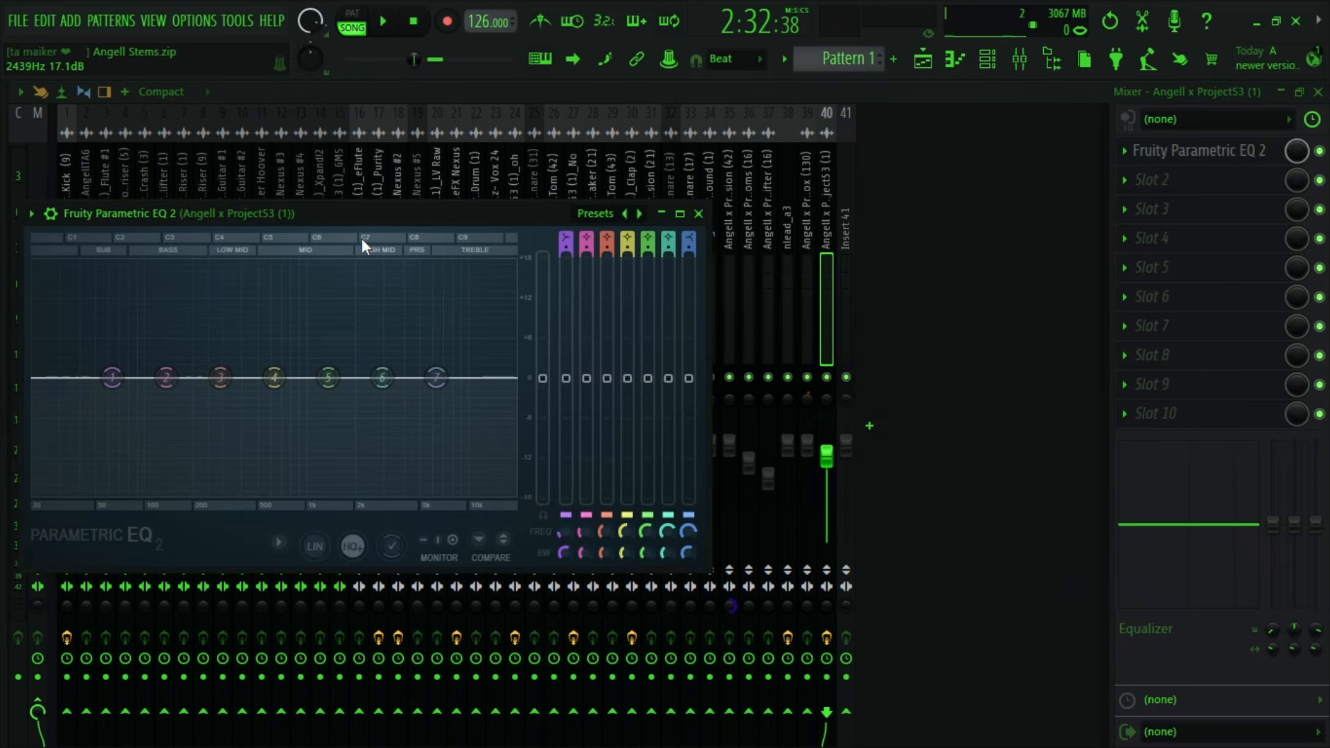
pyautogui.moveTo(366, 214); pyautogui.dragTo(578, 214)
# - Boost EQ band 5 by about 4.3 dB near 4715 Hz and band 4 by about 2.5 dB near 695 Hz during playback
pyautogui.press('space')
pyautogui.moveTo(544, 377); pyautogui.dragTo(630, 348)
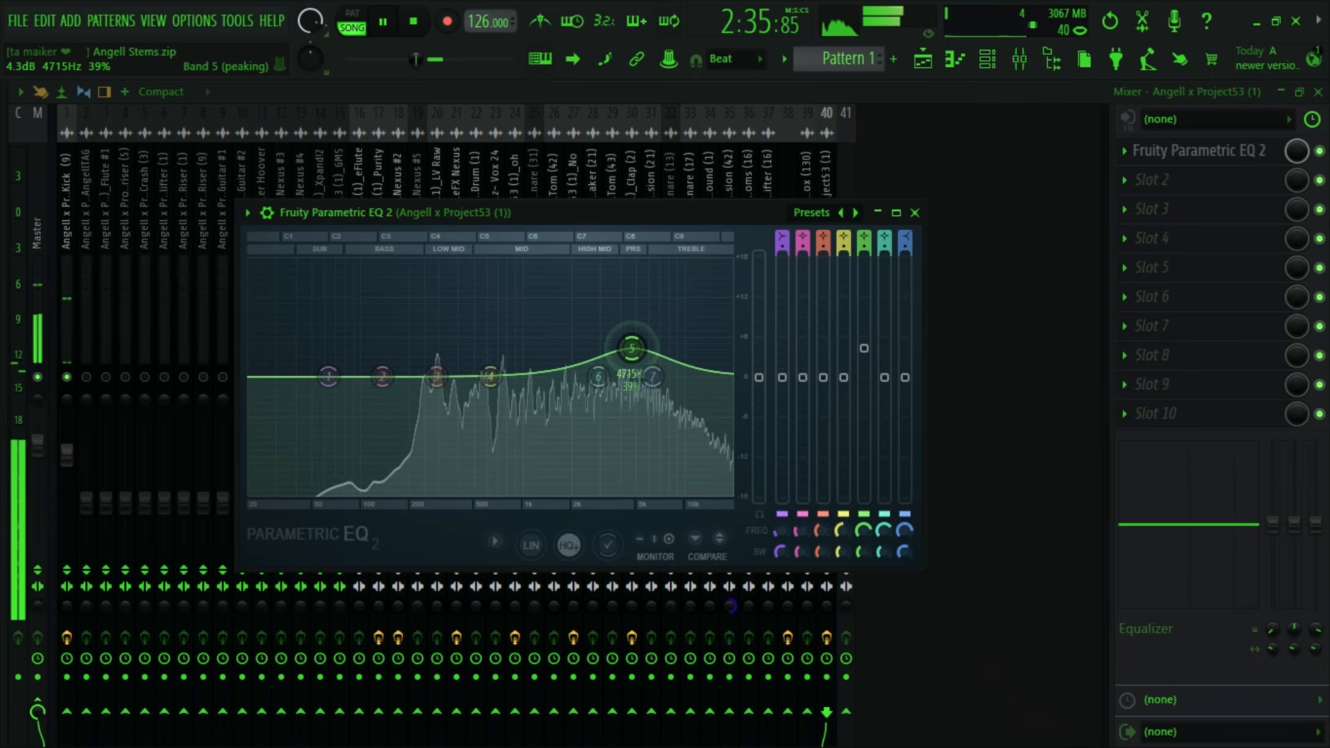
pyautogui.press('space')
pyautogui.press('space')
pyautogui.moveTo(490, 377)
pyautogui.mouseDown()
pyautogui.moveTo(426, 373)
pyautogui.moveTo(413, 352)
pyautogui.moveTo(468, 361)
pyautogui.moveTo(443, 354)
pyautogui.moveTo(380, 361)
pyautogui.moveTo(497, 361)
pyautogui.mouseUp()
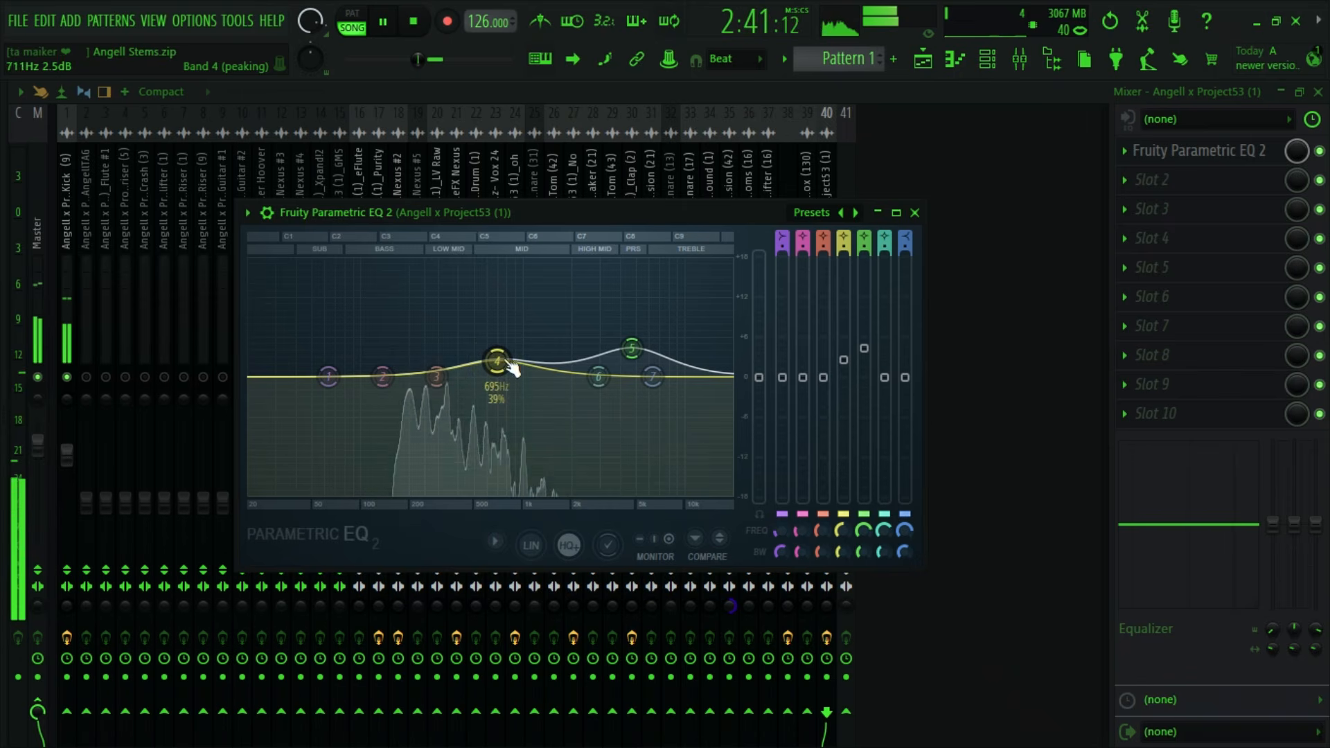
pyautogui.click(915, 213)
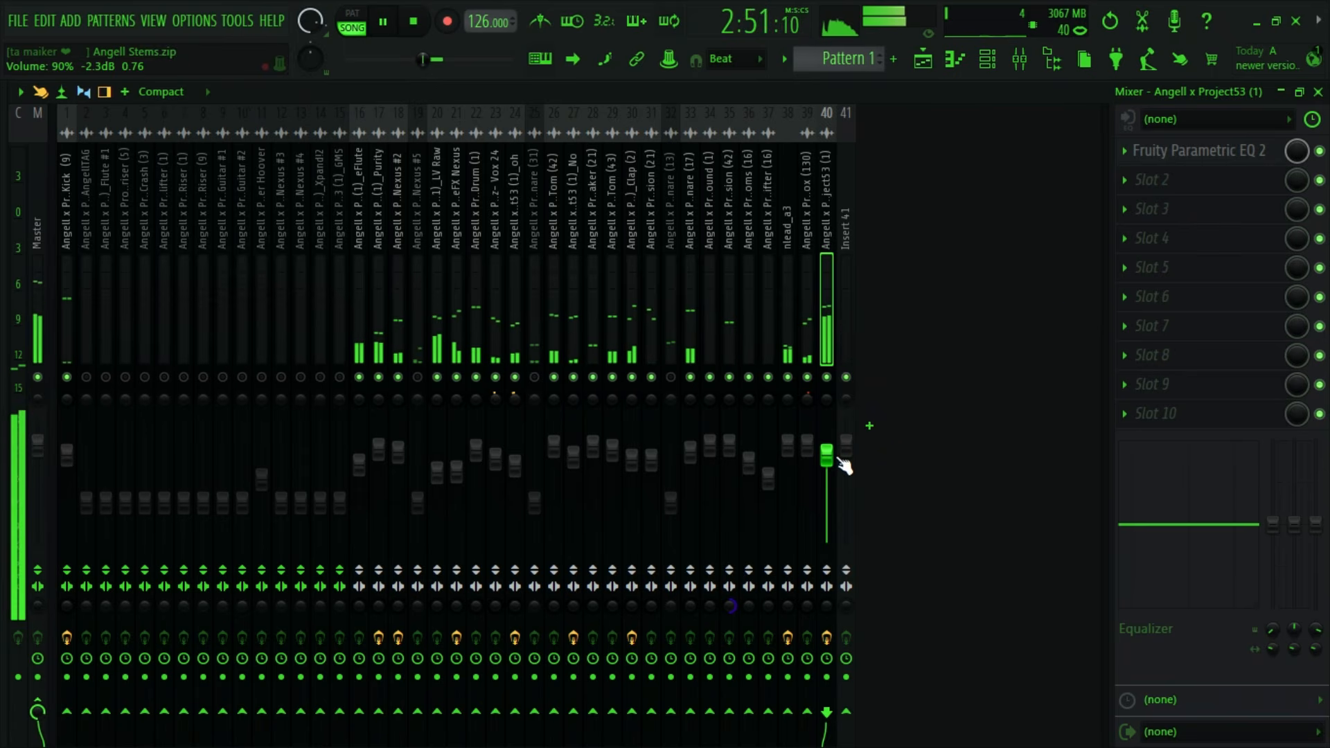
# - Set the Angell x Project53 (1) mixer track's volume to about 88% and the eFlute track's to about 84%, and stop playback
pyautogui.moveTo(827, 456); pyautogui.dragTo(827, 457)
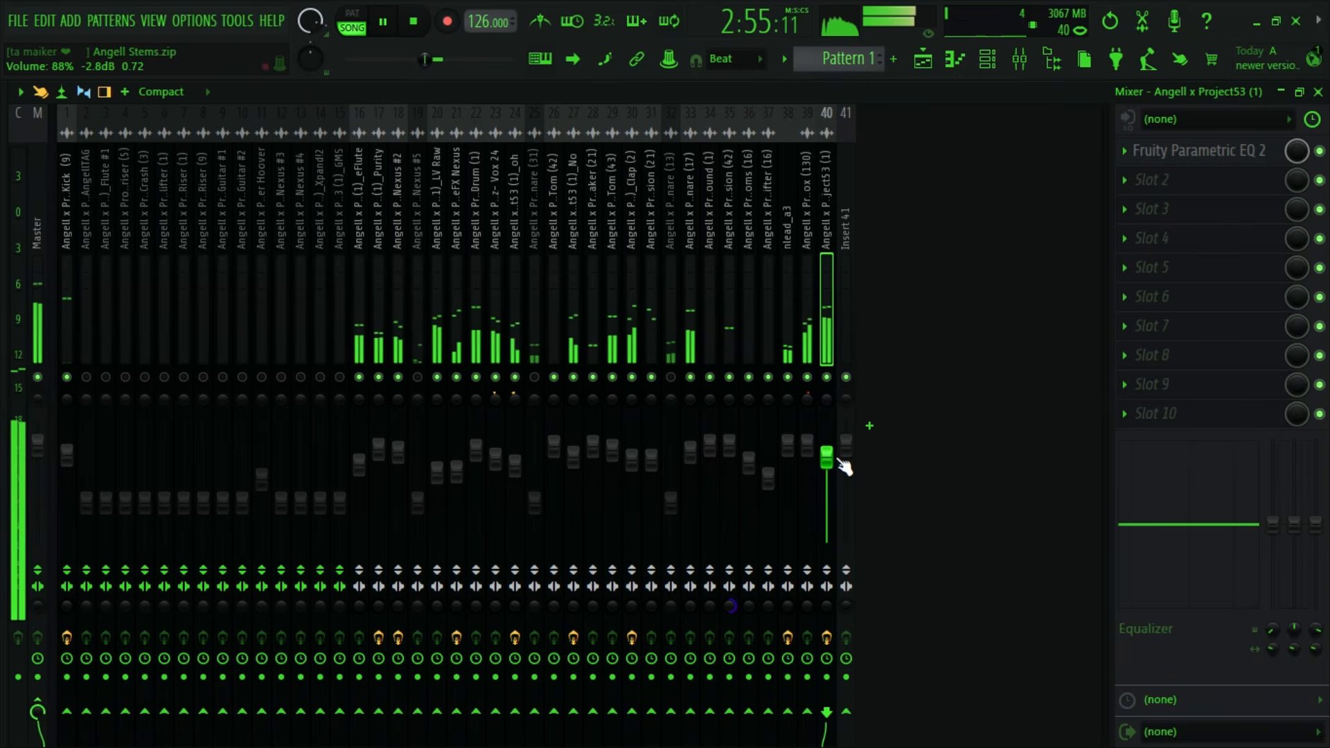
pyautogui.click(359, 462)
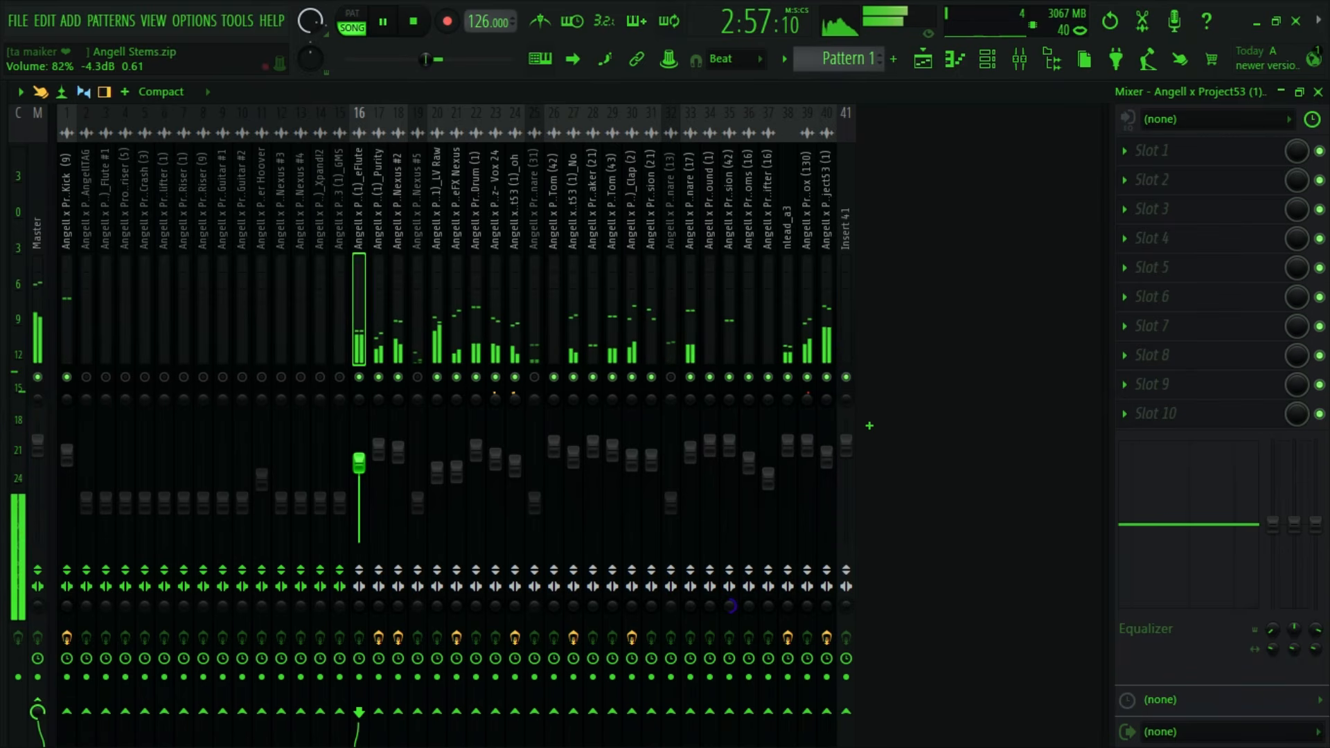
pyautogui.moveTo(359, 463); pyautogui.dragTo(359, 461)
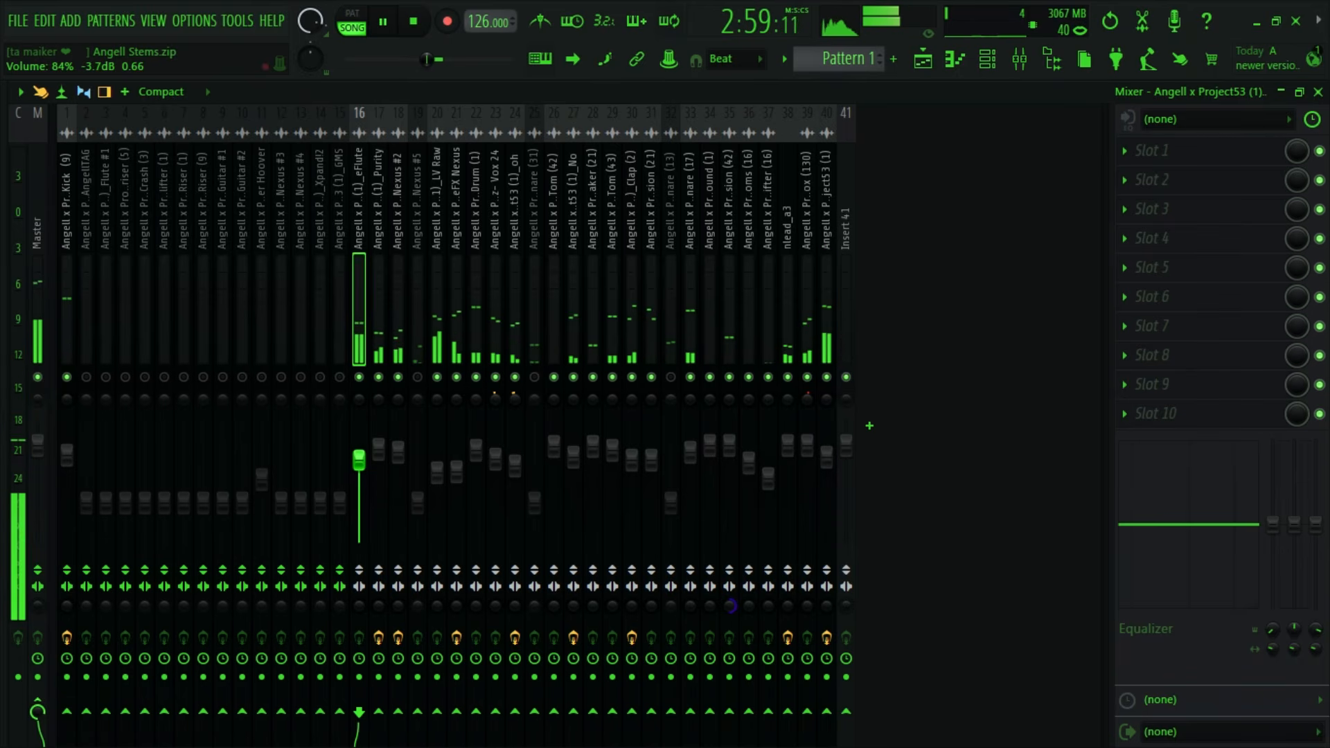
pyautogui.press('space')
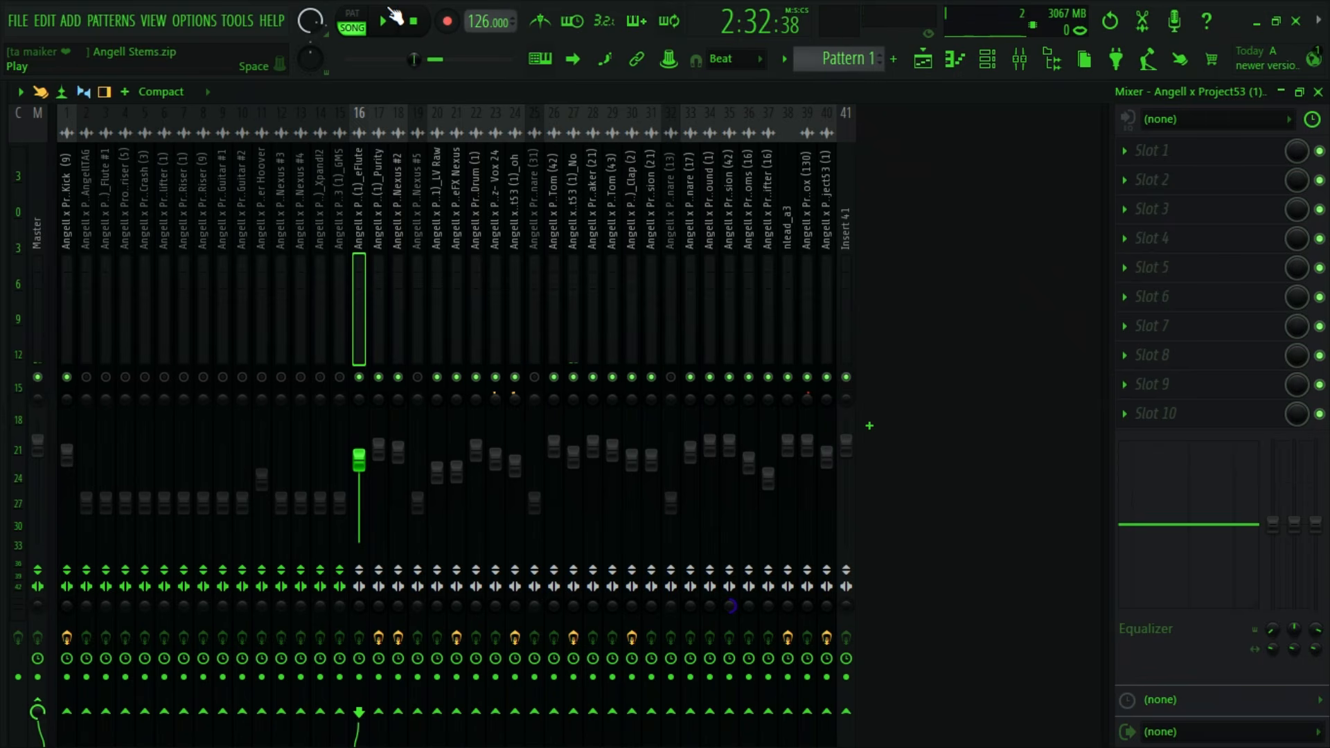
# - Find the reFX Nexus #3 clip in the playlist, unmute its mixer track and lower its volume slightly during playback, and stop playback
pyautogui.click(924, 60)
pyautogui.scroll(8, 866, 314)
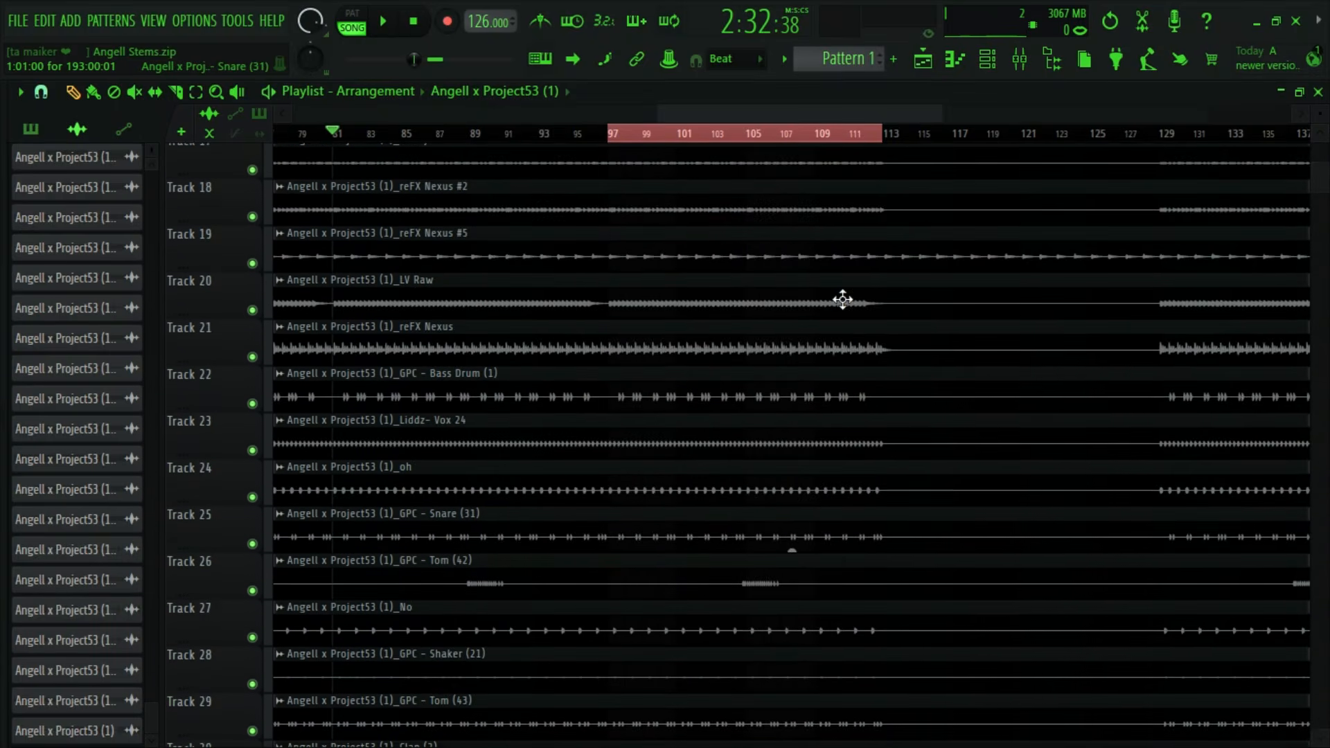
pyautogui.scroll(5, 843, 299)
pyautogui.doubleClick(658, 447)
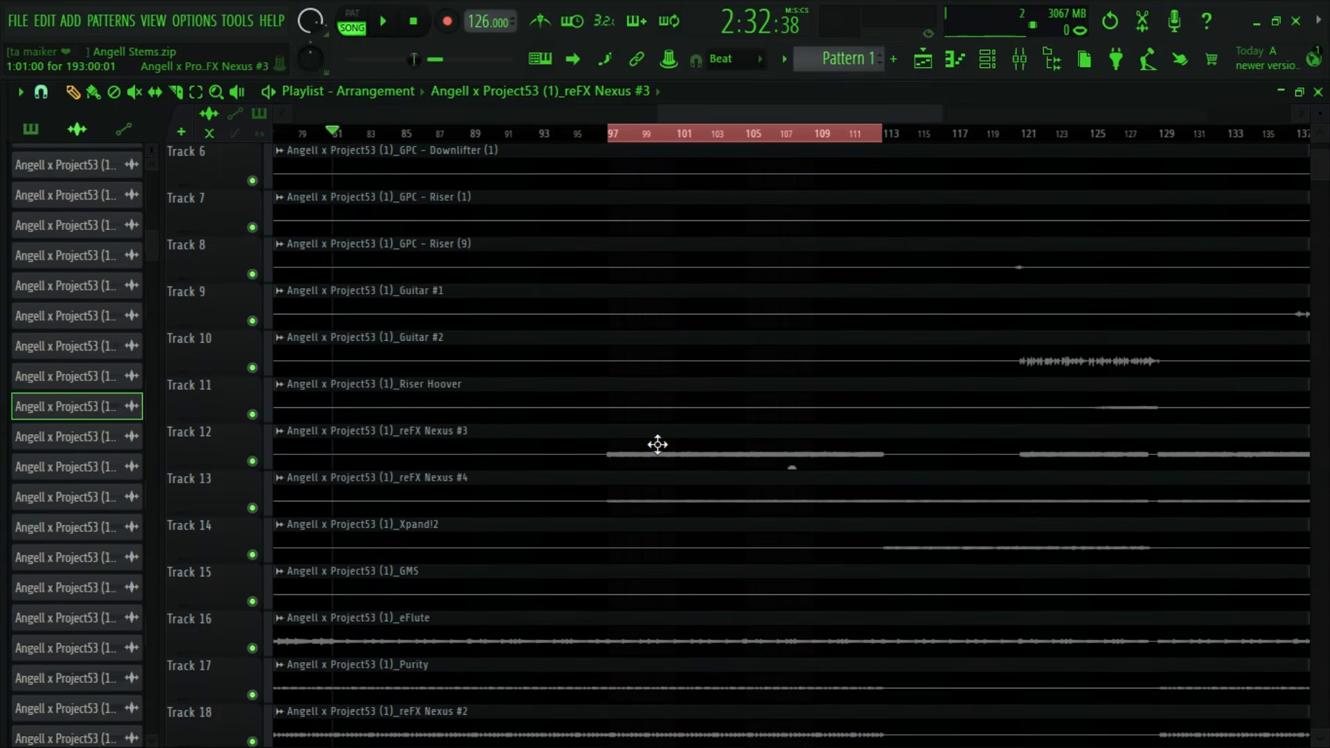
pyautogui.click(737, 359)
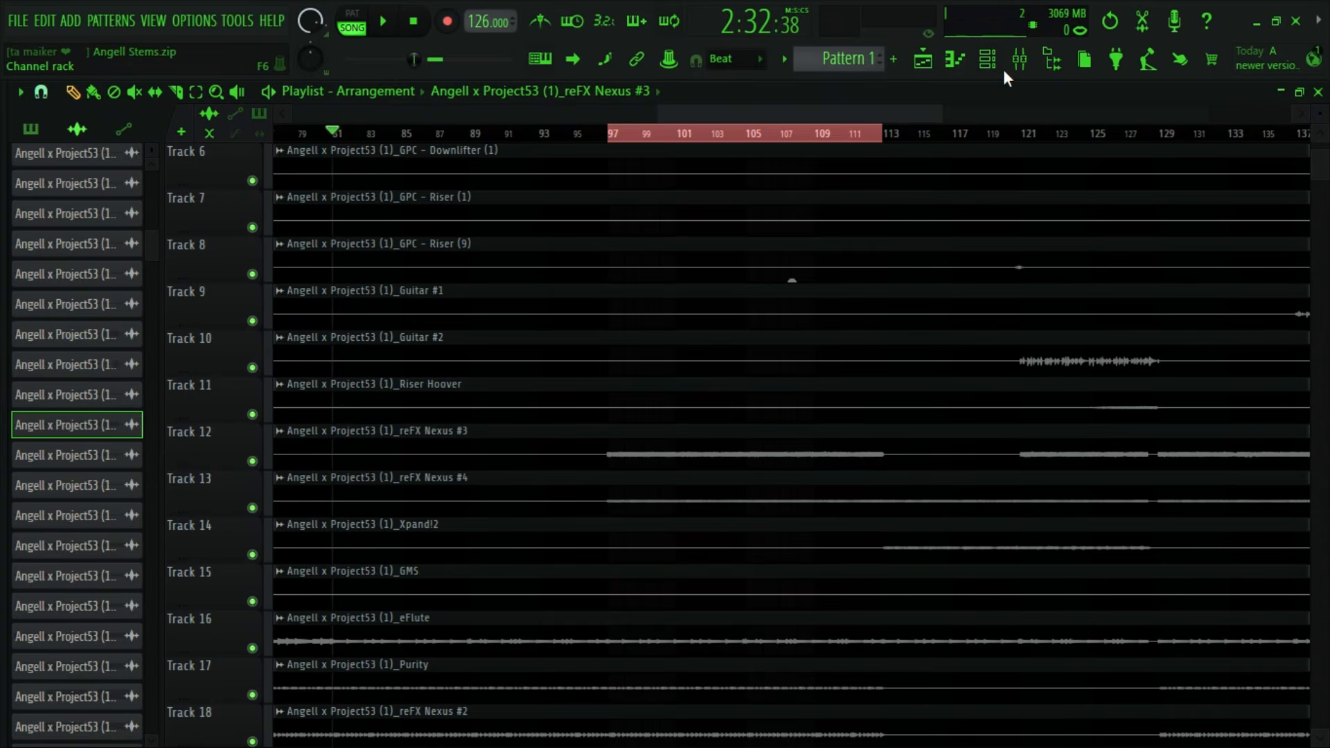
pyautogui.click(1020, 59)
pyautogui.press('space')
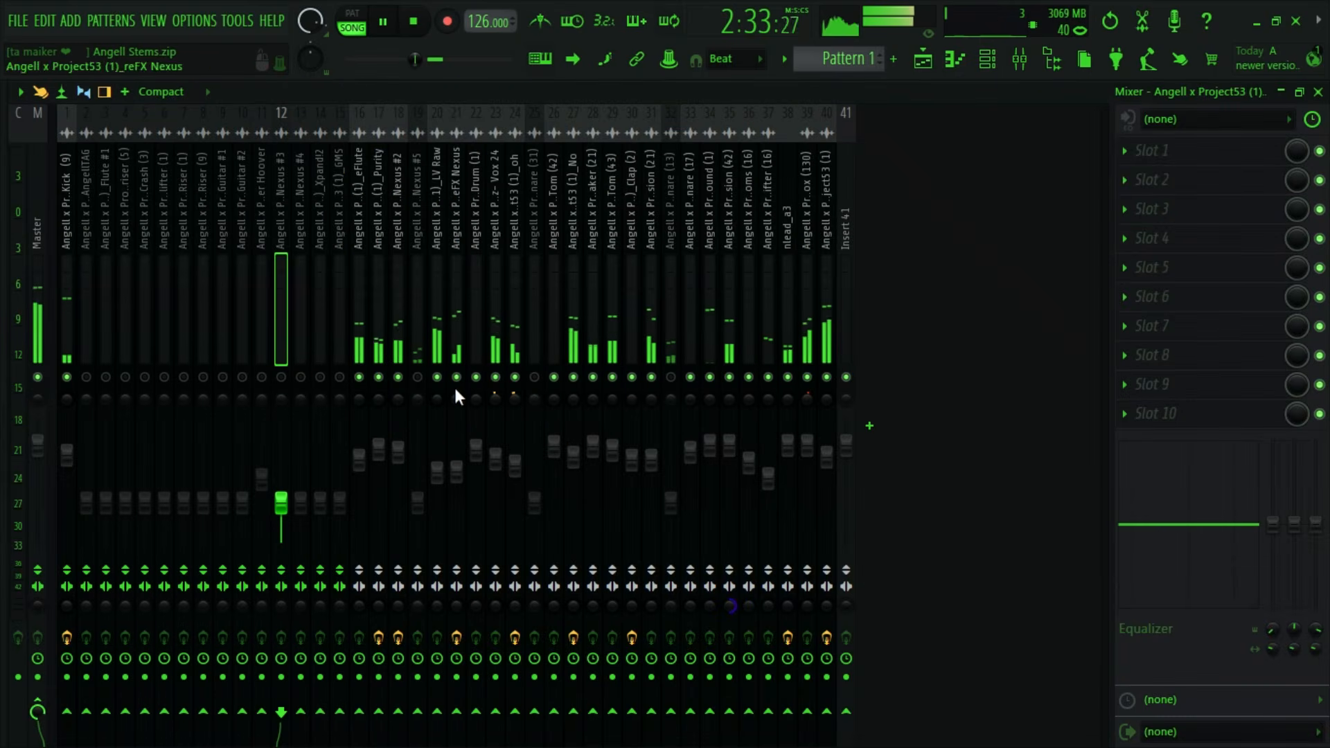
pyautogui.click(280, 377)
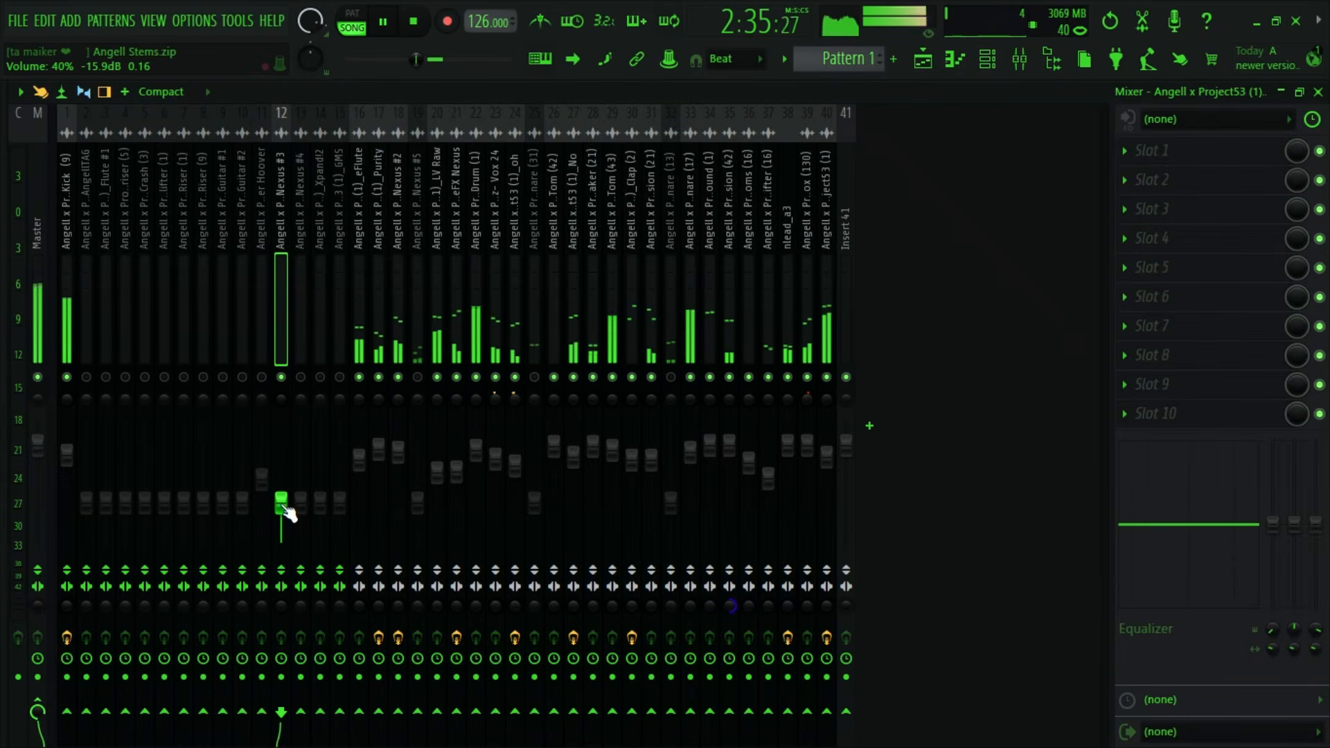
pyautogui.moveTo(287, 513)
pyautogui.mouseDown()
pyautogui.moveTo(287, 449)
pyautogui.moveTo(288, 523)
pyautogui.mouseUp()
pyautogui.press('space')
# - Start playback from bar 97, where the reFX Nexus #3 clip begins to sound, and raise its mixer track's volume
pyautogui.press('F5')
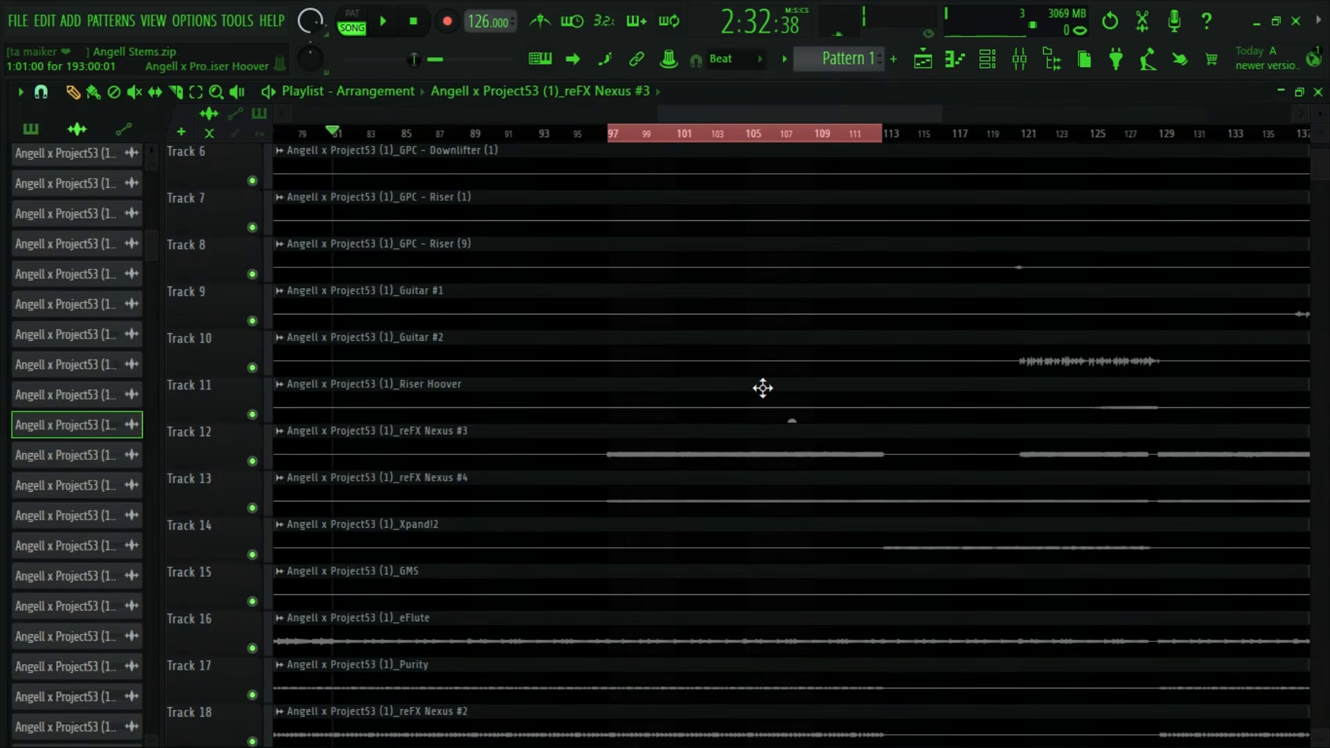
pyautogui.doubleClick(715, 453)
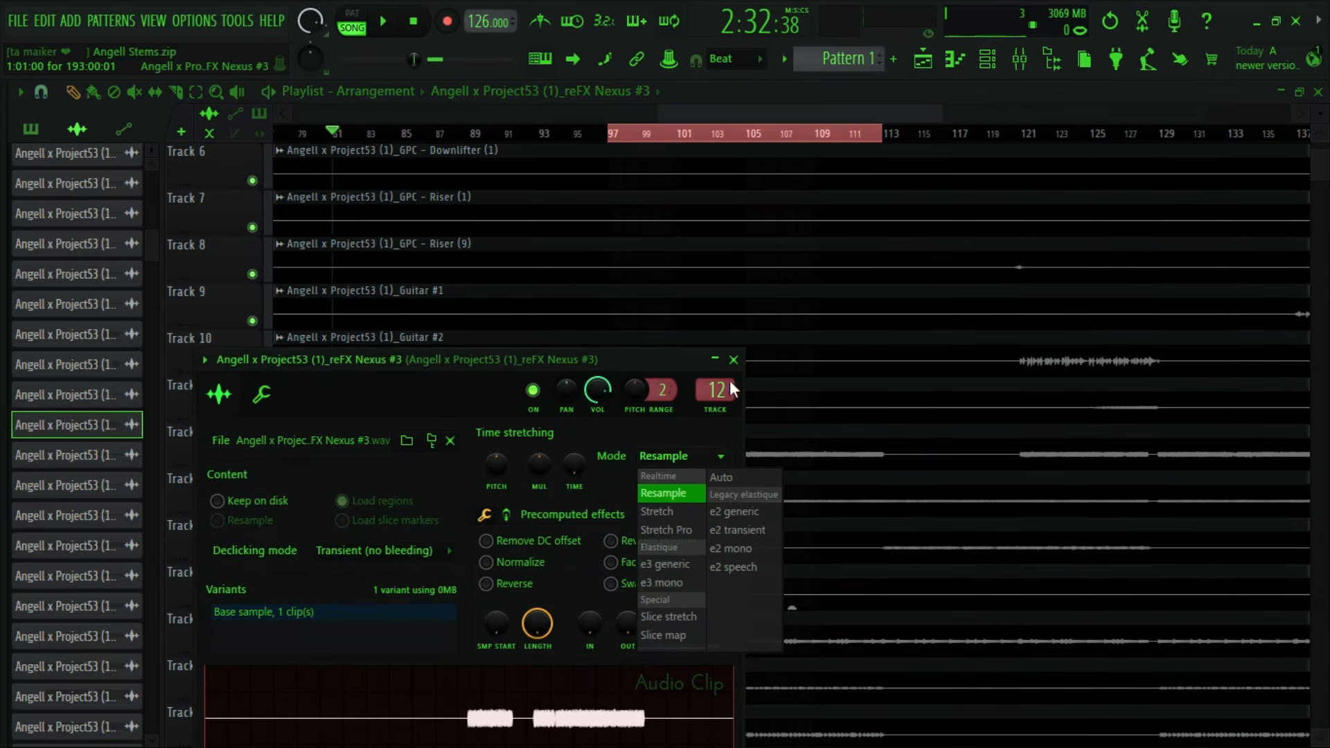
pyautogui.click(738, 361)
pyautogui.click(1019, 59)
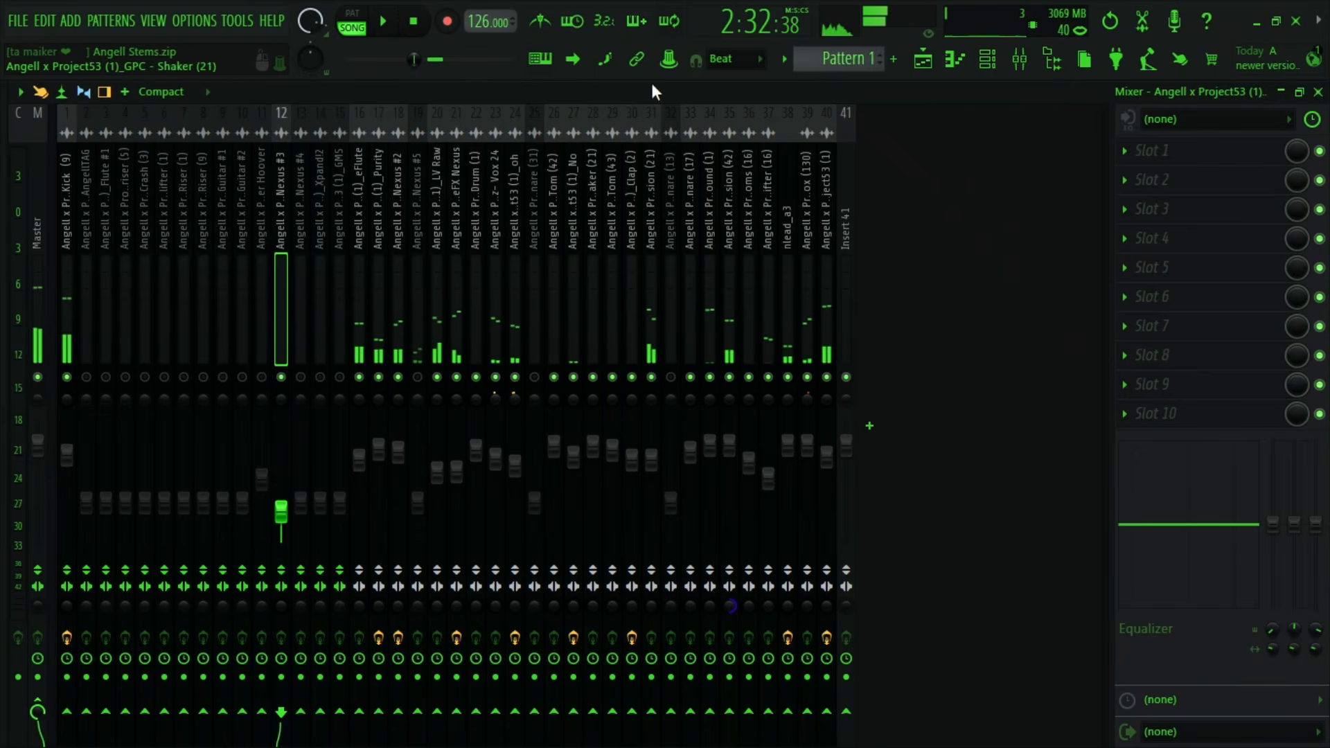
pyautogui.click(923, 60)
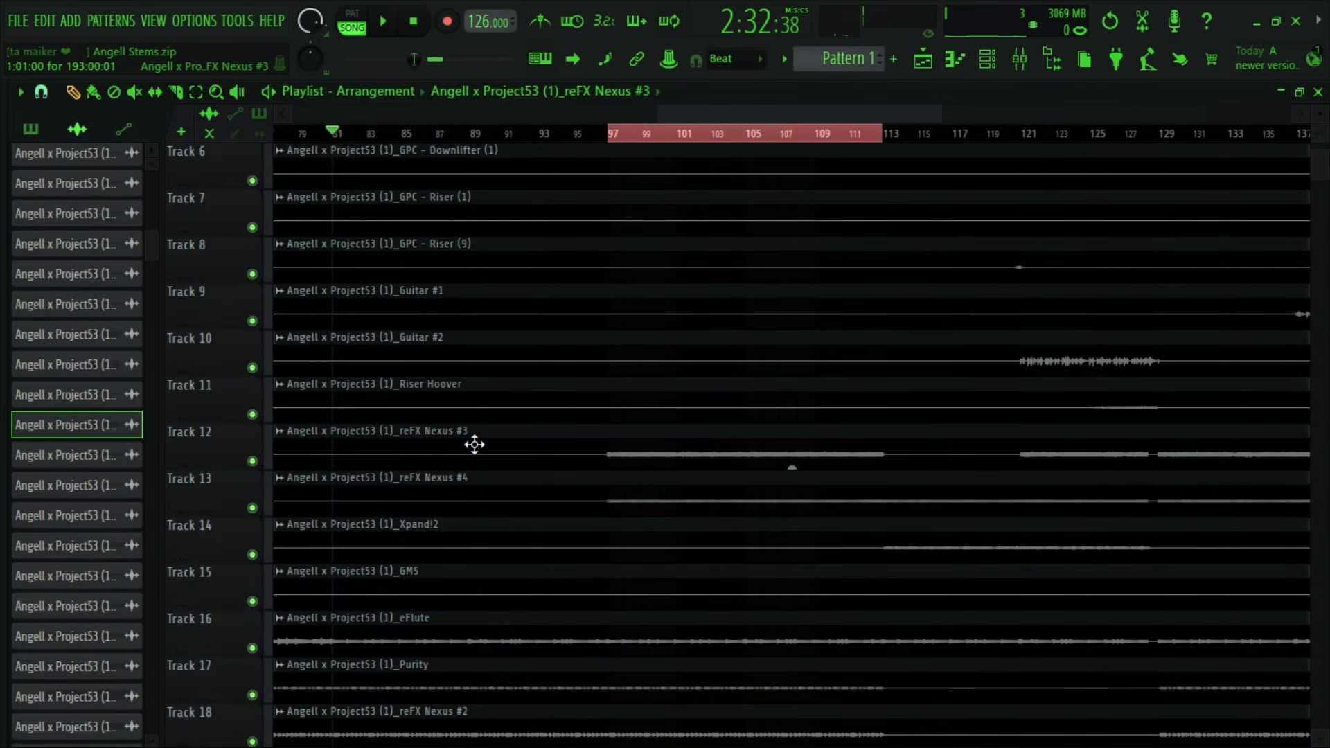
pyautogui.scroll(-4, 478, 442)
pyautogui.scroll(3, 488, 388)
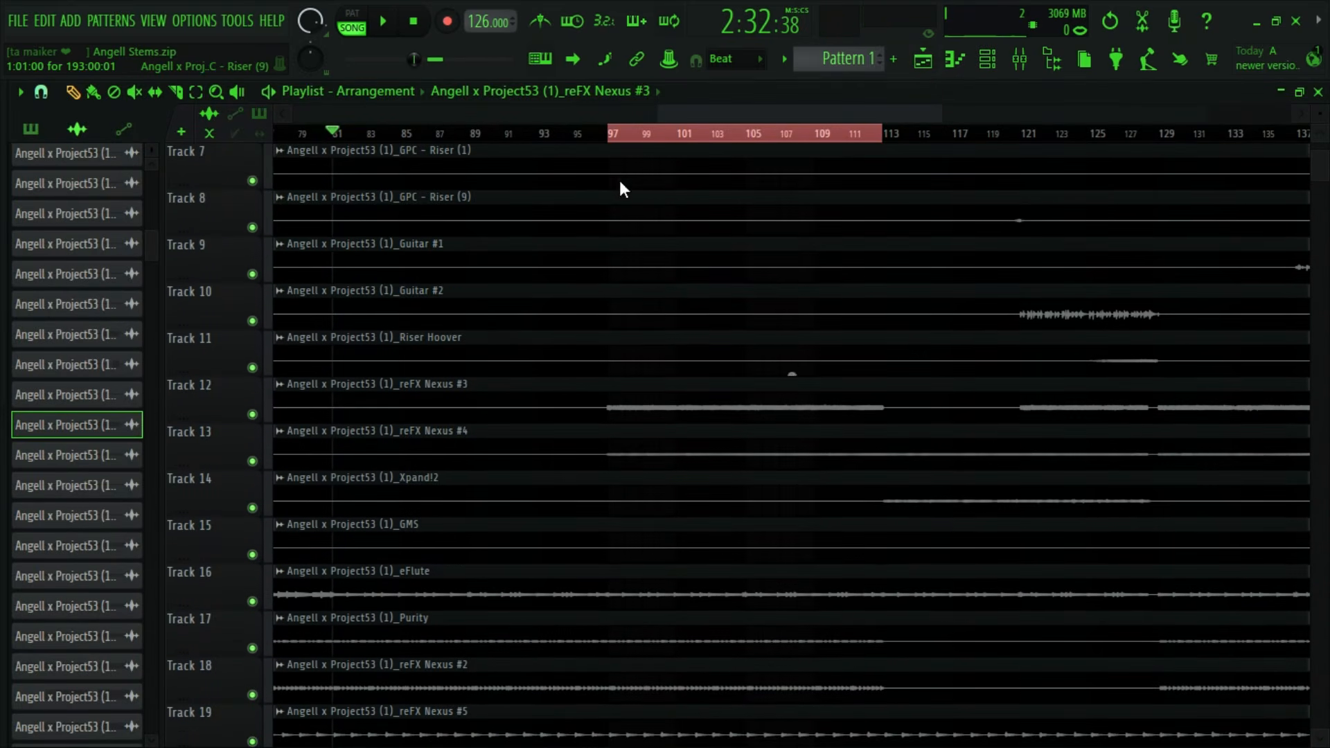
pyautogui.click(612, 133)
pyautogui.press('space')
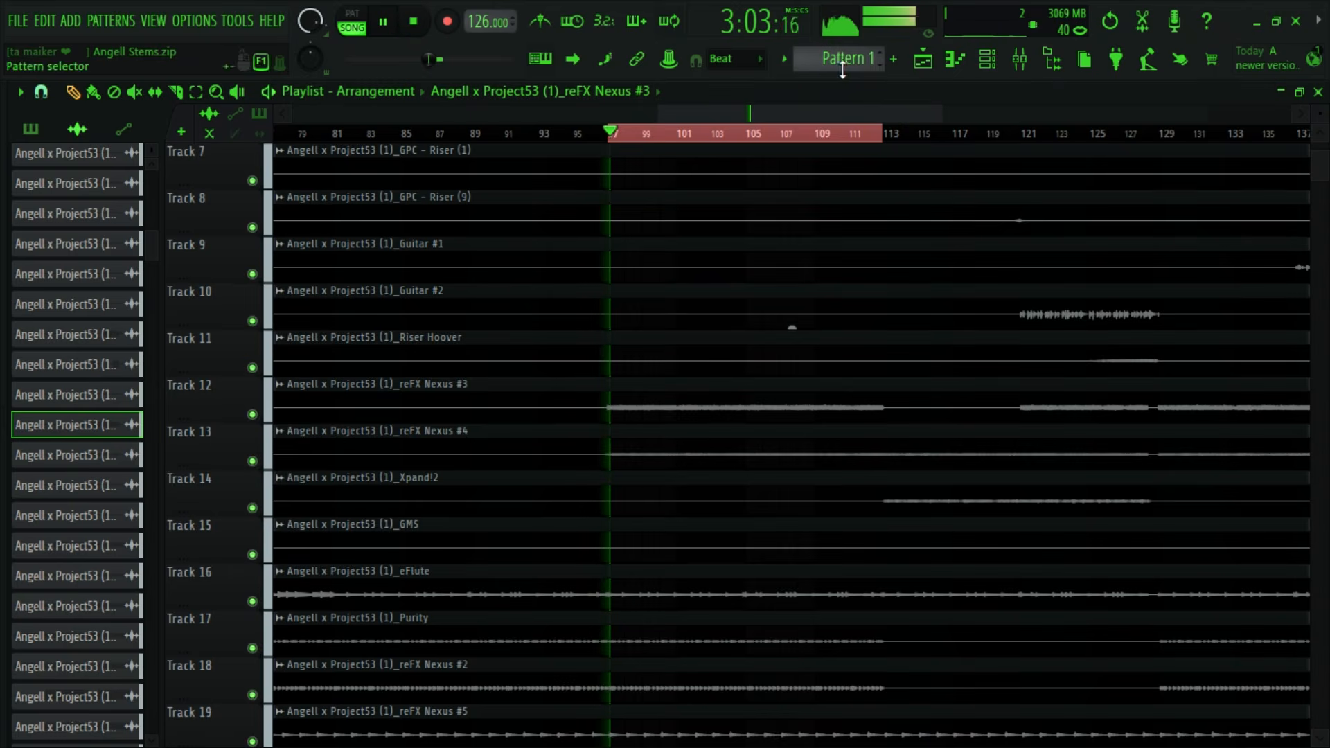
pyautogui.click(1019, 59)
pyautogui.moveTo(281, 511); pyautogui.dragTo(281, 461)
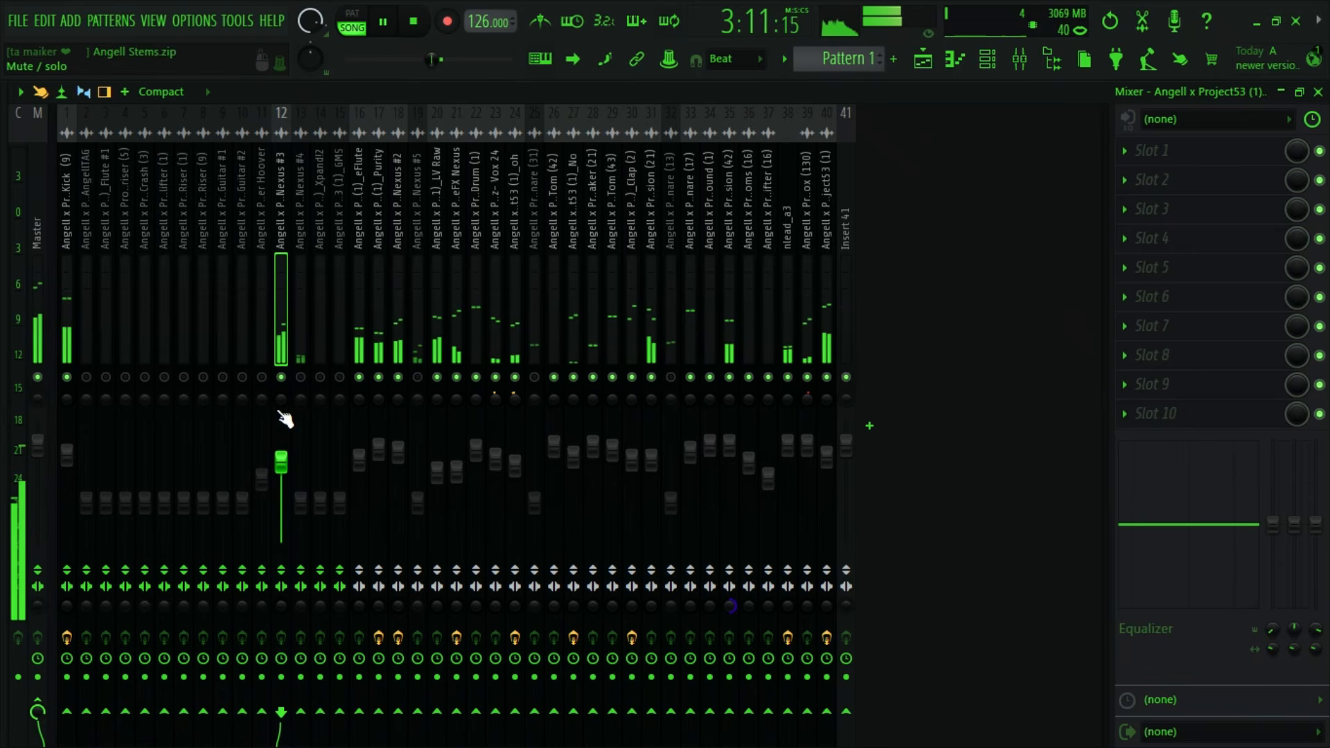
# - Try 100% merged stereo separation on the reFX Nexus #3 mixer track, and reset it
pyautogui.moveTo(284, 606); pyautogui.dragTo(284, 645)
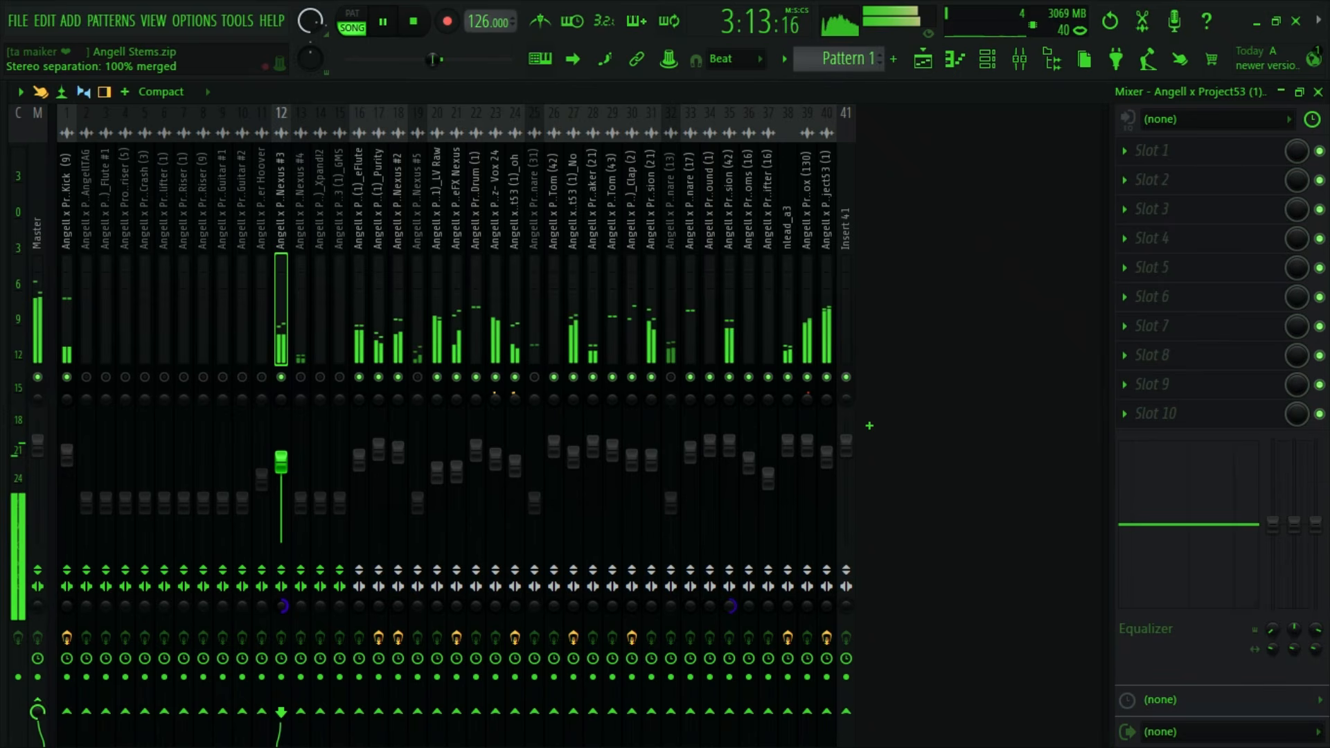
pyautogui.rightClick(284, 607)
pyautogui.click(350, 427)
# - Cut the reFX Nexus #3 mixer track's low EQ band by 18 dB at 90 Hz, set its volume to about 85%, and stop playback
pyautogui.moveTo(287, 468); pyautogui.dragTo(287, 469)
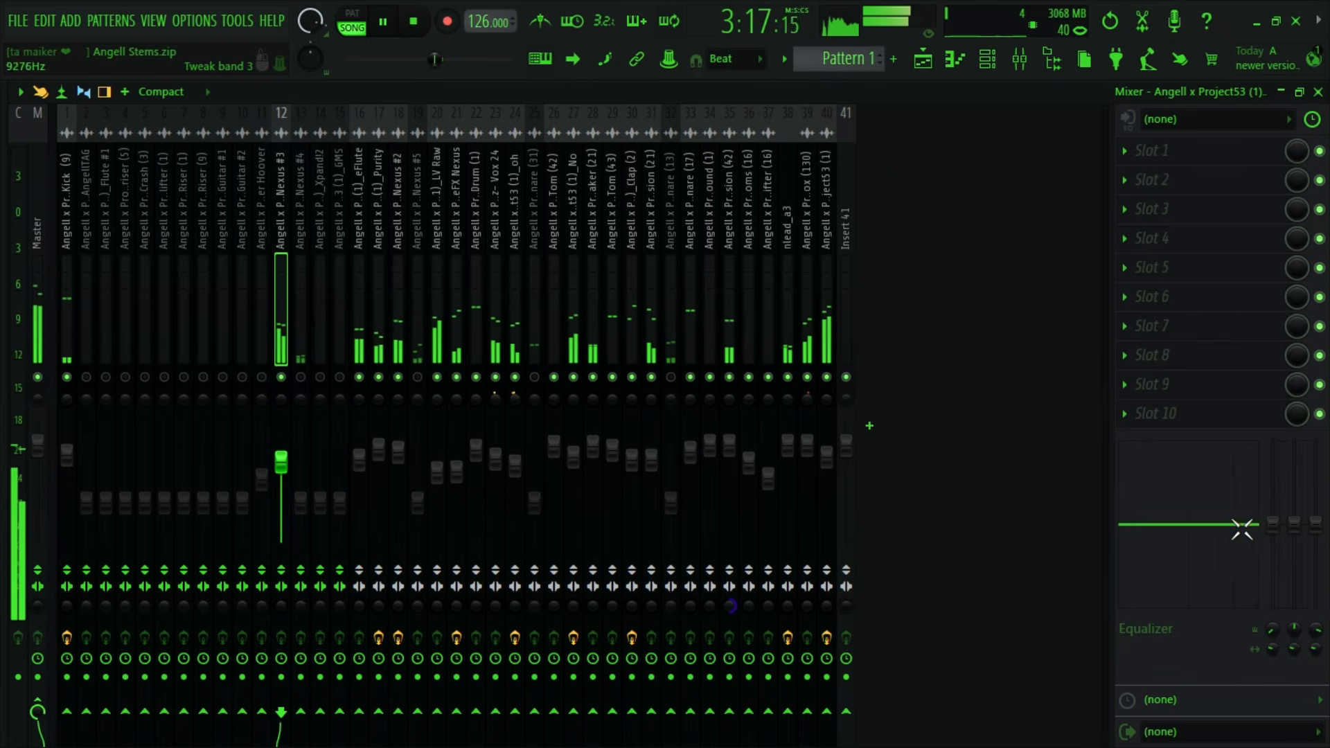
pyautogui.moveTo(1273, 524); pyautogui.dragTo(1273, 607)
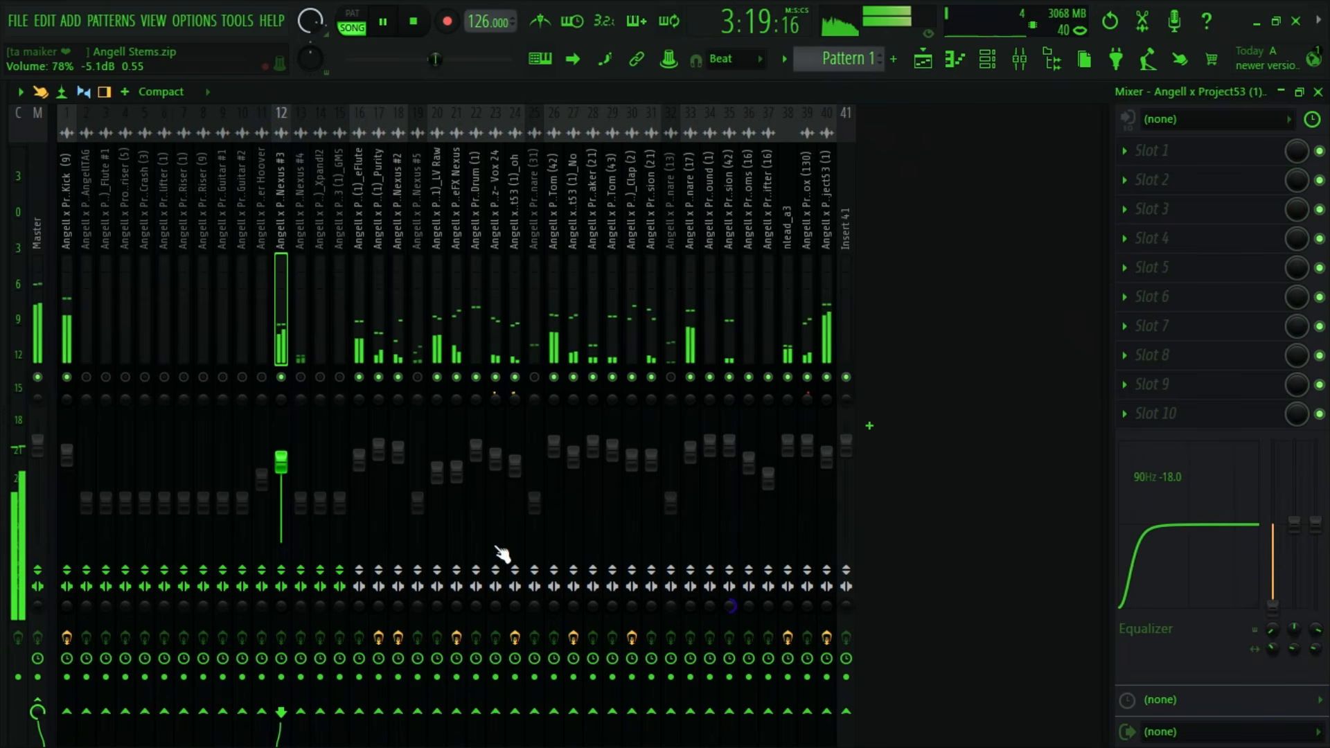
pyautogui.click(300, 500)
pyautogui.click(281, 460)
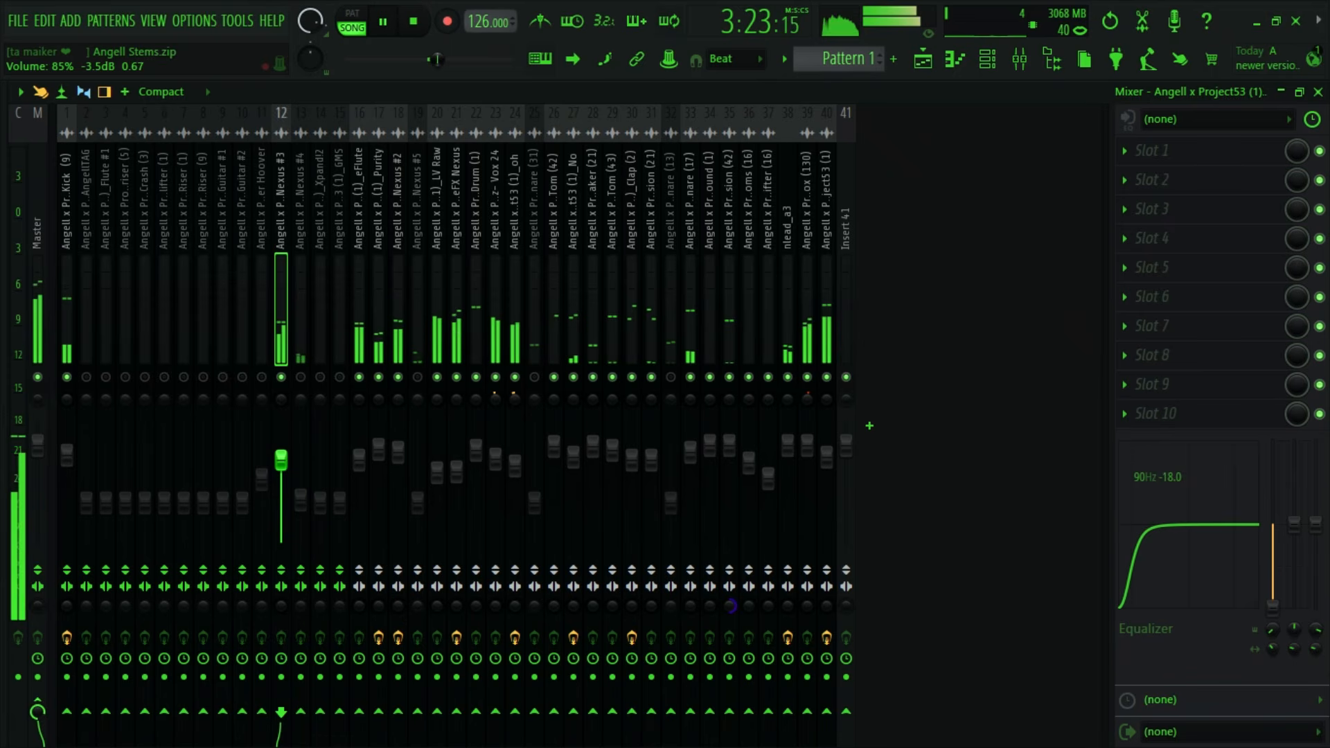
pyautogui.moveTo(280, 458); pyautogui.dragTo(281, 460)
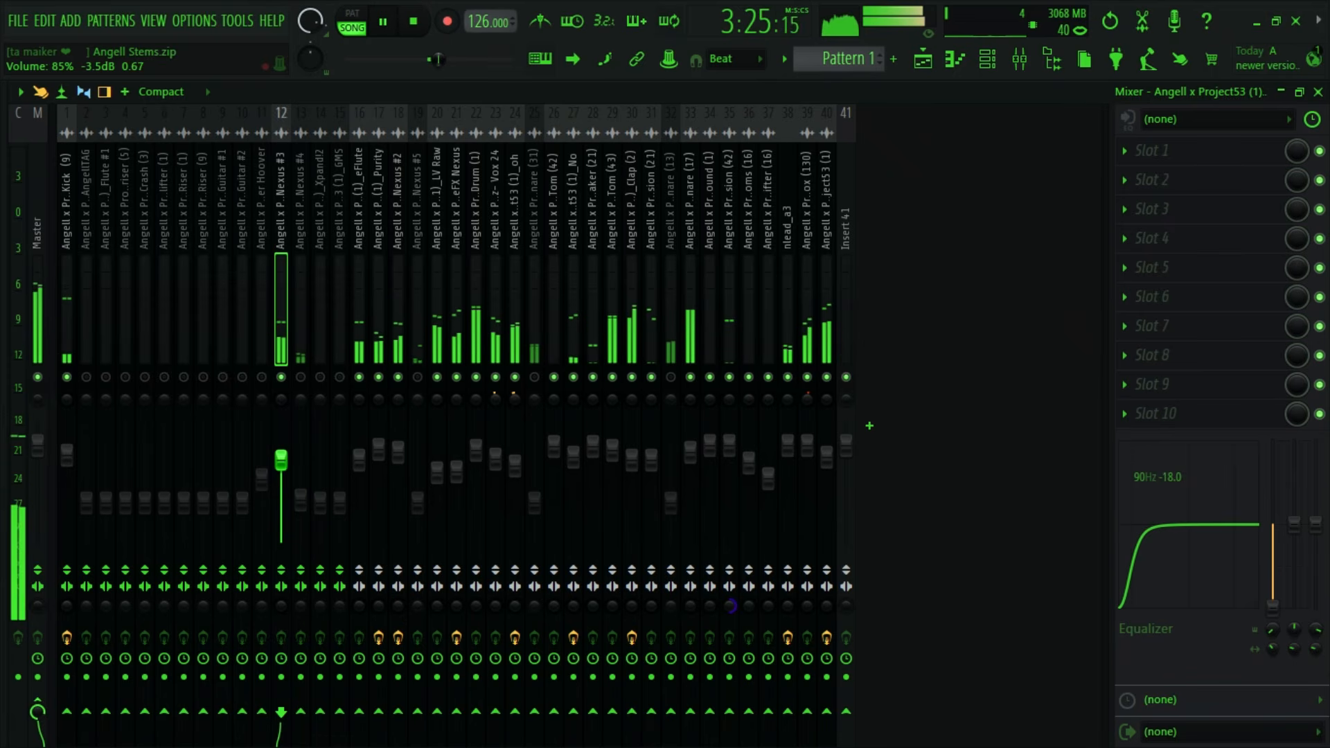
pyautogui.press('space')
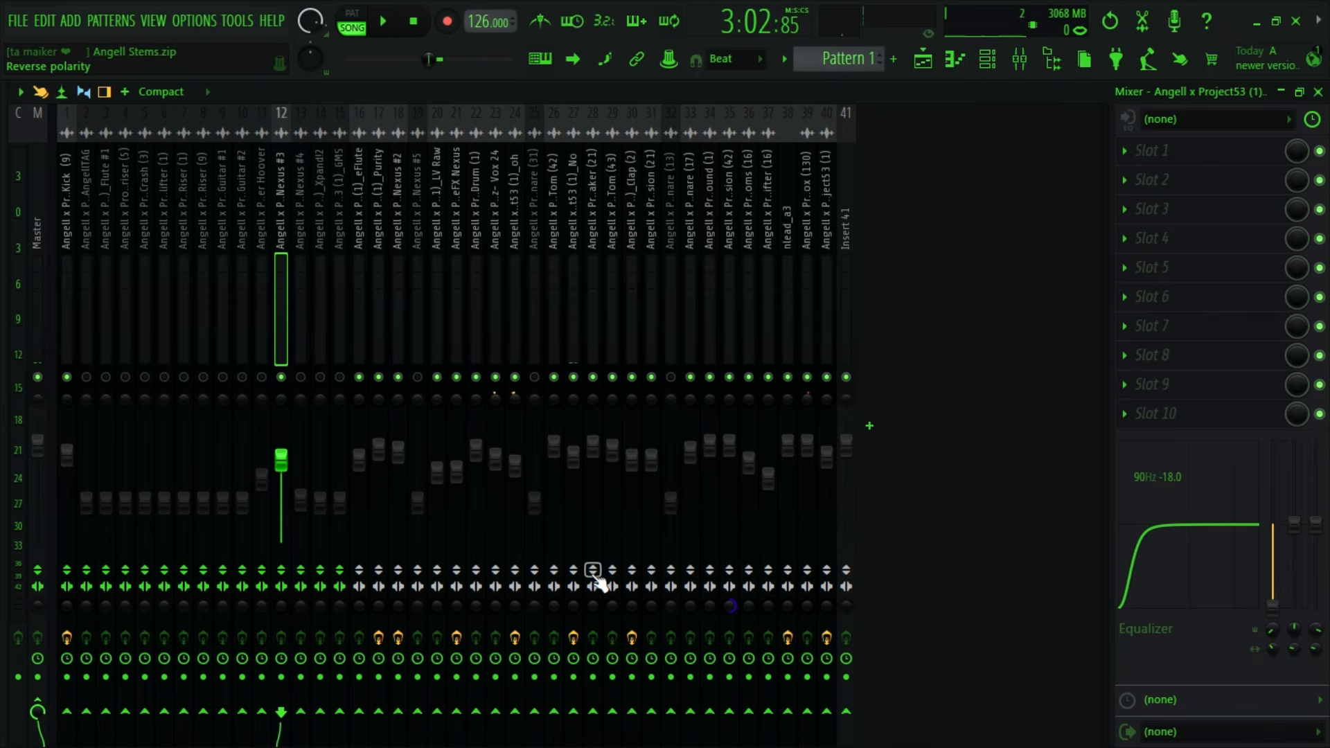
# - Unmute the reFX Nexus #4 mixer track, raise its volume, and boost its EQ about 2.1 dB at 1.5 kHz and 6.5 dB at 8 kHz
pyautogui.click(922, 59)
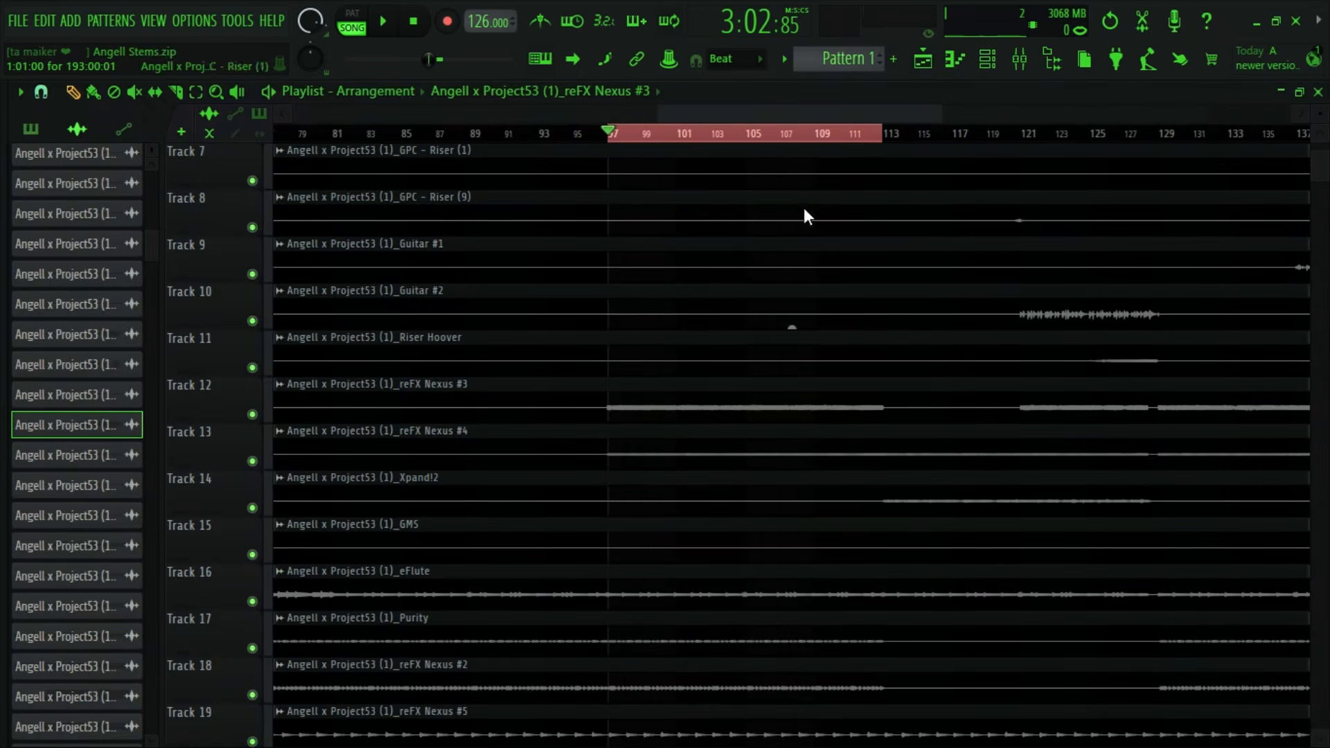
pyautogui.doubleClick(384, 454)
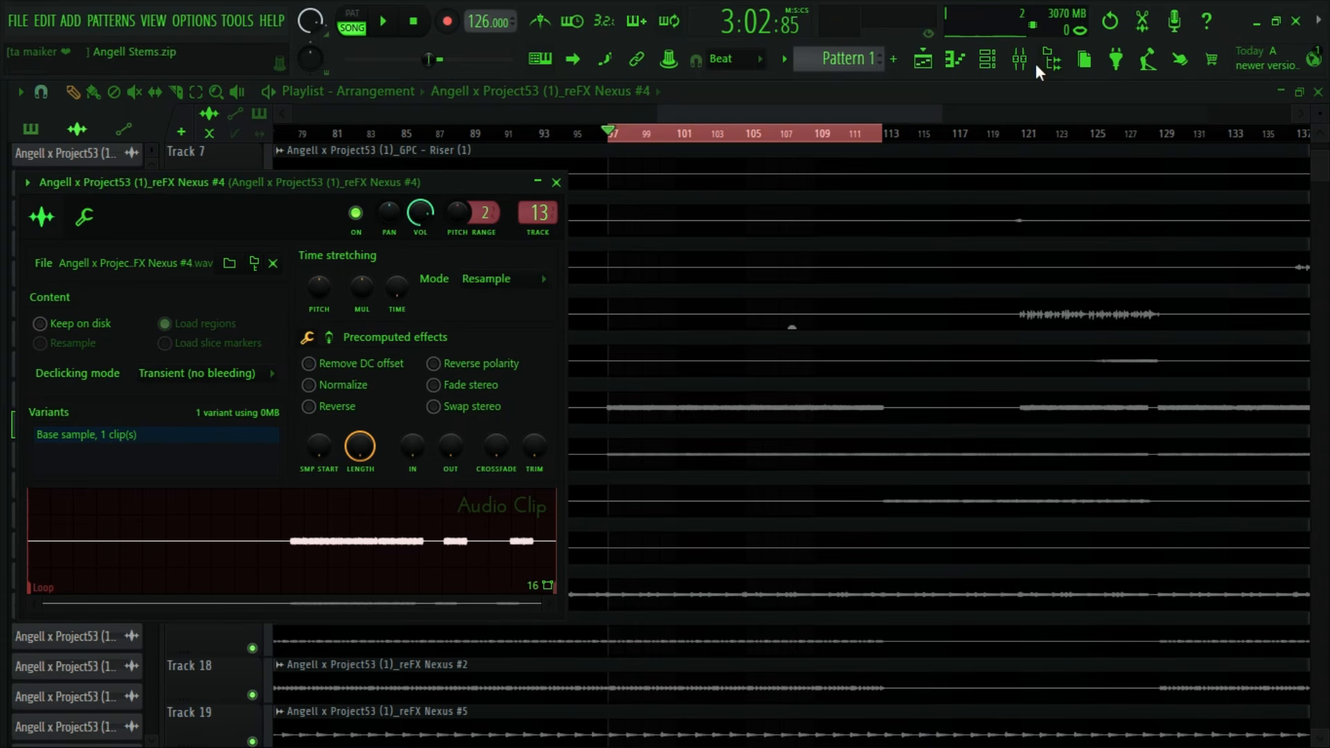
pyautogui.click(1020, 61)
pyautogui.press('space')
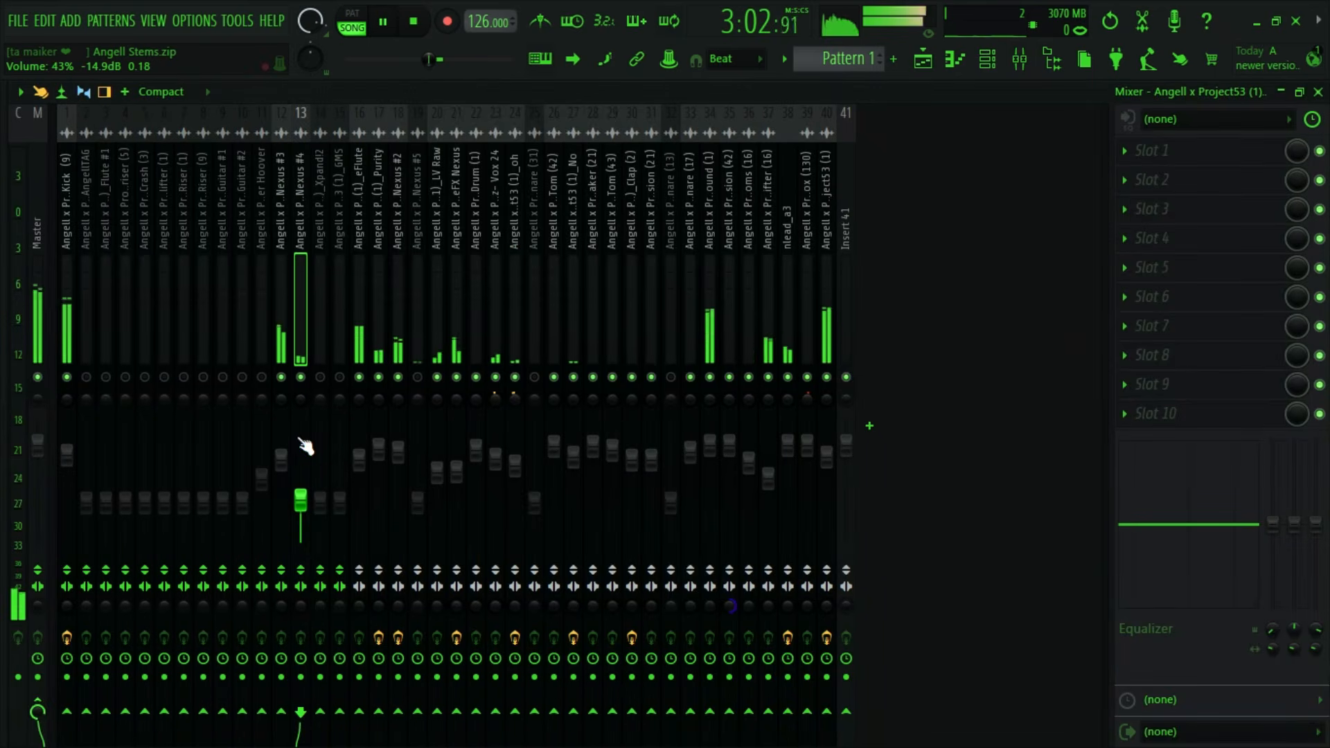
pyautogui.moveTo(301, 499); pyautogui.dragTo(301, 465)
pyautogui.press('space')
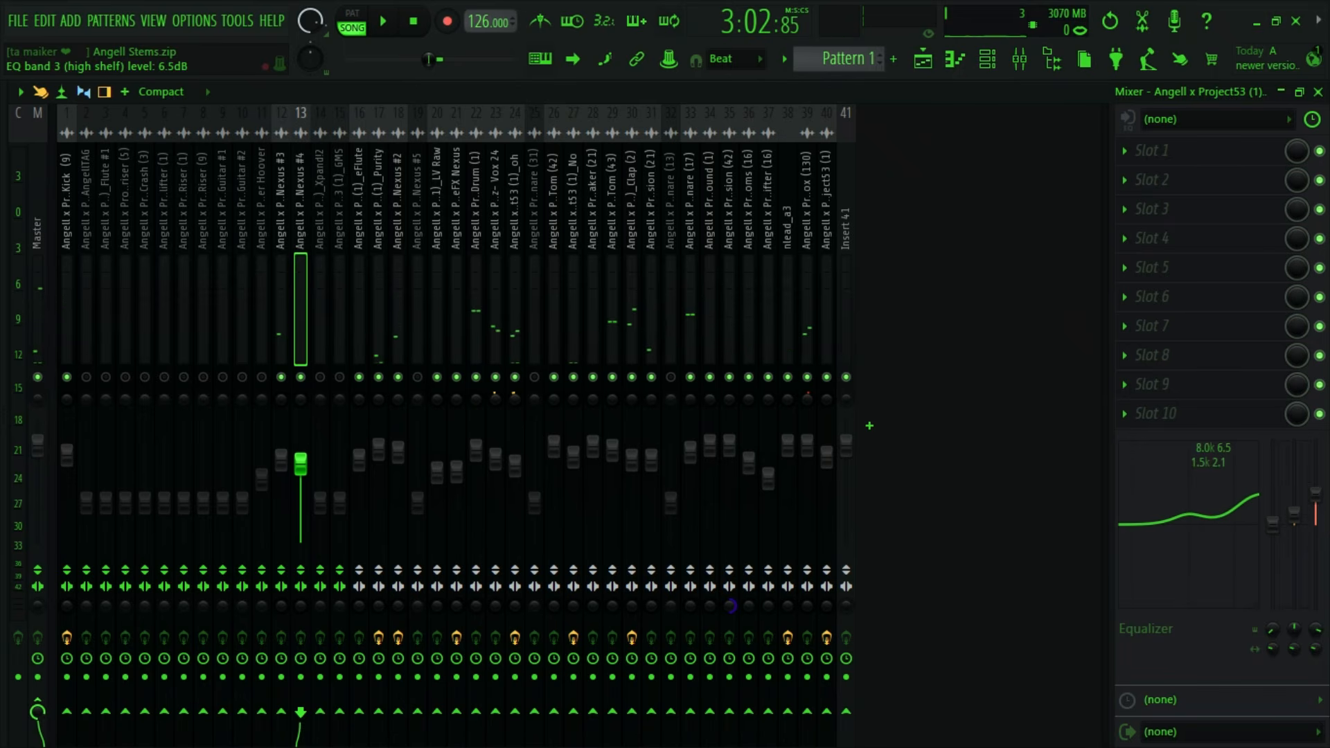
# - Set the reFX Nexus #4 mixer track's high shelf boost to 5.0 dB at 8 kHz during playback, and stop playback
pyautogui.press('space')
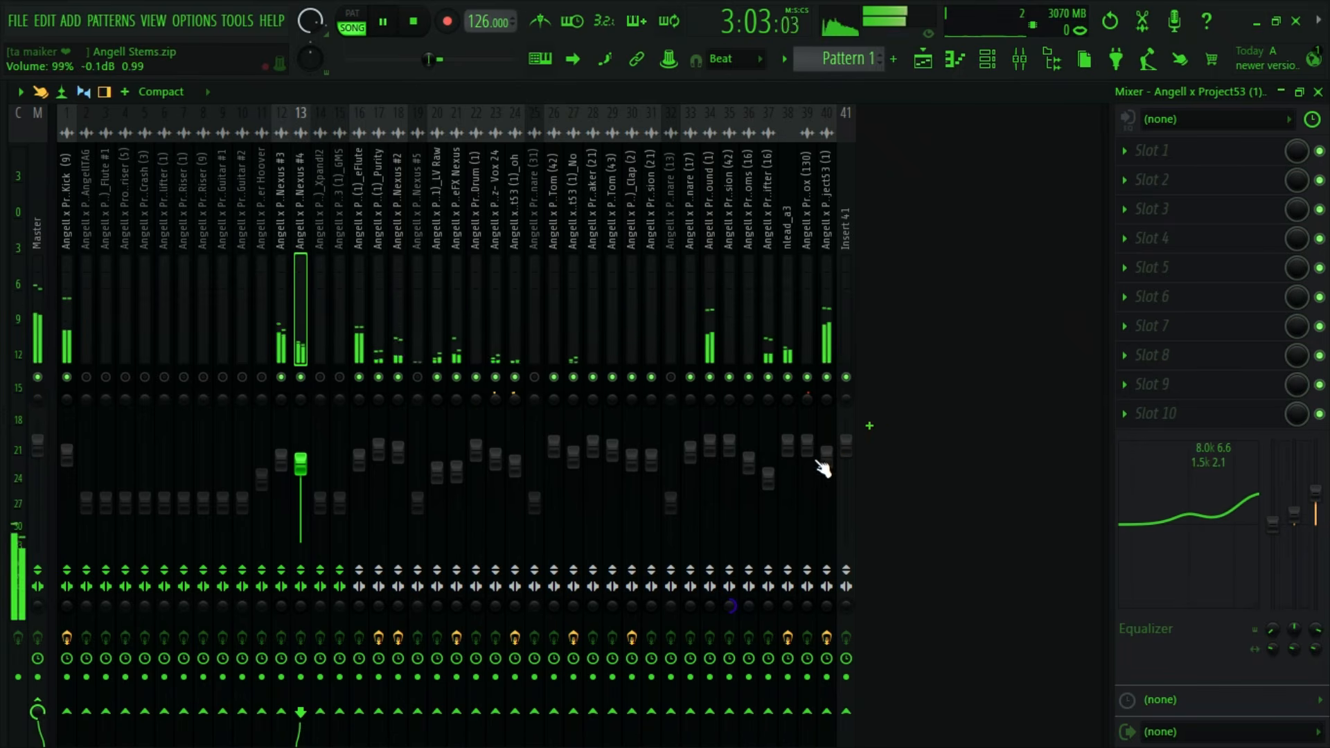
pyautogui.moveTo(1185, 445); pyautogui.dragTo(1185, 455)
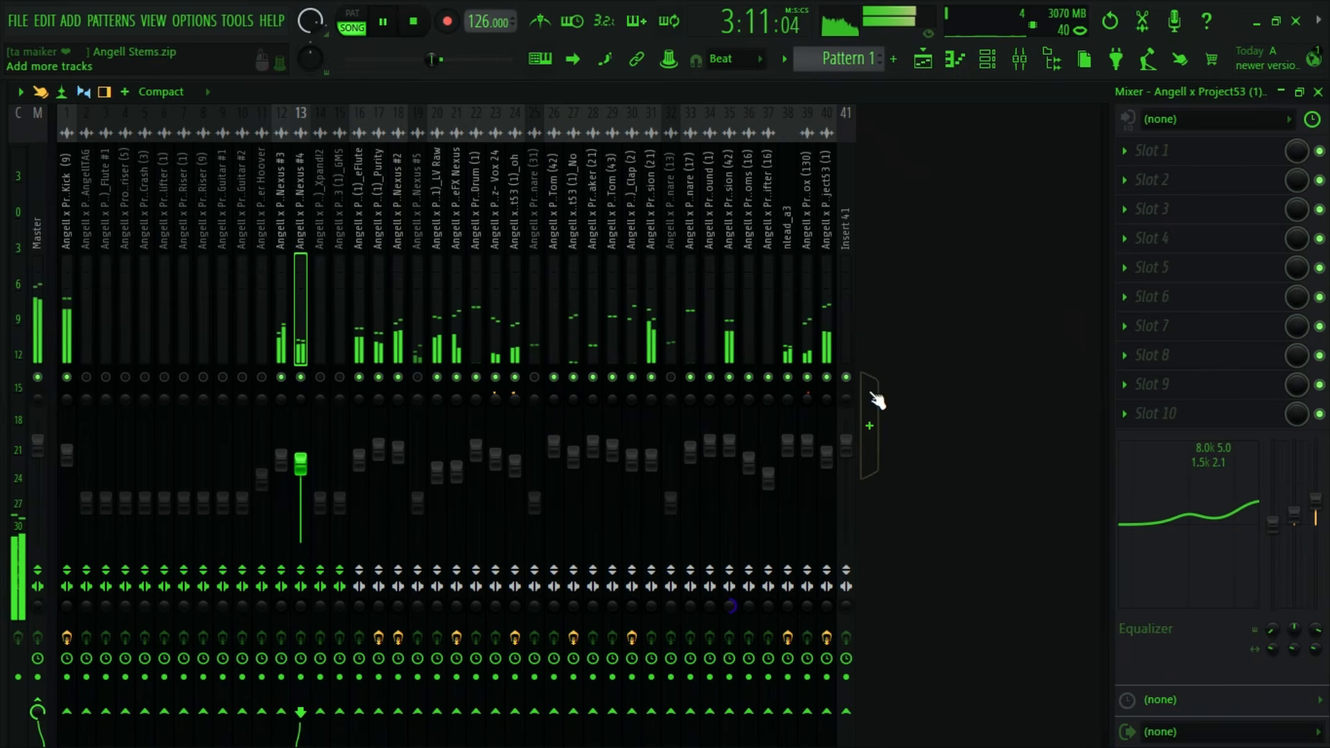
pyautogui.click(828, 388)
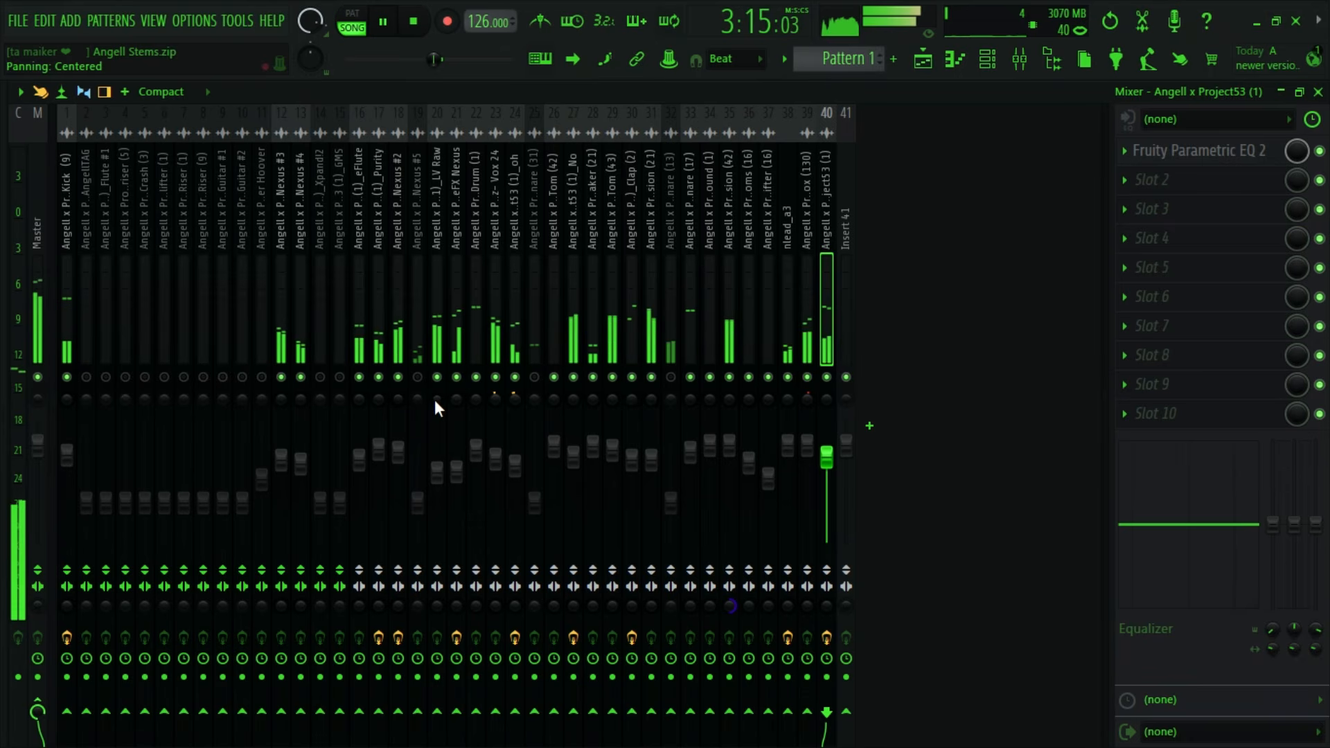
pyautogui.press('space')
# - Review the stems in the playlist, unmute the reFX Nexus #5 mixer track and raise its volume during playback, and stop playback
pyautogui.click(926, 65)
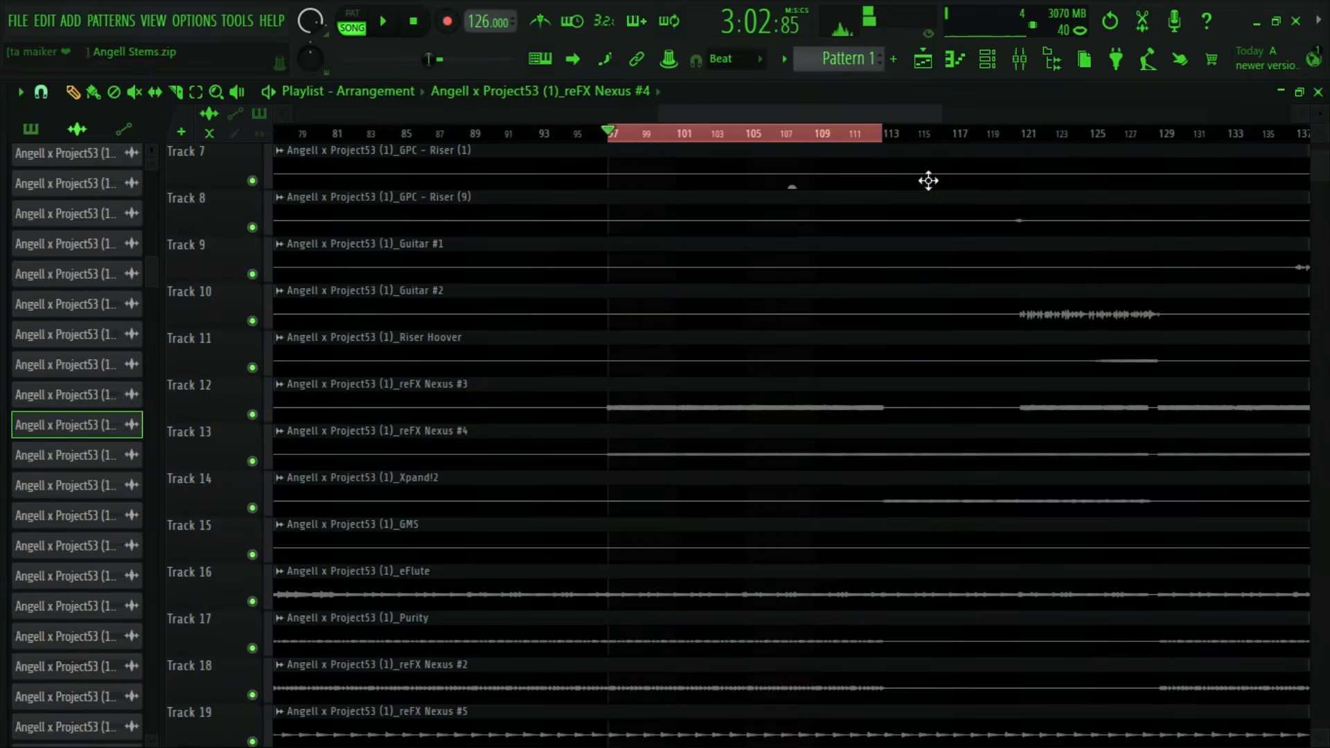
pyautogui.scroll(-4, 841, 434)
pyautogui.scroll(-5, 853, 424)
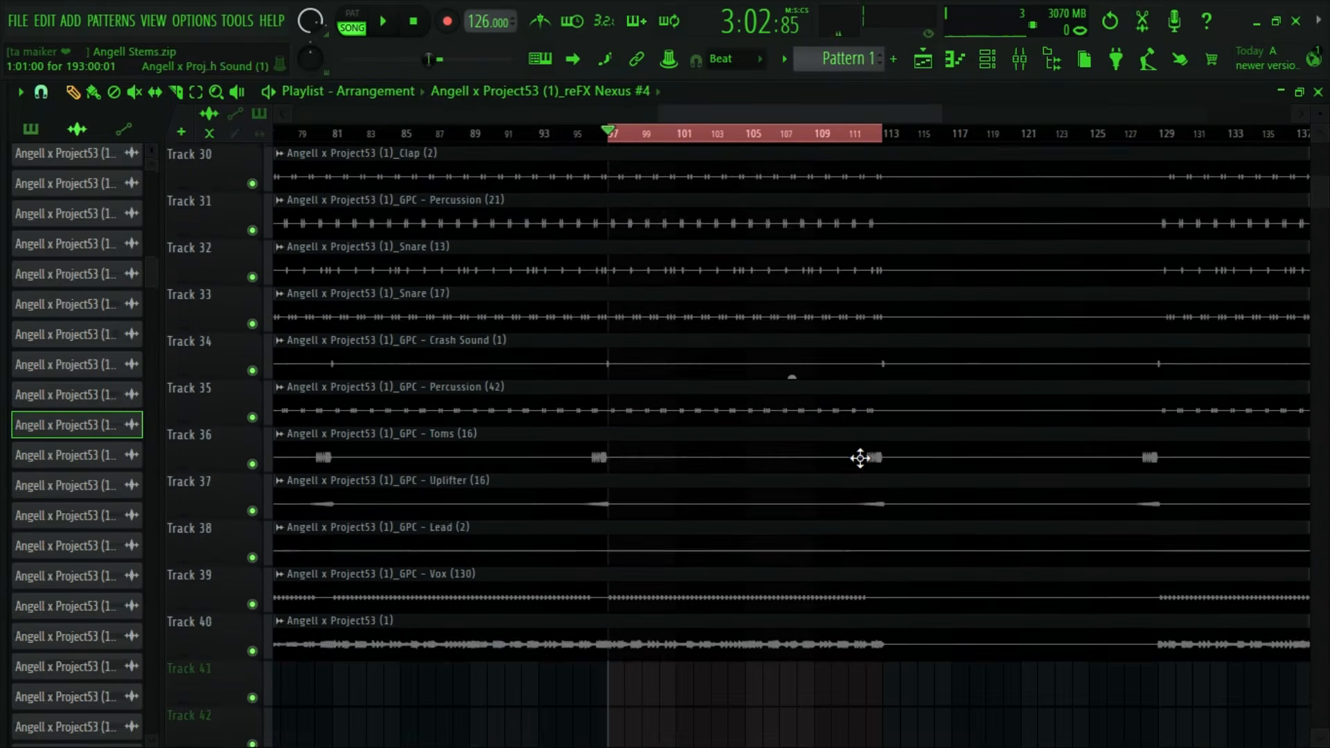
pyautogui.scroll(3, 826, 496)
pyautogui.scroll(4, 854, 576)
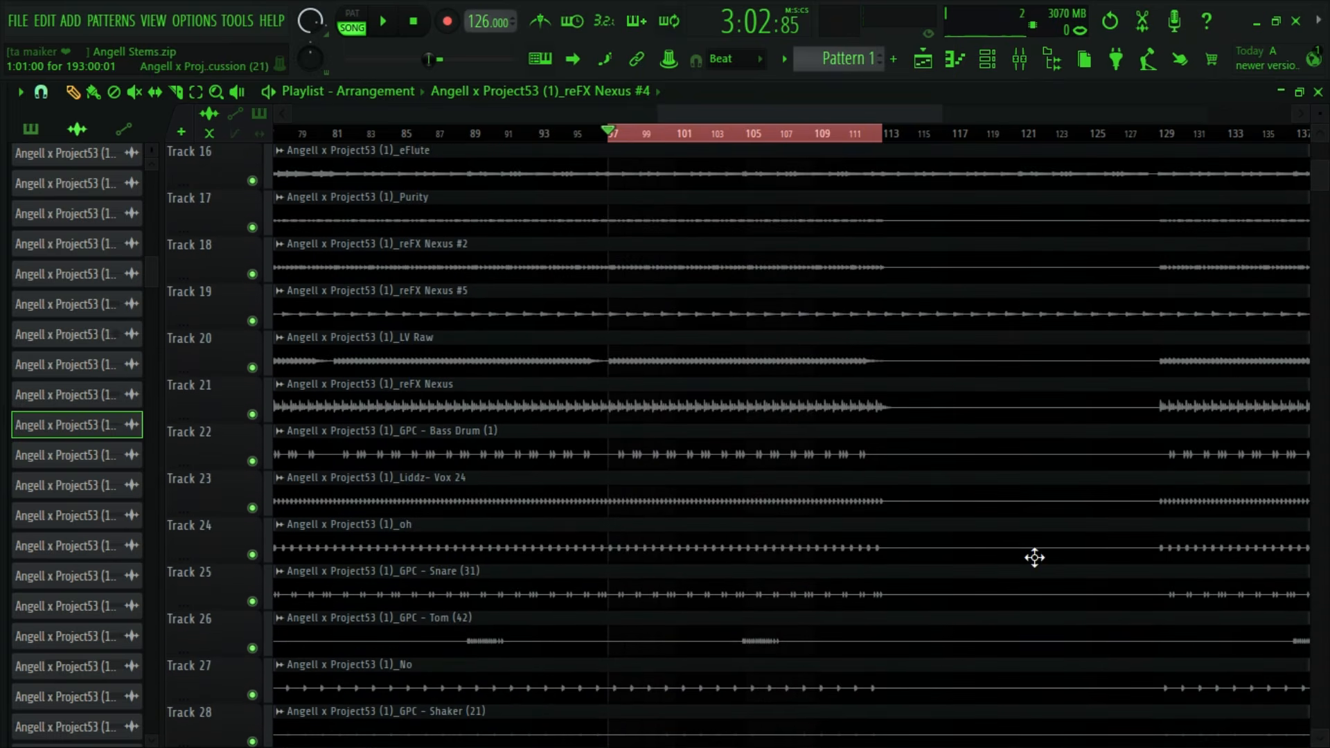
pyautogui.scroll(4, 1010, 585)
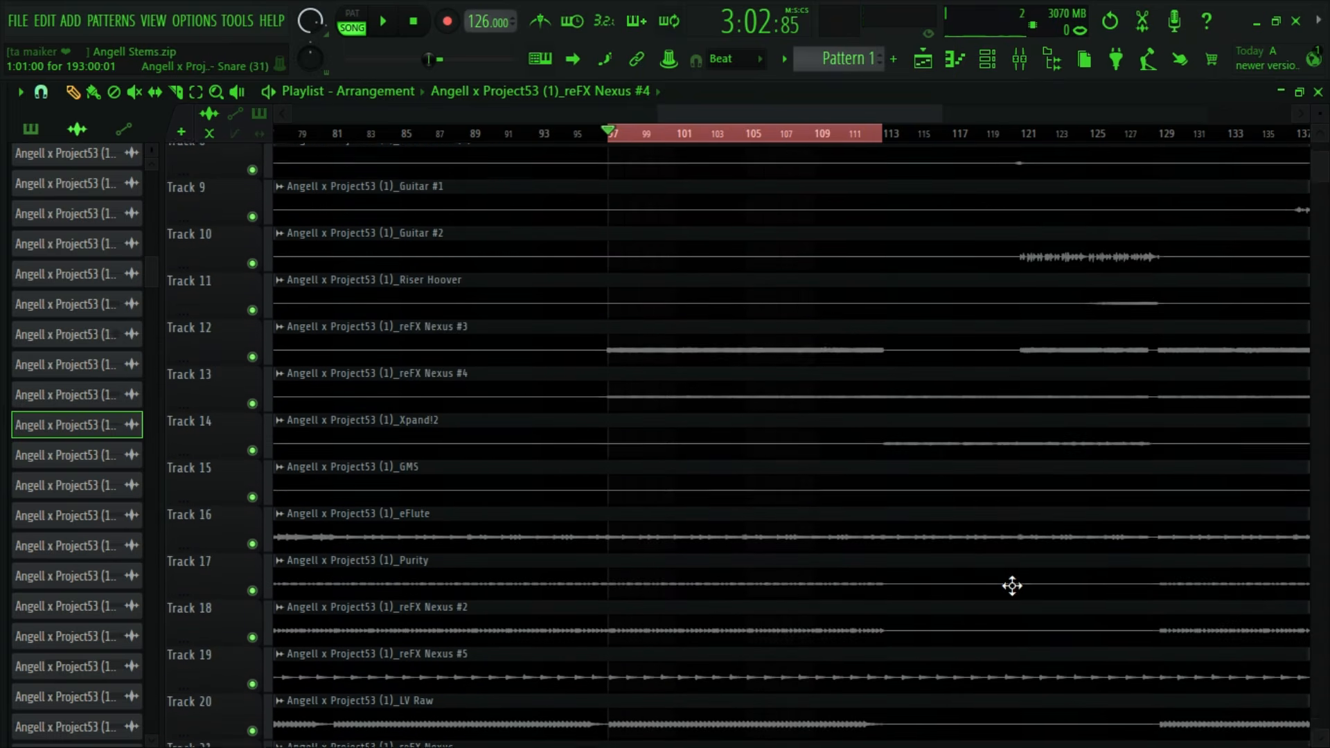
pyautogui.scroll(-3, 986, 573)
pyautogui.press('space')
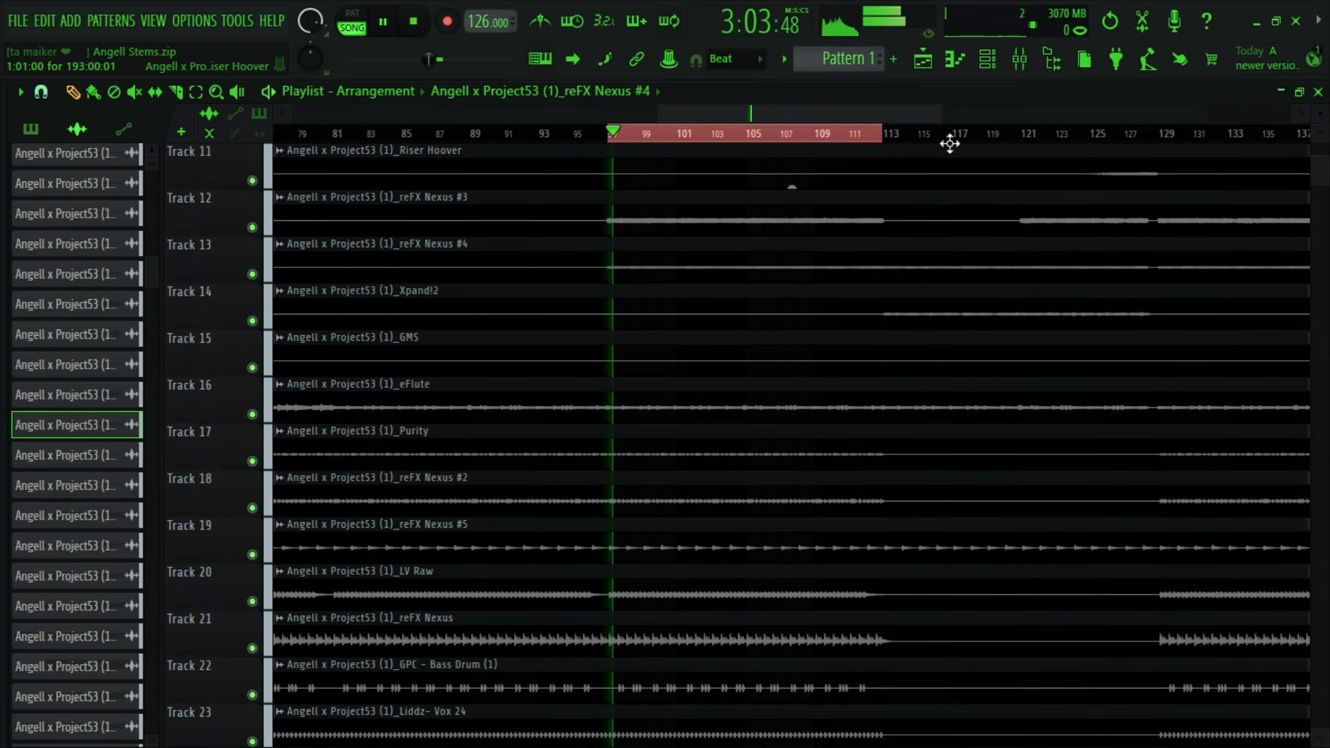
pyautogui.click(1021, 64)
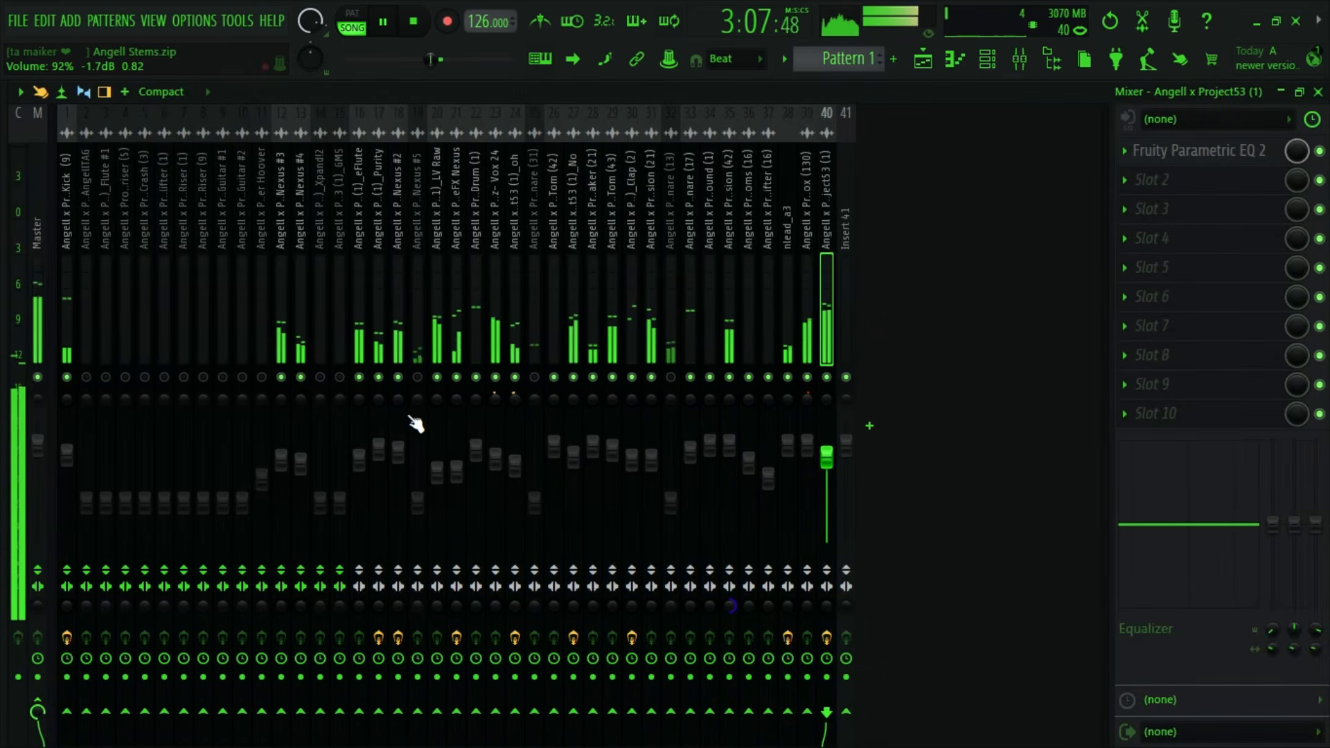
pyautogui.click(419, 347)
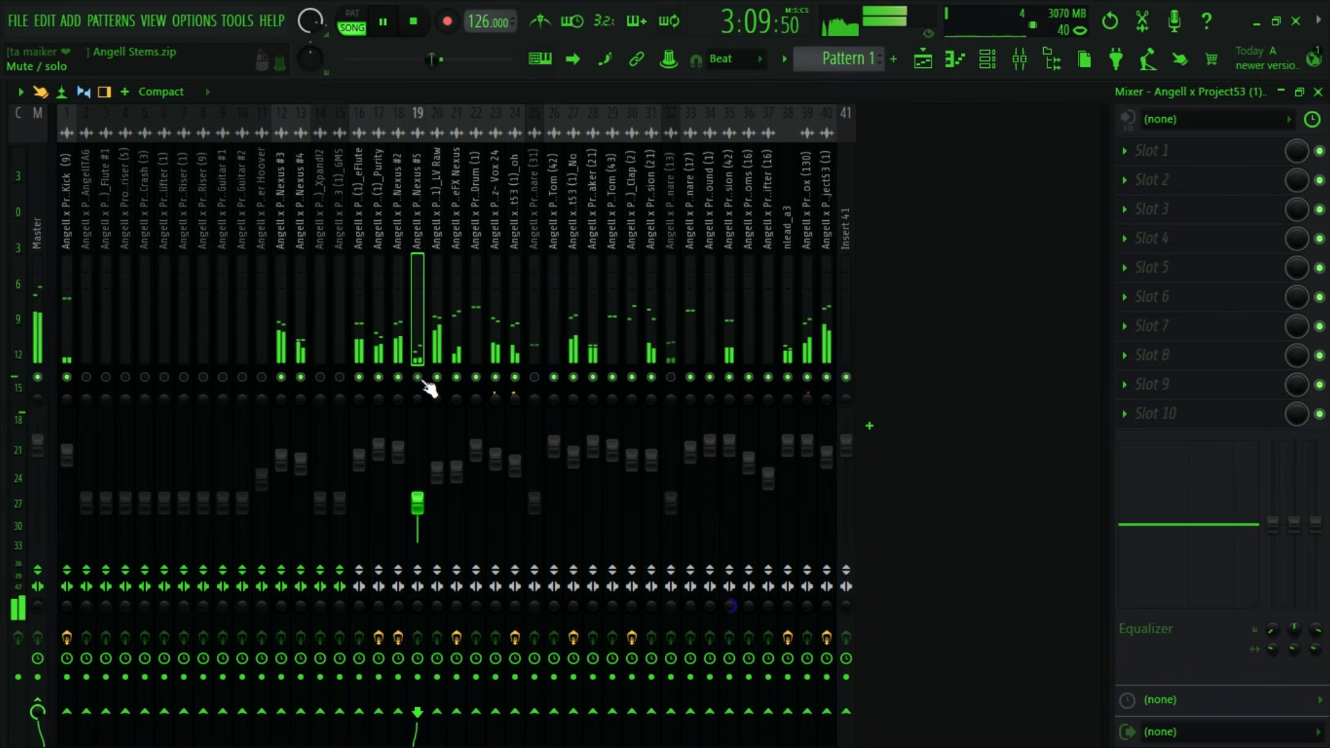
pyautogui.moveTo(417, 504); pyautogui.dragTo(417, 450)
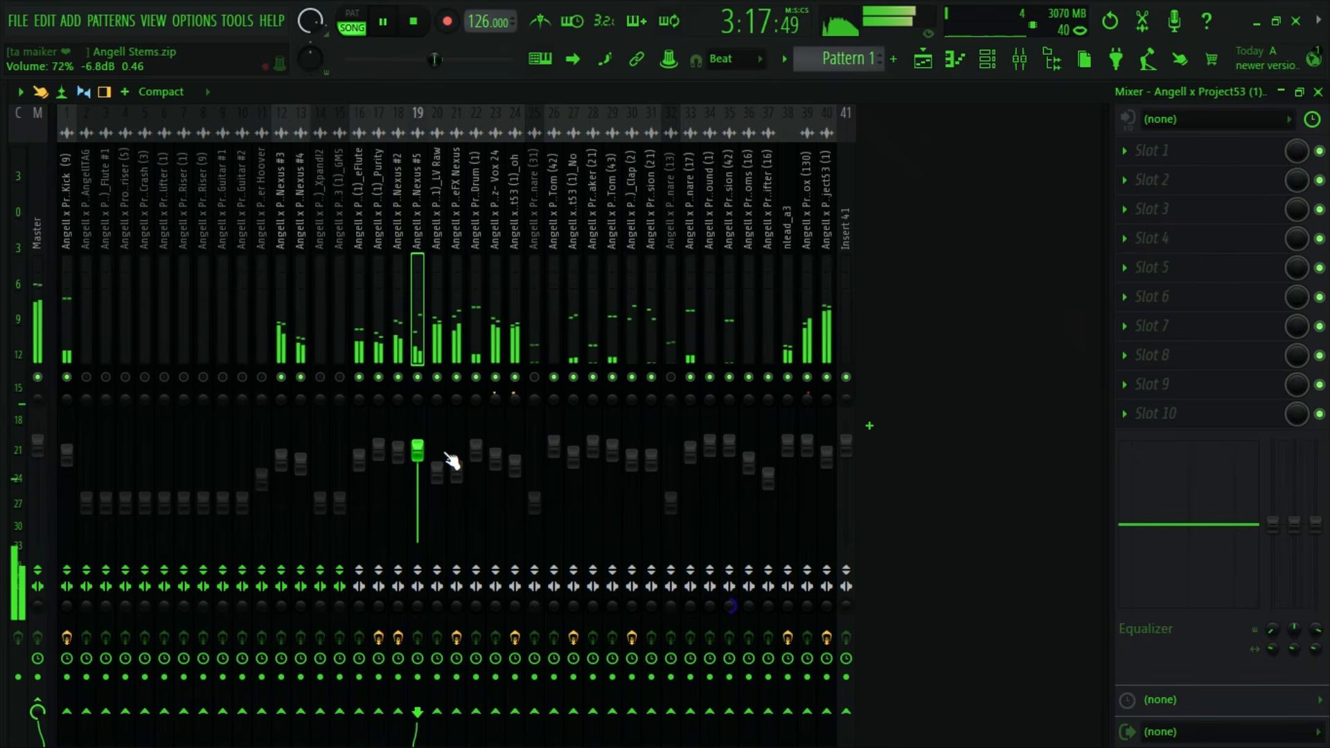
pyautogui.press('space')
# - Unmute the Snare (31) mixer track on insert 25 and raise its volume to about 82% during playback
pyautogui.click(534, 332)
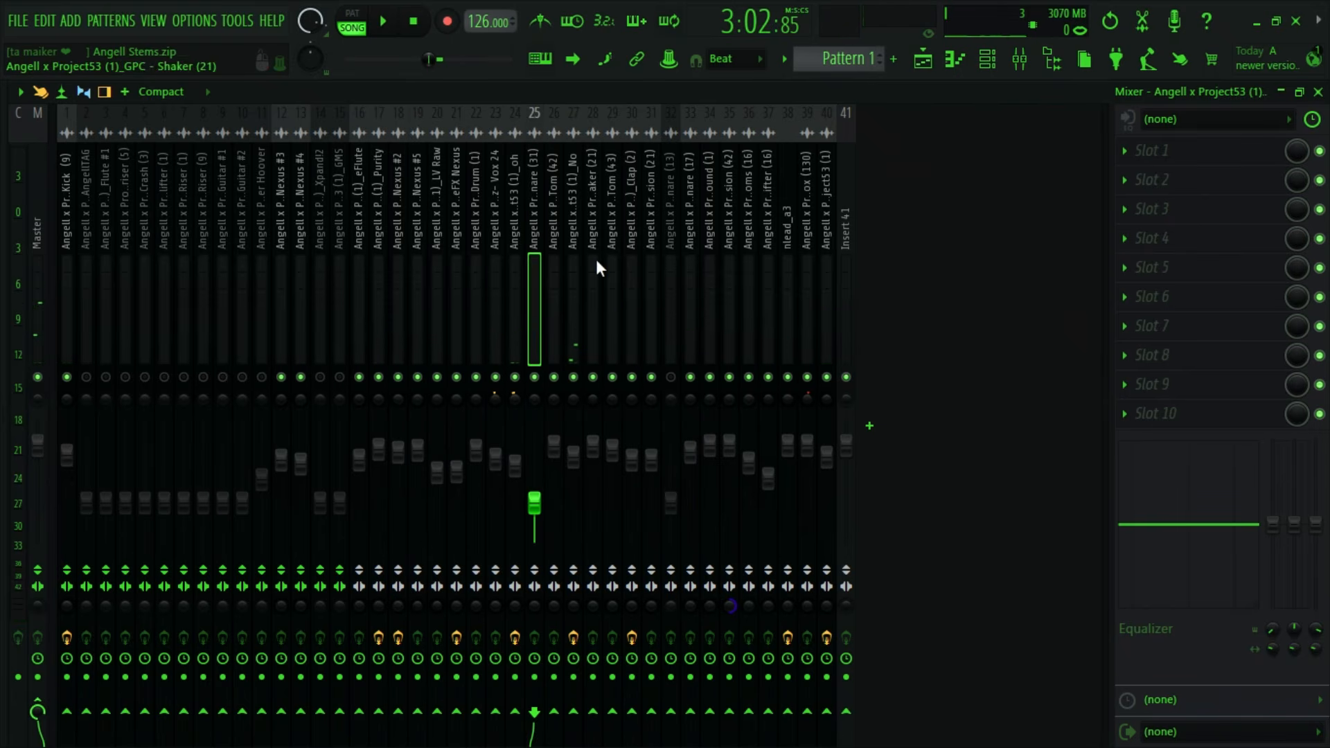
pyautogui.press('space')
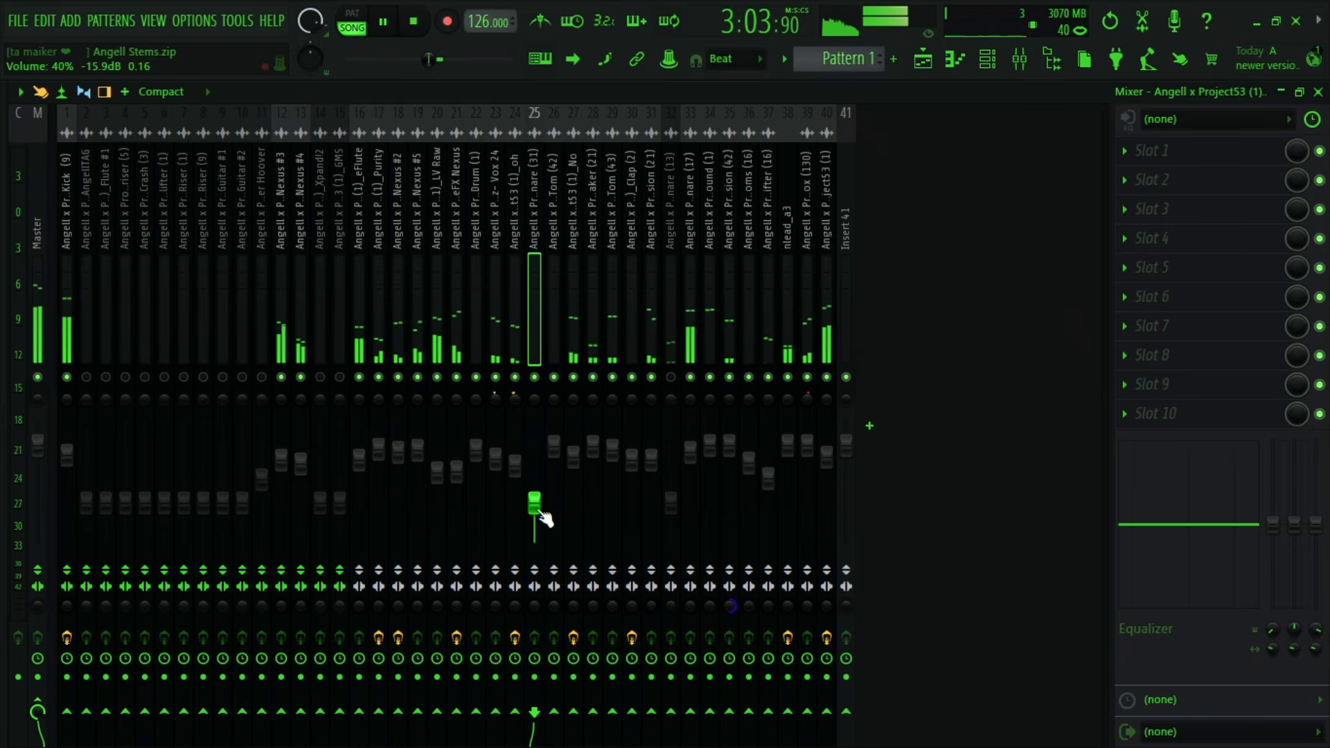
pyautogui.moveTo(540, 513); pyautogui.dragTo(544, 482)
pyautogui.press('space')
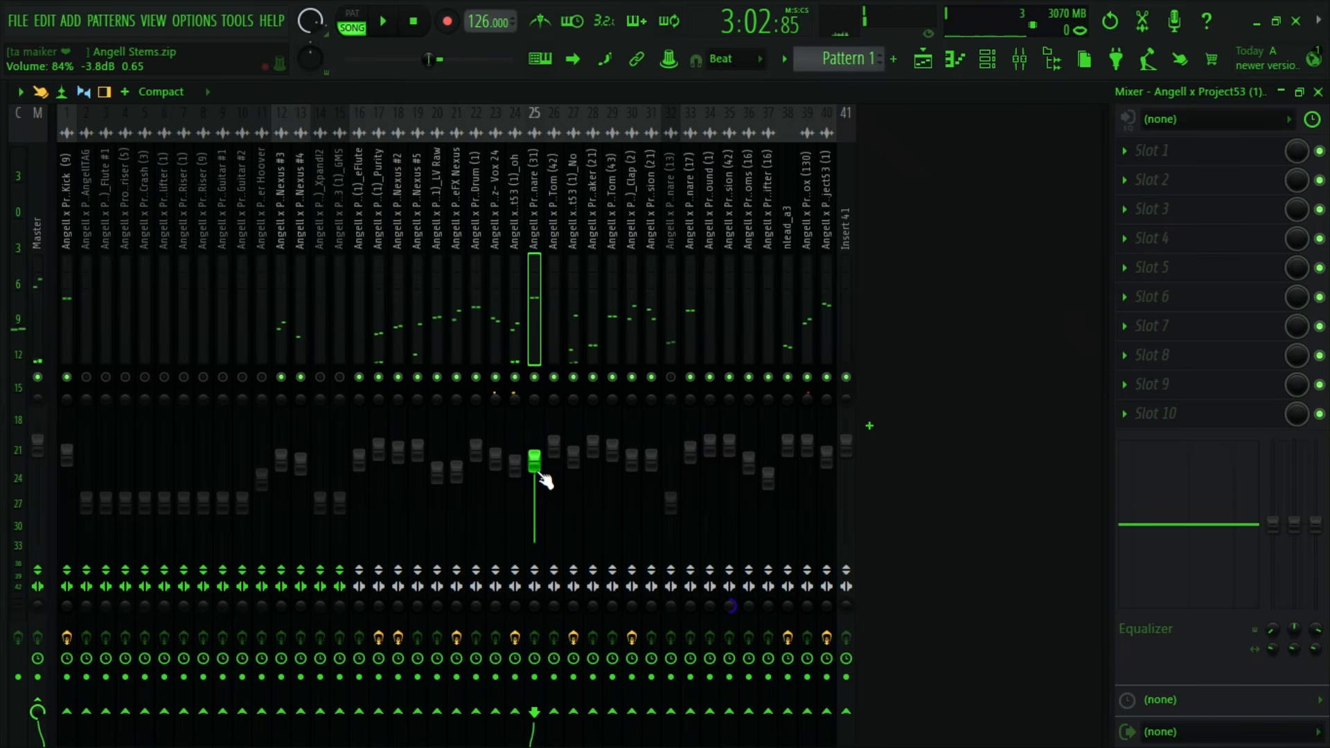
pyautogui.press('space')
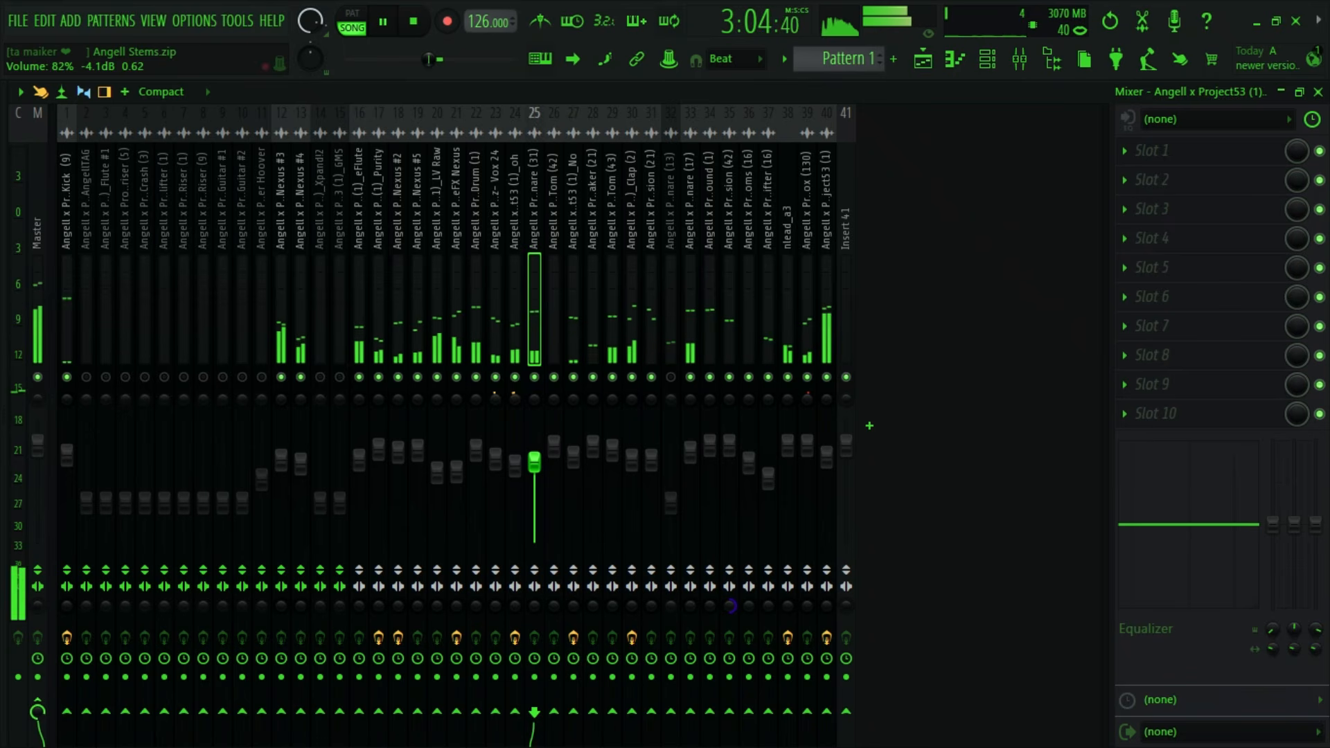
pyautogui.moveTo(534, 462); pyautogui.dragTo(534, 464)
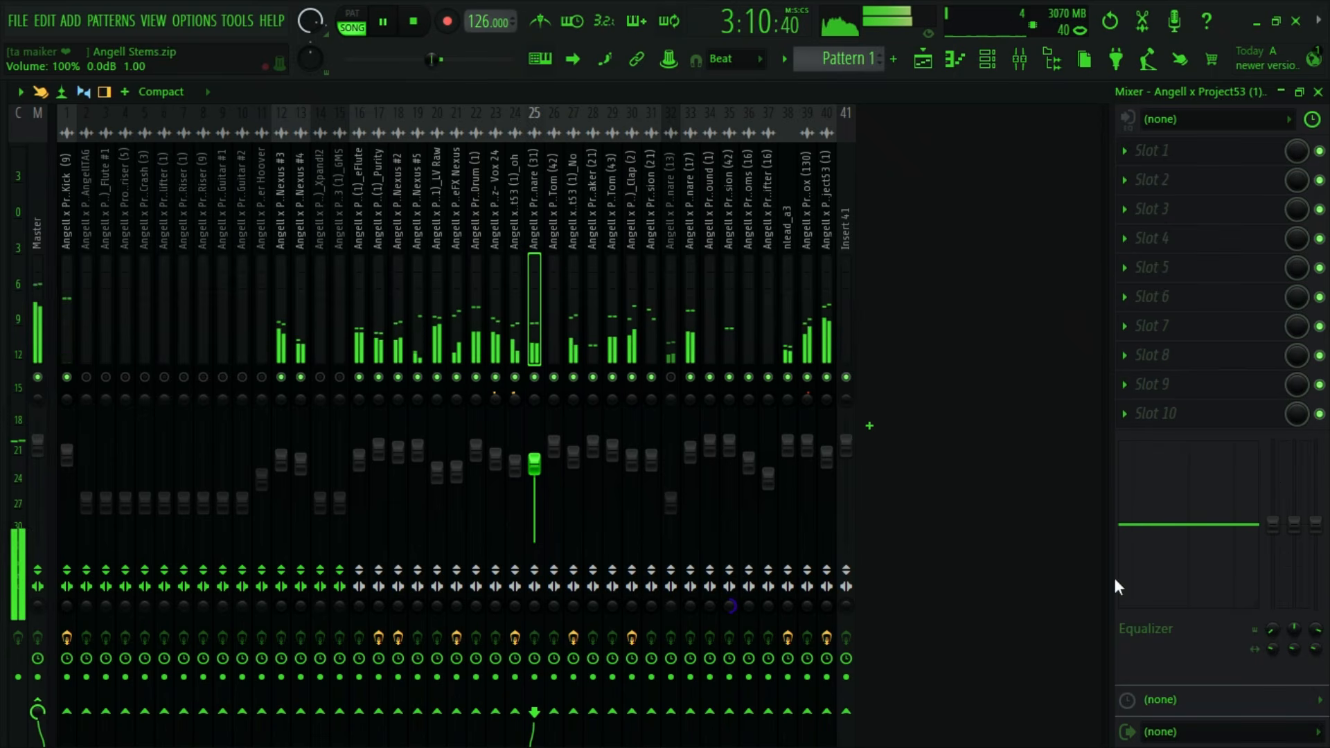
# - Set the Snare (31) track's EQ to -4.2, 1.7 and 1.8 dB at 90 Hz, 1.5 kHz and 8 kHz, and adjust its stereo separation and volume
pyautogui.moveTo(1294, 525); pyautogui.dragTo(1273, 542)
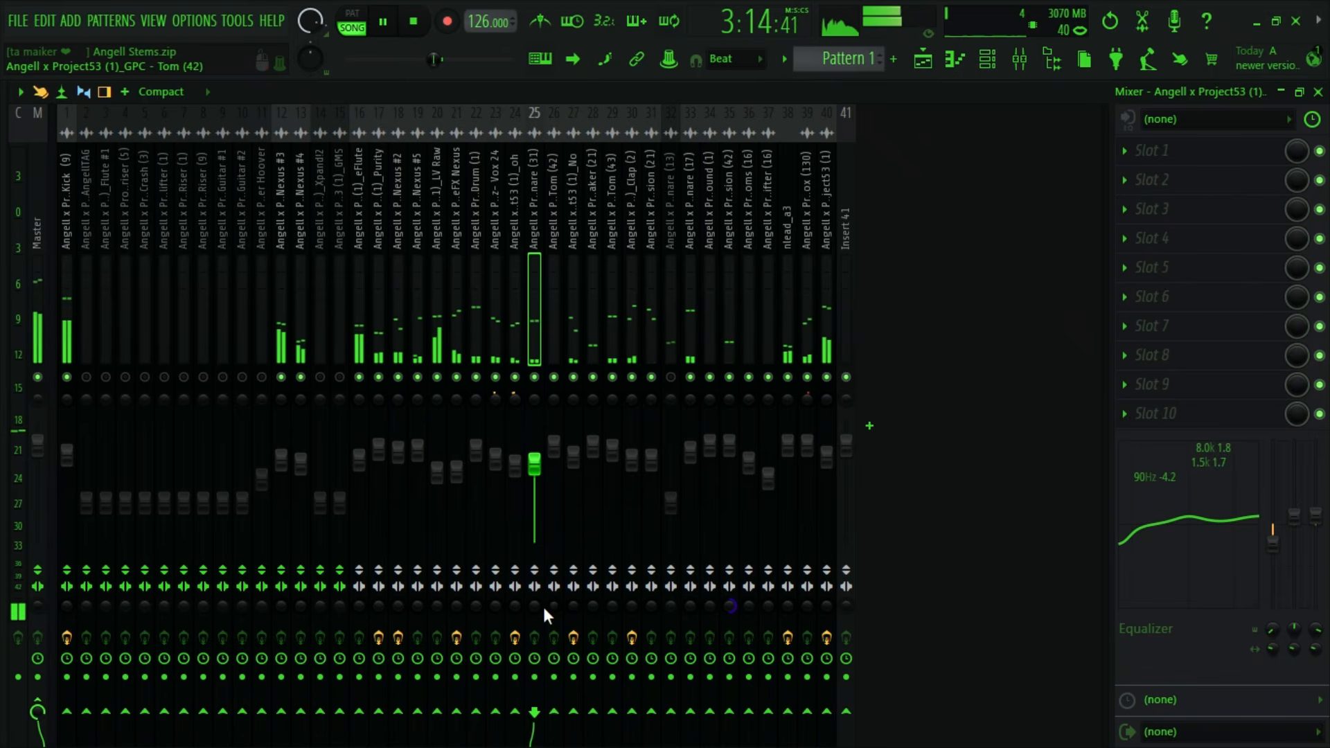
pyautogui.moveTo(535, 464); pyautogui.dragTo(535, 460)
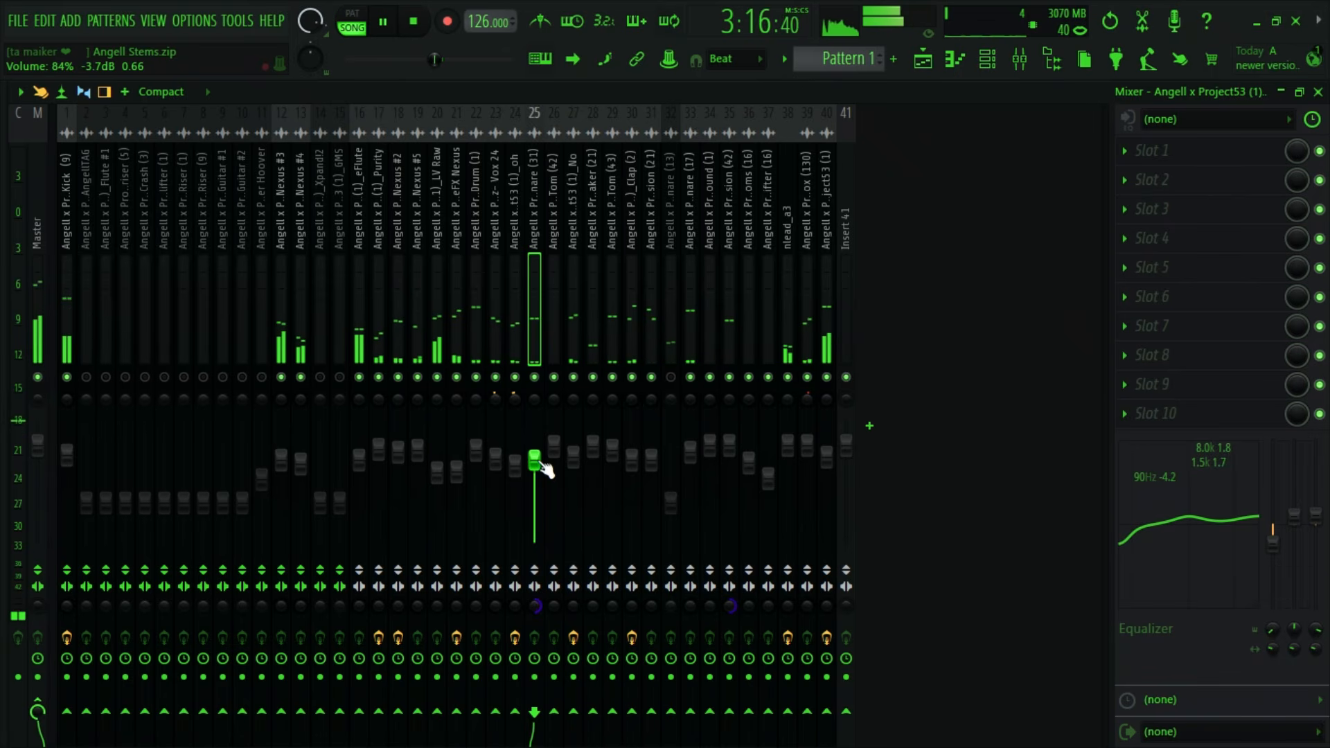
pyautogui.press('space')
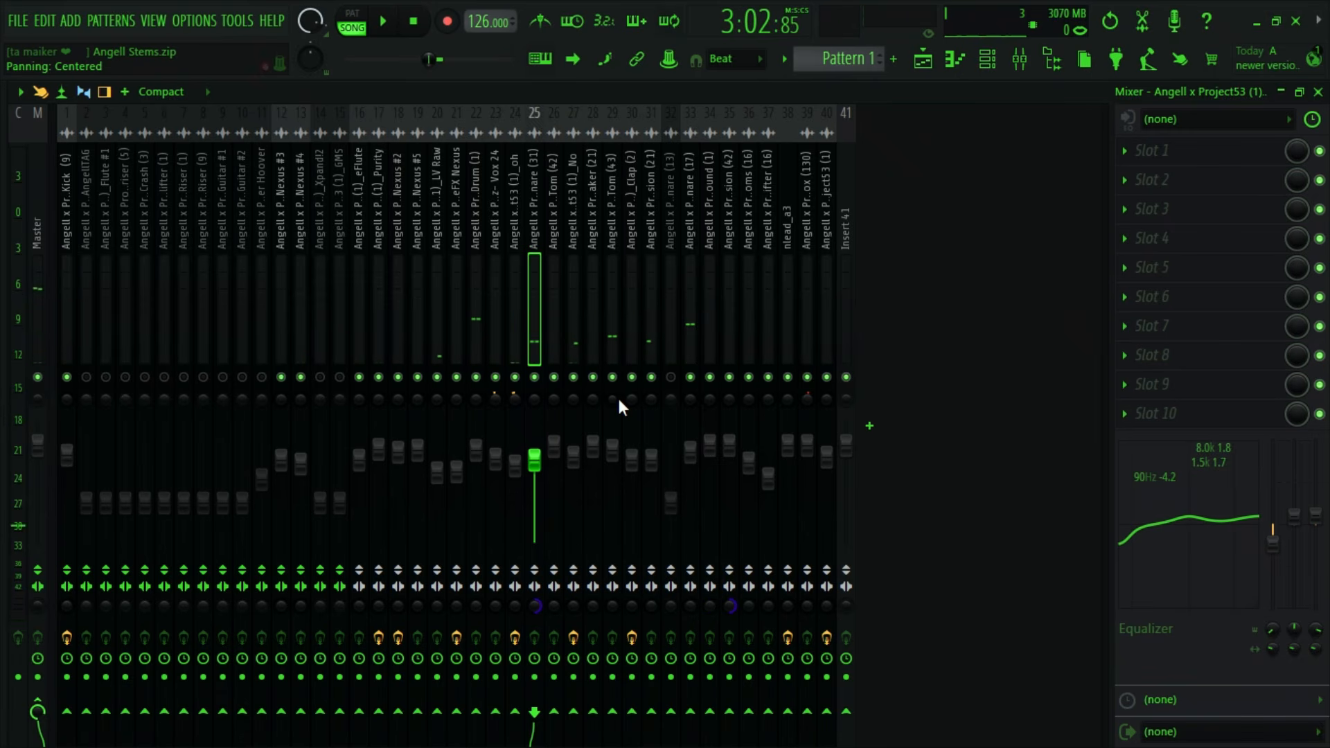
pyautogui.press('space')
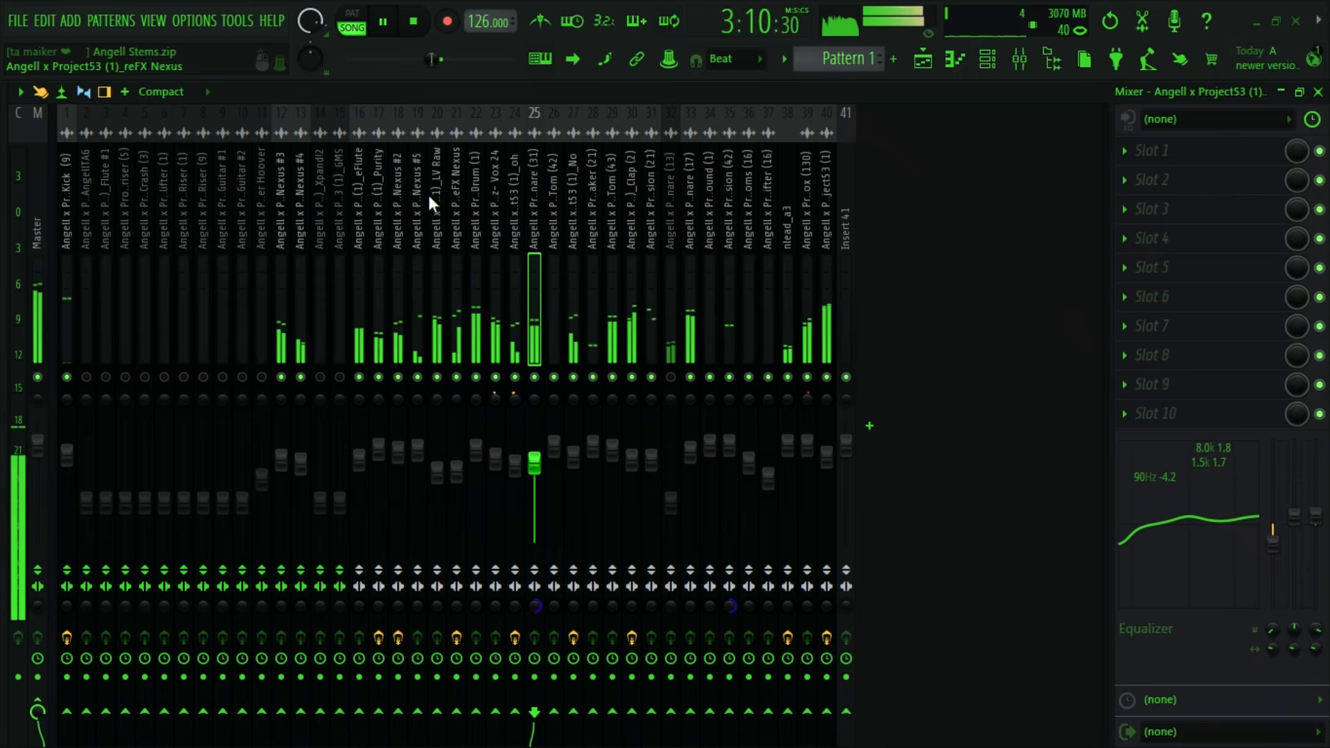
# - Raise the LV Raw mixer track's volume to about 80% during playback, and stop playback
pyautogui.click(430, 312)
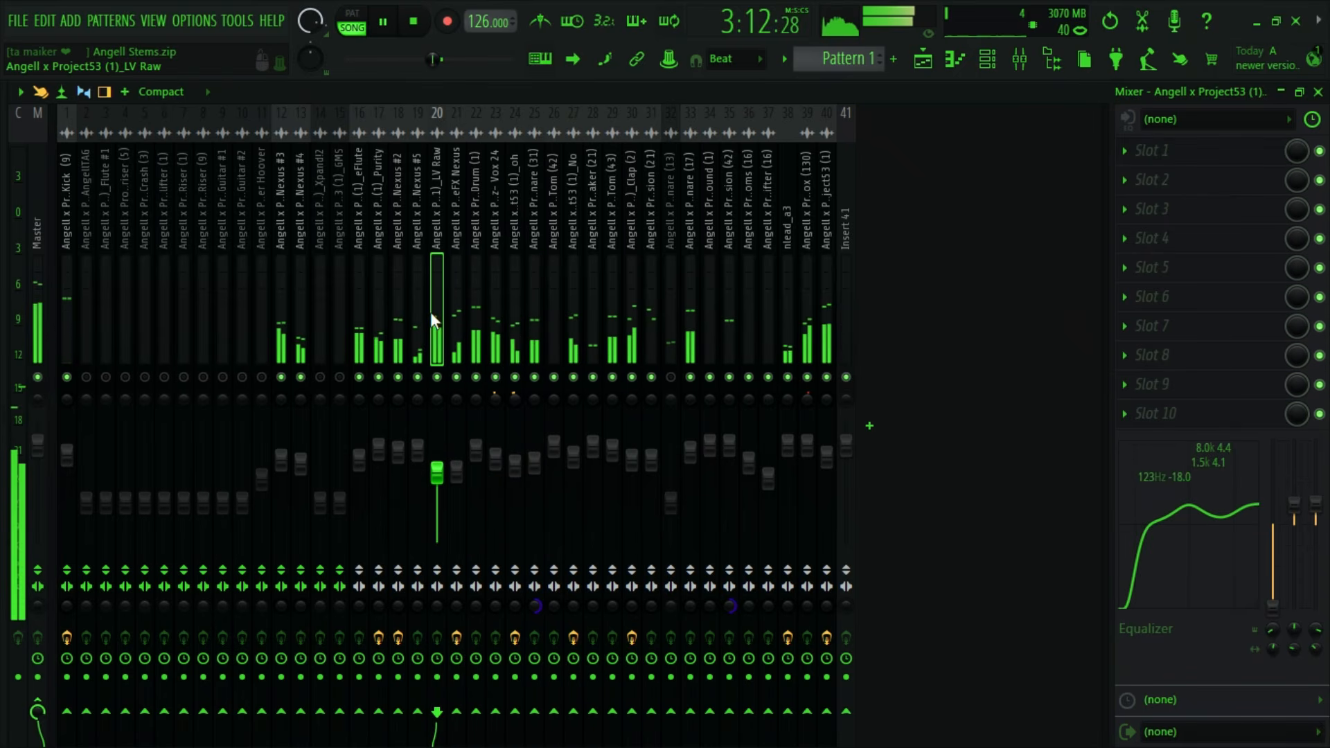
pyautogui.press('space')
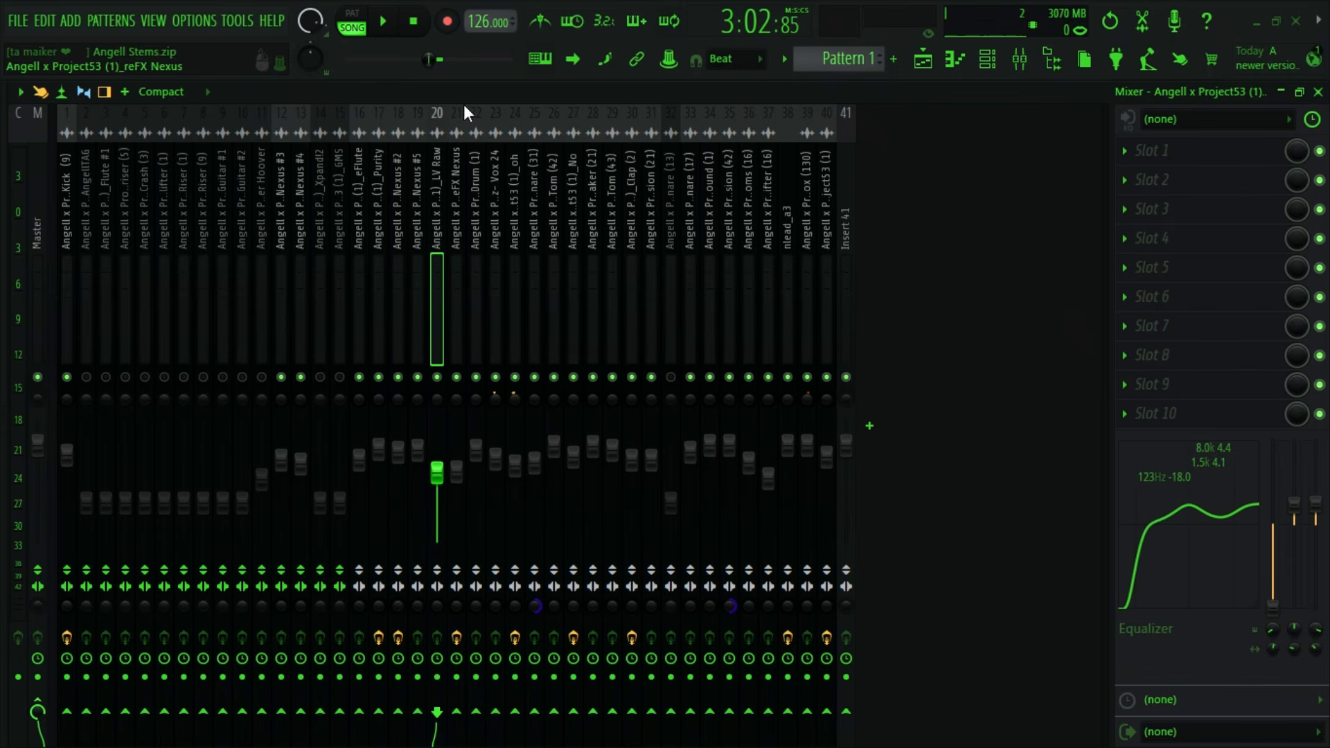
pyautogui.click(384, 23)
pyautogui.moveTo(437, 473)
pyautogui.mouseDown()
pyautogui.moveTo(438, 452)
pyautogui.moveTo(437, 464)
pyautogui.mouseUp()
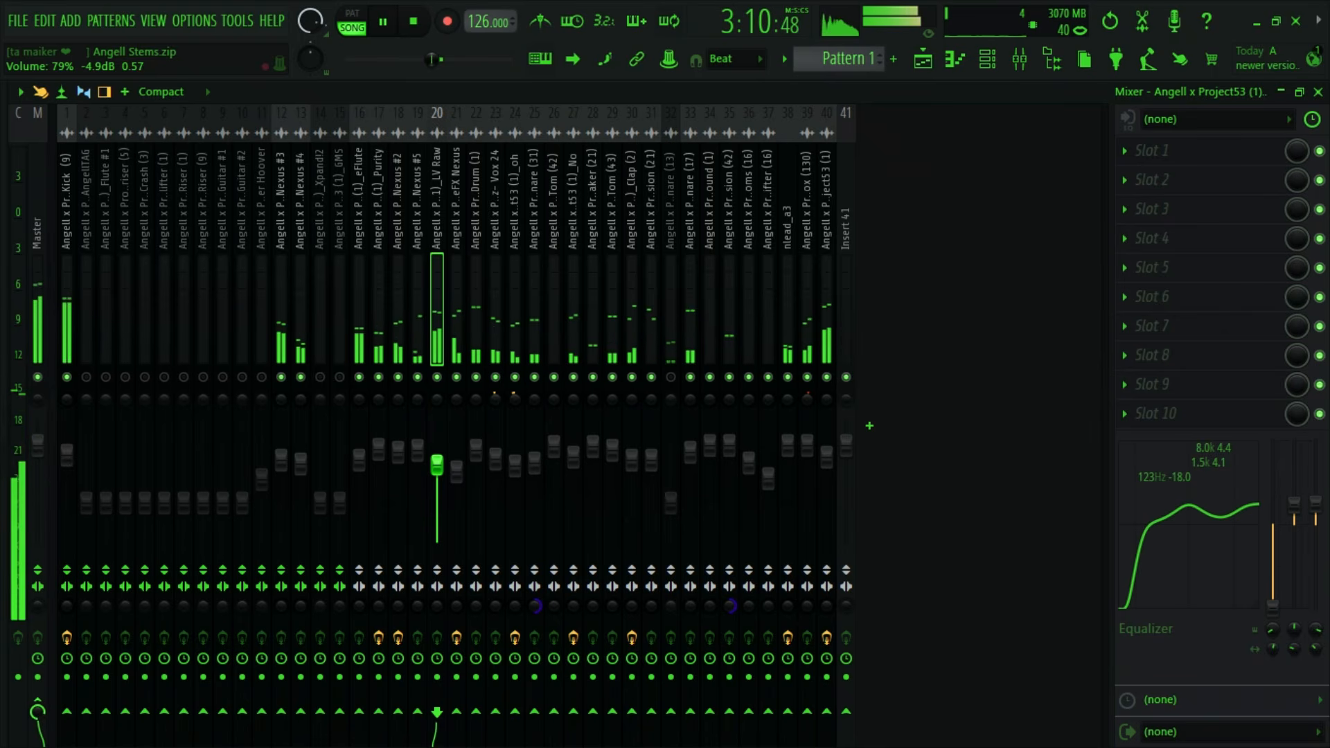
pyautogui.press('space')
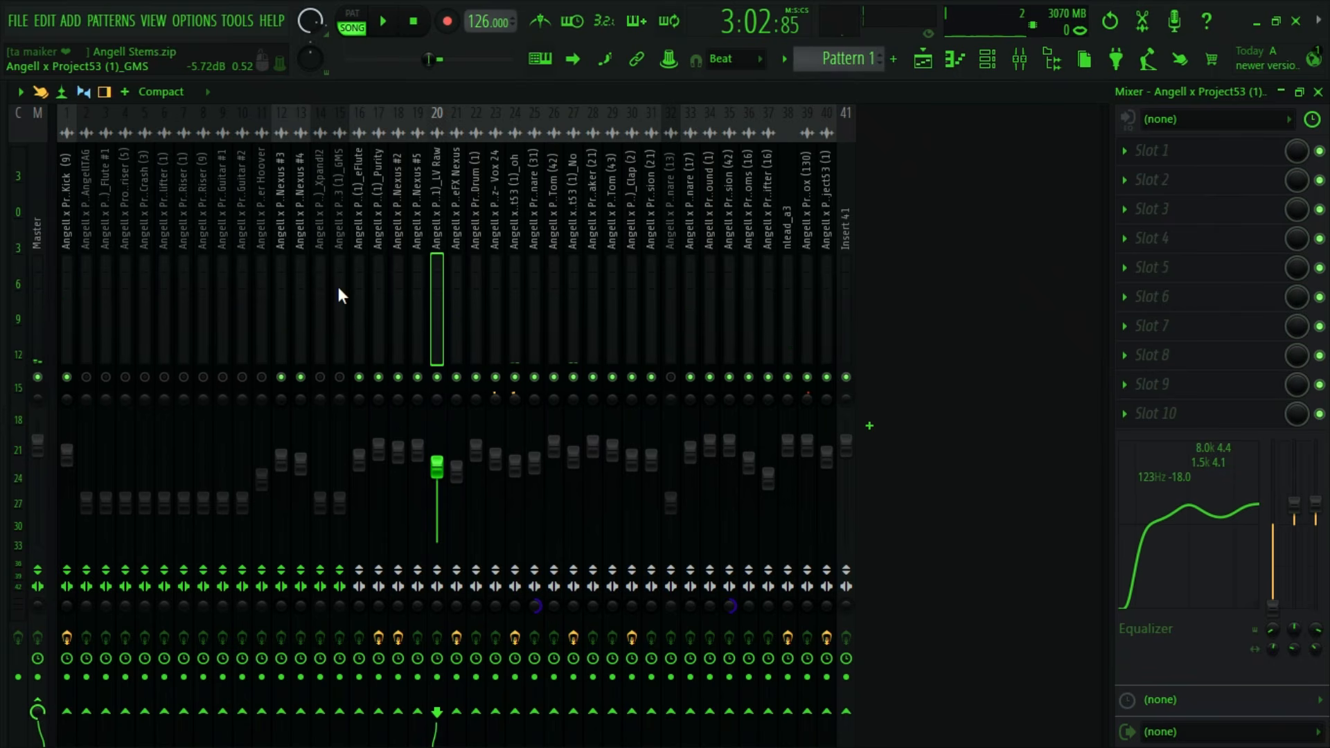
# - Unmute the Snare (13) mixer track on insert 32, raise its volume to 88% during playback, and stop playback
pyautogui.press('space')
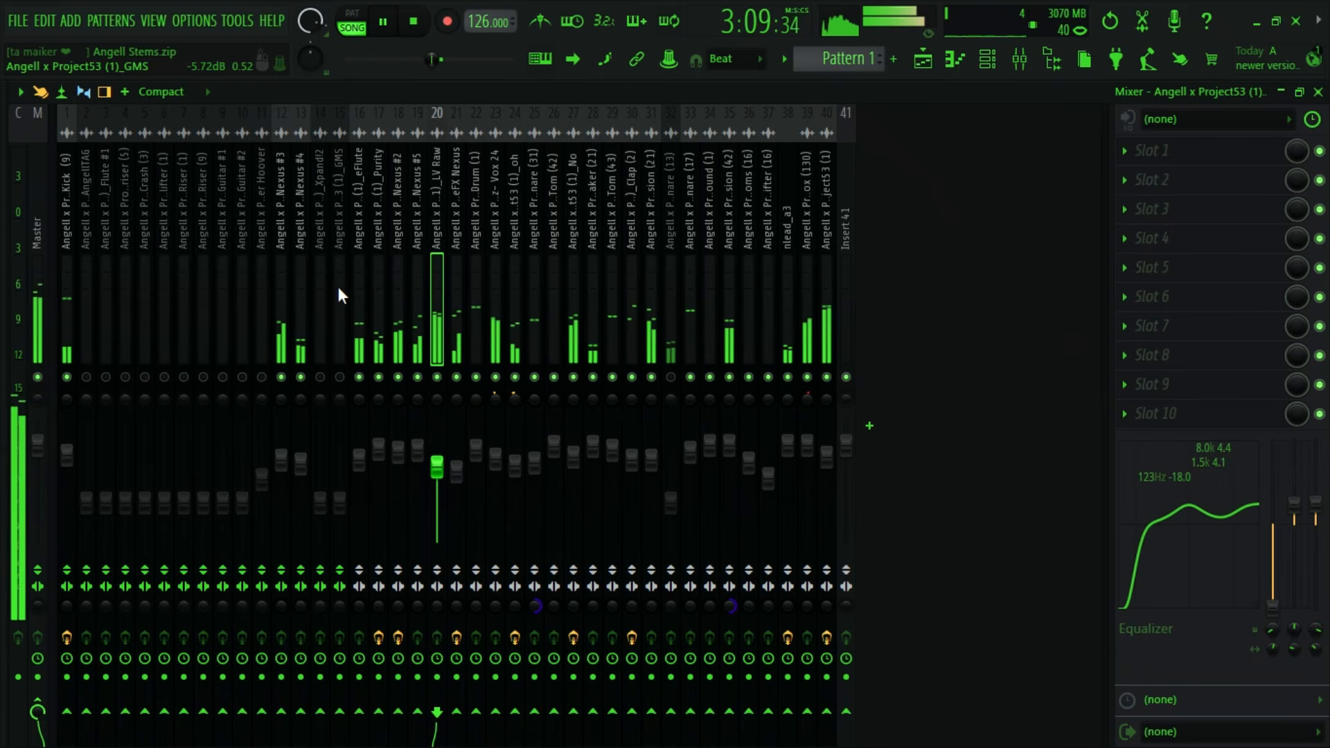
pyautogui.click(672, 348)
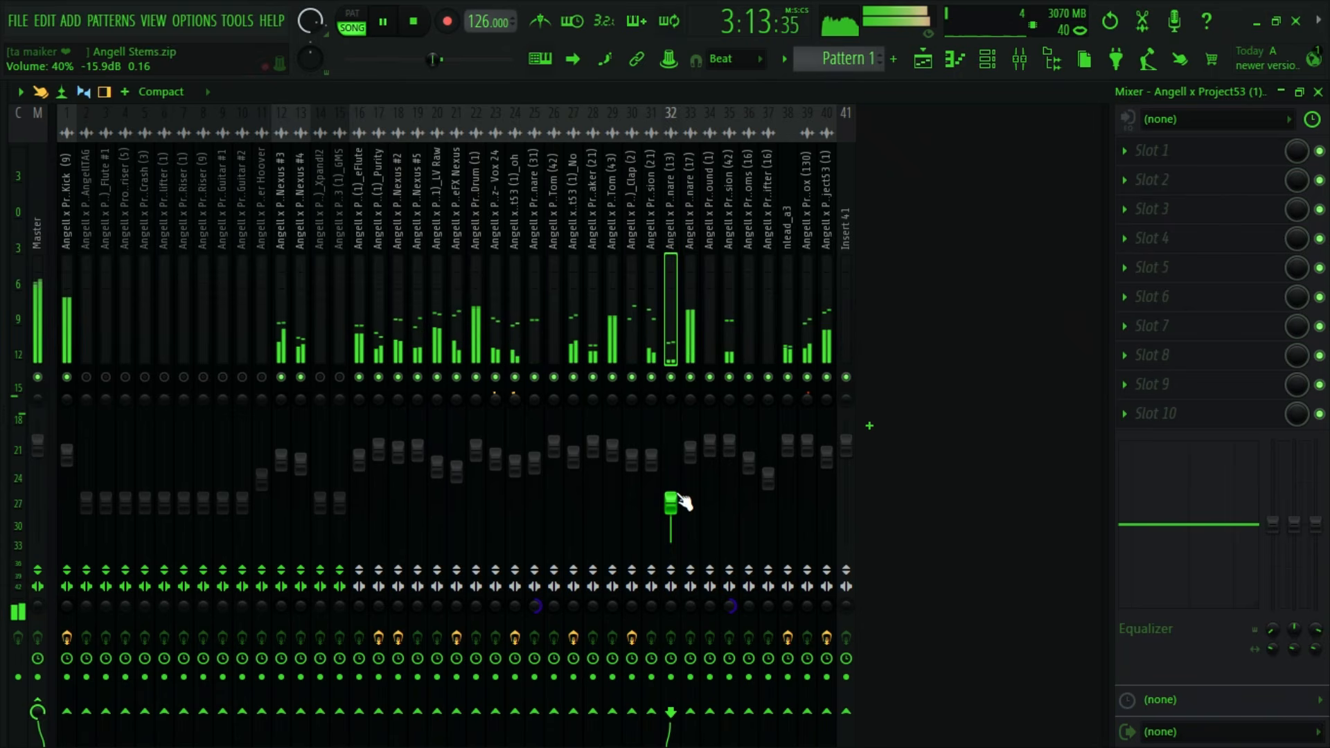
pyautogui.moveTo(671, 502); pyautogui.dragTo(671, 456)
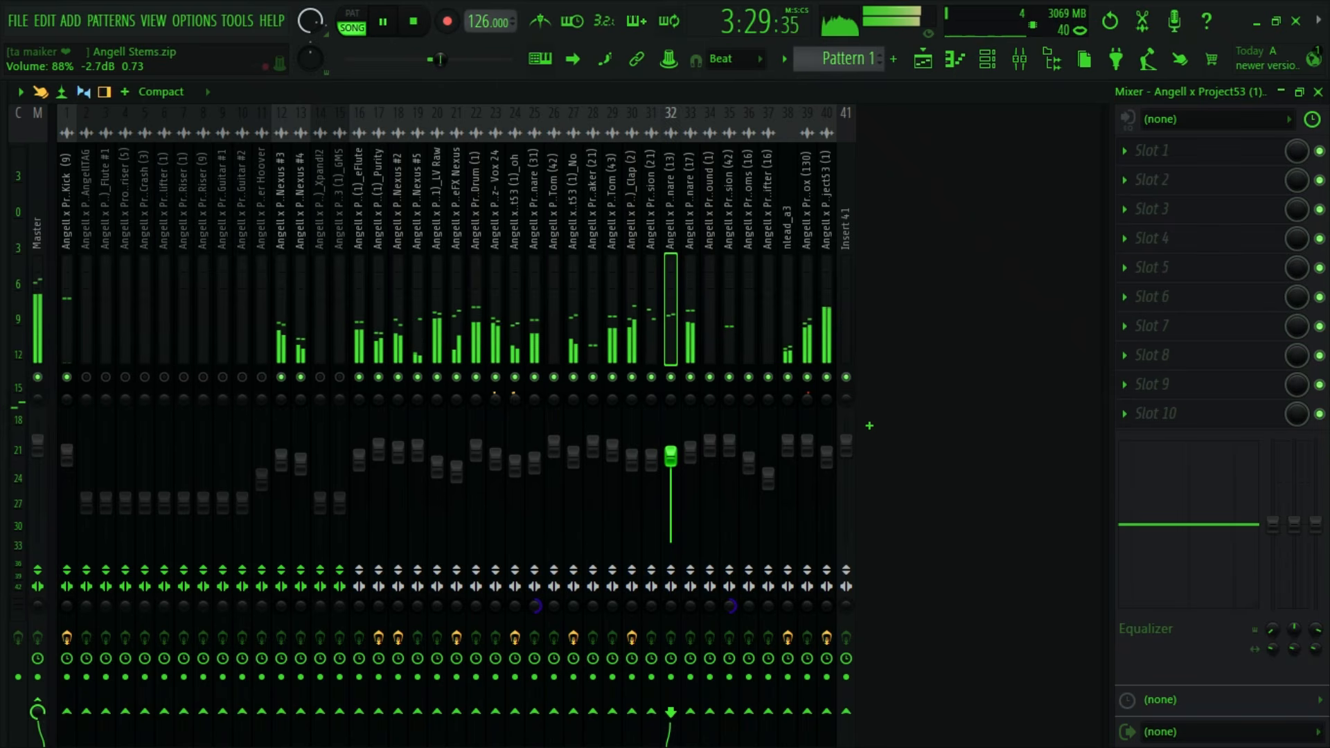
pyautogui.press('space')
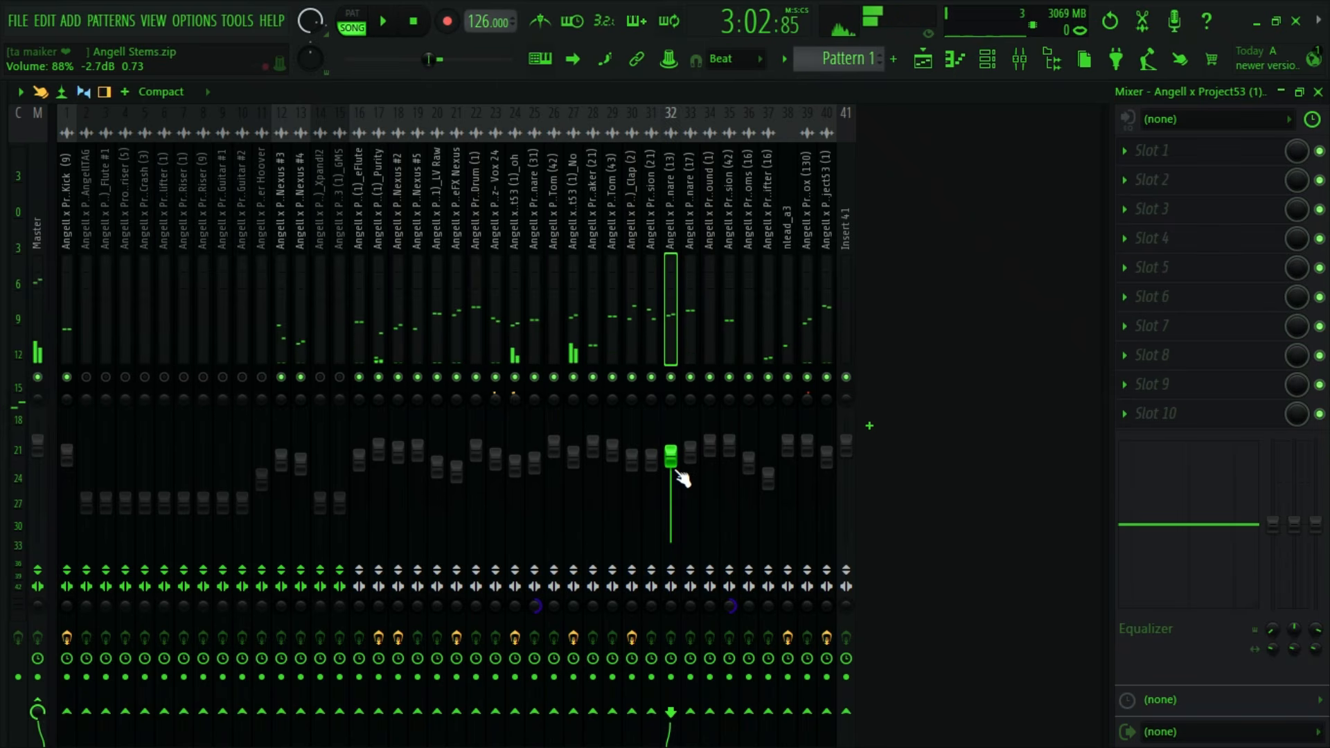
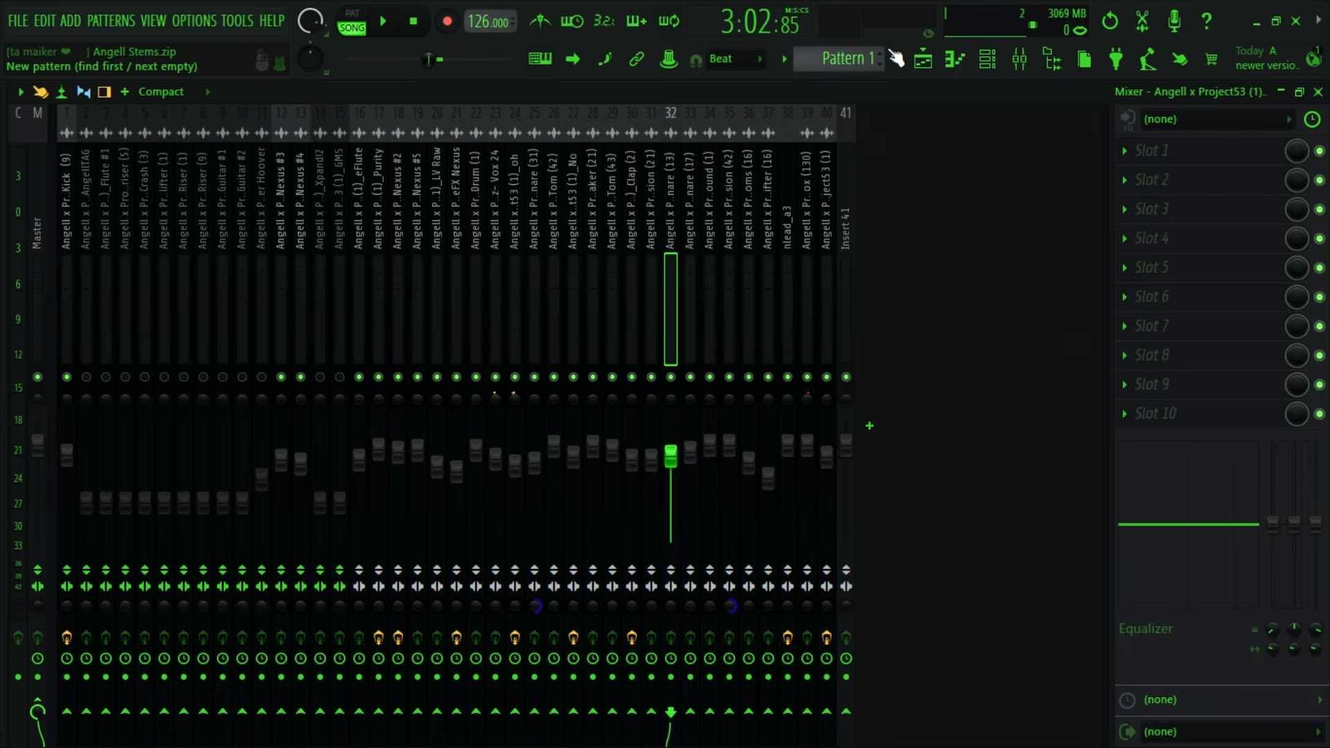
# - Set the playlist time selection to bars 113 to 129 and deselect the clips
pyautogui.click(923, 59)
pyautogui.scroll(-2, 789, 294)
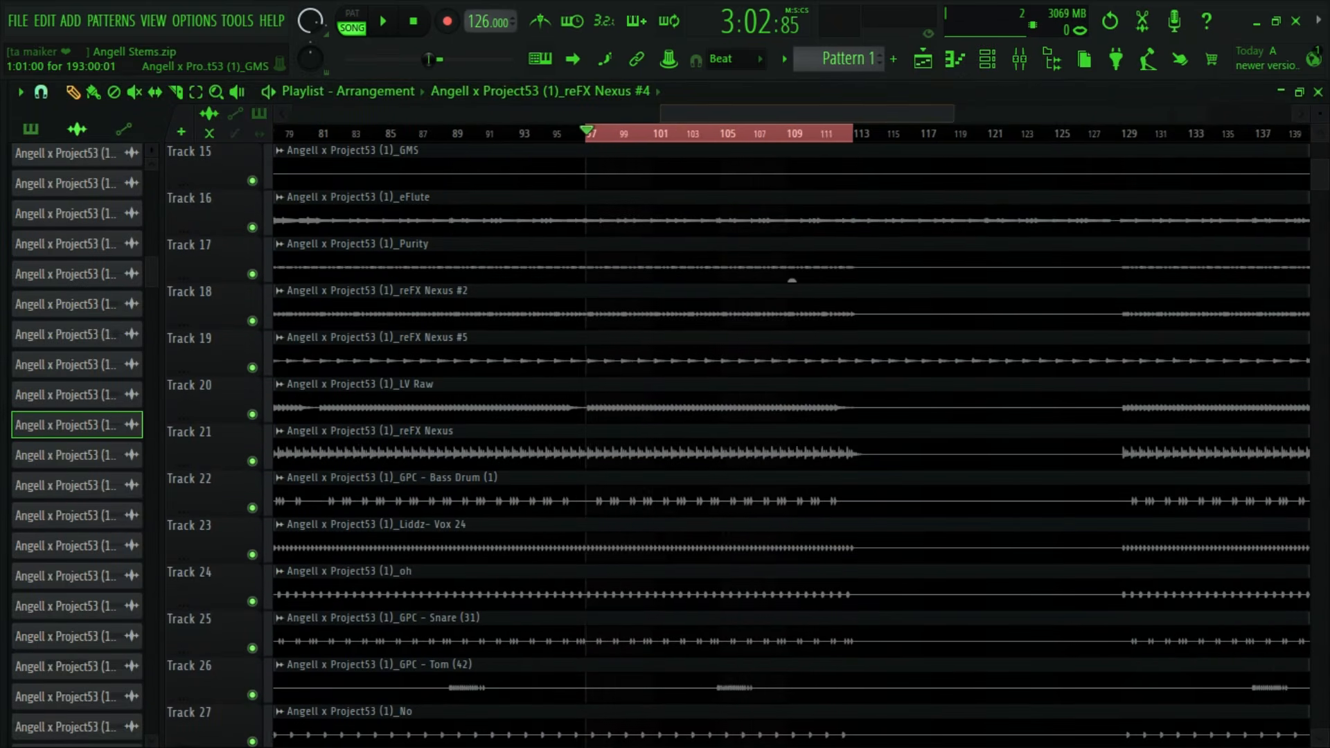
pyautogui.scroll(-3, 809, 128)
pyautogui.scroll(5, 759, 284)
pyautogui.scroll(9, 759, 284)
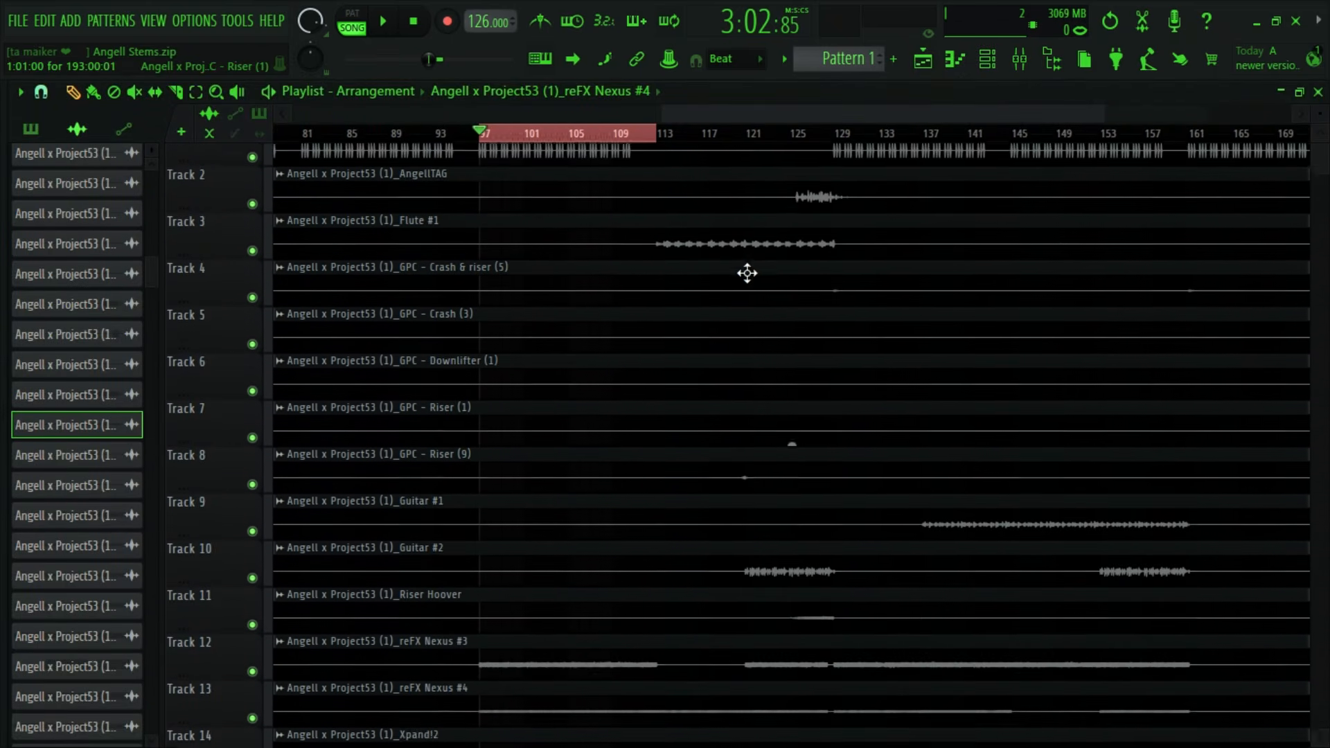
pyautogui.moveTo(656, 134); pyautogui.dragTo(830, 141)
pyautogui.scroll(3, 728, 135)
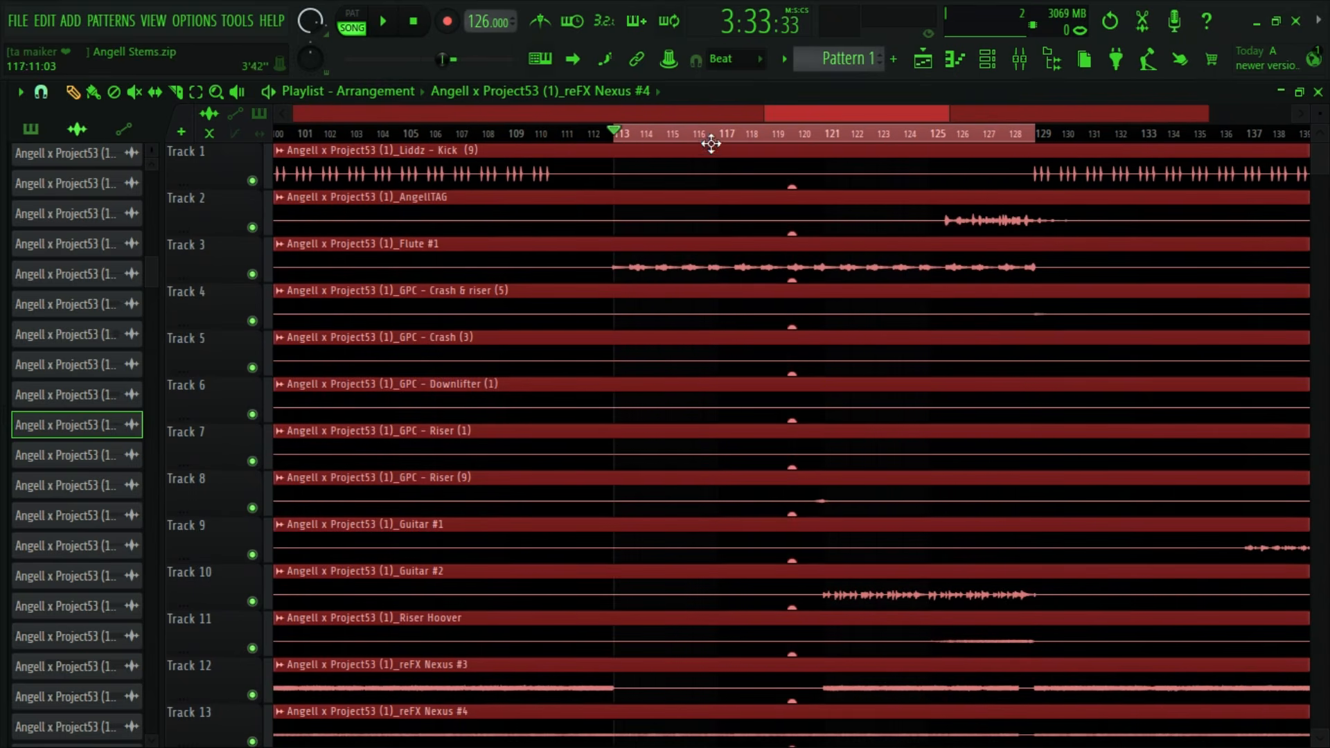
pyautogui.moveTo(614, 136); pyautogui.dragTo(595, 132)
pyautogui.scroll(-1, 805, 388)
pyautogui.scroll(-20, 804, 388)
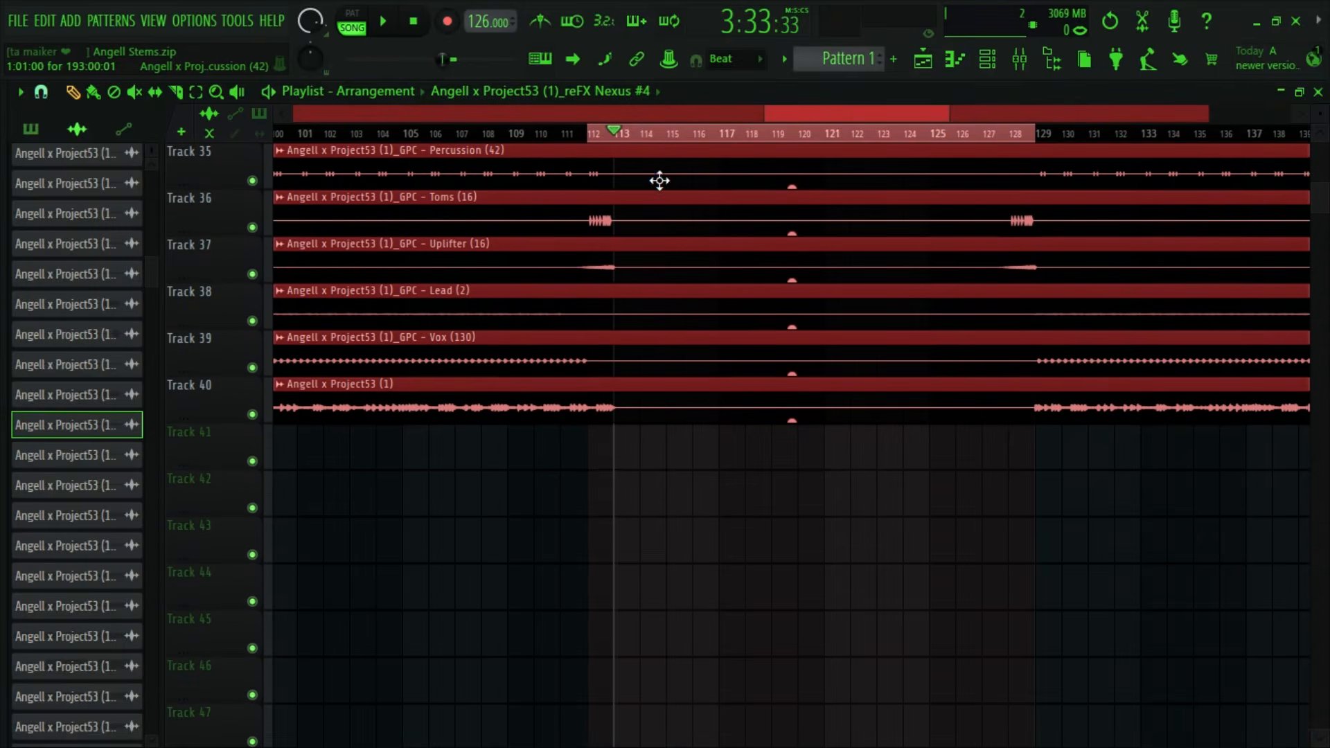
pyautogui.click(1038, 469)
pyautogui.scroll(6, 1025, 579)
pyautogui.scroll(20, 1024, 580)
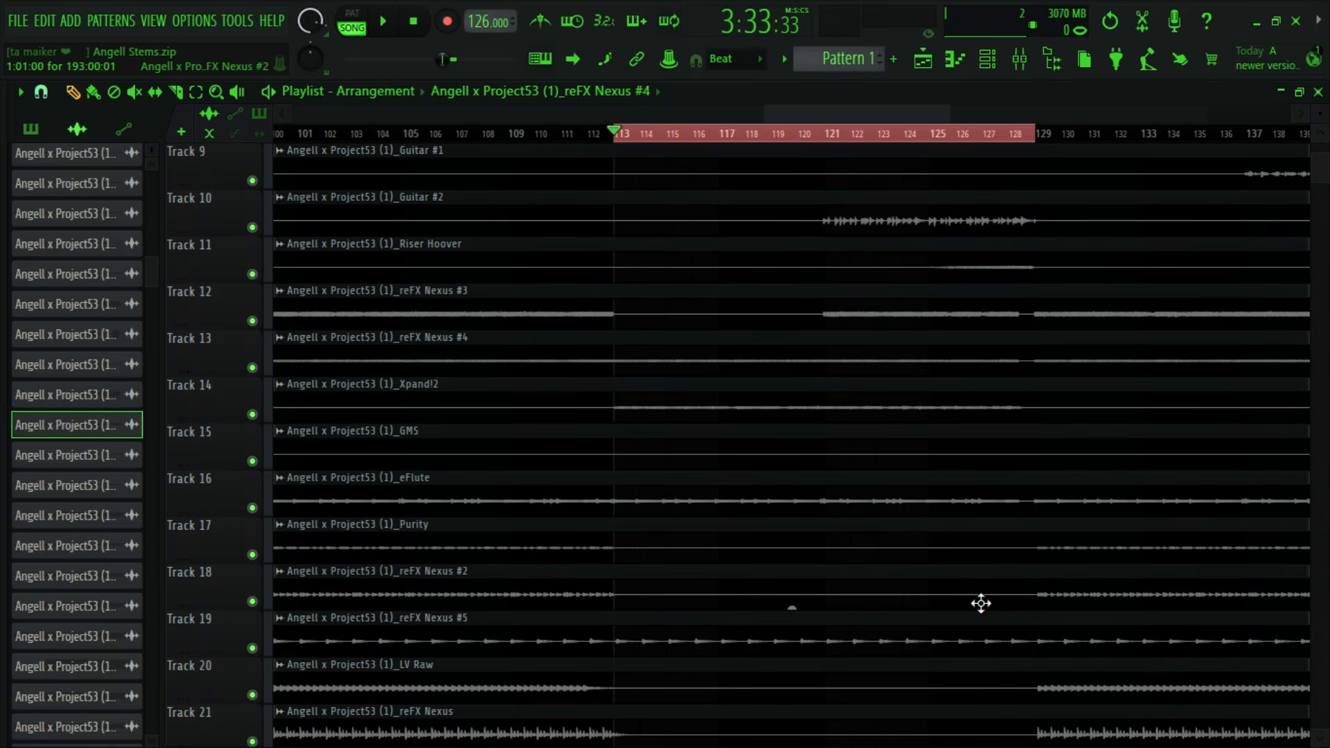
# - Play the breakdown from bar 113, skip ahead to bar 121 where Guitar #2 enters, and stop playback
pyautogui.click(383, 21)
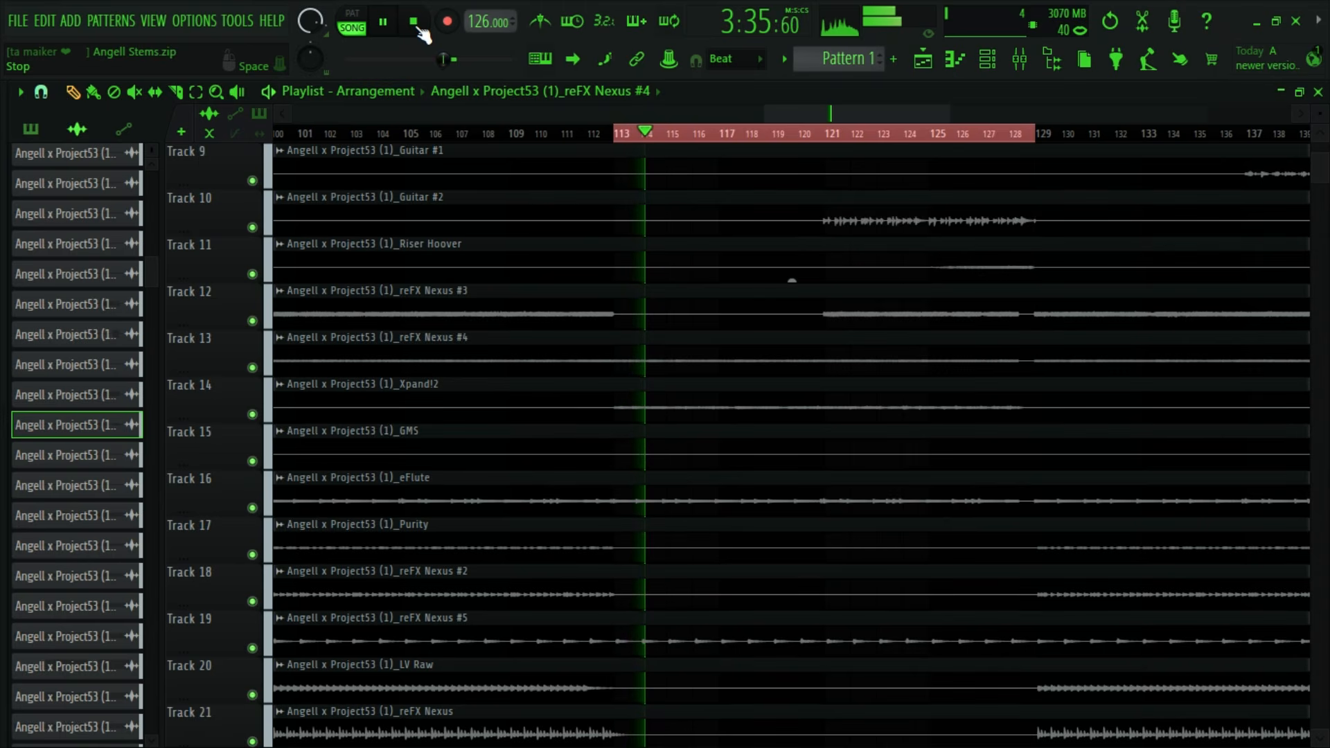
pyautogui.scroll(5, 939, 383)
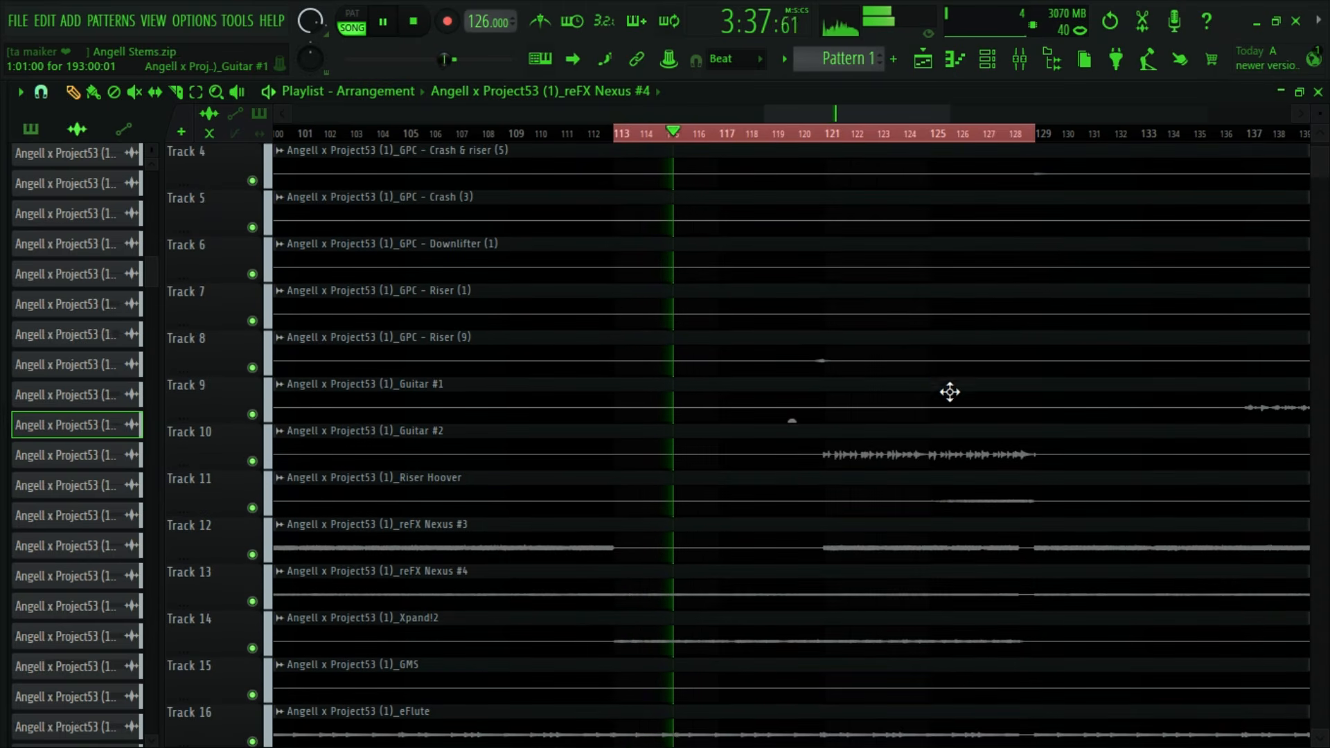
pyautogui.click(832, 130)
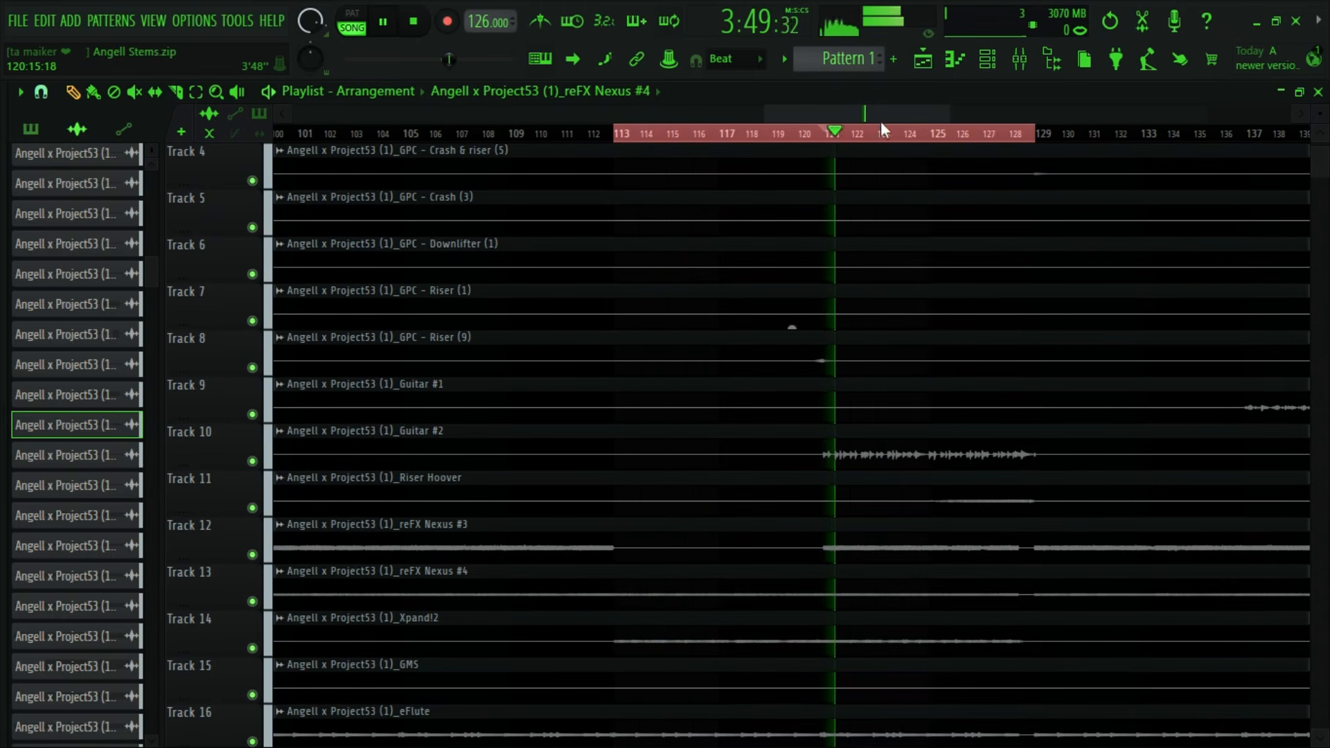
pyautogui.scroll(4, 880, 128)
pyautogui.press('space')
# - Locate the Guitar #2 clip's mixer track on insert 10, unmute it and raise its volume during playback
pyautogui.doubleClick(829, 441)
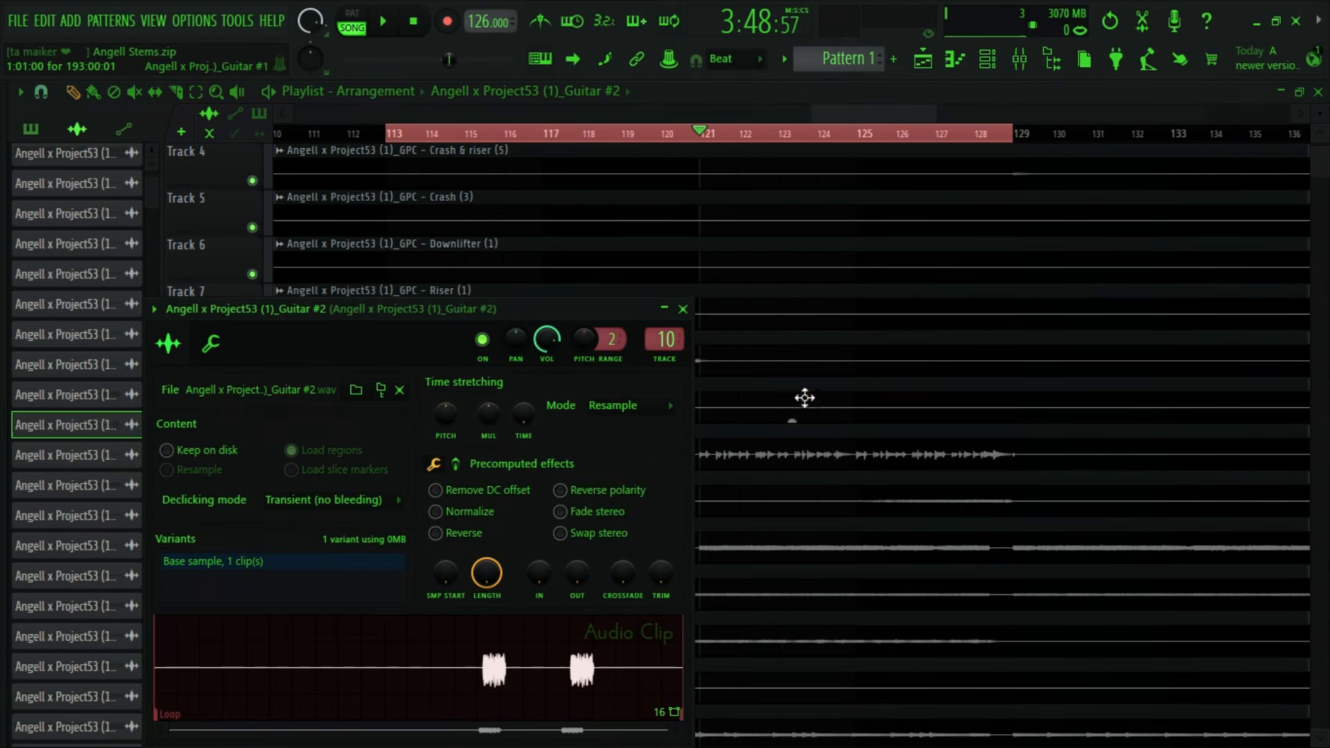
pyautogui.click(688, 309)
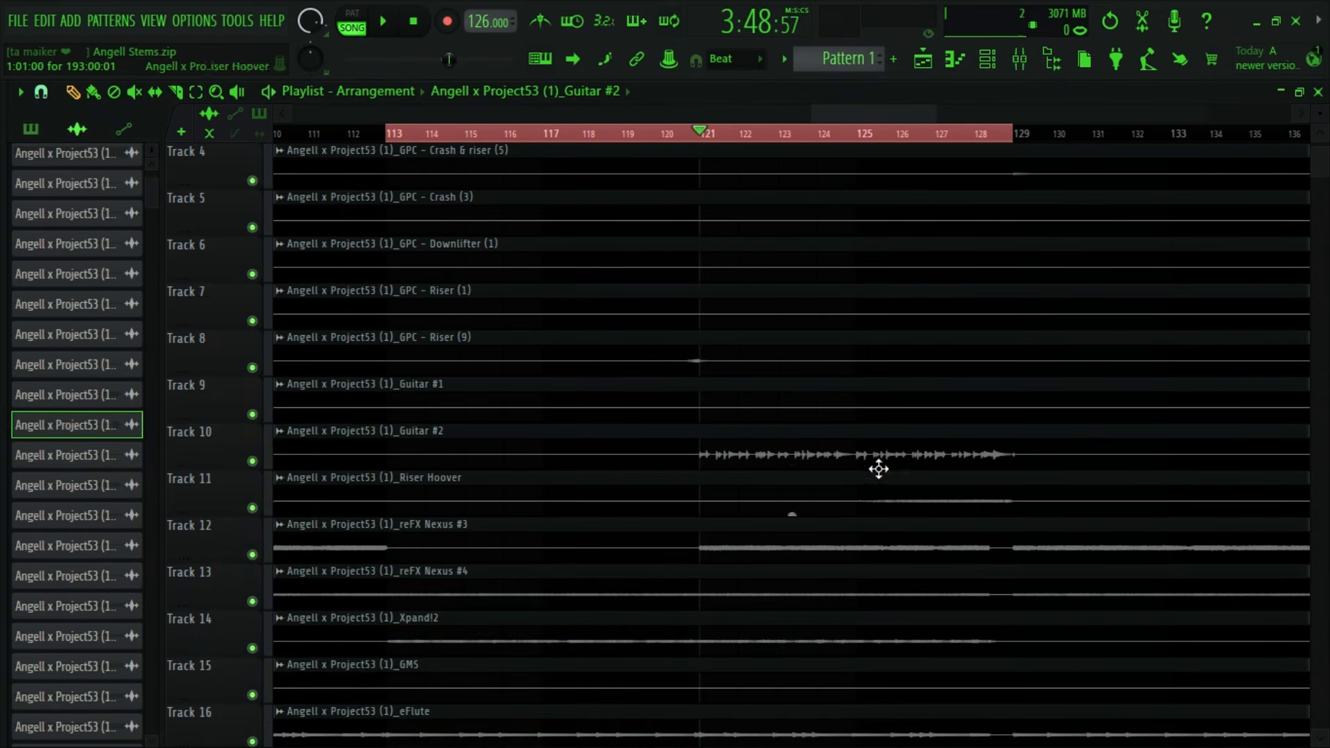
pyautogui.click(1019, 59)
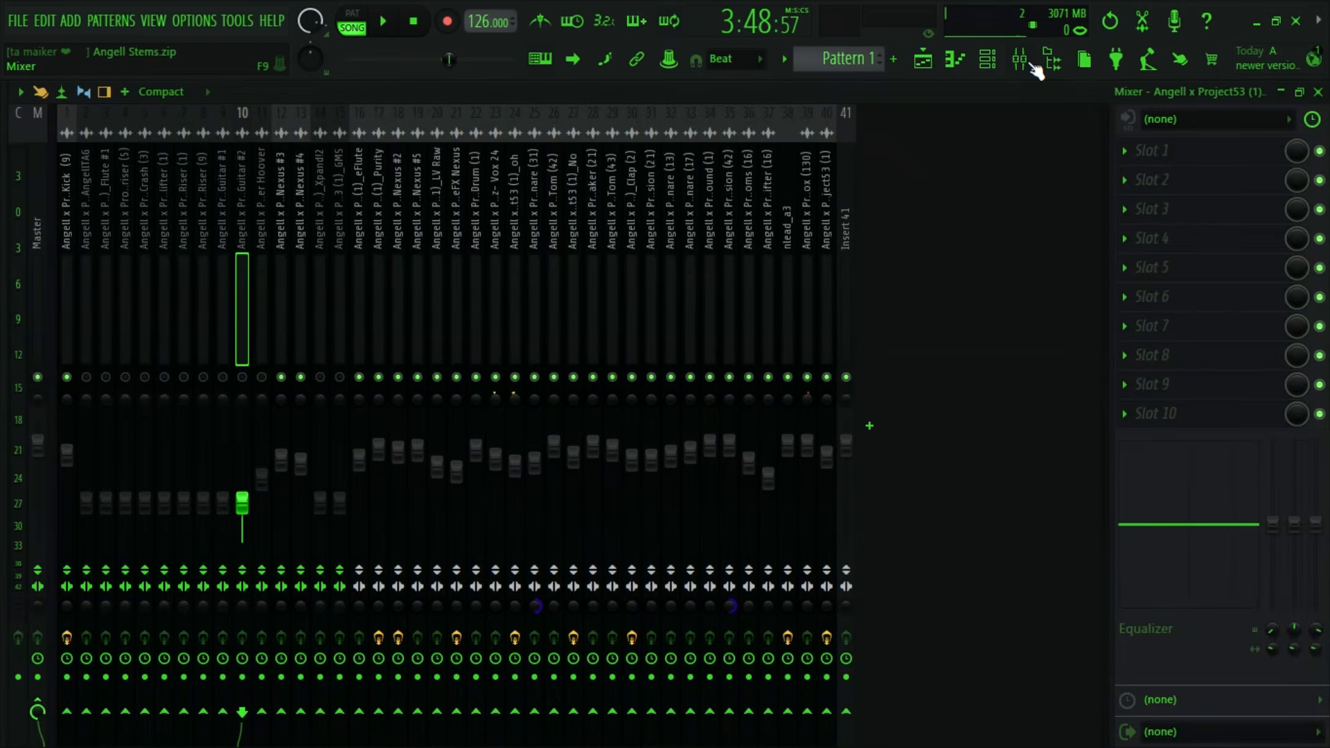
pyautogui.press('space')
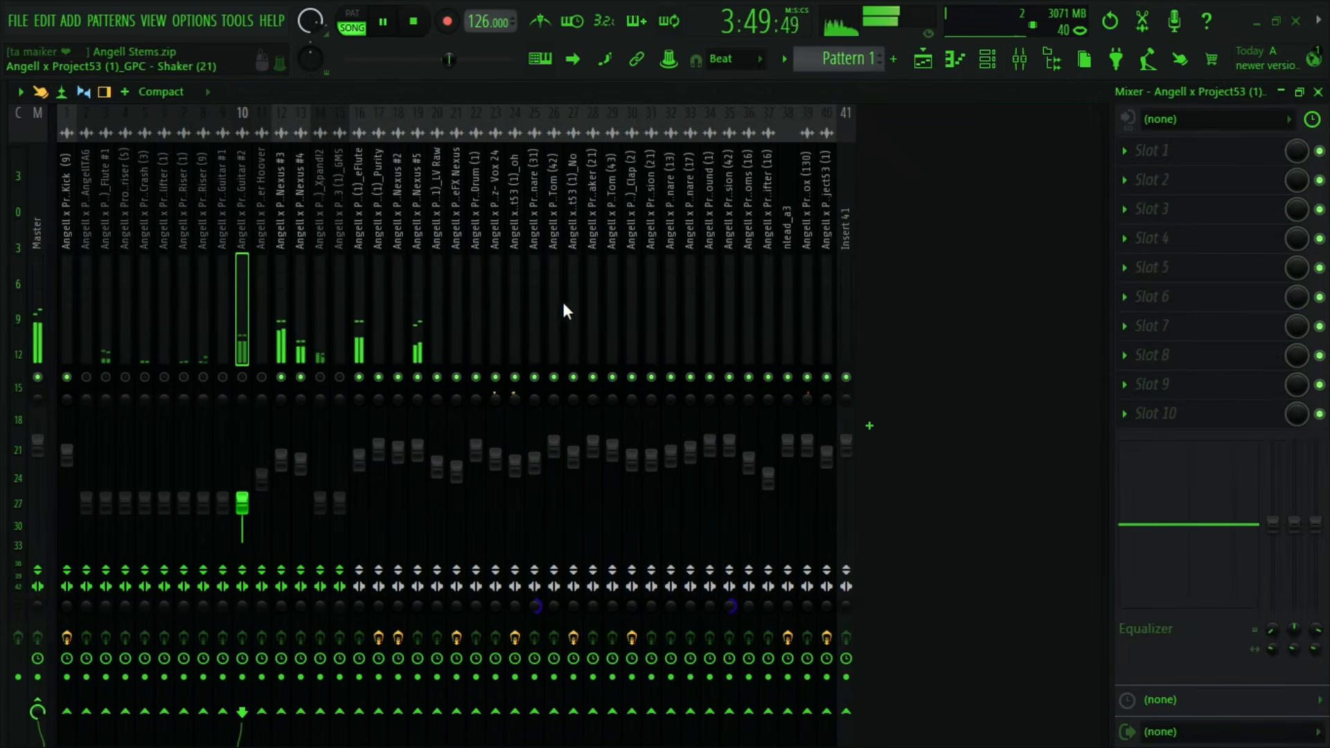
pyautogui.press('space')
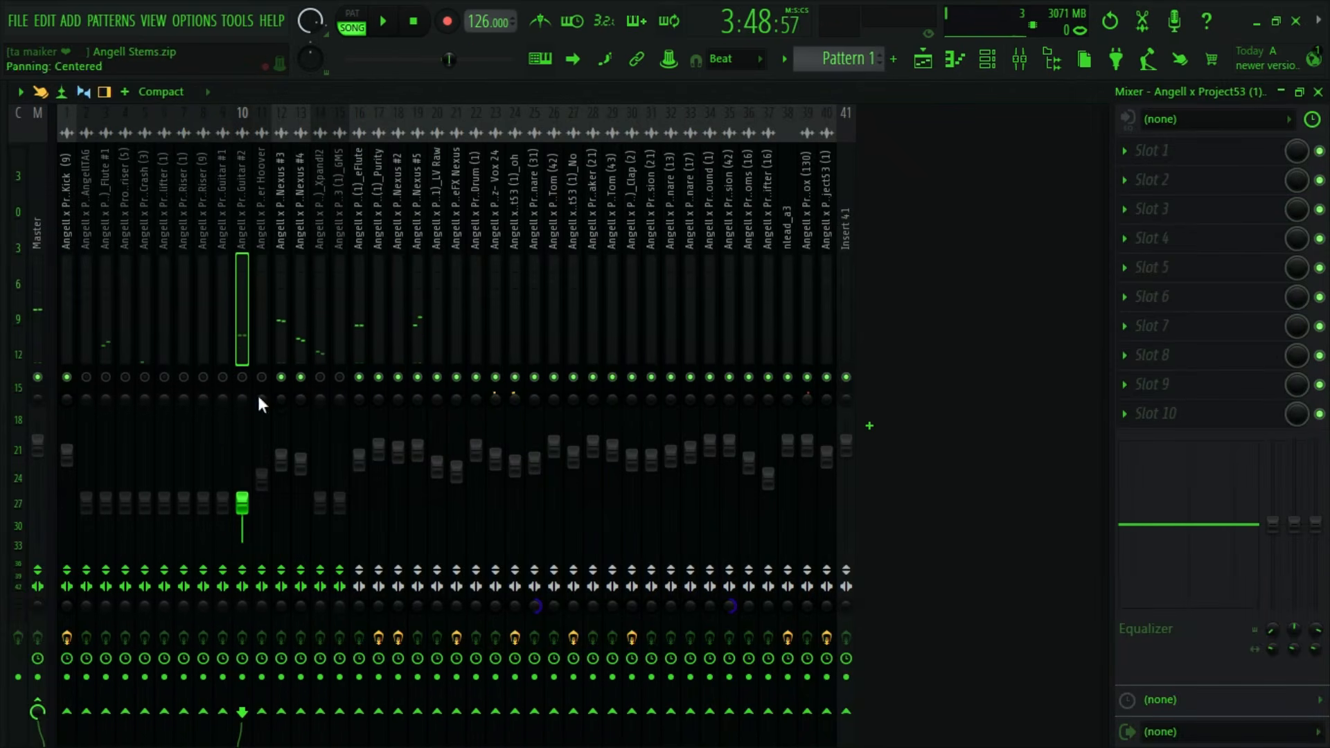
pyautogui.press('space')
pyautogui.moveTo(242, 503); pyautogui.dragTo(242, 450)
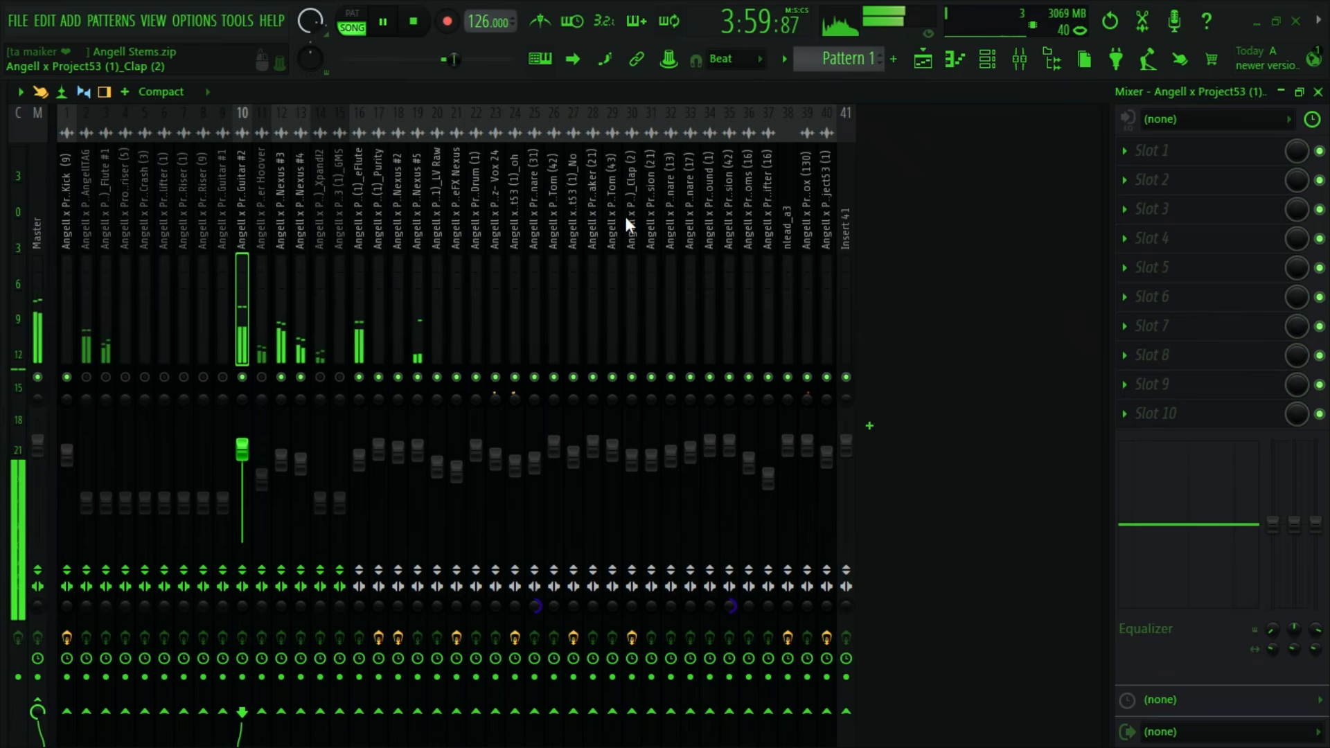
pyautogui.click(413, 23)
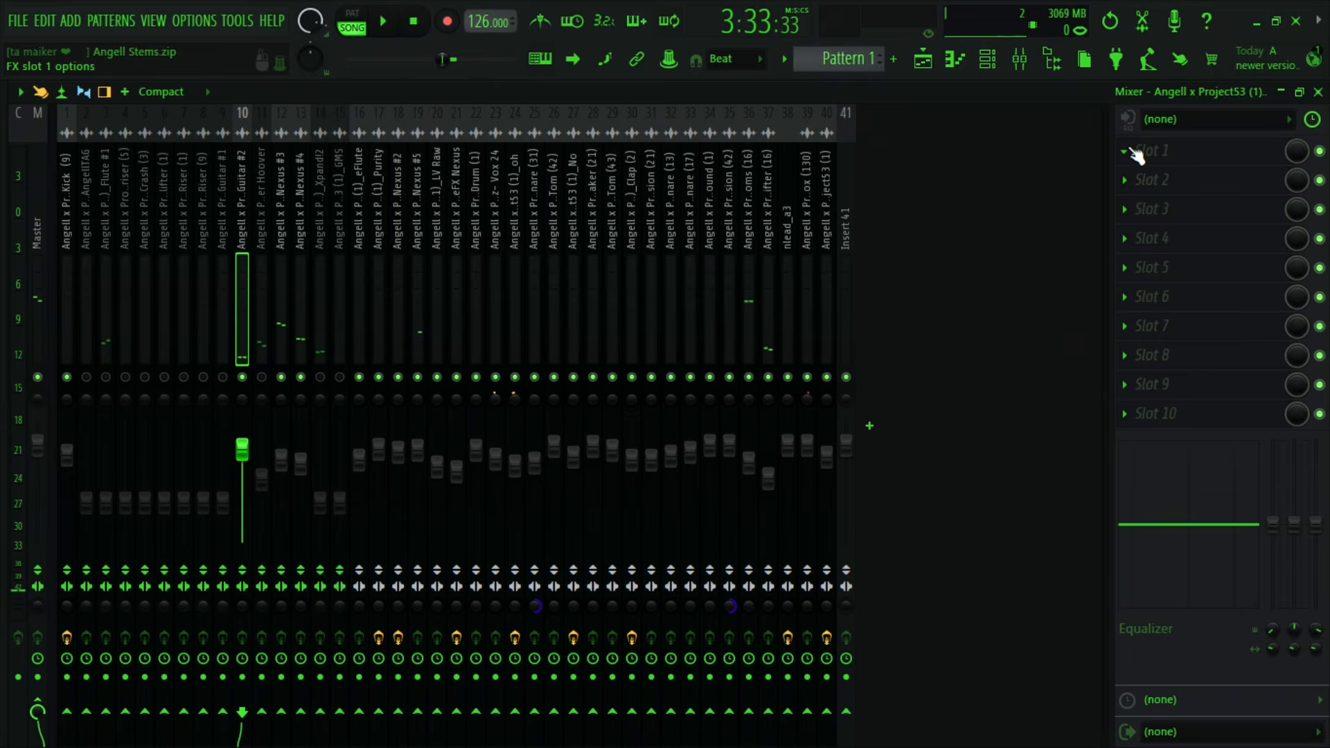
# - Load the GPC - Guitar Mastering #1 mixer state onto insert 10 and lower its volume to 81% during playback
pyautogui.click(1136, 154)
pyautogui.moveTo(991, 366)
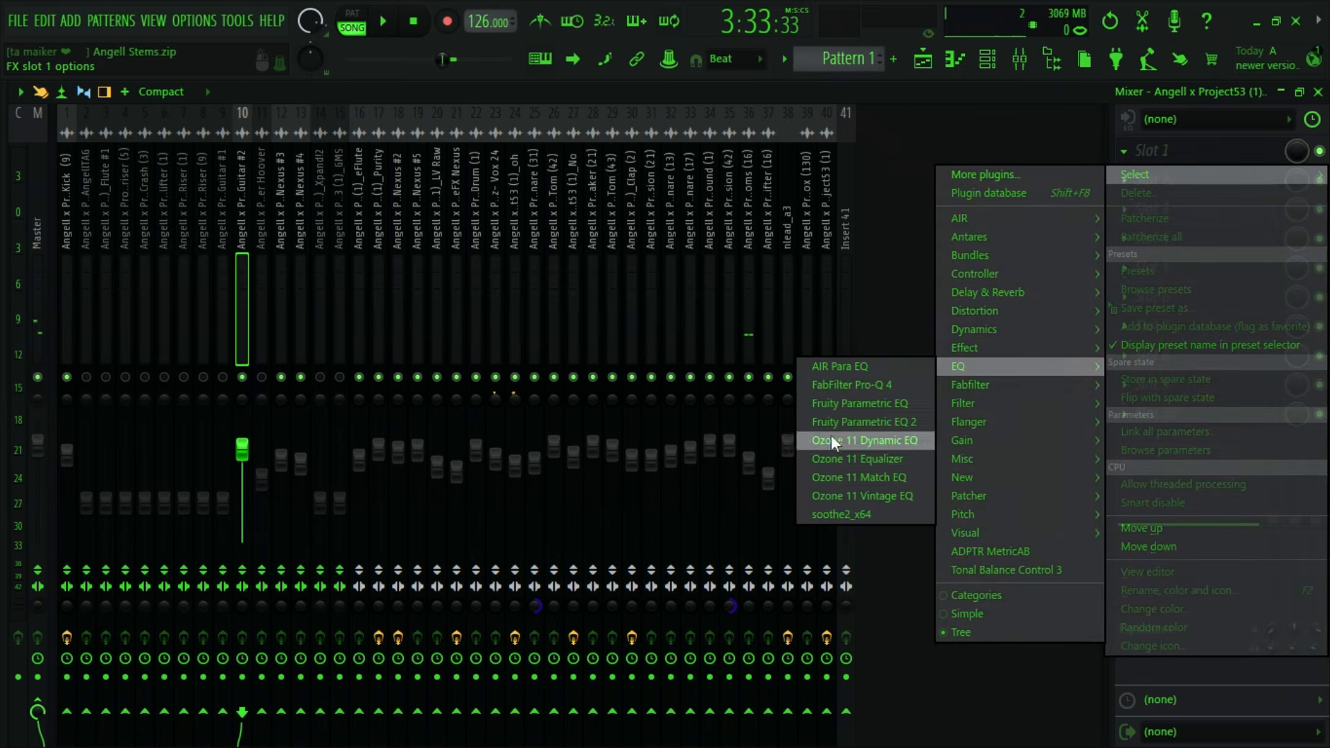
pyautogui.click(233, 243)
pyautogui.rightClick(243, 232)
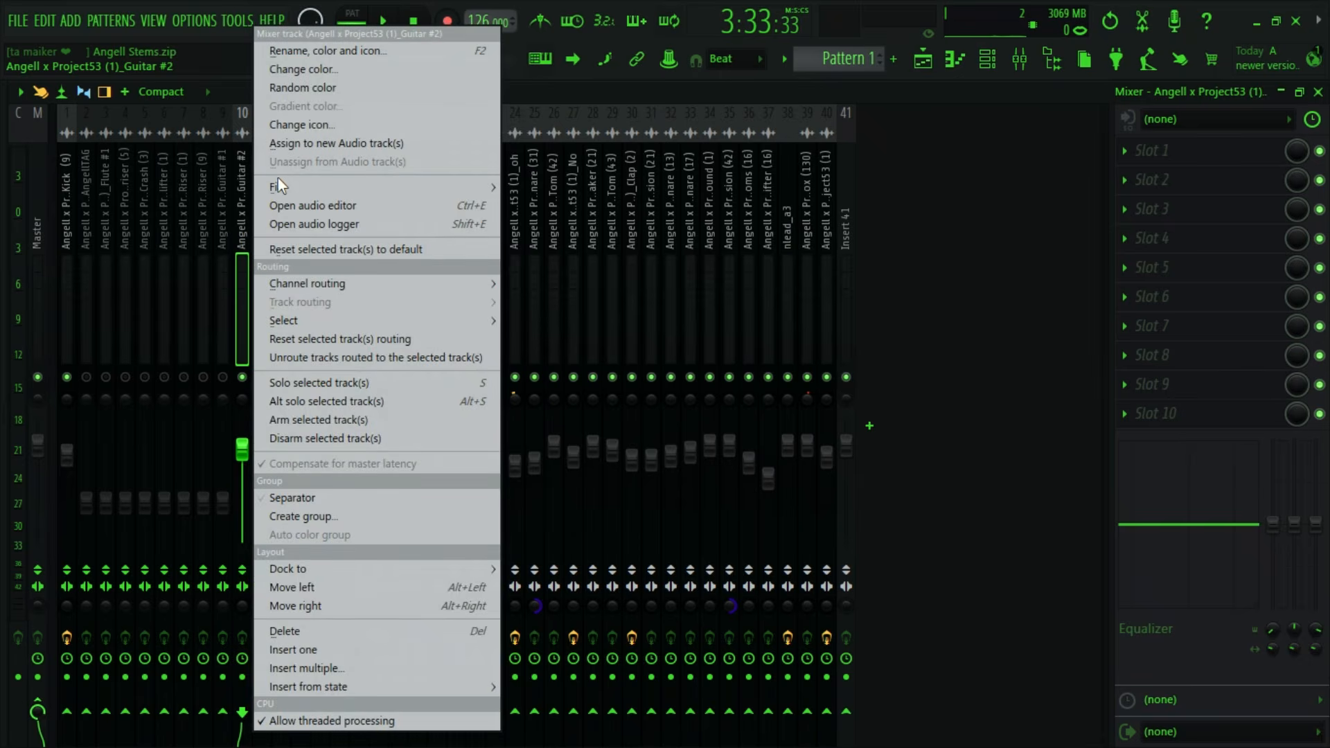
pyautogui.moveTo(277, 184)
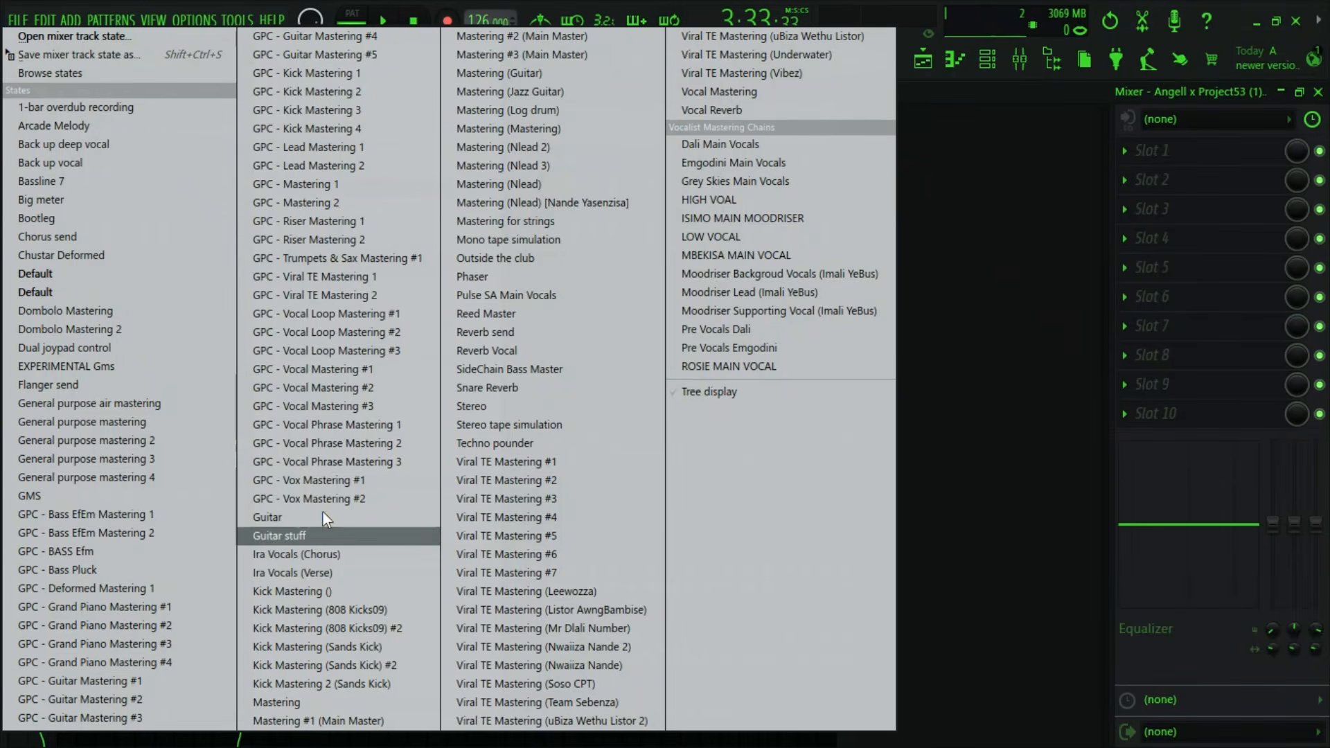
pyautogui.click(113, 683)
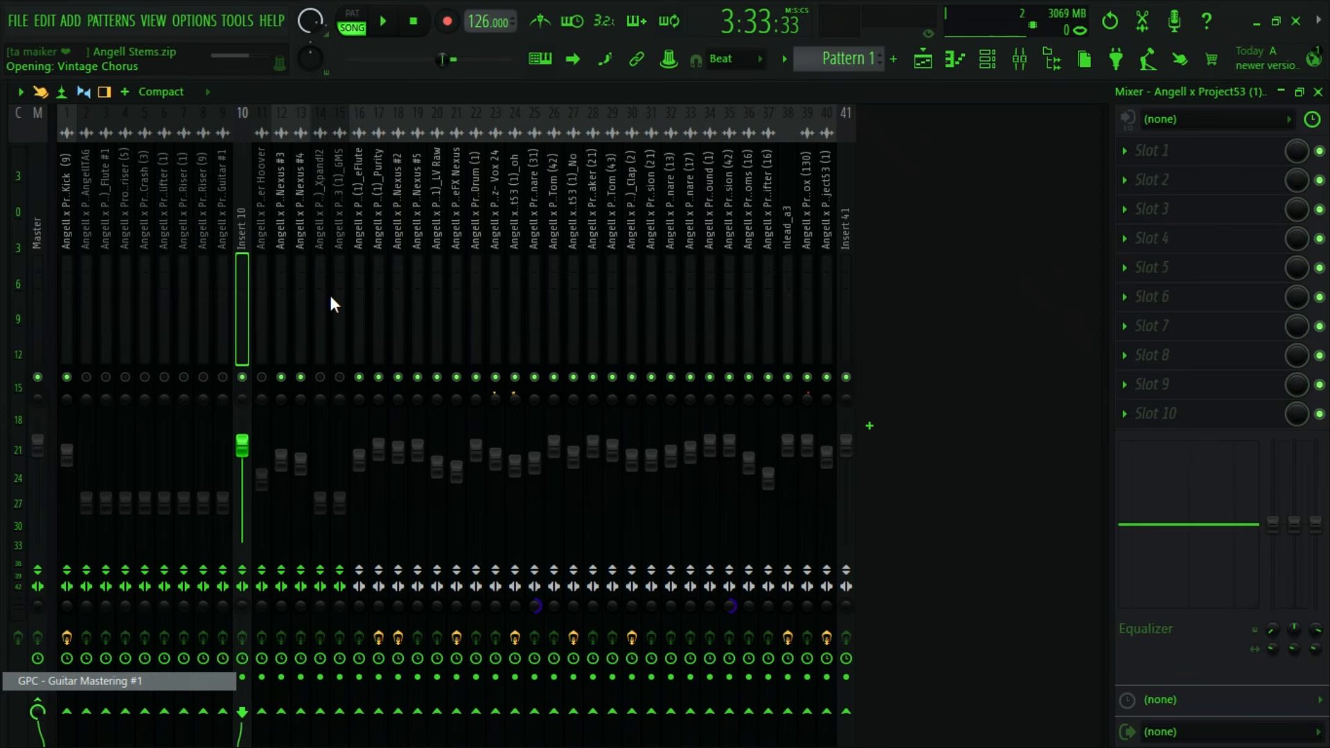
pyautogui.press('space')
pyautogui.moveTo(242, 445)
pyautogui.mouseDown()
pyautogui.moveTo(243, 484)
pyautogui.moveTo(257, 461)
pyautogui.mouseUp()
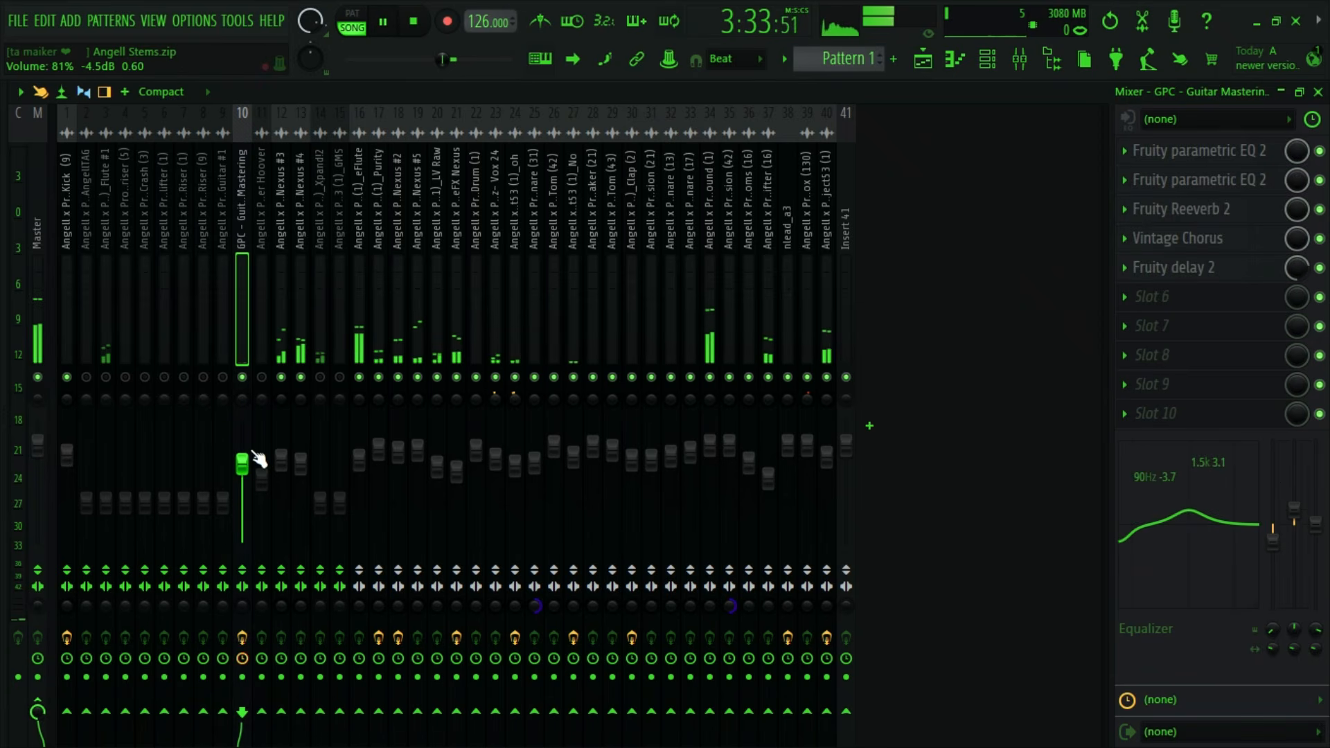
pyautogui.press('space')
# - Set the playlist time selection to bars 121 to 129 around the Guitar #2 part and deselect the clips
pyautogui.click(926, 61)
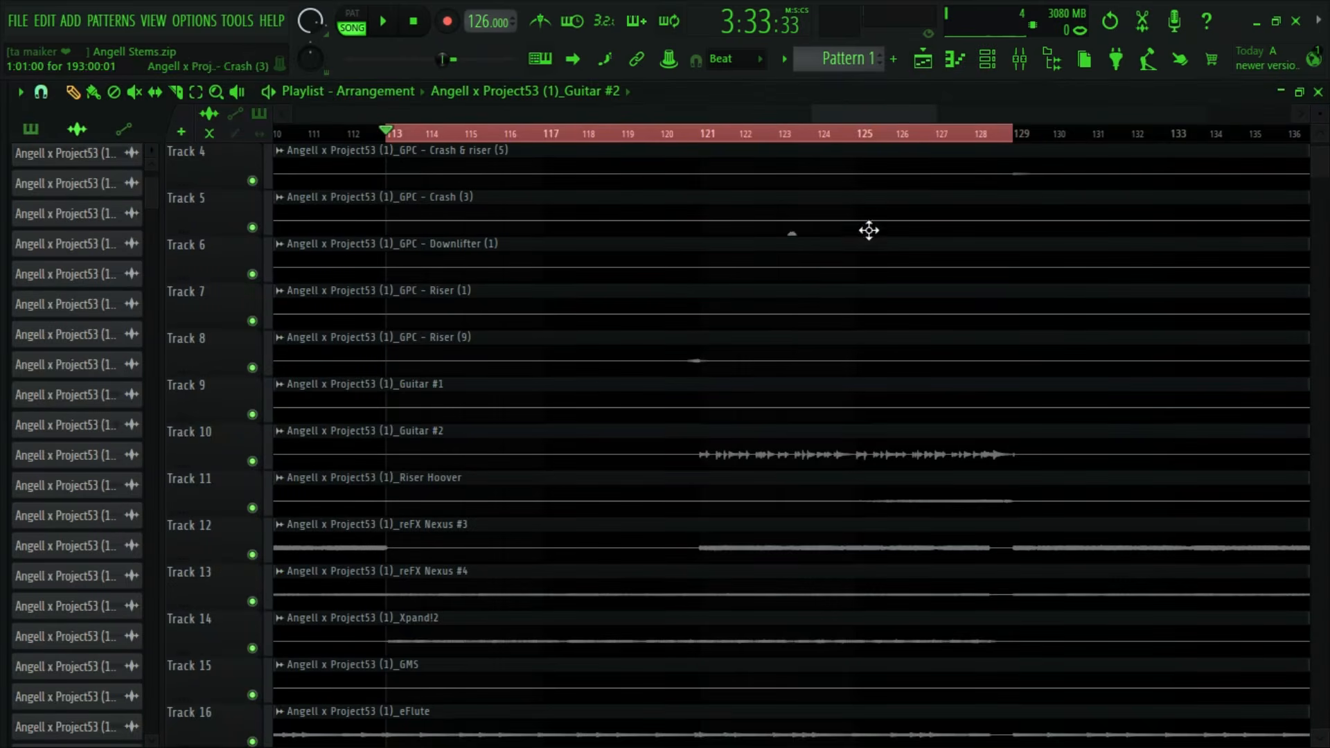
pyautogui.moveTo(875, 114); pyautogui.dragTo(884, 115)
pyautogui.moveTo(504, 136); pyautogui.dragTo(629, 136)
pyautogui.scroll(6, 660, 120)
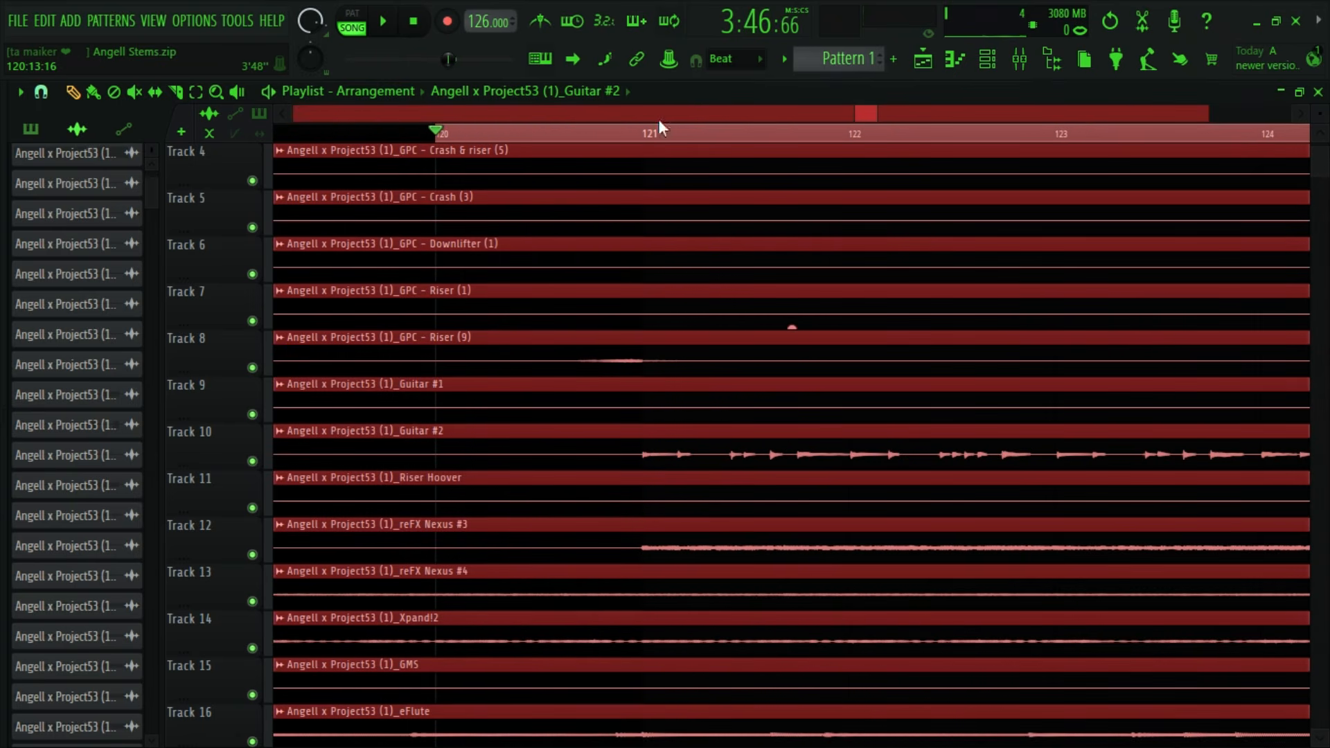
pyautogui.click(634, 134)
pyautogui.scroll(-6, 651, 110)
pyautogui.scroll(-10, 721, 644)
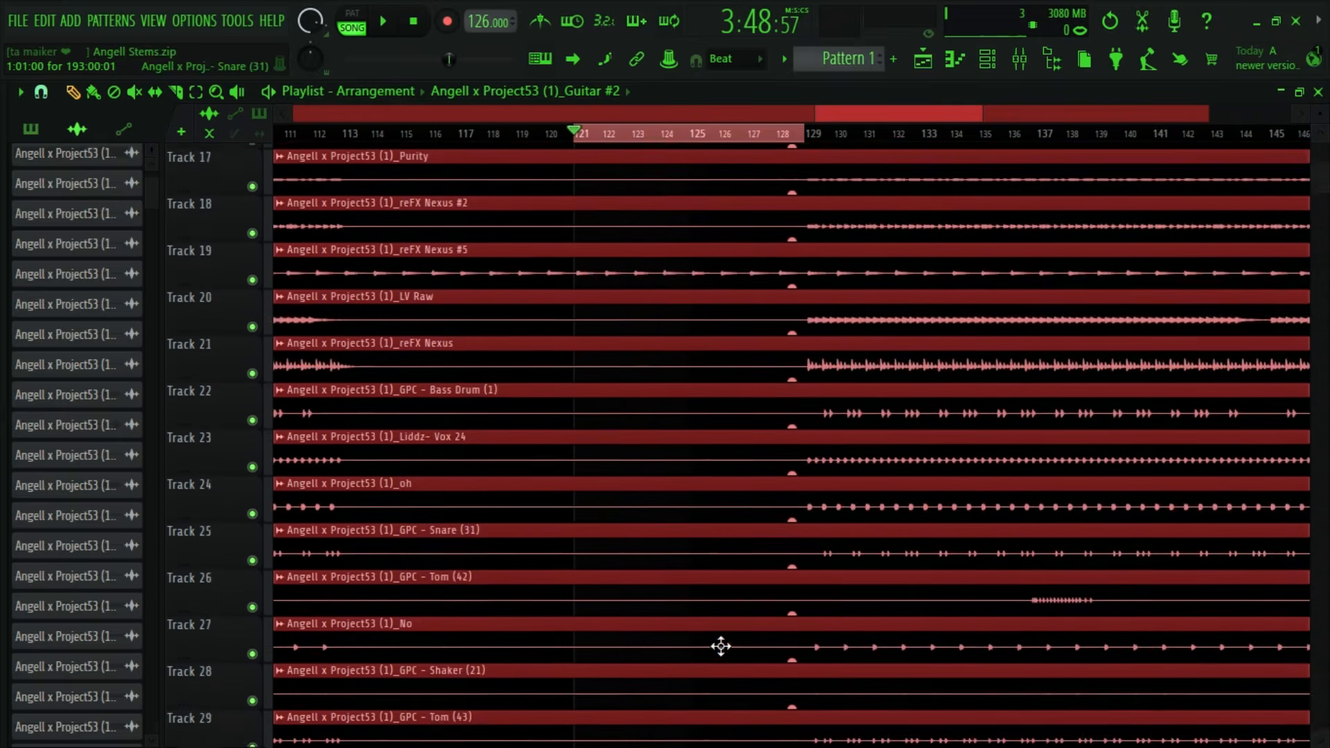
pyautogui.scroll(-3, 731, 667)
pyautogui.click(935, 481)
pyautogui.scroll(6, 873, 513)
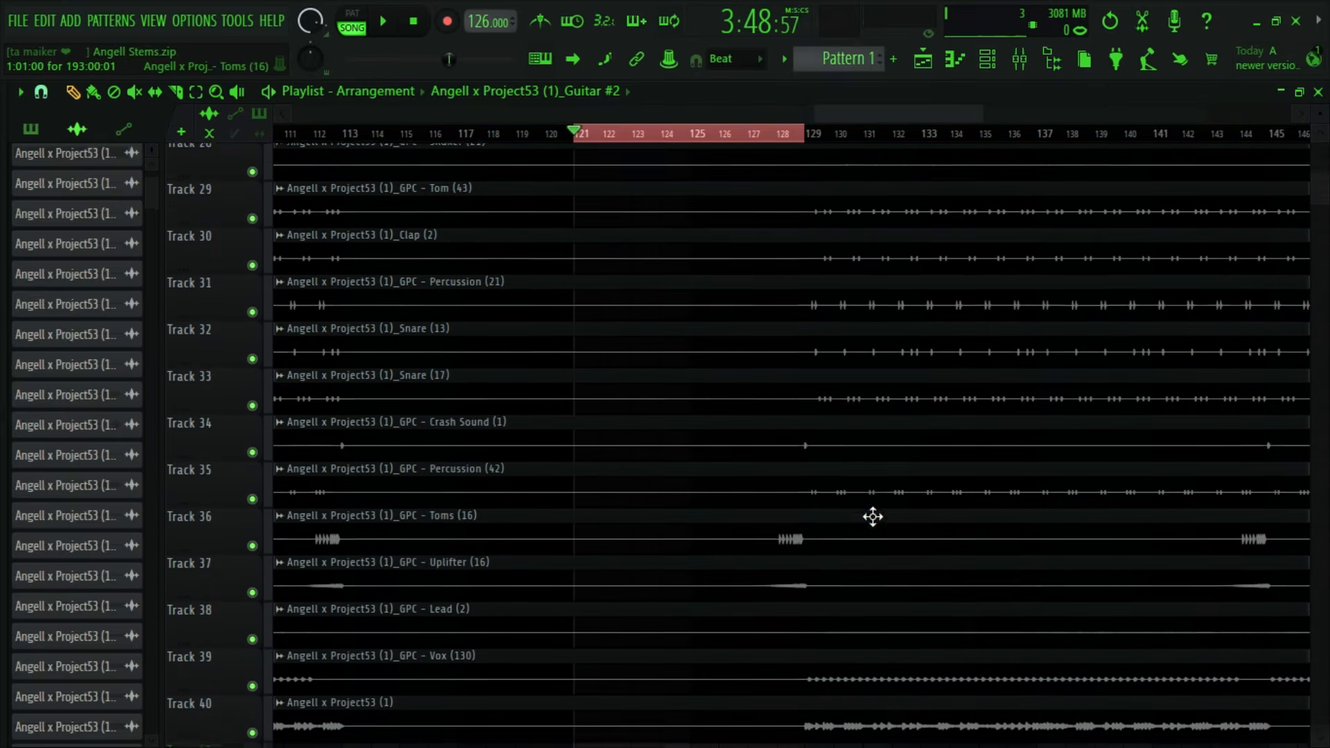
pyautogui.scroll(1, 823, 420)
# - Disable Fruity delay 2 on the insert 10 guitar track and lower its volume to about 73% during playback
pyautogui.press('space')
pyautogui.click(1019, 59)
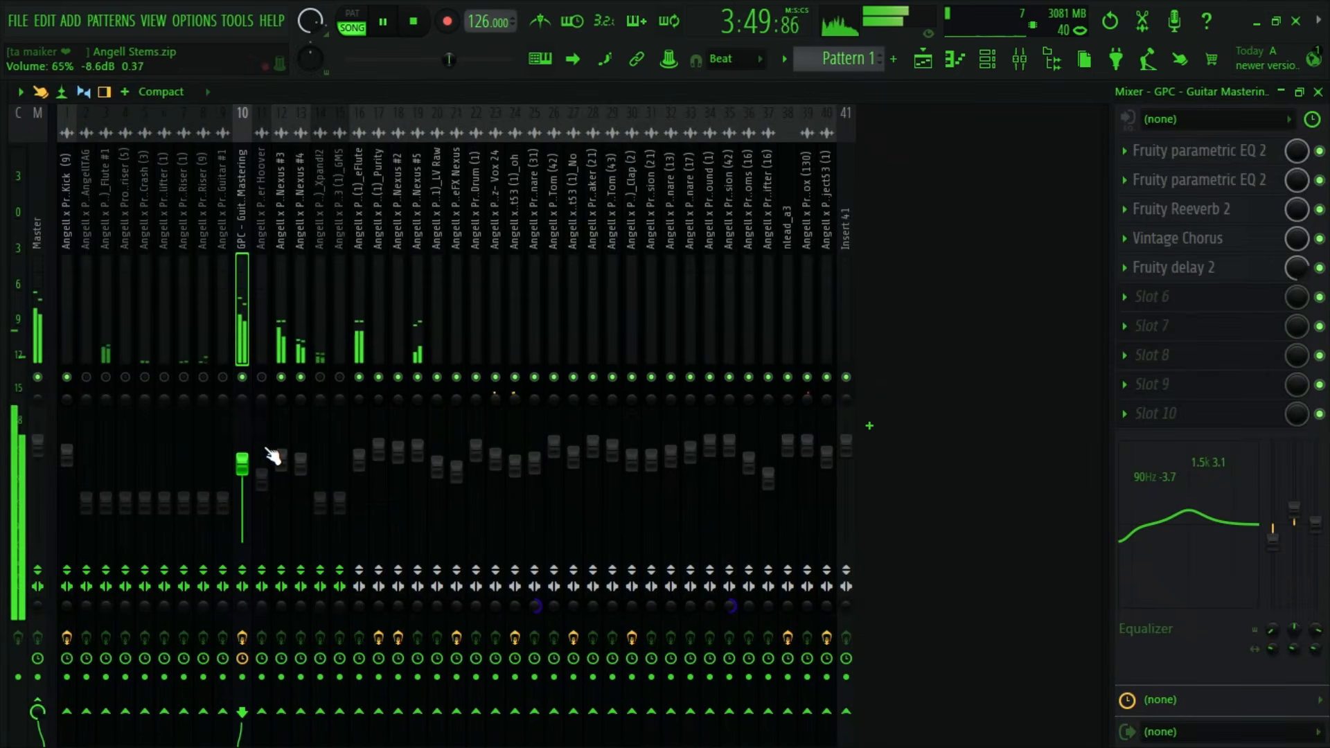
pyautogui.click(1320, 268)
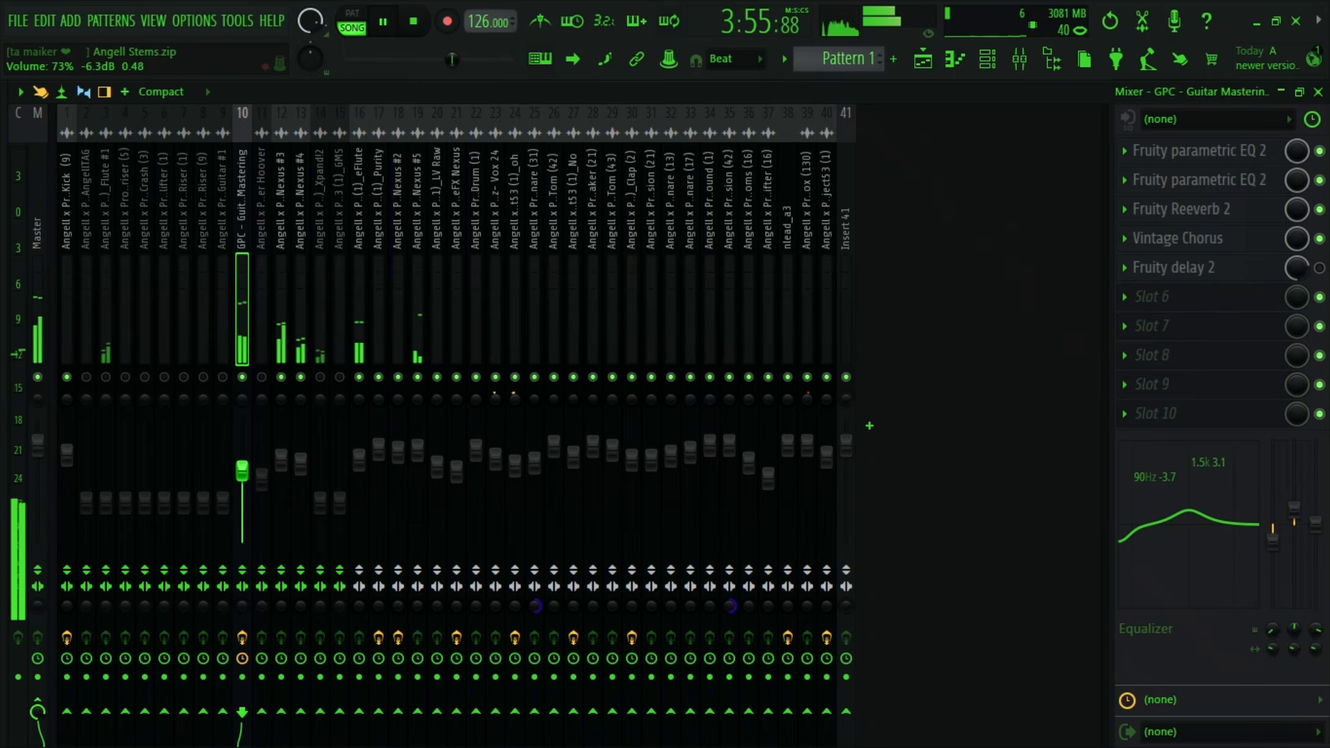
pyautogui.click(248, 638)
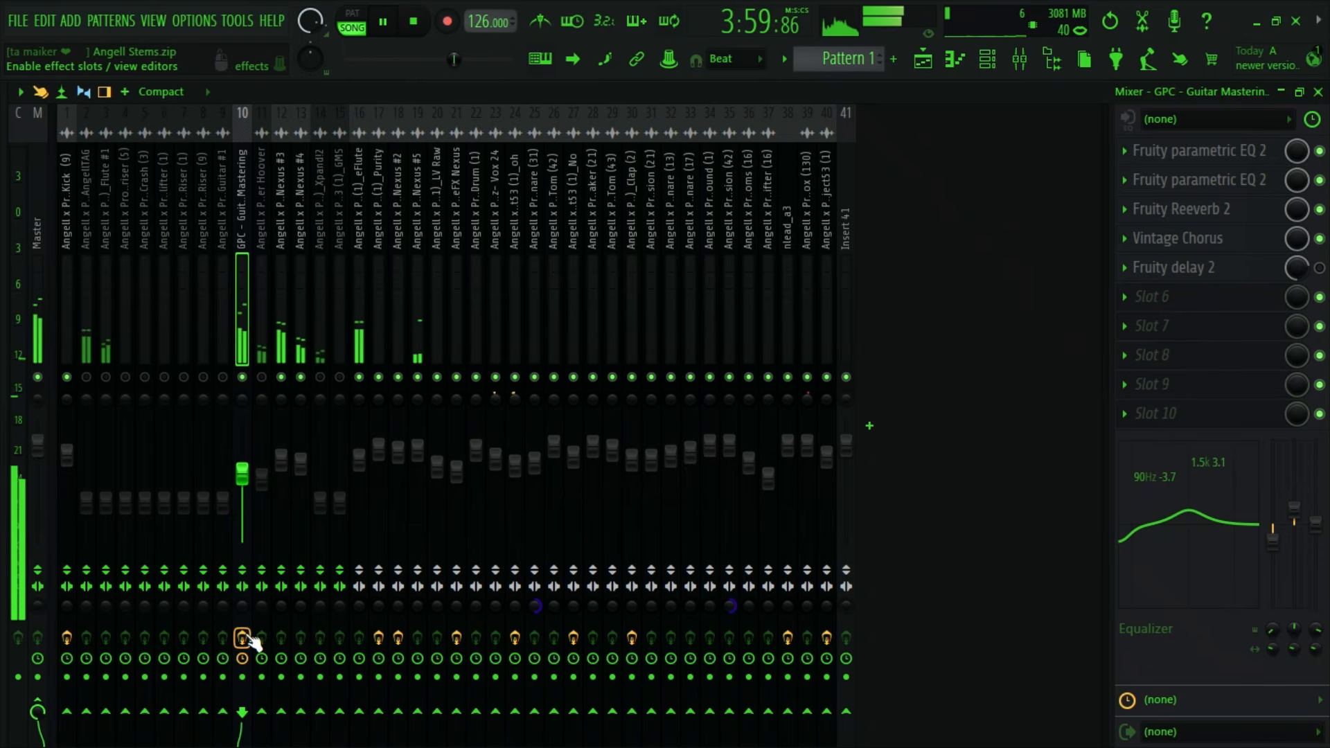
pyautogui.press('space')
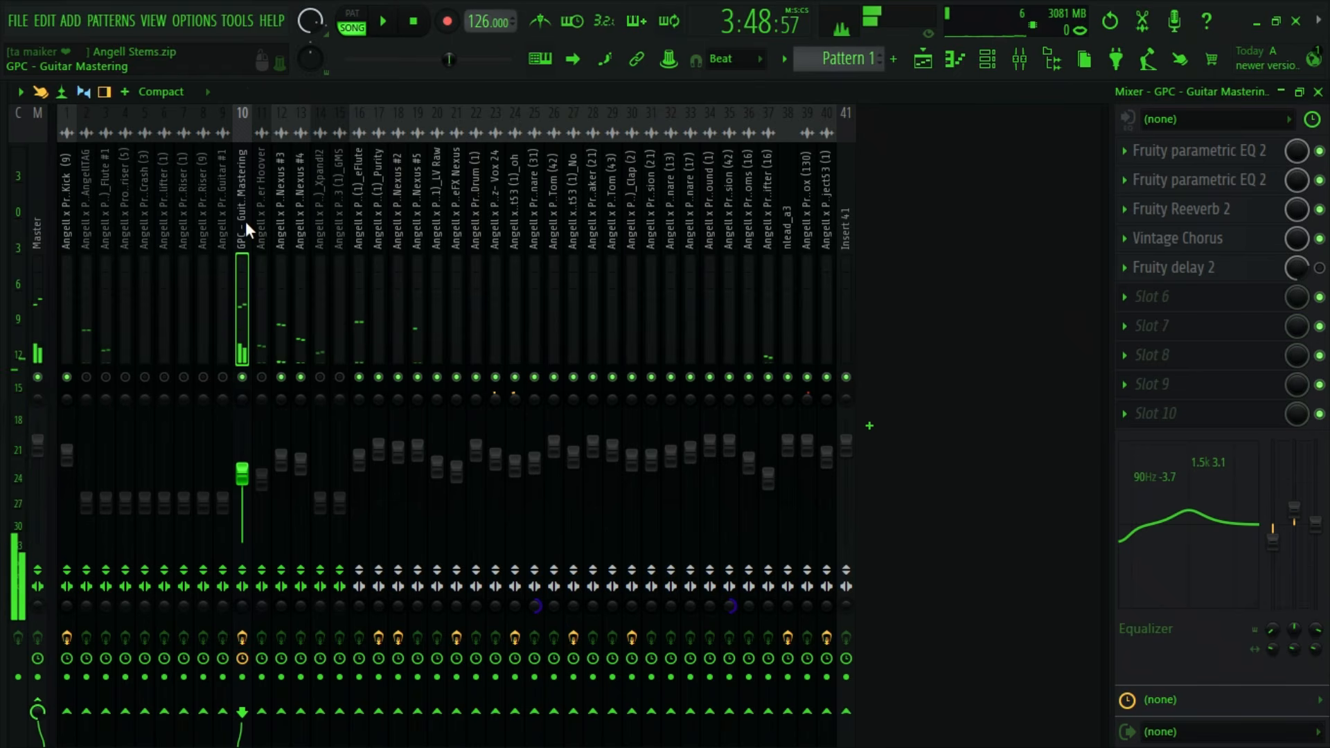
# - Load the GPC - Guitar Mastering #2 mixer state onto insert 10 and adjust its volume during playback
pyautogui.rightClick(246, 222)
pyautogui.moveTo(296, 197)
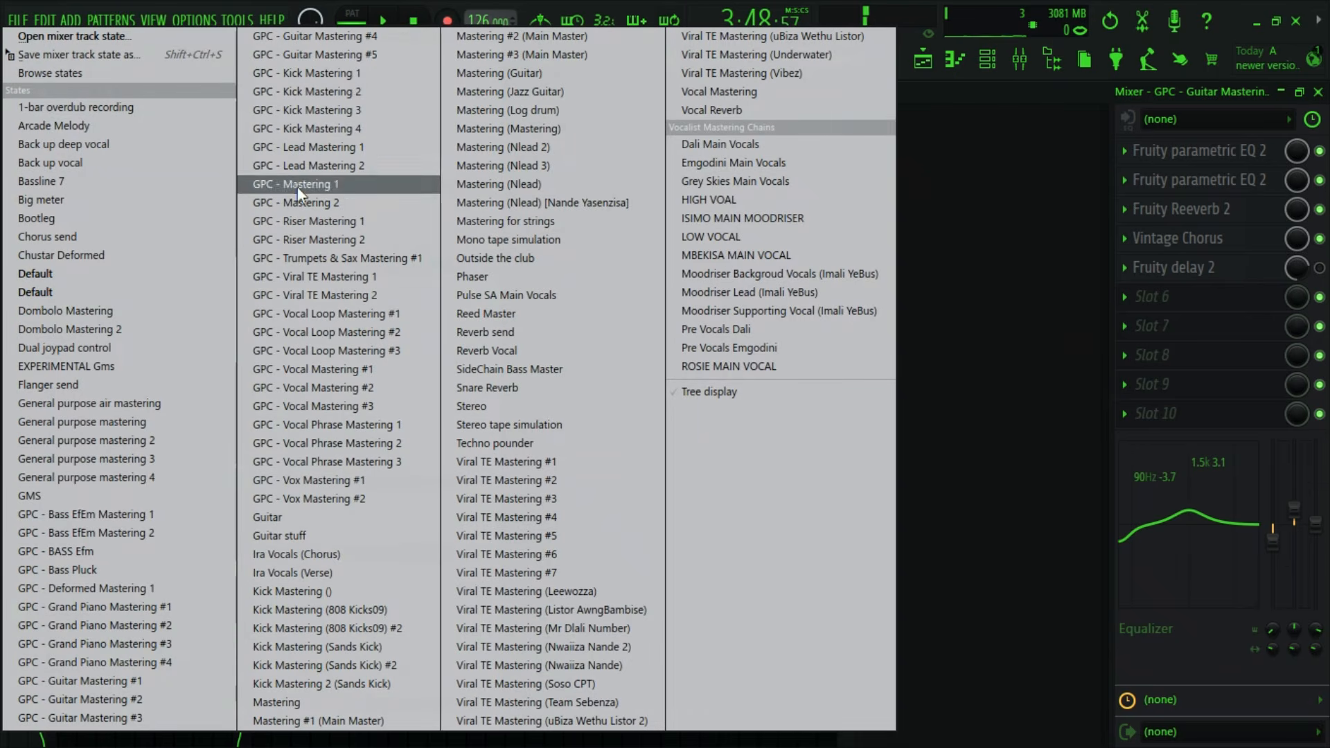
pyautogui.click(123, 701)
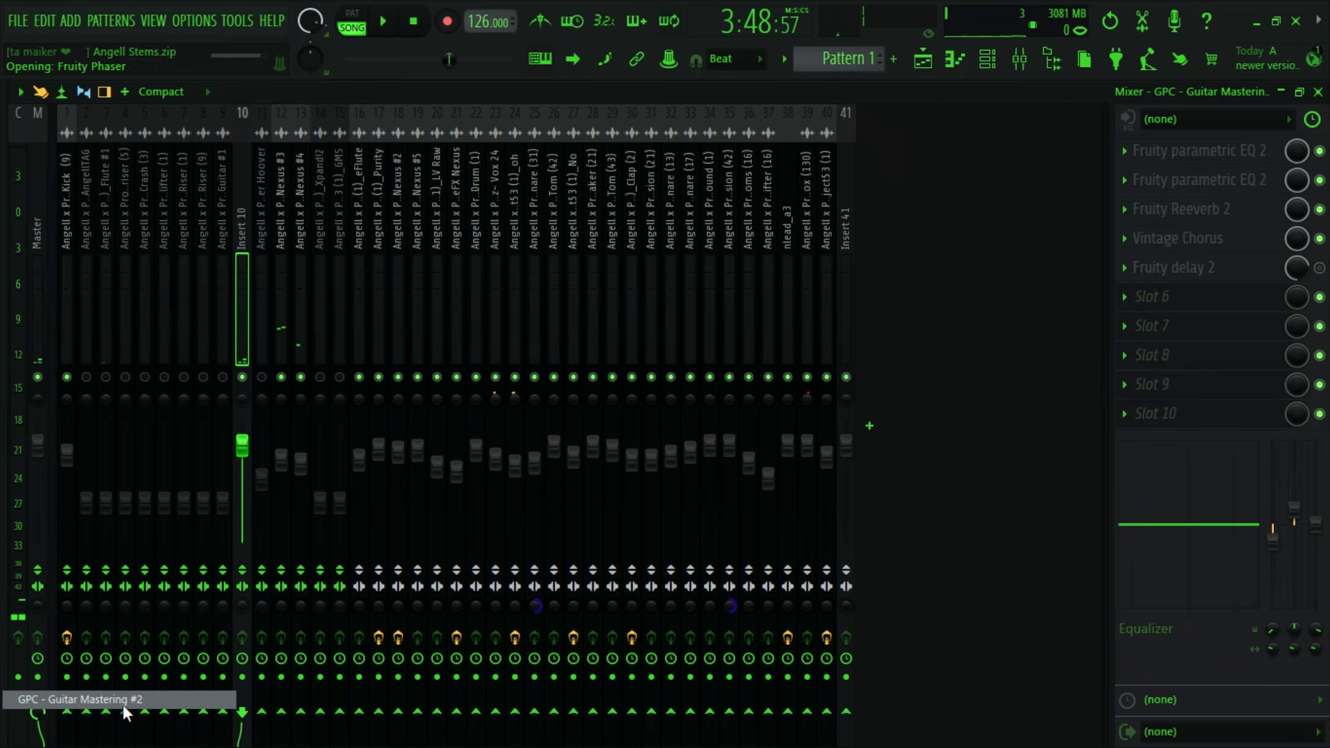
pyautogui.press('space')
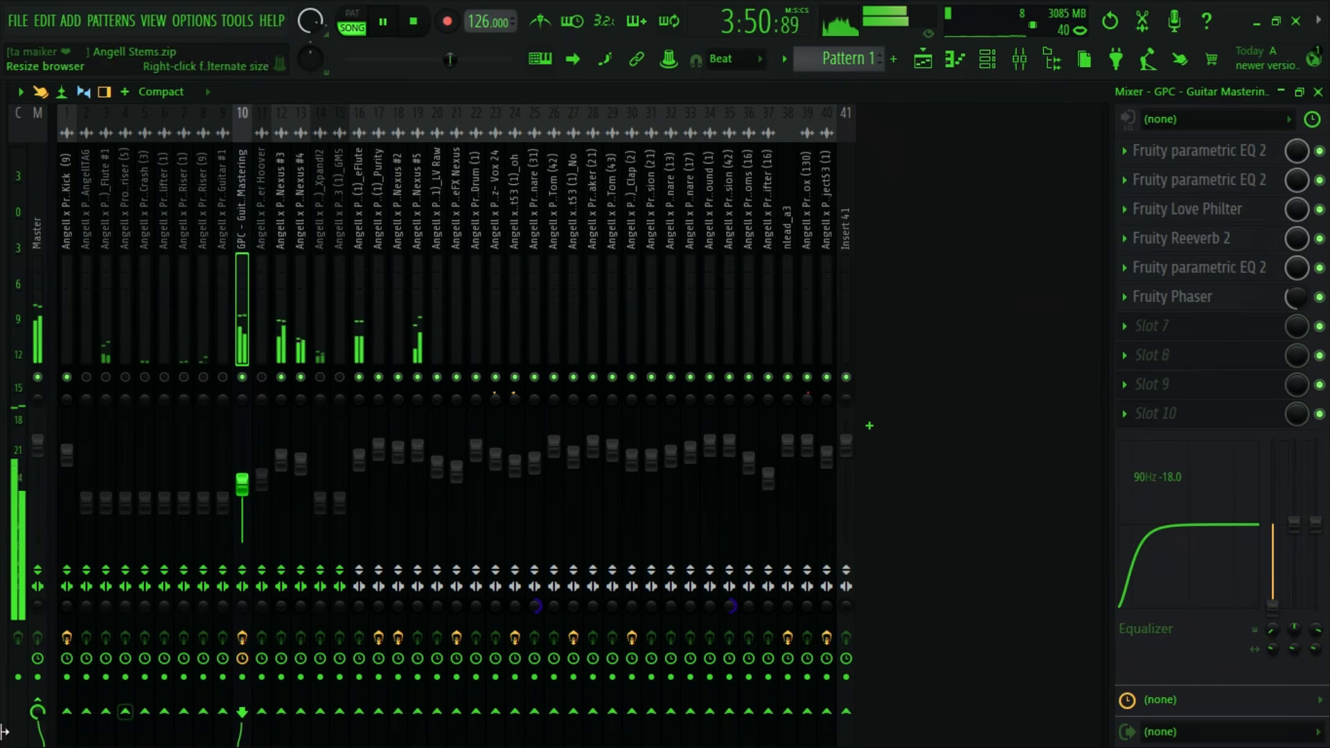
pyautogui.moveTo(242, 483); pyautogui.dragTo(242, 458)
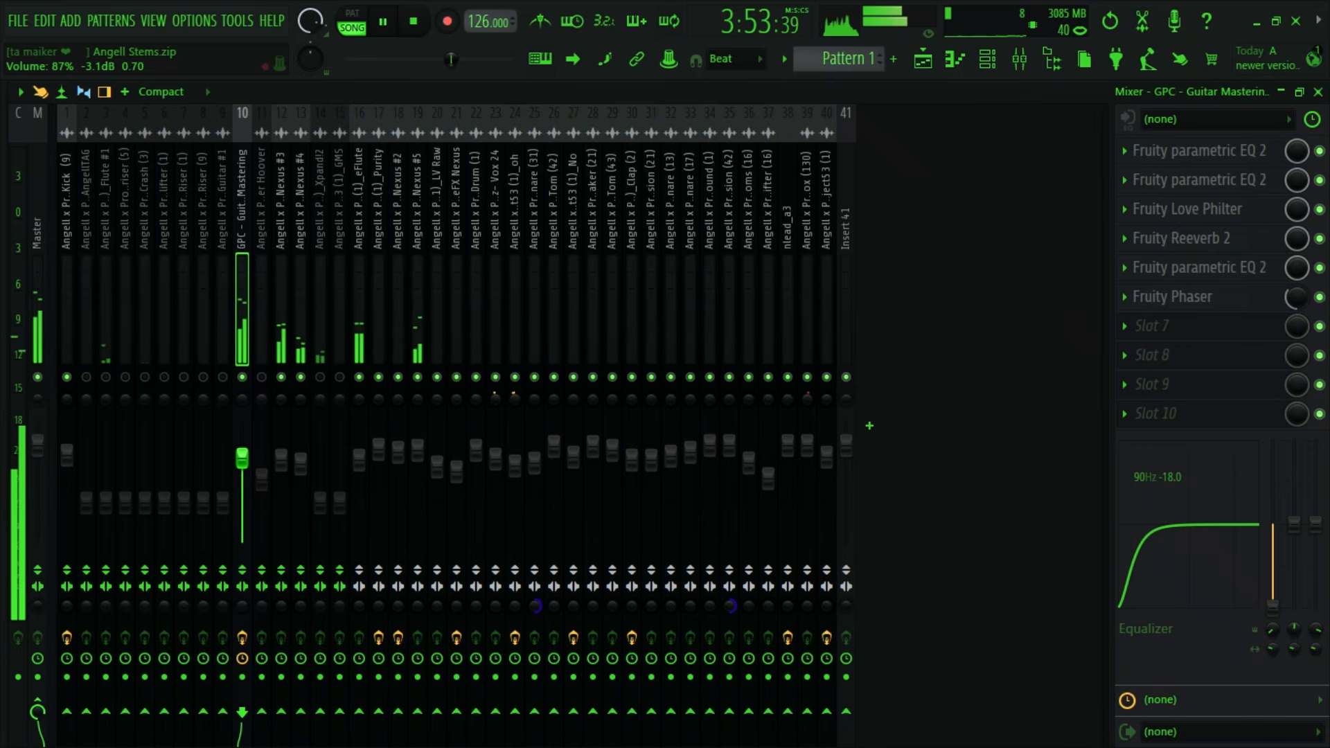
pyautogui.click(413, 21)
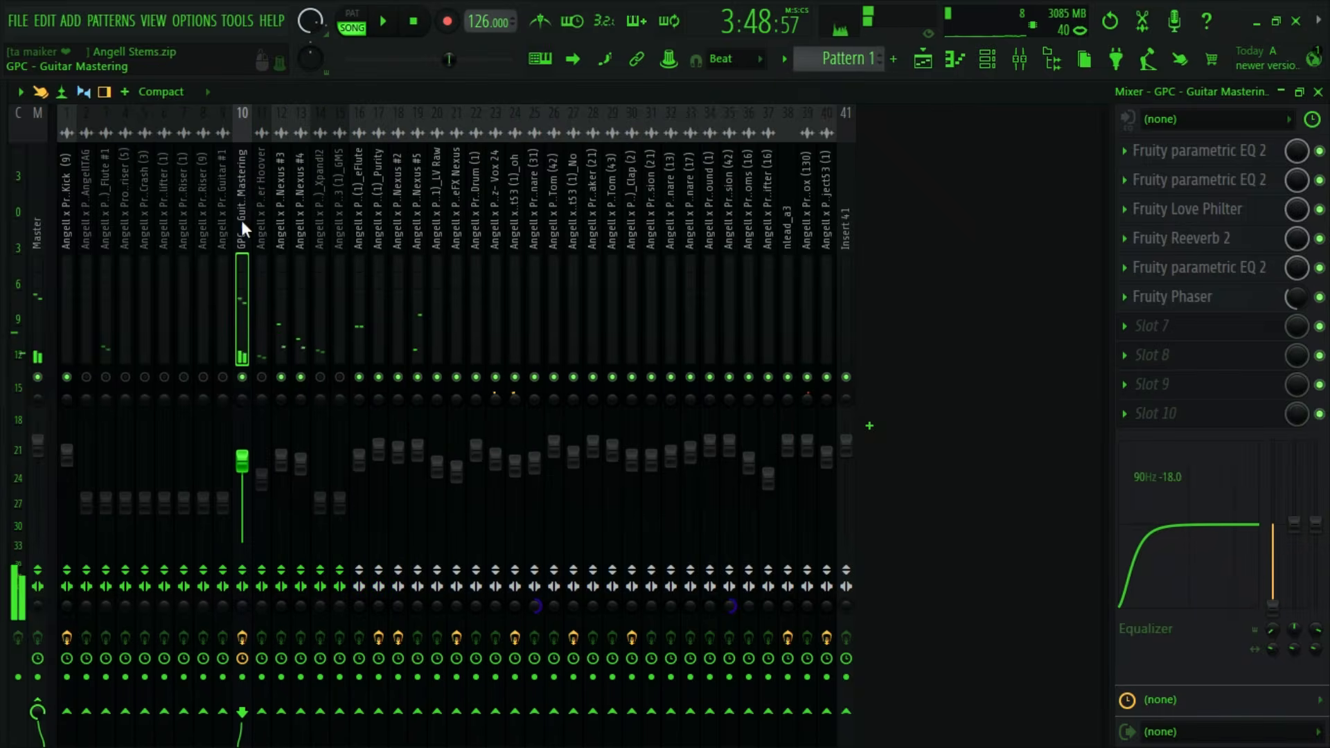
# - Replace the insert 10 guitar chain with the GPC - Guitar Mastering #3 mixer state
pyautogui.rightClick(240, 198)
pyautogui.moveTo(288, 189)
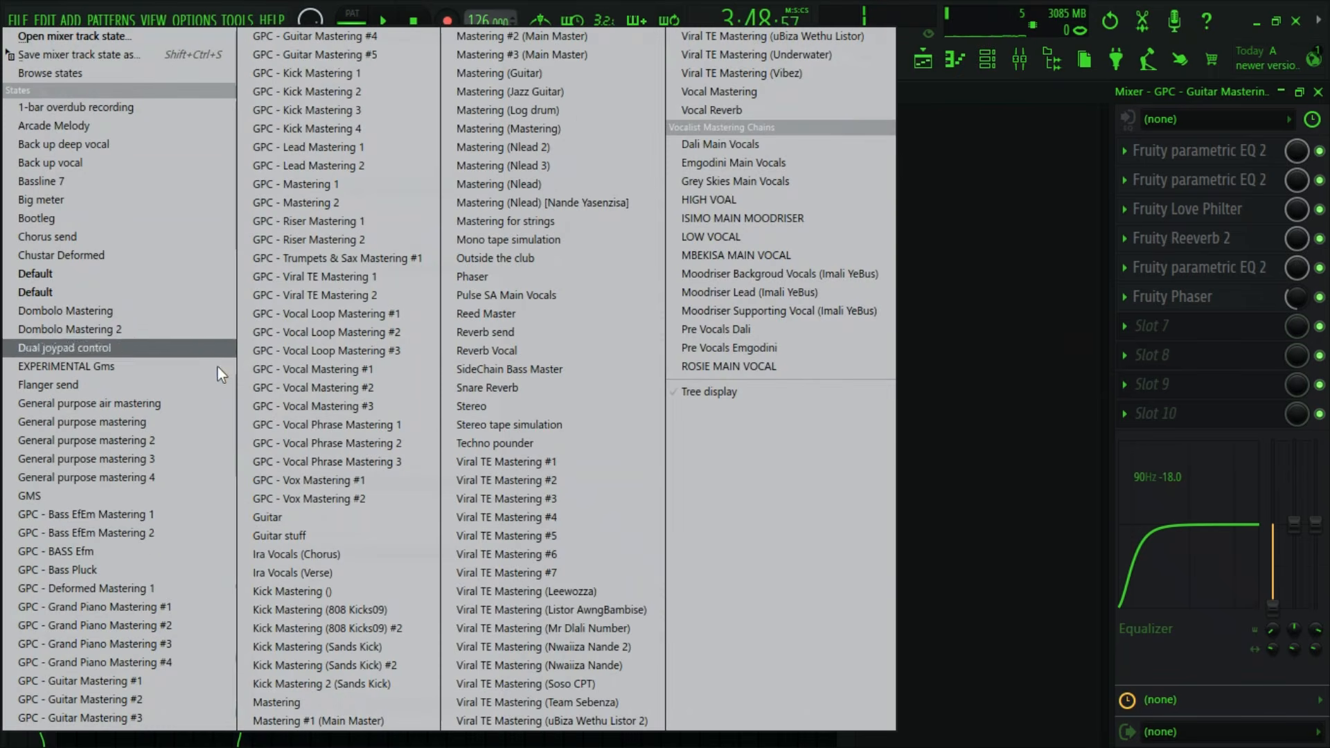
pyautogui.click(149, 718)
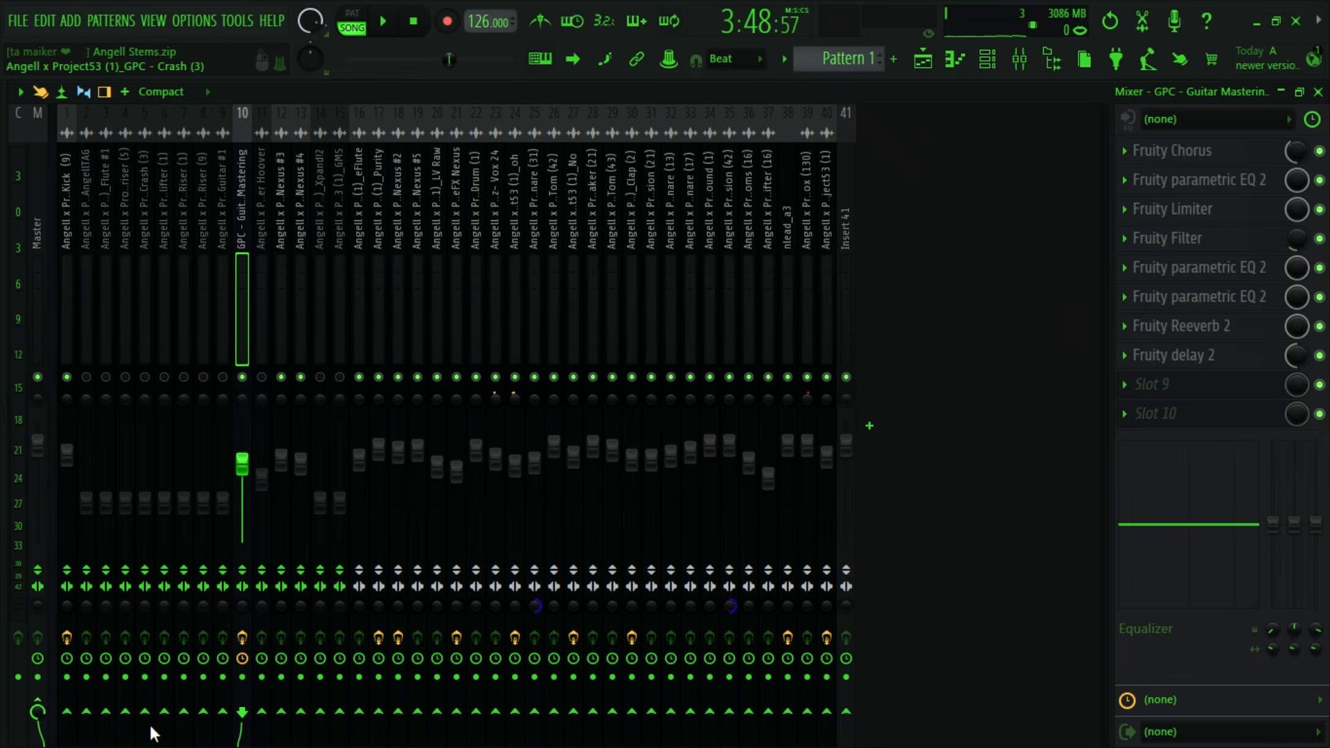
# - Raise the insert 10 guitar track's volume to about 92% while the time selection plays
pyautogui.click(408, 23)
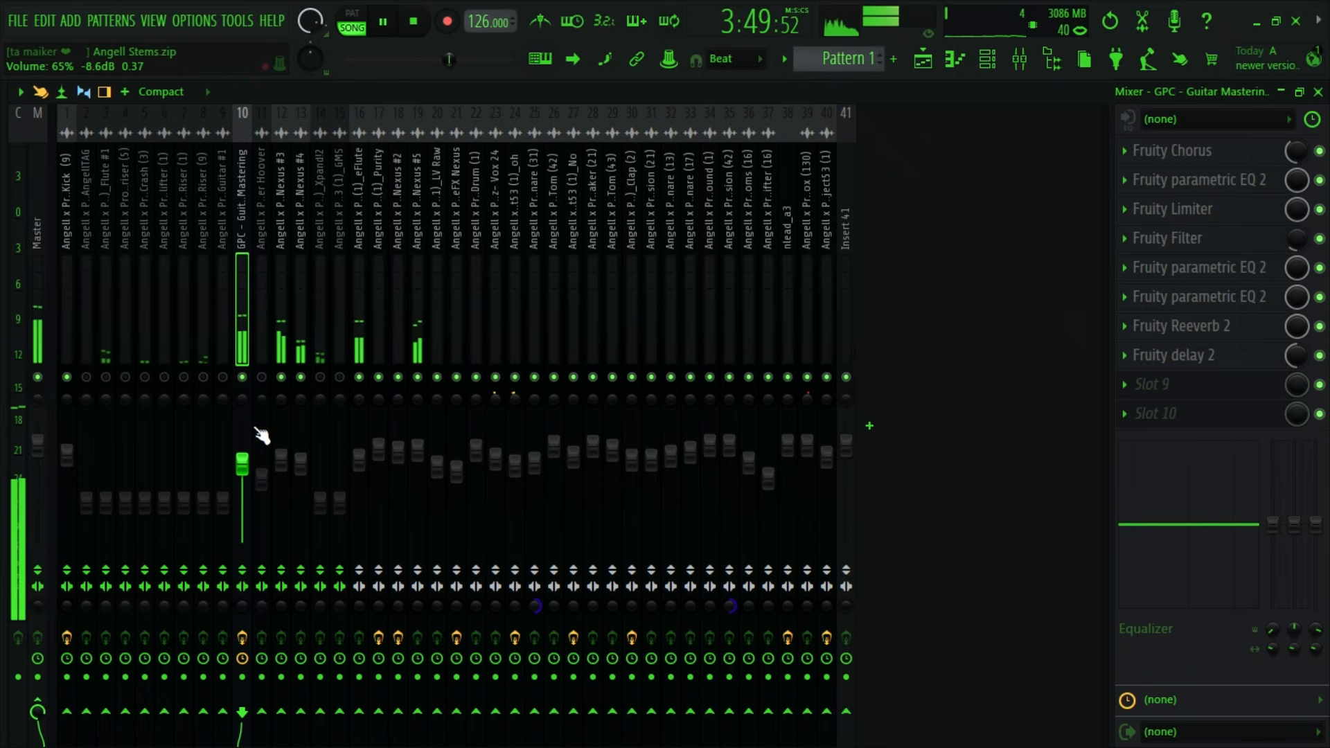
pyautogui.moveTo(241, 463); pyautogui.dragTo(242, 455)
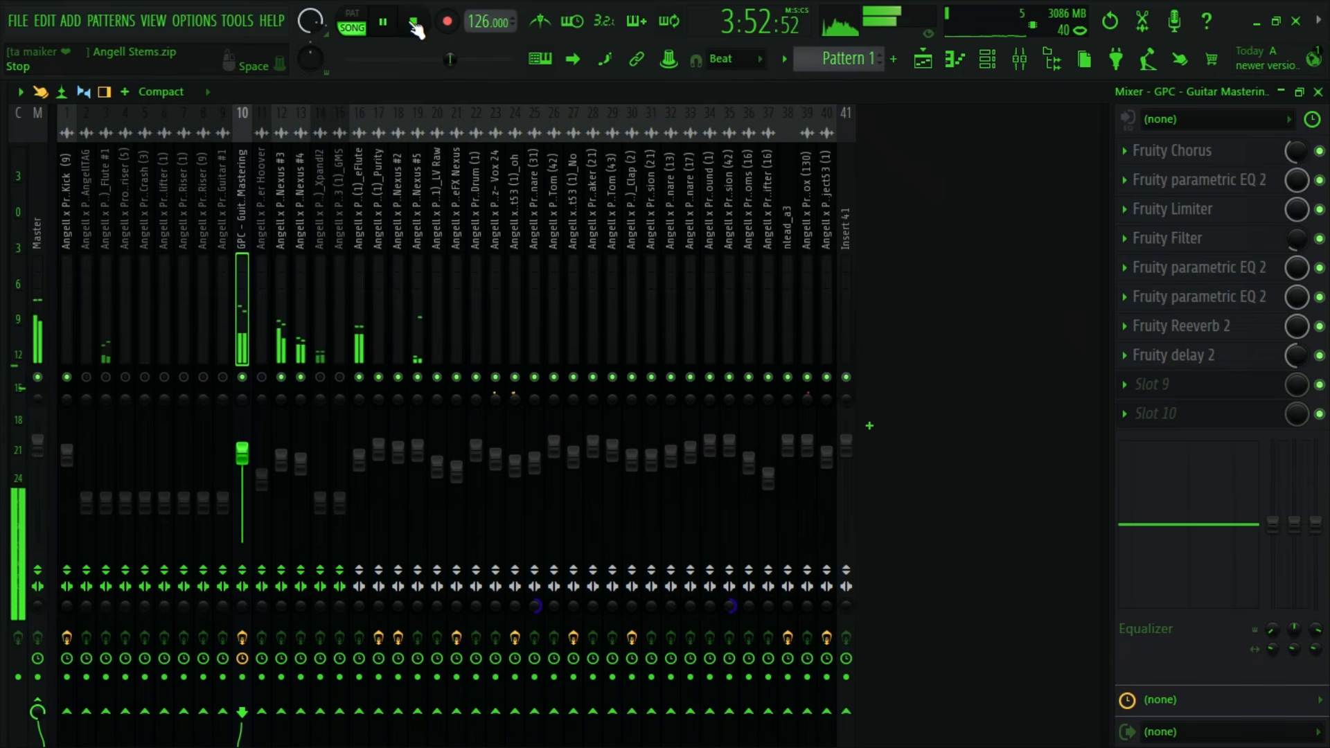
pyautogui.press('space')
# - Load the GPC - Guitar Mastering #5 mixer state onto insert 10
pyautogui.rightClick(248, 312)
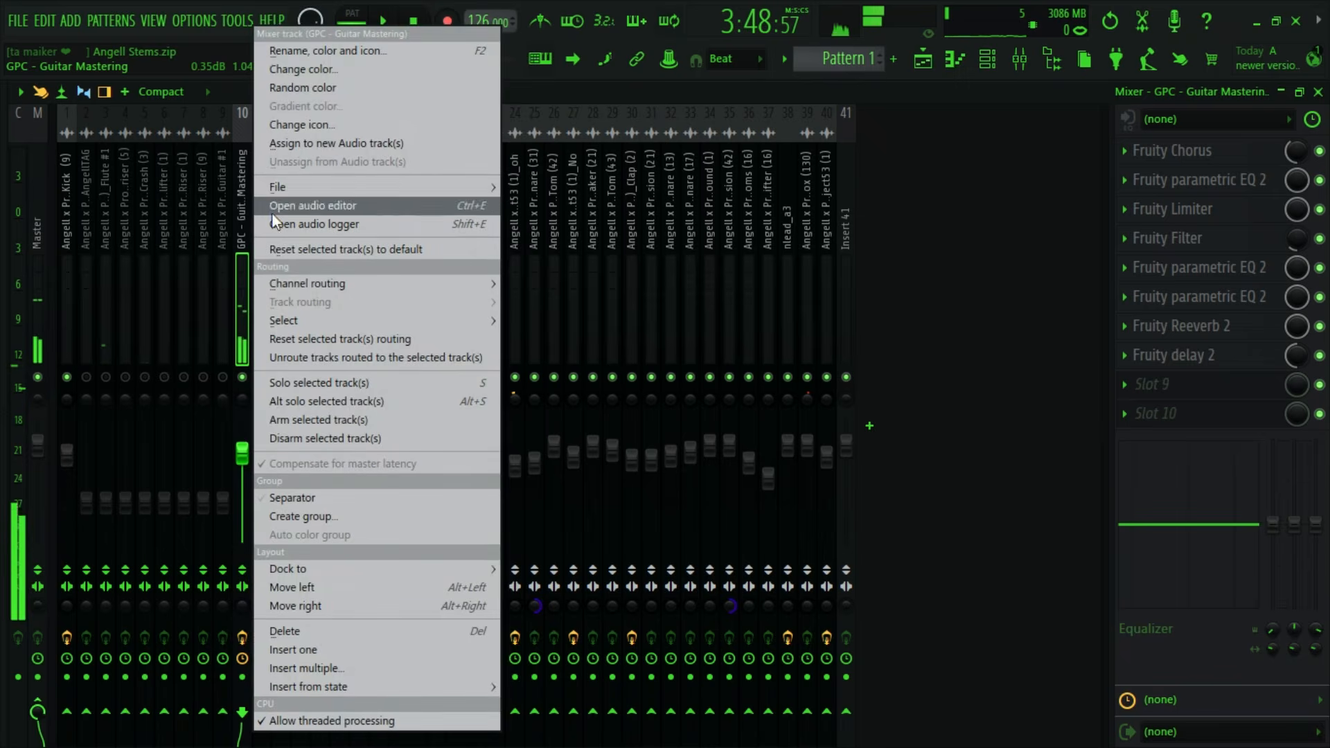
pyautogui.moveTo(293, 187)
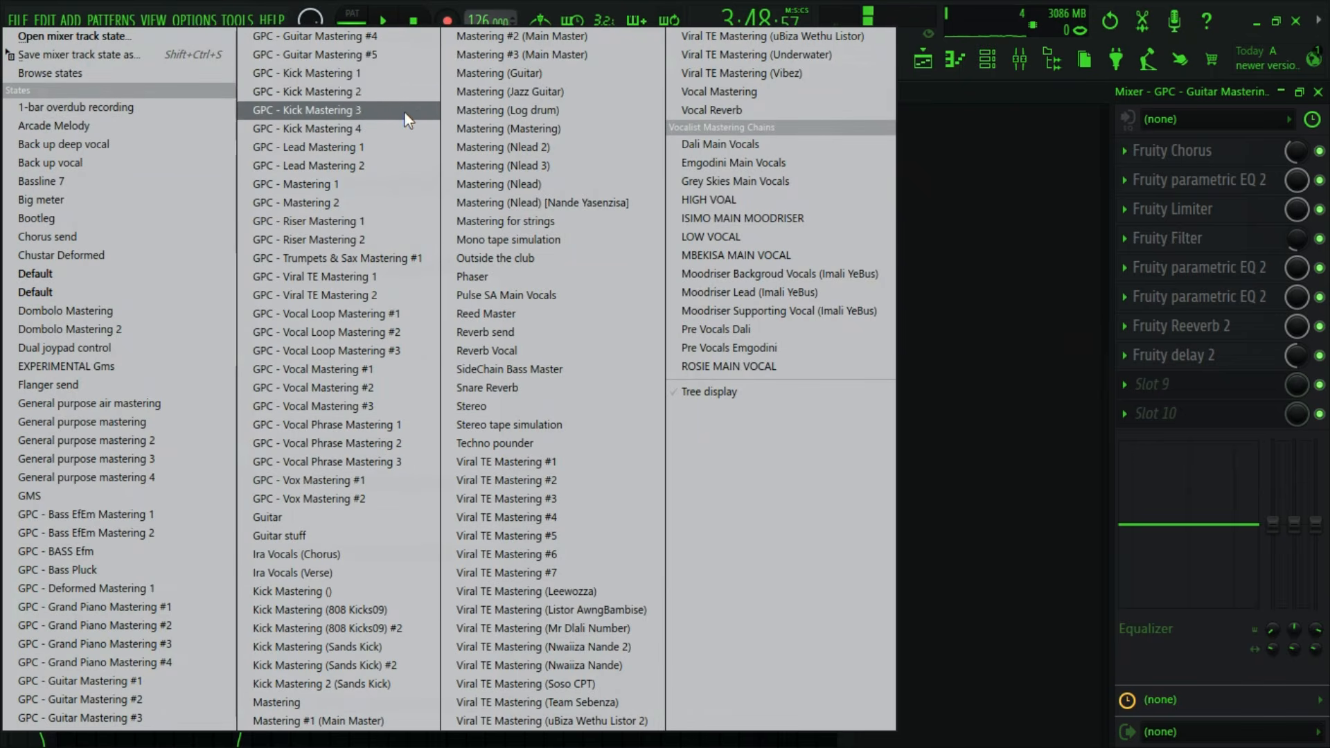
pyautogui.click(358, 56)
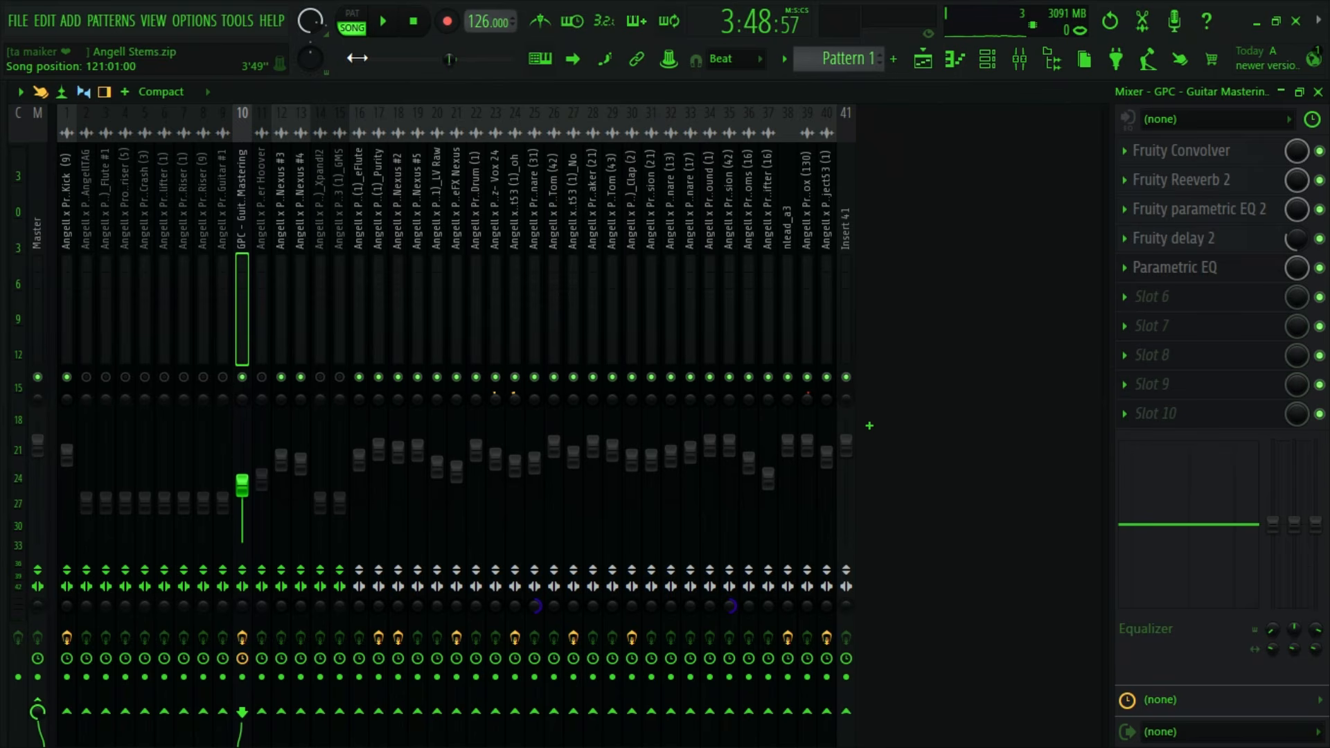
# - Raise insert 10's volume to about 85% during playback and disable Fruity delay 2 with its mix level at 22%
pyautogui.press('space')
pyautogui.moveTo(244, 485)
pyautogui.mouseDown()
pyautogui.moveTo(244, 445)
pyautogui.moveTo(242, 459)
pyautogui.mouseUp()
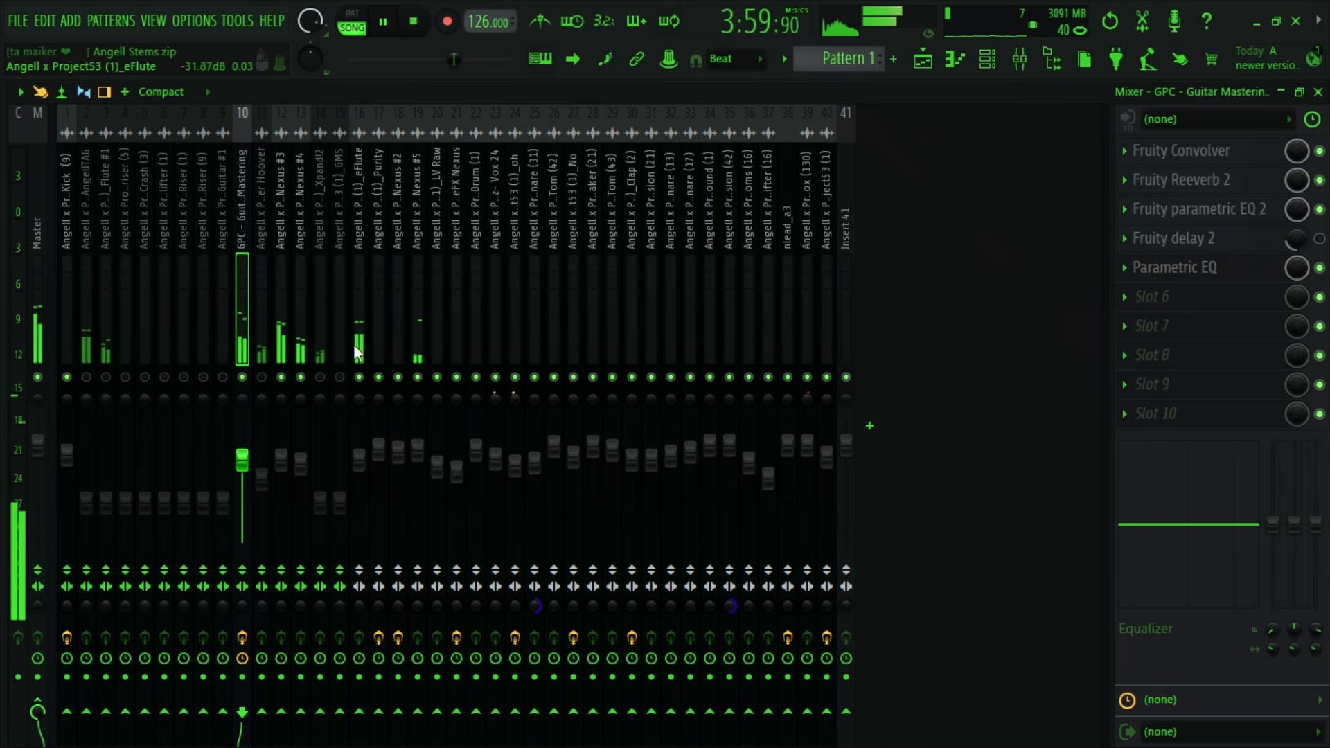
pyautogui.press('space')
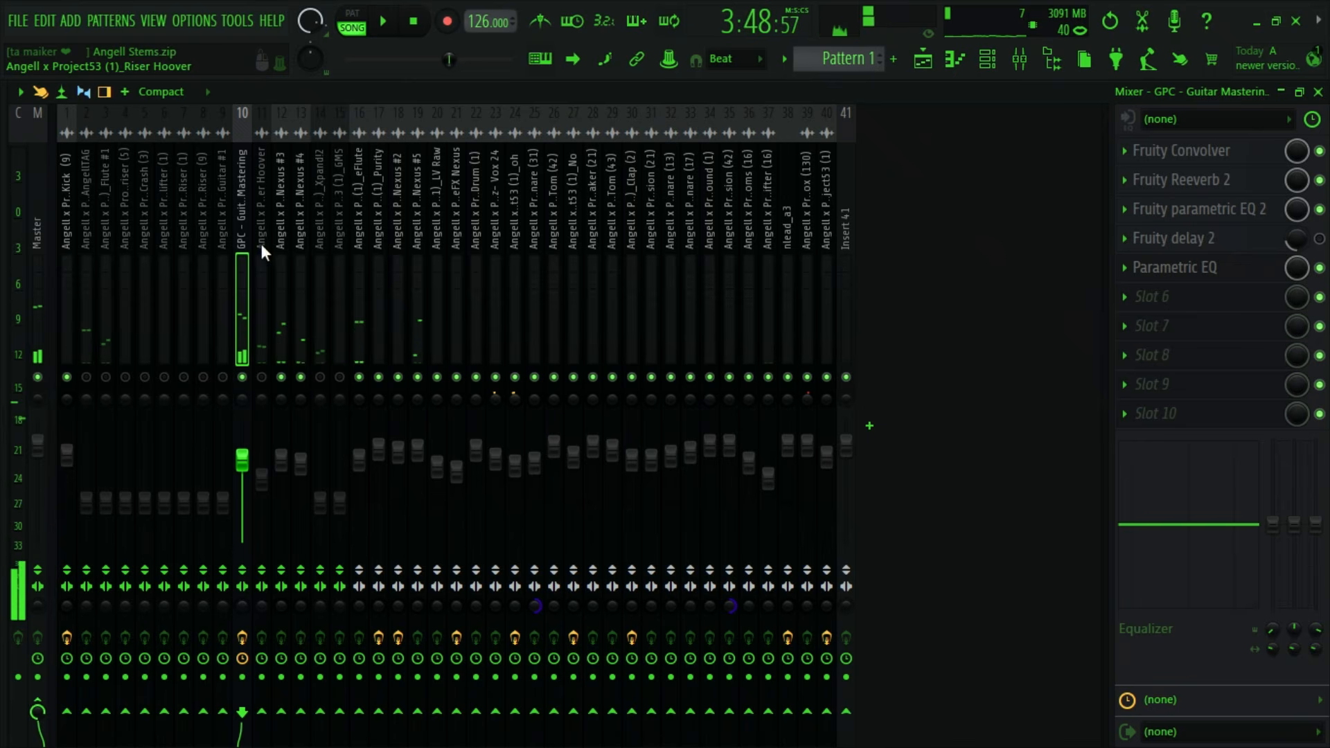
# - Apply the Dark Slate Gray color to the insert 10 guitar track
pyautogui.rightClick(251, 242)
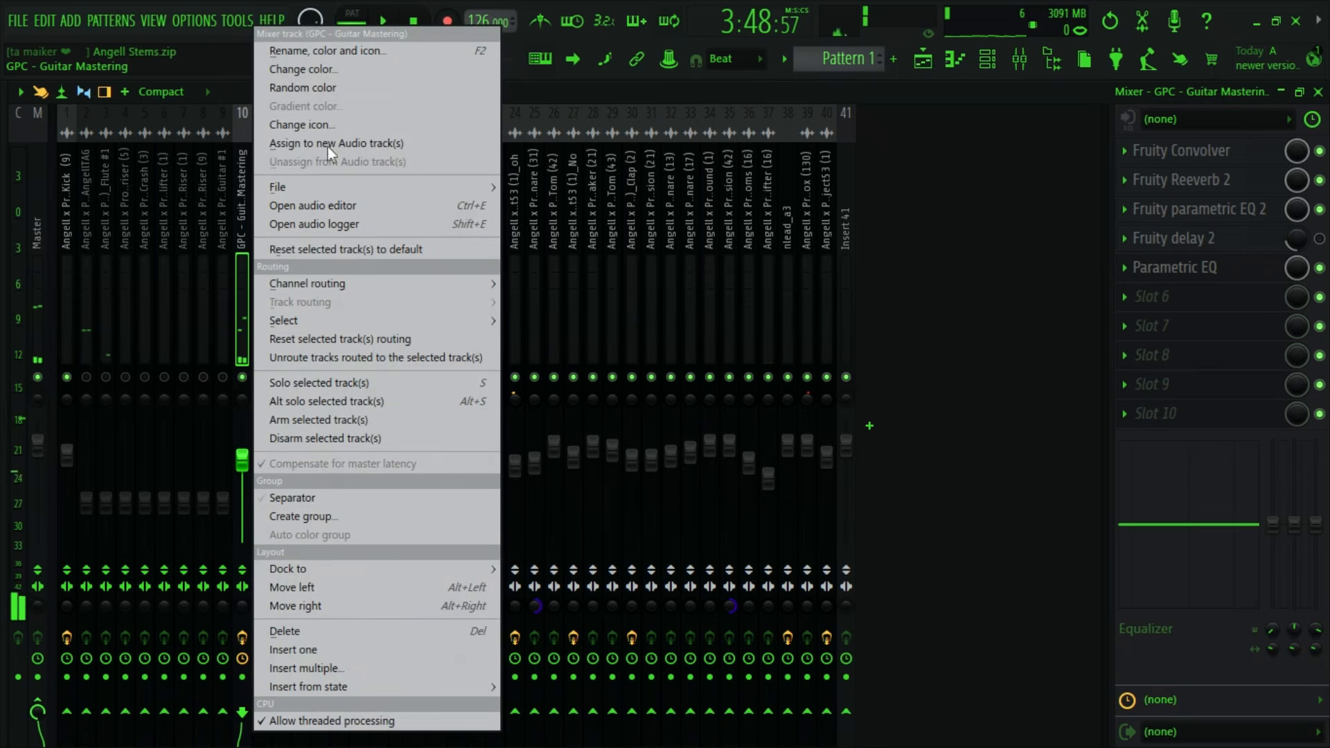
pyautogui.click(385, 69)
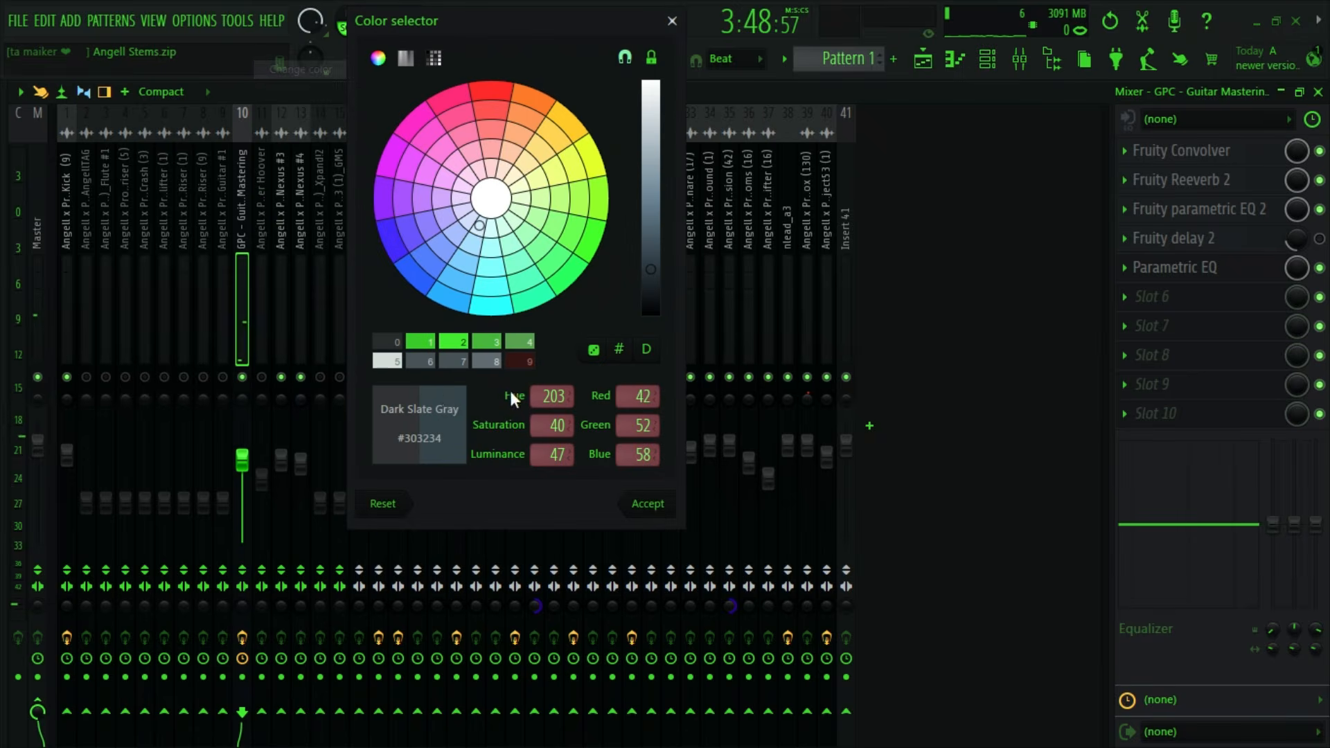
pyautogui.click(645, 504)
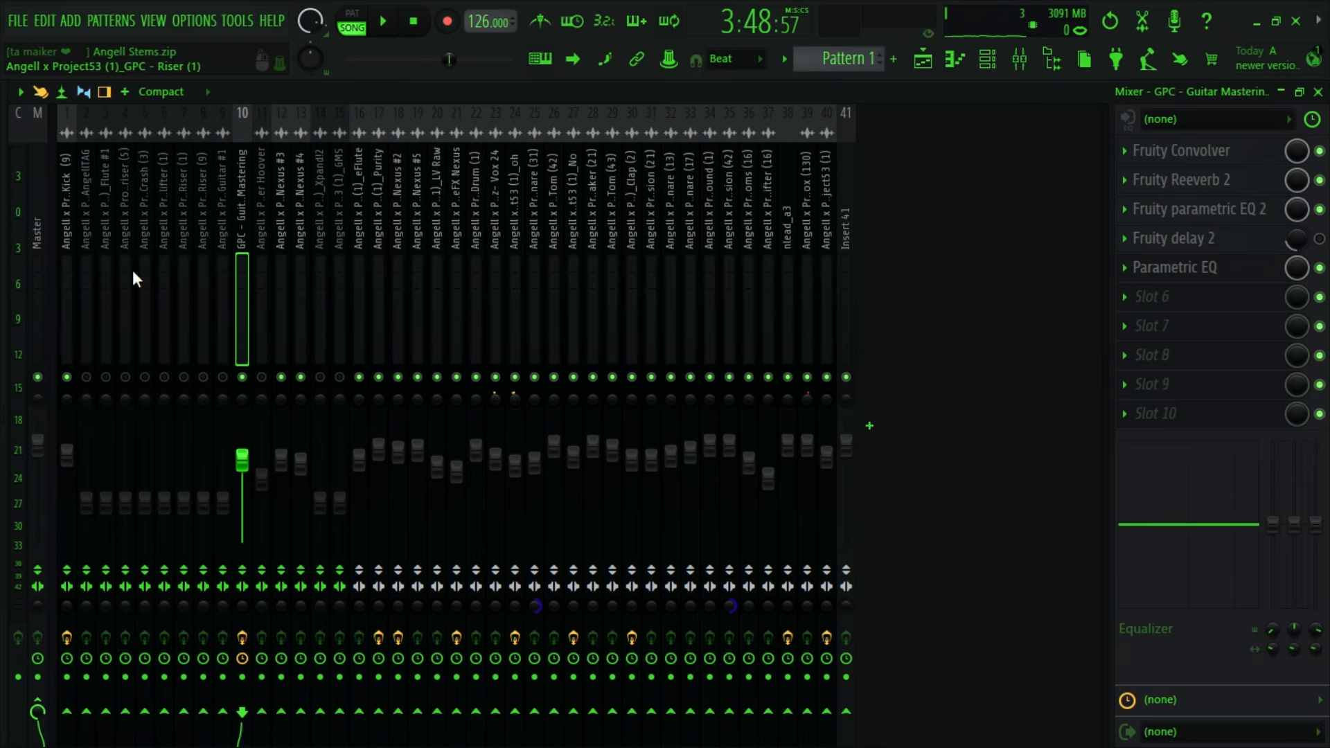
pyautogui.press('F5')
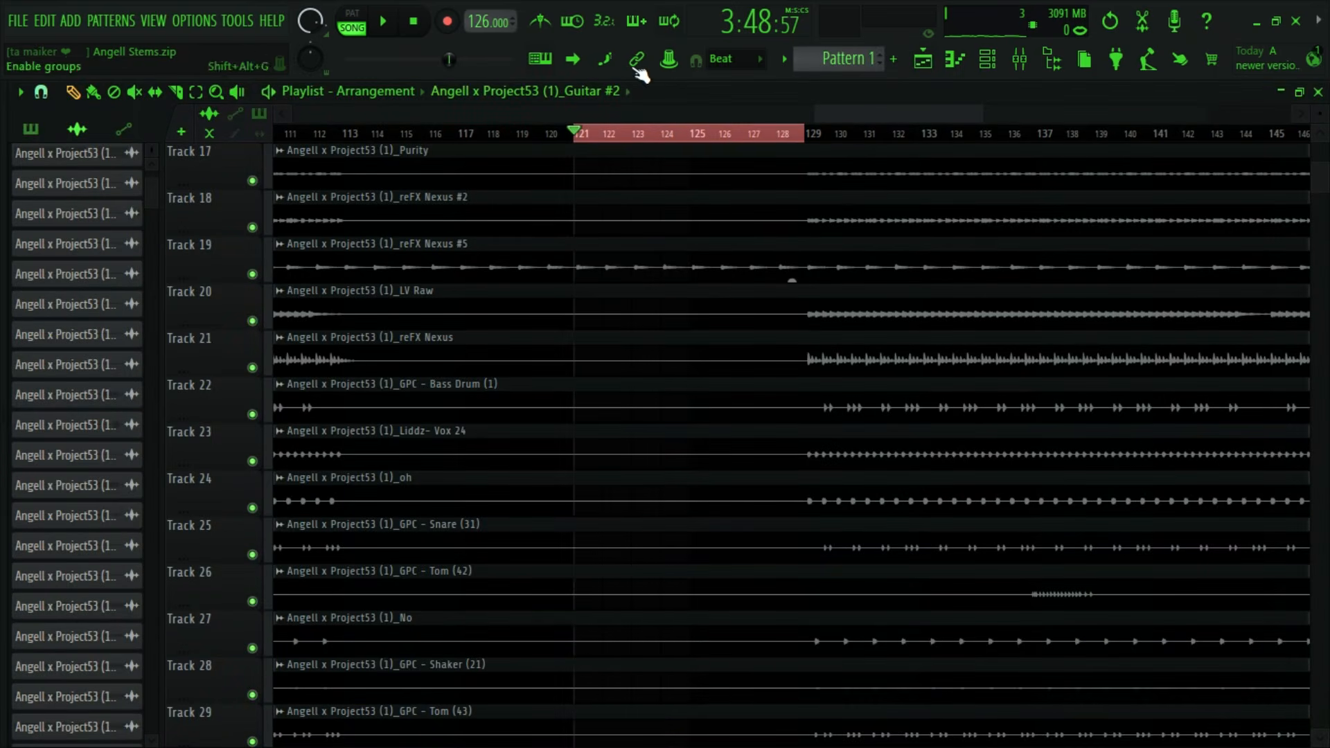
pyautogui.scroll(3, 734, 128)
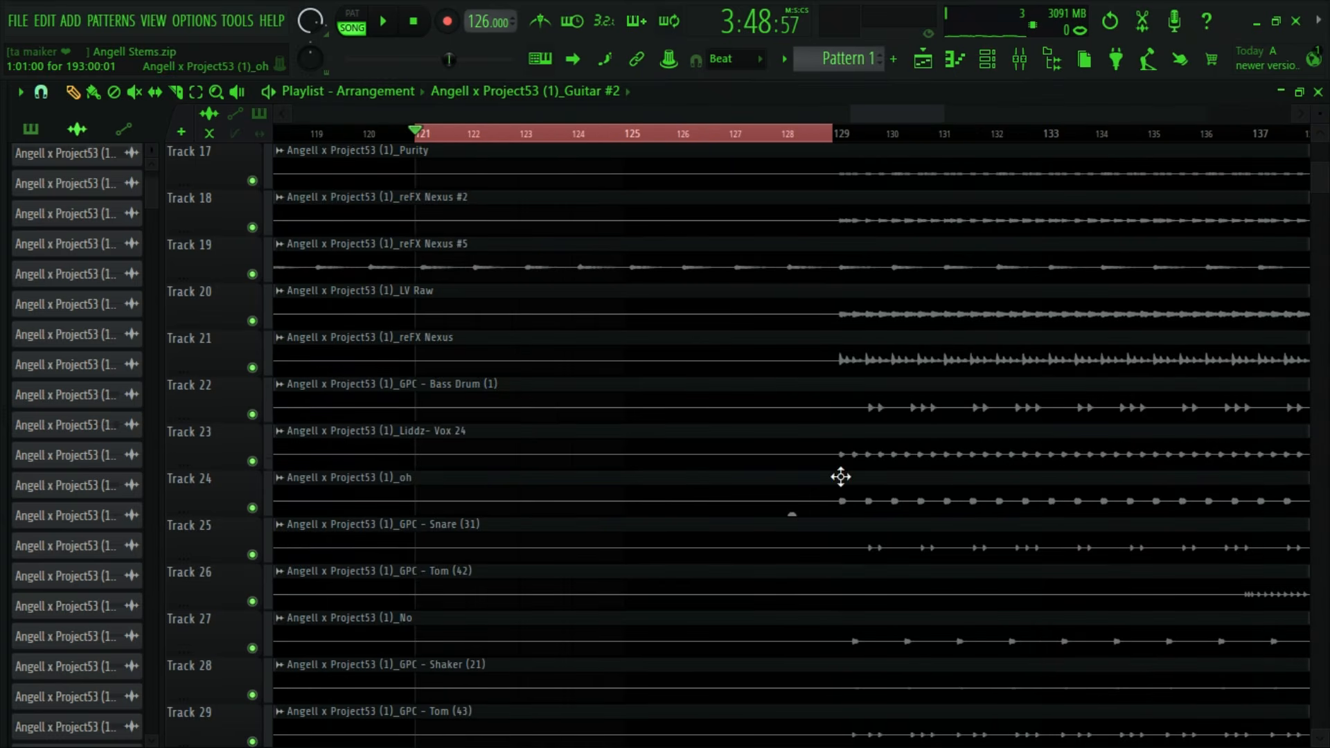
pyautogui.scroll(8, 840, 475)
pyautogui.scroll(-2, 477, 296)
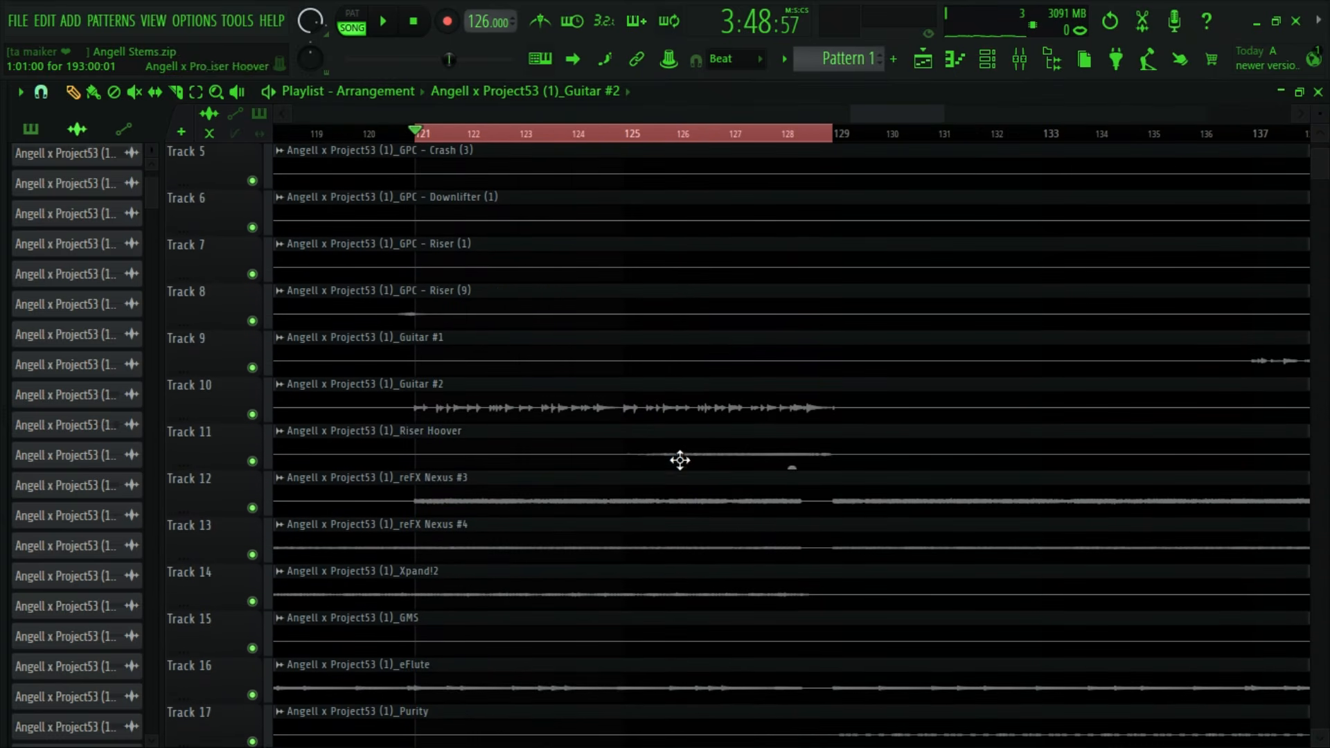
pyautogui.scroll(-1, 601, 125)
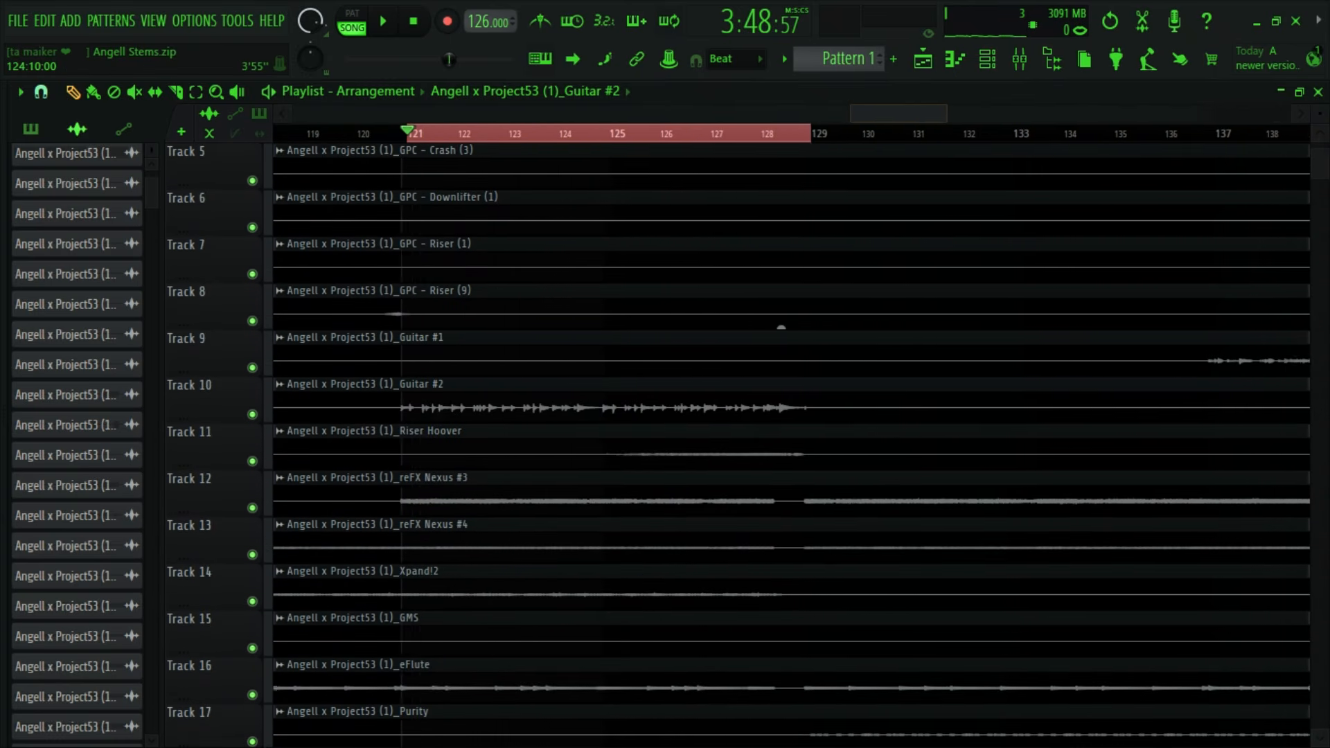
pyautogui.click(1022, 61)
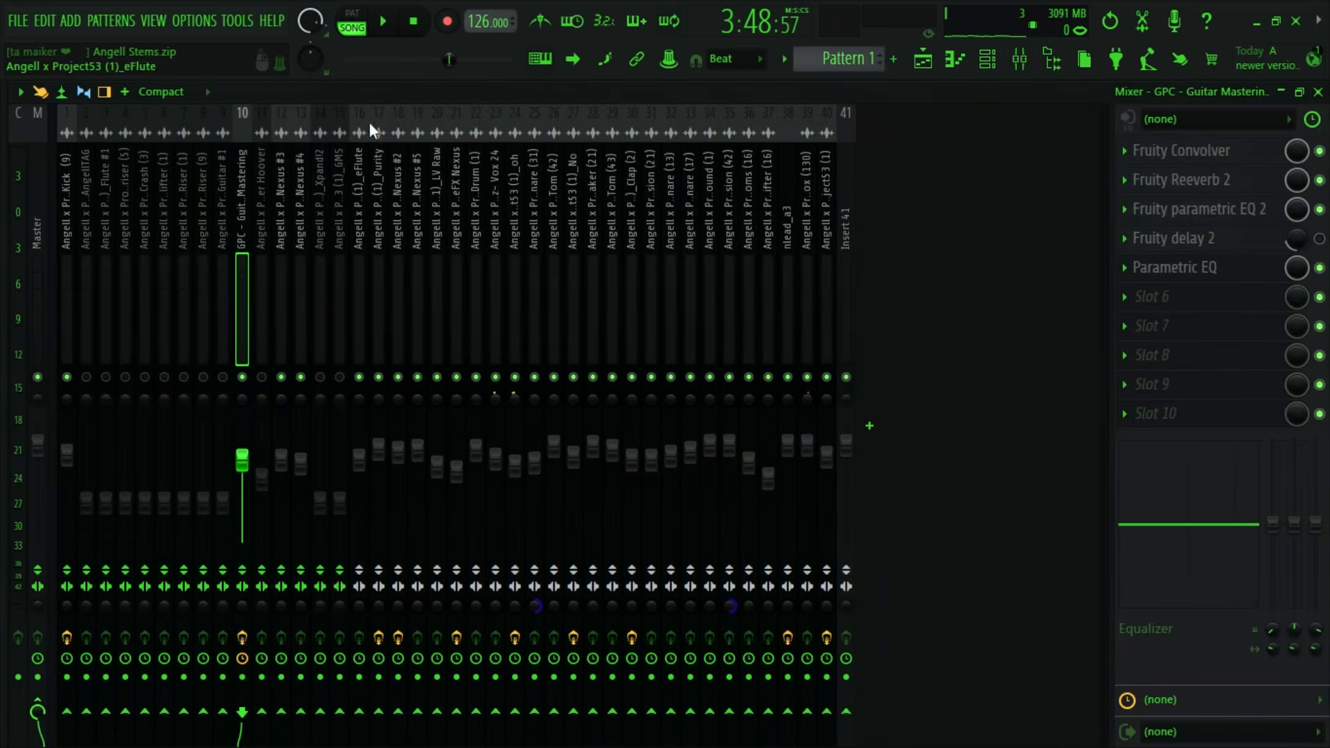
# - Re-enable Fruity delay 2 on insert 10 and lower its mix level to about 18%, fine-tuning it during playback
pyautogui.click(383, 21)
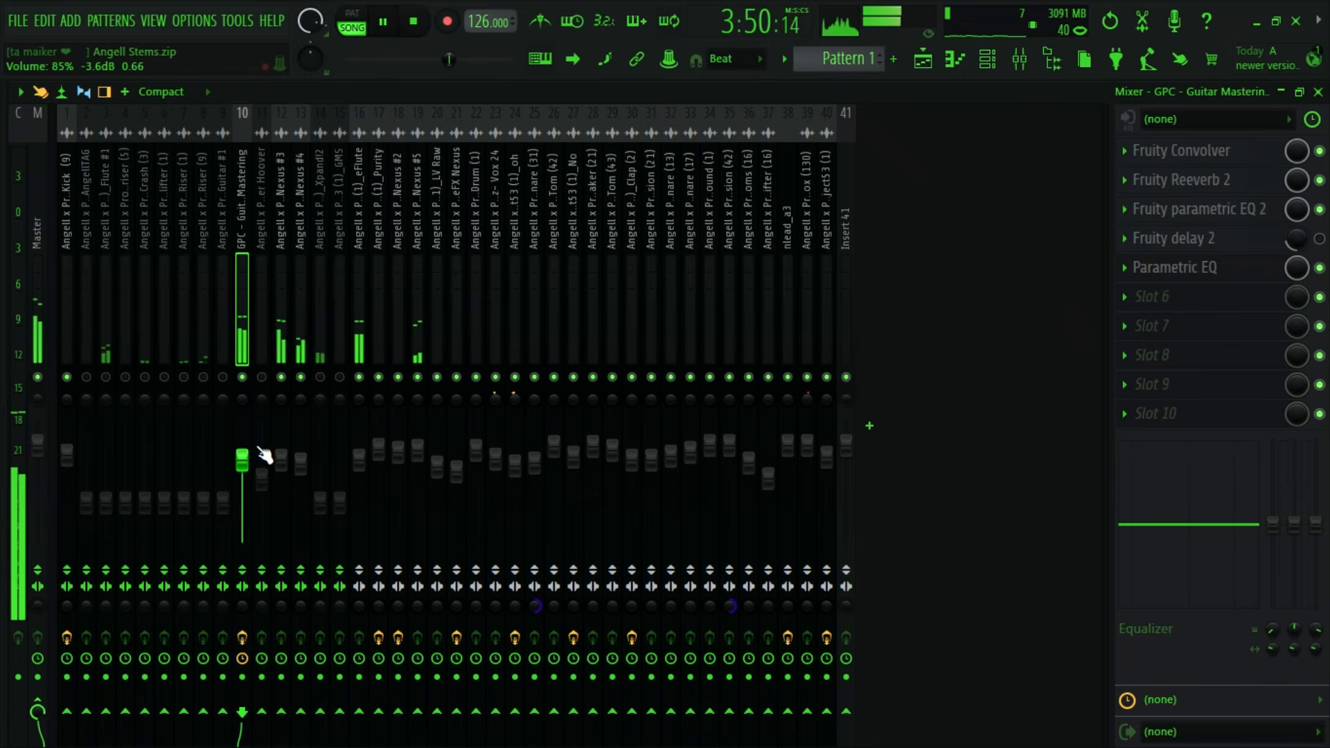
pyautogui.click(1319, 238)
pyautogui.moveTo(1297, 239); pyautogui.dragTo(1297, 248)
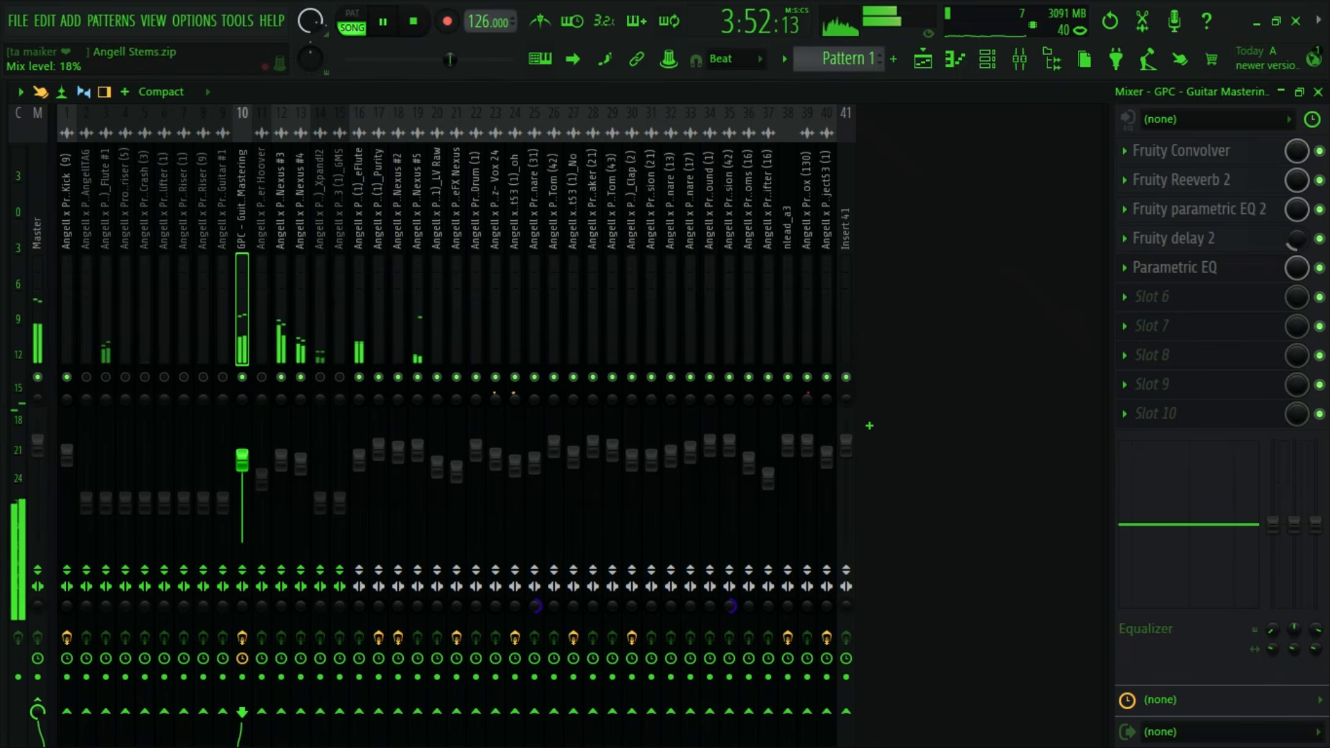
pyautogui.click(1220, 240)
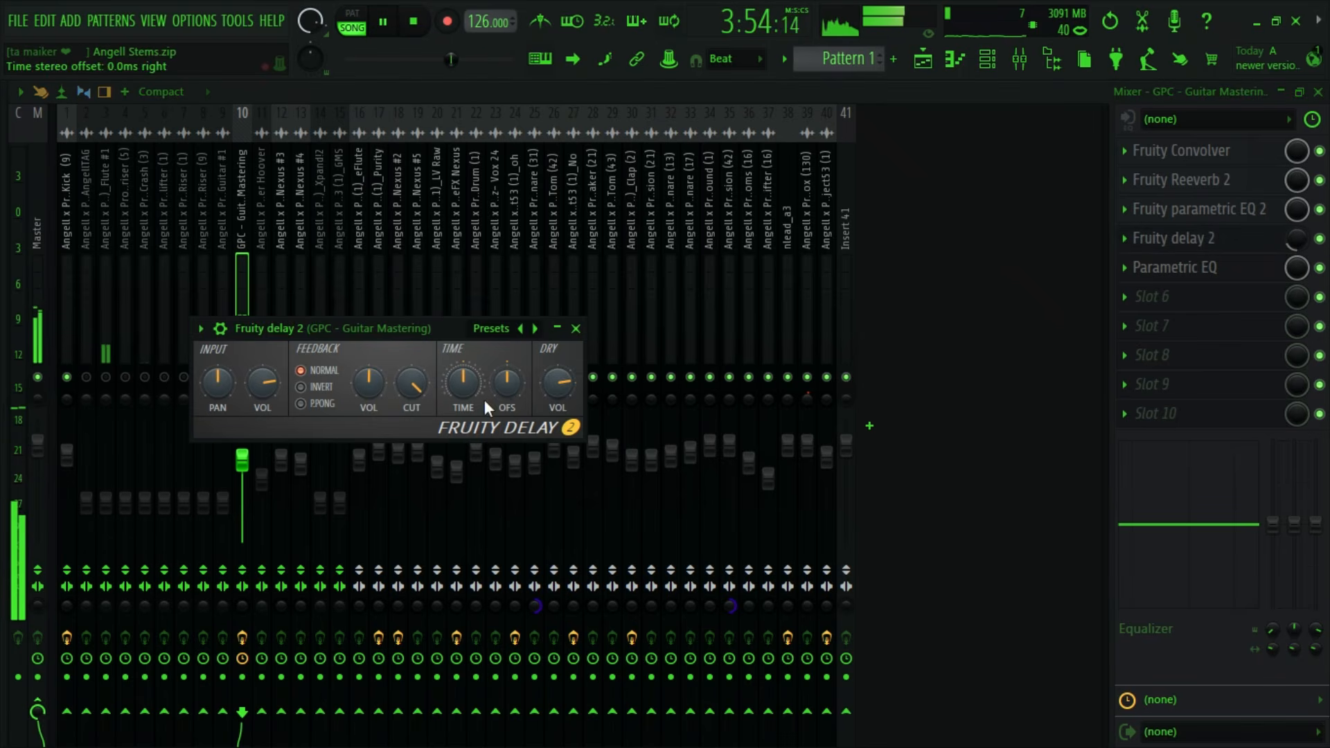
pyautogui.click(575, 329)
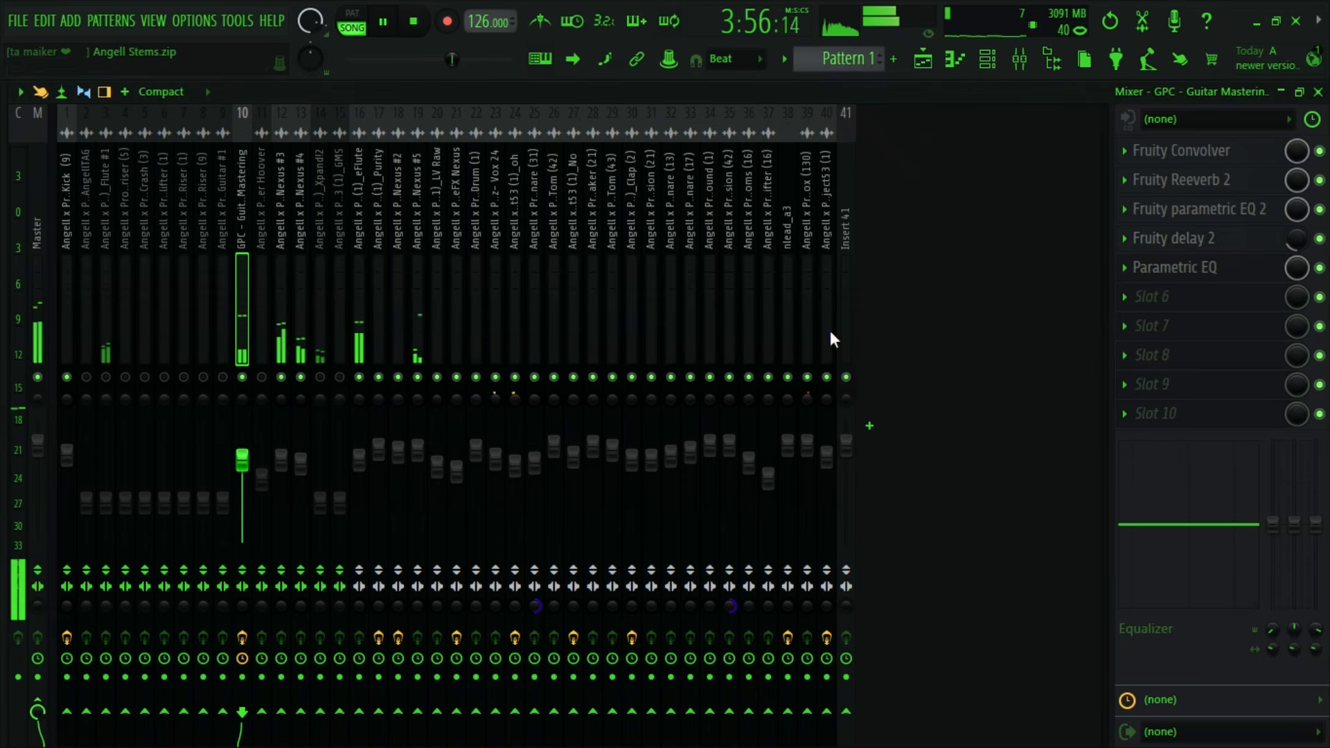
pyautogui.moveTo(1298, 238); pyautogui.dragTo(1297, 240)
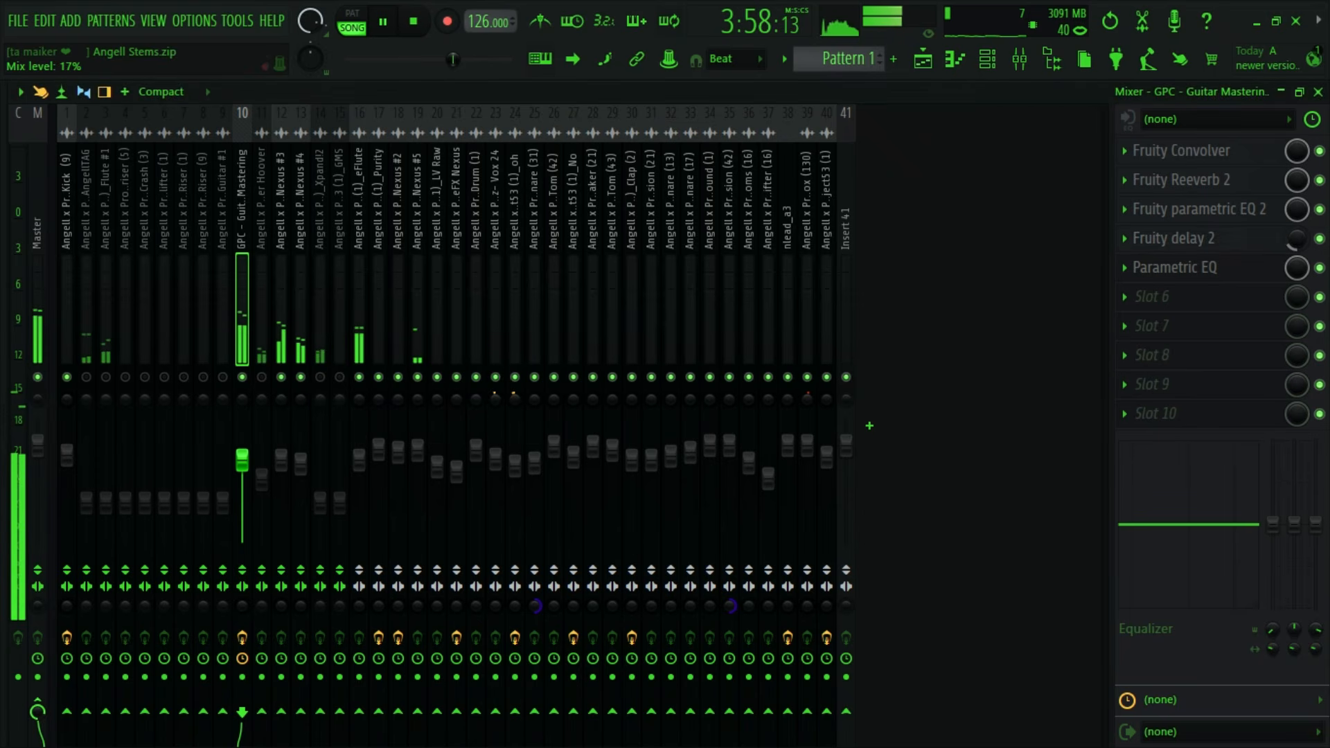
pyautogui.click(416, 26)
# - Add Kickstart 2 to slot 6 of insert 10 and set its mix to 54% during playback
pyautogui.click(1144, 303)
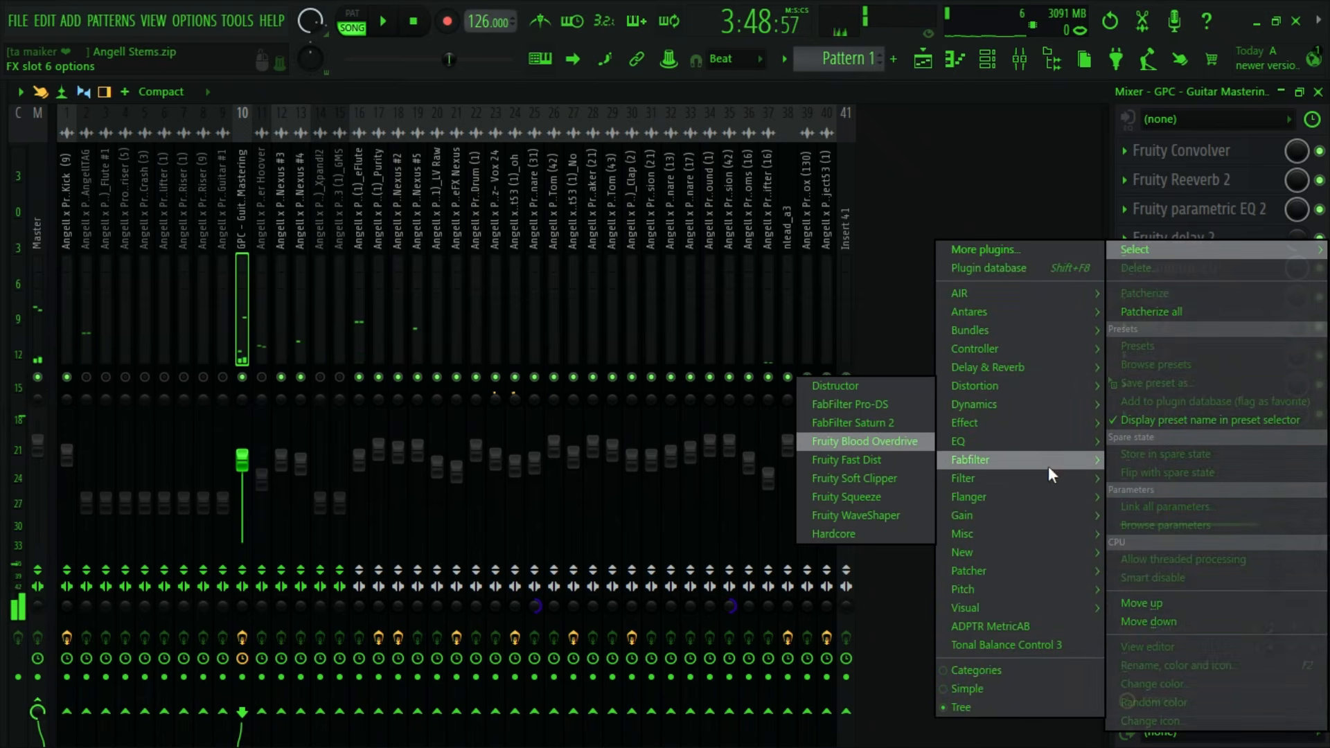
pyautogui.moveTo(1009, 485)
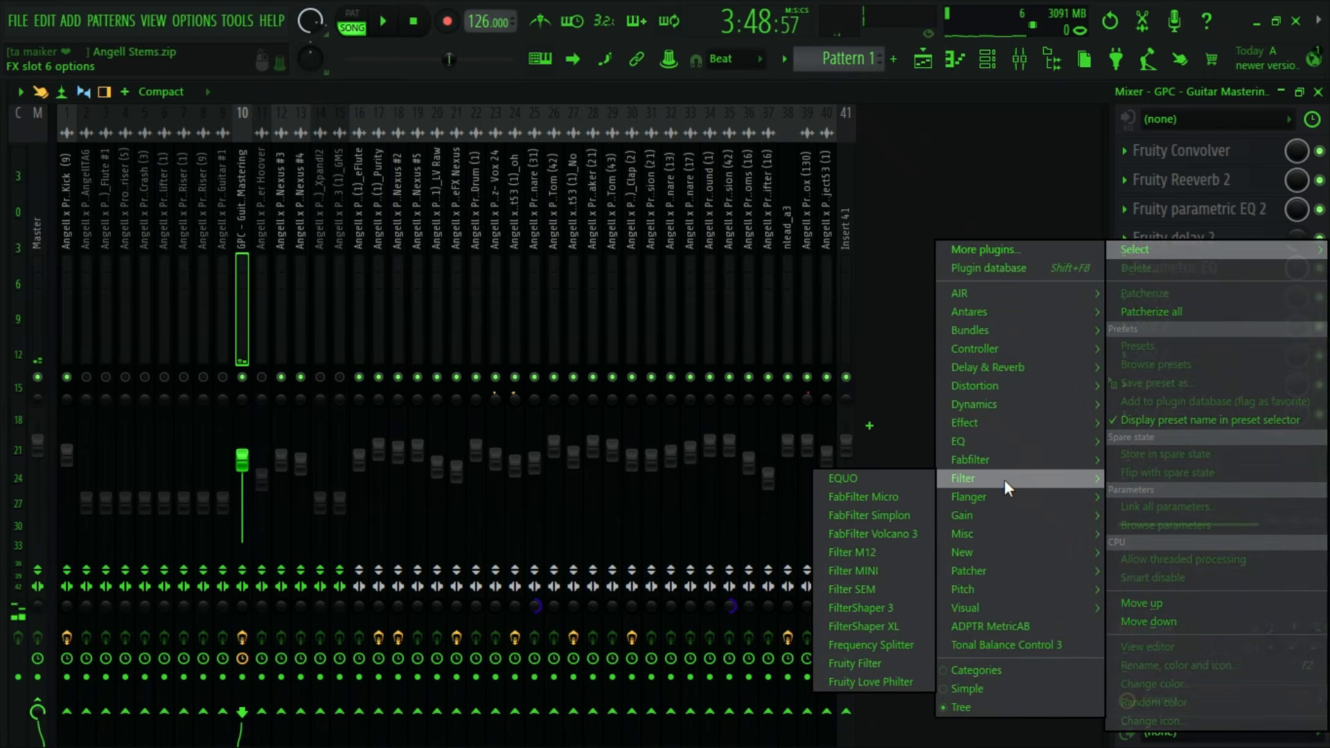
pyautogui.moveTo(970, 541)
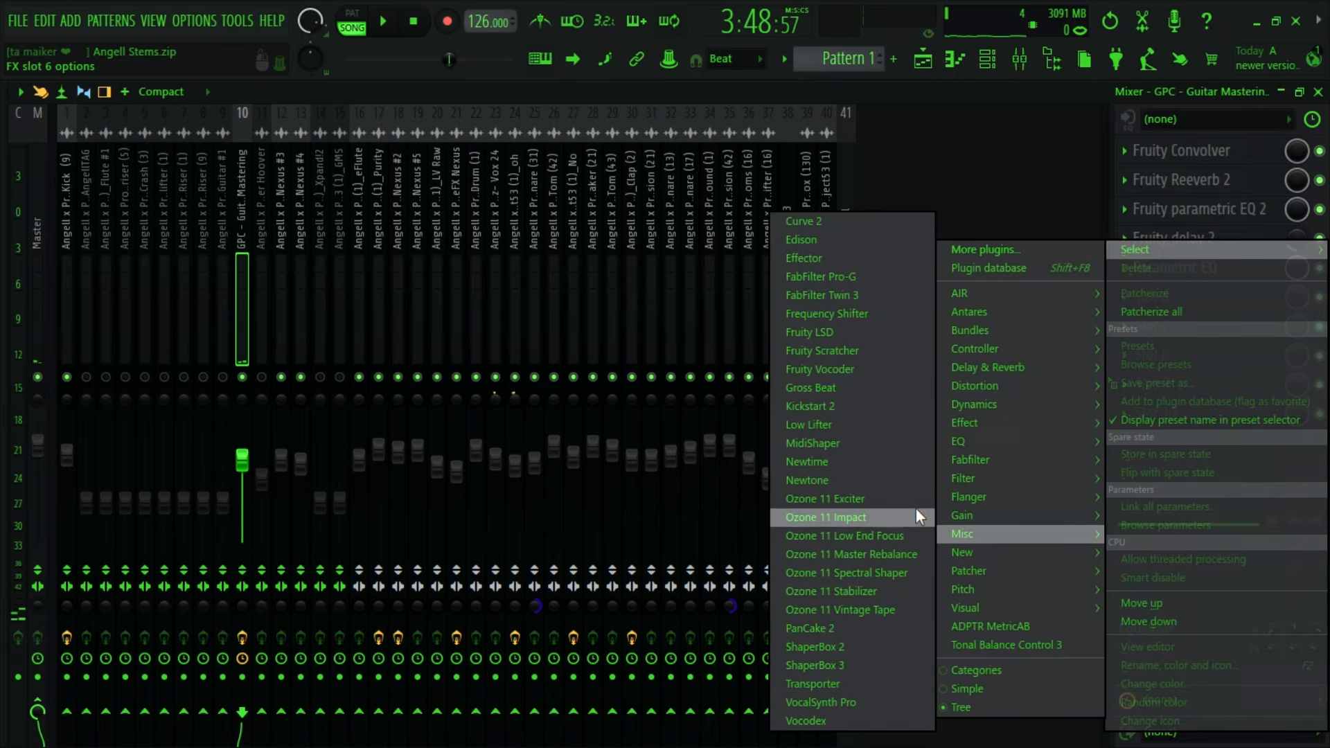
pyautogui.click(875, 410)
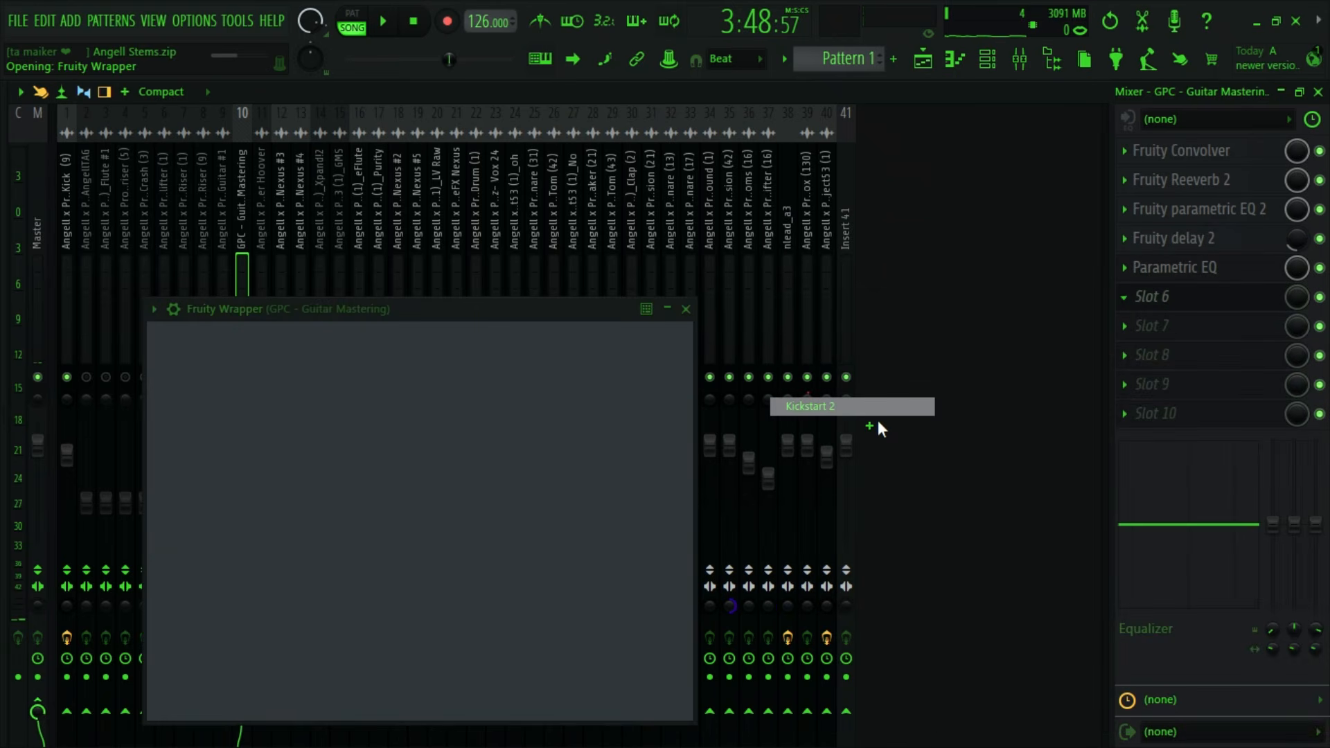
pyautogui.press('space')
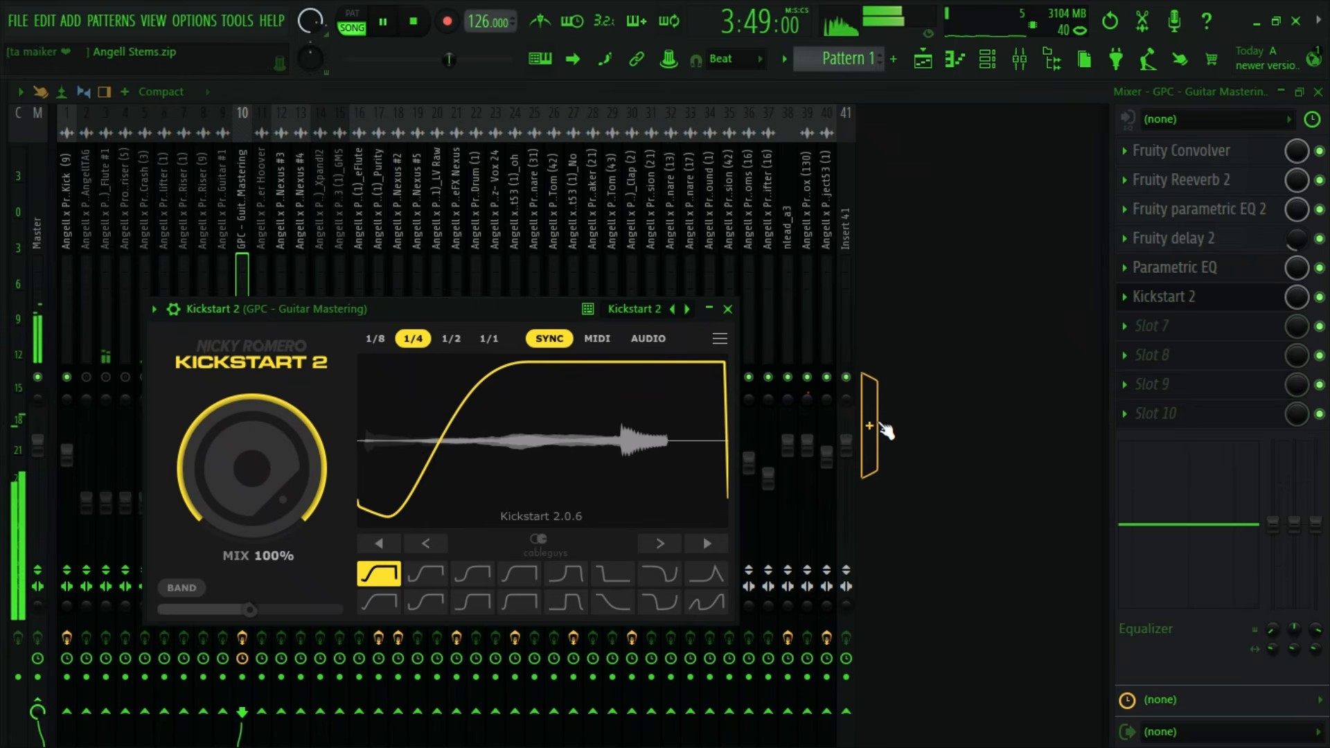
pyautogui.moveTo(251, 468); pyautogui.dragTo(251, 499)
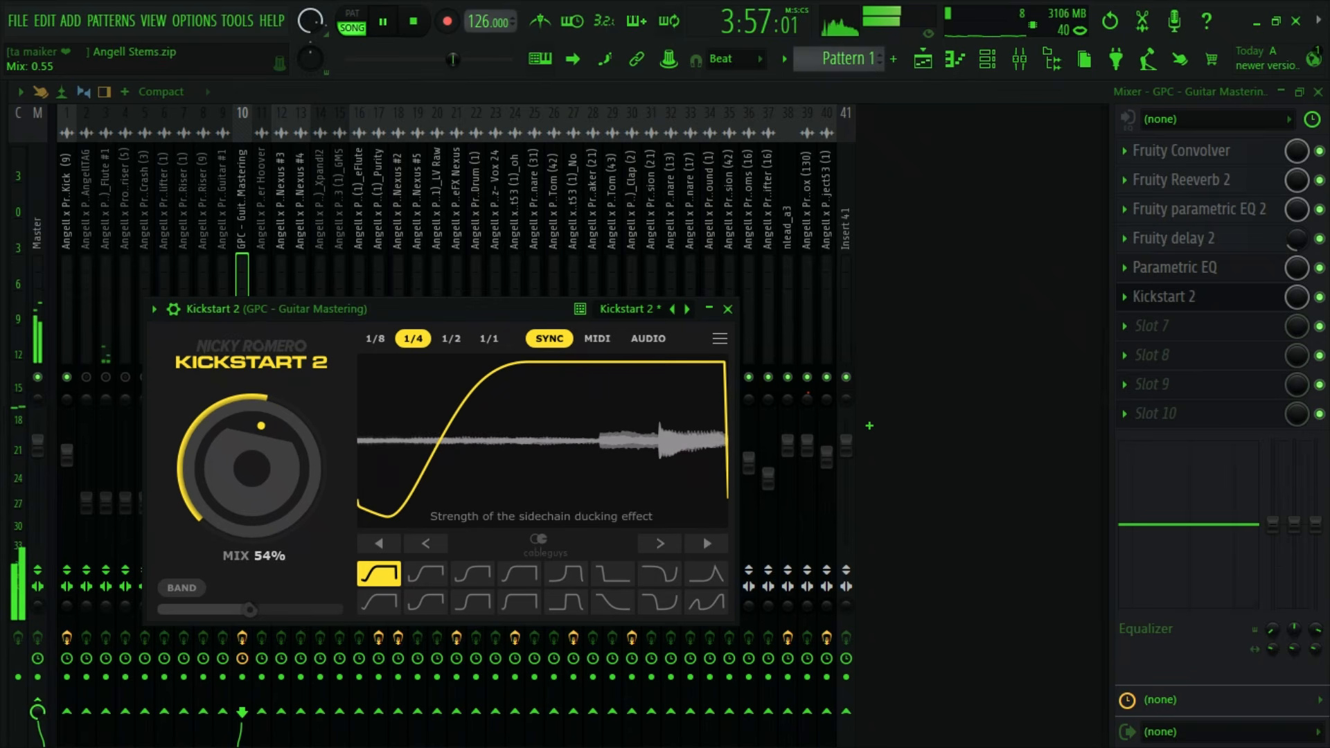
pyautogui.click(415, 23)
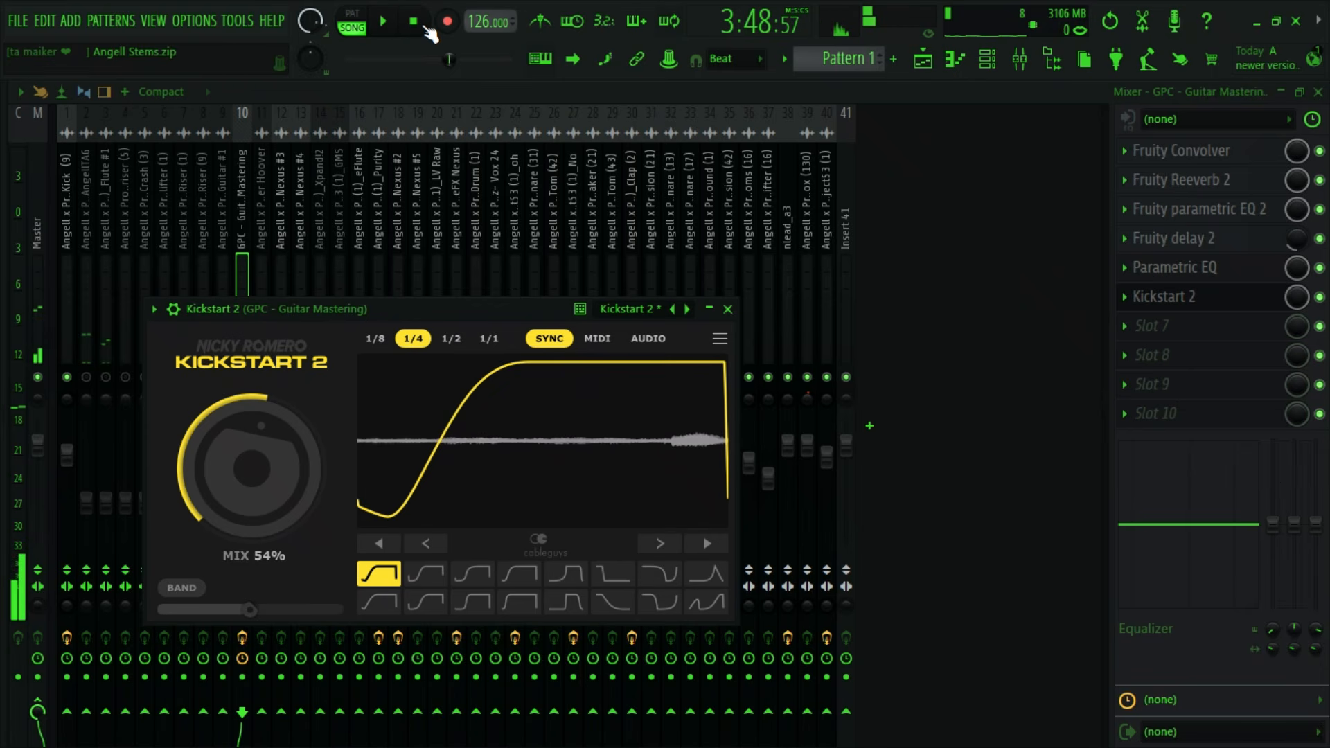
# - Set the playlist time selection to bars 129 to 161, covering the Guitar #1 part
pyautogui.click(923, 61)
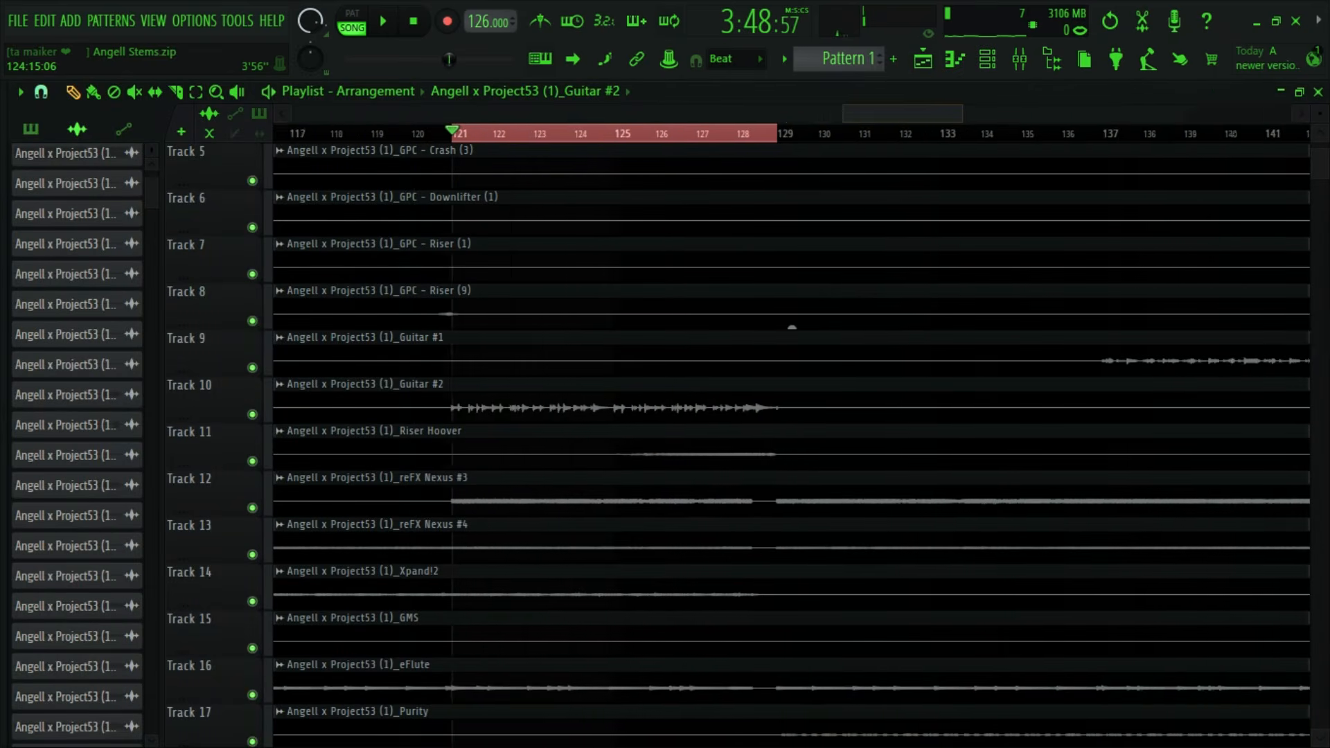
pyautogui.moveTo(880, 114); pyautogui.dragTo(914, 114)
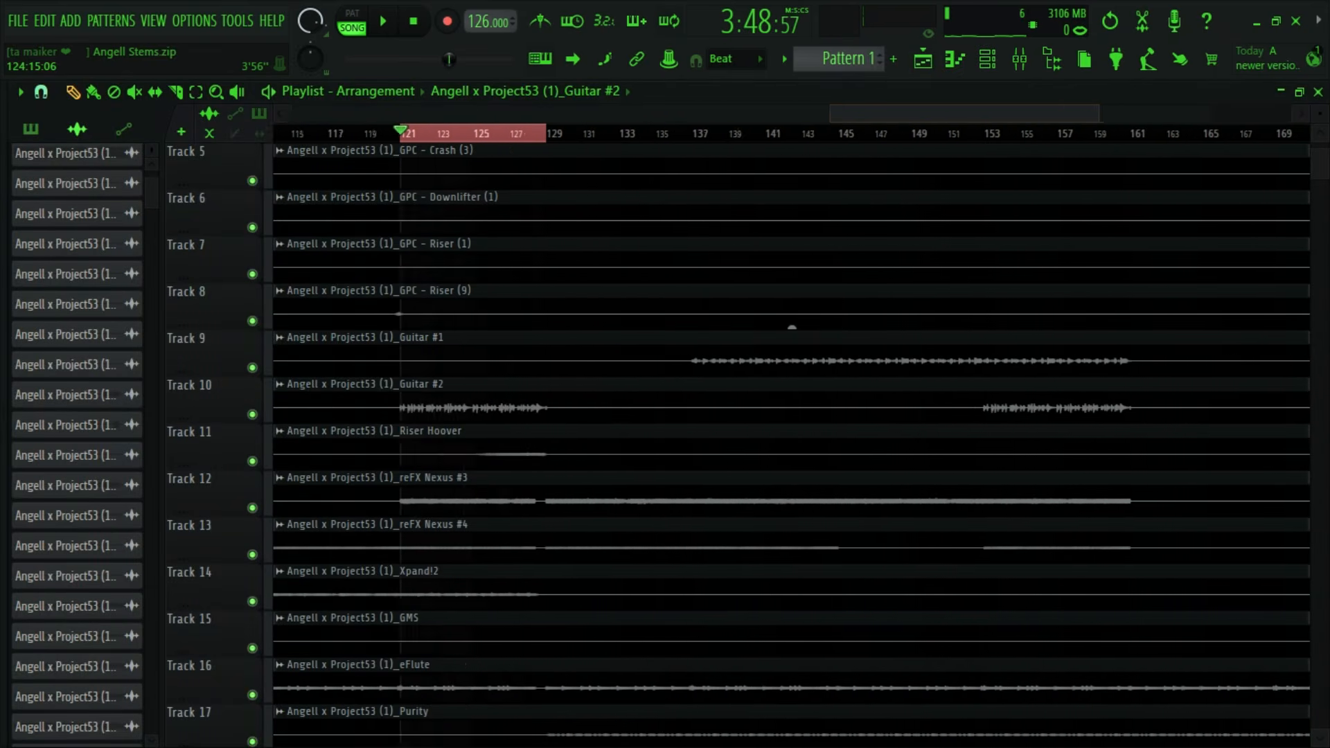
pyautogui.scroll(-2, 528, 408)
pyautogui.moveTo(529, 138); pyautogui.dragTo(971, 141)
pyautogui.scroll(2, 914, 142)
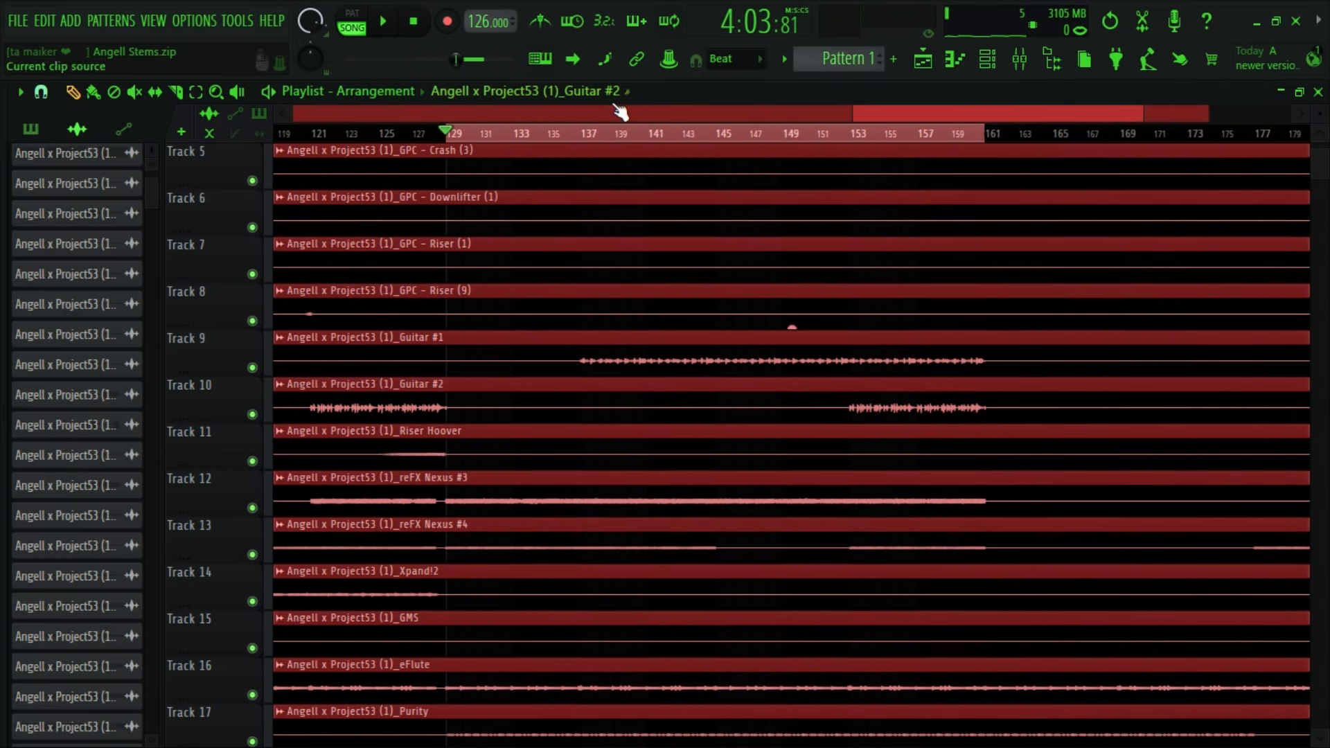
# - Play from about bar 137, unmute the insert 9 Guitar #1 track and raise its volume
pyautogui.click(378, 21)
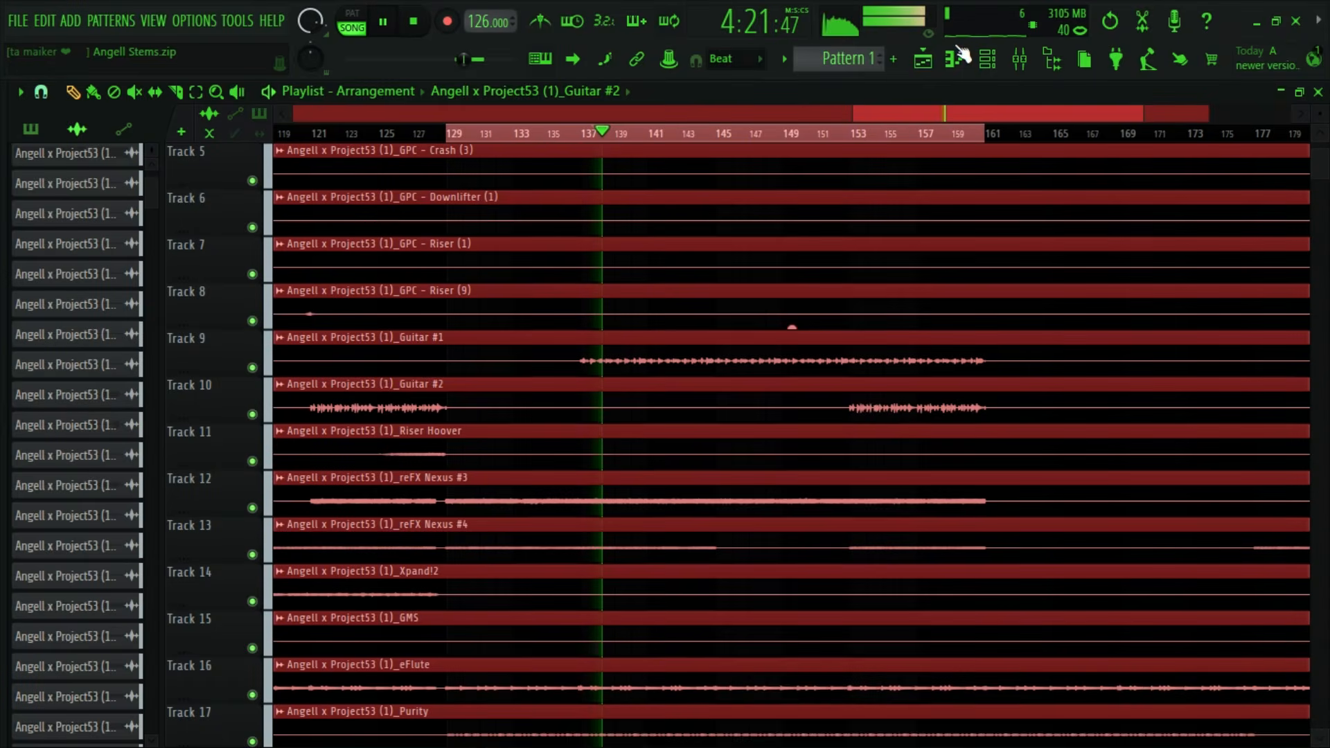
pyautogui.click(1020, 60)
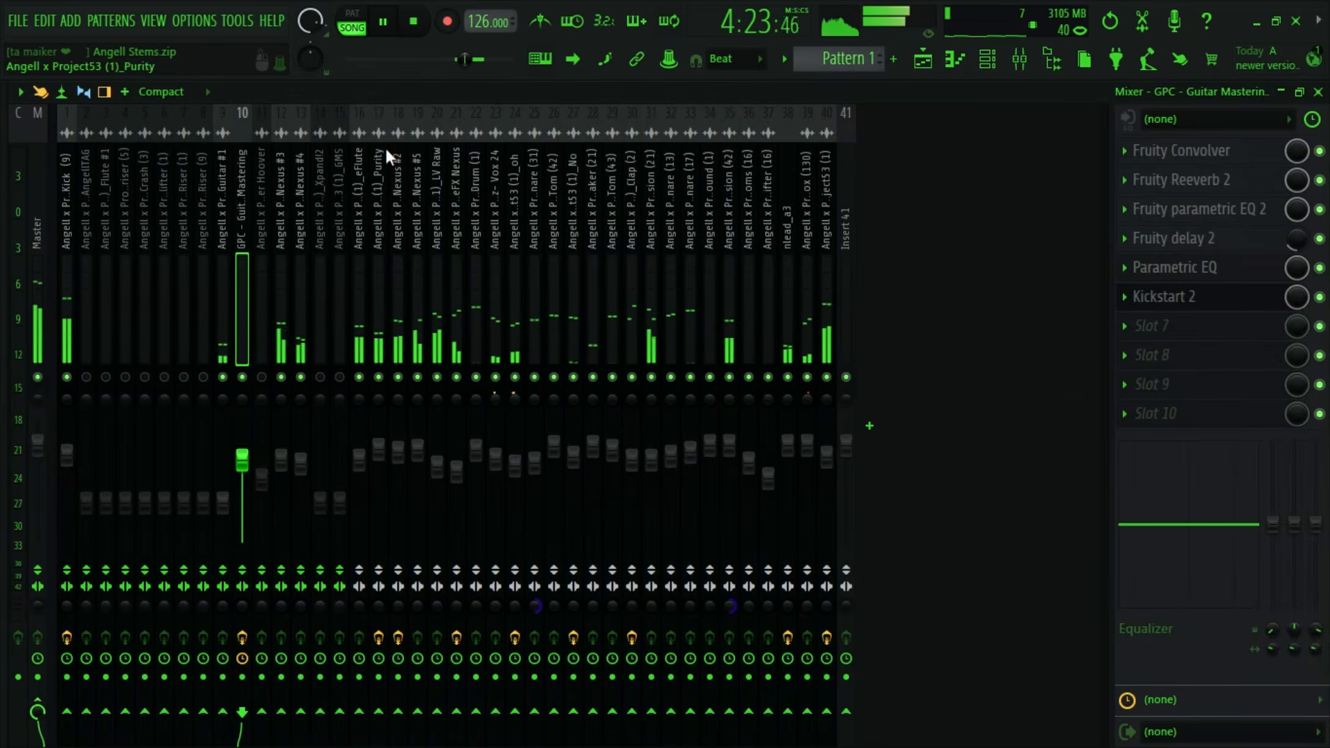
pyautogui.moveTo(223, 504); pyautogui.dragTo(222, 445)
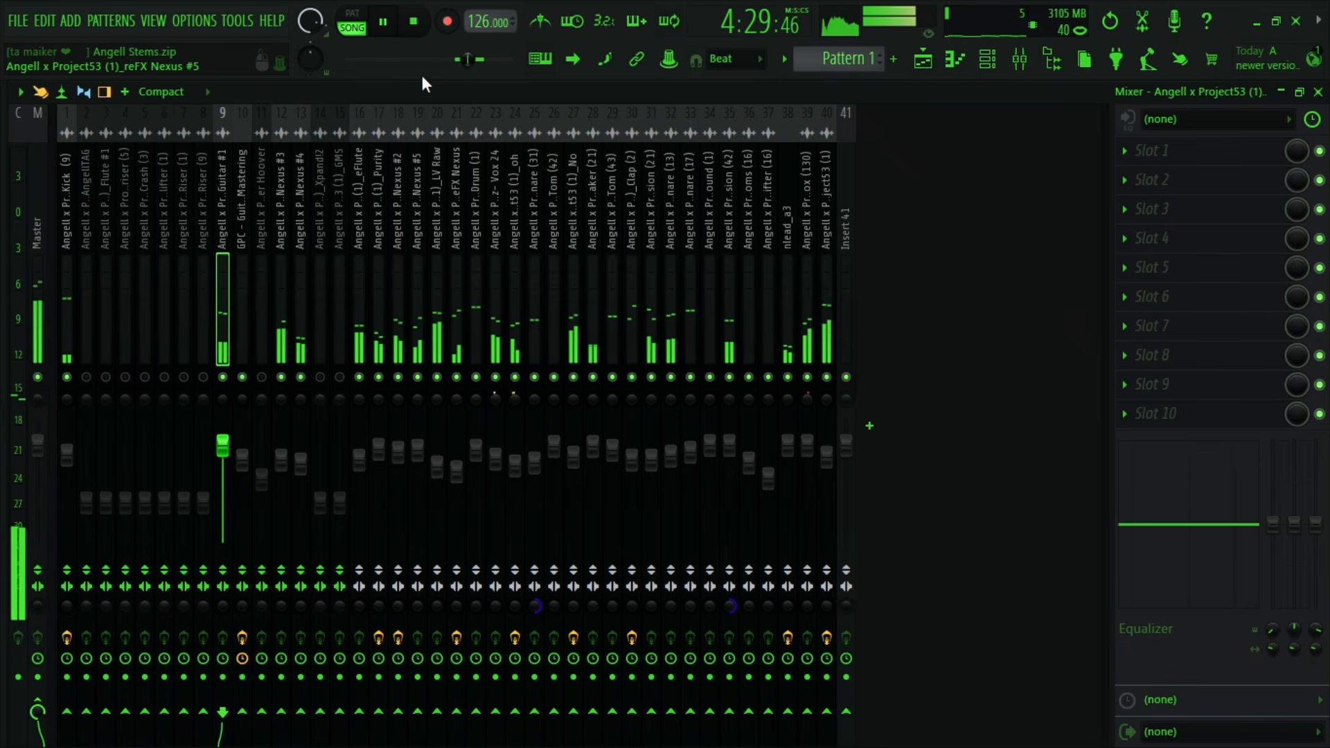
pyautogui.click(428, 24)
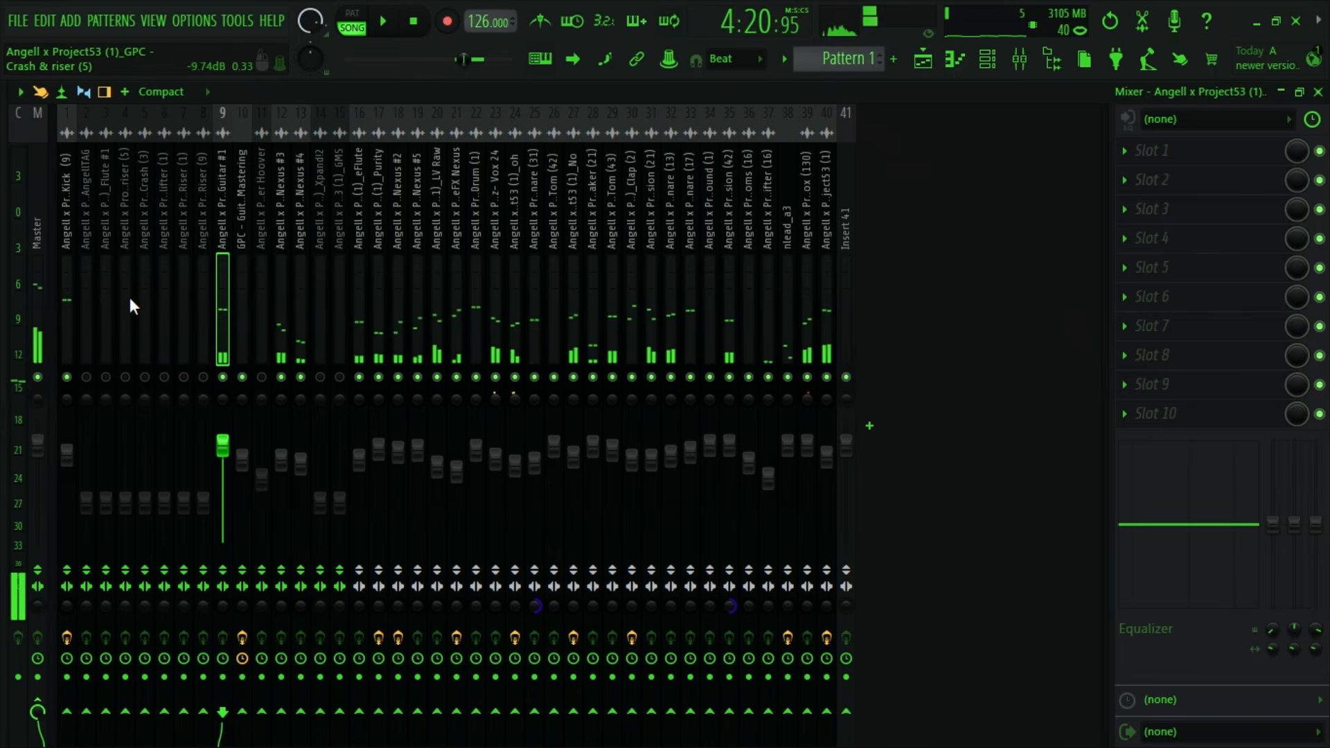
# - Load the Mastering (Jazz Guitar) mixer state on insert 9 and raise its volume to about 105% during playback
pyautogui.rightClick(216, 226)
pyautogui.moveTo(256, 193)
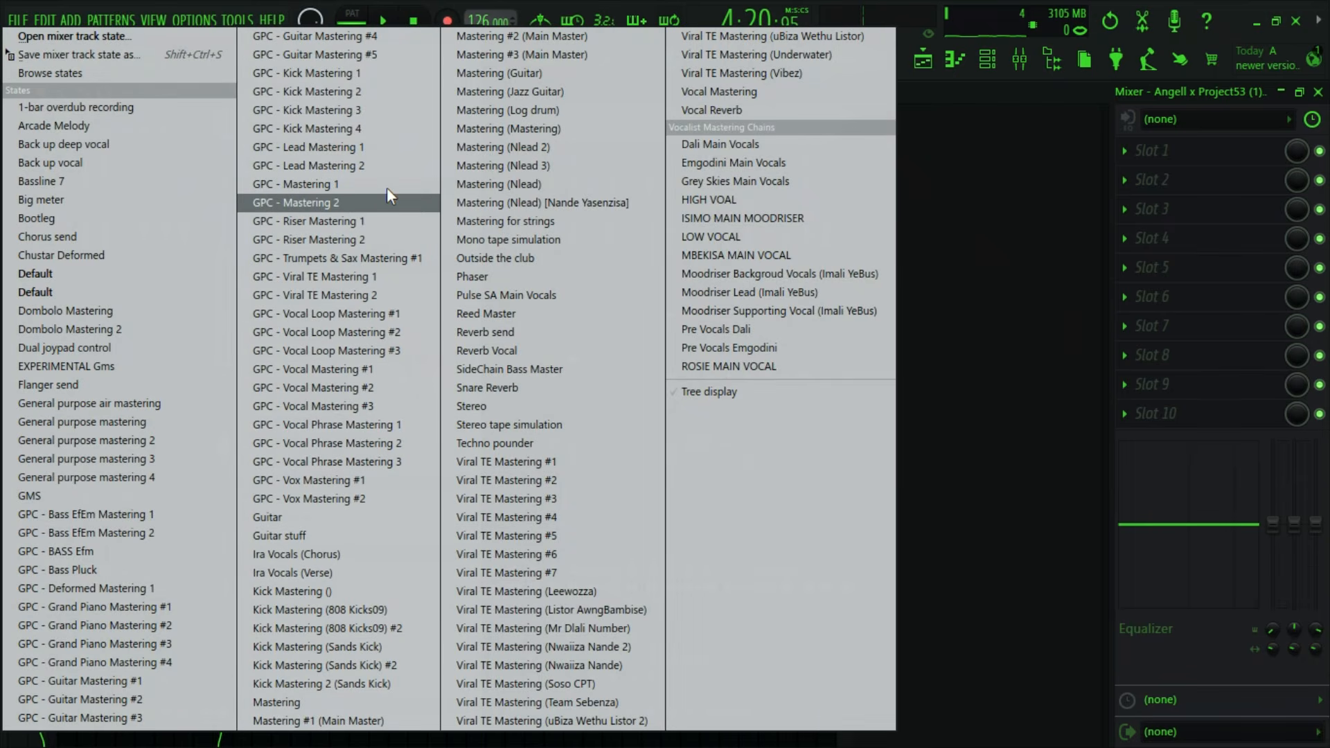
pyautogui.click(547, 91)
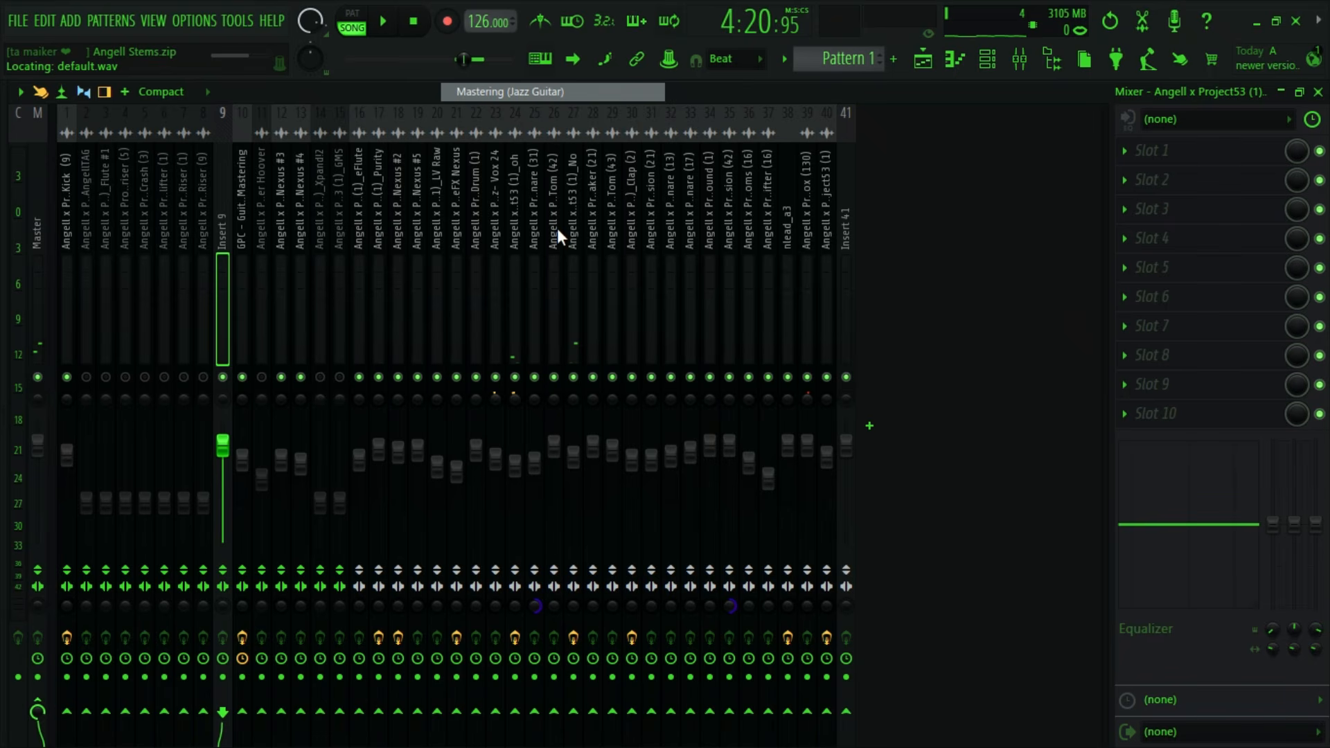
pyautogui.click(404, 29)
pyautogui.moveTo(222, 465); pyautogui.dragTo(223, 442)
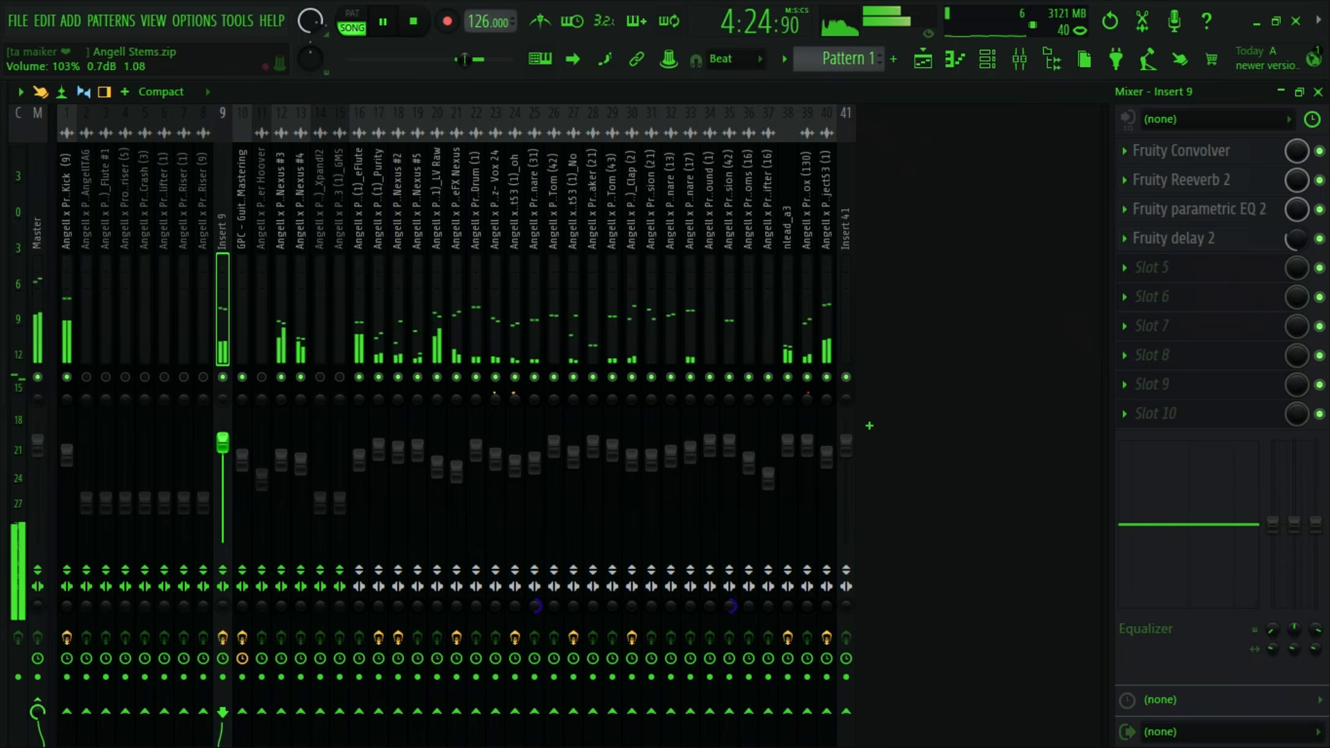
# - Accept the Dark Slate Gray colour #292C2D for insert 9
pyautogui.rightClick(223, 227)
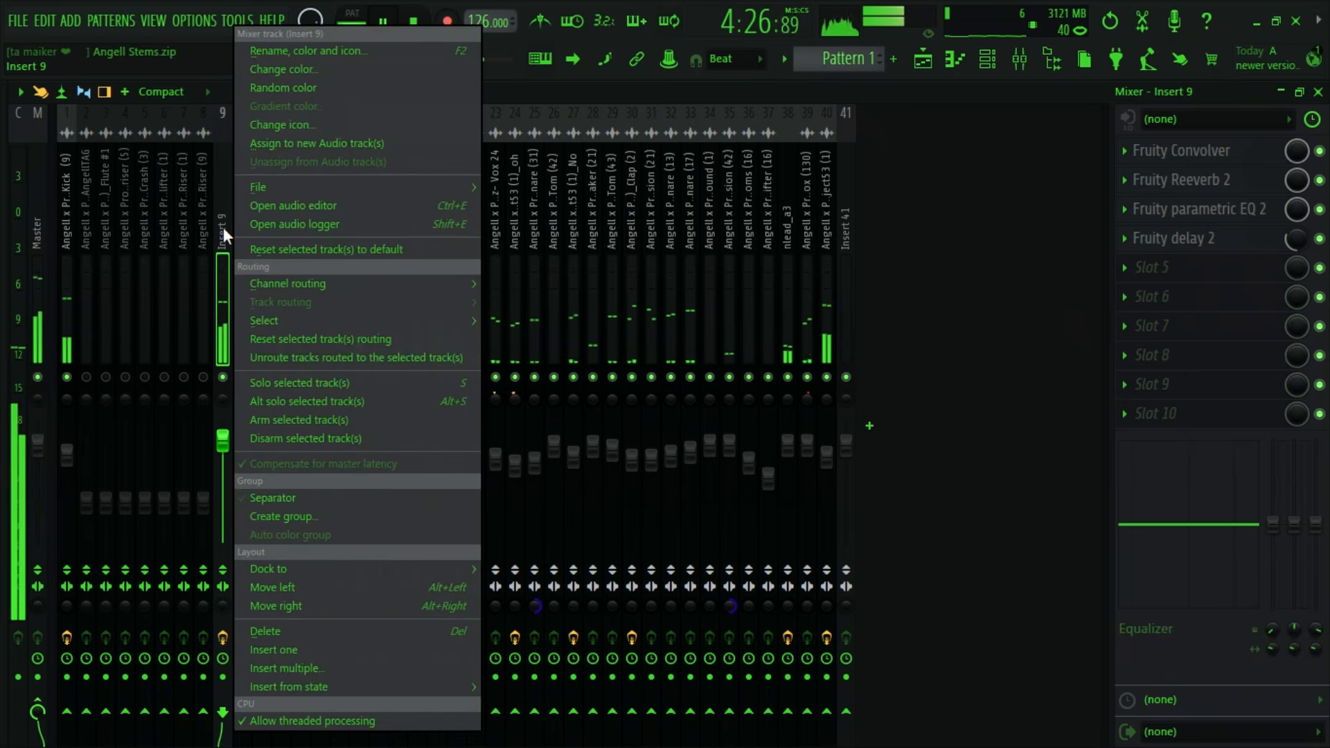
pyautogui.click(309, 72)
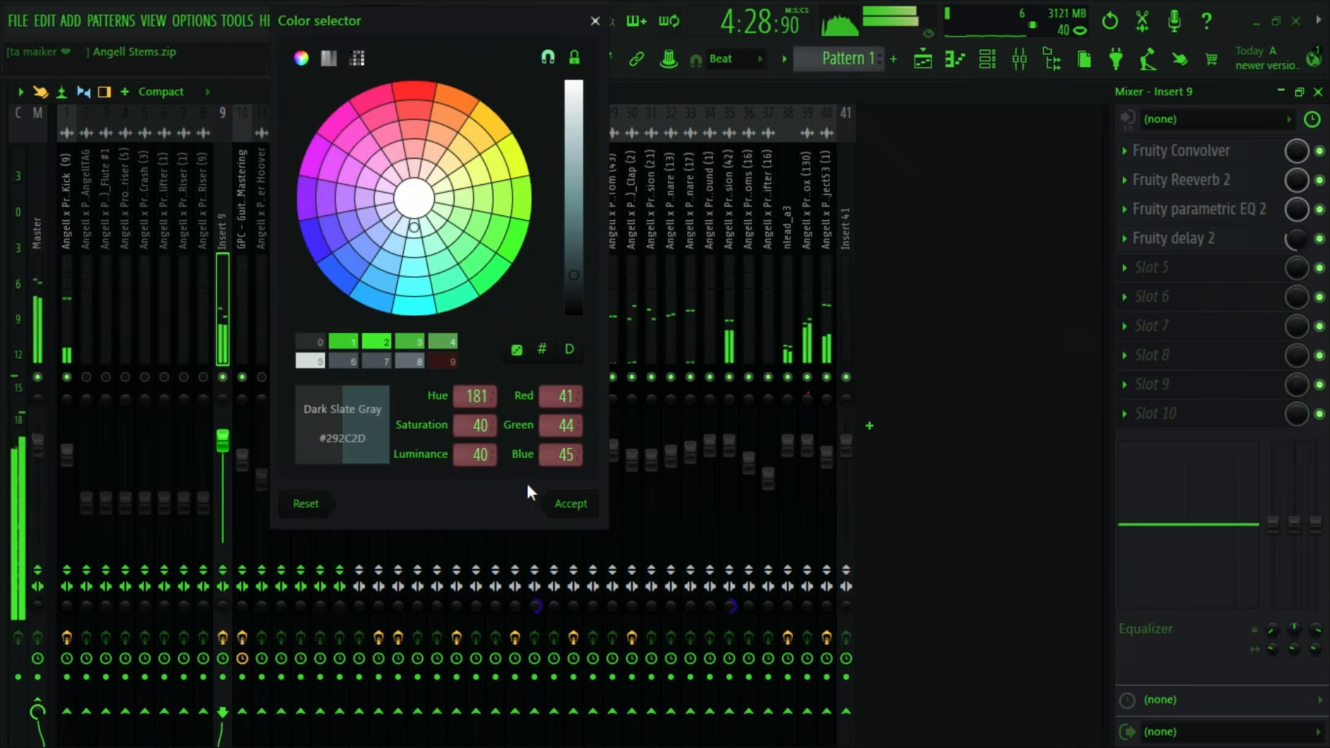
pyautogui.click(567, 504)
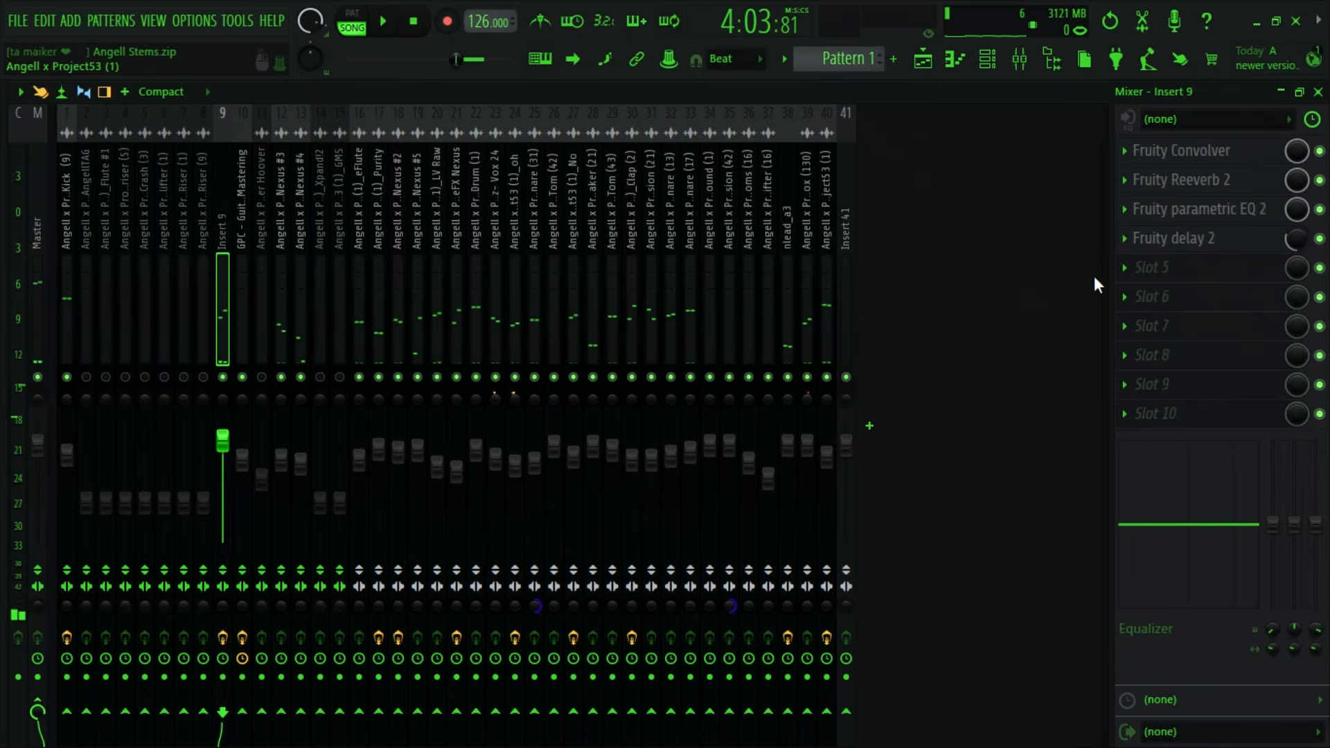
# - Add Kickstart 2 to slot 5 of insert 9
pyautogui.click(1117, 271)
pyautogui.moveTo(975, 481)
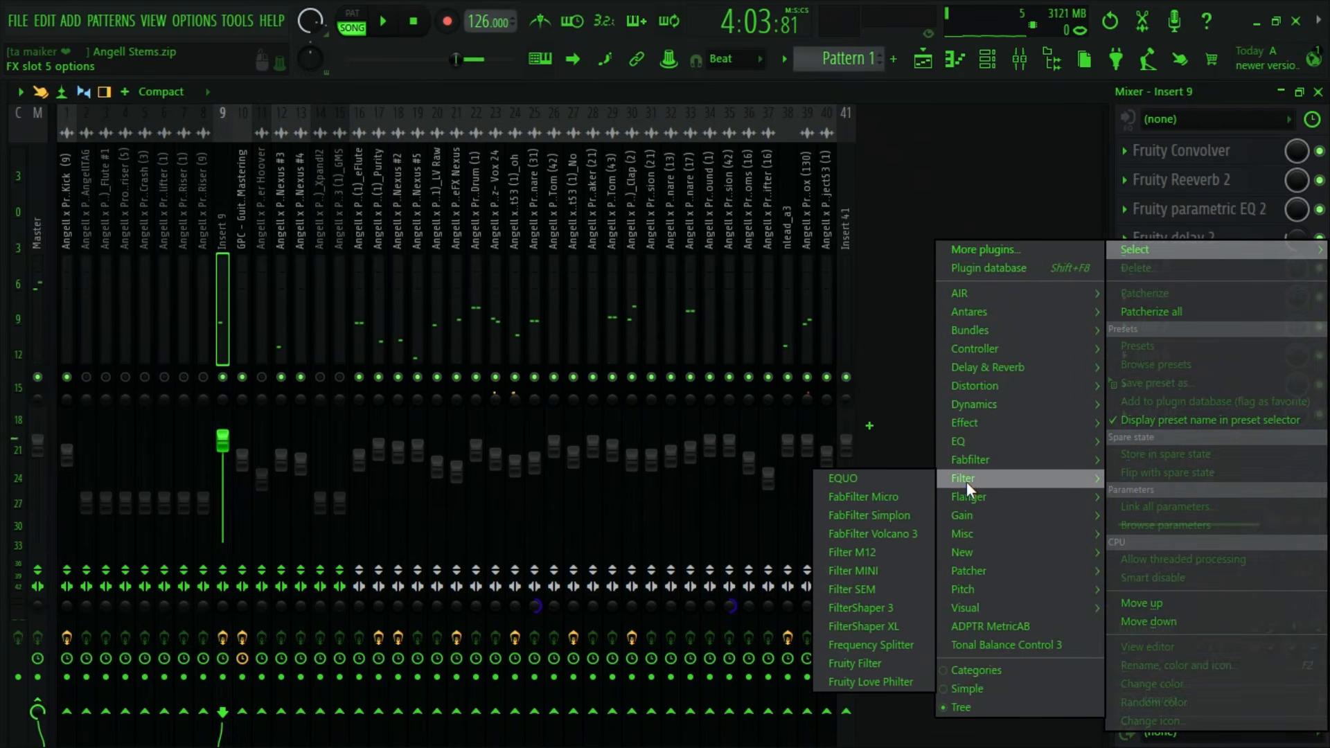
pyautogui.moveTo(970, 532)
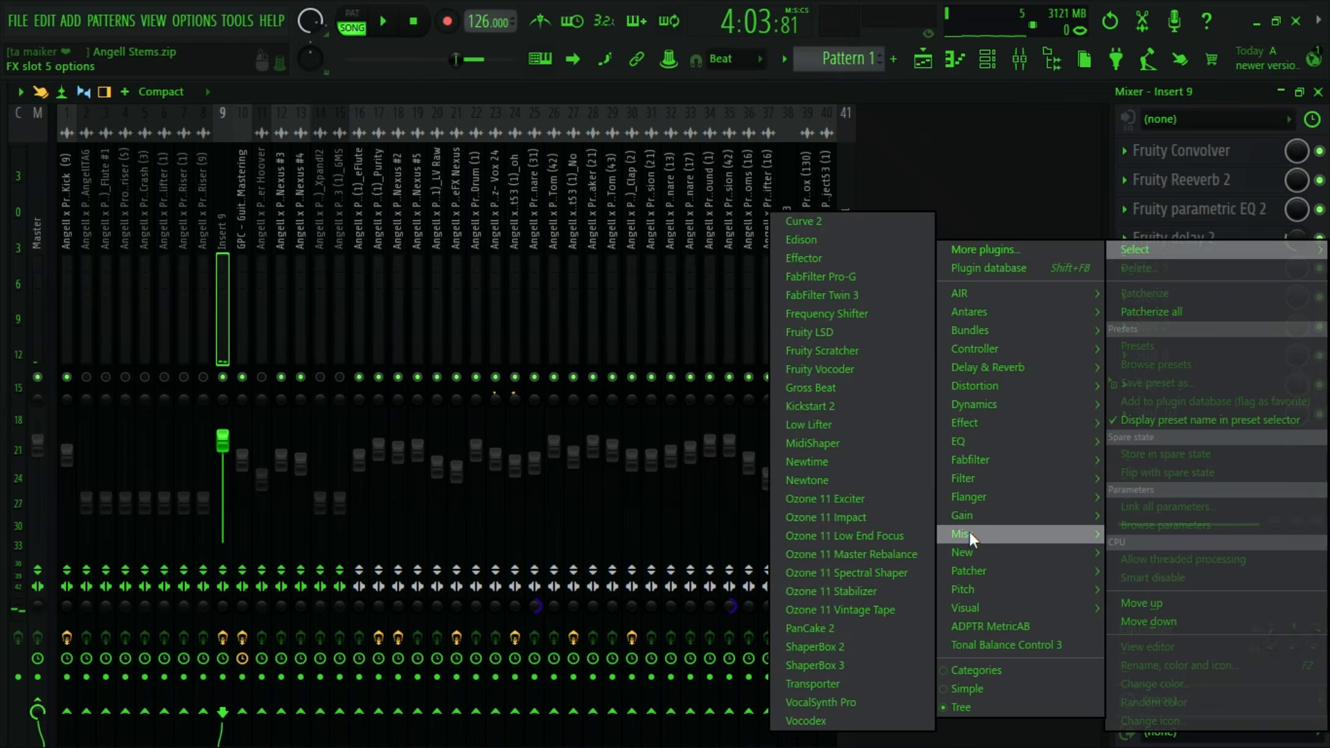
pyautogui.click(845, 407)
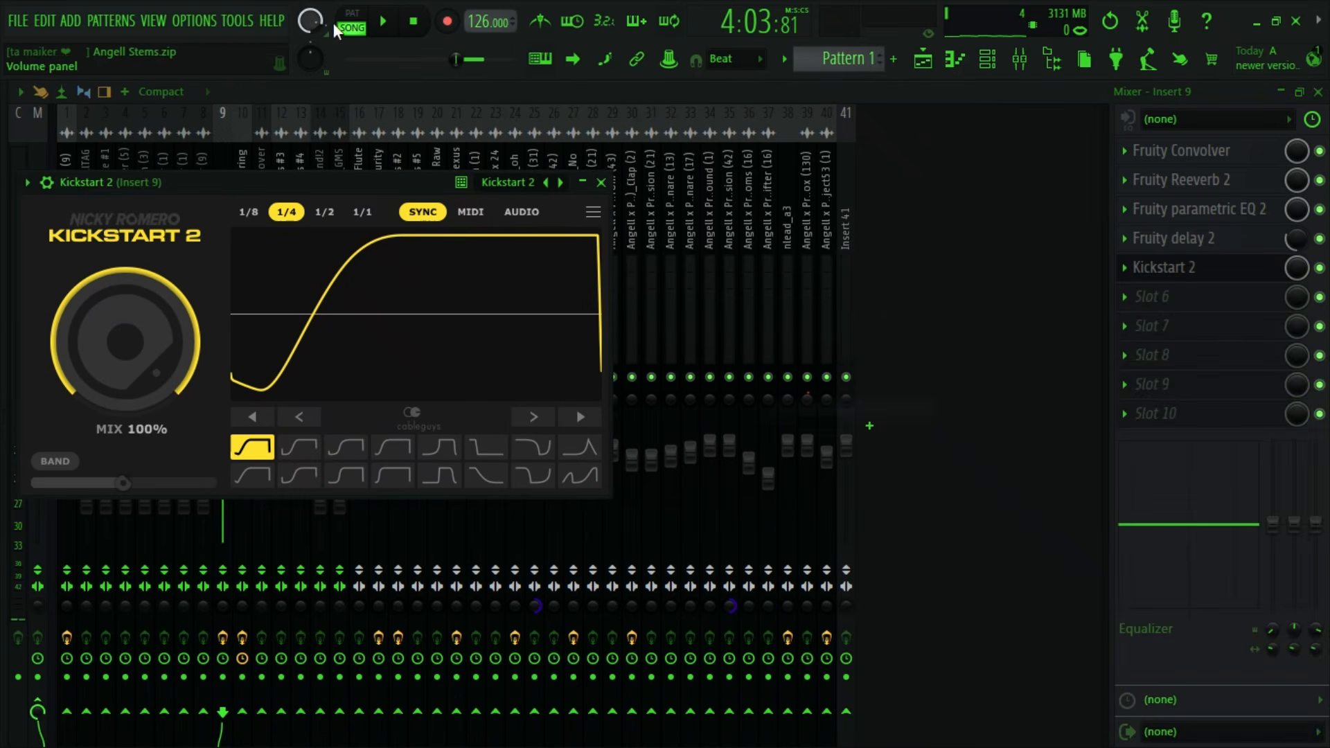
# - Play from about bar 137 to audition the ducked guitar on insert 9, checking its Kickstart 2 curve, and stop
pyautogui.press('space')
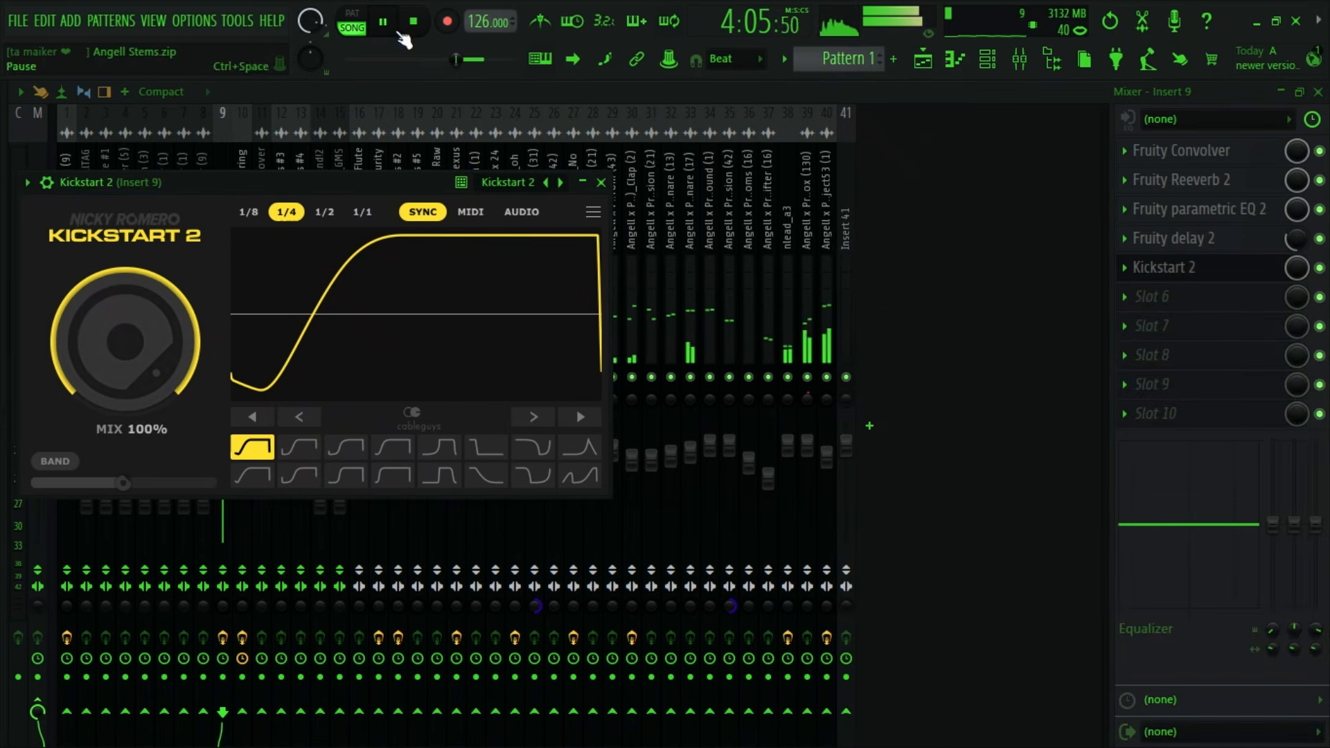
pyautogui.click(923, 59)
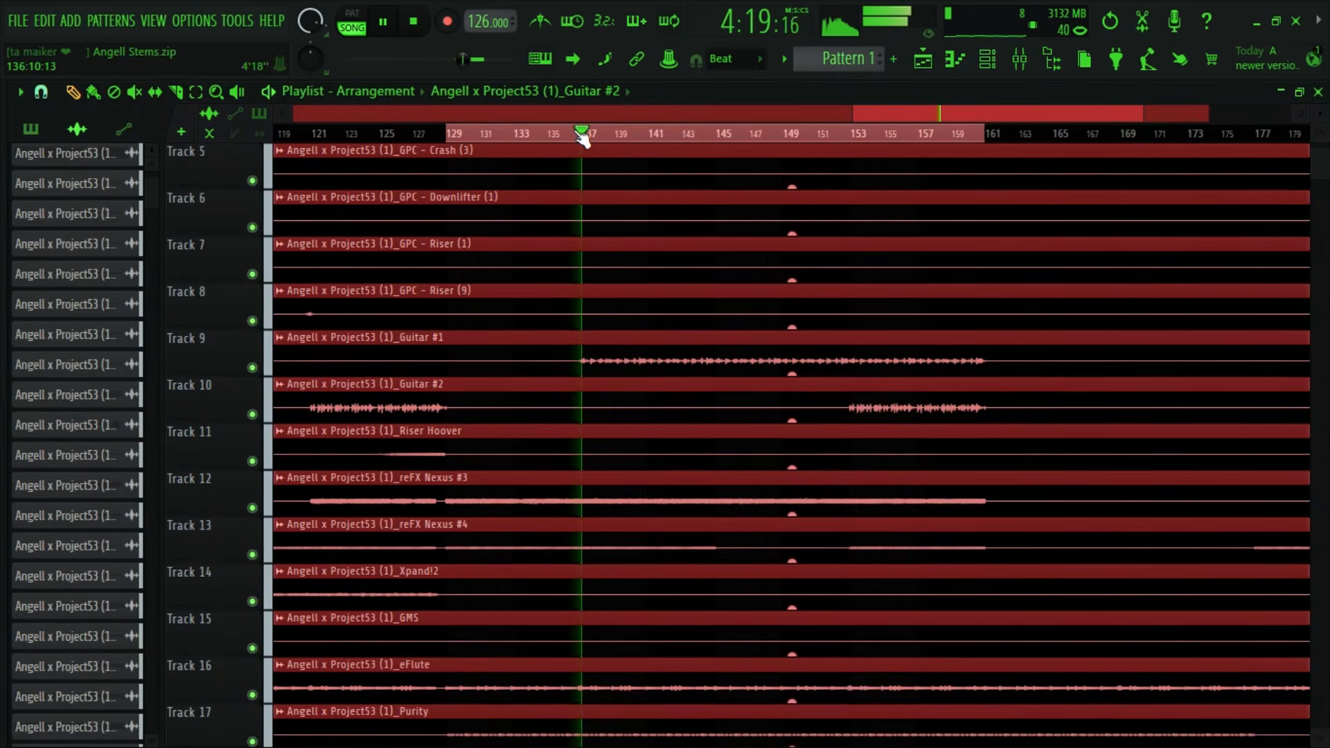
pyautogui.click(1020, 61)
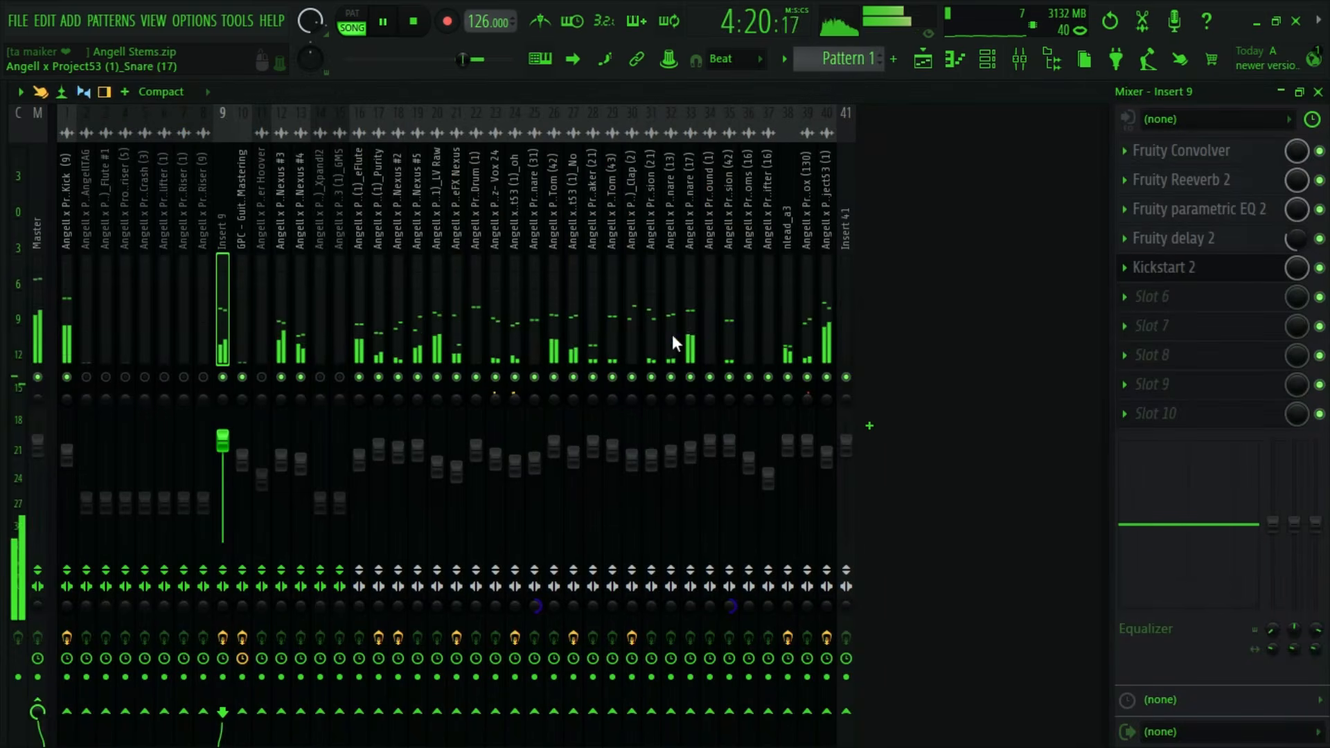
pyautogui.click(1179, 272)
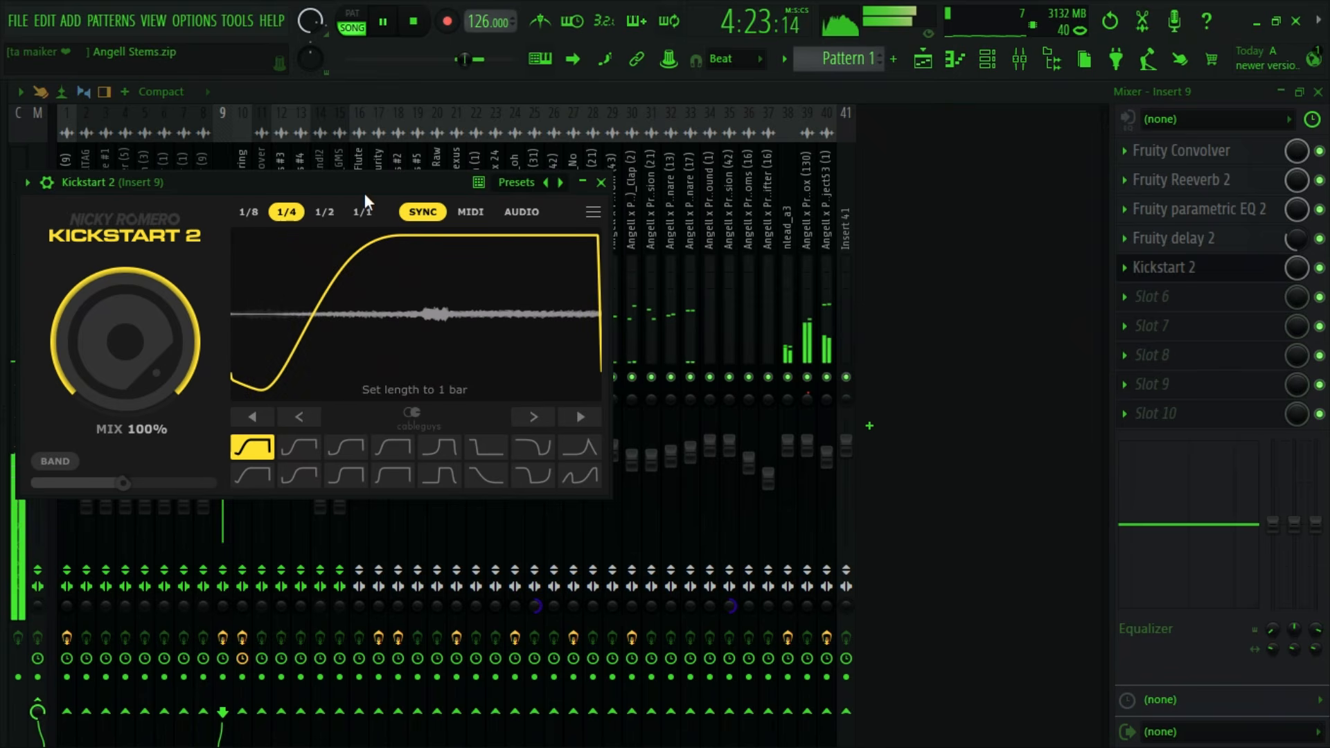
pyautogui.moveTo(364, 193); pyautogui.dragTo(322, 334)
pyautogui.click(558, 323)
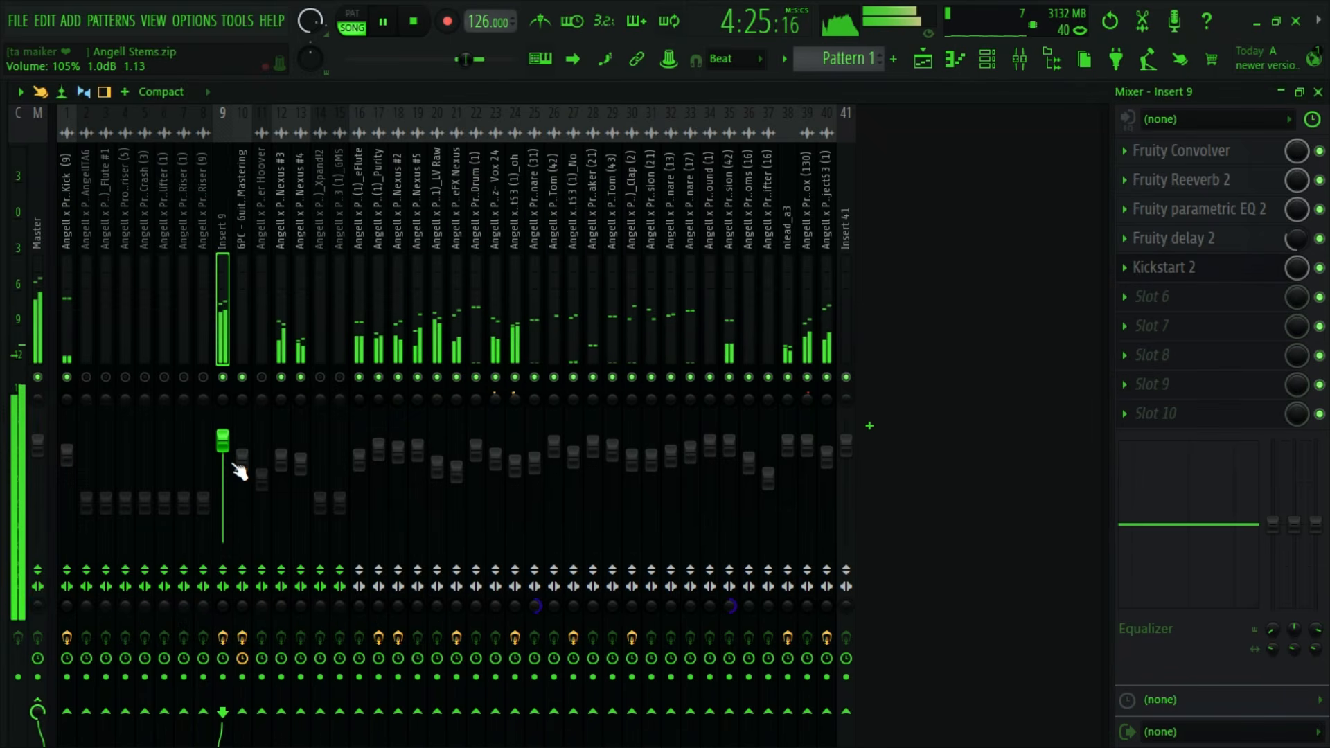
pyautogui.click(222, 638)
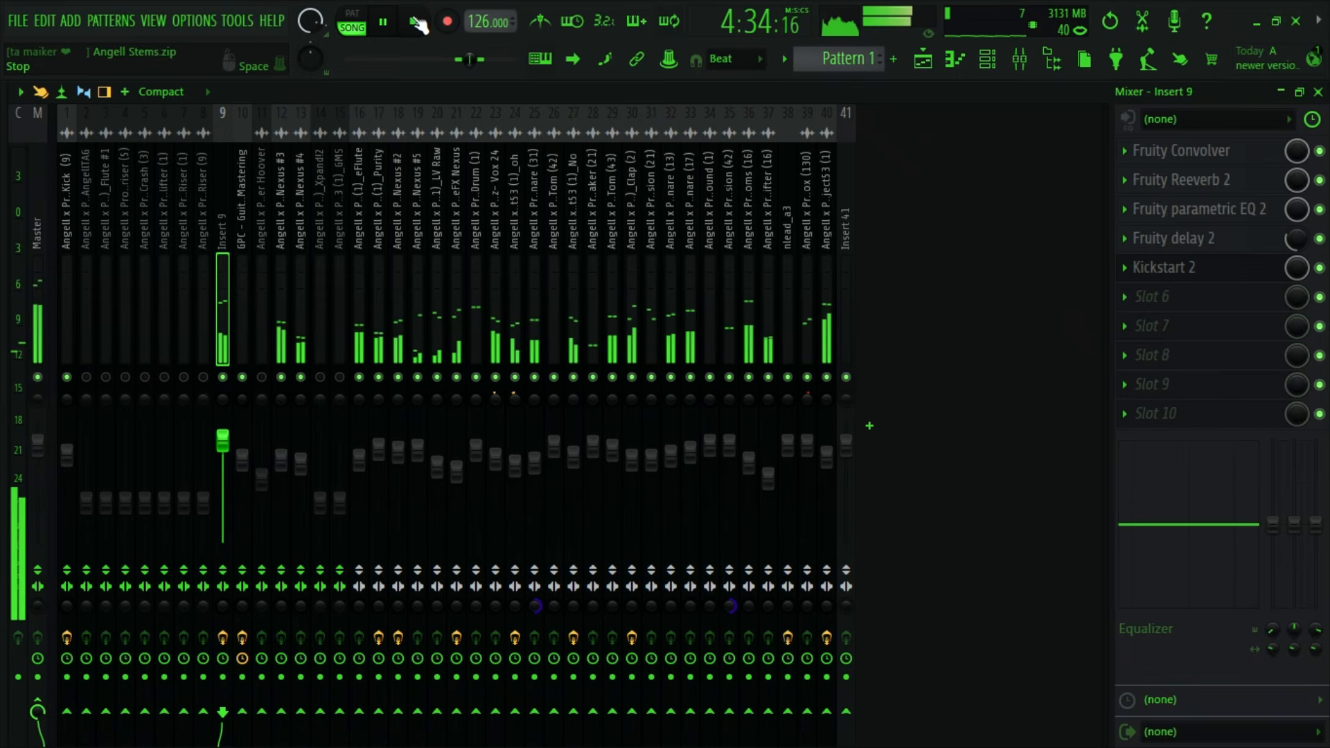
pyautogui.click(416, 22)
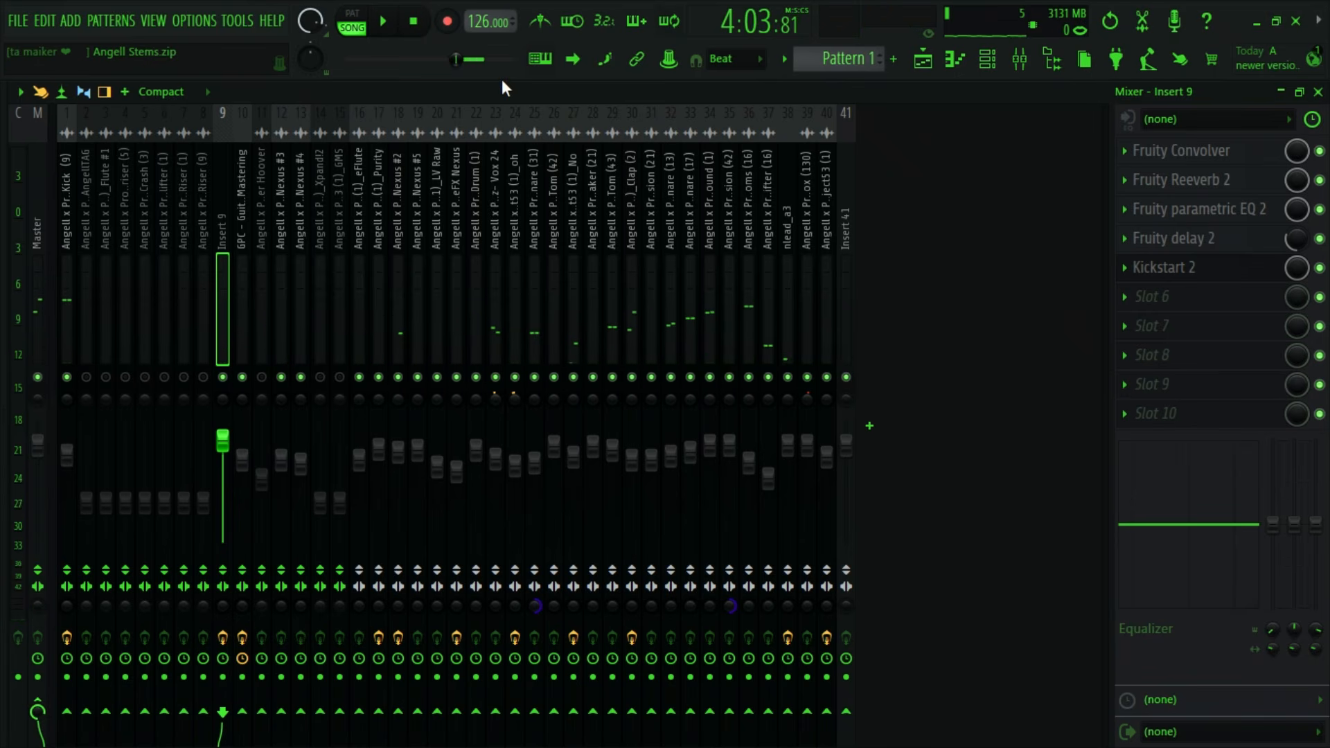
# - Examine the playlist tracks around bars 65 to 193 to see where each stem plays
pyautogui.click(923, 60)
pyautogui.scroll(-7, 811, 419)
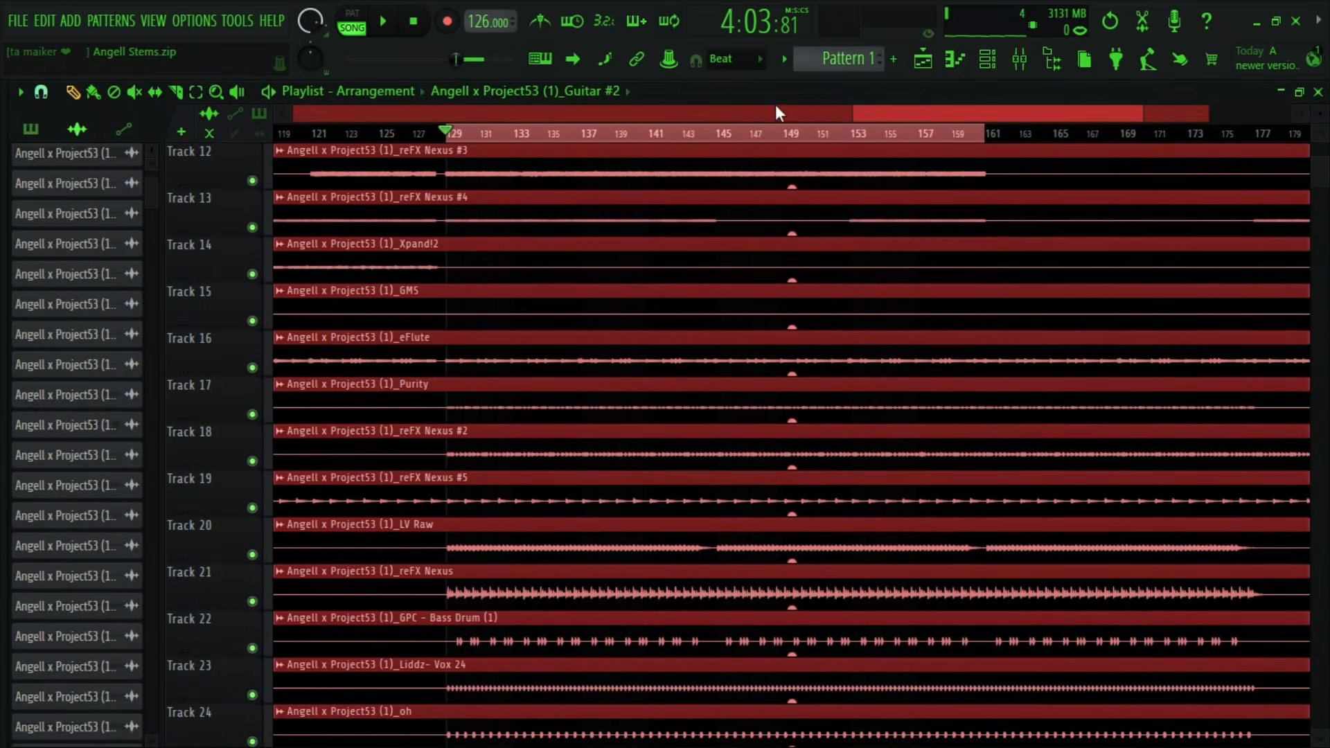
pyautogui.scroll(-2, 776, 110)
pyautogui.scroll(-20, 939, 496)
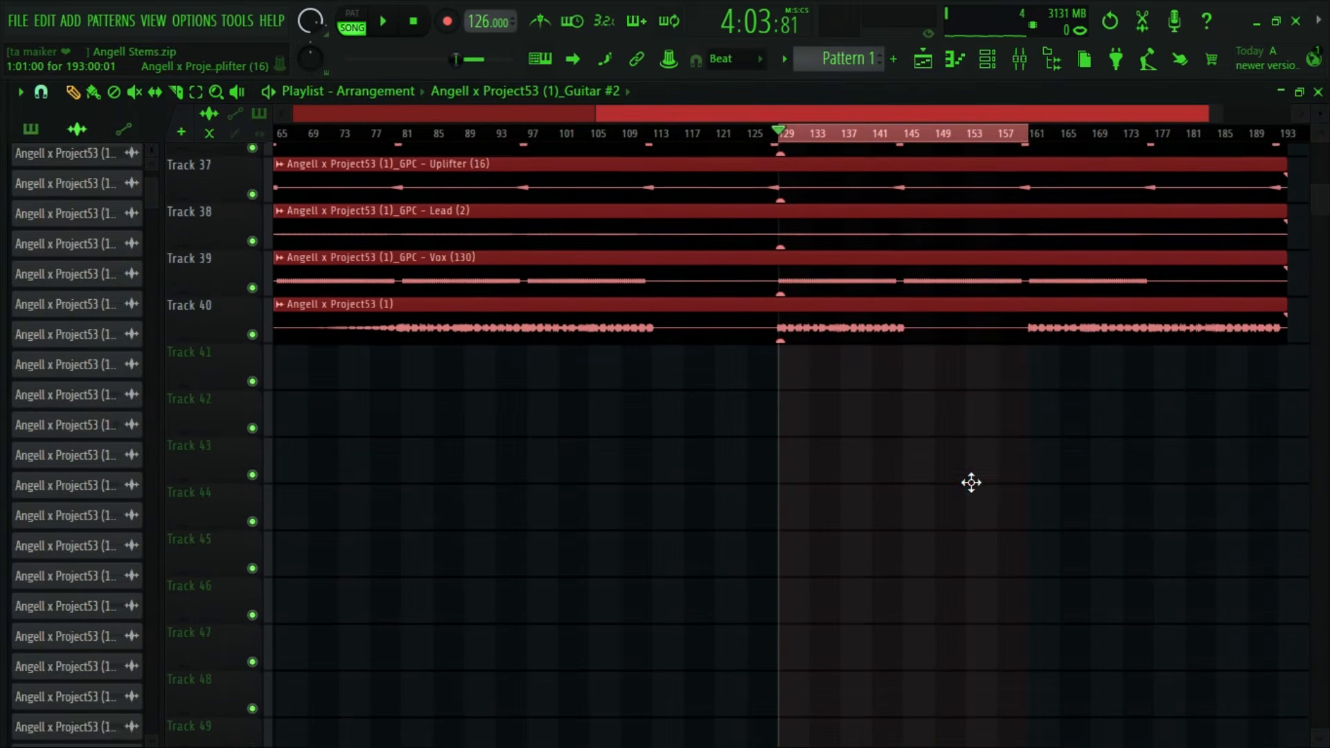
pyautogui.scroll(7, 996, 469)
pyautogui.scroll(20, 996, 469)
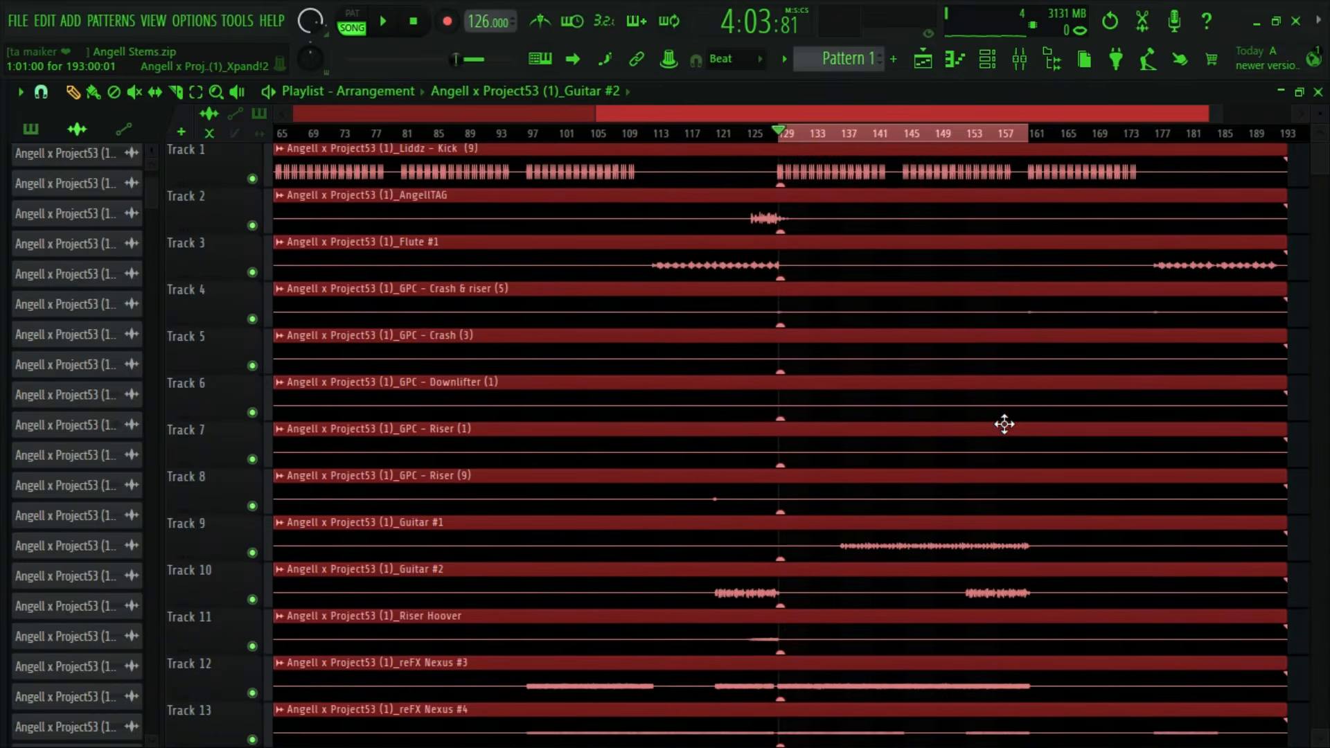
pyautogui.scroll(-5, 1005, 427)
pyautogui.scroll(4, 1006, 425)
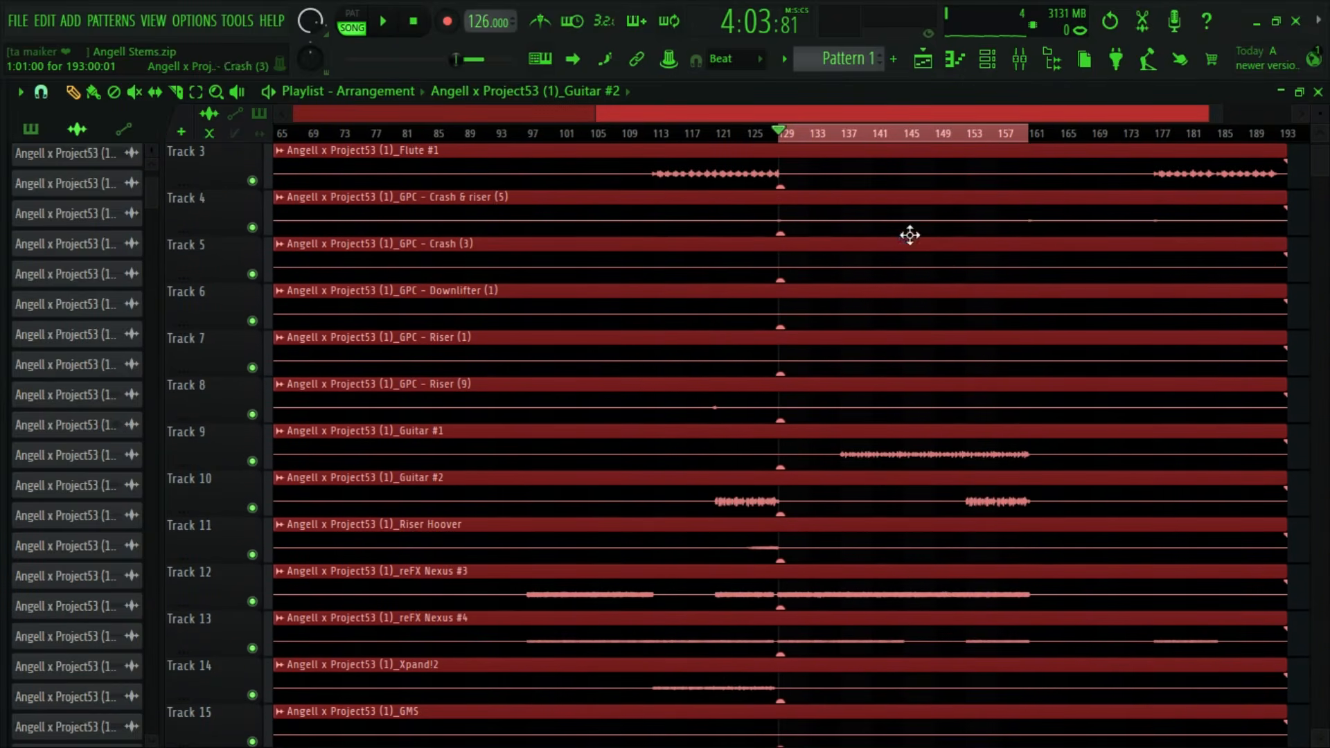
pyautogui.scroll(-5, 943, 119)
pyautogui.scroll(2, 938, 380)
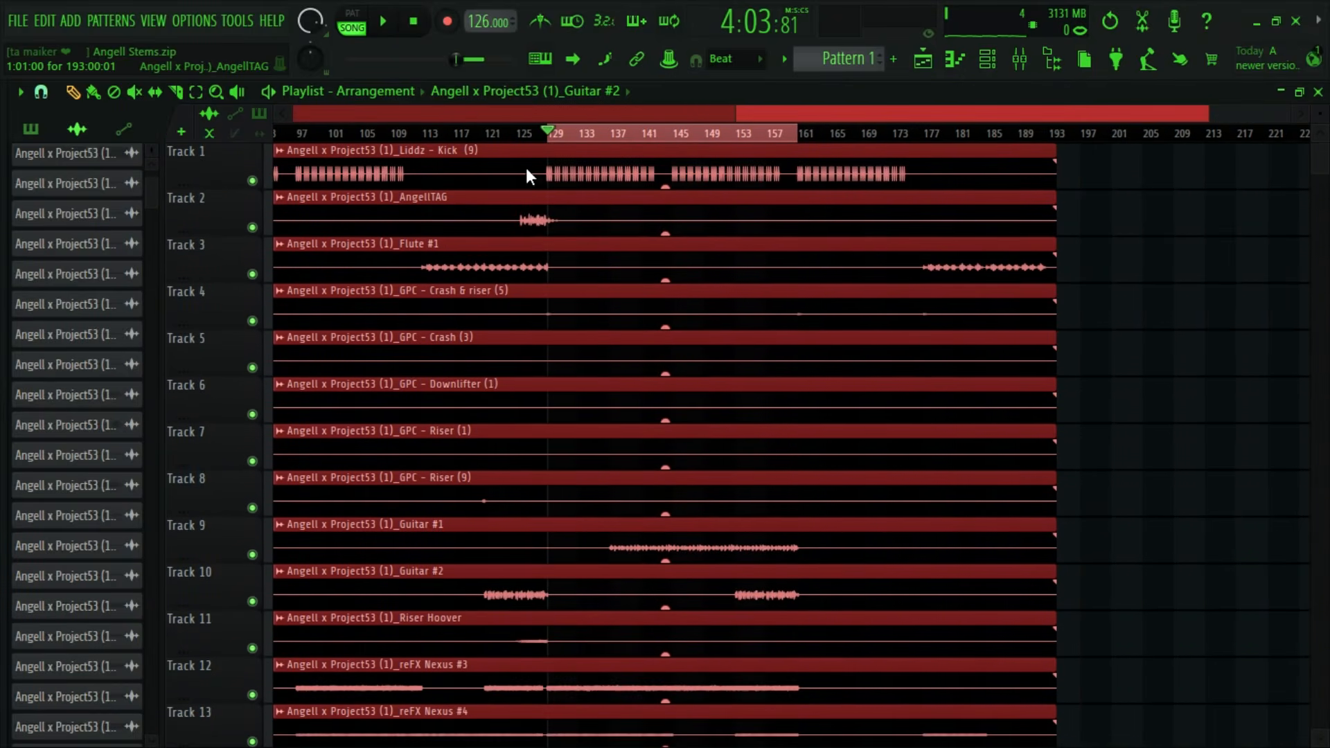
# - Set the playlist time selection to bars 113 to 129, covering the Flute #1 part
pyautogui.moveTo(439, 136); pyautogui.dragTo(421, 131)
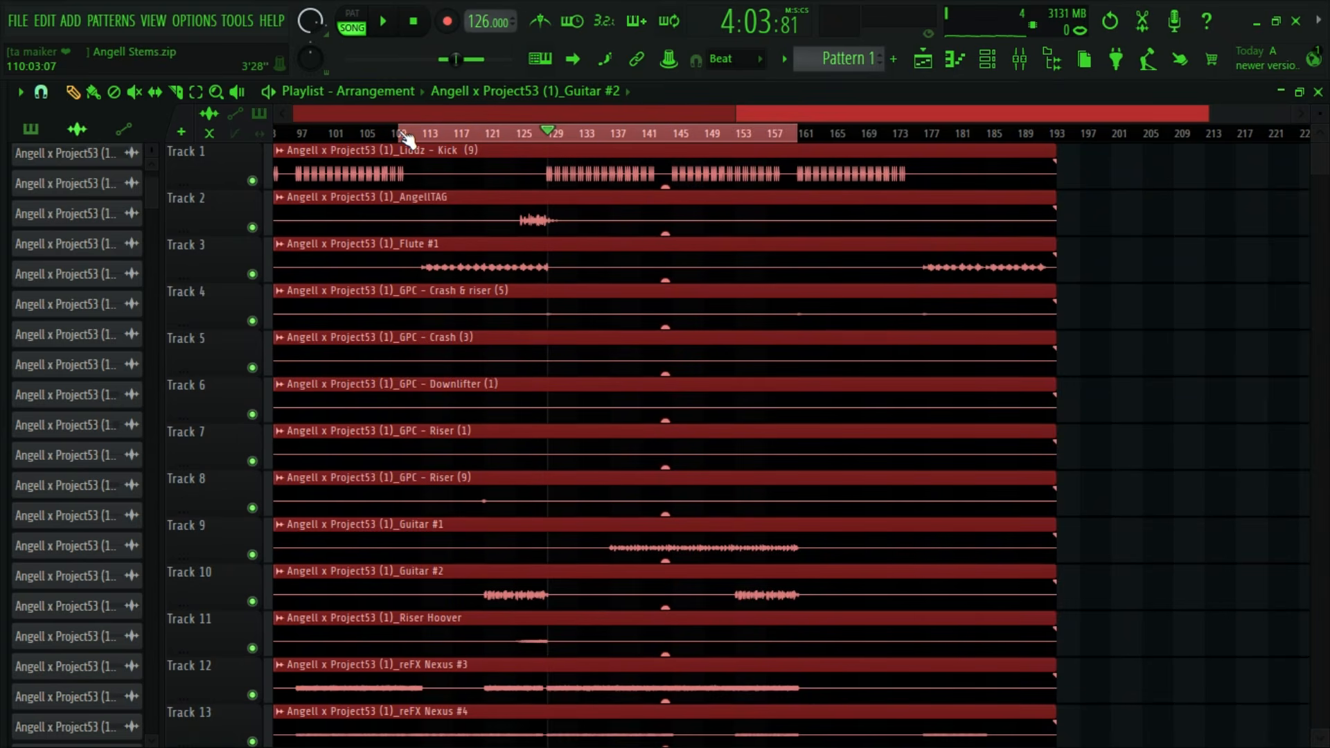
pyautogui.scroll(4, 407, 139)
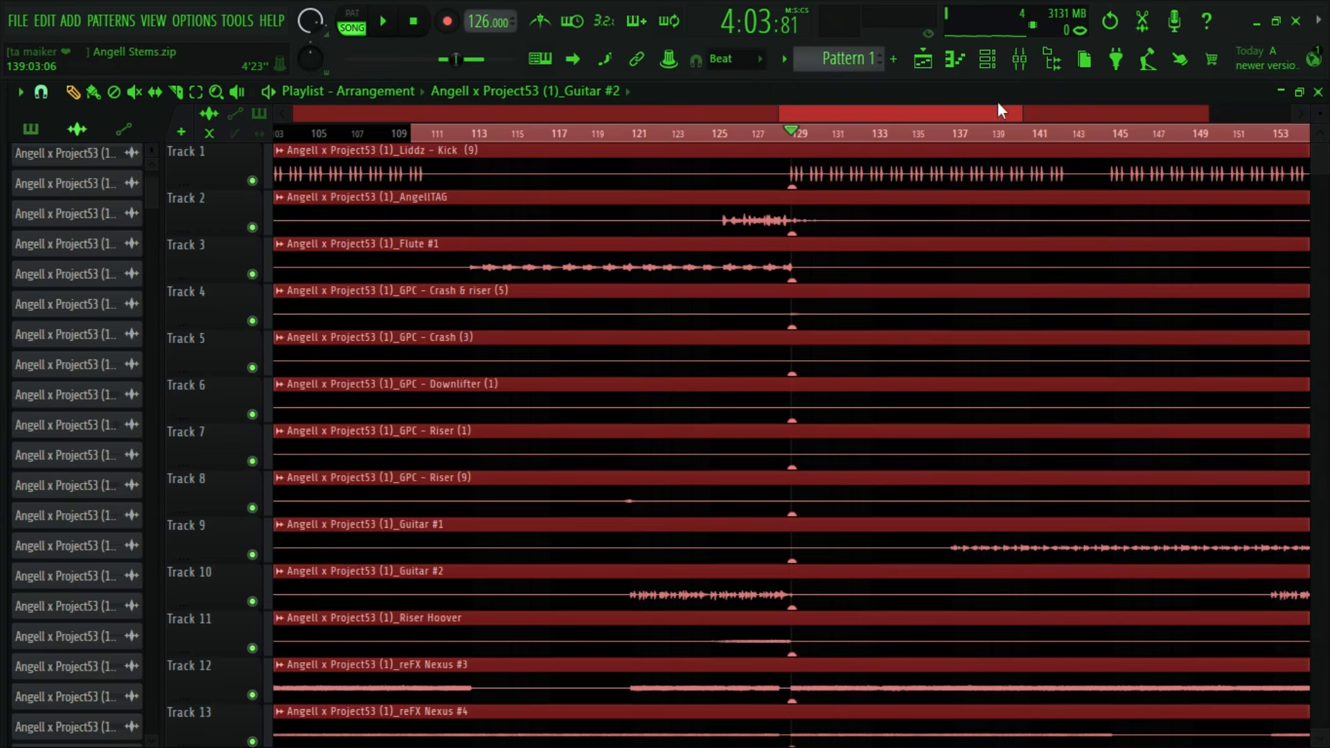
pyautogui.scroll(-3, 1118, 151)
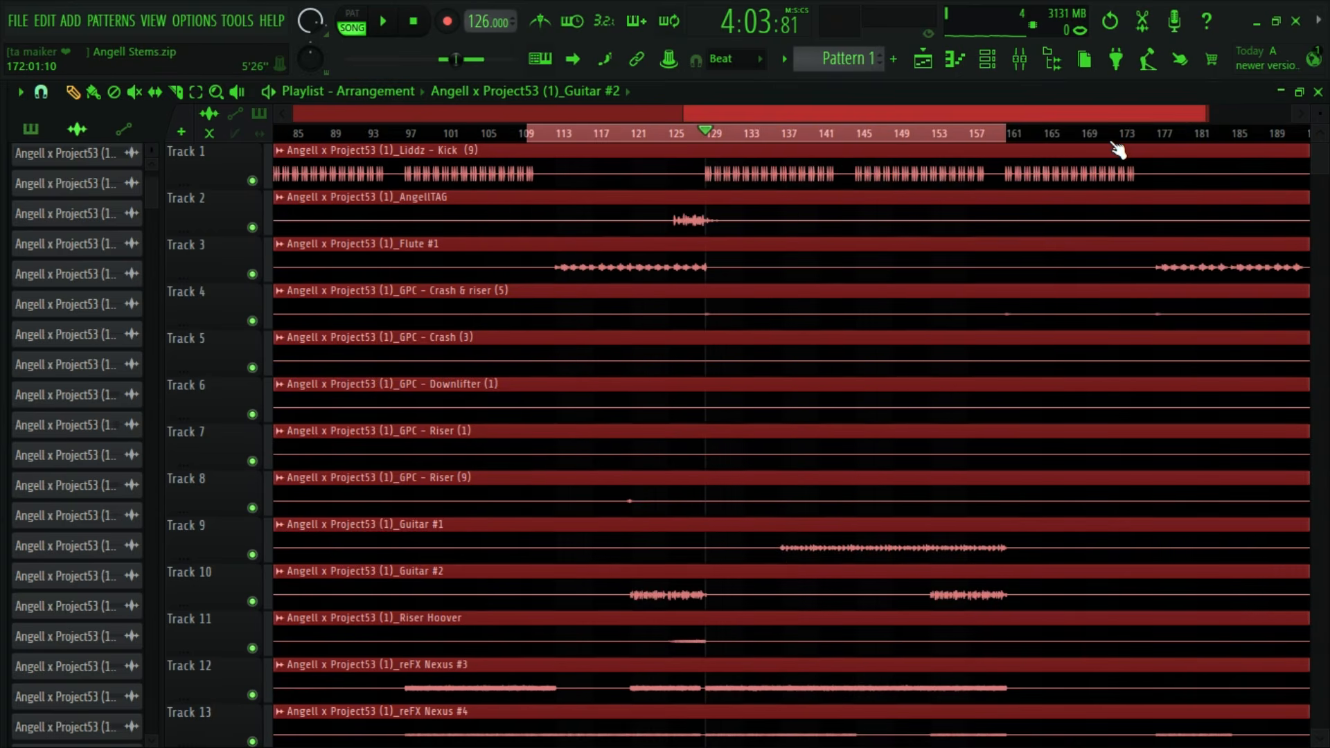
pyautogui.moveTo(1002, 142); pyautogui.dragTo(718, 138)
pyautogui.scroll(6, 718, 138)
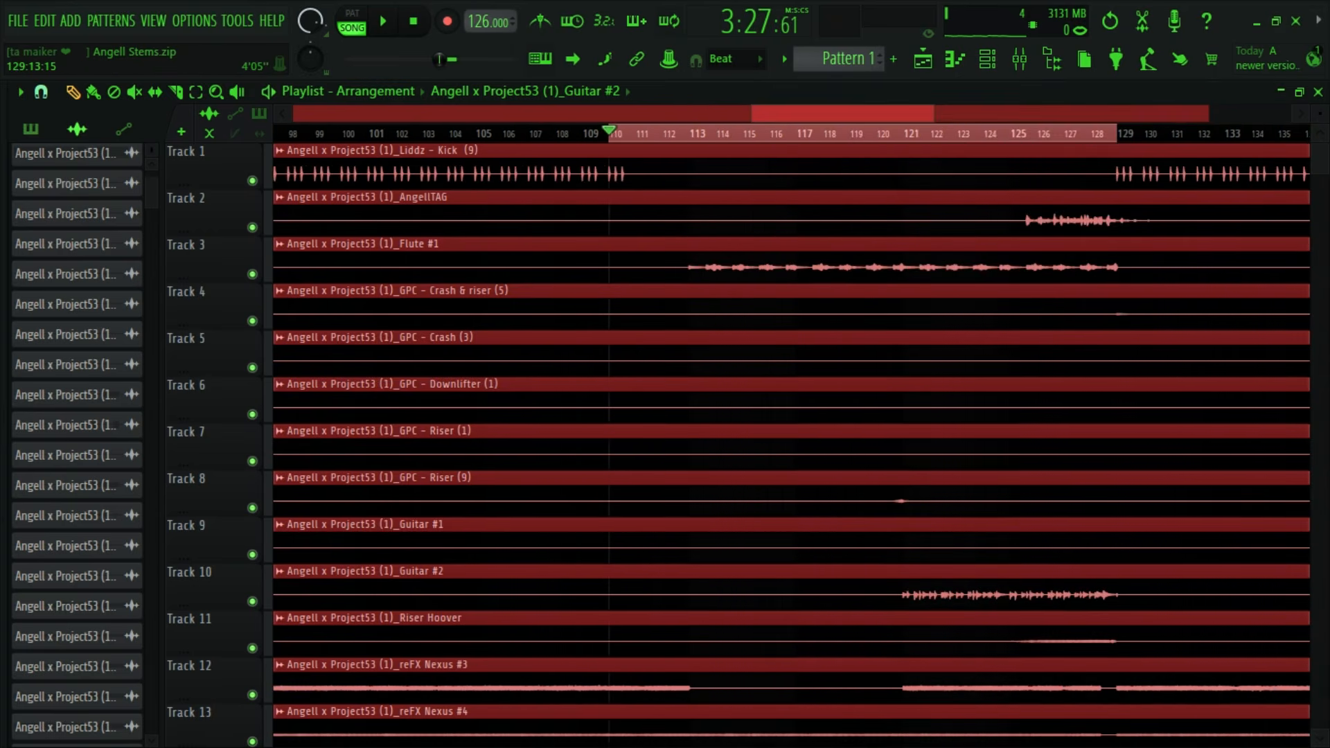
pyautogui.scroll(-1, 718, 138)
pyautogui.scroll(-4, 692, 277)
pyautogui.scroll(4, 695, 320)
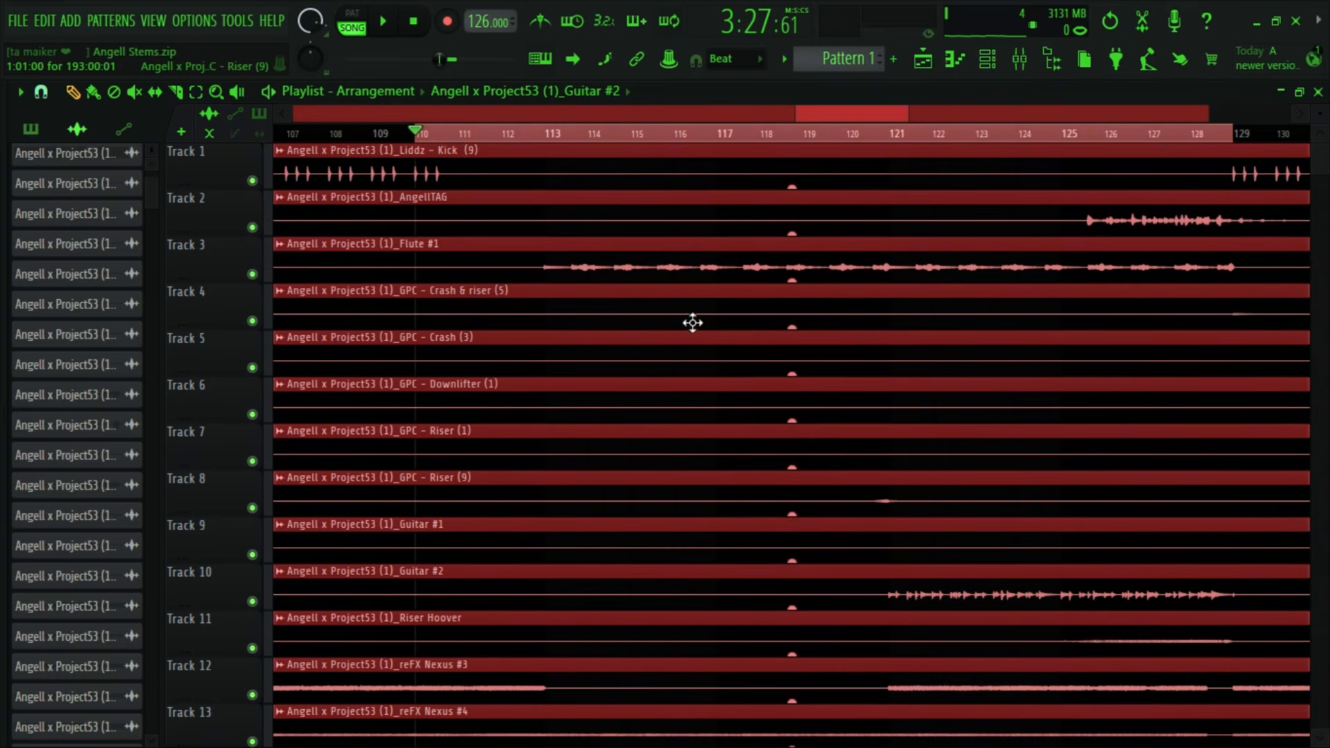
pyautogui.scroll(-2, 686, 313)
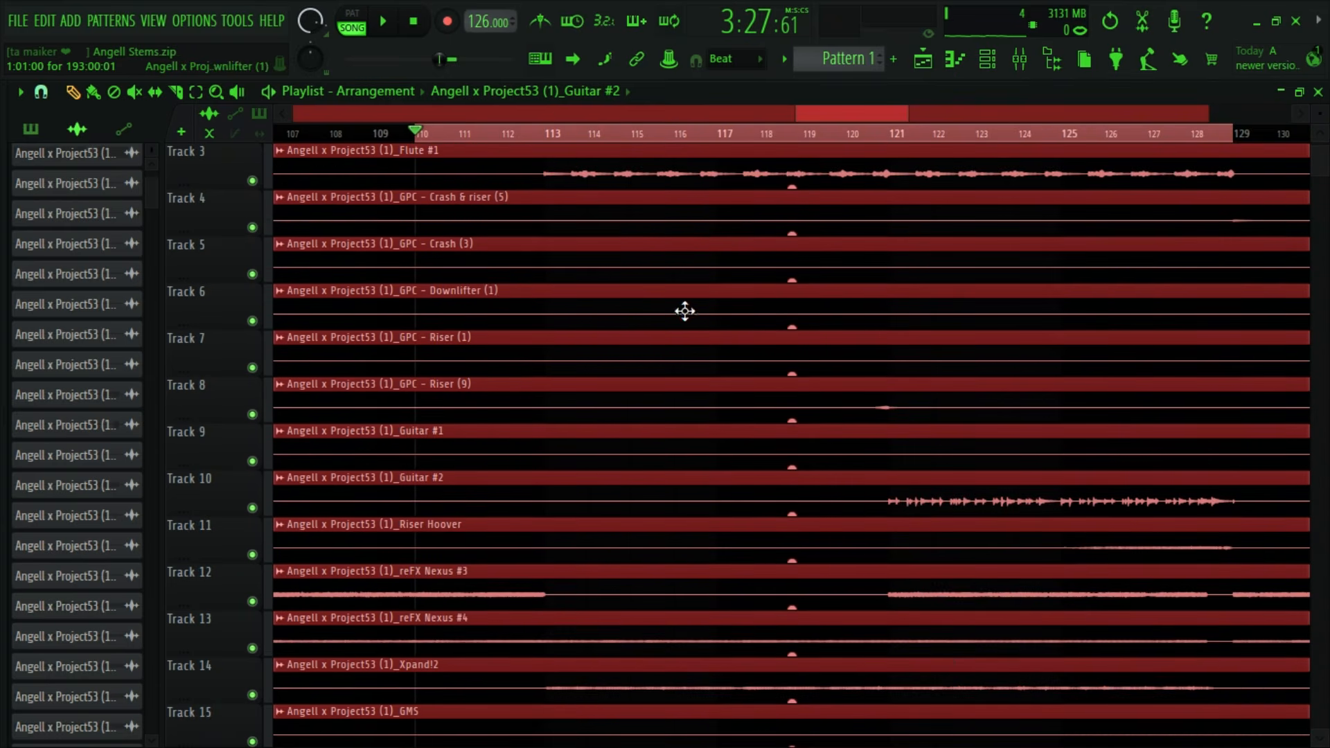
pyautogui.click(554, 133)
# - Check which stems play in the selection and bring up insert 3 in the mixer from the Flute #1 clip
pyautogui.scroll(-1, 760, 391)
pyautogui.scroll(-20, 761, 392)
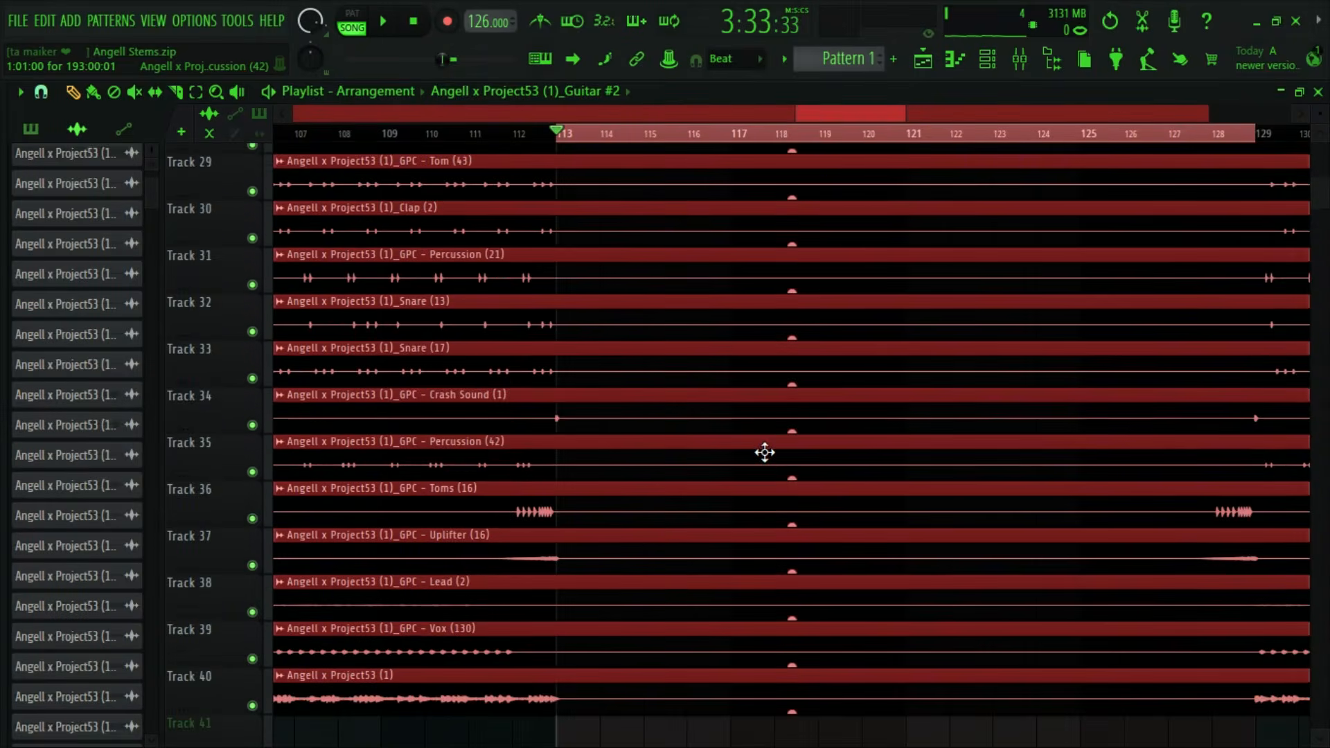
pyautogui.scroll(20, 780, 450)
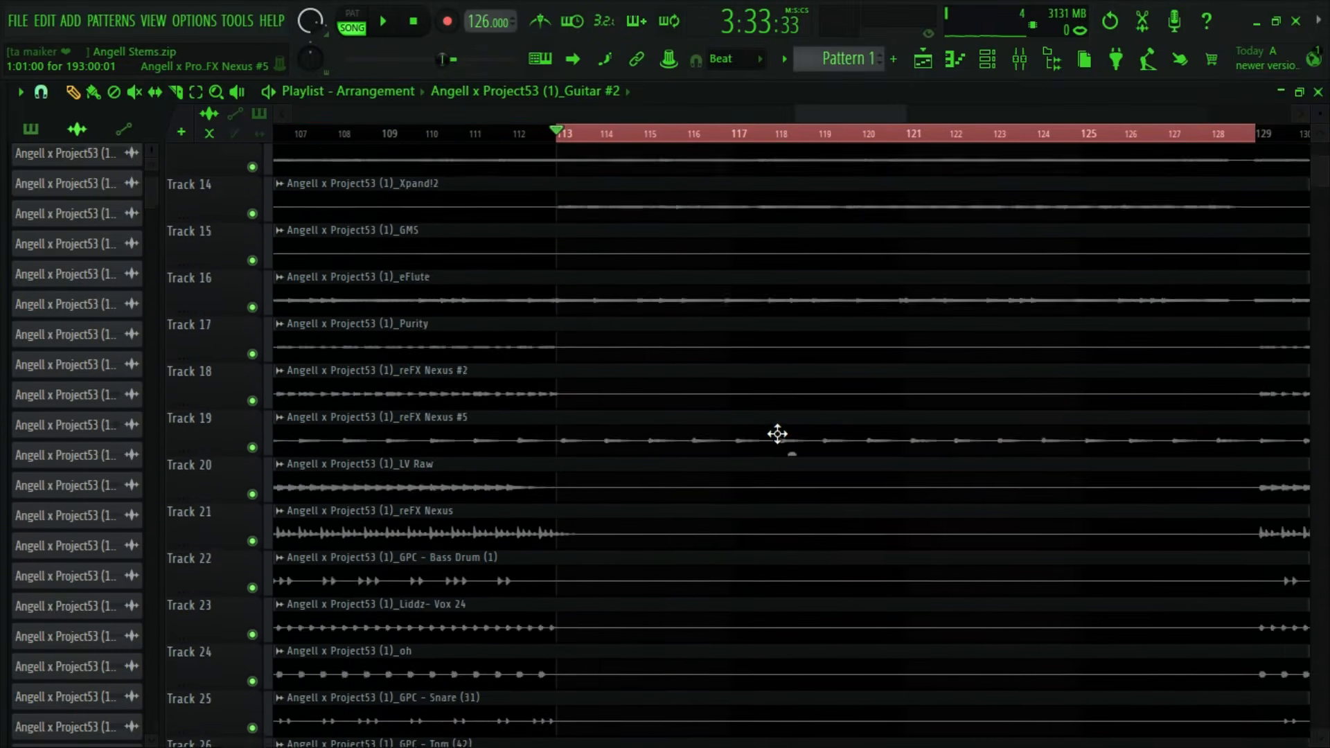
pyautogui.scroll(1, 772, 542)
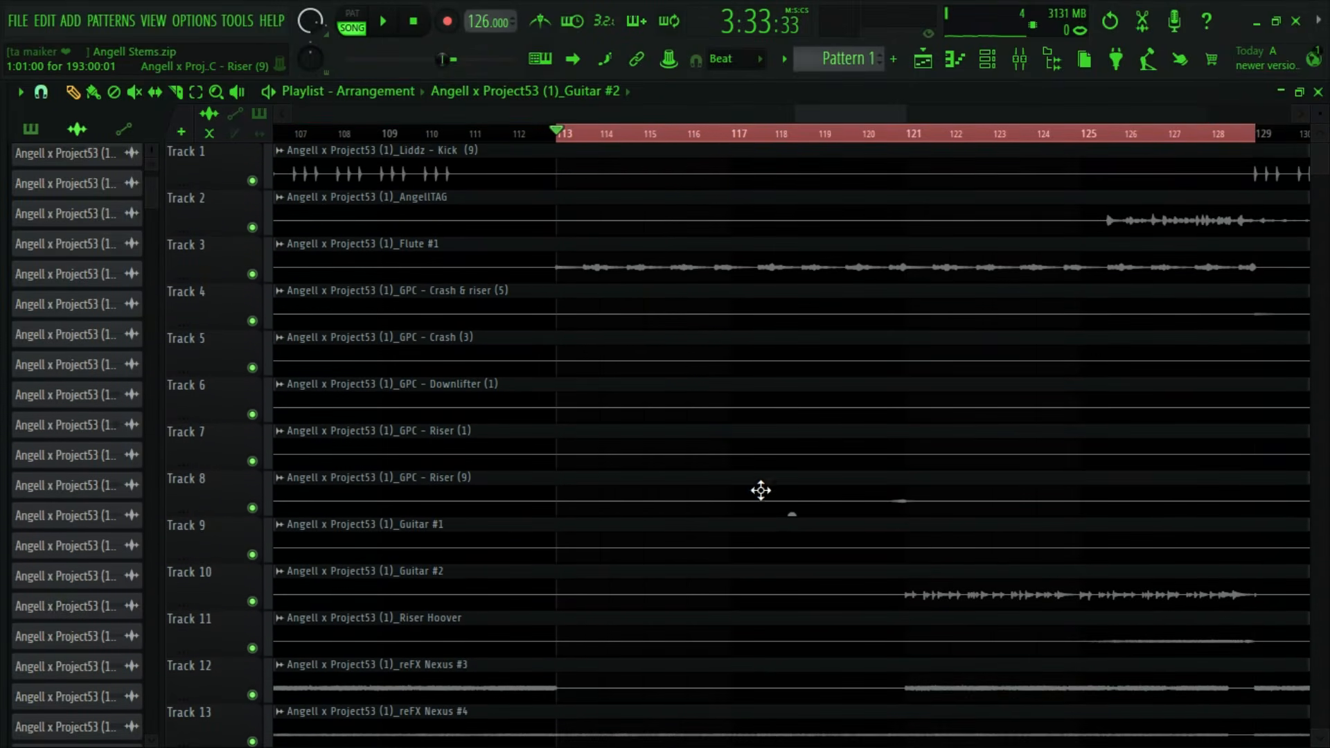
pyautogui.doubleClick(1235, 271)
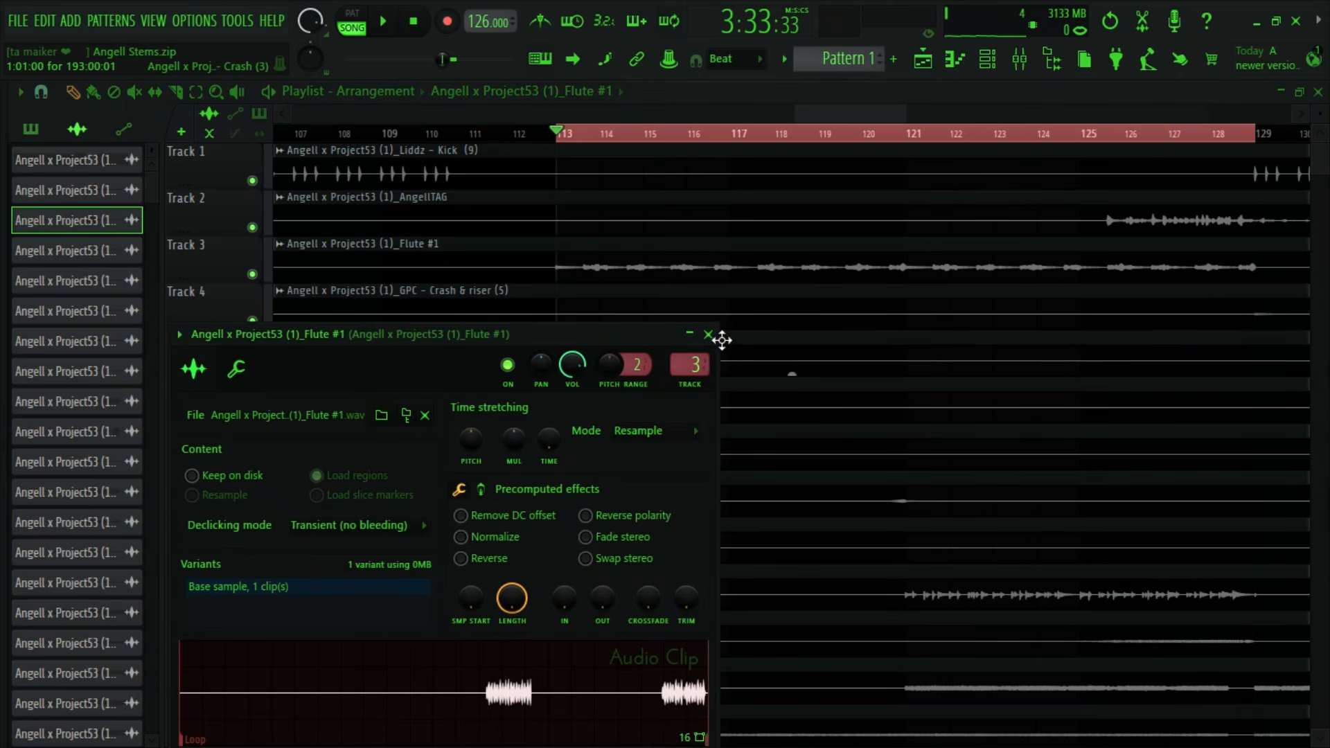
pyautogui.click(708, 334)
pyautogui.click(1020, 57)
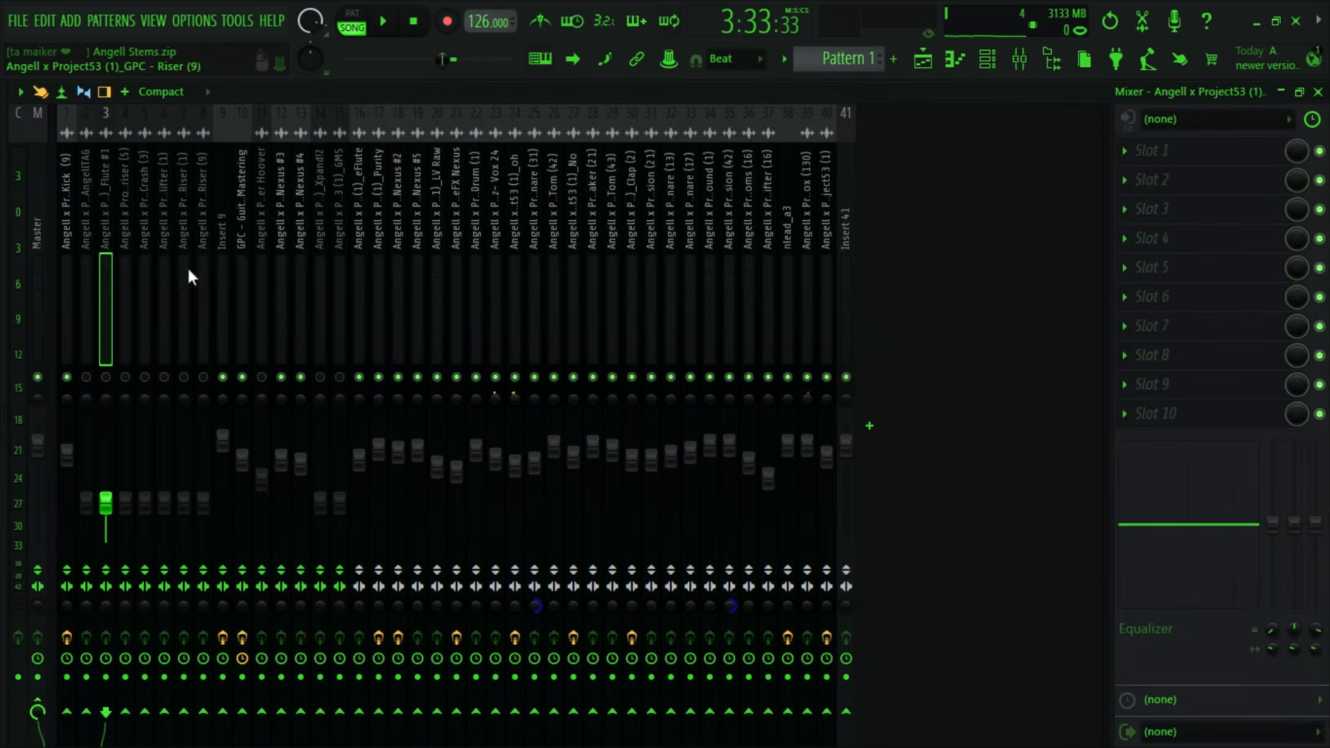
# - Play the selected bars and raise the Flute #1 volume on insert 3 to about 75%
pyautogui.press('space')
pyautogui.moveTo(106, 500); pyautogui.dragTo(105, 466)
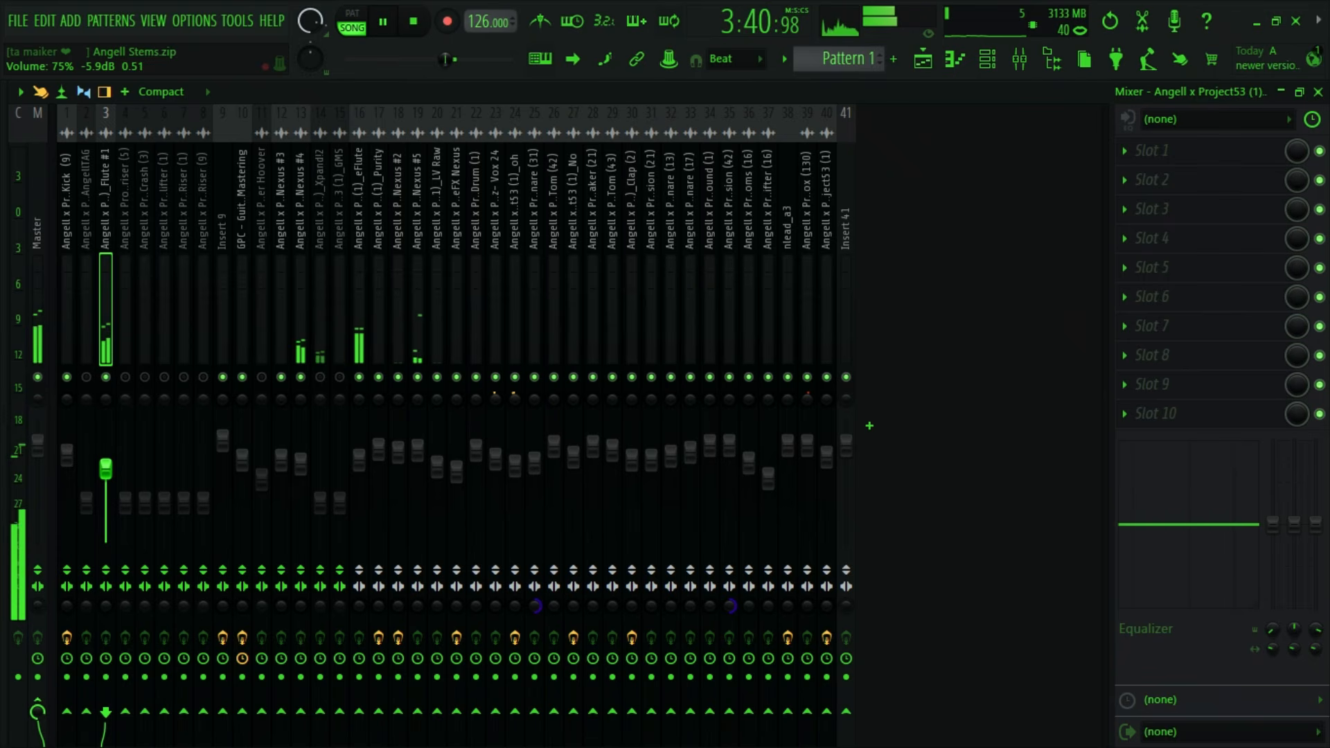
pyautogui.press('space')
# - Load Fruity Reeverb 2 into the first effect slot of the Flute #1 insert
pyautogui.click(1137, 151)
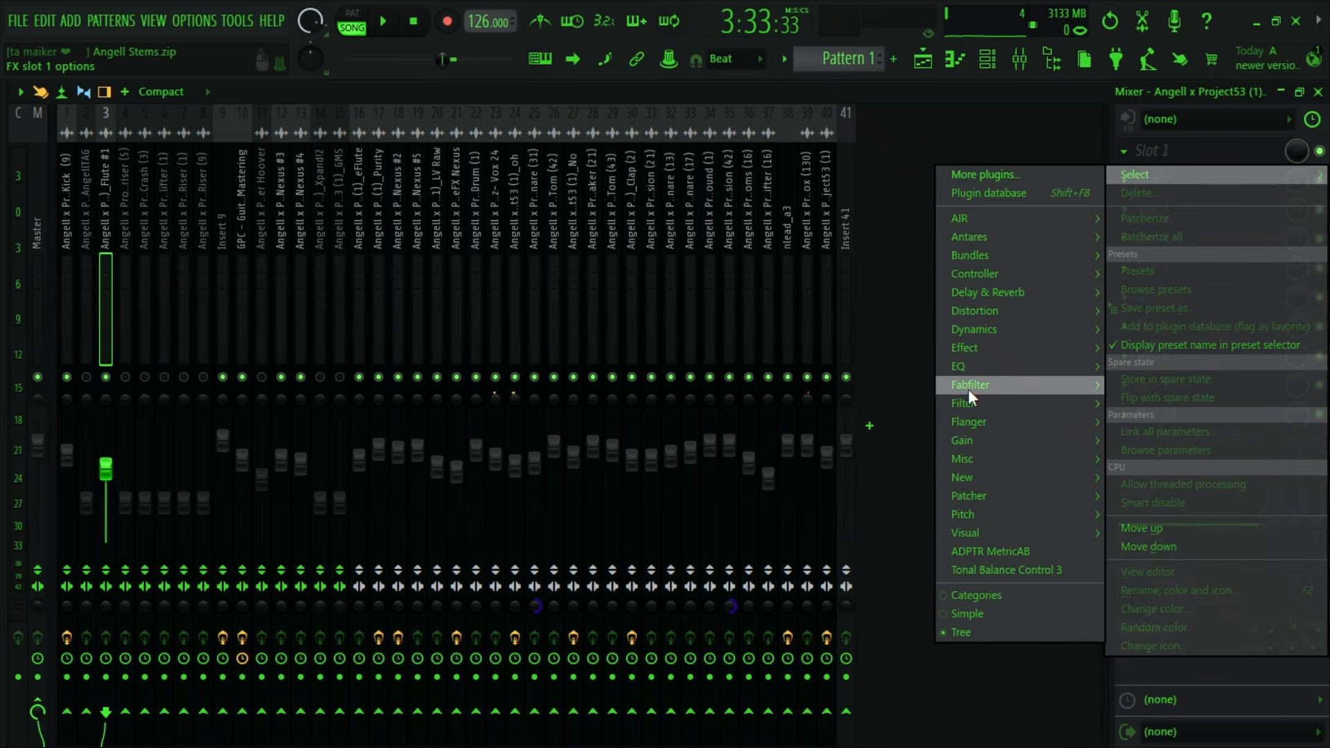
pyautogui.moveTo(987, 357)
pyautogui.moveTo(992, 300)
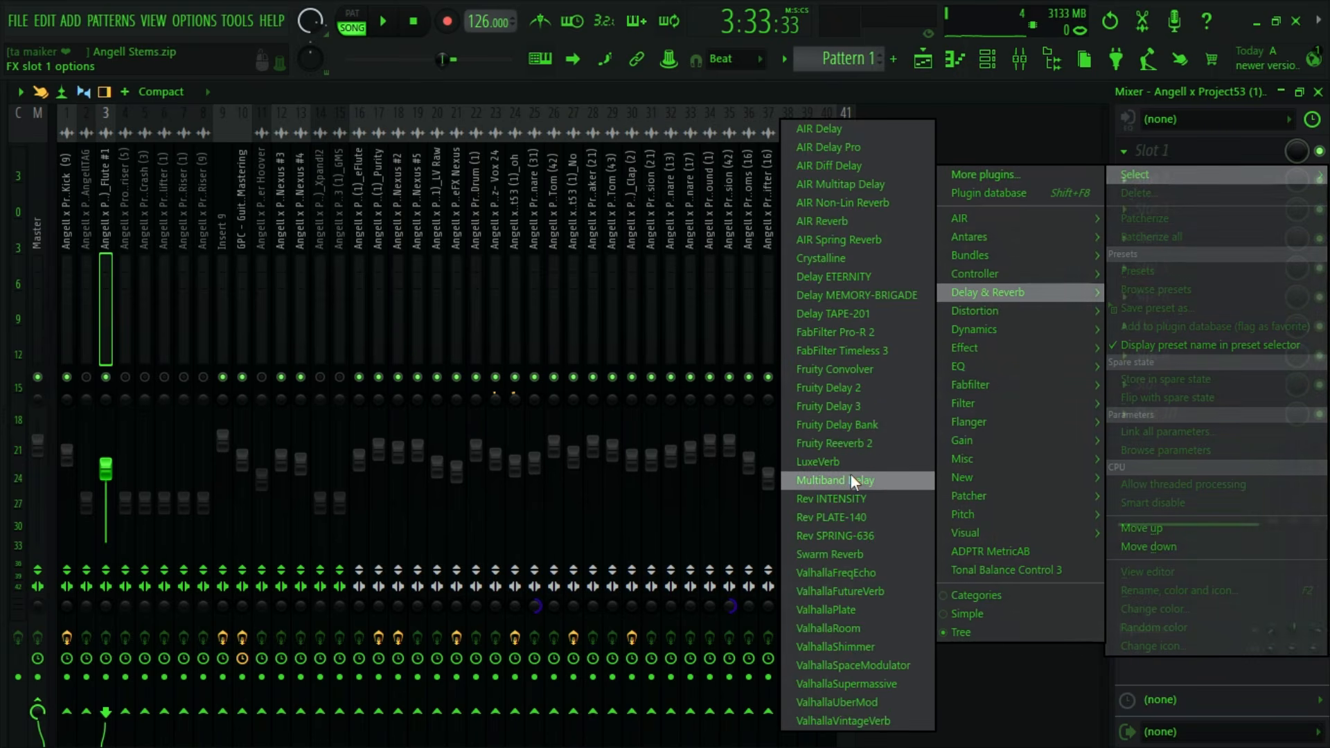
pyautogui.click(848, 447)
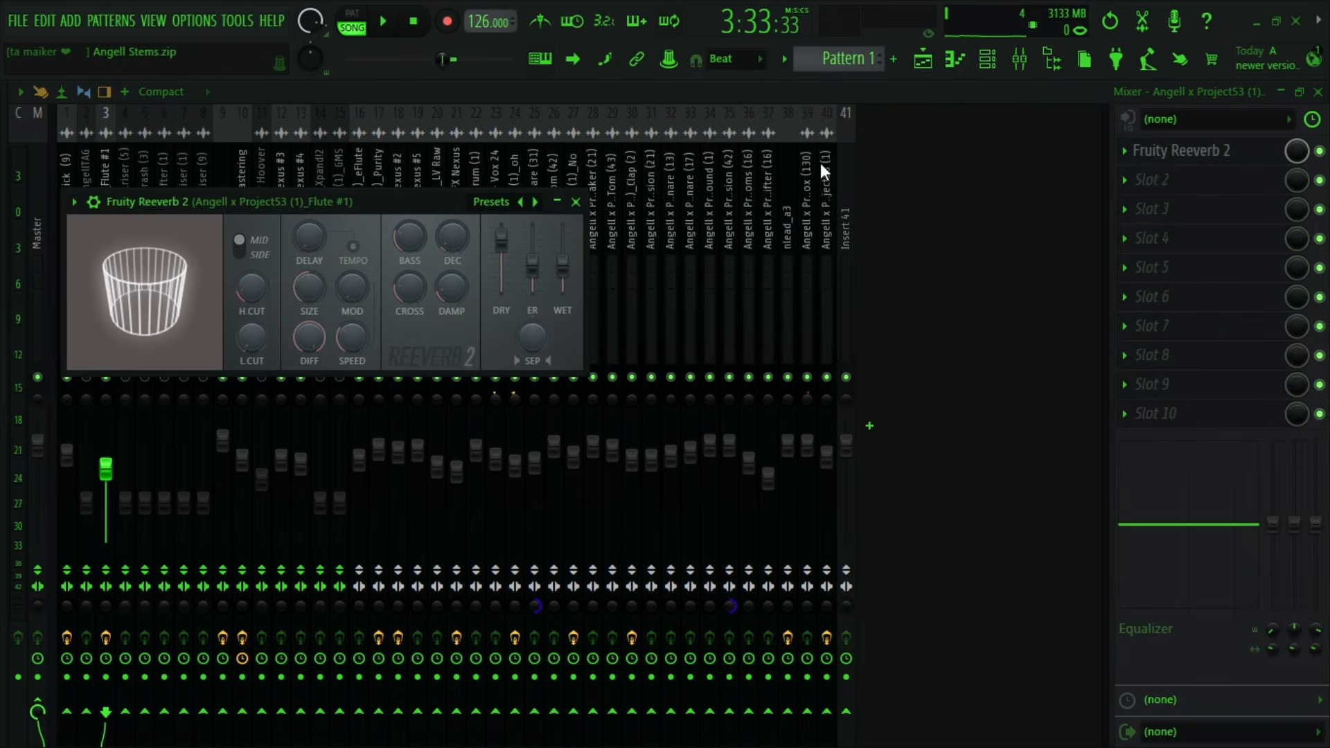
# - Lower the reverb's dry level, raise its wet level slightly, and set the Flute #1 volume to about 84% during playback
pyautogui.moveTo(452, 238); pyautogui.dragTo(563, 259)
pyautogui.moveTo(428, 206); pyautogui.dragTo(316, 310)
pyautogui.click(464, 305)
pyautogui.press('space')
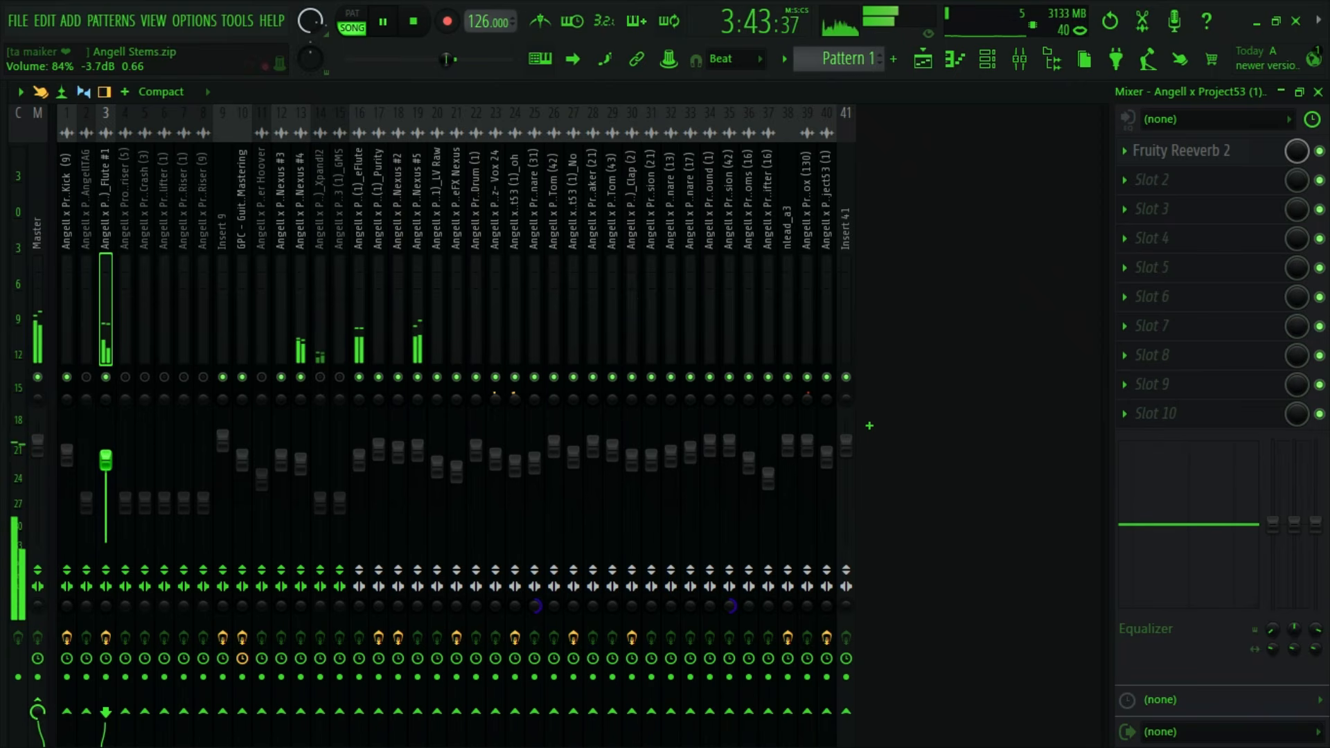
pyautogui.press('space')
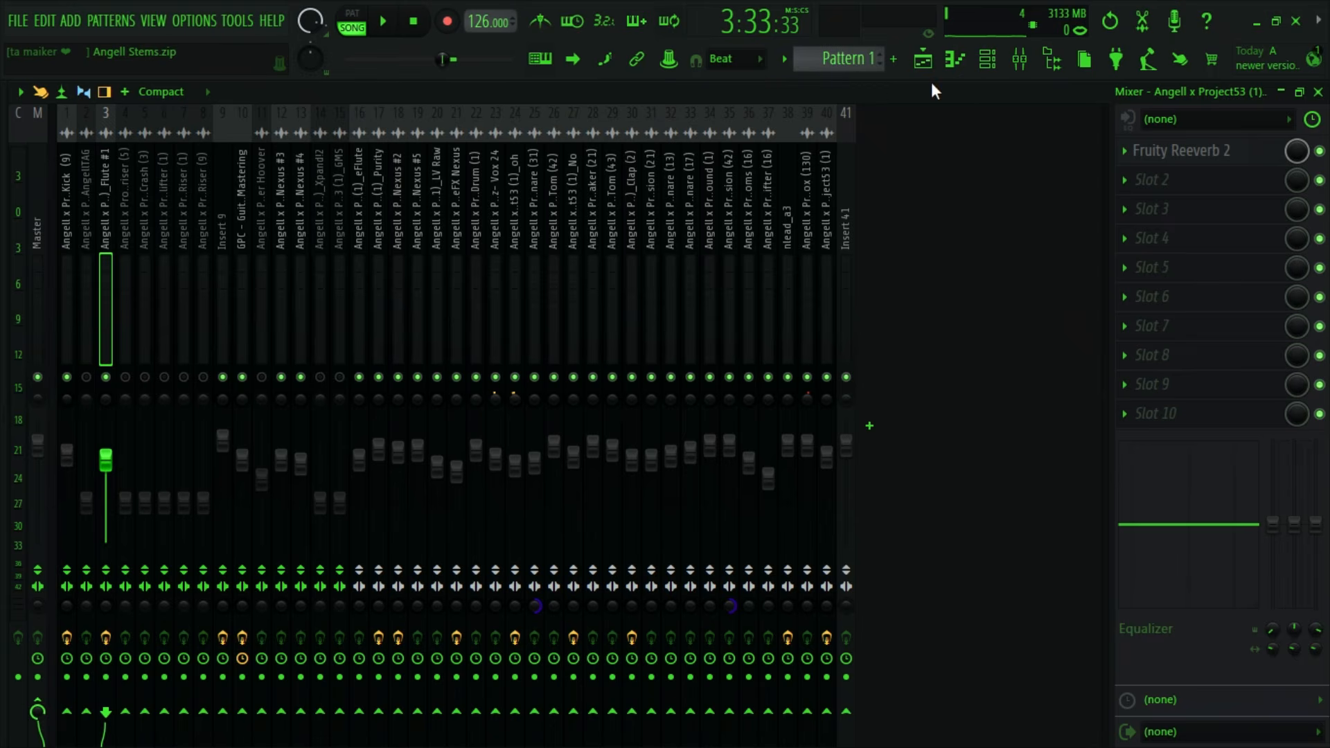
# - Examine all playlist tracks to see which stems play within the selection from bar 113 to 129
pyautogui.click(925, 62)
pyautogui.scroll(-3, 540, 700)
pyautogui.scroll(3, 541, 610)
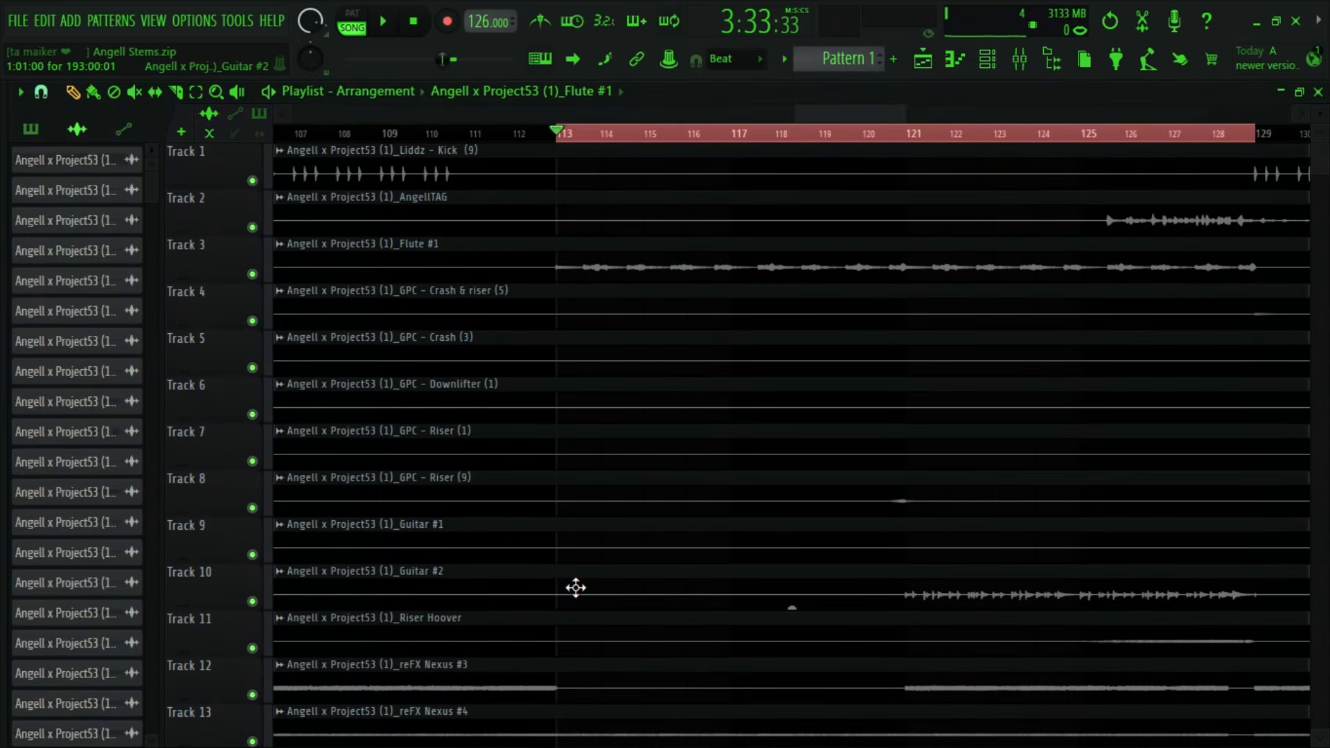
pyautogui.scroll(-20, 577, 588)
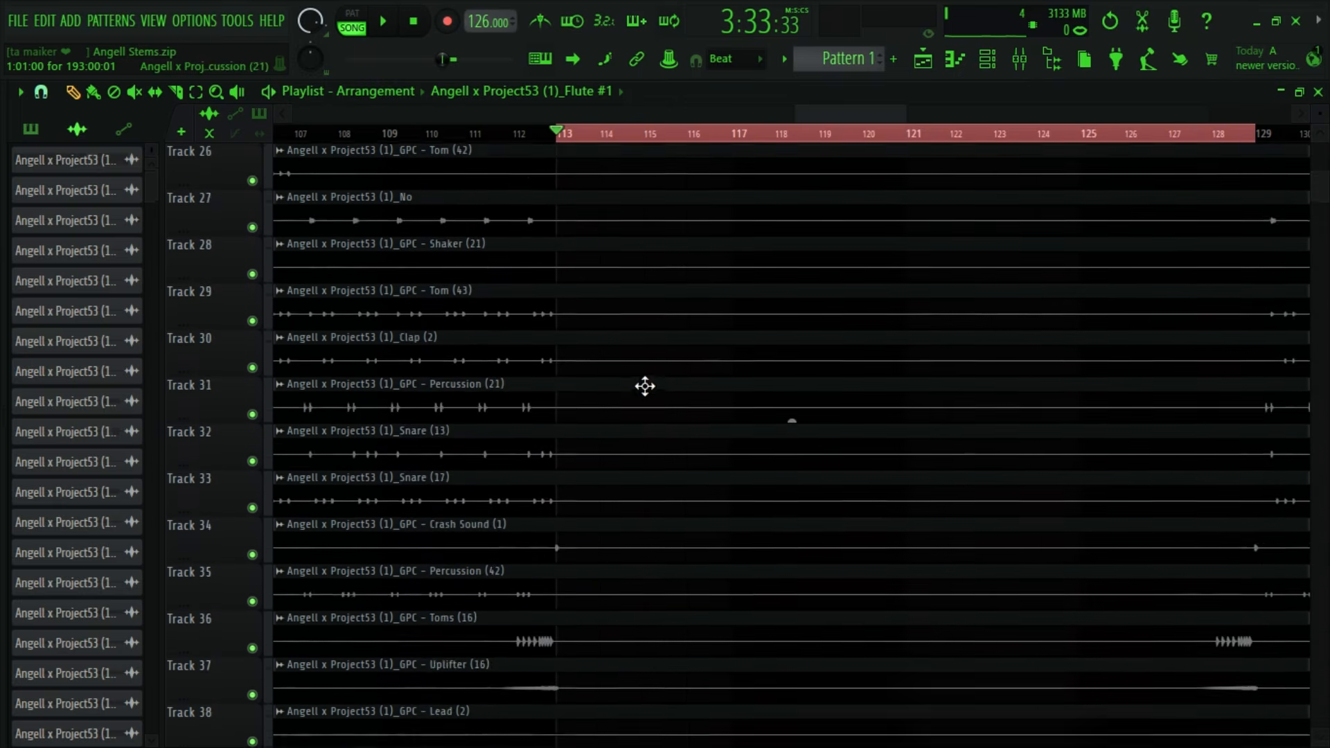
pyautogui.scroll(-4, 637, 380)
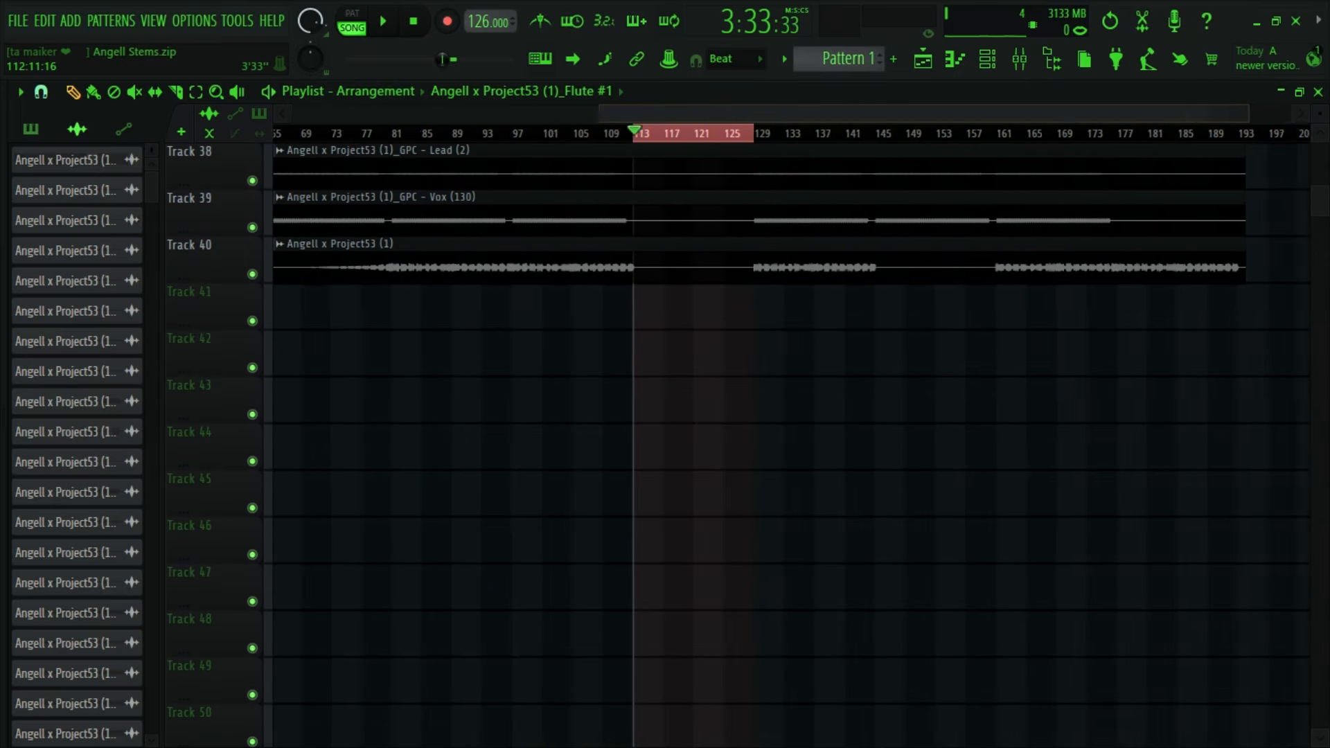
pyautogui.scroll(6, 627, 387)
pyautogui.scroll(4, 665, 325)
pyautogui.click(1018, 60)
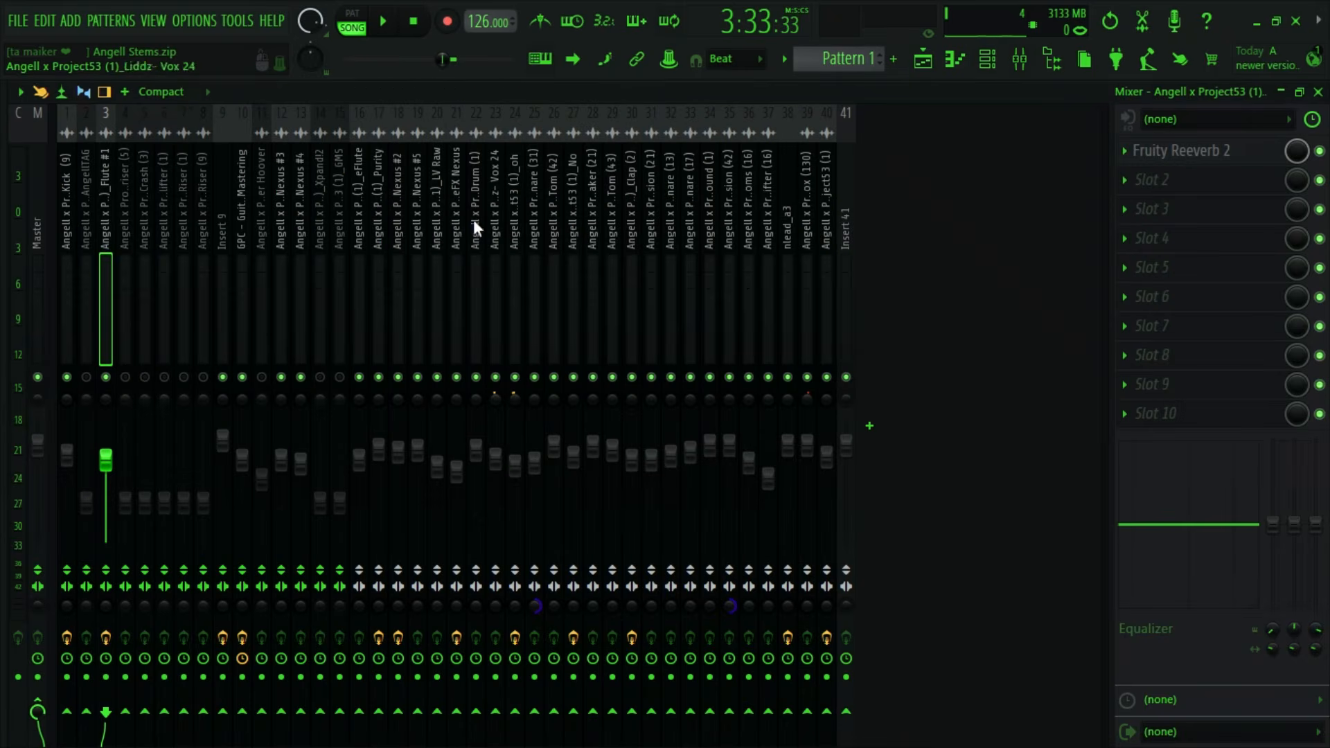
pyautogui.click(923, 60)
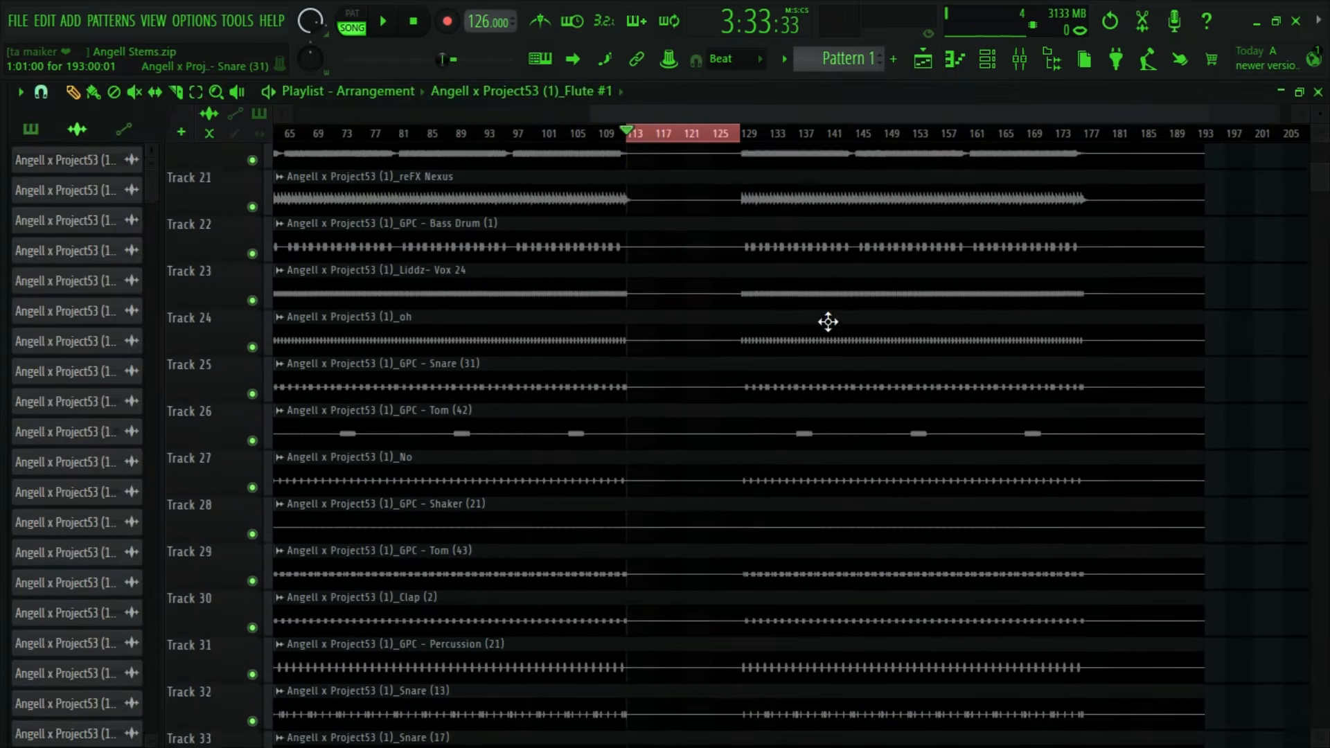
pyautogui.scroll(15, 832, 325)
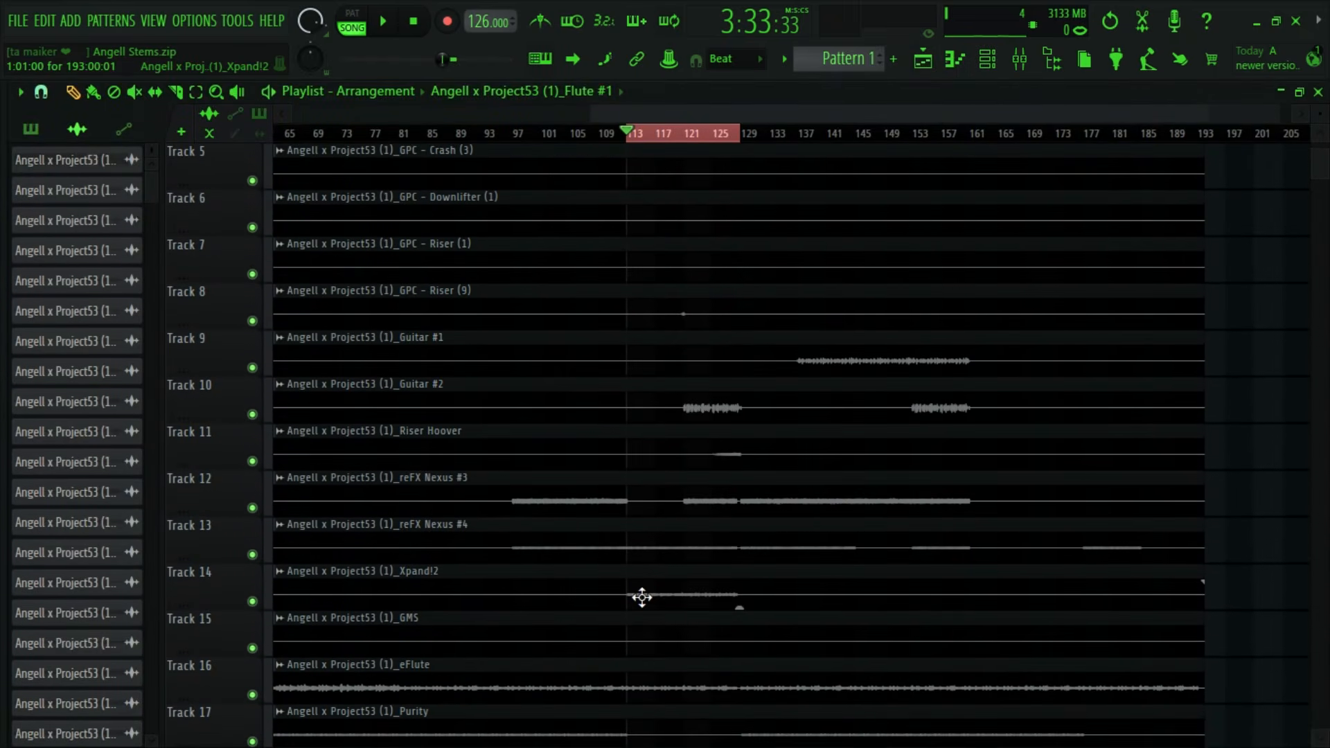
# - Bring up the Xpand!2 clip's mixer insert 14 and raise its volume to about 100% while the selection plays
pyautogui.doubleClick(642, 598)
pyautogui.click(989, 57)
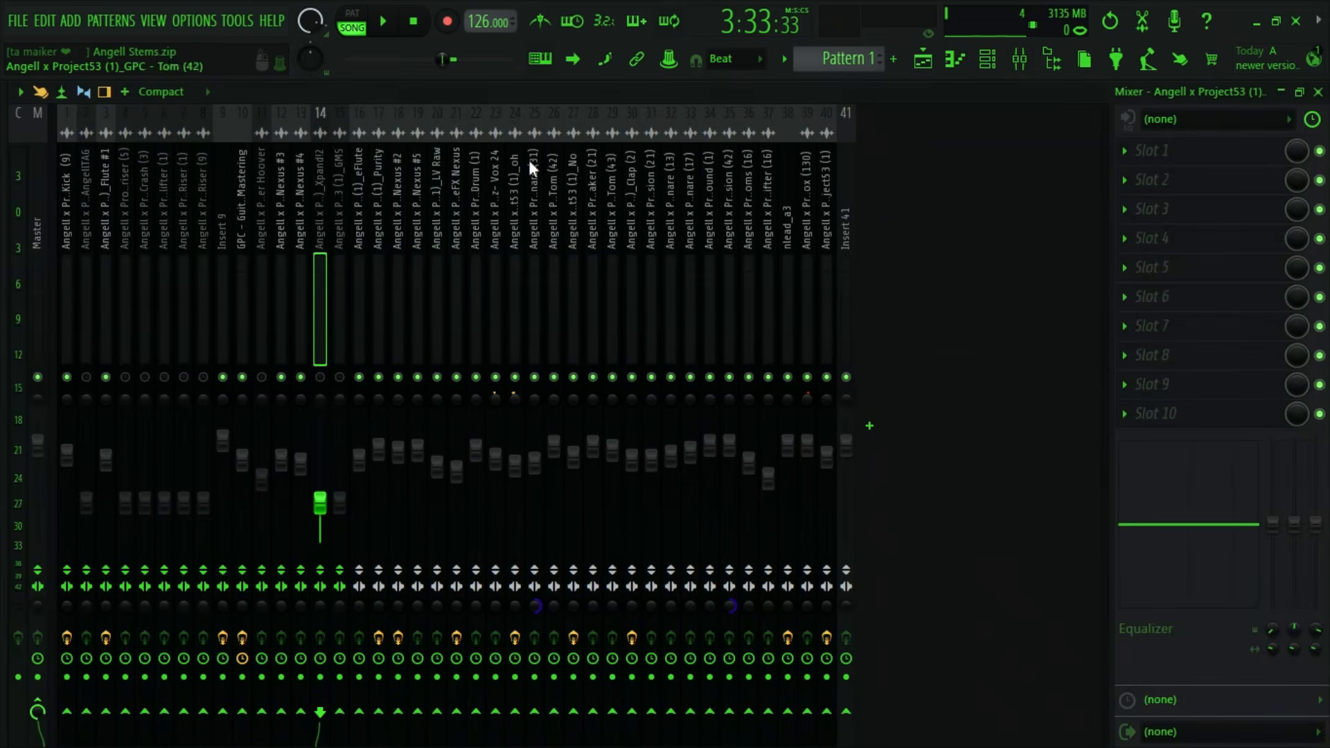
pyautogui.press('space')
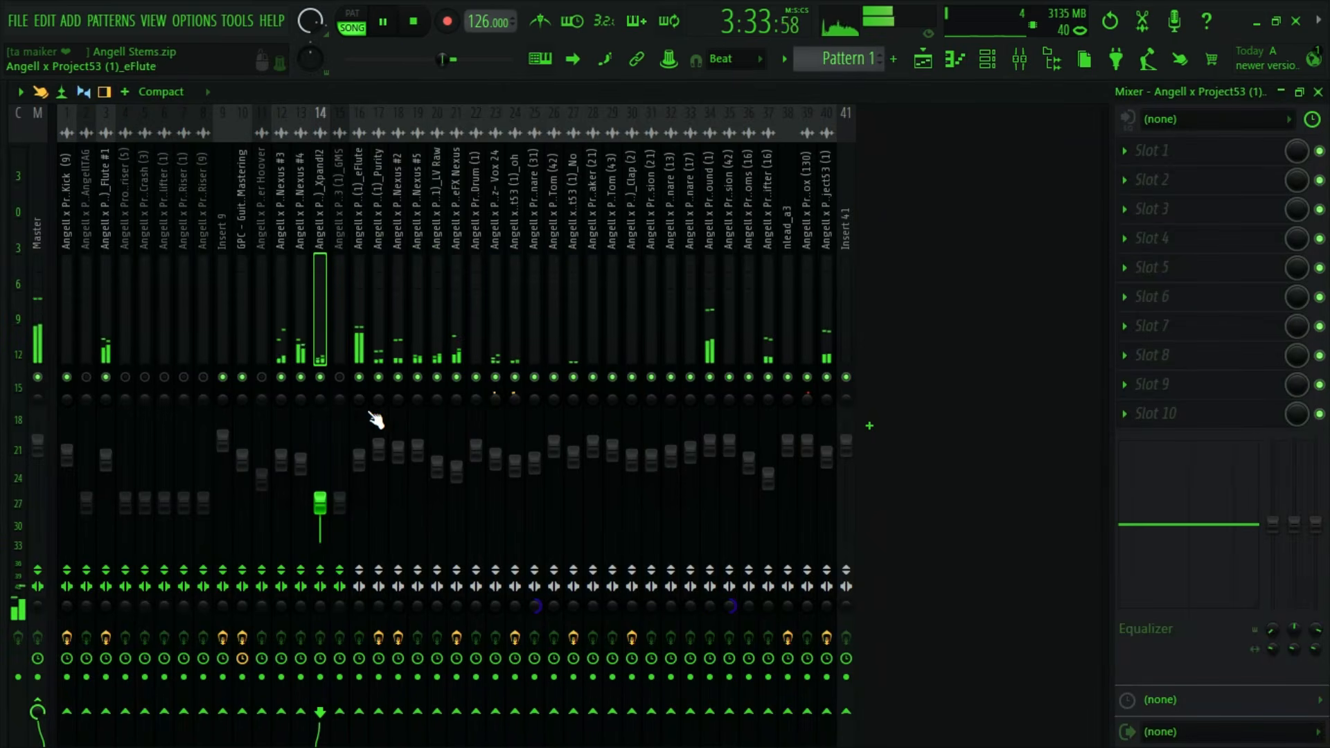
pyautogui.moveTo(320, 497); pyautogui.dragTo(320, 448)
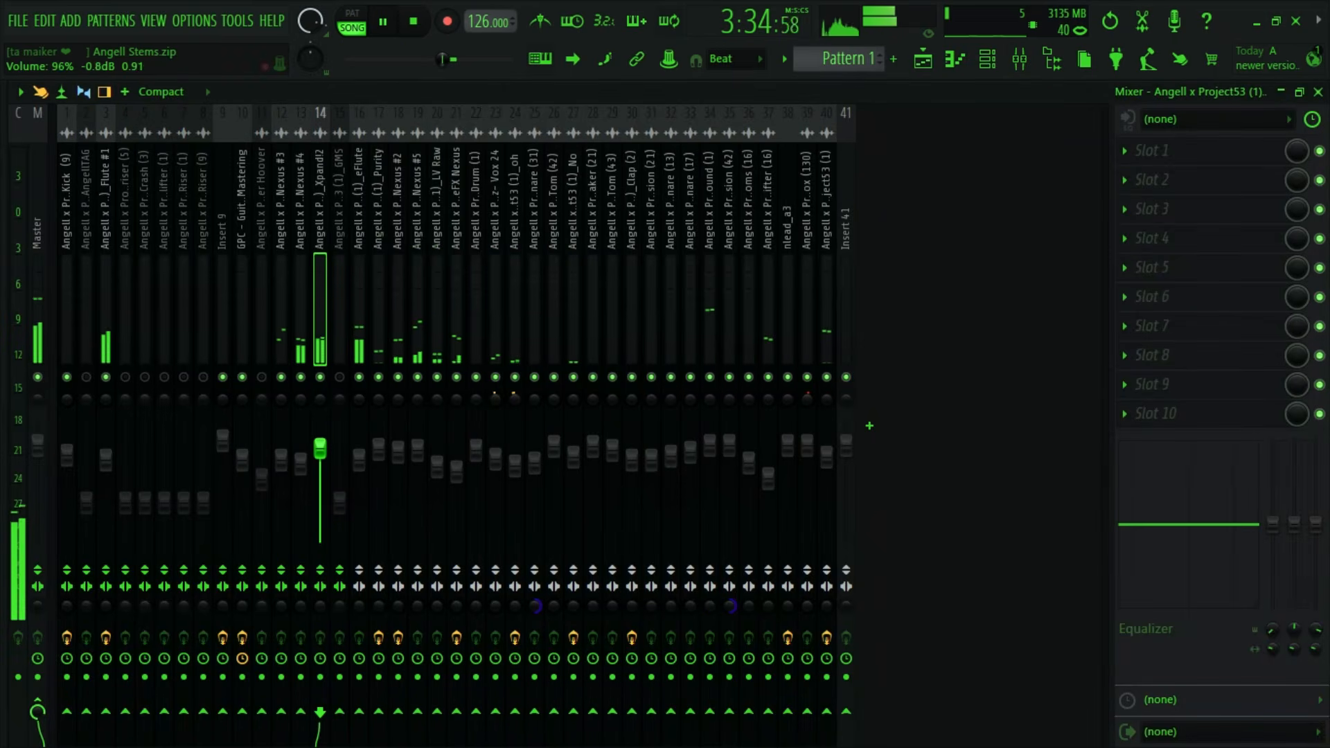
pyautogui.click(422, 21)
pyautogui.click(385, 22)
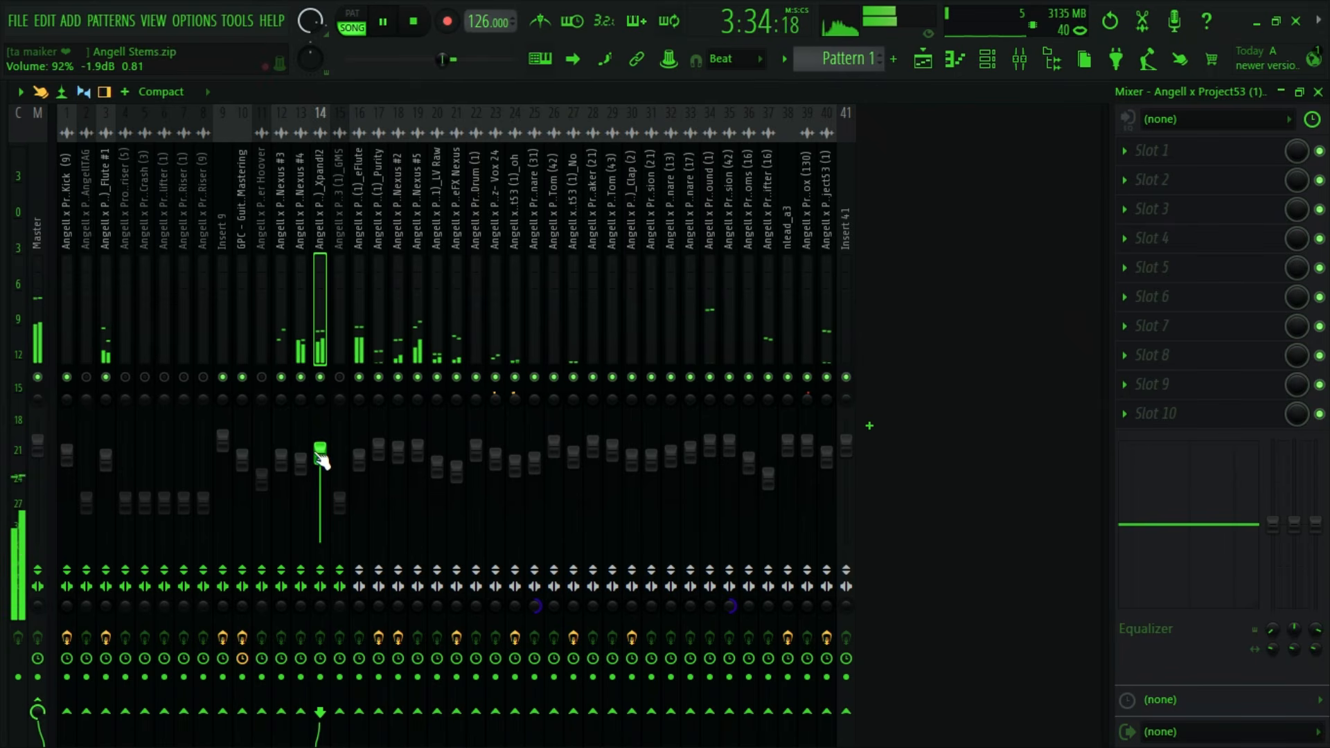
pyautogui.press('space')
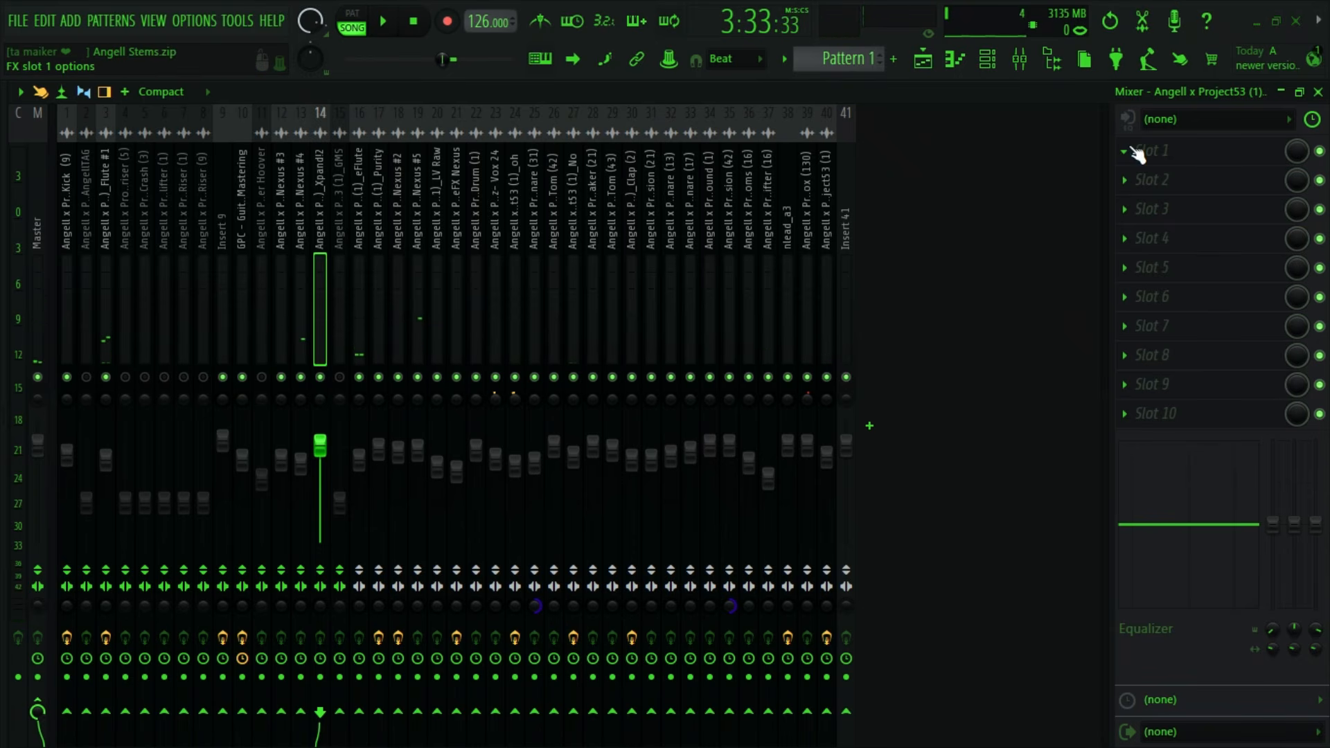
# - Play the selection again to compare the Flute #1 and Xpand!2 inserts
pyautogui.click(111, 253)
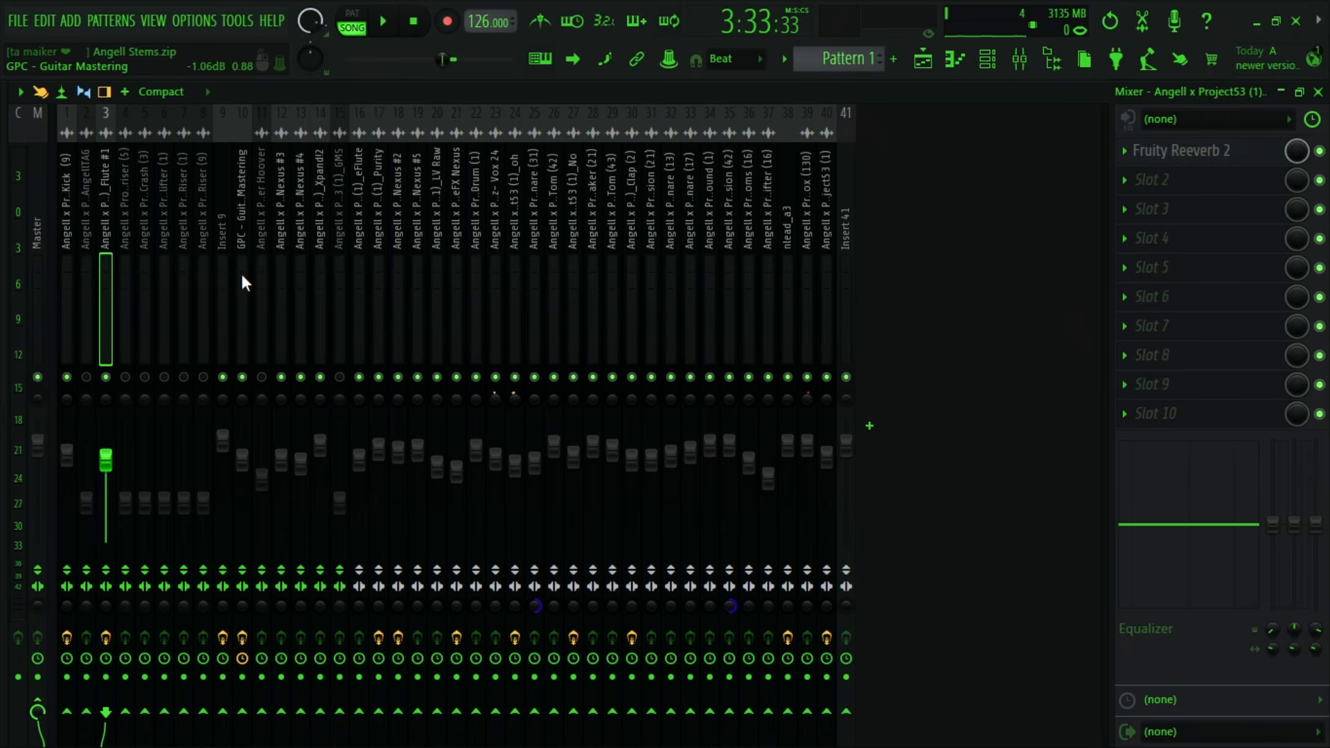
pyautogui.press('space')
pyautogui.press('space')
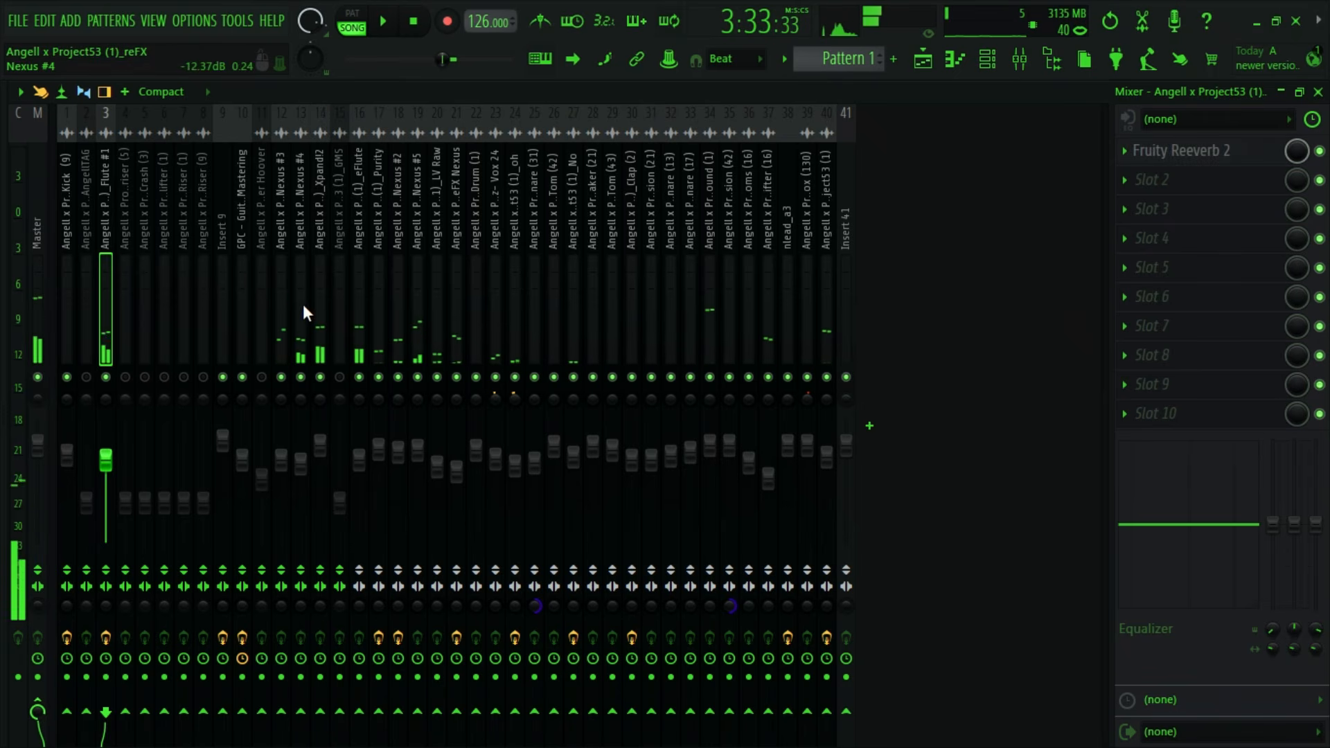
pyautogui.click(263, 308)
pyautogui.press('space')
pyautogui.click(321, 314)
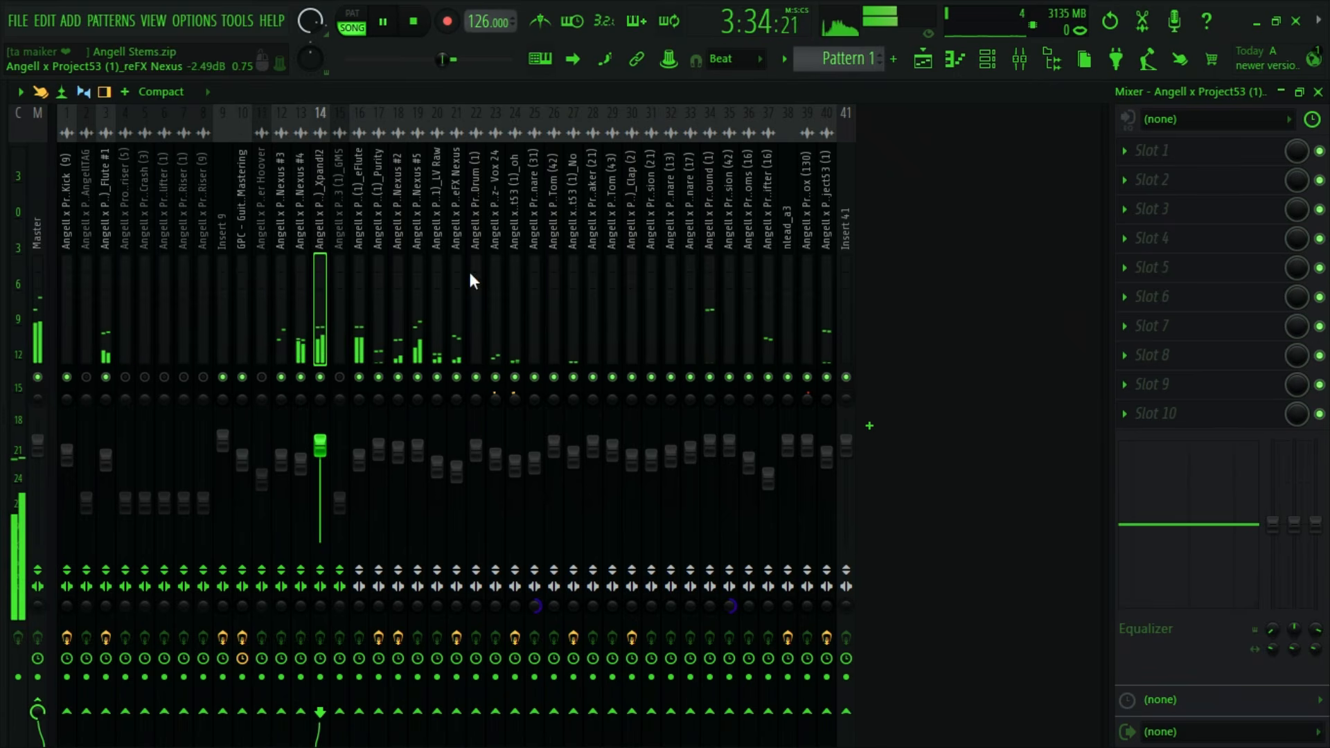
pyautogui.press('space')
# - Try Kickstart 2 in the first effect slot of the Xpand!2 insert, with the volume raised to 115% during playback
pyautogui.click(1182, 155)
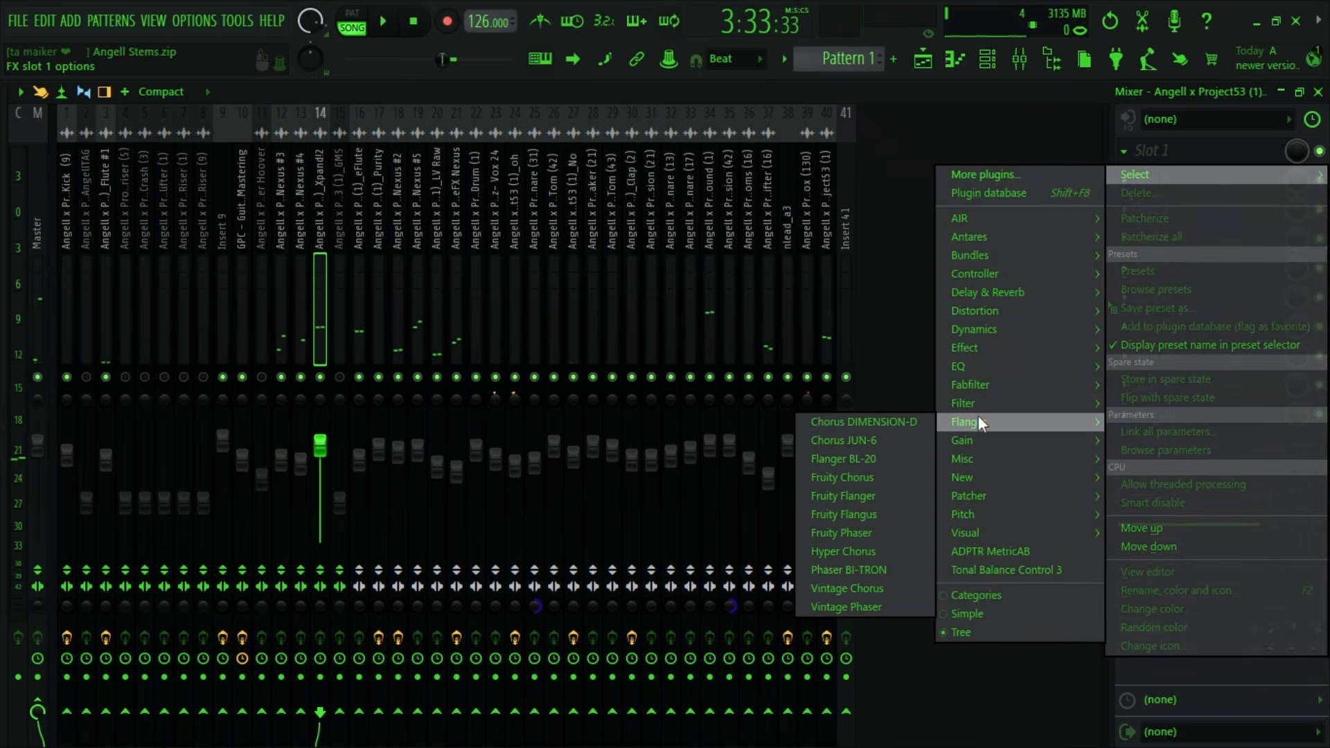
pyautogui.moveTo(982, 439)
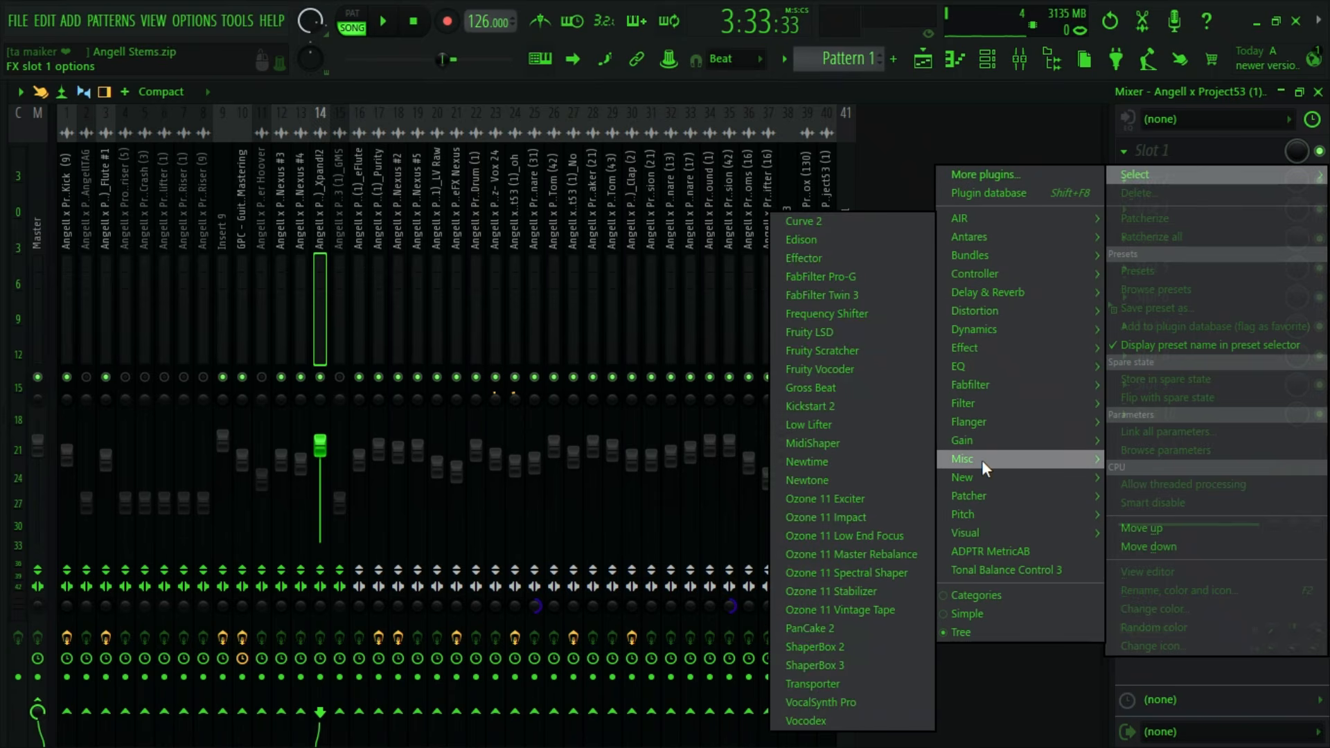
pyautogui.click(888, 409)
pyautogui.press('space')
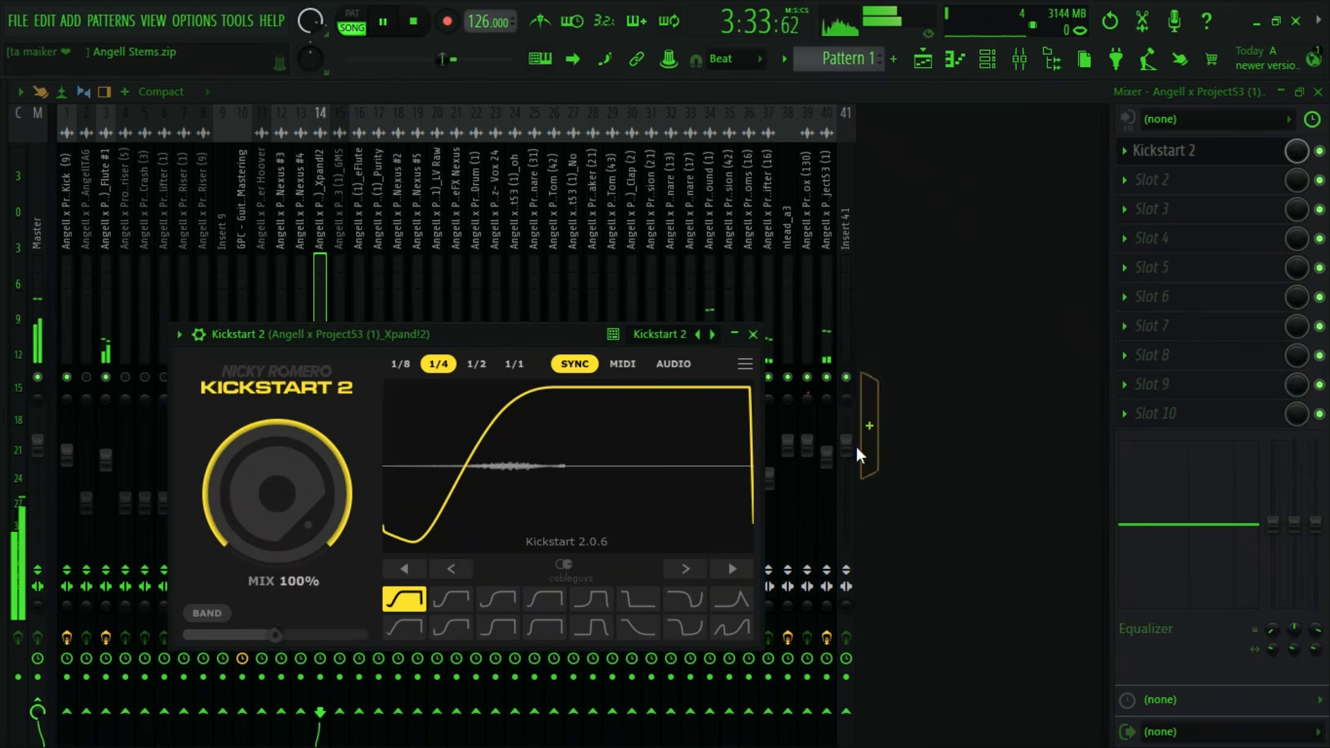
pyautogui.click(753, 335)
pyautogui.moveTo(320, 447); pyautogui.dragTo(320, 435)
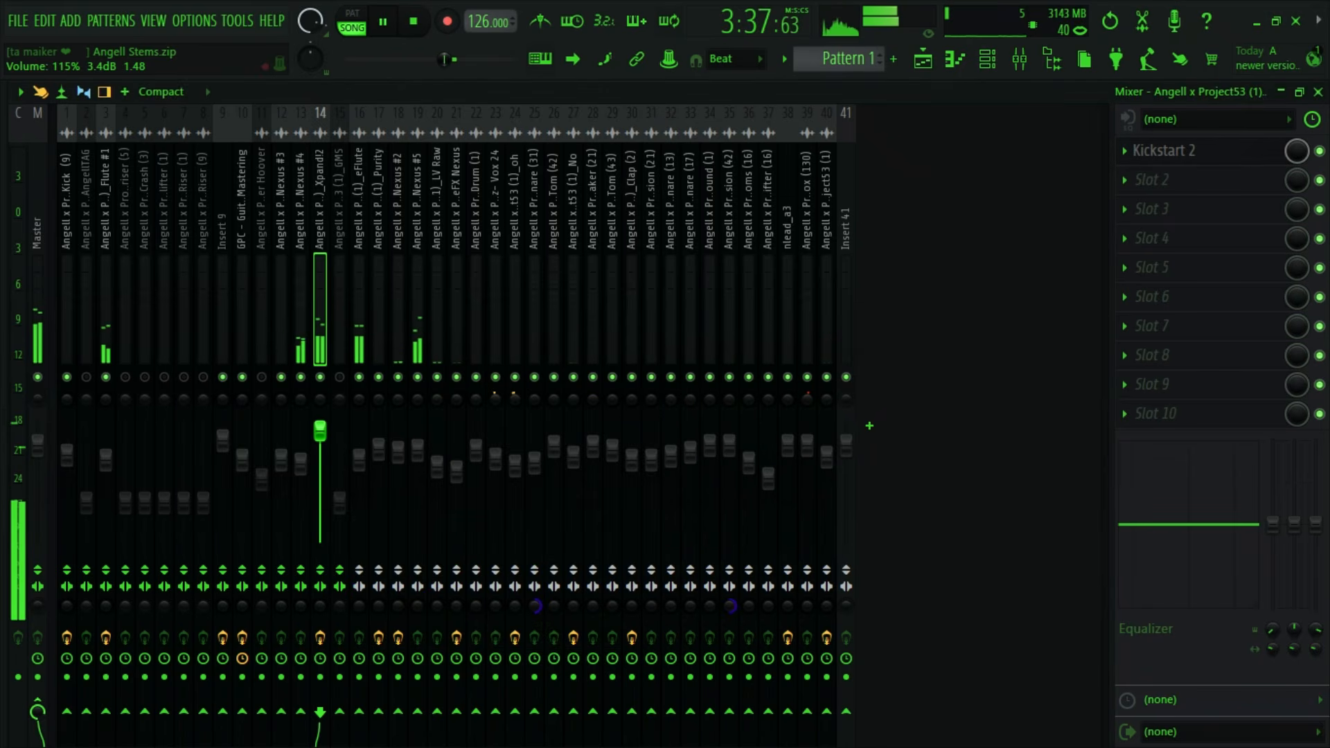
pyautogui.press('space')
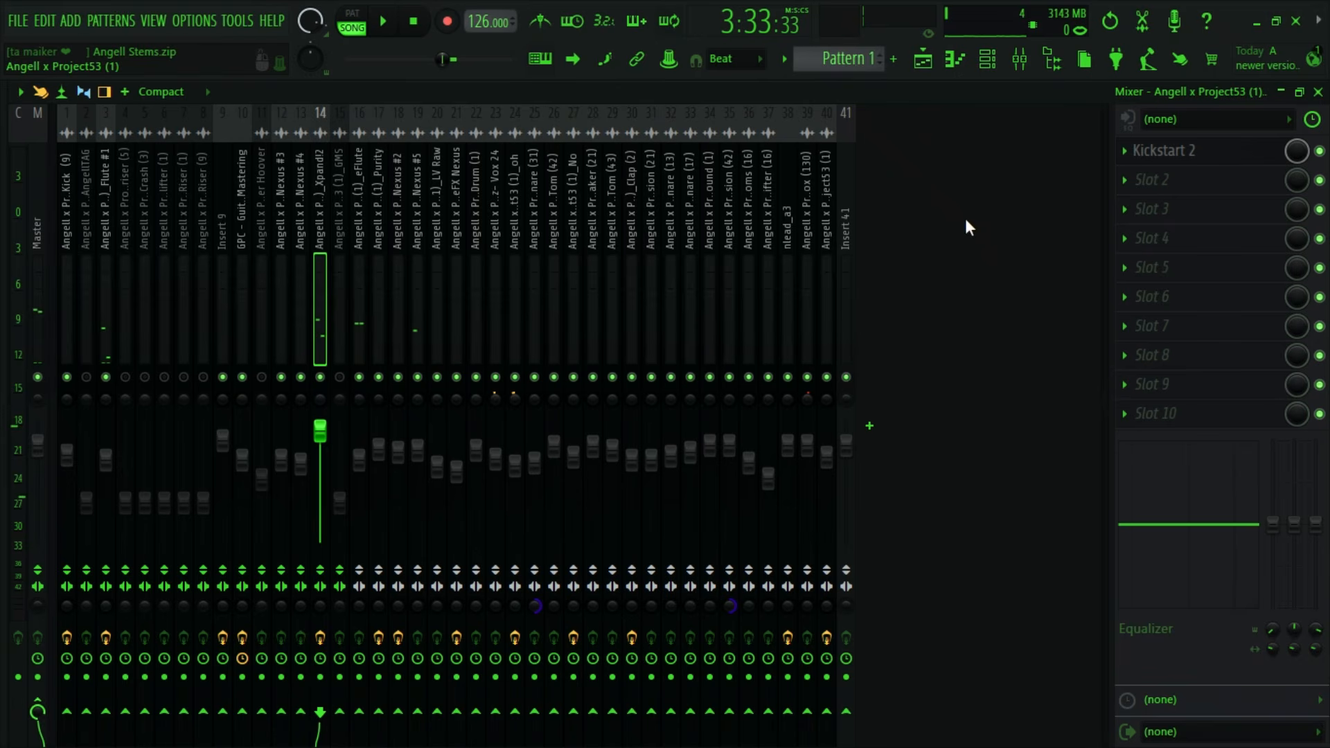
# - Delete Kickstart 2 from the Xpand!2 insert
pyautogui.click(1124, 150)
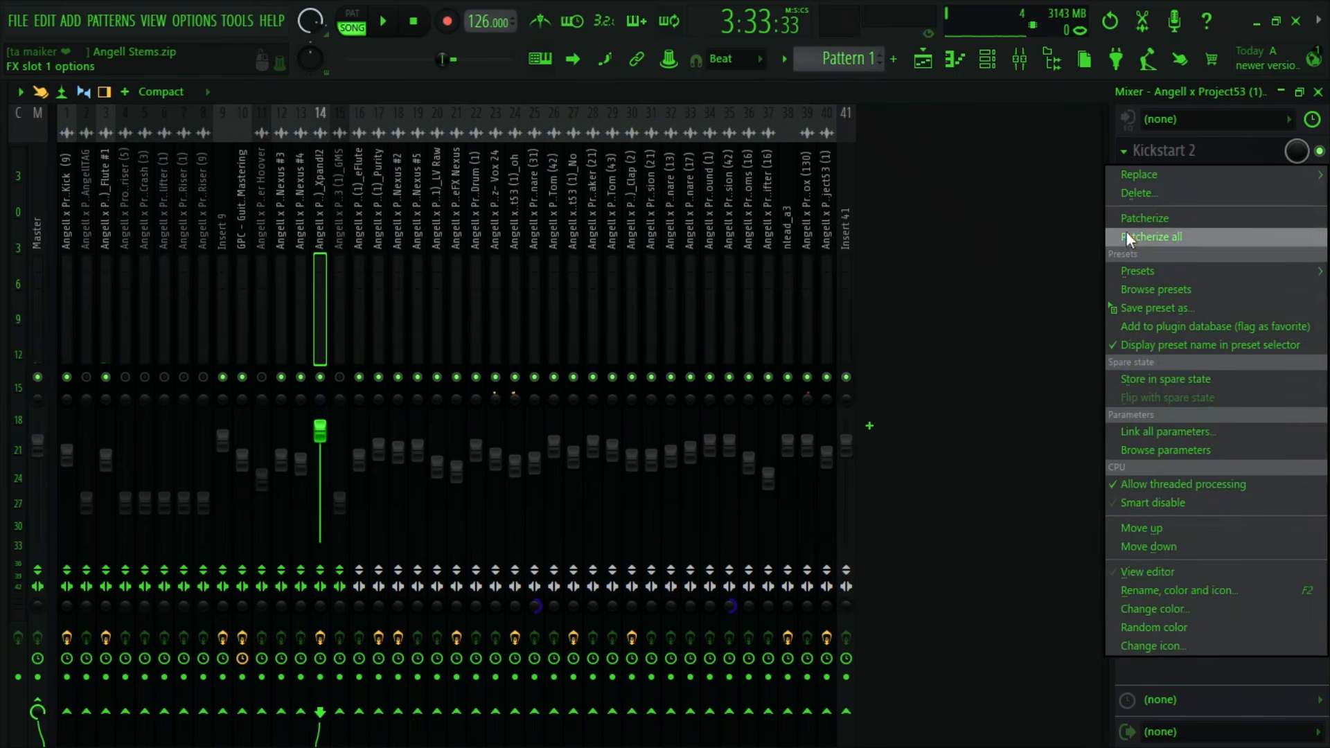
pyautogui.click(1129, 192)
pyautogui.click(722, 450)
# - Copy the Flute #1 insert's Fruity Reeverb 2 settings to the Xpand!2 insert and lower its volume to about 100% during playback
pyautogui.click(98, 256)
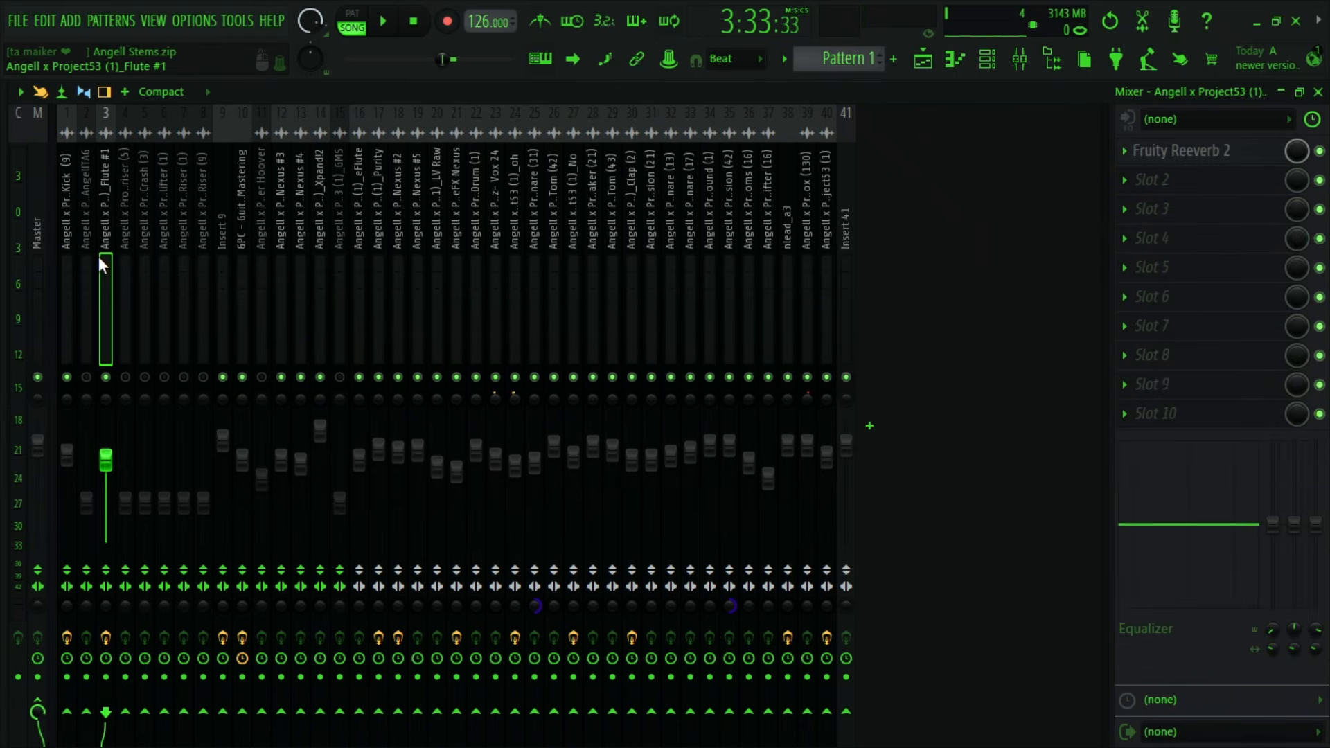
pyautogui.click(1125, 144)
pyautogui.moveTo(1137, 306); pyautogui.dragTo(320, 207)
pyautogui.press('space')
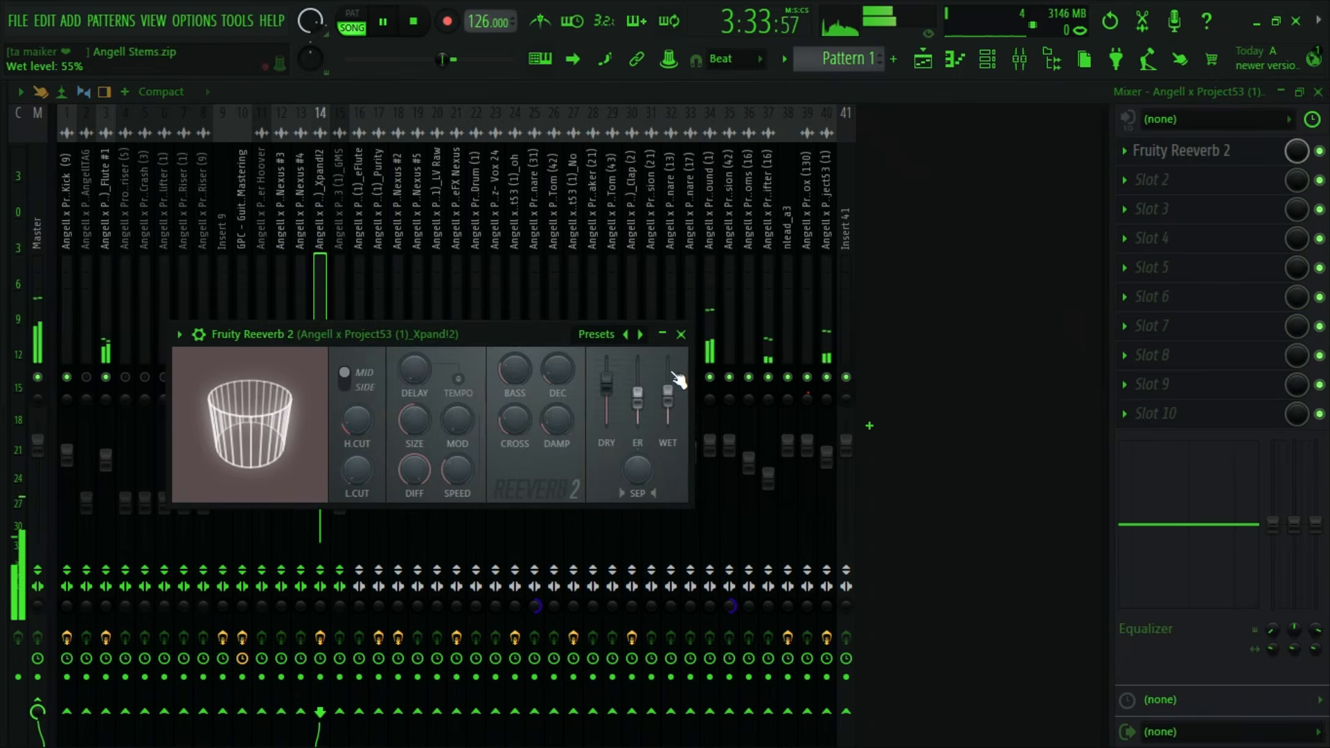
pyautogui.click(681, 334)
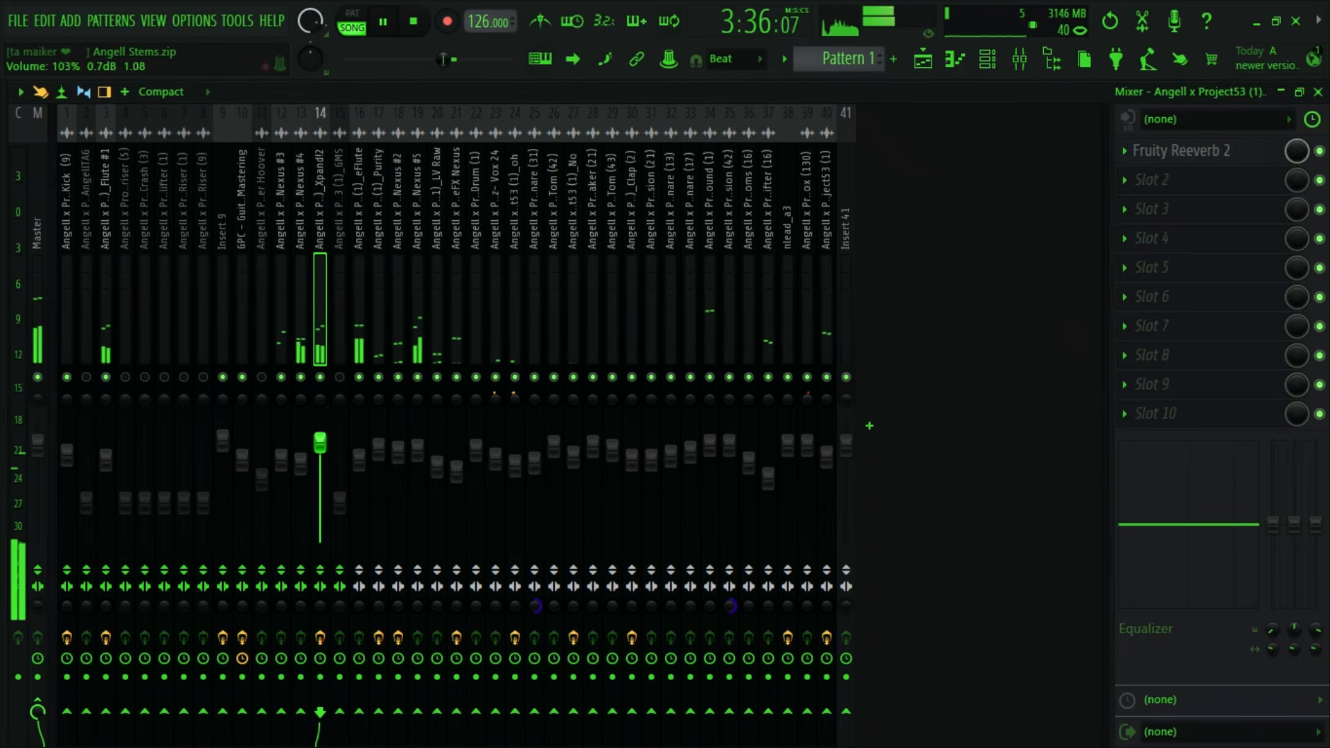
pyautogui.press('space')
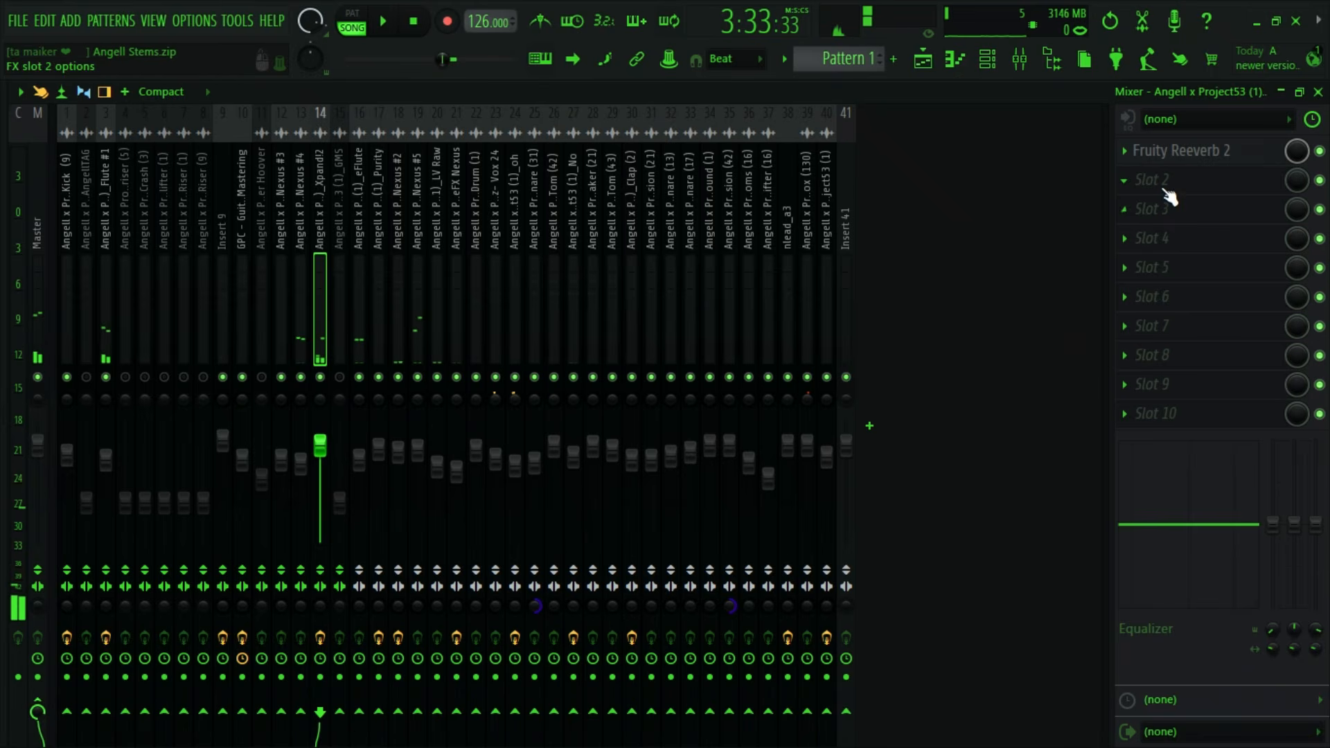
# - Add PanCake 2 to the second effect slot of the Xpand!2 insert and set its mix to 54% while auditioning it
pyautogui.click(1166, 182)
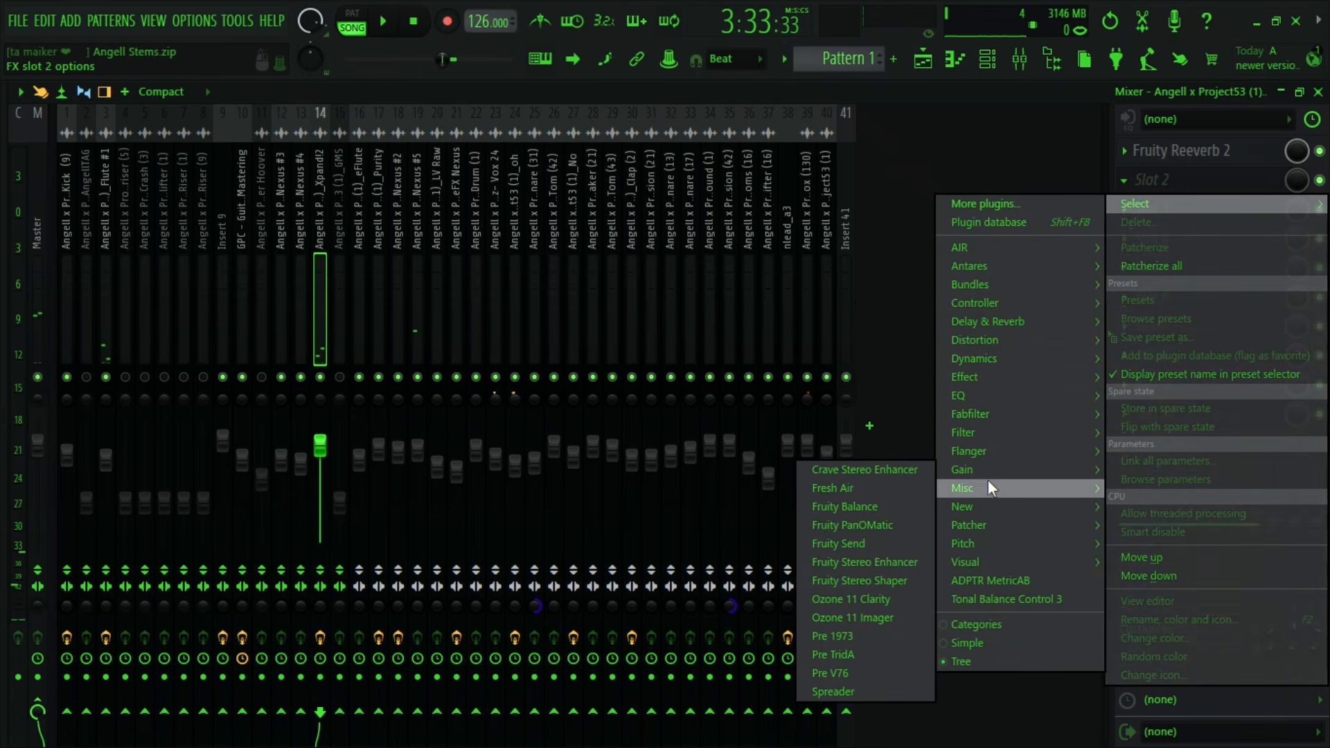
pyautogui.moveTo(988, 489)
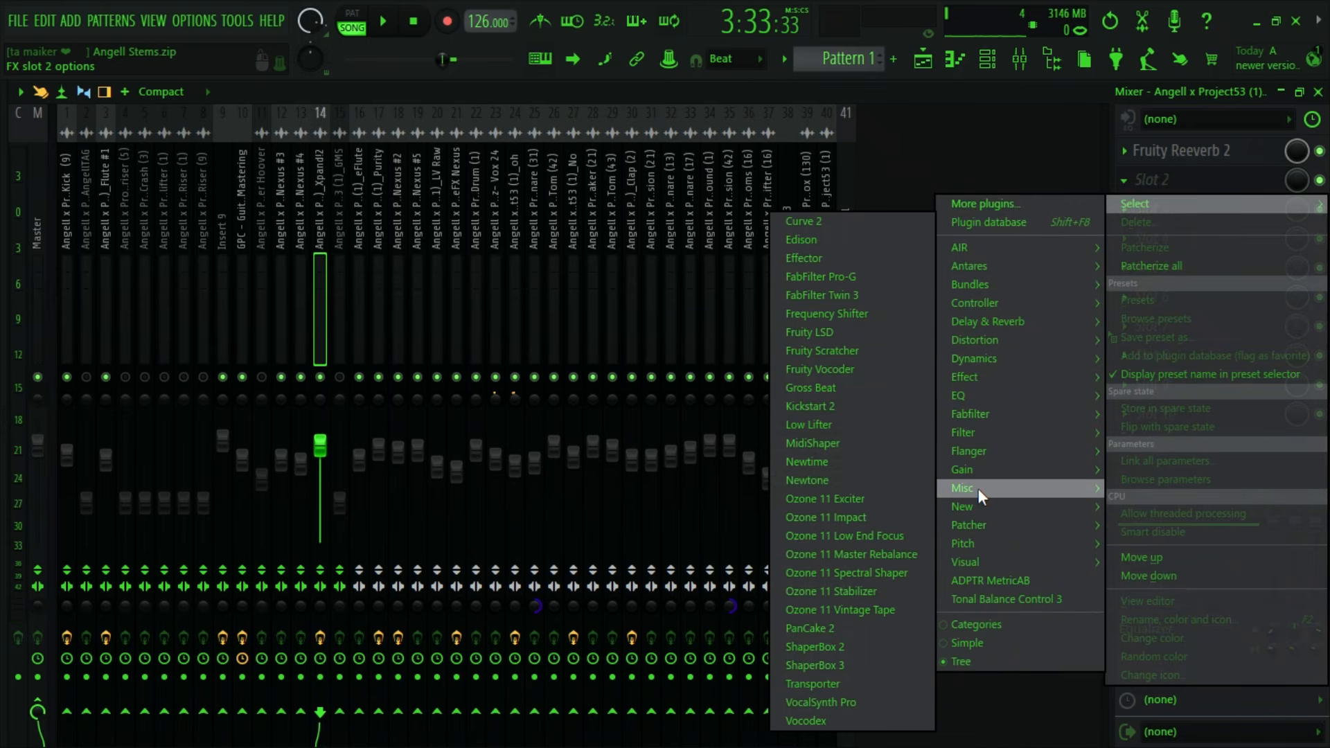
pyautogui.click(844, 630)
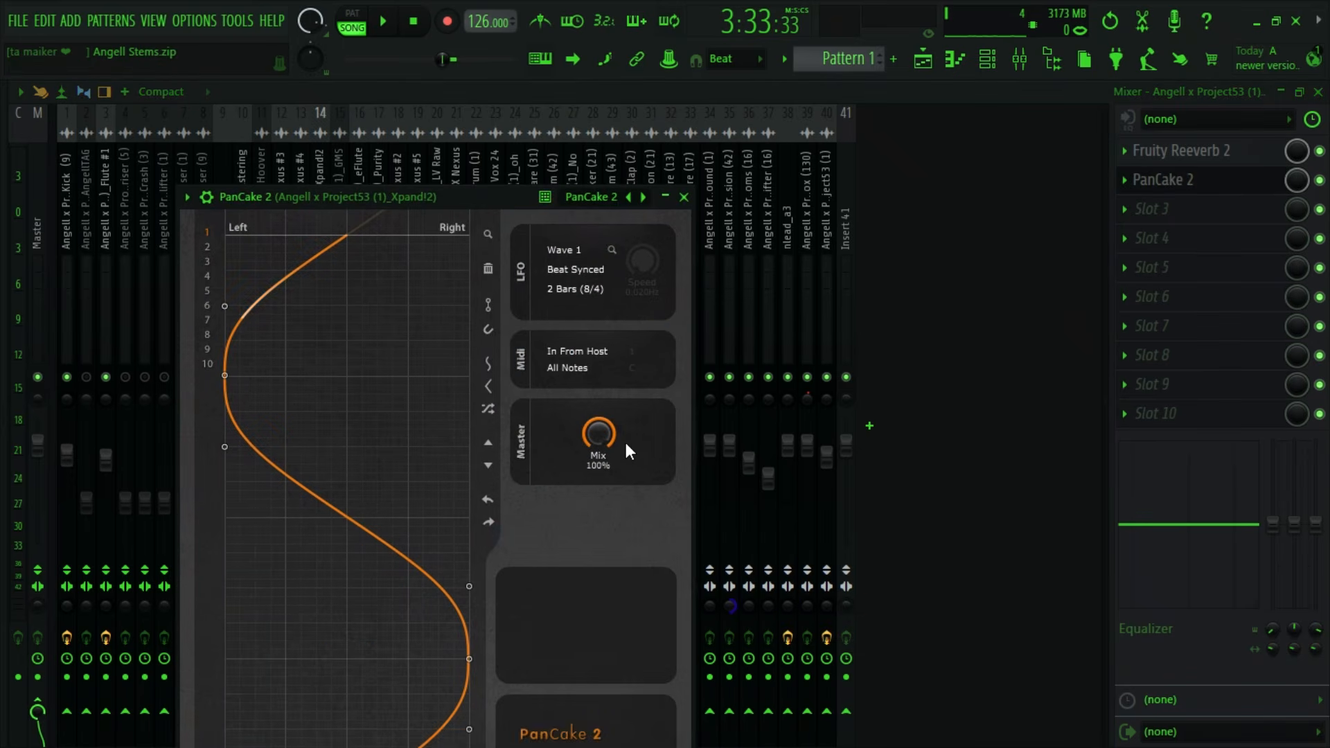
pyautogui.press('space')
pyautogui.moveTo(593, 439); pyautogui.dragTo(593, 471)
pyautogui.press('space')
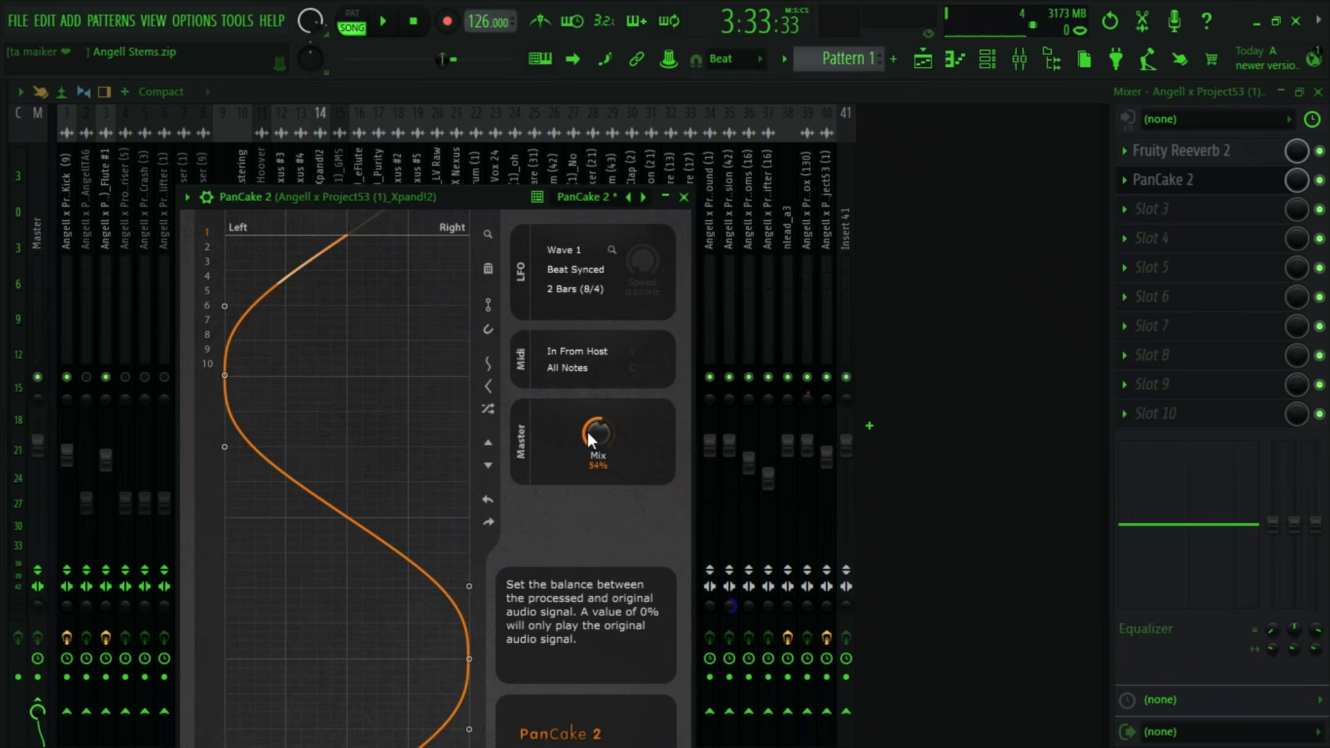
pyautogui.press('space')
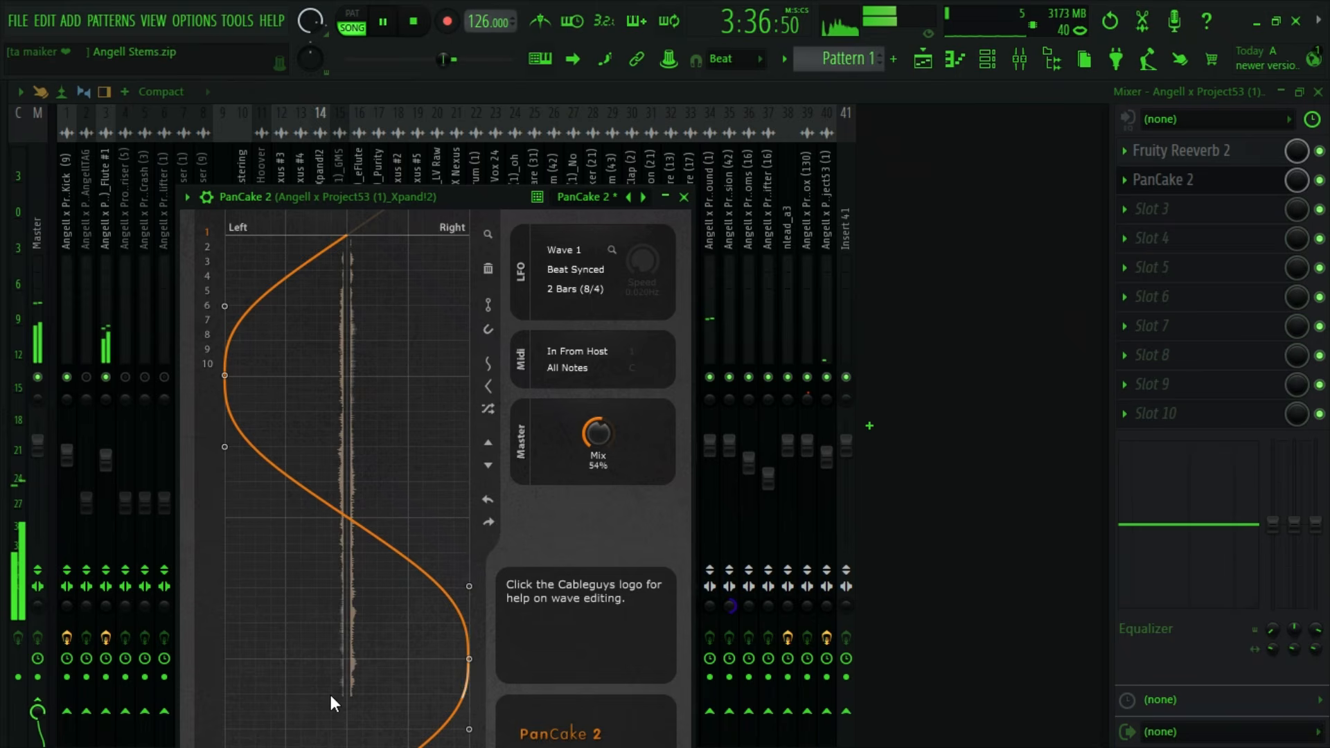
pyautogui.press('space')
pyautogui.click(684, 197)
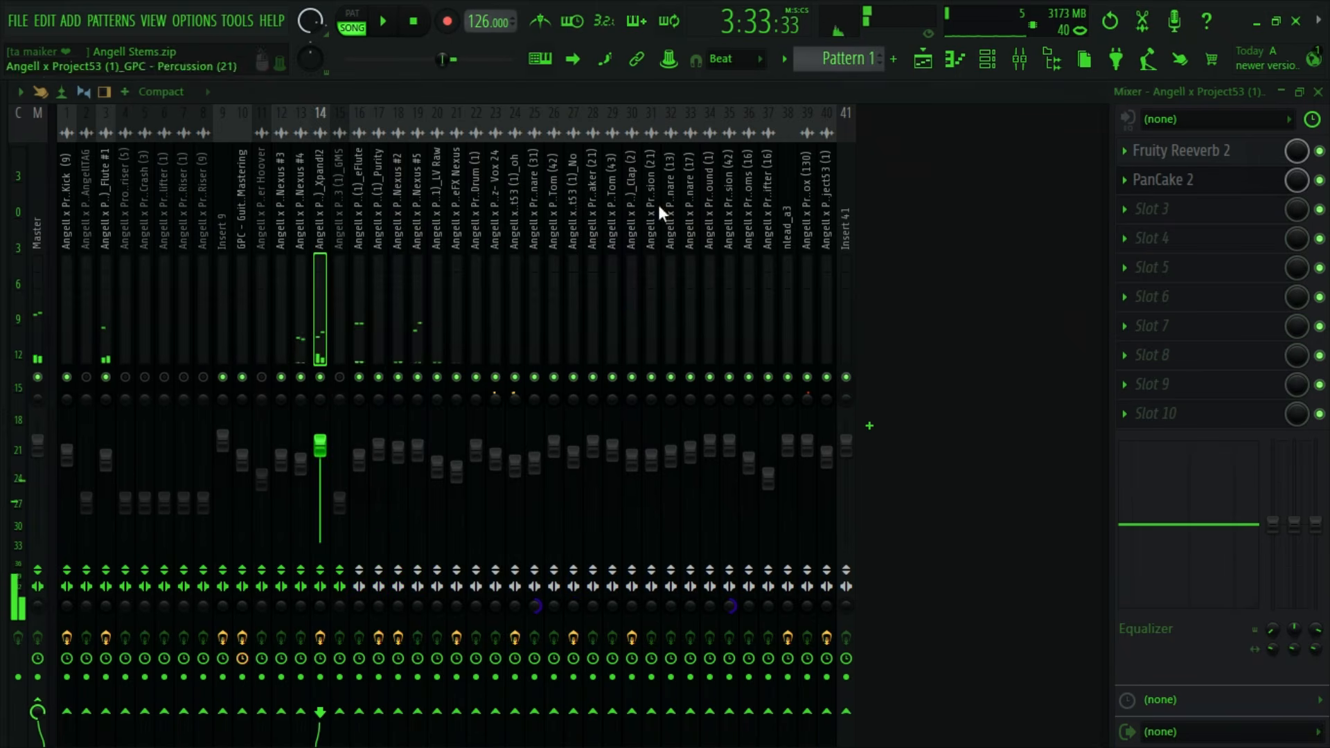
# - Lower the Xpand!2 insert's volume slightly and set its PanCake 2 mix to 64%
pyautogui.moveTo(318, 448); pyautogui.dragTo(318, 453)
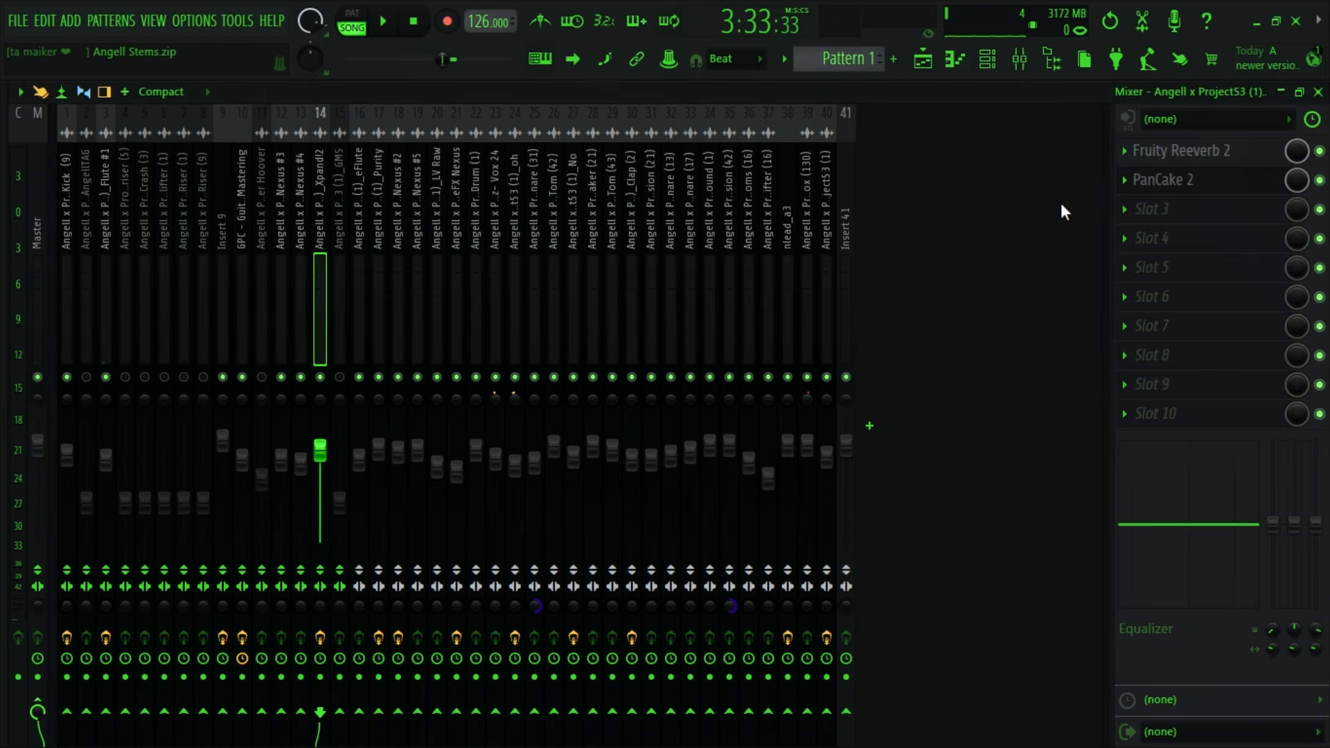
pyautogui.click(1228, 182)
pyautogui.moveTo(597, 433); pyautogui.dragTo(597, 424)
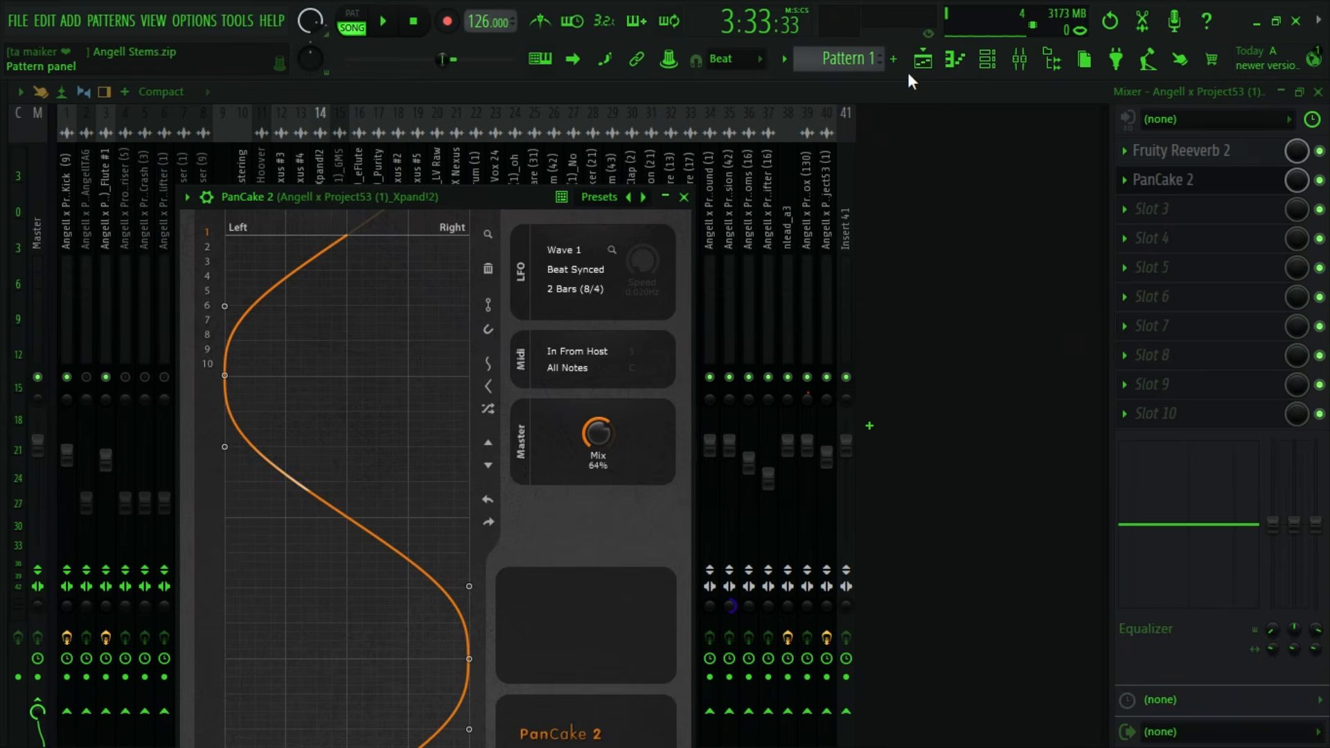
# - Locate the GPC - Riser (9) clip in the playlist, select its mixer insert and place the playhead just before bar 120
pyautogui.click(923, 59)
pyautogui.scroll(4, 597, 594)
pyautogui.scroll(-6, 642, 603)
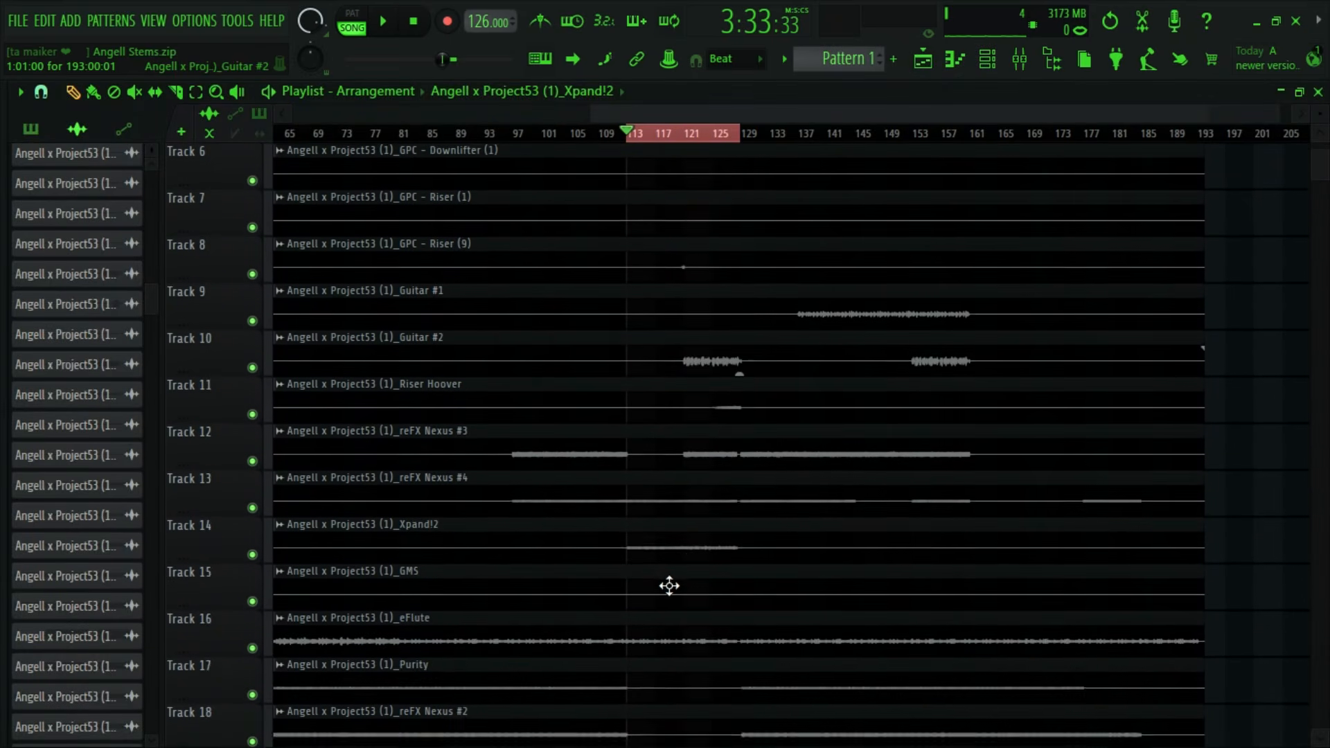
pyautogui.scroll(6, 669, 585)
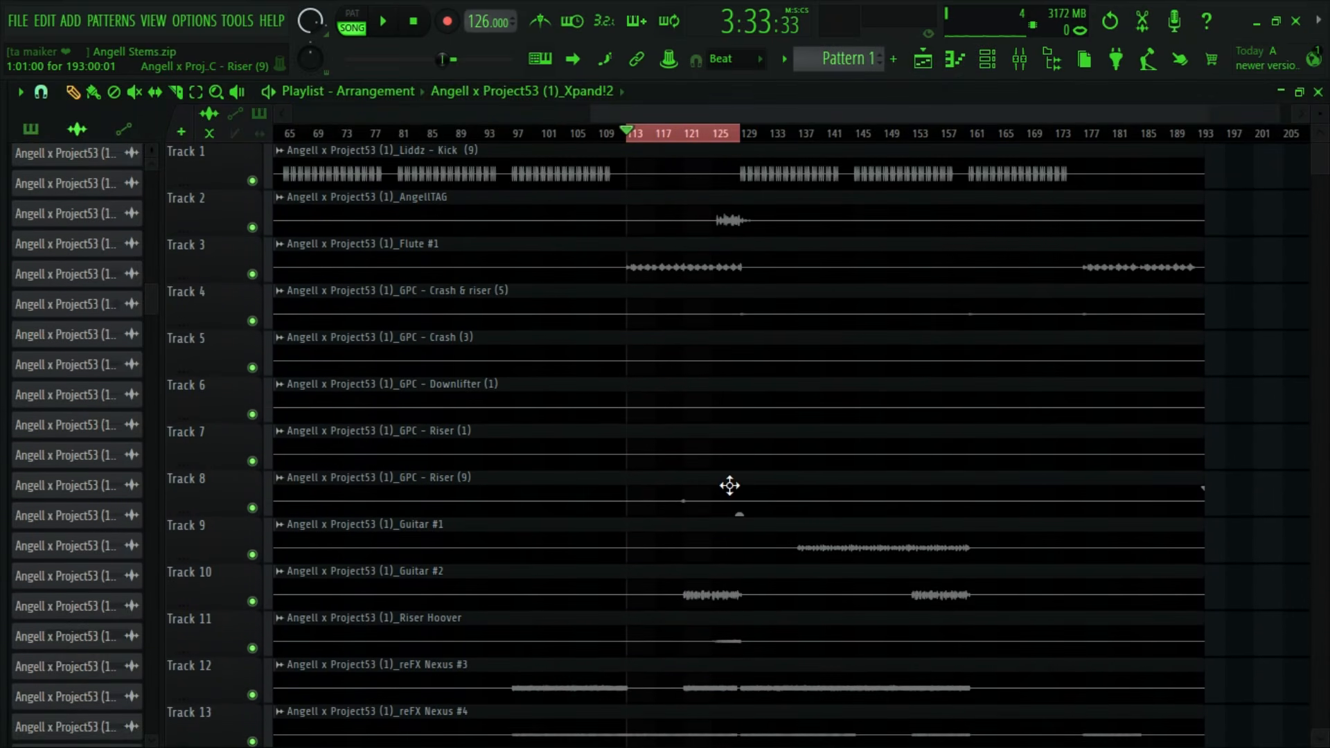
pyautogui.doubleClick(730, 486)
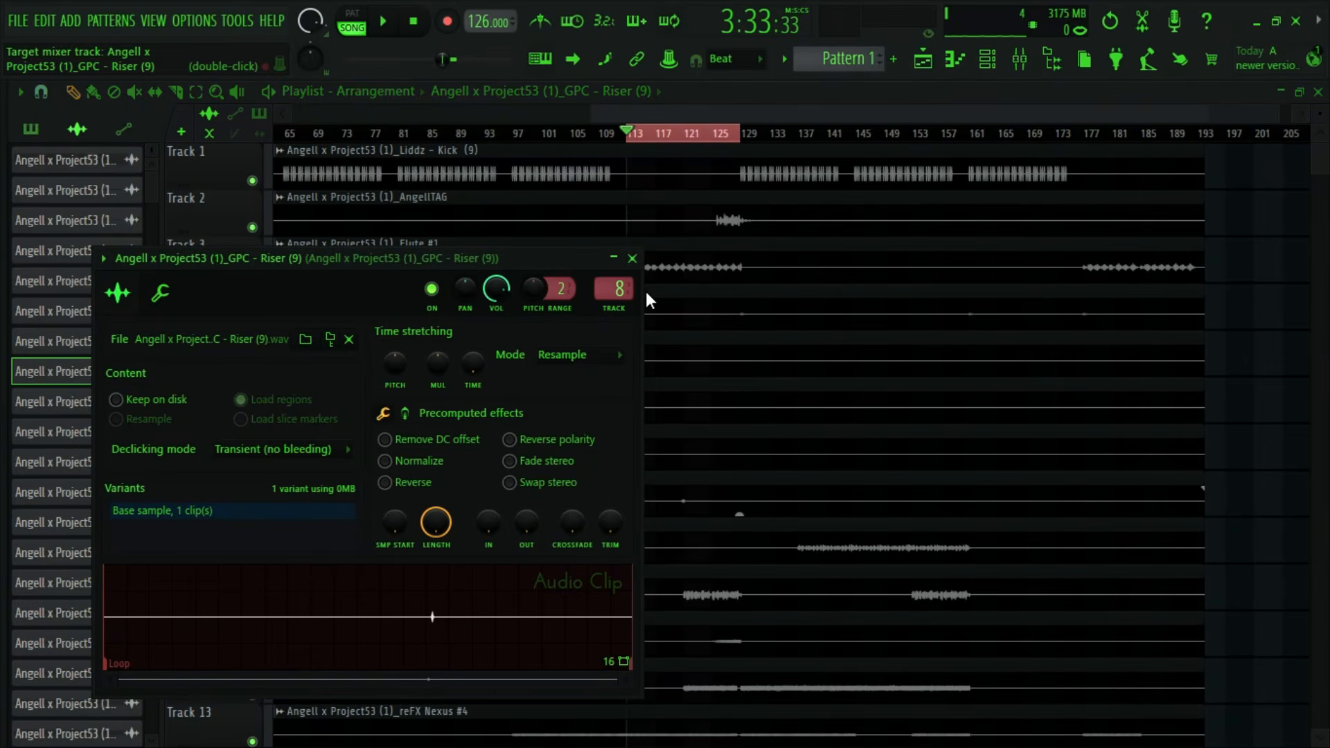
pyautogui.click(632, 258)
pyautogui.scroll(5, 712, 125)
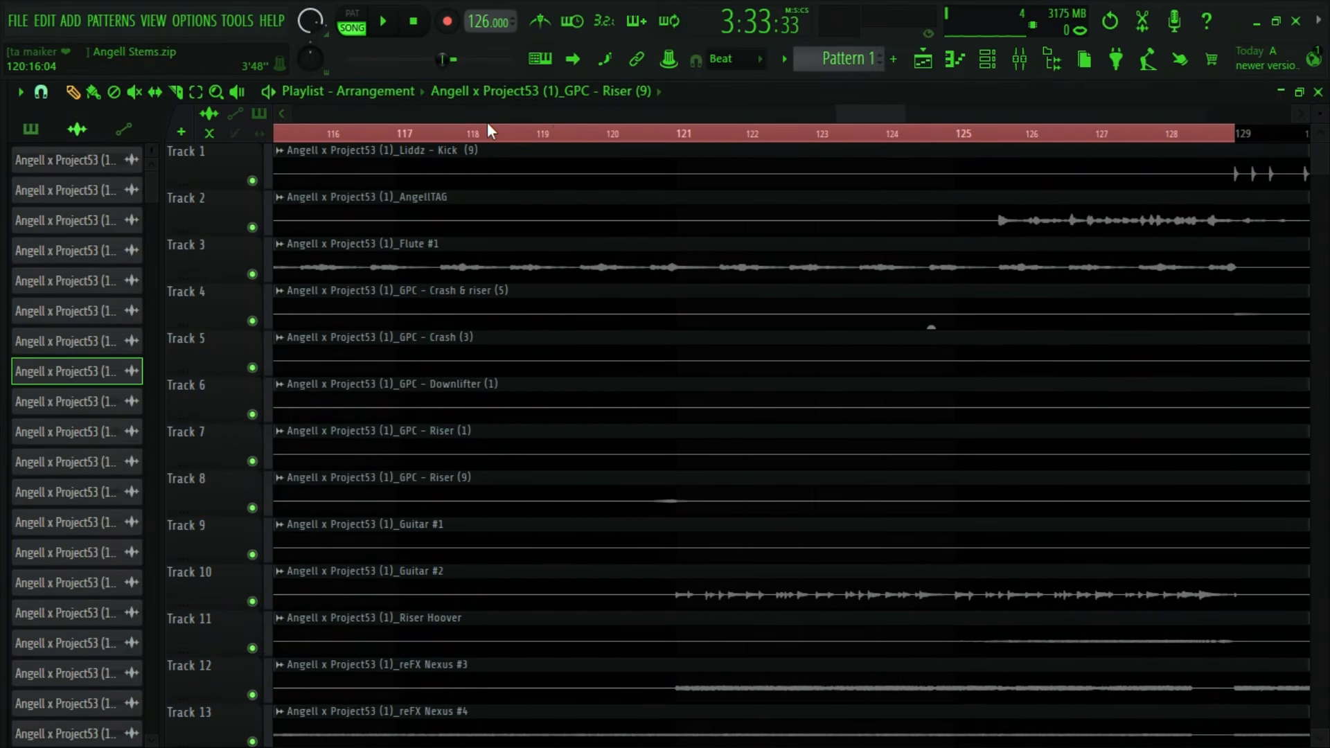
pyautogui.click(581, 134)
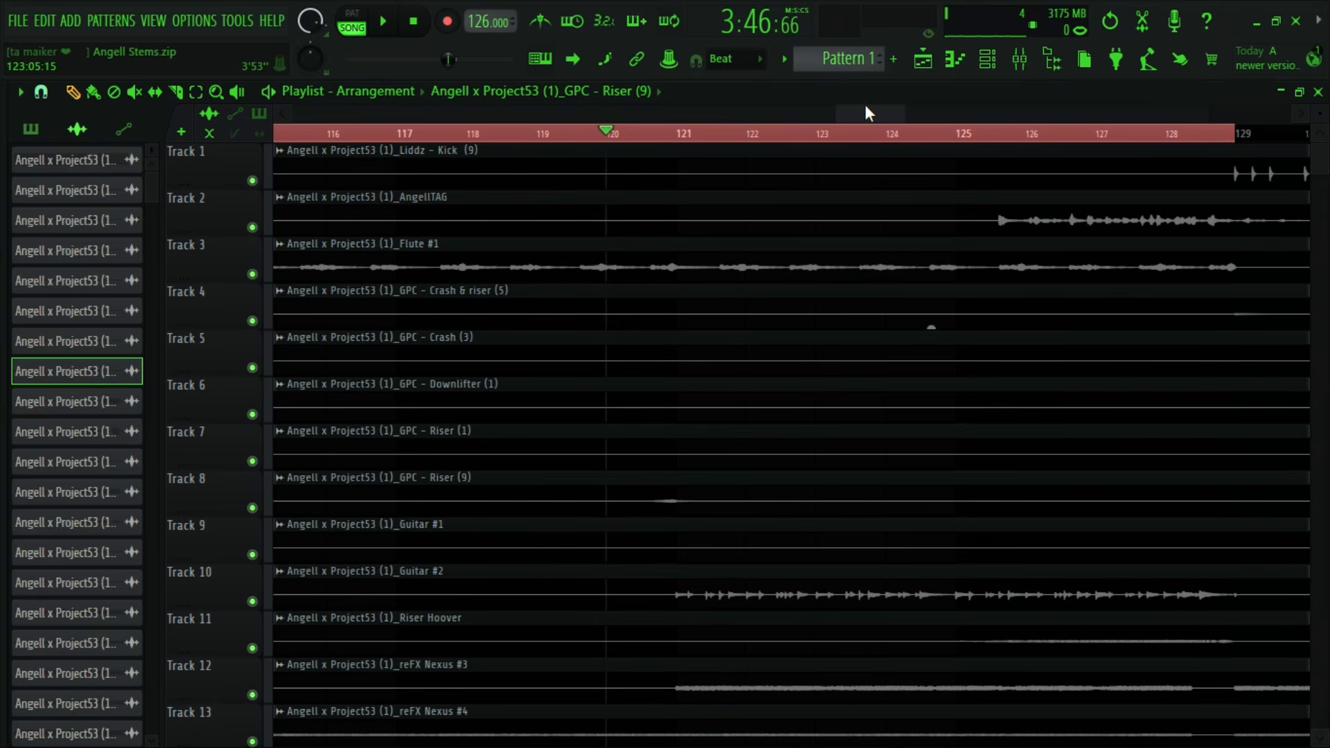
# - Unmute the Riser (9) insert, raise its volume to 99% during playback, and boost its EQ 2.9 dB at 1.5k and 5.7 dB at 8.0k
pyautogui.press('F9')
pyautogui.press('space')
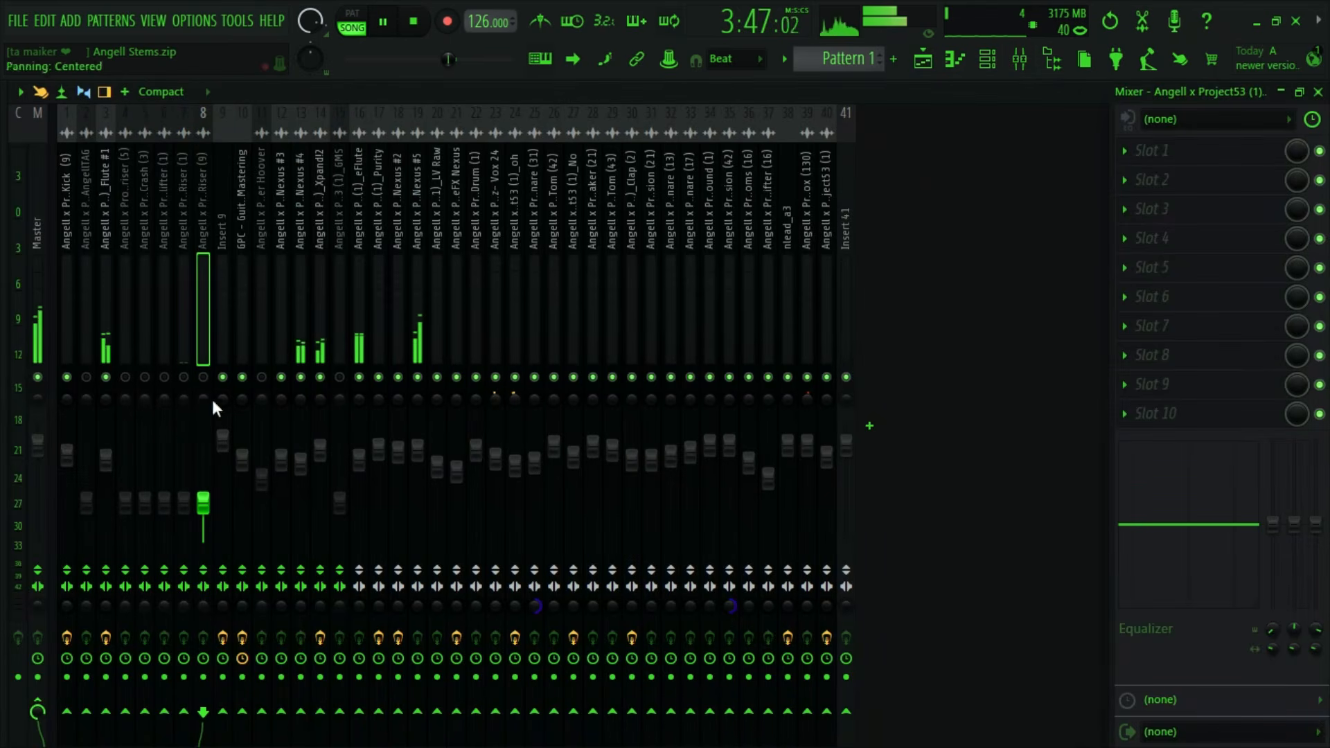
pyautogui.moveTo(203, 503); pyautogui.dragTo(203, 445)
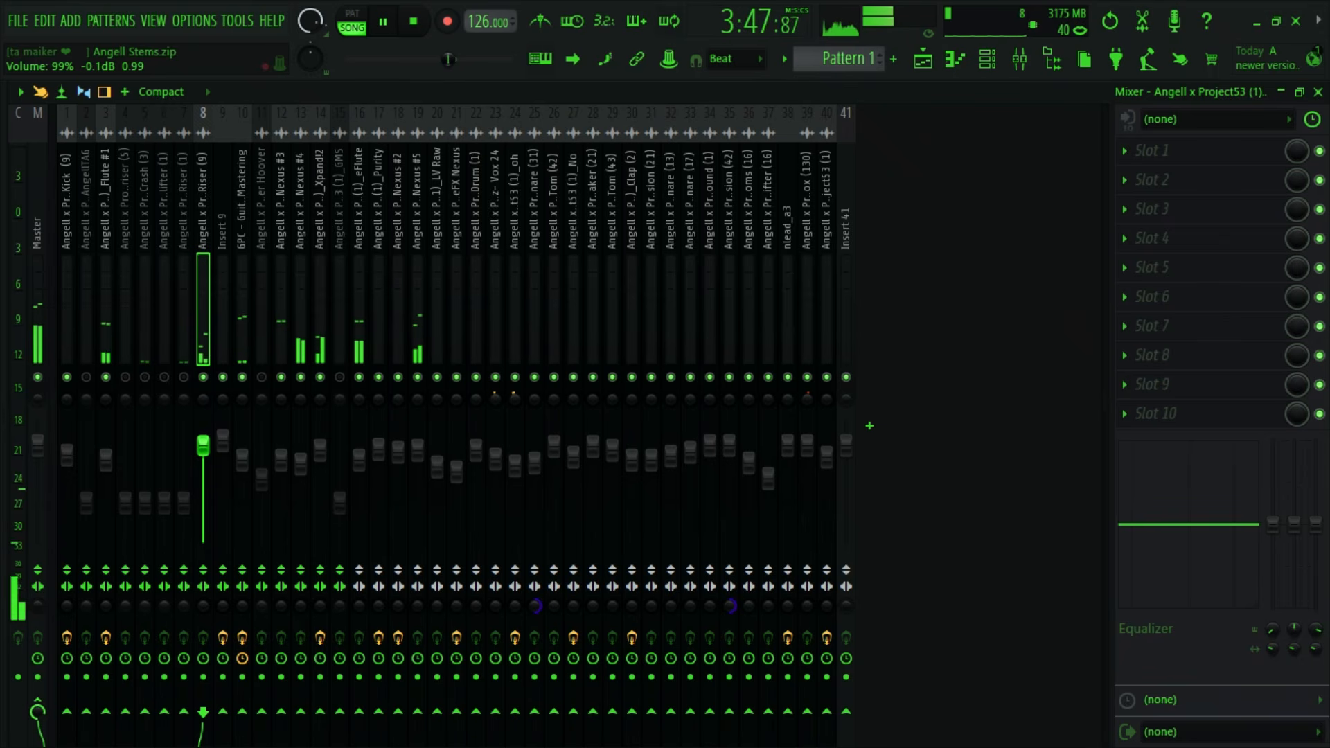
pyautogui.press('space')
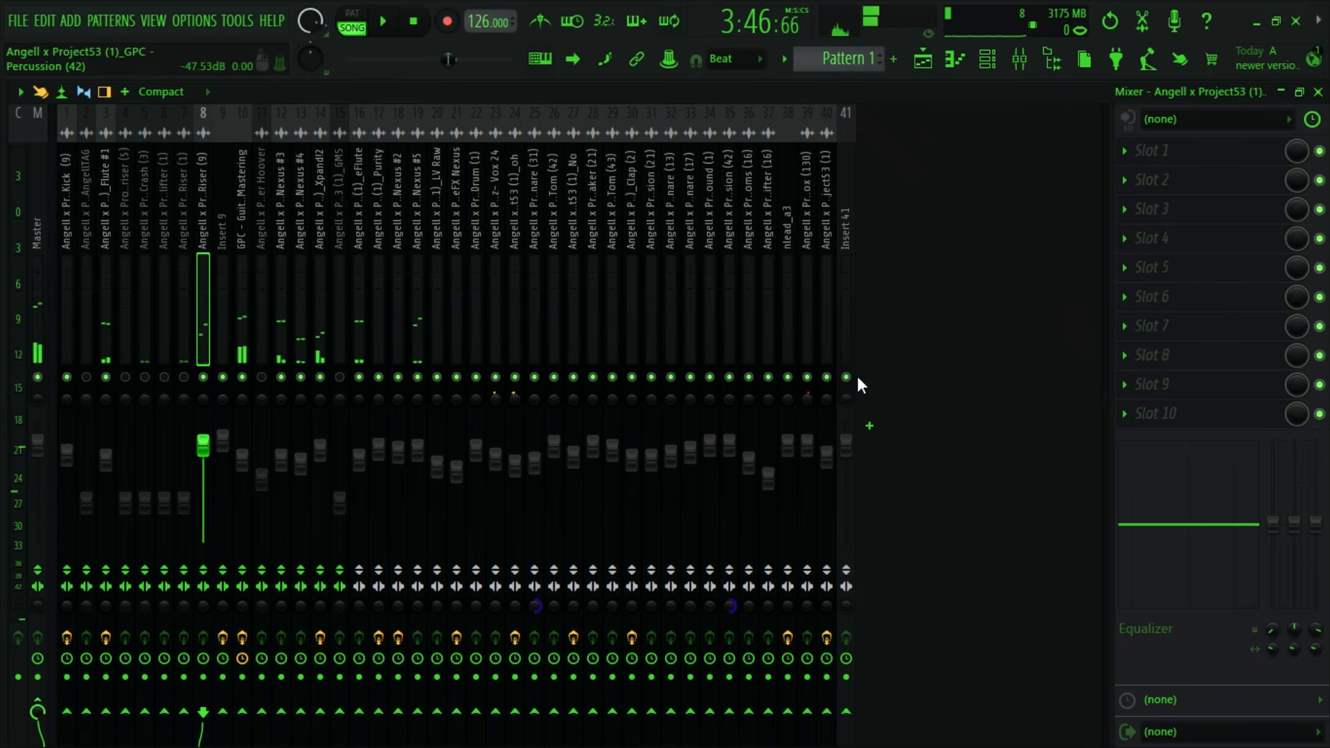
pyautogui.moveTo(1298, 523)
pyautogui.mouseDown()
pyautogui.moveTo(1298, 510)
pyautogui.moveTo(1314, 510)
pyautogui.mouseUp()
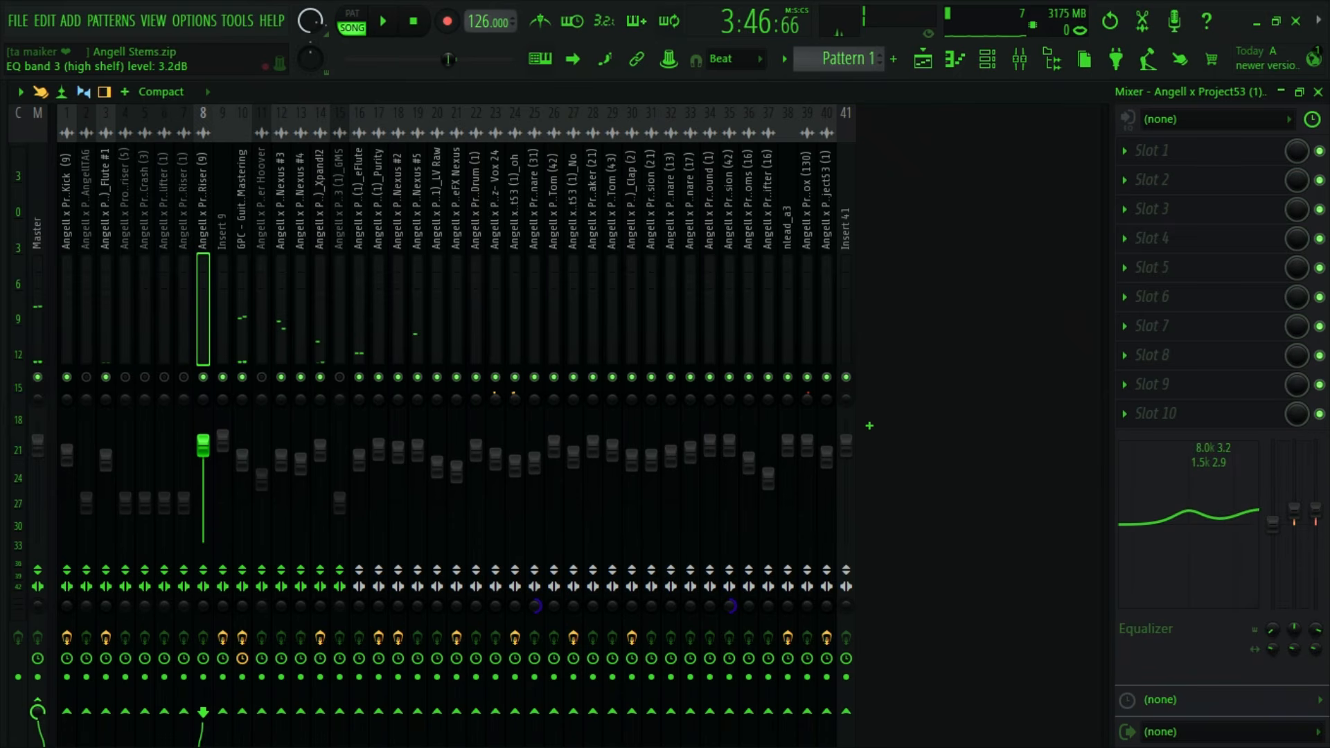
# - Add Fruity Delay 2 with the Stereo effect preset to the Riser (9) insert's first effect slot and reduce the slot's mix level
pyautogui.click(1142, 150)
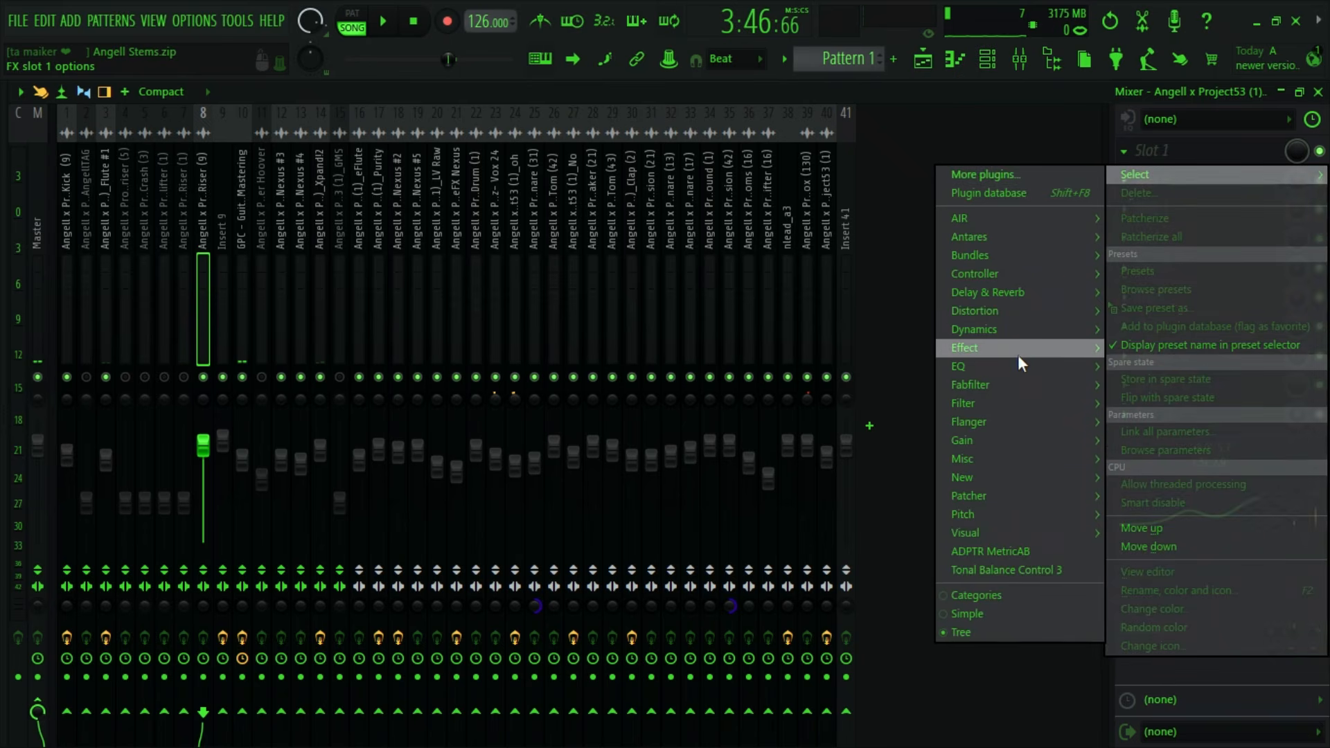
pyautogui.moveTo(1004, 290)
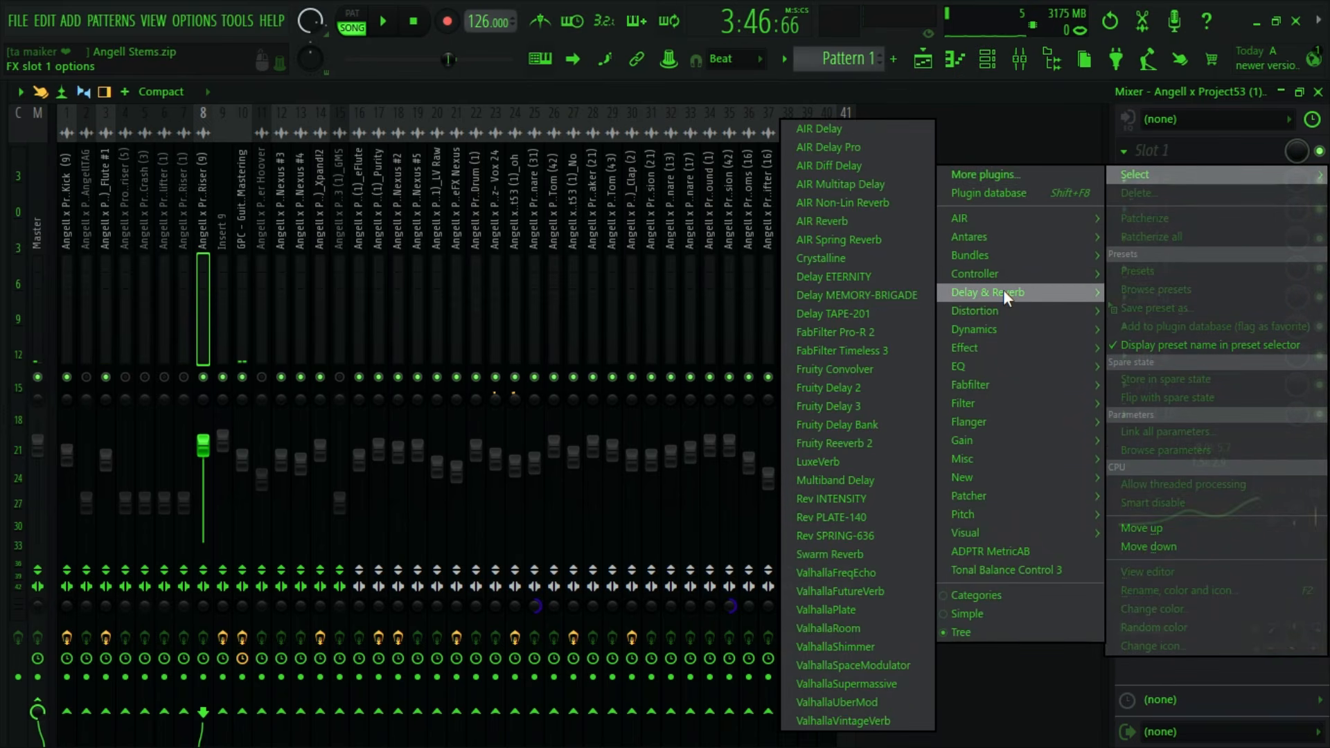
pyautogui.click(890, 388)
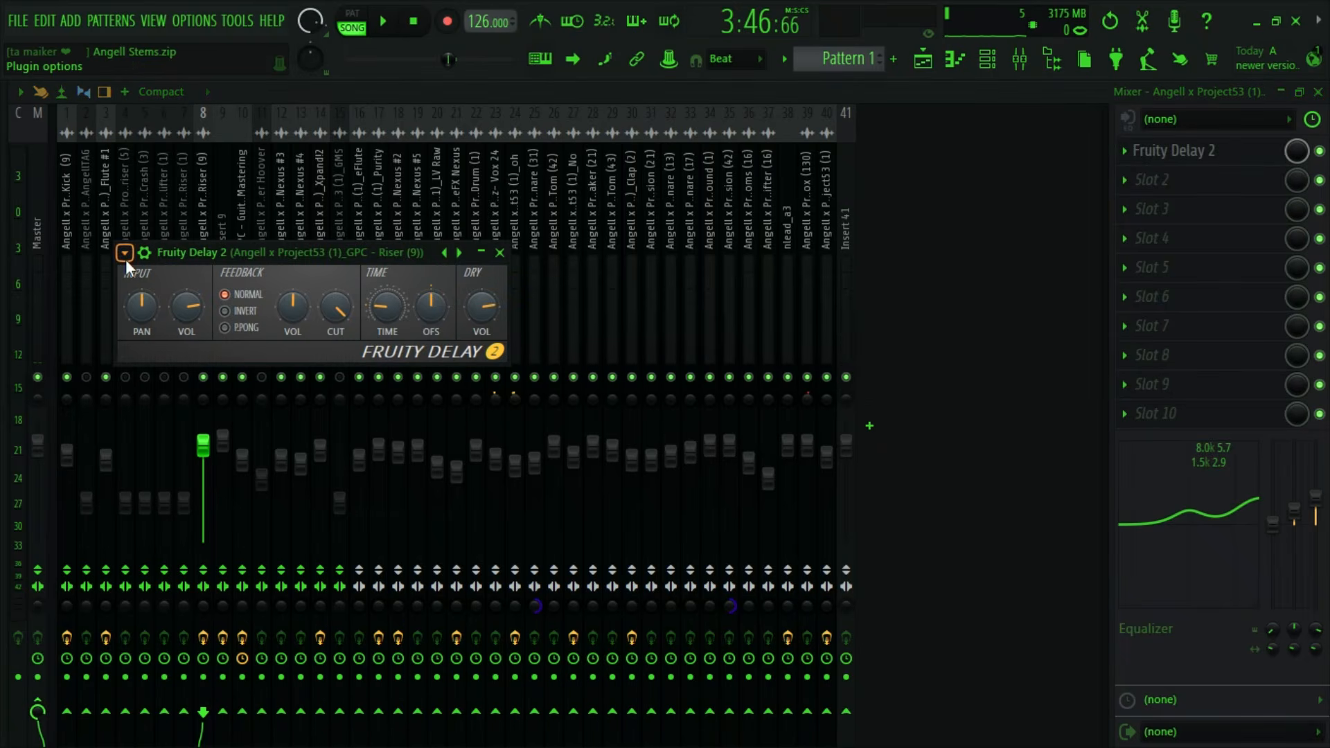
pyautogui.click(125, 253)
pyautogui.moveTo(176, 328)
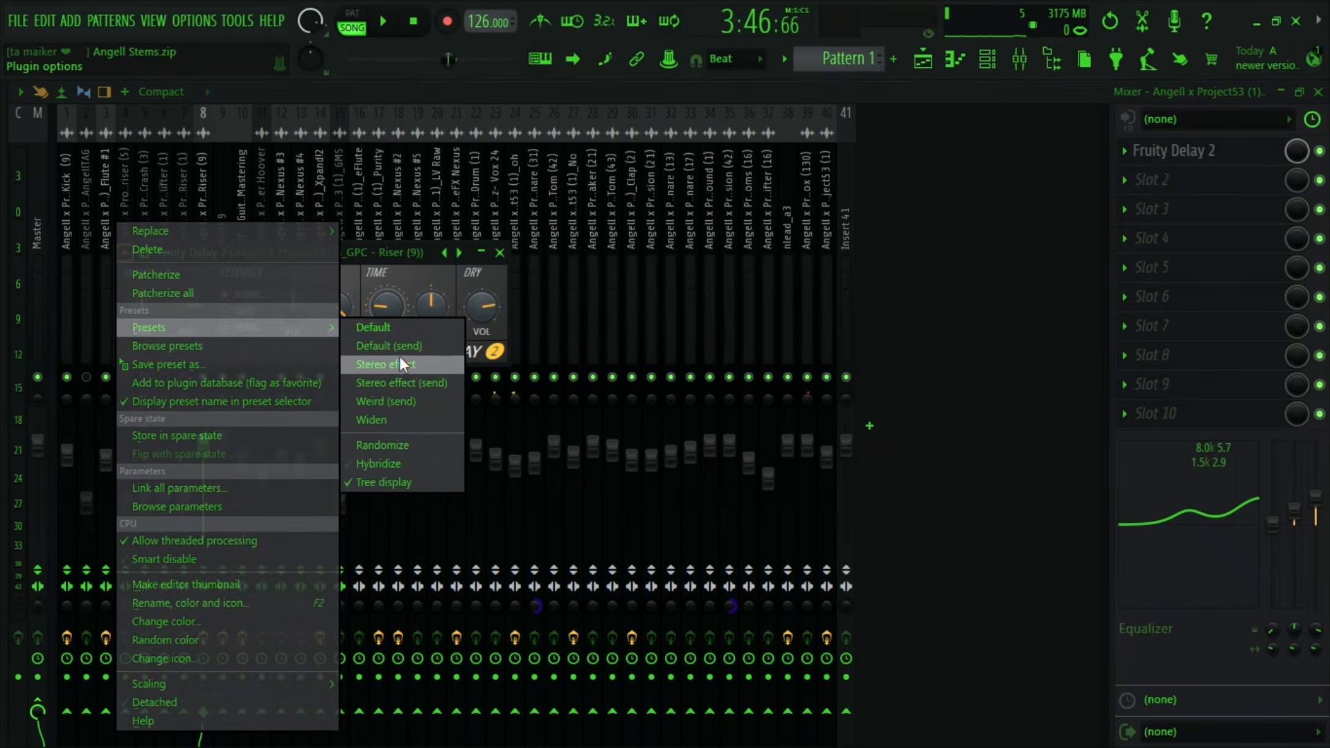
pyautogui.click(399, 355)
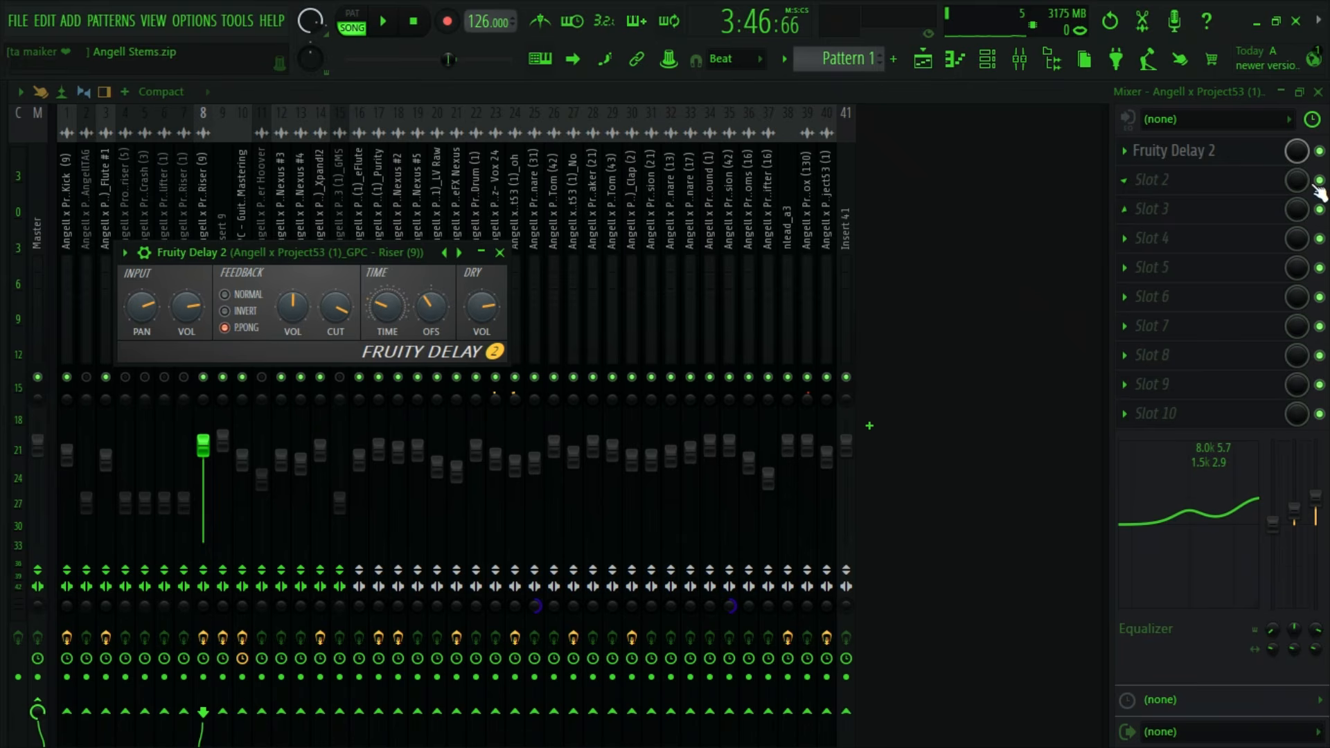
pyautogui.moveTo(1297, 151); pyautogui.dragTo(1297, 201)
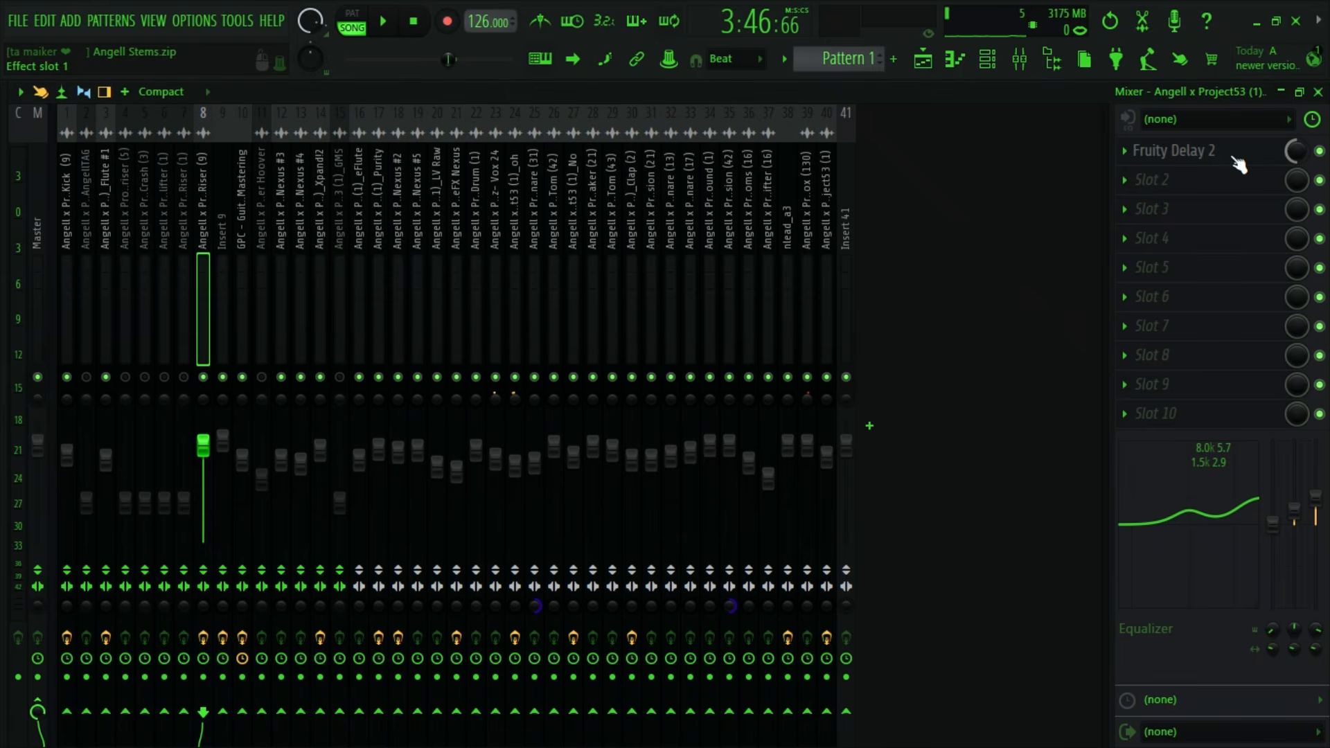
# - Set the Riser (9) delay's feedback cutoff to 88% during playback and fine-tune the effect slot's mix level
pyautogui.click(1166, 154)
pyautogui.press('space')
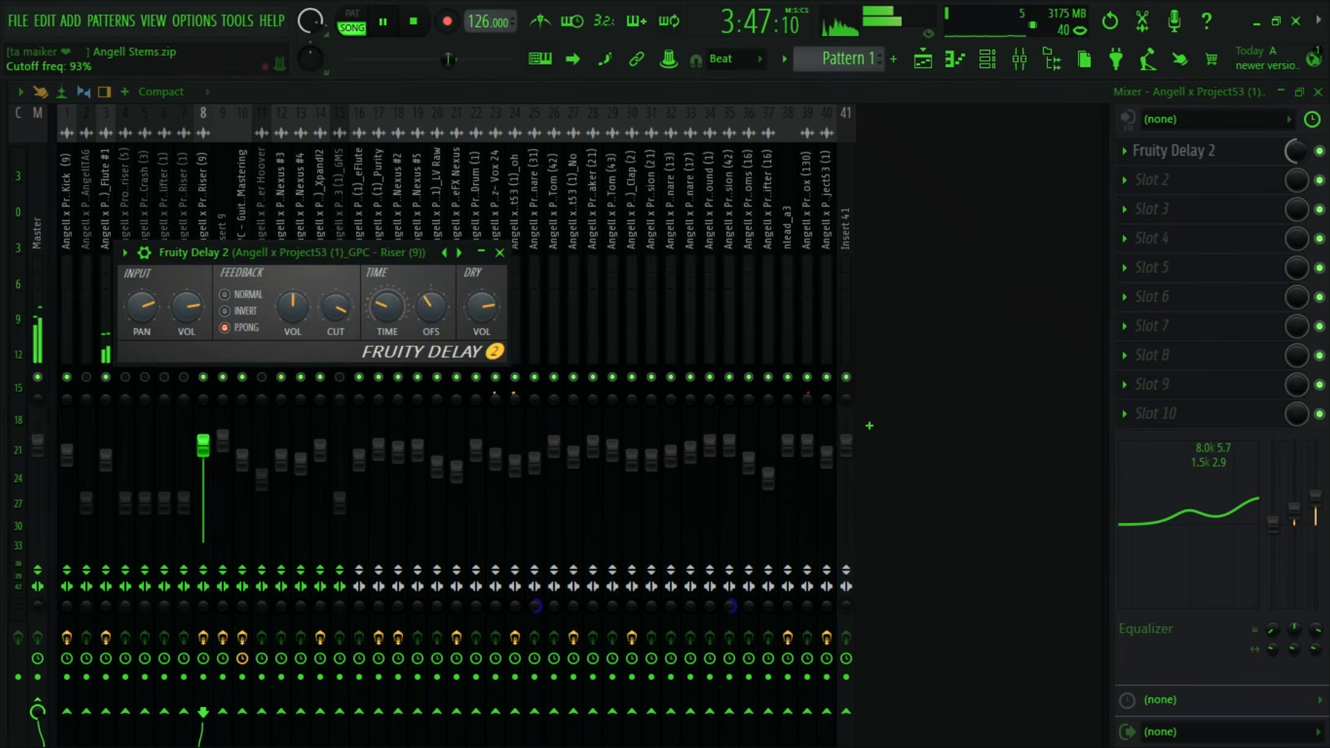
pyautogui.moveTo(334, 308); pyautogui.dragTo(334, 310)
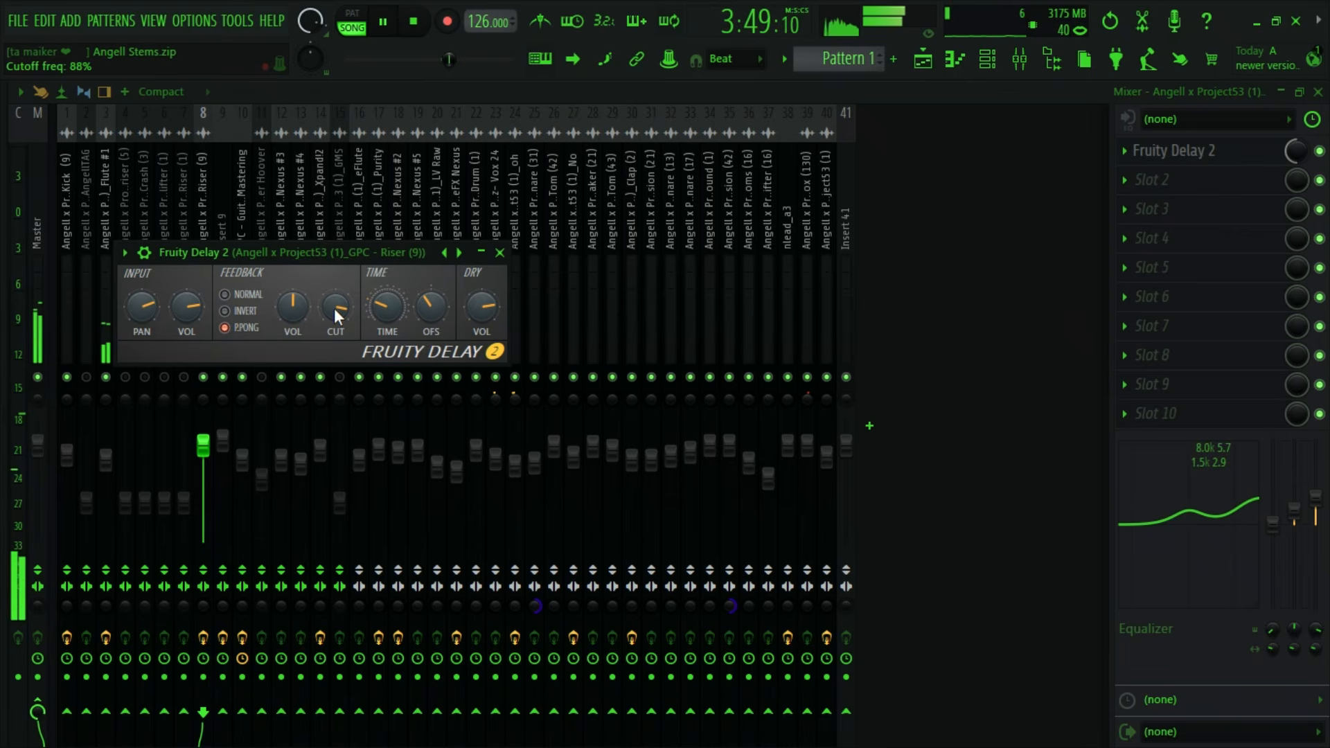
pyautogui.press('space')
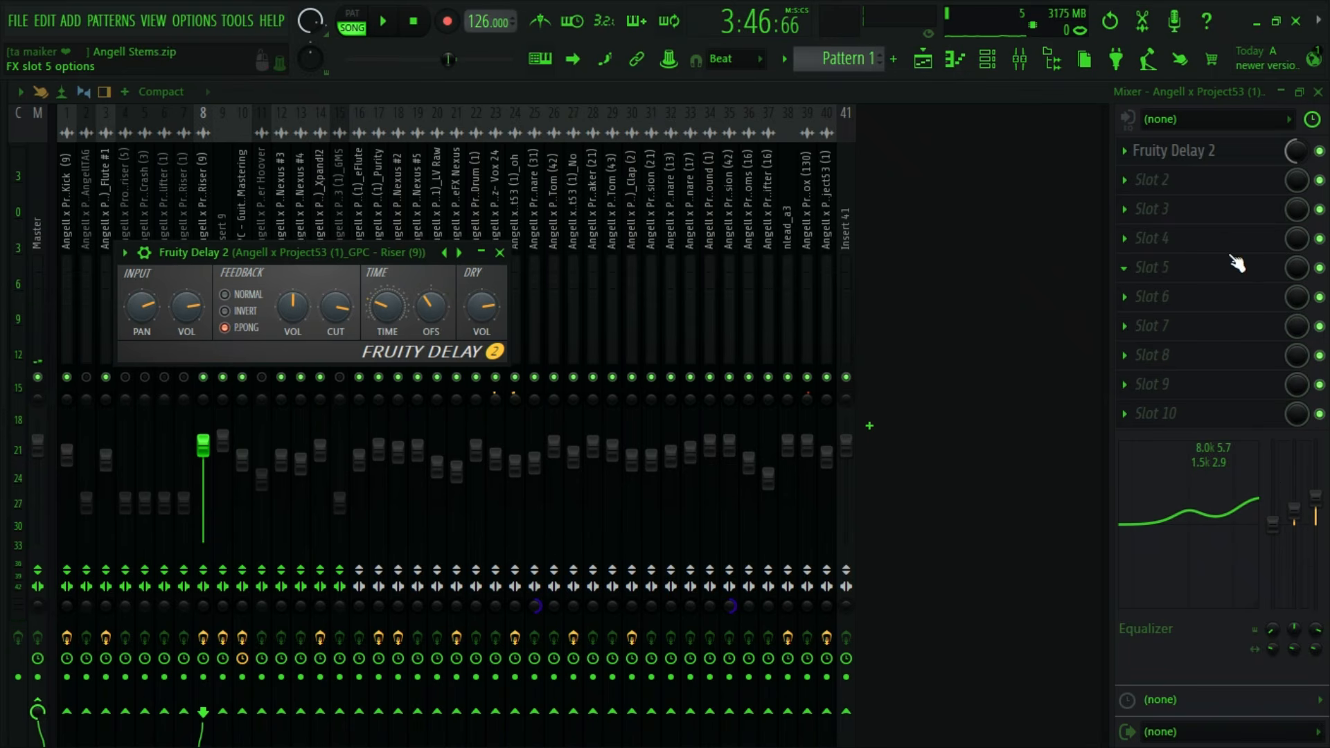
pyautogui.moveTo(1298, 153); pyautogui.dragTo(1298, 145)
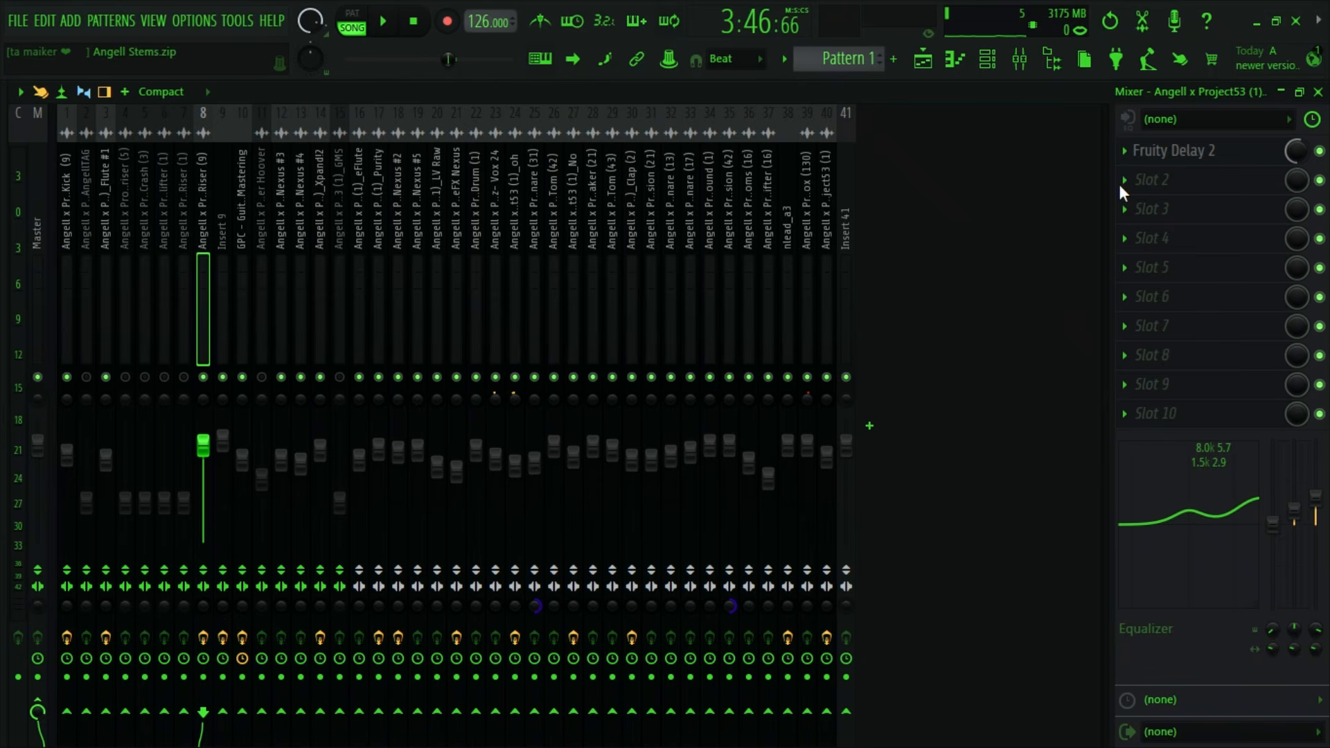
# - Add Fruity Convolver to the Riser (9) insert's third effect slot and lower its wet level while auditioning it
pyautogui.click(1139, 203)
pyautogui.moveTo(991, 347)
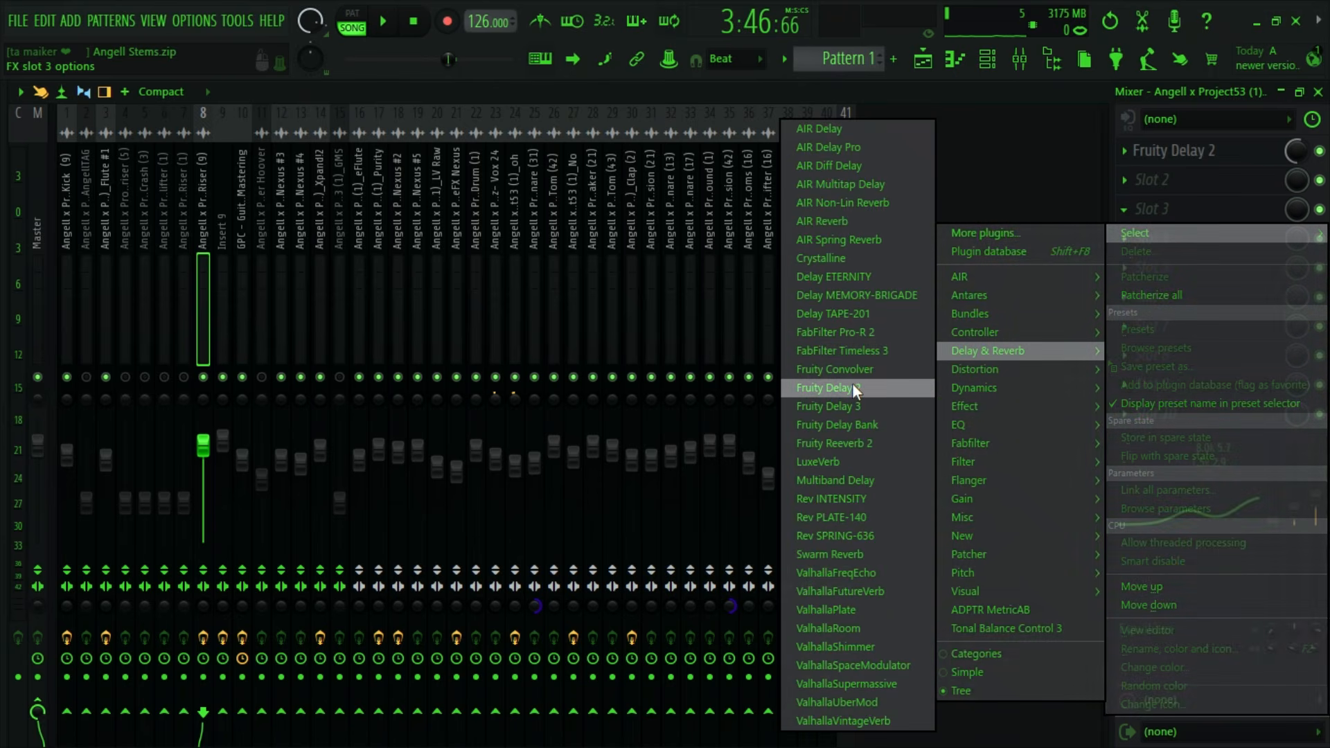
pyautogui.click(862, 368)
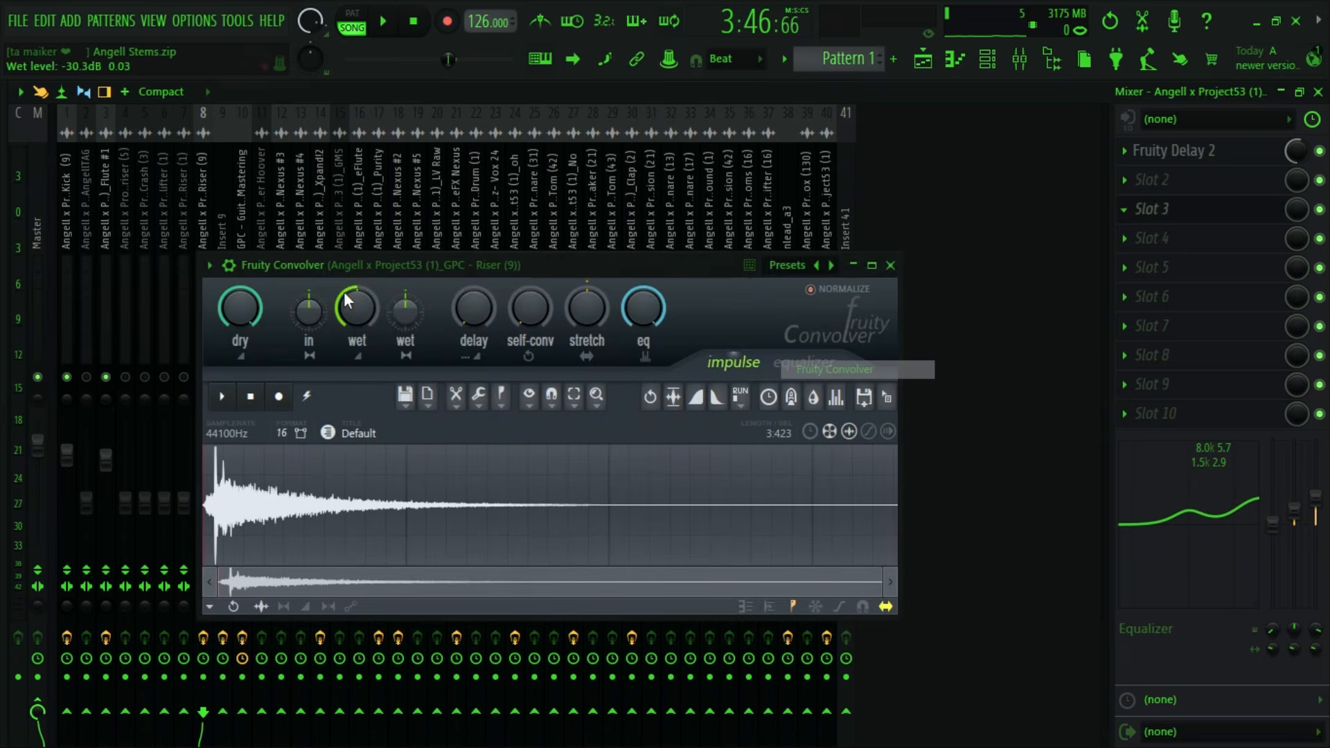
pyautogui.press('space')
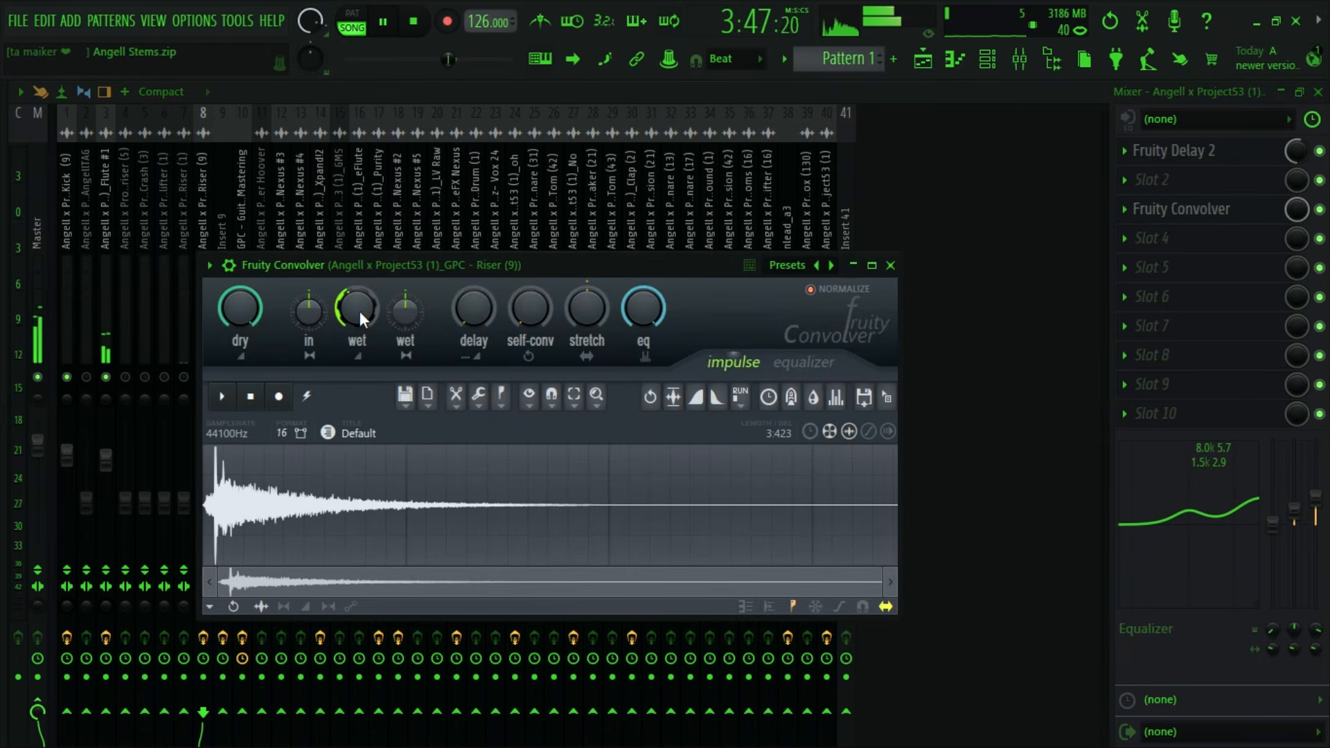
pyautogui.moveTo(360, 312); pyautogui.dragTo(359, 310)
pyautogui.press('space')
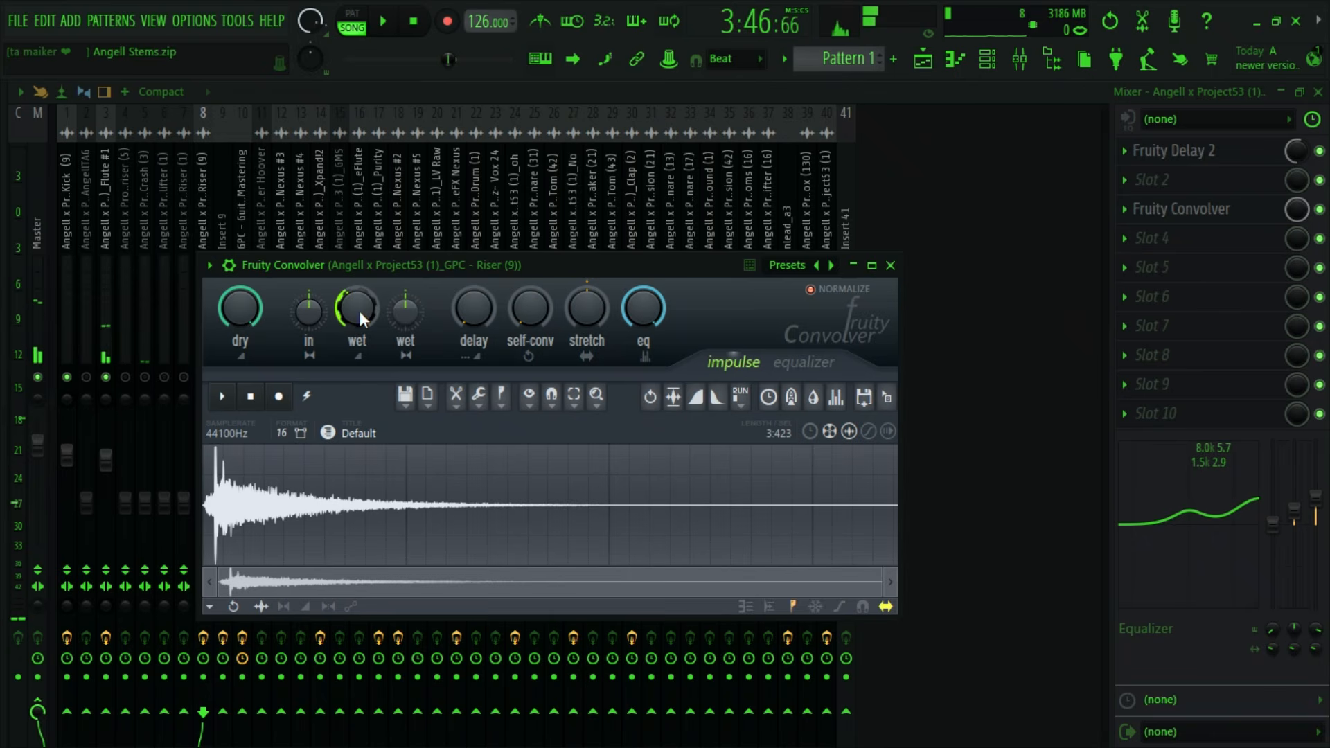
# - Look through all the playlist tracks, from the kick to the last stem, for the next unmixed stem
pyautogui.click(122, 244)
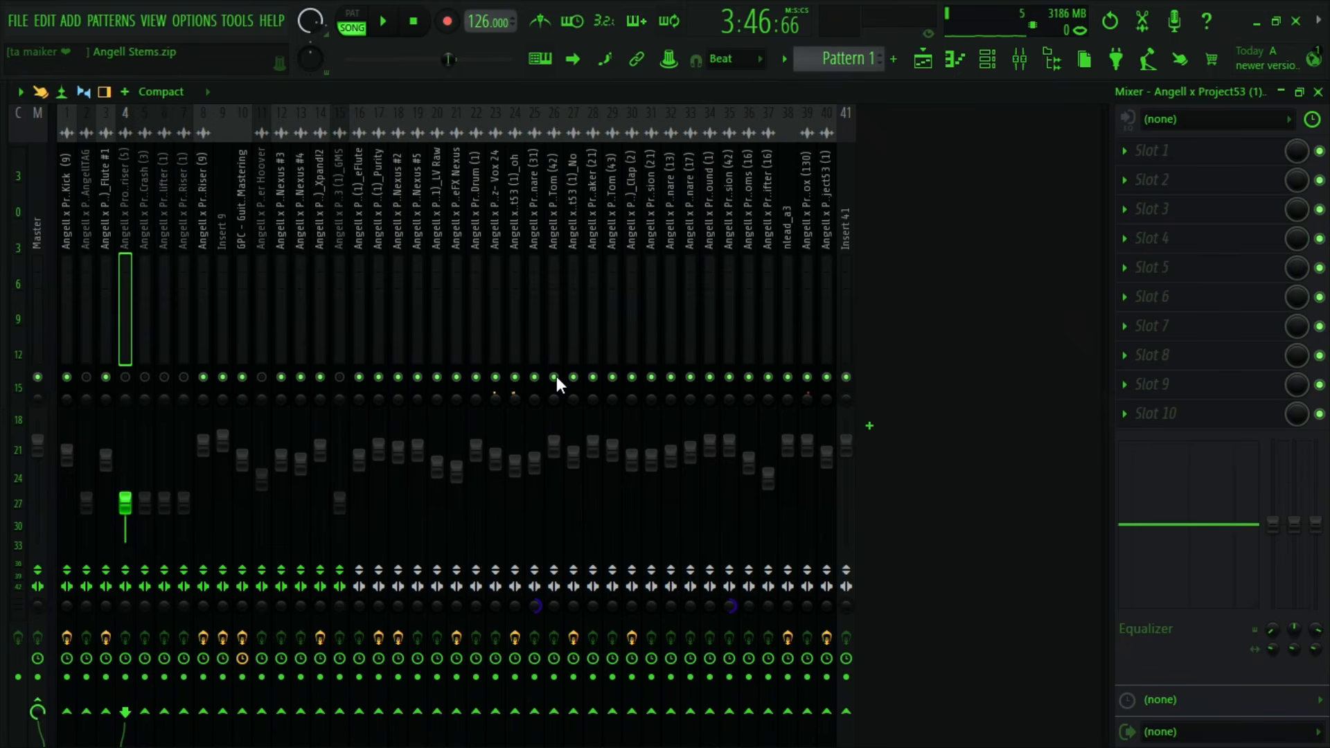
pyautogui.click(925, 60)
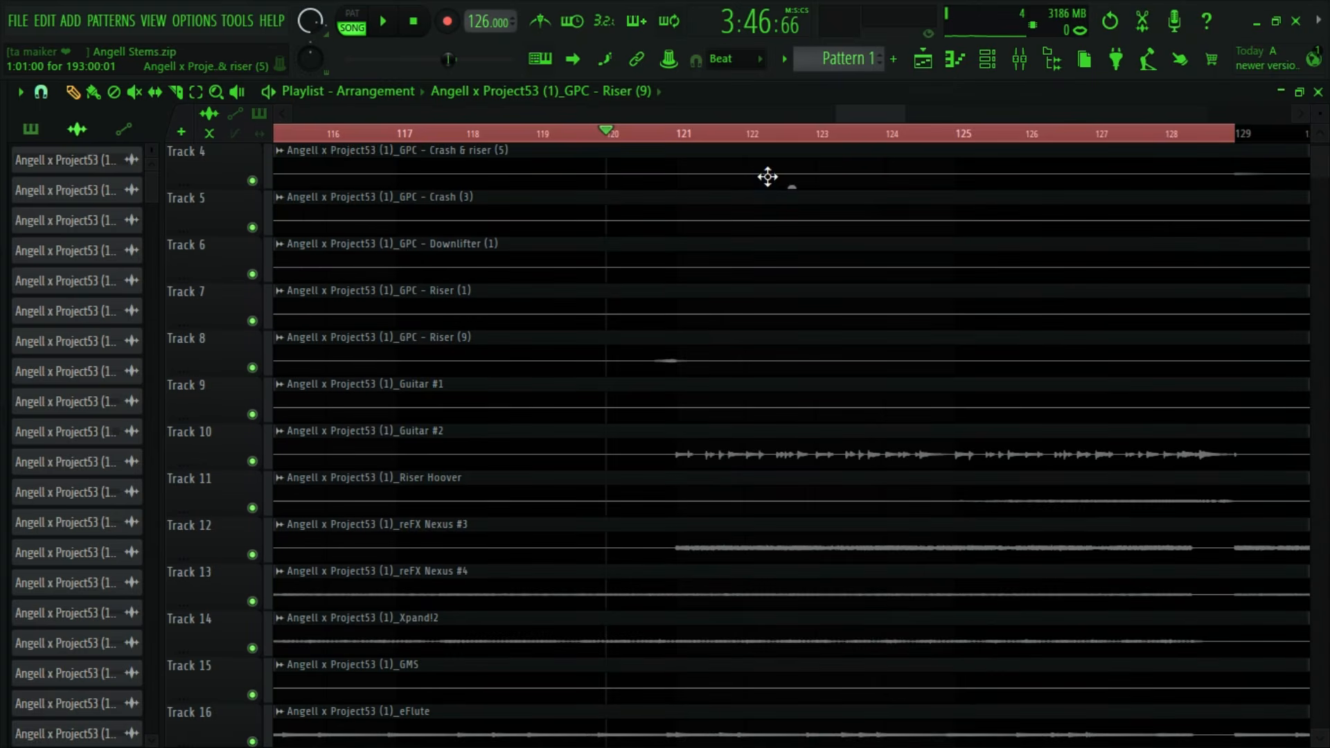
pyautogui.scroll(-3, 643, 132)
pyautogui.scroll(3, 633, 249)
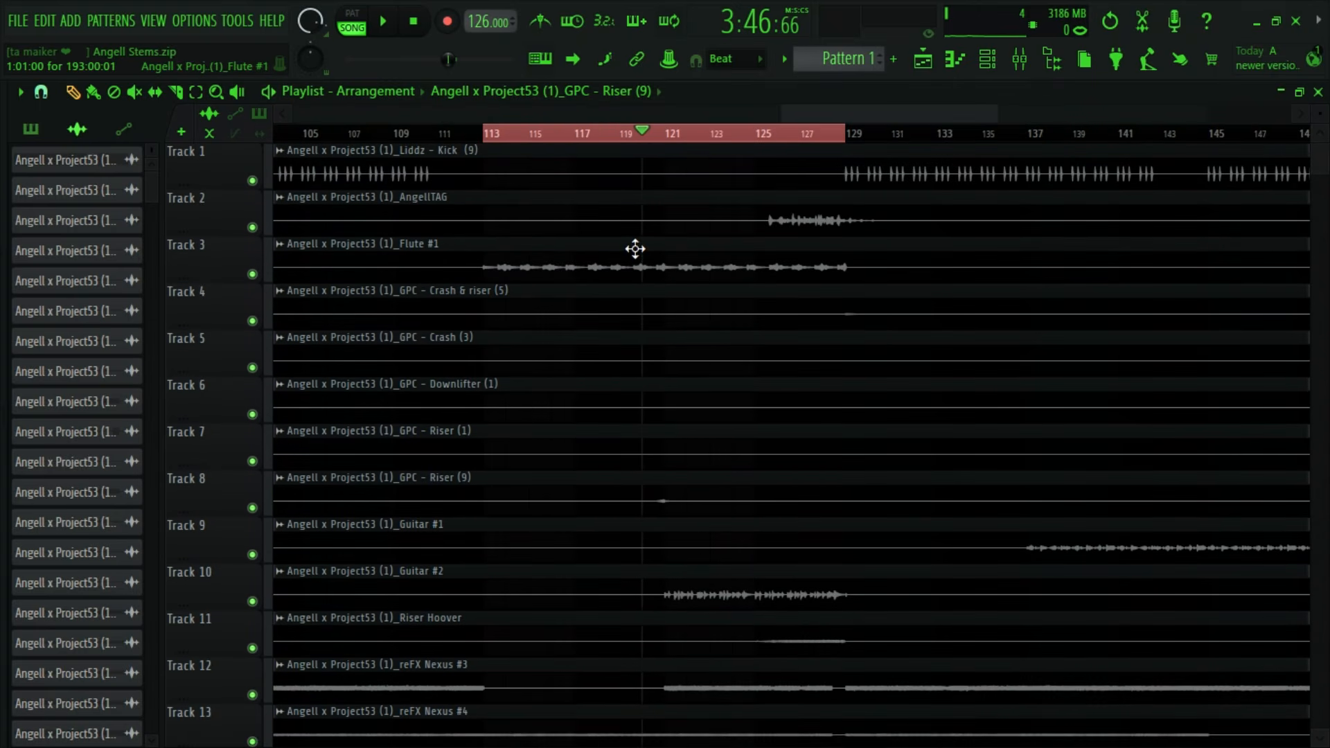
pyautogui.scroll(-4, 750, 242)
pyautogui.scroll(-10, 751, 242)
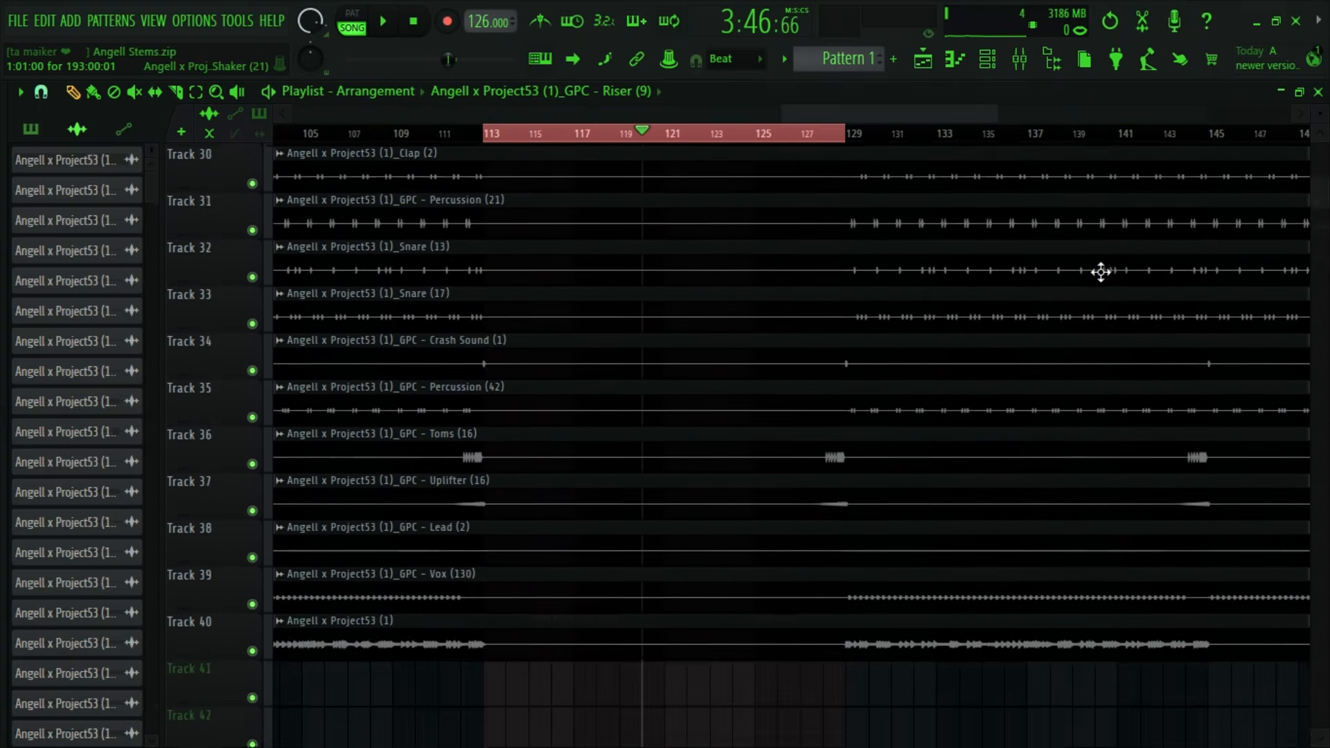
pyautogui.scroll(4, 1093, 258)
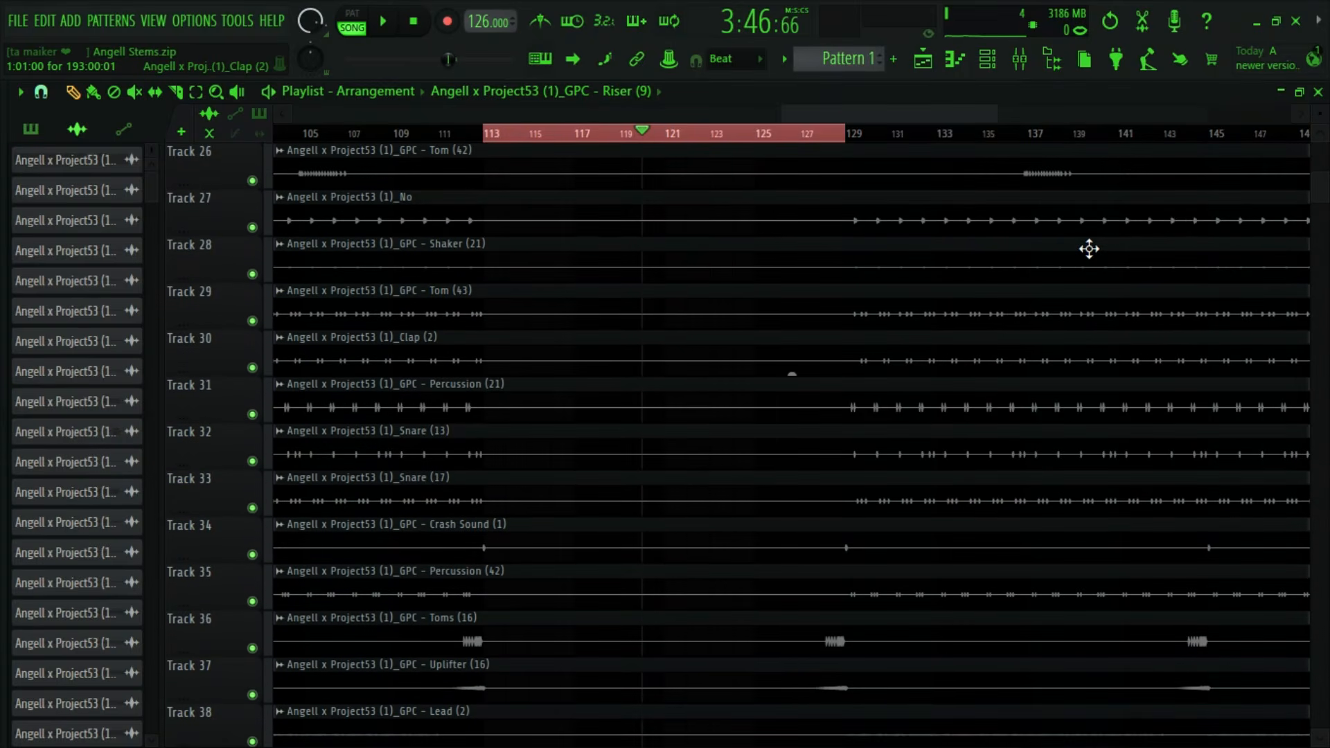
pyautogui.scroll(6, 1089, 249)
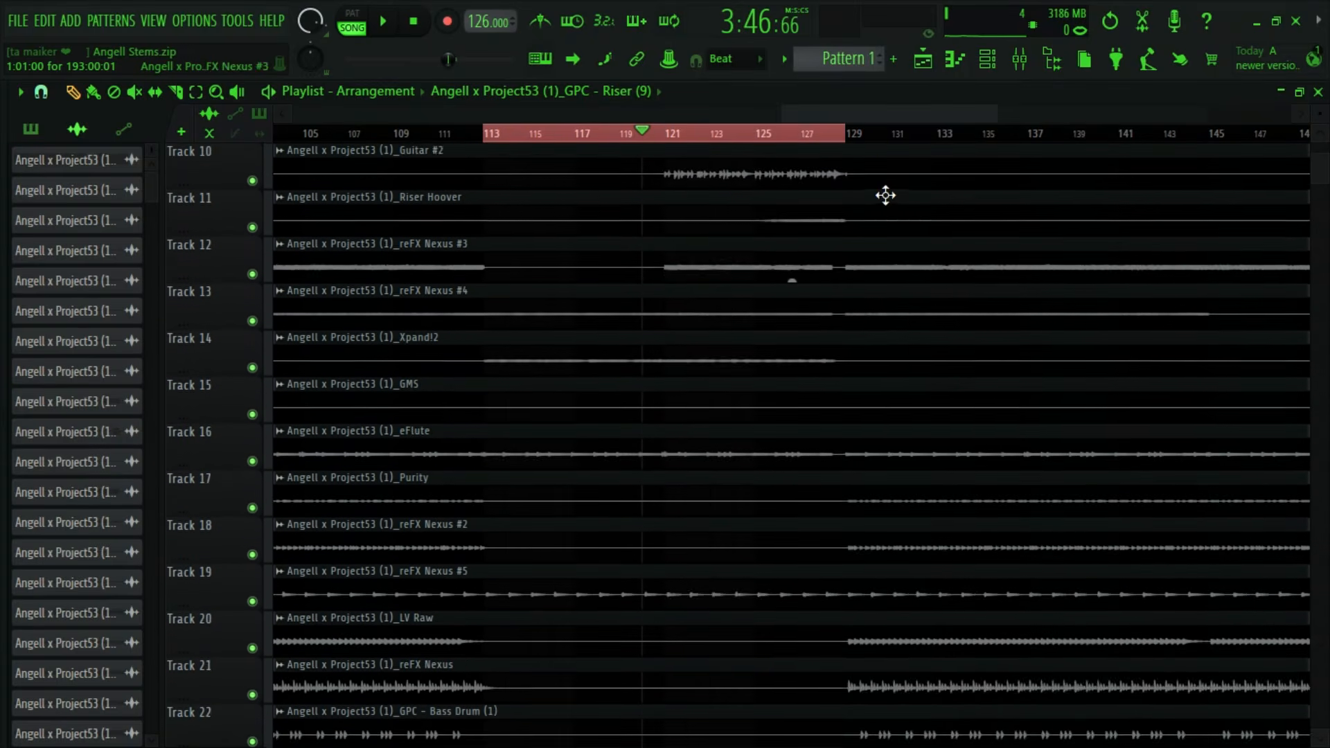
pyautogui.scroll(4, 885, 196)
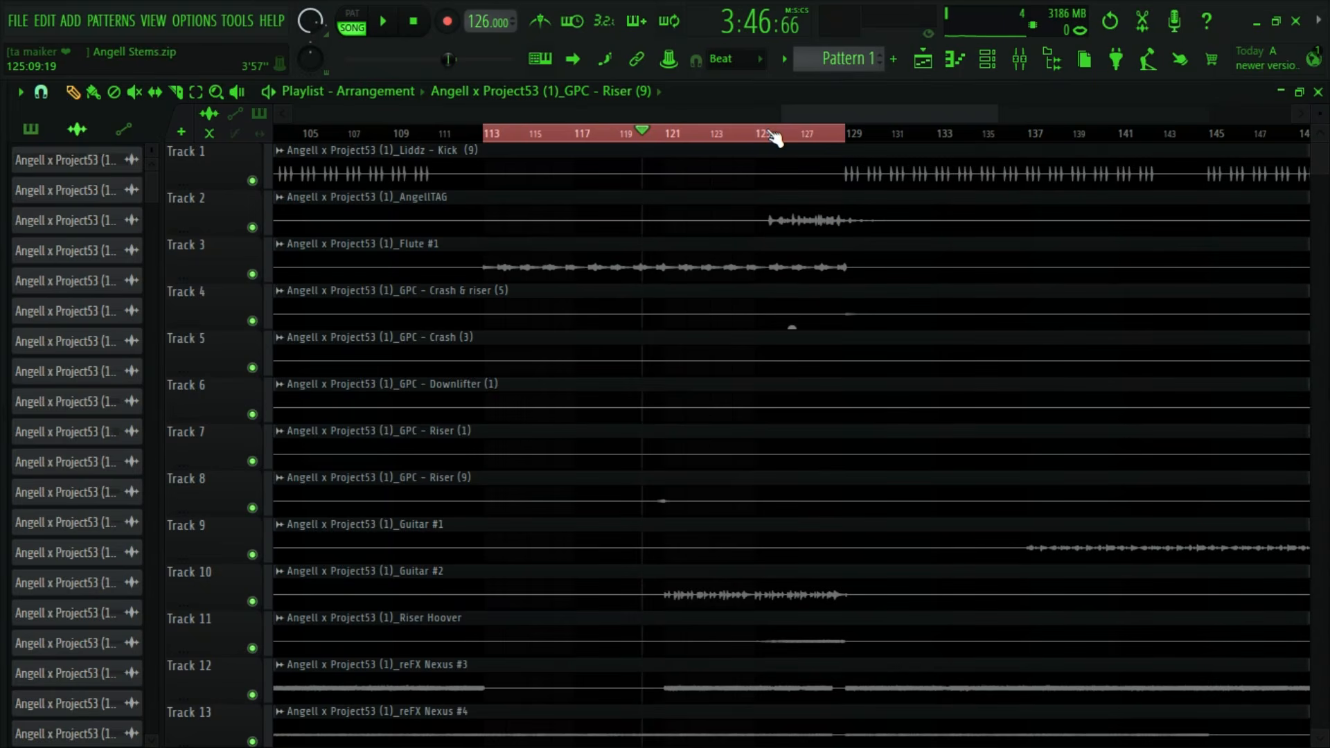
# - Place the playhead just before the AngellTAG audio near bar 125, then unmute the AngellTAG insert and raise its volume during playback
pyautogui.click(774, 139)
pyautogui.scroll(2, 790, 137)
pyautogui.doubleClick(771, 208)
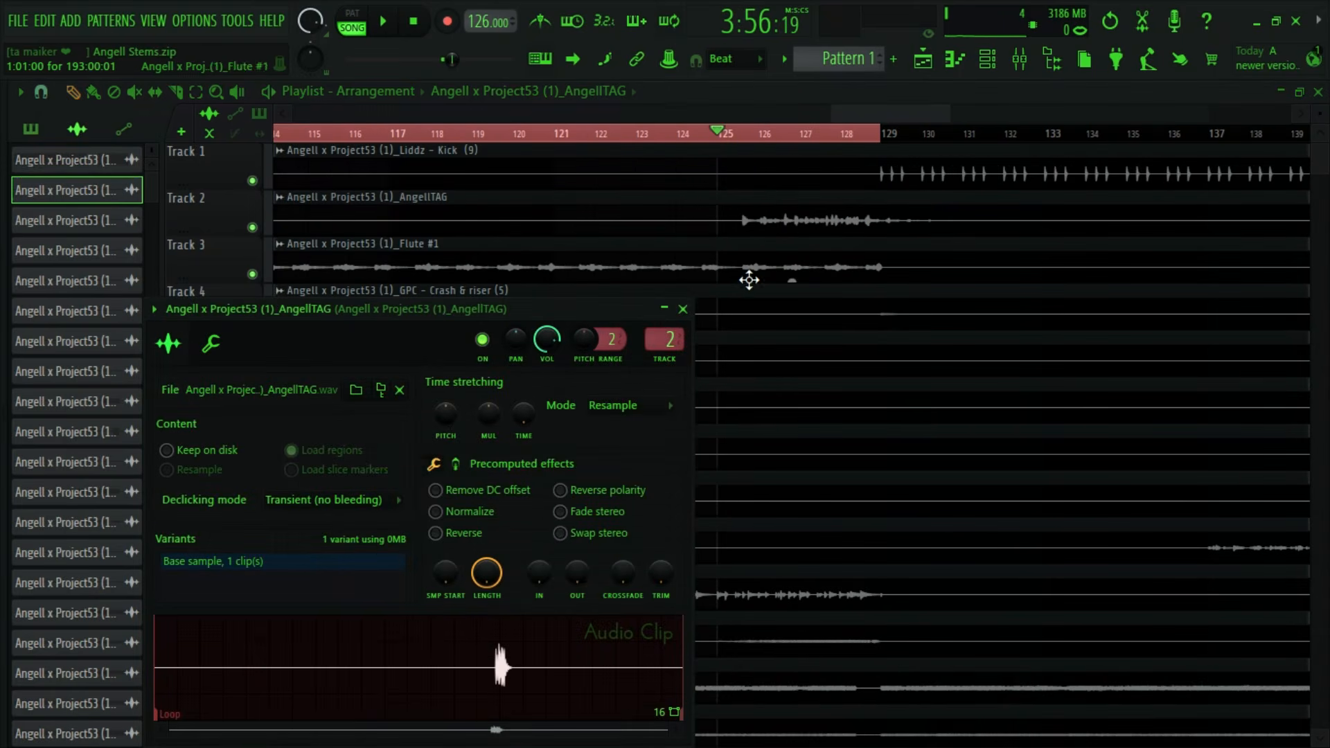
pyautogui.click(682, 309)
pyautogui.click(1019, 60)
pyautogui.press('space')
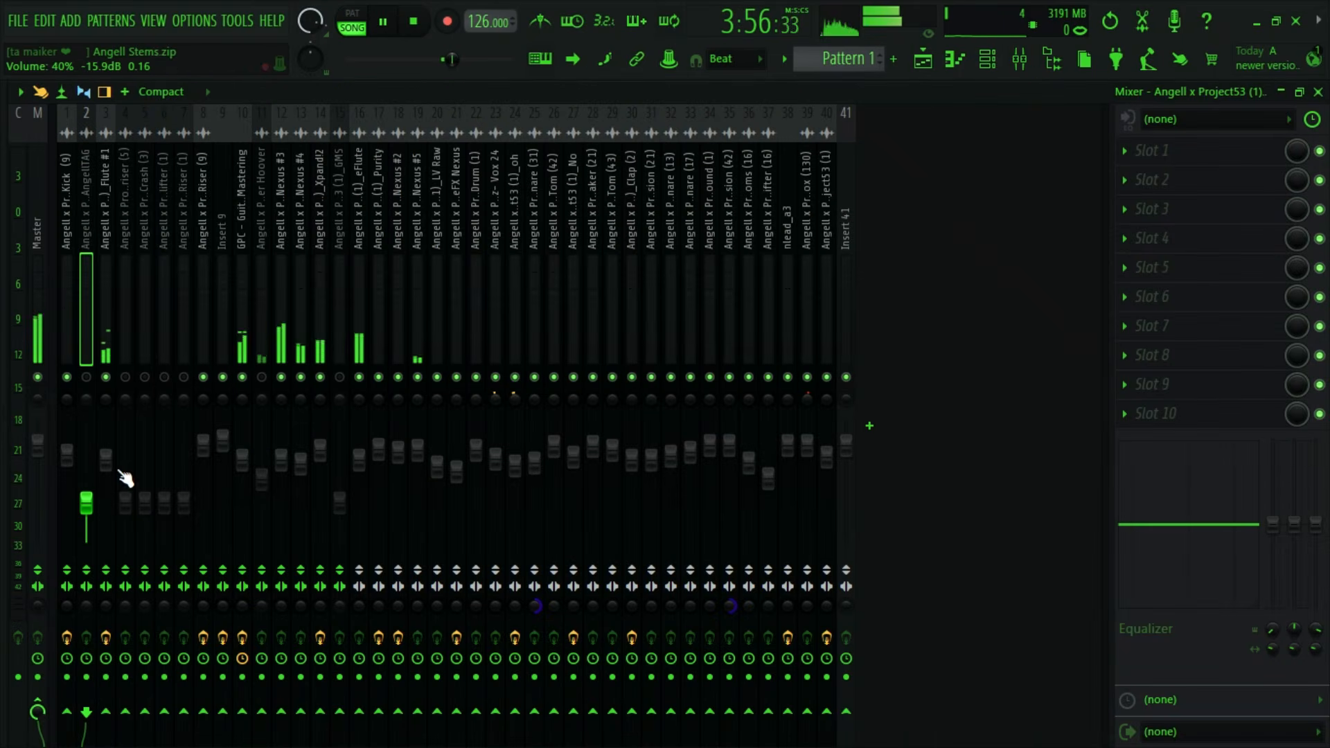
pyautogui.moveTo(86, 503); pyautogui.dragTo(86, 449)
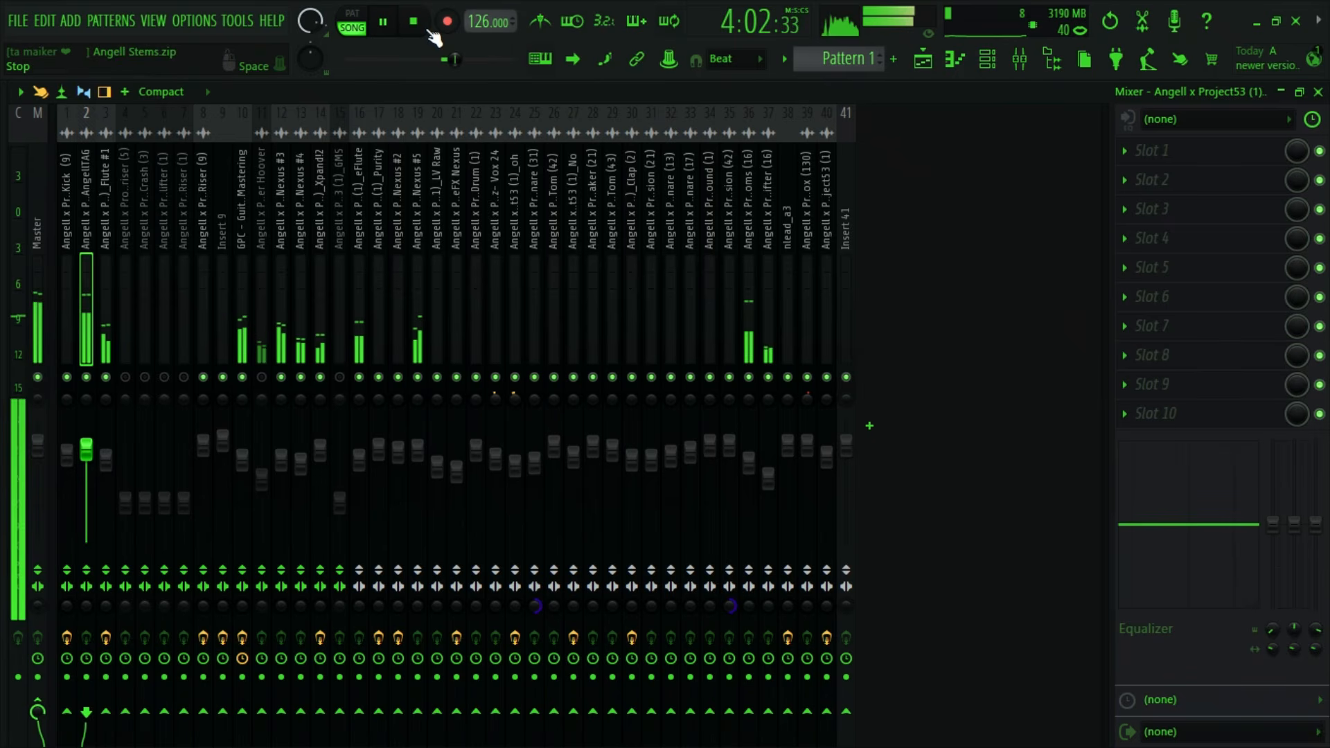
# - Stop playback and add Fruity Parametric EQ 2 to the AngellTAG insert's first effect slot with the 40Hz + 18kHz cut preset
pyautogui.click(430, 32)
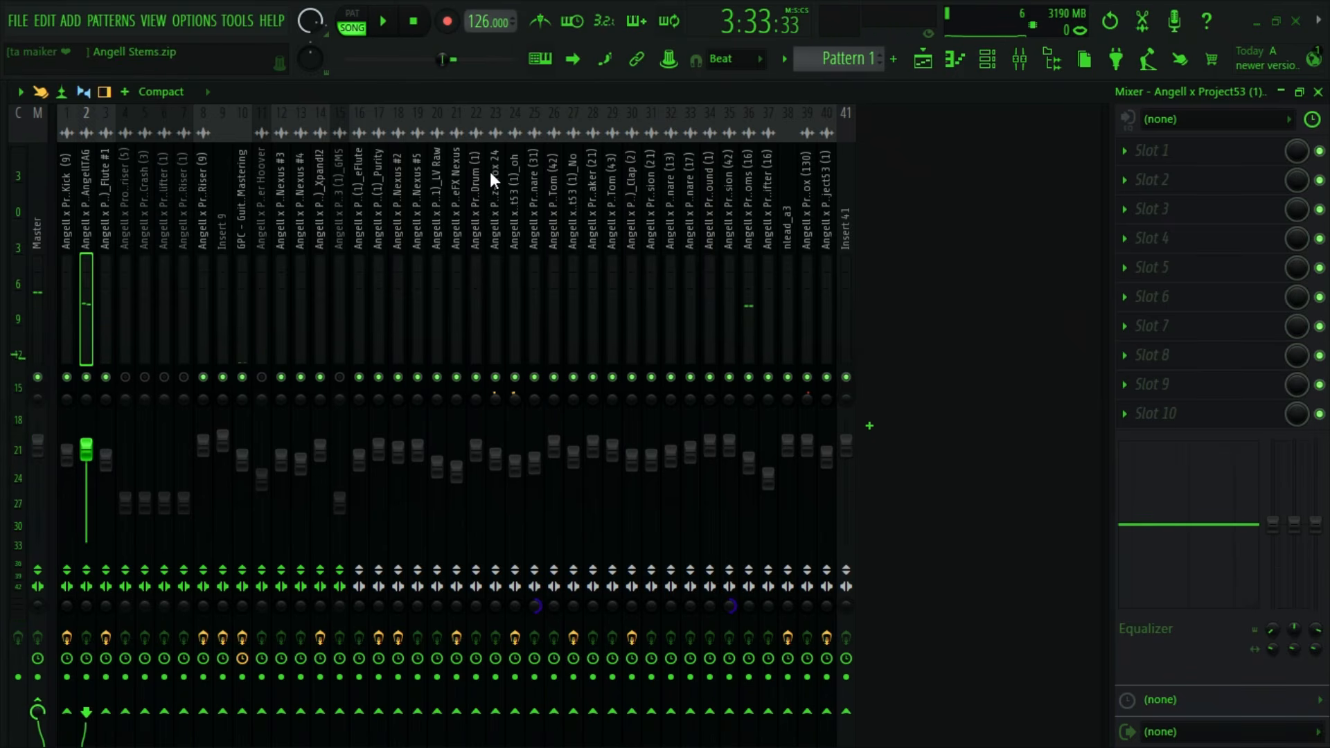
pyautogui.click(1140, 152)
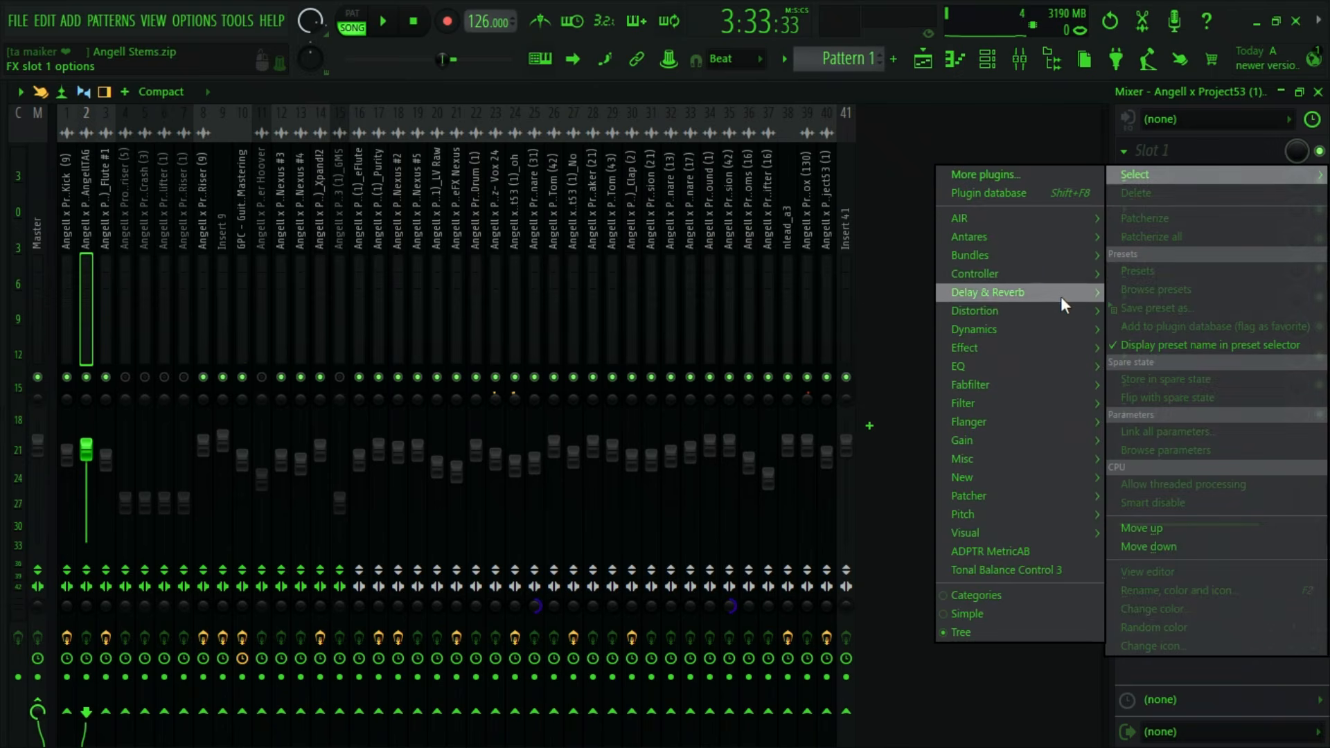
pyautogui.moveTo(1004, 365)
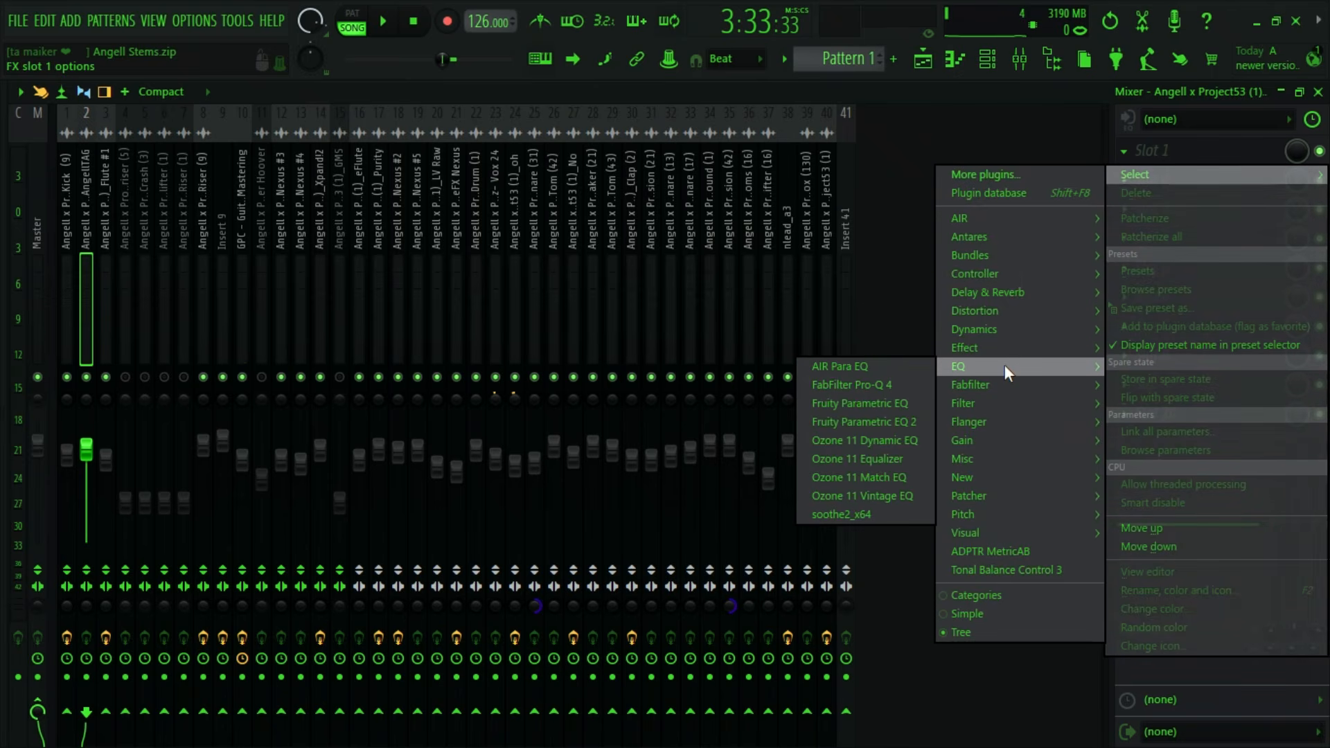
pyautogui.click(897, 427)
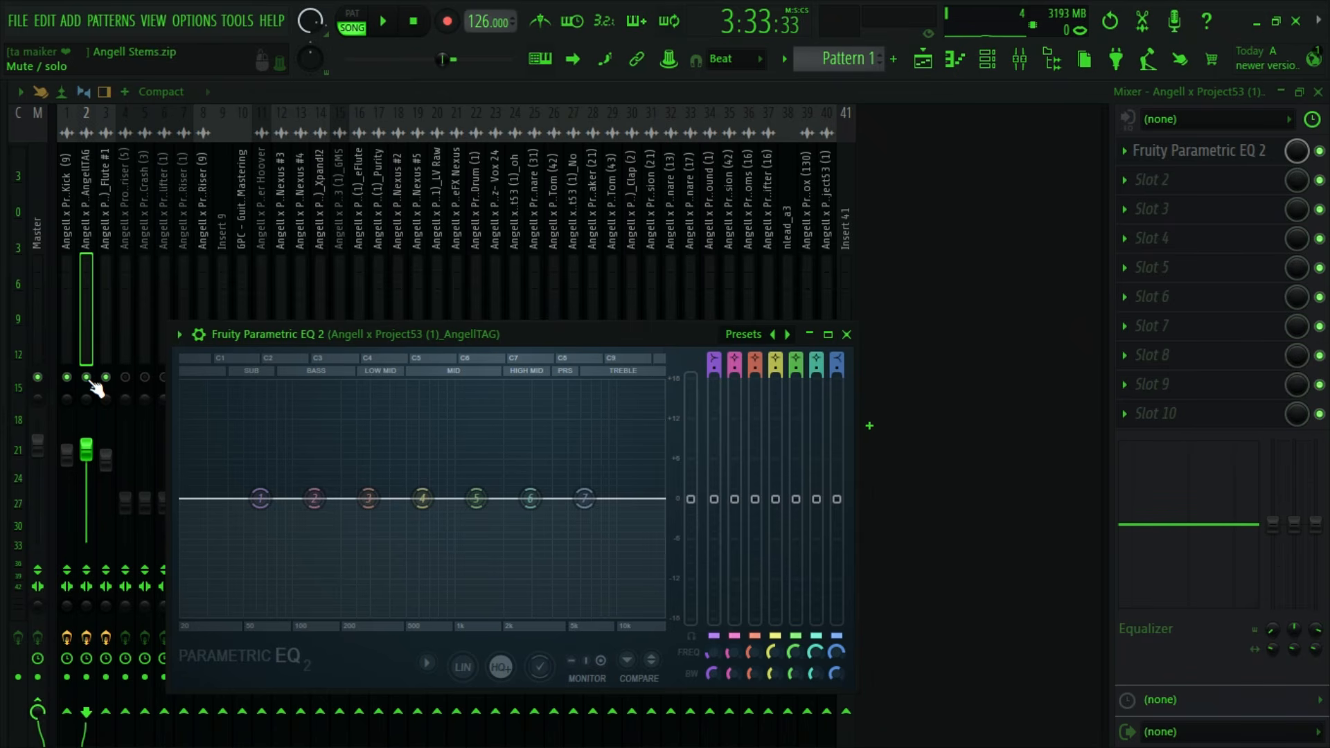
pyautogui.click(180, 334)
pyautogui.moveTo(230, 329)
pyautogui.click(425, 385)
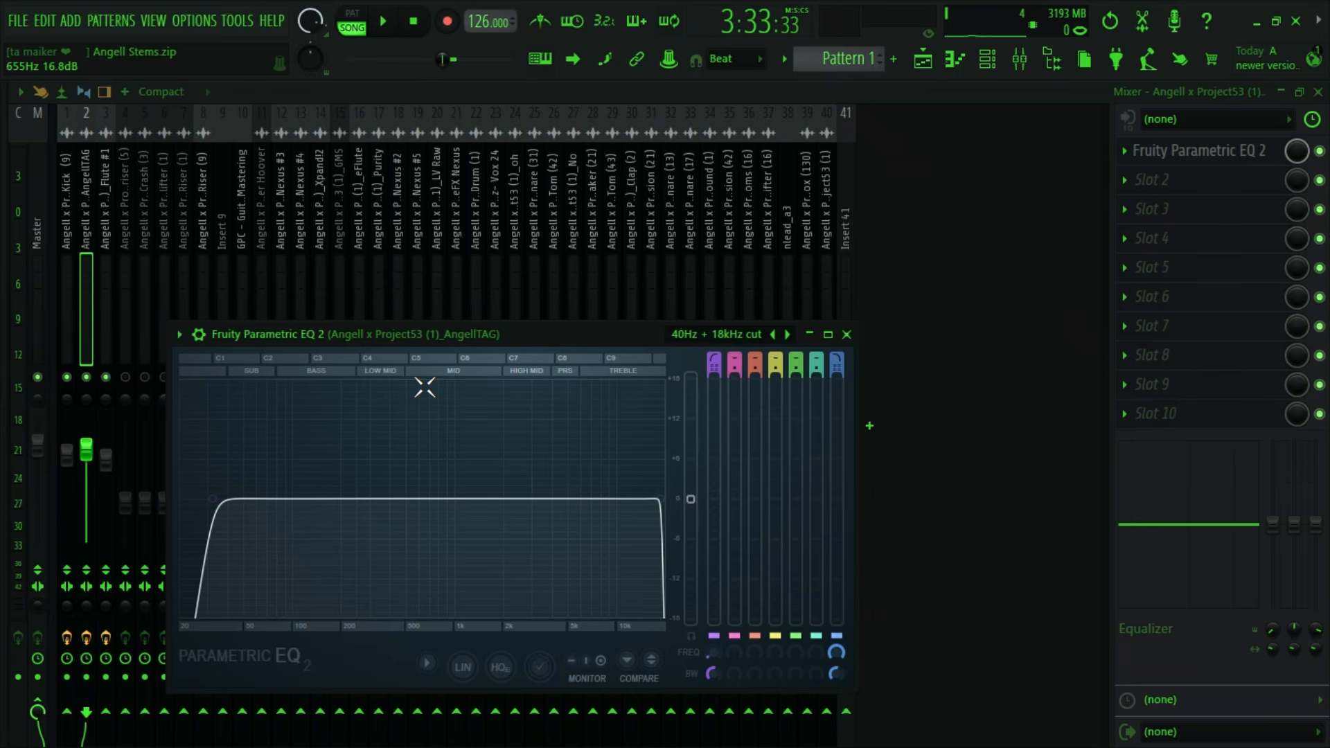
# - Raise the AngellTAG EQ's low cut to around 200 Hz and audition it from just before bar 125
pyautogui.moveTo(243, 333); pyautogui.dragTo(200, 237)
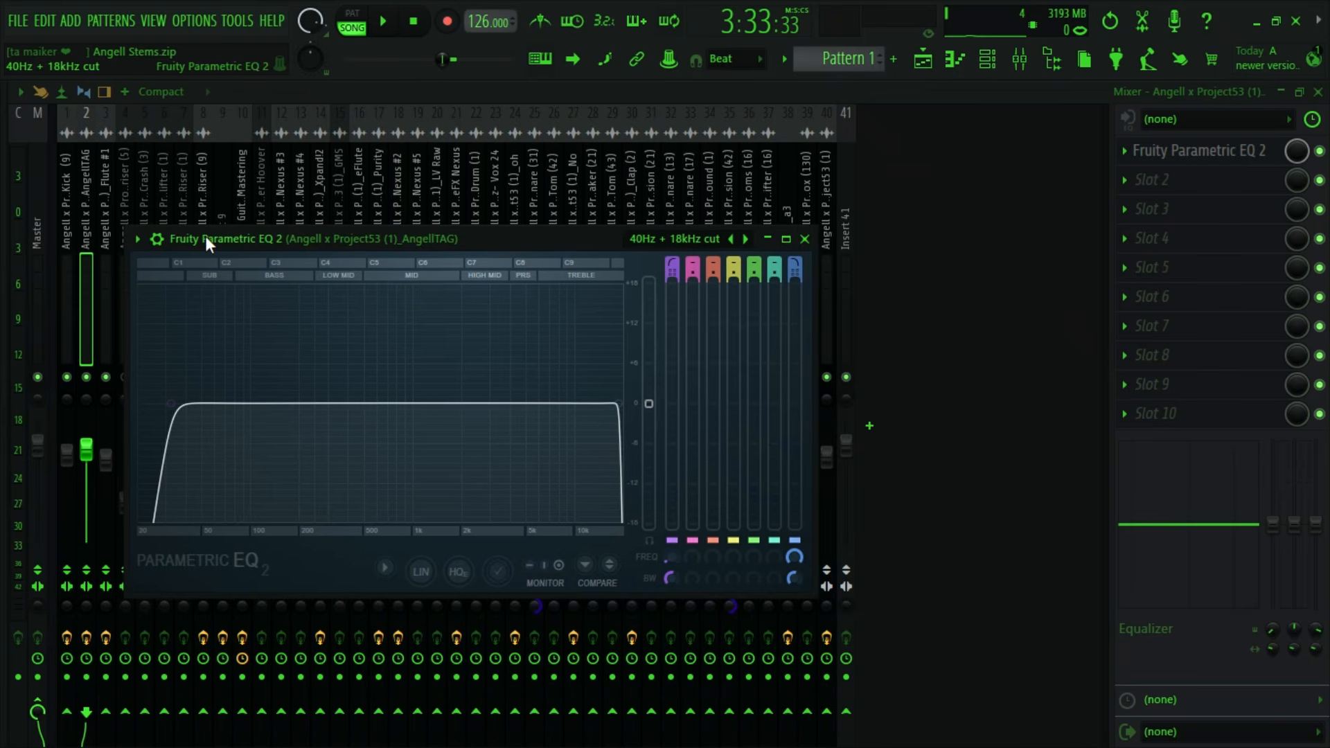
pyautogui.moveTo(170, 403); pyautogui.dragTo(298, 403)
pyautogui.click(390, 39)
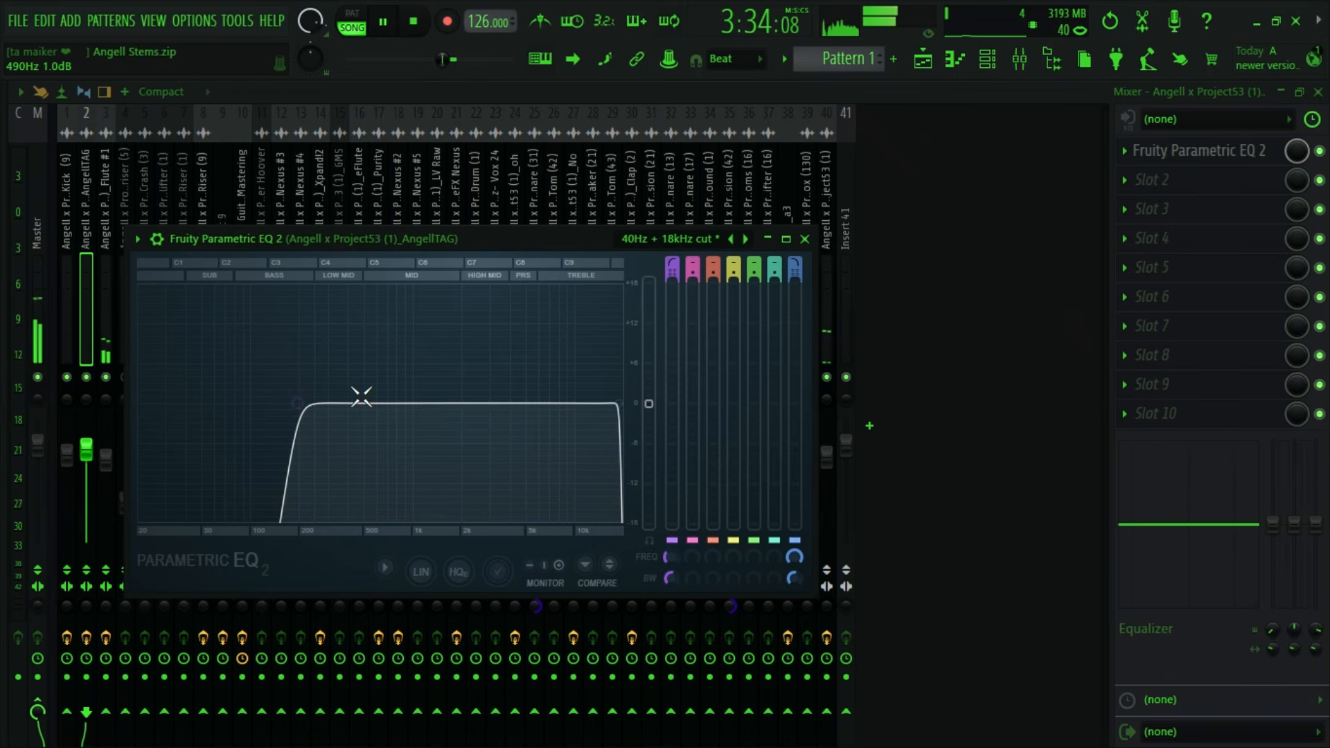
pyautogui.click(923, 59)
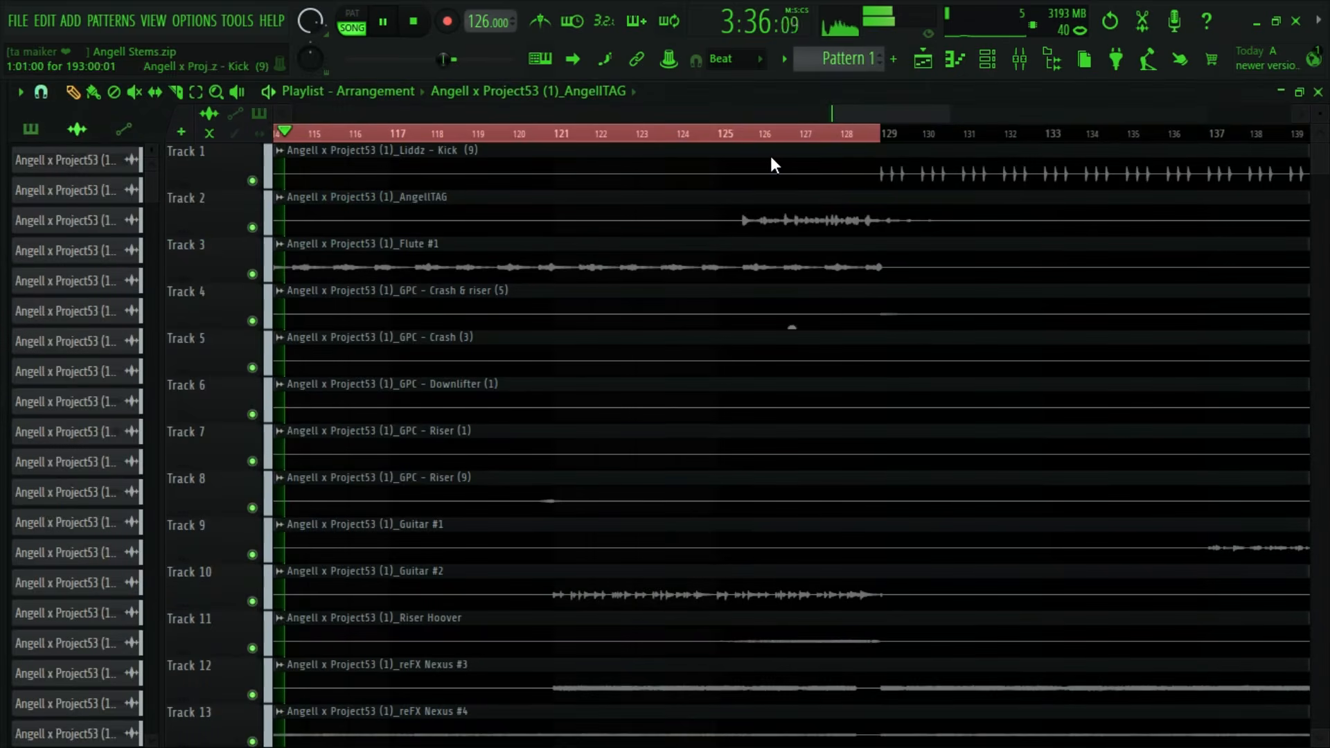
pyautogui.click(720, 133)
pyautogui.click(1020, 59)
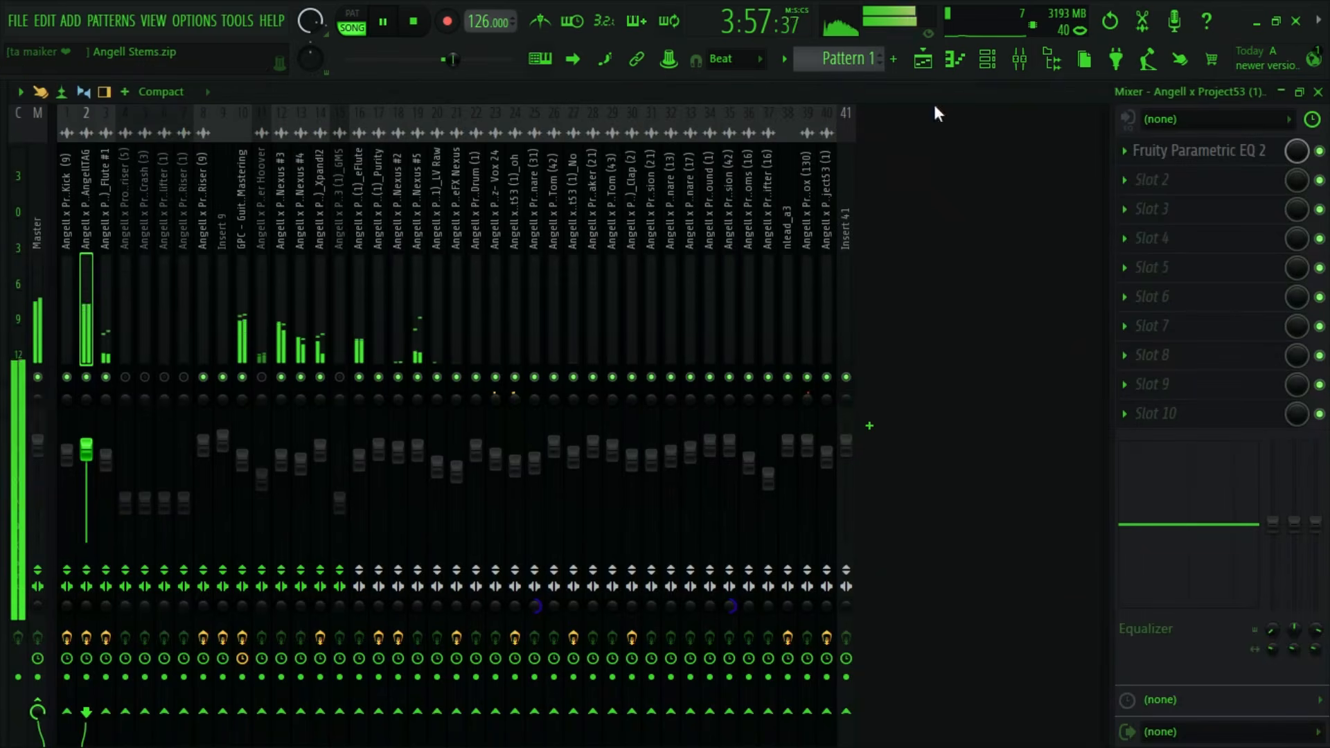
pyautogui.click(1177, 154)
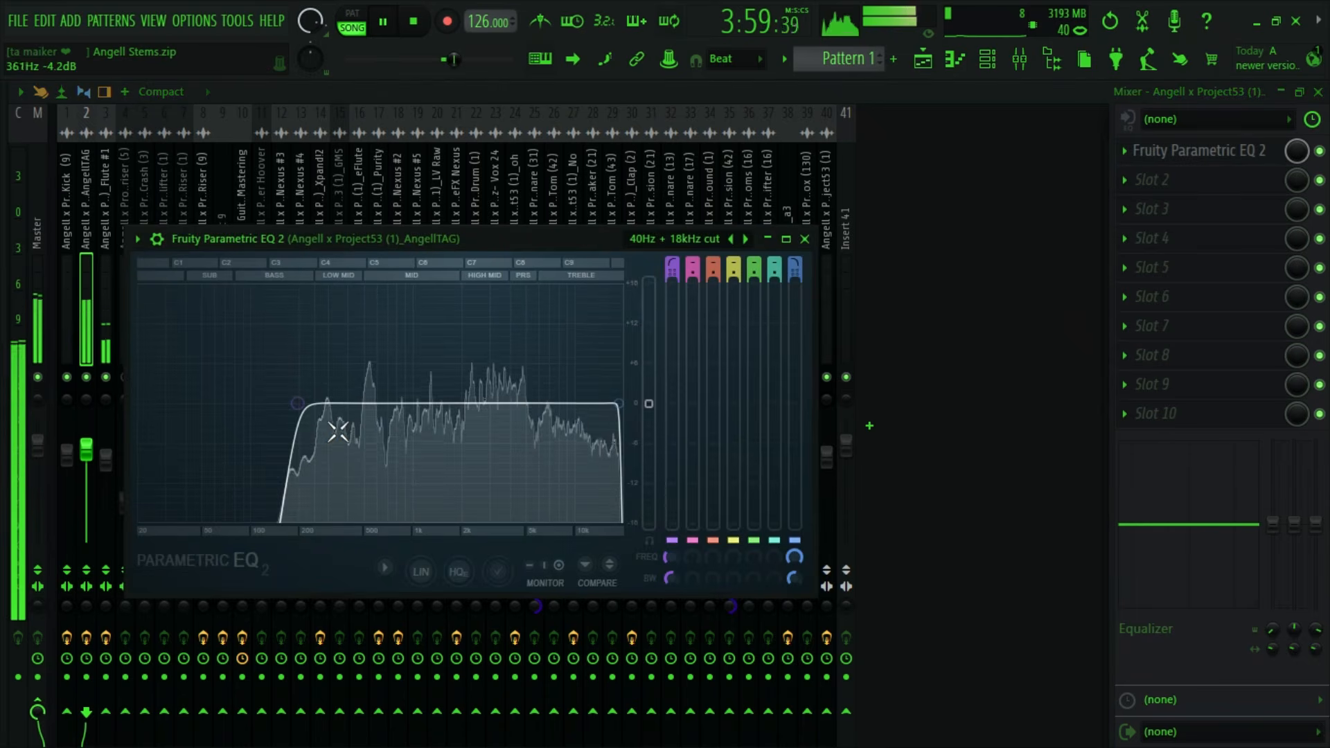
pyautogui.click(805, 238)
# - Lower the AngellTAG insert's volume to 80% and boost its mixer EQ by 9.6 at 8.0k and 2.7 at 1.5k
pyautogui.moveTo(85, 449); pyautogui.dragTo(86, 457)
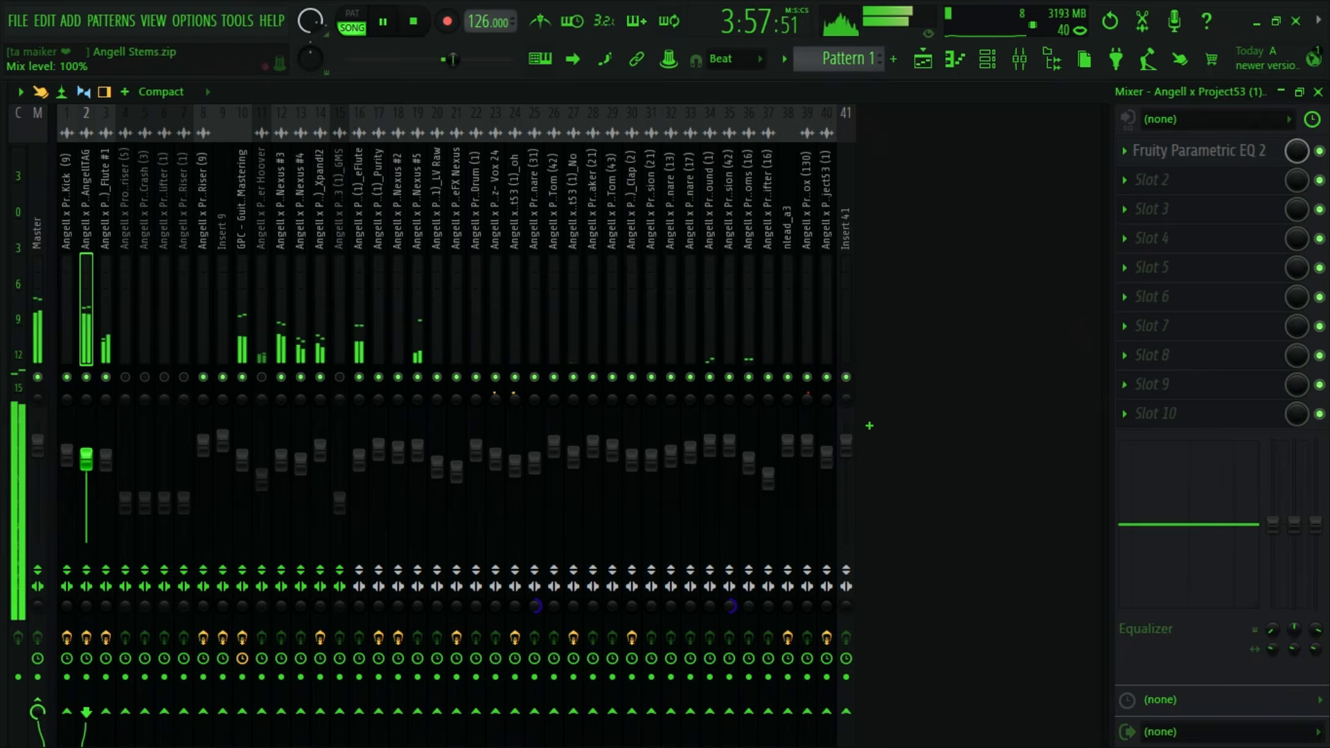
pyautogui.press('space')
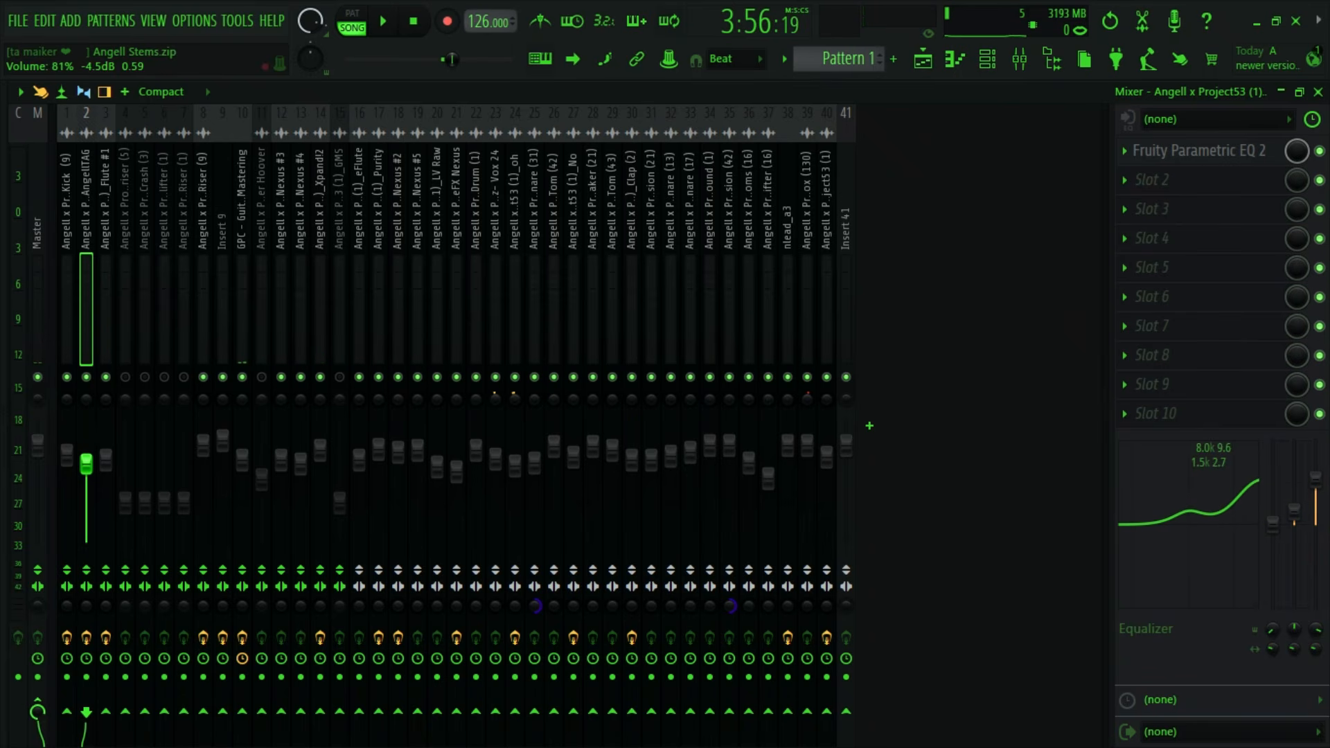
pyautogui.press('space')
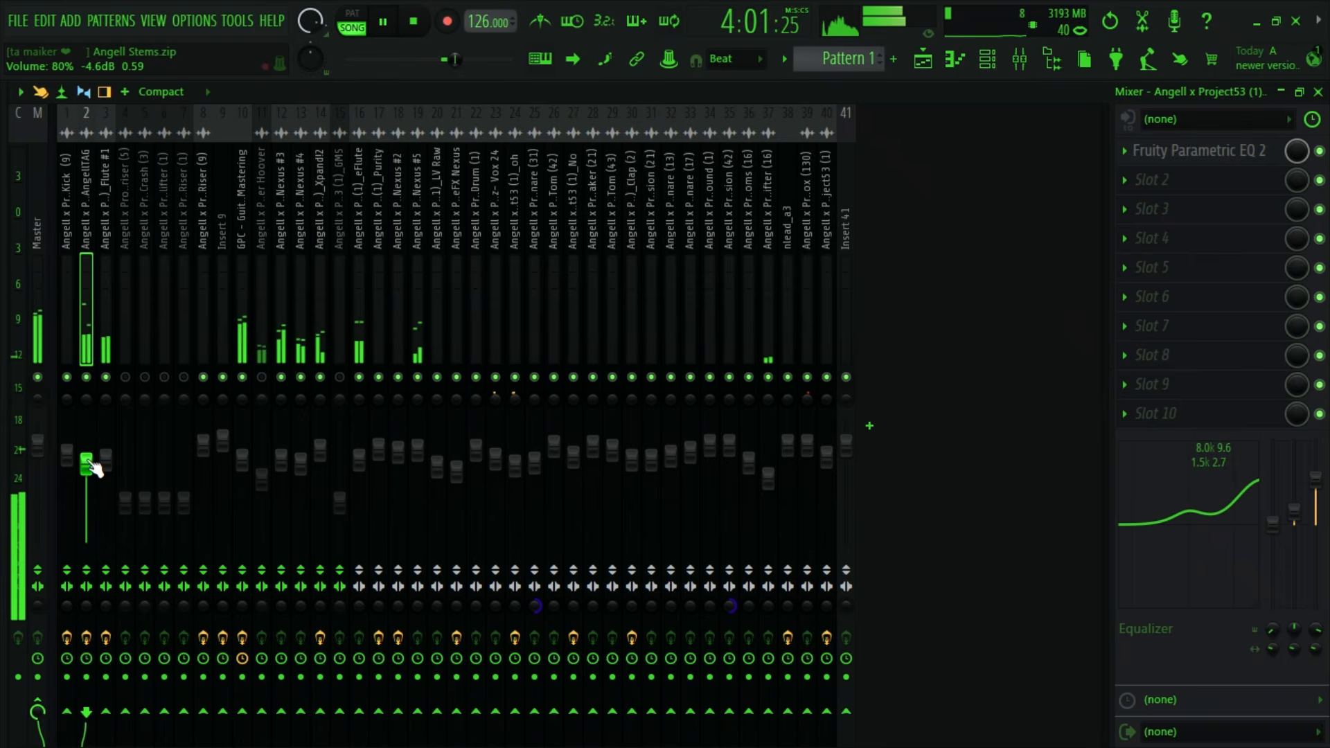
pyautogui.press('space')
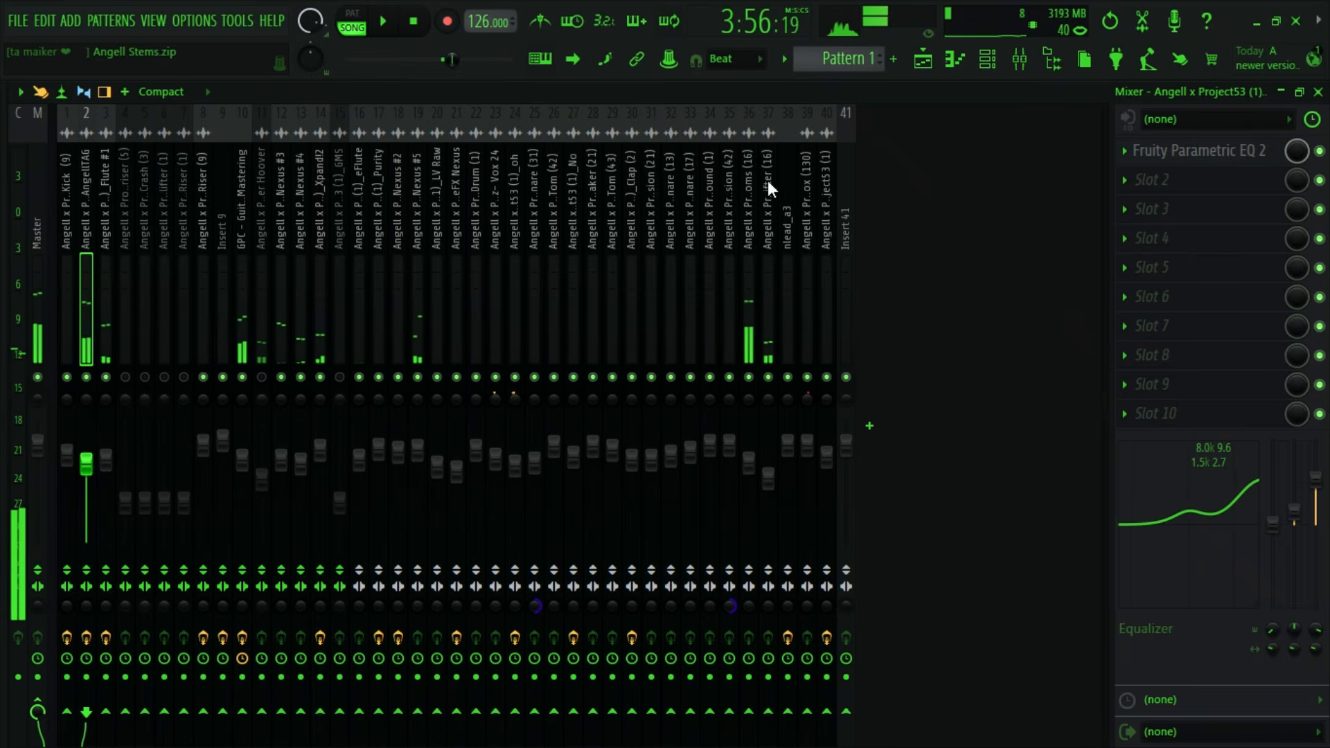
# - Look through the playlist tracks and the mixer inserts for the next unmixed stem around bars 113 to 129
pyautogui.click(1147, 180)
pyautogui.moveTo(991, 417)
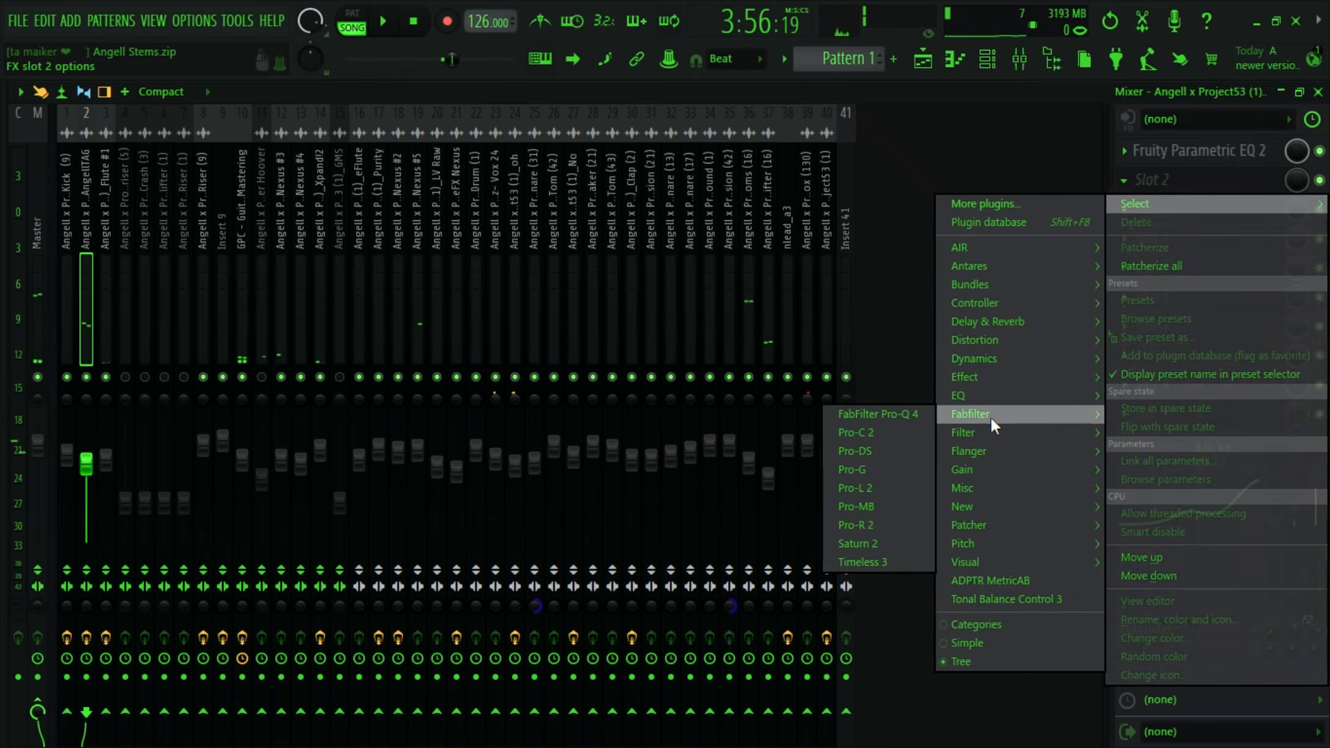
pyautogui.click(925, 60)
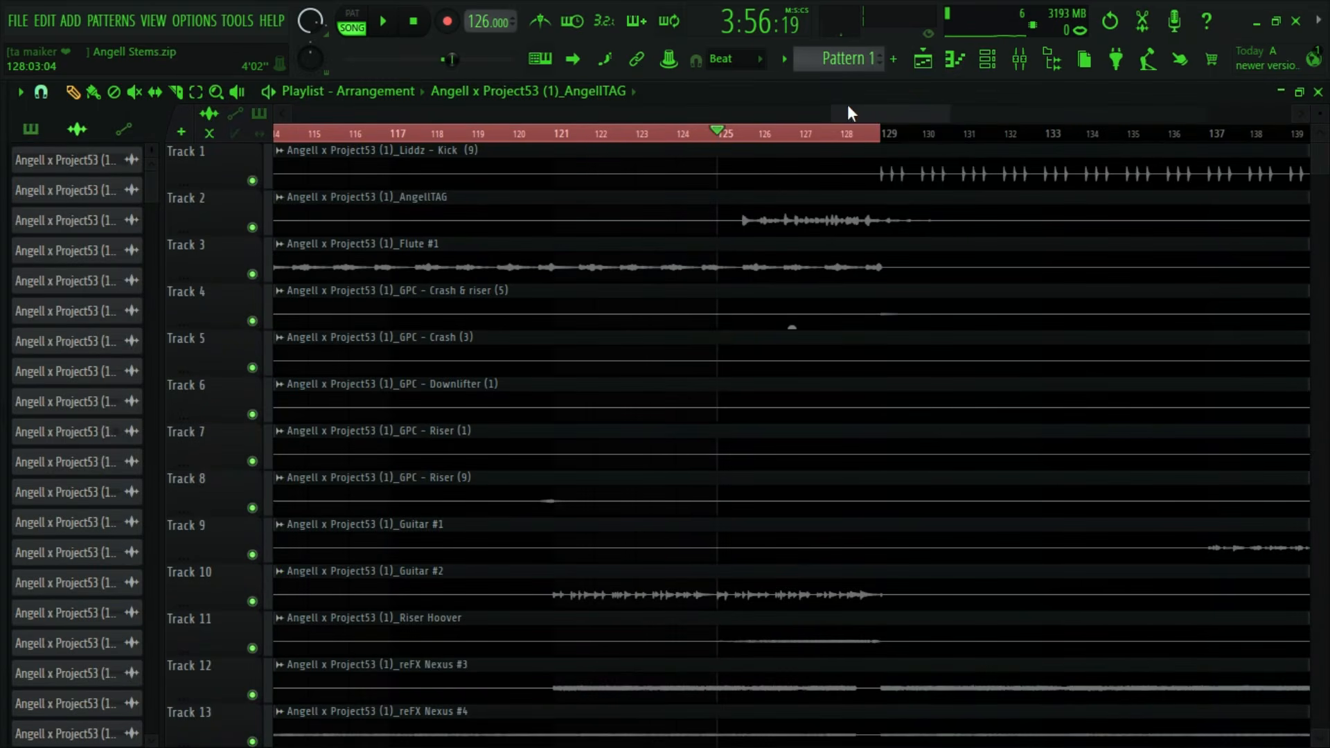
pyautogui.moveTo(849, 113); pyautogui.dragTo(721, 113)
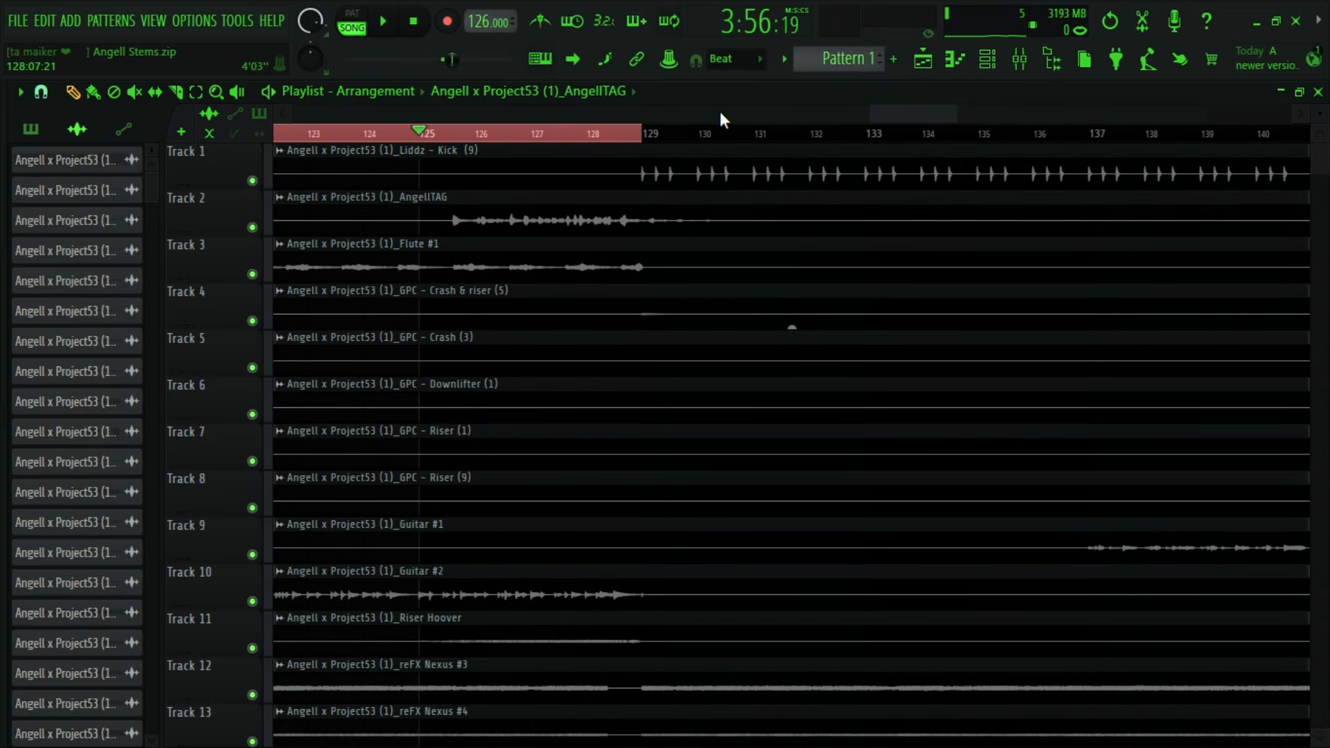
pyautogui.moveTo(909, 113)
pyautogui.mouseDown()
pyautogui.moveTo(901, 142)
pyautogui.moveTo(888, 109)
pyautogui.moveTo(903, 117)
pyautogui.mouseUp()
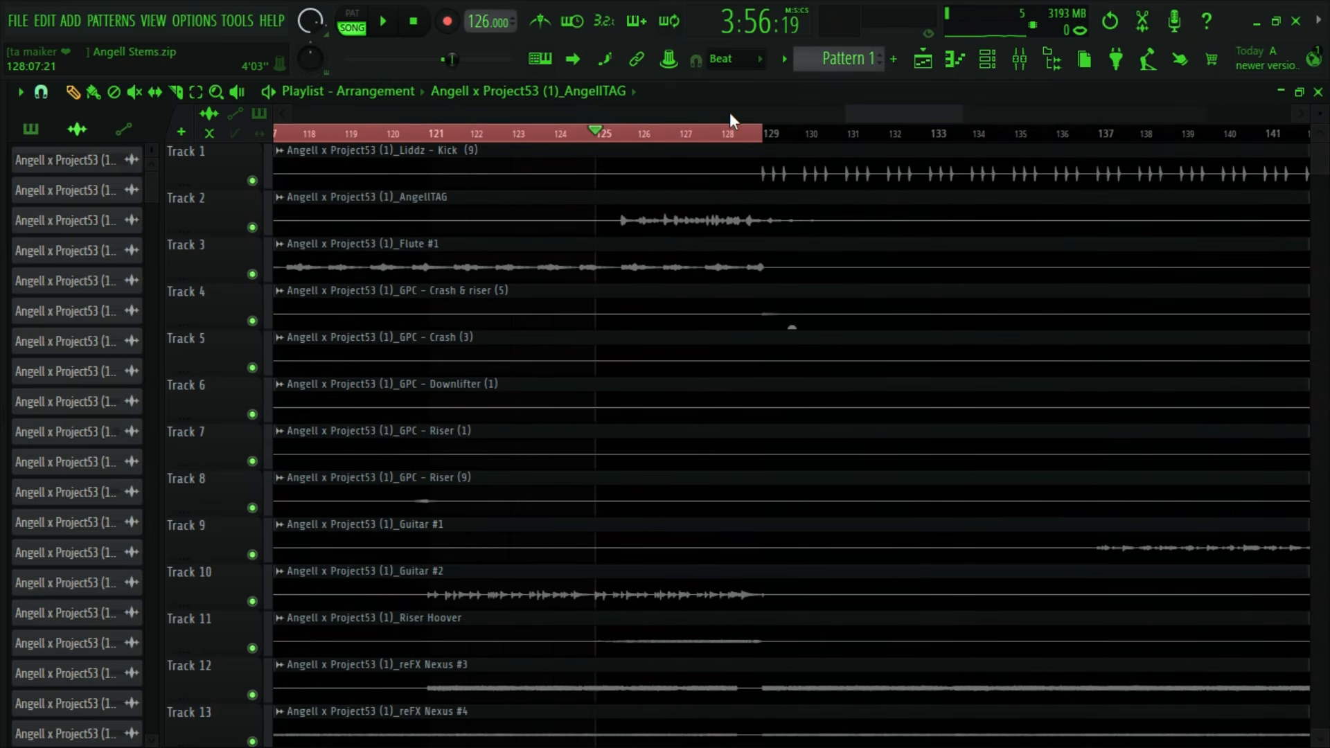
pyautogui.click(1017, 61)
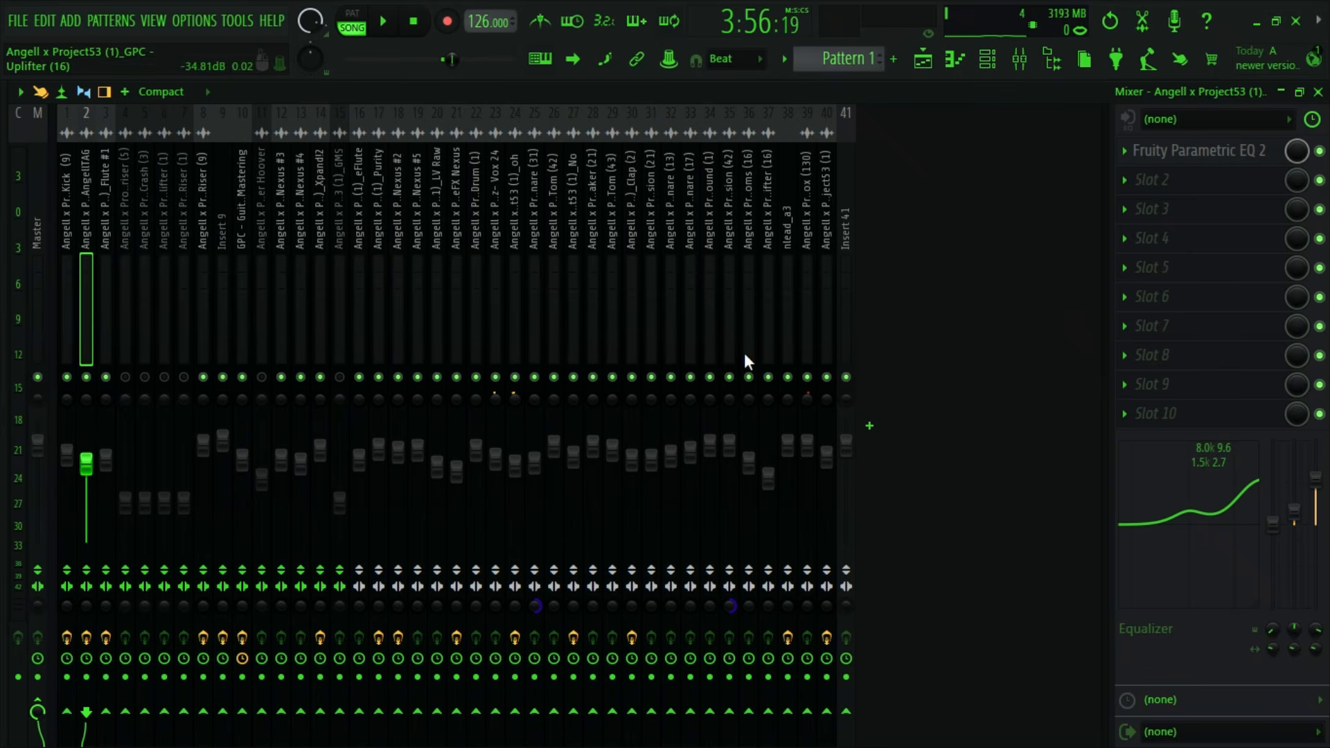
pyautogui.click(920, 62)
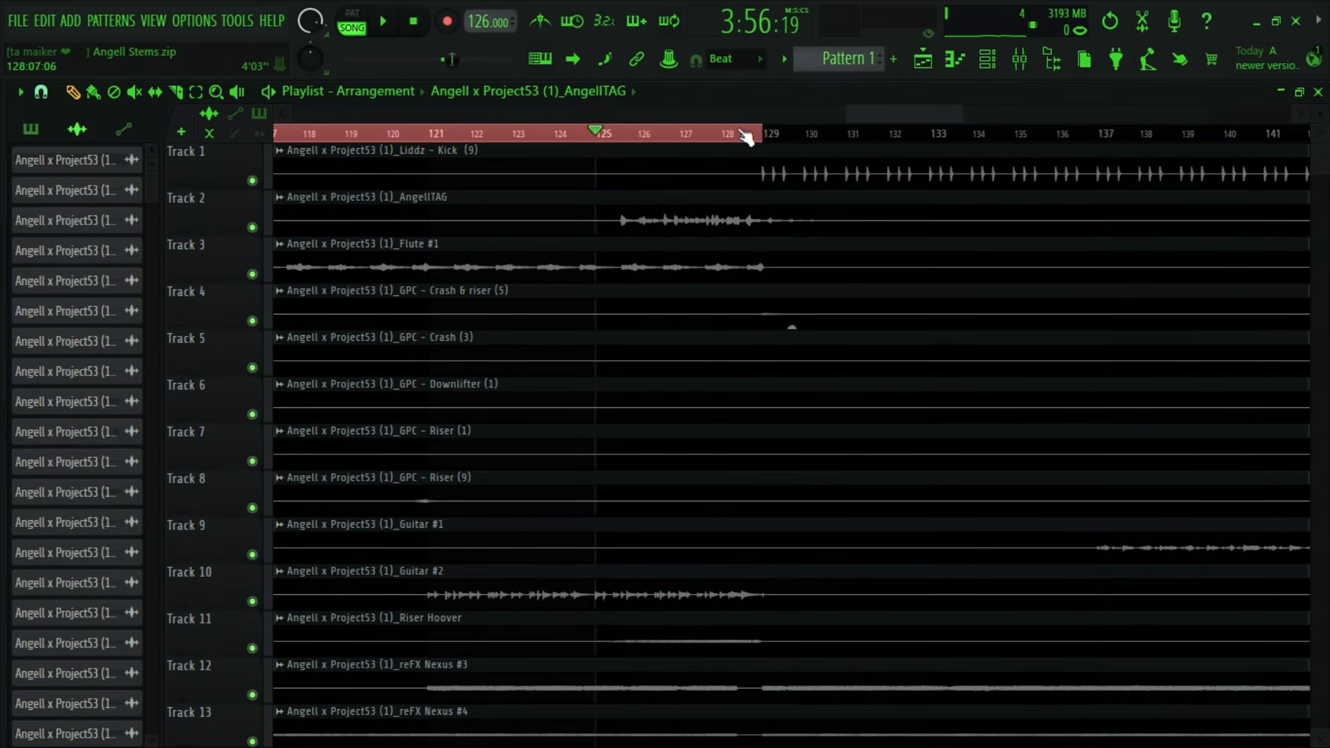
pyautogui.moveTo(847, 112); pyautogui.dragTo(362, 112)
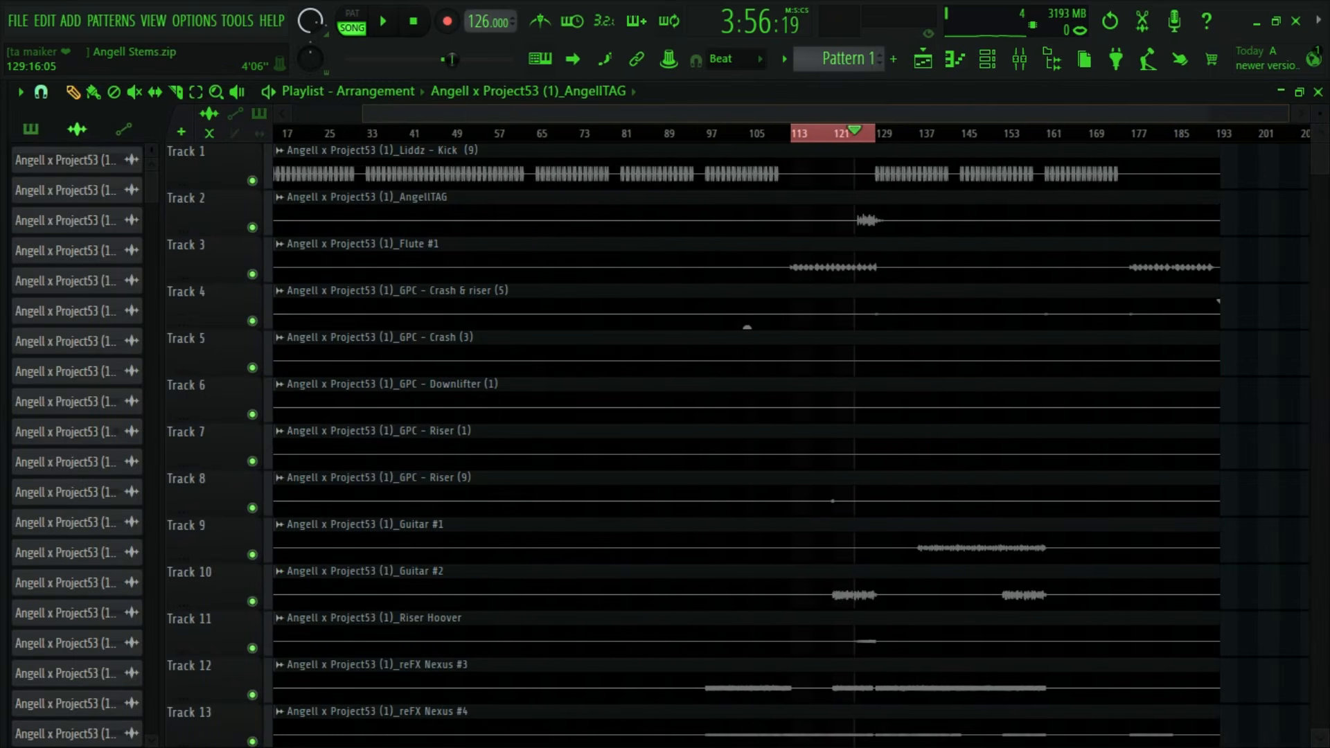
pyautogui.scroll(4, 894, 313)
pyautogui.scroll(-4, 940, 387)
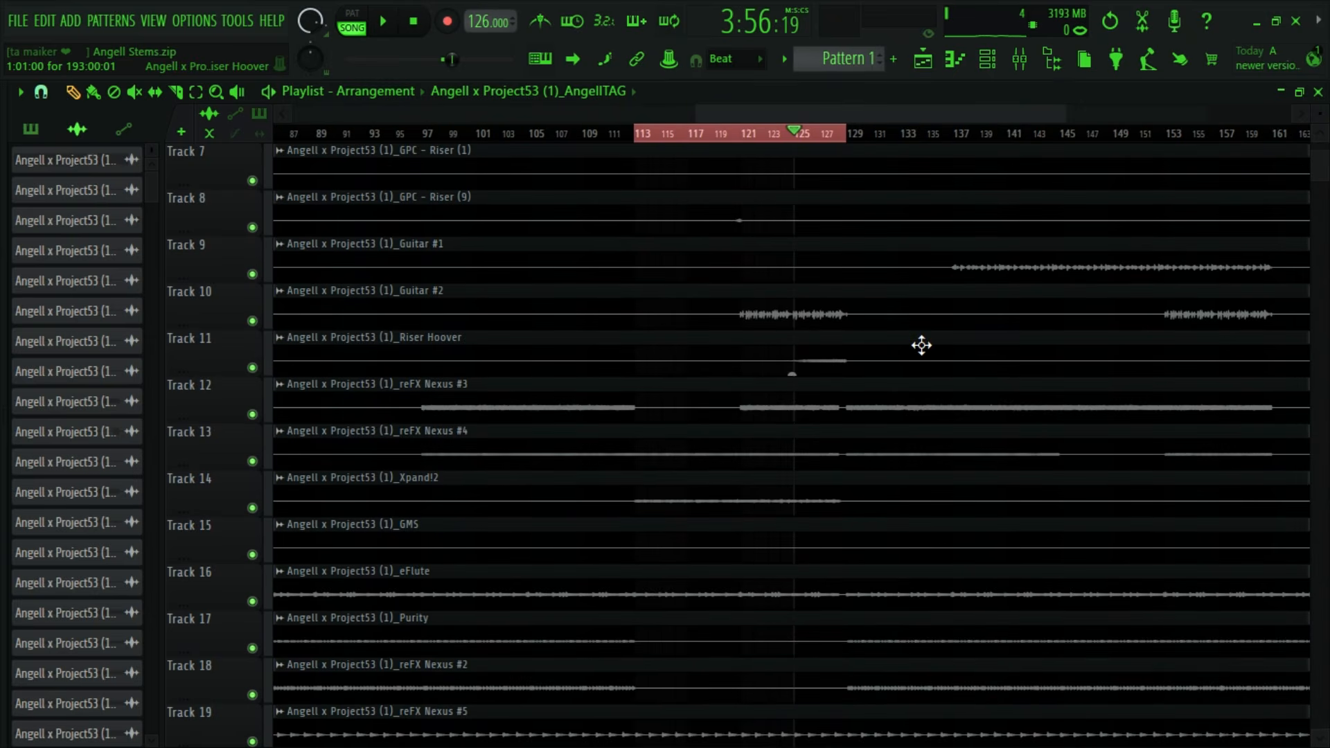
# - Unmute the Riser Hoover insert, set its volume to 100% and cut its low shelf to -18.0 at 90 Hz during playback
pyautogui.doubleClick(922, 345)
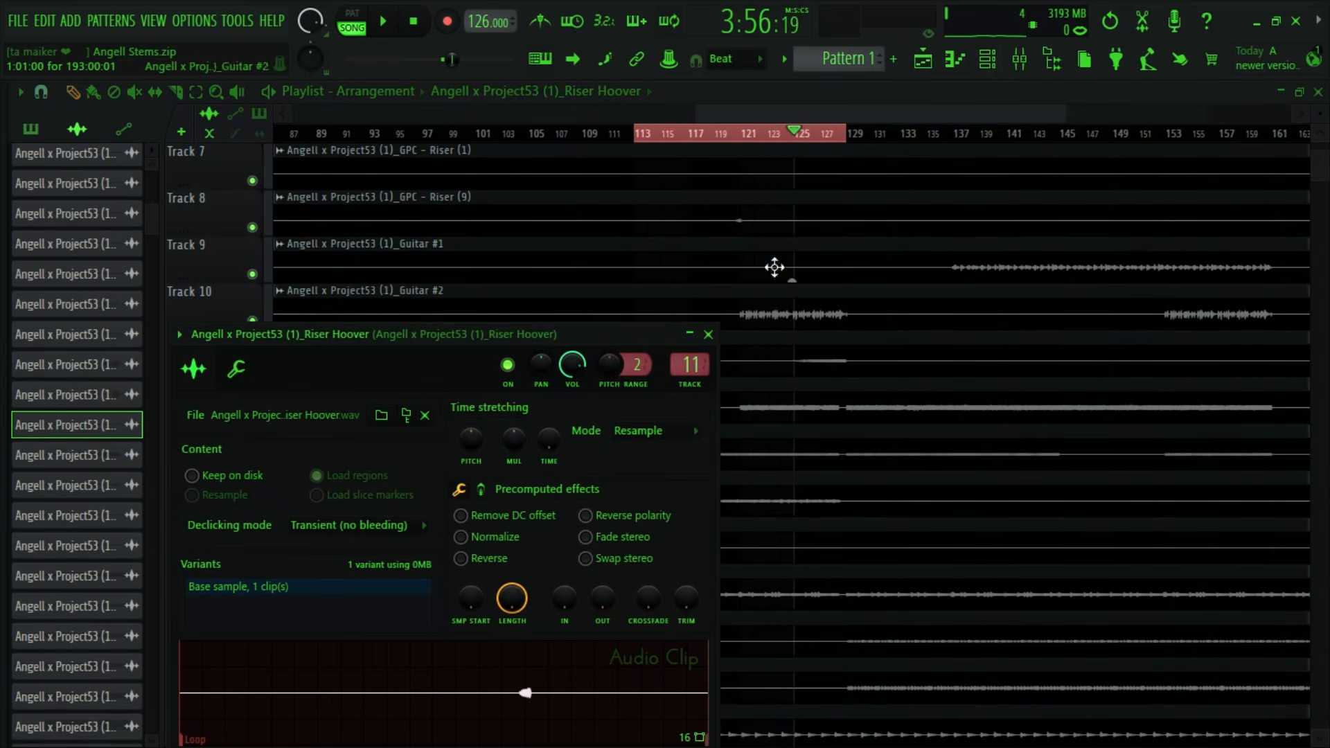
pyautogui.click(1019, 59)
pyautogui.press('space')
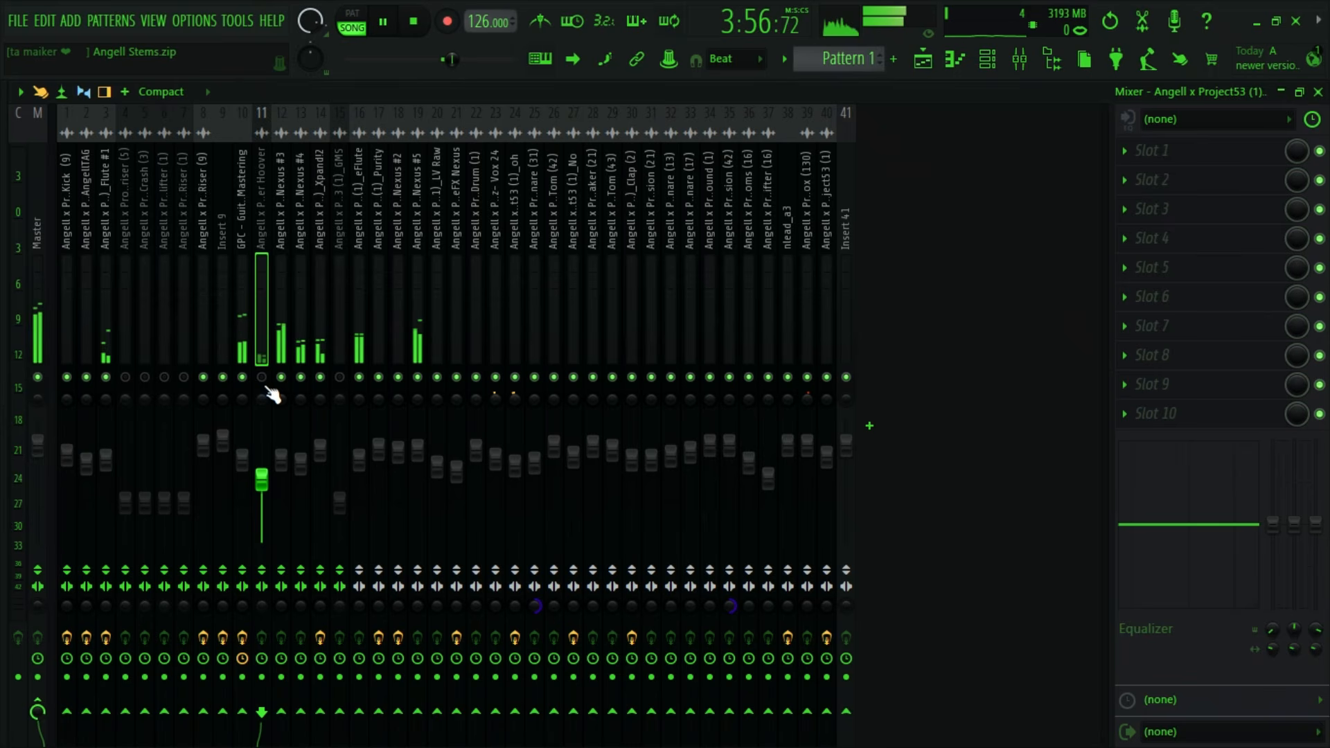
pyautogui.click(262, 377)
pyautogui.moveTo(261, 478); pyautogui.dragTo(261, 445)
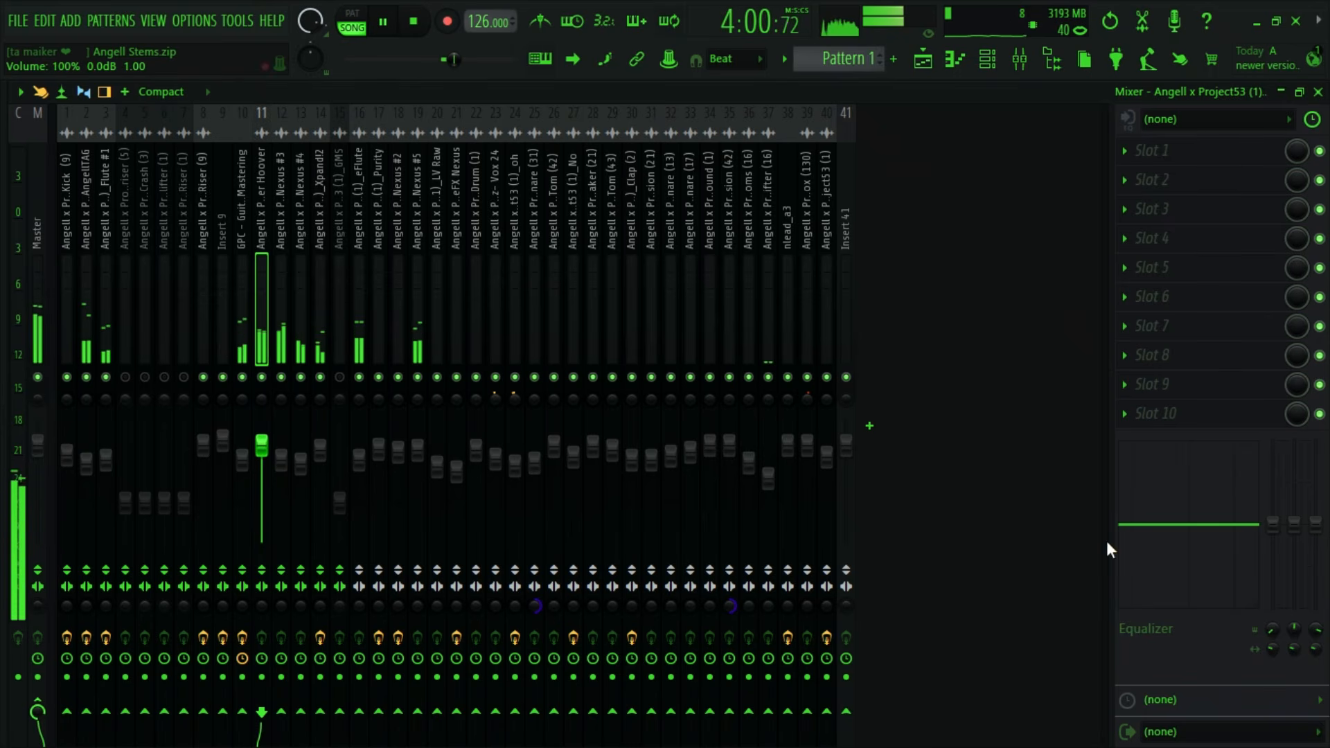
pyautogui.moveTo(1273, 525); pyautogui.dragTo(1271, 675)
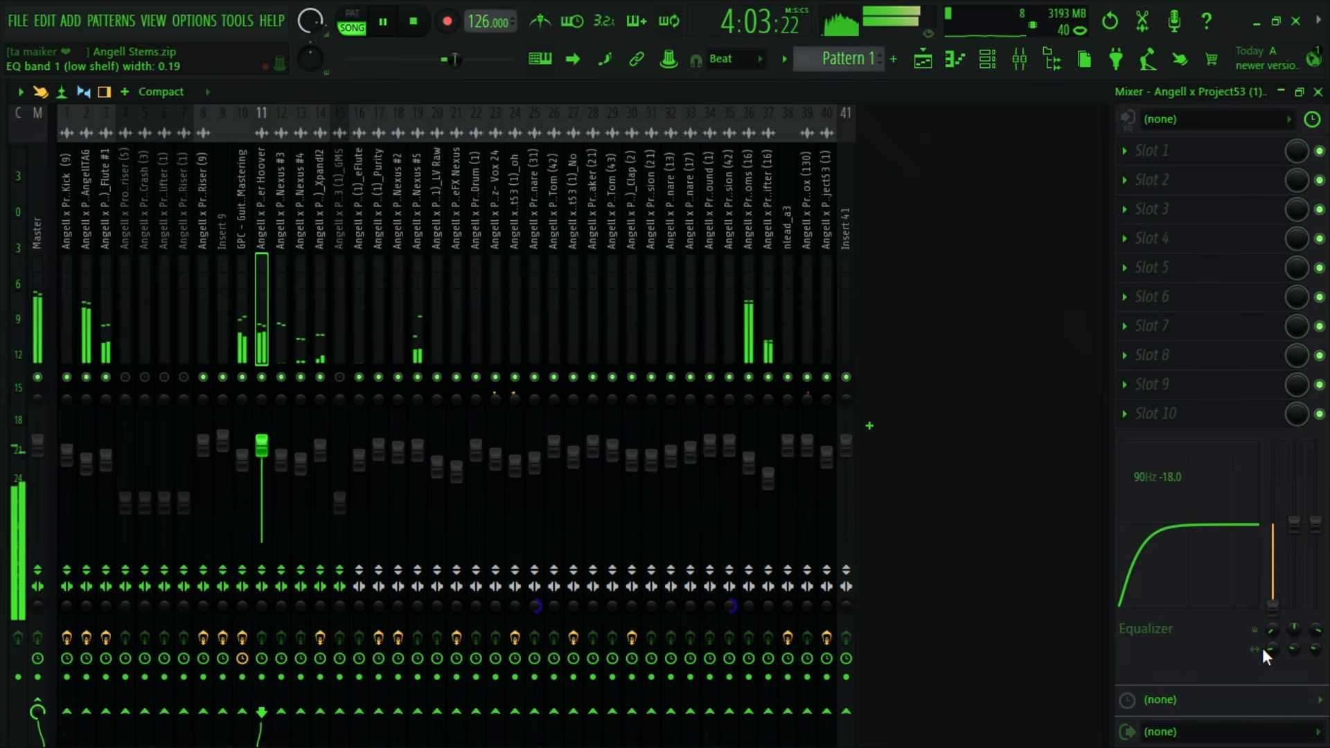
pyautogui.press('space')
# - Add Kickstart 2 to the Riser Hoover insert's first effect slot and audition the ducking at 100% mix
pyautogui.click(1122, 150)
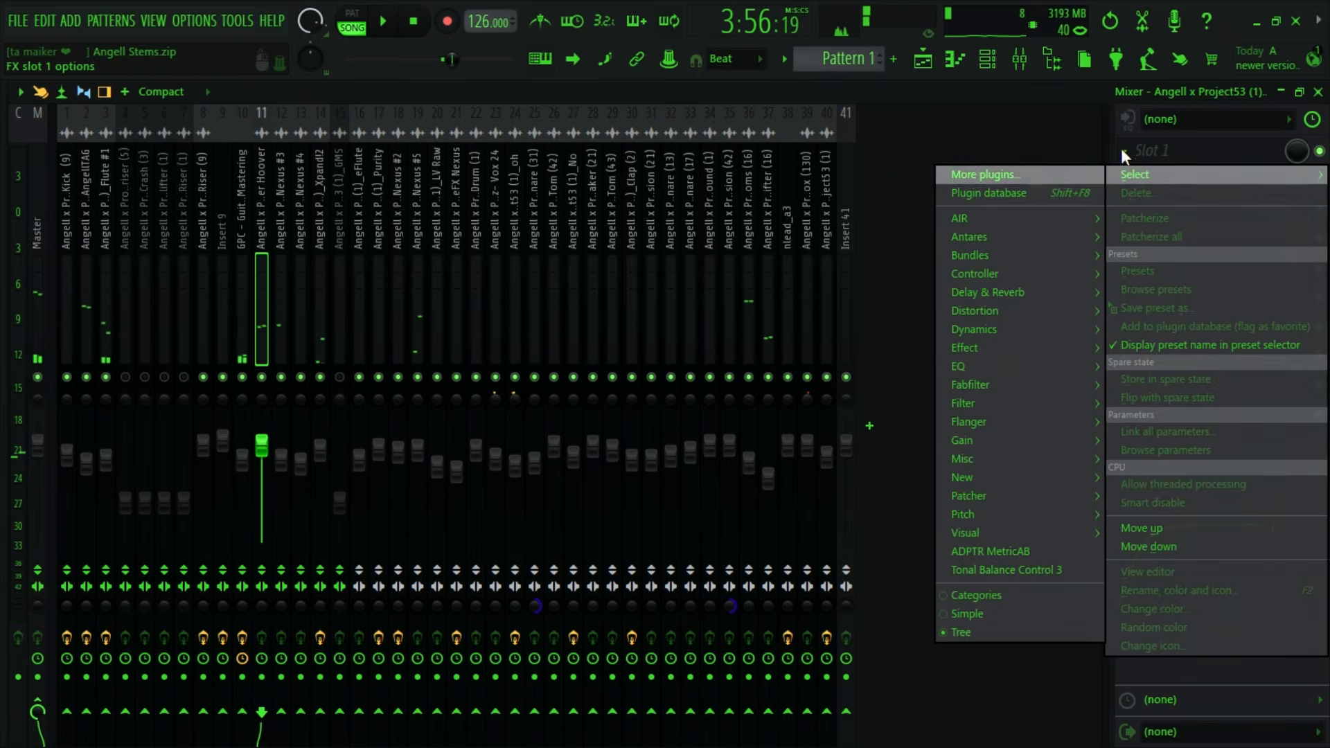
pyautogui.moveTo(984, 446)
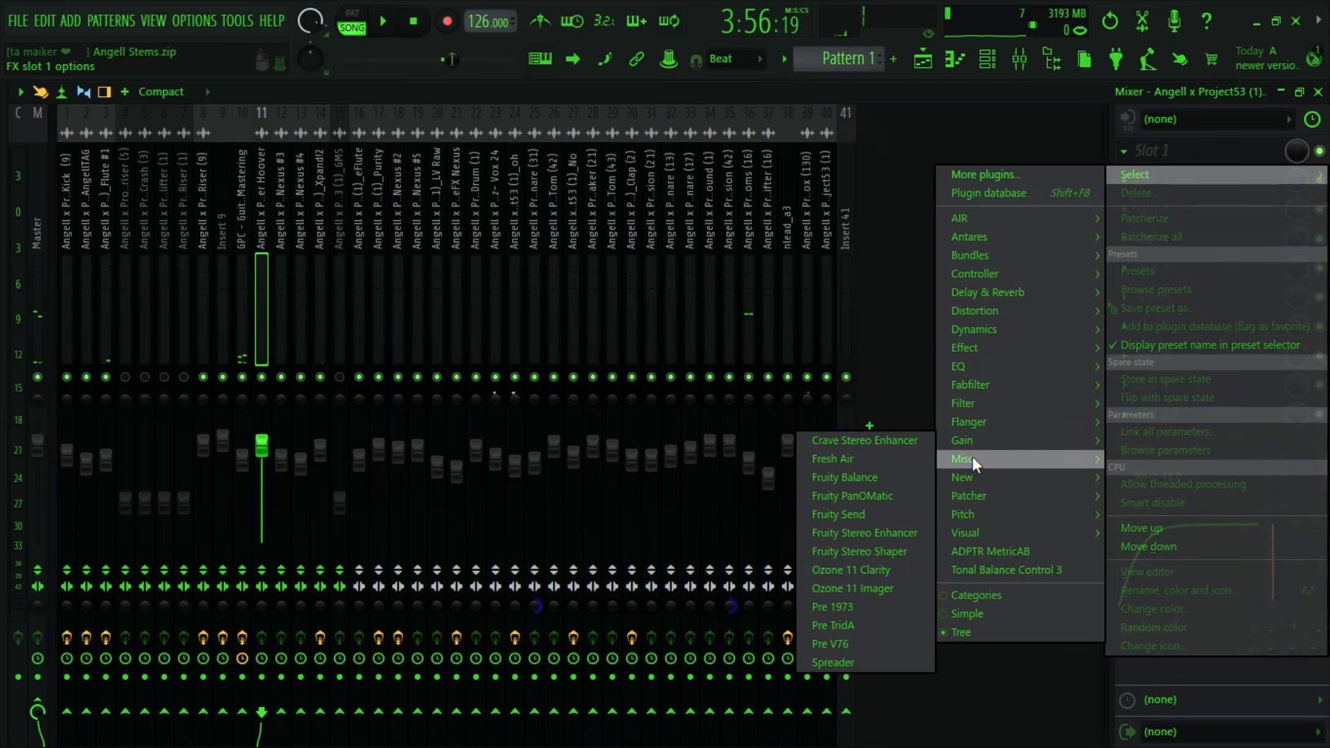
pyautogui.moveTo(991, 398)
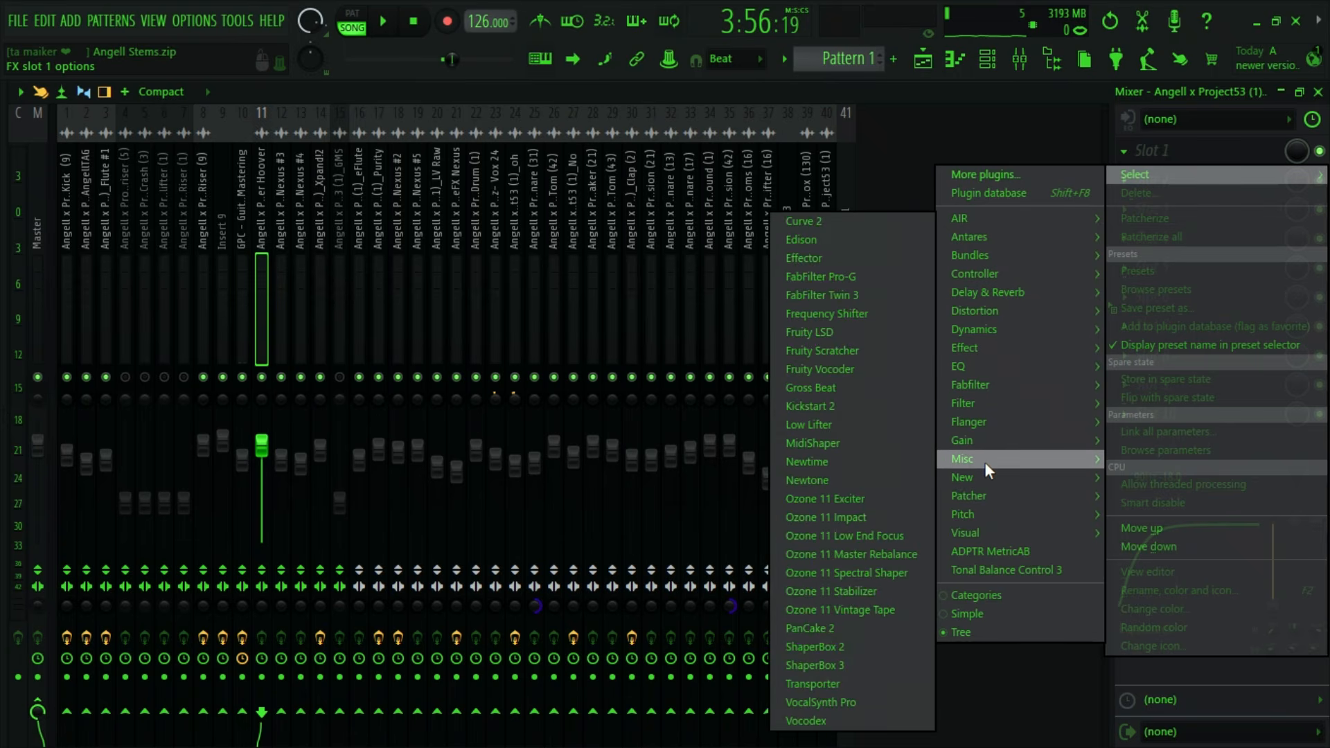
pyautogui.click(841, 406)
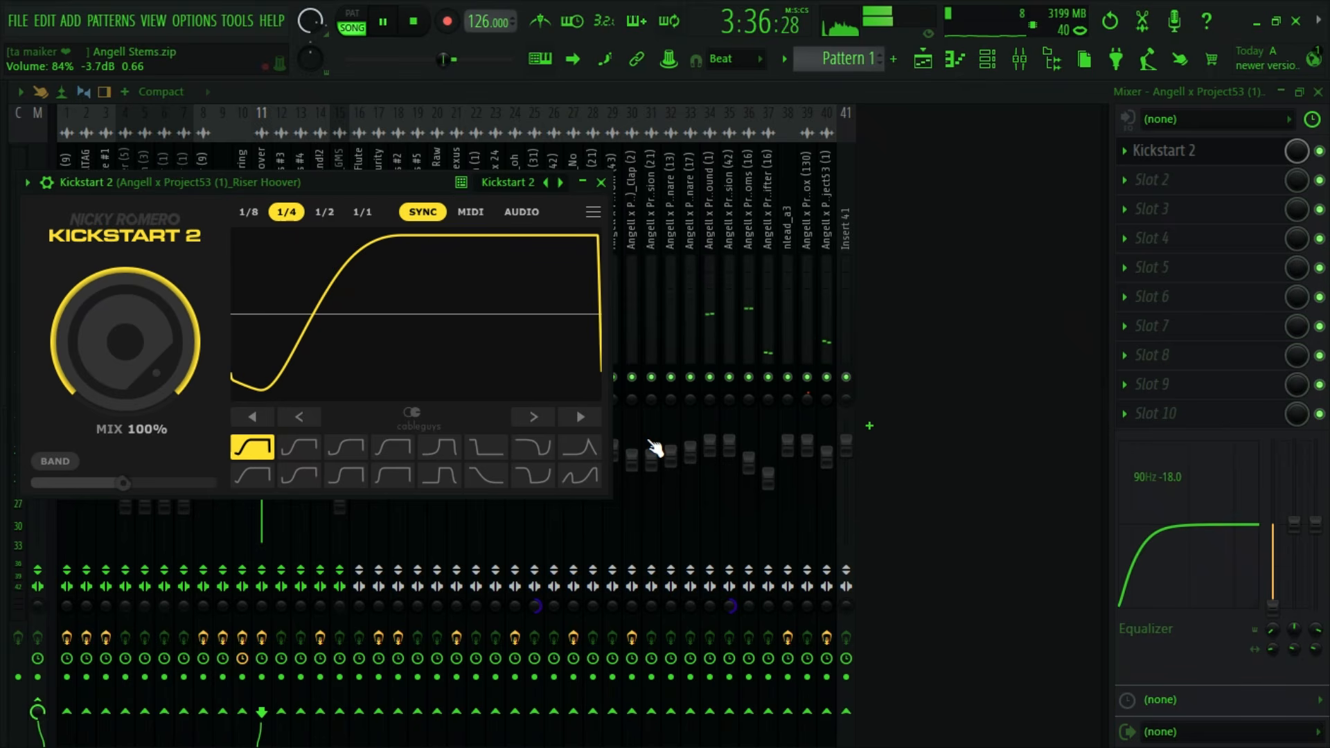
pyautogui.press('space')
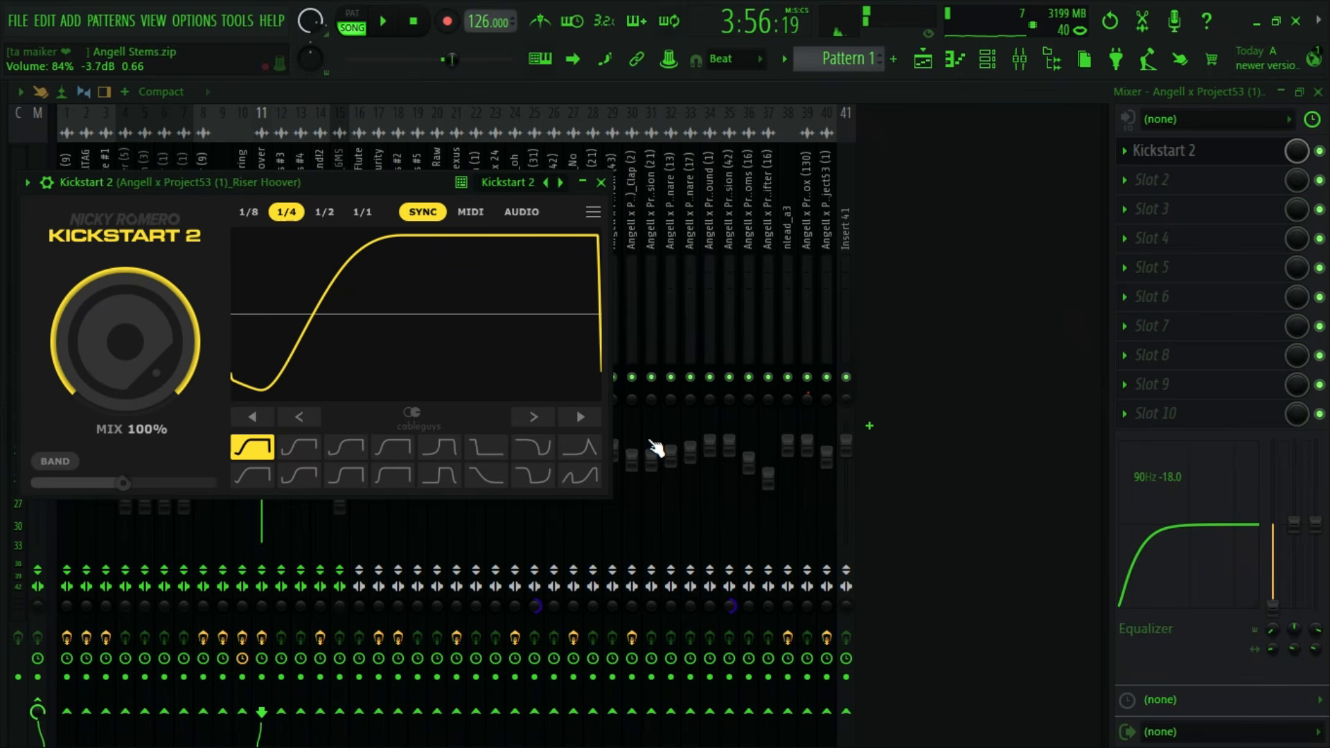
# - Add Fruity Convolver with its default impulse to the Riser Hoover insert's second effect slot and close its editor
pyautogui.click(1124, 180)
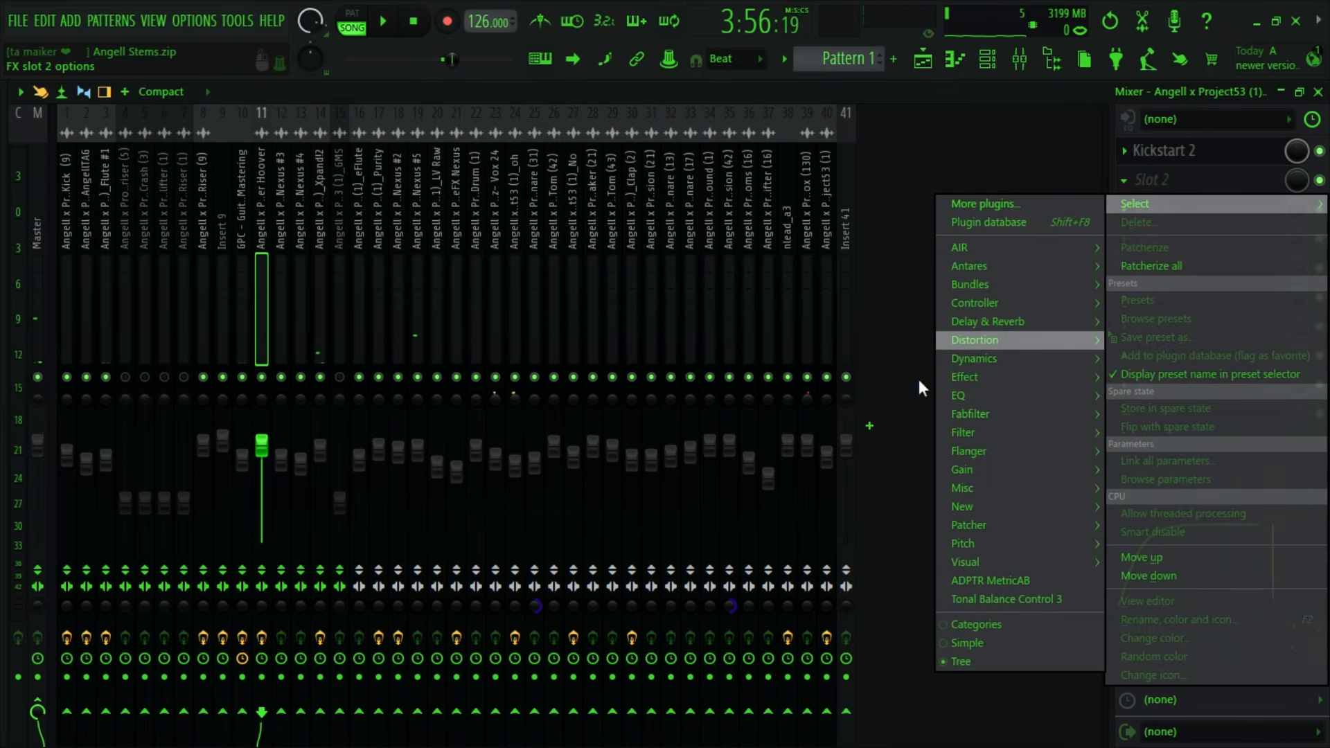
pyautogui.moveTo(1056, 320)
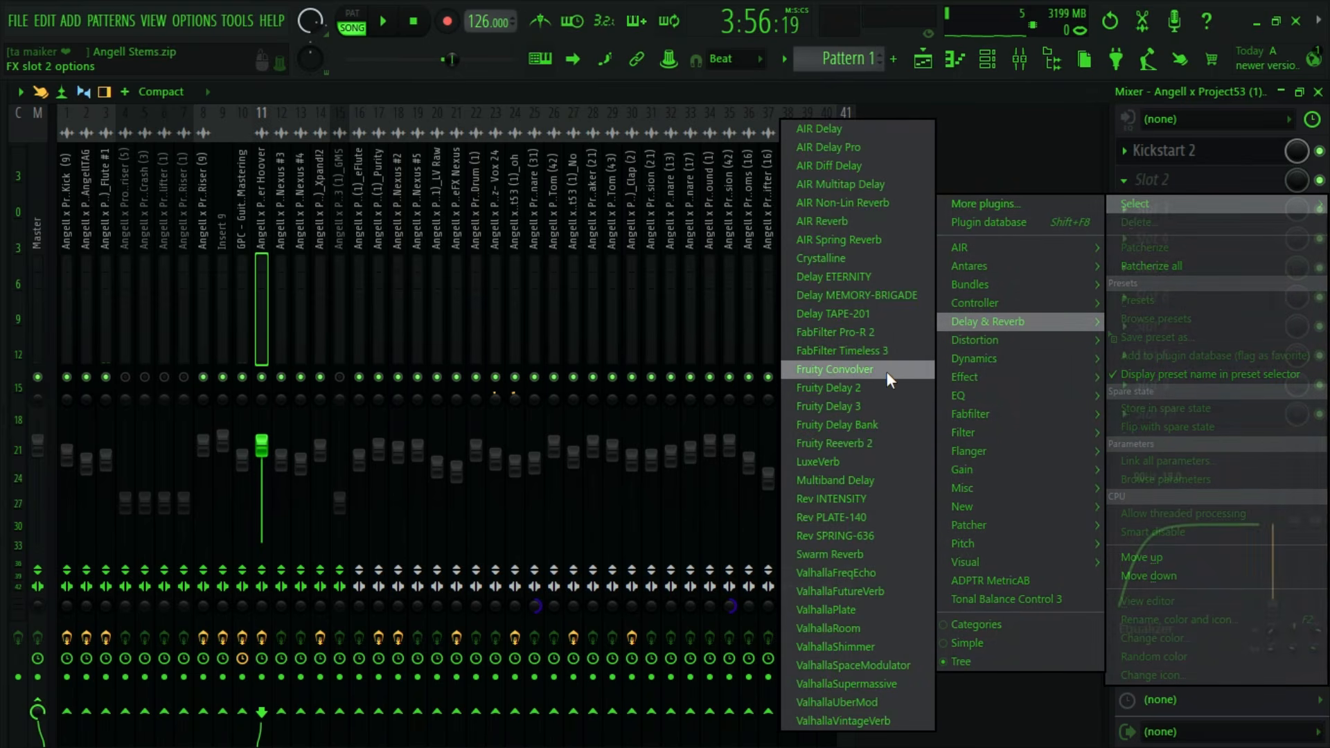
pyautogui.click(887, 370)
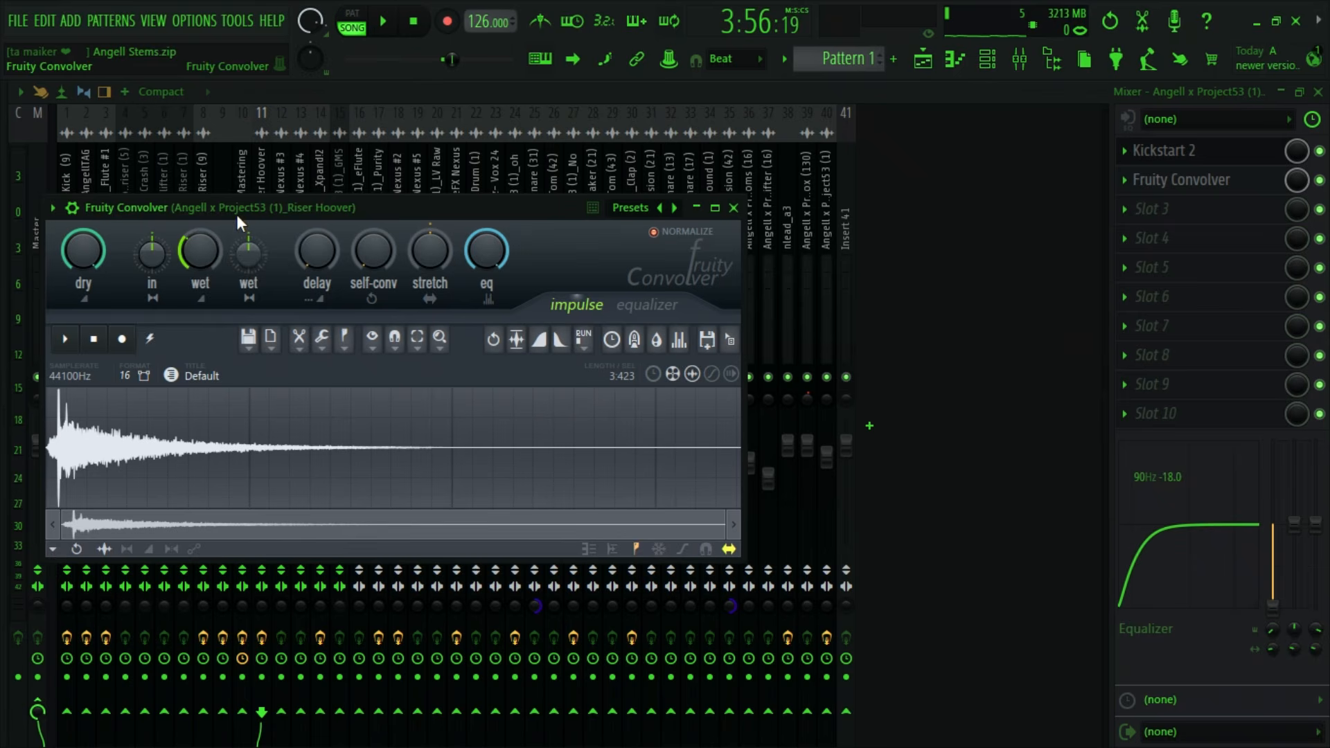
pyautogui.moveTo(686, 214); pyautogui.dragTo(607, 399)
pyautogui.click(654, 392)
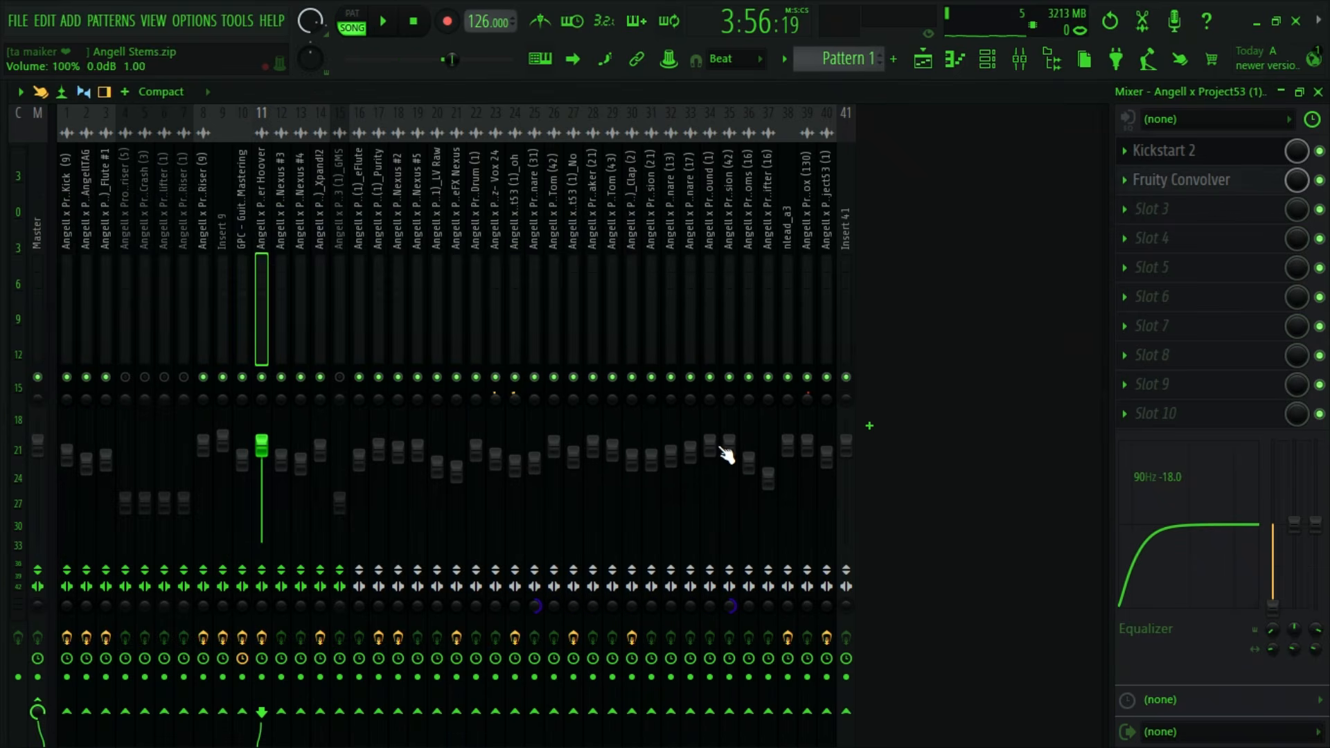
# - Look through the playlist tracks for stems that contain no audible audio
pyautogui.click(923, 59)
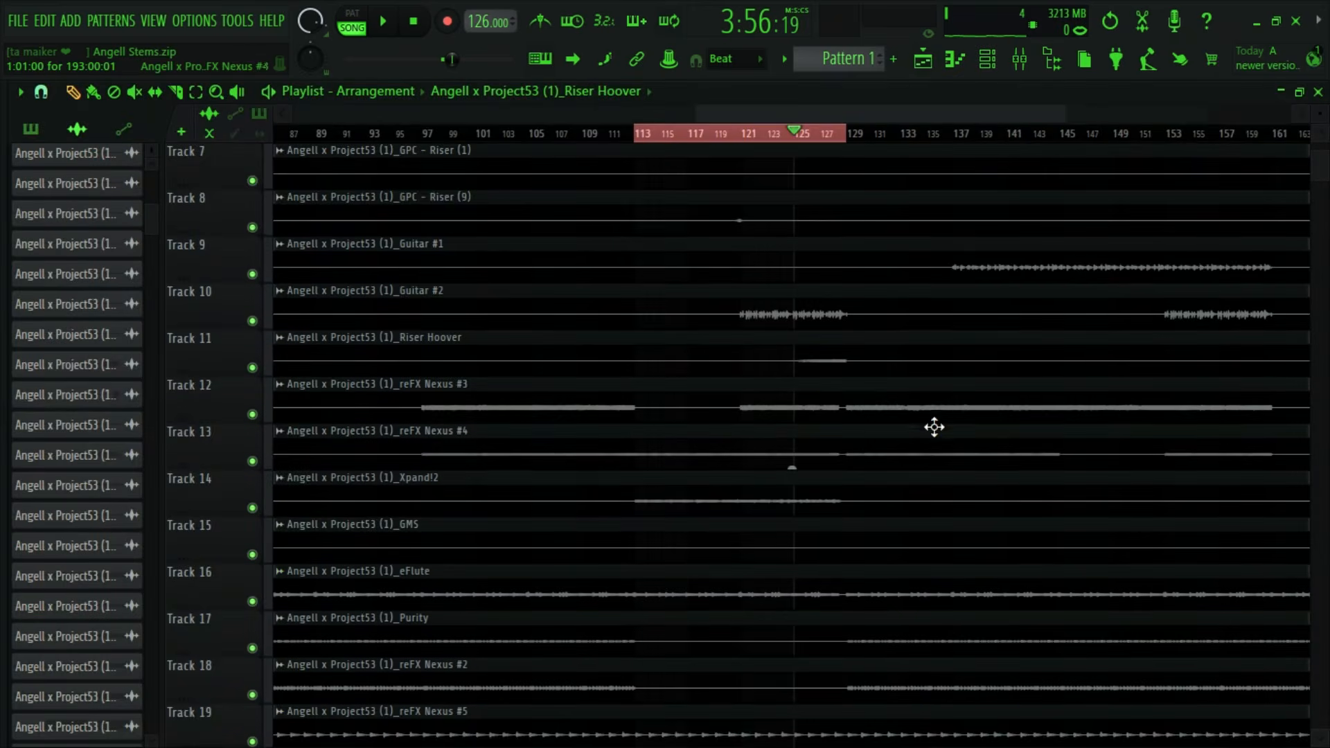
pyautogui.scroll(-15, 935, 427)
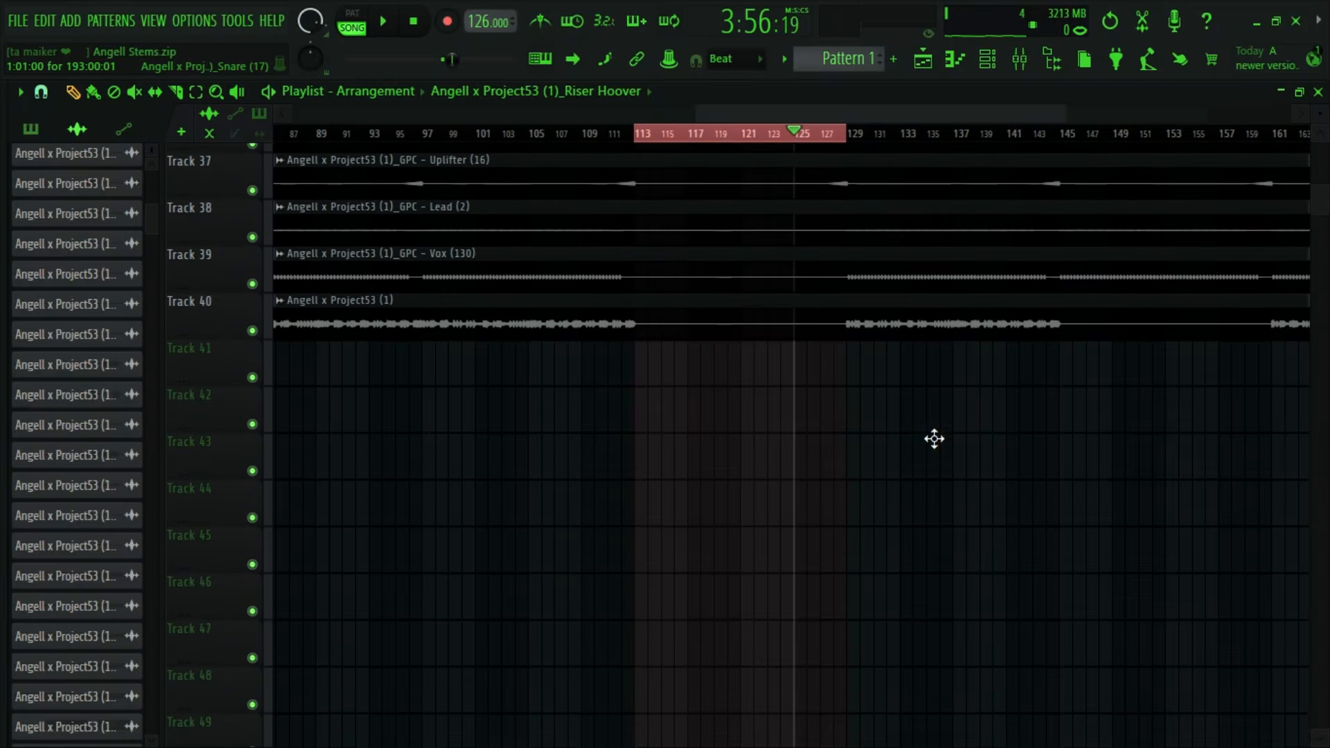
pyautogui.scroll(4, 934, 443)
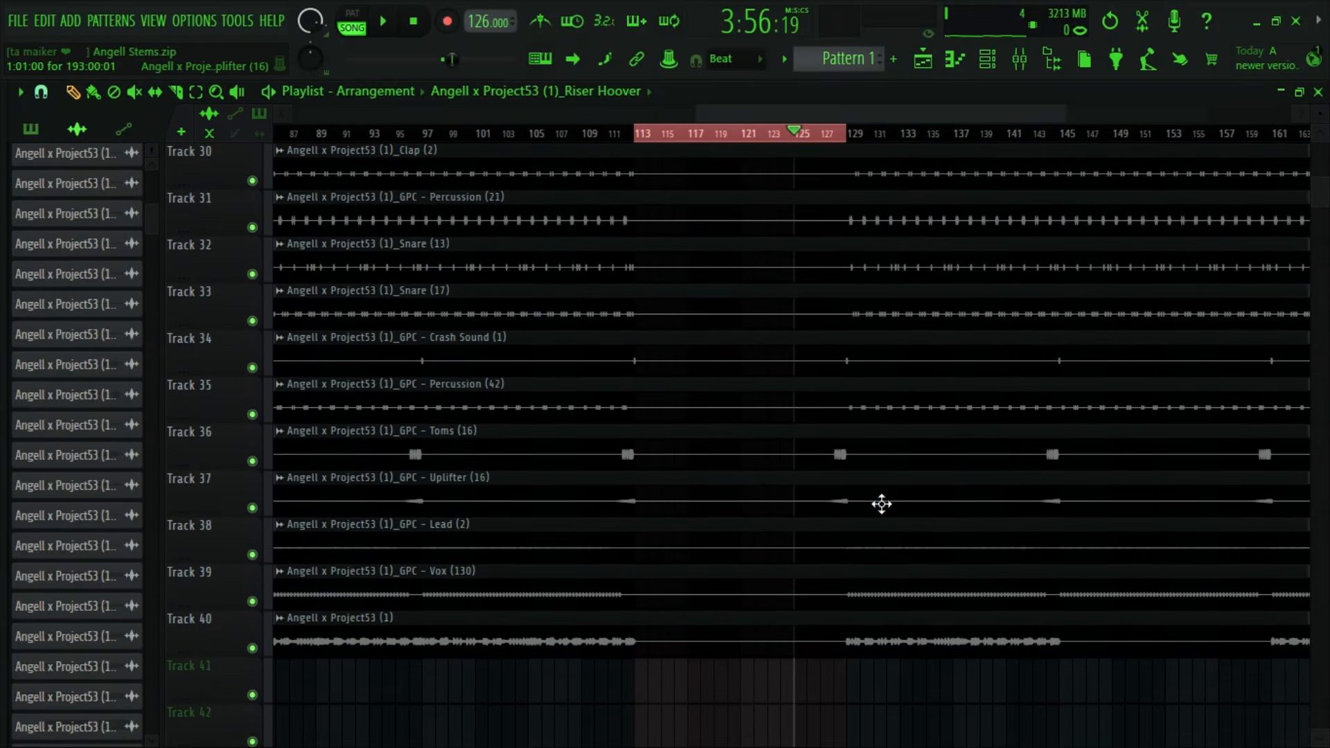
pyautogui.scroll(12, 849, 533)
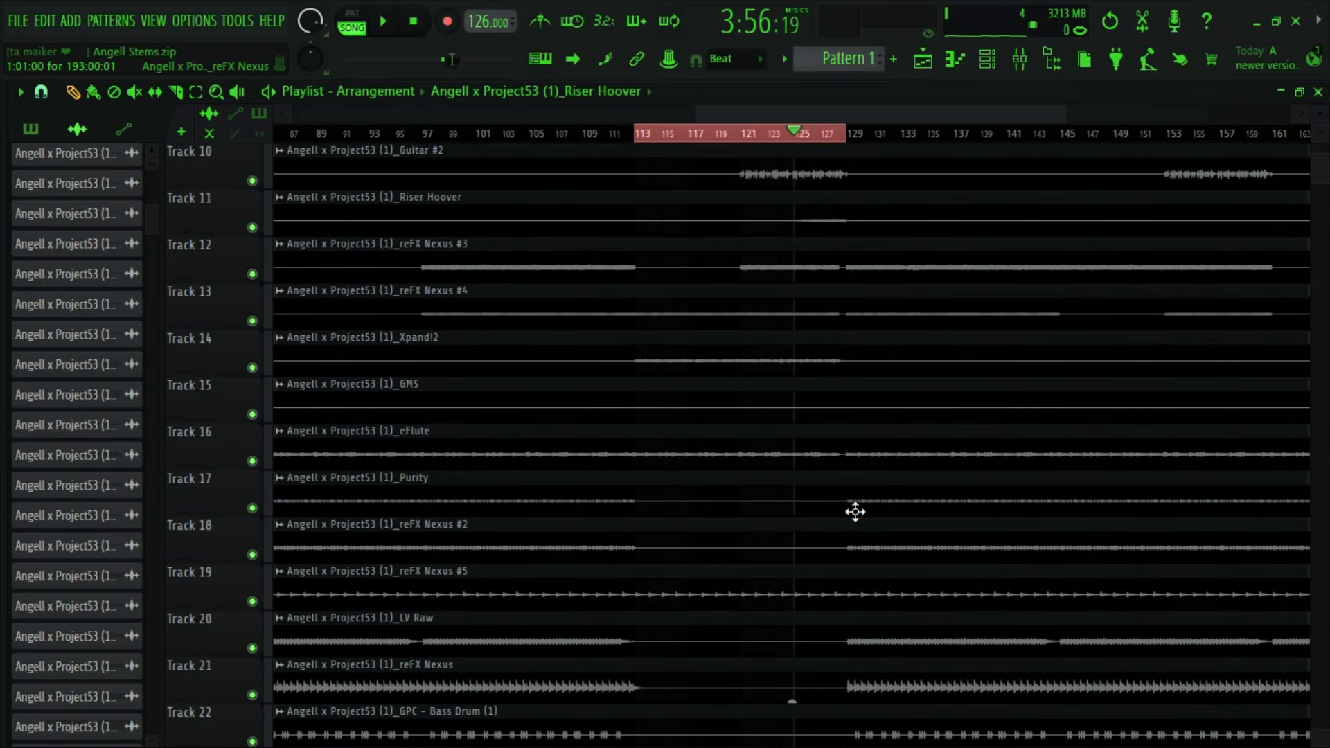
pyautogui.scroll(-1, 854, 508)
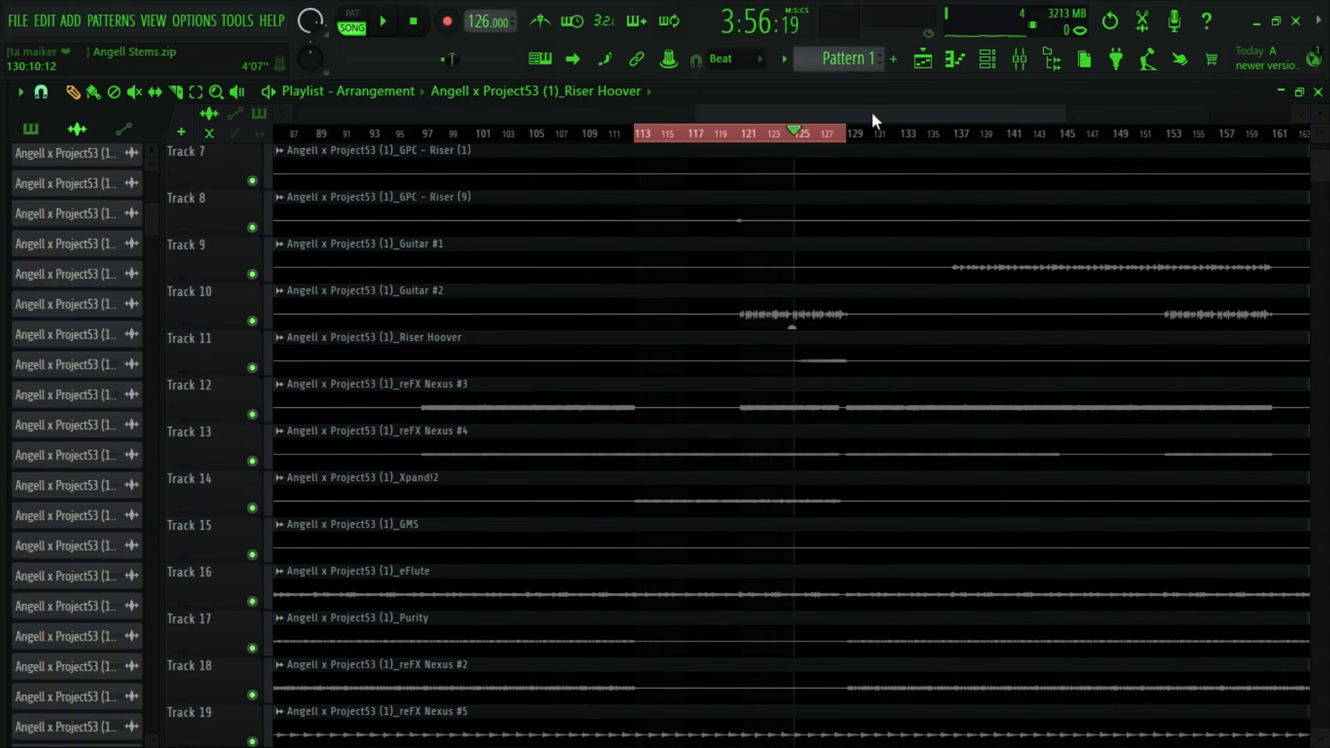
pyautogui.scroll(-4, 873, 119)
pyautogui.scroll(-3, 647, 526)
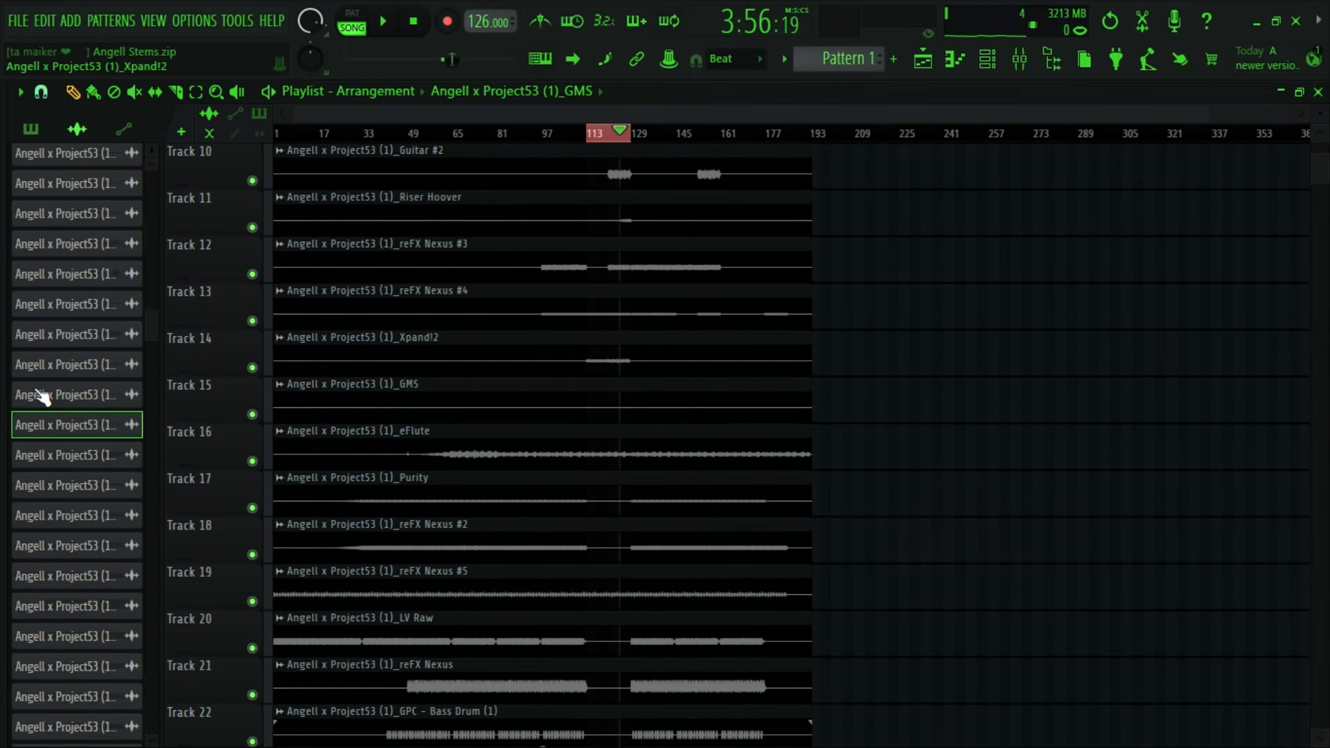
# - Locate the mixer insert that the GMS clip is routed to and delete that insert
pyautogui.rightClick(109, 429)
pyautogui.click(132, 591)
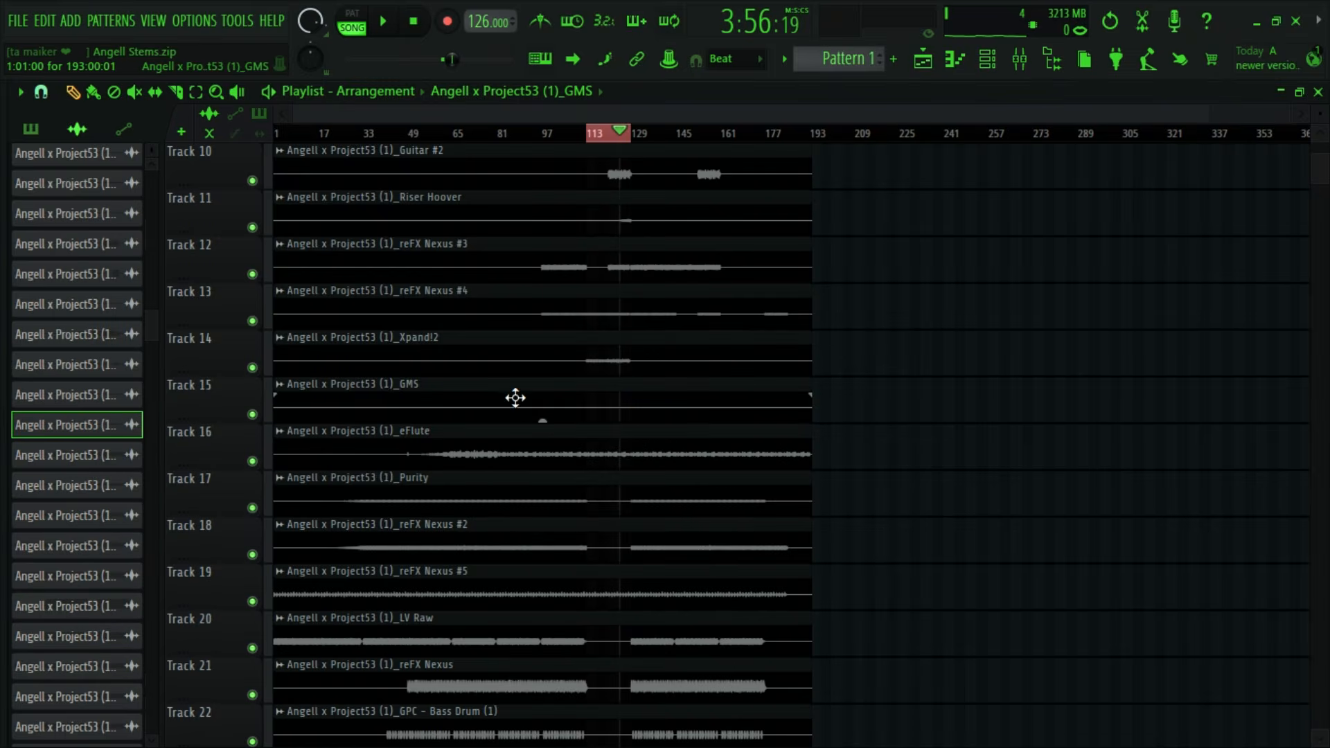
pyautogui.click(608, 234)
pyautogui.click(1020, 60)
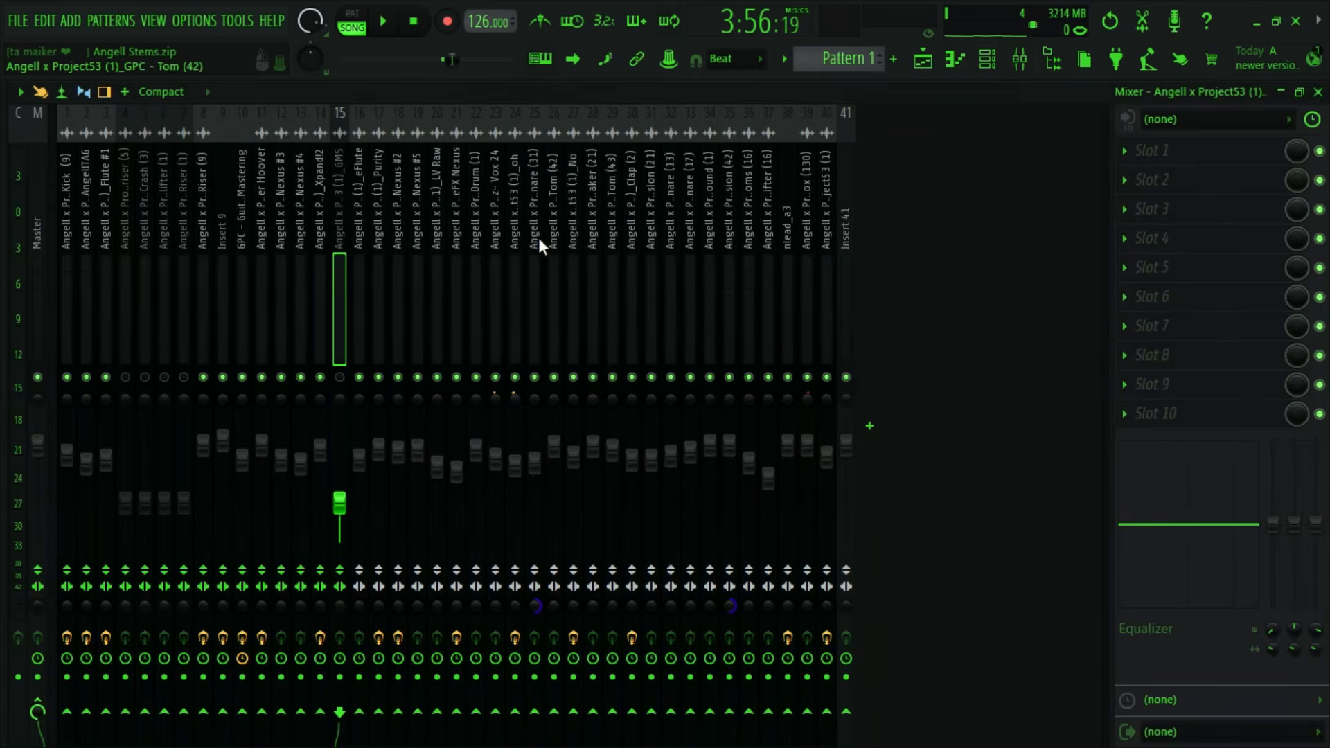
pyautogui.rightClick(337, 307)
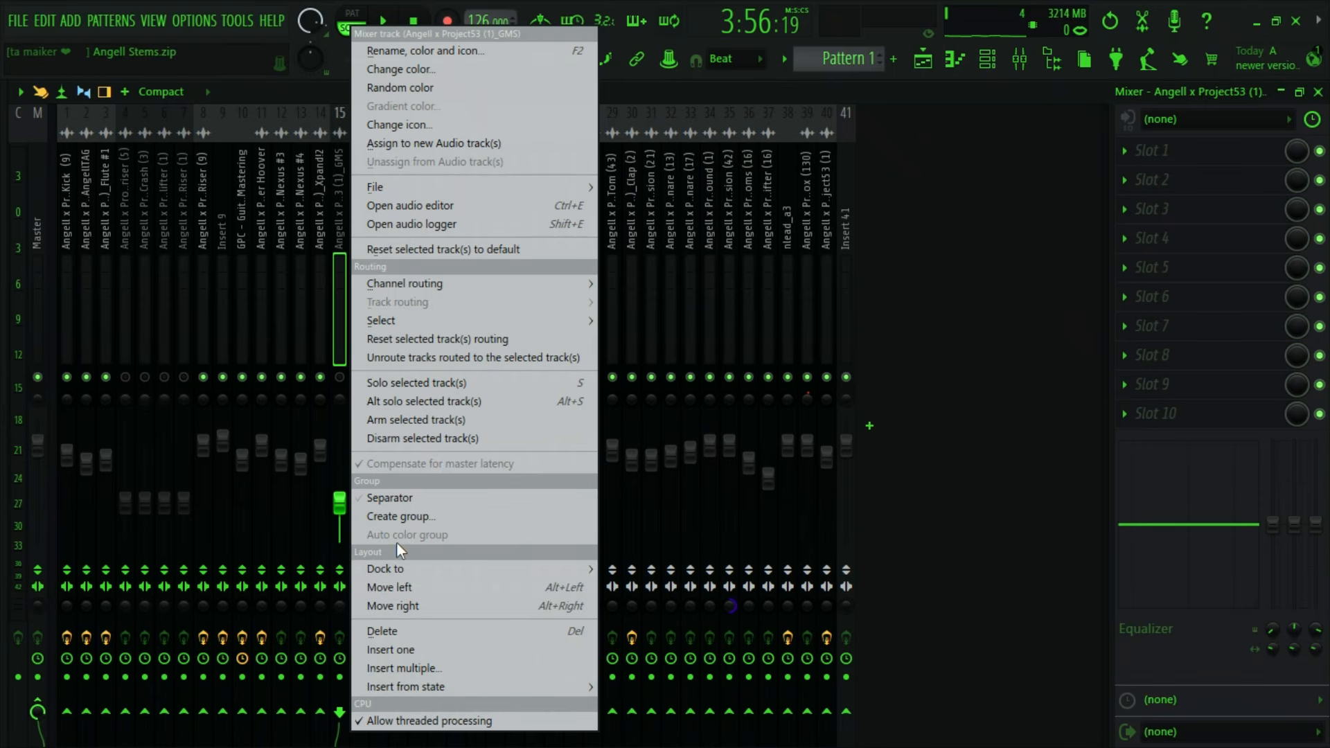
pyautogui.click(377, 630)
pyautogui.click(754, 451)
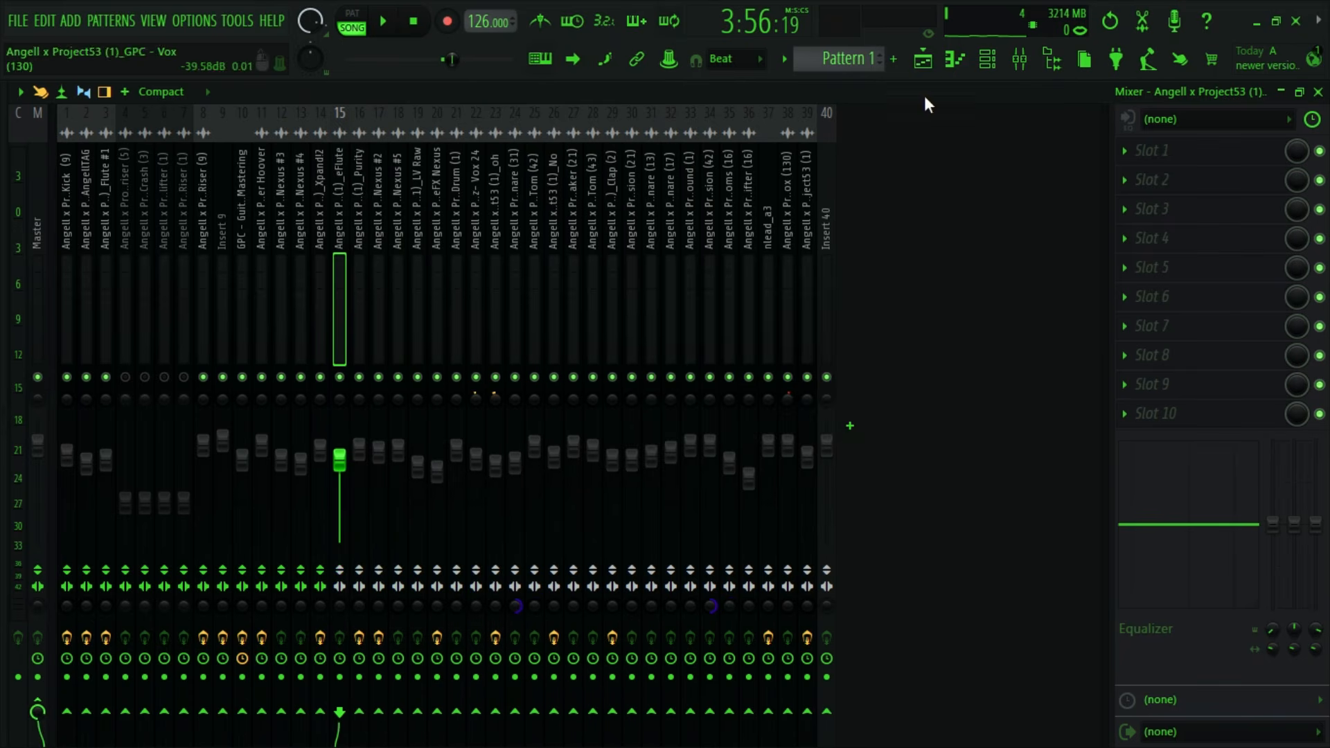
# - Delete the GMS audio clip from the project, clearing playlist track 15
pyautogui.press('F9')
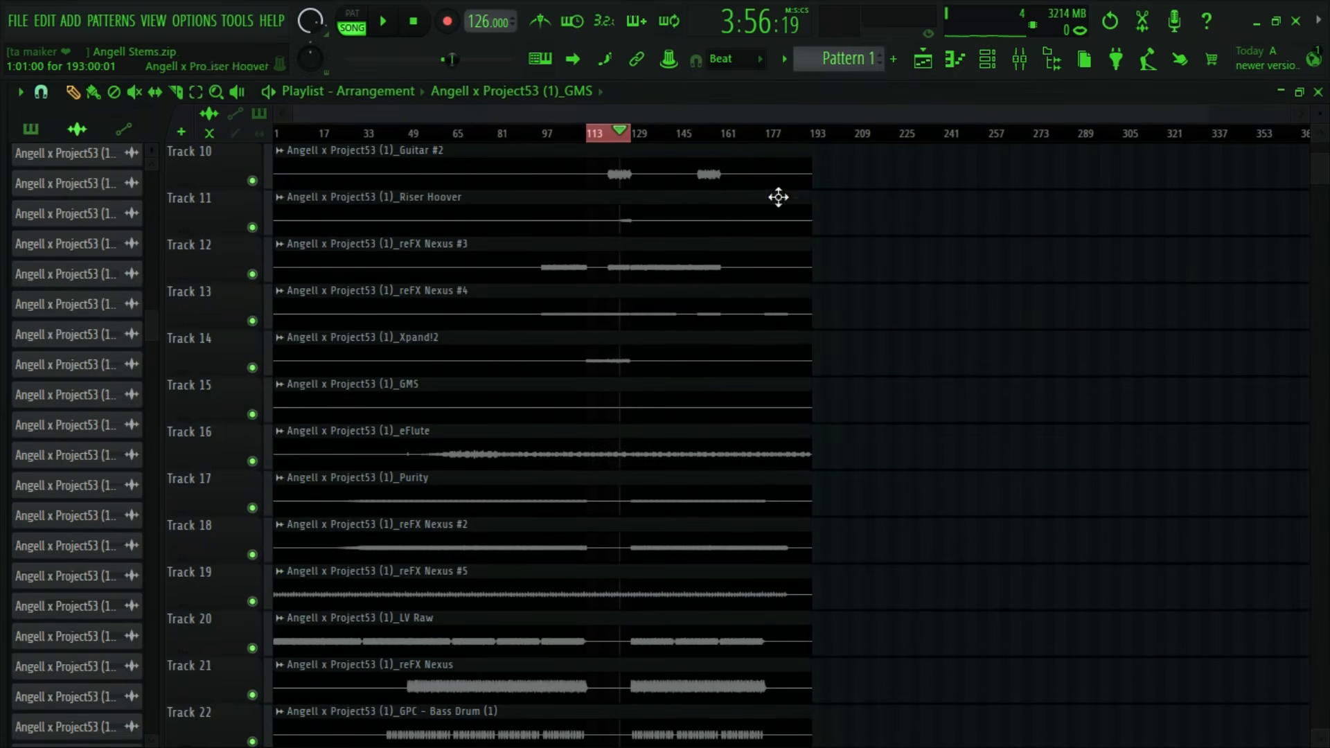
pyautogui.rightClick(131, 425)
pyautogui.click(163, 652)
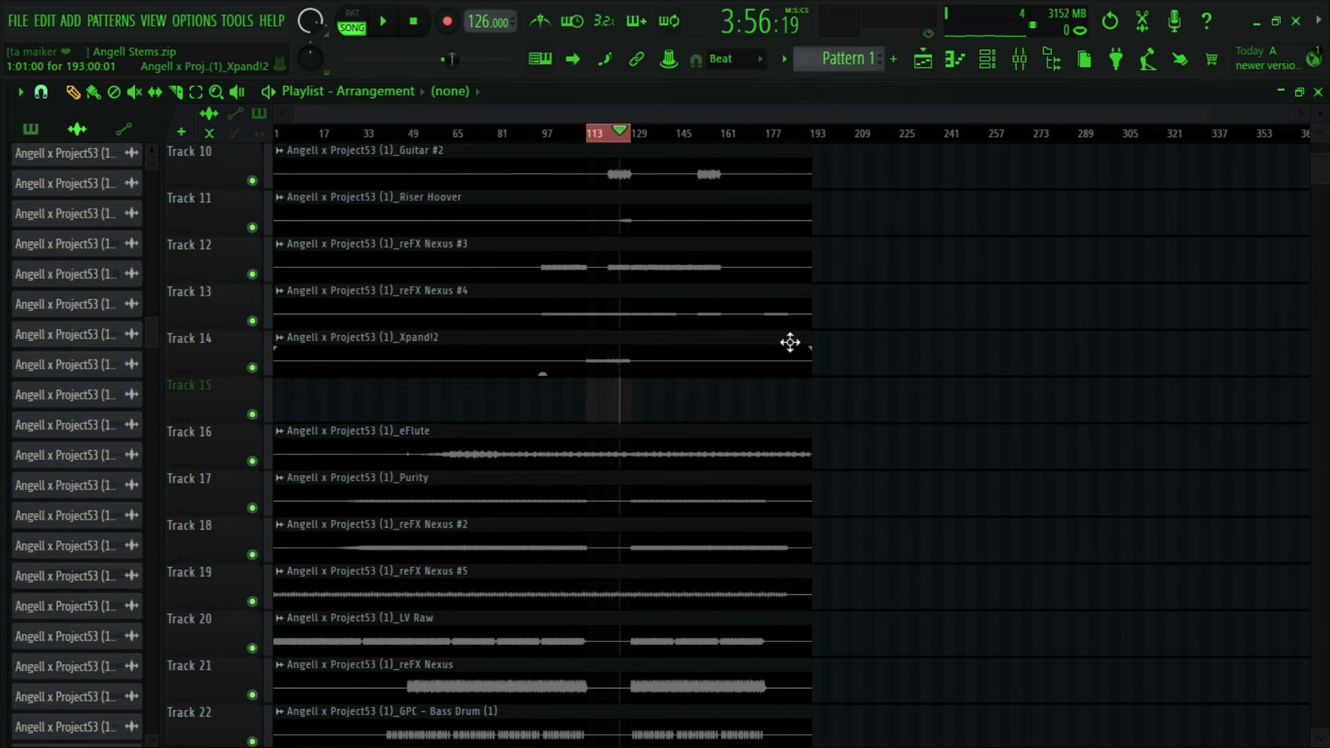
# - Examine the muted mixer inserts 4 to 7 and look through the playlist for where their stems play
pyautogui.click(1020, 61)
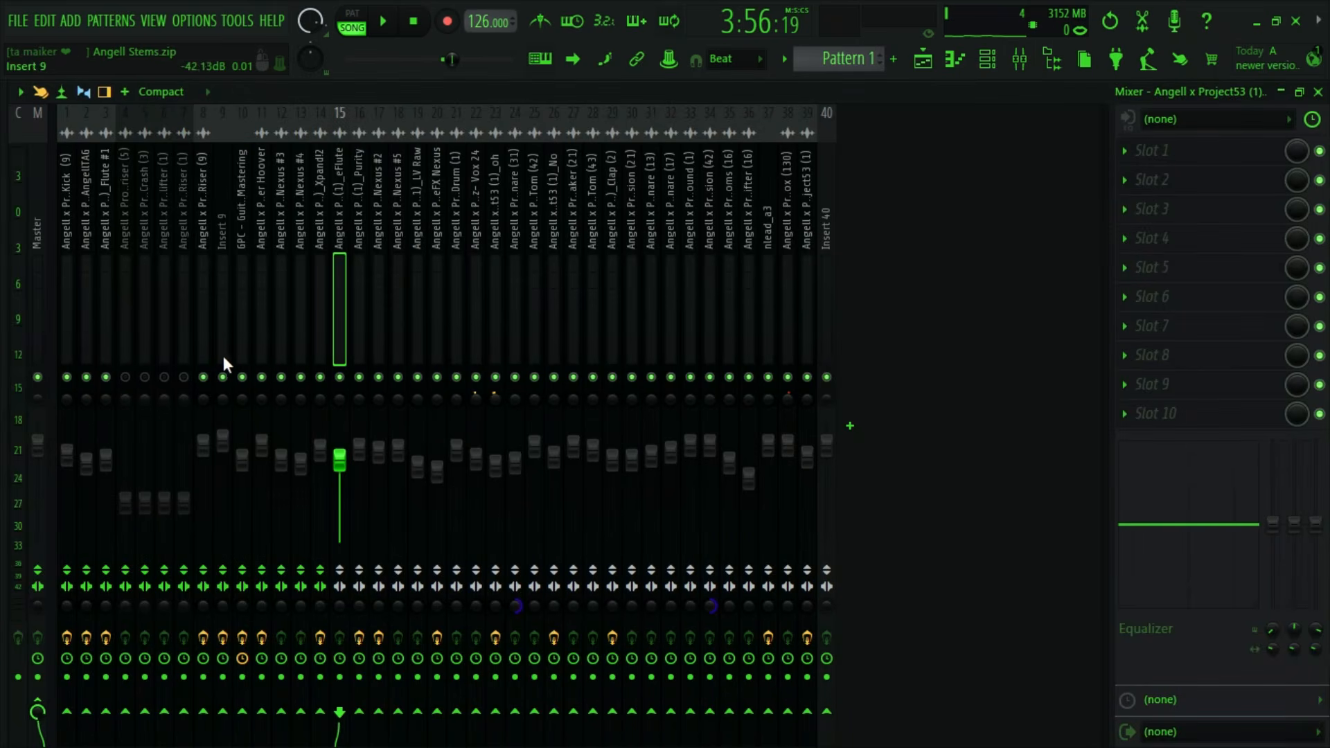
pyautogui.click(190, 284)
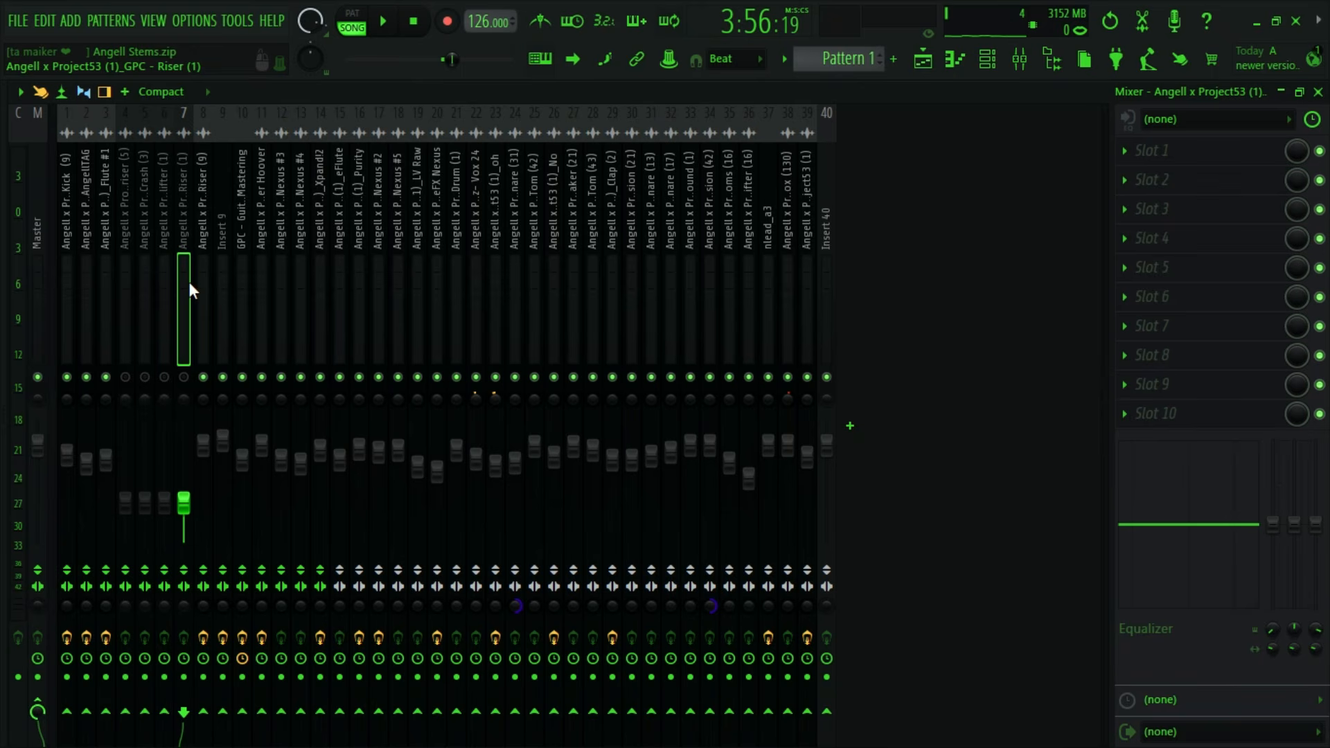
pyautogui.moveTo(190, 282); pyautogui.dragTo(117, 270)
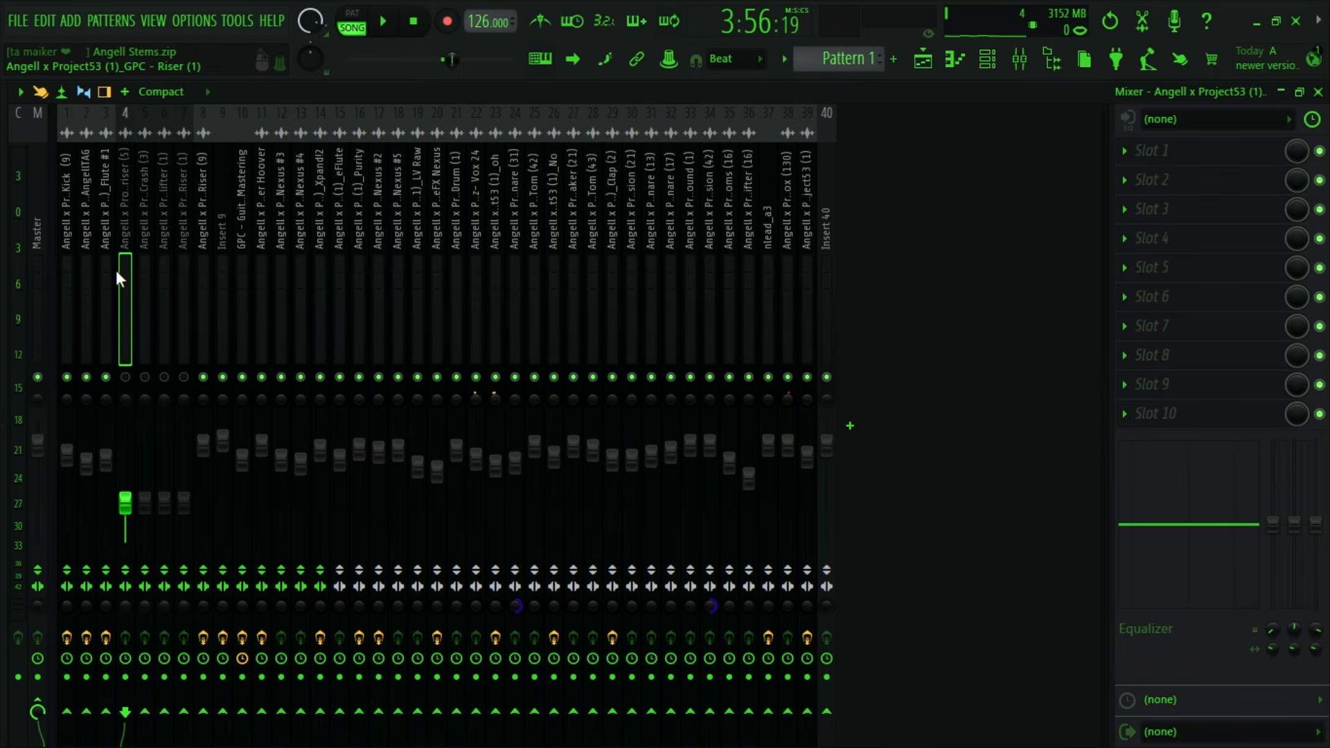
pyautogui.click(1019, 61)
pyautogui.scroll(5, 896, 354)
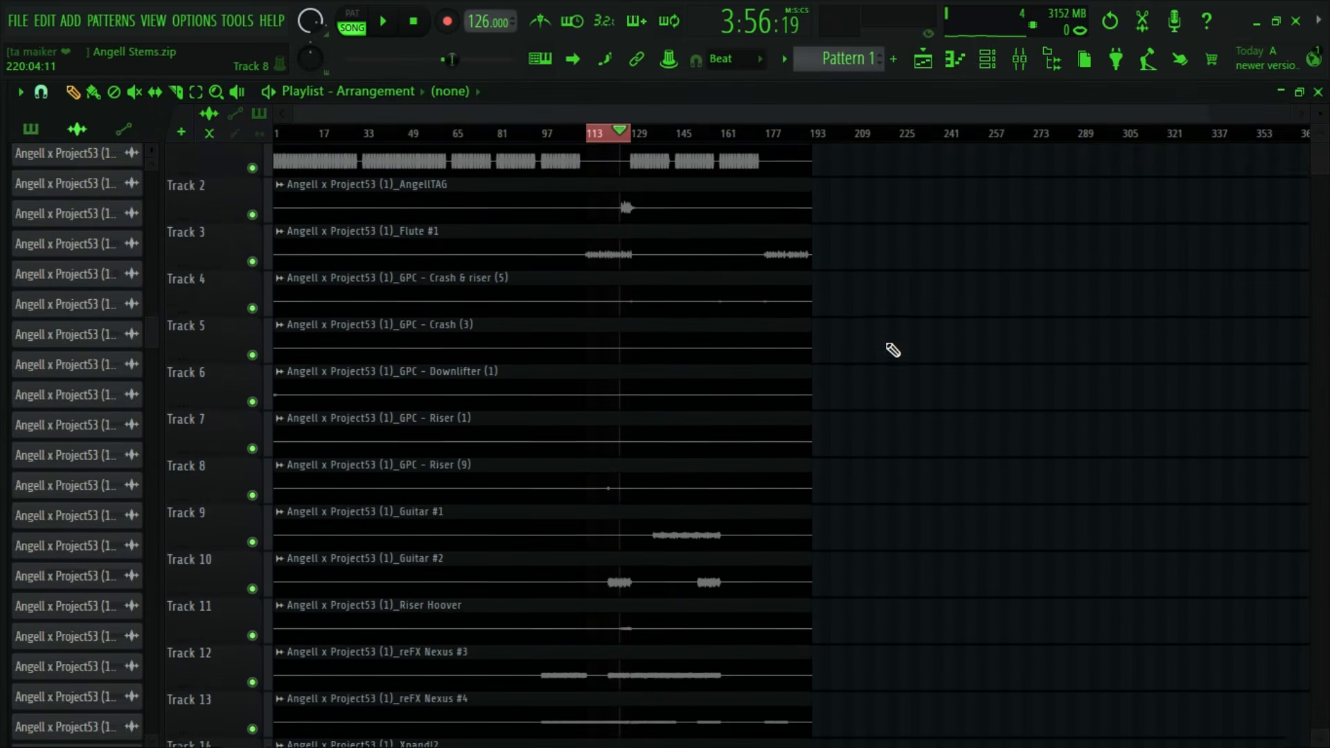
pyautogui.scroll(-11, 893, 350)
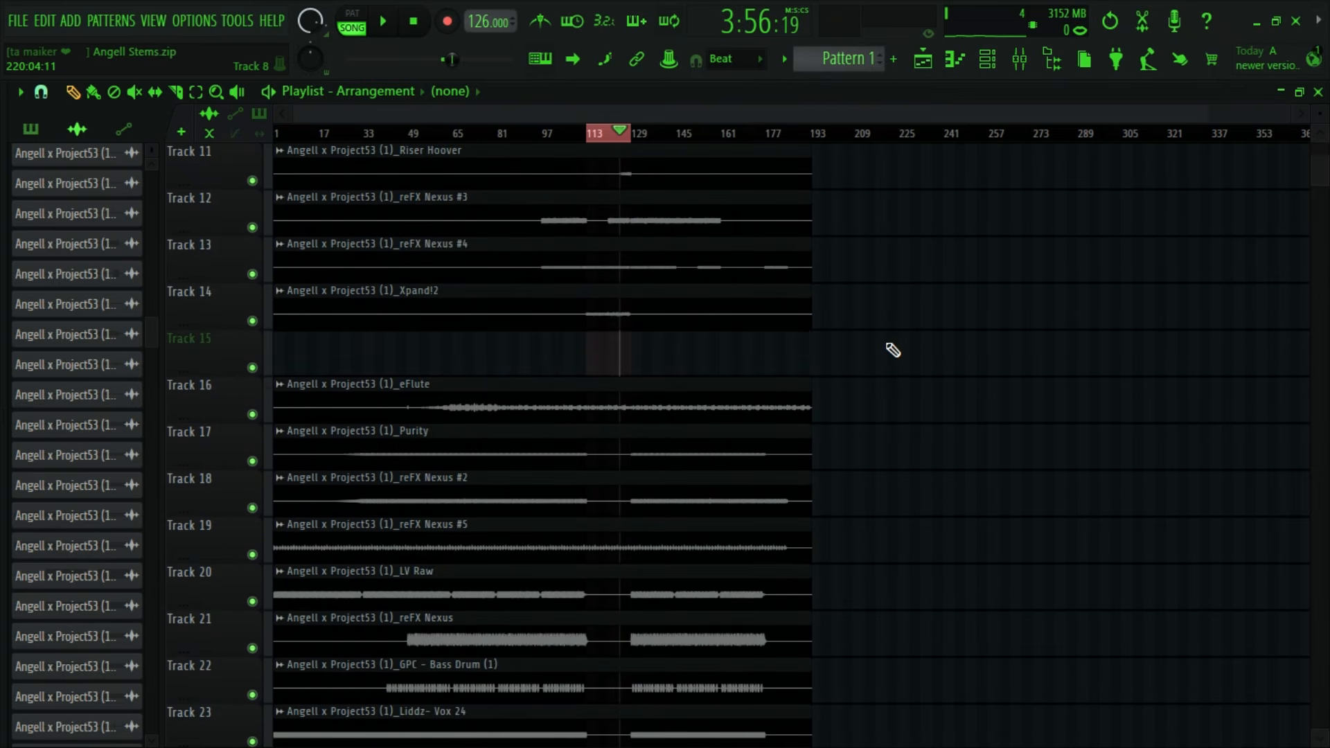
pyautogui.scroll(-5, 893, 350)
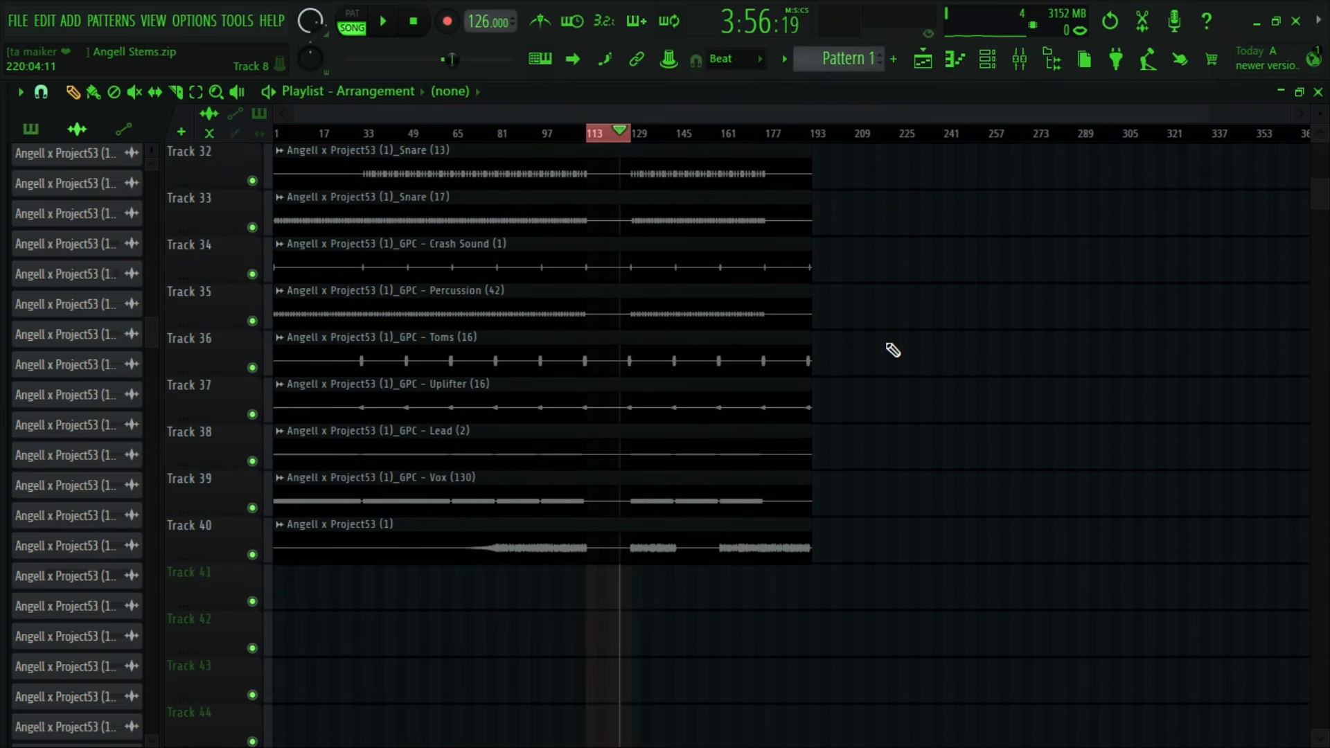
pyautogui.scroll(11, 894, 350)
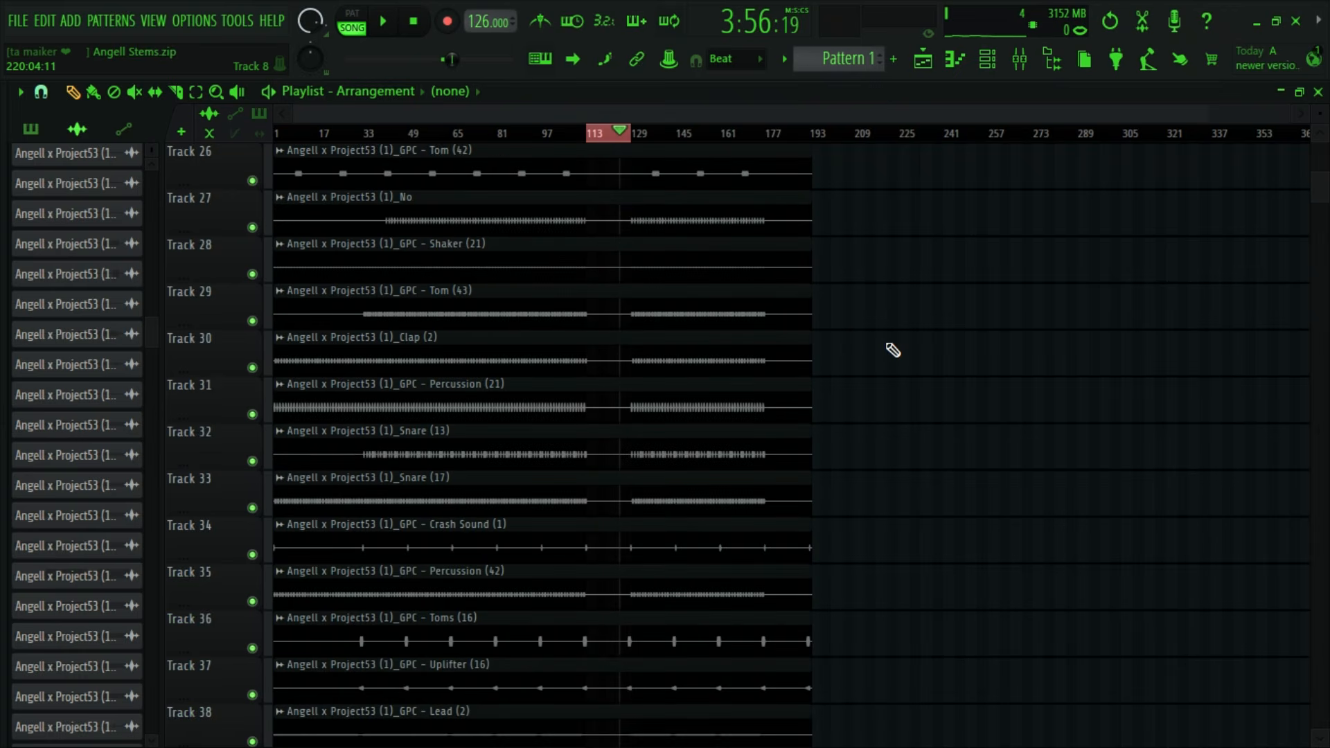
pyautogui.scroll(10, 614, 467)
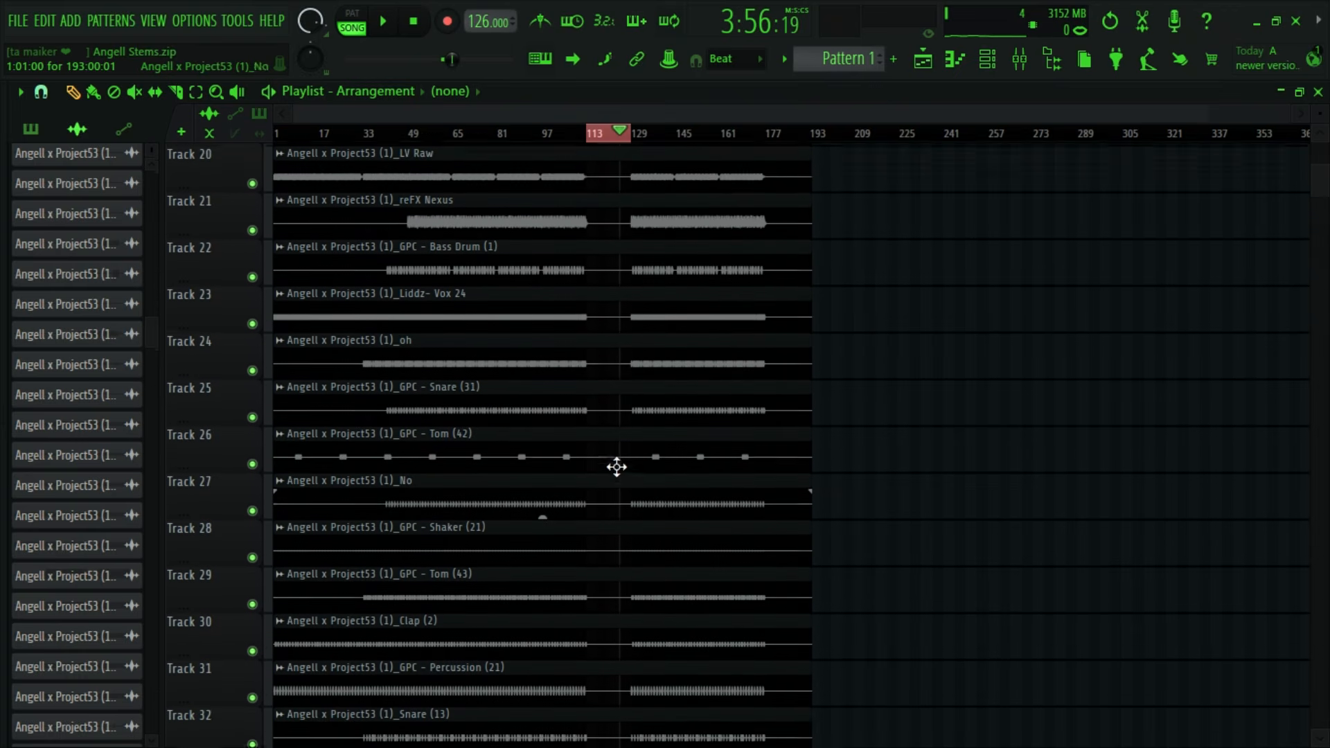
pyautogui.scroll(7, 609, 451)
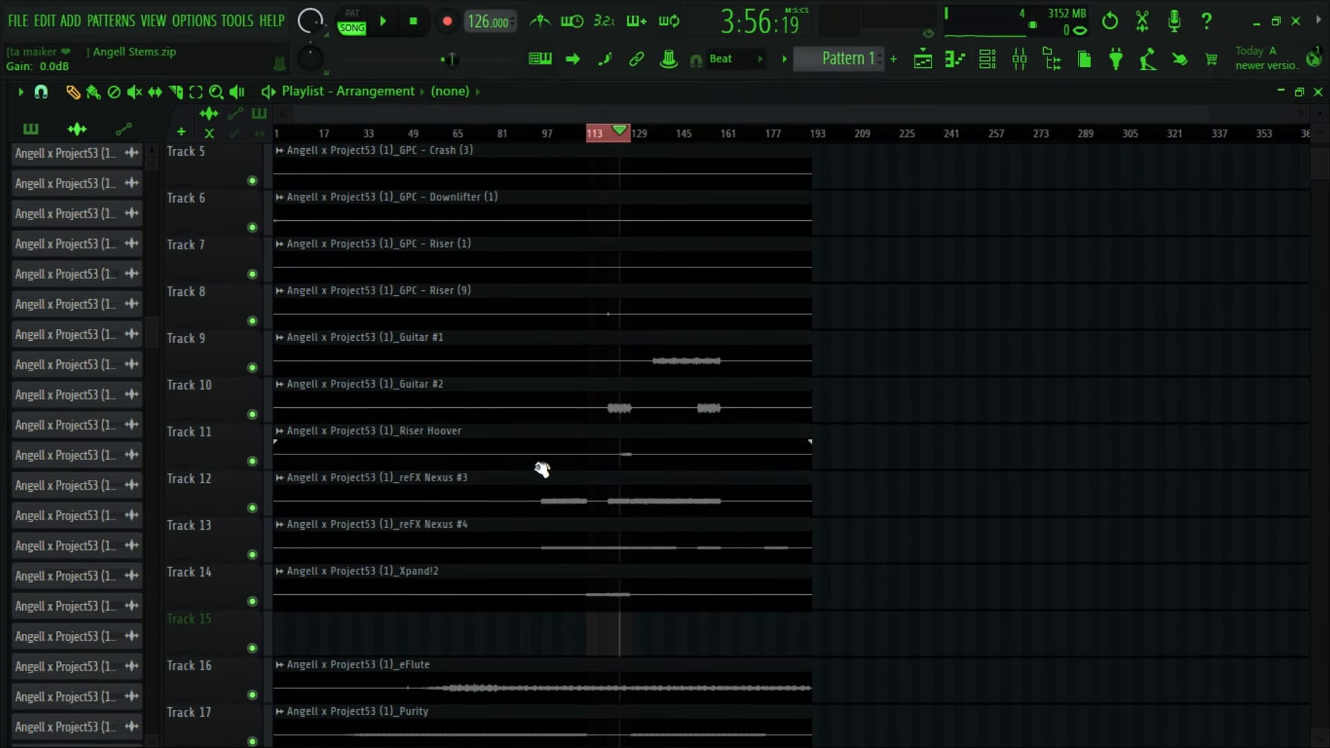
pyautogui.scroll(1, 514, 439)
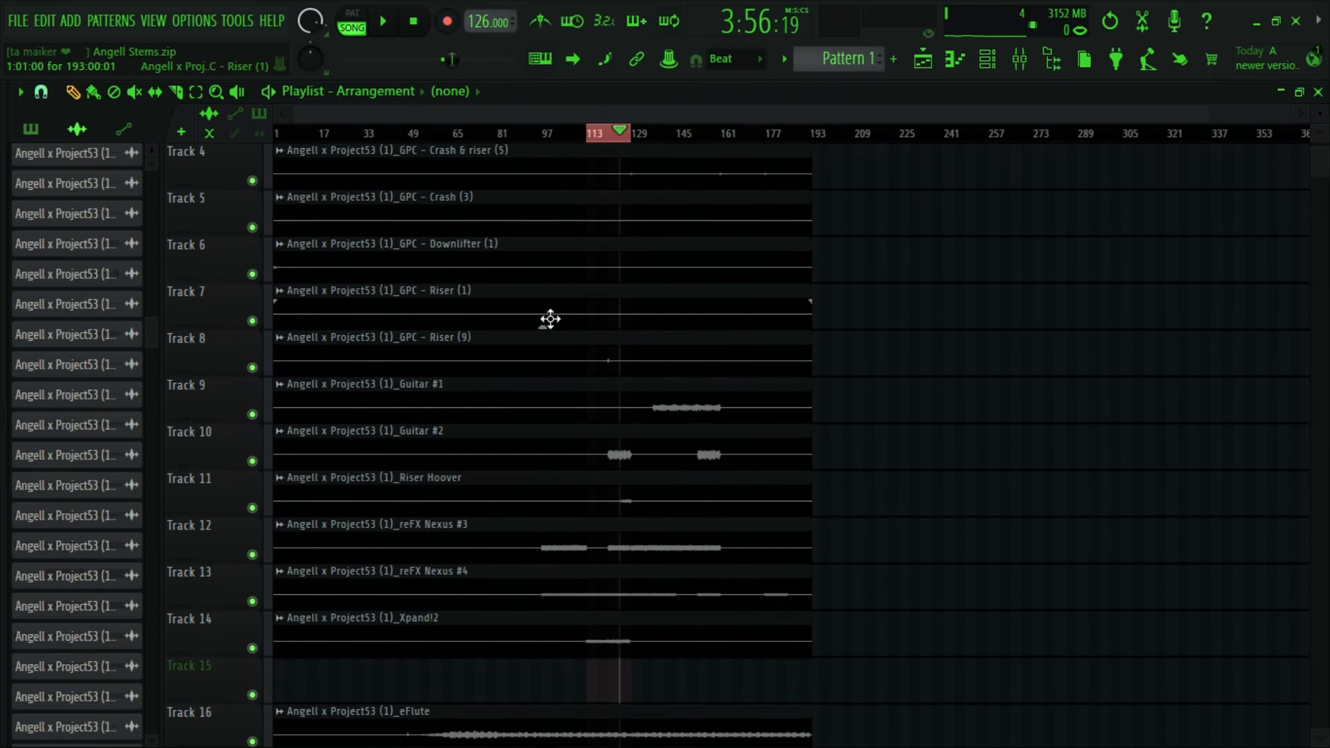
# - Find the GPC - Riser (1) sound on track 7 and place the playback position just before it, at bar 119
pyautogui.click(562, 296)
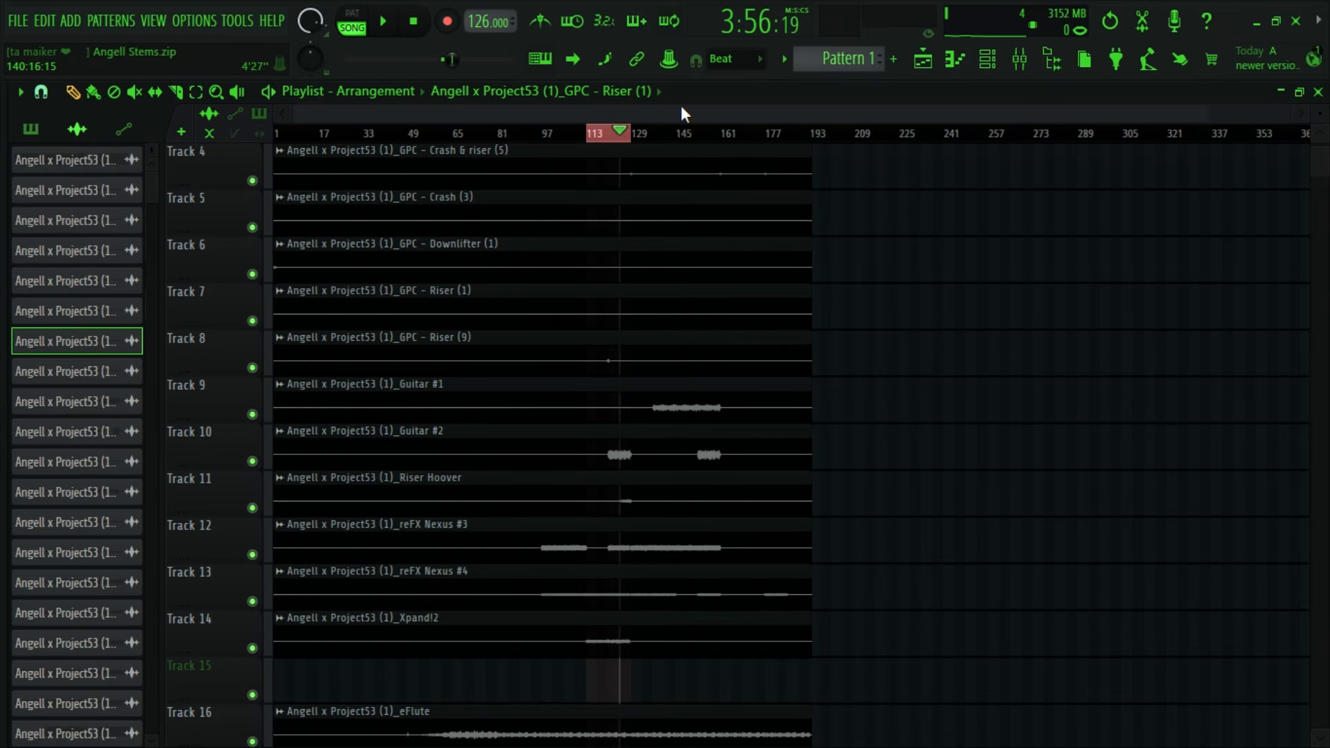
pyautogui.scroll(2, 625, 305)
pyautogui.scroll(3, 650, 433)
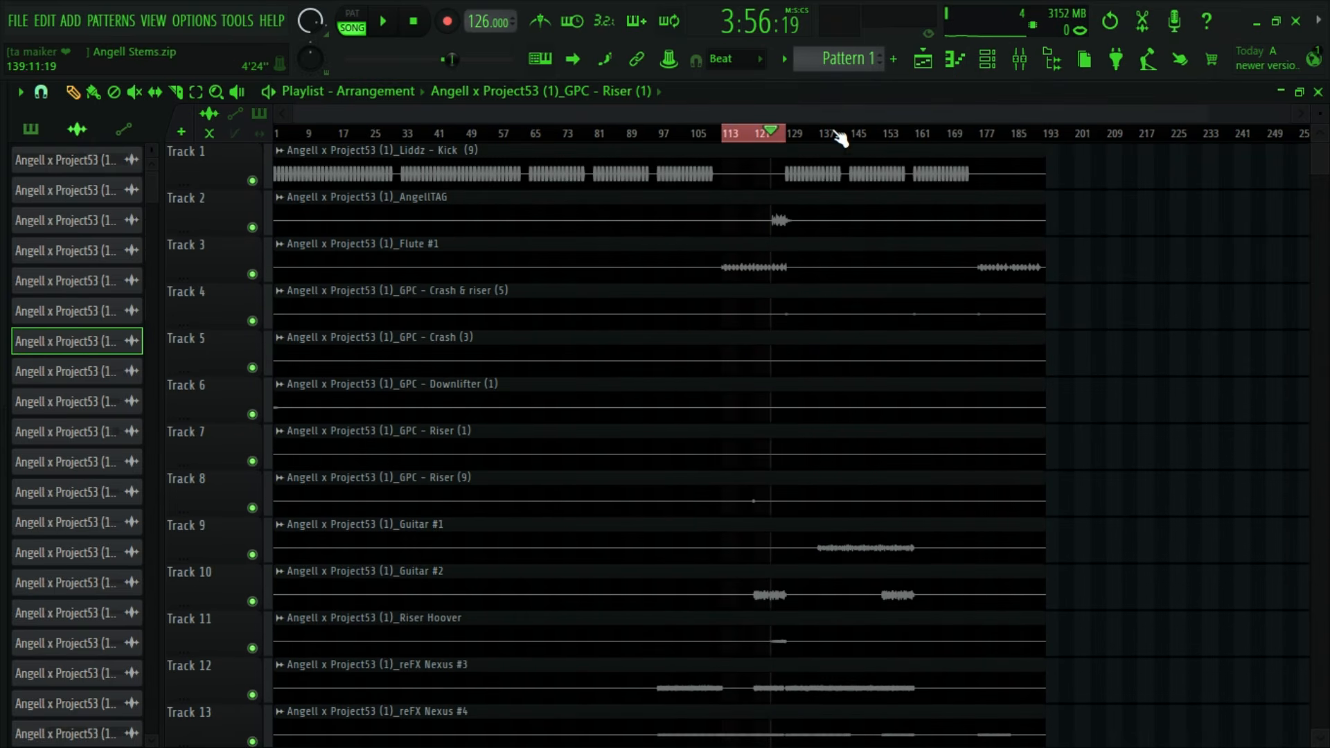
pyautogui.scroll(5, 840, 135)
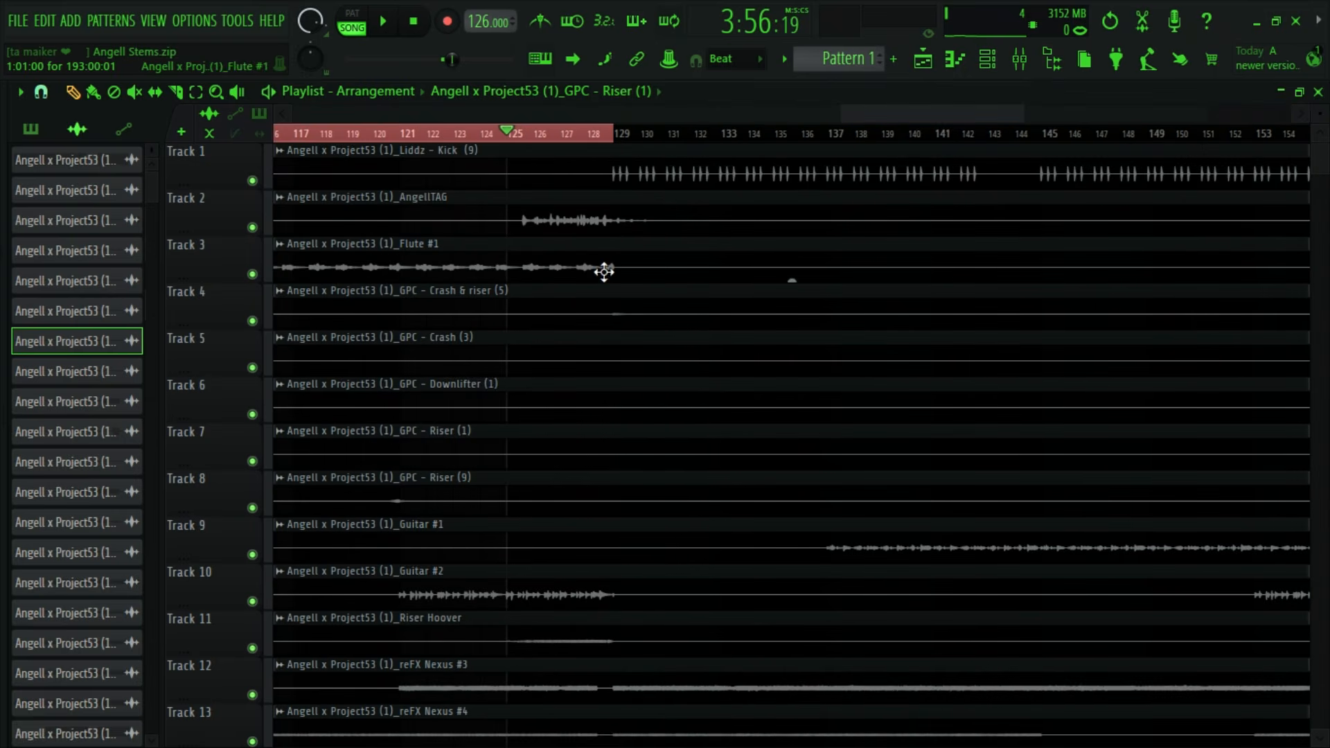
pyautogui.moveTo(1321, 118); pyautogui.dragTo(1322, 90)
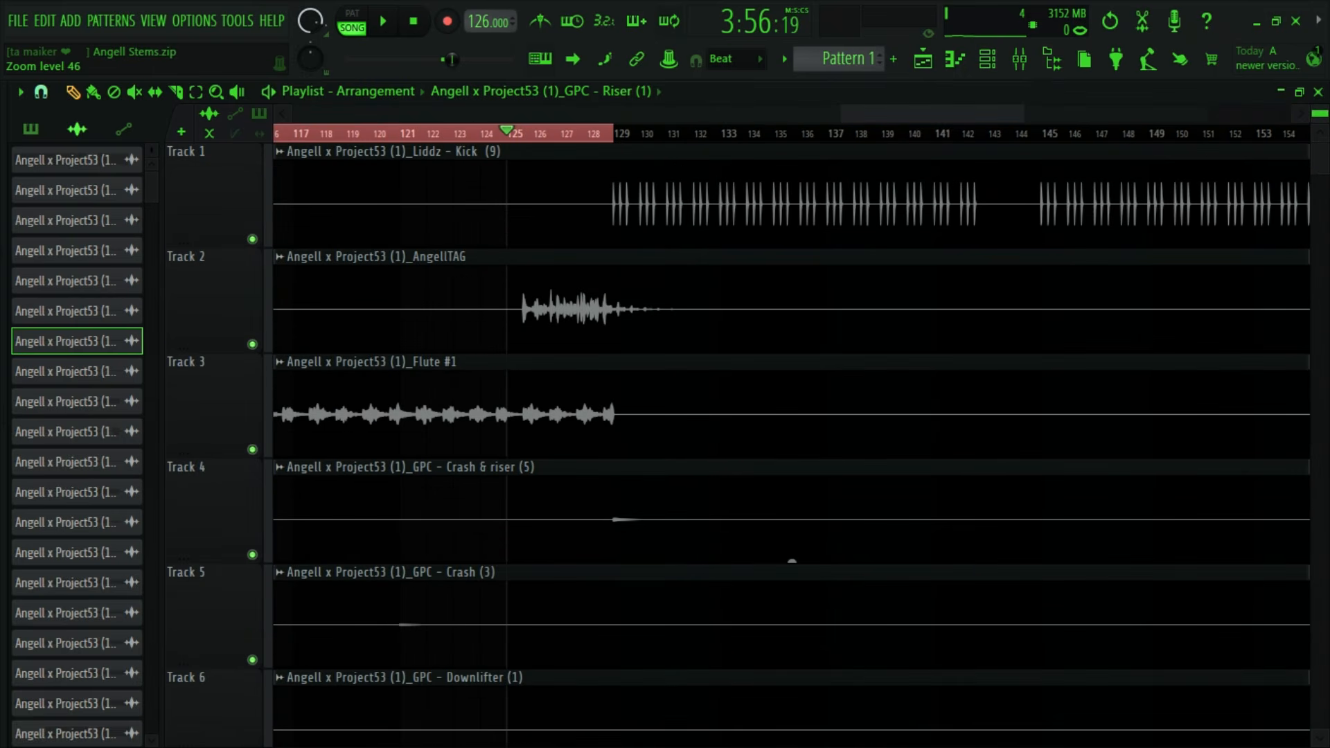
pyautogui.scroll(-4, 1081, 396)
pyautogui.scroll(-3, 789, 350)
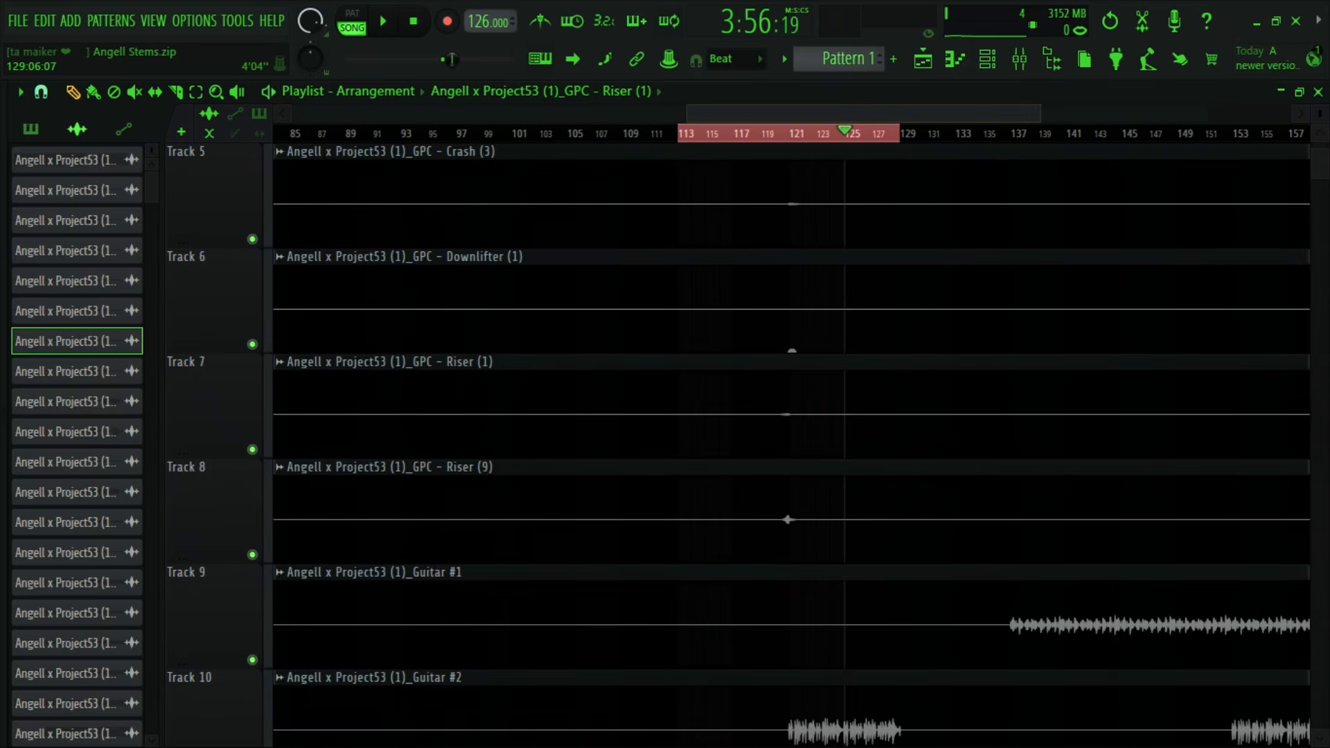
pyautogui.click(776, 134)
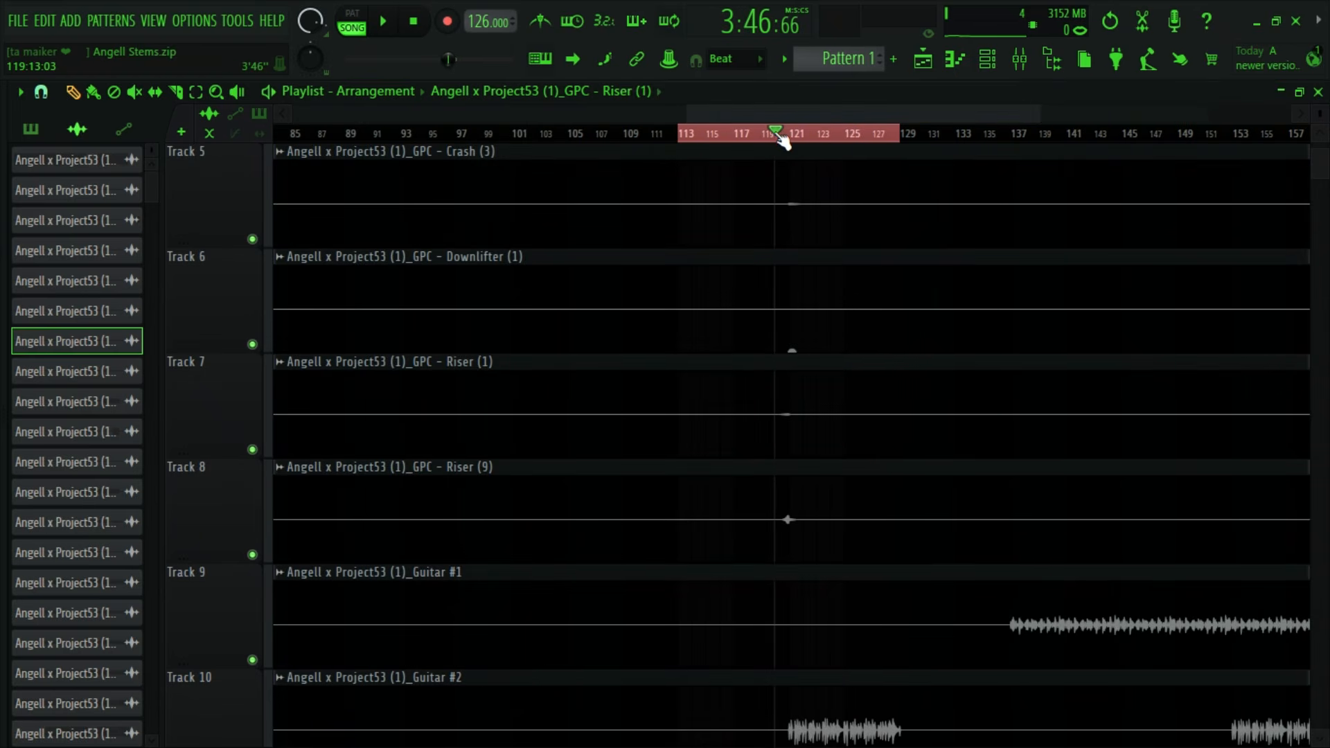
# - Unmute the GPC - Riser (1) insert, mute the GPC - Riser (9) insert, and set the Riser (1) volume to about 104% while auditioning
pyautogui.doubleClick(833, 426)
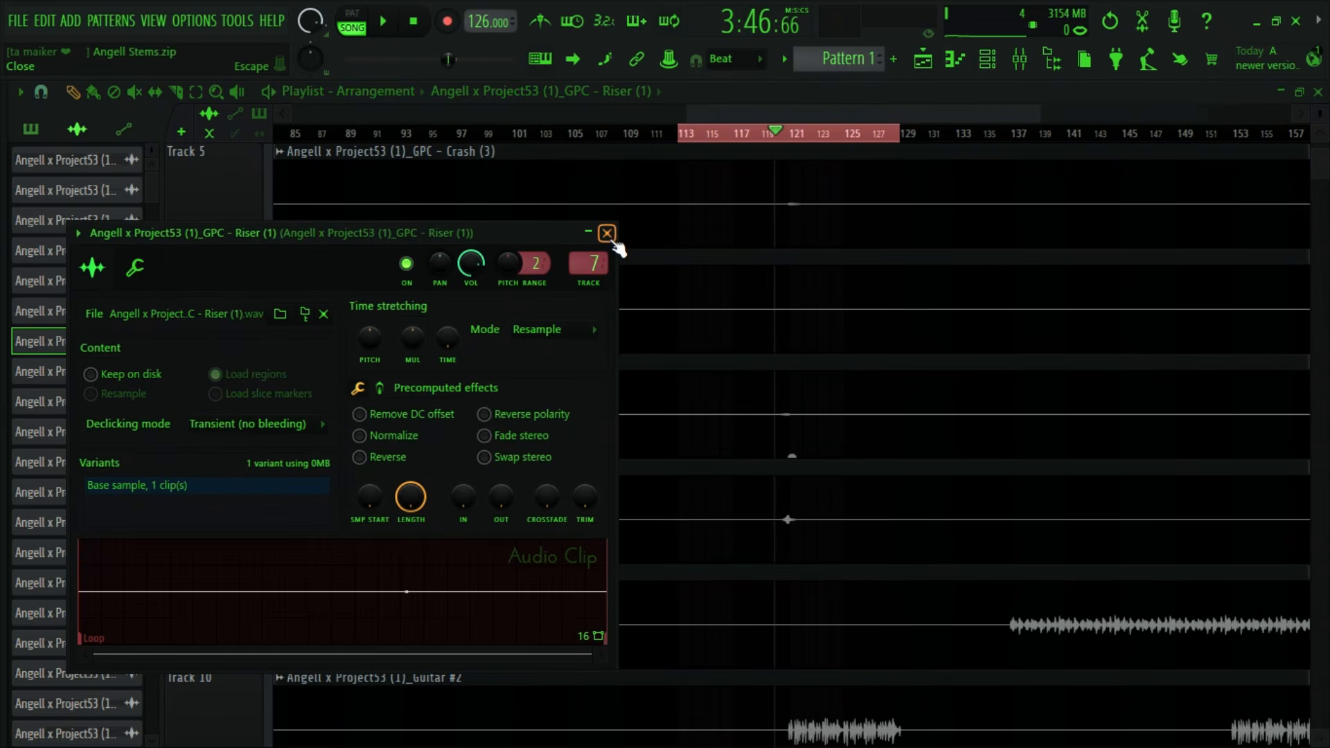
pyautogui.click(610, 232)
pyautogui.click(1019, 59)
pyautogui.press('space')
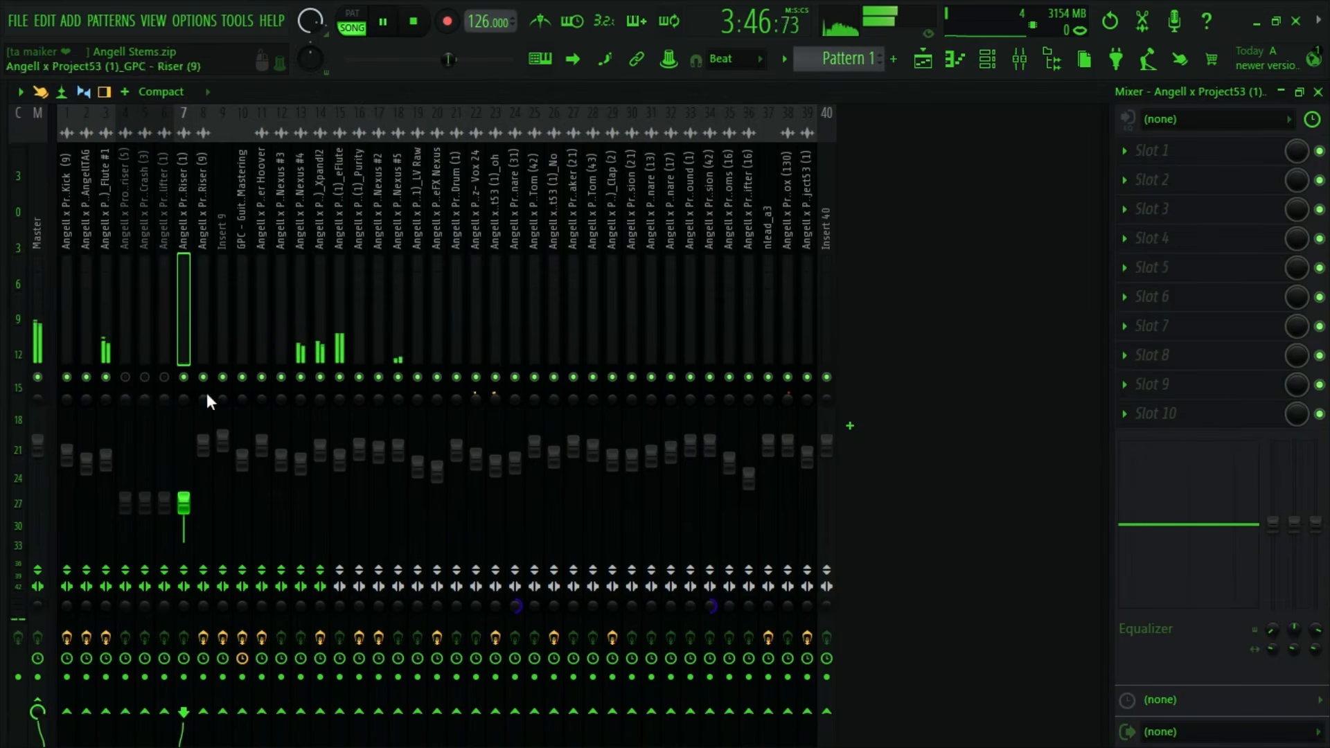
pyautogui.moveTo(184, 504); pyautogui.dragTo(183, 420)
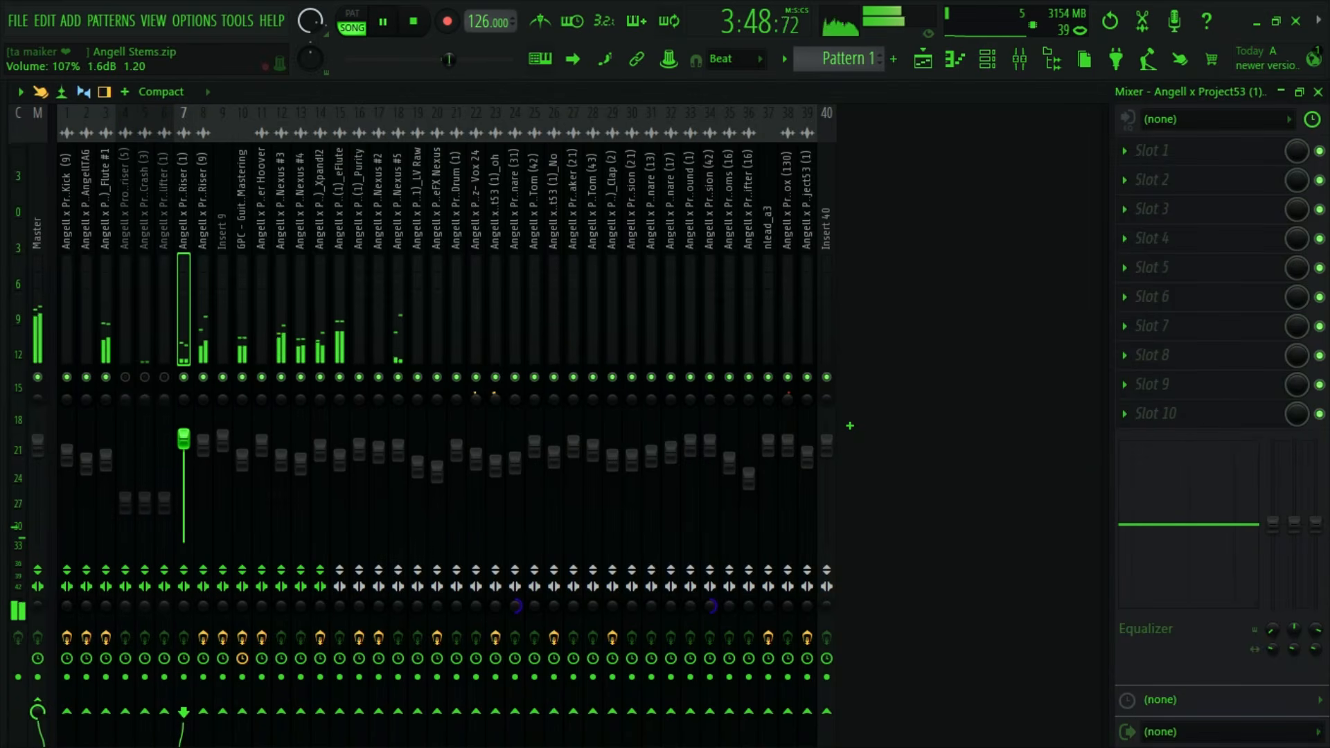
pyautogui.press('space')
pyautogui.click(203, 377)
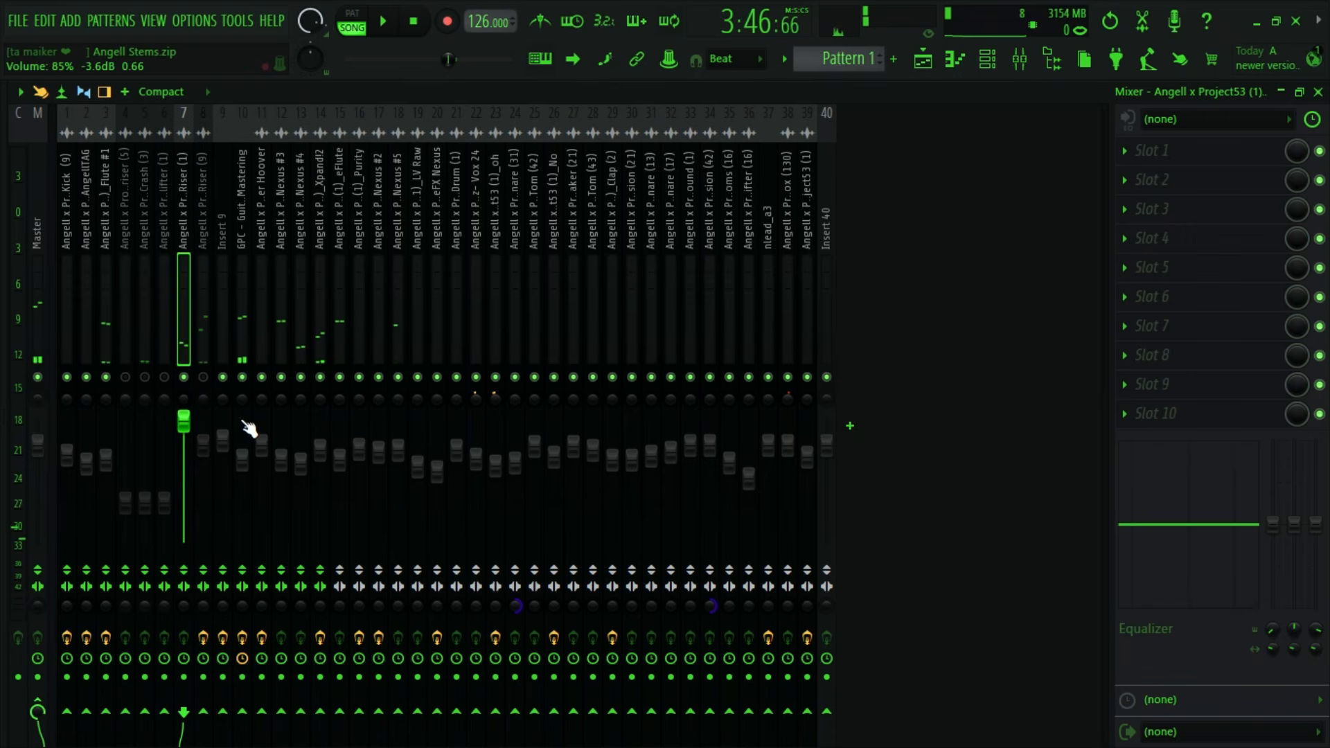
pyautogui.press('space')
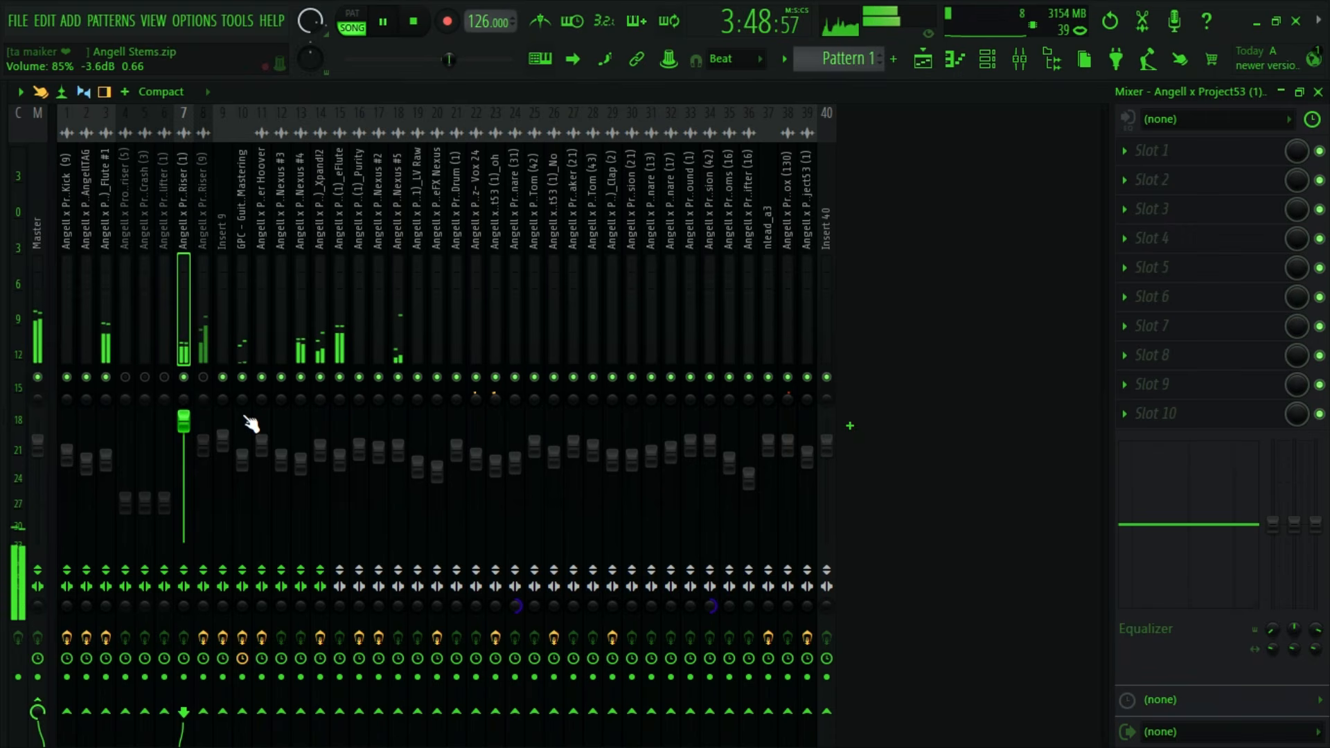
pyautogui.press('space')
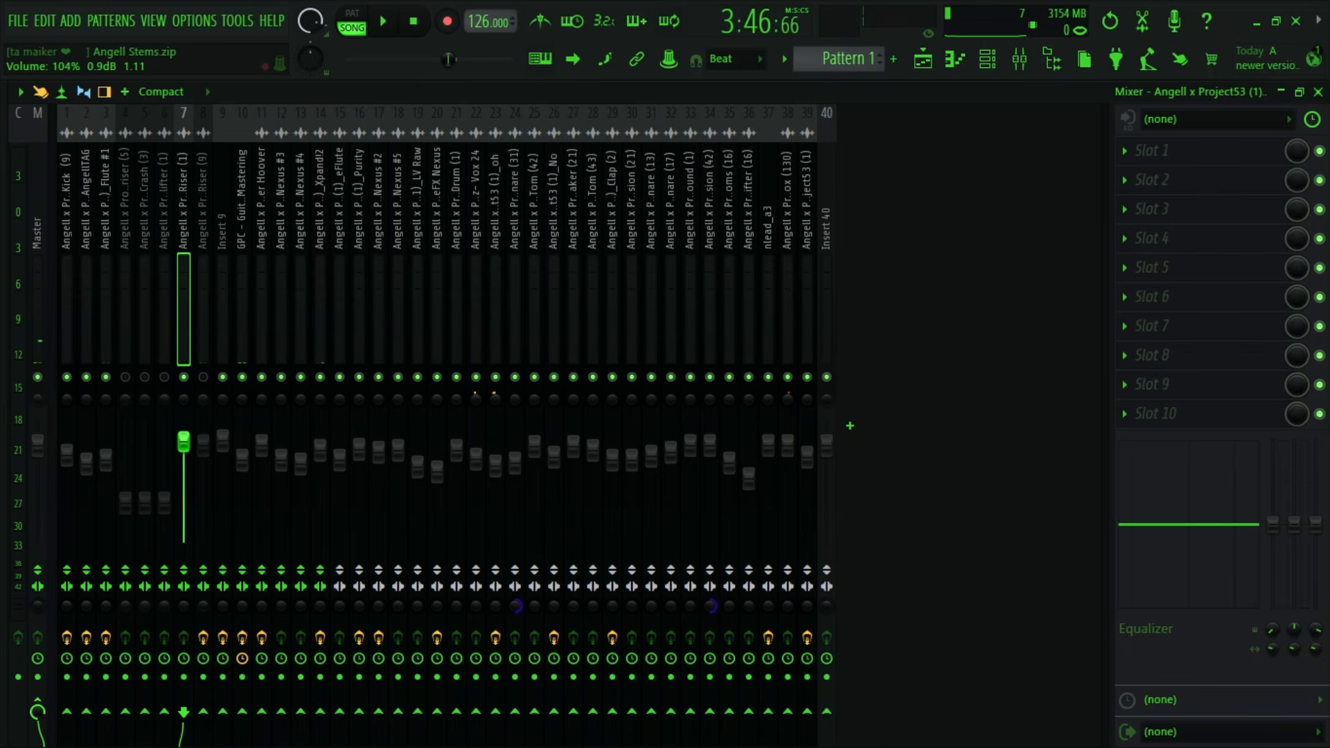
# - Pan the GPC - Riser (1) insert 27% left, set its volume to 100%, and audition it with GPC - Riser (9) unmuted
pyautogui.click(206, 407)
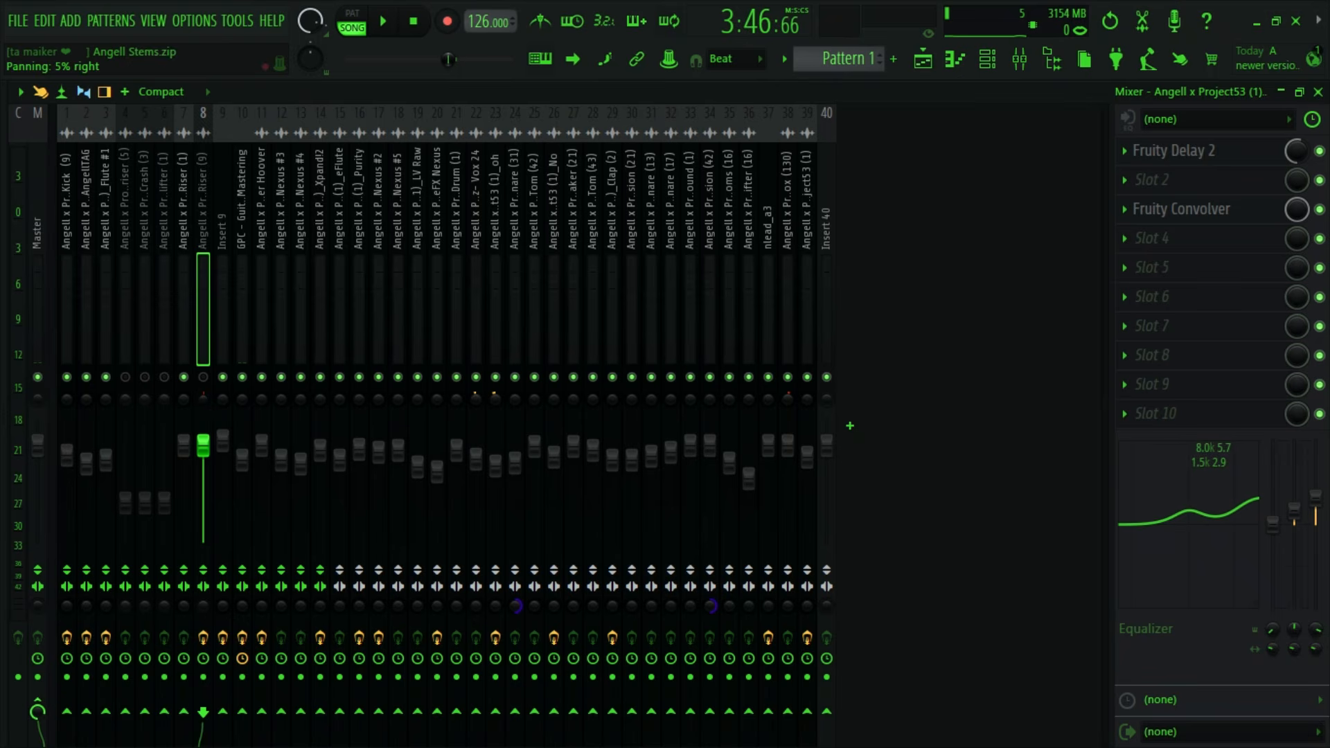
pyautogui.click(182, 407)
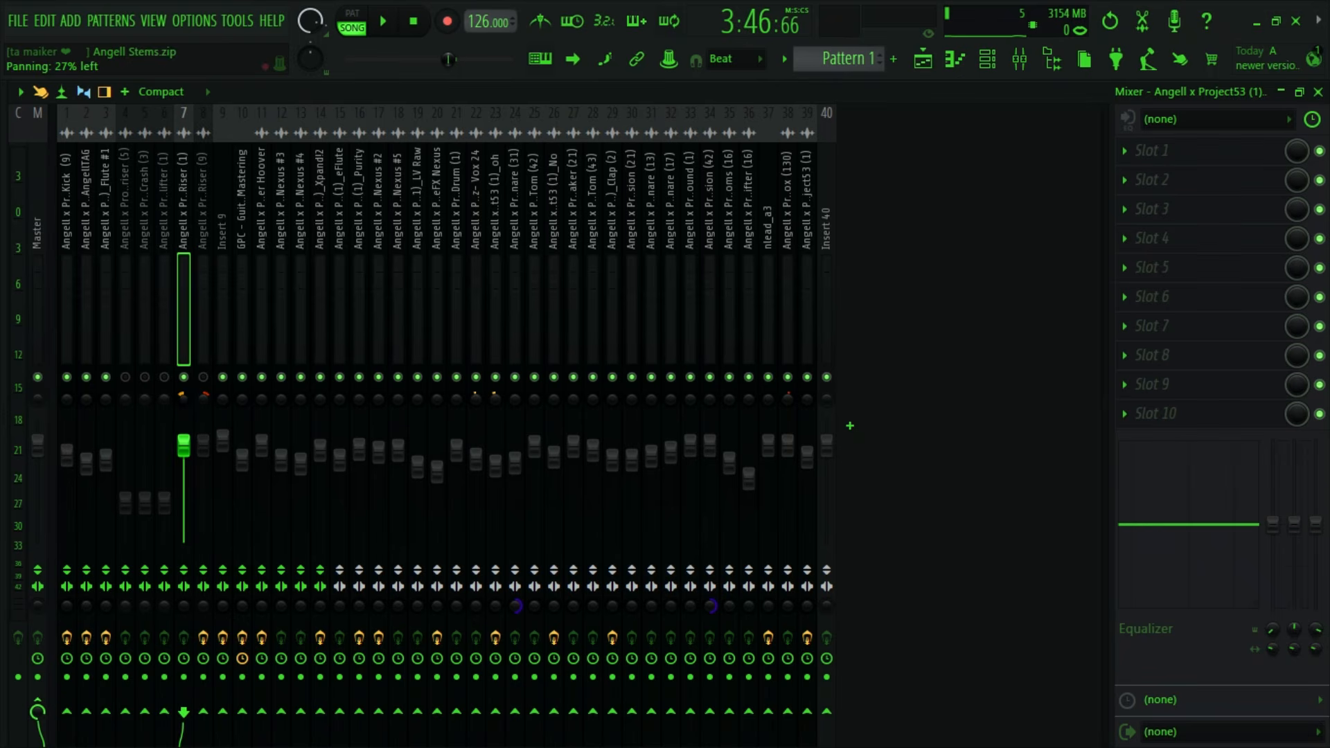
pyautogui.press('space')
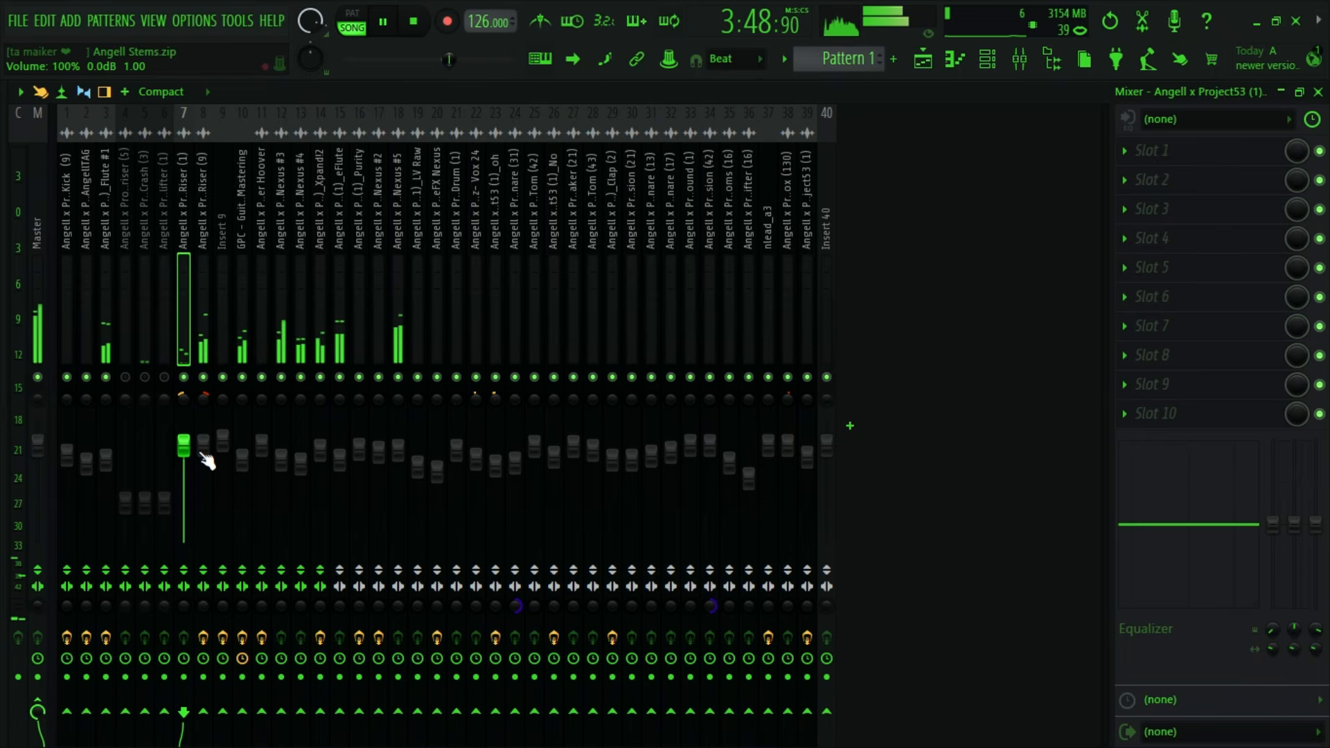
pyautogui.press('space')
# - Pan the GPC - Riser (9) insert 38% right while auditioning it against Riser (1)
pyautogui.click(206, 436)
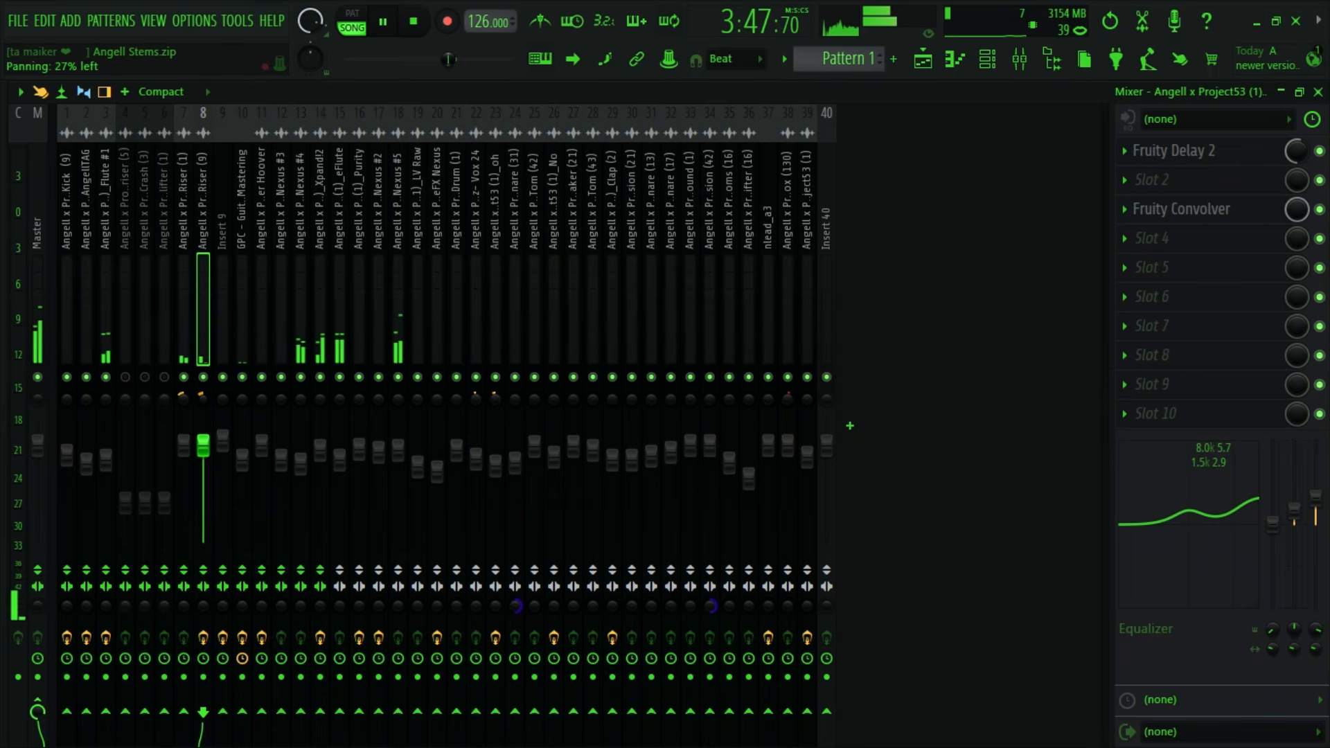
pyautogui.press('space')
pyautogui.moveTo(203, 400)
pyautogui.mouseDown()
pyautogui.moveTo(203, 370)
pyautogui.moveTo(203, 399)
pyautogui.mouseUp()
pyautogui.press('space')
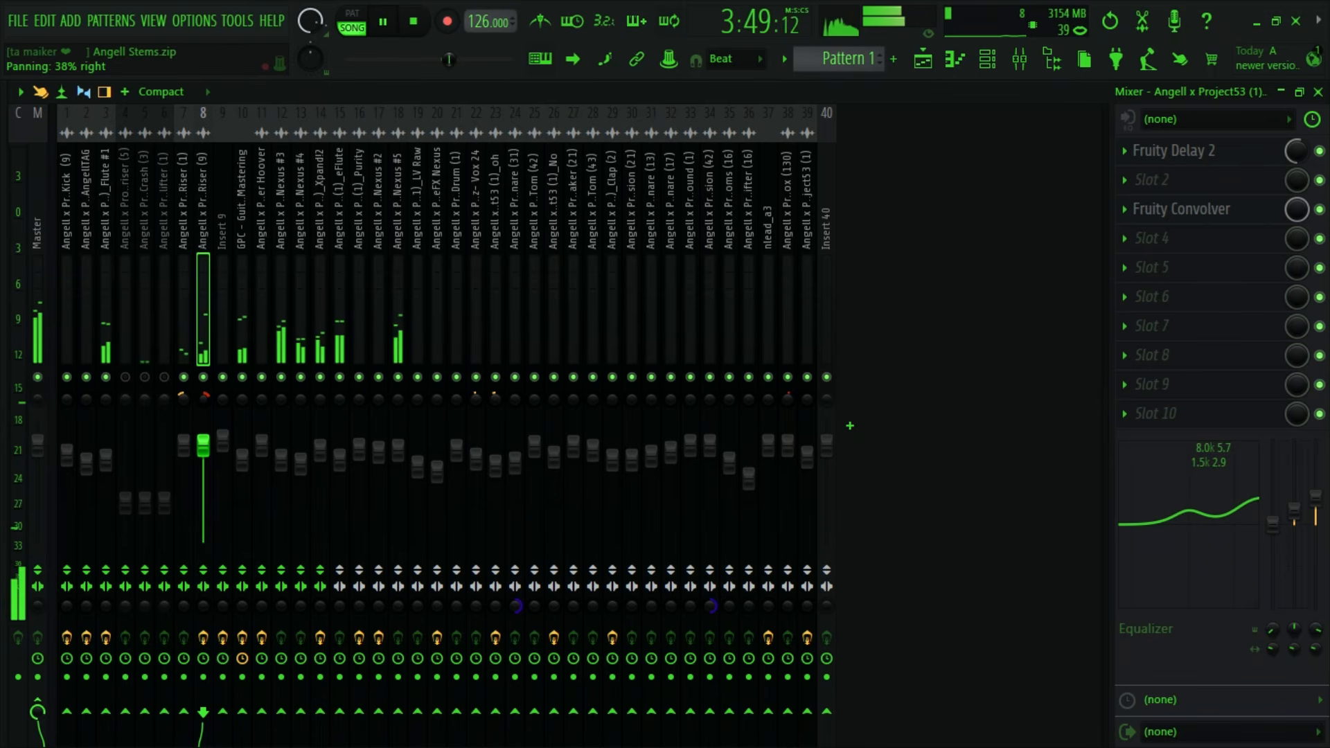
pyautogui.press('space')
pyautogui.press('space')
# - Raise the GPC - Riser (1) volume slightly, lower GPC - Riser (9) to just below 98%, and reduce Riser (9)'s right panning
pyautogui.moveTo(184, 446); pyautogui.dragTo(203, 447)
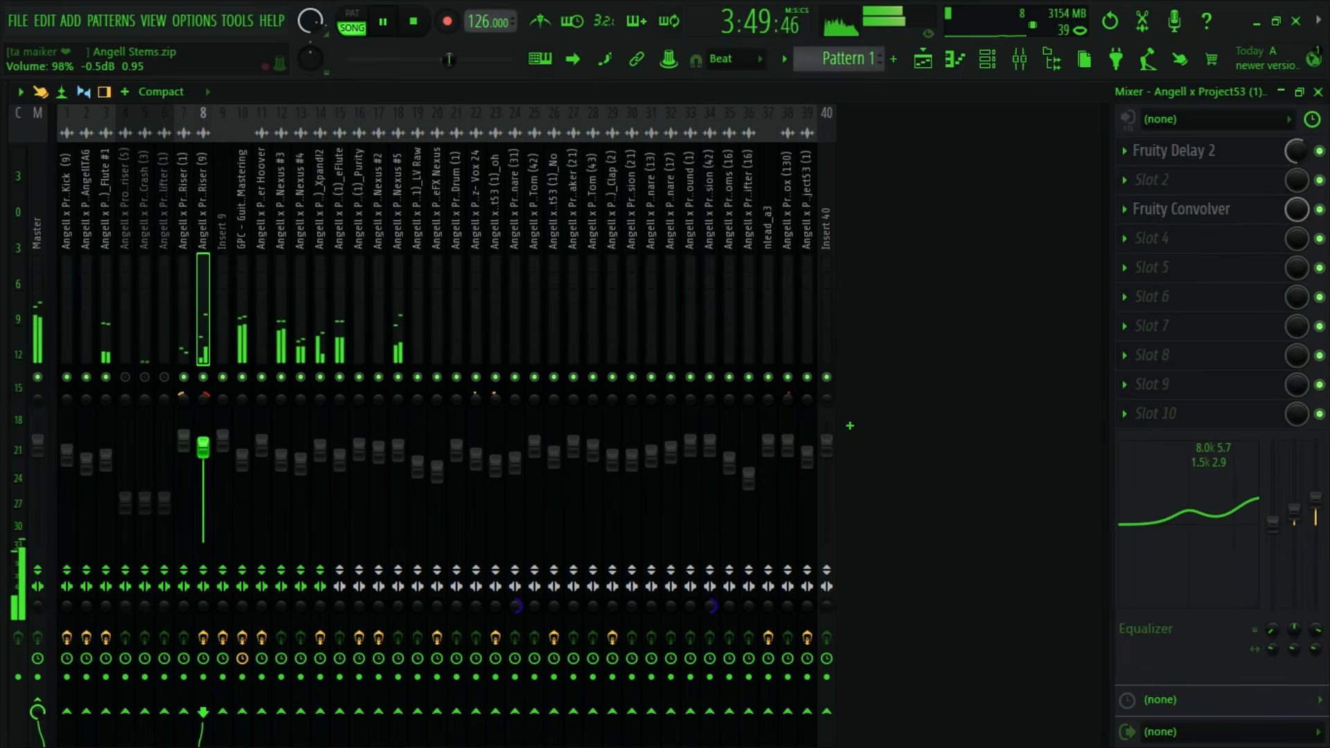
pyautogui.press('space')
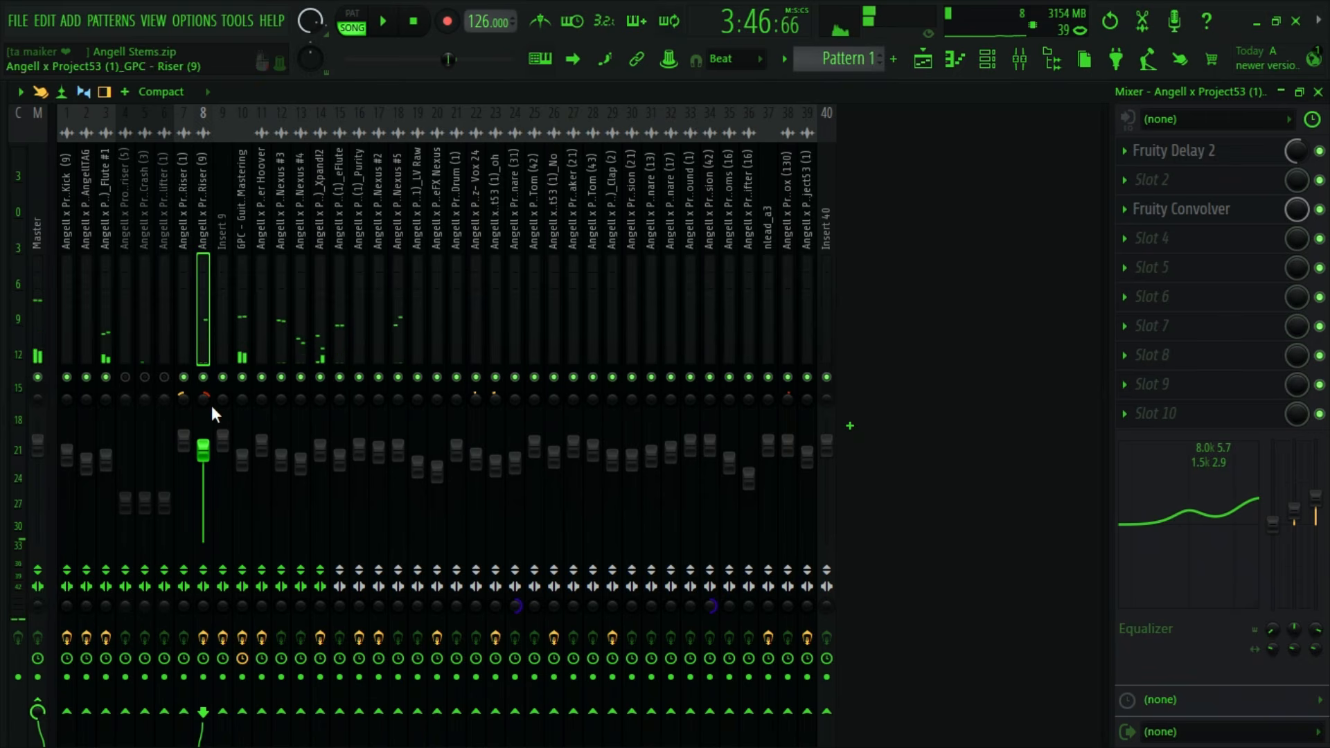
pyautogui.moveTo(203, 400); pyautogui.dragTo(203, 400)
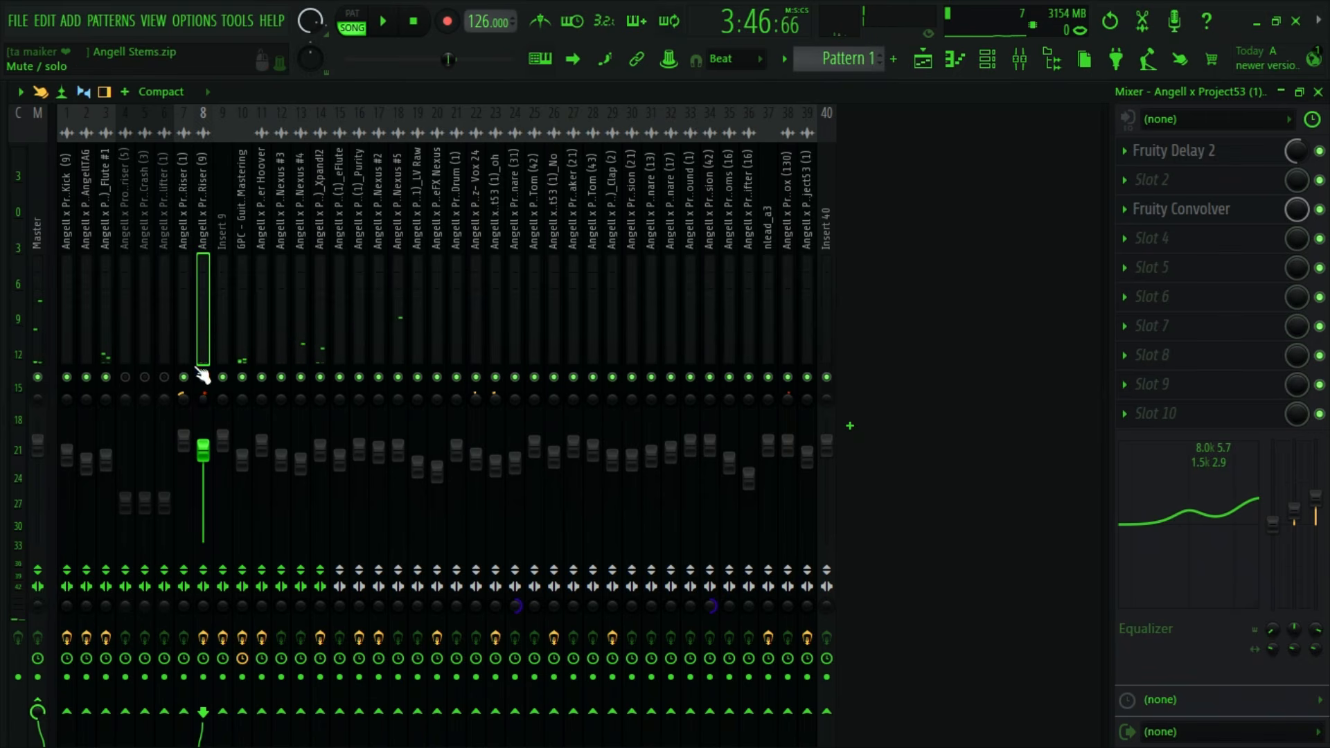
pyautogui.click(179, 346)
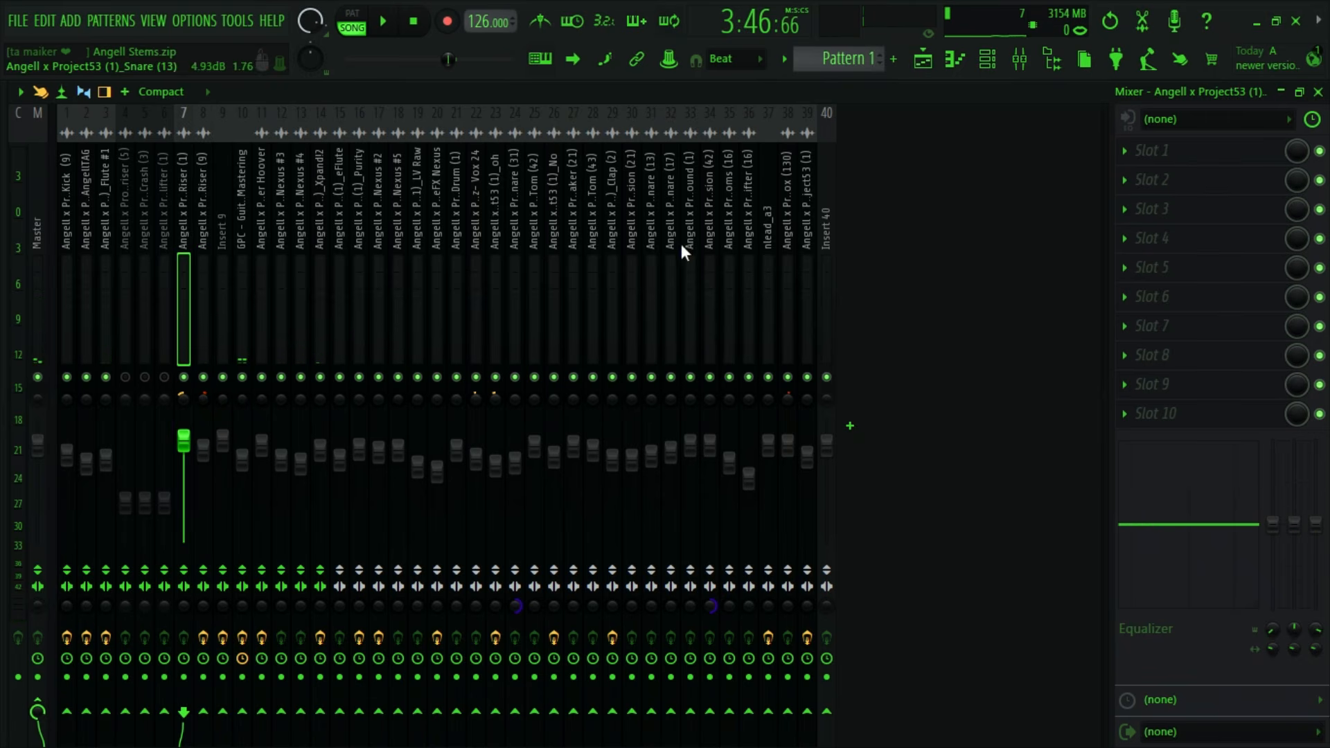
# - Locate the GPC - Crash (3) clip's mixer insert, unmute it, and raise its volume to 125% during playback
pyautogui.click(923, 59)
pyautogui.scroll(3, 802, 505)
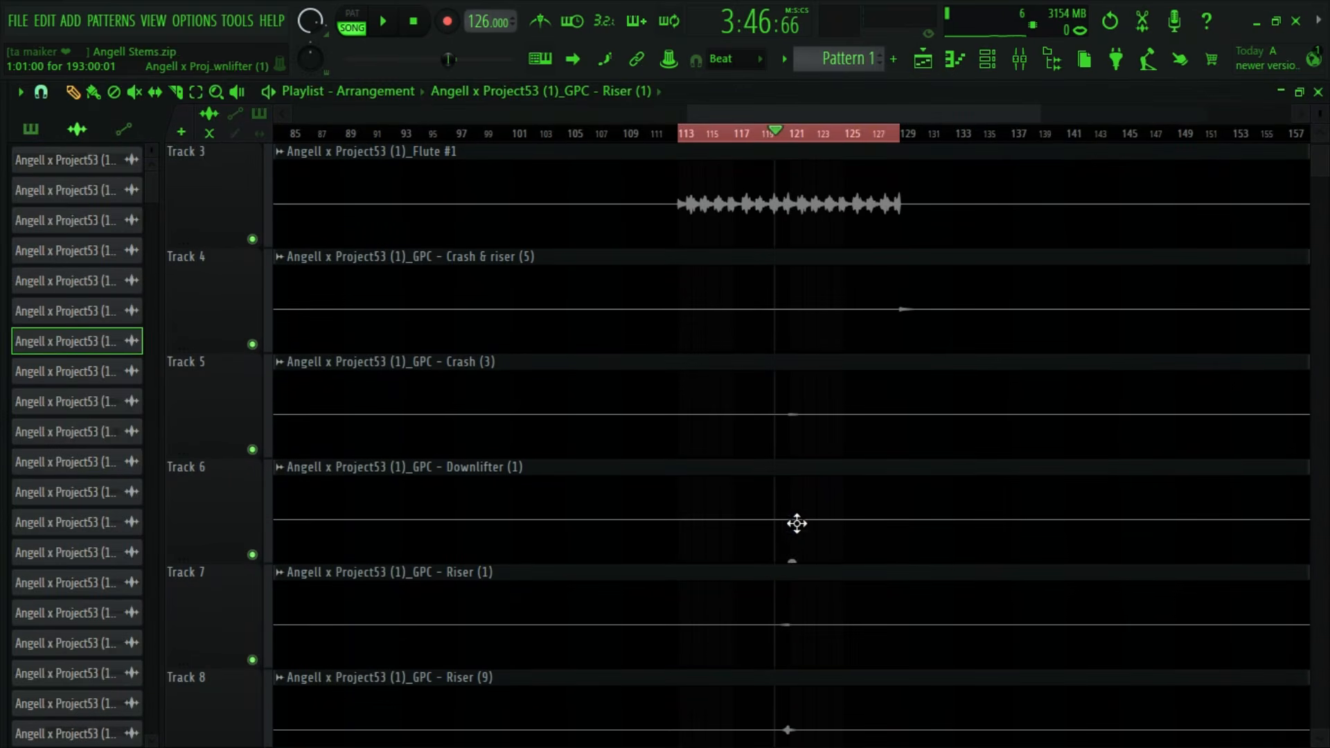
pyautogui.click(818, 404)
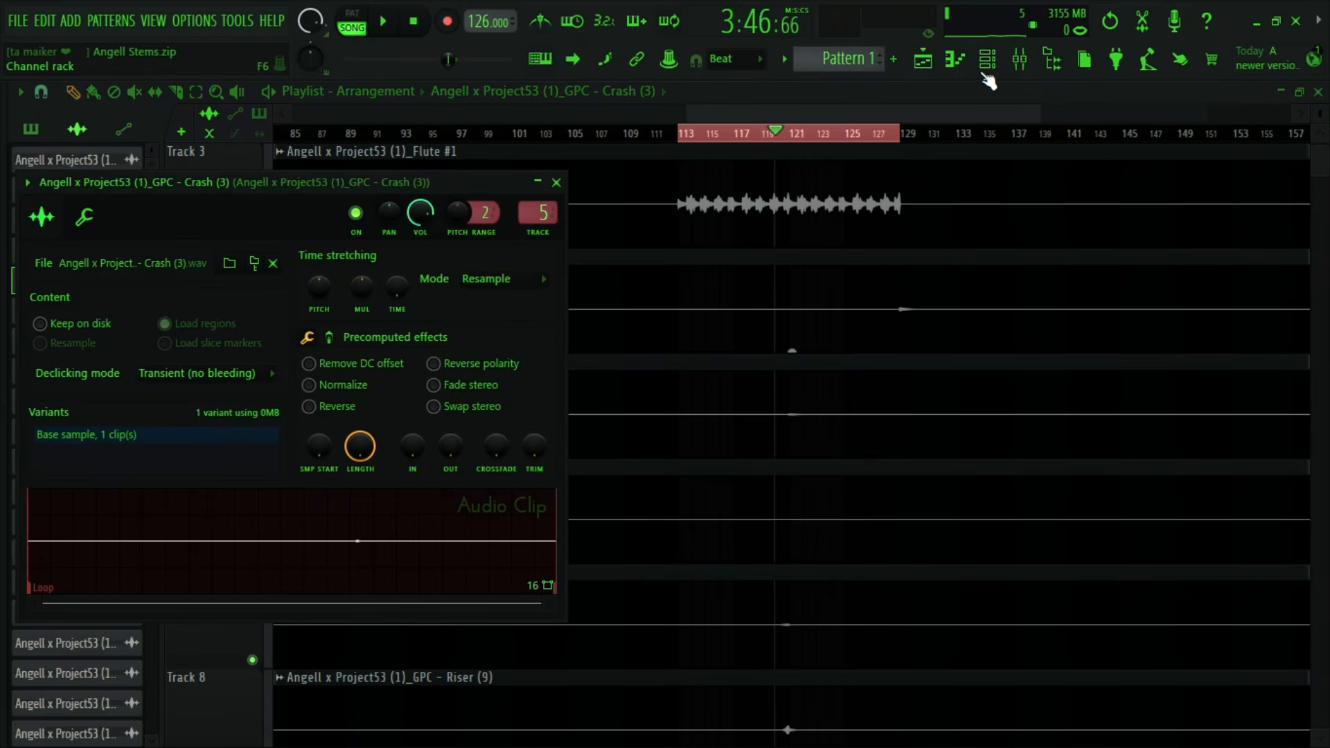
pyautogui.click(1013, 68)
pyautogui.press('space')
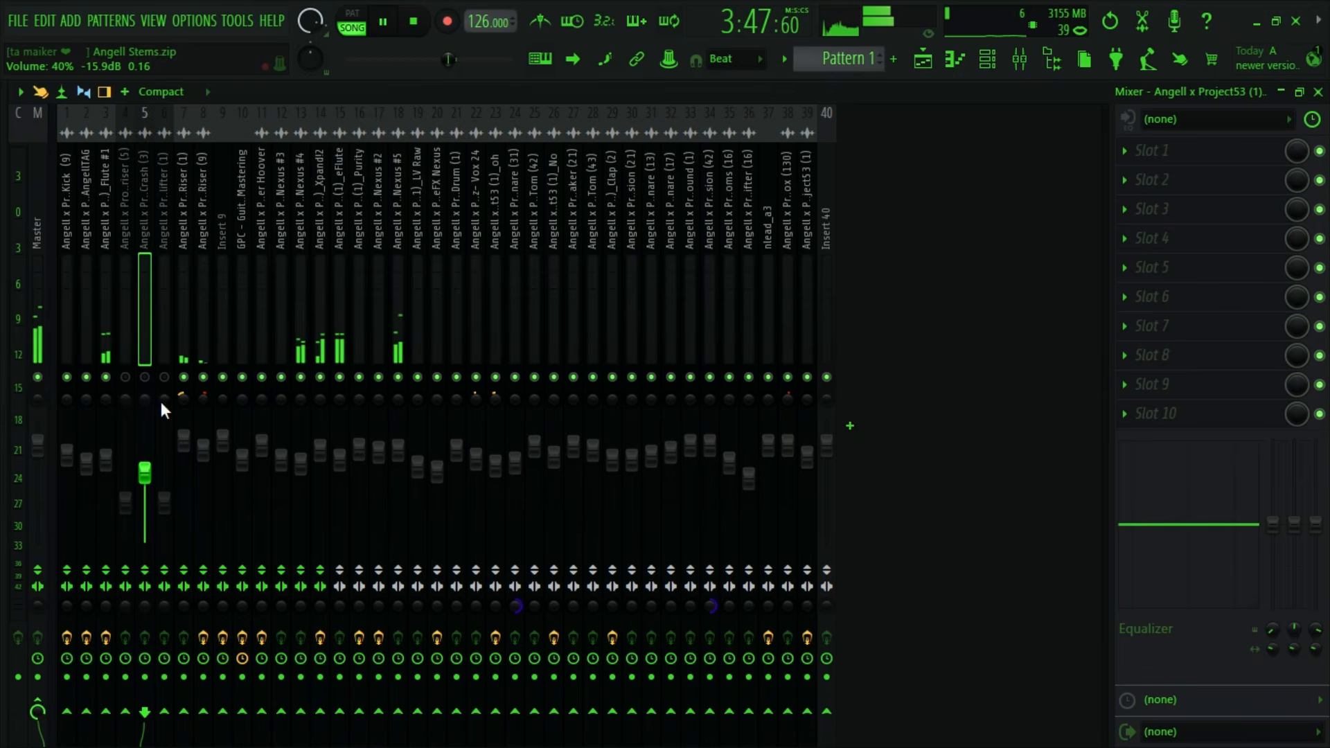
pyautogui.moveTo(145, 469); pyautogui.dragTo(145, 424)
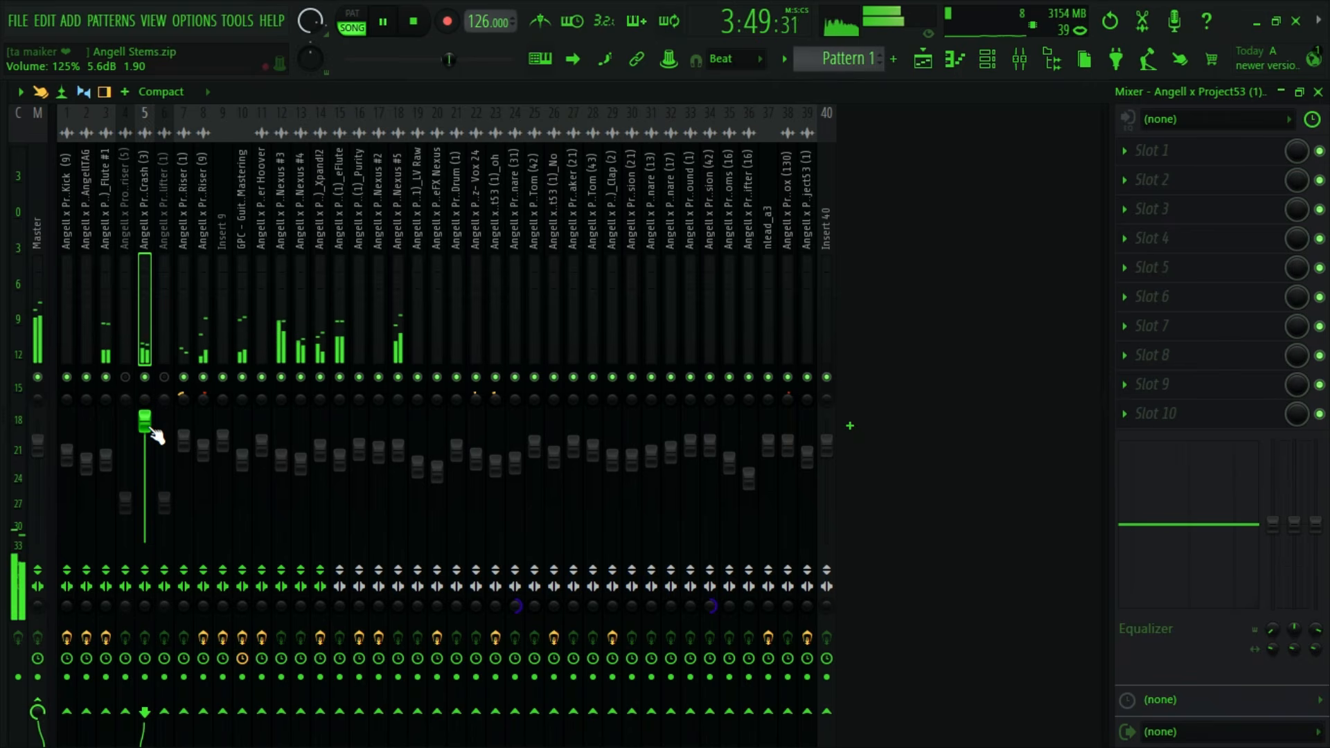
pyautogui.press('space')
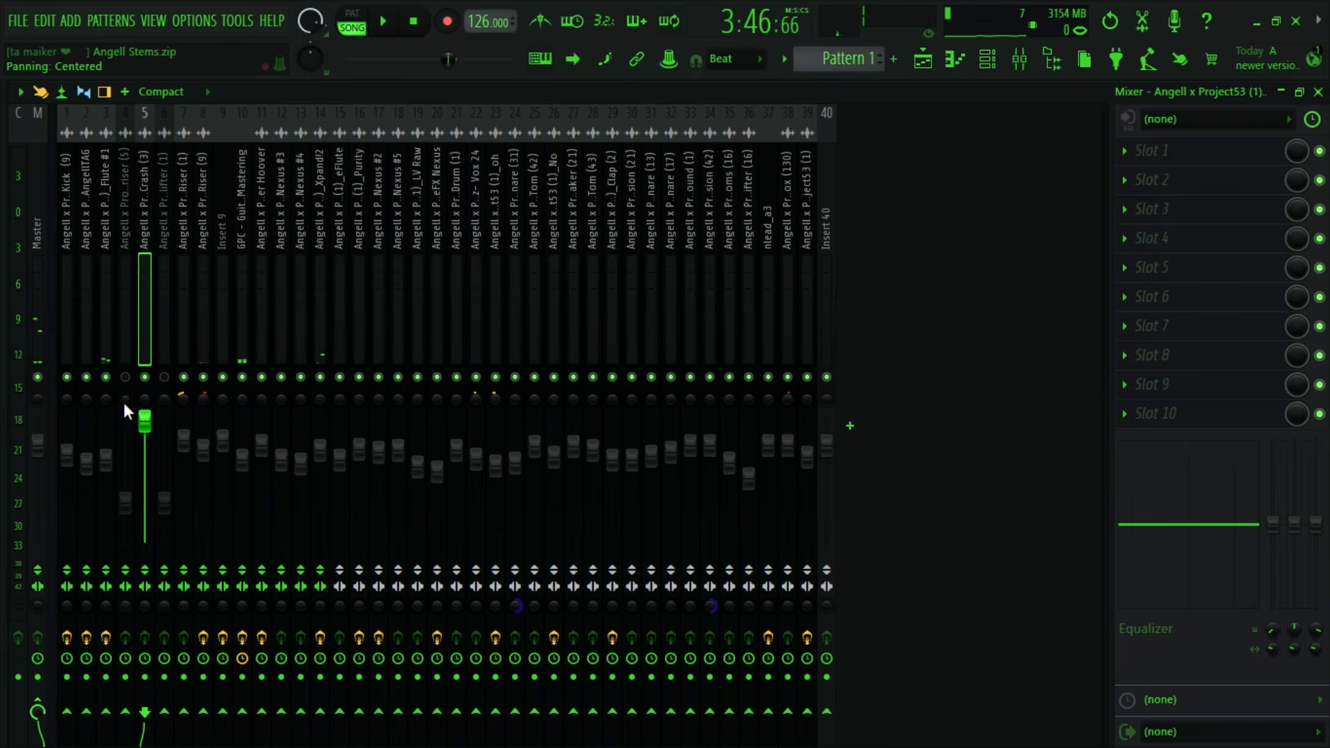
# - Compare the section with the GPC - Crash (3) insert muted and unmuted
pyautogui.press('space')
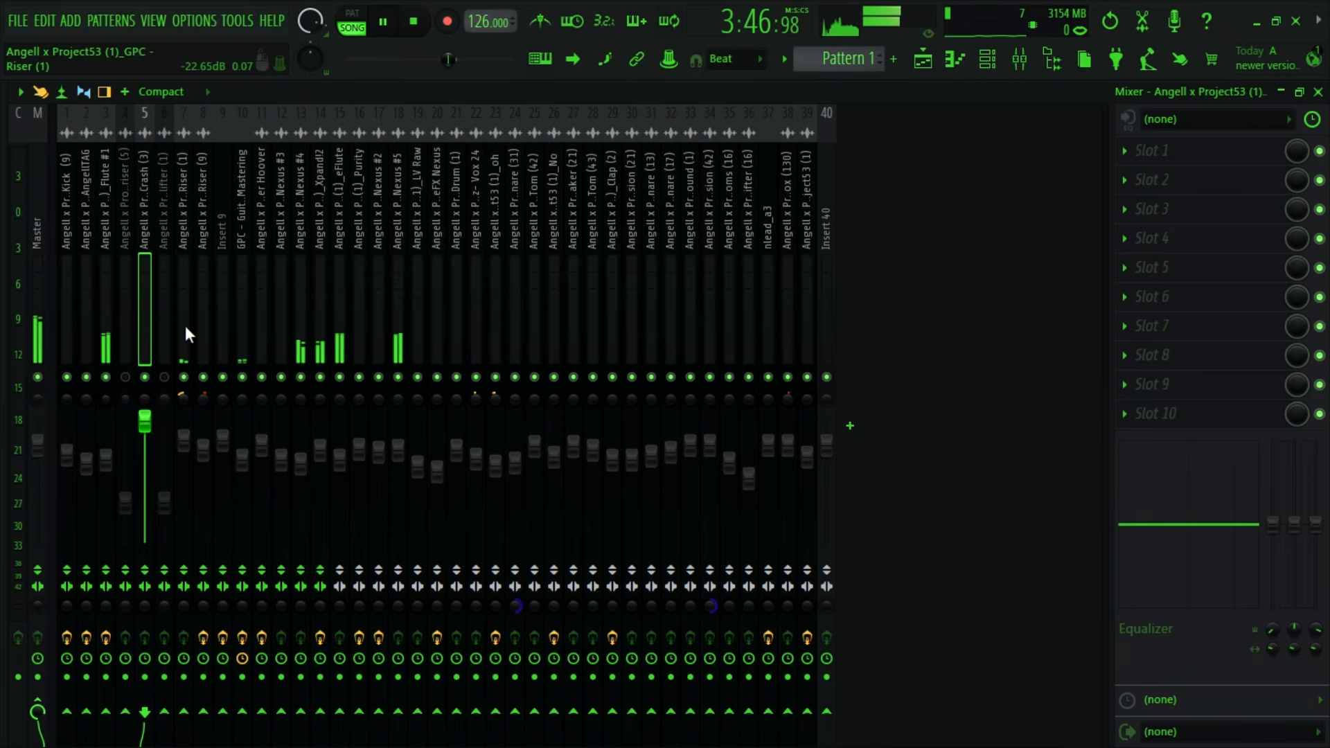
pyautogui.click(144, 379)
pyautogui.press('space')
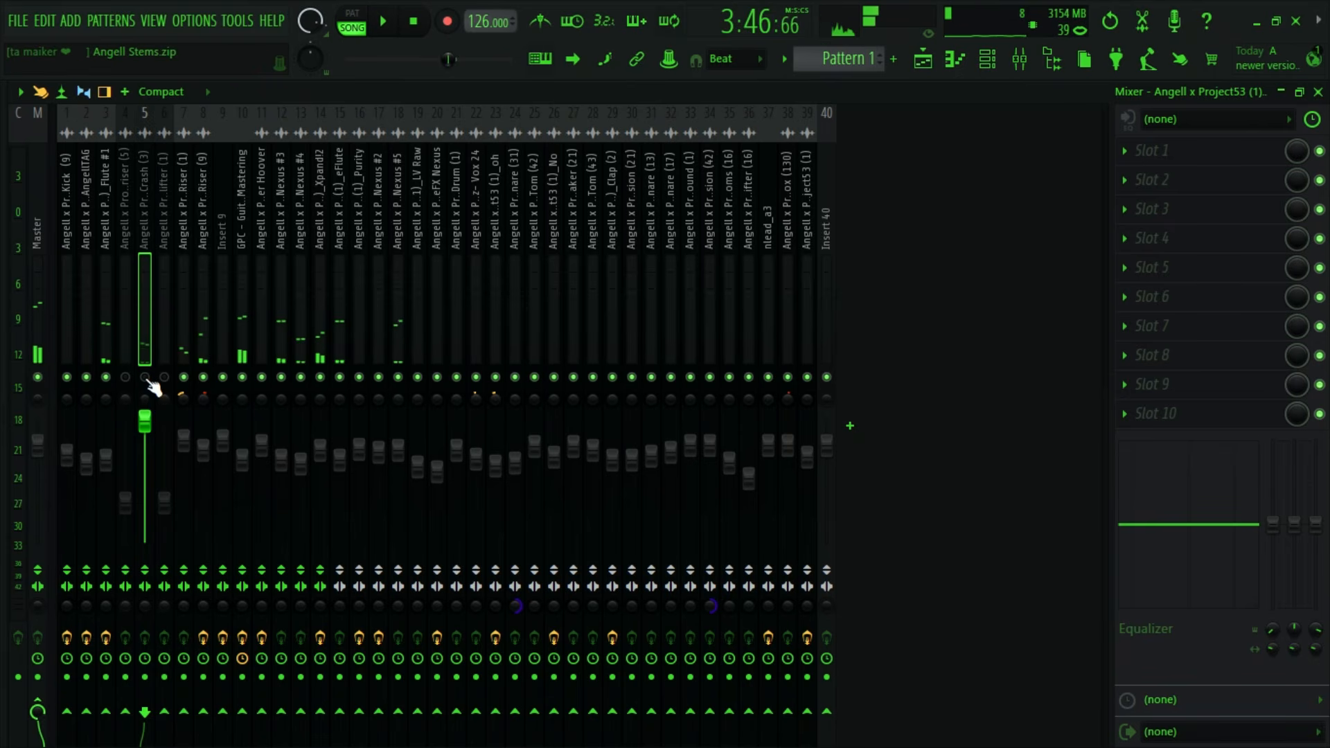
pyautogui.press('space')
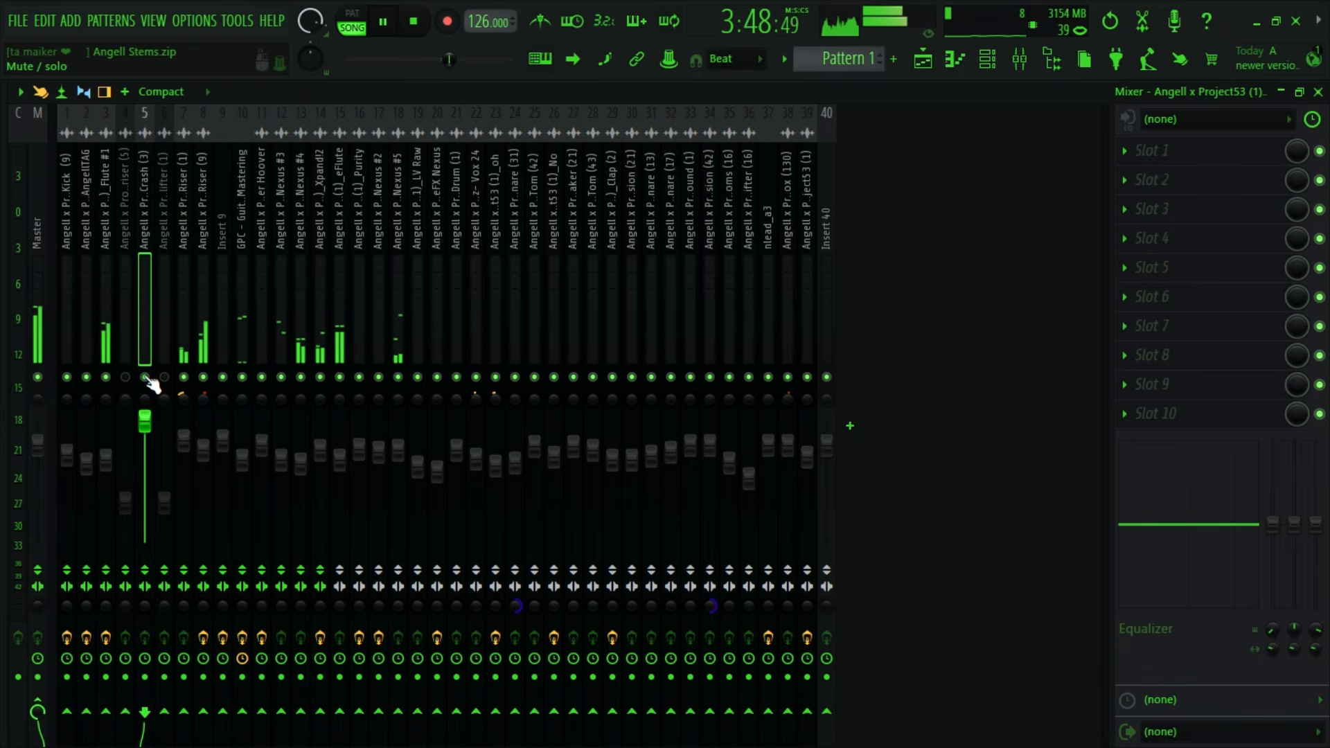
pyautogui.press('space')
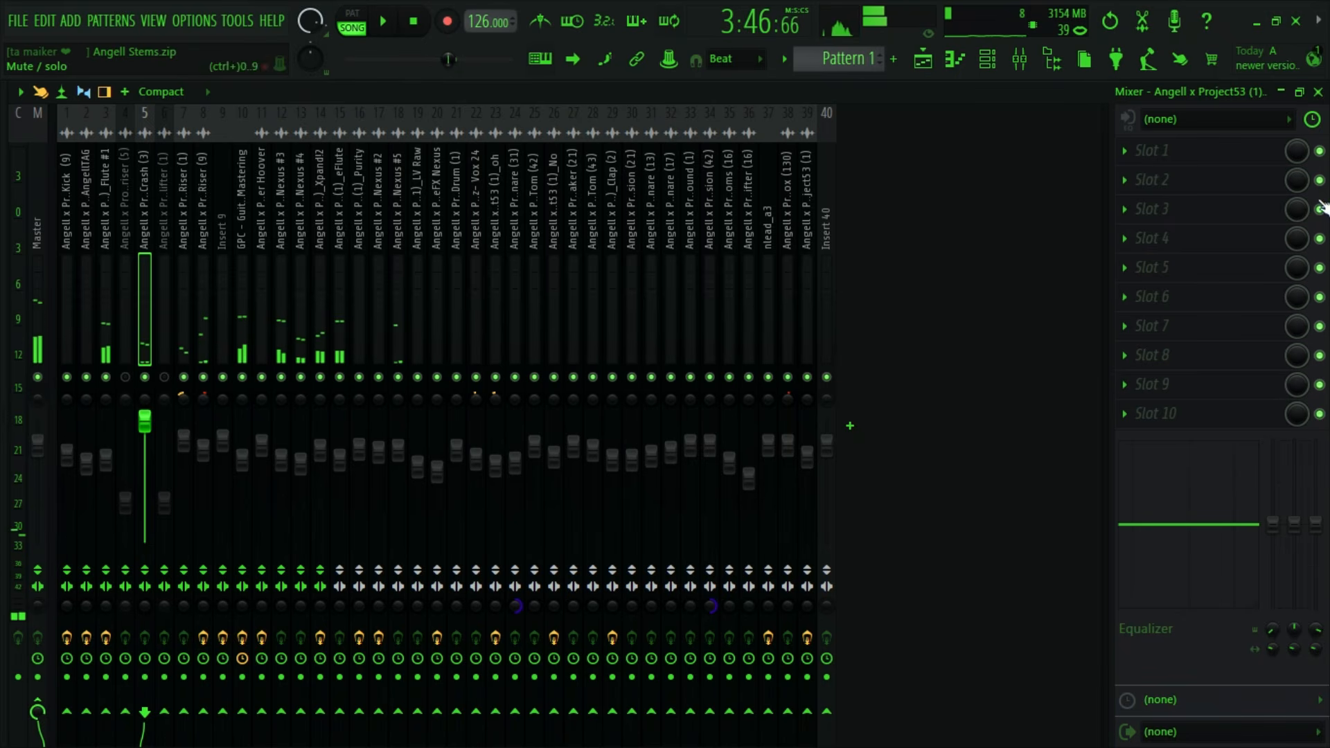
# - Load Gross Beat into the first effect slot of the GPC - Crash (3) insert
pyautogui.click(1127, 147)
pyautogui.click(1187, 120)
pyautogui.click(1136, 152)
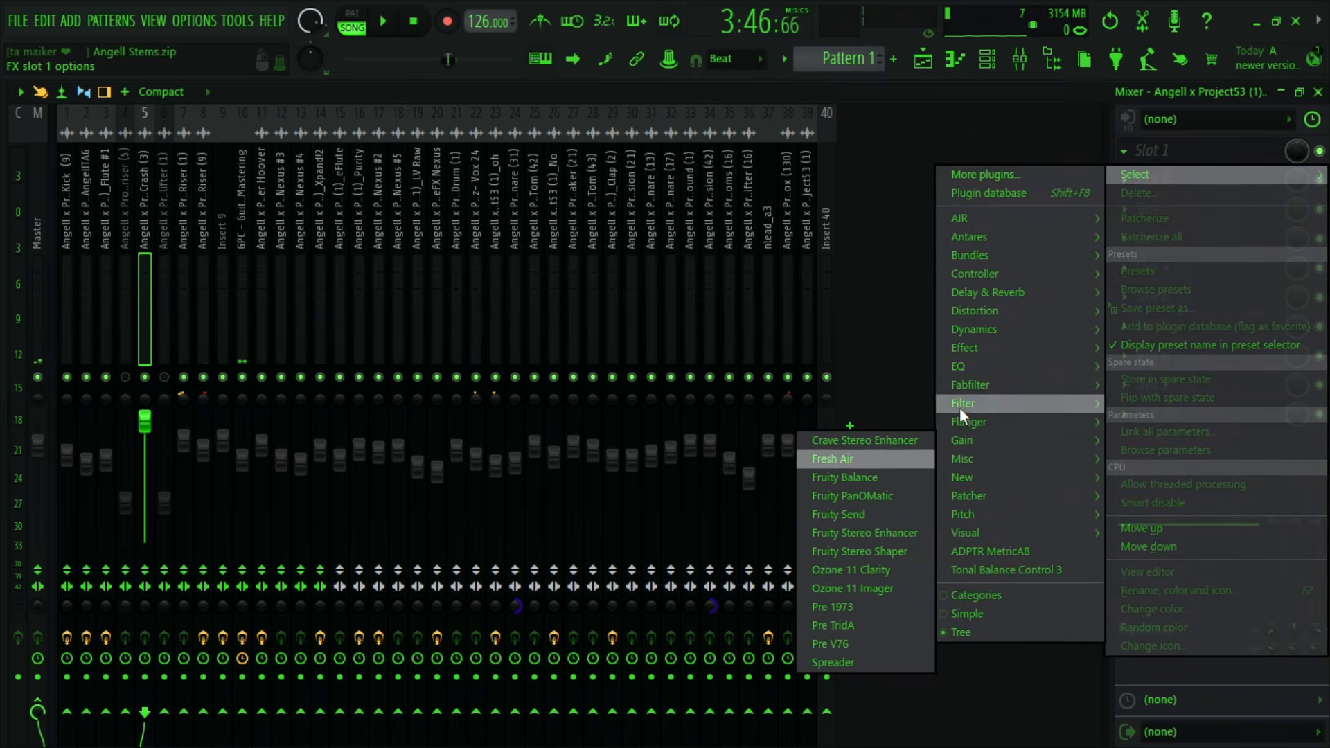
pyautogui.moveTo(977, 393)
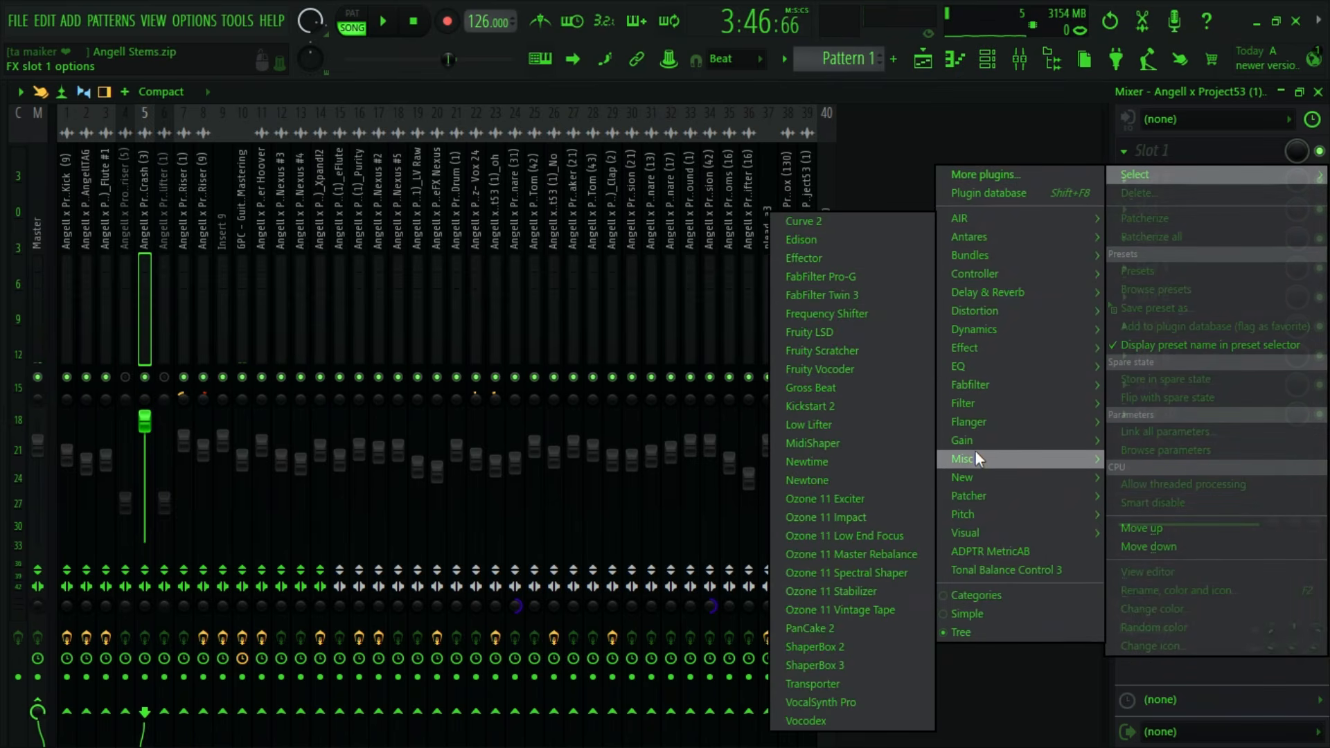
pyautogui.moveTo(972, 457)
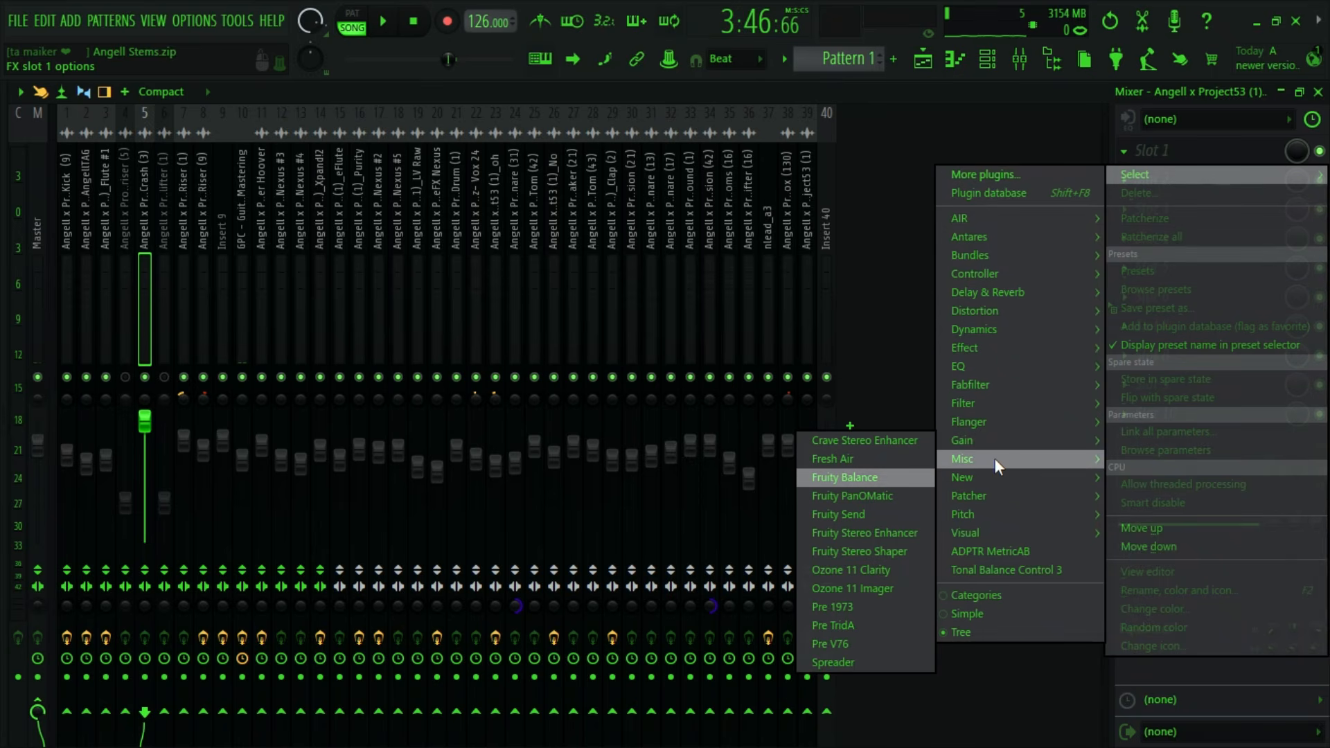
pyautogui.moveTo(954, 434)
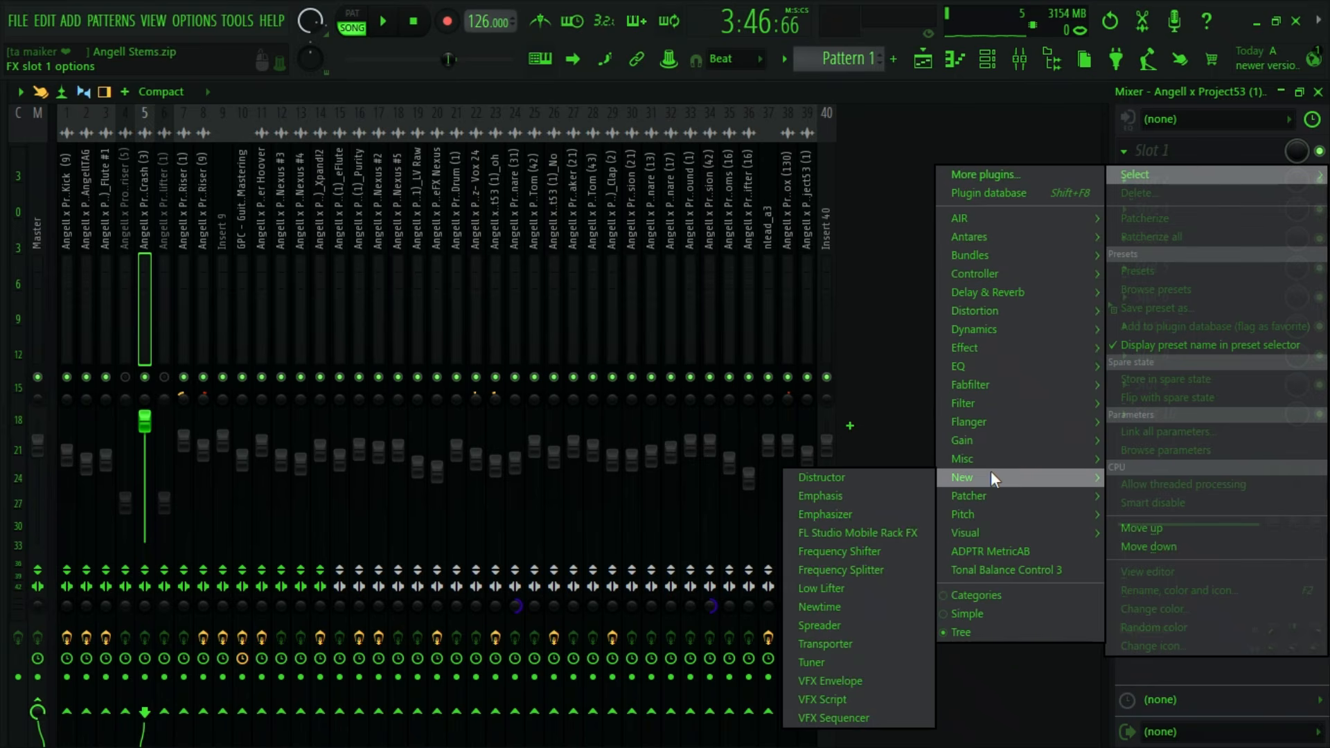
pyautogui.click(810, 389)
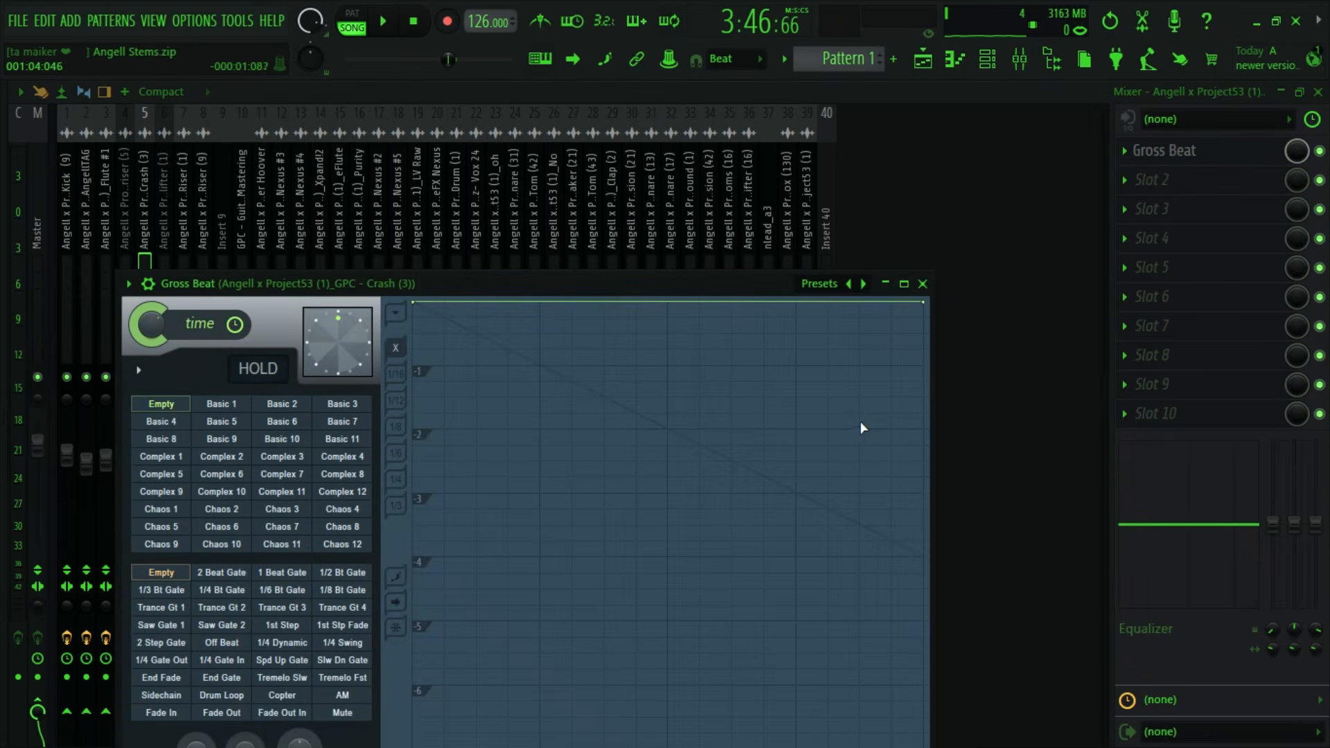
# - Apply Gross Beat's 1/4 Bt Gate volume preset to the GPC - Crash (3) insert after trying 1/6 Bt Gate, and audition it
pyautogui.click(274, 593)
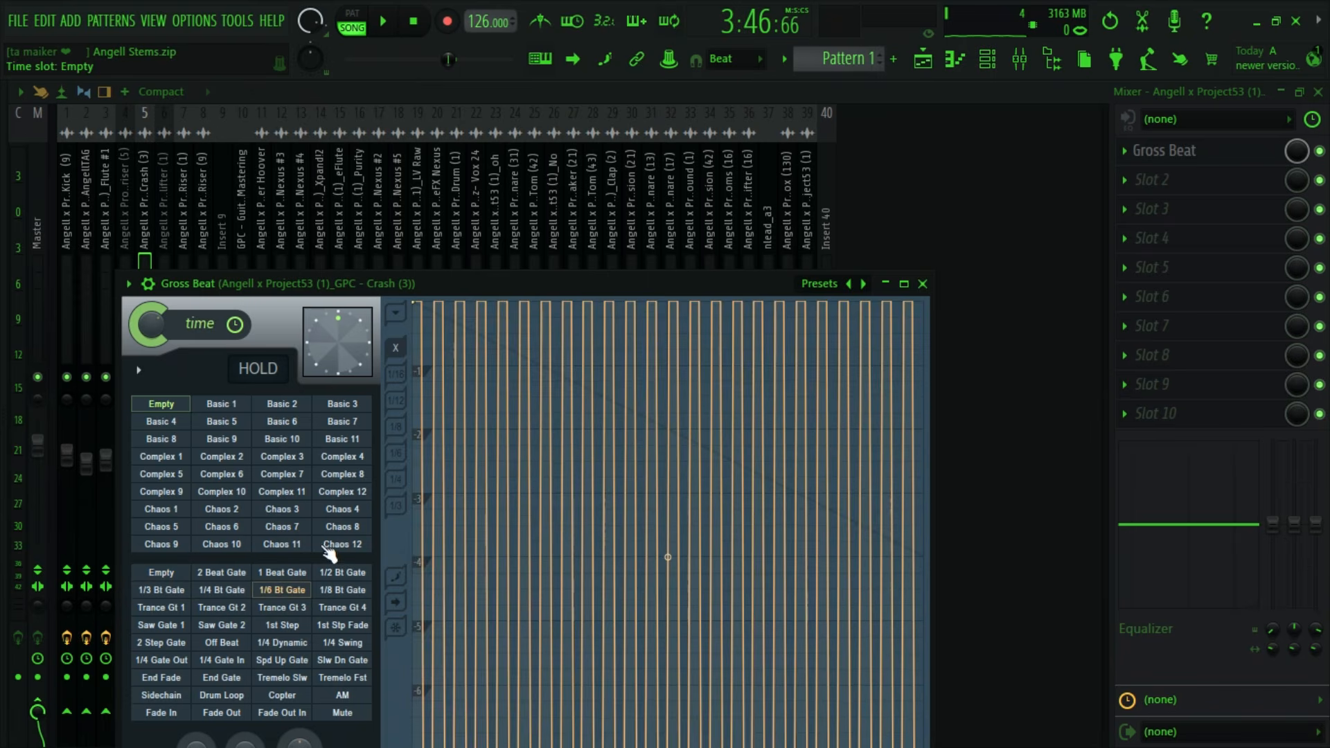
pyautogui.click(223, 590)
pyautogui.press('space')
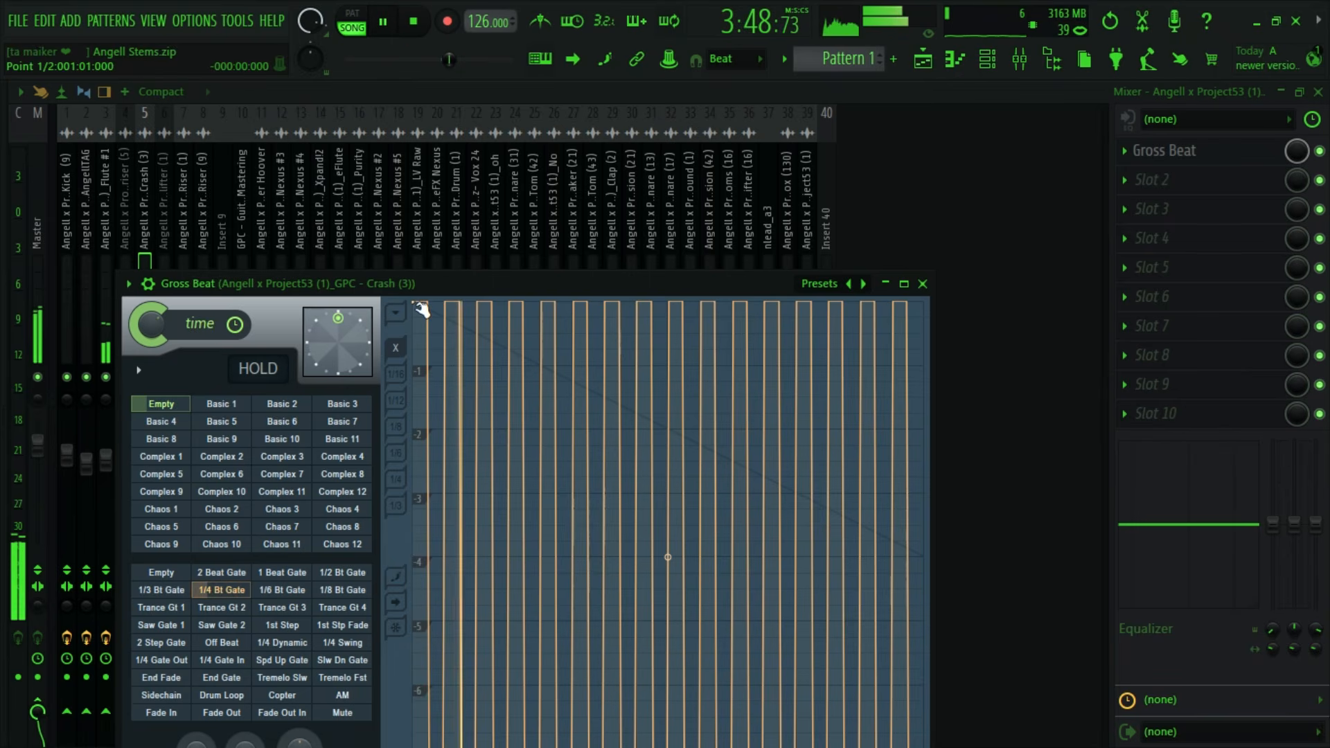
pyautogui.press('space')
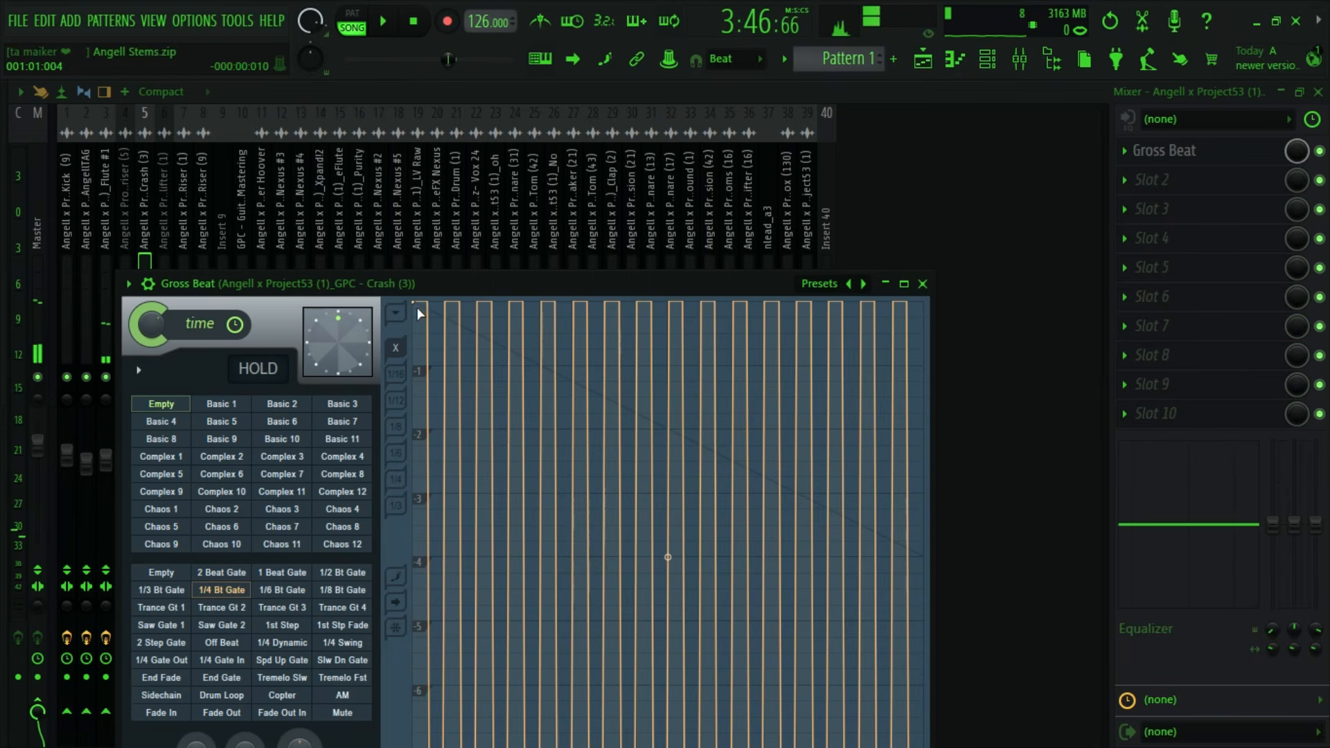
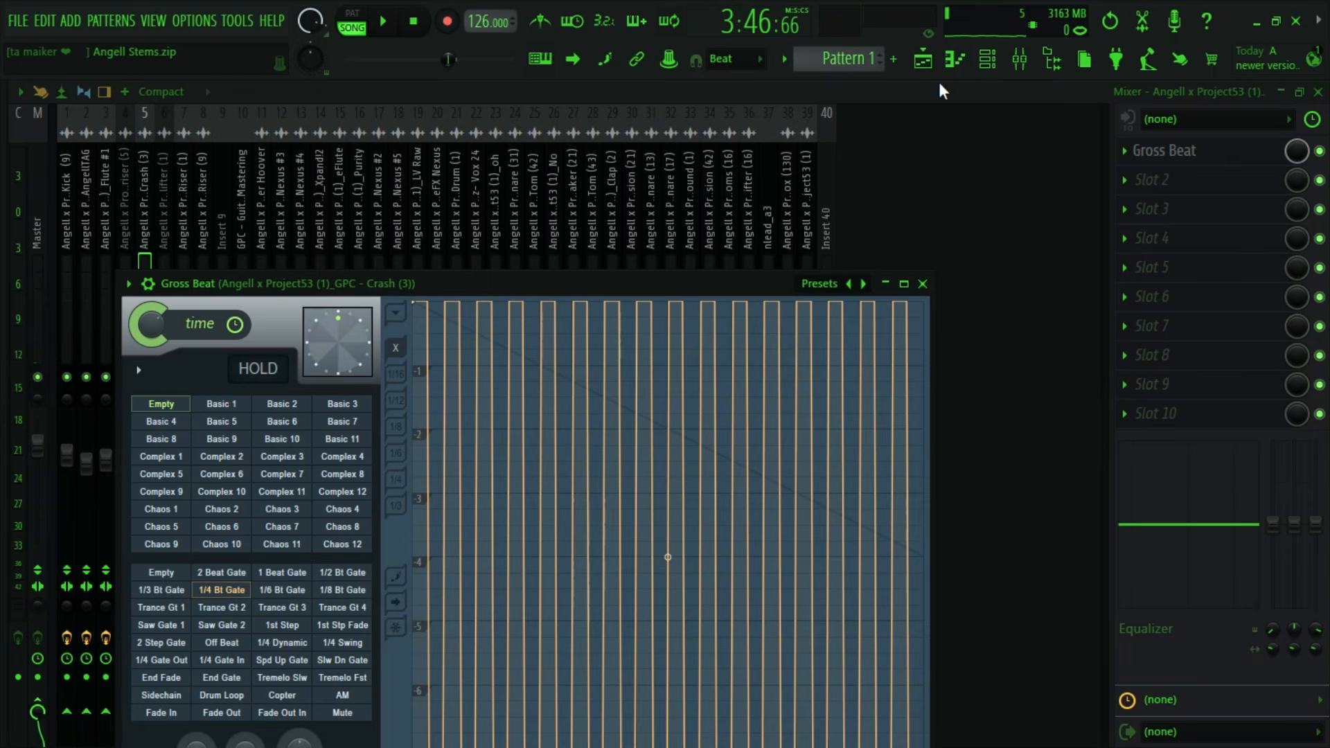
# - Inspect the Crash (3) clip around bar 121 in the playlist and return to the mixer
pyautogui.click(923, 60)
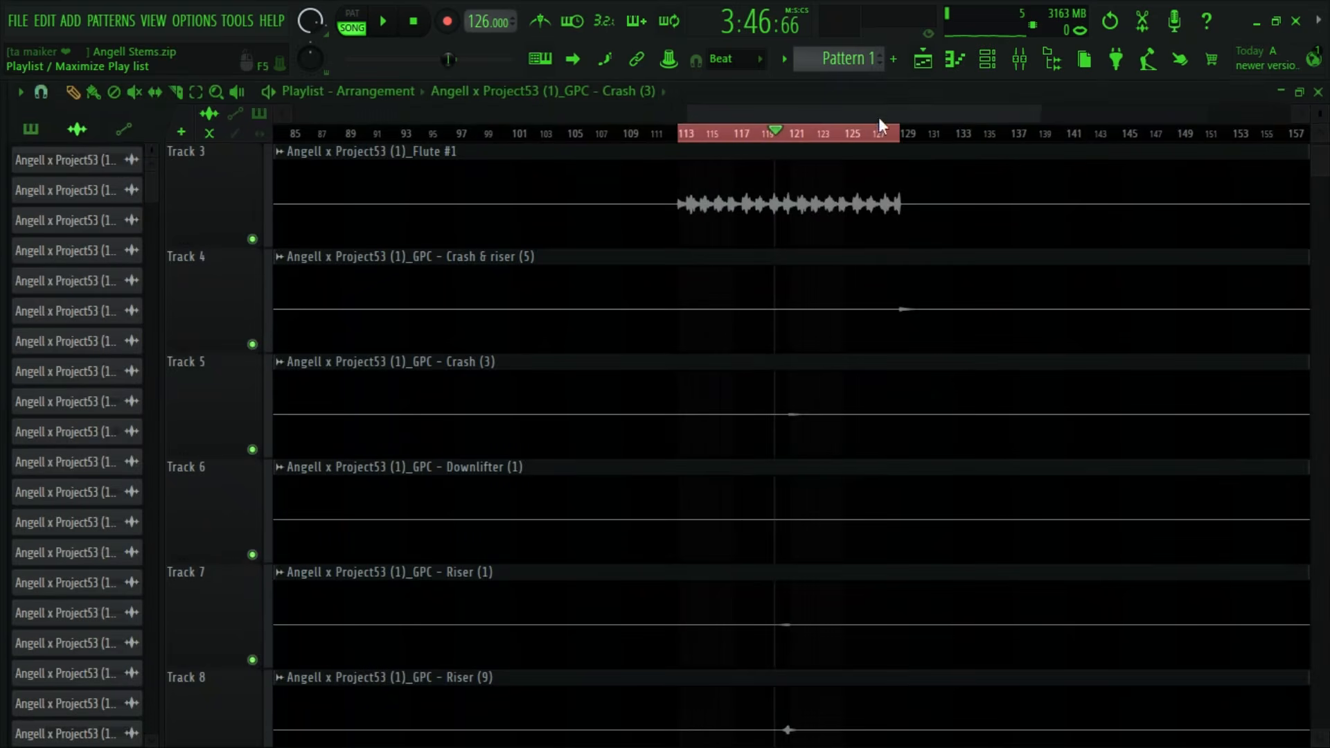
pyautogui.click(1035, 58)
pyautogui.click(940, 61)
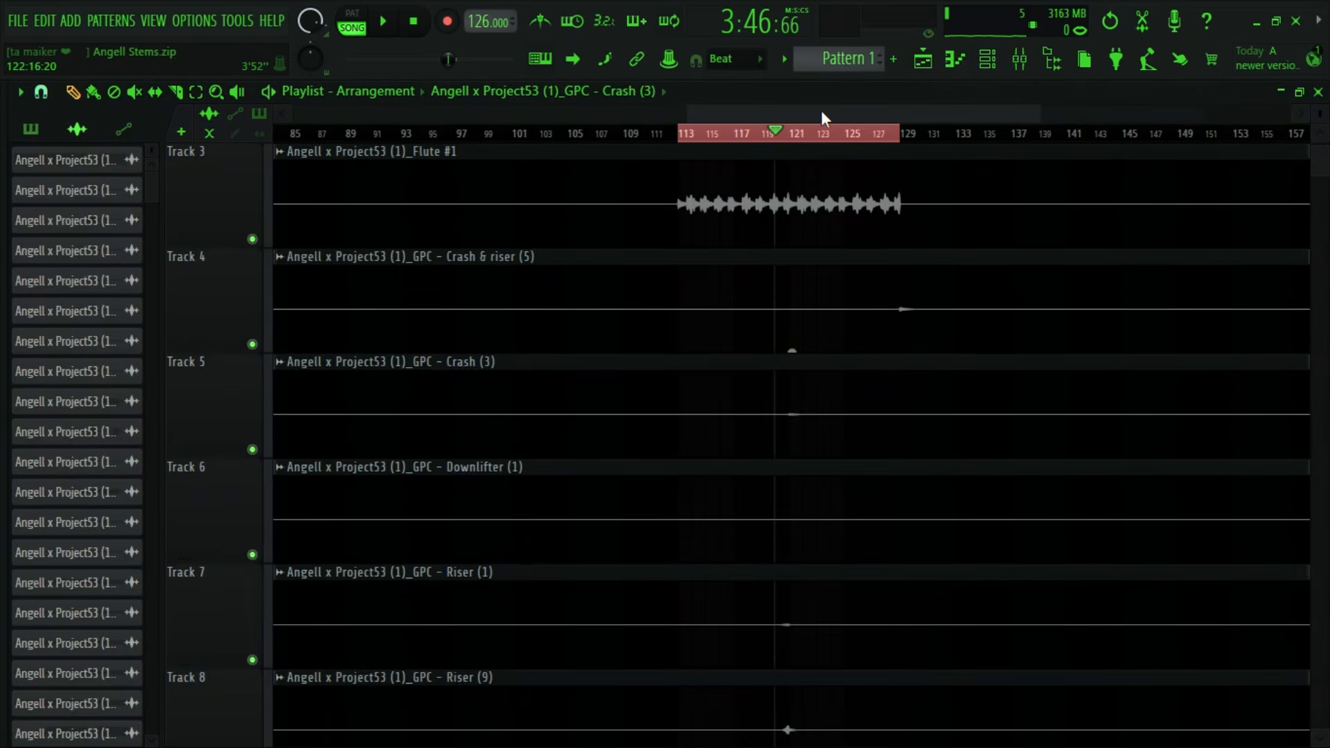
pyautogui.scroll(5, 822, 115)
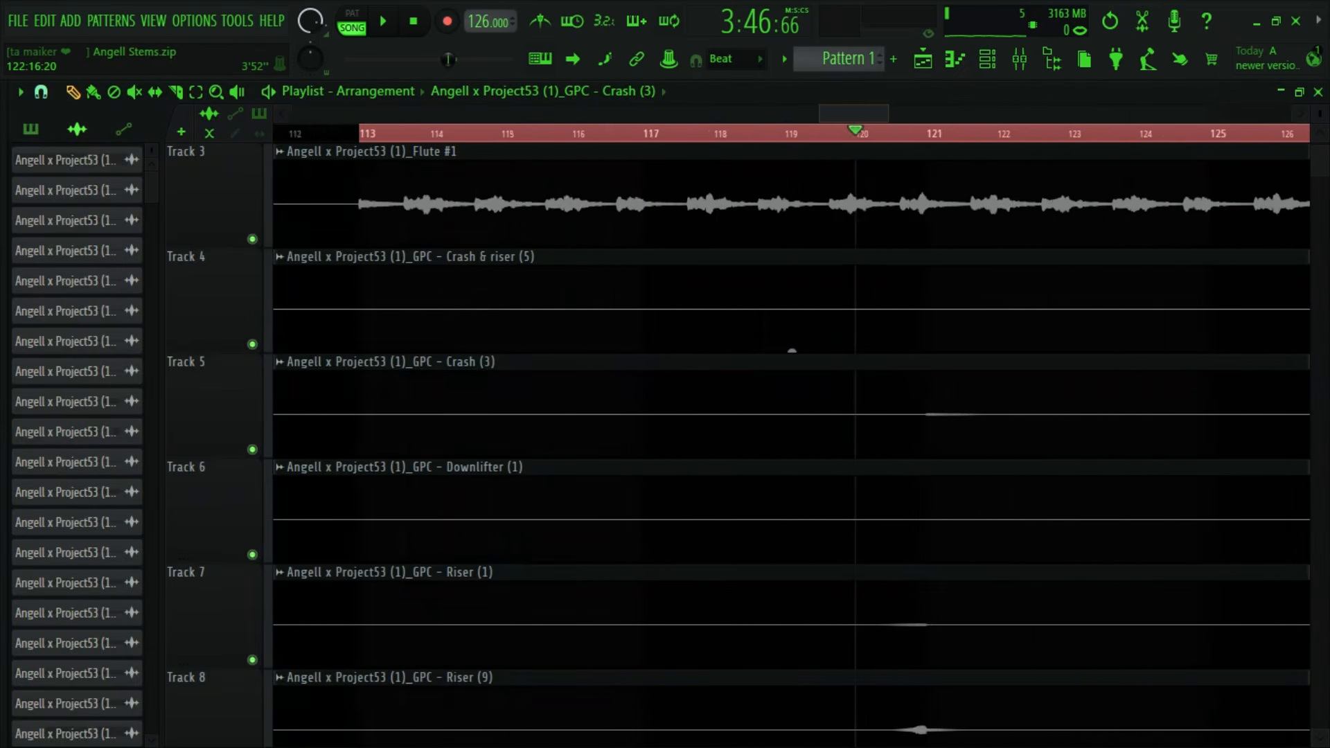
pyautogui.click(1041, 61)
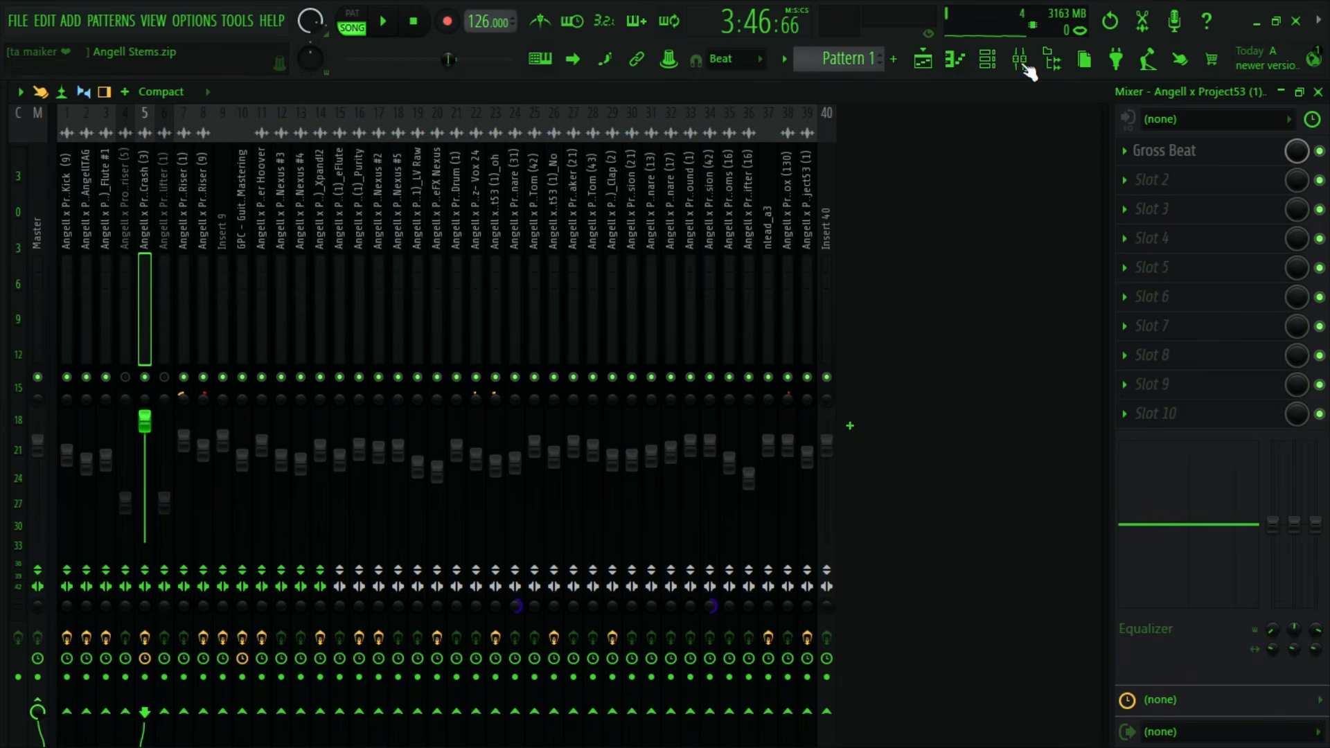
# - Audition the Crash (3) insert with its Gross Beat effect bypassed and with the effect enabled again
pyautogui.click(1322, 153)
pyautogui.press('space')
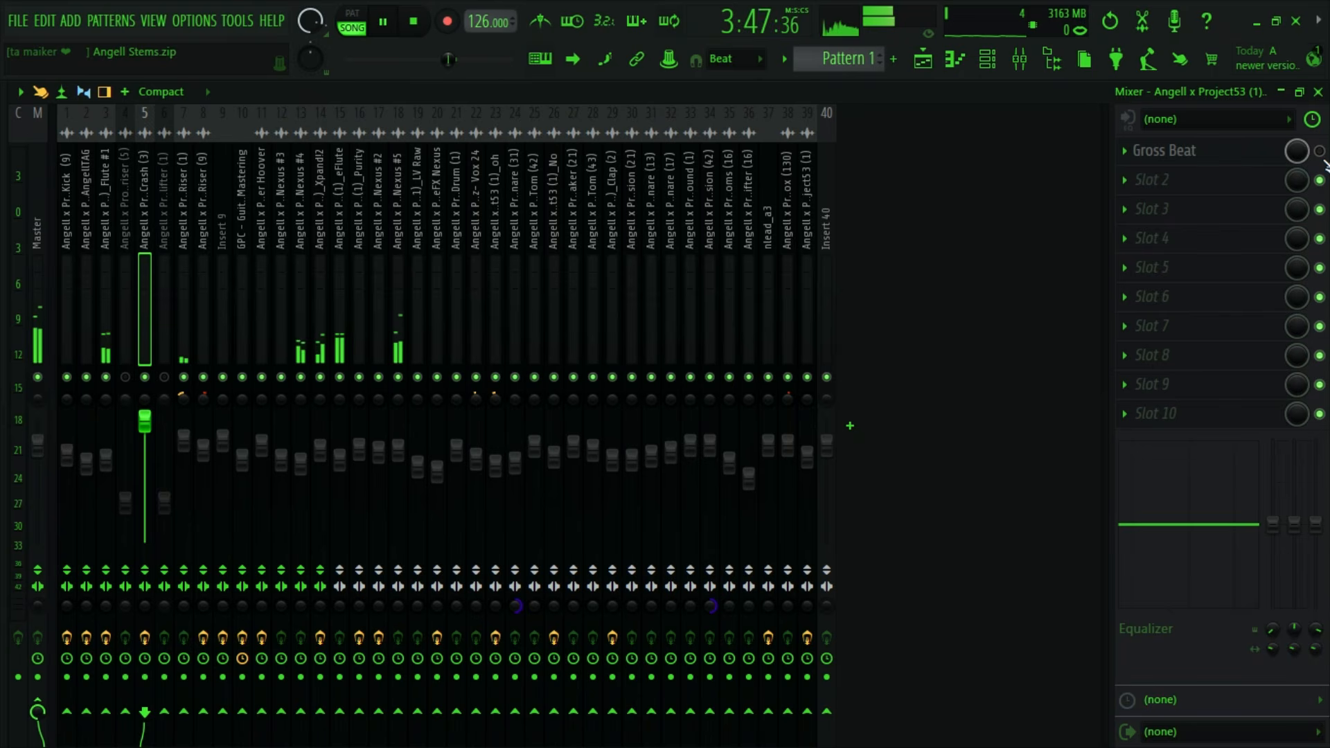
pyautogui.click(1322, 153)
pyautogui.press('space')
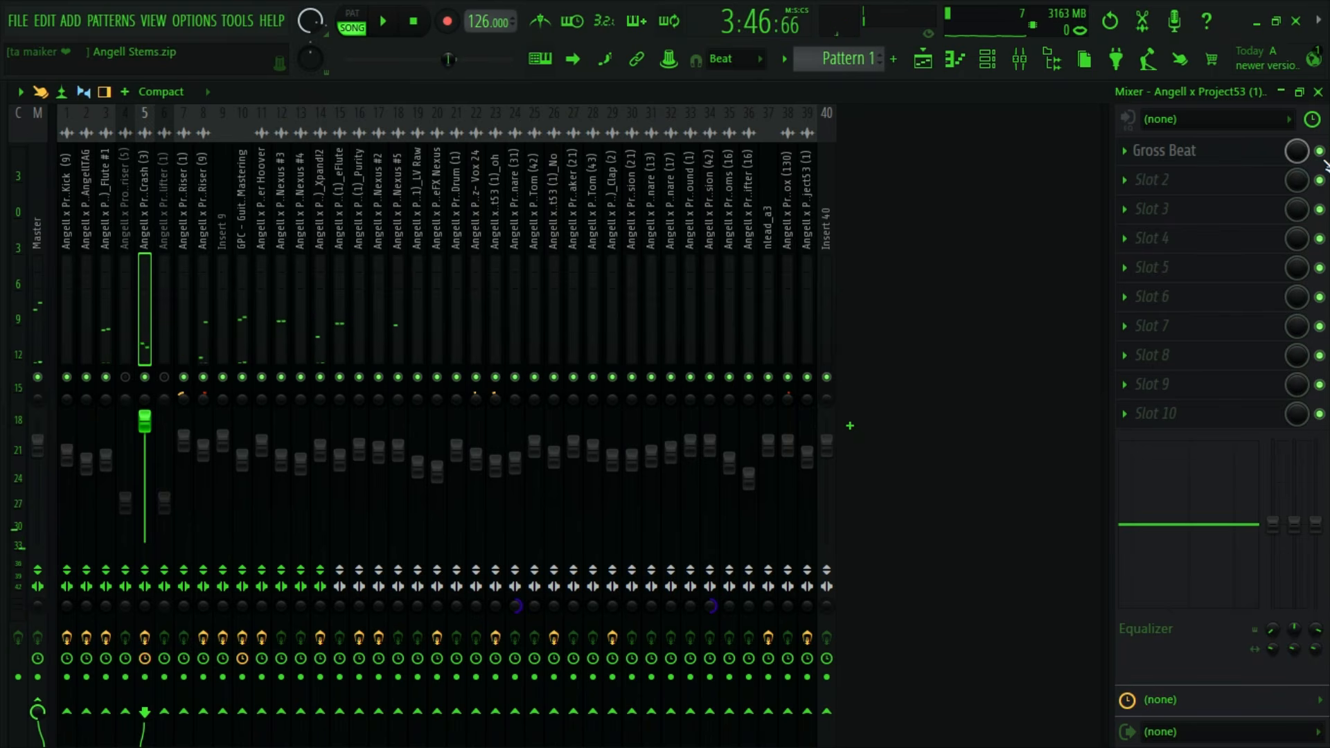
pyautogui.press('space')
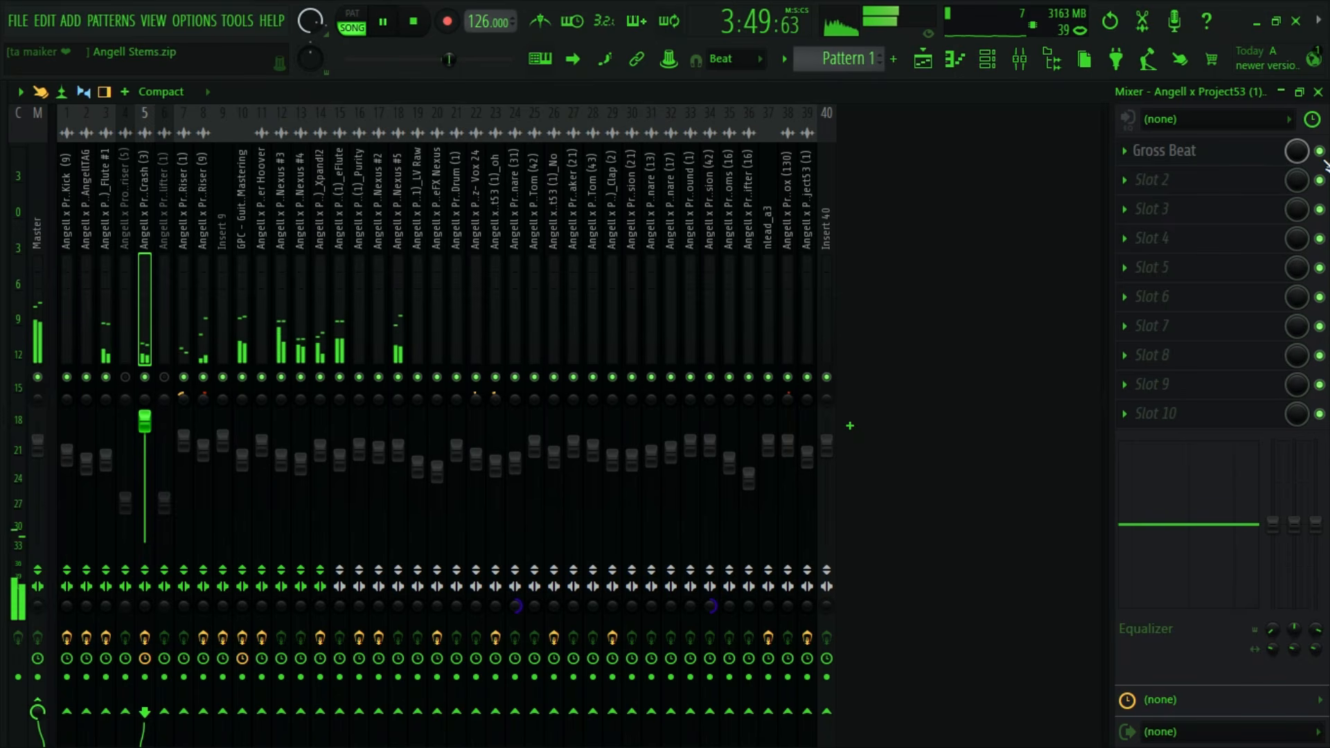
pyautogui.press('space')
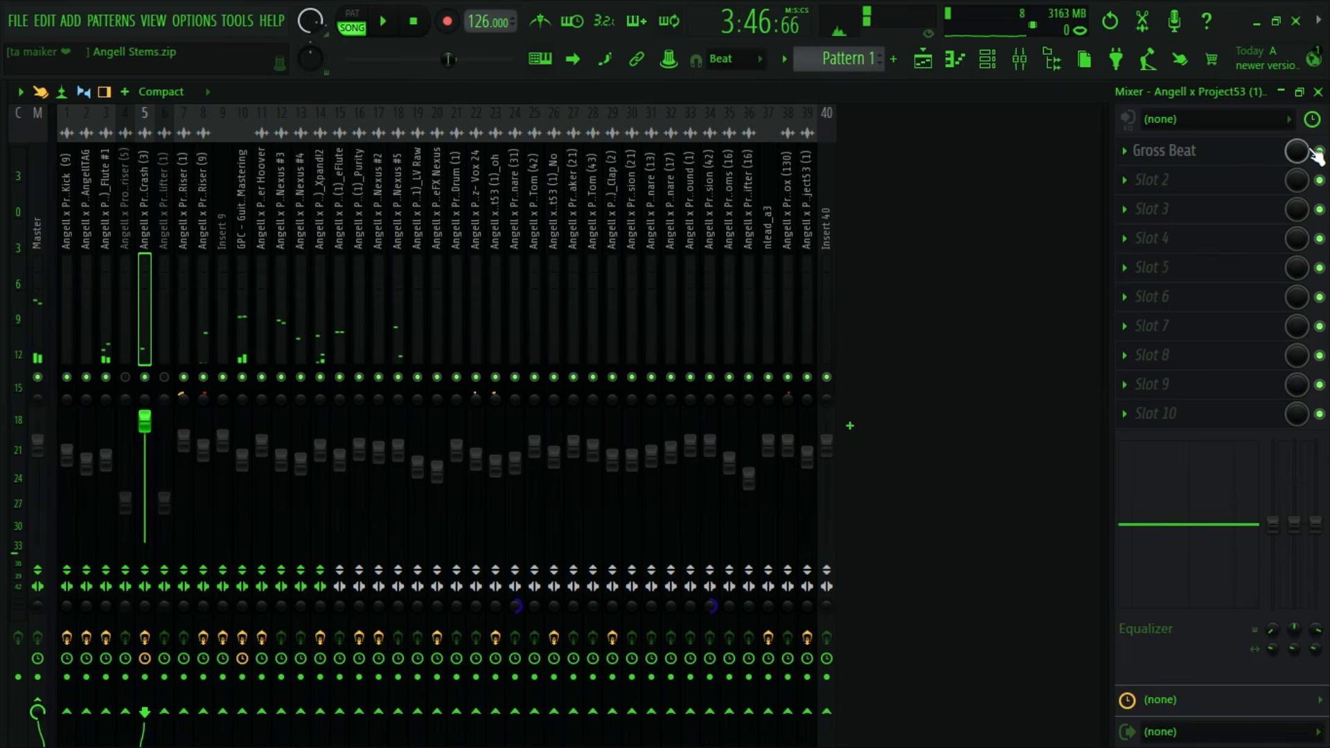
# - Select the Crash & riser (5) channel through its clip on Track 4 of the playlist
pyautogui.click(923, 61)
pyautogui.scroll(2, 941, 406)
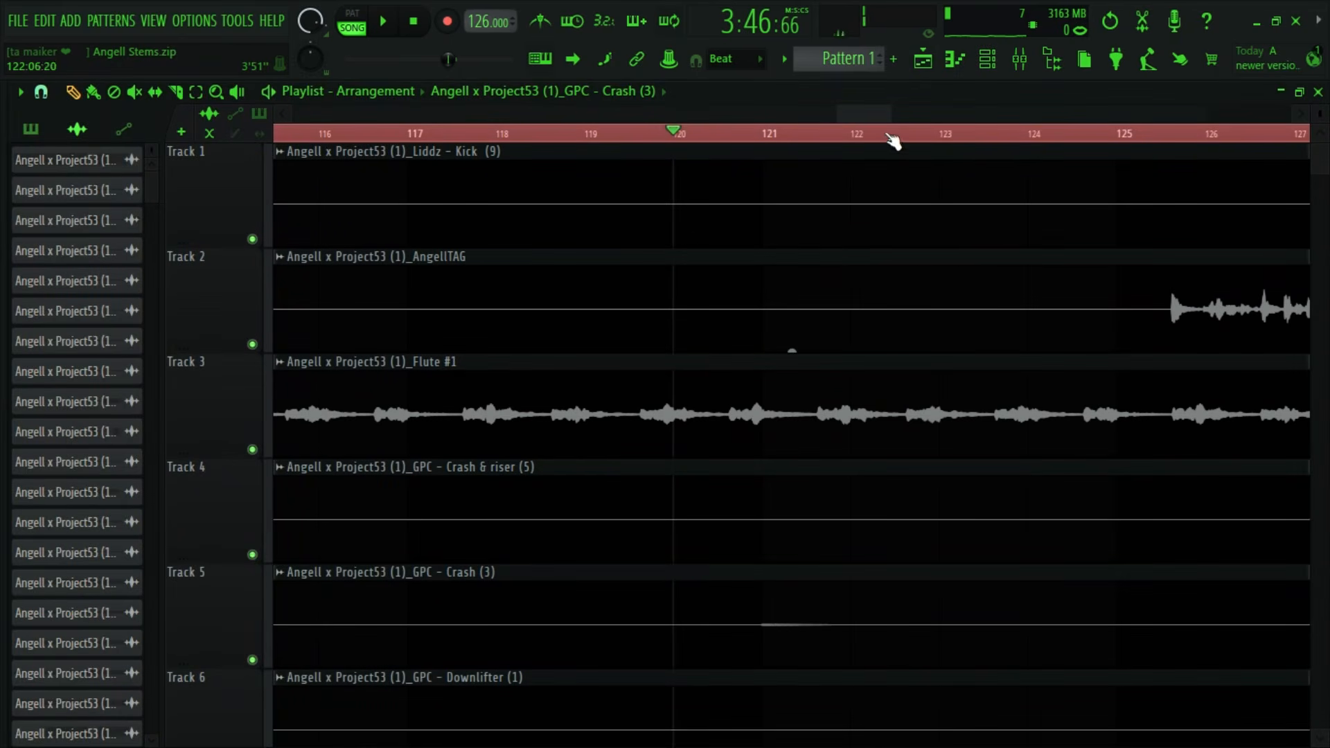
pyautogui.scroll(-3, 878, 261)
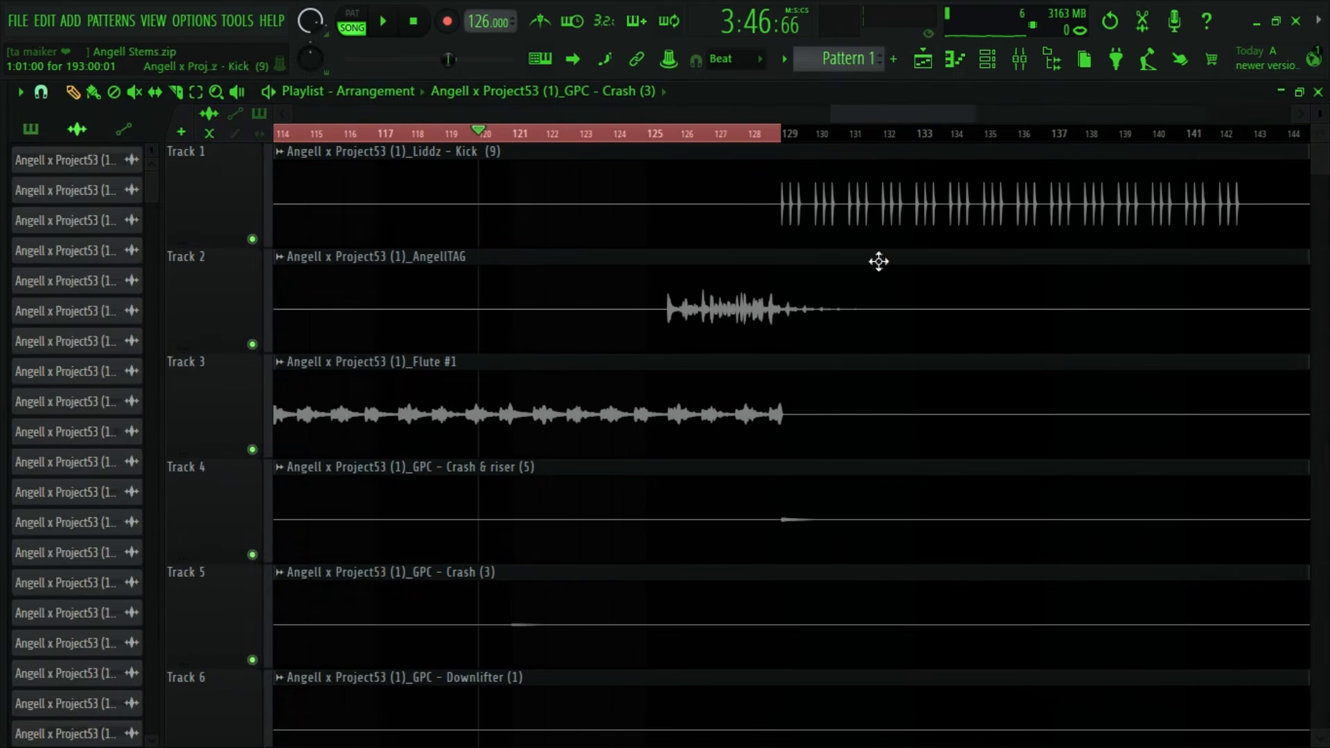
pyautogui.doubleClick(869, 519)
pyautogui.click(720, 361)
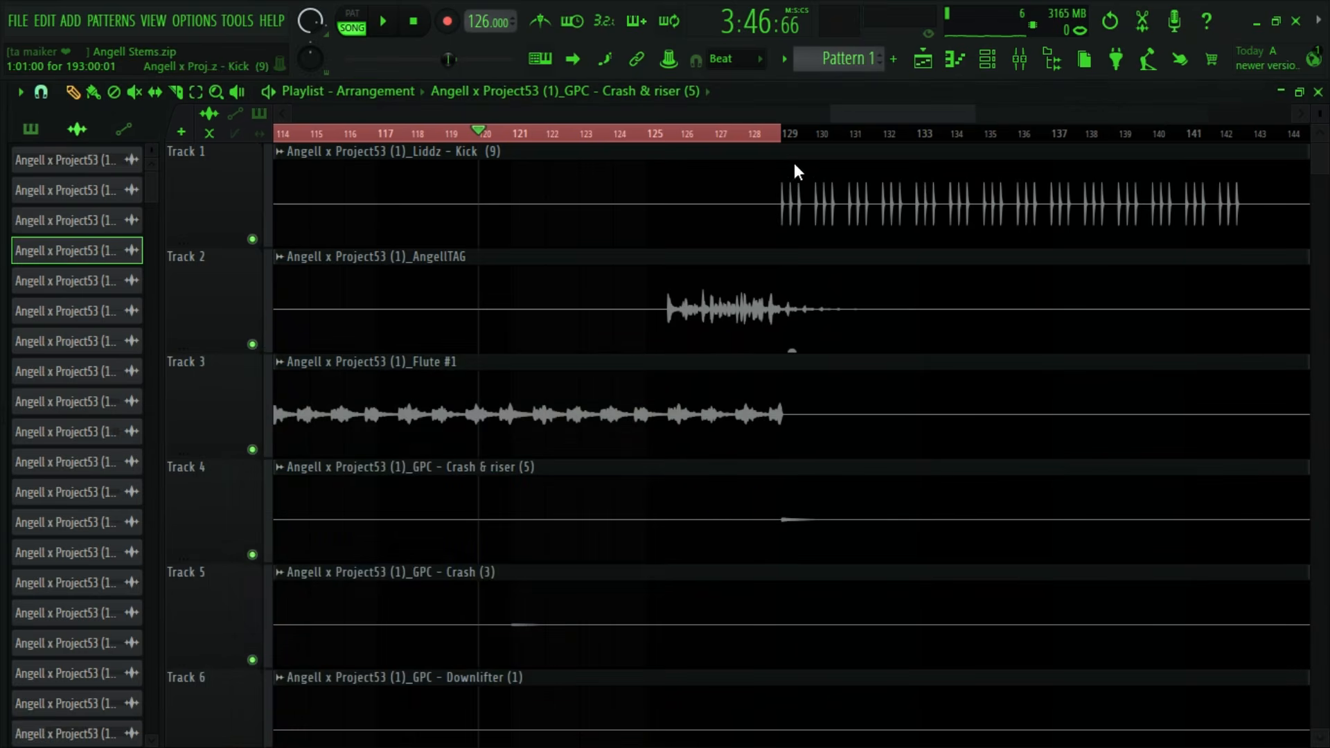
# - Set the playlist's time selection from bar 128 to bar 130, around the Crash & riser (5) hit
pyautogui.click(768, 137)
pyautogui.scroll(-3, 776, 137)
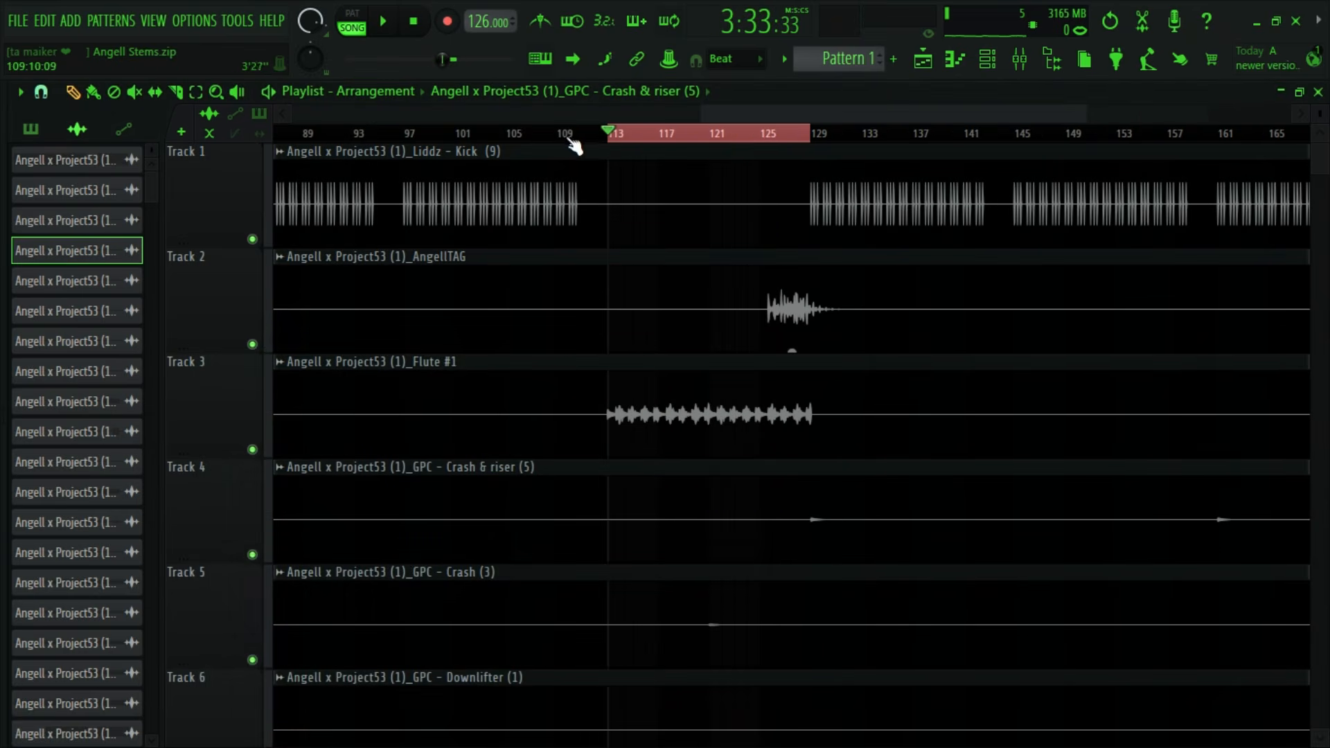
pyautogui.hscroll(5, 568, 116)
pyautogui.hscroll(-4, 485, 117)
pyautogui.scroll(3, 436, 134)
pyautogui.moveTo(388, 133); pyautogui.dragTo(772, 134)
pyautogui.scroll(3, 794, 114)
pyautogui.moveTo(675, 135); pyautogui.dragTo(750, 142)
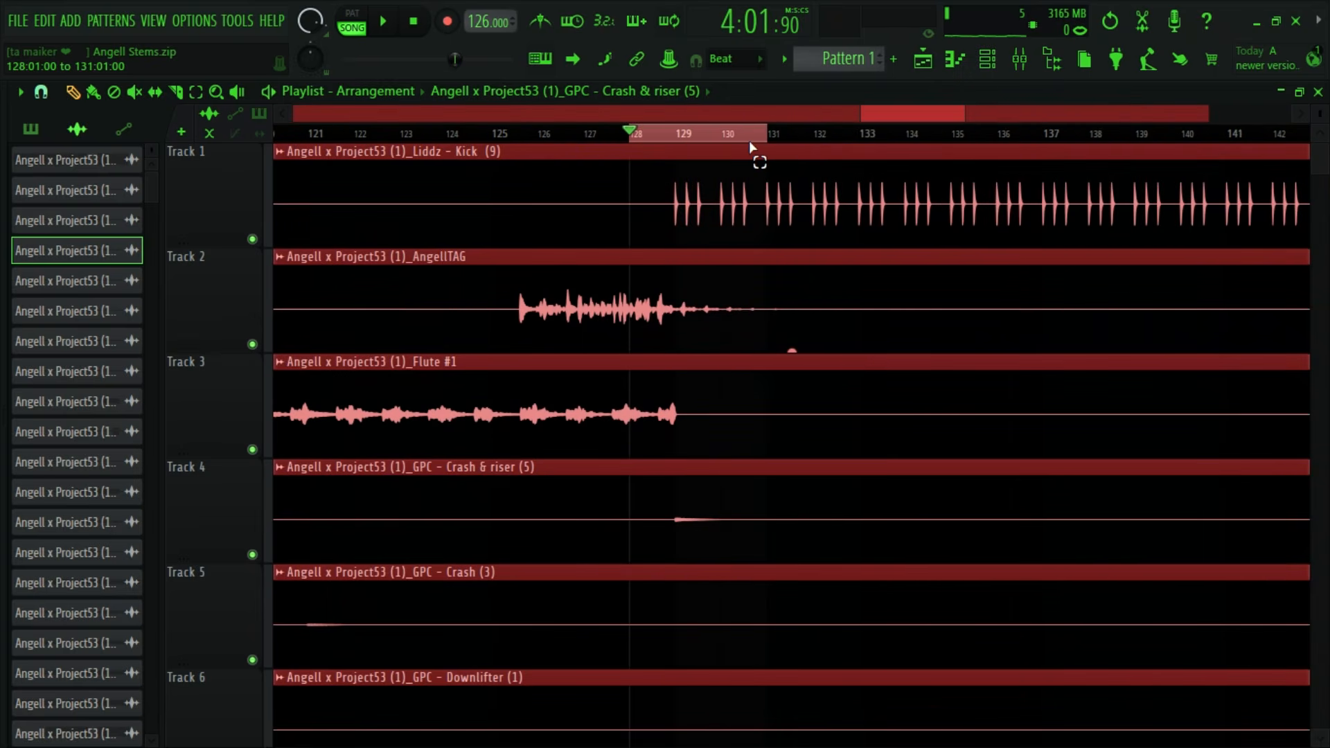
pyautogui.scroll(2, 768, 124)
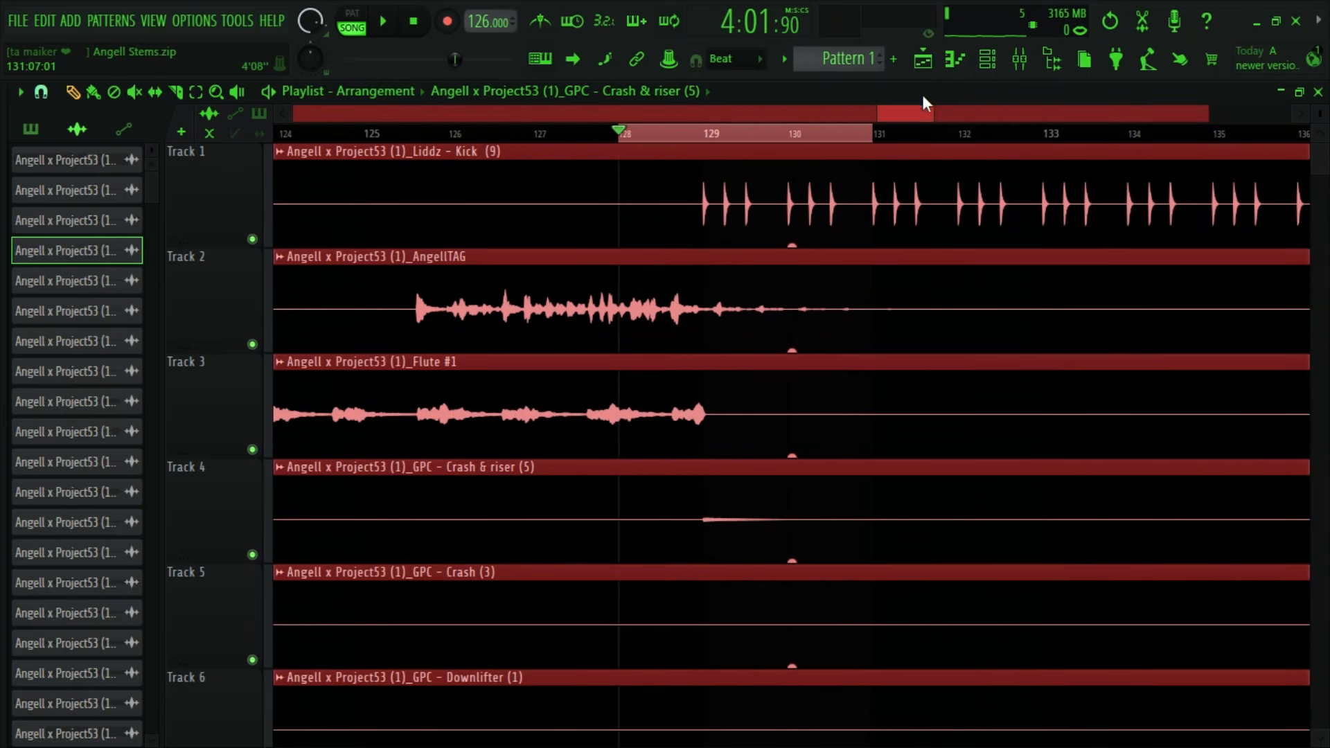
pyautogui.scroll(2, 899, 117)
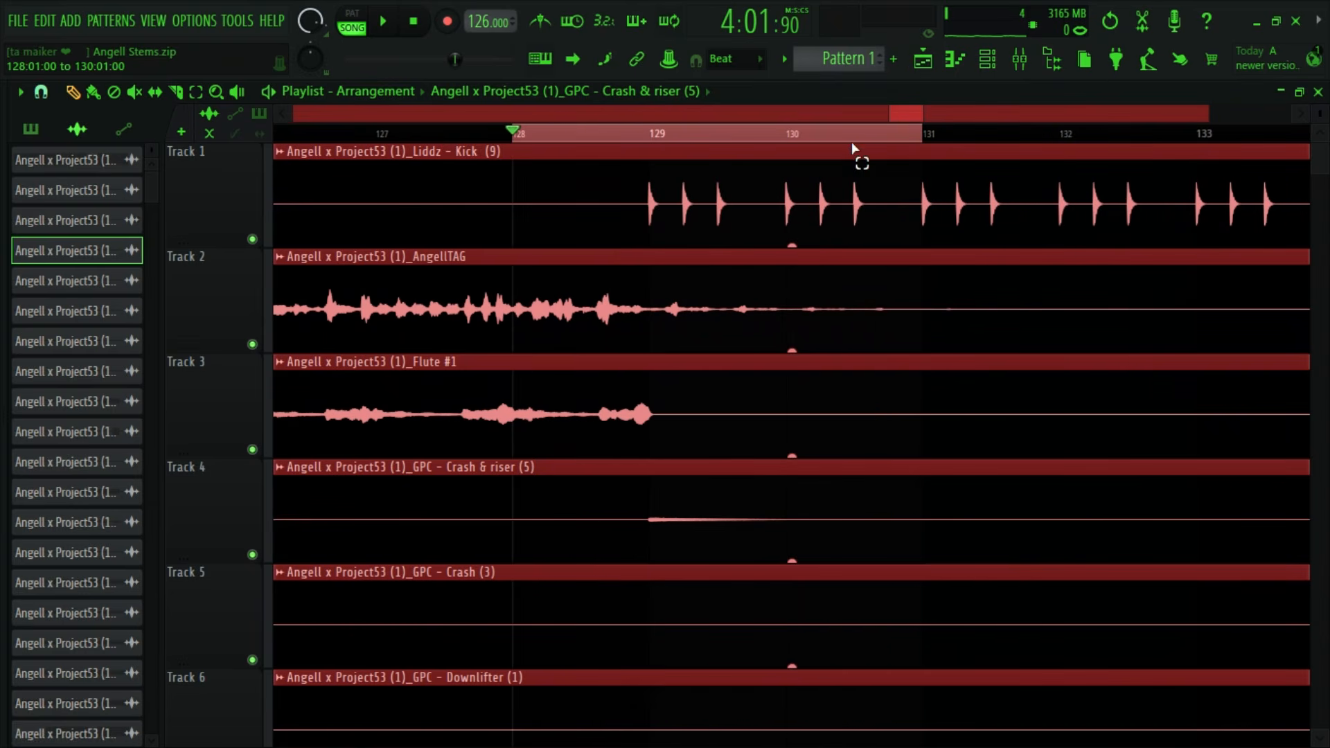
pyautogui.moveTo(851, 144); pyautogui.dragTo(844, 145)
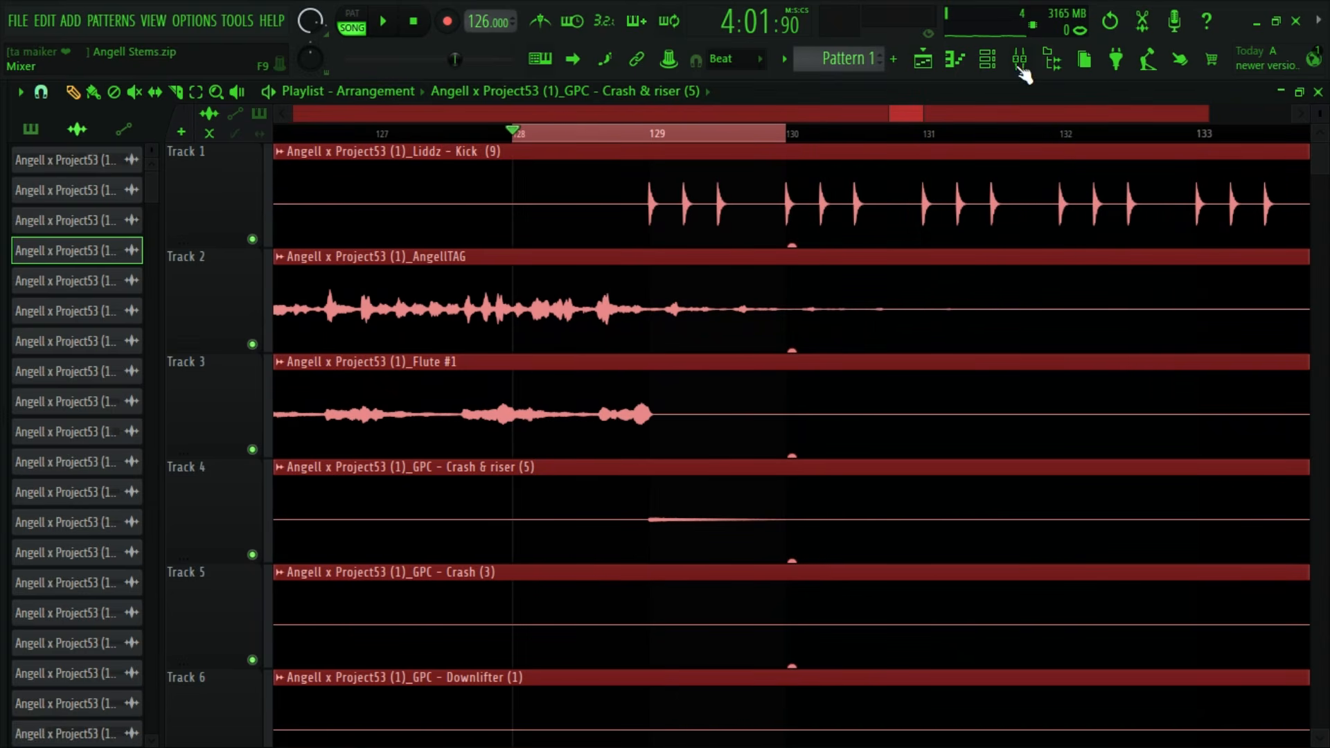
# - Play the selection in the mixer, unmute the Crash & riser (5) insert and raise its volume to 100%
pyautogui.click(1019, 61)
pyautogui.press('space')
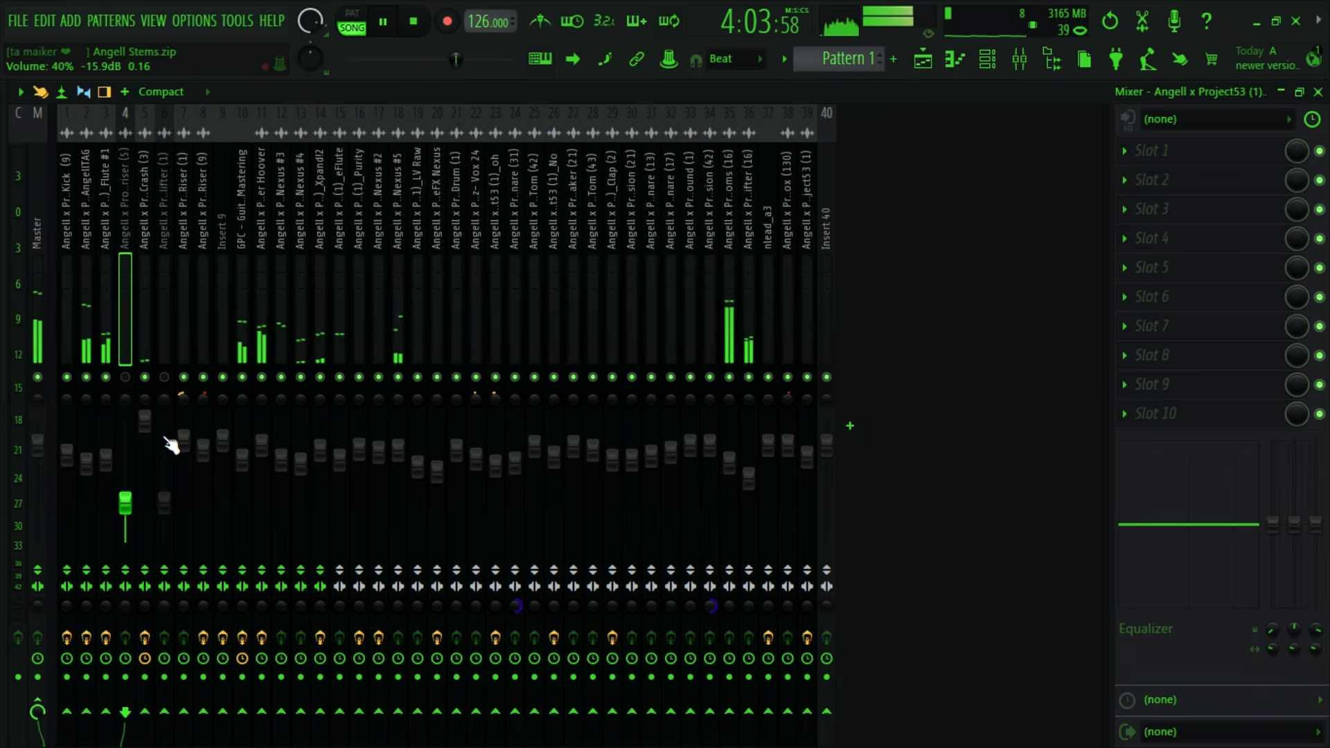
pyautogui.moveTo(125, 502); pyautogui.dragTo(137, 447)
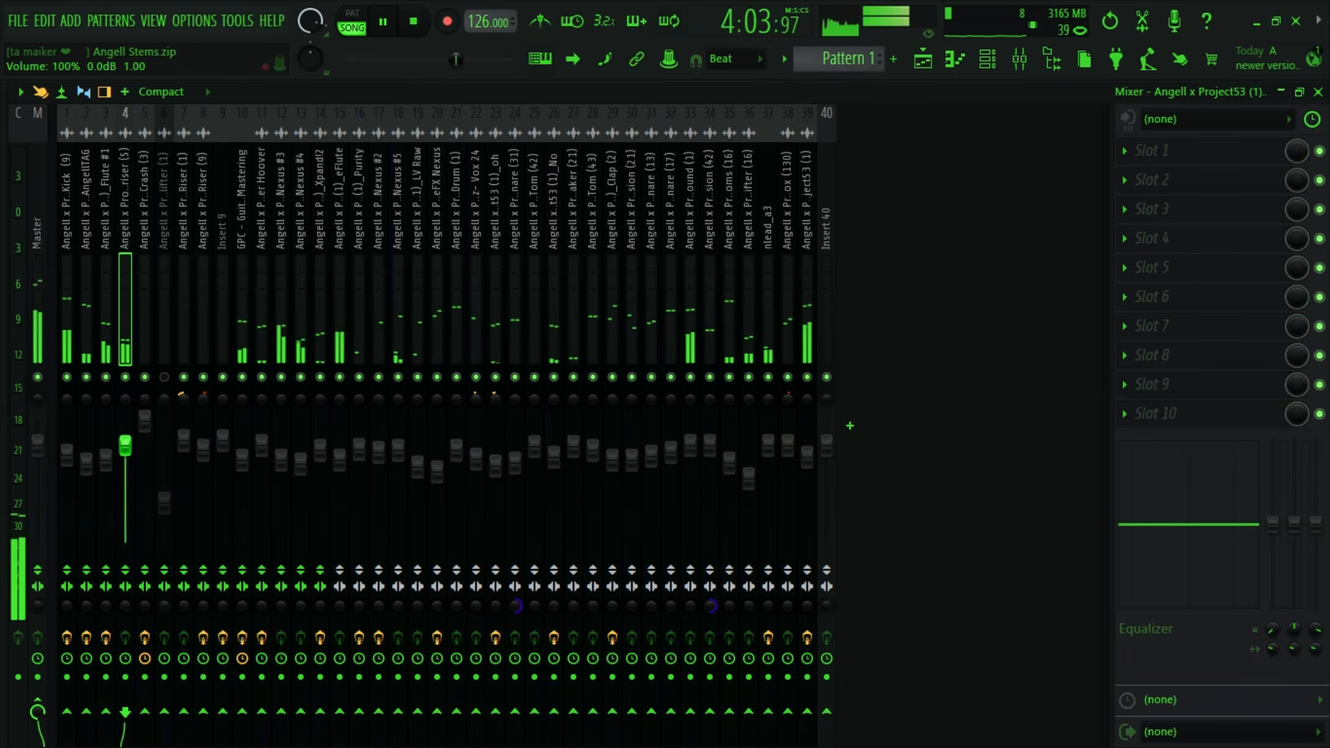
pyautogui.press('space')
# - Copy the Gross Beat effect with its 1/4 Bt Gate setting from the Crash (3) insert to the Crash & riser (5) insert
pyautogui.click(153, 332)
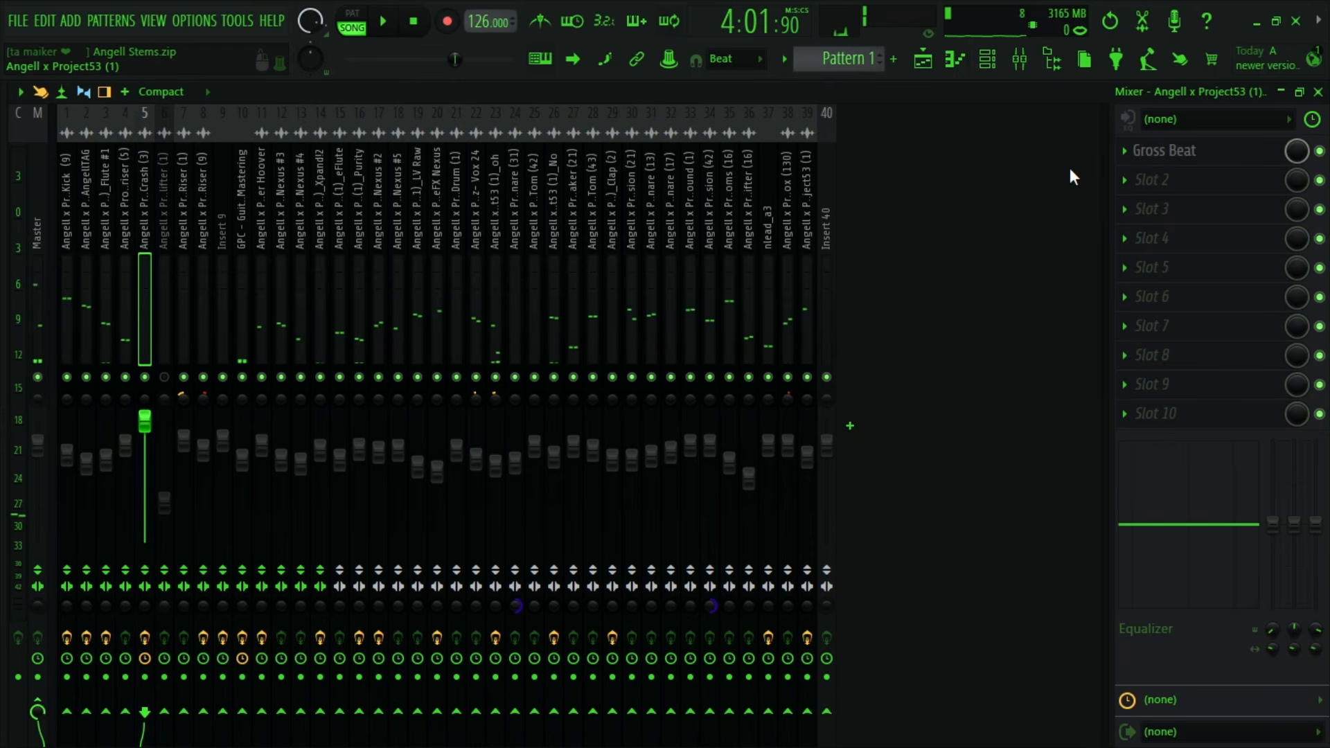
pyautogui.click(1130, 151)
pyautogui.moveTo(1140, 314); pyautogui.dragTo(119, 306)
# - Audition the selection with the Gross Beat window closed and set the Crash & riser (5) insert's volume to 95%
pyautogui.press('space')
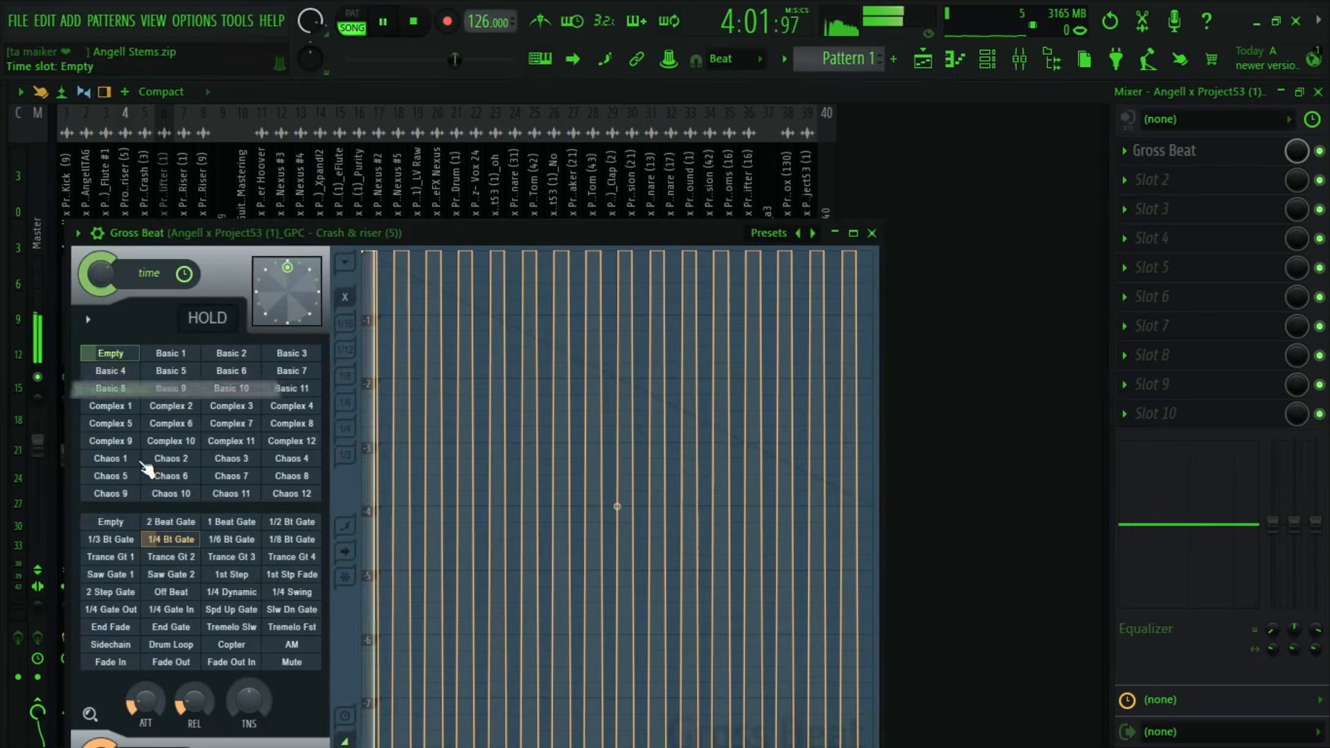
pyautogui.click(873, 233)
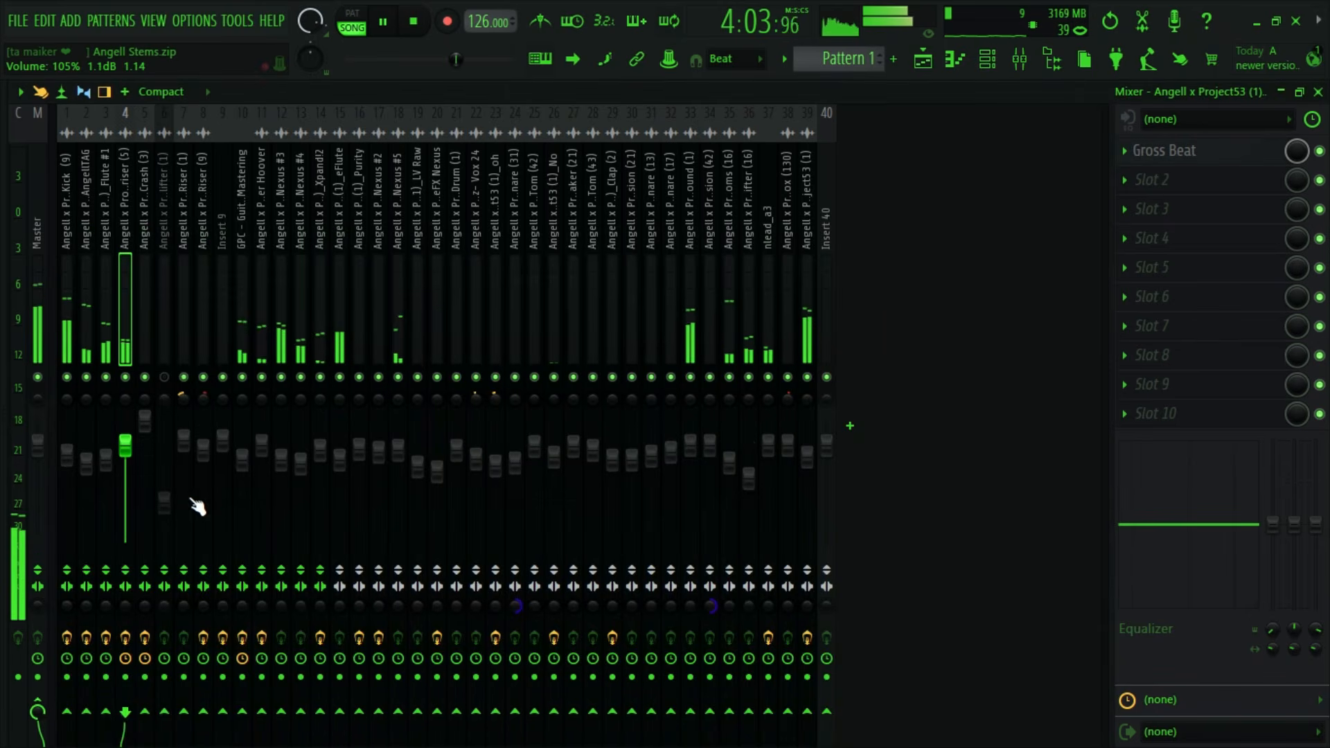
pyautogui.moveTo(124, 446); pyautogui.dragTo(125, 450)
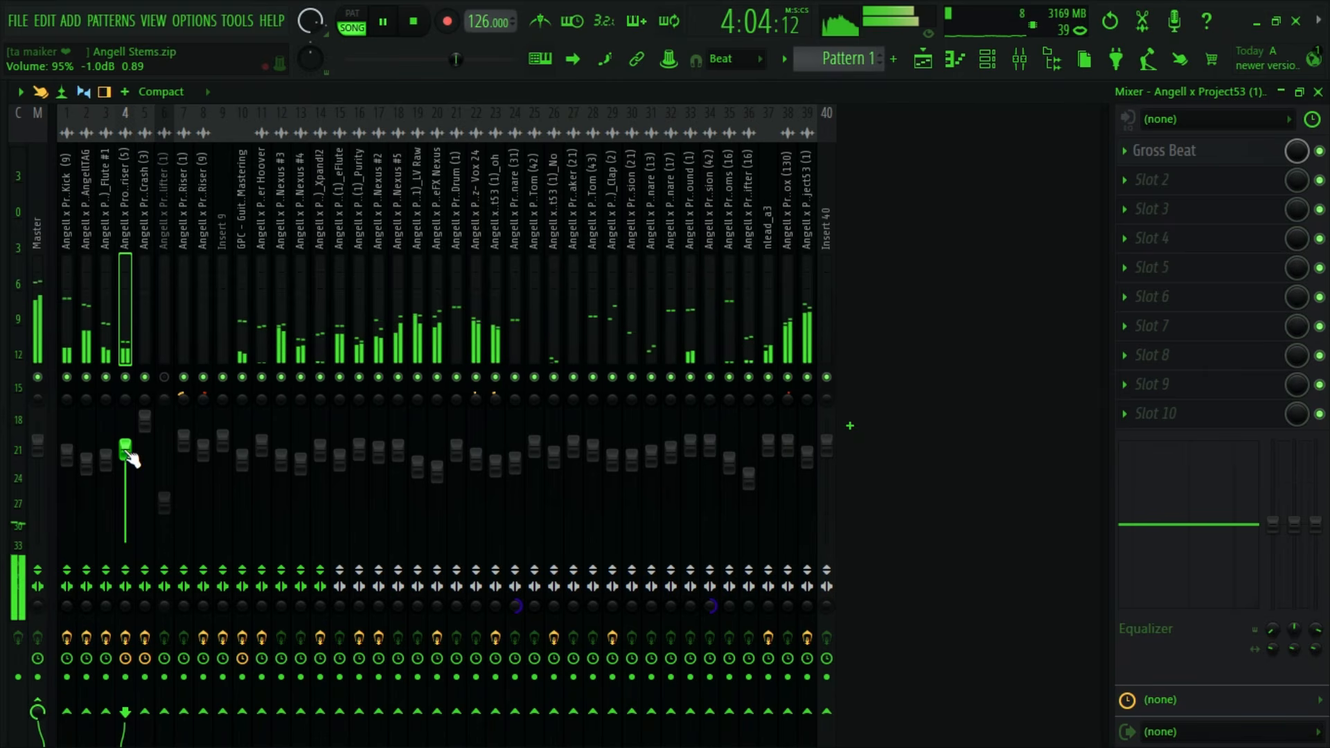
pyautogui.press('space')
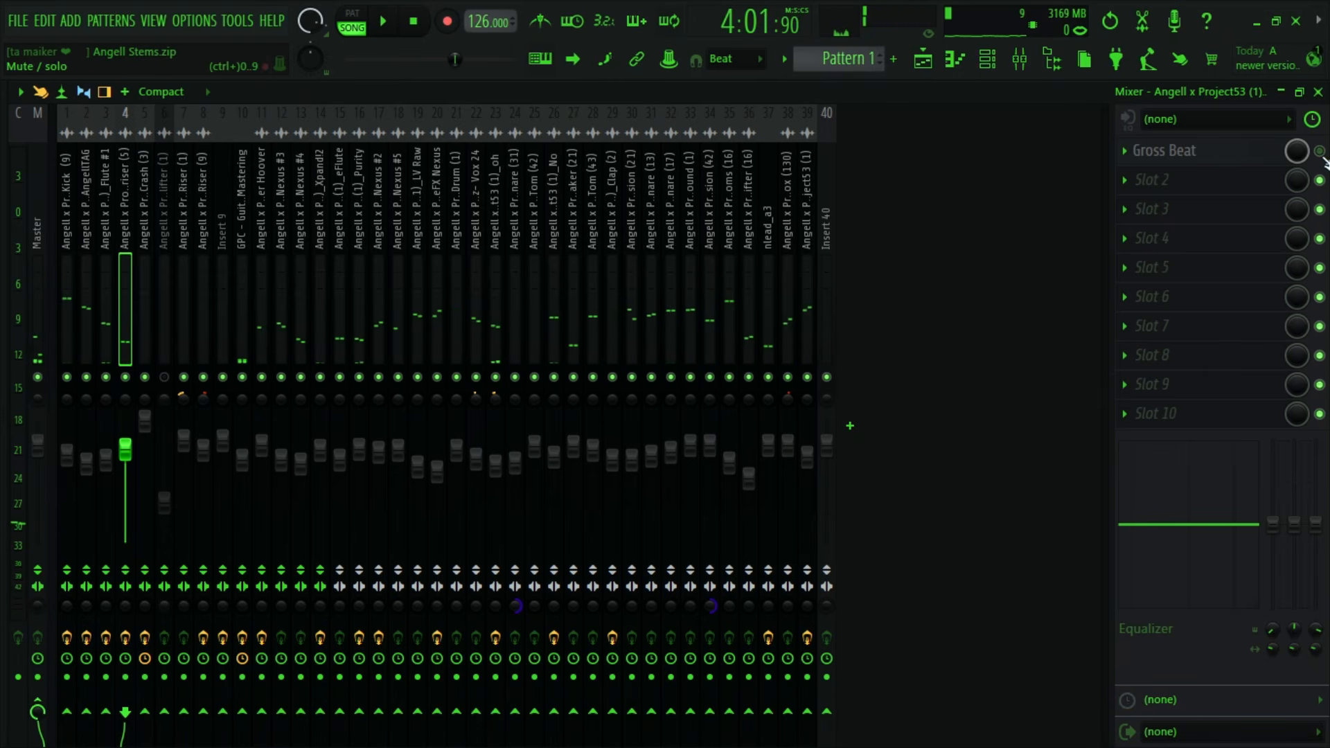
# - Audition the Crash & riser (5) insert with Gross Beat bypassed and remove the effect from its first slot
pyautogui.press('space')
pyautogui.click(1143, 152)
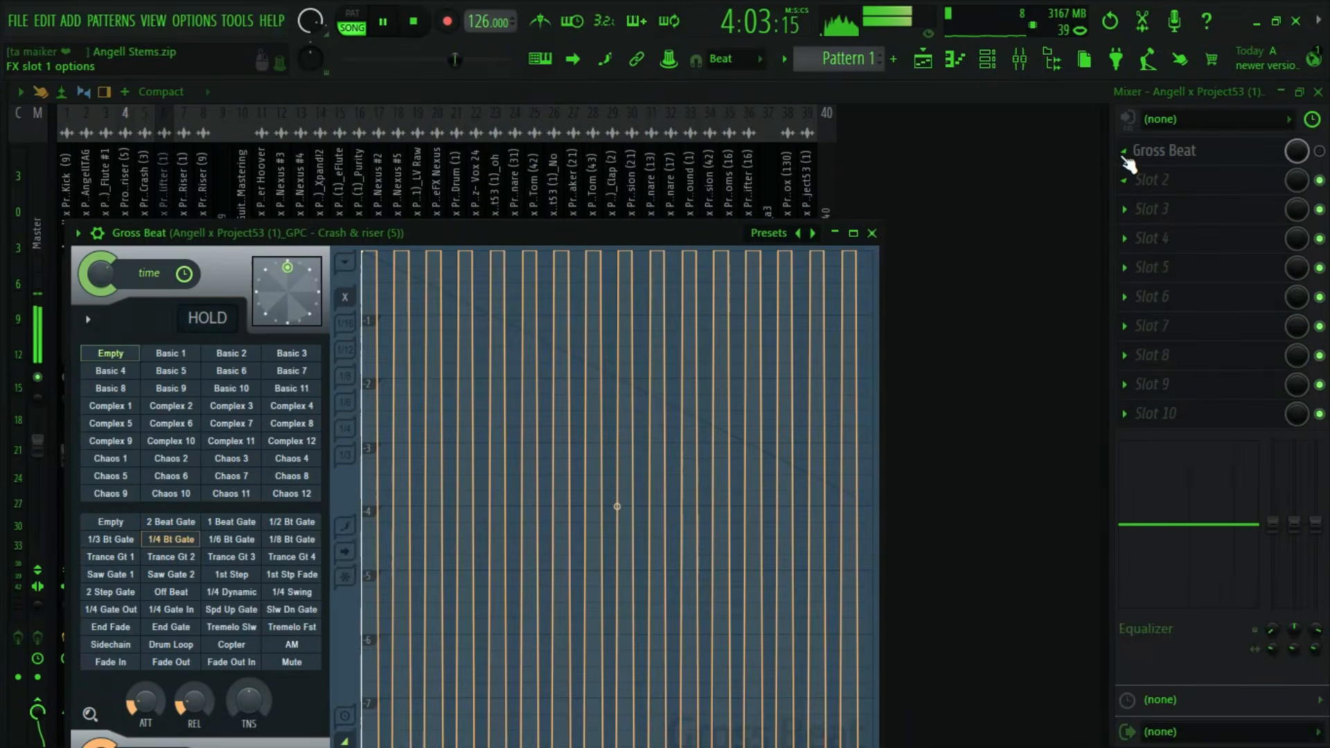
pyautogui.click(1124, 157)
pyautogui.click(1133, 195)
pyautogui.click(724, 450)
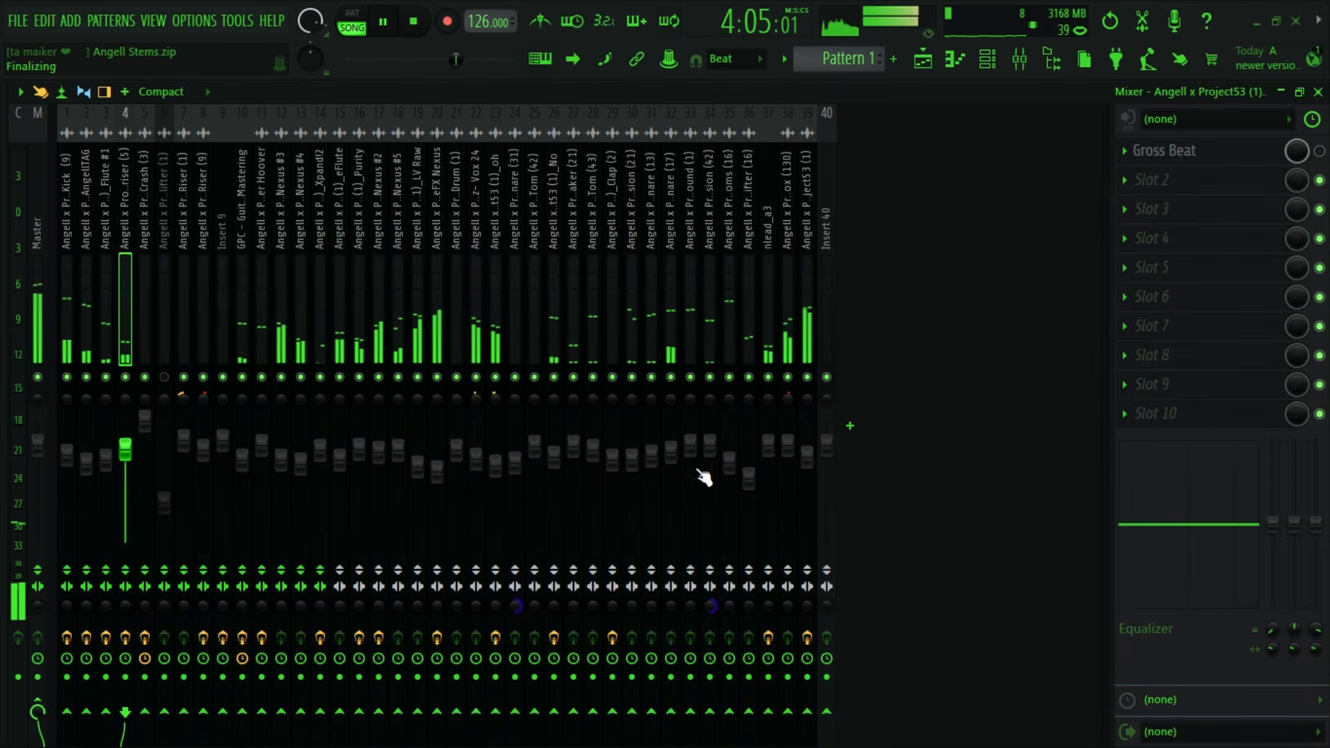
pyautogui.press('space')
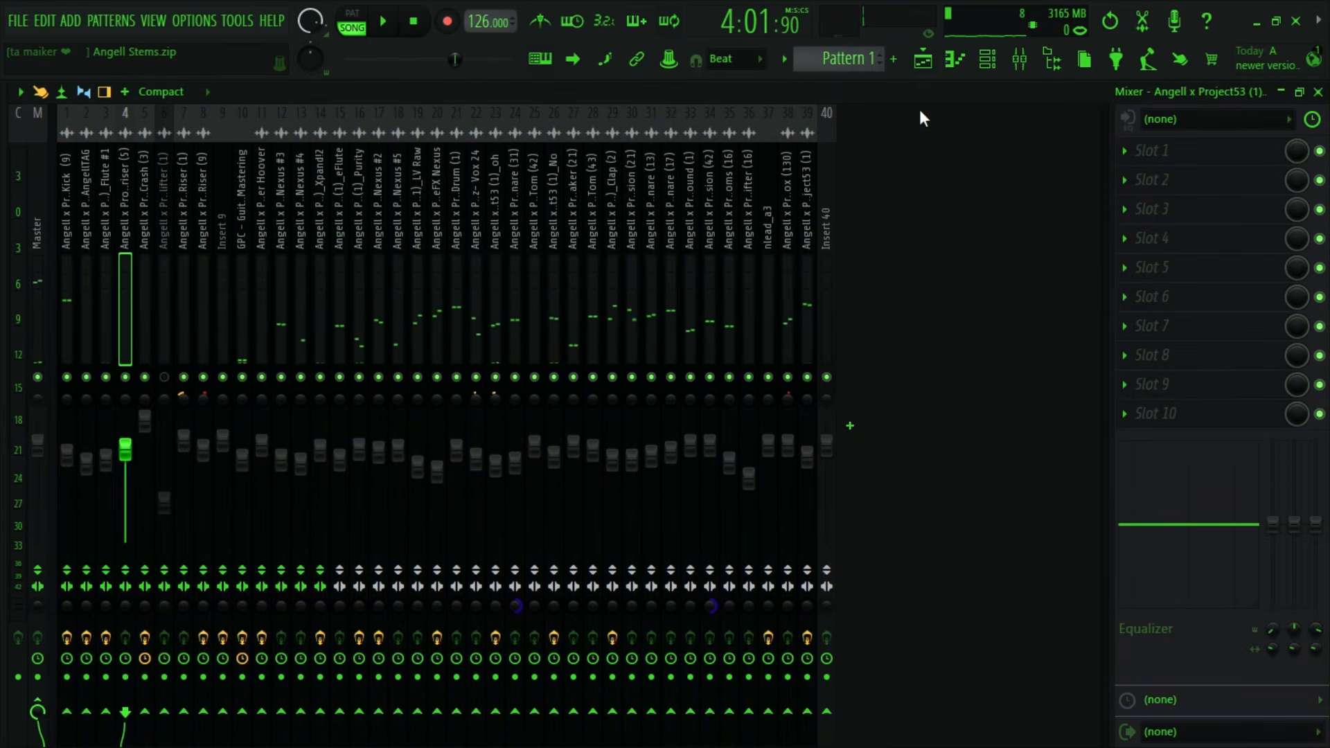
# - Look over the other playlist tracks and select the Downlifter (1) insert in the mixer
pyautogui.click(923, 61)
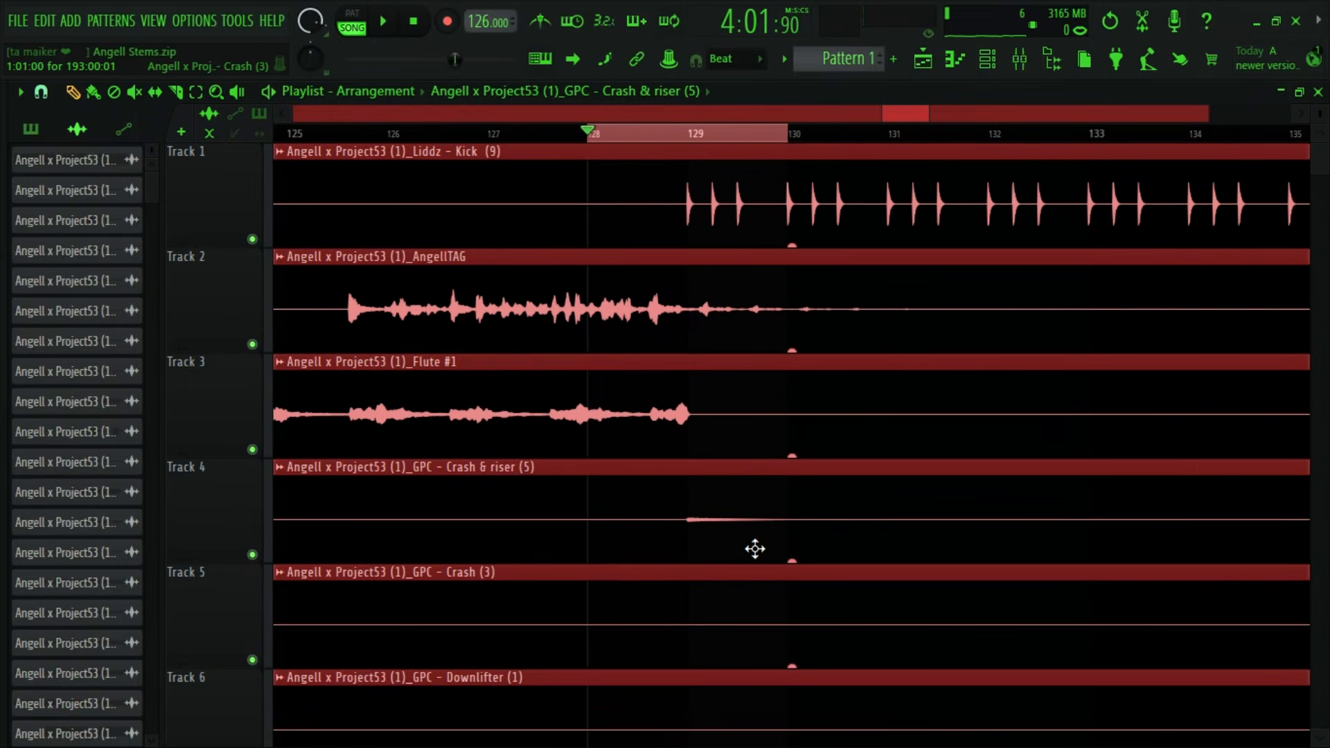
pyautogui.scroll(-8, 980, 170)
pyautogui.scroll(-15, 980, 496)
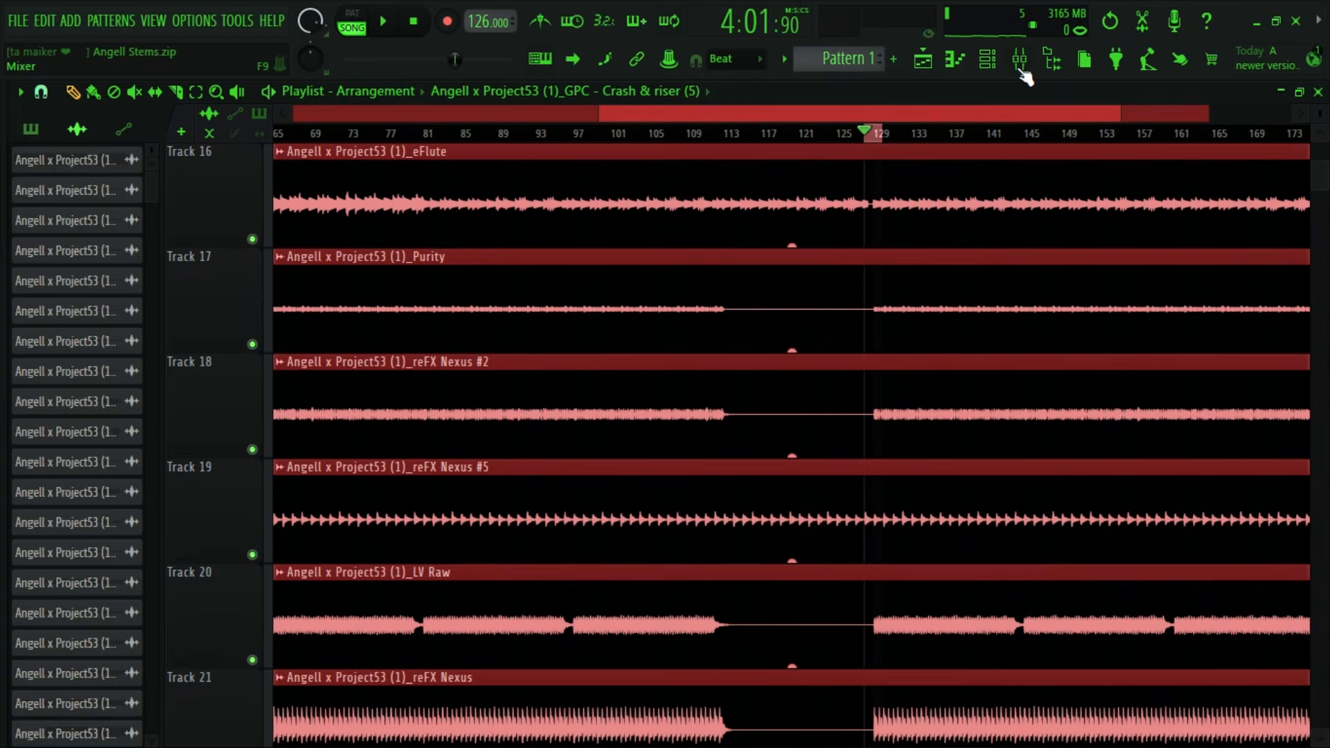
pyautogui.click(1020, 62)
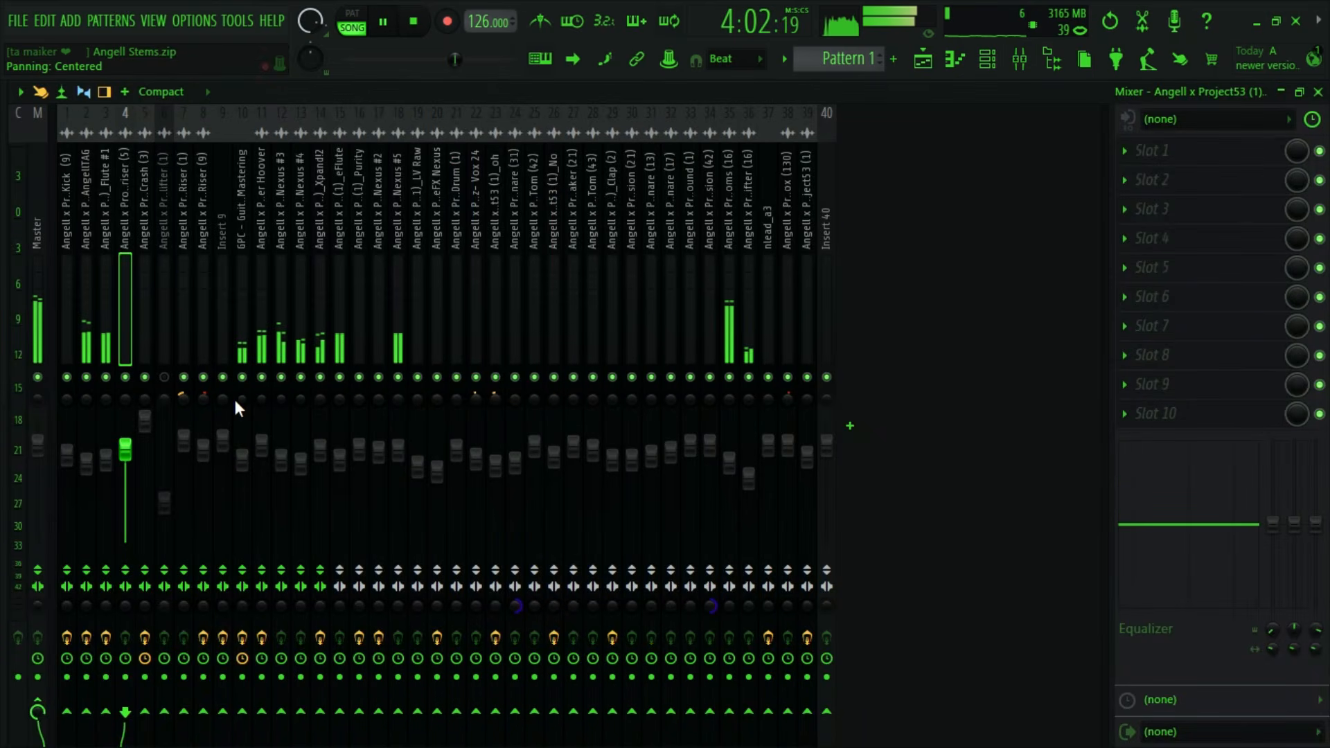
pyautogui.press('space')
pyautogui.click(178, 263)
pyautogui.click(170, 243)
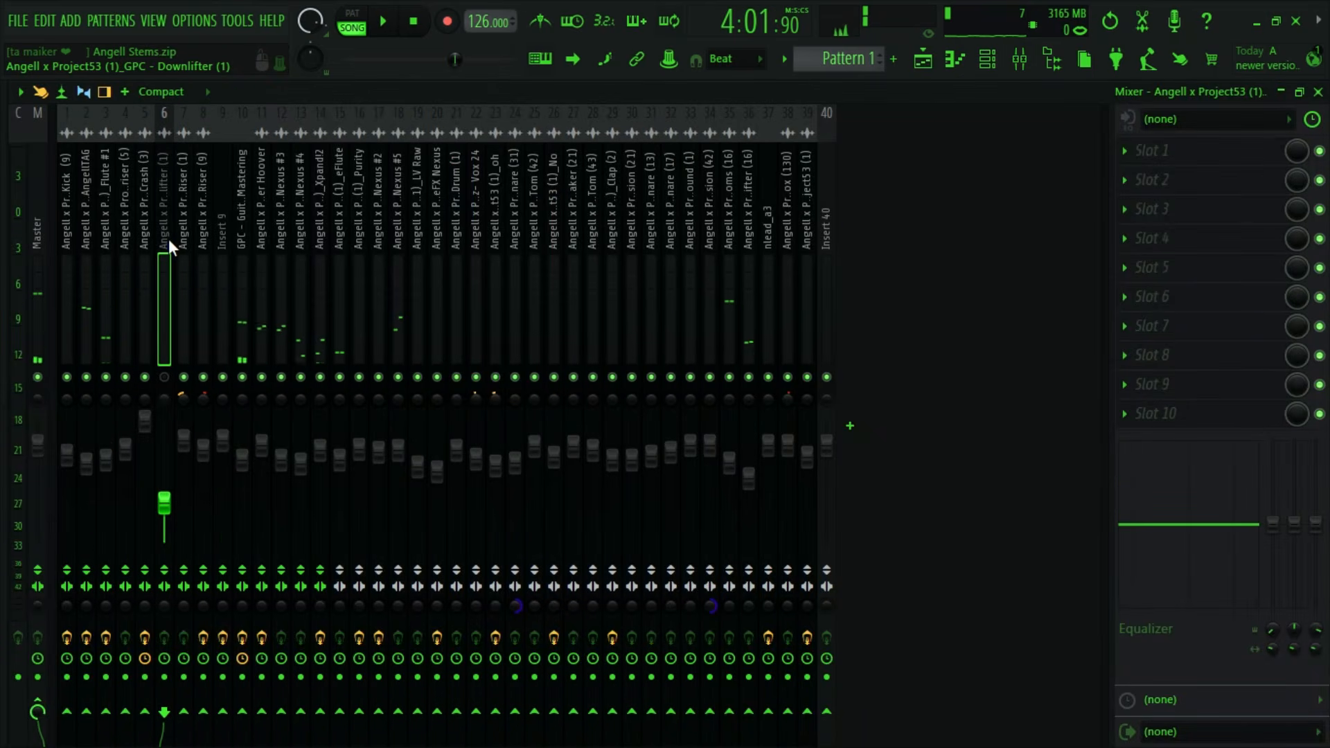
# - Find the Downlifter (1) clip on Track 6 at the start of the playlist and open its audio clip settings
pyautogui.click(923, 59)
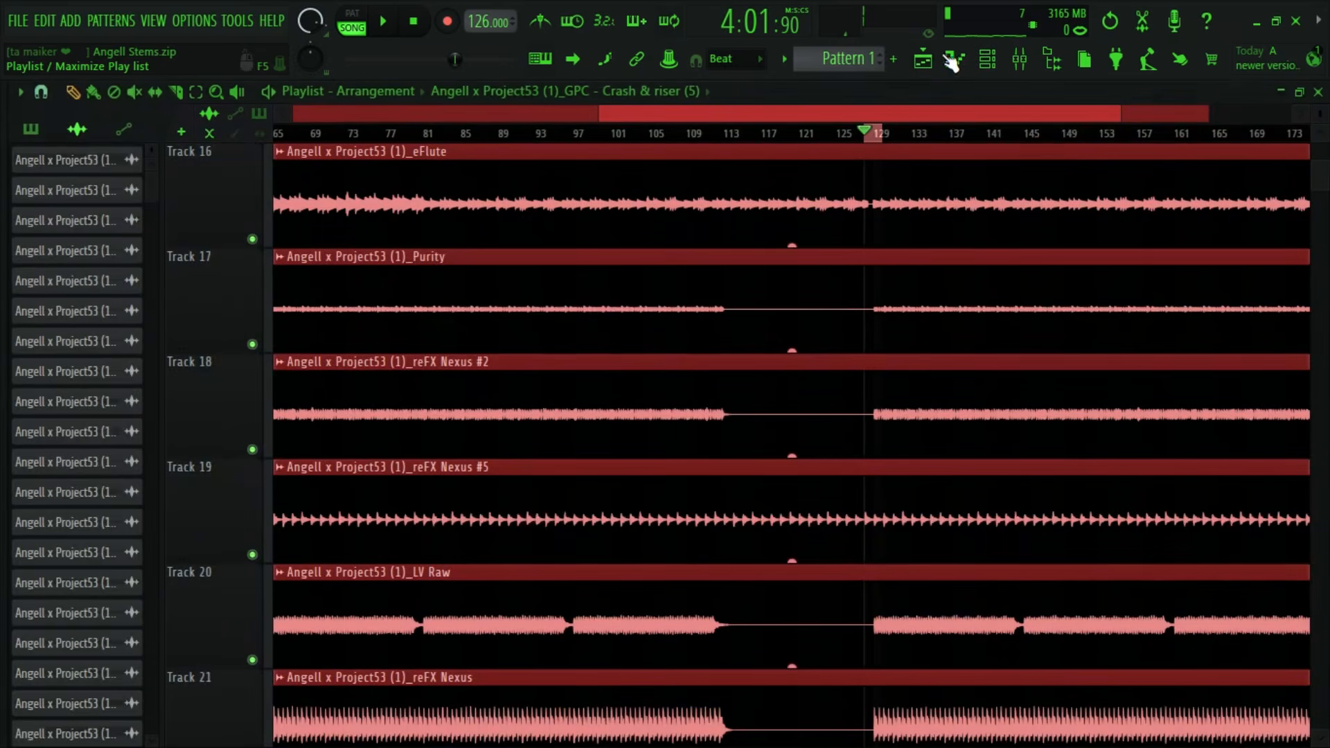
pyautogui.click(988, 59)
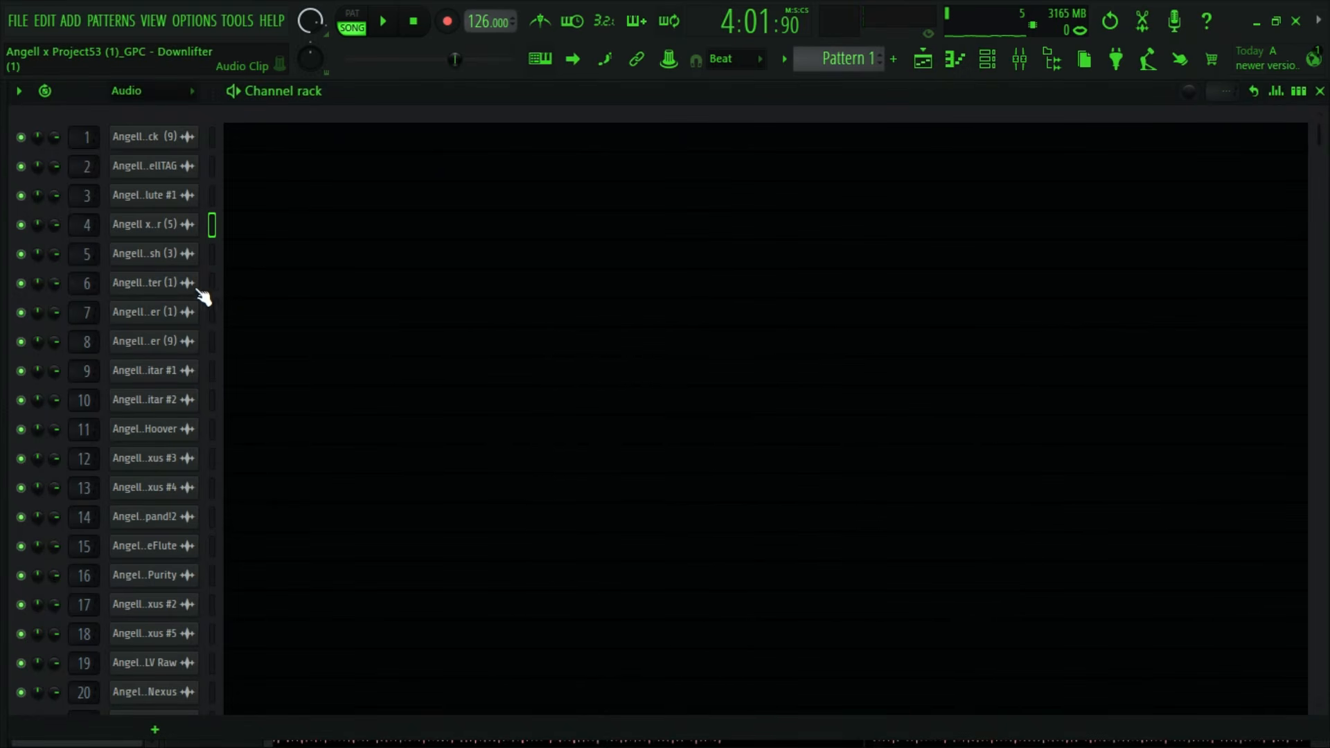
pyautogui.click(166, 283)
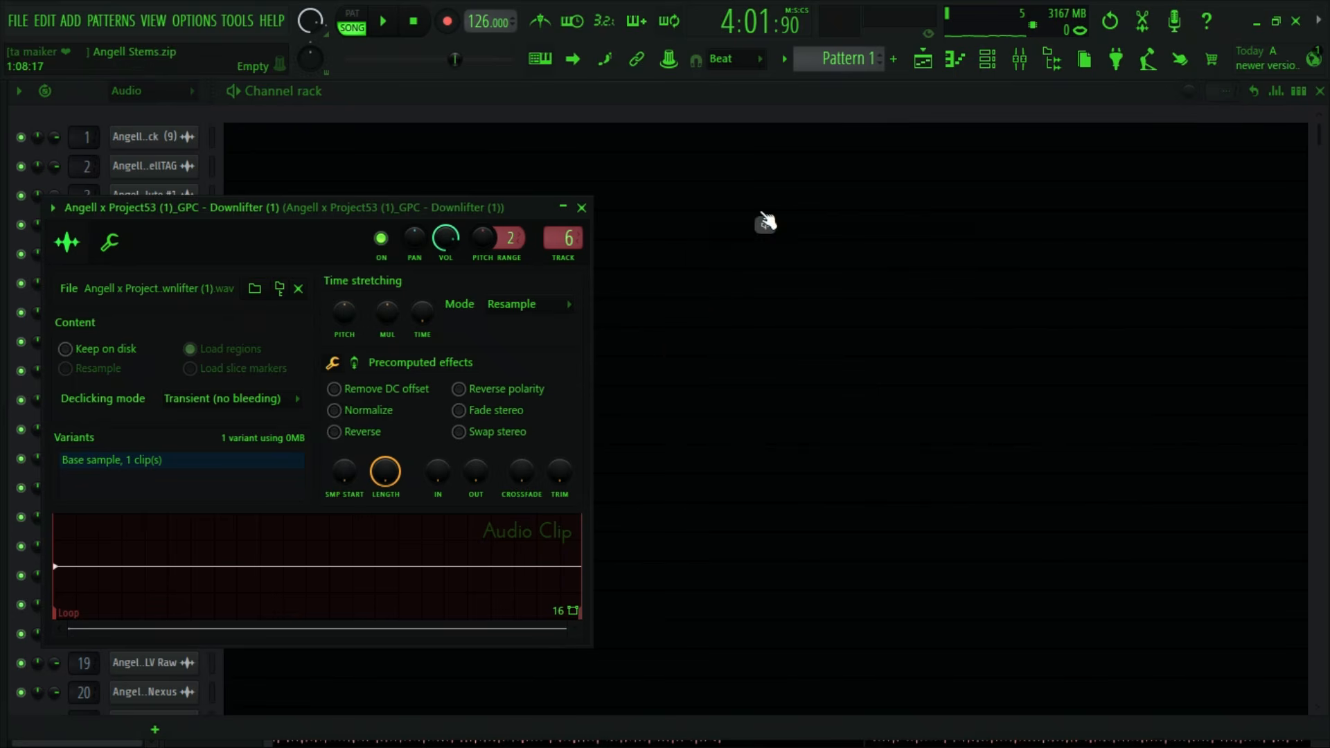
pyautogui.click(925, 61)
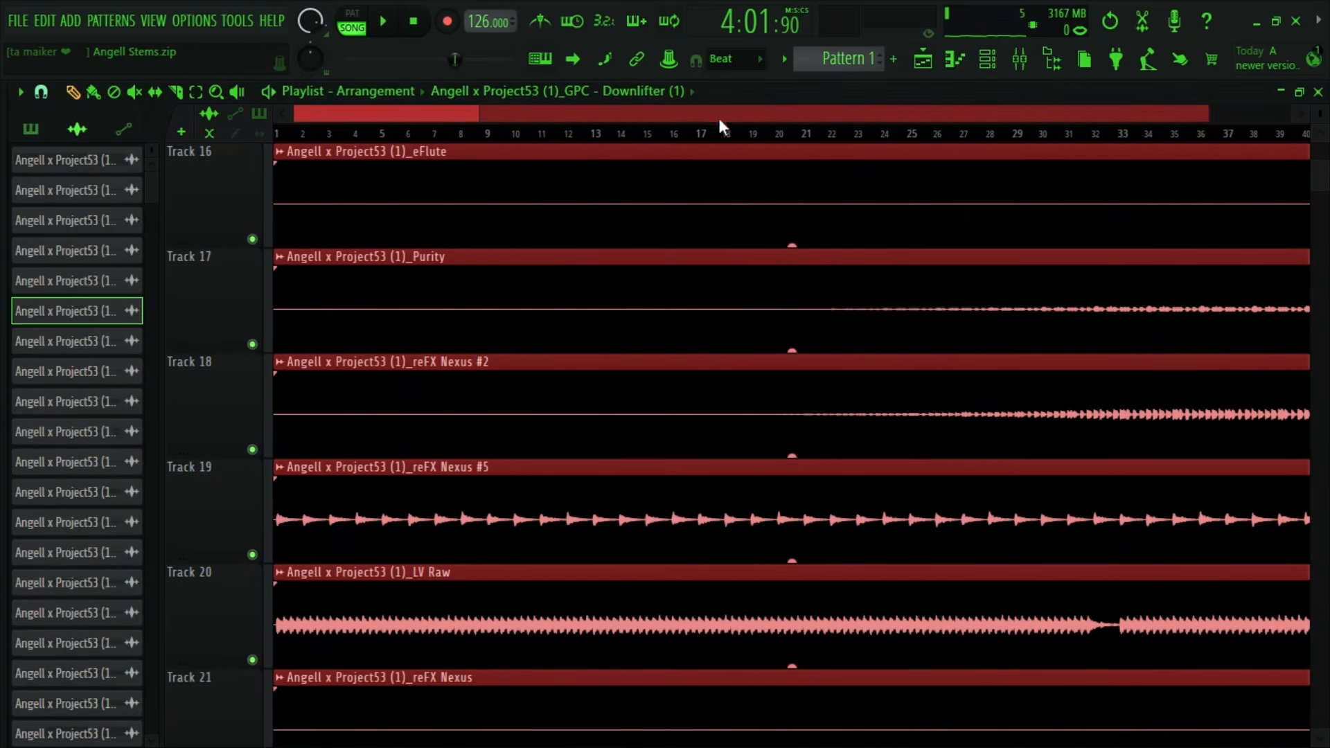
pyautogui.scroll(3, 572, 453)
pyautogui.scroll(8, 573, 453)
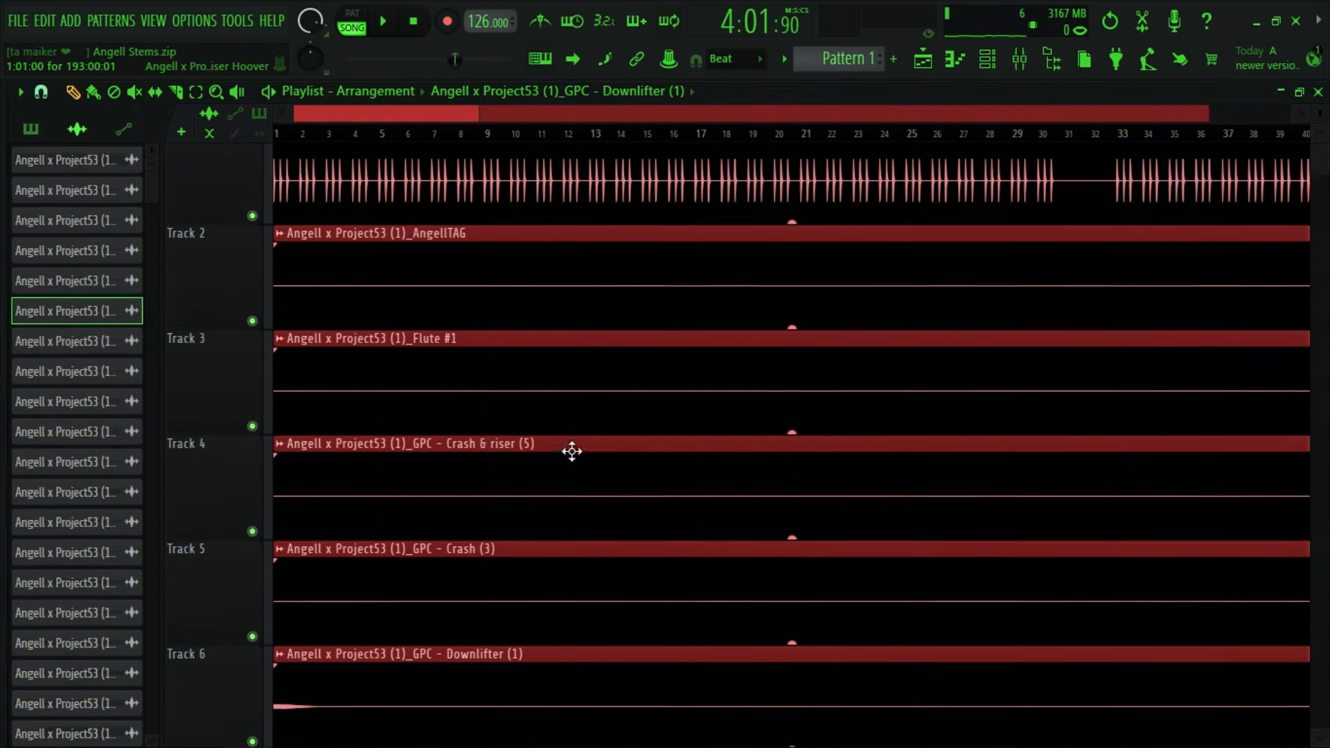
pyautogui.doubleClick(411, 526)
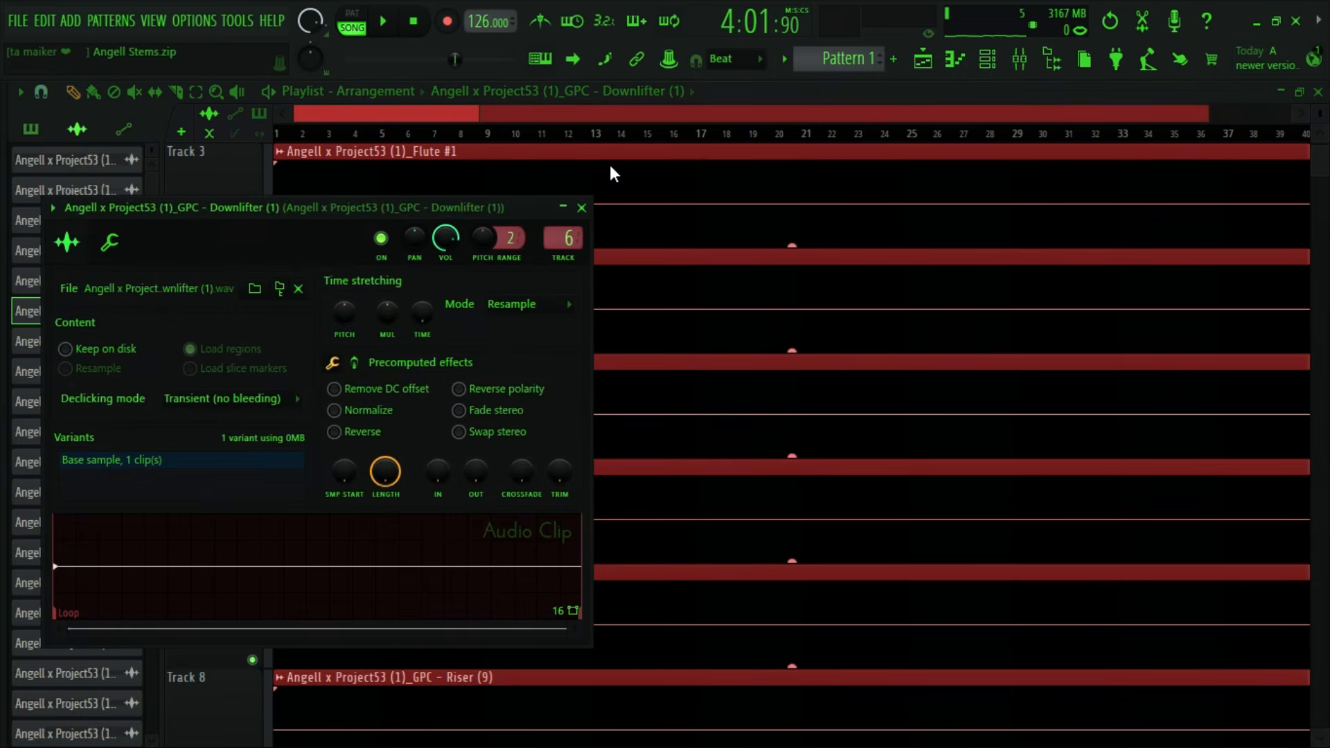
# - Close the clip settings and raise the Downlifter (1) insert's volume while auditioning the song from the start
pyautogui.click(581, 207)
pyautogui.click(280, 133)
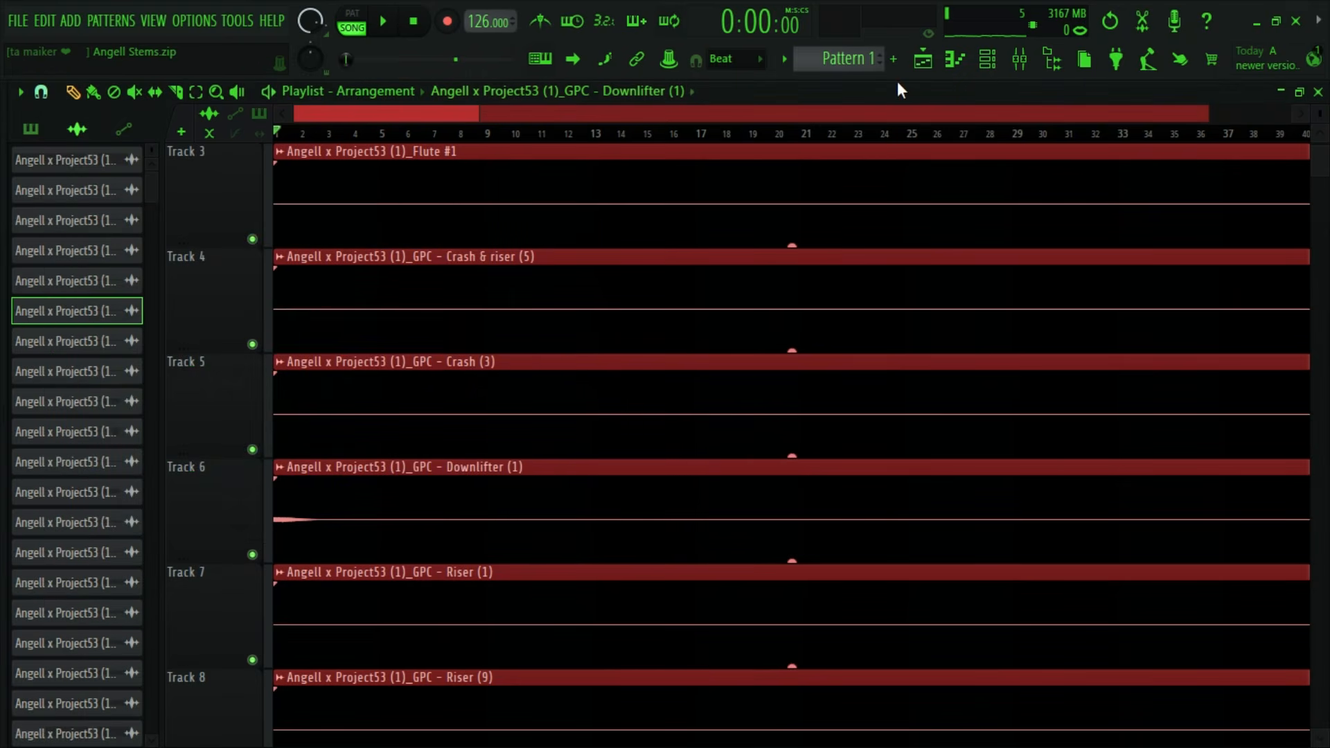
pyautogui.click(1018, 62)
pyautogui.click(165, 378)
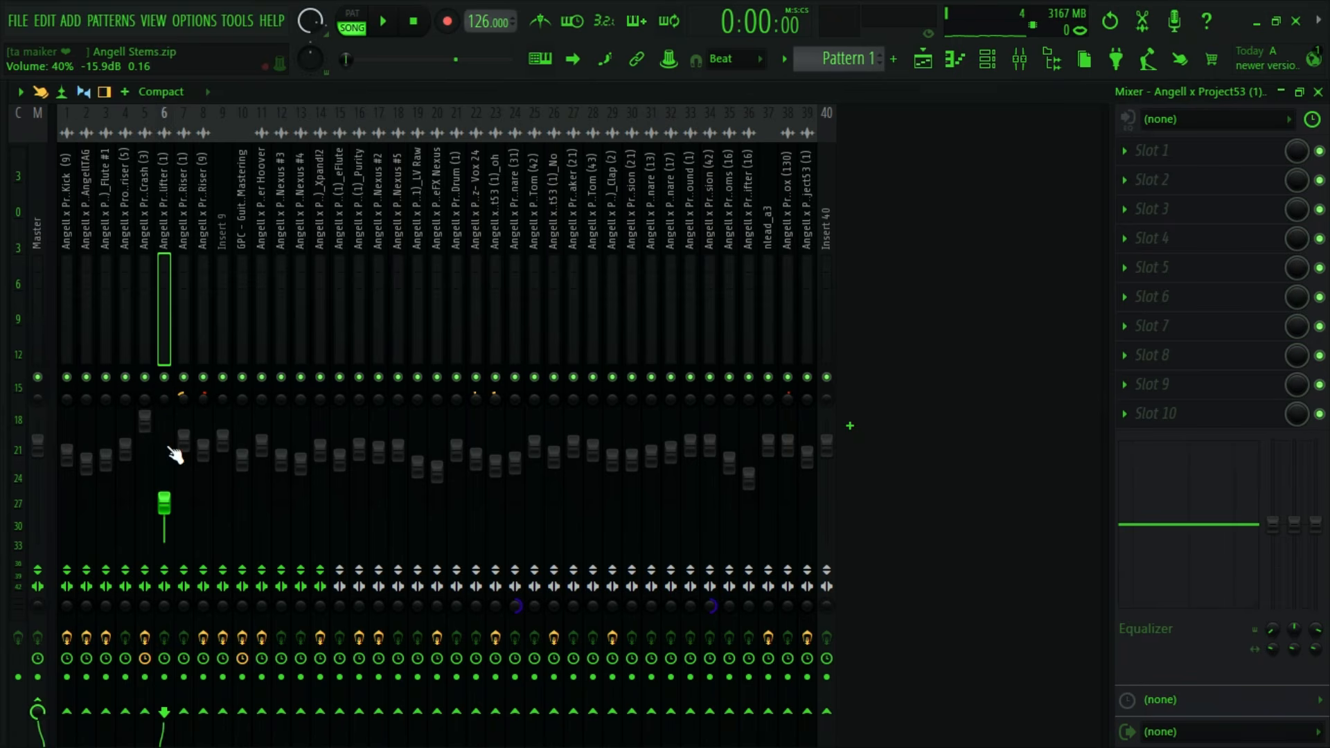
pyautogui.press('space')
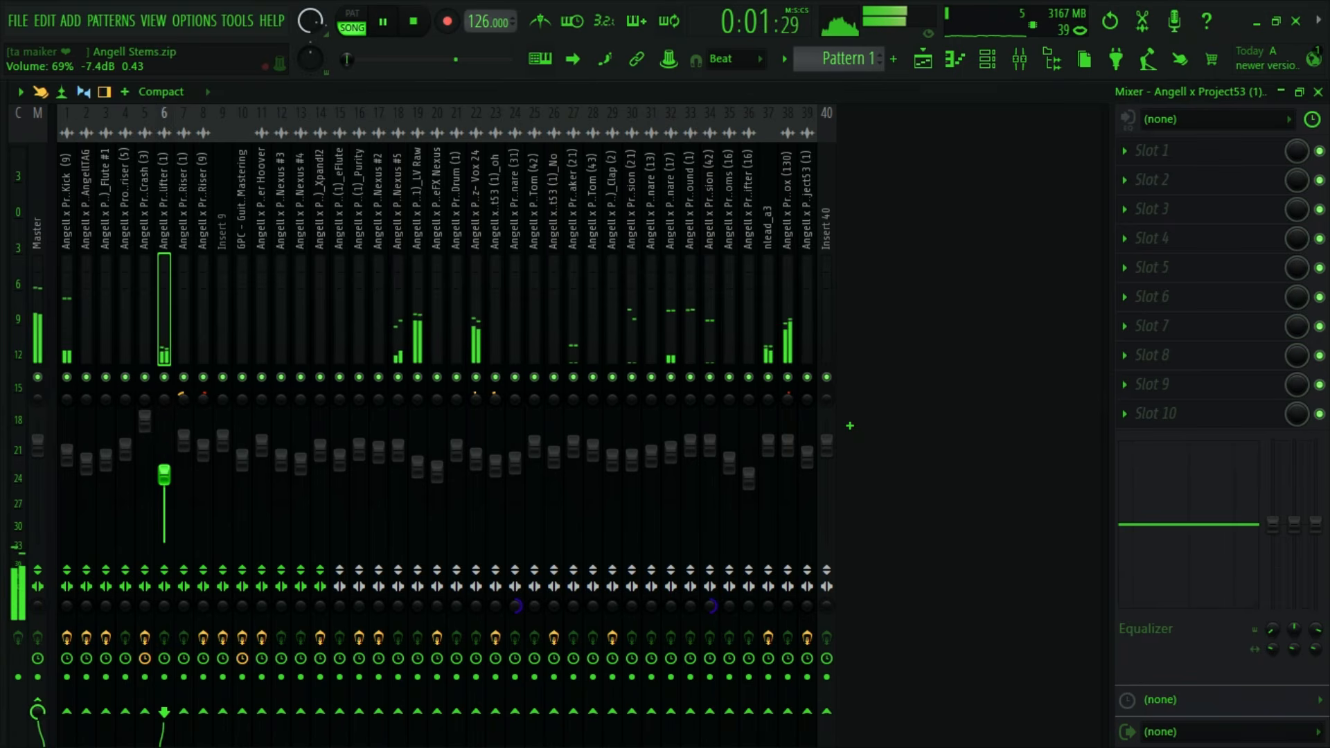
pyautogui.moveTo(165, 476); pyautogui.dragTo(165, 454)
pyautogui.press('space')
pyautogui.press('space')
pyautogui.press('space')
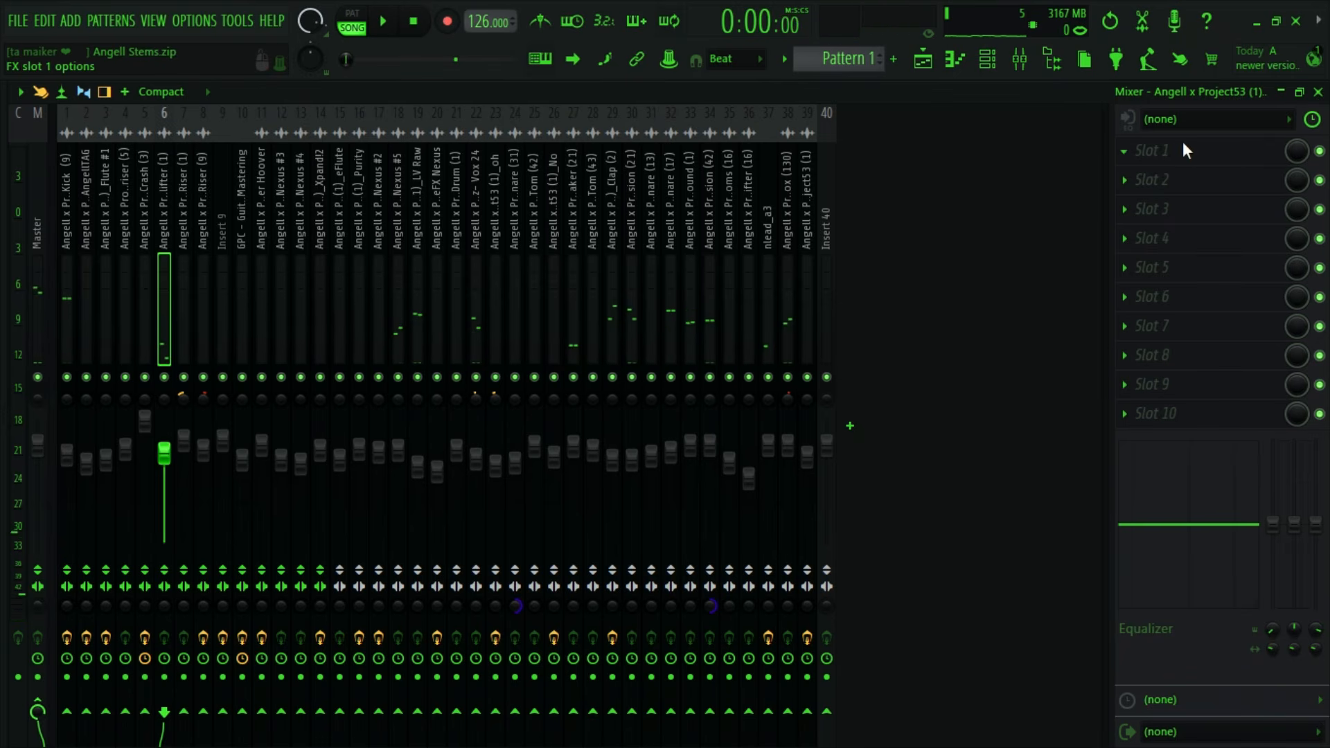
# - Load Kickstart 2 into the first effect slot of the Downlifter (1) insert
pyautogui.click(1182, 147)
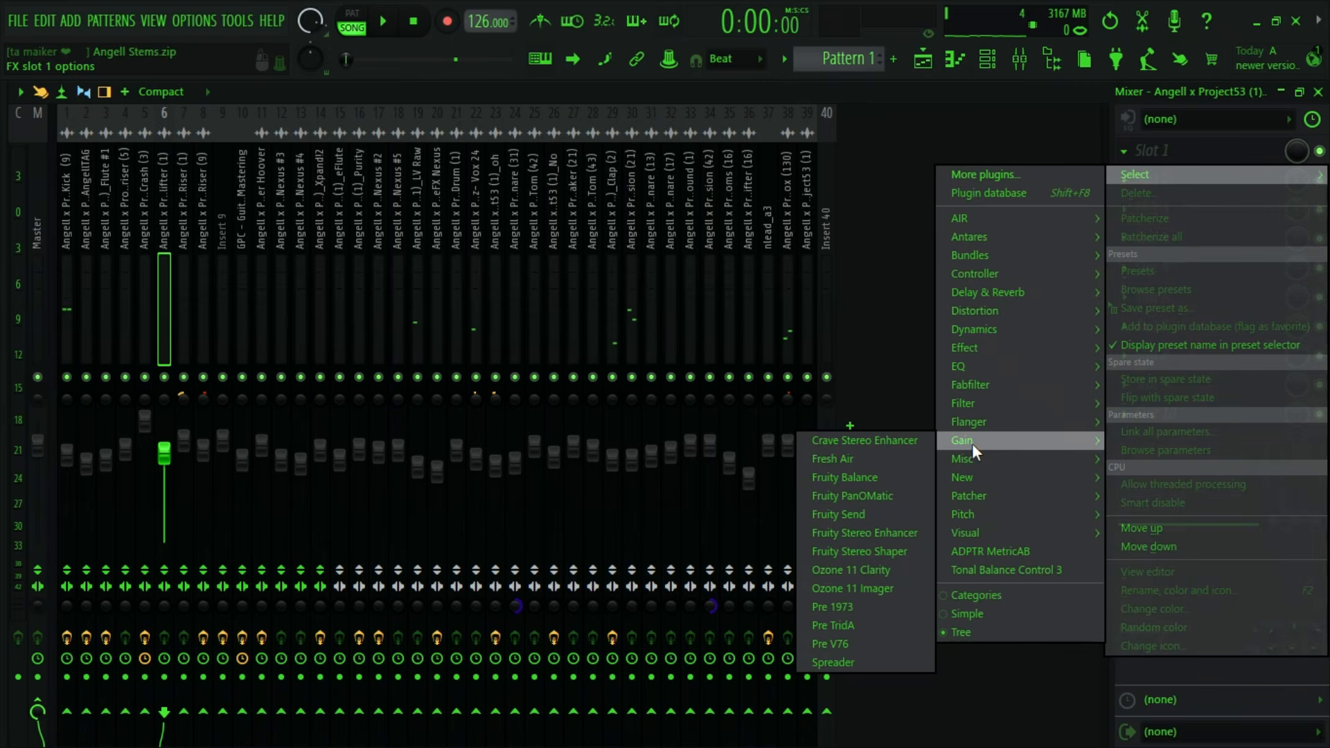
pyautogui.moveTo(968, 458)
pyautogui.click(849, 411)
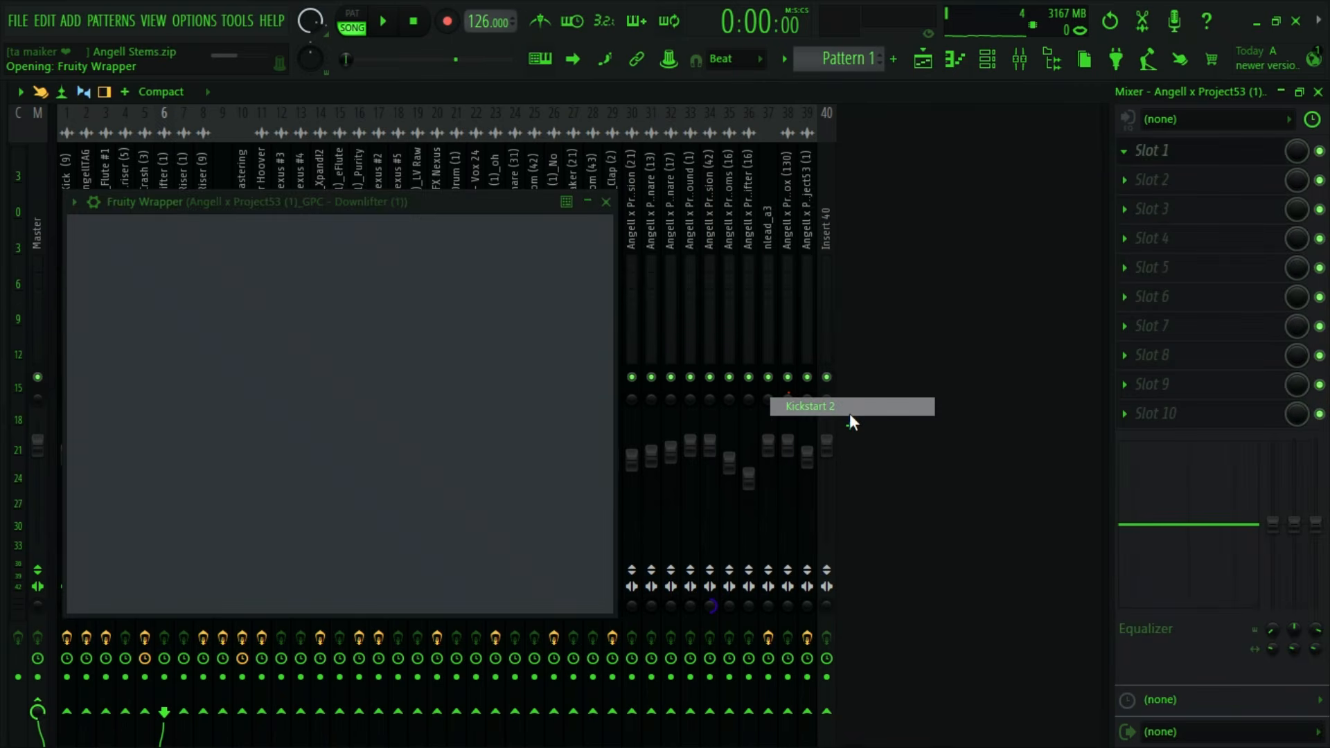
# - Set the Kickstart 2 mix to 40%, audition the ducking from the song start and close the plugin window
pyautogui.moveTo(159, 369); pyautogui.dragTo(160, 393)
pyautogui.click(382, 21)
pyautogui.press('space')
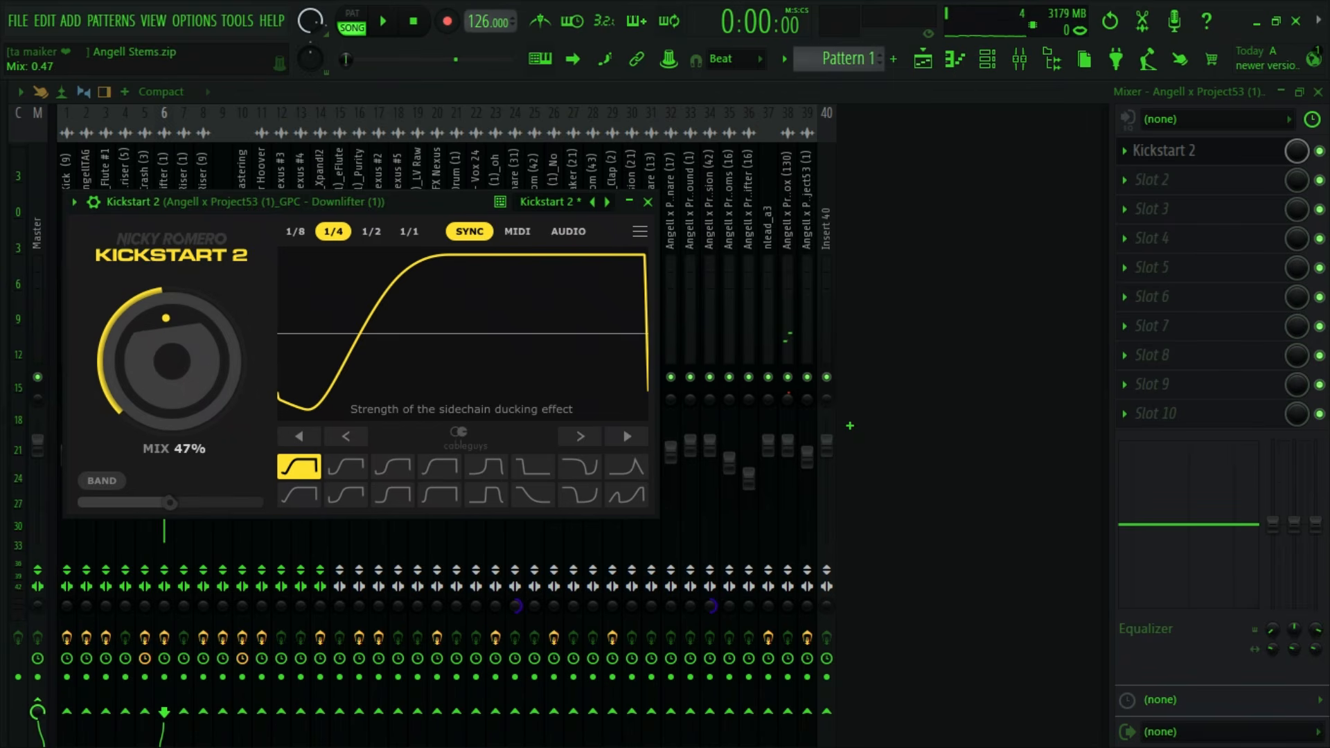
pyautogui.moveTo(206, 378); pyautogui.dragTo(206, 381)
pyautogui.press('space')
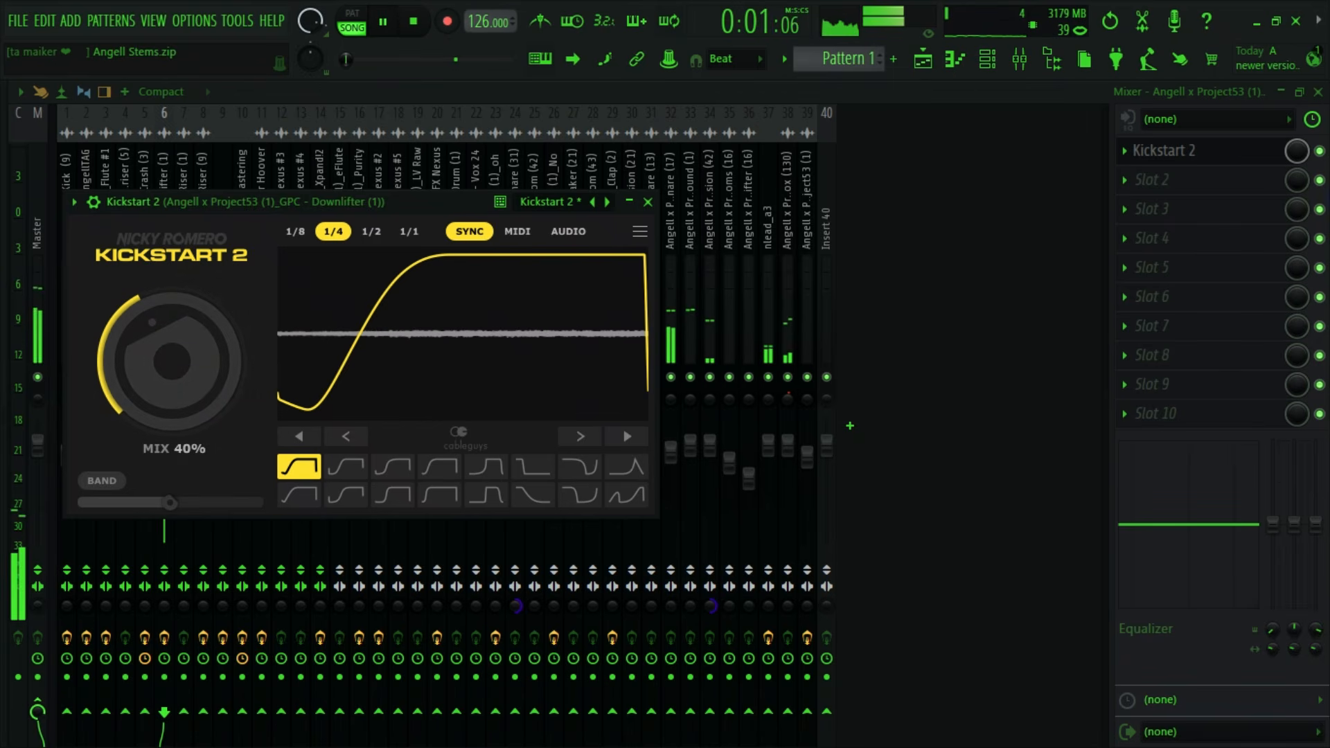
pyautogui.click(648, 201)
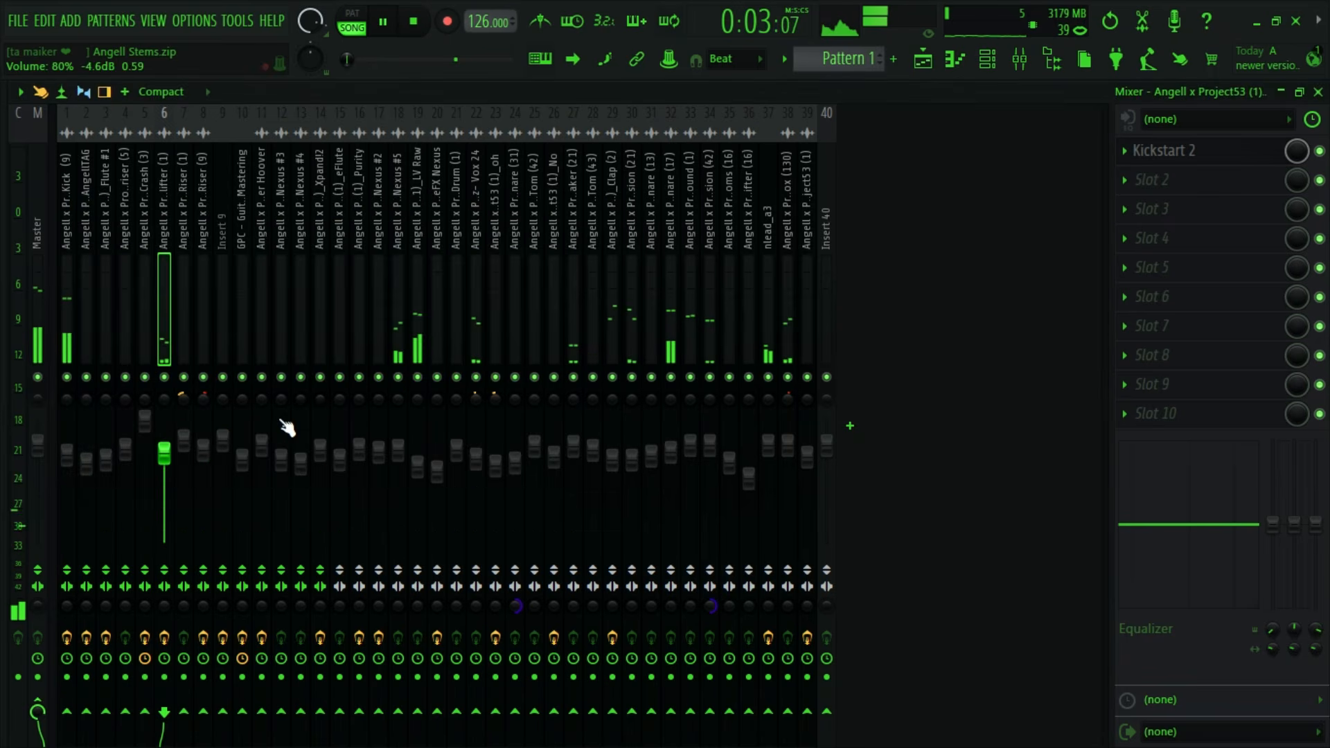
# - Set the Downlifter (1) insert's volume to 85% and audition the result
pyautogui.press('space')
pyautogui.moveTo(166, 461); pyautogui.dragTo(166, 467)
pyautogui.press('space')
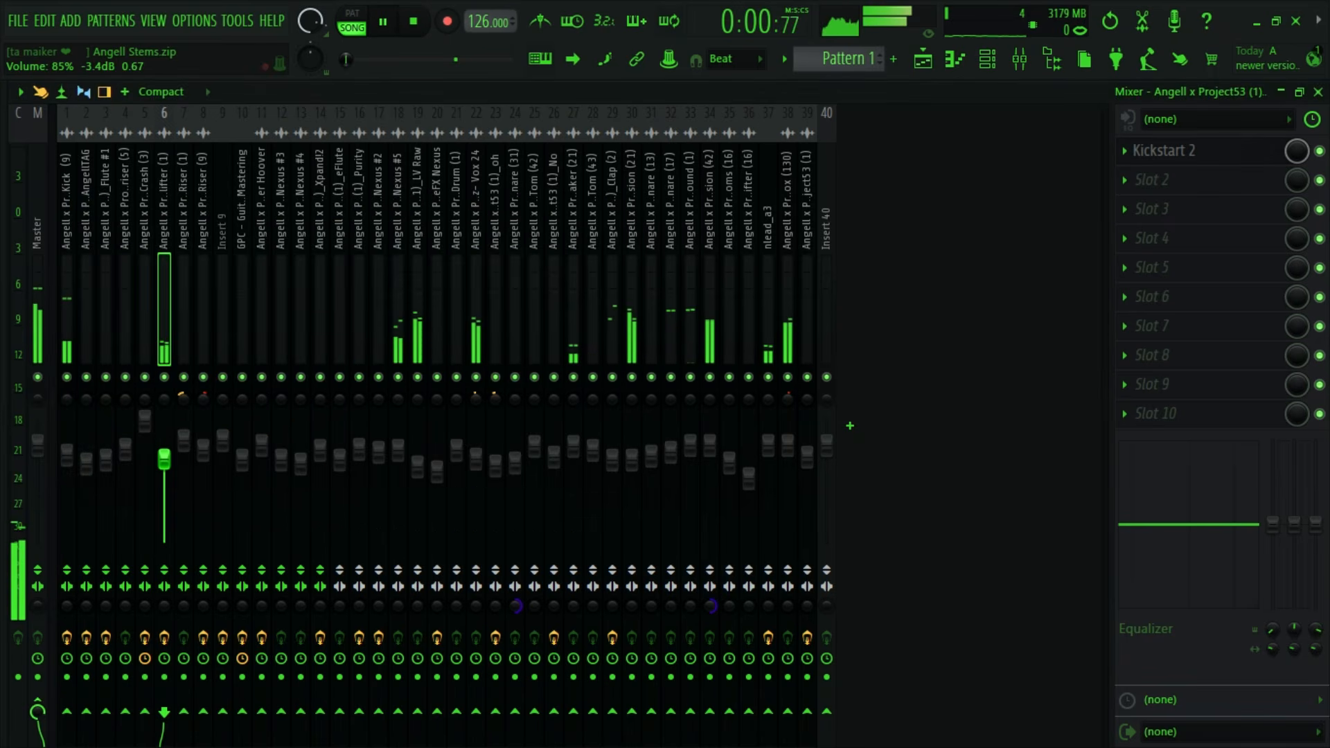
pyautogui.press('space')
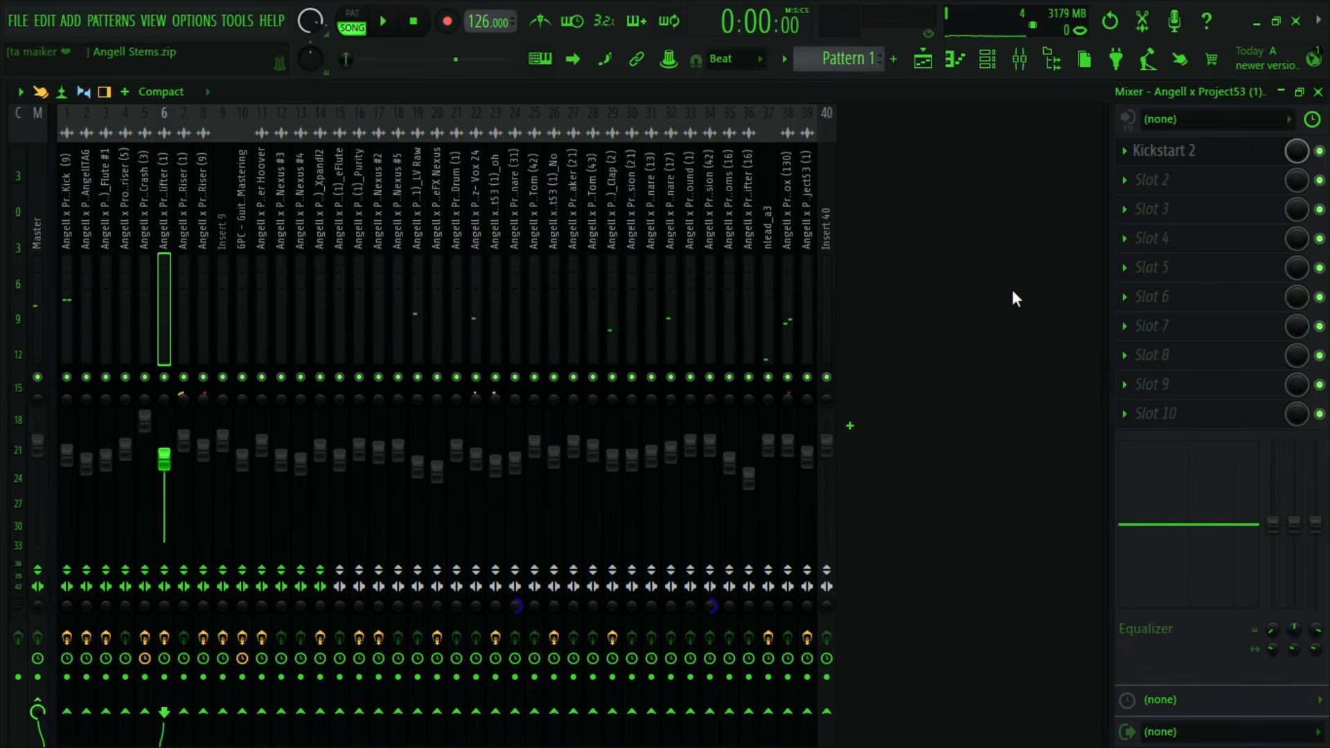
# - Show the full length of the arrangement in the playlist and locate the empty Track 15
pyautogui.click(930, 59)
pyautogui.moveTo(776, 112); pyautogui.dragTo(1329, 140)
pyautogui.scroll(-6, 1105, 380)
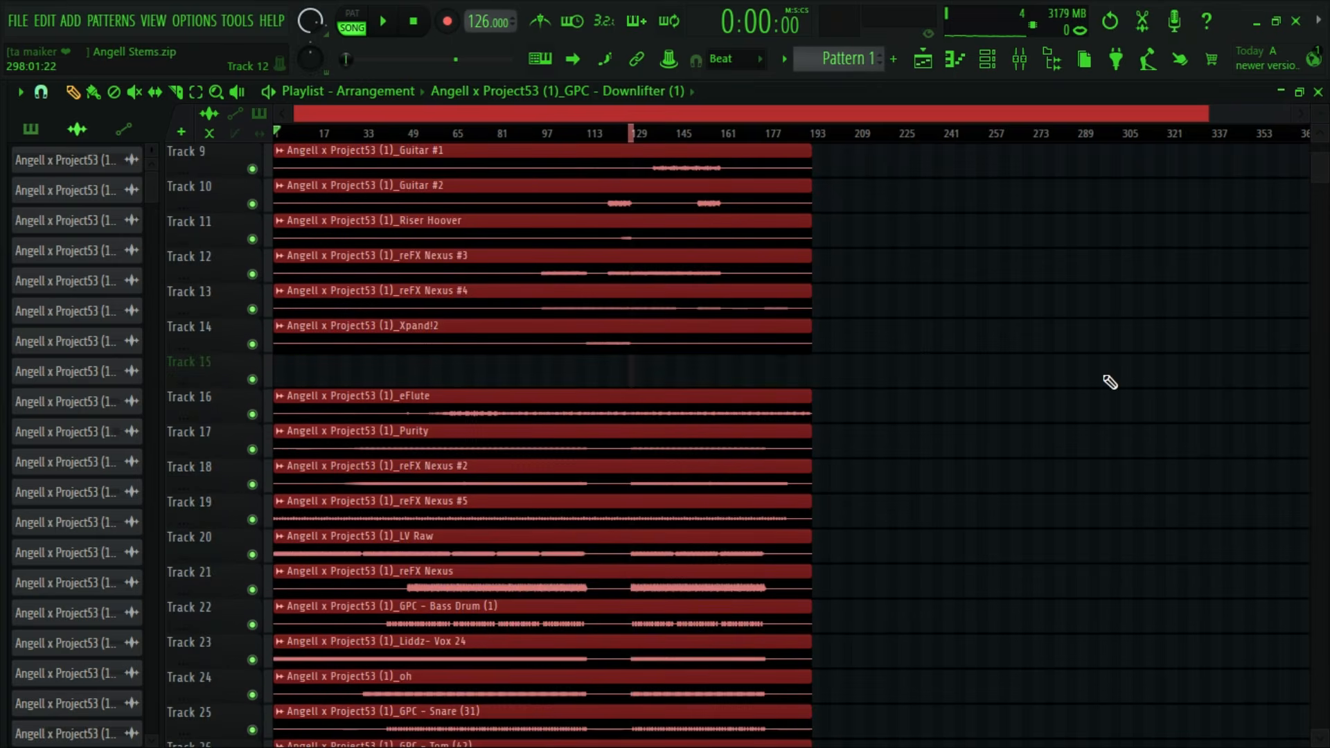
pyautogui.scroll(3, 1063, 366)
pyautogui.rightClick(211, 259)
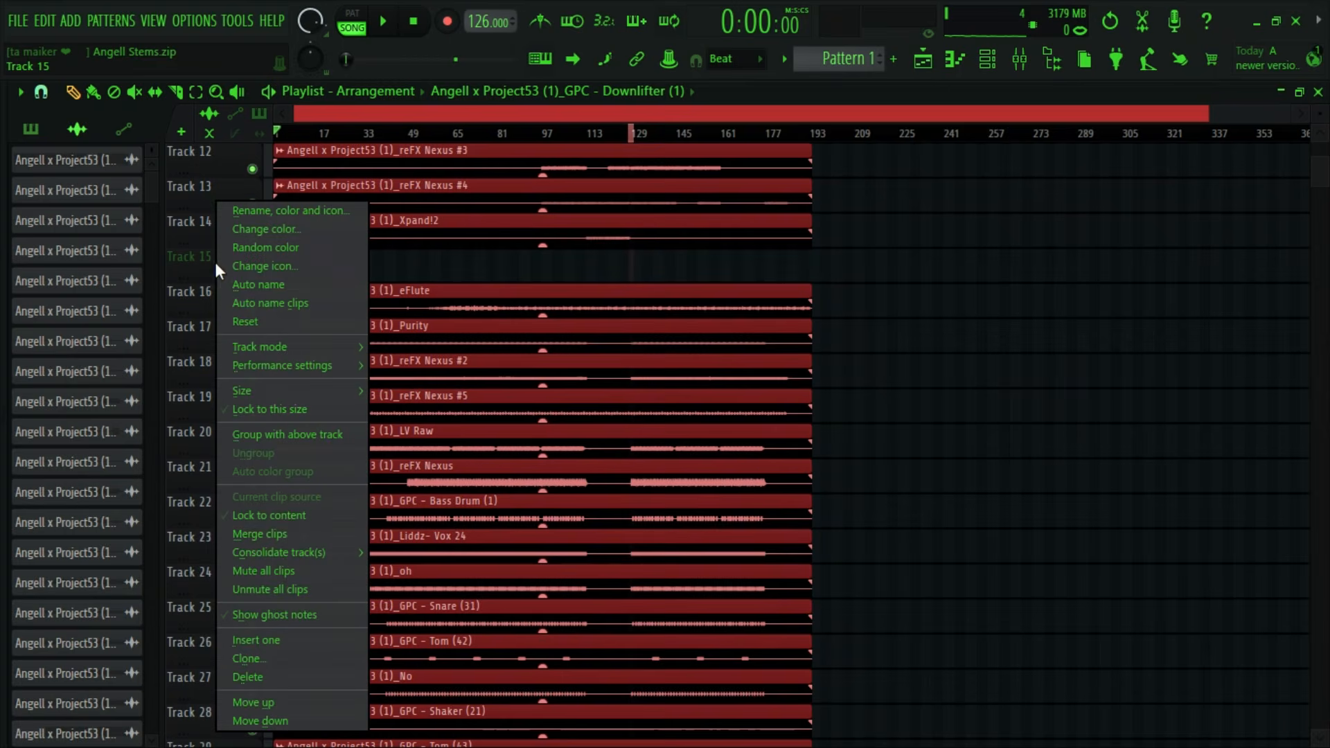
pyautogui.click(224, 671)
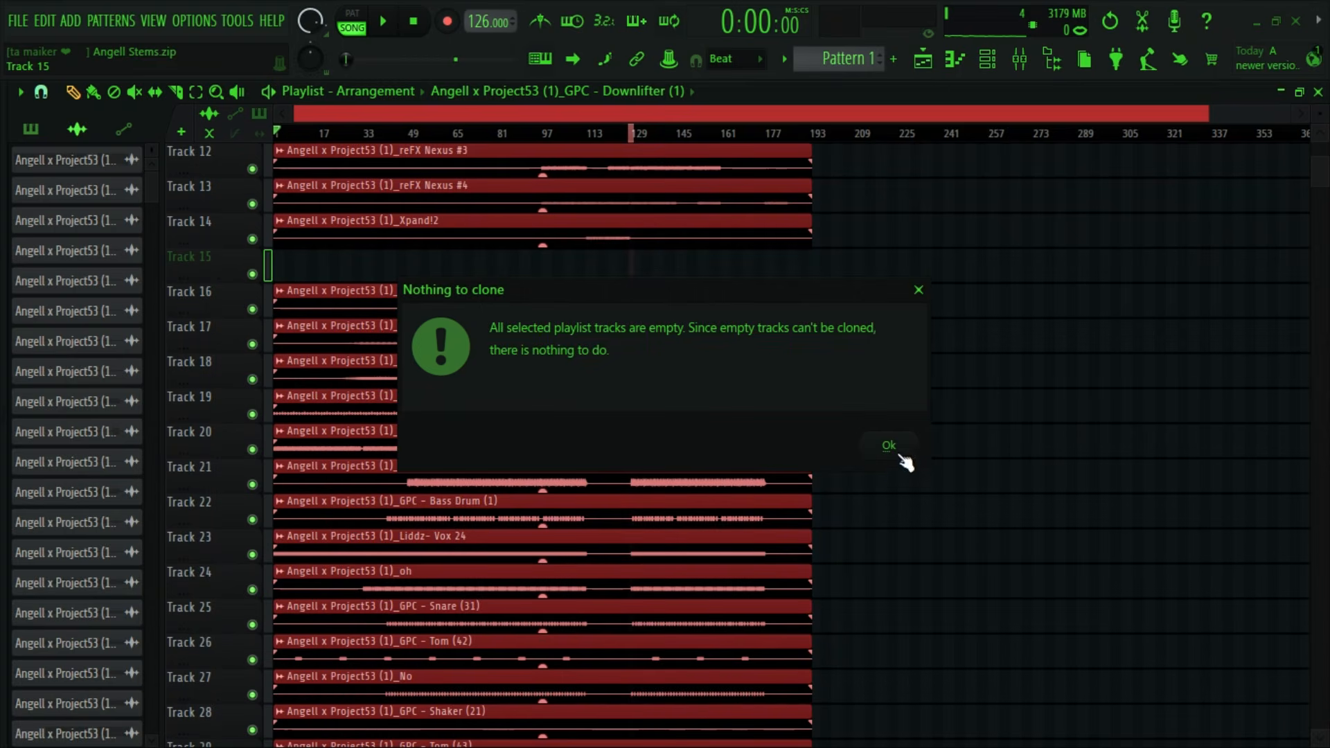
pyautogui.click(919, 289)
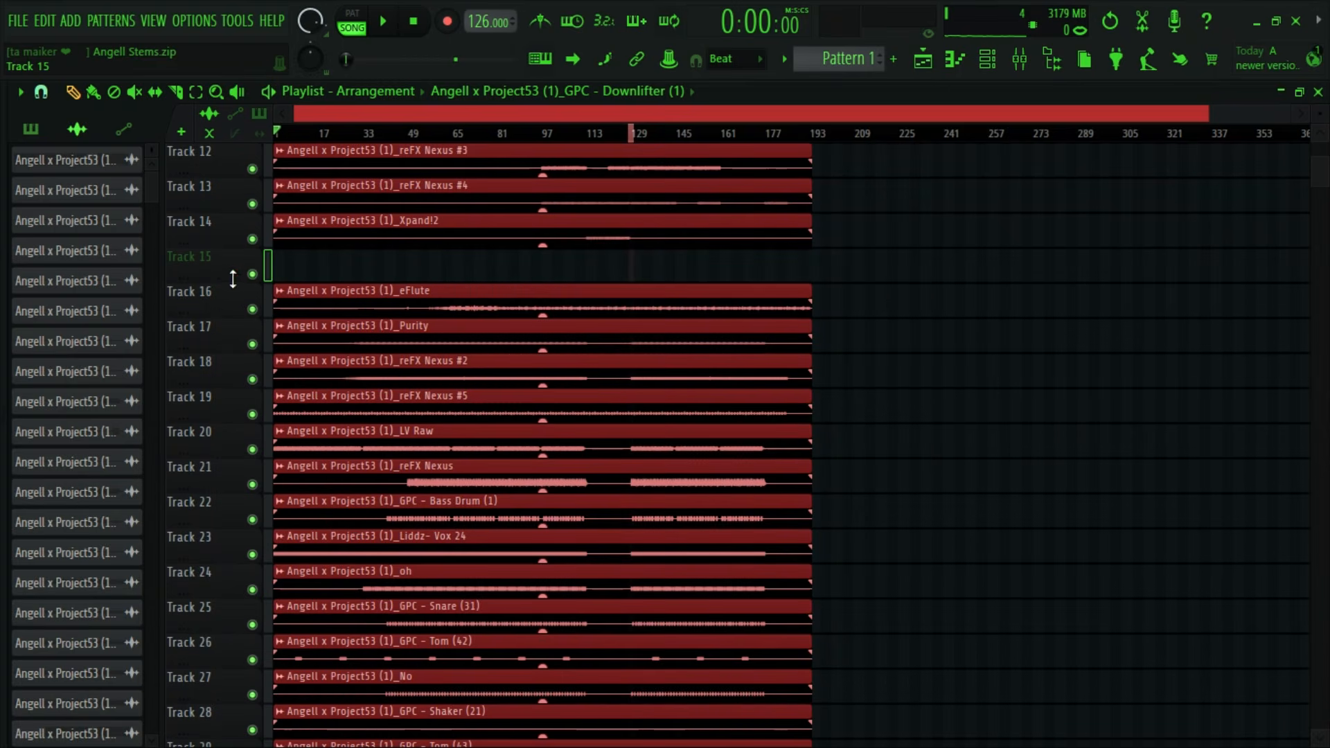
# - Delete the empty Track 15 from the playlist
pyautogui.rightClick(232, 274)
pyautogui.click(289, 672)
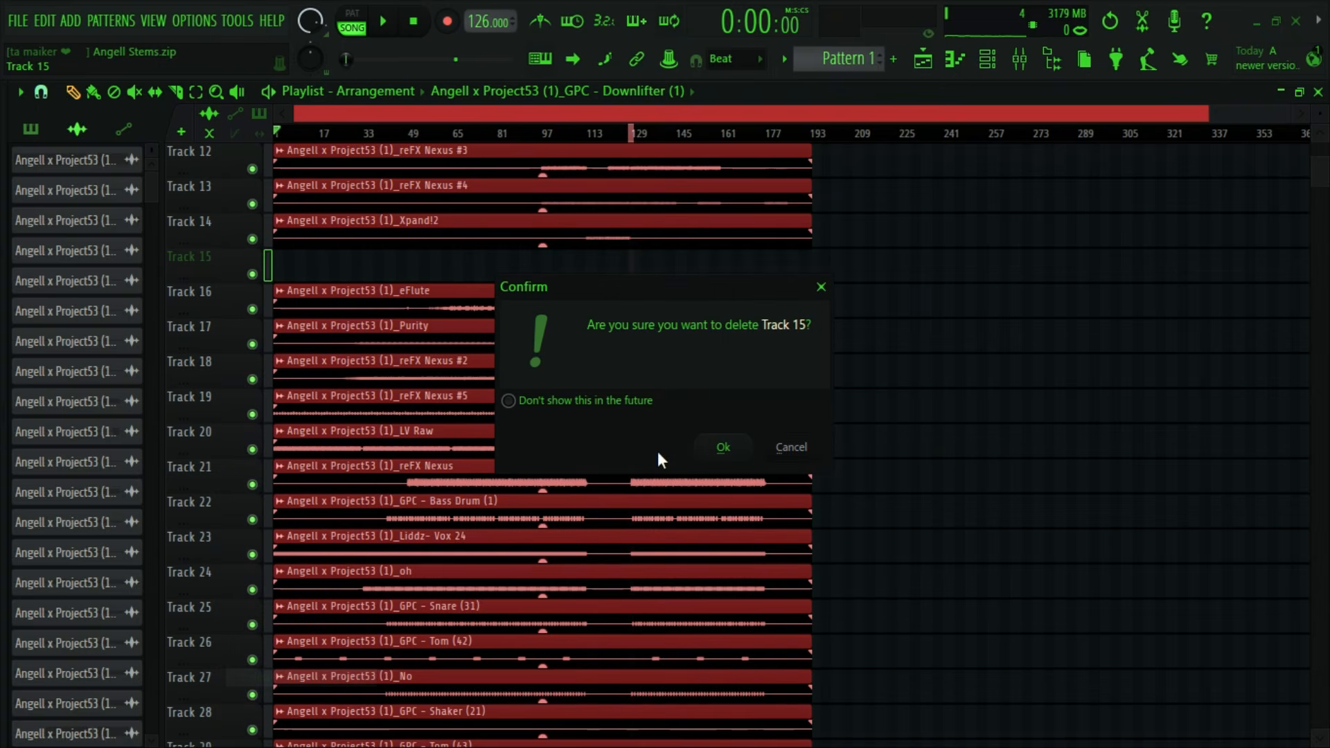
pyautogui.click(727, 447)
# - Check the remaining playlist tracks for gaps and move the song position to bar 128
pyautogui.scroll(-5, 950, 558)
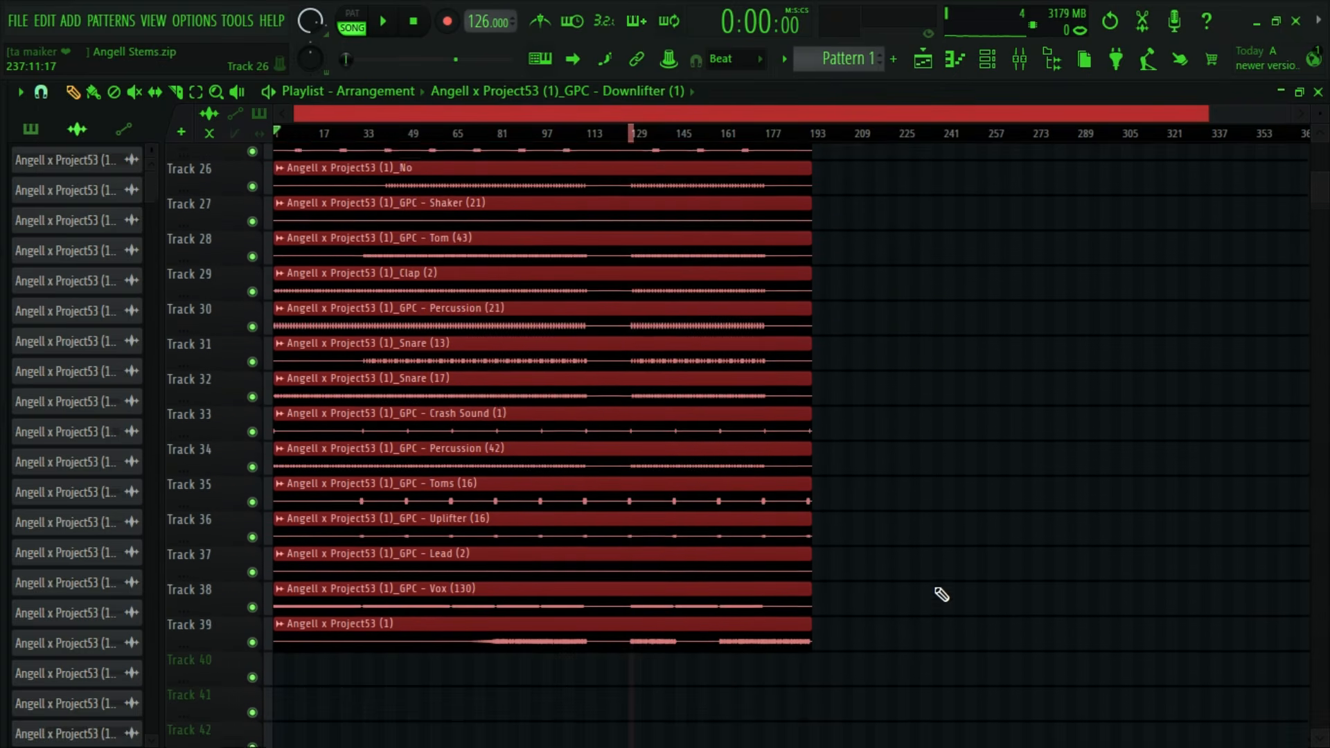
pyautogui.scroll(-2, 941, 594)
pyautogui.scroll(8, 917, 526)
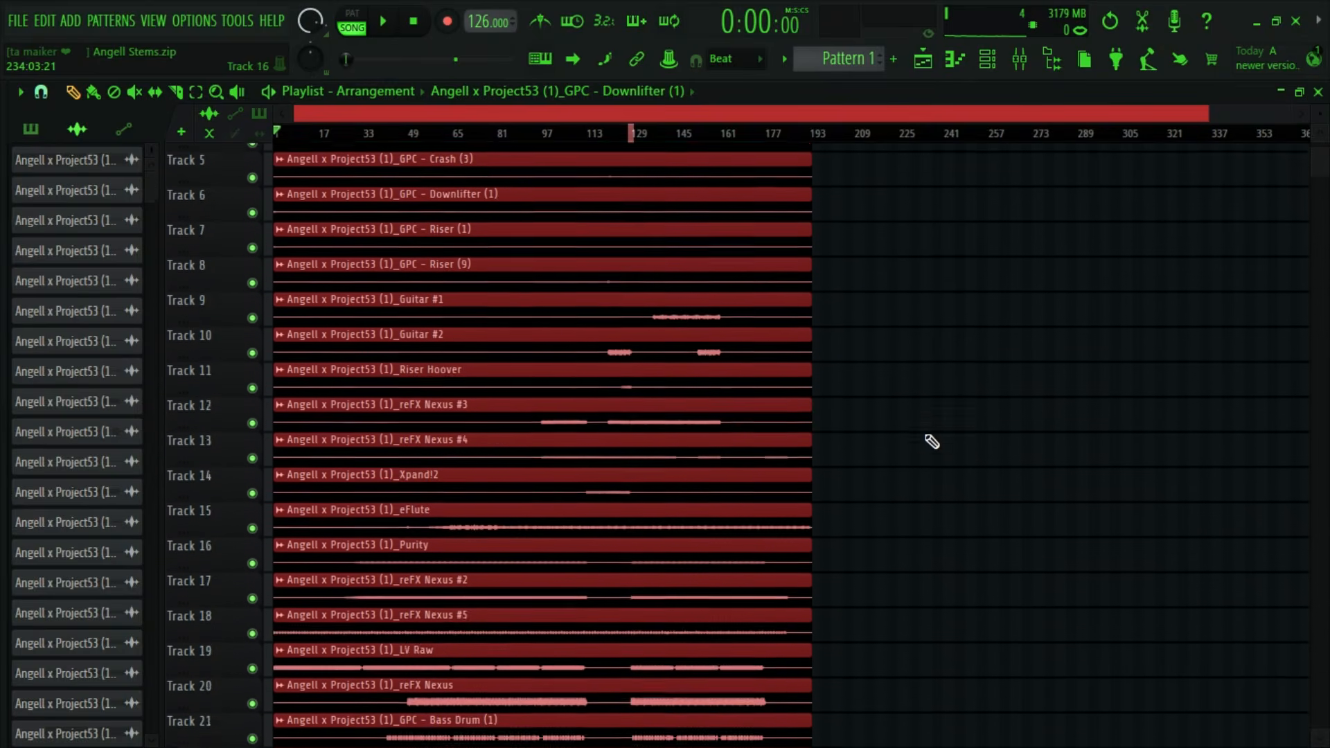
pyautogui.scroll(2, 932, 441)
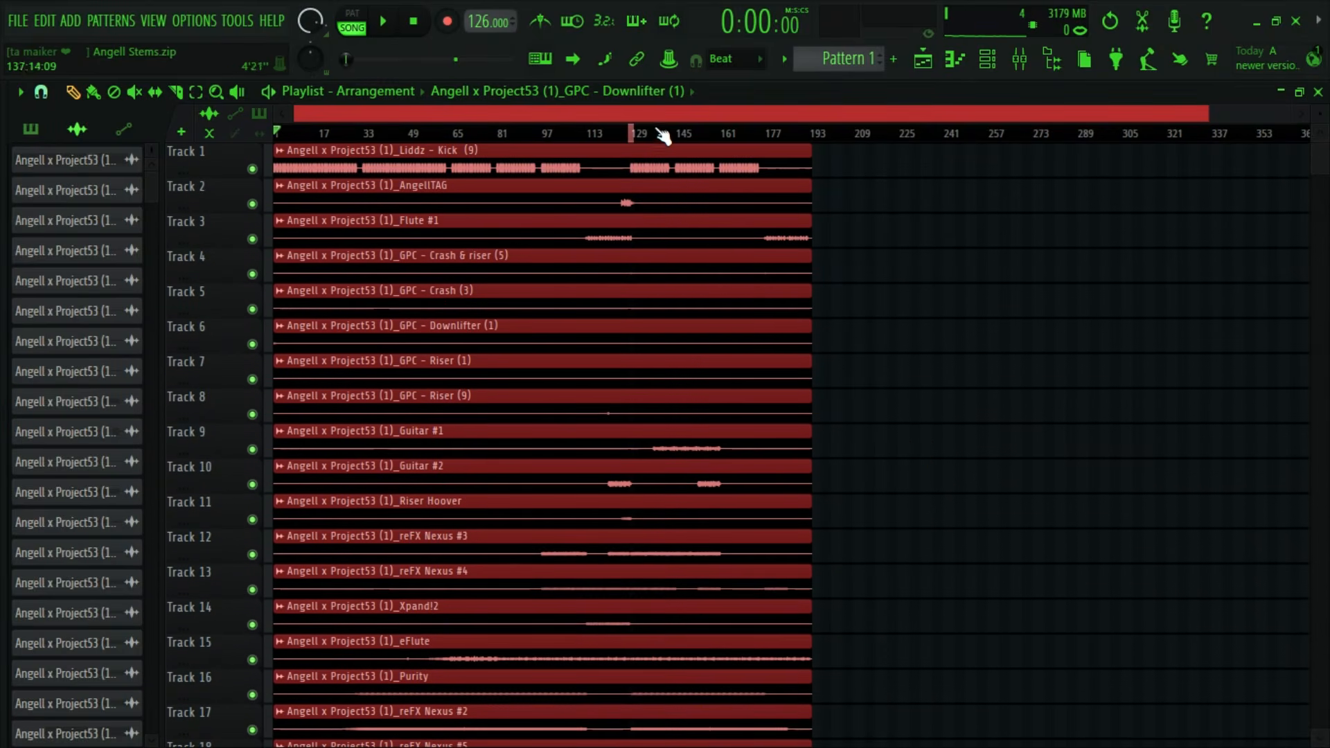
pyautogui.click(631, 134)
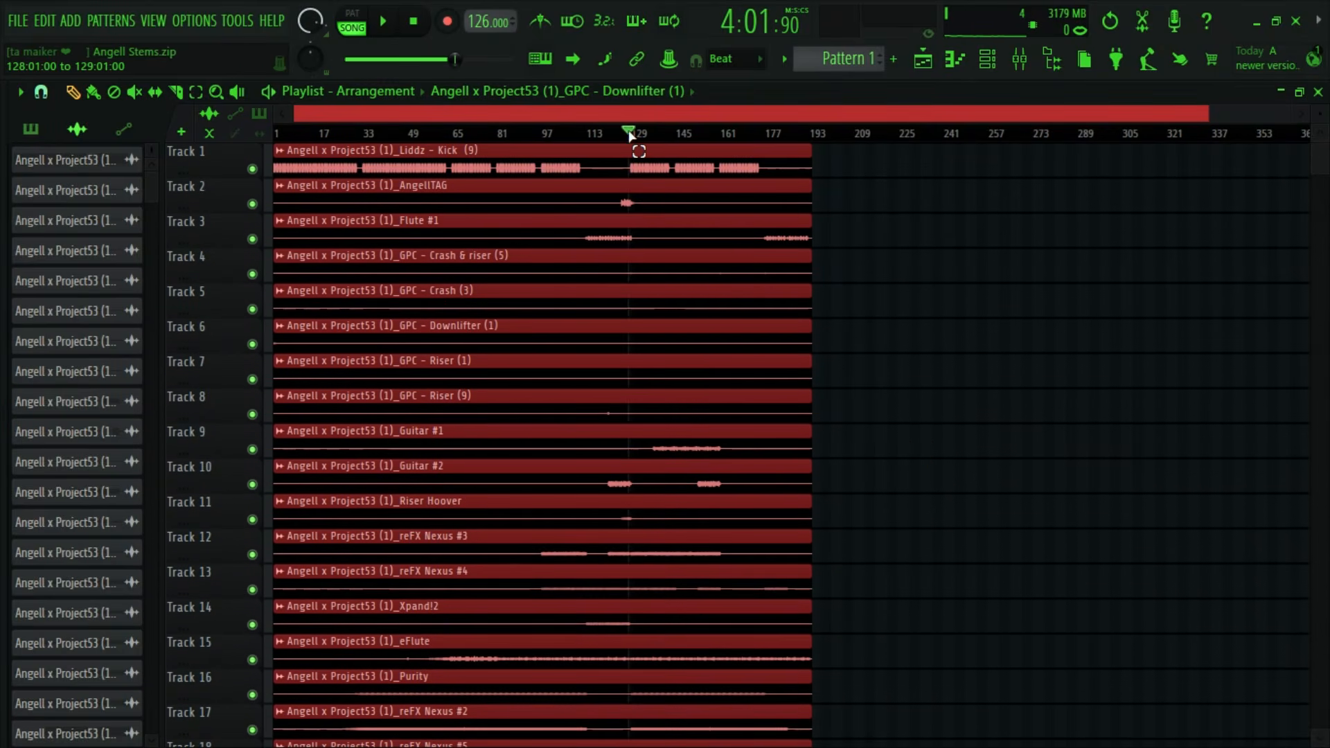
pyautogui.hotkey('ctrl', 'F8')
pyautogui.hotkey('ctrl', 'F8')
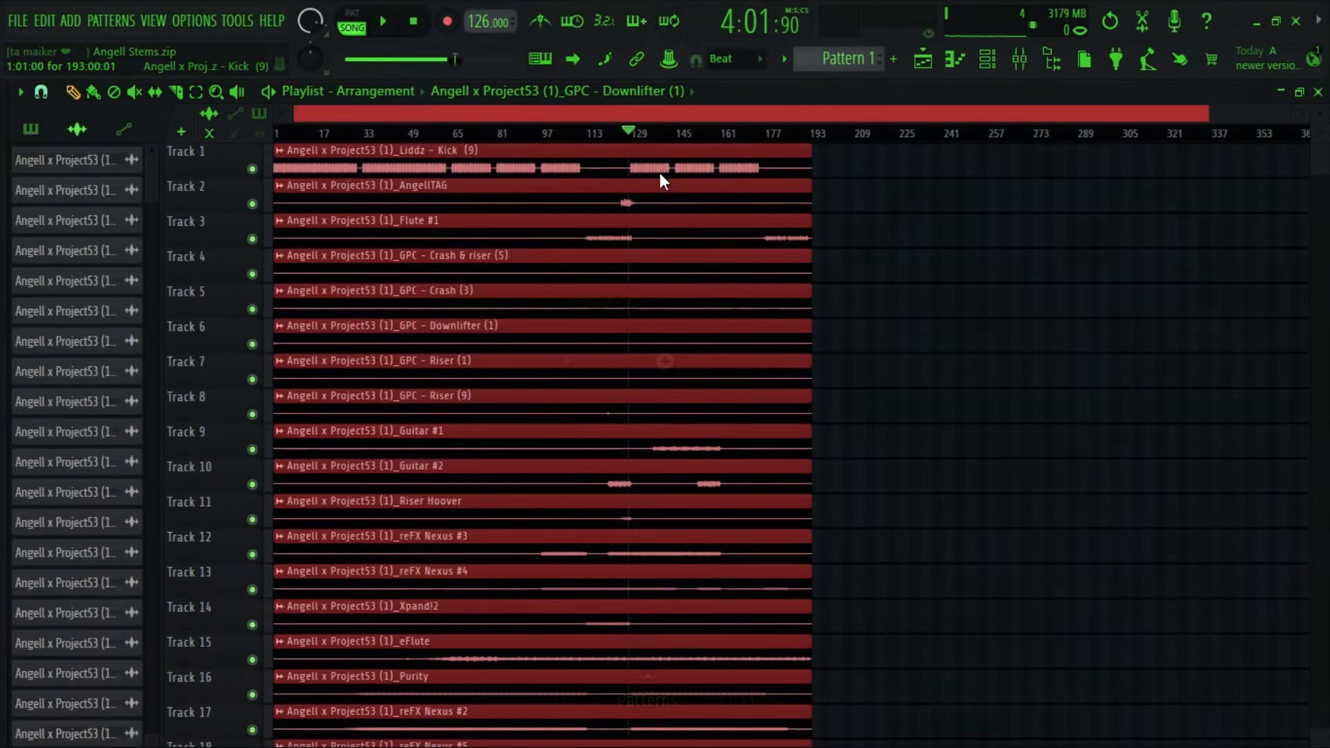
pyautogui.hotkey('ctrl', 'F8')
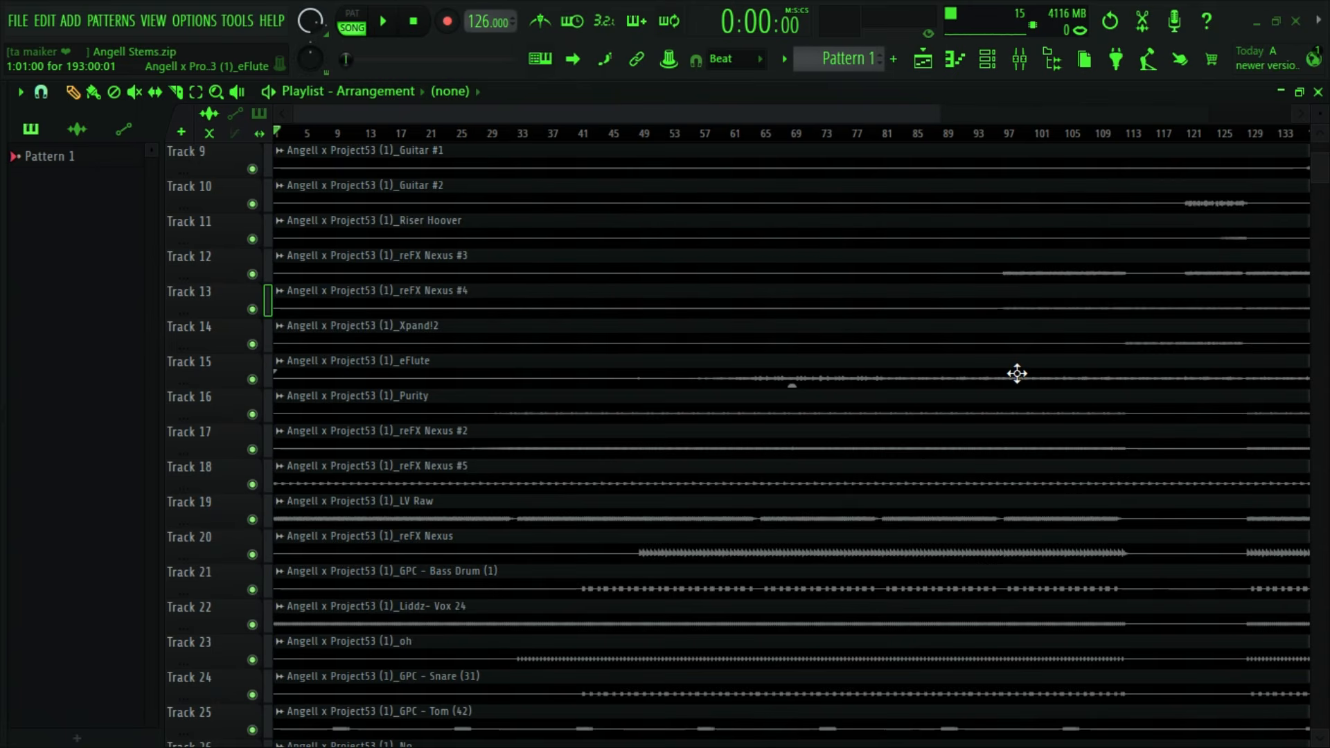
# - Open Ozone 11 on the Master track in the mixer and view its global preset and module lists
pyautogui.press('F9')
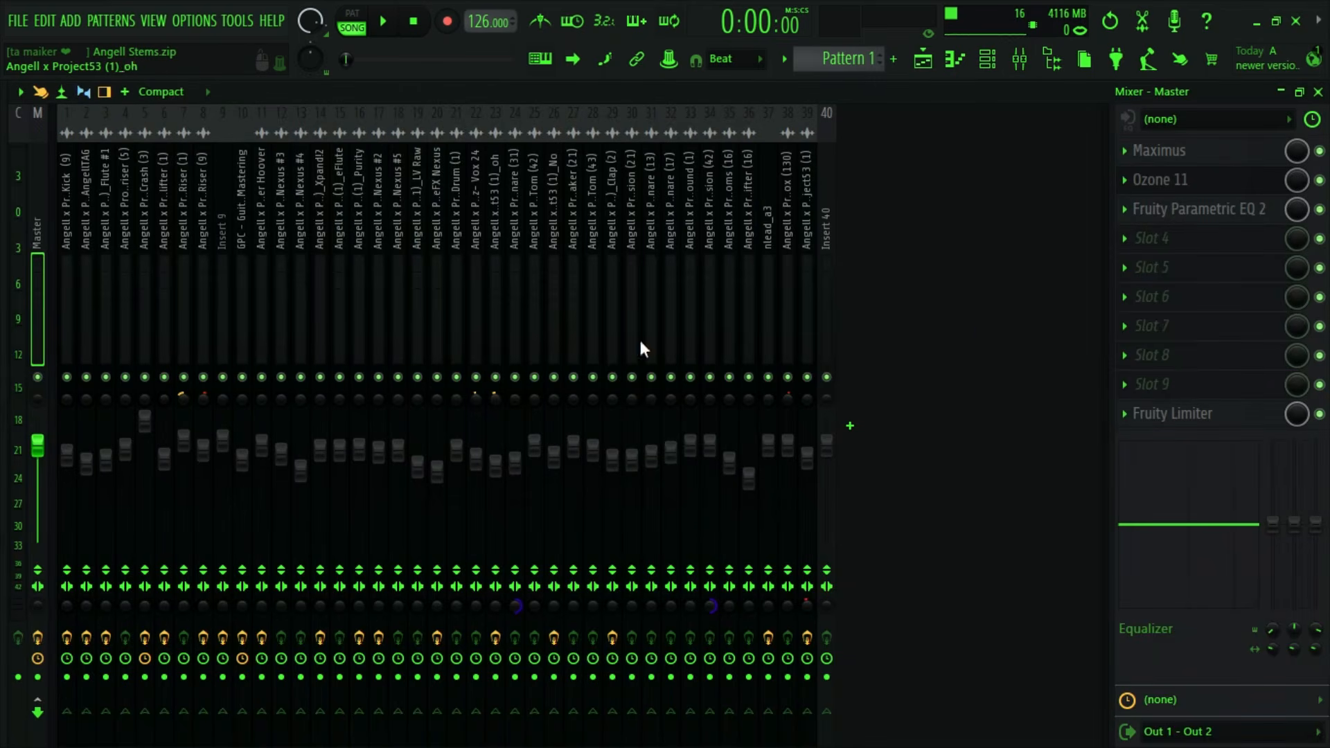
pyautogui.click(1180, 176)
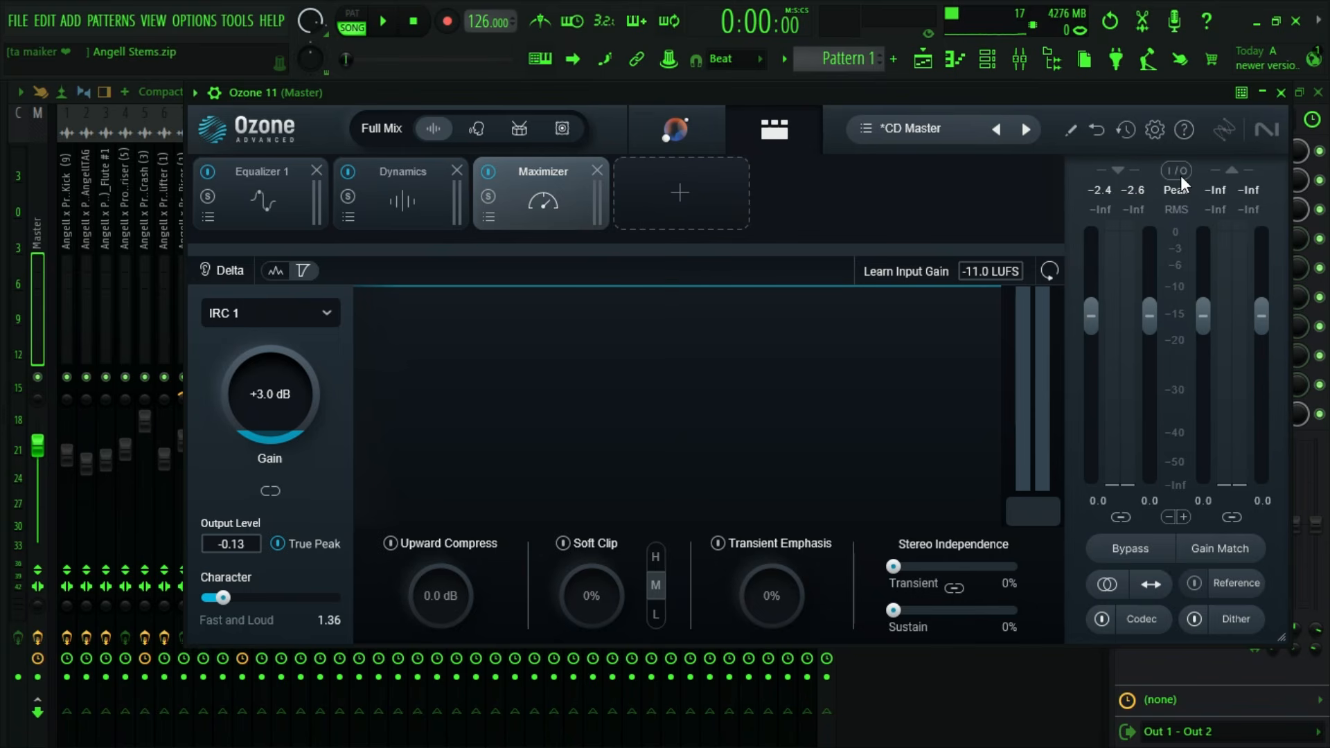
pyautogui.click(865, 125)
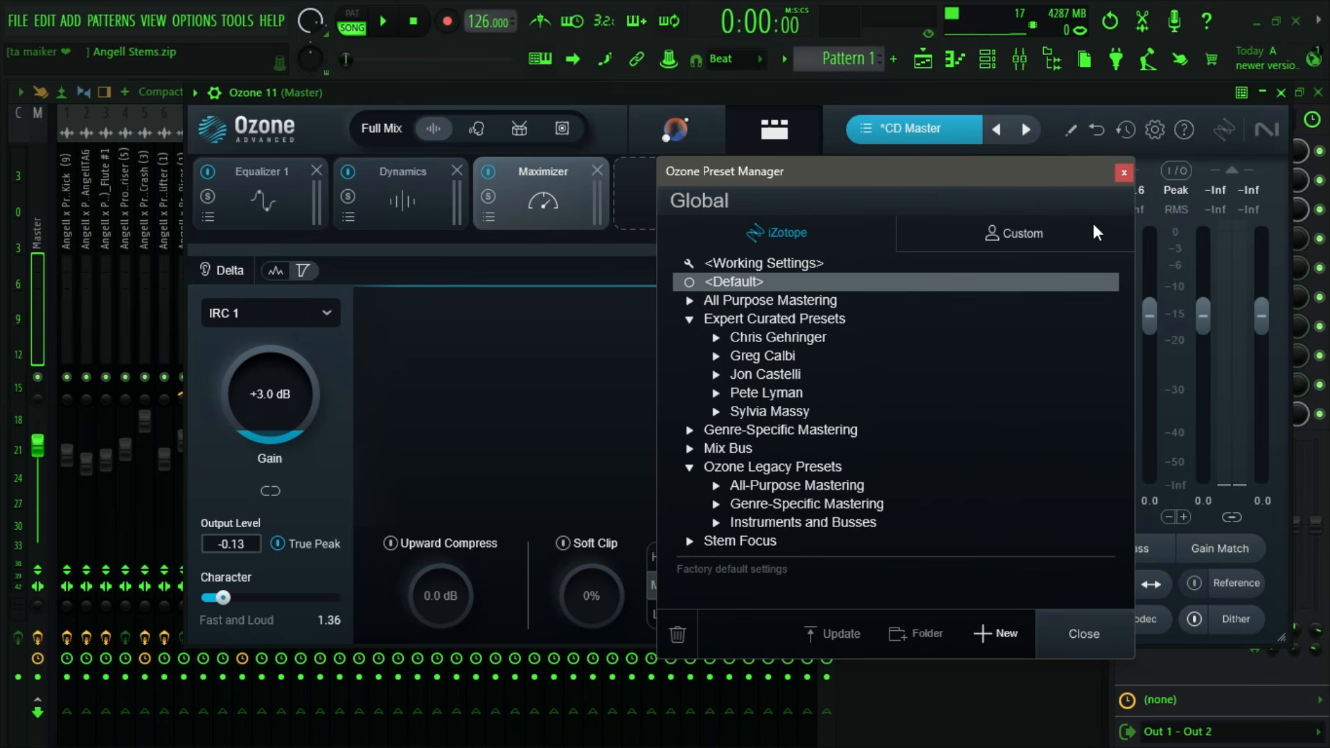
pyautogui.click(1123, 174)
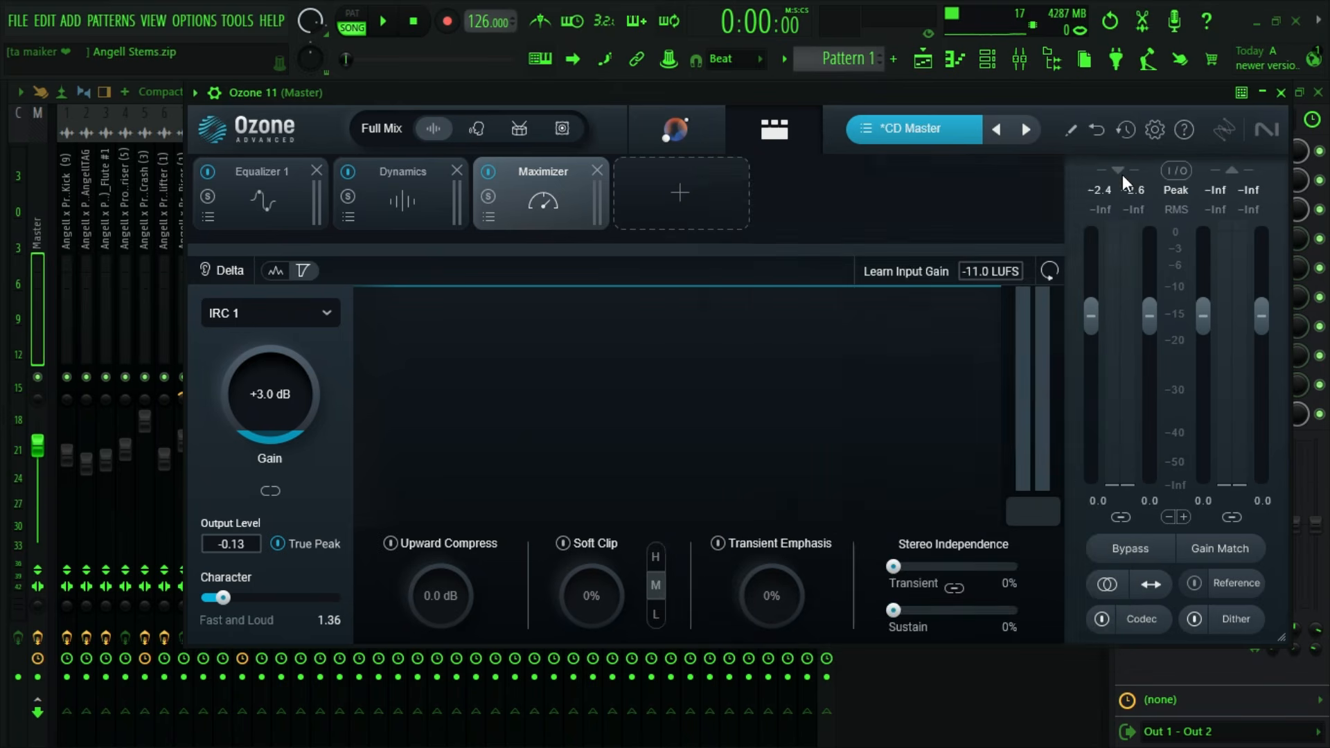
pyautogui.click(698, 208)
pyautogui.click(807, 195)
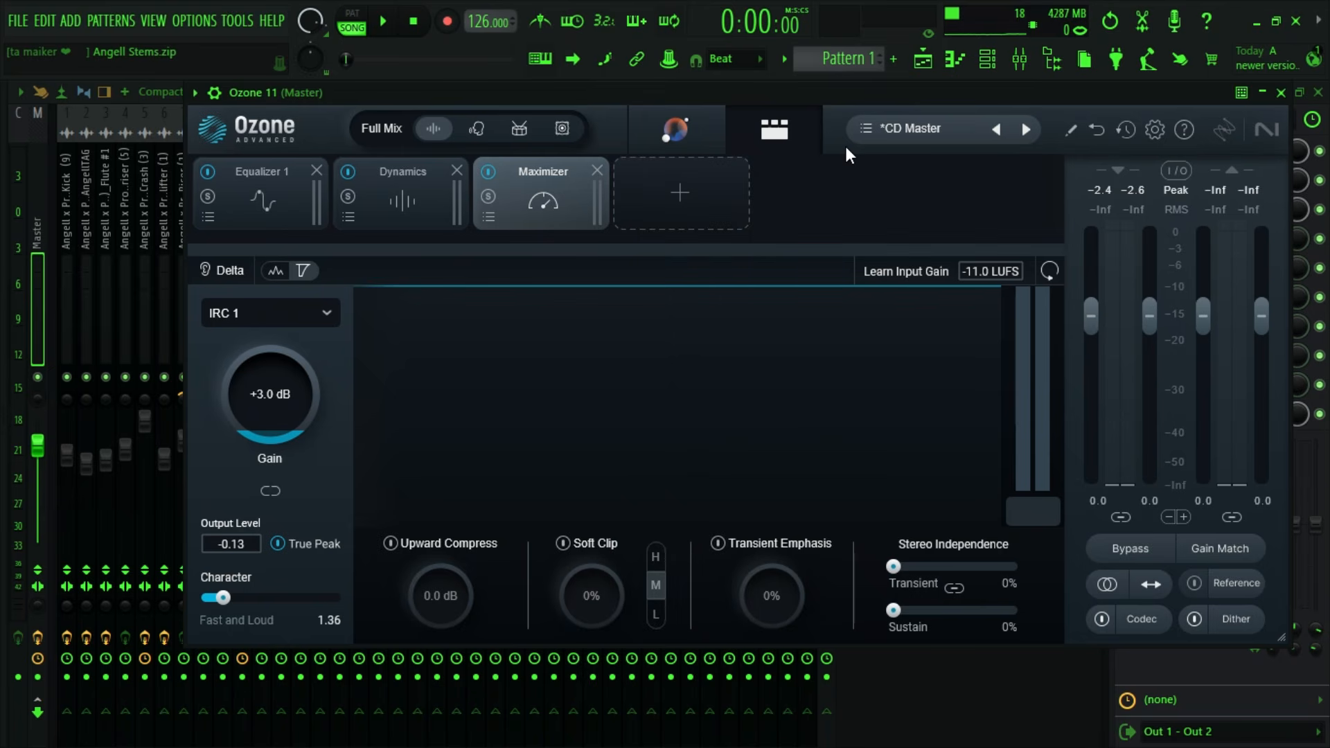
# - Load the CD Master preset from Ozone's legacy All-Purpose Mastering presets and close the preset manager
pyautogui.click(861, 136)
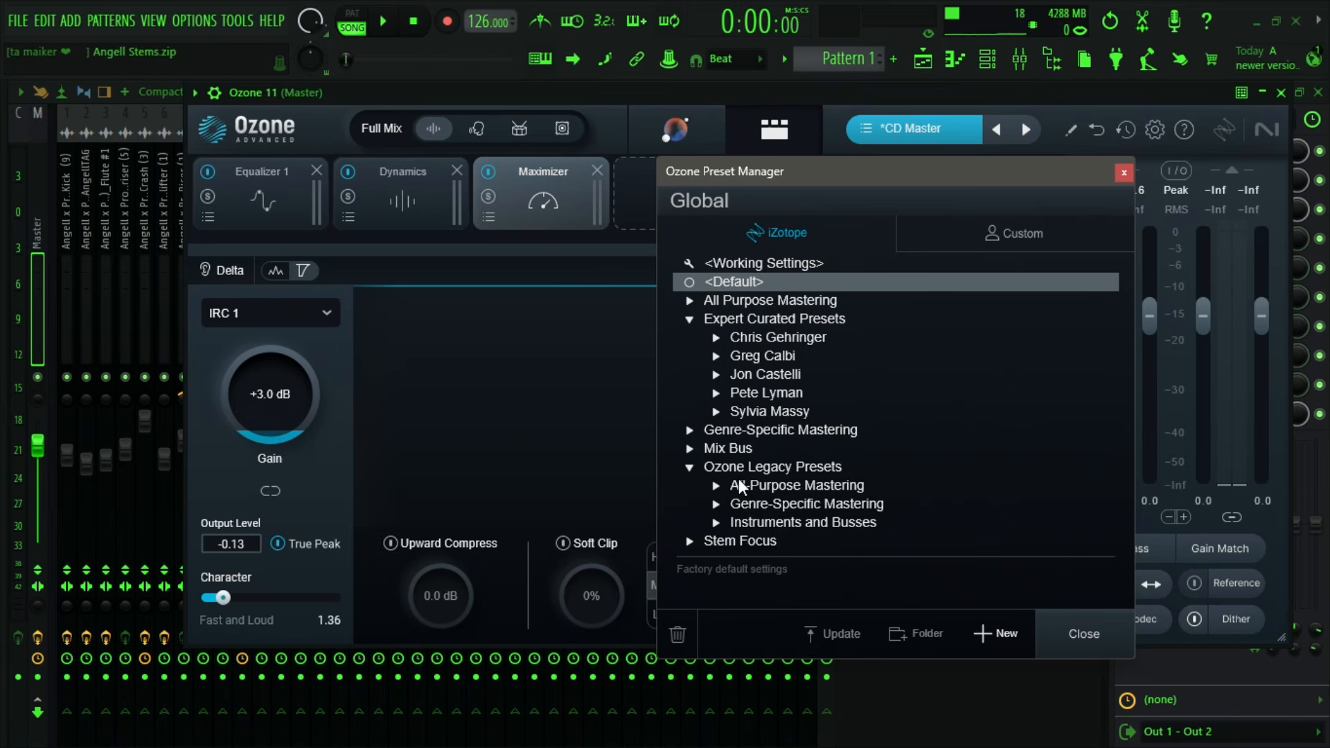
pyautogui.click(716, 488)
pyautogui.scroll(-3, 754, 359)
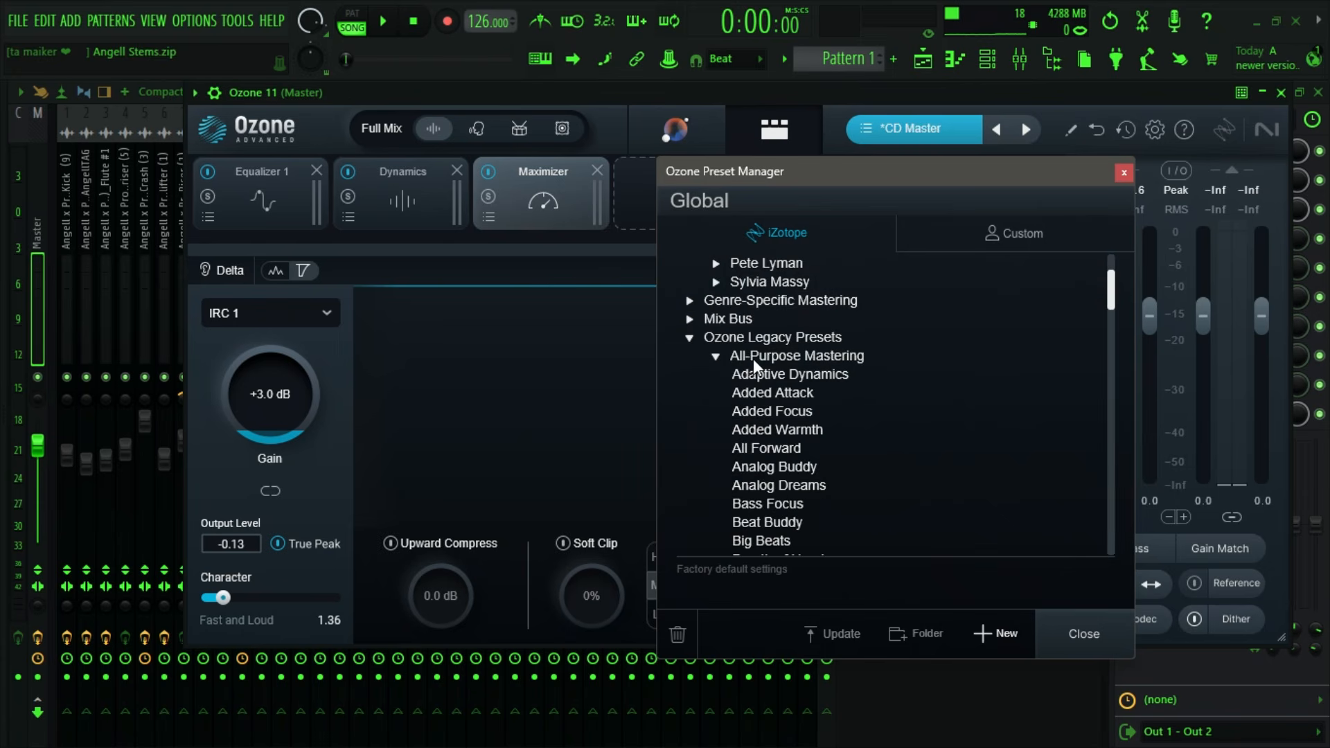
pyautogui.scroll(-2, 783, 414)
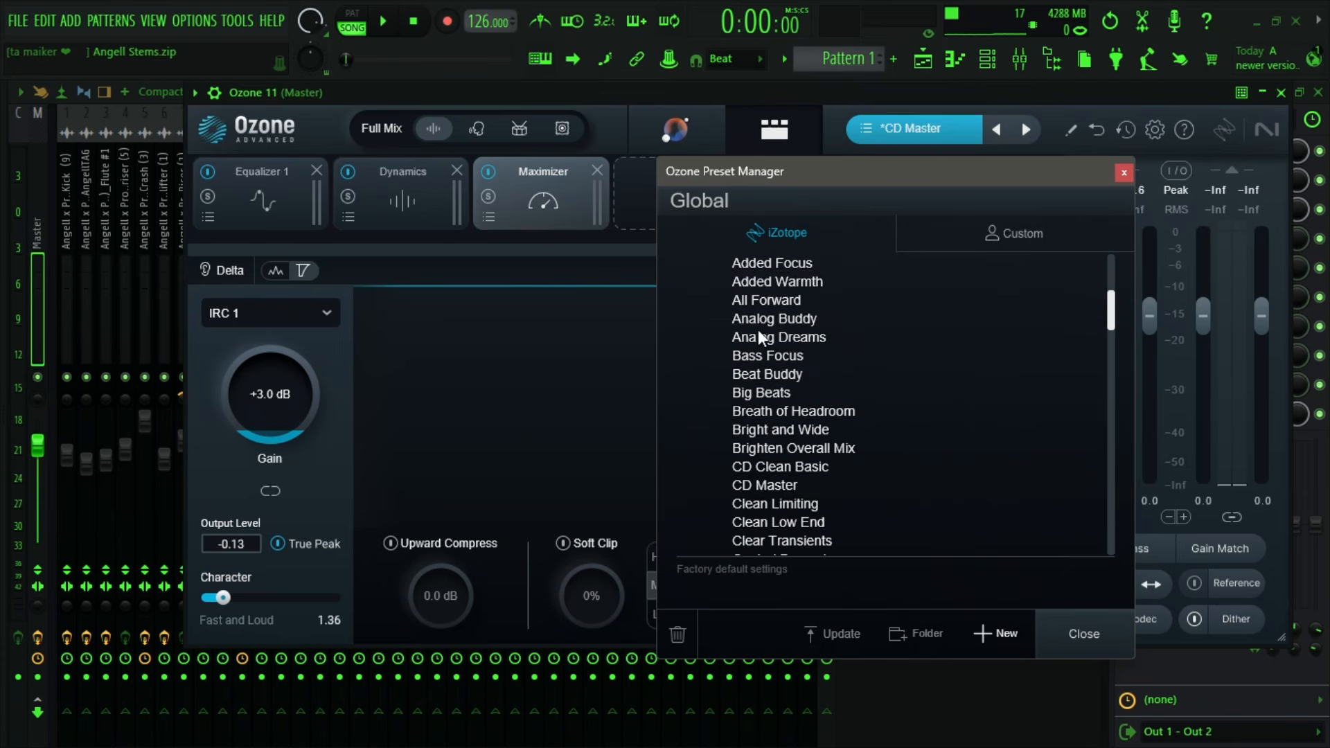
pyautogui.click(772, 488)
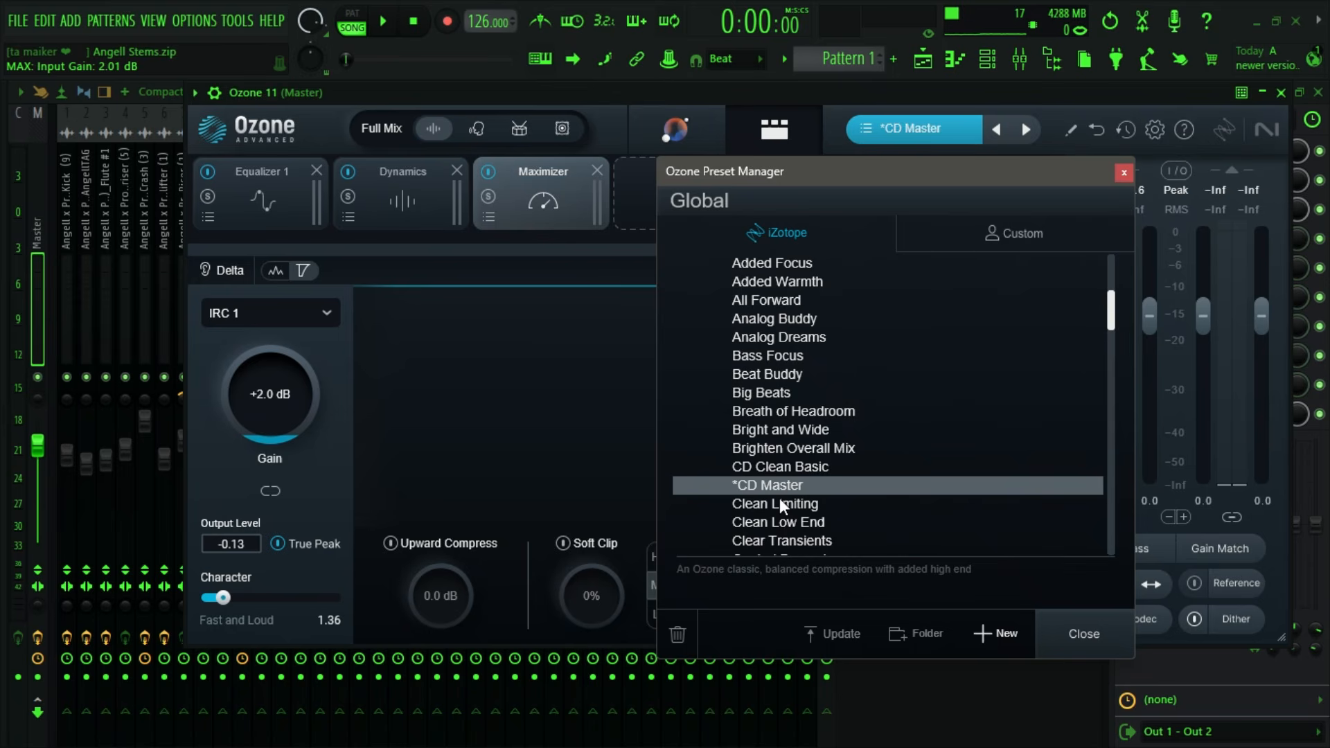
pyautogui.click(484, 259)
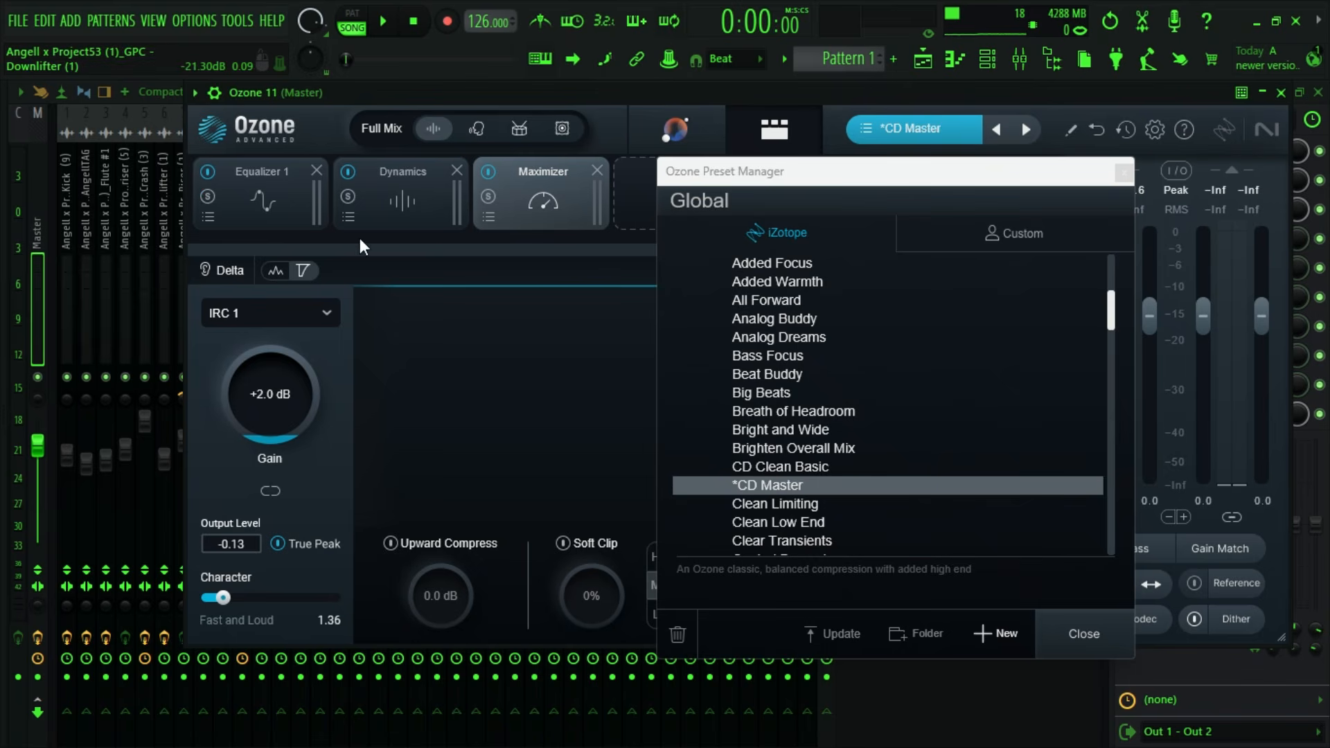
pyautogui.scroll(3, 817, 484)
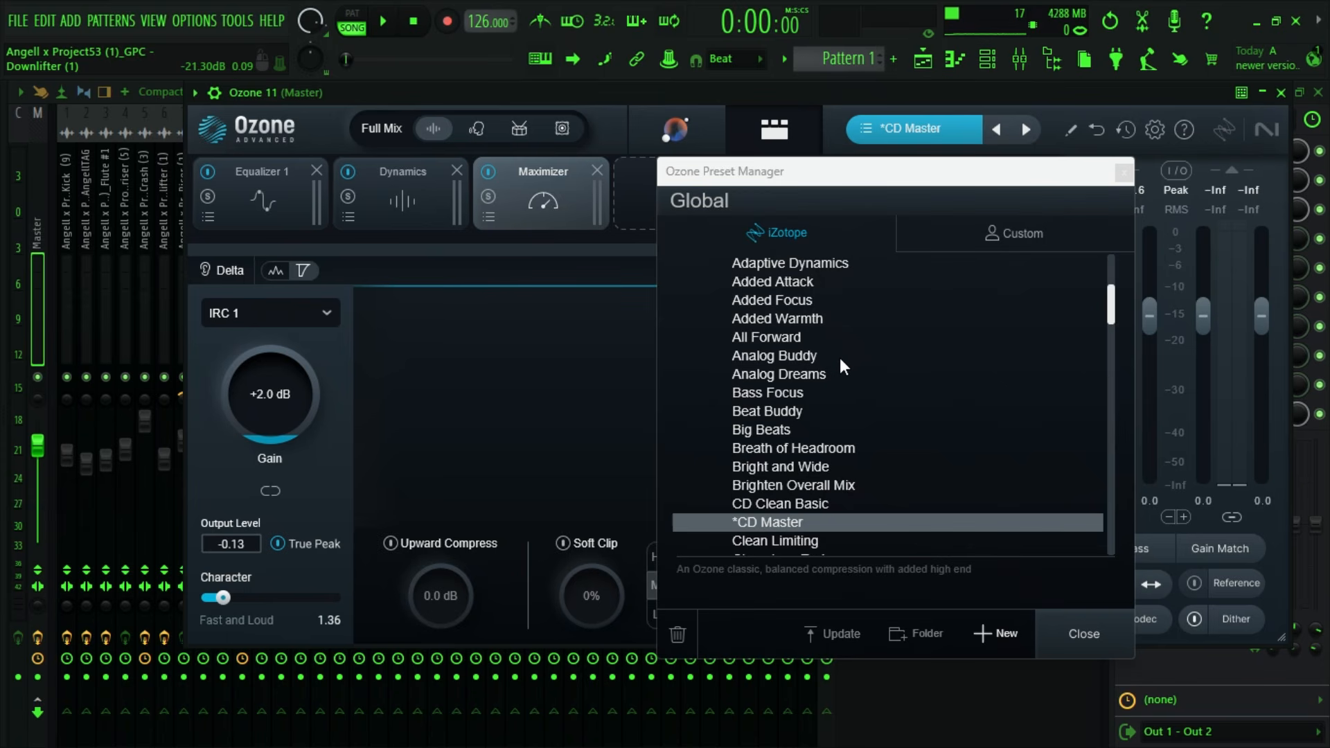
pyautogui.scroll(-1, 959, 308)
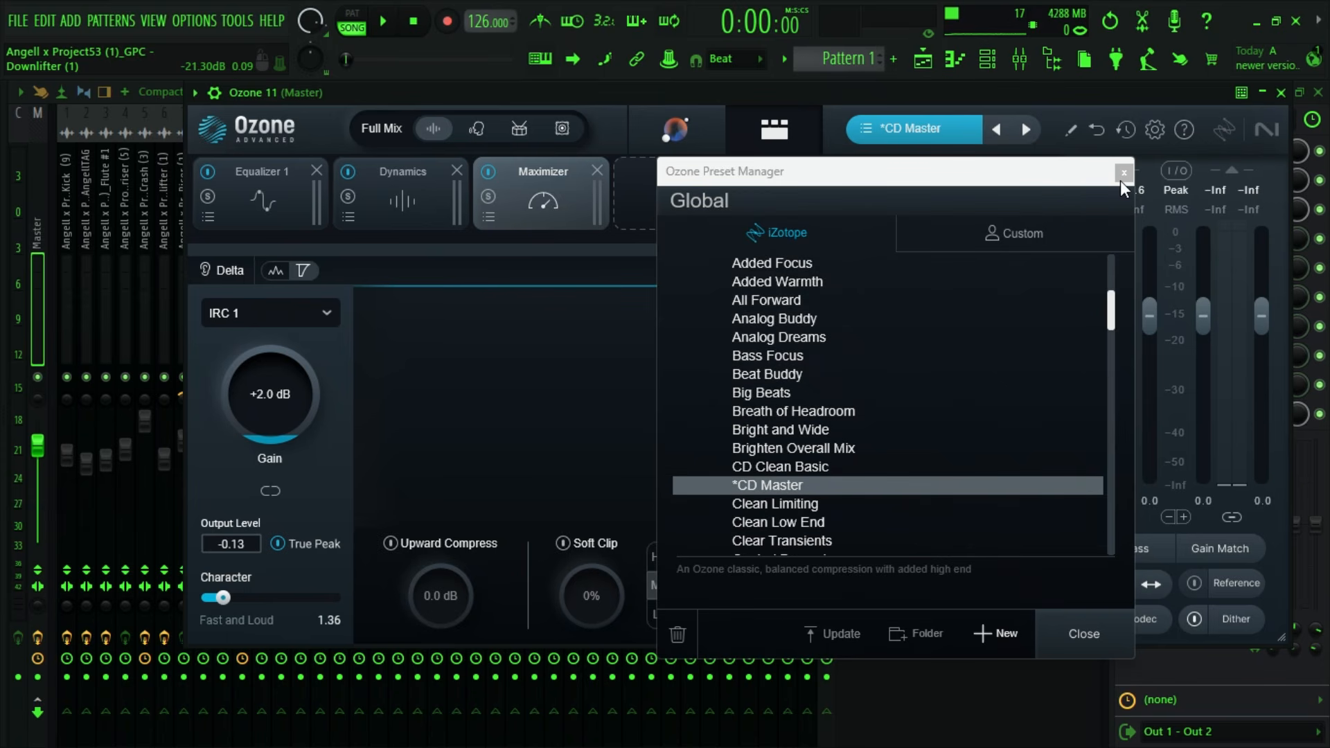
pyautogui.click(1122, 173)
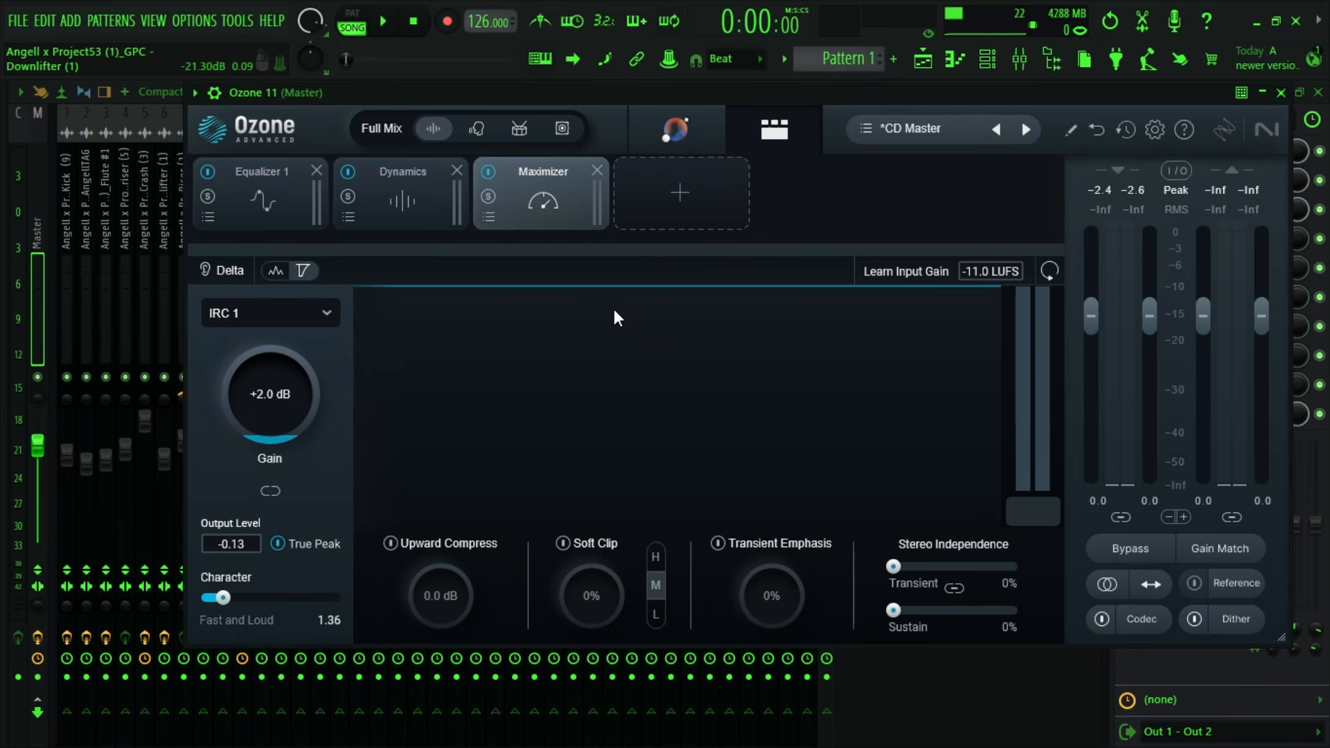
# - View Ozone 11's list of addable modules, open its preset manager, and close the plugin without changing the CD Master chain
pyautogui.click(679, 193)
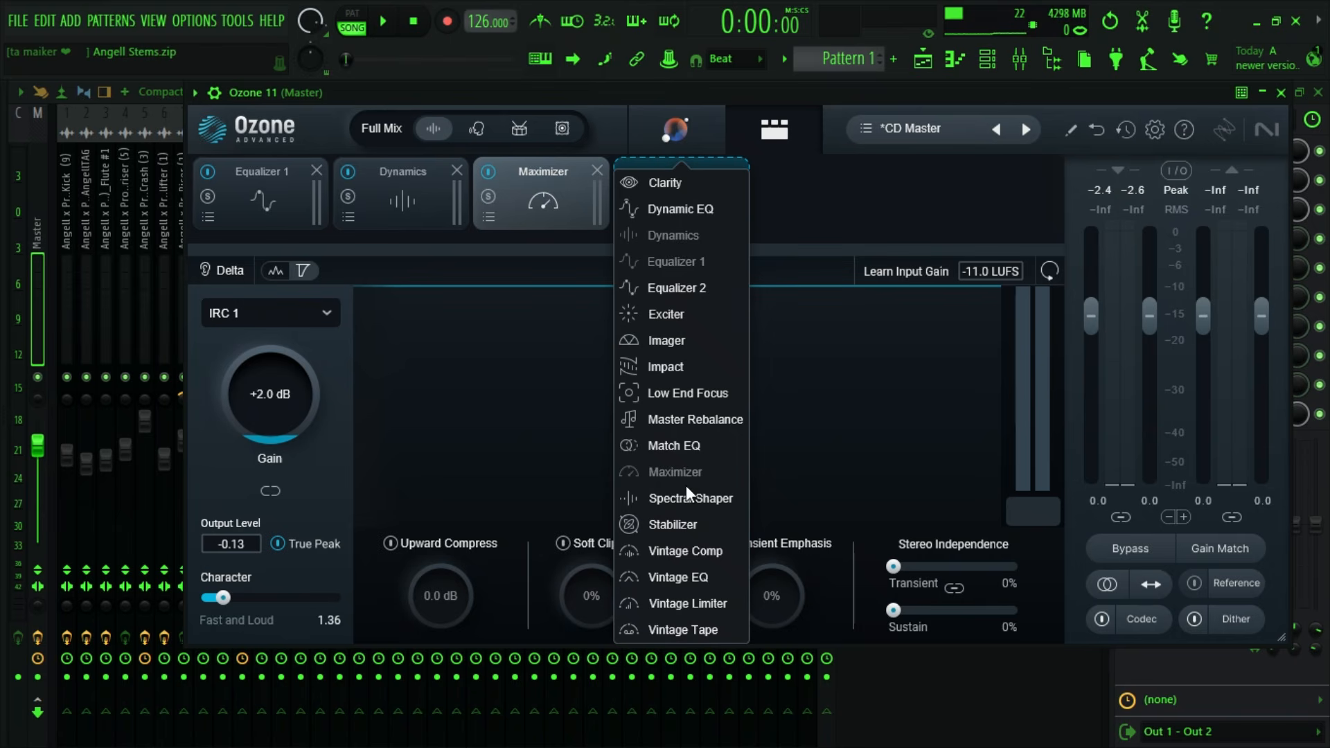
pyautogui.click(781, 201)
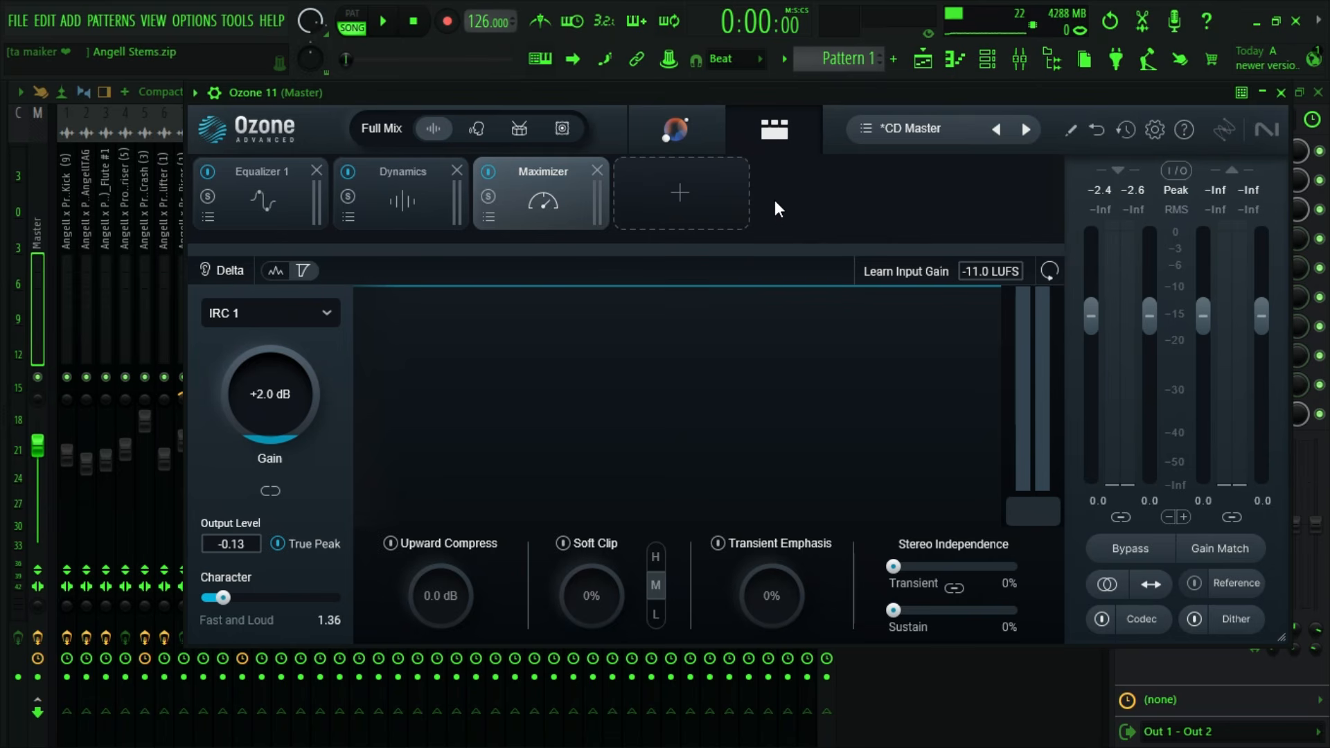
pyautogui.click(857, 134)
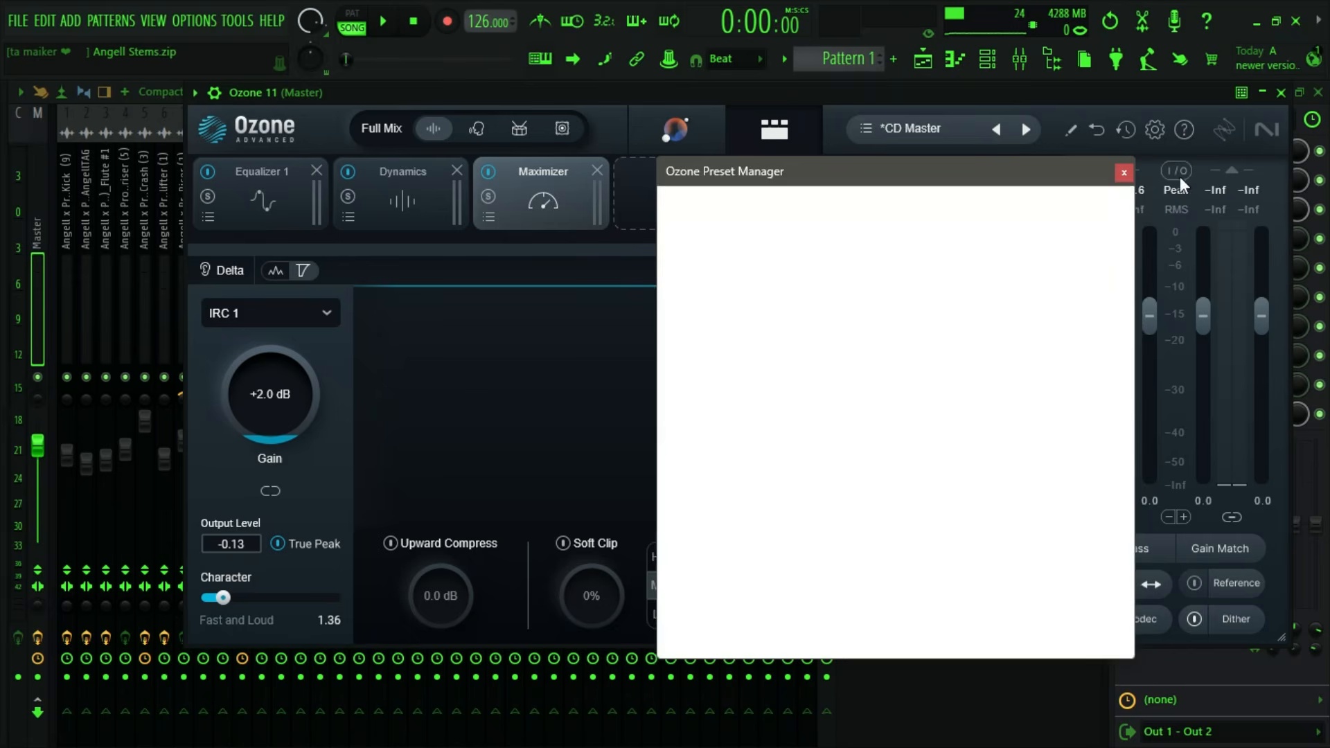
pyautogui.click(1121, 174)
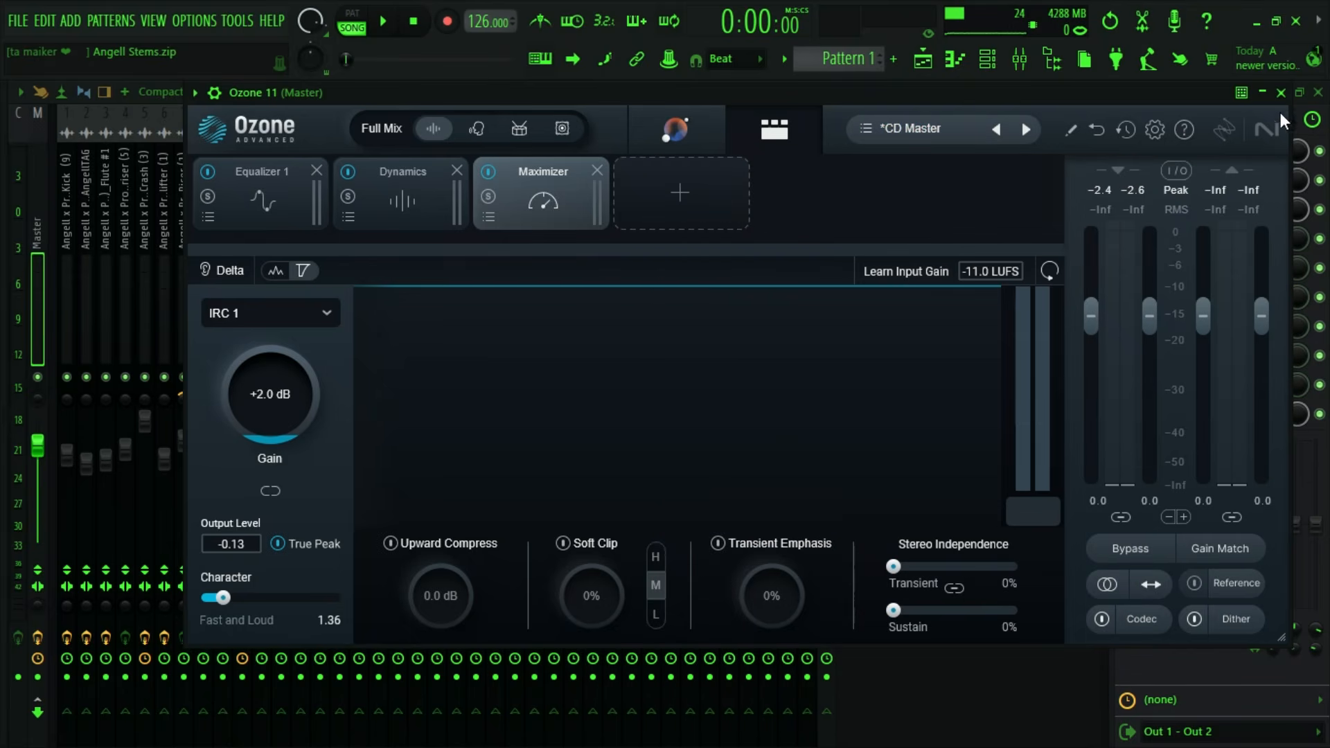
pyautogui.click(1281, 92)
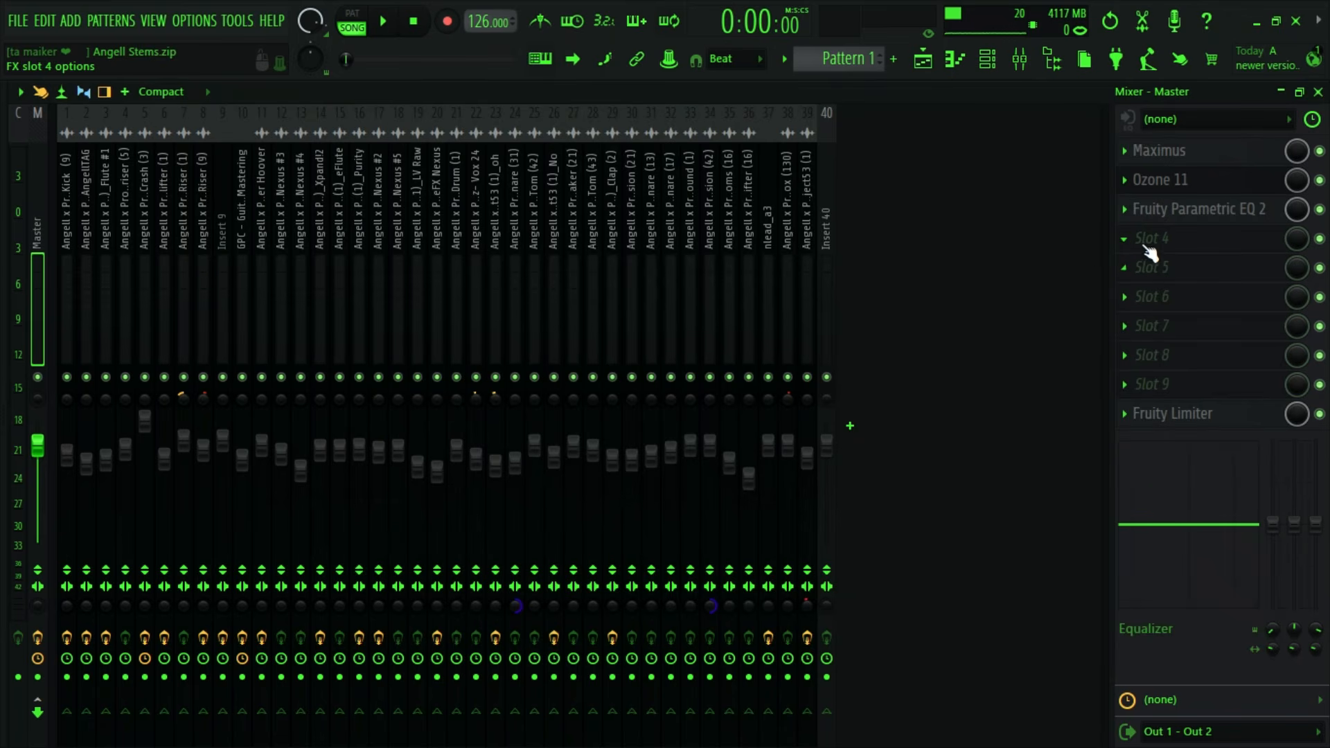
# - Load Maximus into effect slot 4 of the Master track and view its Mastering presets
pyautogui.click(1167, 320)
pyautogui.moveTo(994, 389)
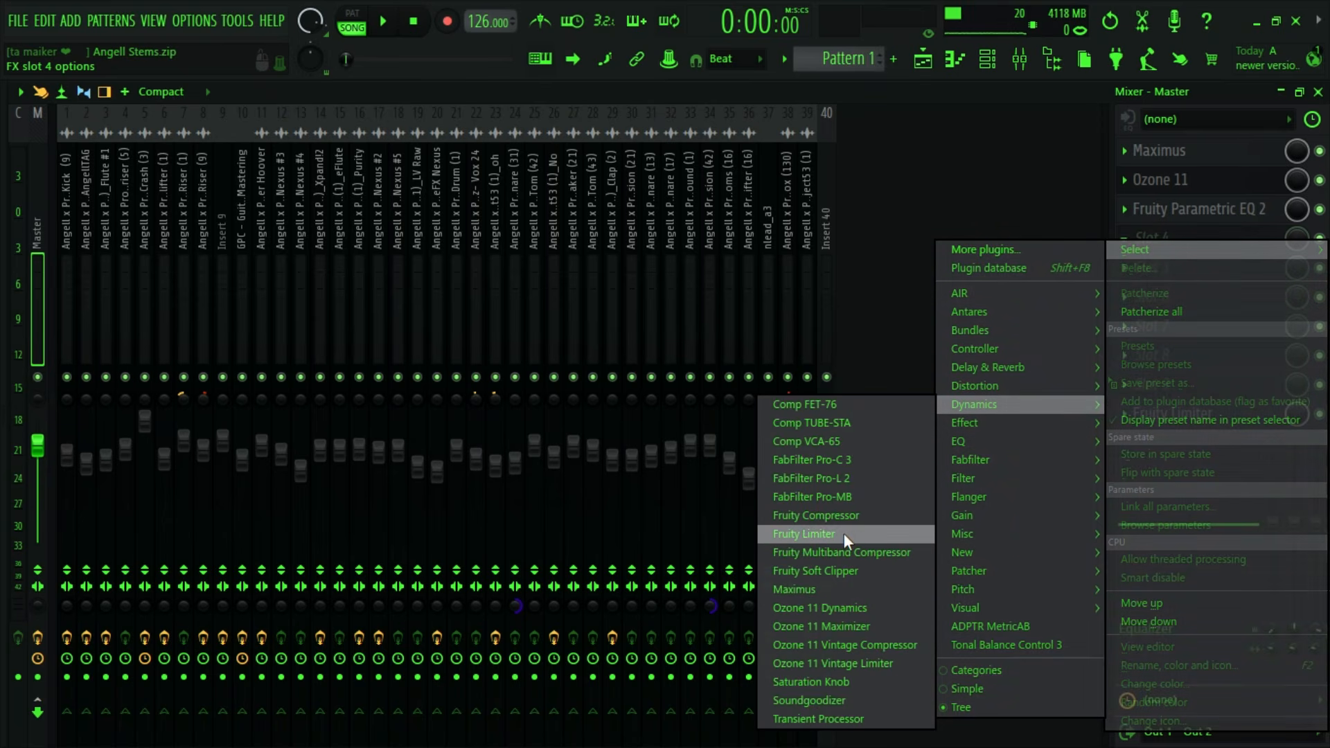
pyautogui.click(844, 584)
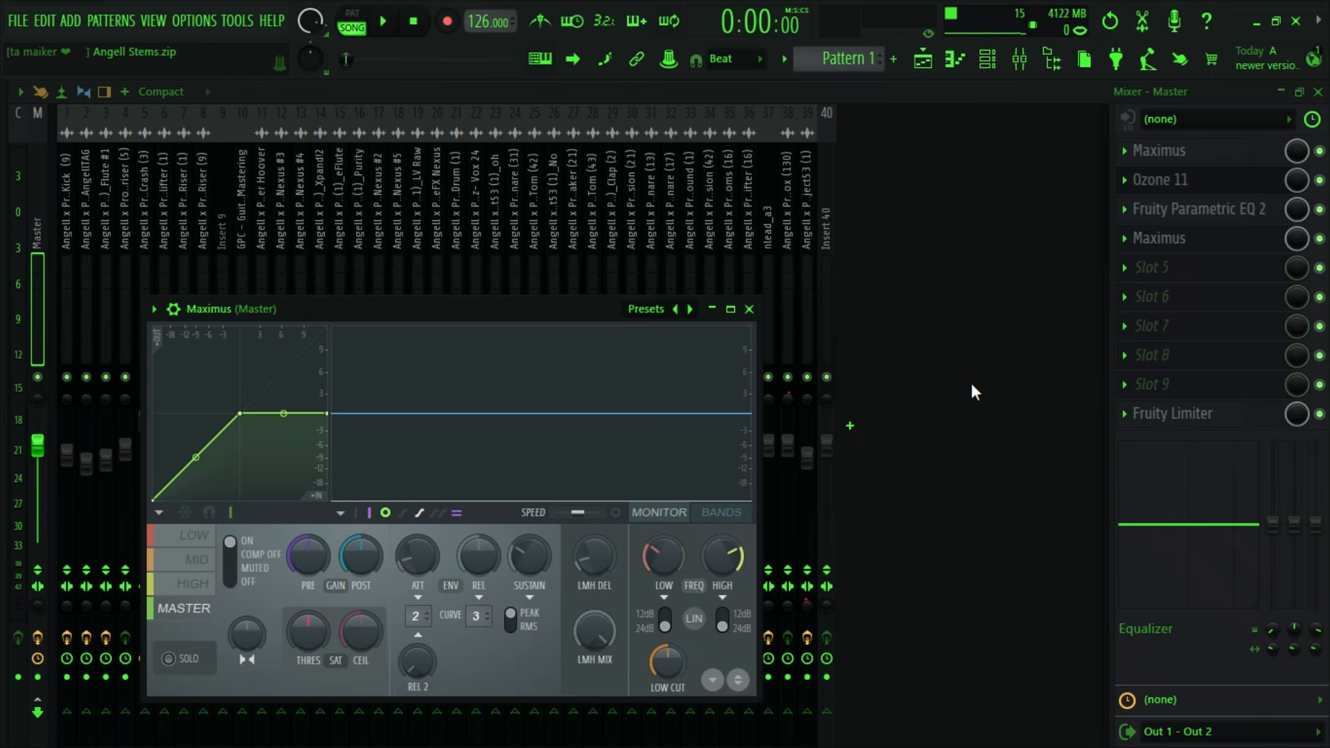
pyautogui.moveTo(282, 310); pyautogui.dragTo(368, 193)
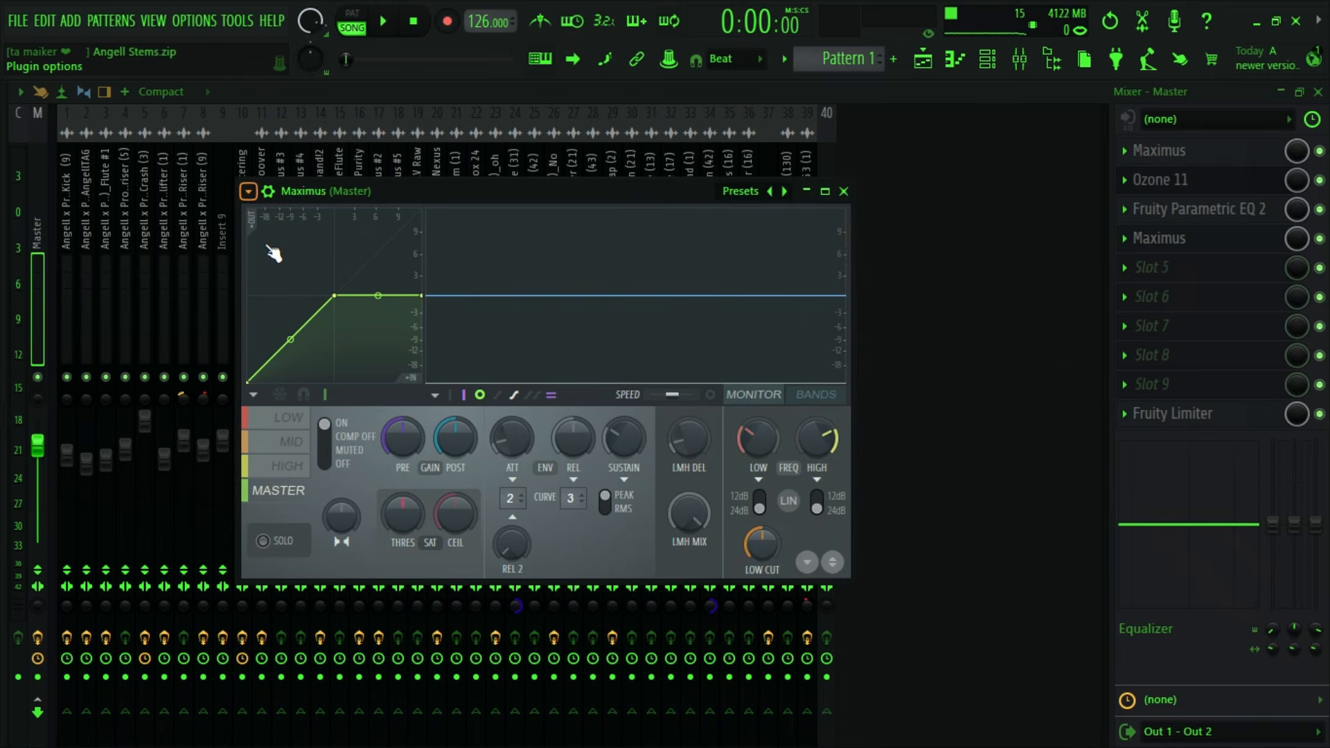
pyautogui.click(249, 191)
pyautogui.moveTo(293, 310)
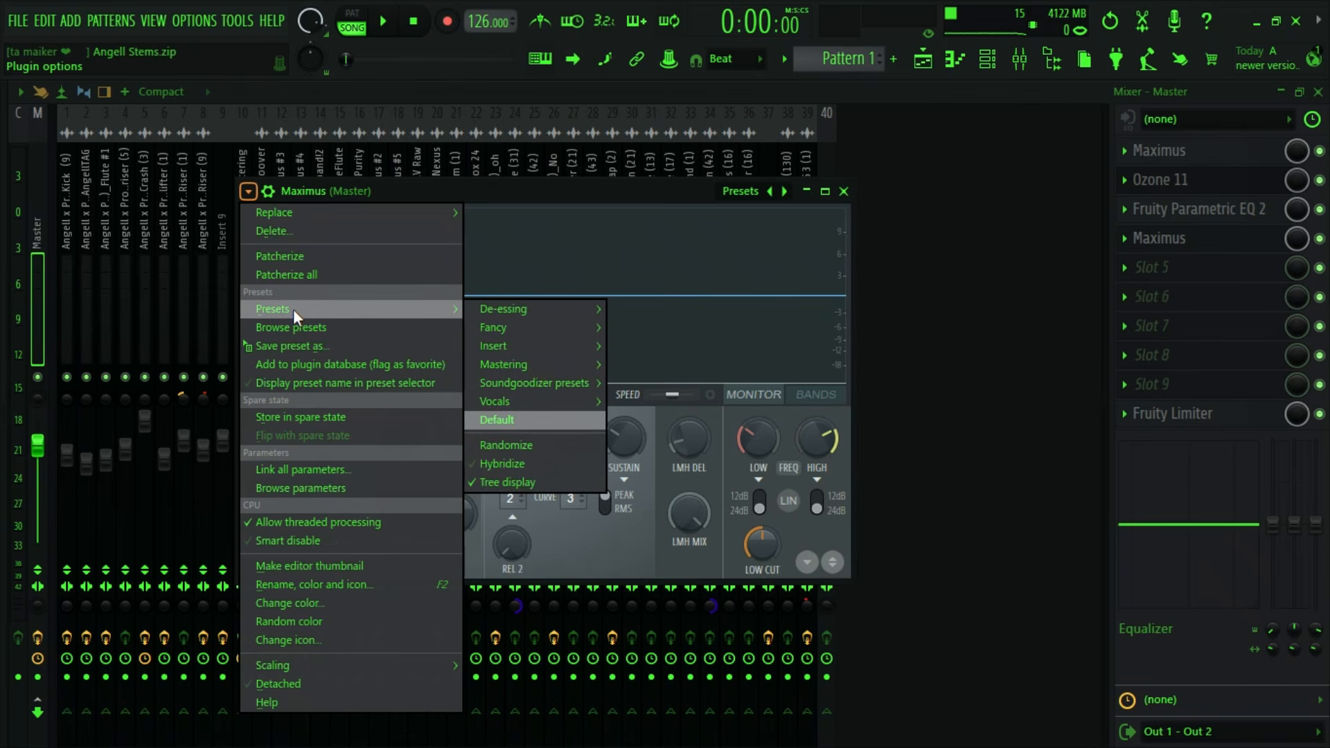
pyautogui.moveTo(546, 364)
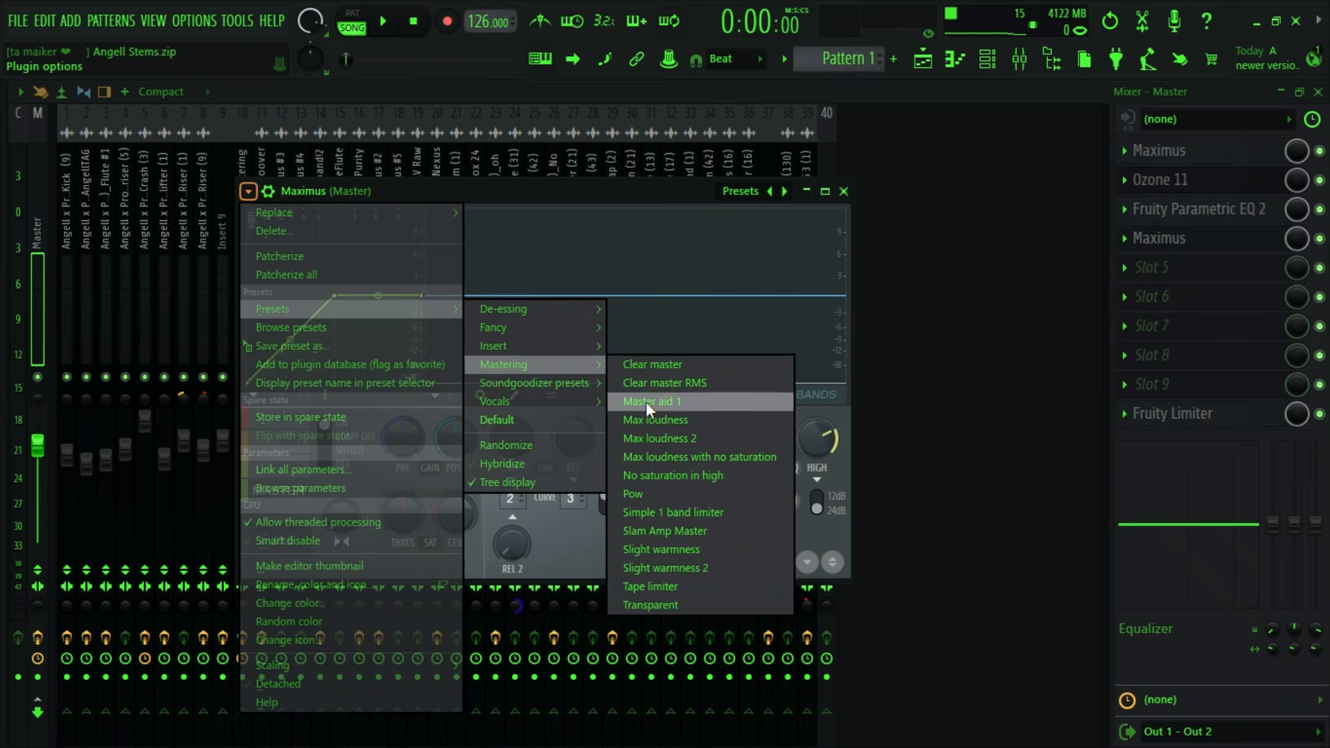
# - Replace Maximus in slot 4 of the Master track with Fruity Multiband Compressor, finding it by searching for "multi"
pyautogui.click(1131, 239)
pyautogui.moveTo(1129, 208)
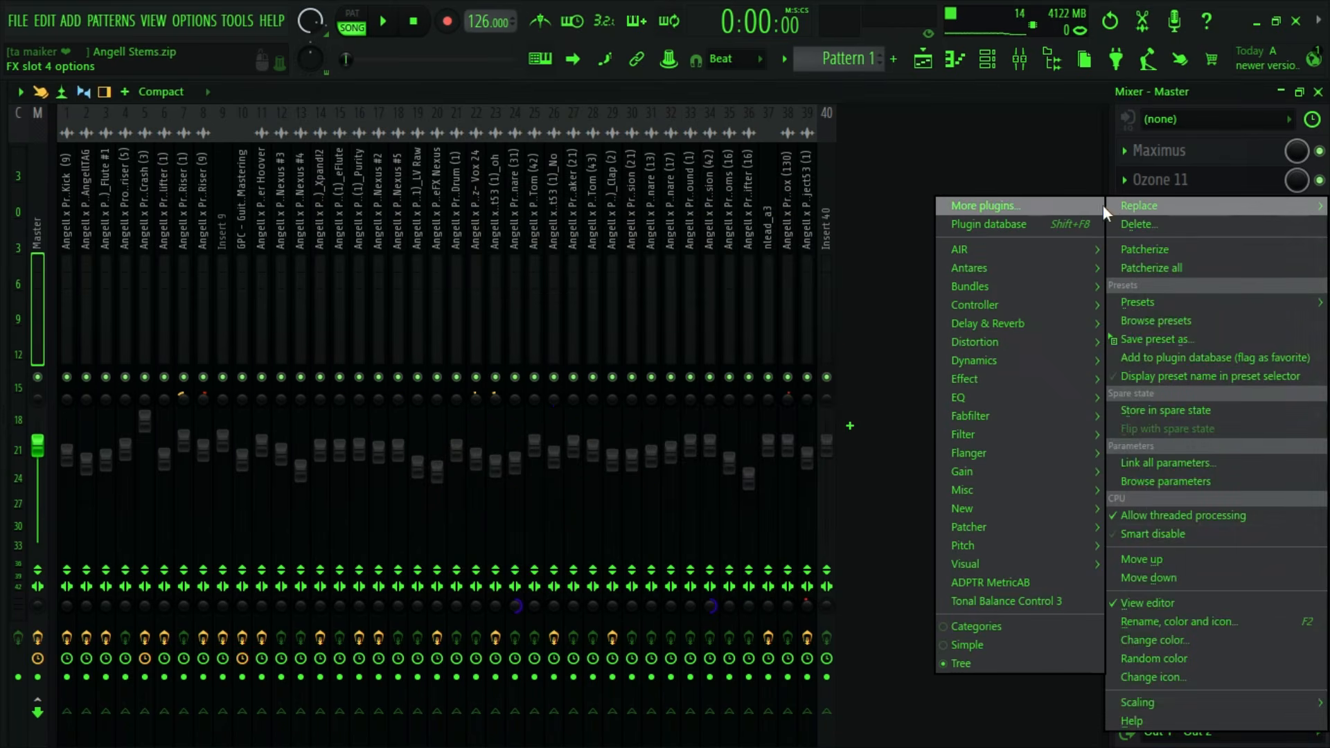
pyautogui.click(995, 207)
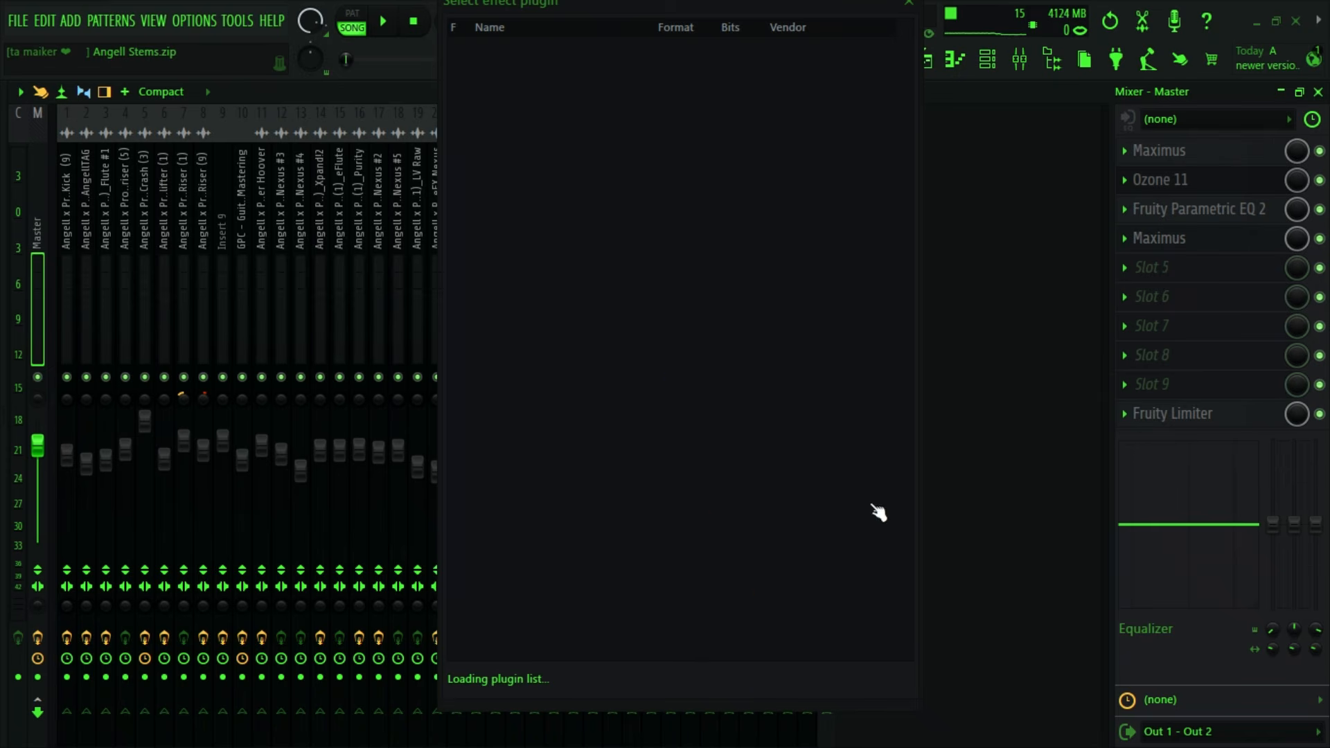
pyautogui.scroll(-6, 660, 559)
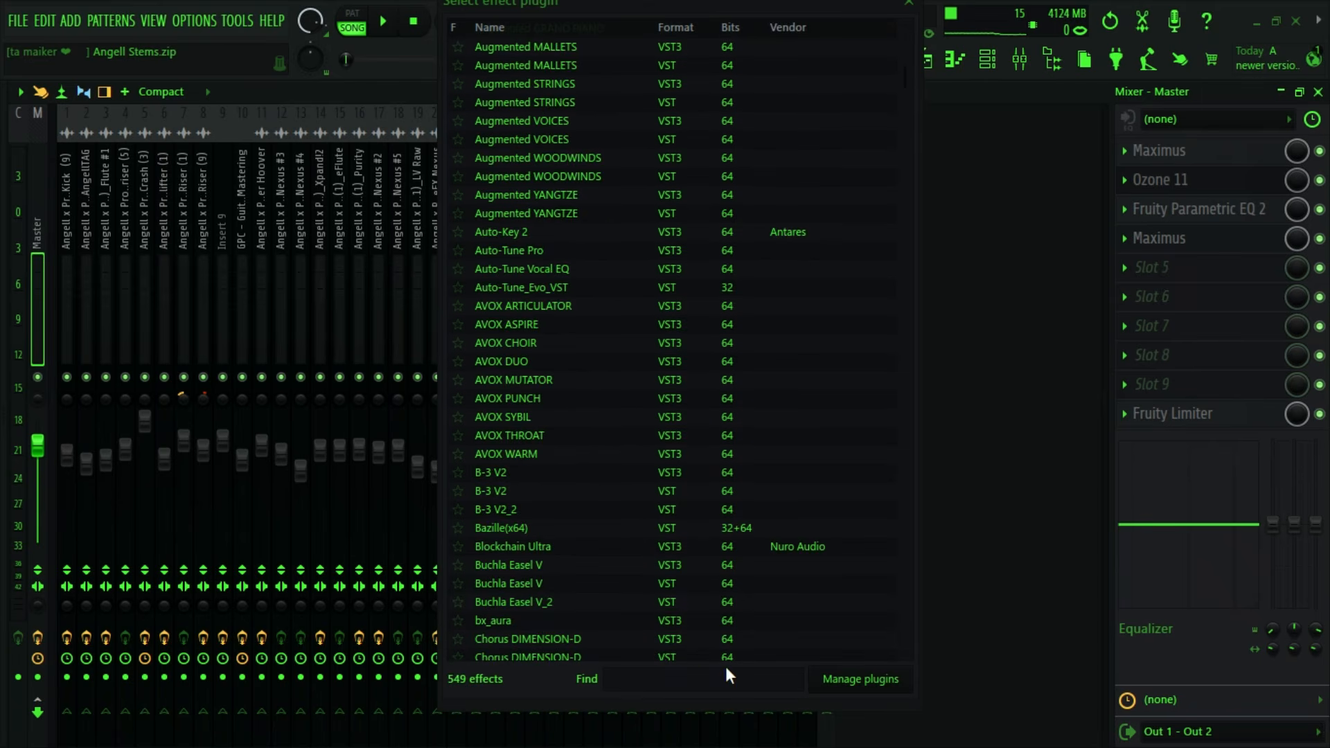
pyautogui.click(707, 681)
pyautogui.write('multi')
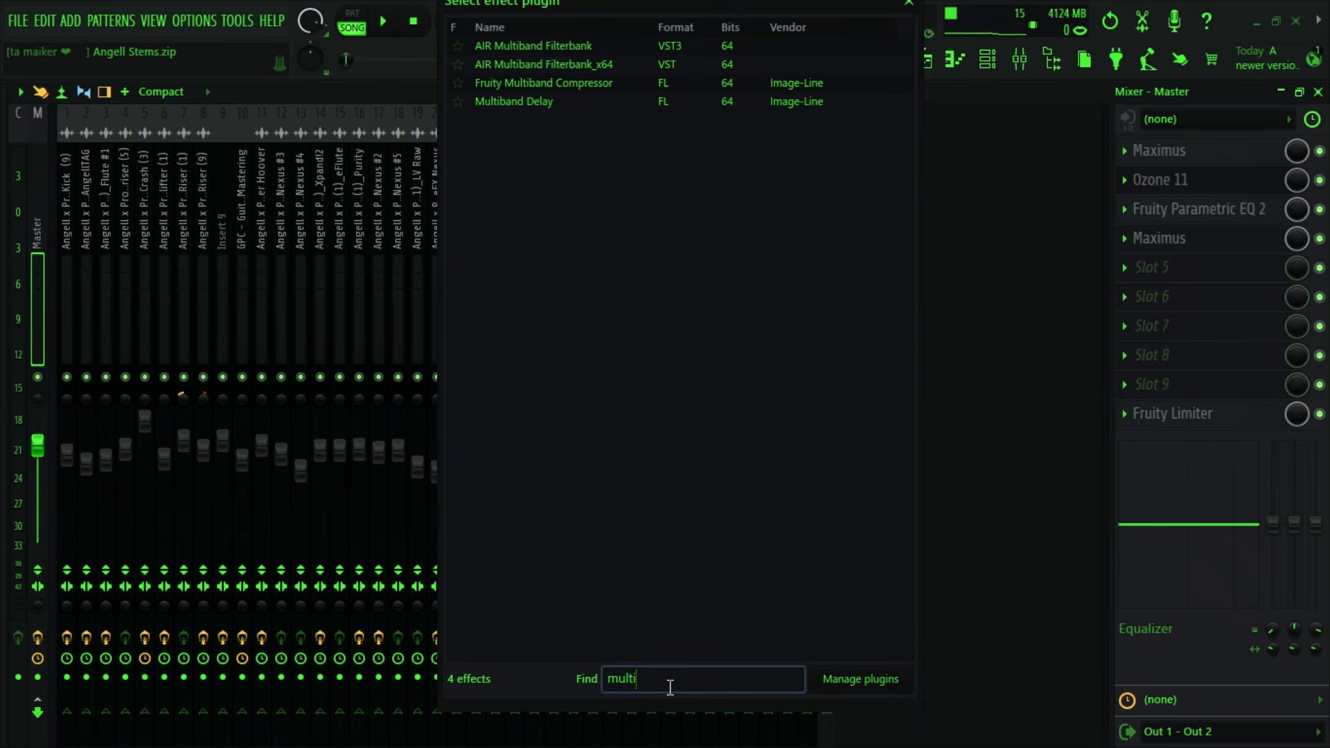
pyautogui.doubleClick(530, 84)
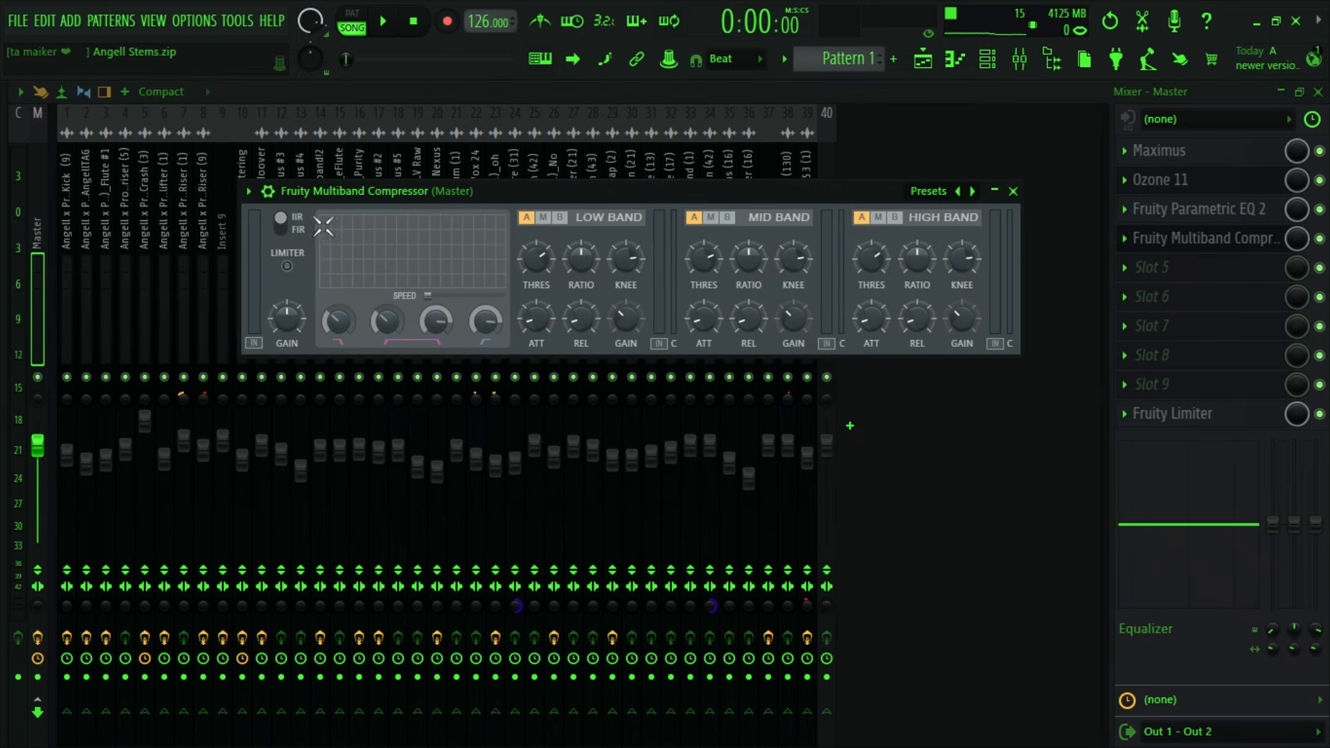
# - Load the Maximize 2 preset in Fruity Multiband Compressor and close its editor
pyautogui.click(248, 192)
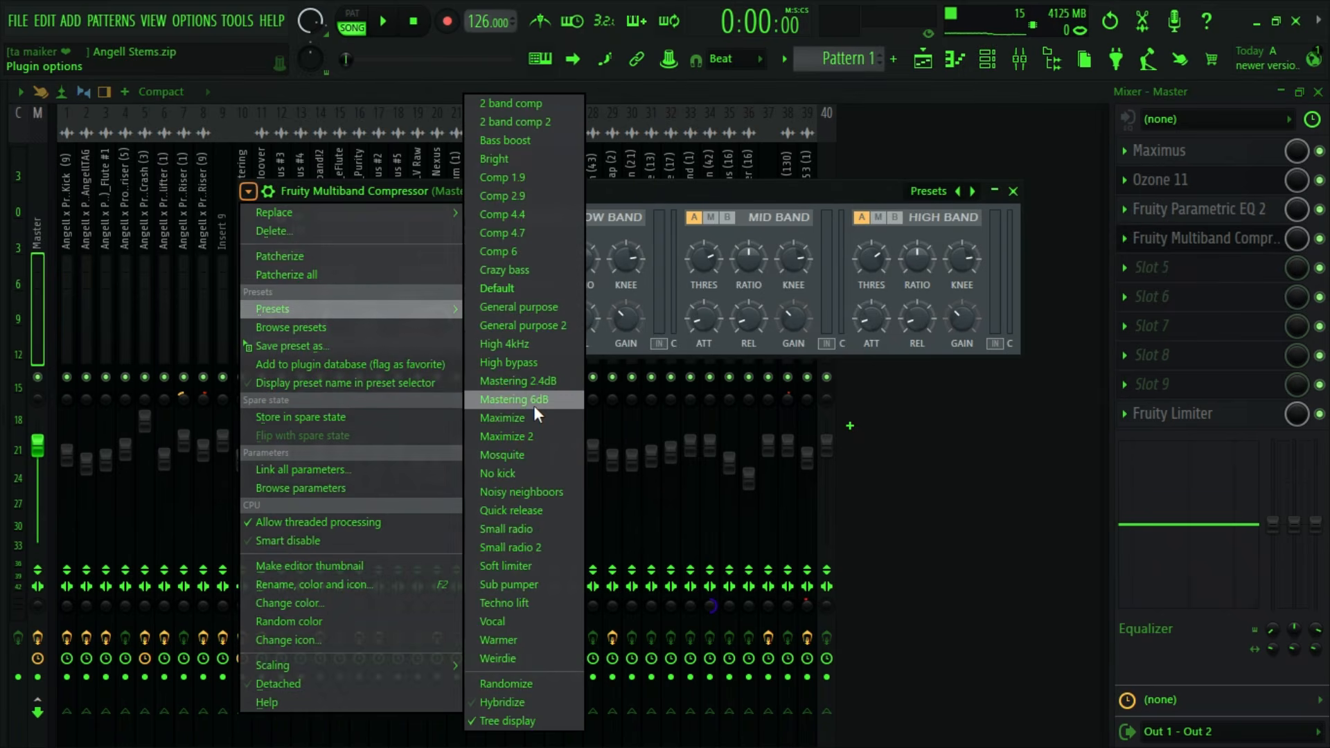
pyautogui.click(506, 436)
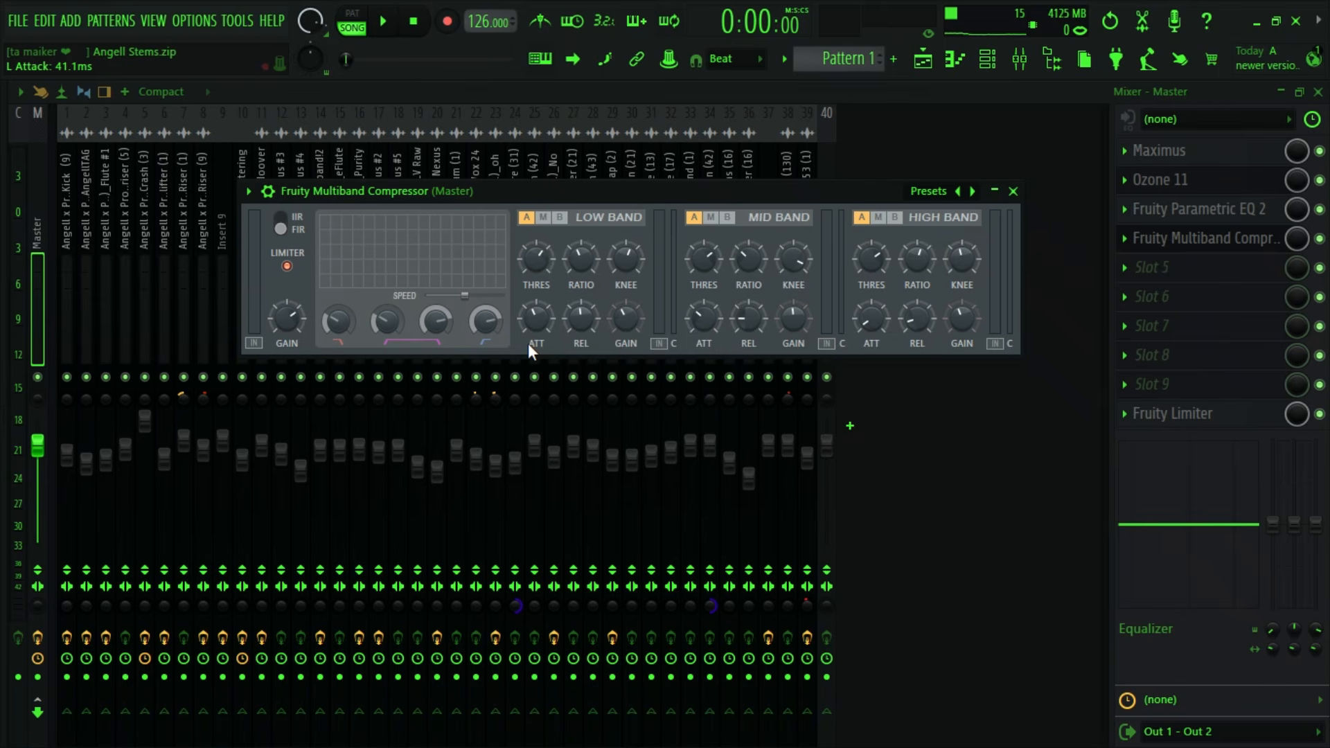
pyautogui.click(1013, 191)
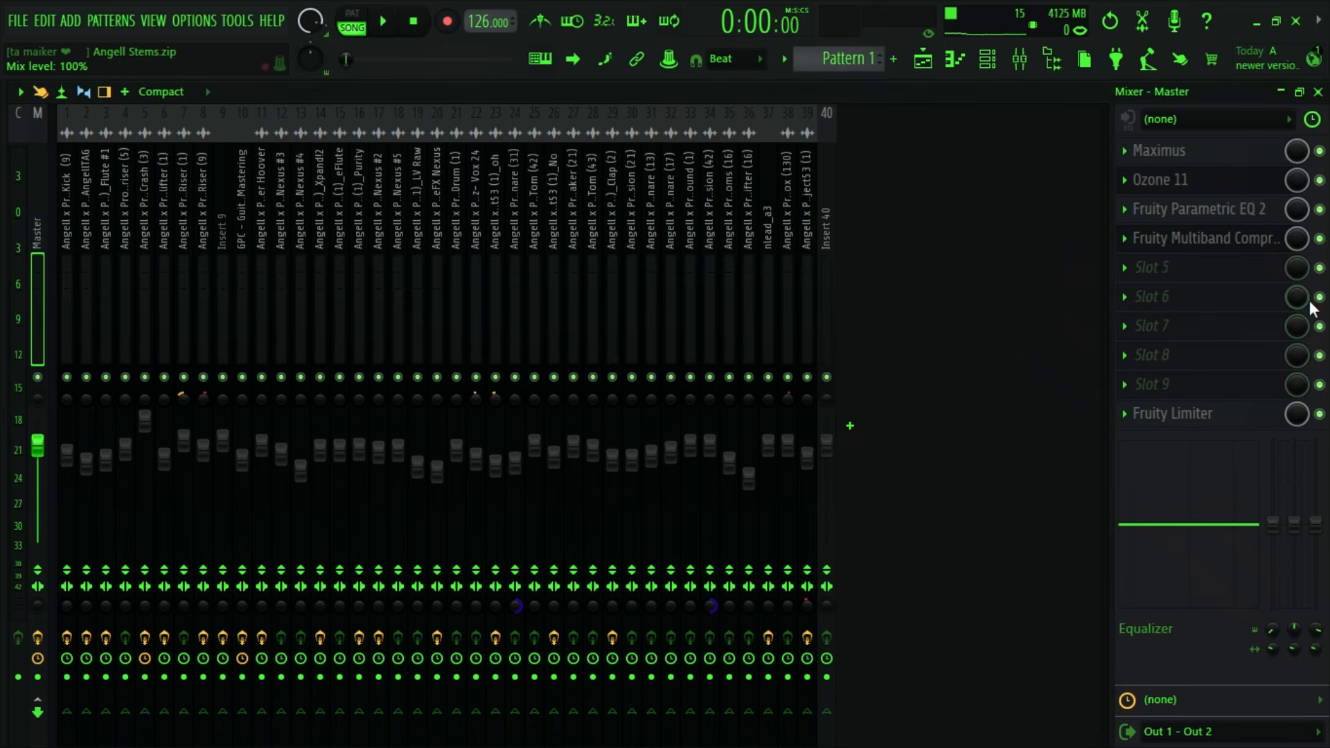
# - Delete Fruity Multiband Compressor from slot 4 of the Master track
pyautogui.rightClick(1137, 239)
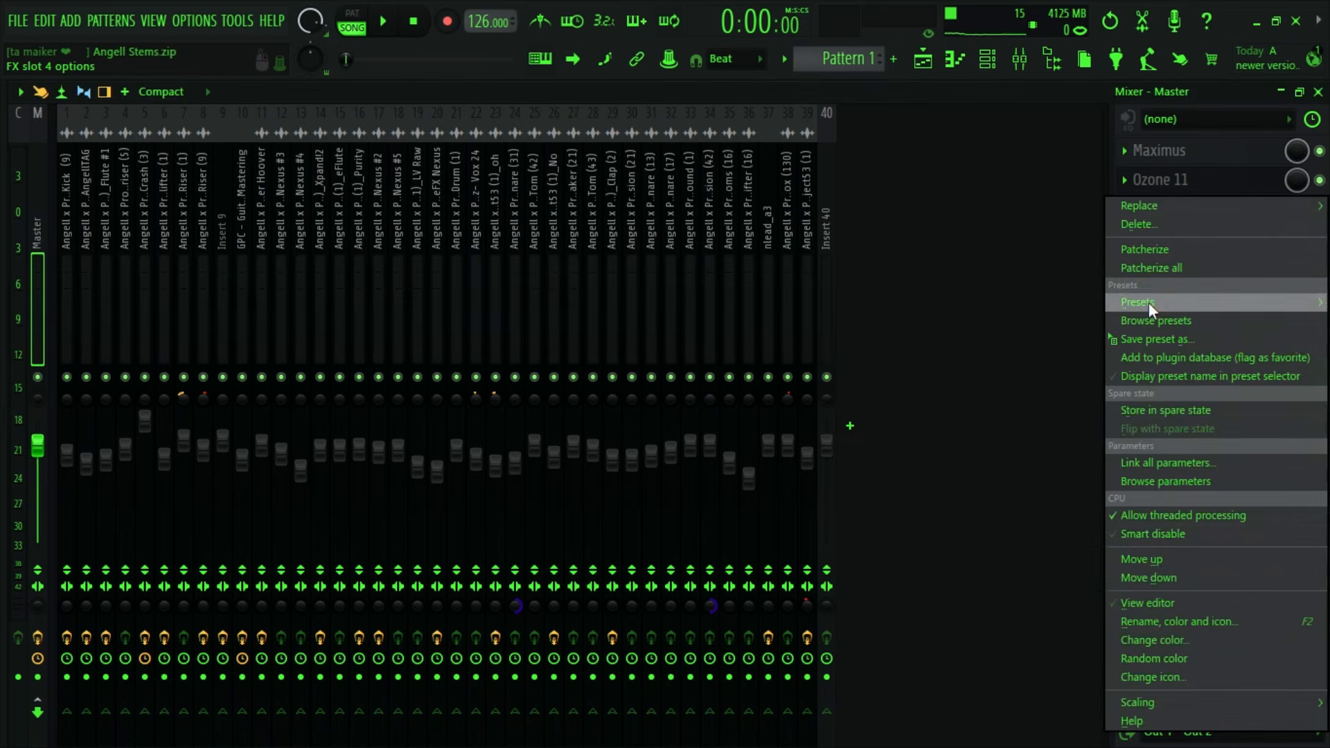
pyautogui.click(1140, 224)
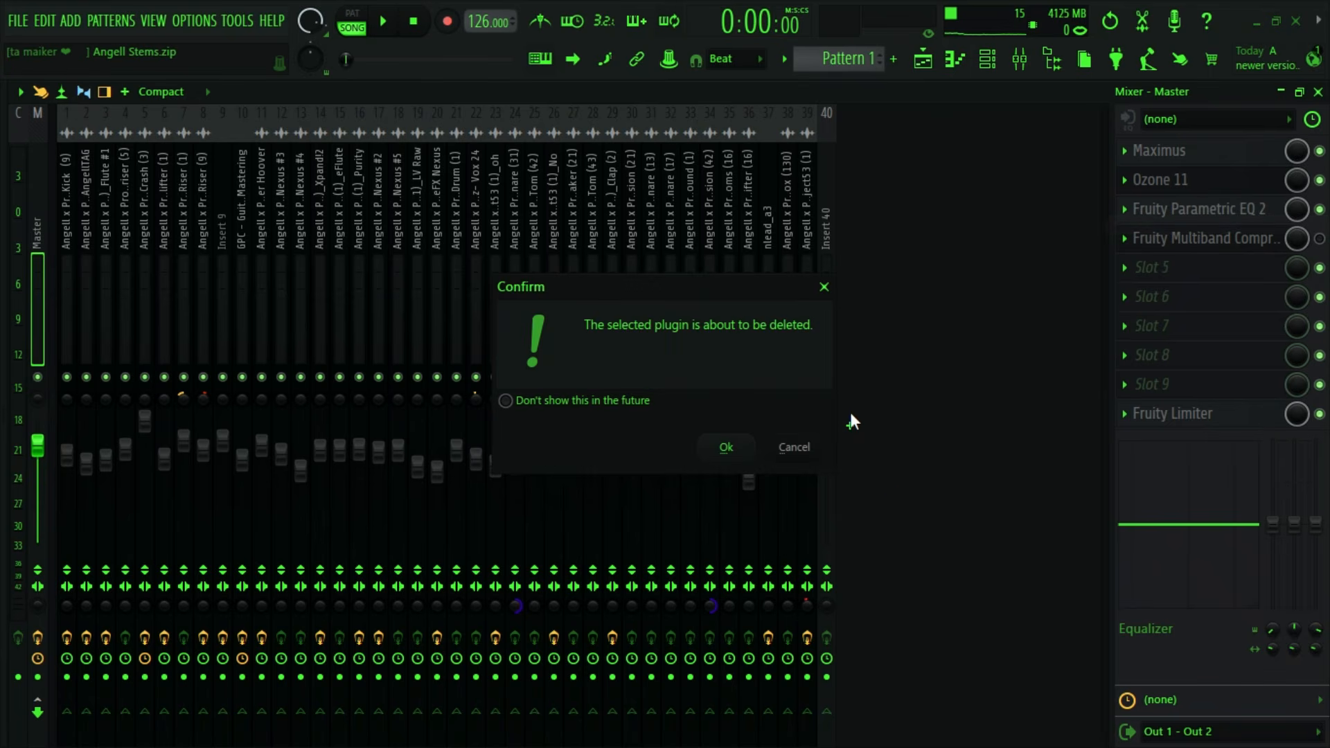
pyautogui.click(726, 448)
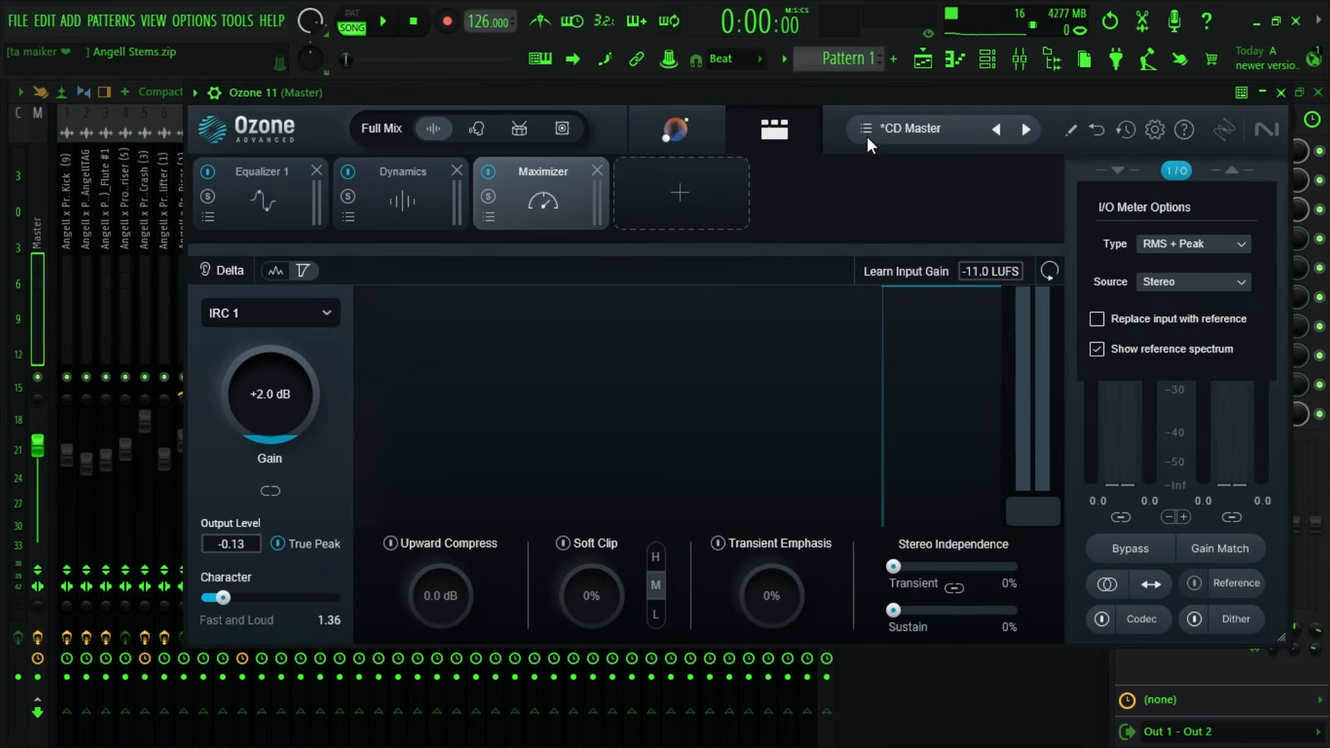
# - View the first artist's folder under Expert Curated Presets in Ozone 11's preset manager, and close the manager and plugin
pyautogui.click(873, 132)
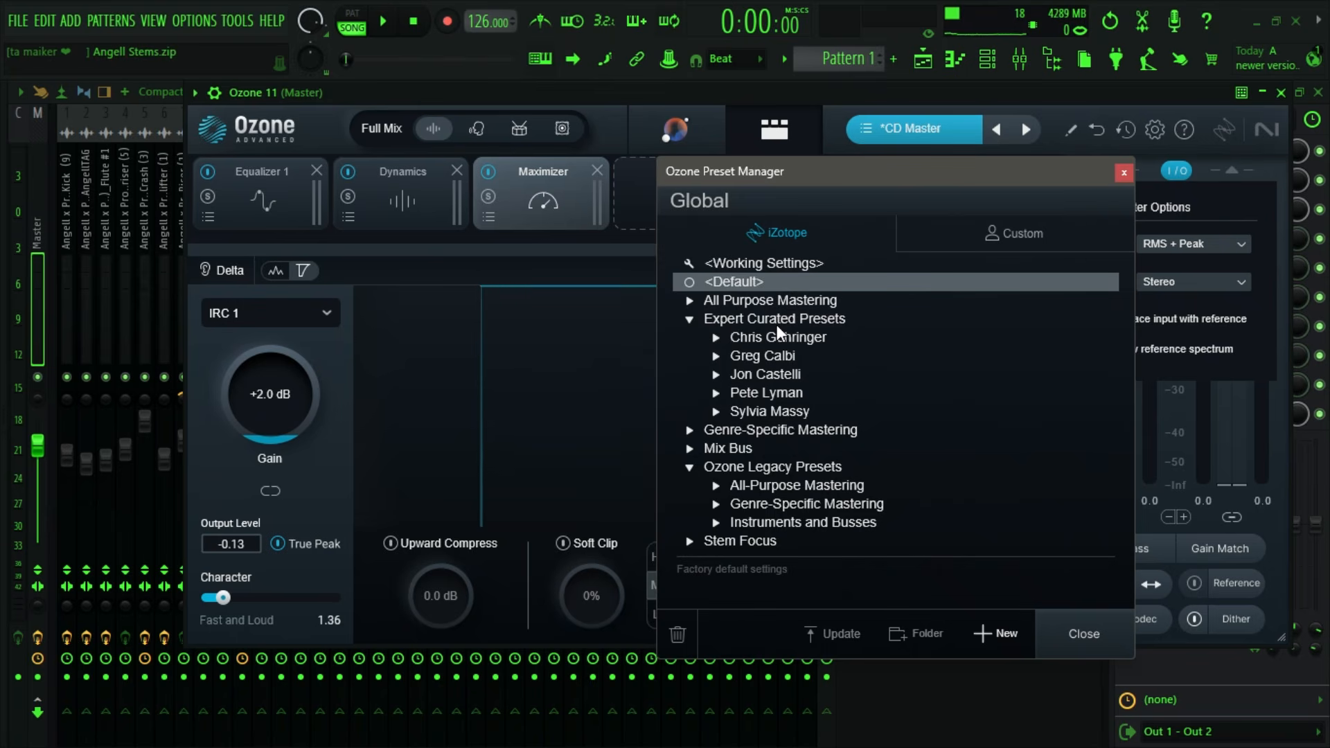
pyautogui.click(714, 336)
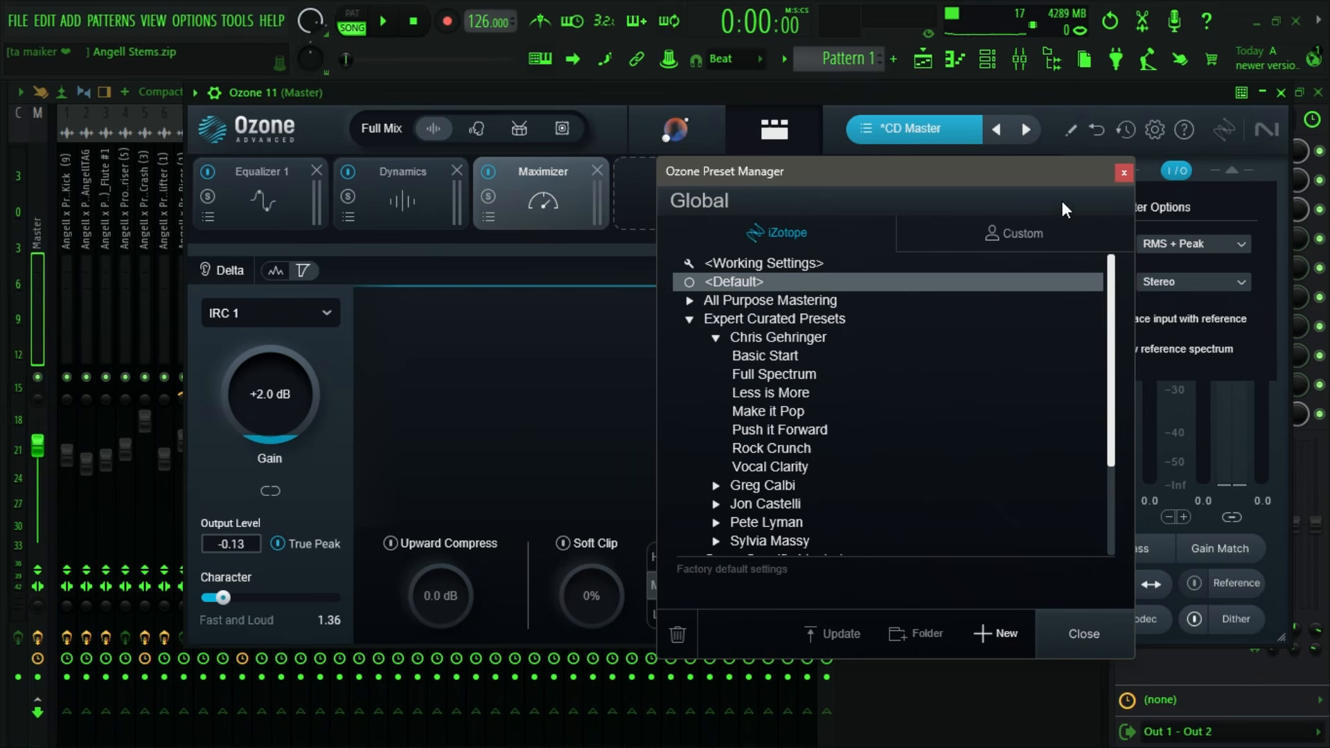
pyautogui.click(1123, 173)
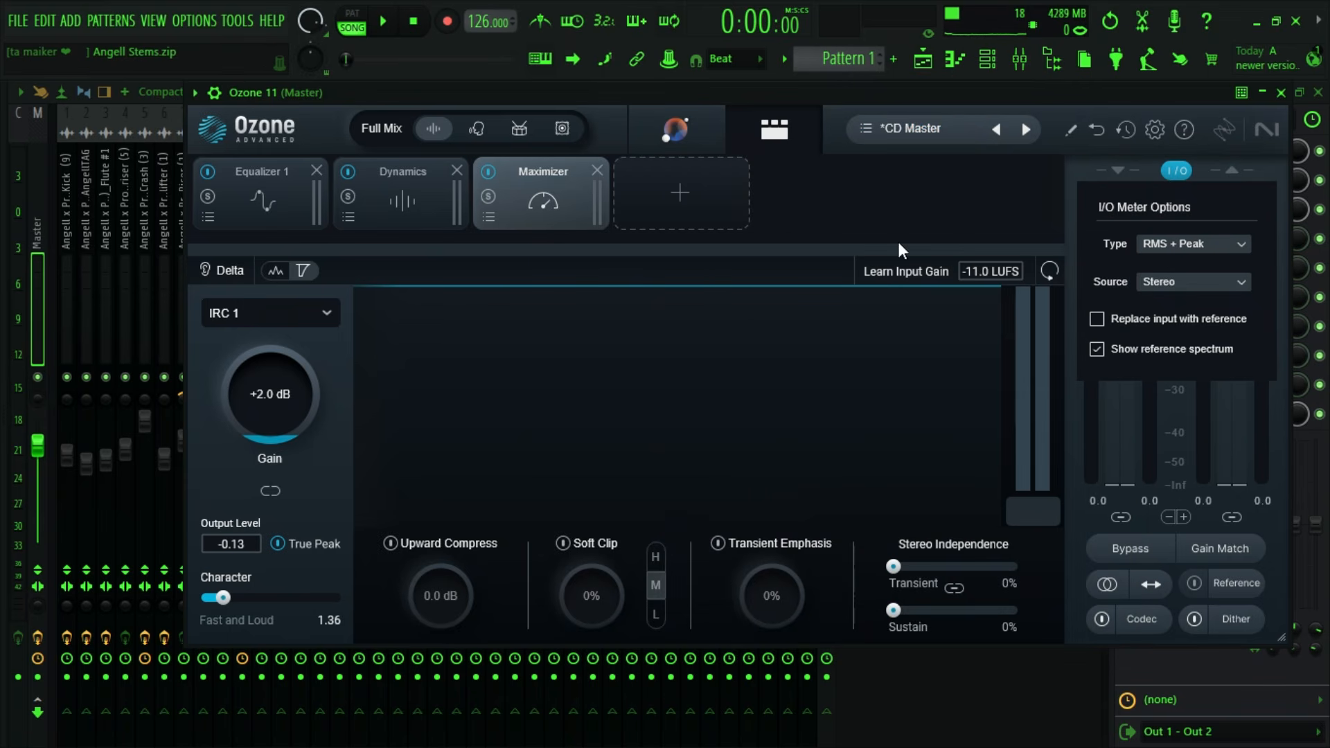
pyautogui.click(1281, 92)
# - Compare the Master track's Fruity Parametric EQ 2 curve with Ozone 11's Equalizer 1 curve, and close both plugins
pyautogui.click(1188, 216)
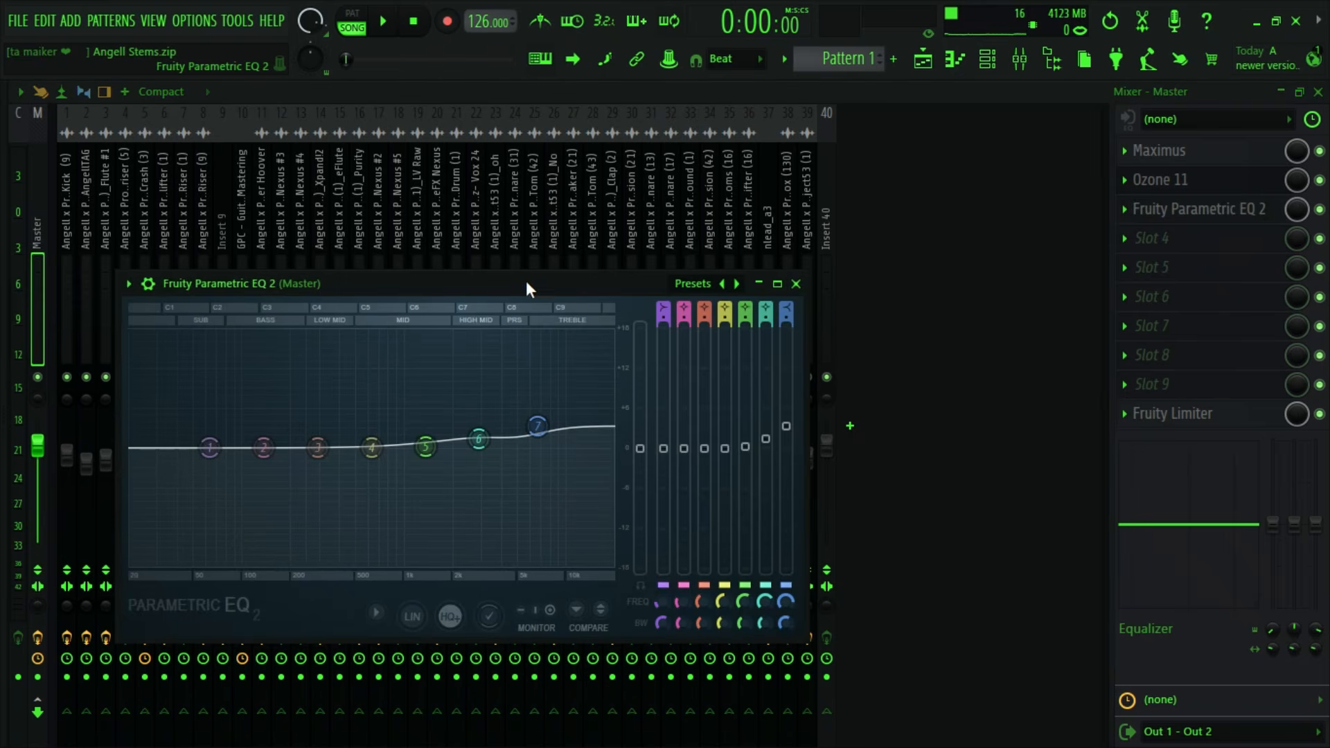
pyautogui.moveTo(526, 280); pyautogui.dragTo(598, 169)
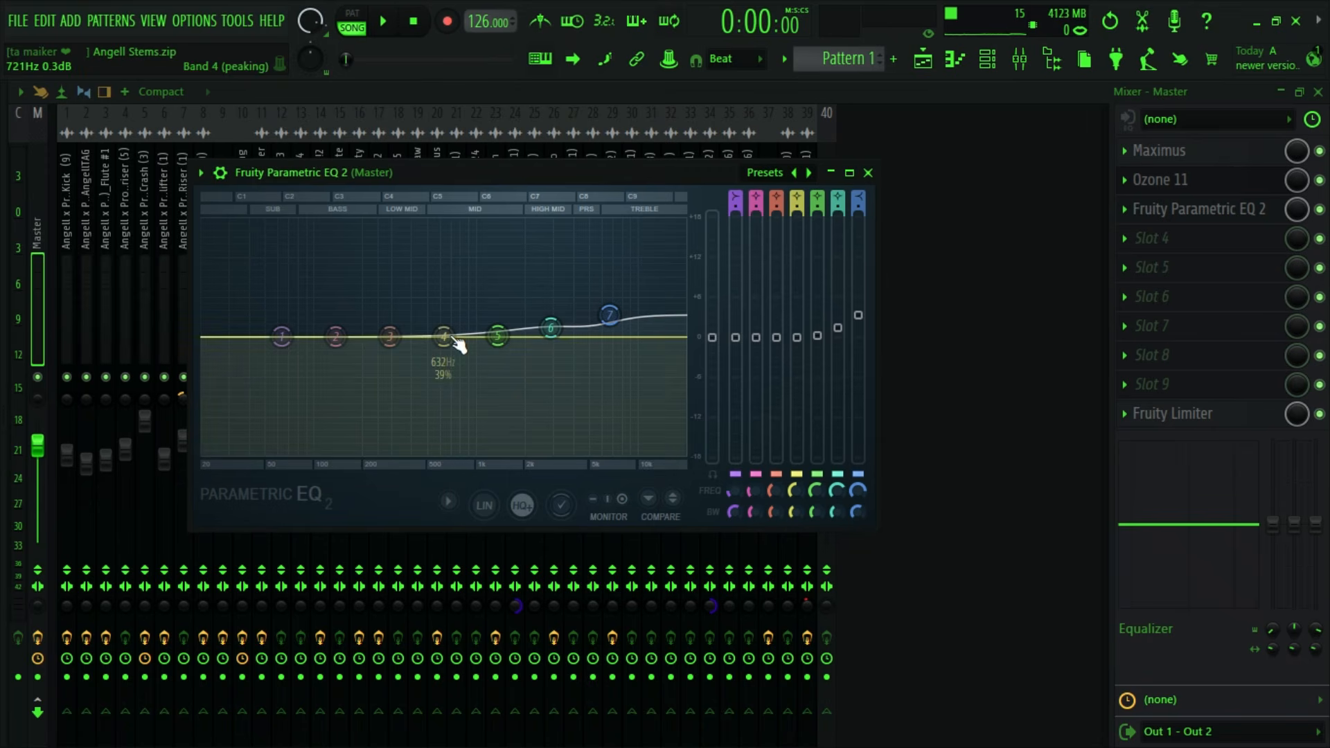
pyautogui.click(1161, 181)
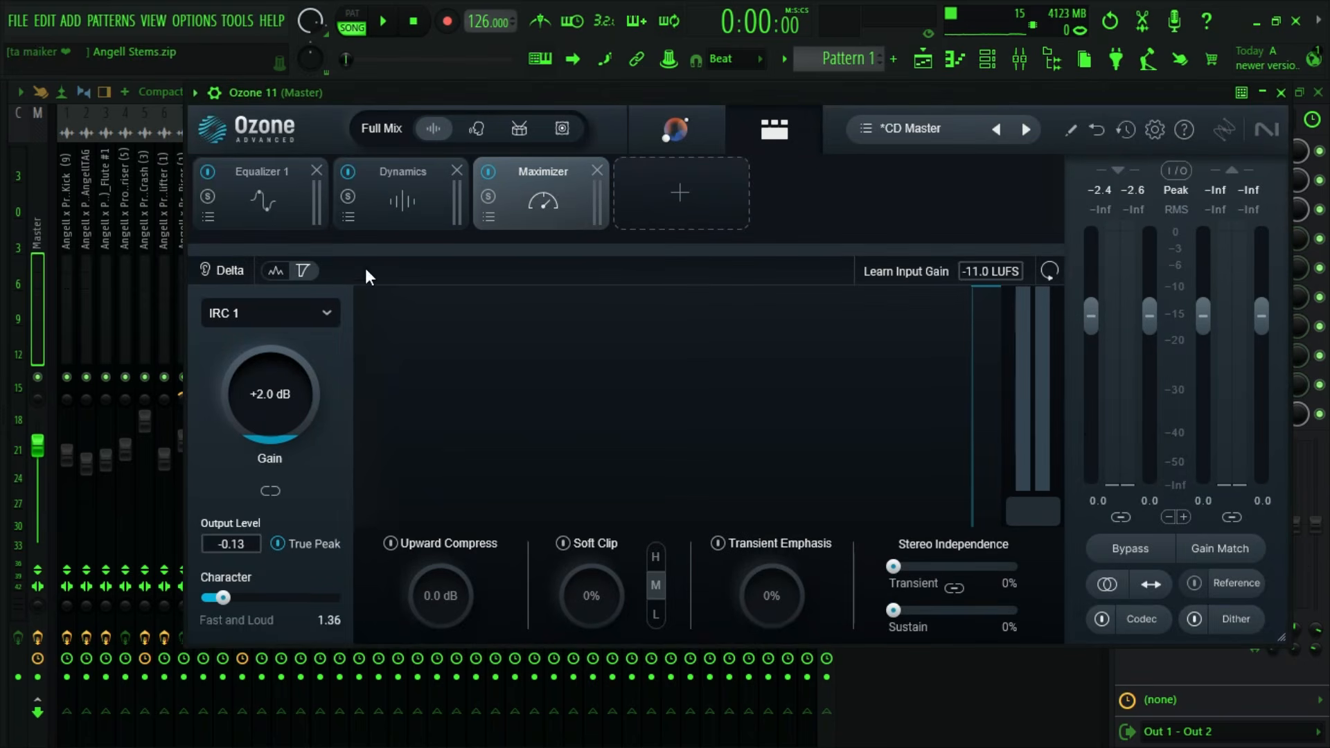
pyautogui.click(305, 207)
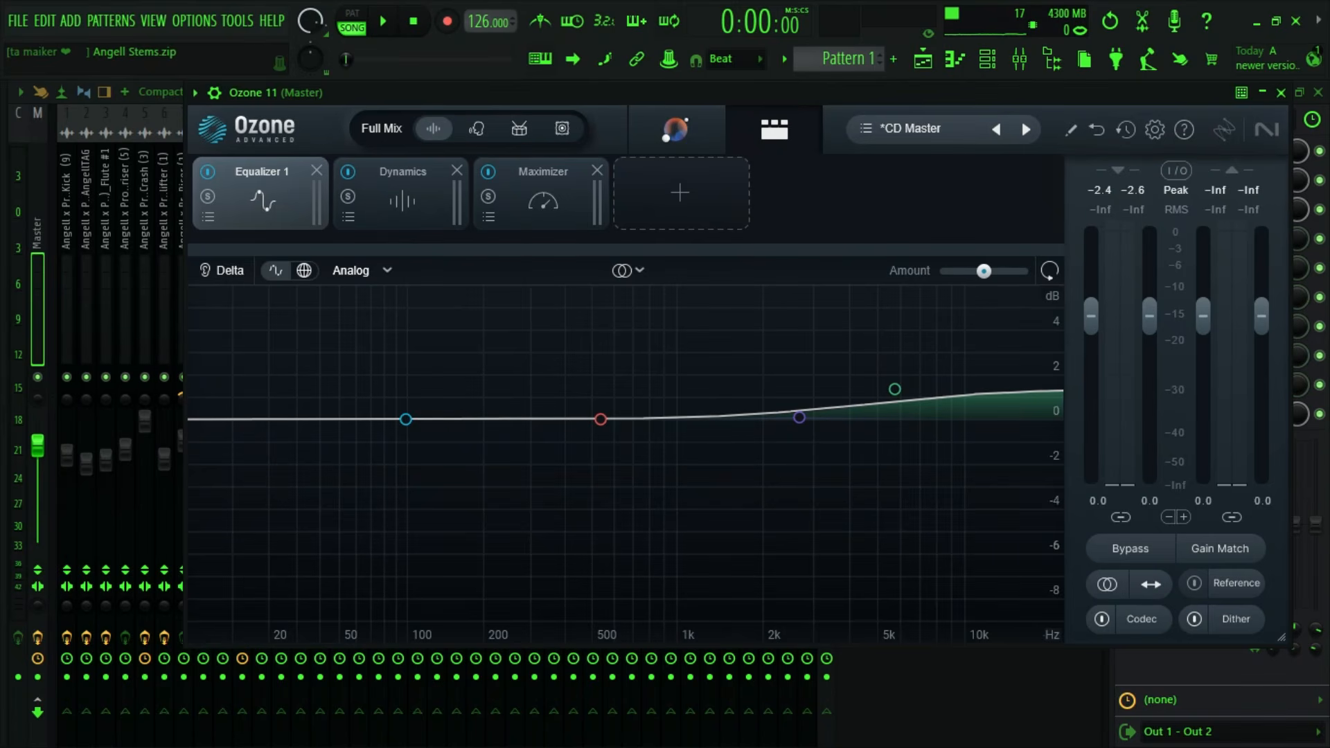
pyautogui.click(1281, 93)
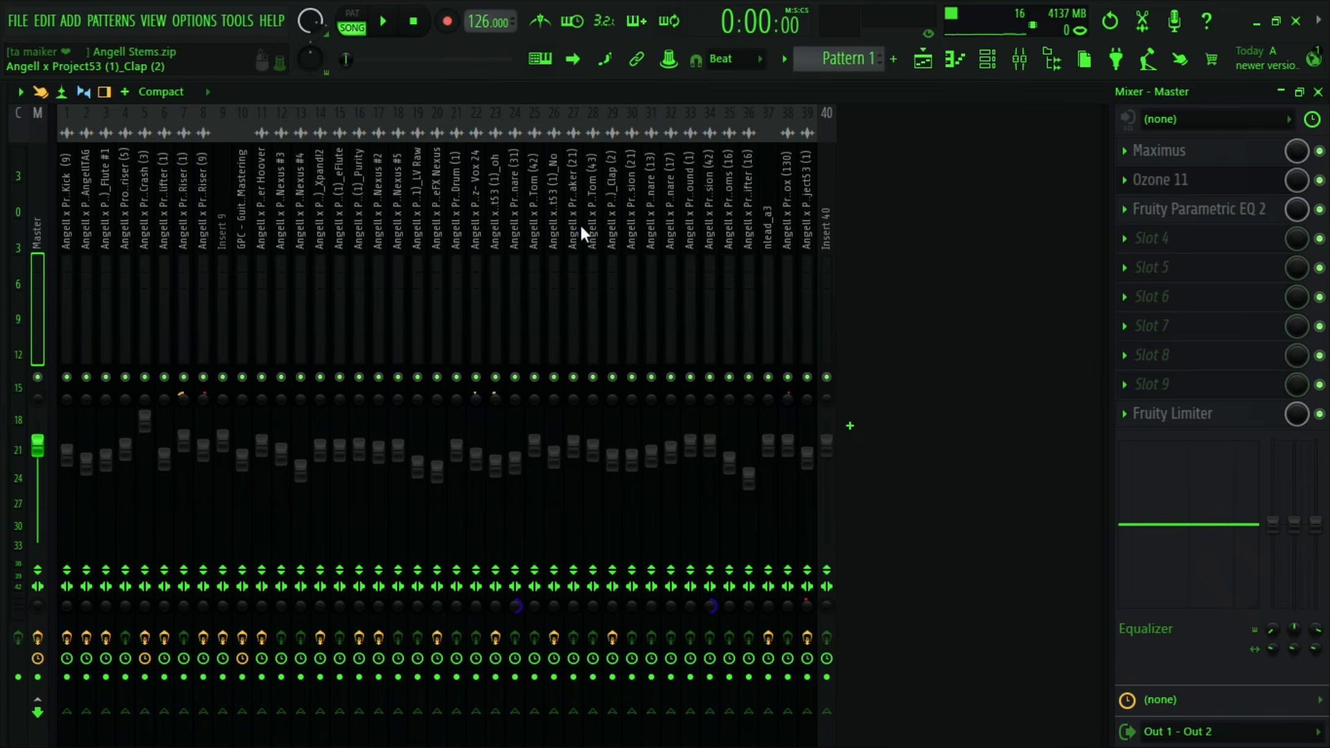
pyautogui.click(1211, 226)
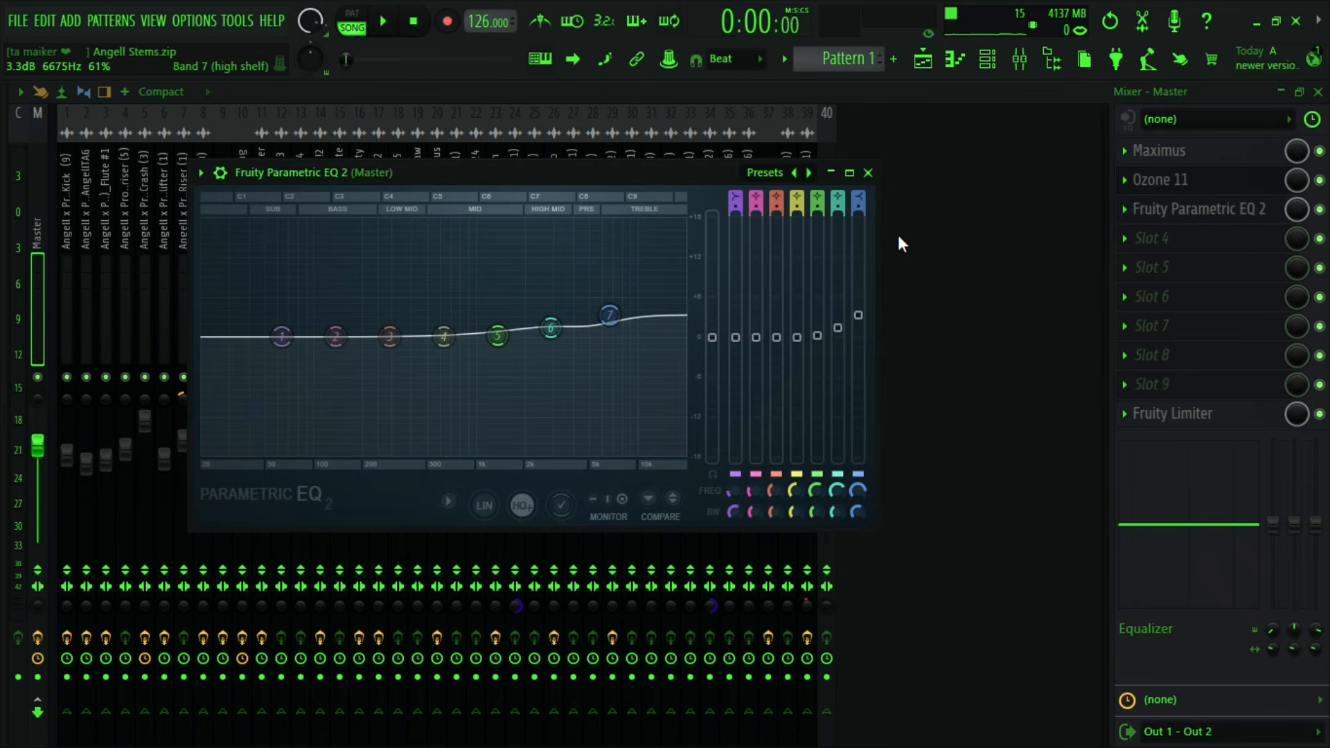
pyautogui.click(867, 173)
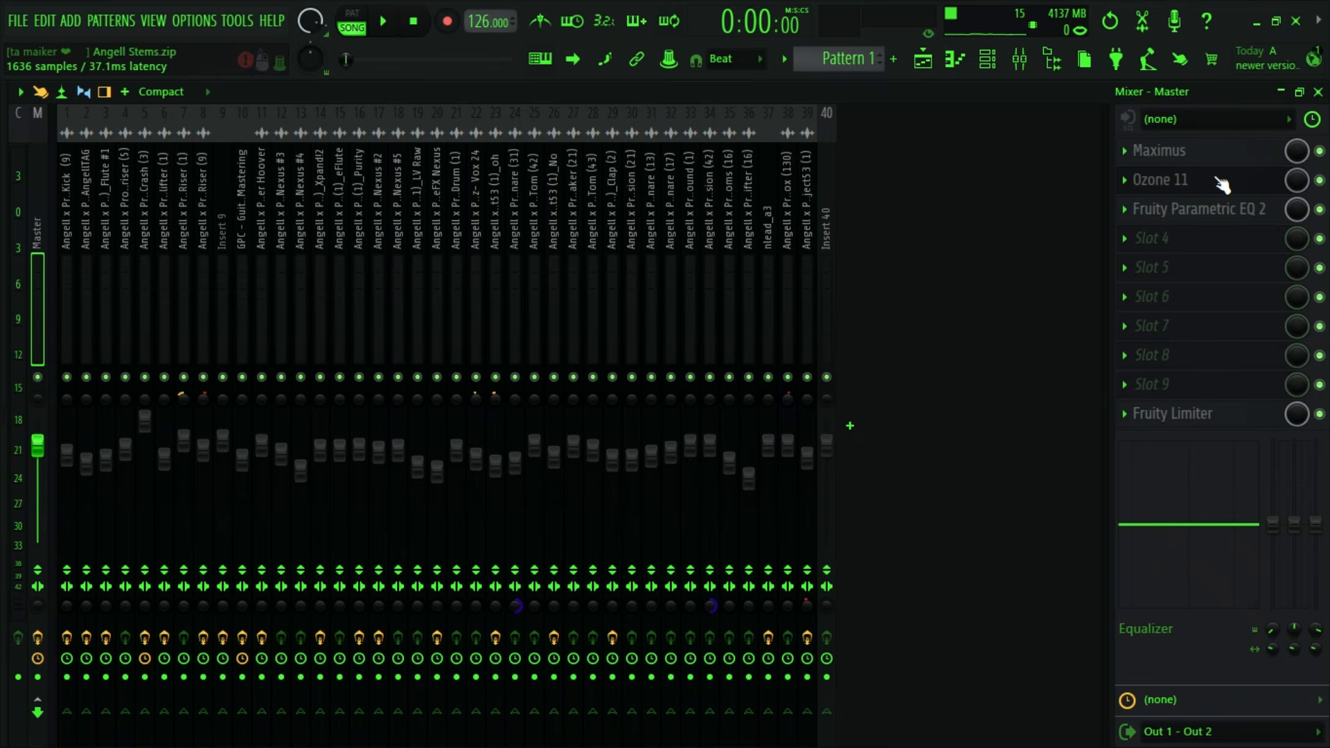
# - Leave the mixer and examine the stem clips on the playlist tracks down to Track 39
pyautogui.click(1282, 91)
pyautogui.scroll(-1, 521, 168)
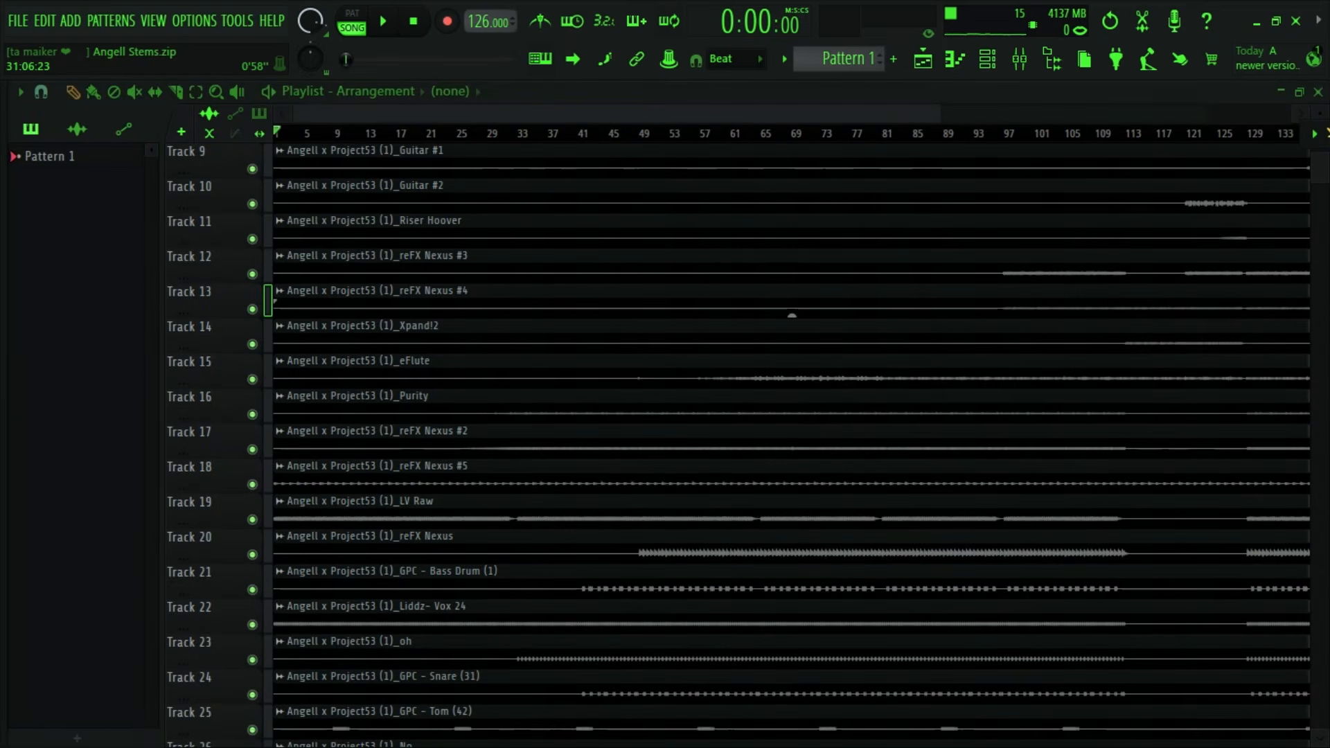
pyautogui.keyDown('ctrl'); pyautogui.scroll(-2, 603, 182); pyautogui.keyUp('ctrl')
pyautogui.scroll(-4, 897, 330)
pyautogui.scroll(-5, 896, 330)
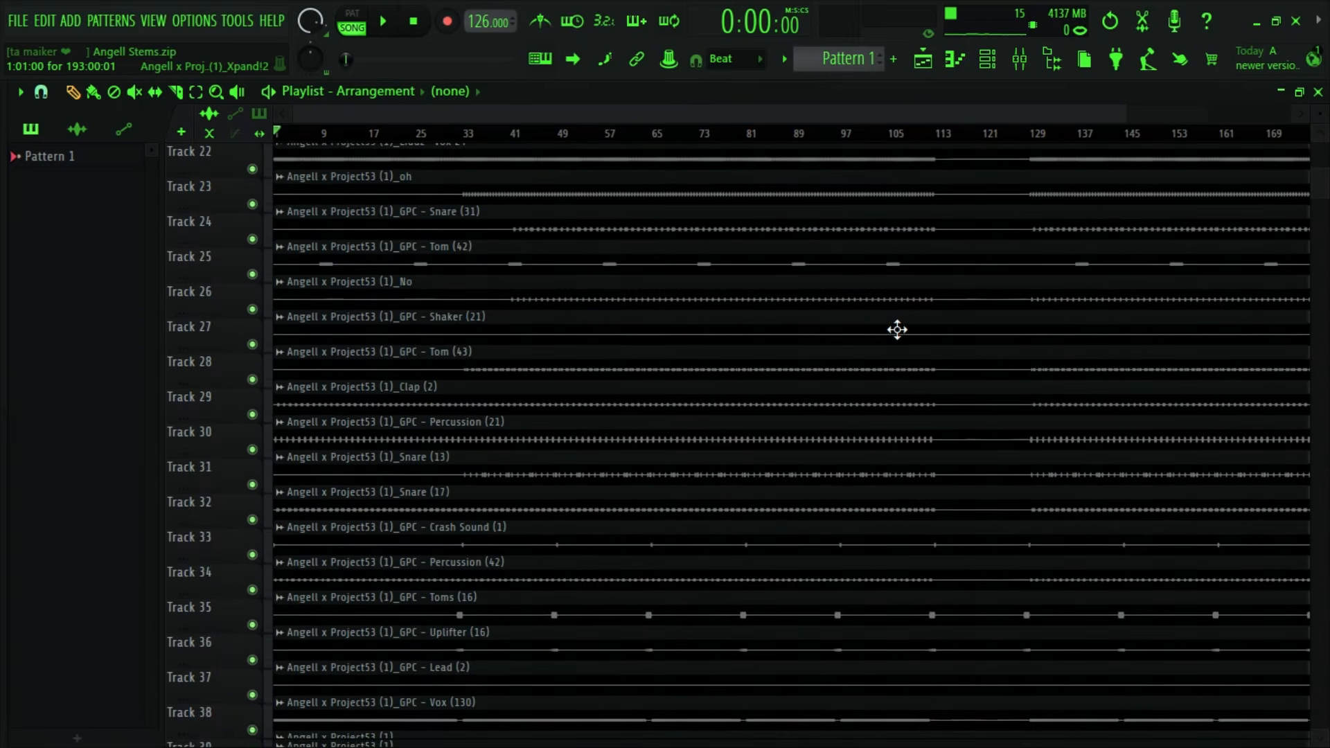
pyautogui.scroll(4, 897, 330)
pyautogui.scroll(3, 897, 330)
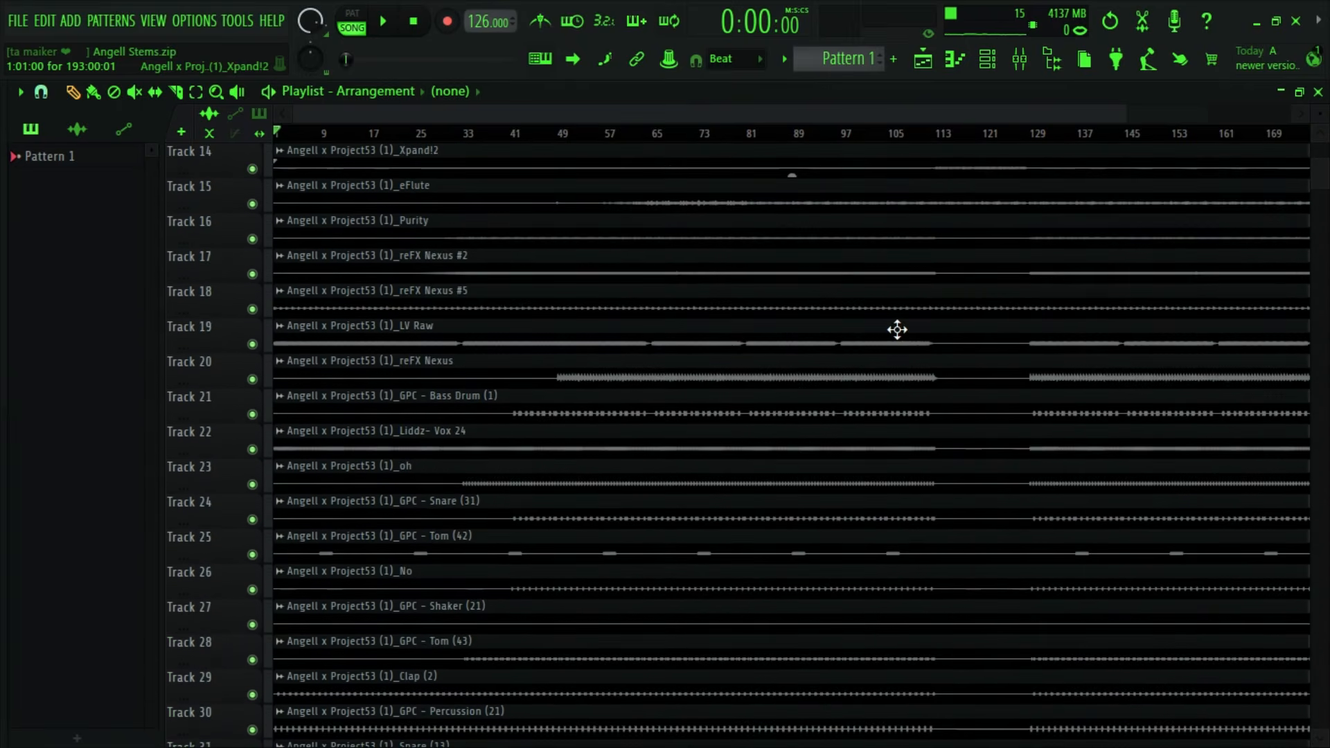
pyautogui.scroll(-6, 897, 330)
pyautogui.scroll(2, 897, 330)
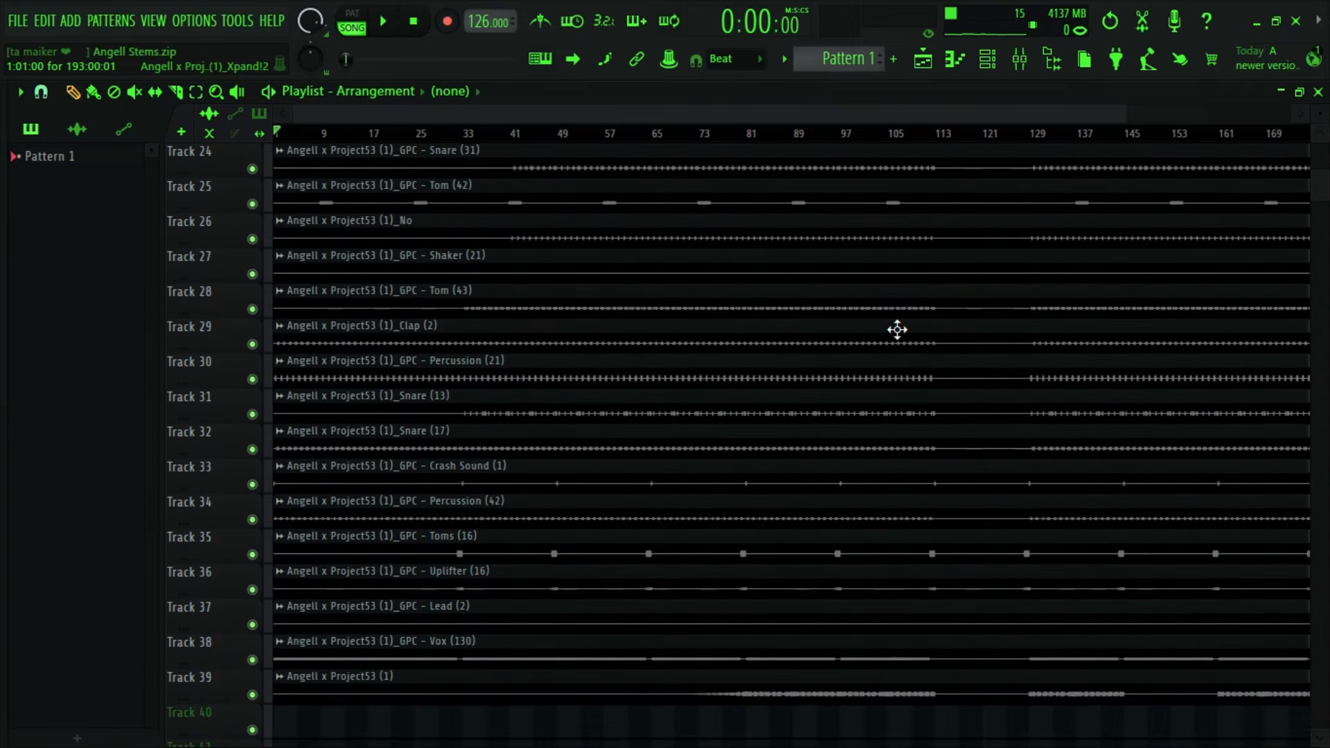